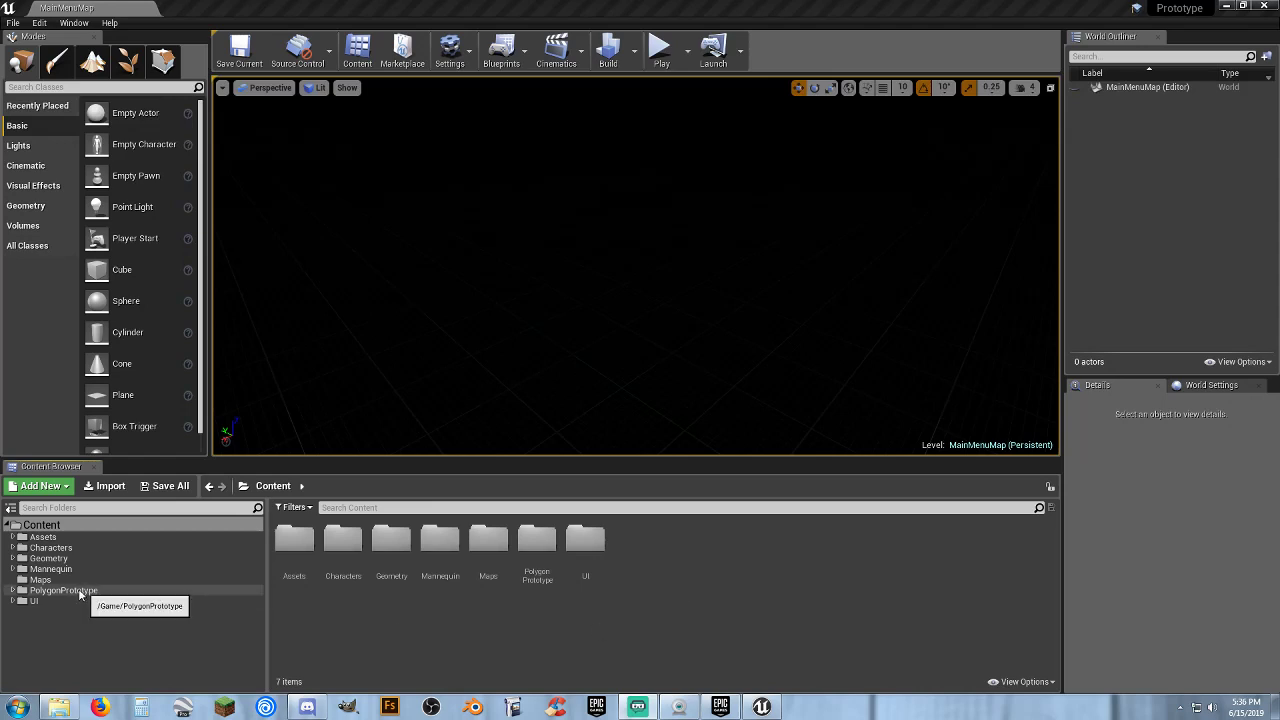
Open the Demonstration map from the Maps folder of PolygonPrototype
{"action": "left_click", "coordinate": [13, 591]}
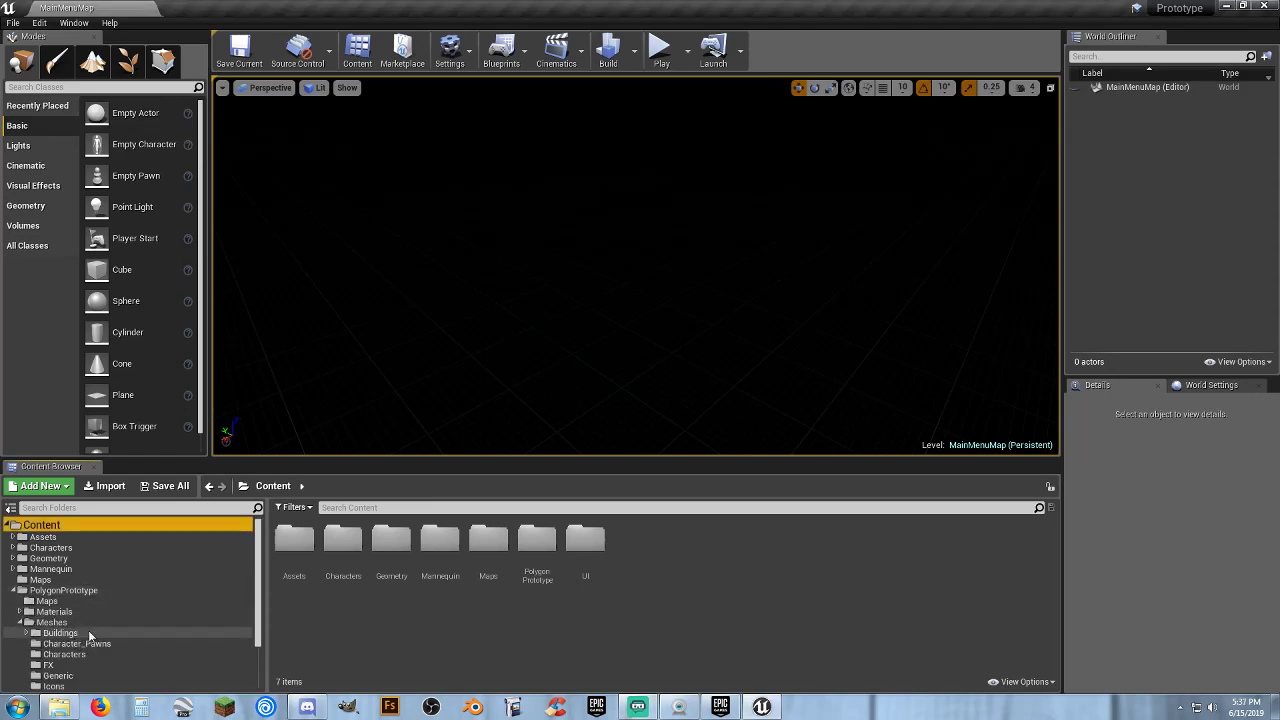
{"action": "left_click", "coordinate": [20, 622]}
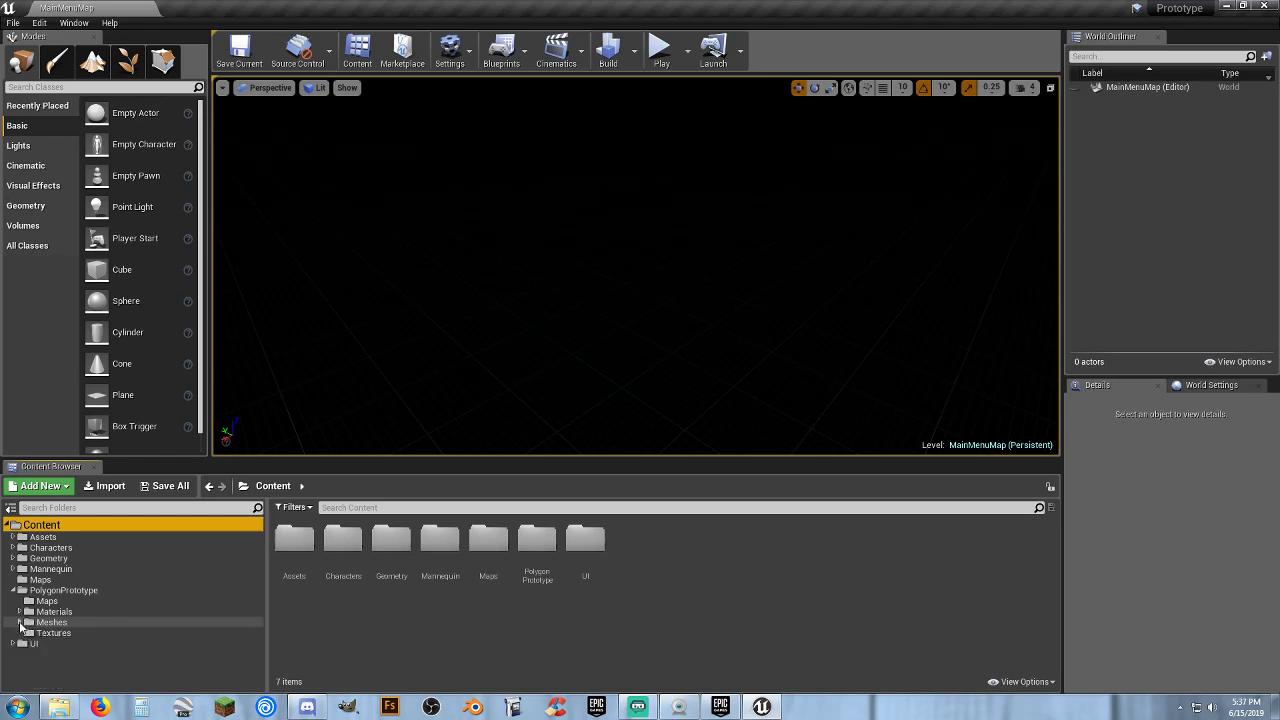
{"action": "left_click", "coordinate": [45, 601]}
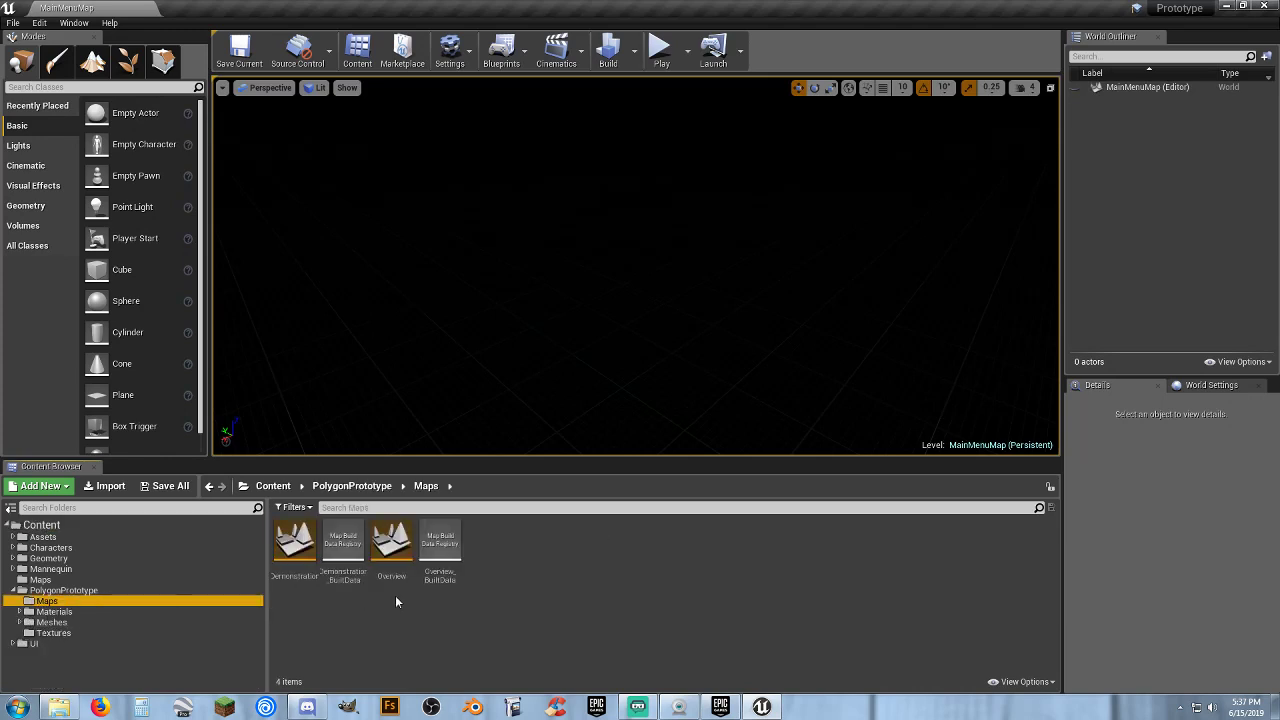
{"action": "double_click", "coordinate": [283, 565]}
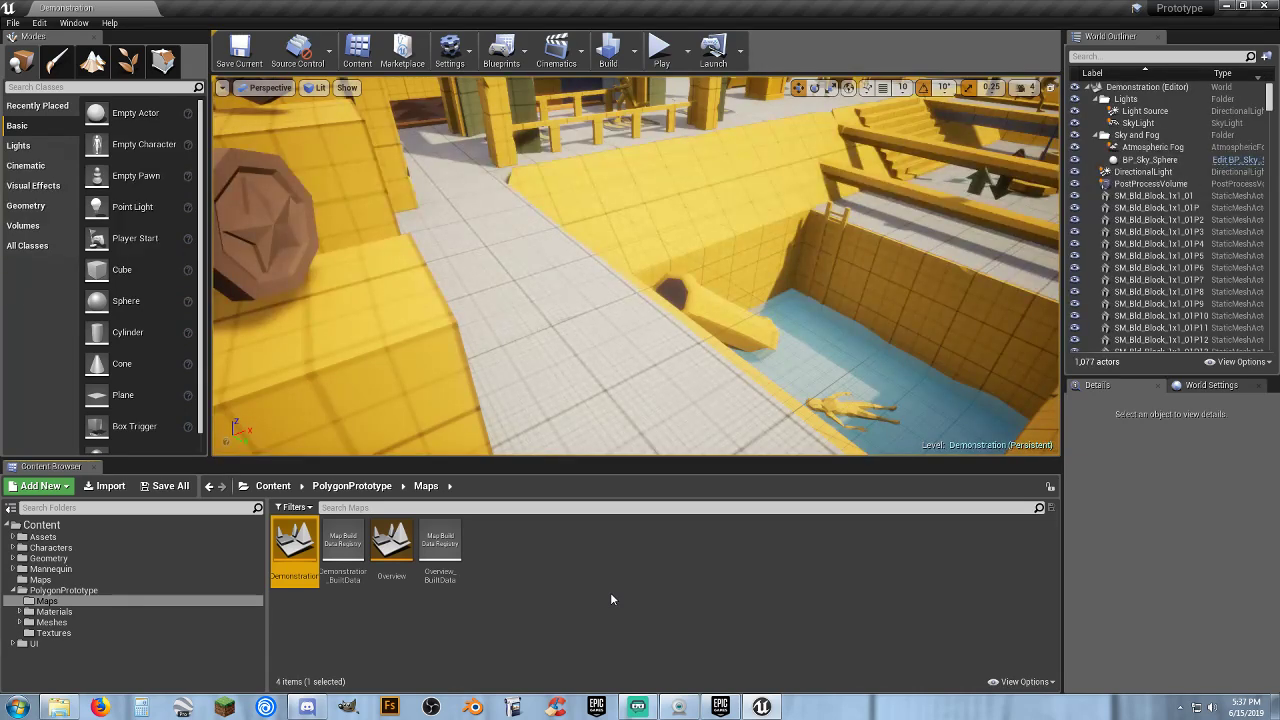
Survey the Demonstration level from above and show its world settings
{"action": "right_click_drag", "start_coordinate": [653, 328], "coordinate": [612, 366]}
{"action": "key", "text": "w"}
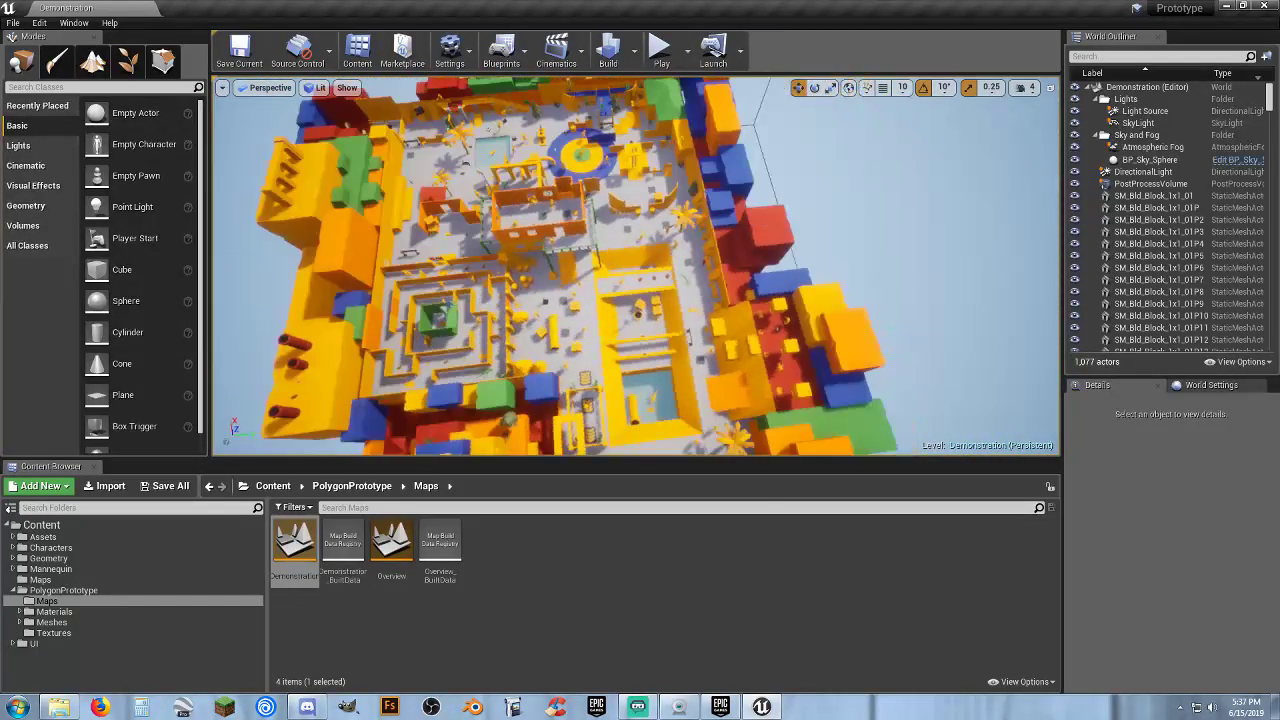
{"action": "right_click_drag", "start_coordinate": [612, 366], "coordinate": [520, 348]}
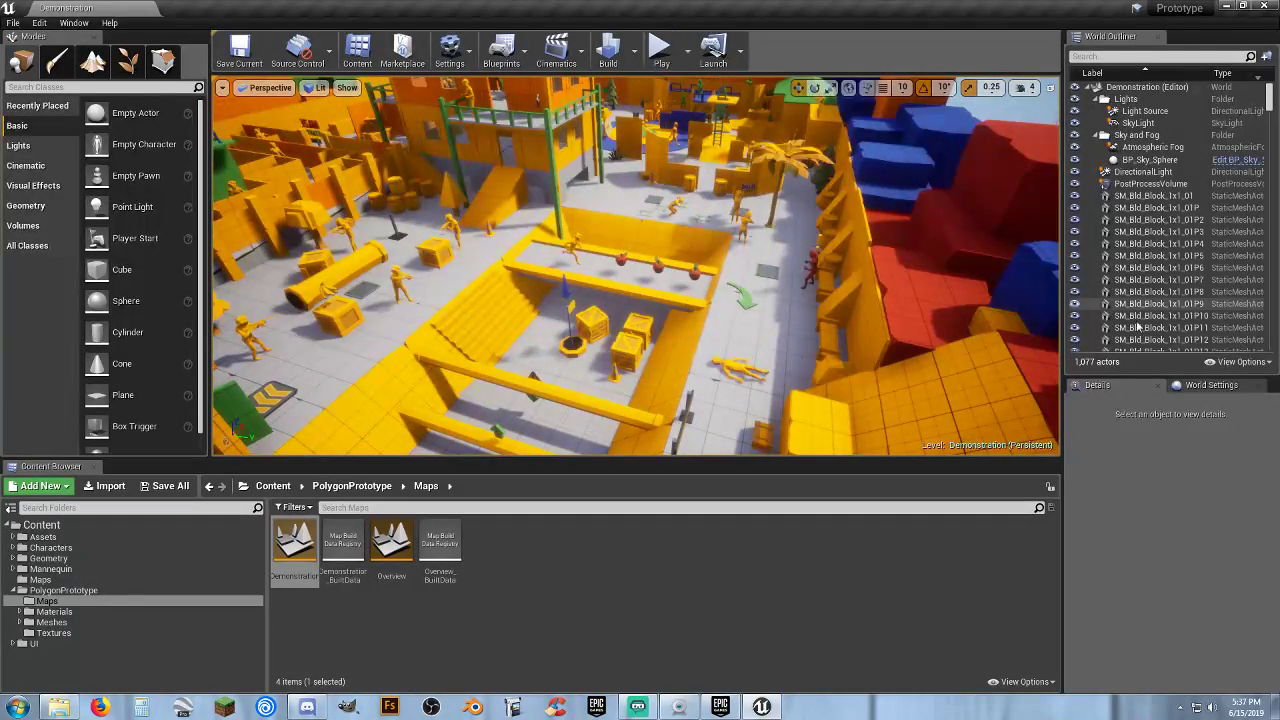
{"action": "left_click", "coordinate": [1199, 386]}
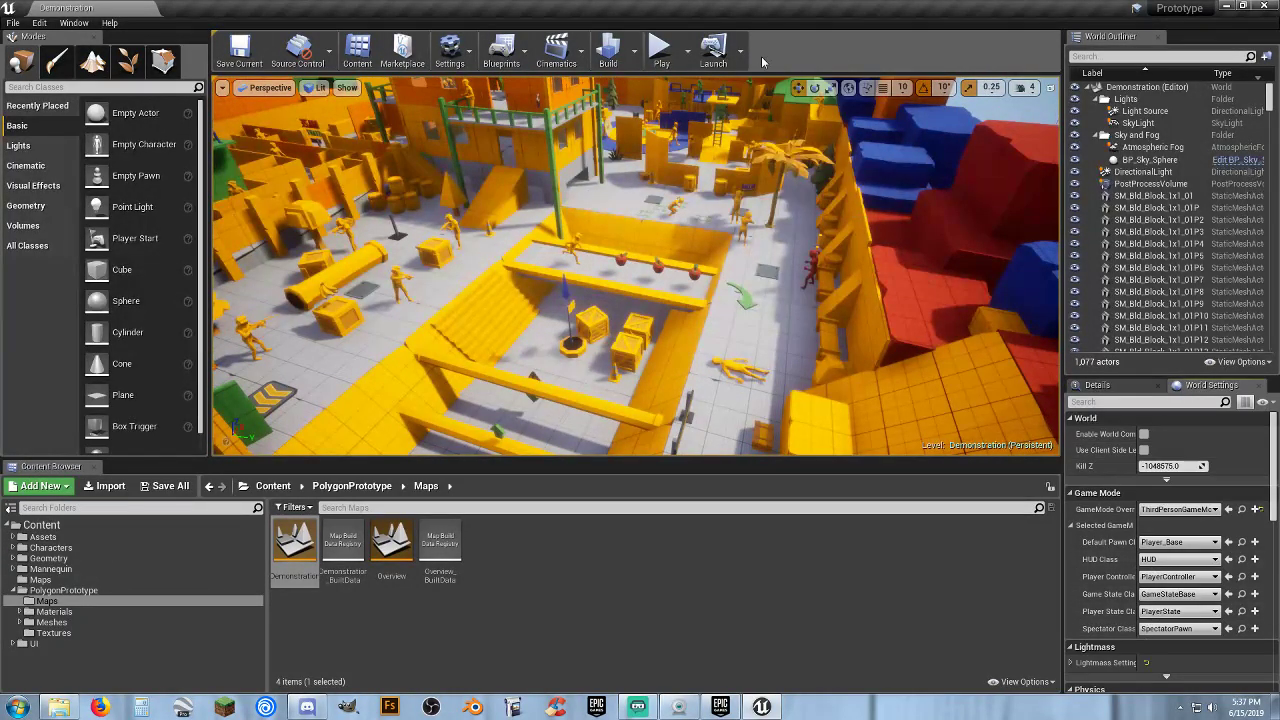
Play-test the level by running and jumping the character across the red platform, pit beams and ramps, ending the play session when done
{"action": "left_click", "coordinate": [661, 55]}
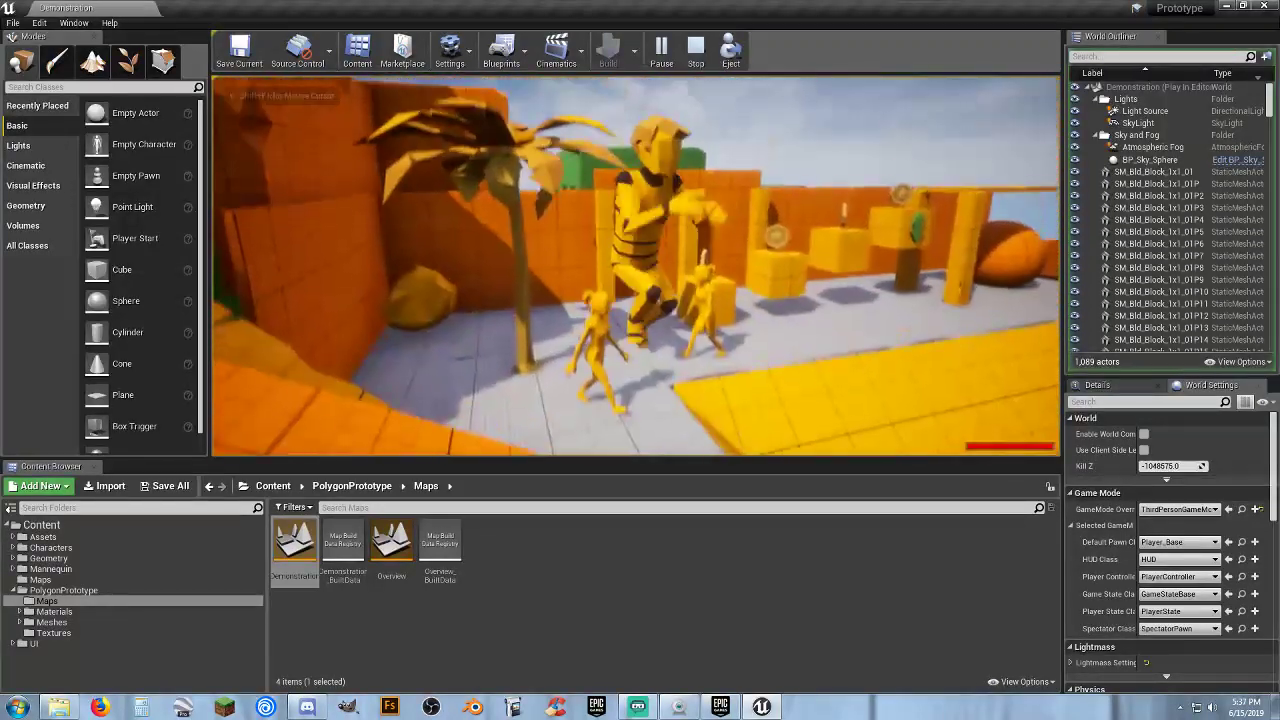
{"action": "key", "text": "w"}
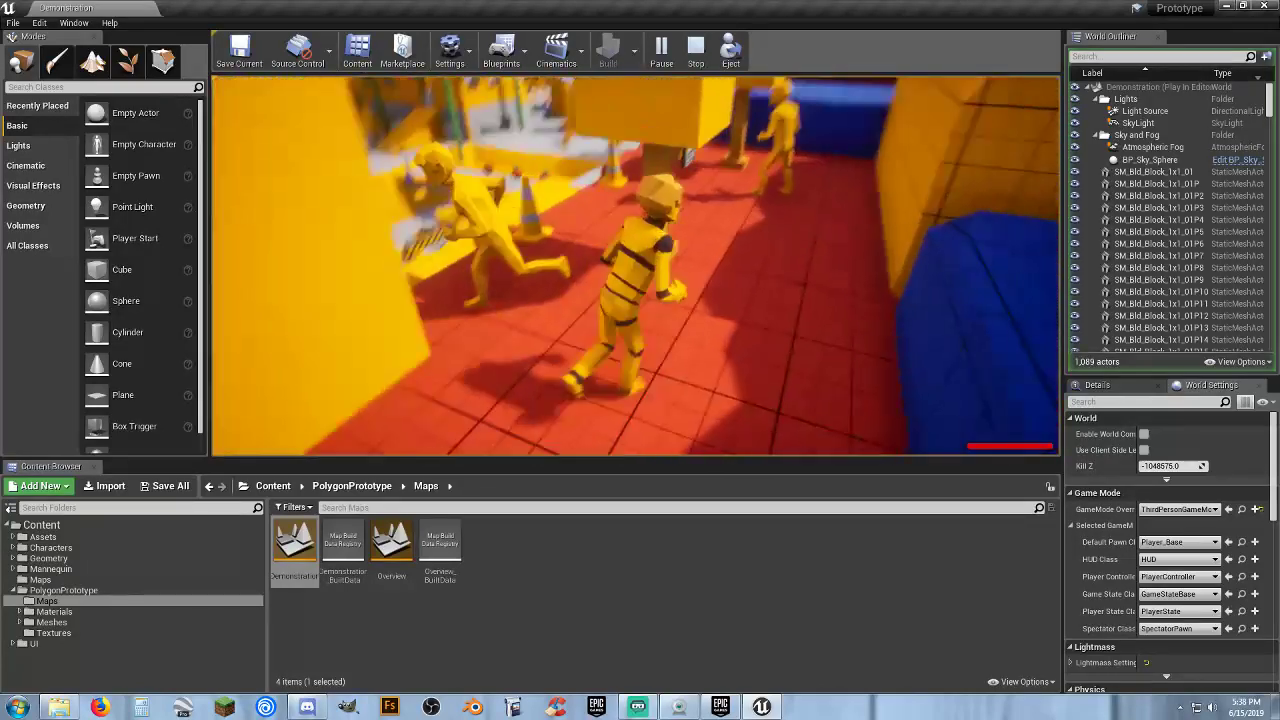
{"action": "key", "text": "w"}
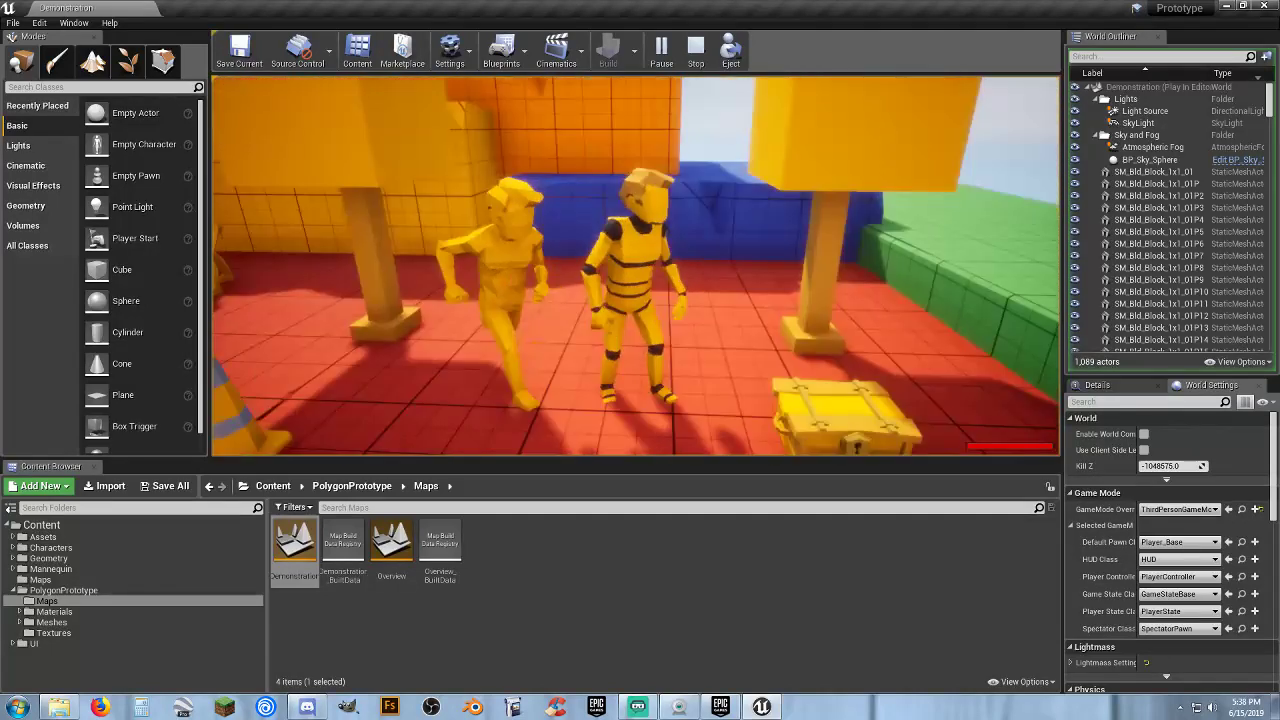
{"action": "key", "text": "w"}
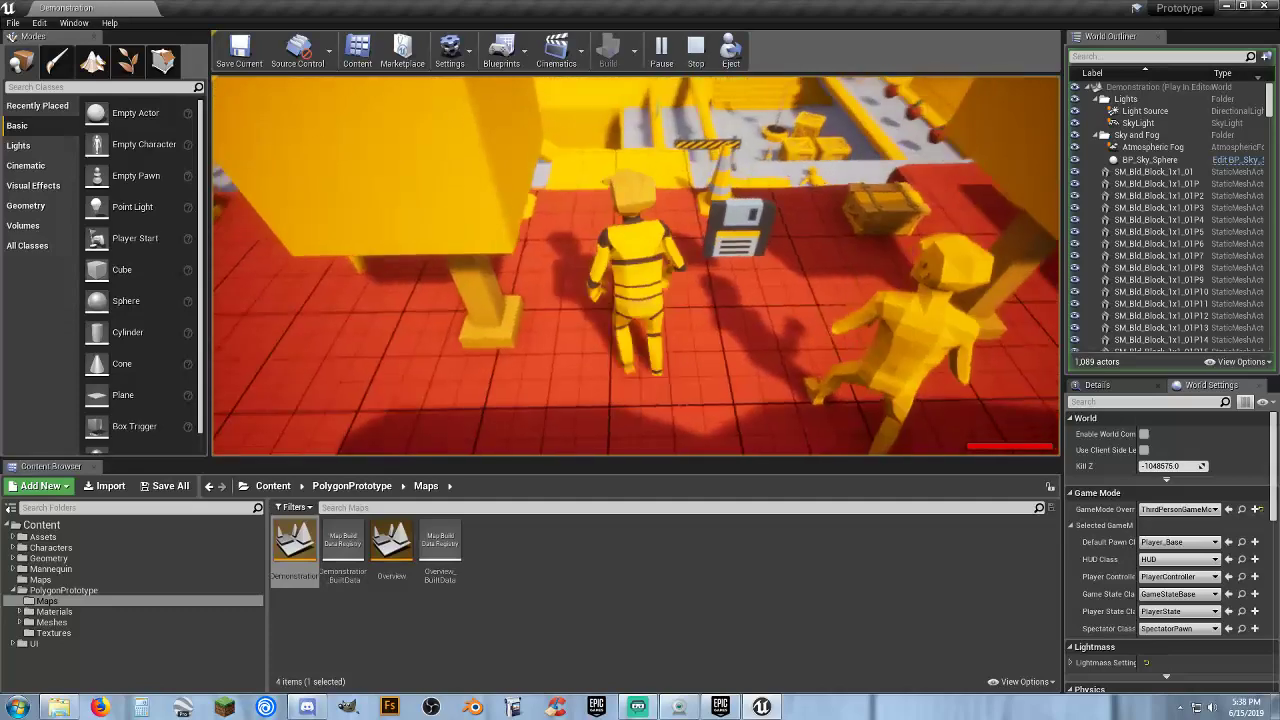
{"action": "key", "text": "w"}
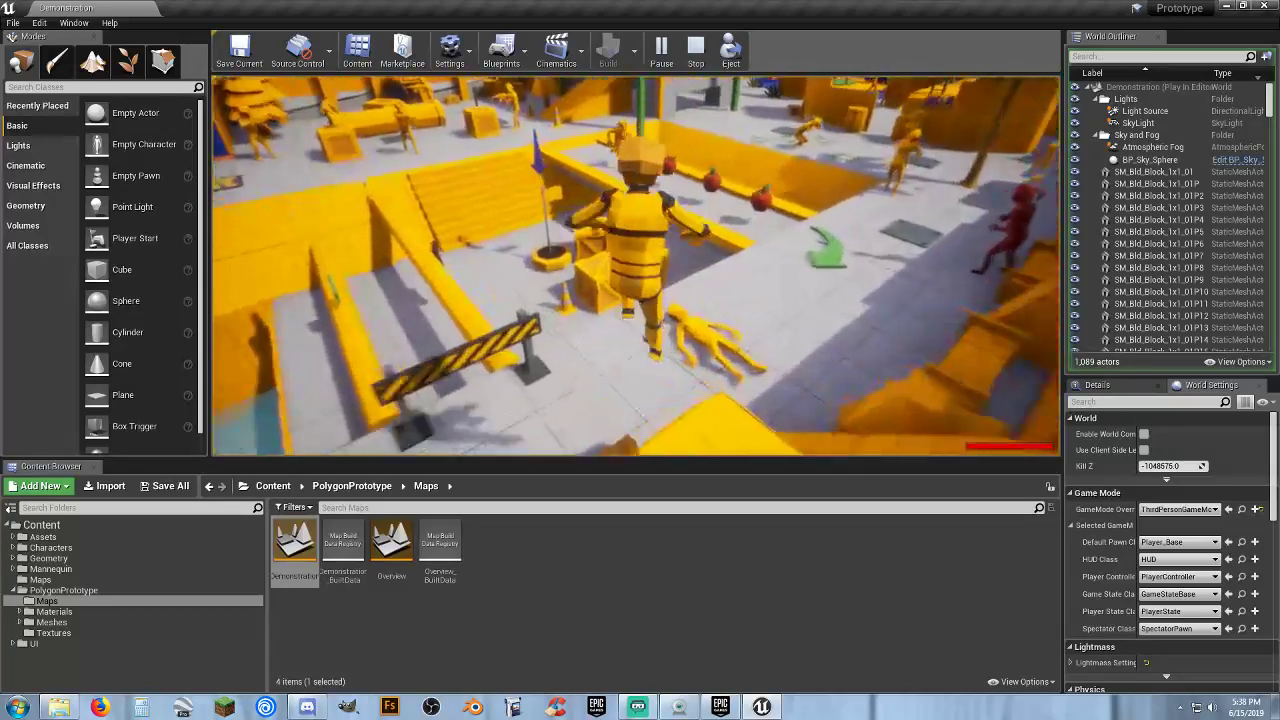
{"action": "key", "text": "w"}
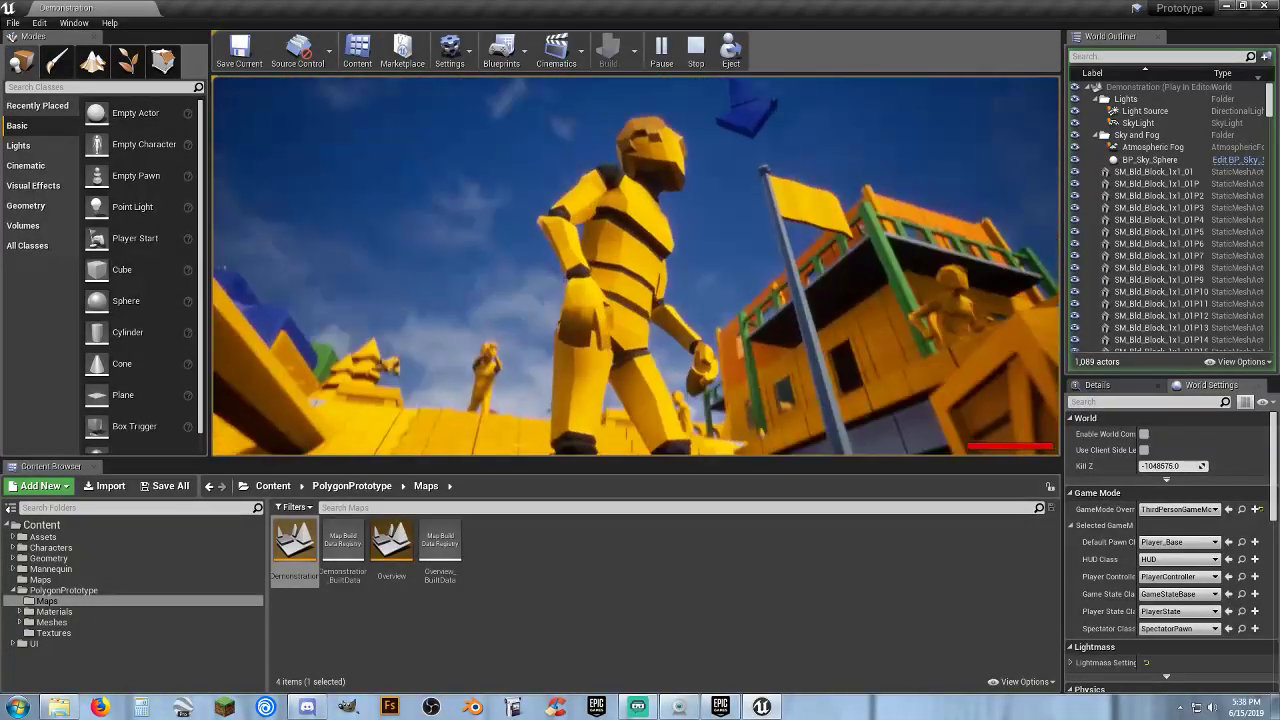
{"action": "key", "text": "w"}
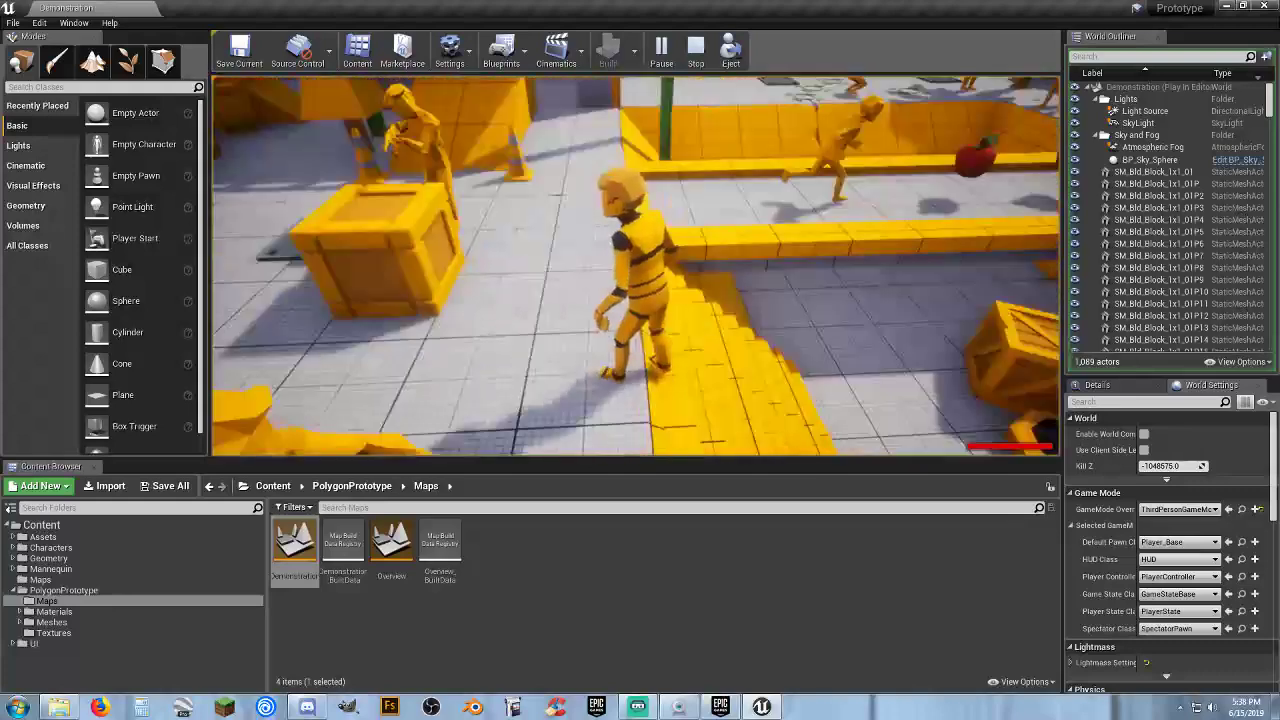
{"action": "key", "text": "w"}
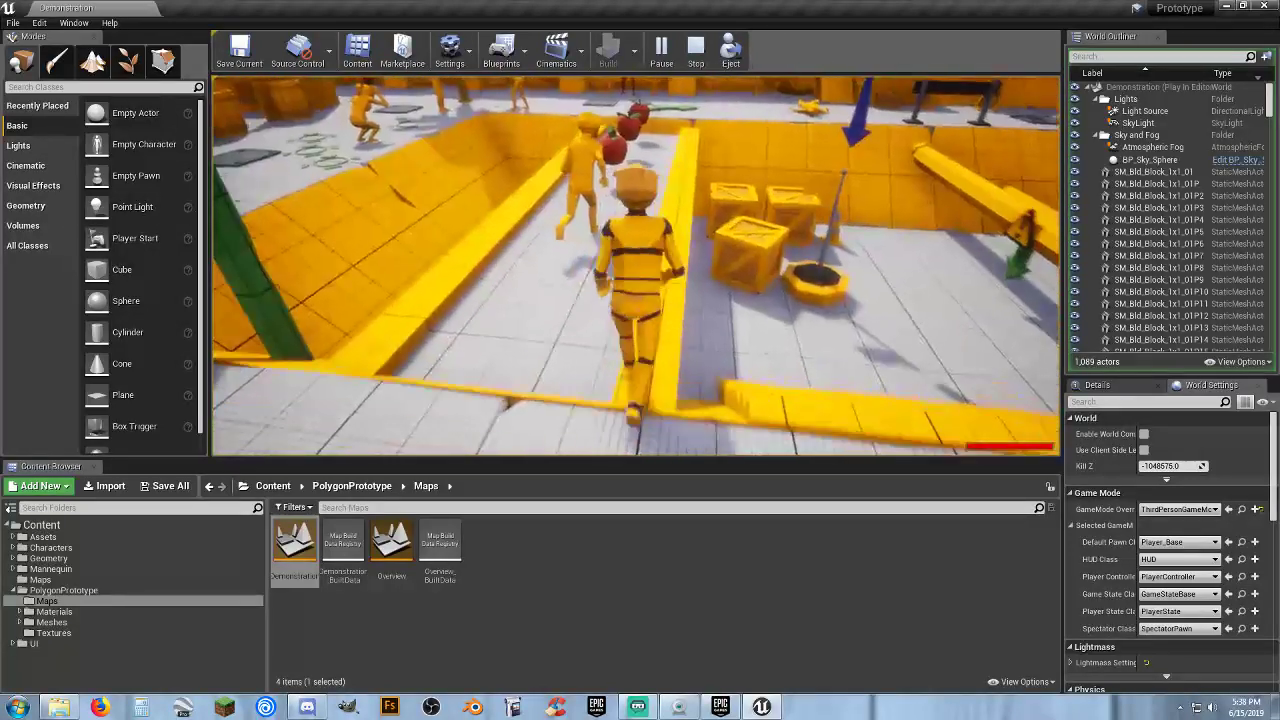
{"action": "key", "text": "w"}
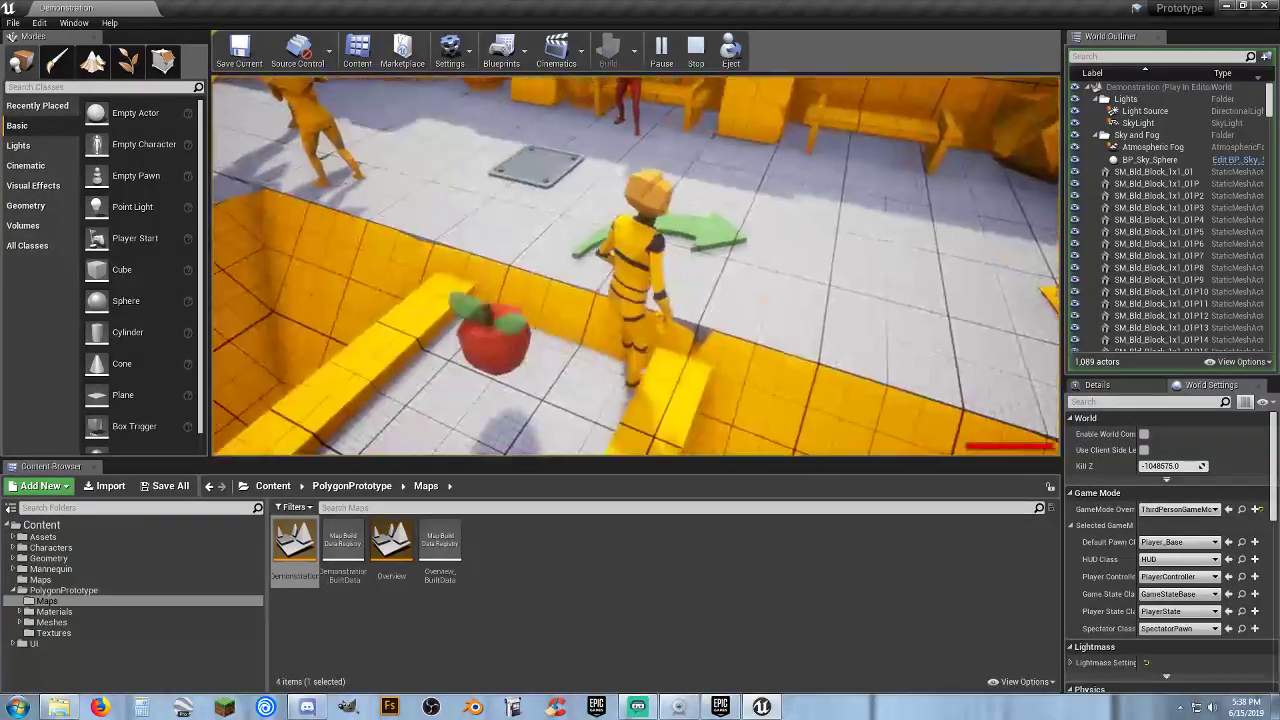
{"action": "key", "text": "space"}
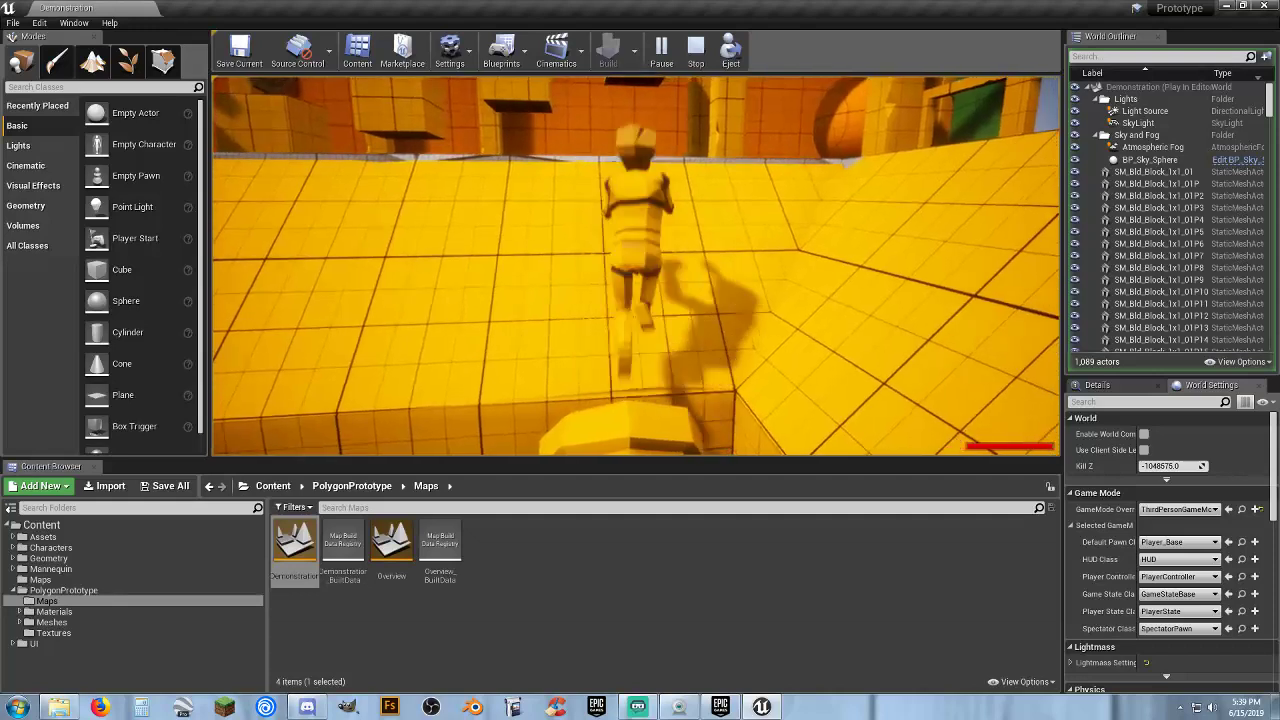
{"action": "key", "text": "Escape"}
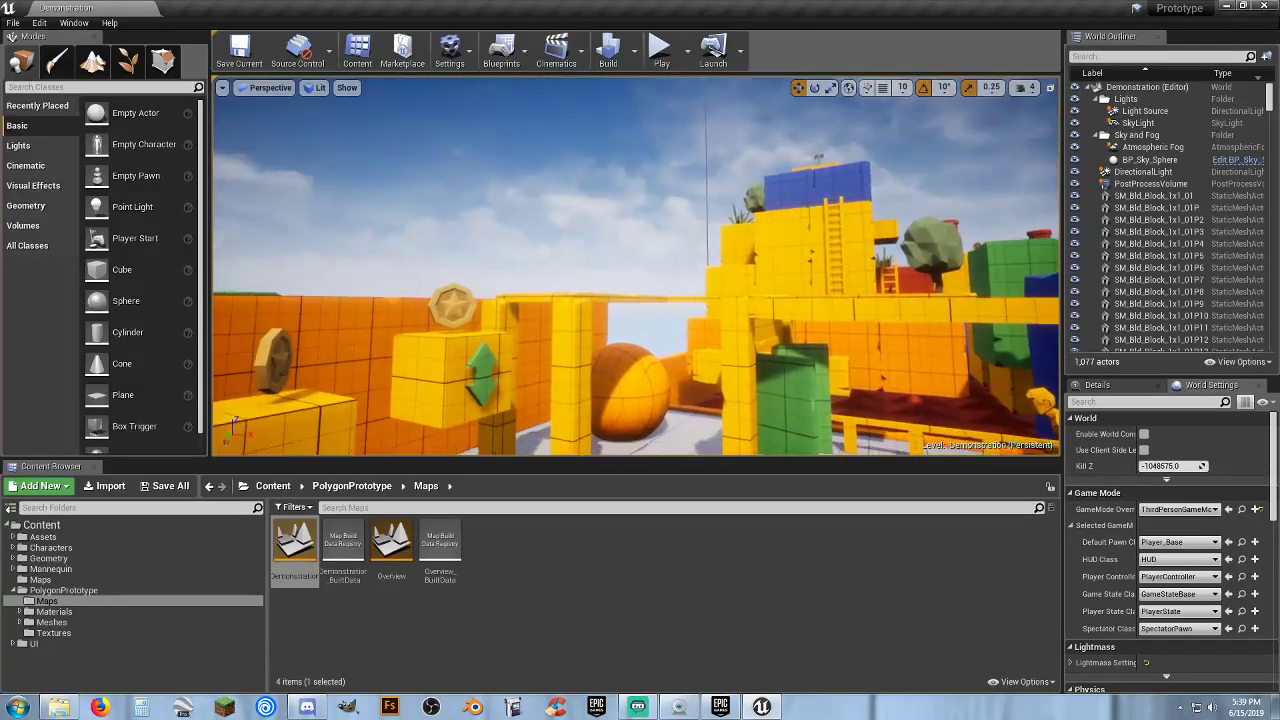
Examine the floating coin blocks, the red pipes on the yellow block and the large stepped ramp in the level
{"action": "right_click_drag", "start_coordinate": [636, 266], "coordinate": [500, 300]}
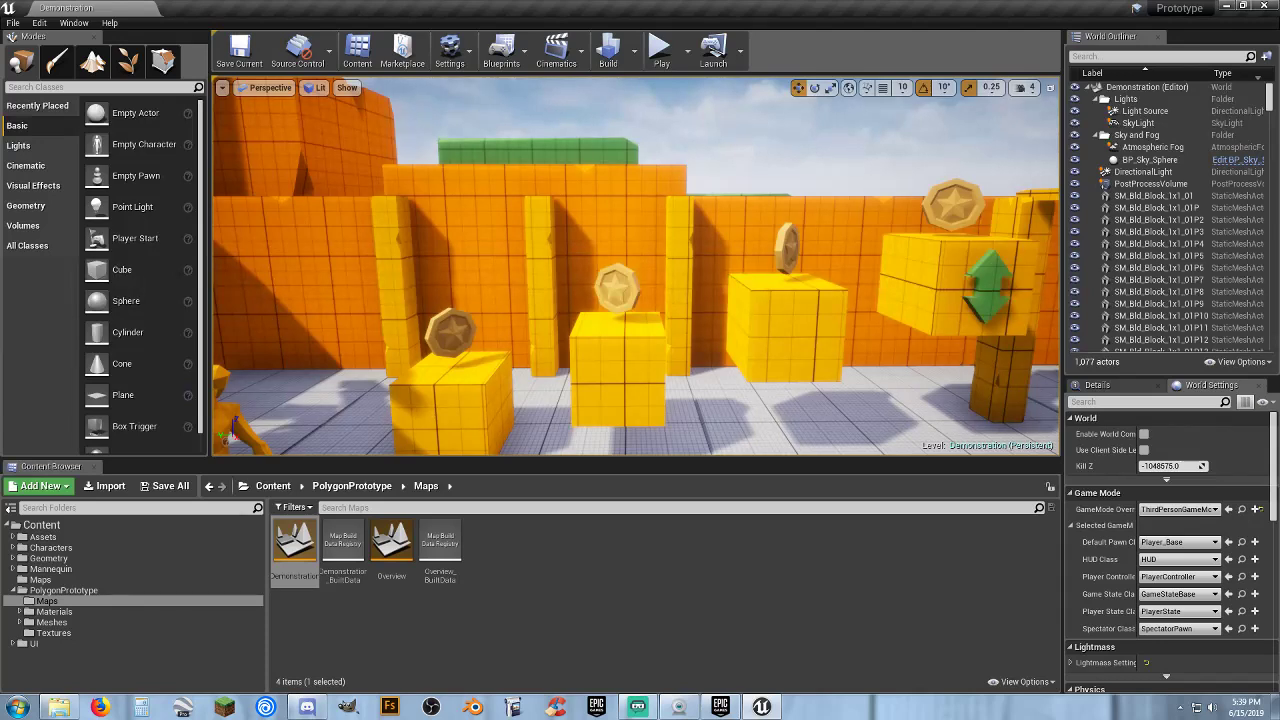
{"action": "right_click_drag", "start_coordinate": [716, 296], "coordinate": [744, 288]}
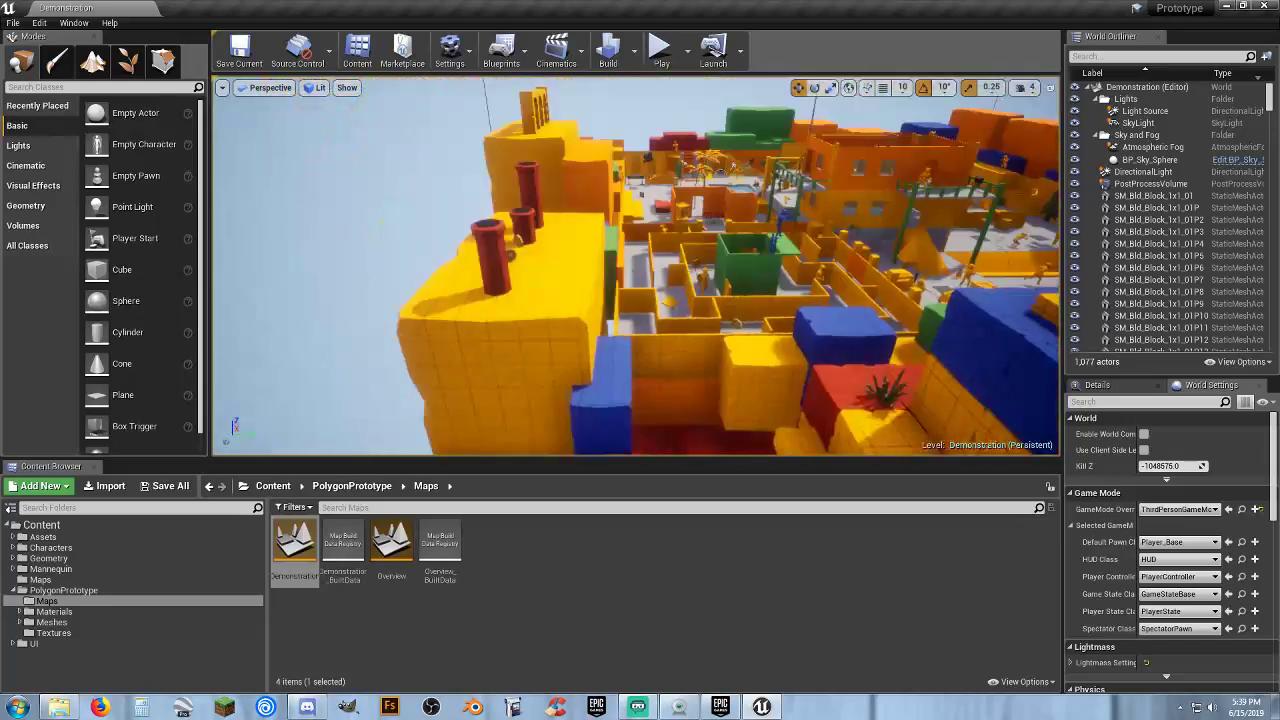
{"action": "right_click_drag", "start_coordinate": [636, 266], "coordinate": [500, 268]}
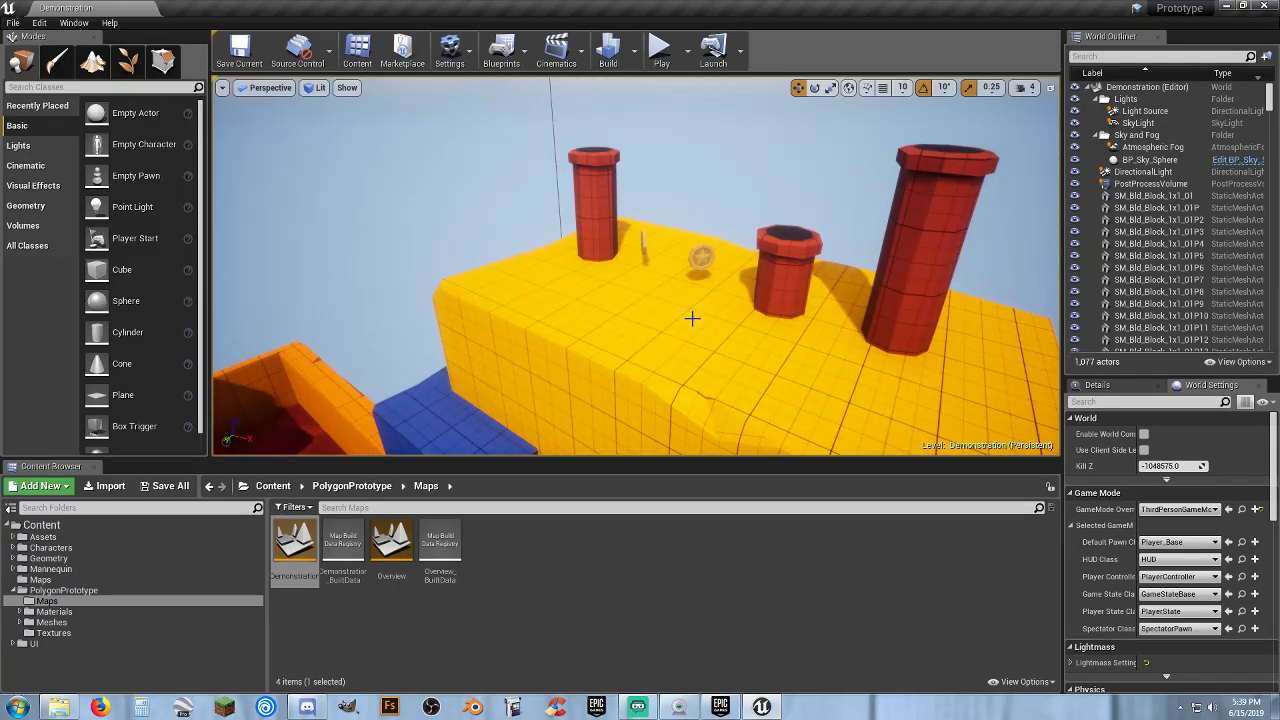
{"action": "right_click_drag", "start_coordinate": [636, 266], "coordinate": [676, 268]}
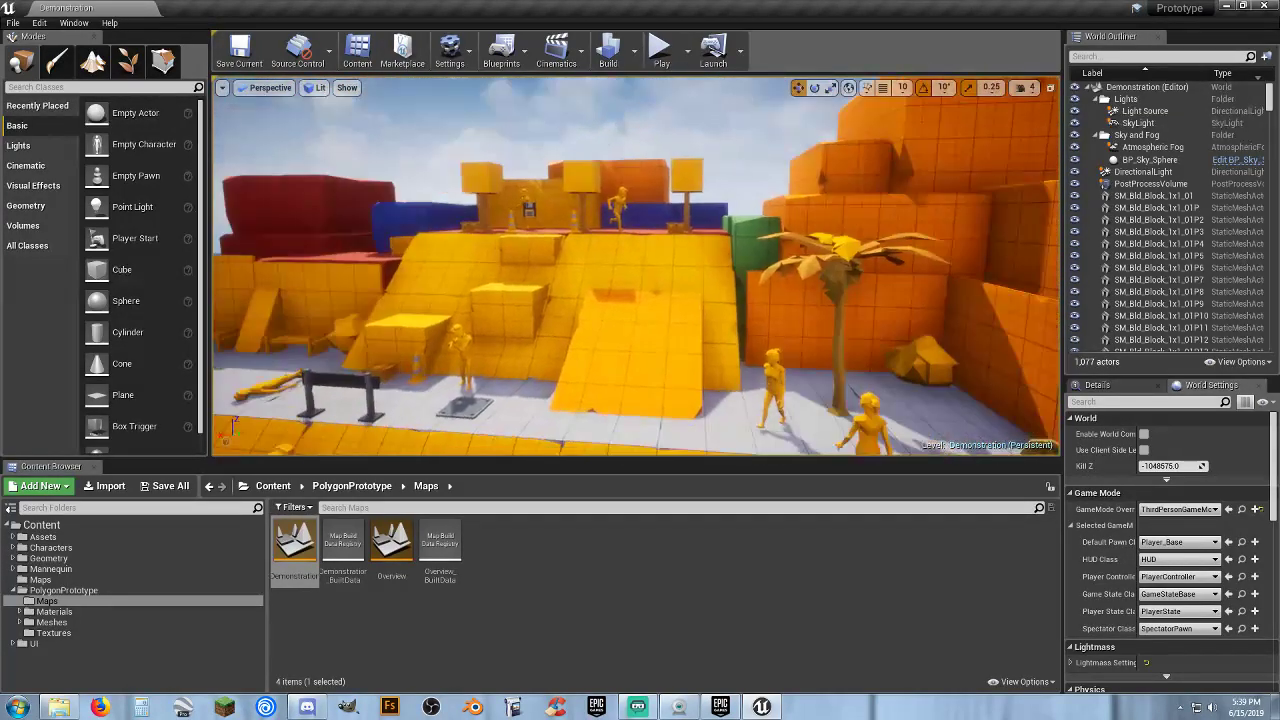
{"action": "right_click_drag", "start_coordinate": [636, 266], "coordinate": [596, 266]}
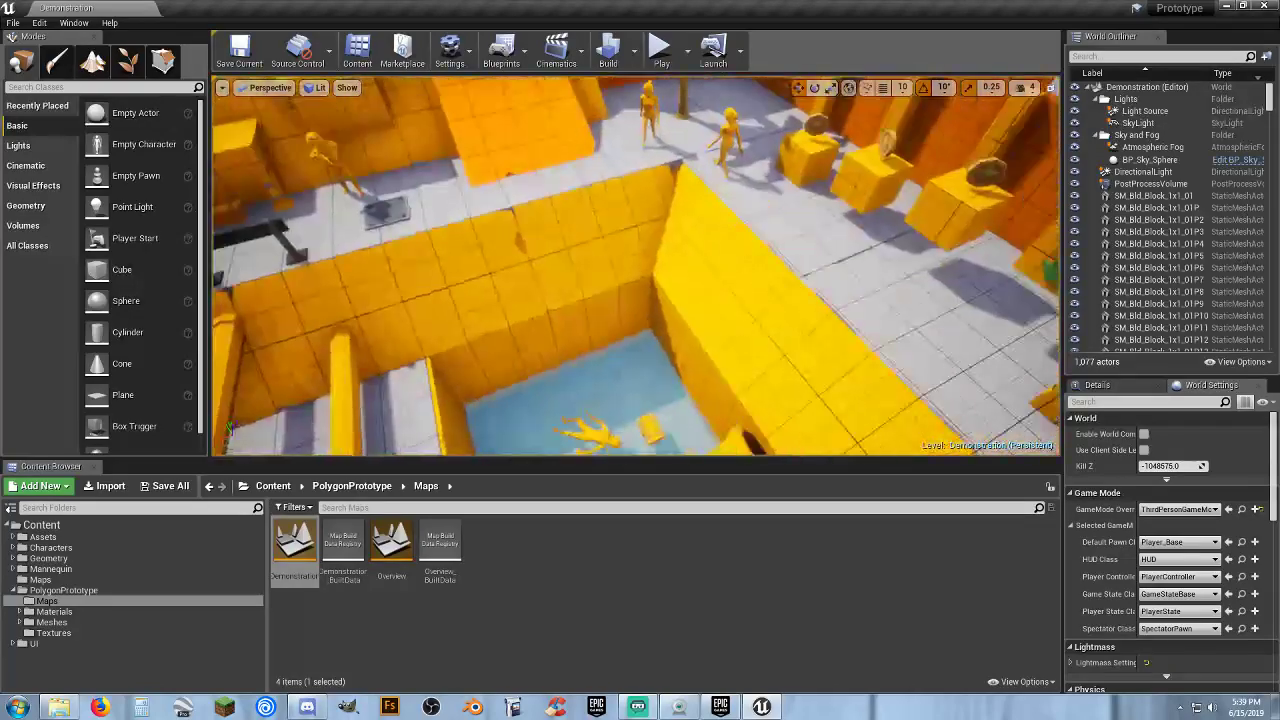
Select a 45-degree ramp piece beside the water pool and inspect the pool's sloped walls up close
{"action": "right_click_drag", "start_coordinate": [712, 303], "coordinate": [795, 303]}
{"action": "left_click", "coordinate": [648, 251]}
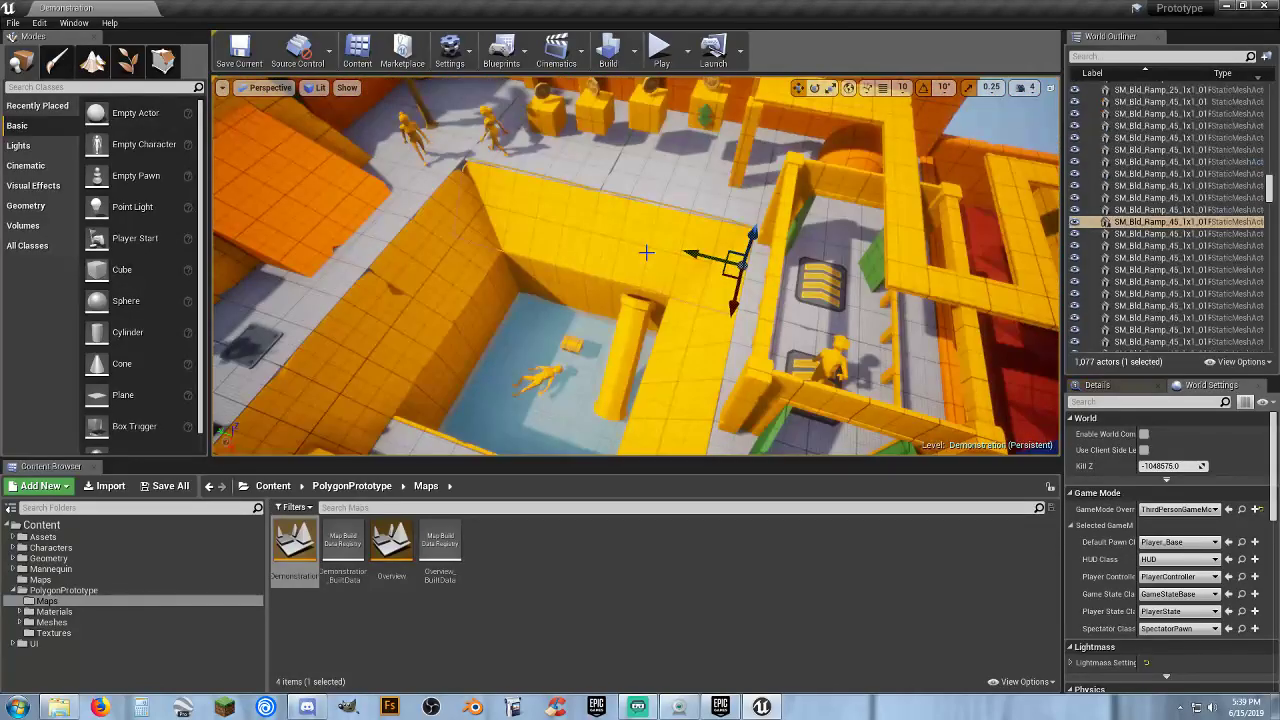
{"action": "right_click_drag", "start_coordinate": [651, 249], "coordinate": [651, 262]}
{"action": "key", "text": "w"}
{"action": "key", "text": "w"}
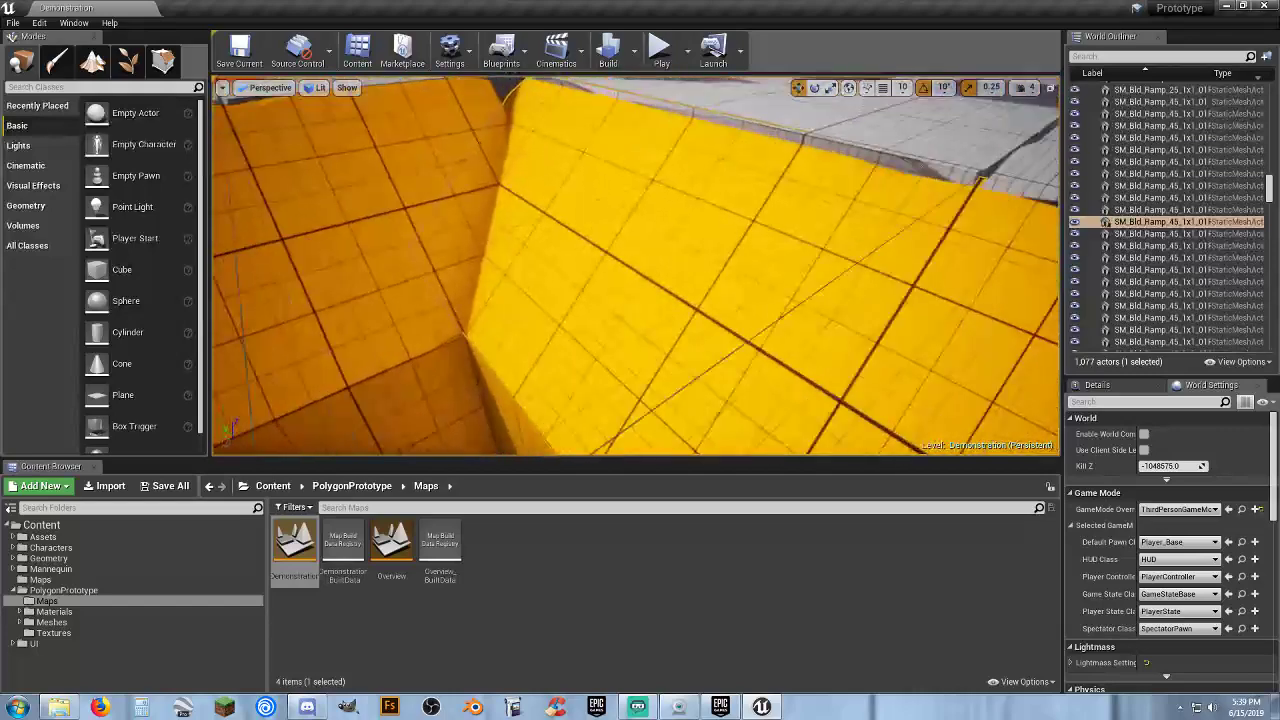
{"action": "key", "text": "w"}
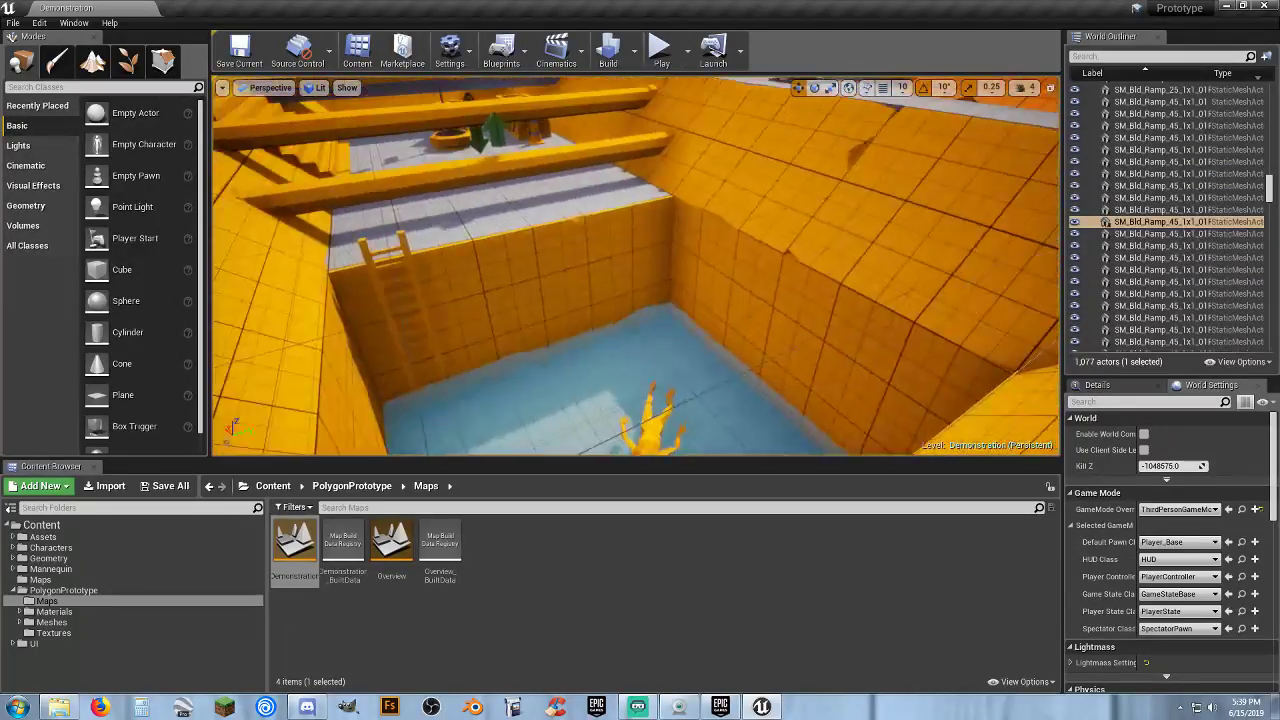
{"action": "key", "text": "w"}
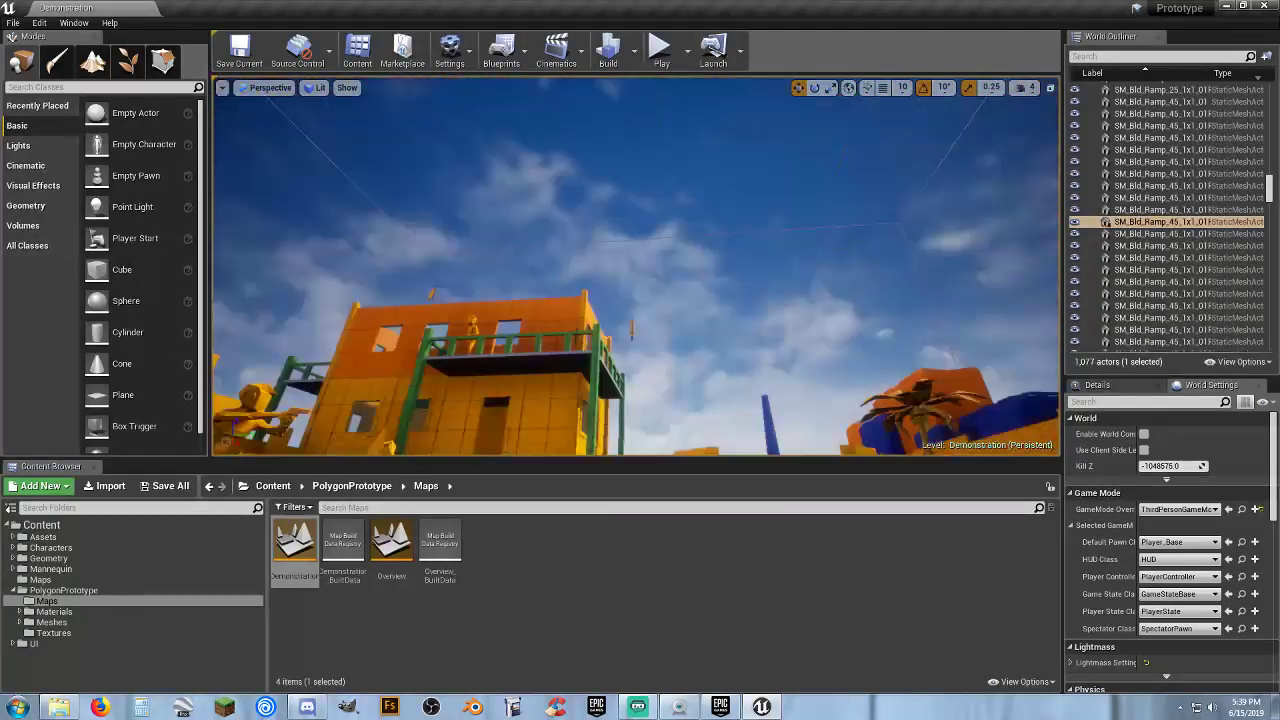
Examine the two-storey orange building with its green balcony and the neighbouring yellow arched walls and ramp
{"action": "key", "text": "s"}
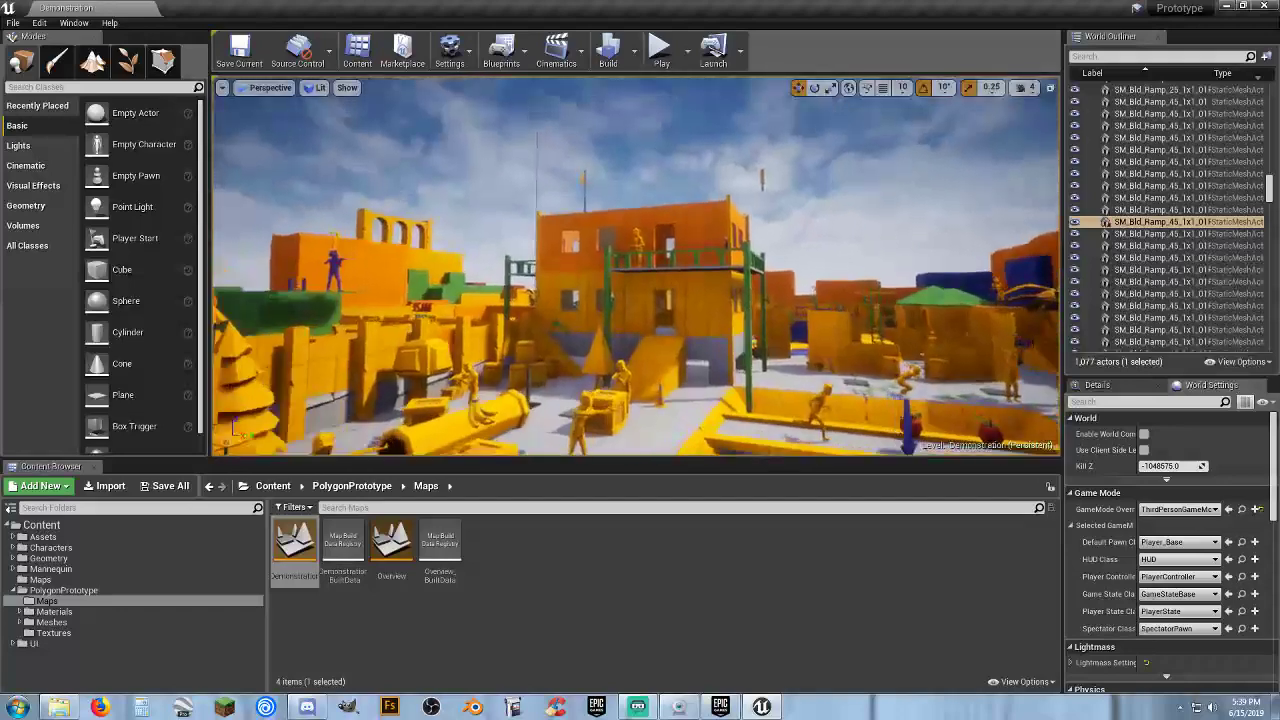
{"action": "key", "text": "w"}
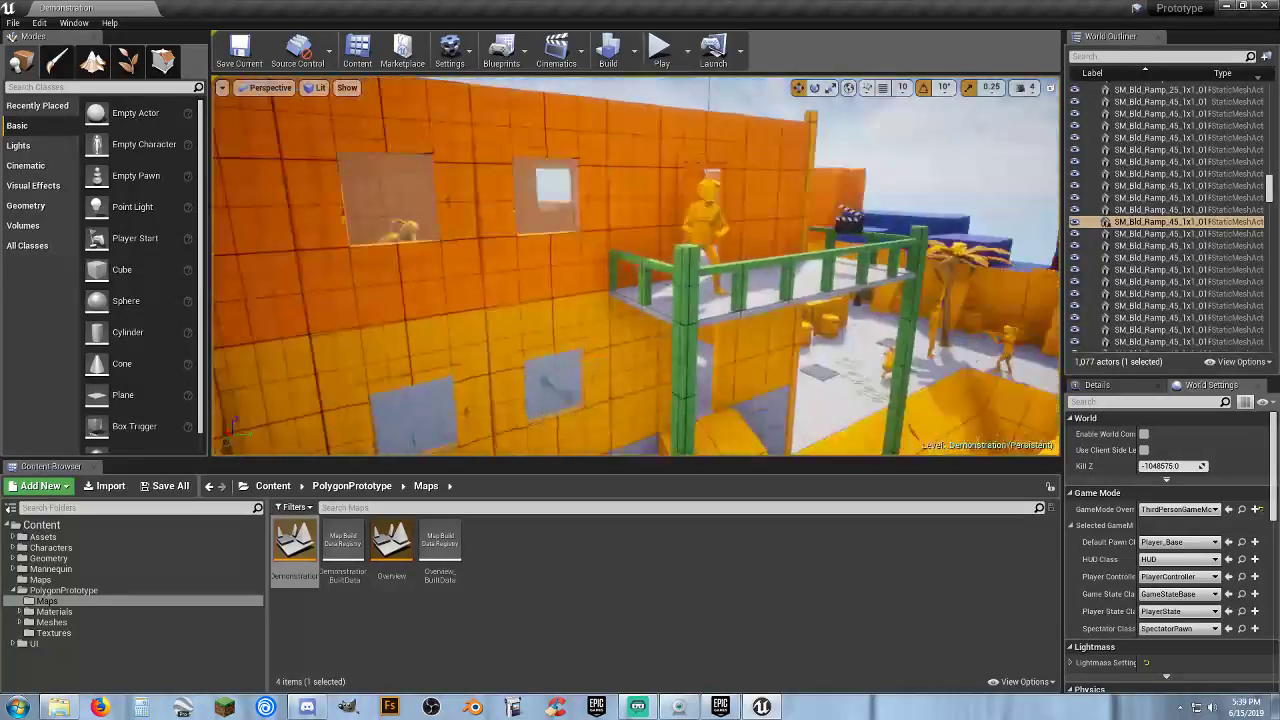
{"action": "key", "text": "d"}
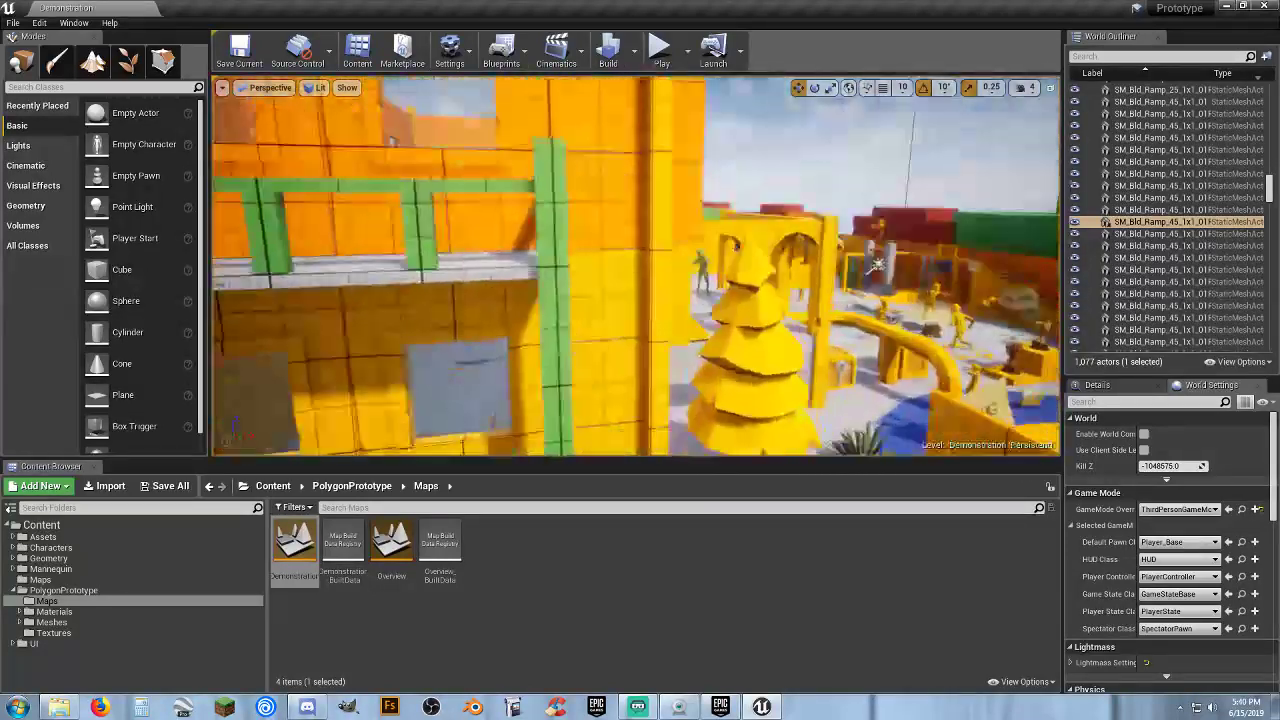
{"action": "key", "text": "d"}
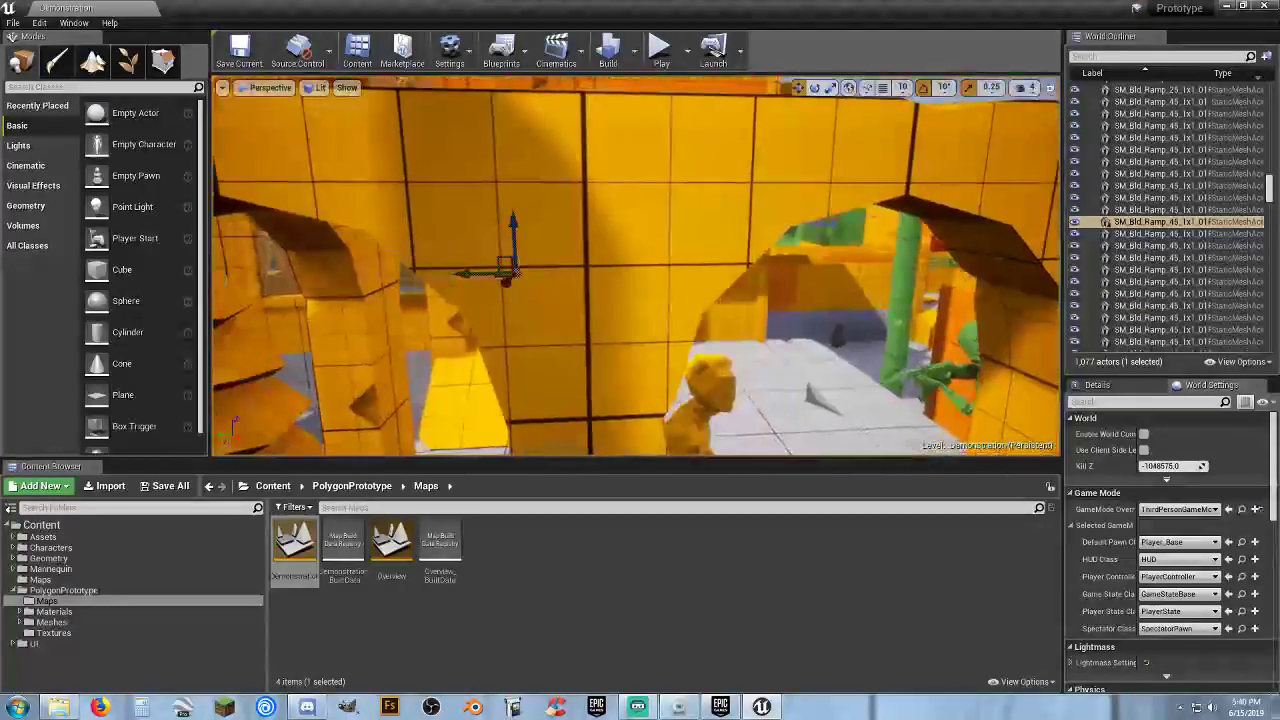
{"action": "key", "text": "d"}
{"action": "right_click_drag", "start_coordinate": [636, 266], "coordinate": [640, 120]}
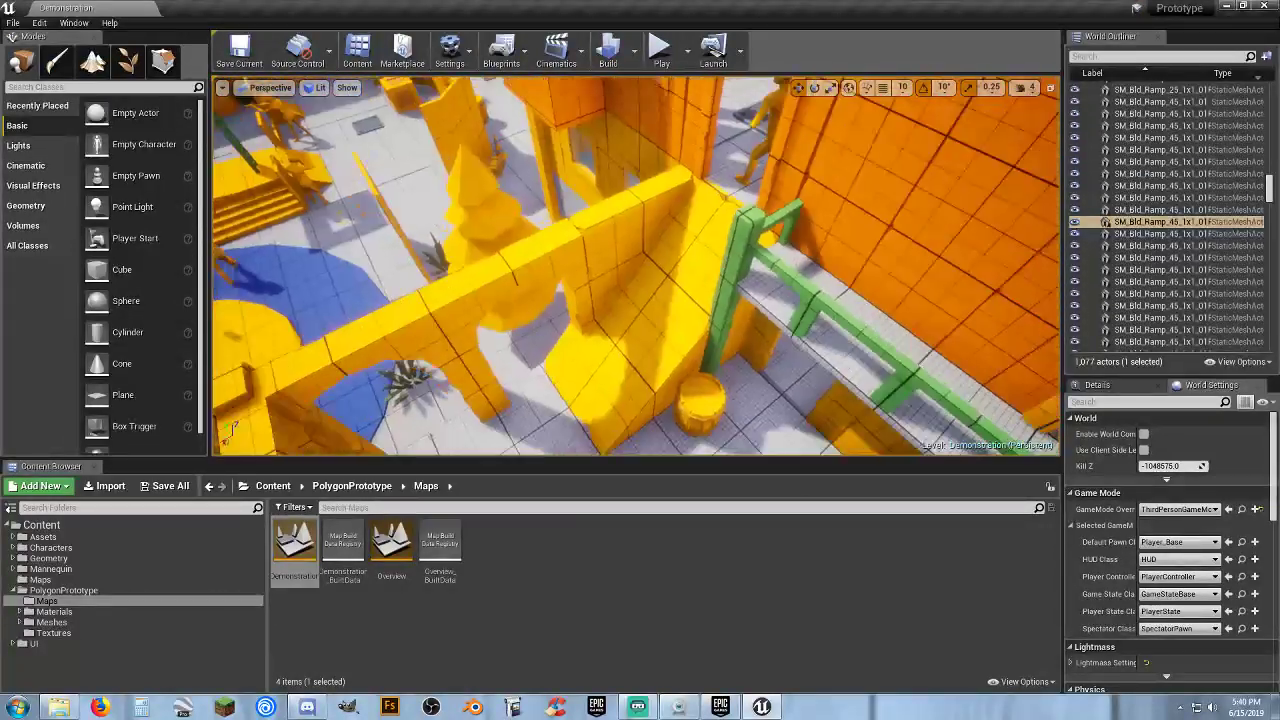
{"action": "right_click_drag", "start_coordinate": [636, 266], "coordinate": [600, 262]}
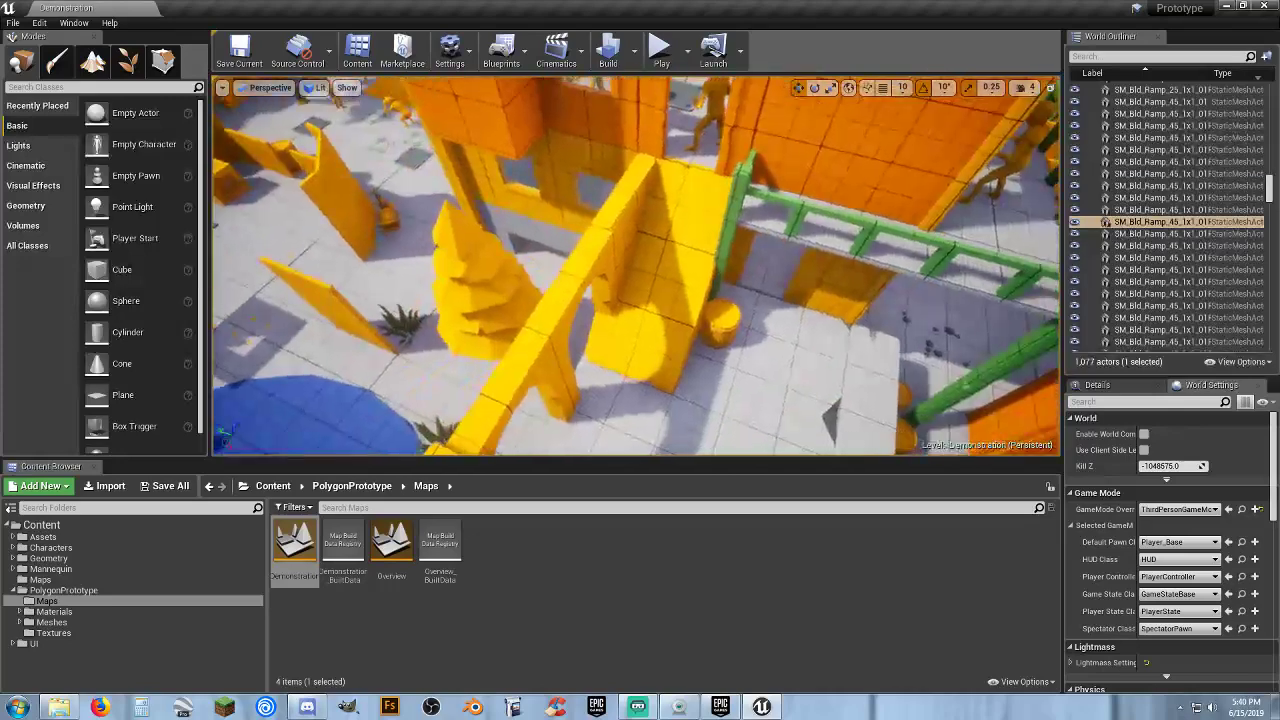
{"action": "key", "text": "s"}
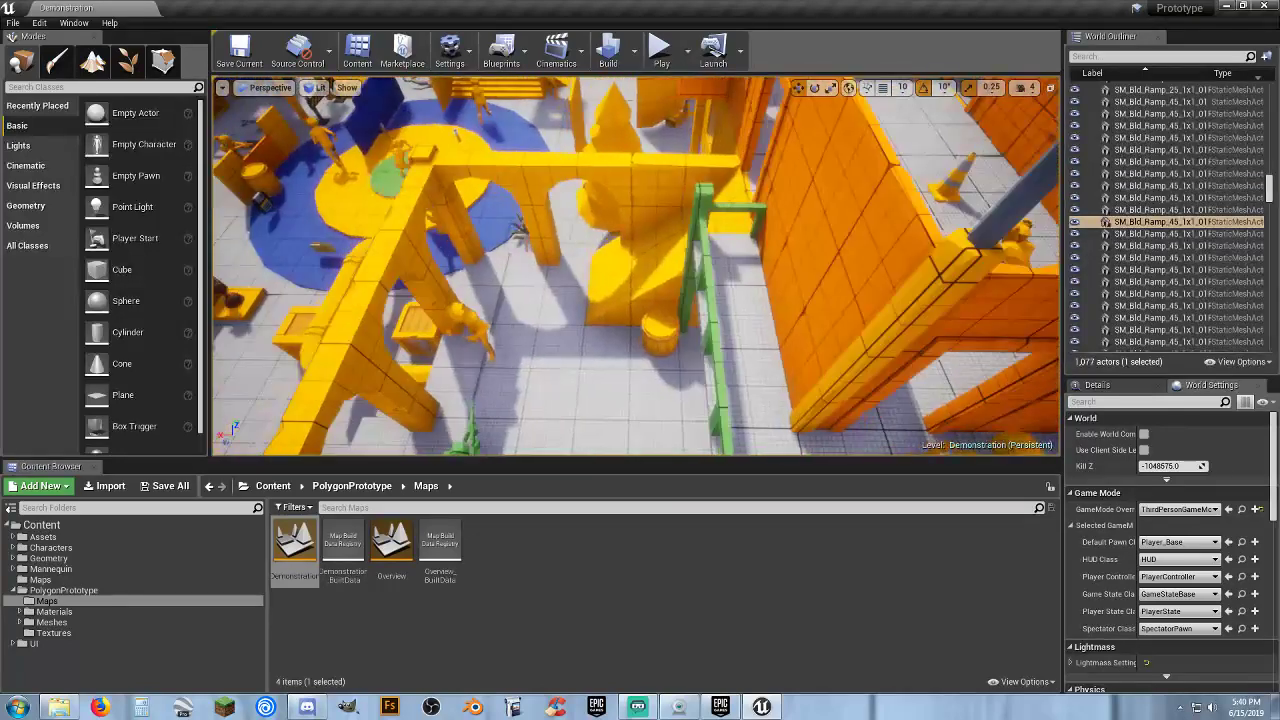
{"action": "key", "text": "w"}
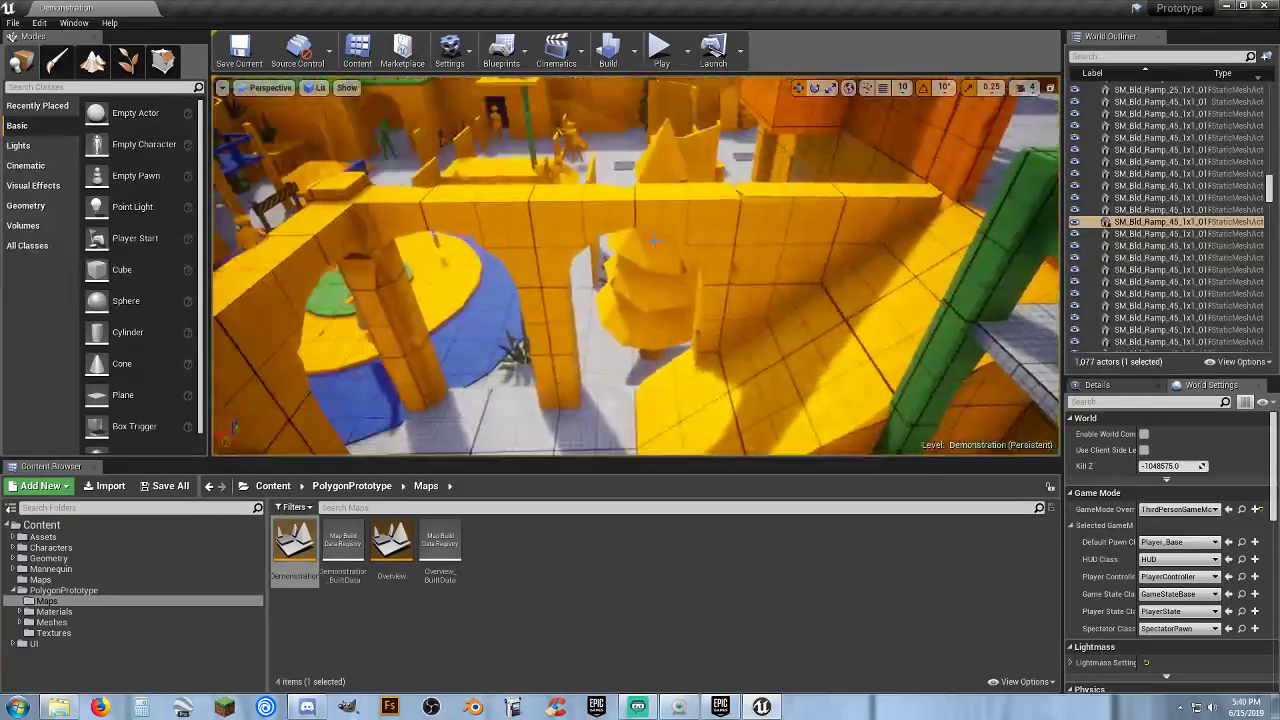
Play-test the level from the arched walls through the yellow room to the maze entrance, jump at the START sign, and end the session
{"action": "left_click", "coordinate": [661, 50]}
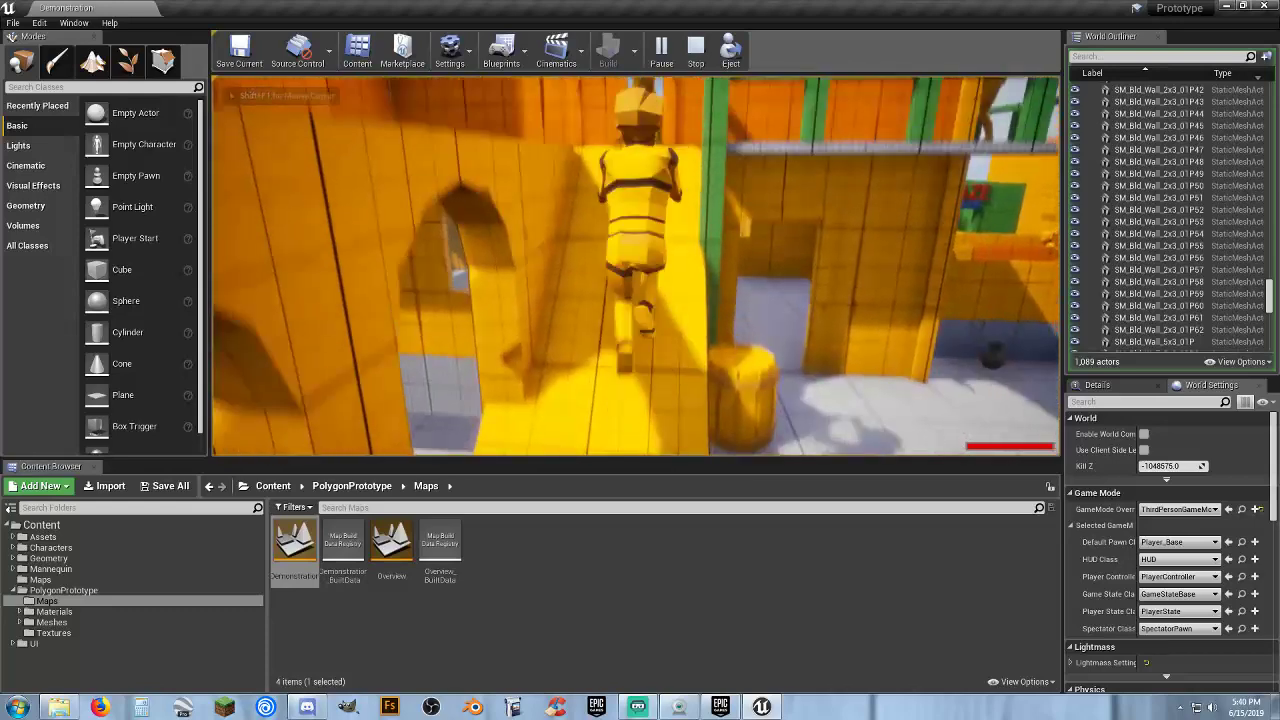
{"action": "key", "text": "d"}
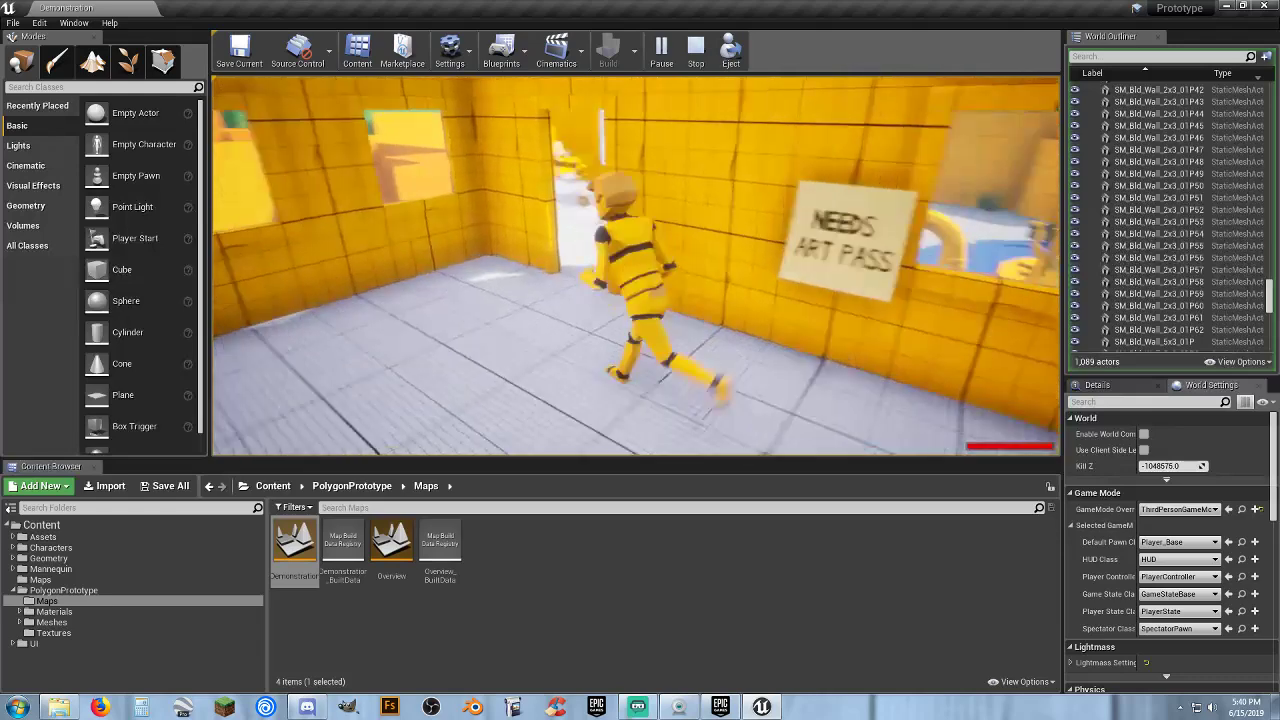
{"action": "key", "text": "w"}
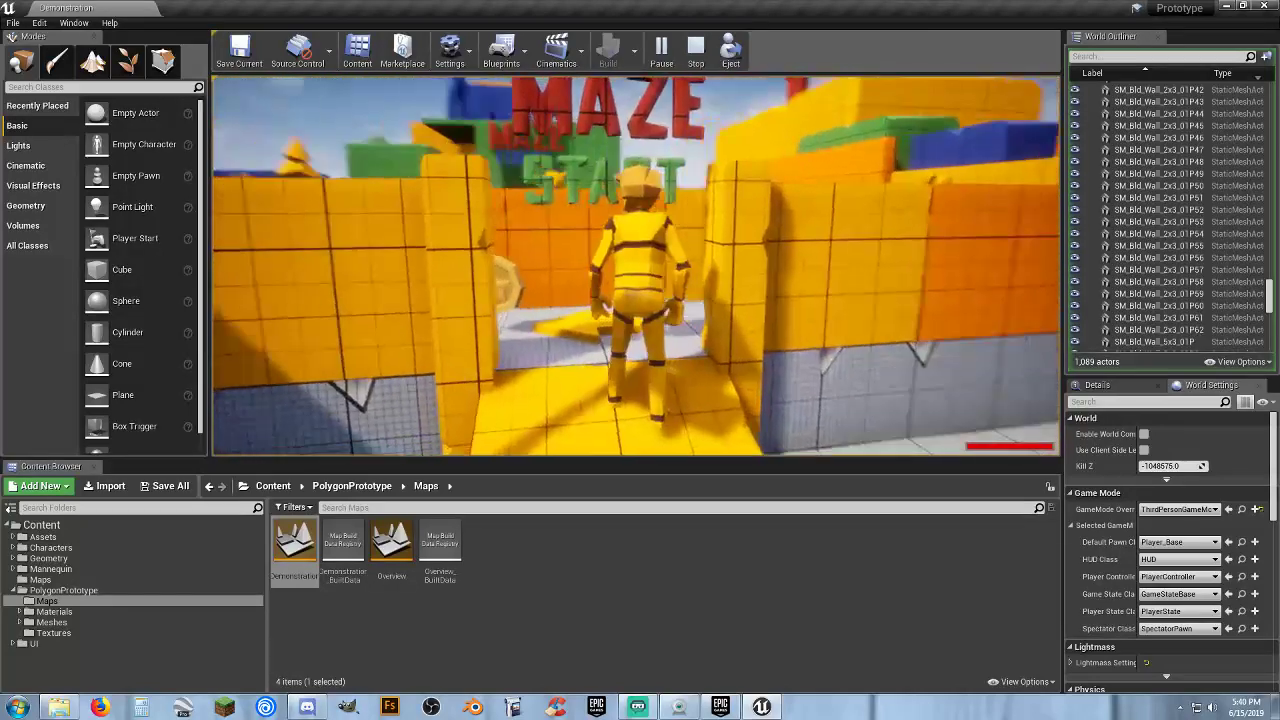
{"action": "key", "text": "w"}
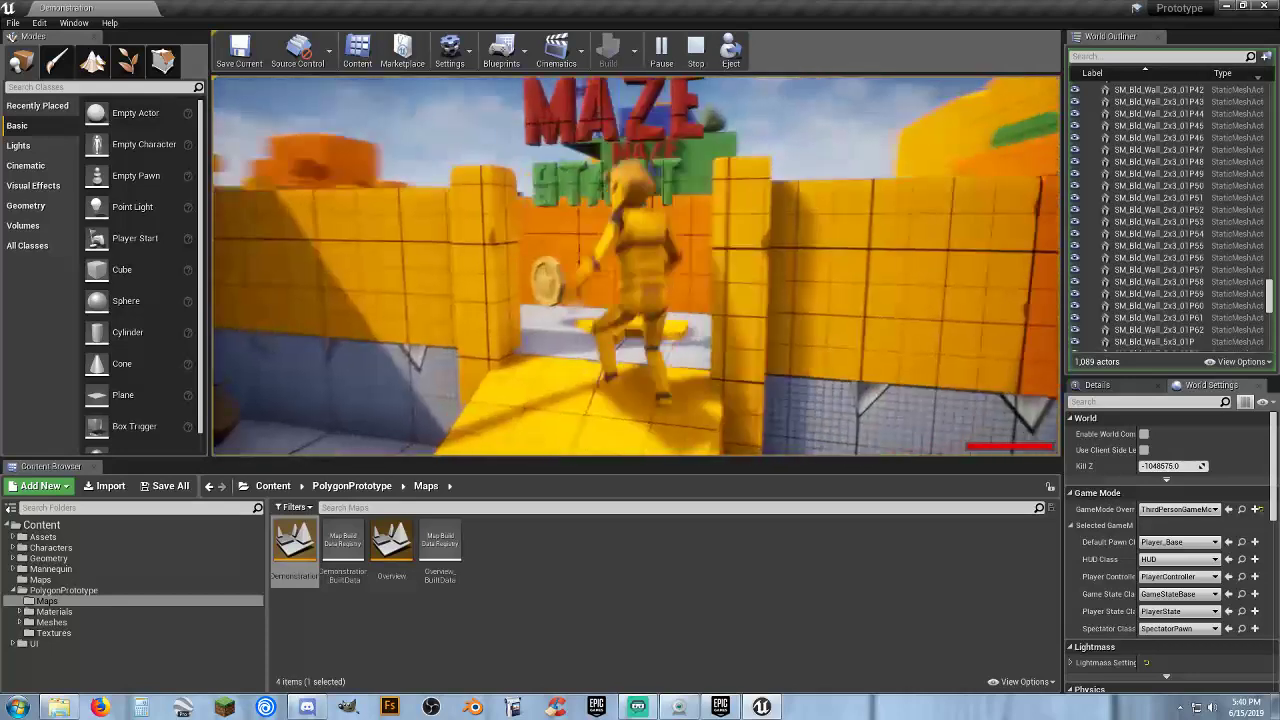
{"action": "key", "text": "space"}
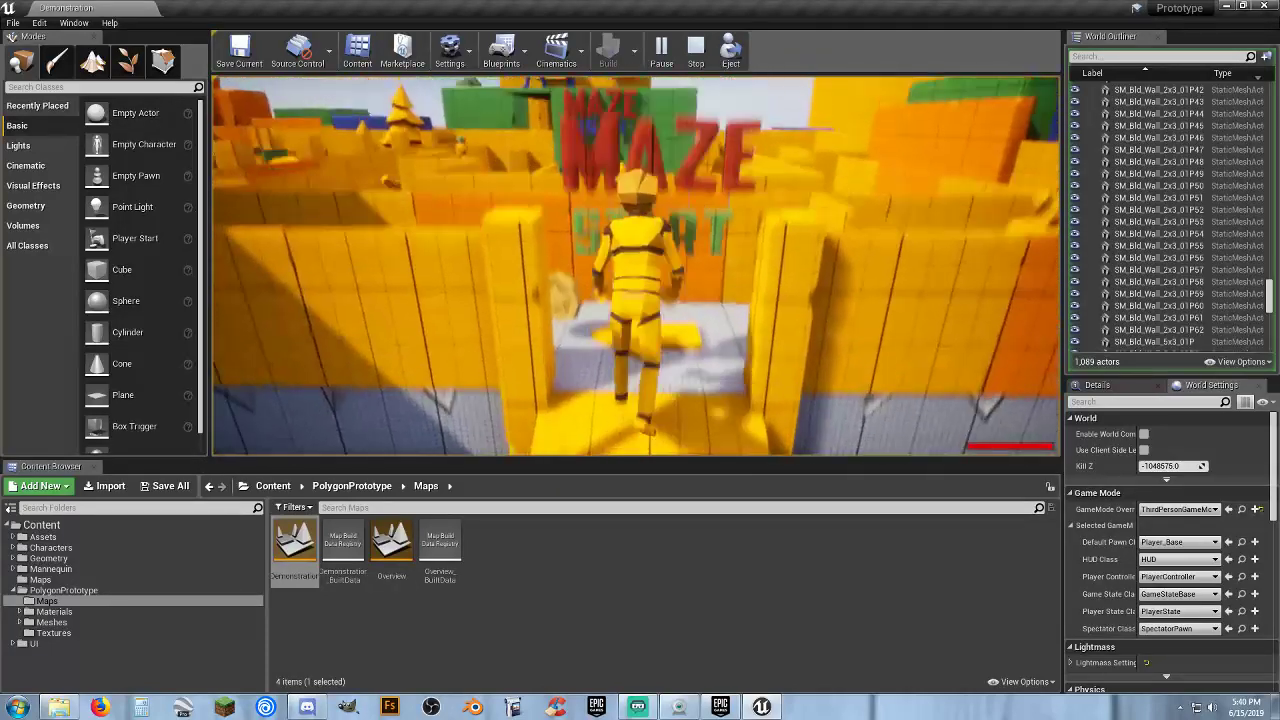
{"action": "key", "text": "Escape"}
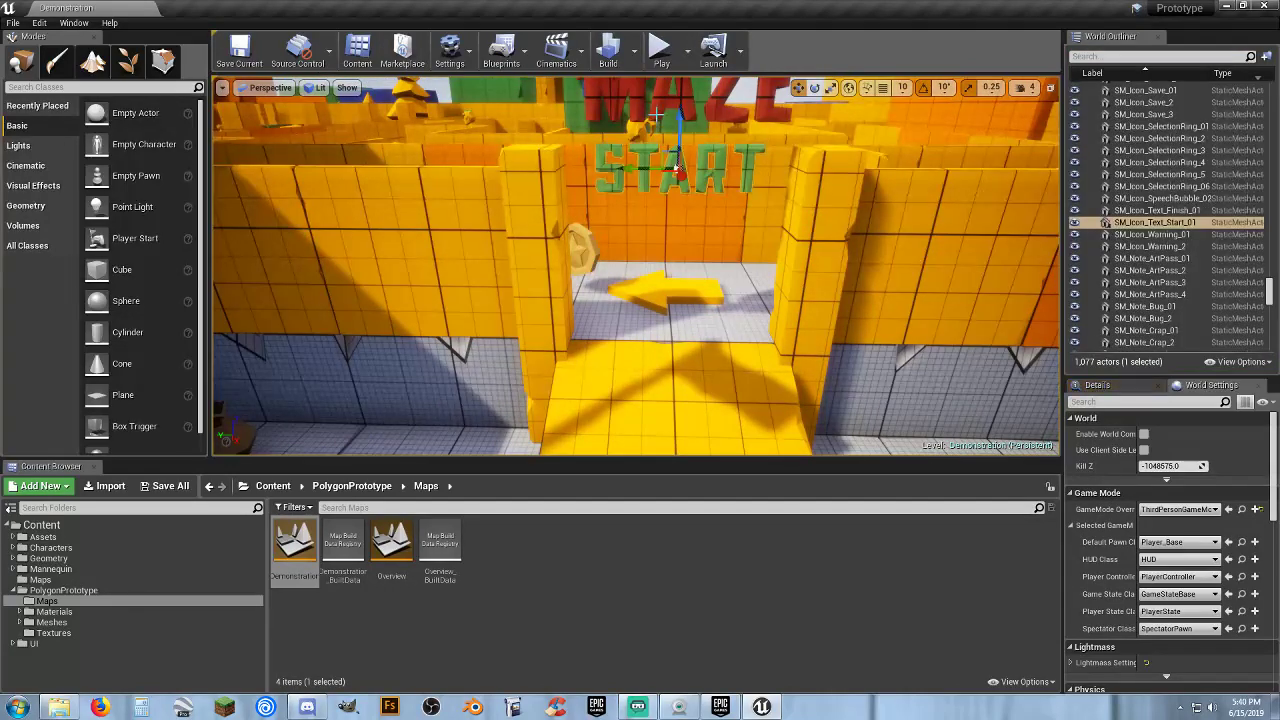
Set the collision preset of the green START text at the maze entrance to NoCollision
{"action": "scroll", "coordinate": [1150, 545], "scroll_direction": "down", "scroll_amount": 5}
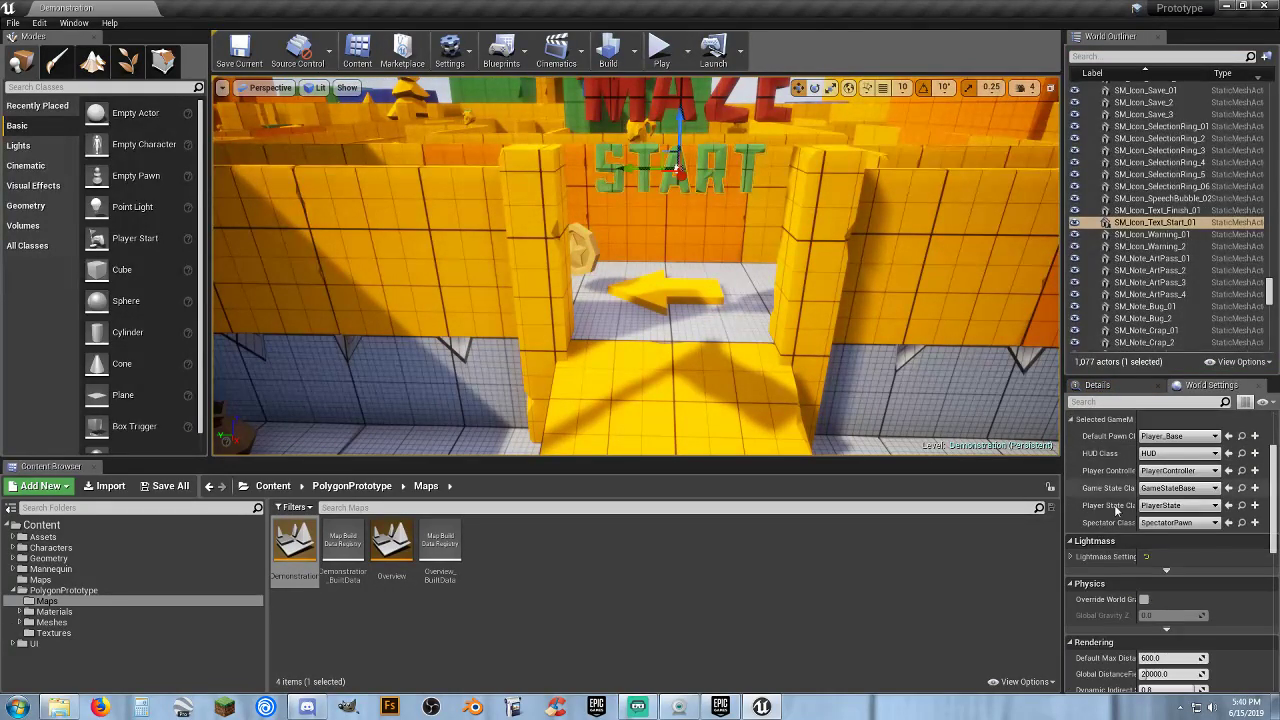
{"action": "scroll", "coordinate": [1121, 552], "scroll_direction": "down", "scroll_amount": 5}
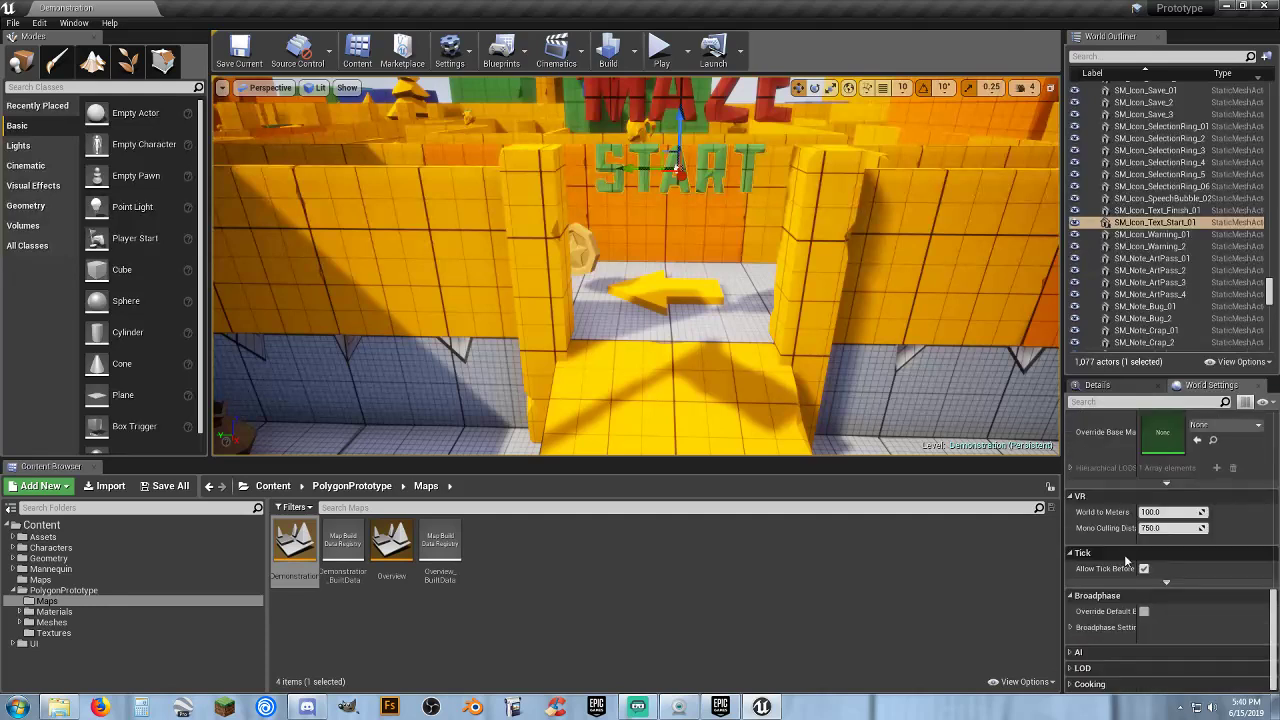
{"action": "scroll", "coordinate": [1114, 552], "scroll_direction": "up", "scroll_amount": 5}
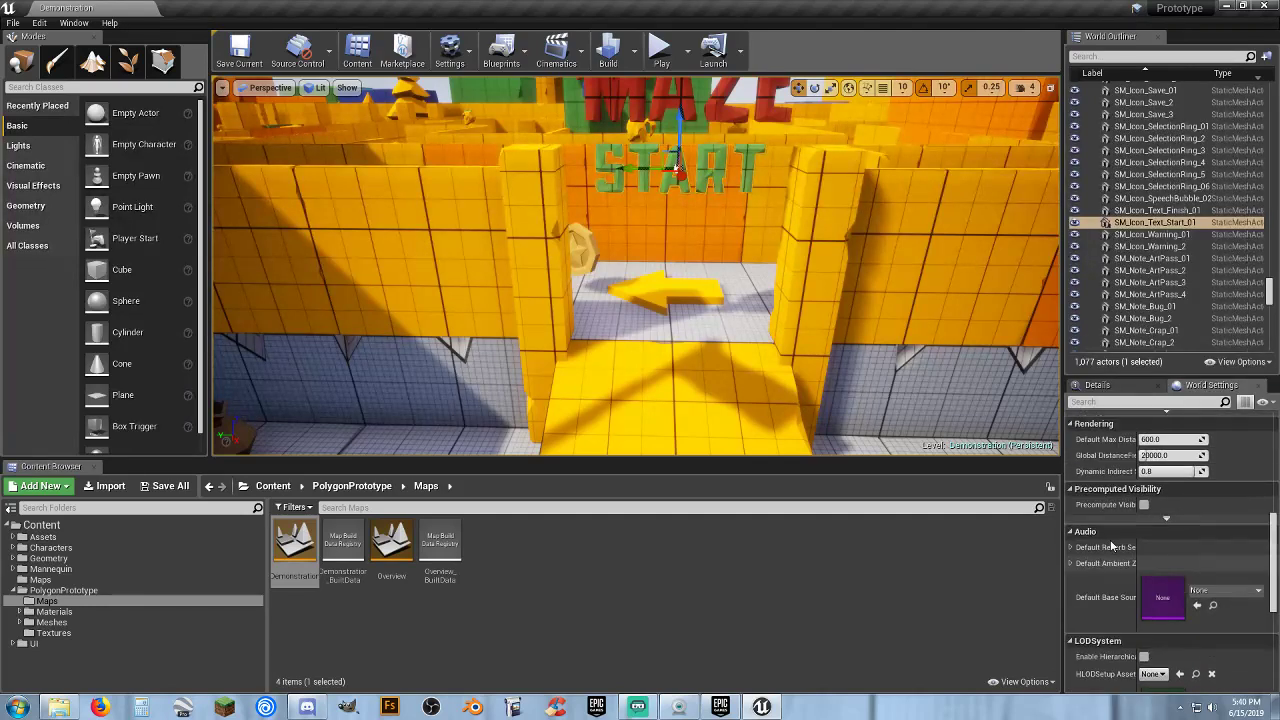
{"action": "scroll", "coordinate": [1110, 544], "scroll_direction": "up", "scroll_amount": 3}
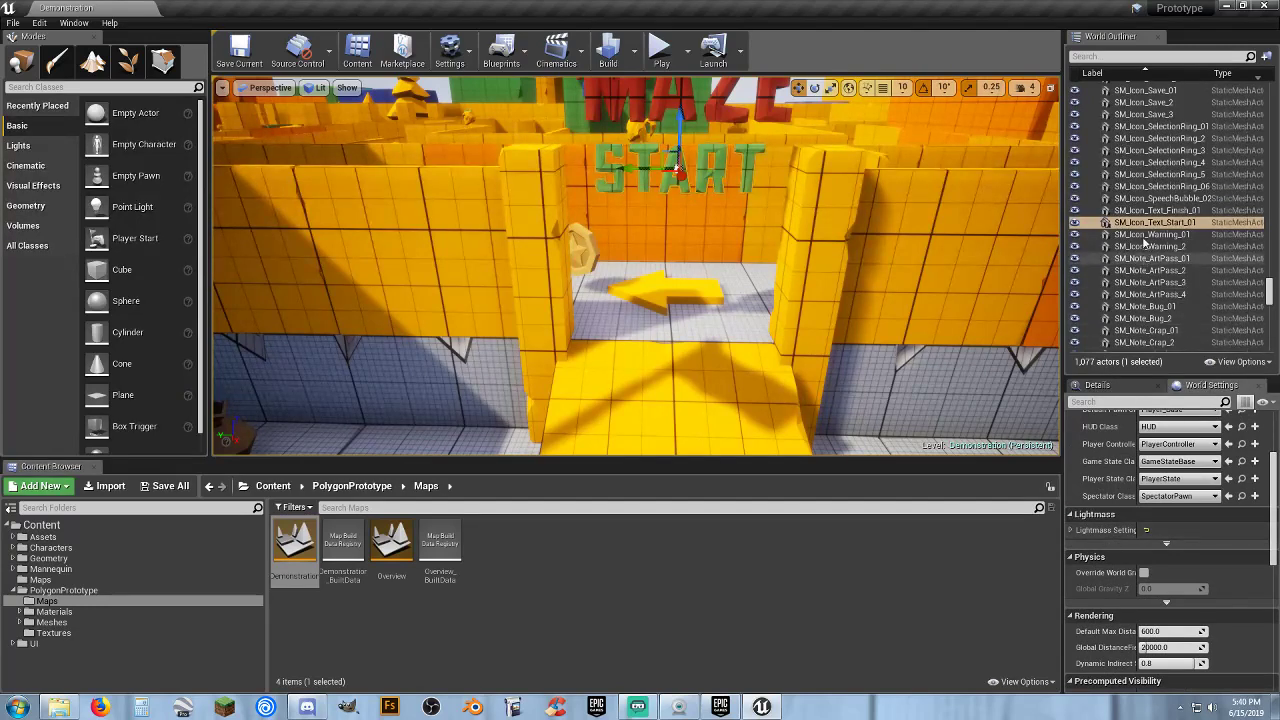
{"action": "scroll", "coordinate": [1121, 512], "scroll_direction": "up", "scroll_amount": 2}
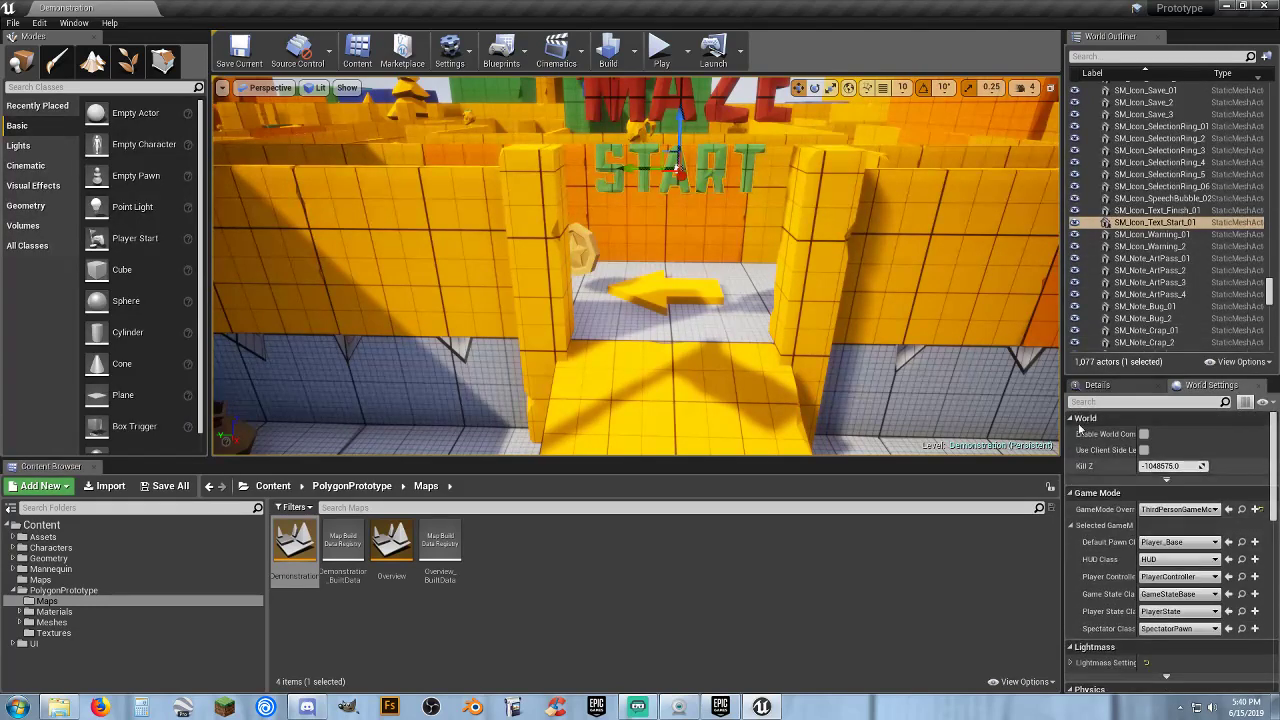
{"action": "left_click", "coordinate": [1097, 385]}
{"action": "scroll", "coordinate": [1091, 575], "scroll_direction": "down", "scroll_amount": 8}
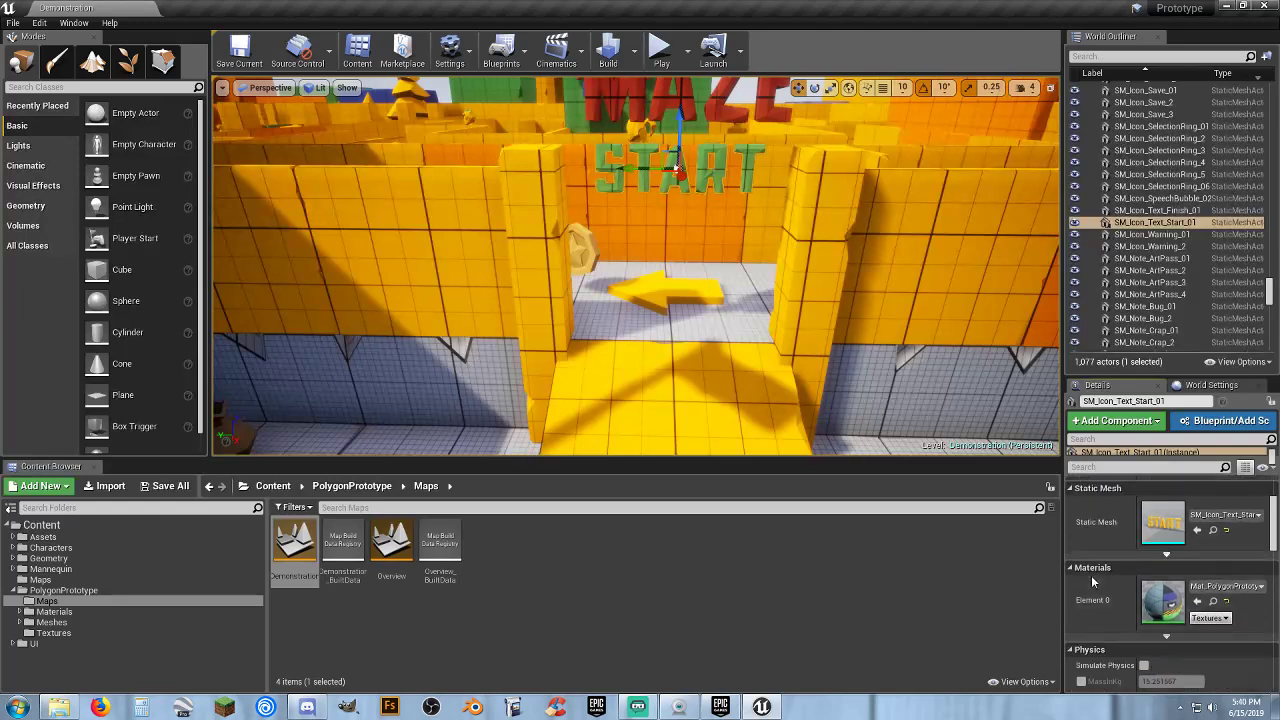
{"action": "scroll", "coordinate": [1090, 580], "scroll_direction": "down", "scroll_amount": 4}
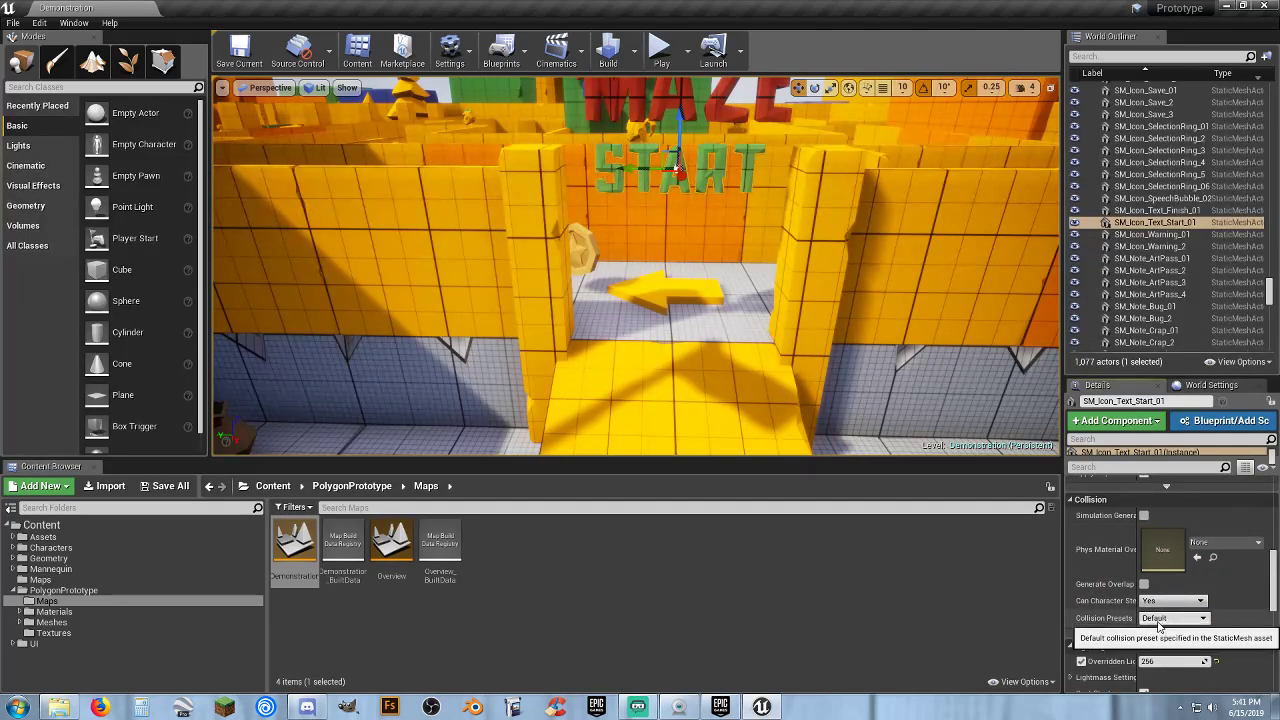
{"action": "left_click", "coordinate": [1158, 618]}
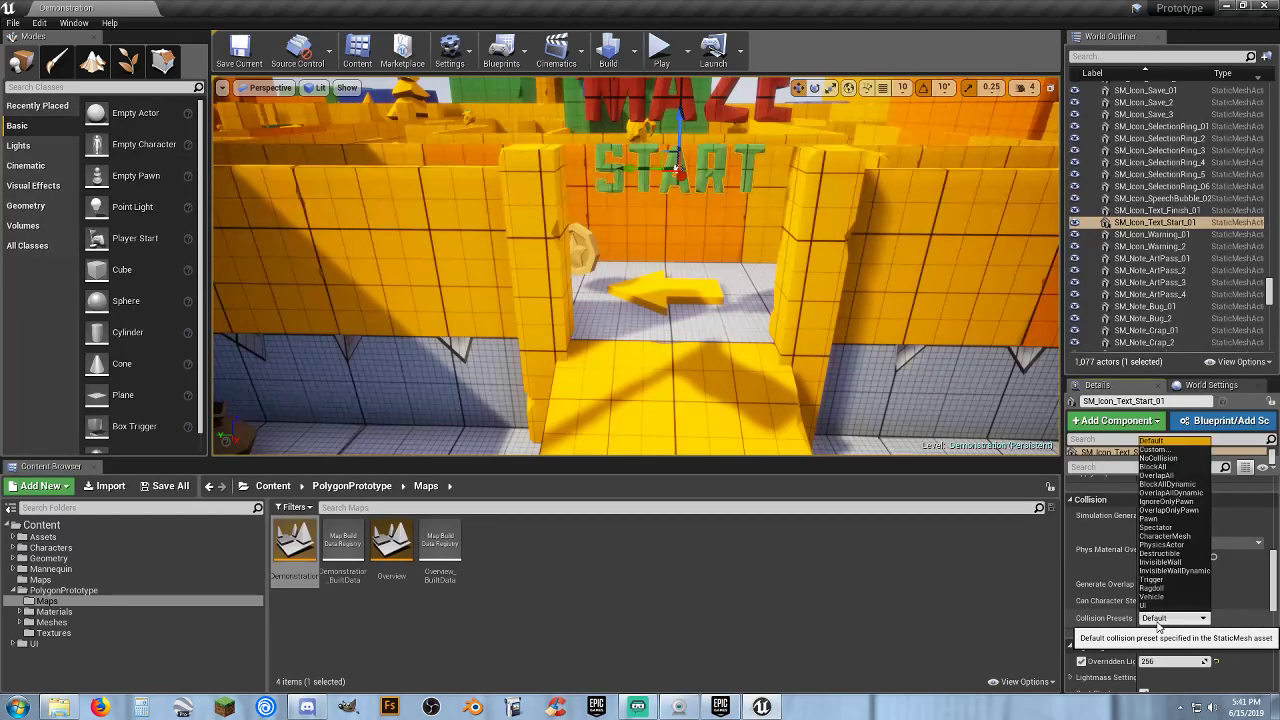
{"action": "left_click", "coordinate": [1166, 456]}
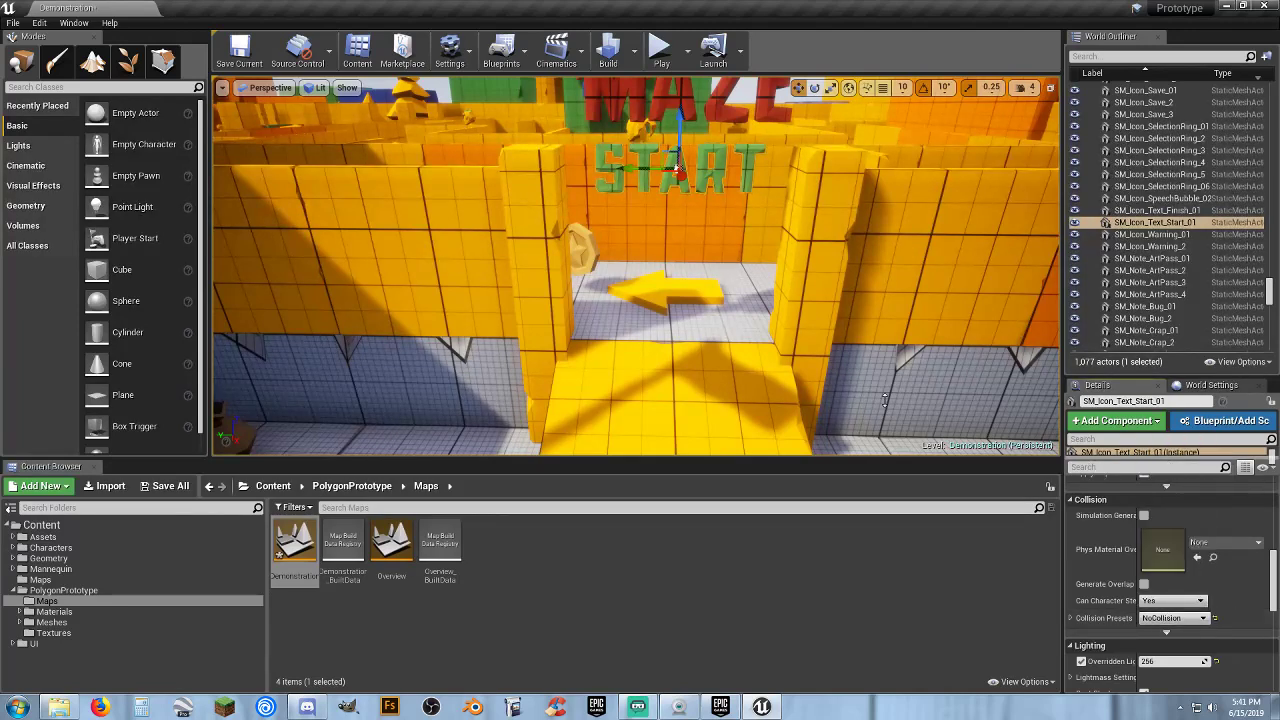
Select the four red MAZE letters above the entrance together and set their collision preset to NoCollision
{"action": "left_click", "coordinate": [728, 118]}
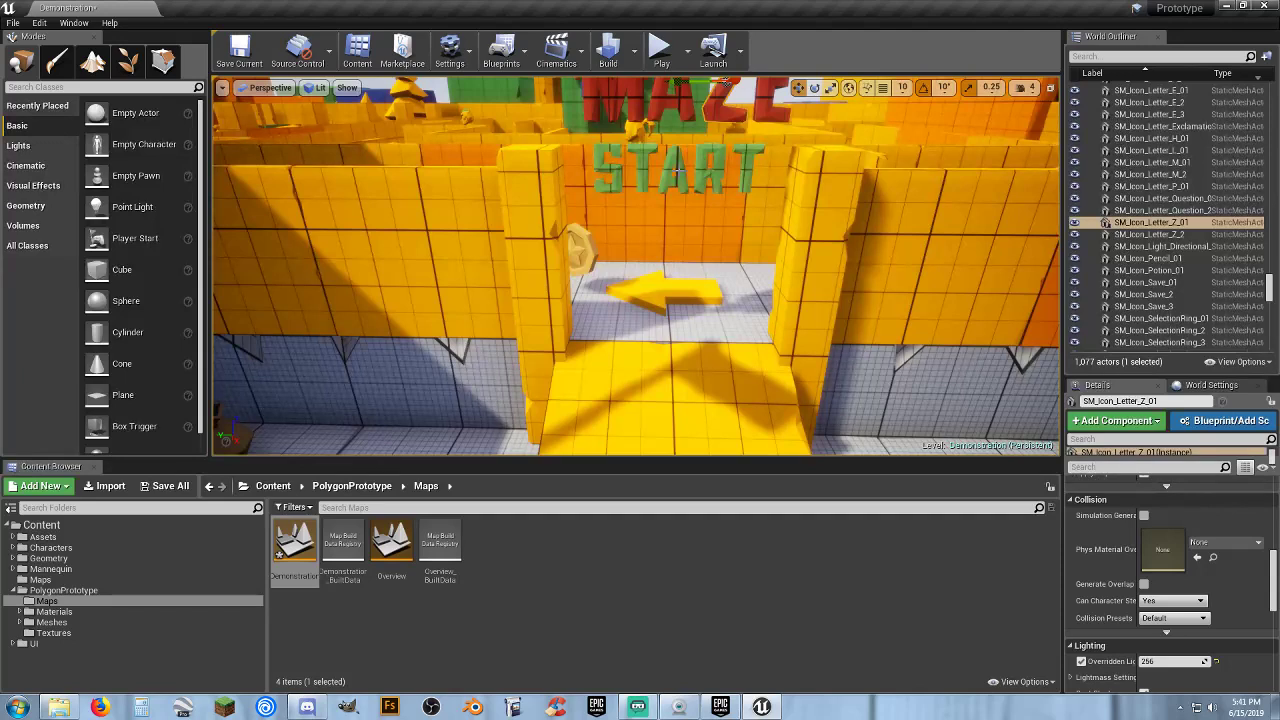
{"action": "left_click", "coordinate": [700, 172]}
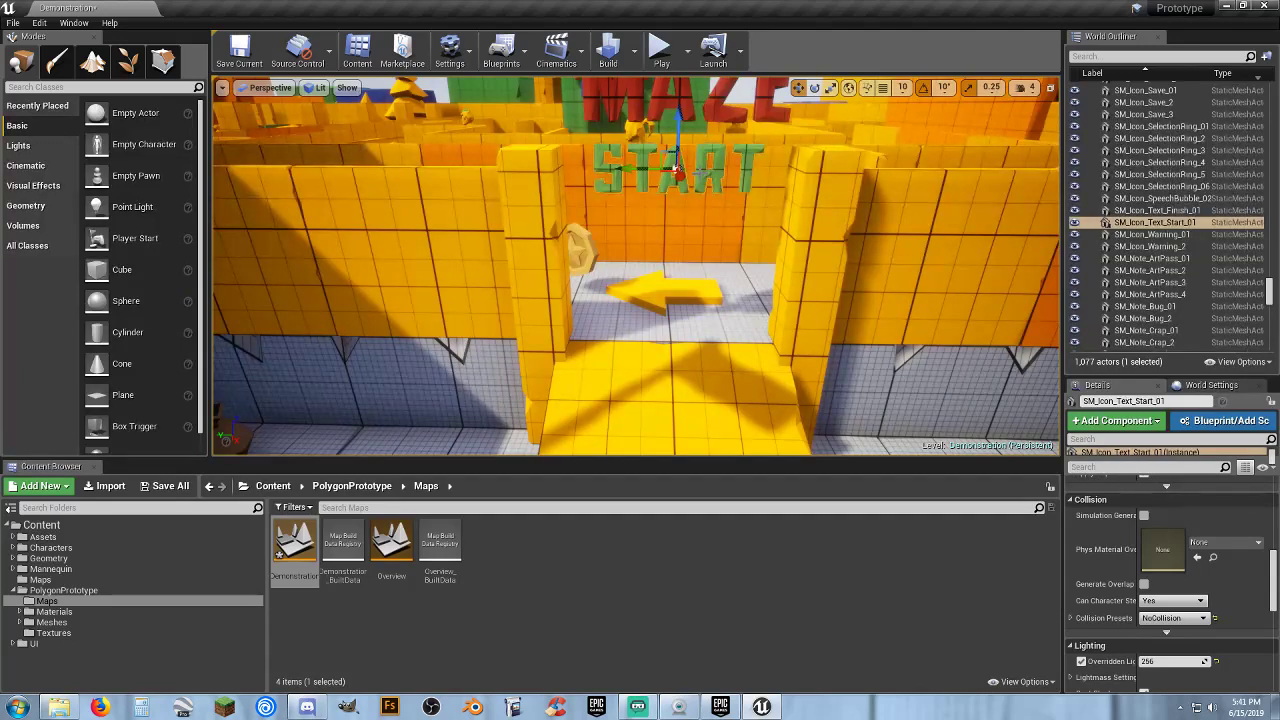
{"action": "right_click_drag", "start_coordinate": [714, 269], "coordinate": [714, 192]}
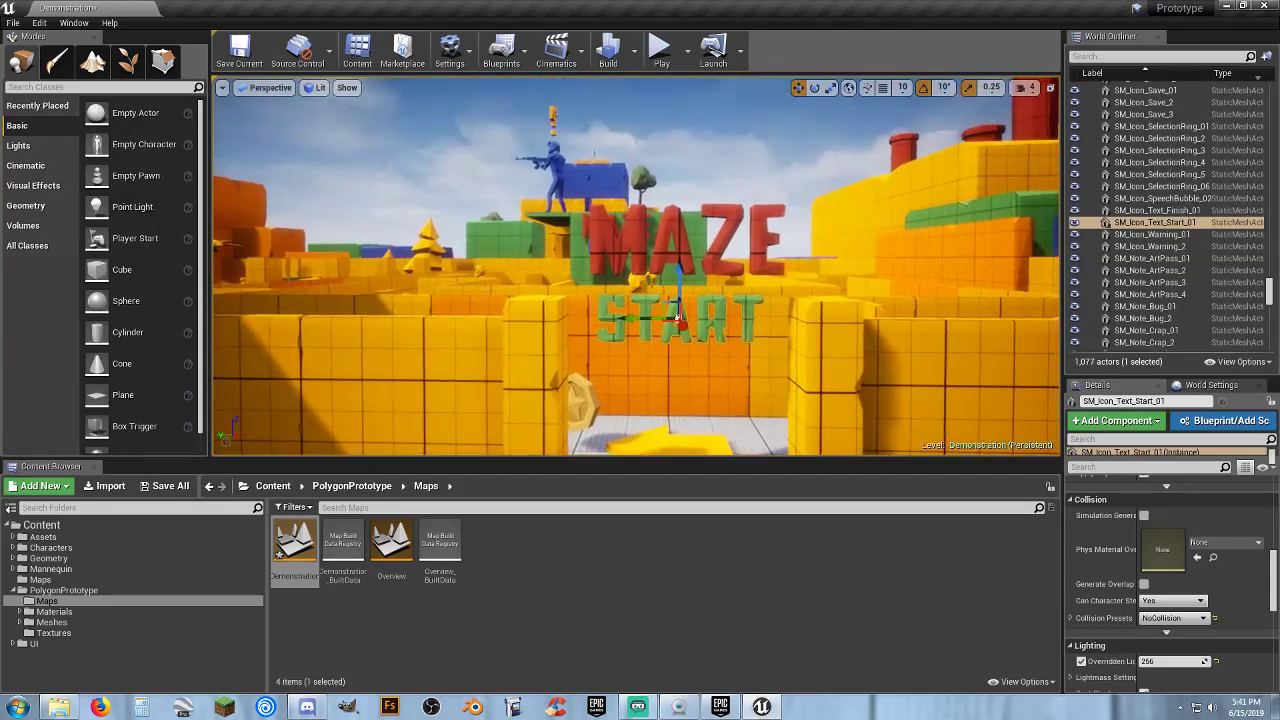
{"action": "left_click", "coordinate": [655, 252]}
{"action": "left_click", "coordinate": [642, 262], "text": "ctrl"}
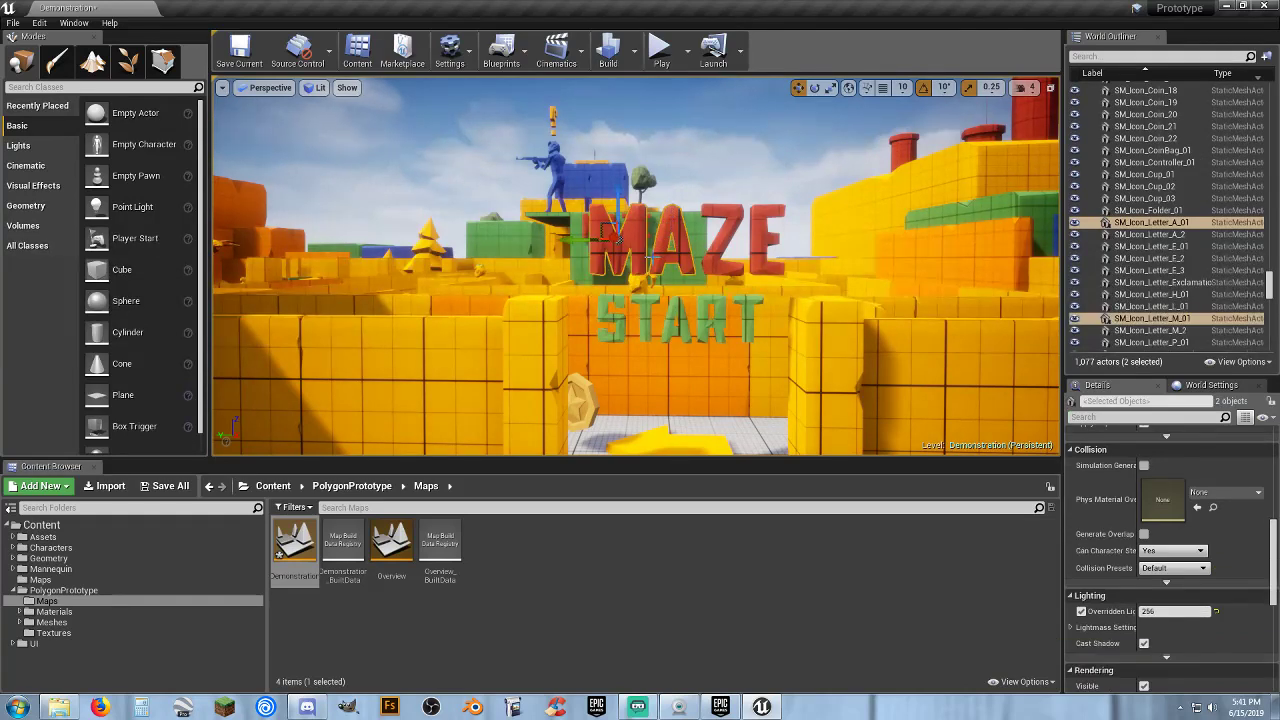
{"action": "left_click", "coordinate": [716, 264], "text": "ctrl"}
{"action": "left_click", "coordinate": [758, 262], "text": "ctrl"}
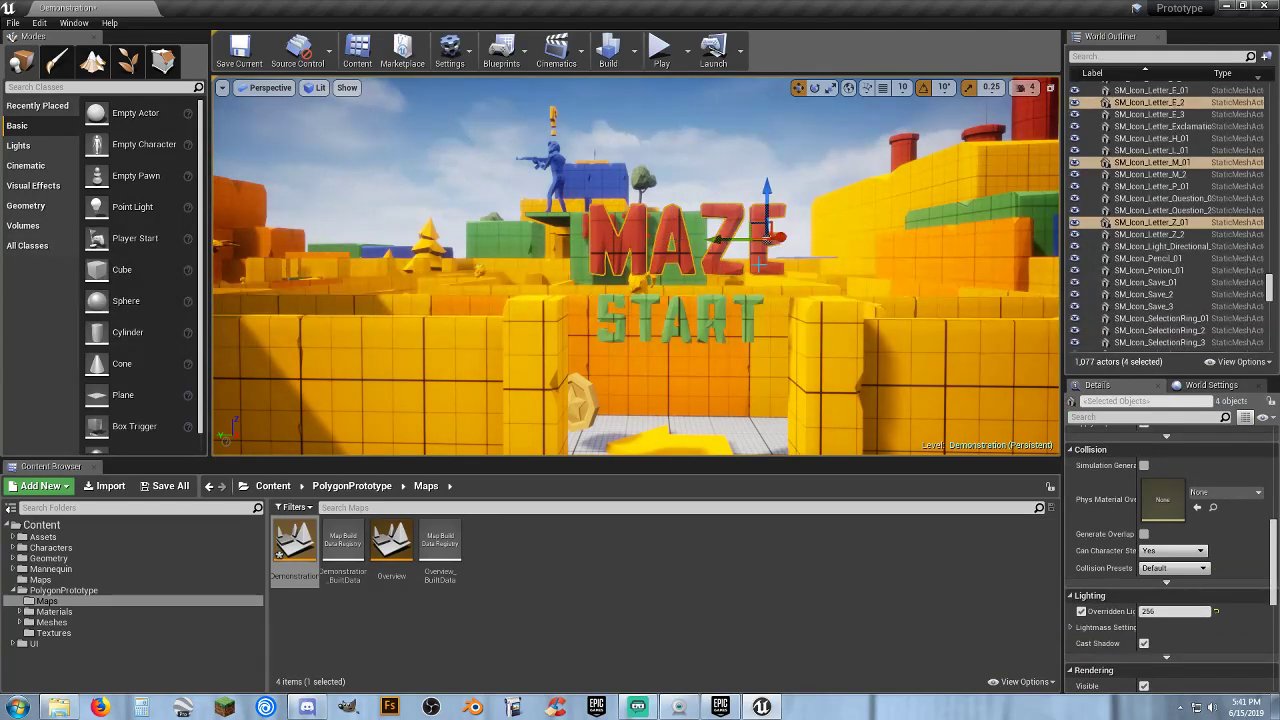
{"action": "left_click", "coordinate": [1166, 569]}
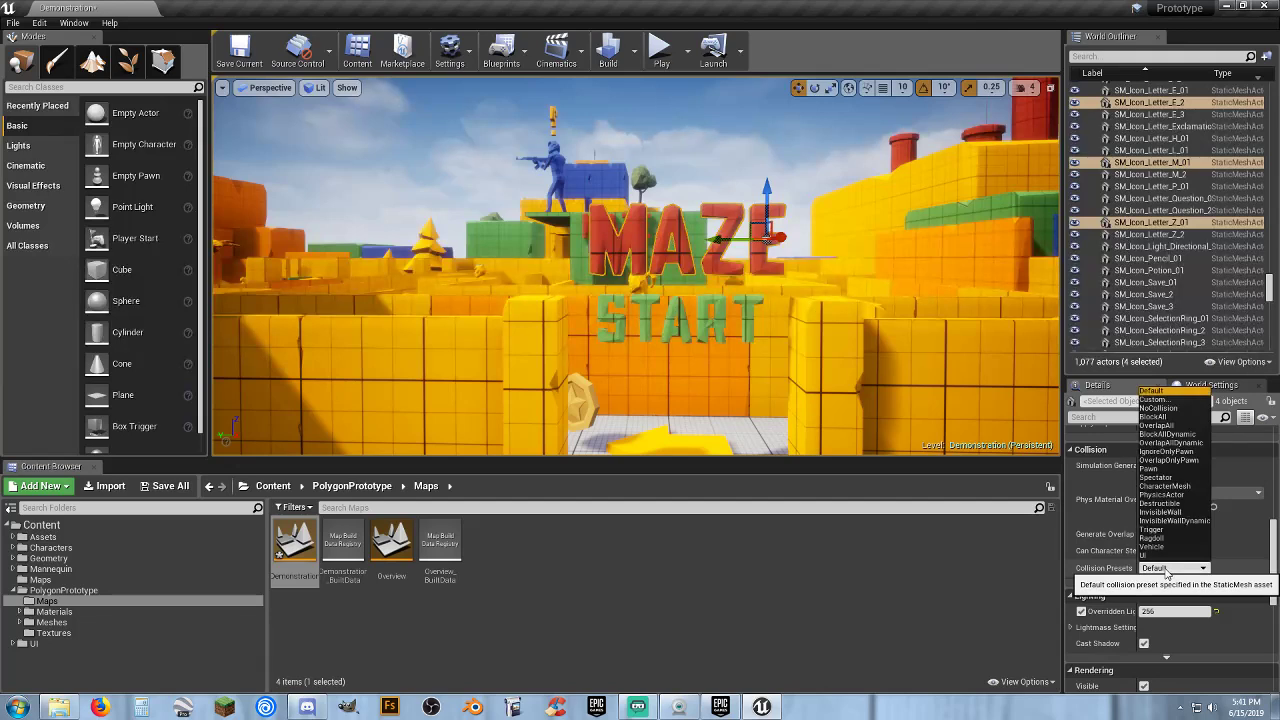
{"action": "left_click", "coordinate": [1158, 408]}
Start a new play session and run and jump the character through the maze and along its wall tops
{"action": "left_click", "coordinate": [662, 52]}
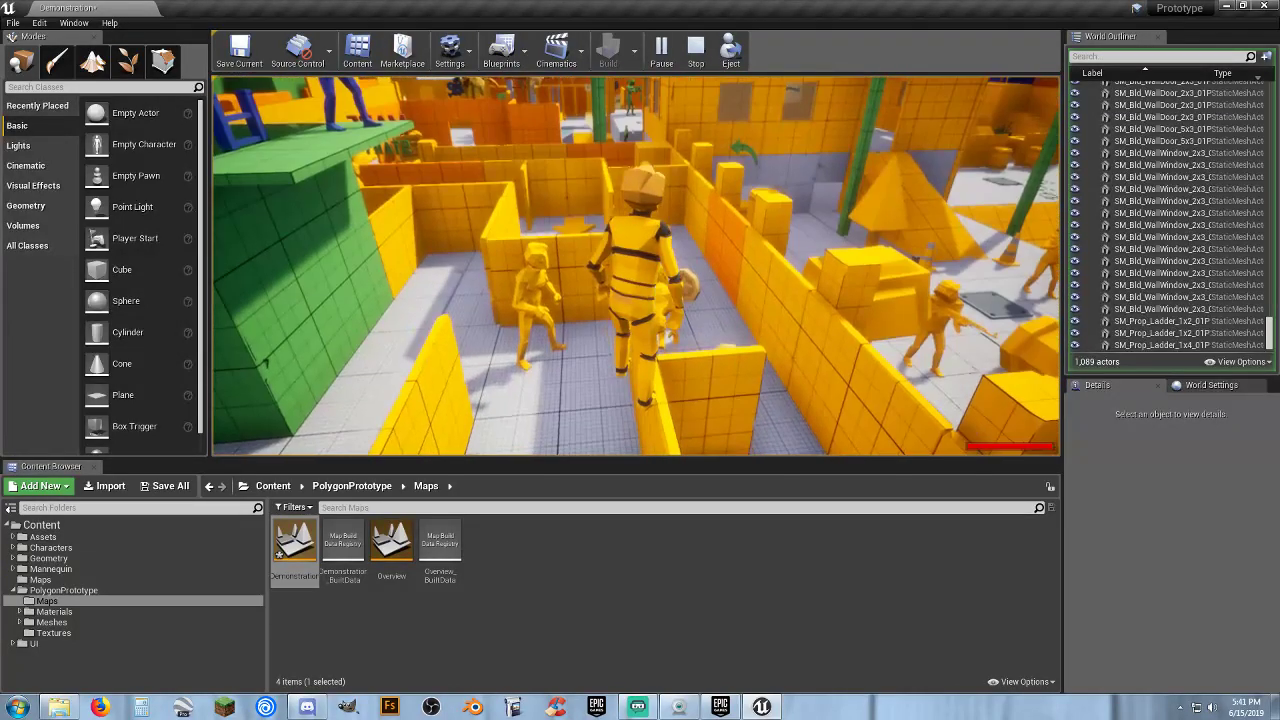
{"action": "key", "text": "w"}
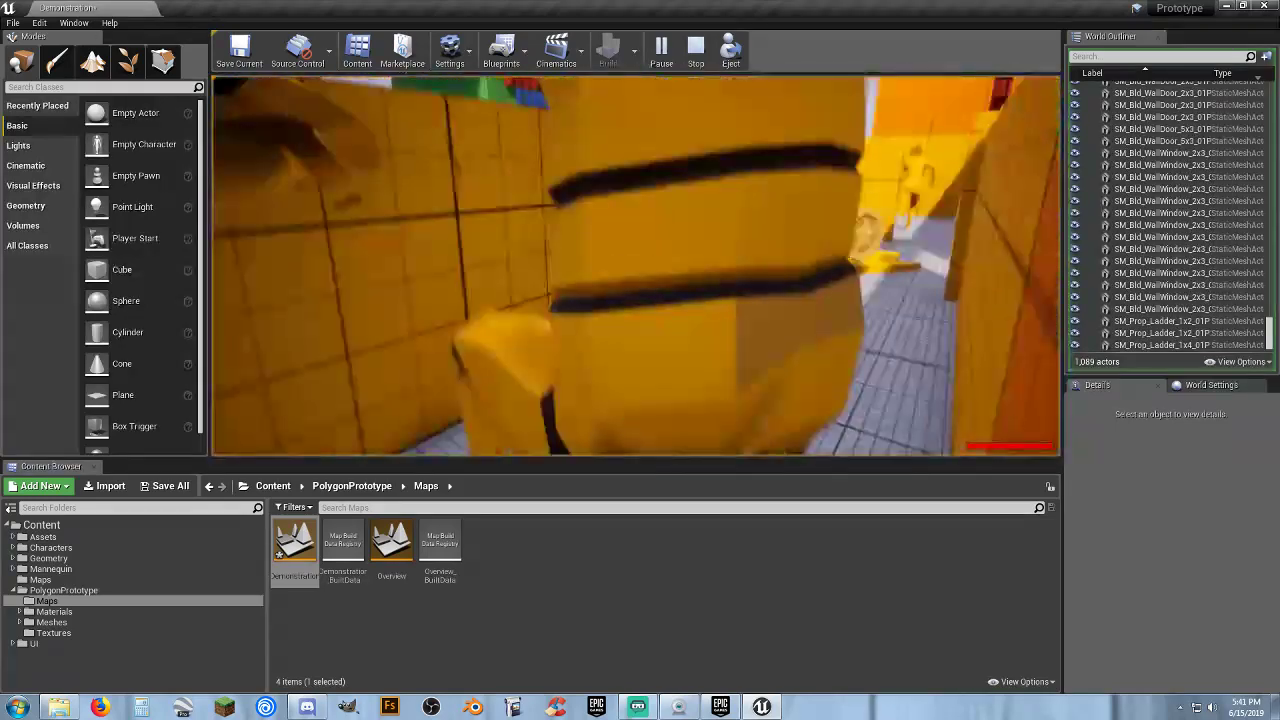
{"action": "key", "text": "w"}
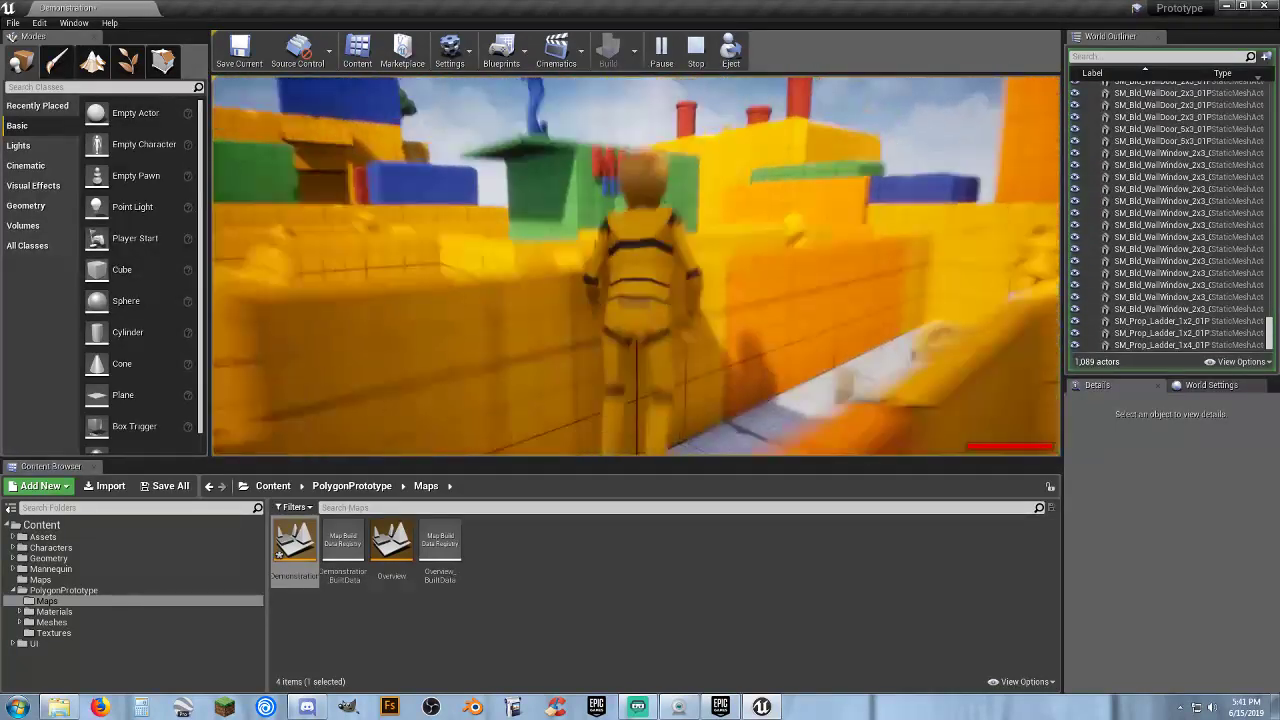
{"action": "key", "text": "space"}
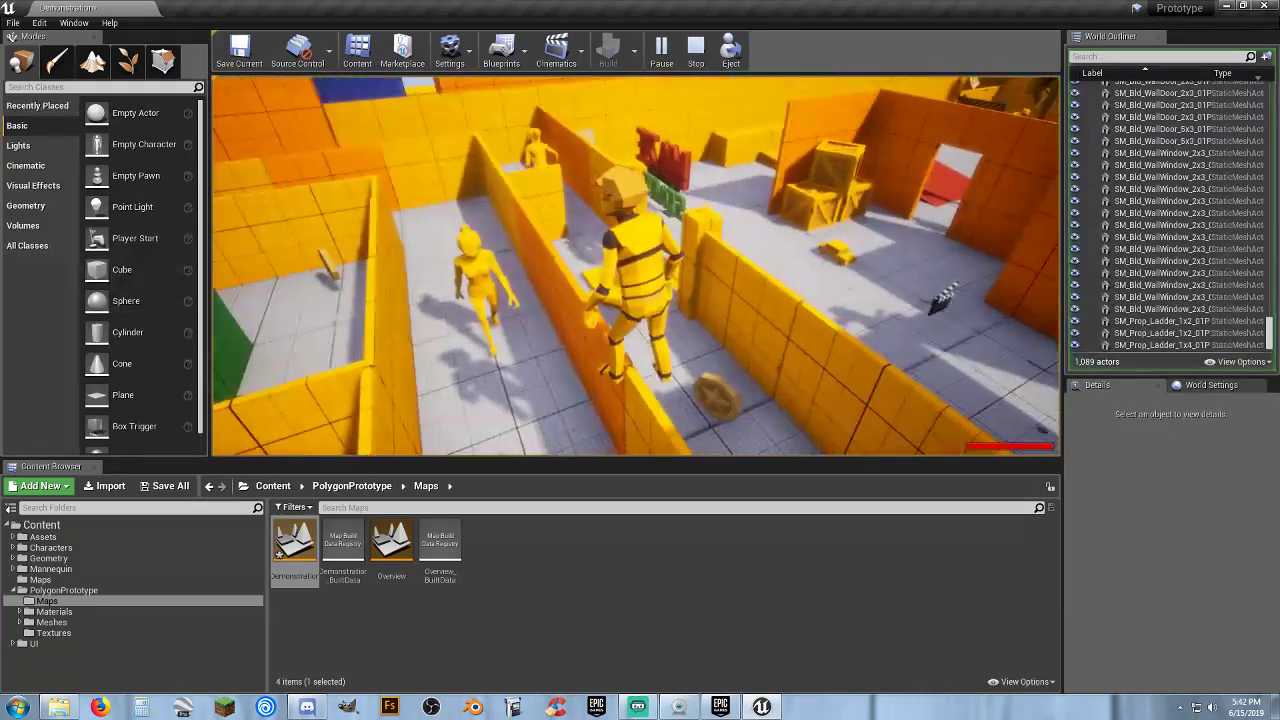
Run the character through the orange crate room and past the water pool to the bench beside the round blue and yellow floor
{"action": "key", "text": "w"}
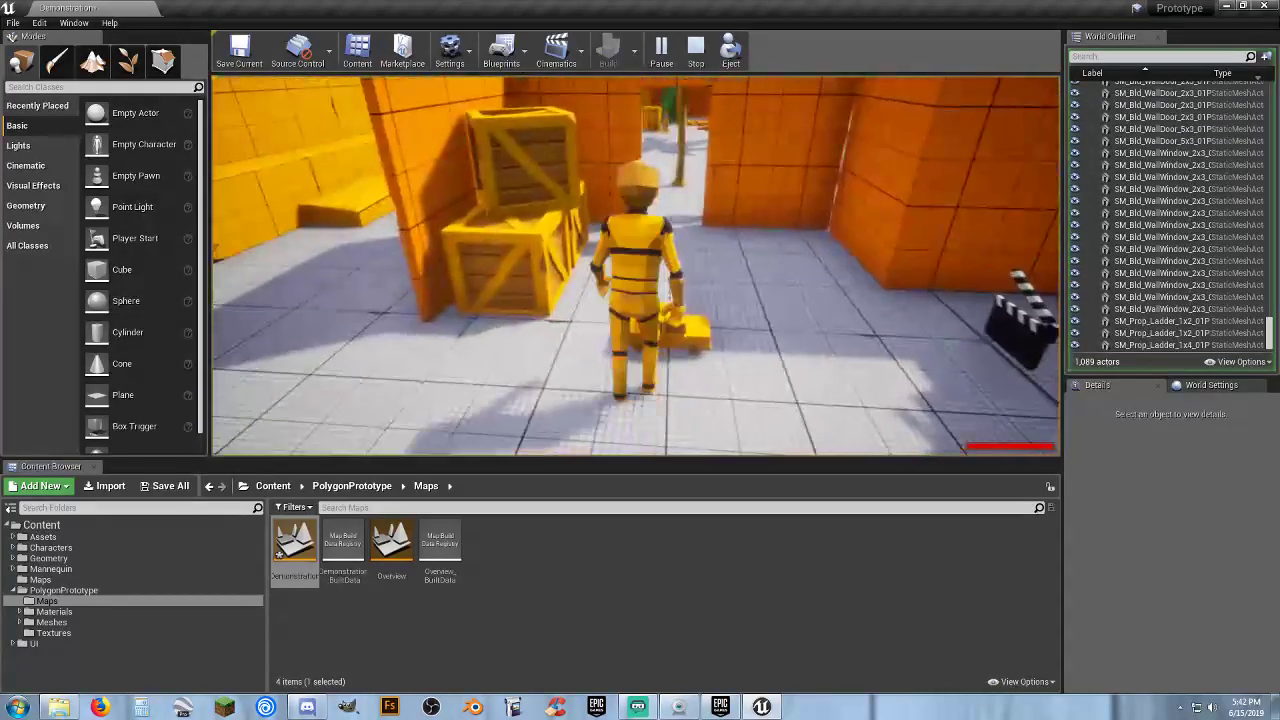
{"action": "key", "text": "d"}
{"action": "key", "text": "w"}
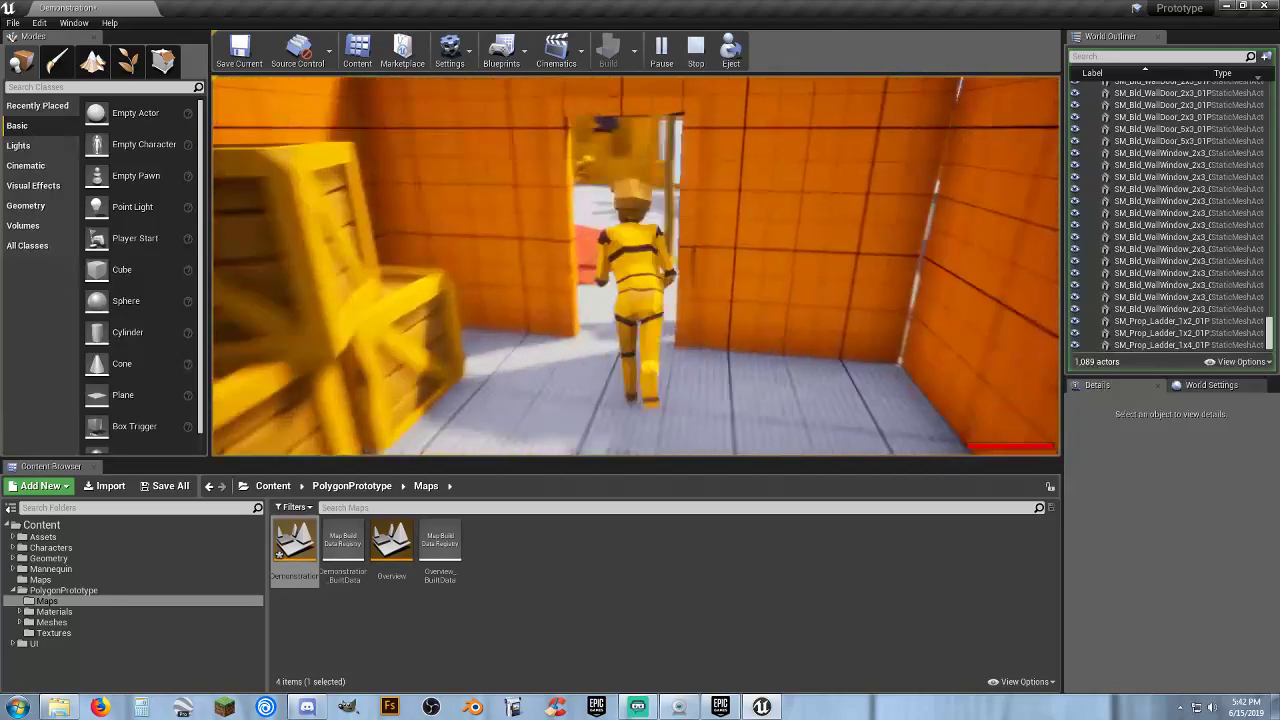
{"action": "key", "text": "w"}
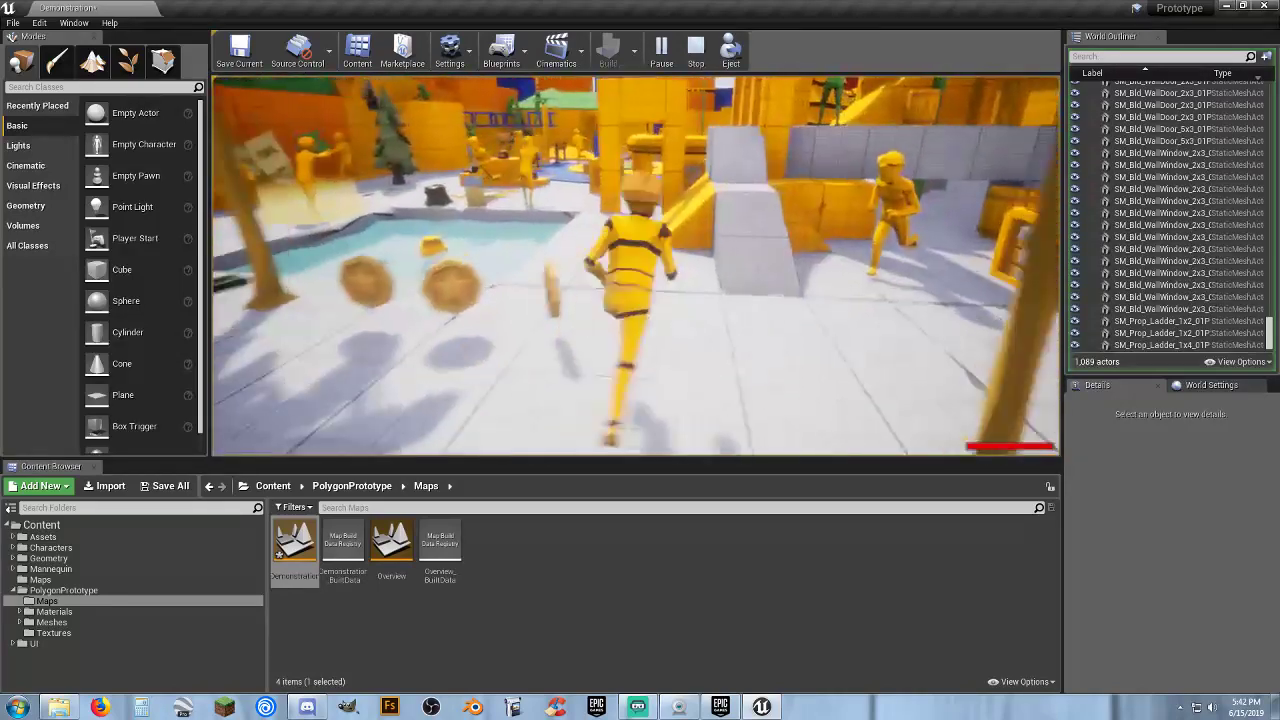
{"action": "key", "text": "w"}
{"action": "key", "text": "d"}
{"action": "key", "text": "w"}
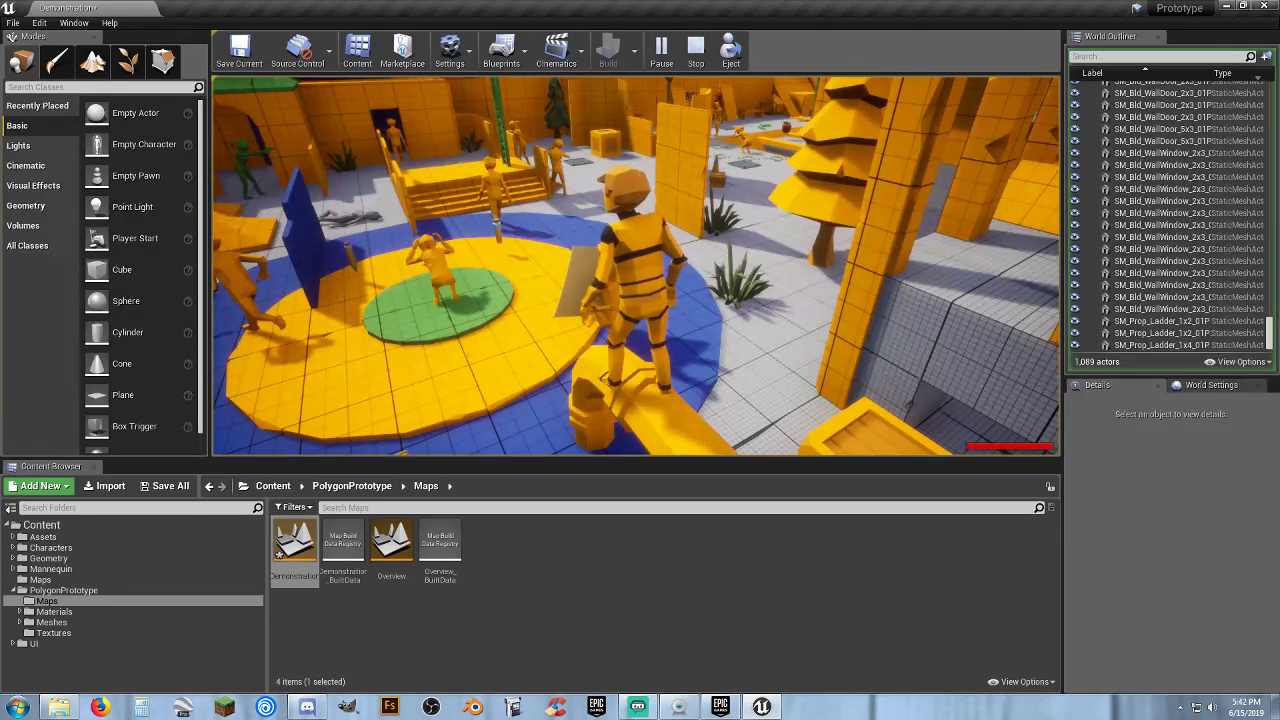
Run the character across the round floor, through the archway with the green figure, and back past the pool to the orange crate room
{"action": "key", "text": "w"}
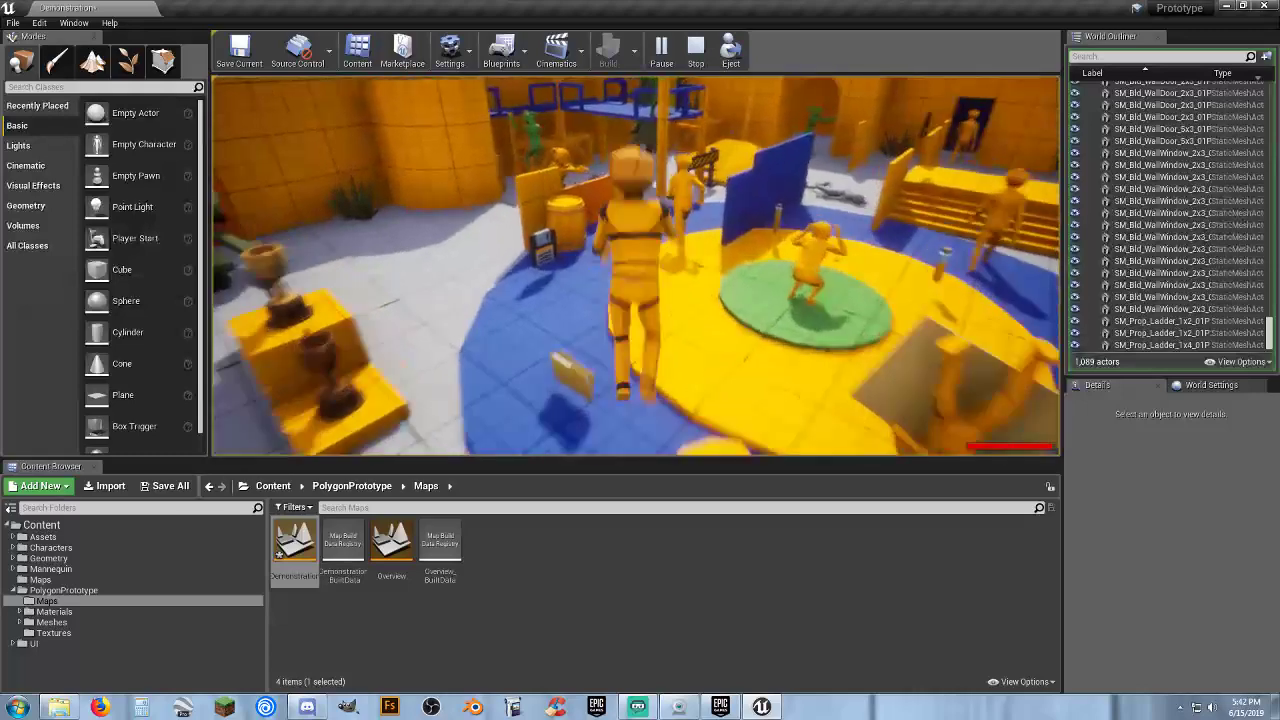
{"action": "key", "text": "w"}
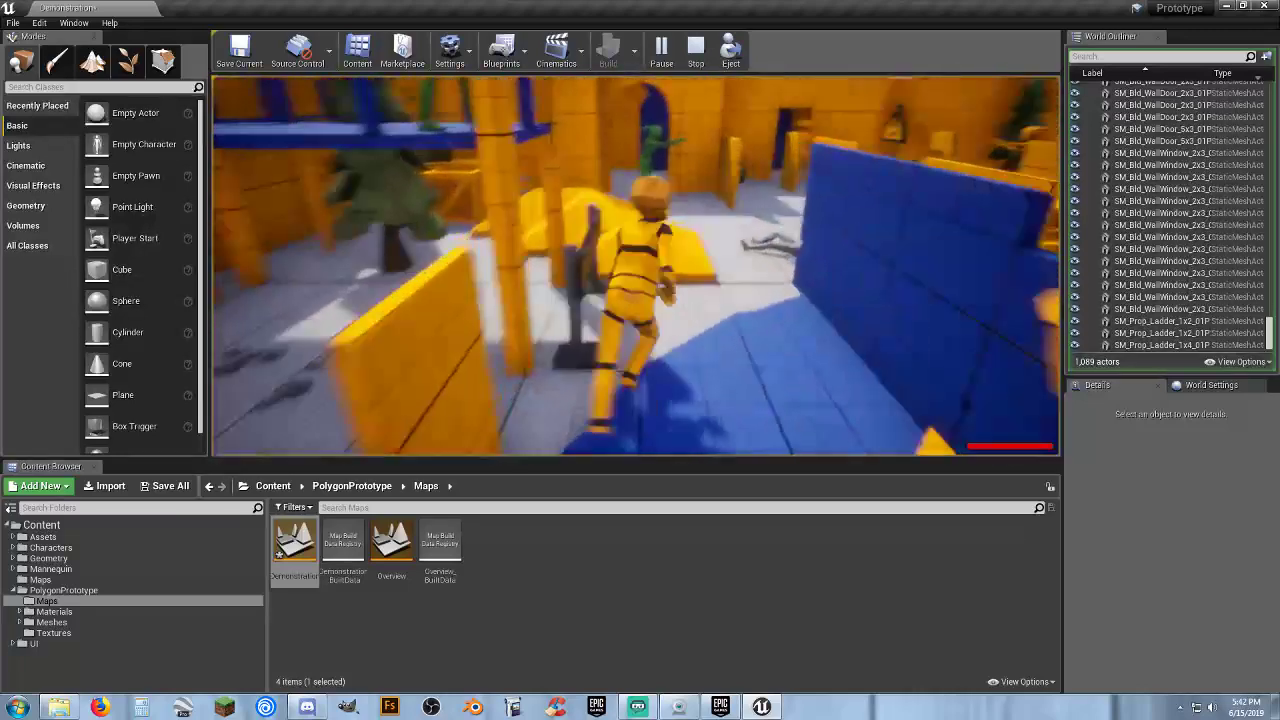
{"action": "key", "text": "w"}
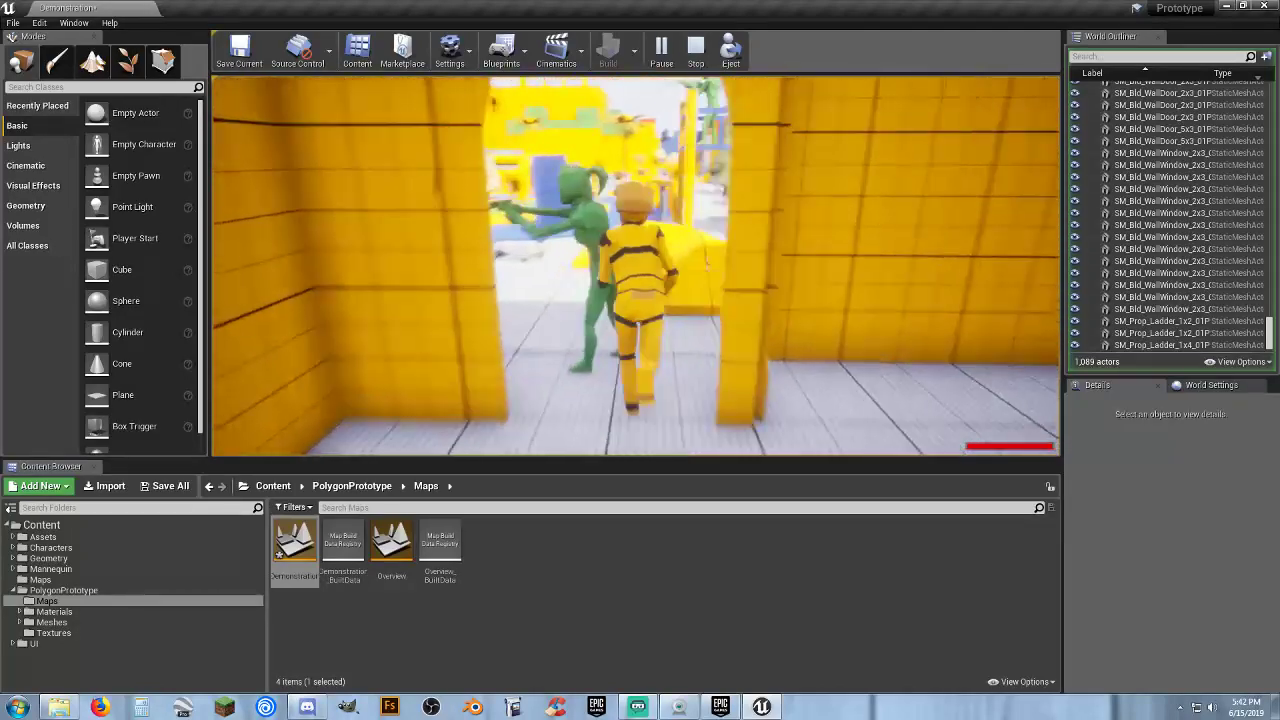
{"action": "key", "text": "w"}
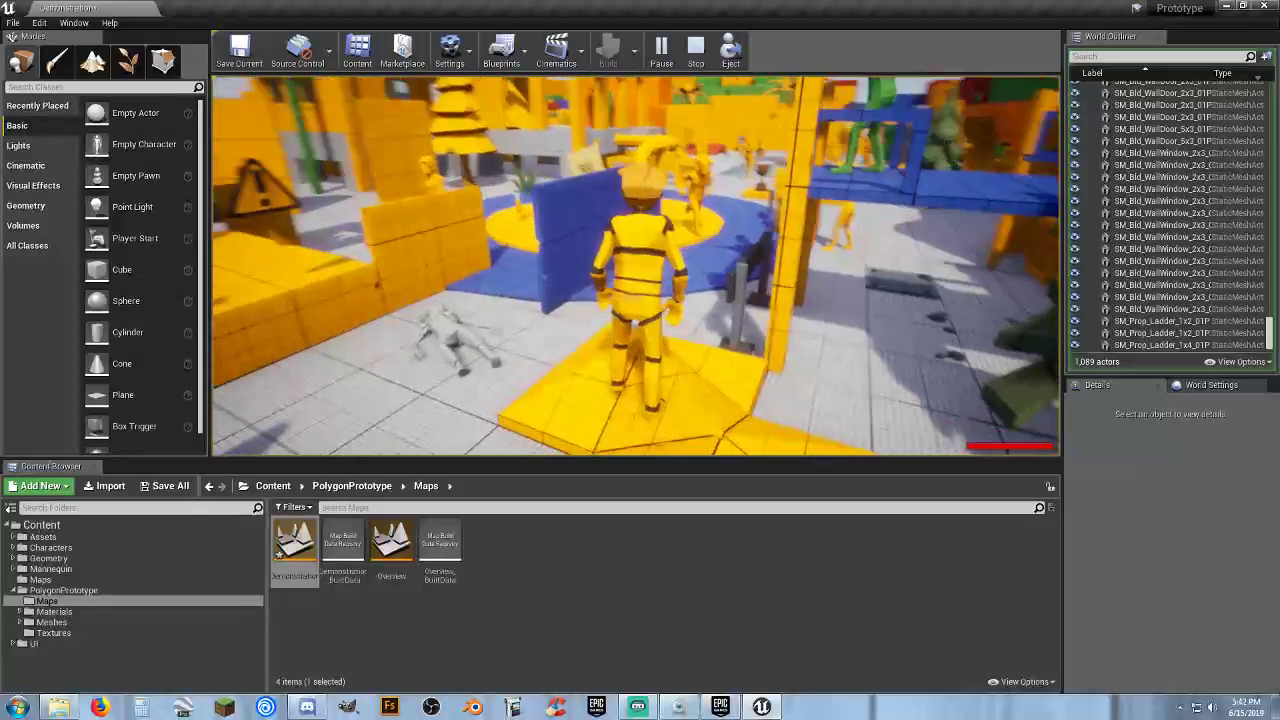
{"action": "key", "text": "w"}
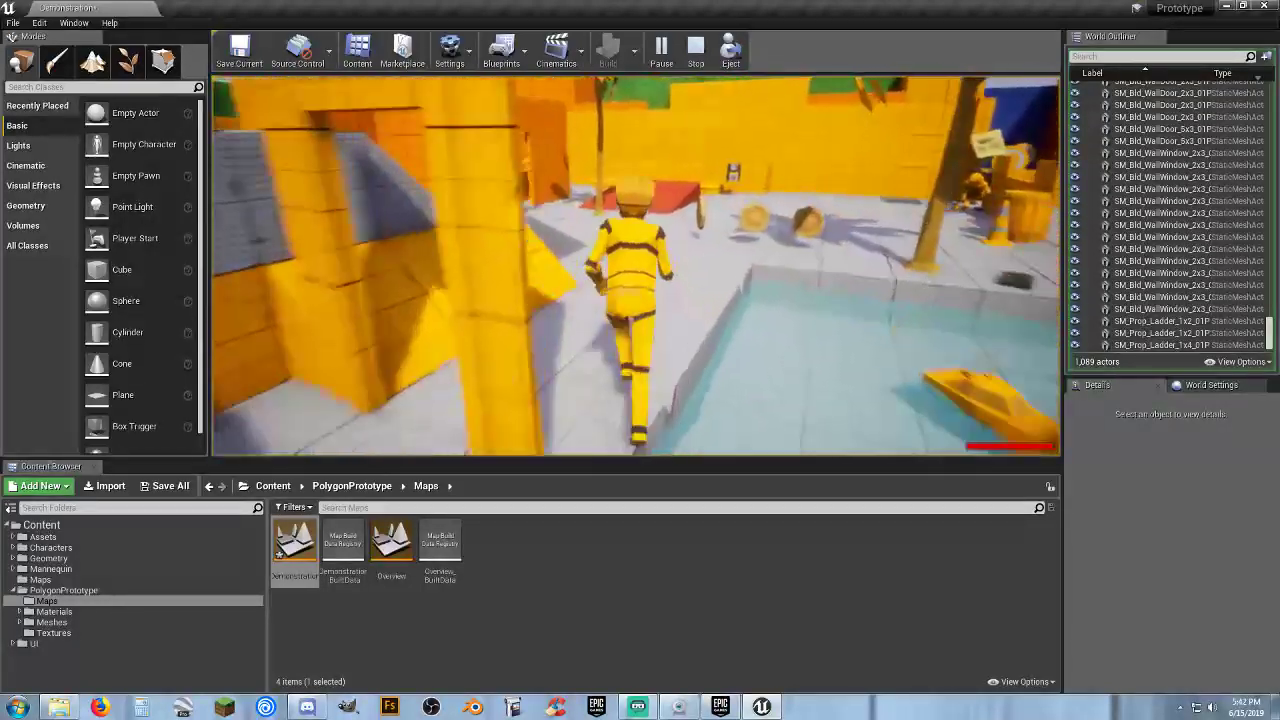
{"action": "key", "text": "w"}
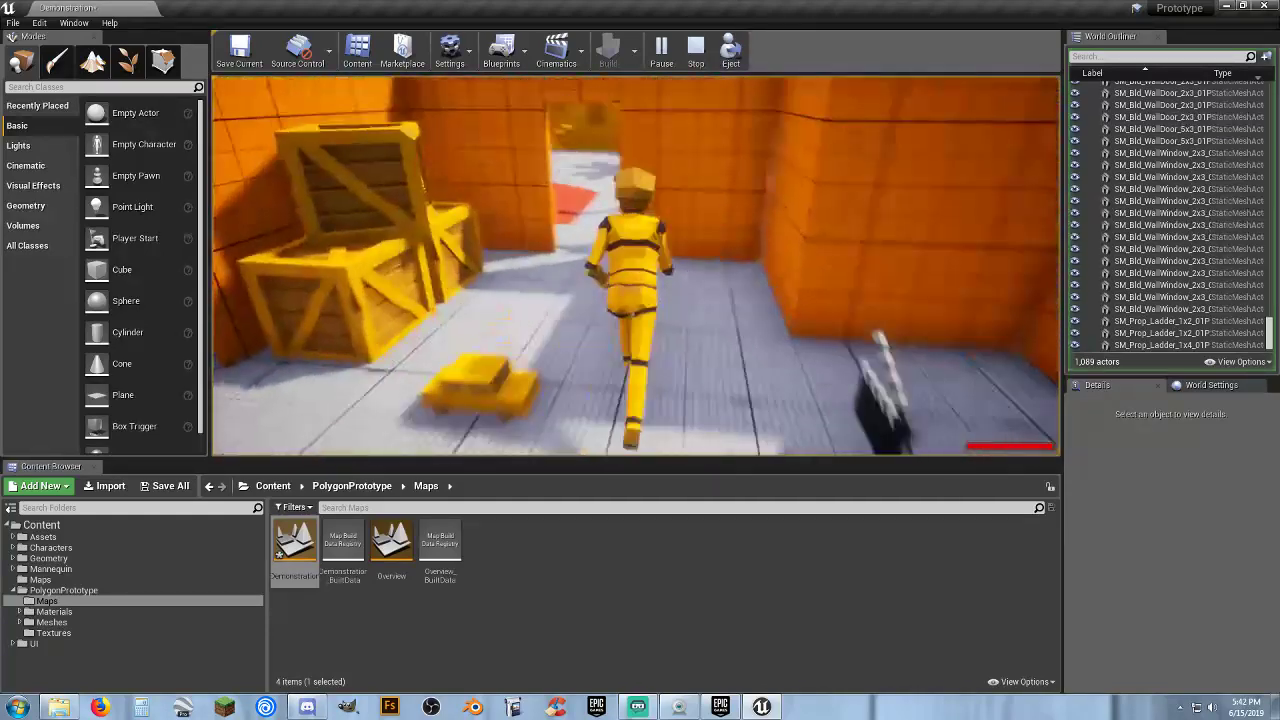
Run the character alongside the water pool to the row of three coins and end the play session
{"action": "key", "text": "w"}
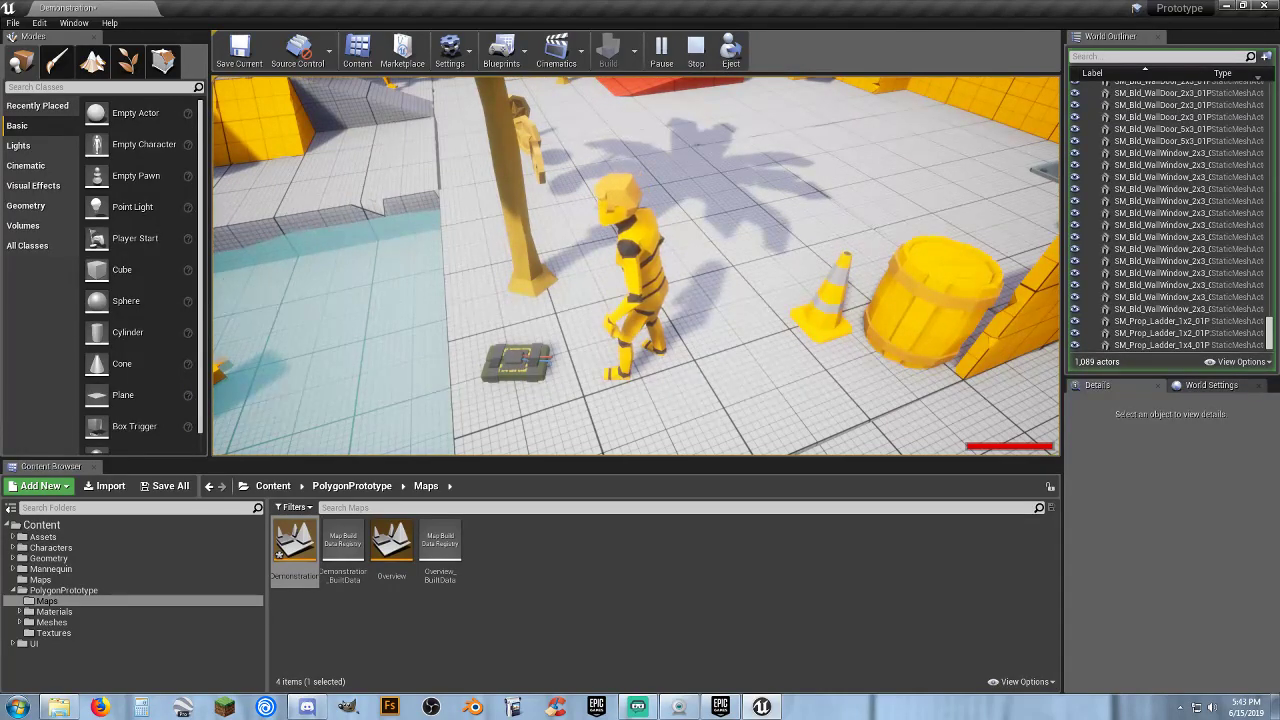
{"action": "key", "text": "w"}
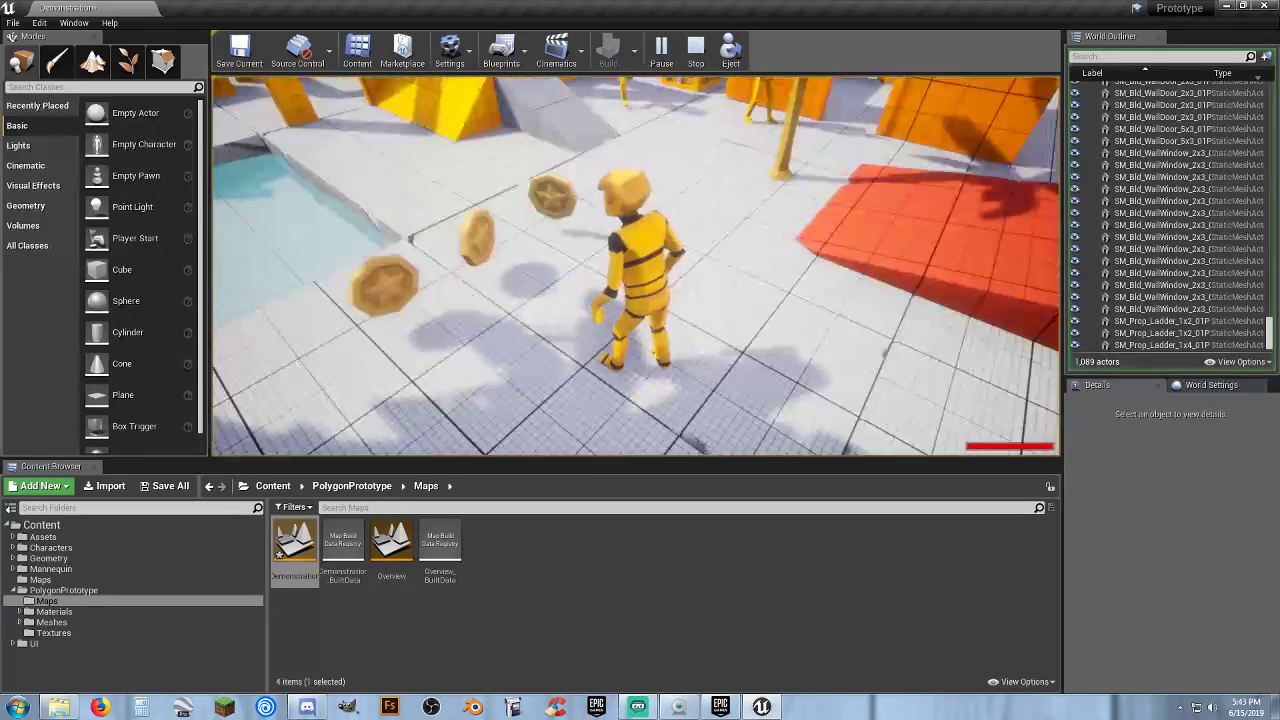
{"action": "key", "text": "Escape"}
Save the modified Demonstration level with all pending content
{"action": "left_click", "coordinate": [533, 569]}
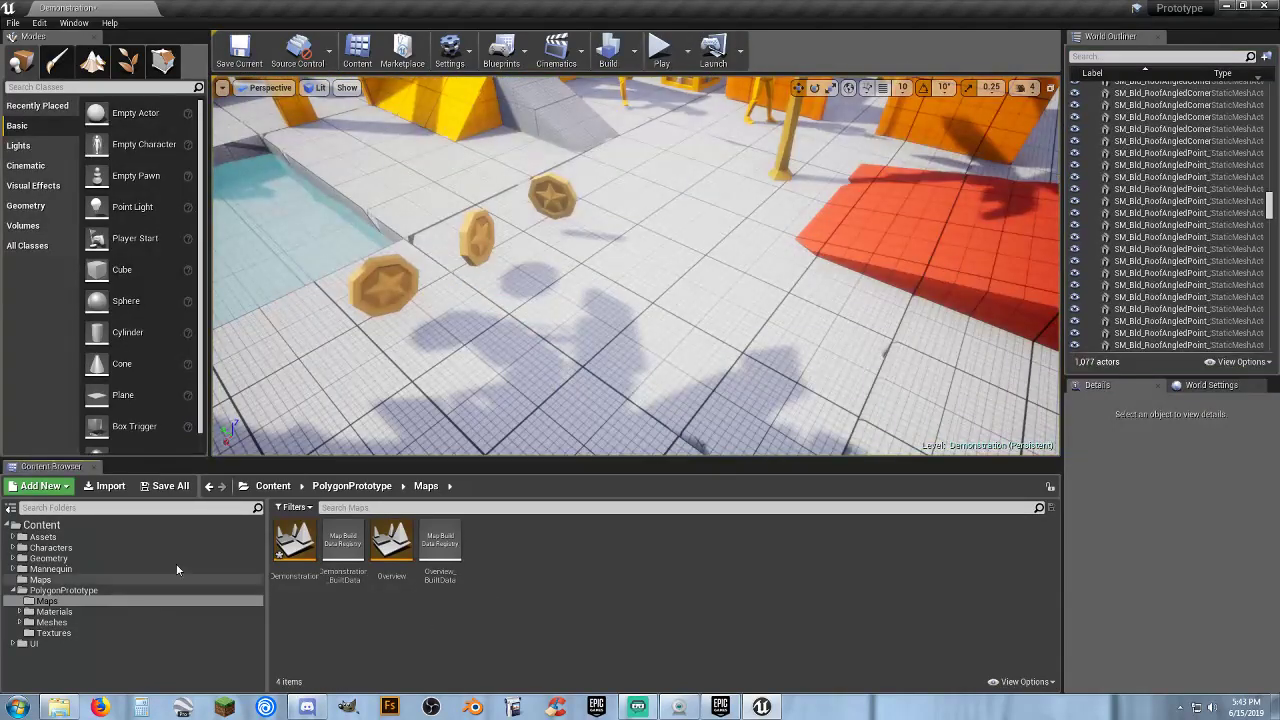
{"action": "left_click", "coordinate": [170, 486]}
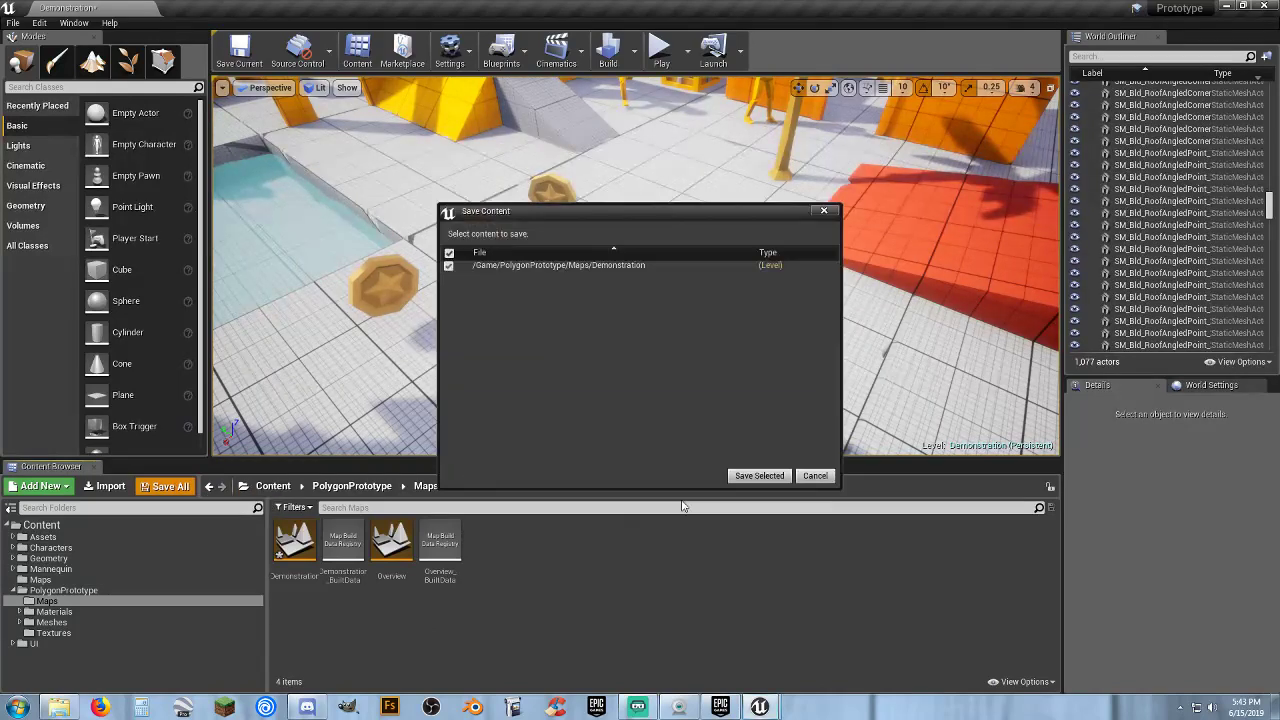
{"action": "left_click", "coordinate": [740, 482]}
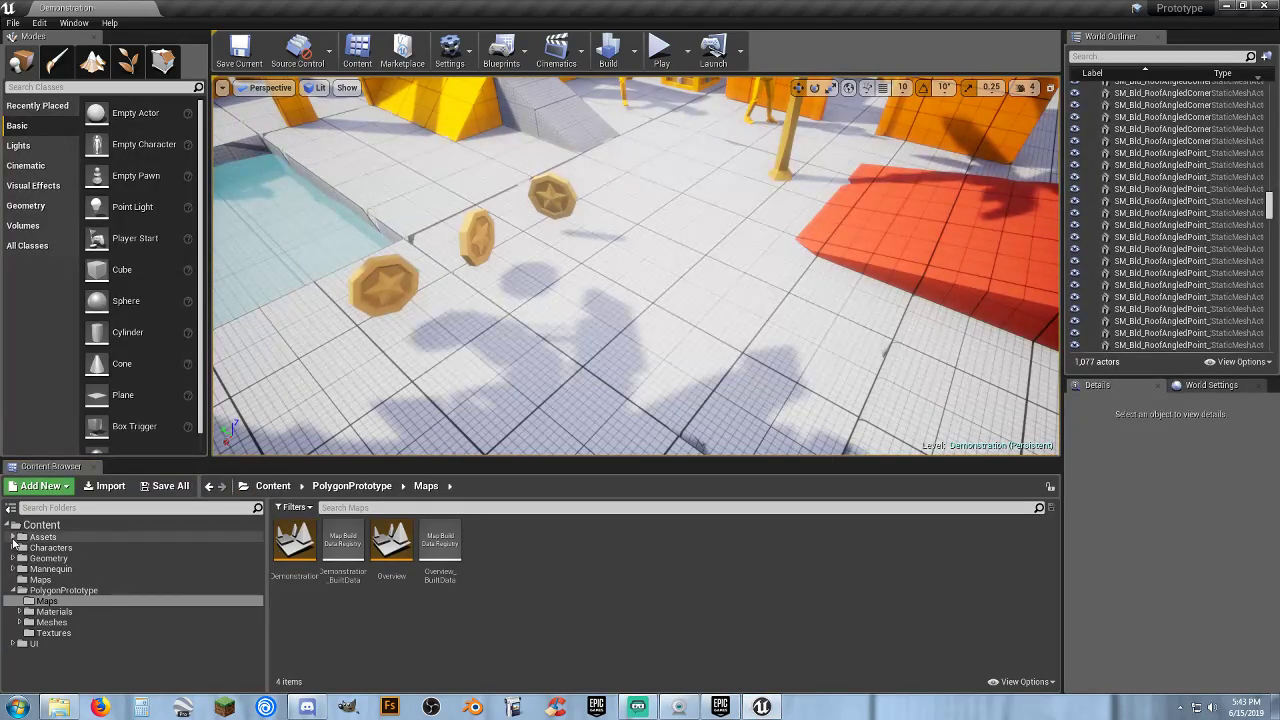
Create a folder named Gadgets inside the Assets folder and open it
{"action": "left_click", "coordinate": [14, 537]}
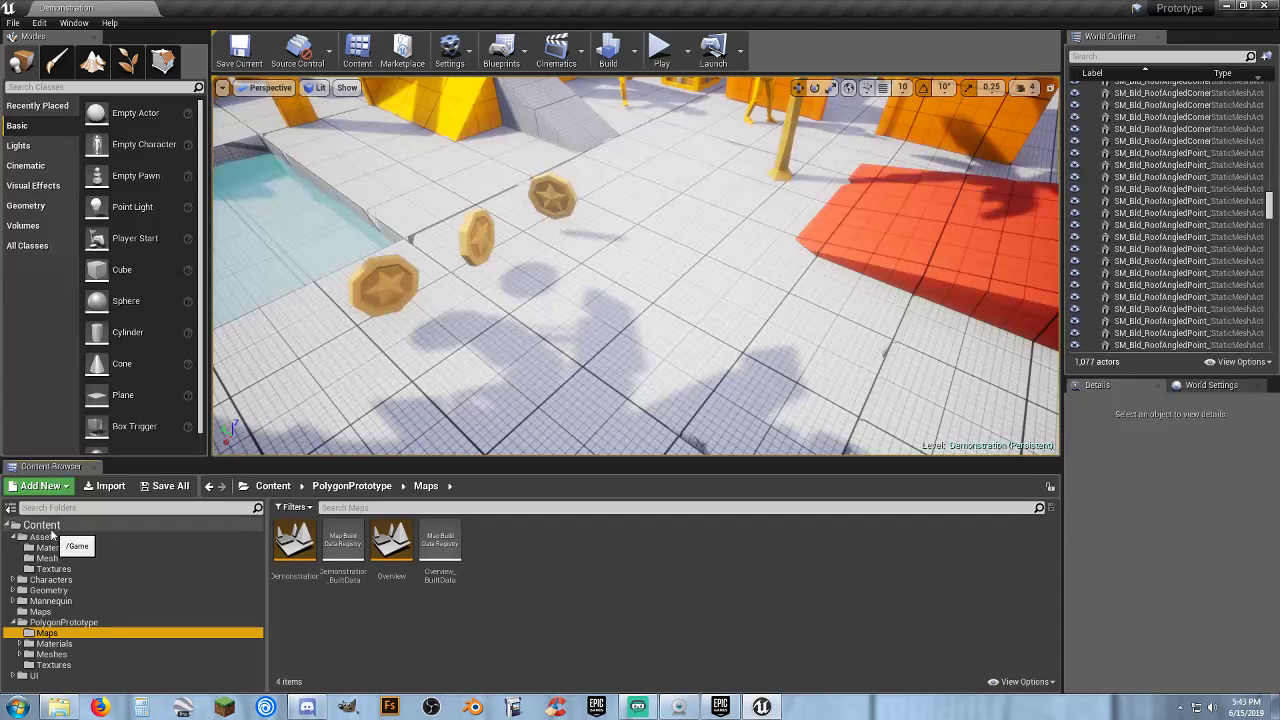
{"action": "left_click", "coordinate": [42, 538]}
{"action": "right_click", "coordinate": [469, 554]}
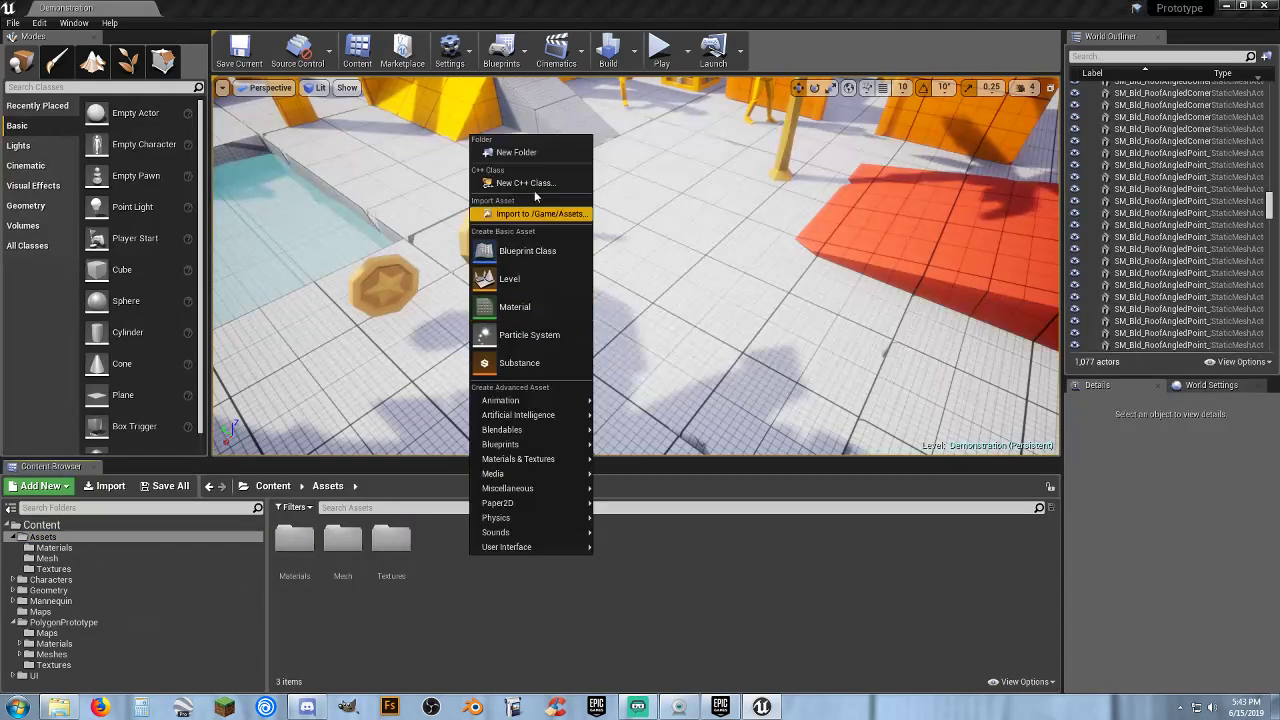
{"action": "left_click", "coordinate": [529, 156]}
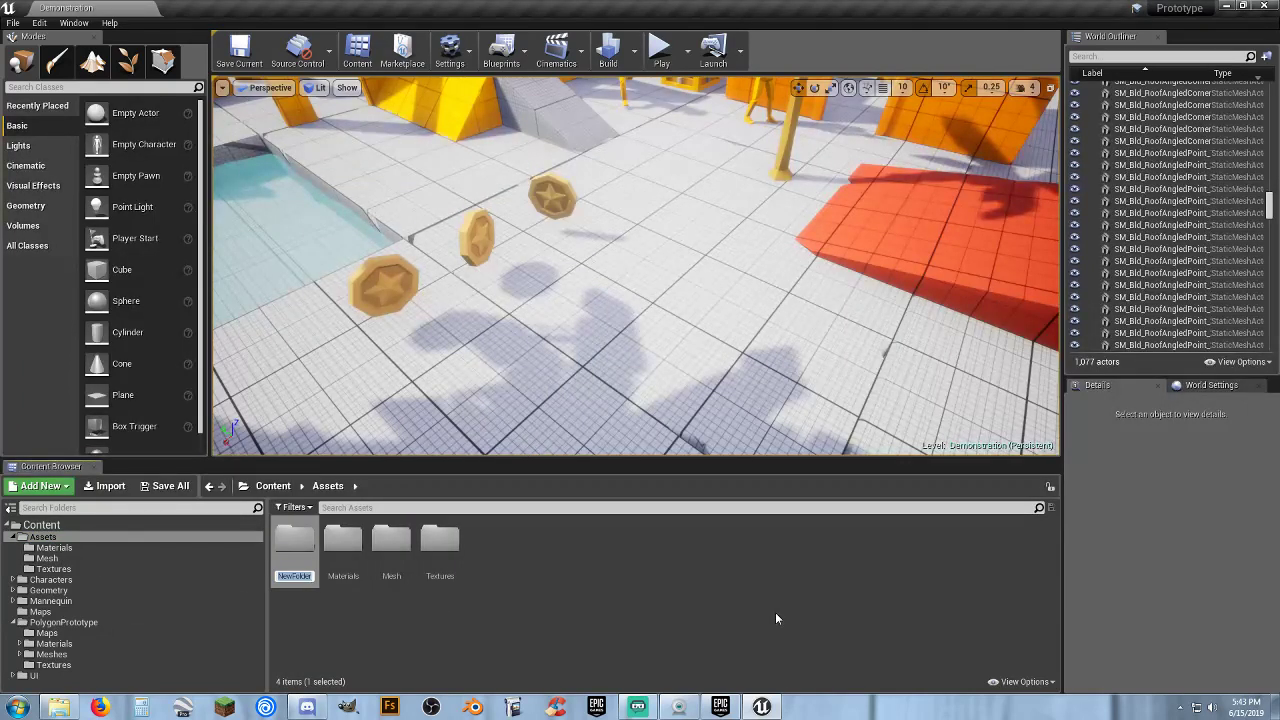
{"action": "type", "text": "Gadgets"}
{"action": "key", "text": "Return"}
{"action": "key", "text": "Return"}
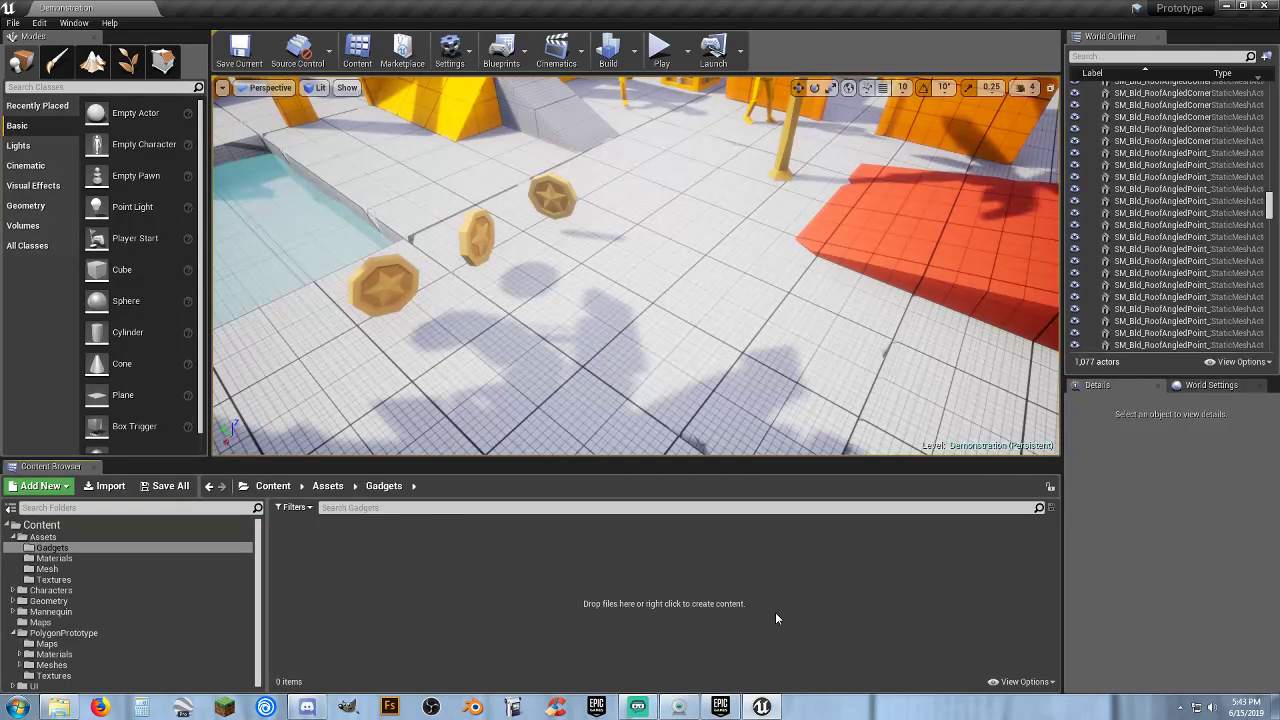
Create a Blueprint Class with Actor as its parent in the Gadgets folder, name it BP_Coins, and open it
{"action": "right_click", "coordinate": [408, 564]}
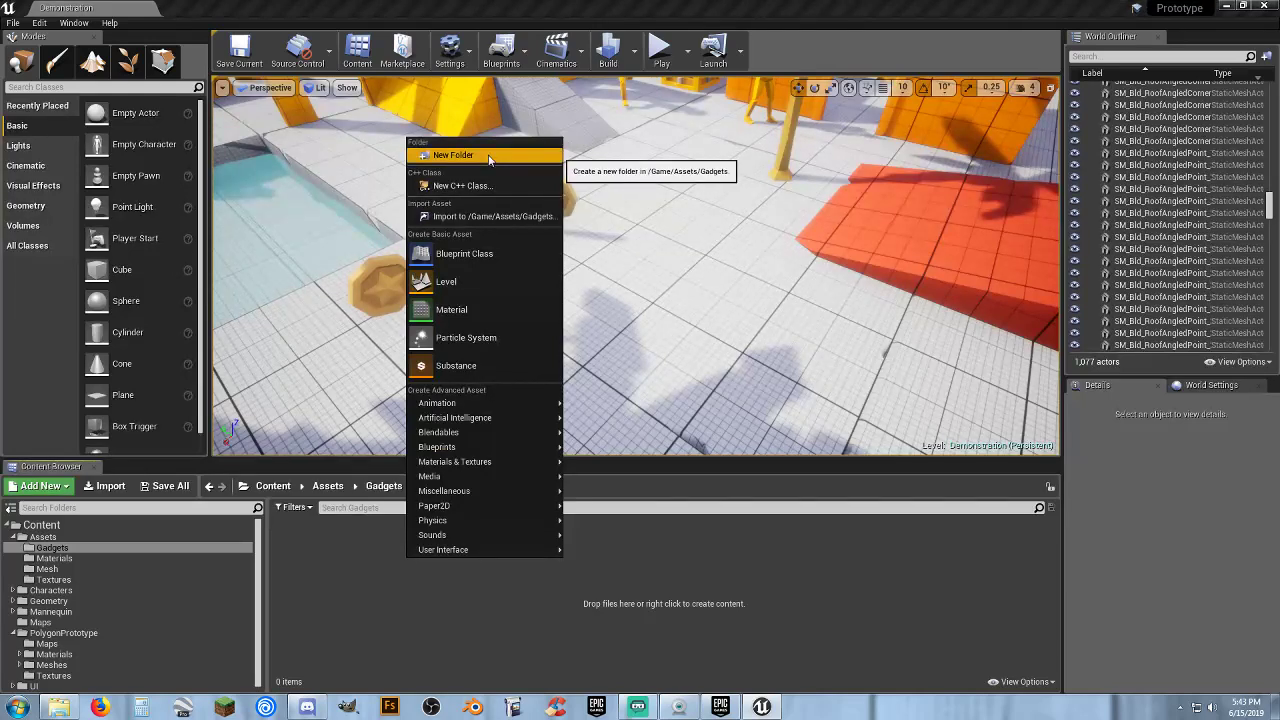
{"action": "left_click", "coordinate": [745, 536]}
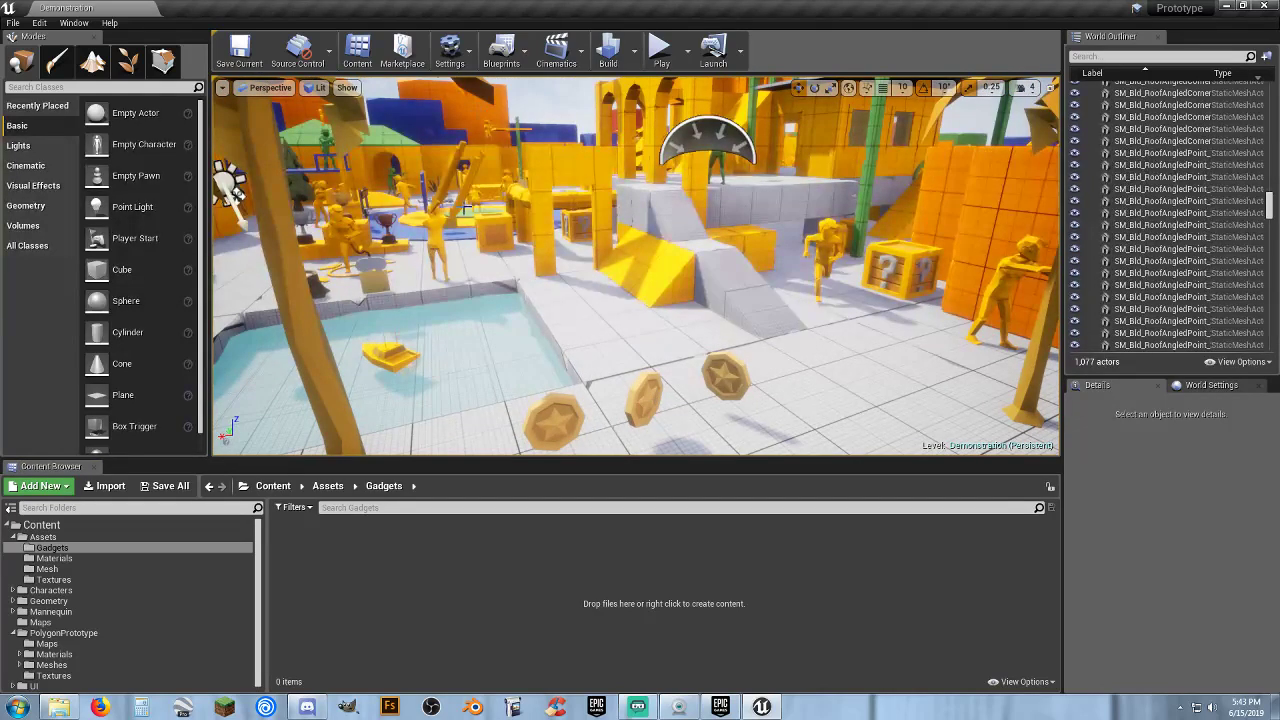
{"action": "right_click", "coordinate": [369, 572]}
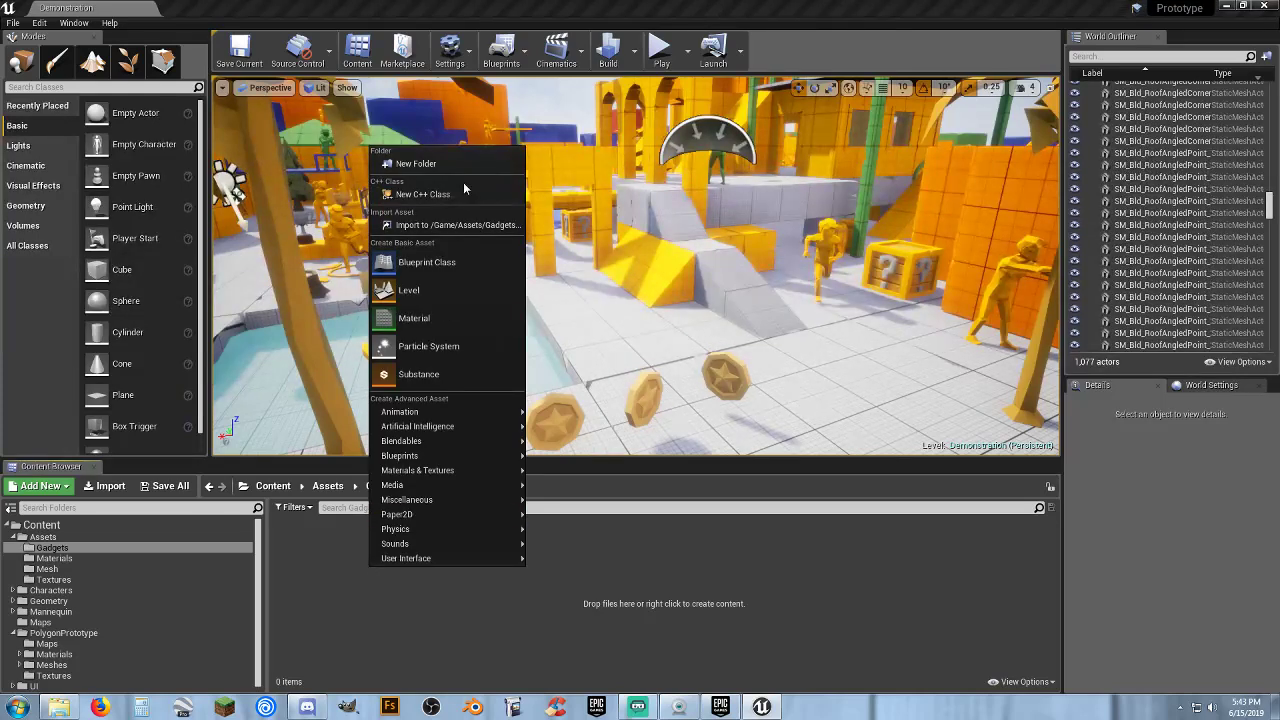
{"action": "left_click", "coordinate": [427, 262]}
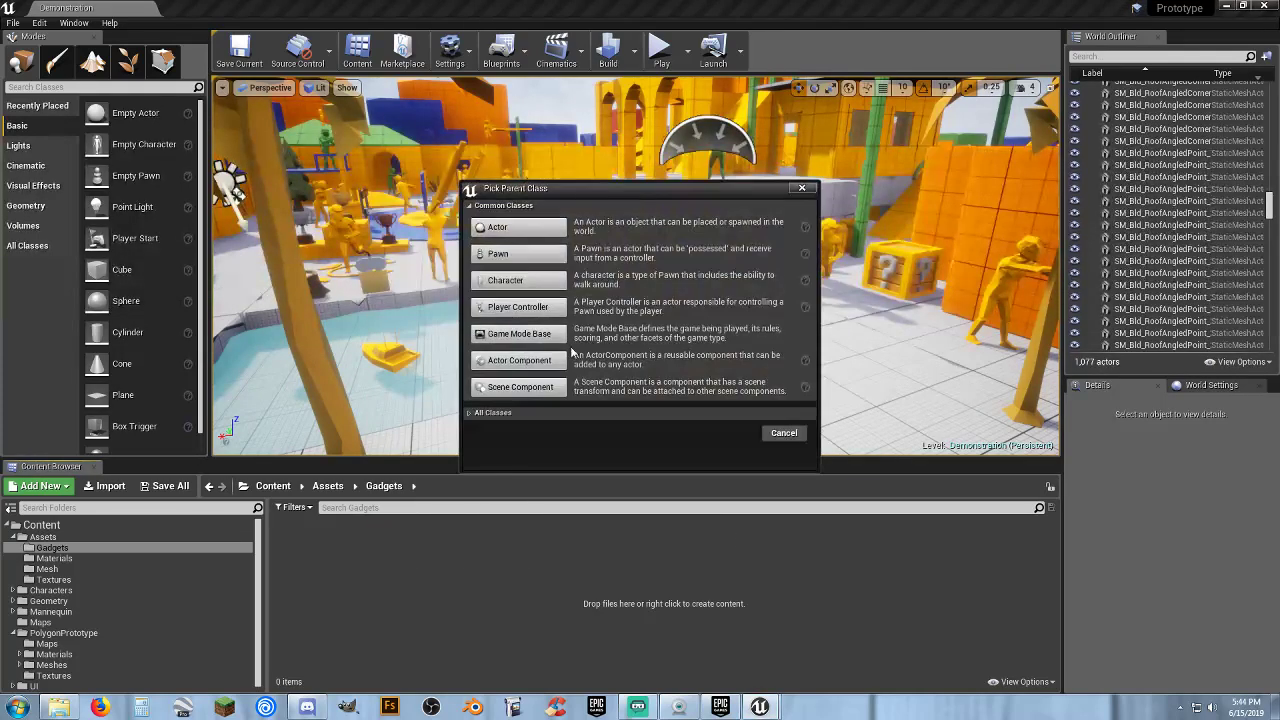
{"action": "left_click", "coordinate": [503, 227]}
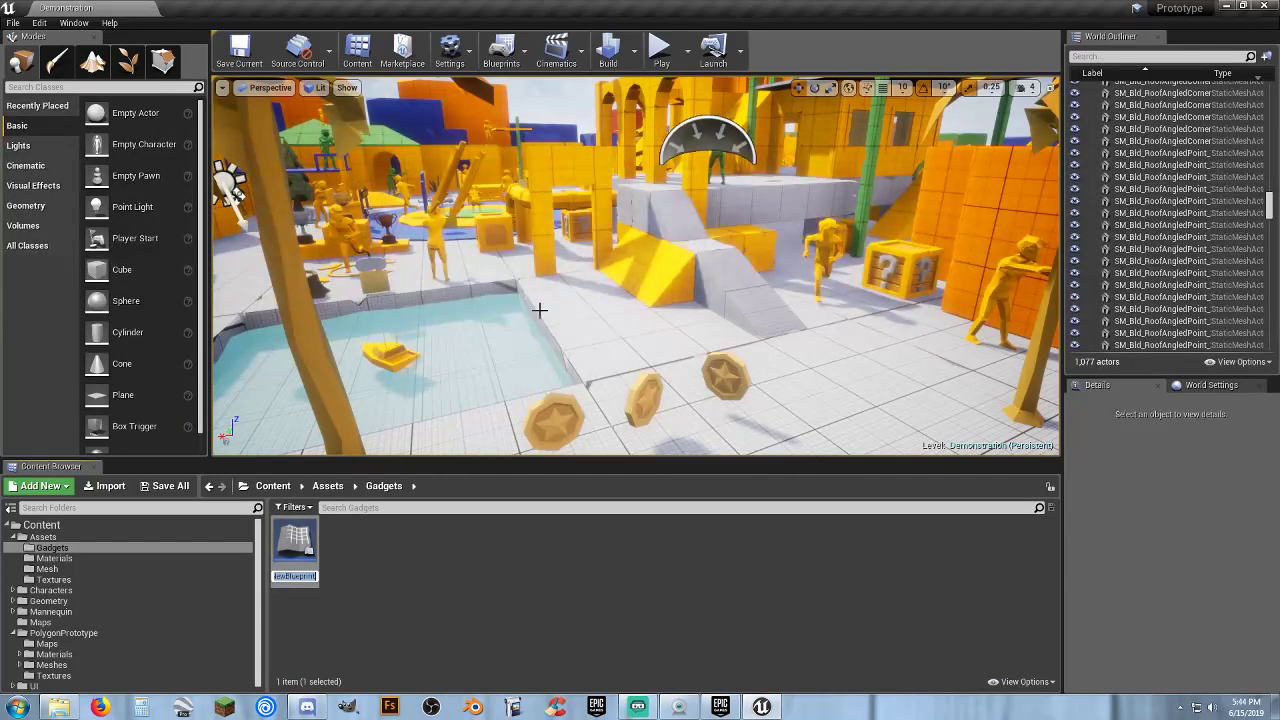
{"action": "type", "text": "BP_Coins"}
{"action": "key", "text": "Return"}
{"action": "key", "text": "Return"}
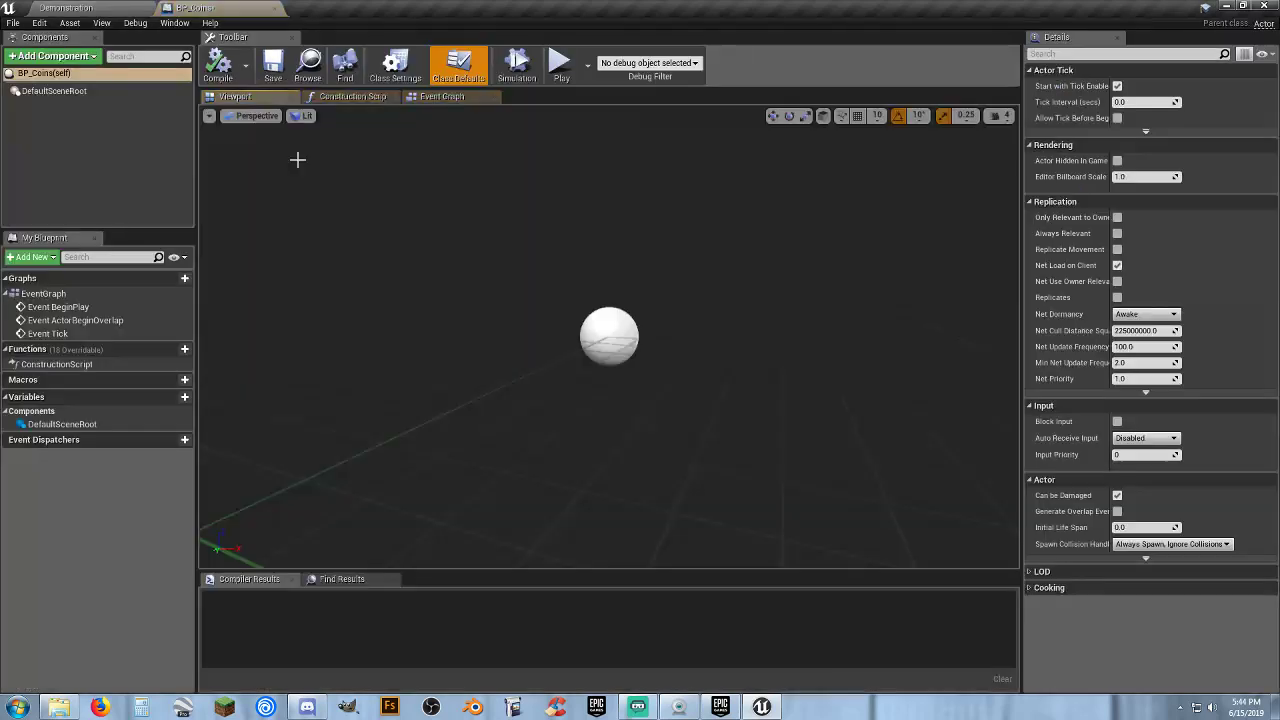
Select the nearest coin beside the pool in the Demonstration level and locate its static mesh among the project assets
{"action": "left_click", "coordinate": [121, 11]}
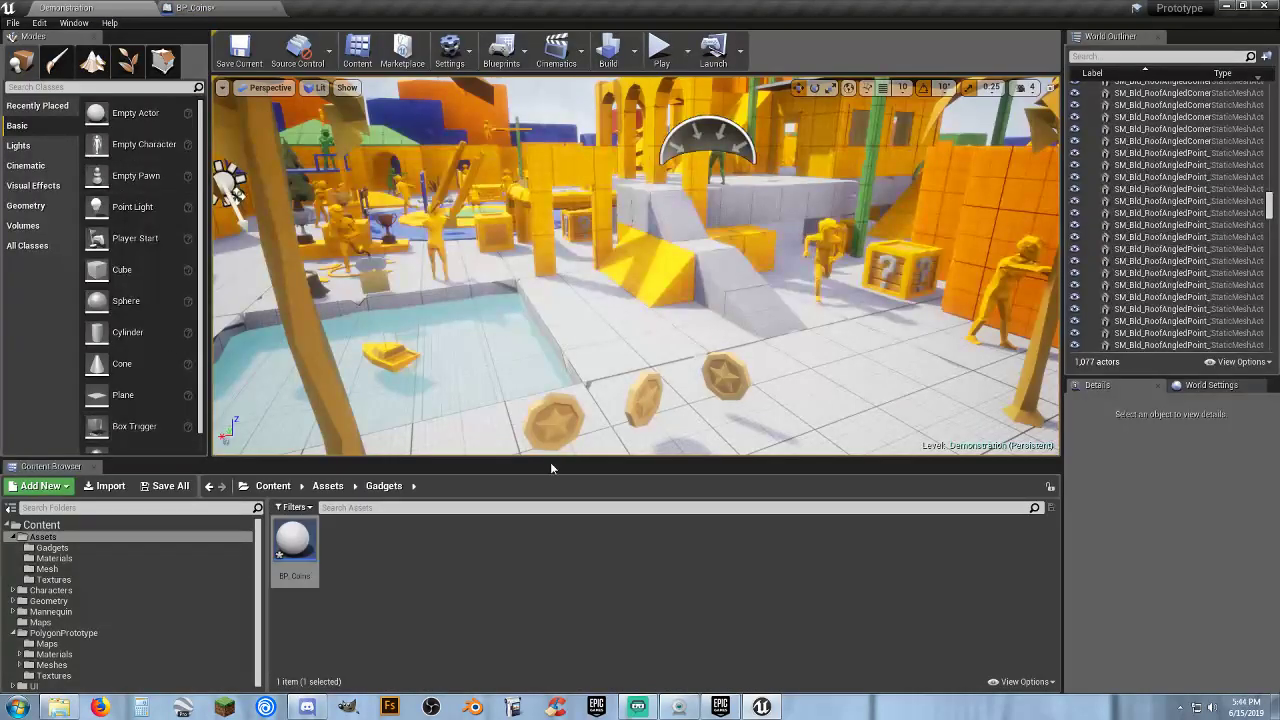
{"action": "left_click", "coordinate": [555, 417]}
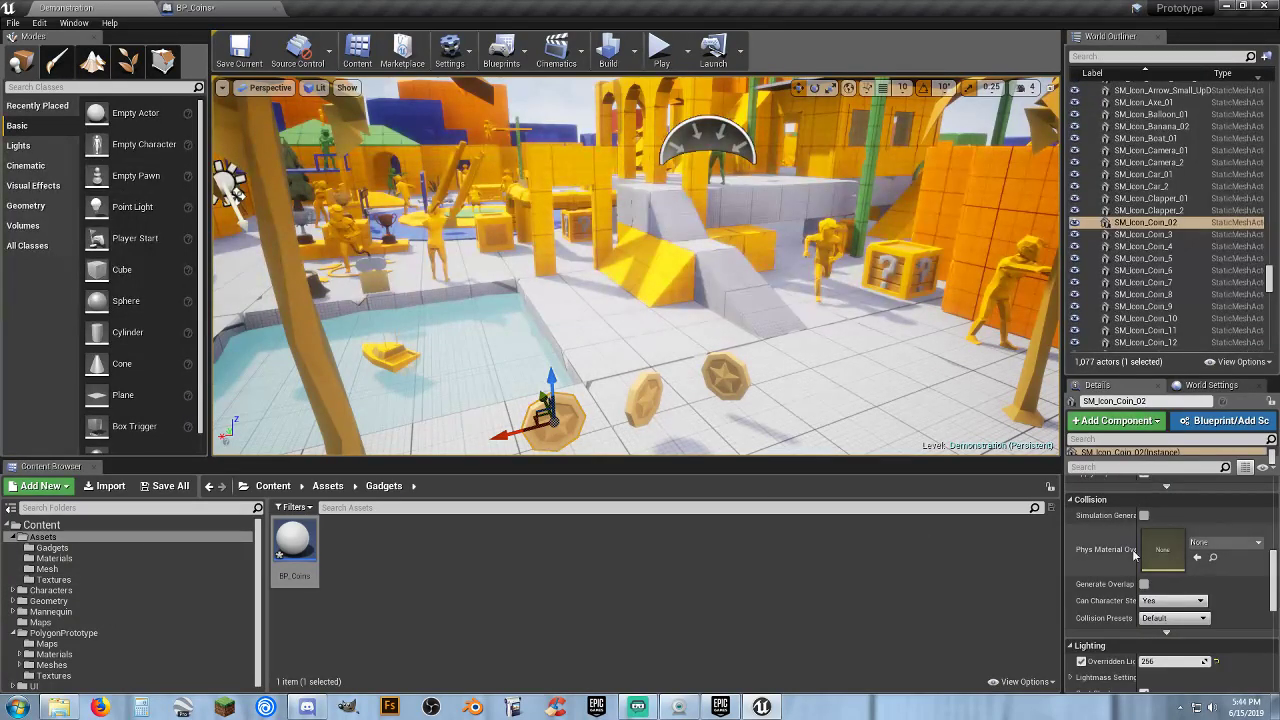
{"action": "scroll", "coordinate": [1100, 600], "scroll_direction": "up", "scroll_amount": 4}
{"action": "scroll", "coordinate": [1100, 600], "scroll_direction": "up", "scroll_amount": 5}
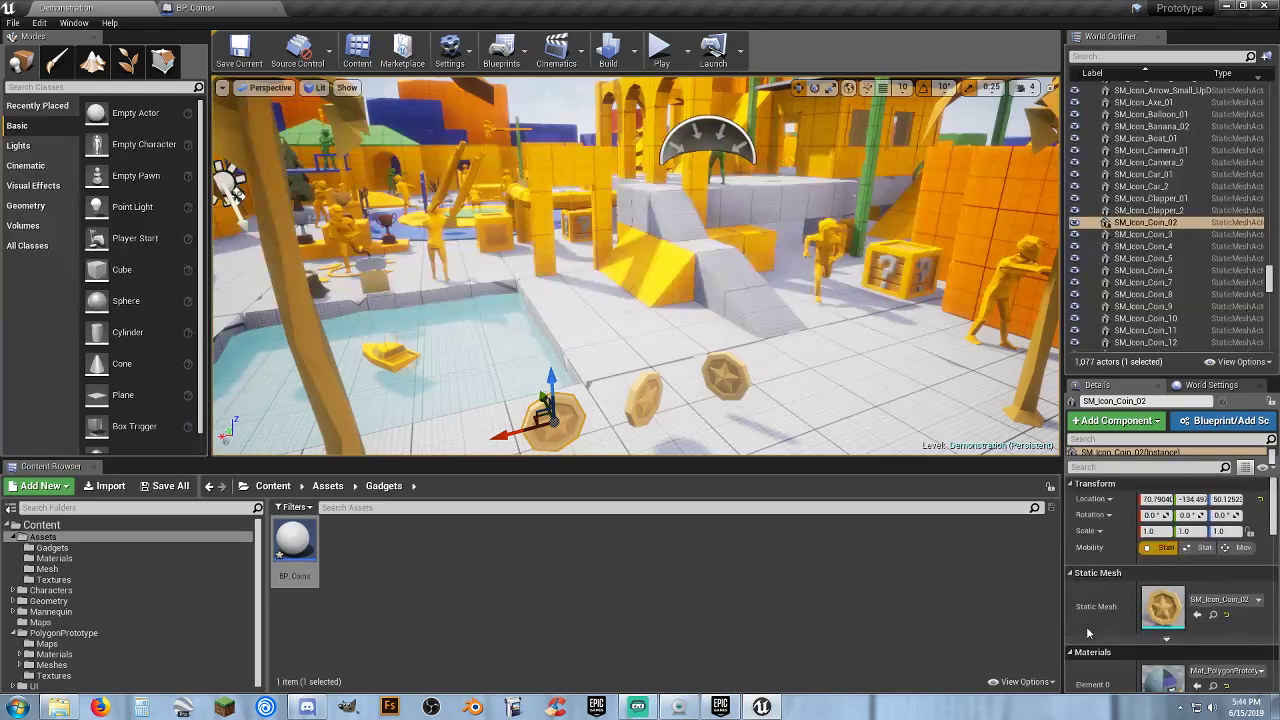
{"action": "left_click", "coordinate": [1214, 616]}
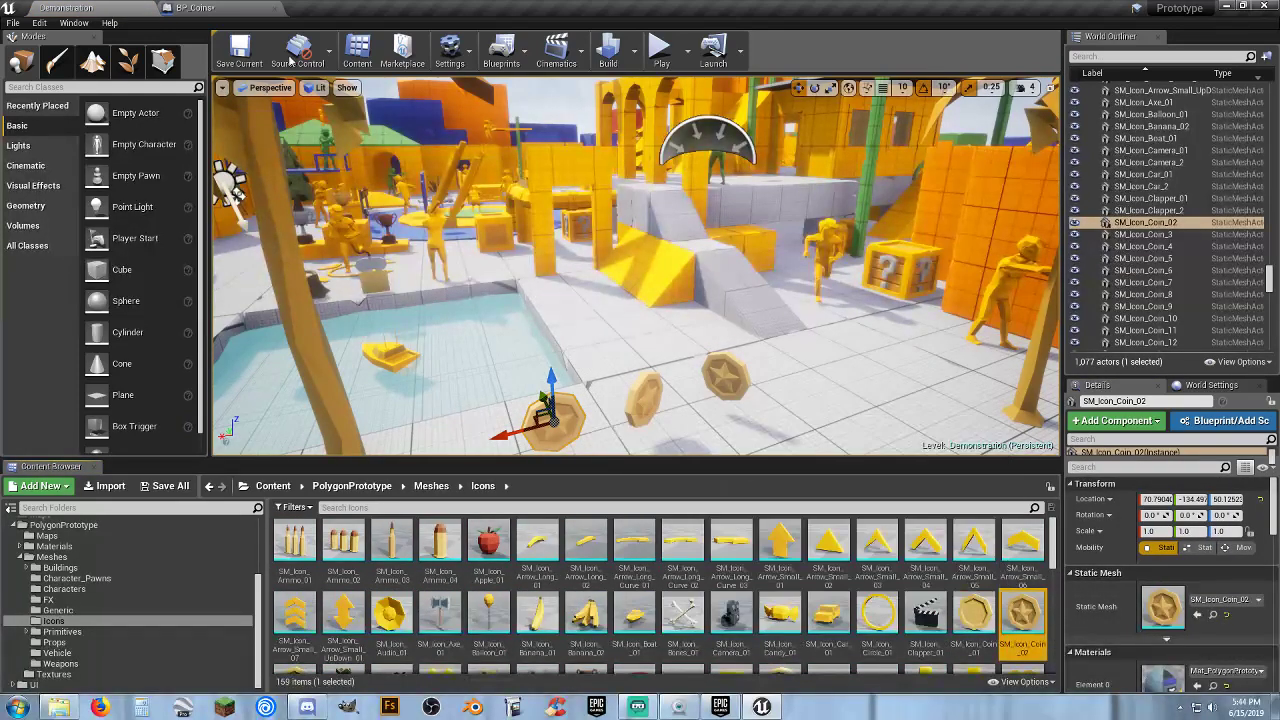
Add a static mesh component using SM_Icon_Coin_02 to BP_Coins and name it Coin
{"action": "left_click", "coordinate": [192, 8]}
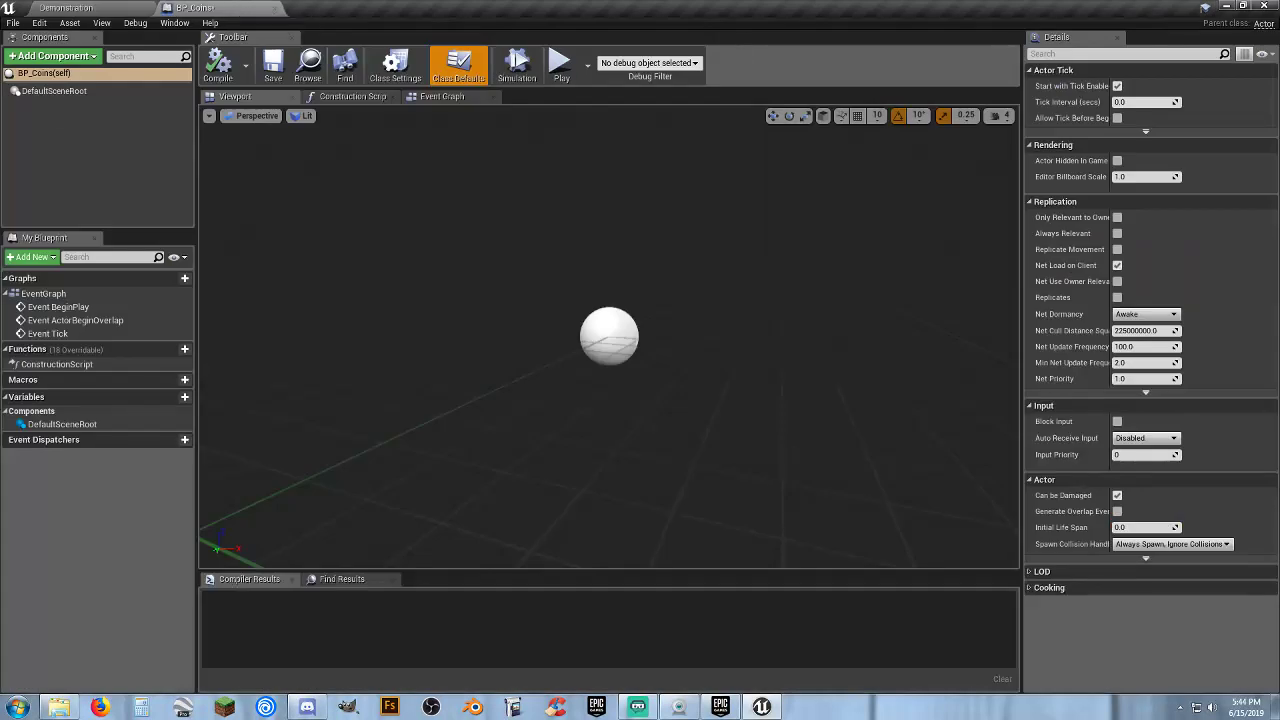
{"action": "left_click", "coordinate": [52, 56]}
{"action": "left_click", "coordinate": [62, 214]}
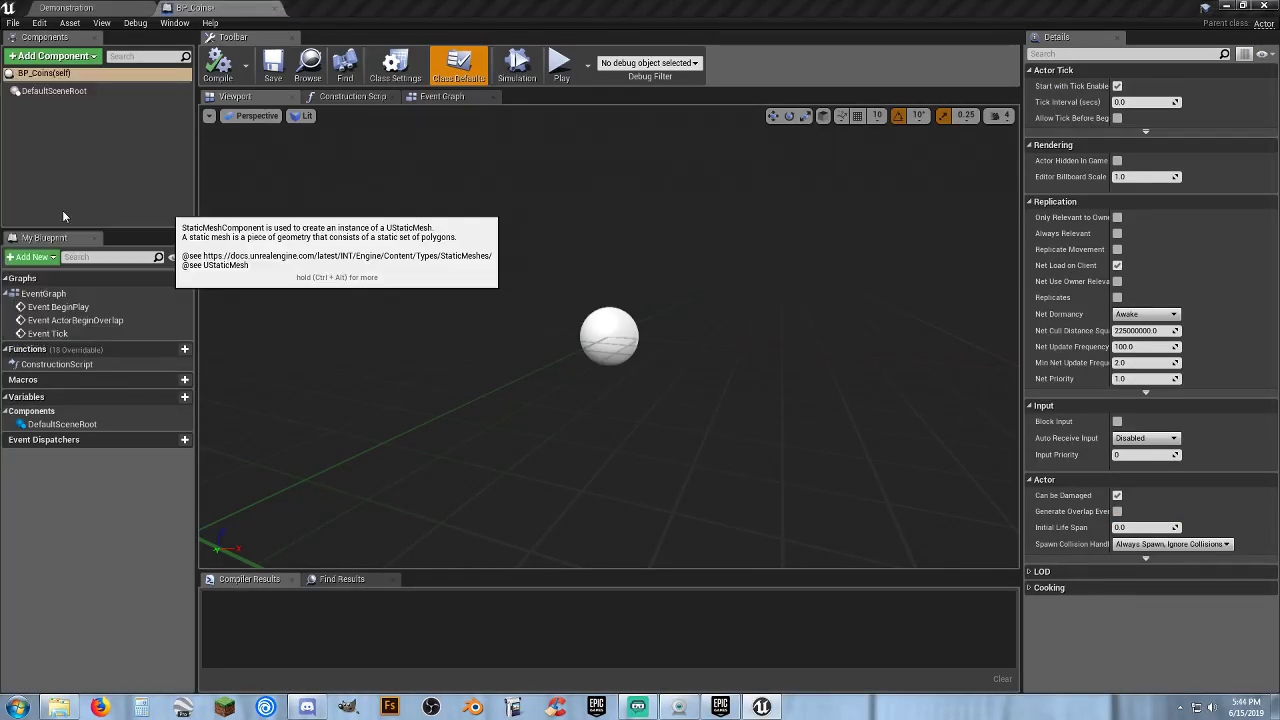
{"action": "type", "text": "Coin"}
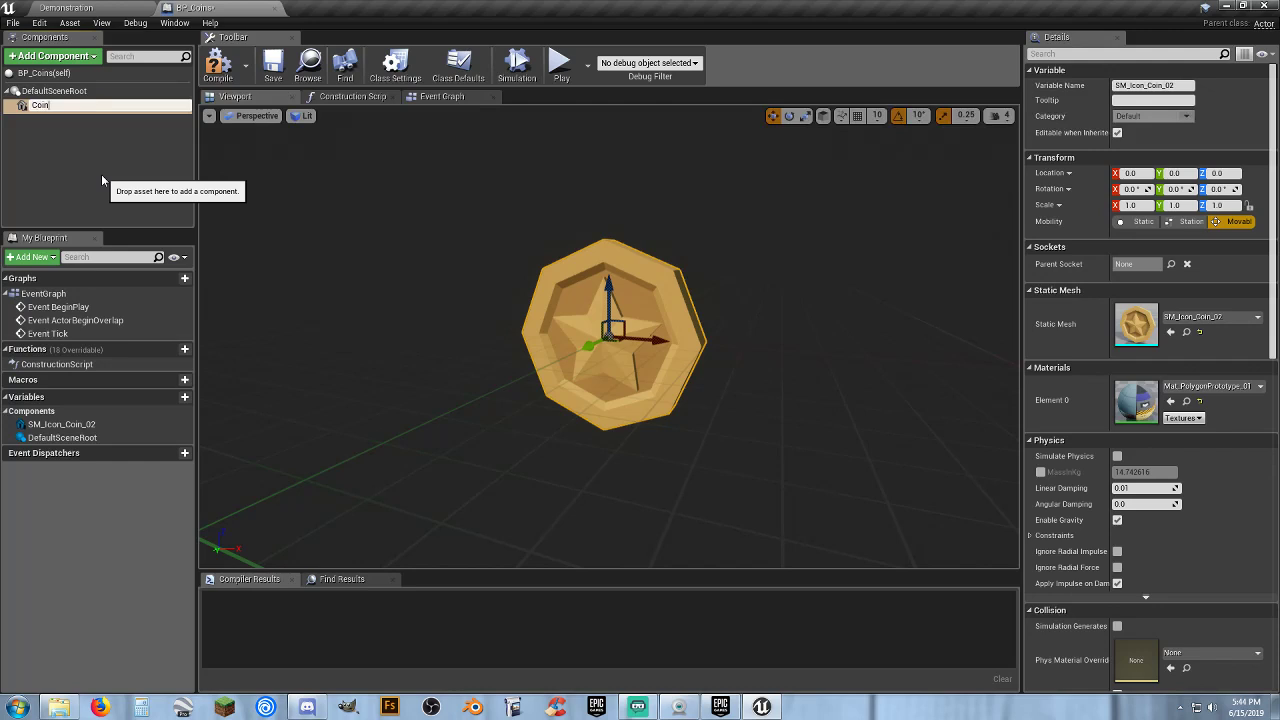
{"action": "key", "text": "Return"}
{"action": "left_click", "coordinate": [101, 174]}
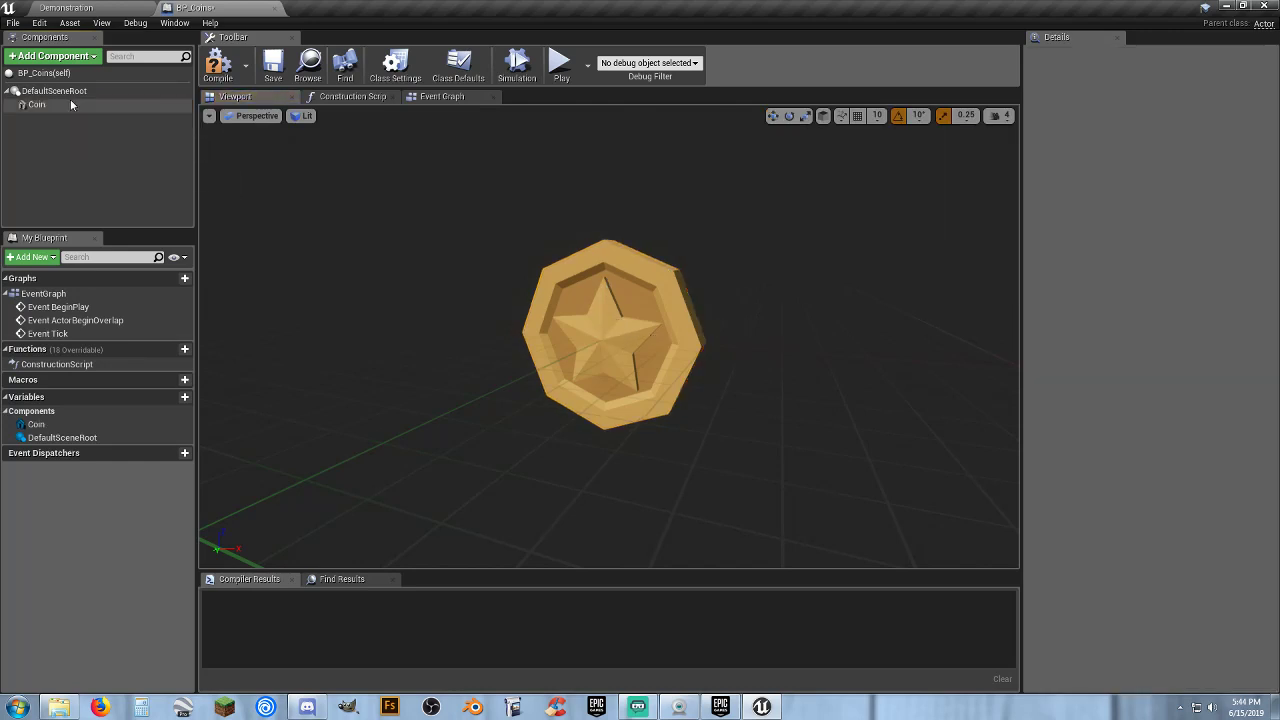
Add a Sphere Collision component around the coin, keeping its default name
{"action": "left_click", "coordinate": [63, 57]}
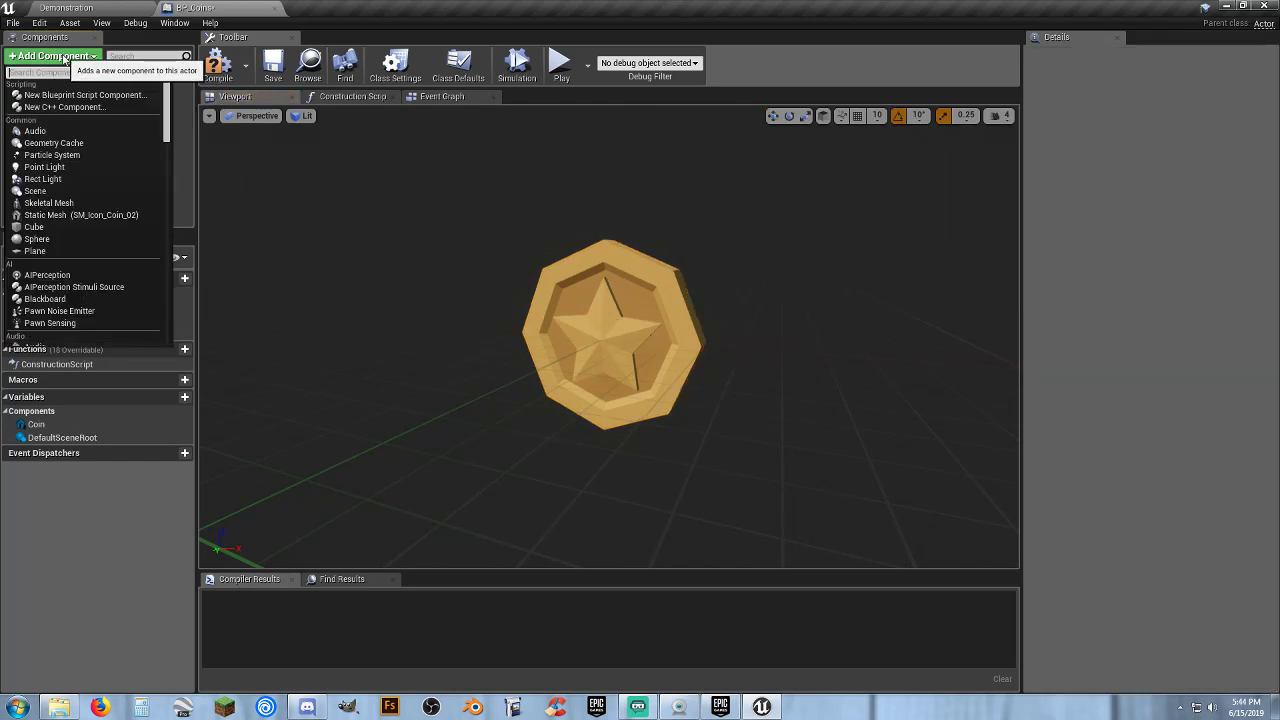
{"action": "type", "text": "coll"}
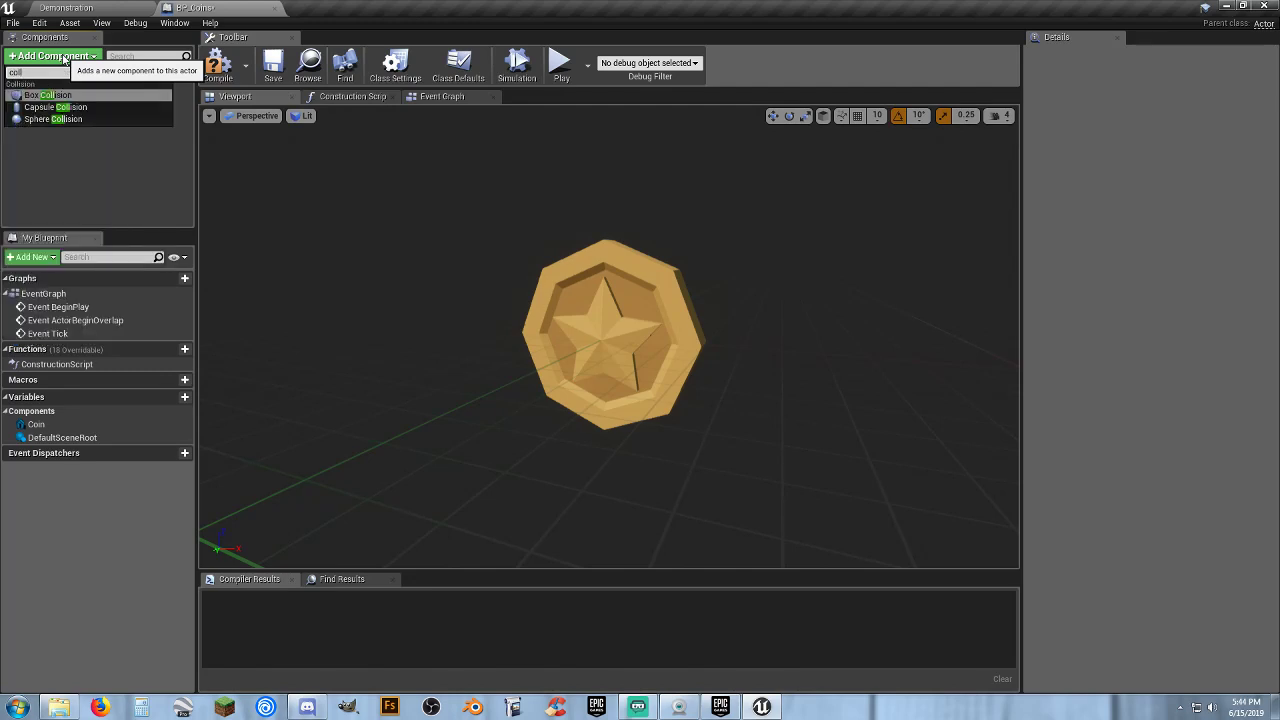
{"action": "left_click", "coordinate": [73, 121]}
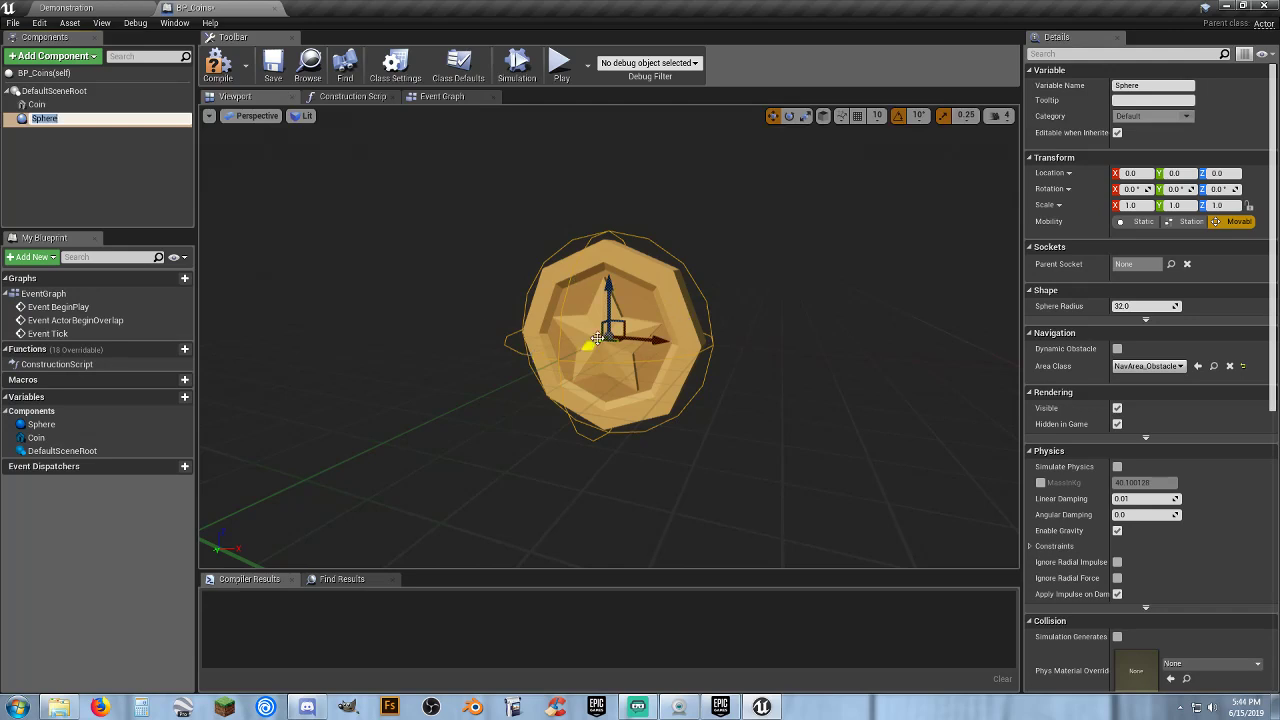
{"action": "left_click", "coordinate": [84, 161]}
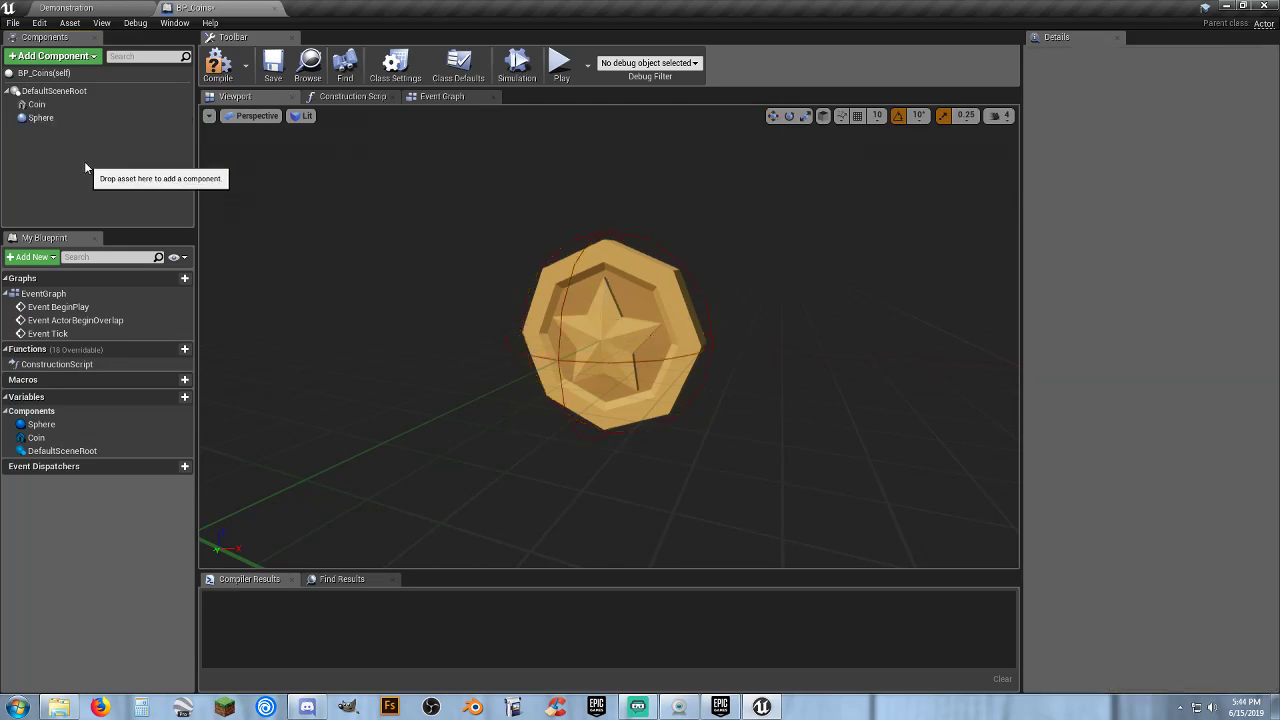
Add a Rotating Movement component with a Z rotation rate of 60 and compile the blueprint
{"action": "left_click", "coordinate": [53, 55]}
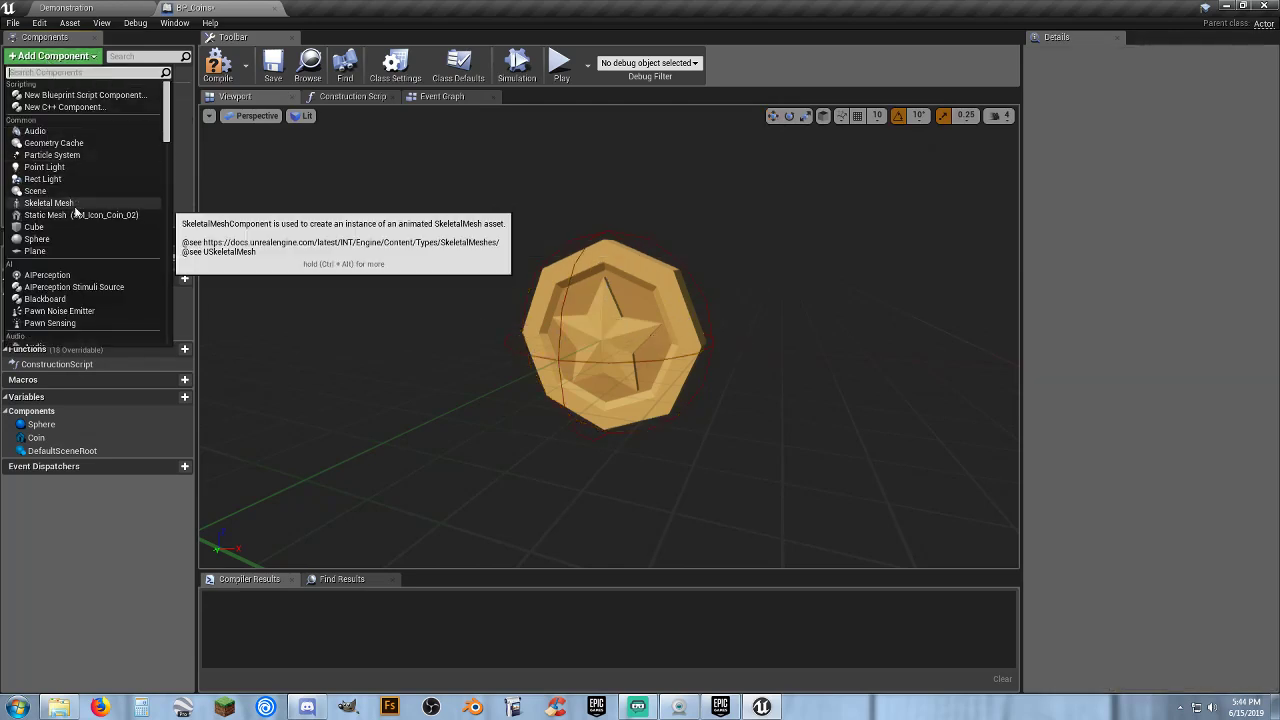
{"action": "type", "text": "rot"}
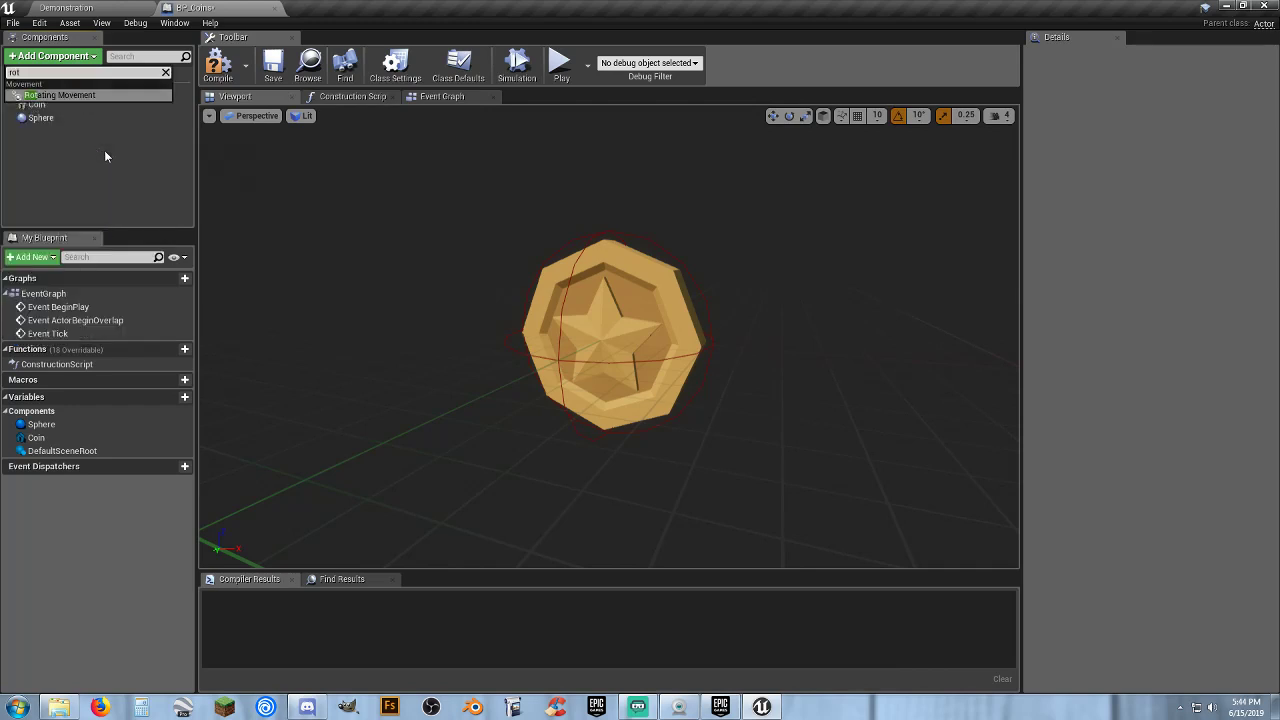
{"action": "left_click", "coordinate": [100, 94]}
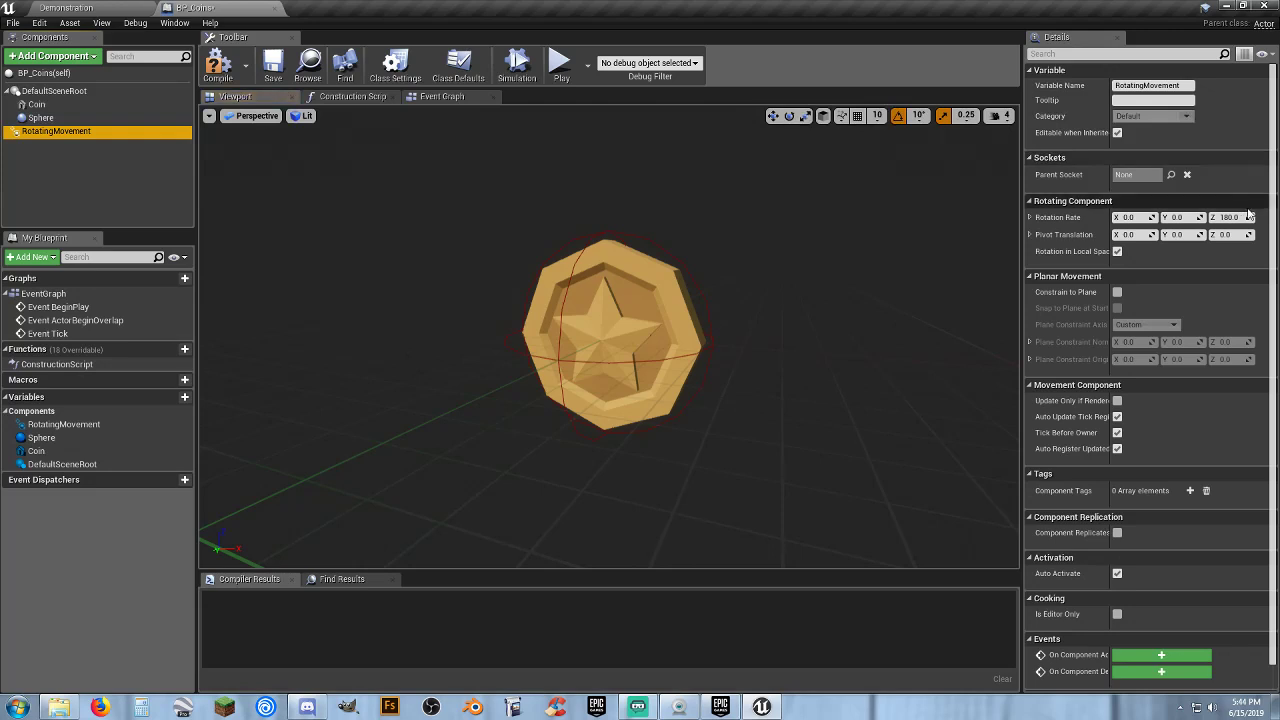
{"action": "left_click", "coordinate": [1236, 217]}
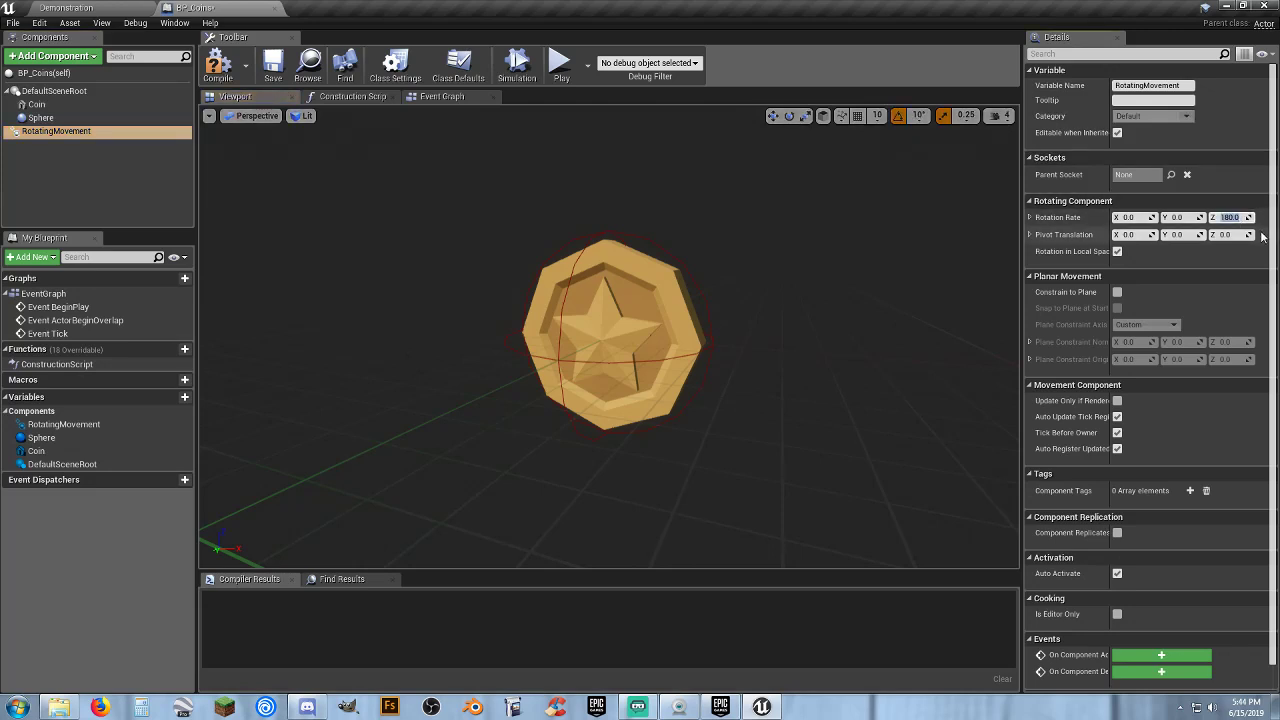
{"action": "type", "text": "60"}
{"action": "key", "text": "Tab"}
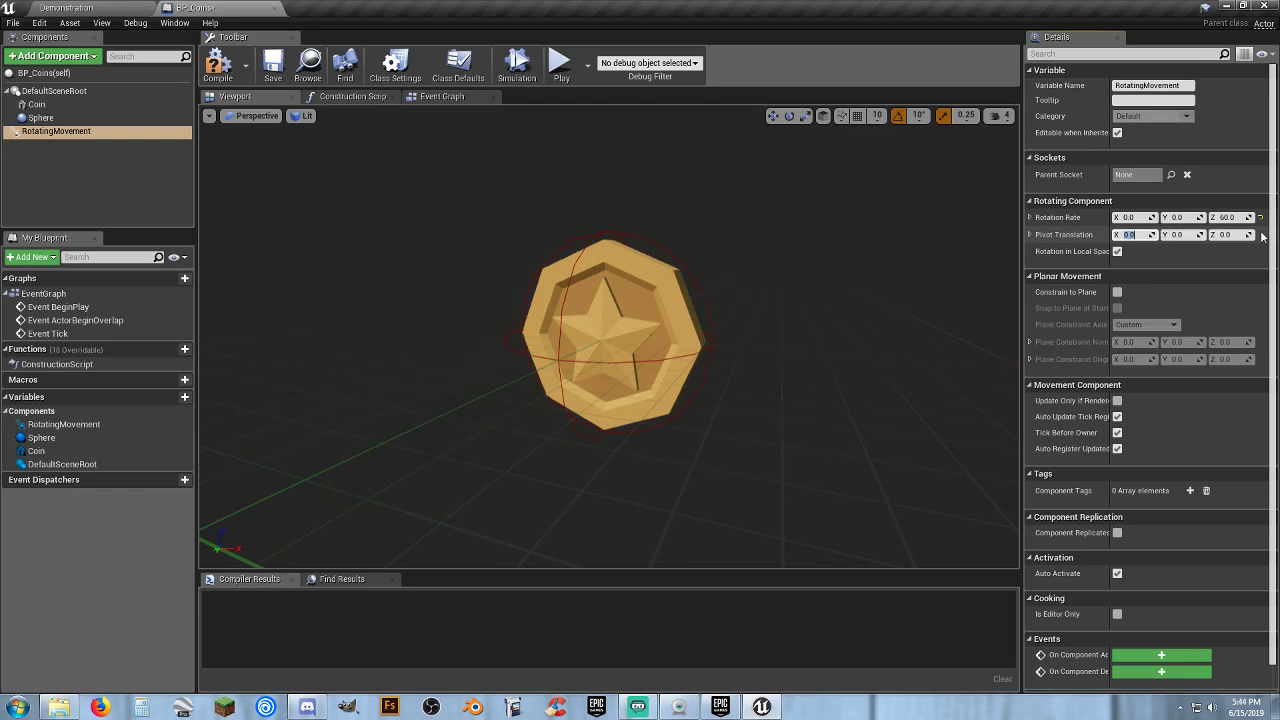
{"action": "left_click", "coordinate": [218, 64]}
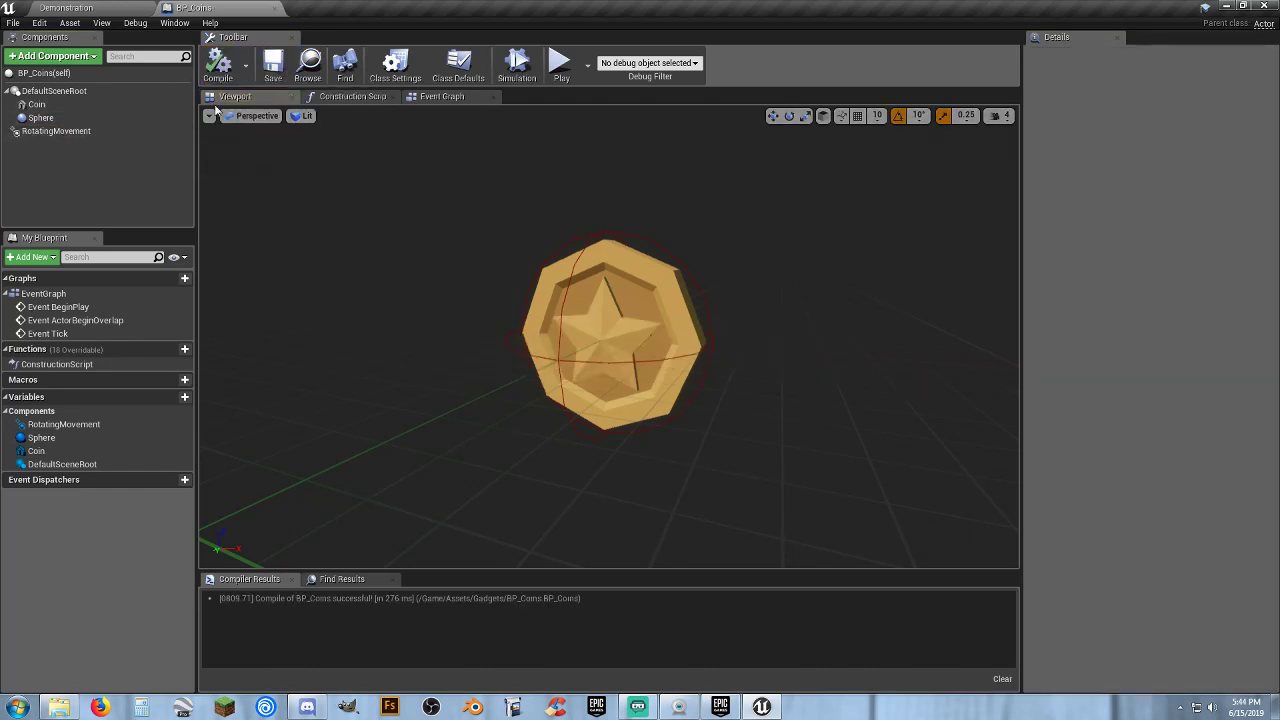
Delete all the default event nodes from the BP_Coins Event Graph
{"action": "left_click", "coordinate": [427, 98]}
{"action": "left_click_drag", "start_coordinate": [543, 206], "coordinate": [788, 538]}
{"action": "key", "text": "Delete"}
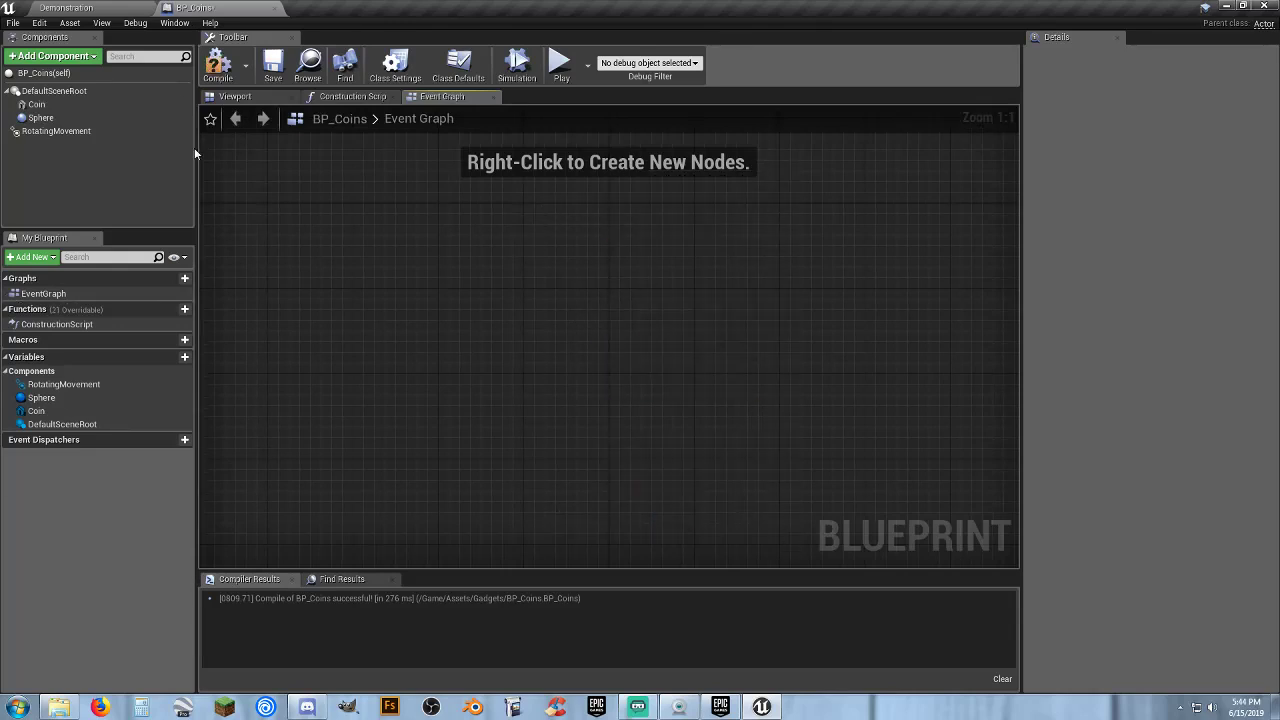
Add an On Component Begin Overlap event for the Sphere component to the BP_Coins Event Graph
{"action": "right_click", "coordinate": [65, 118]}
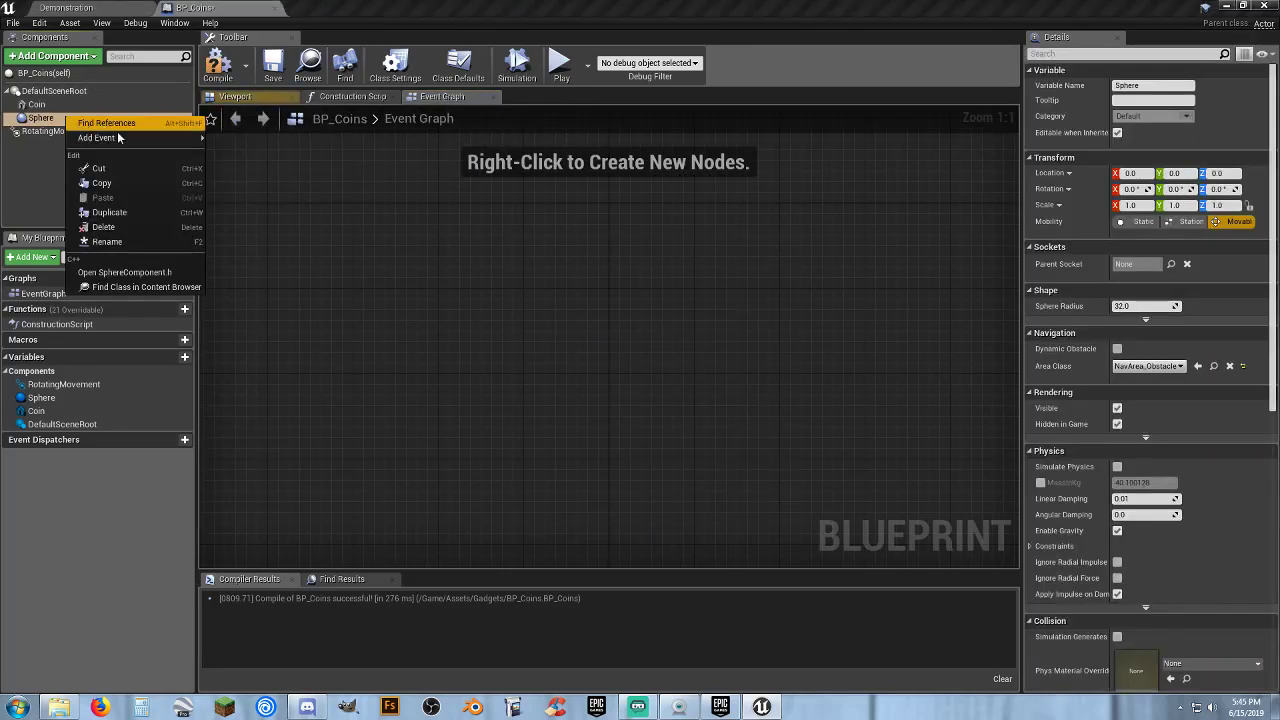
{"action": "mouse_move", "coordinate": [181, 138]}
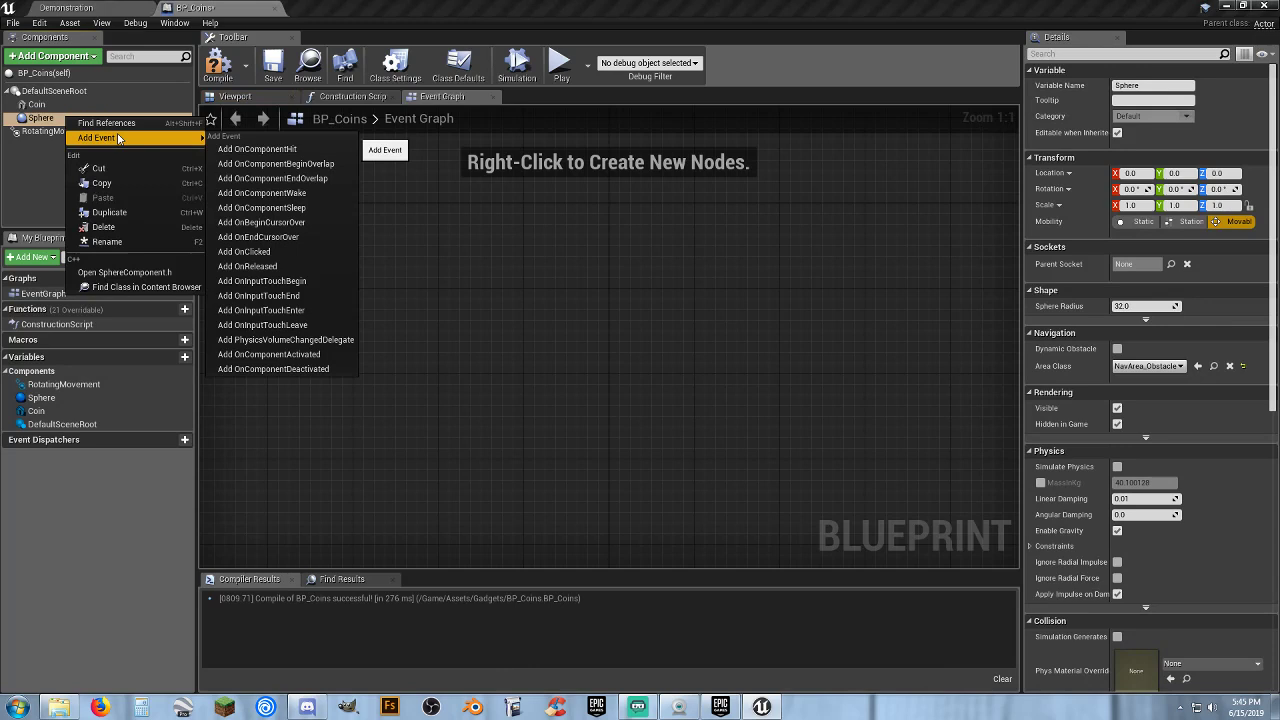
{"action": "left_click", "coordinate": [312, 164]}
{"action": "right_click_drag", "start_coordinate": [751, 343], "coordinate": [586, 300]}
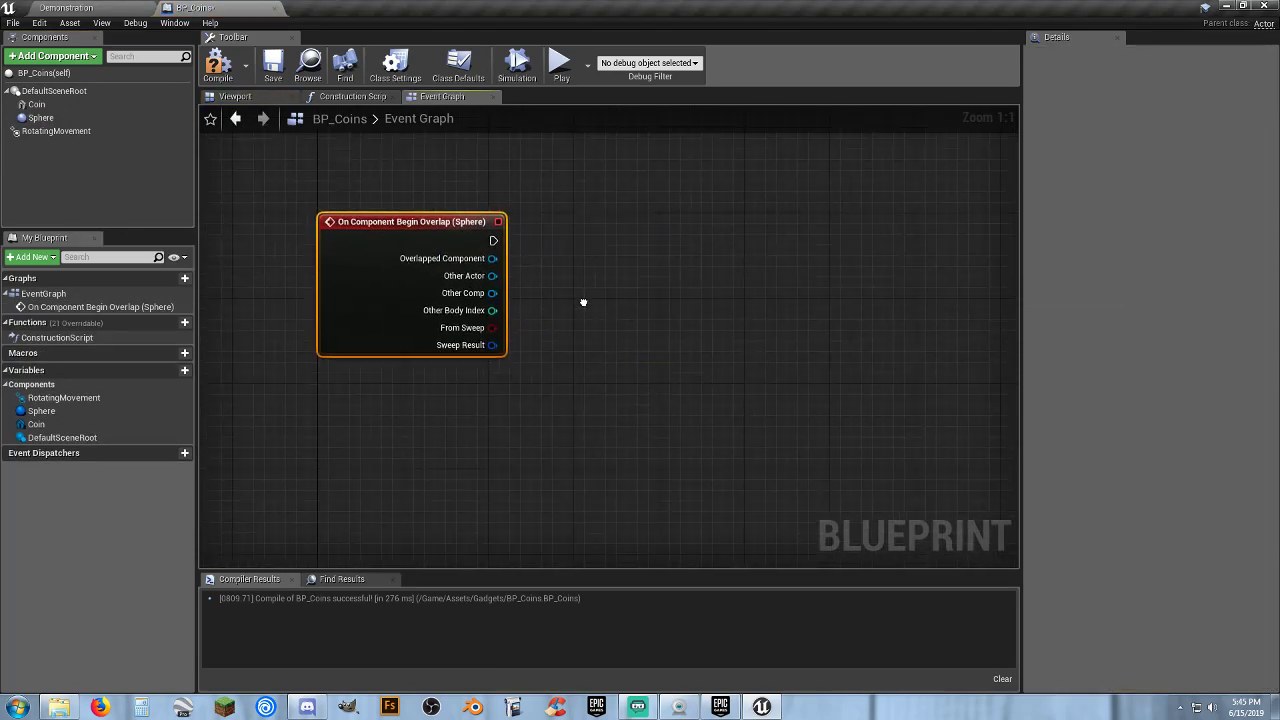
Cast the overlap event's Other Actor to Player_Base, align the cast node with the event and compile the blueprint
{"action": "left_click_drag", "start_coordinate": [489, 276], "coordinate": [626, 275]}
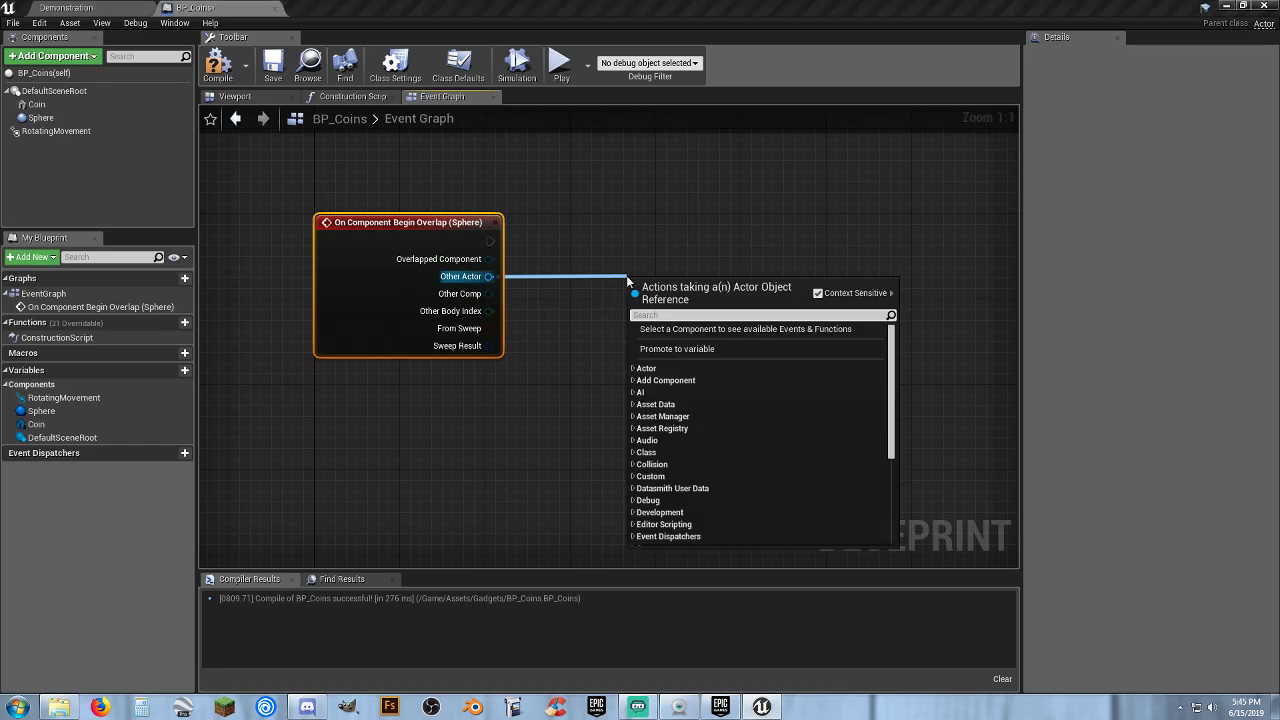
{"action": "type", "text": "player_"}
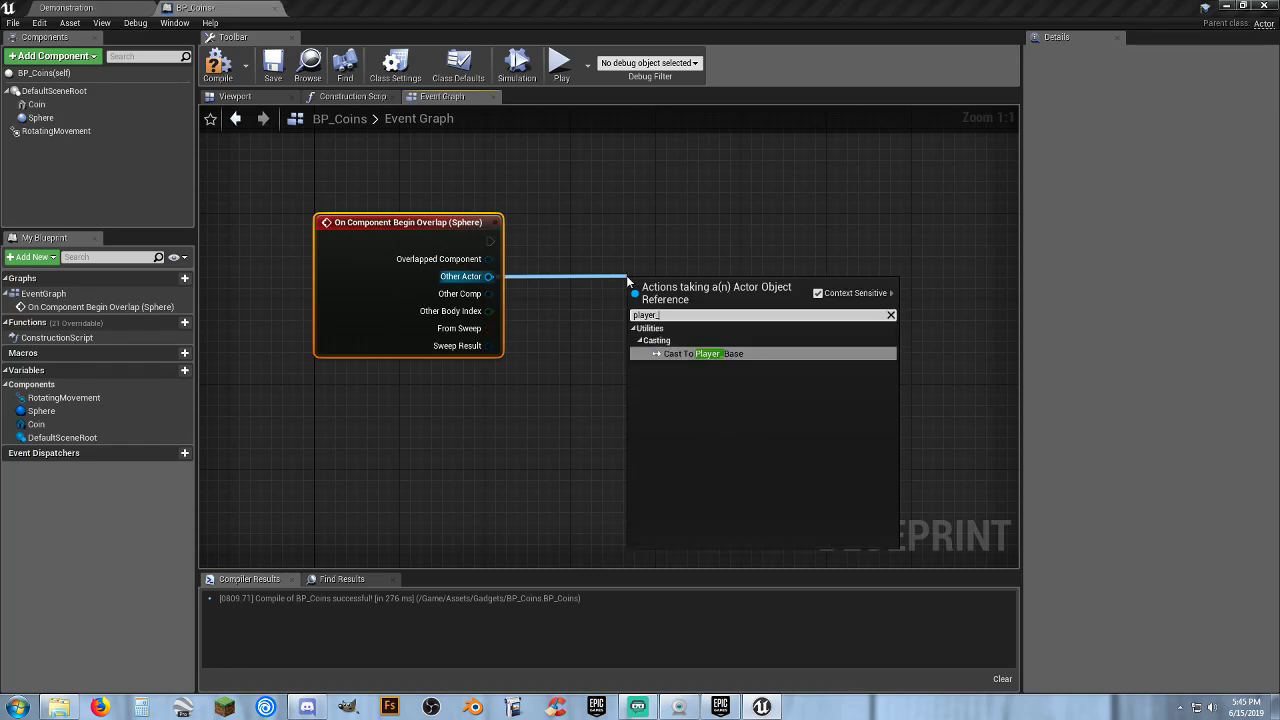
{"action": "key", "text": "Return"}
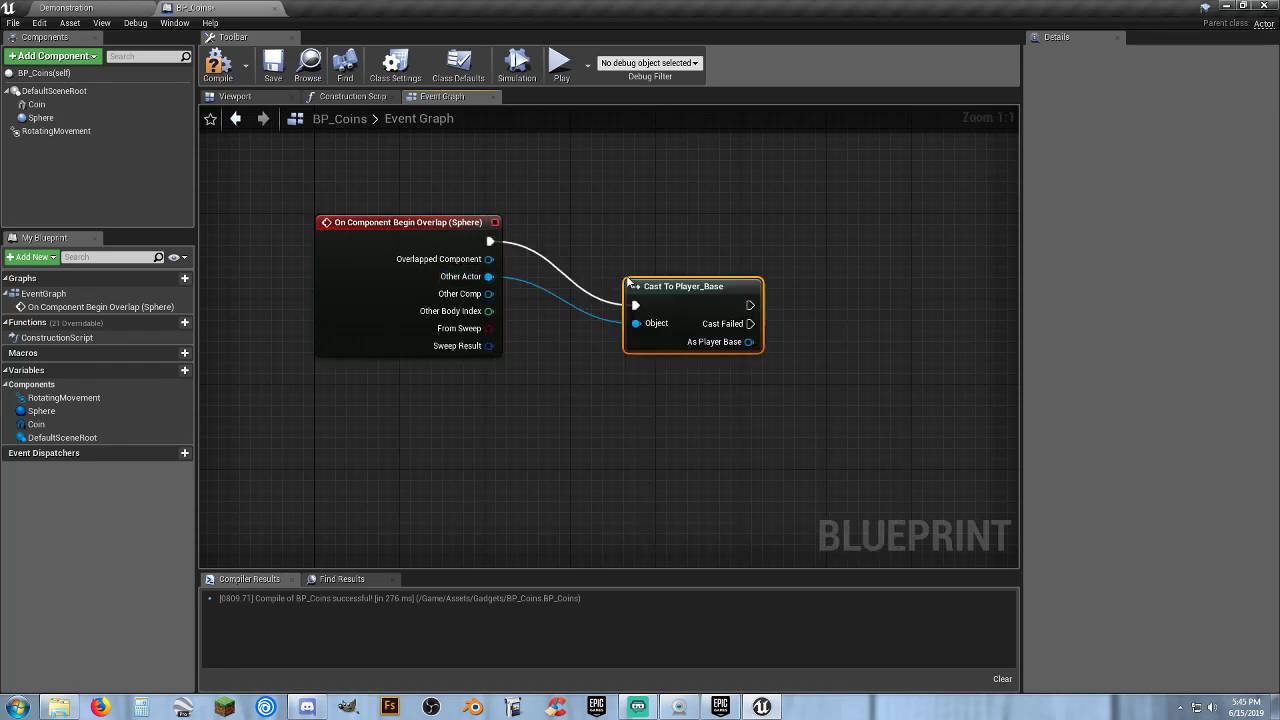
{"action": "left_click_drag", "start_coordinate": [641, 277], "coordinate": [608, 223]}
{"action": "right_click_drag", "start_coordinate": [712, 314], "coordinate": [661, 296]}
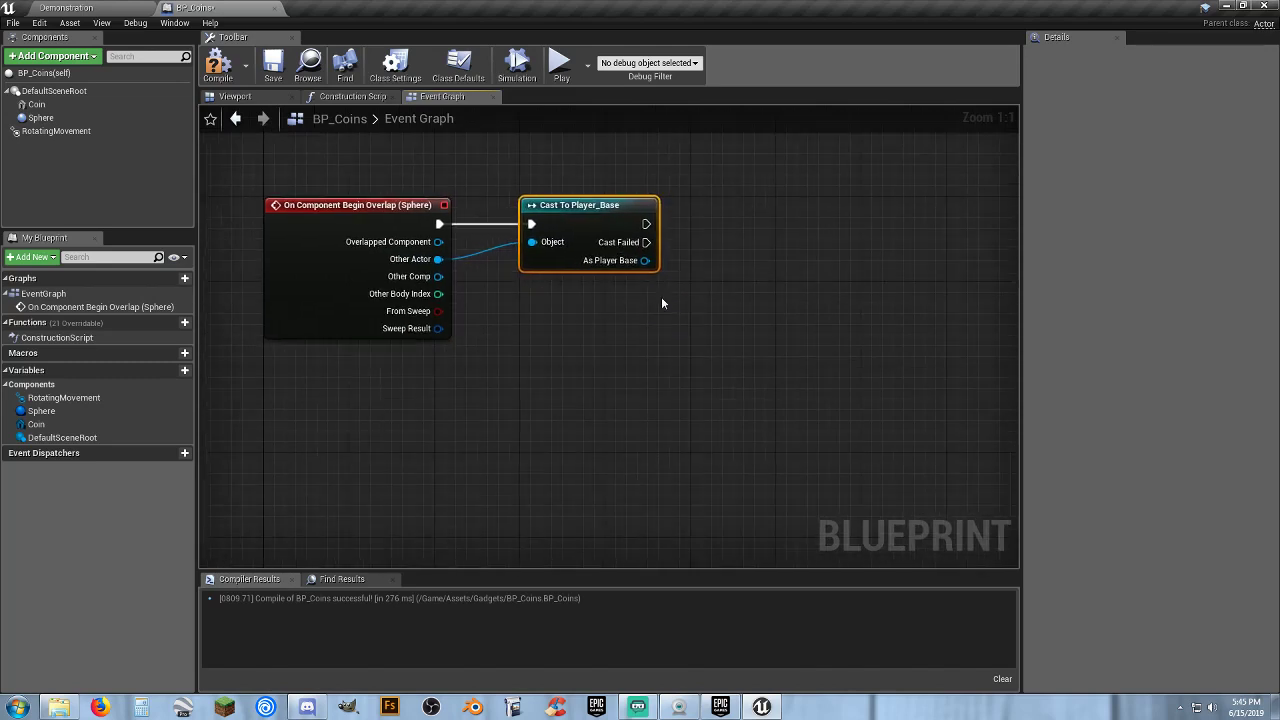
{"action": "right_click_drag", "start_coordinate": [730, 249], "coordinate": [649, 282]}
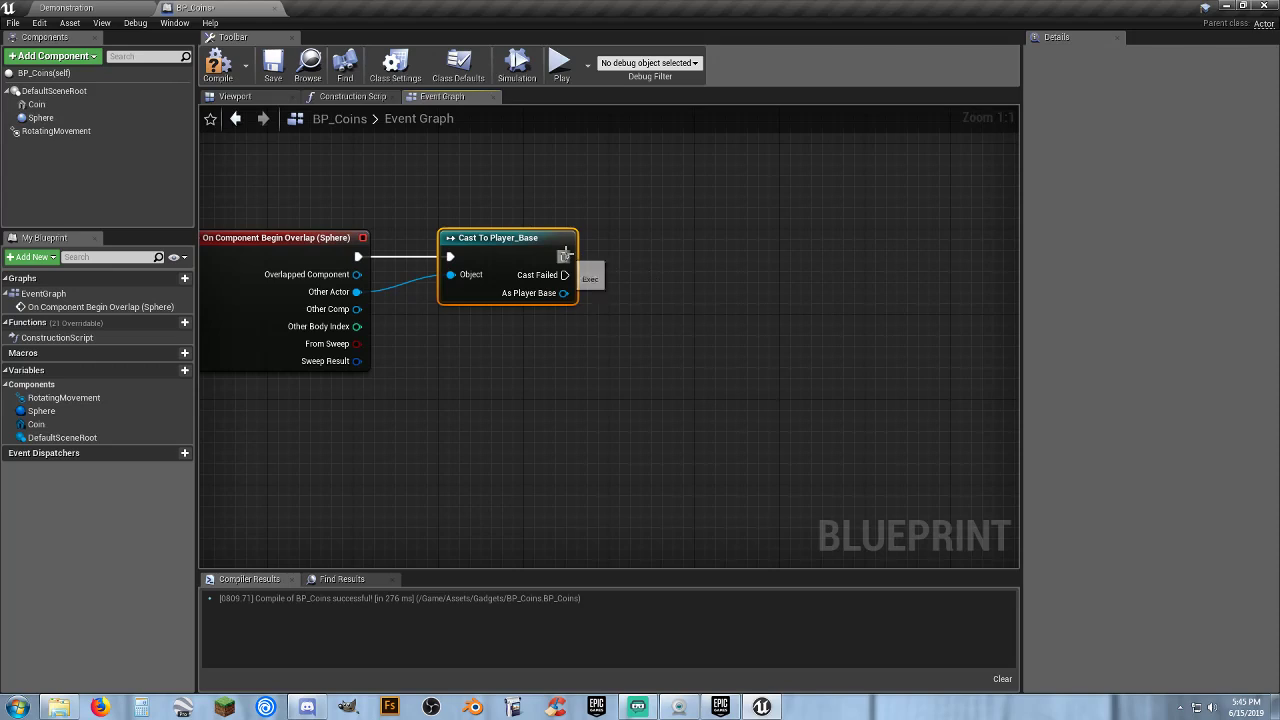
{"action": "left_click", "coordinate": [216, 62]}
In the Demonstration level's content, create a folder named Audio inside Assets and open it
{"action": "left_click", "coordinate": [84, 7]}
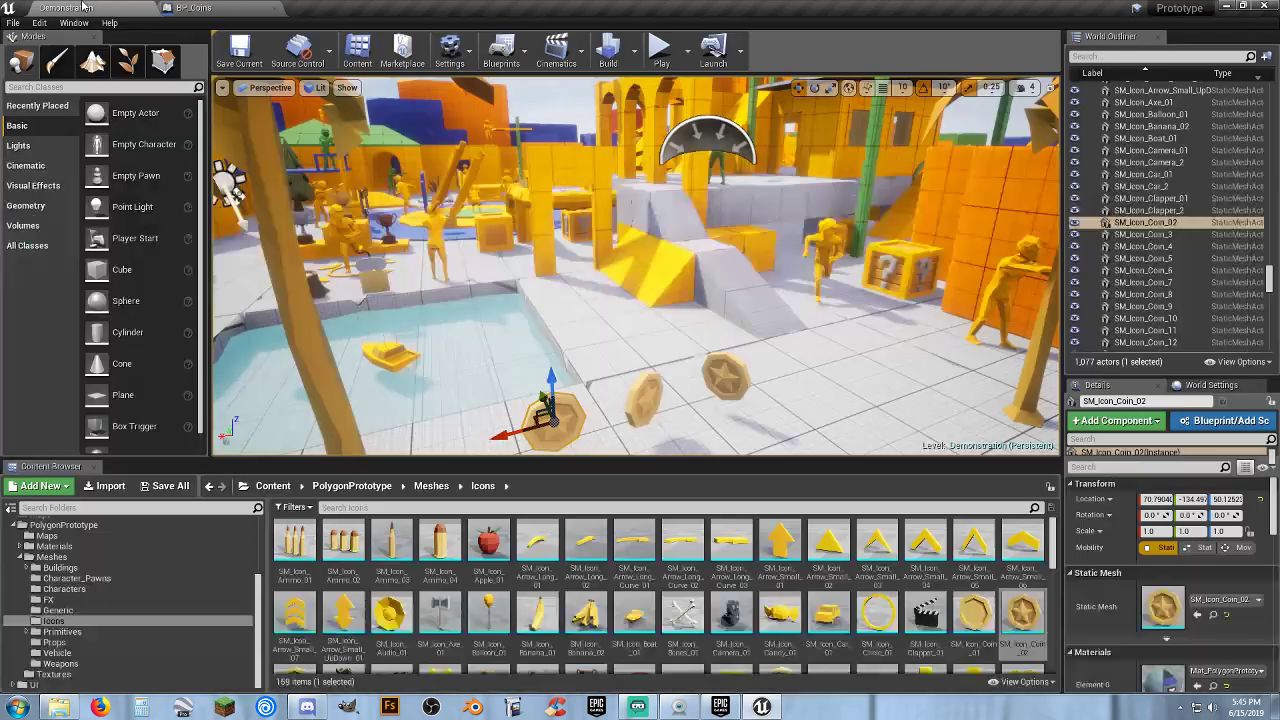
{"action": "scroll", "coordinate": [110, 577], "scroll_direction": "up", "scroll_amount": 3}
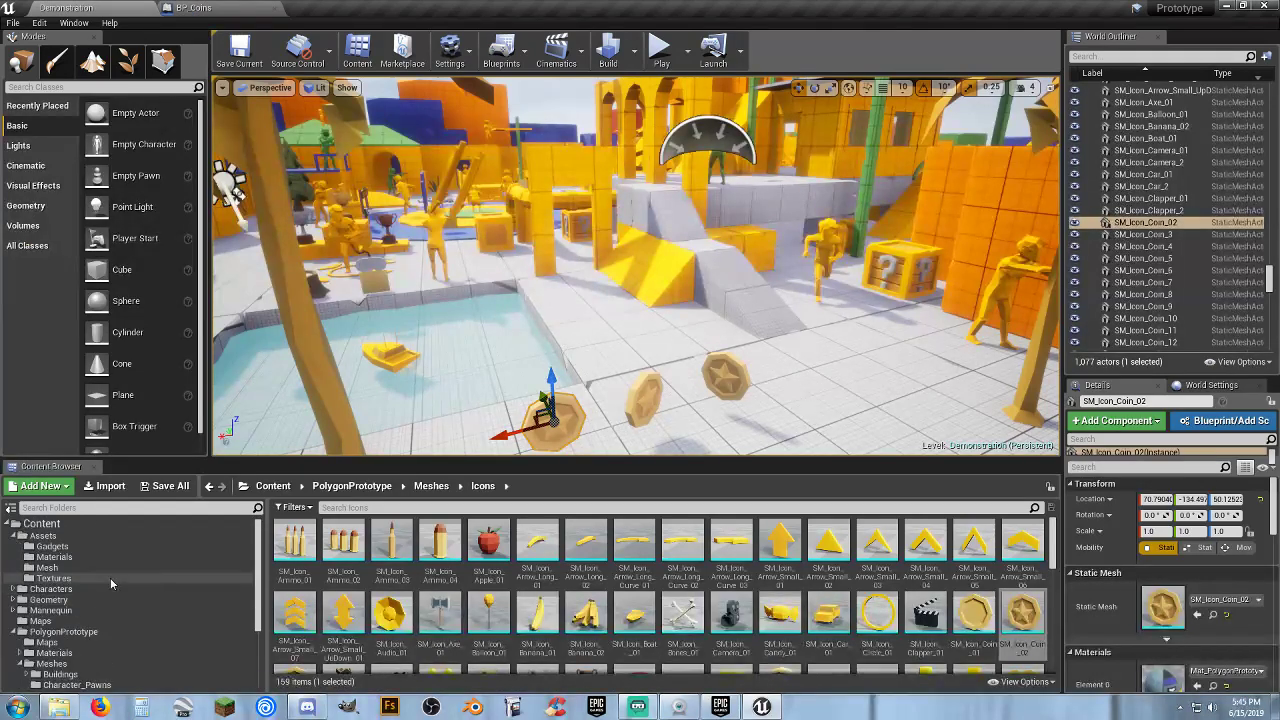
{"action": "left_click", "coordinate": [165, 537]}
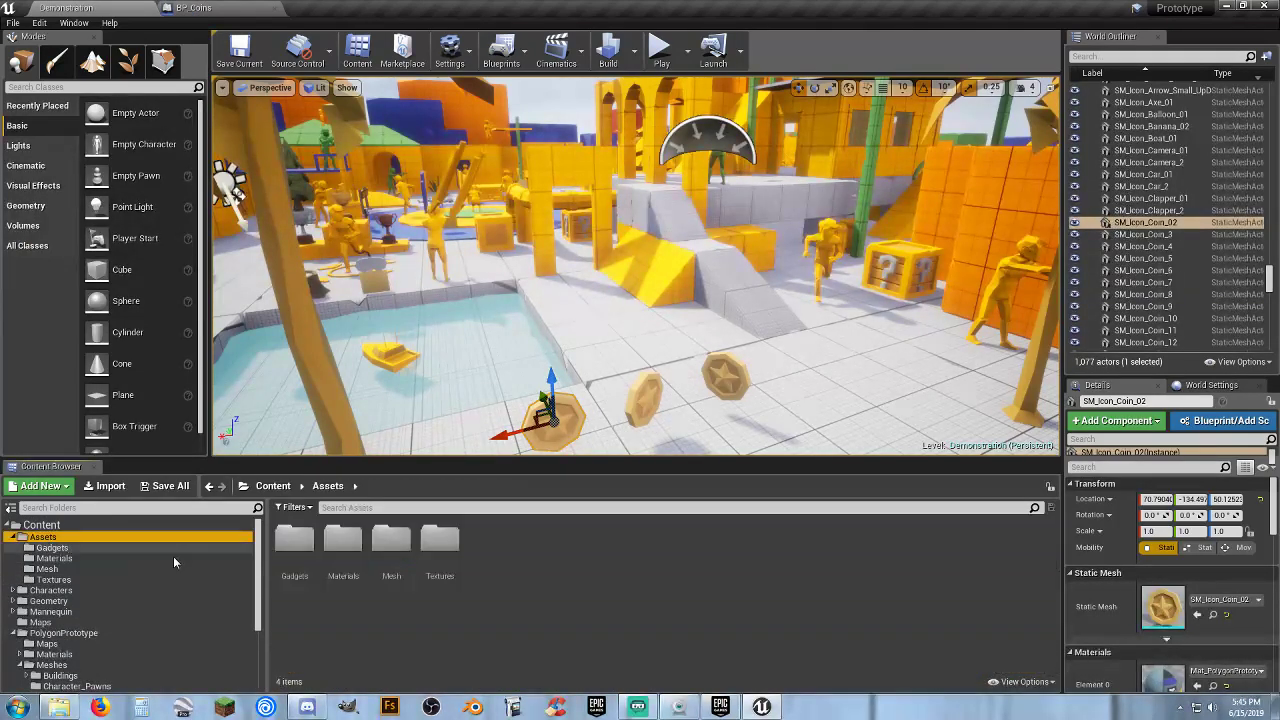
{"action": "right_click", "coordinate": [507, 546]}
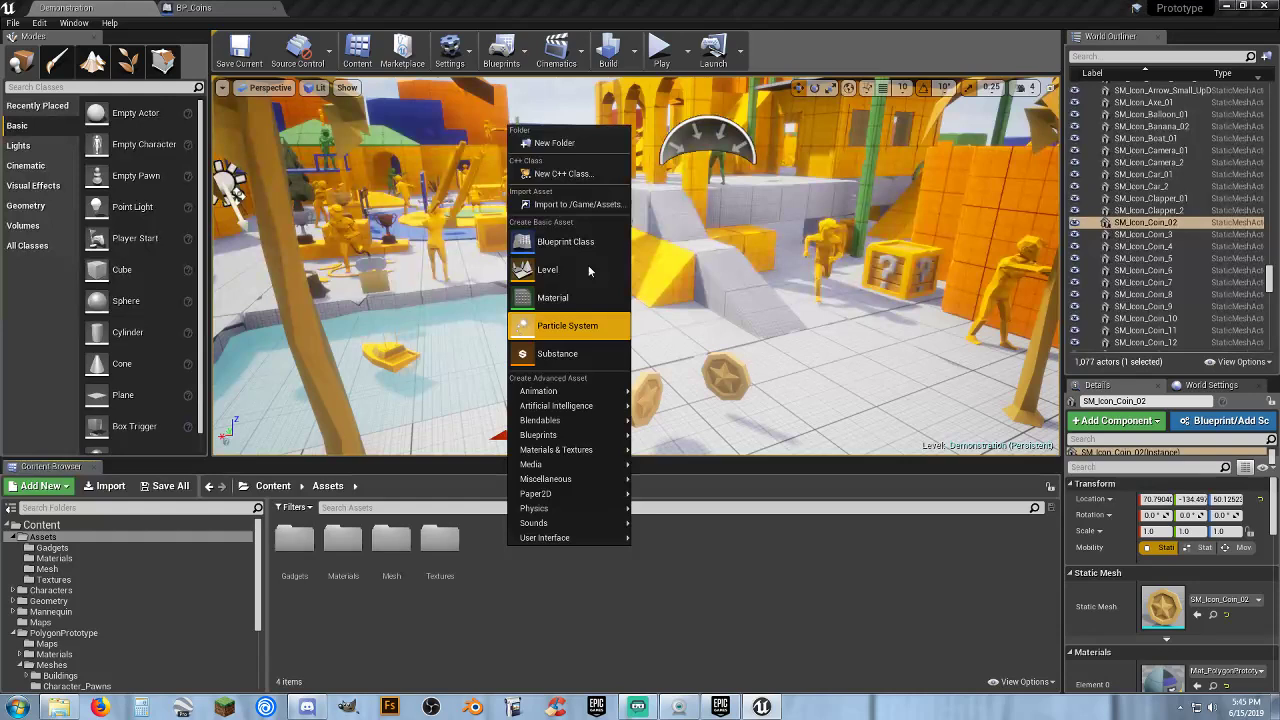
{"action": "left_click", "coordinate": [566, 144]}
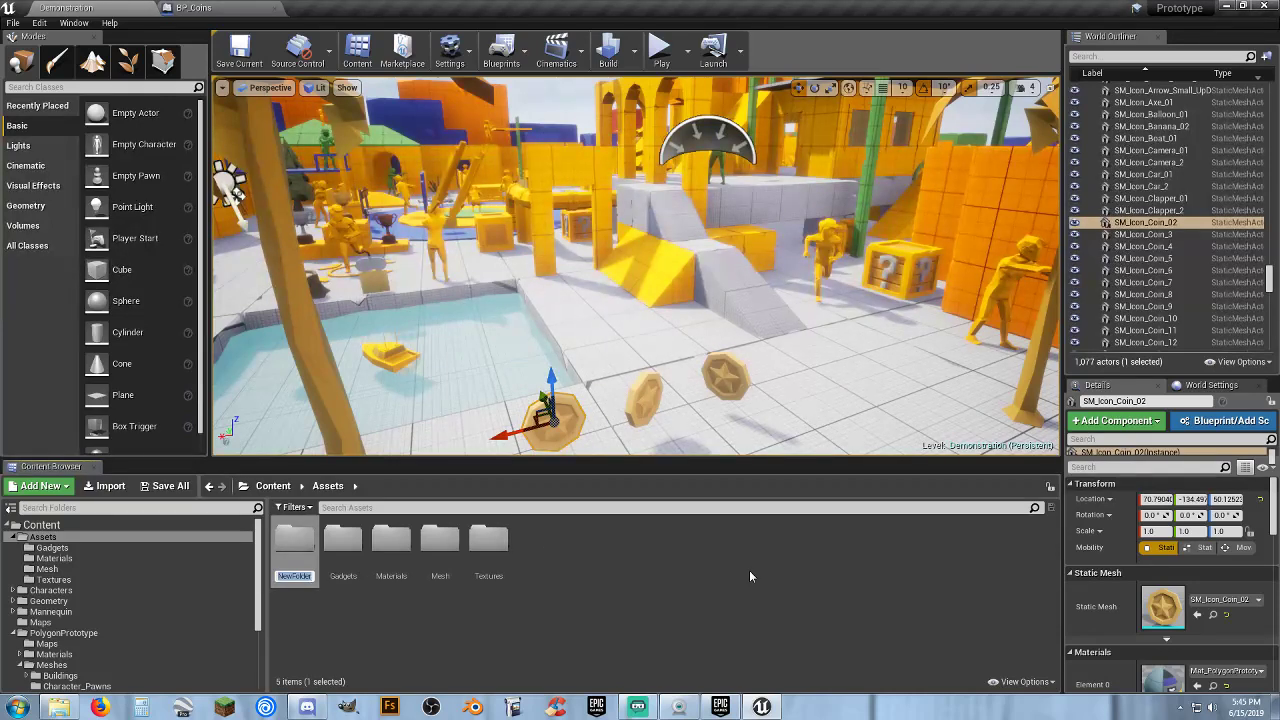
{"action": "type", "text": "Audio"}
{"action": "key", "text": "Return"}
{"action": "key", "text": "Return"}
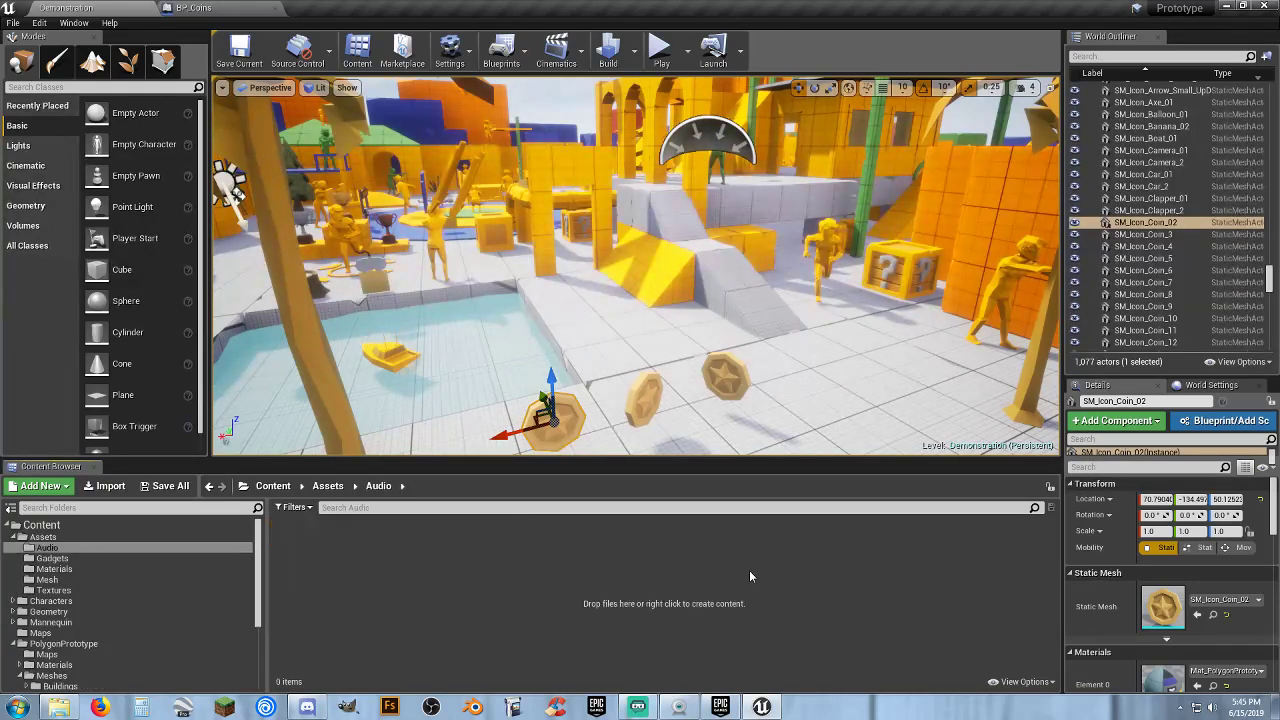
Switch to the file browser and listen to candidate effects such as jump, Laser_Shot and Throw for the coin pickup sound
{"action": "left_click", "coordinate": [62, 708]}
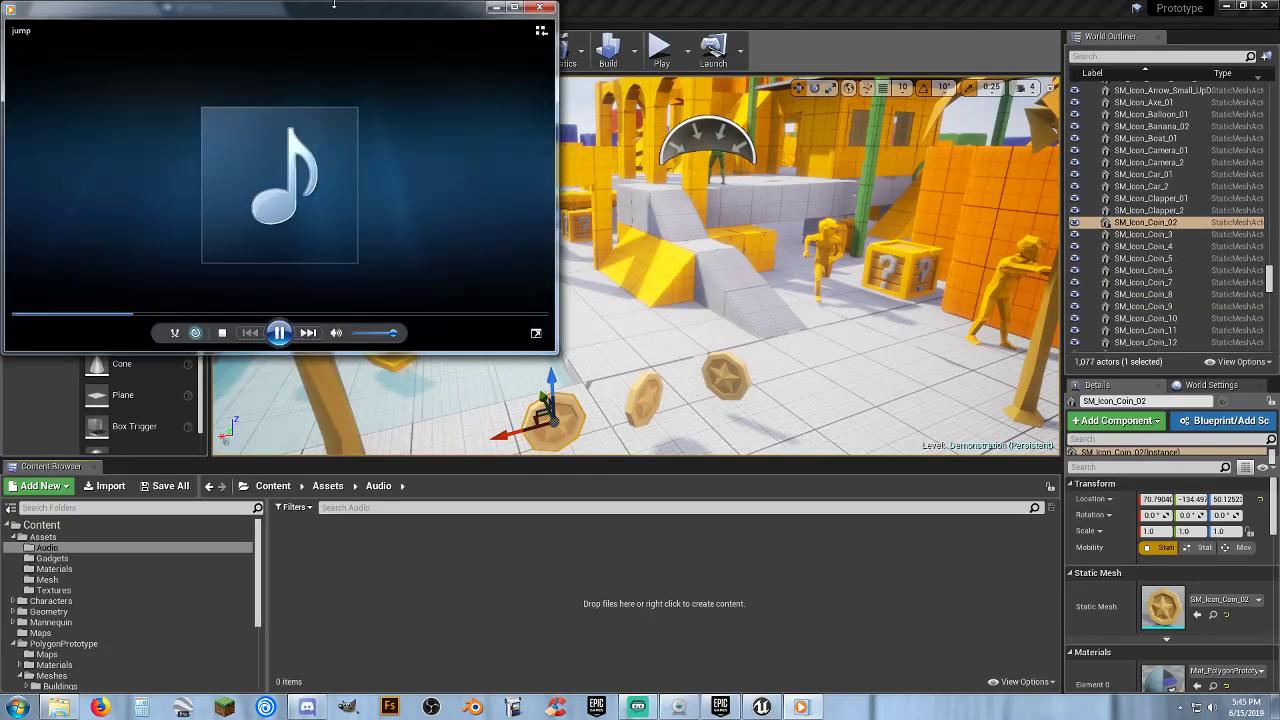
{"action": "left_click", "coordinate": [540, 7]}
{"action": "left_click", "coordinate": [541, 9]}
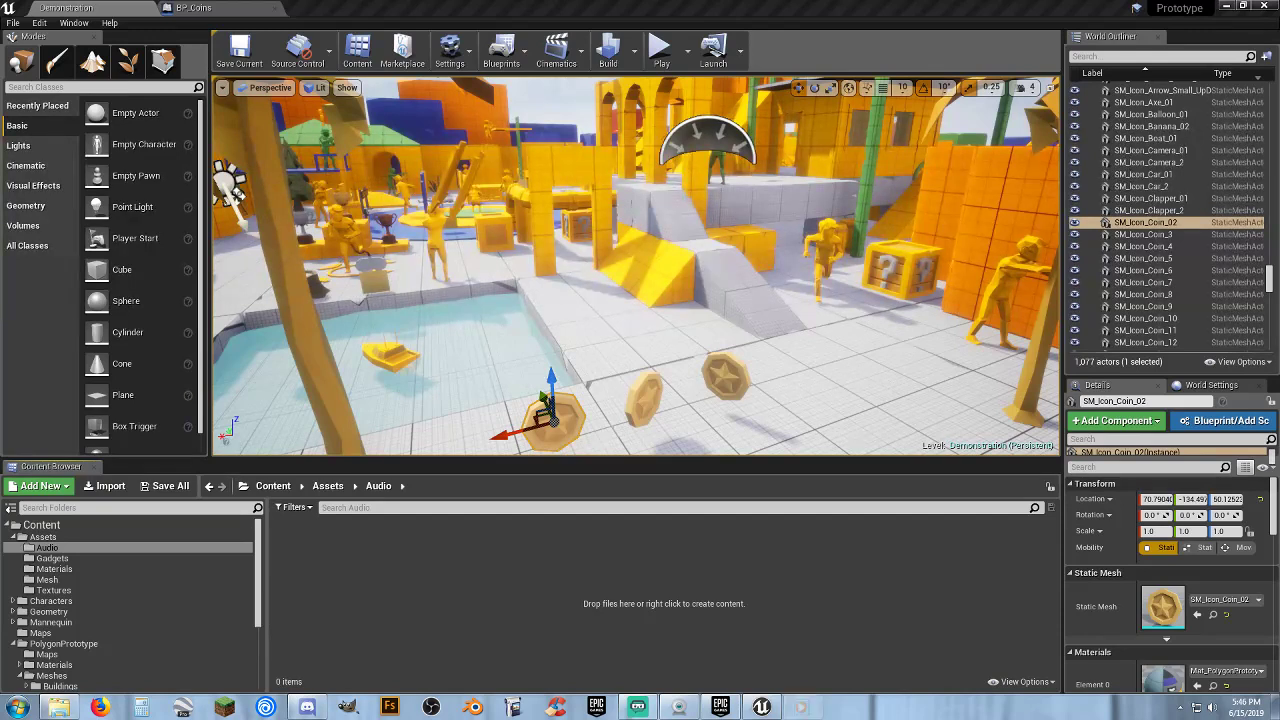
{"action": "left_click", "coordinate": [541, 8]}
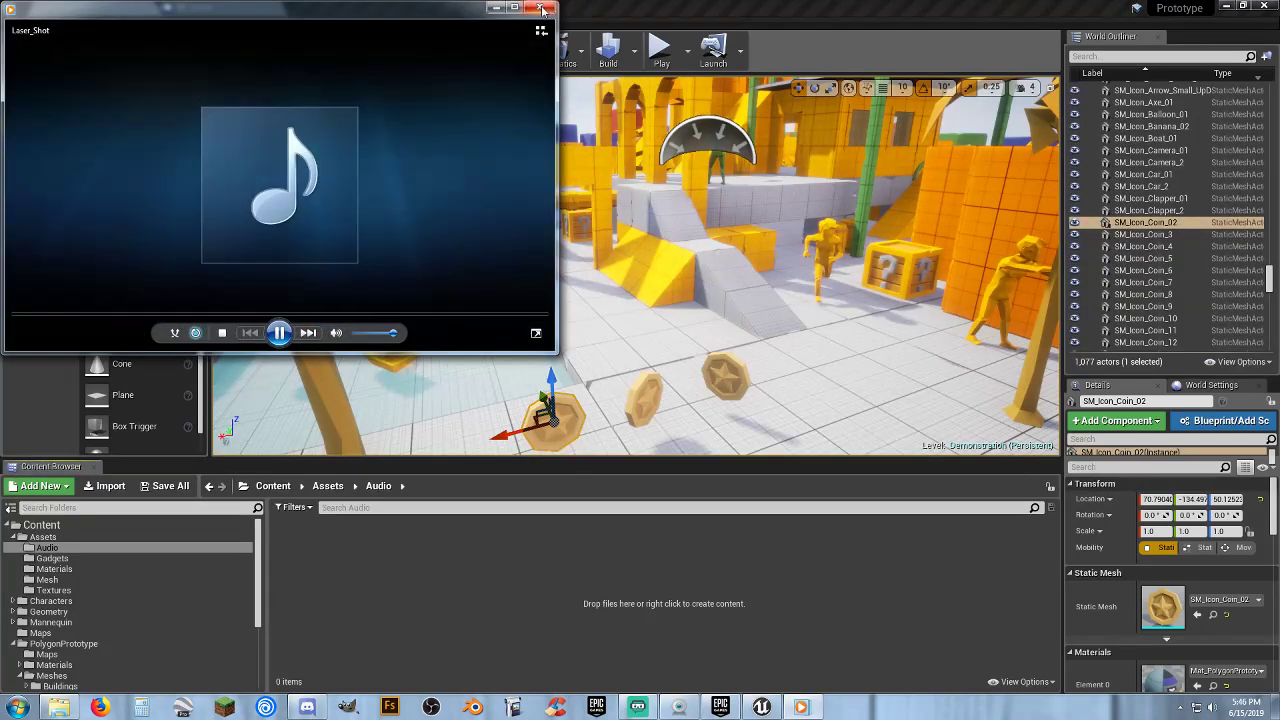
{"action": "left_click", "coordinate": [541, 8]}
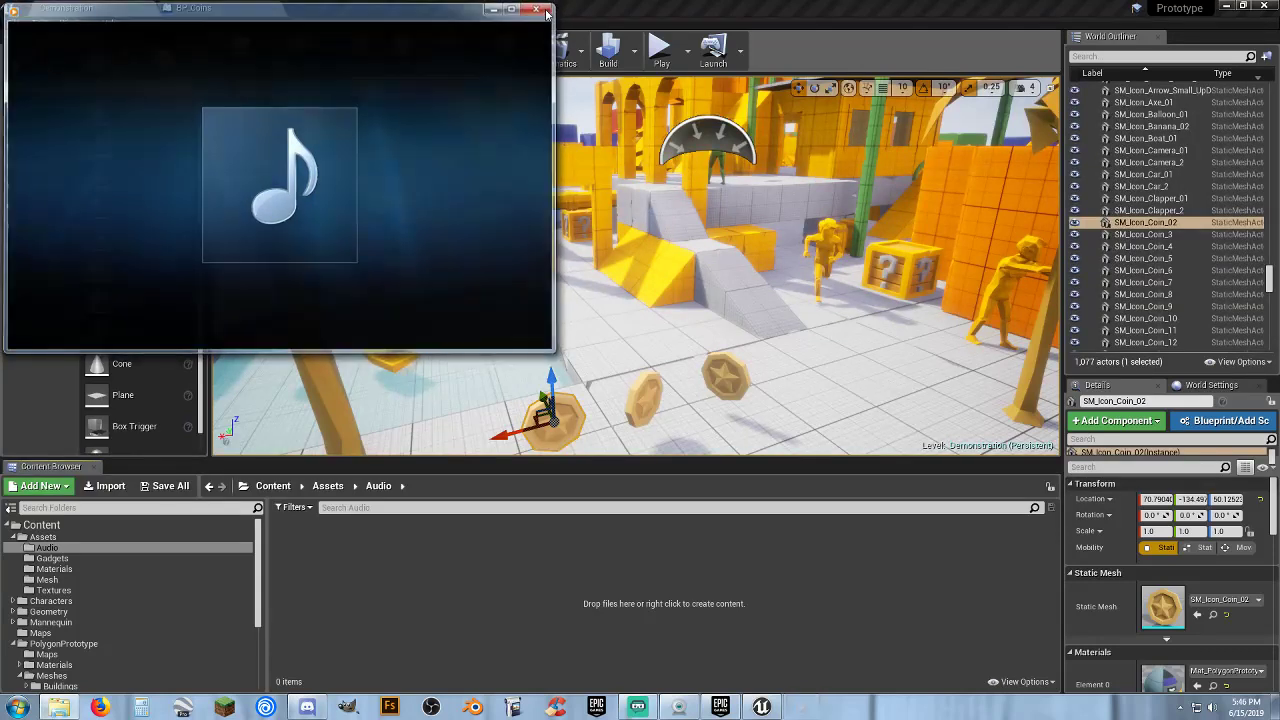
{"action": "left_click", "coordinate": [536, 9]}
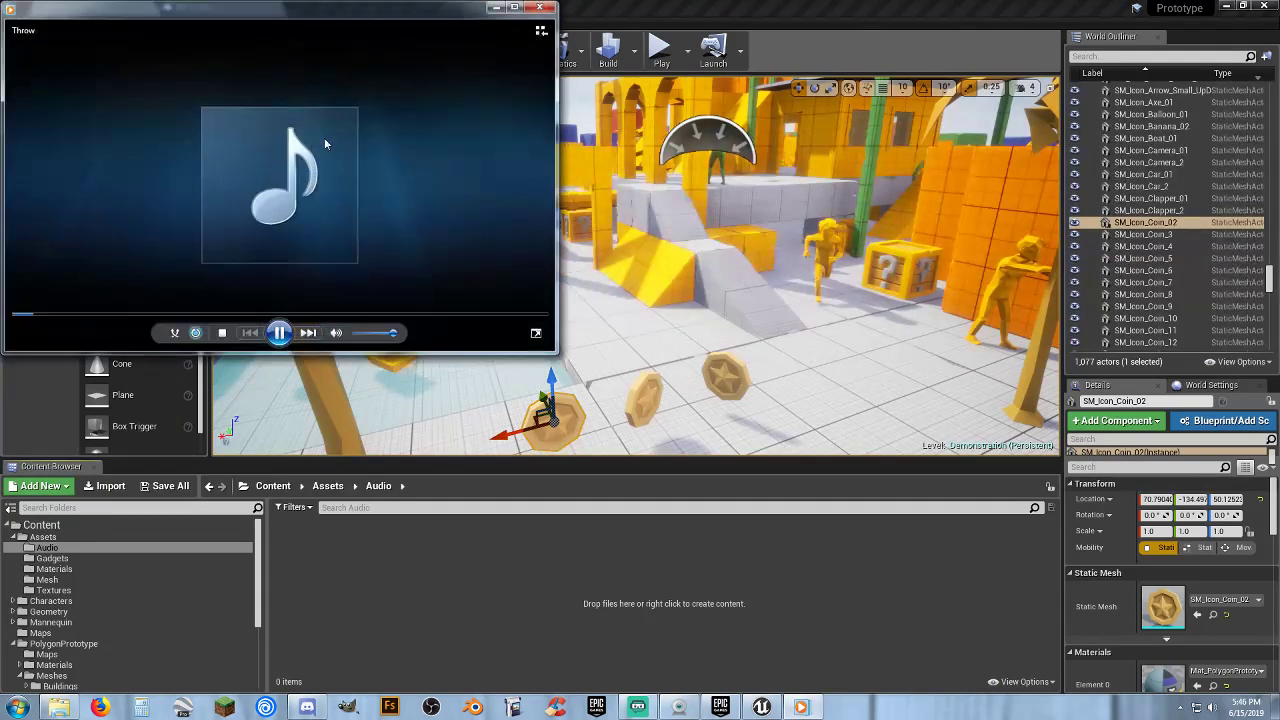
{"action": "left_click", "coordinate": [541, 9]}
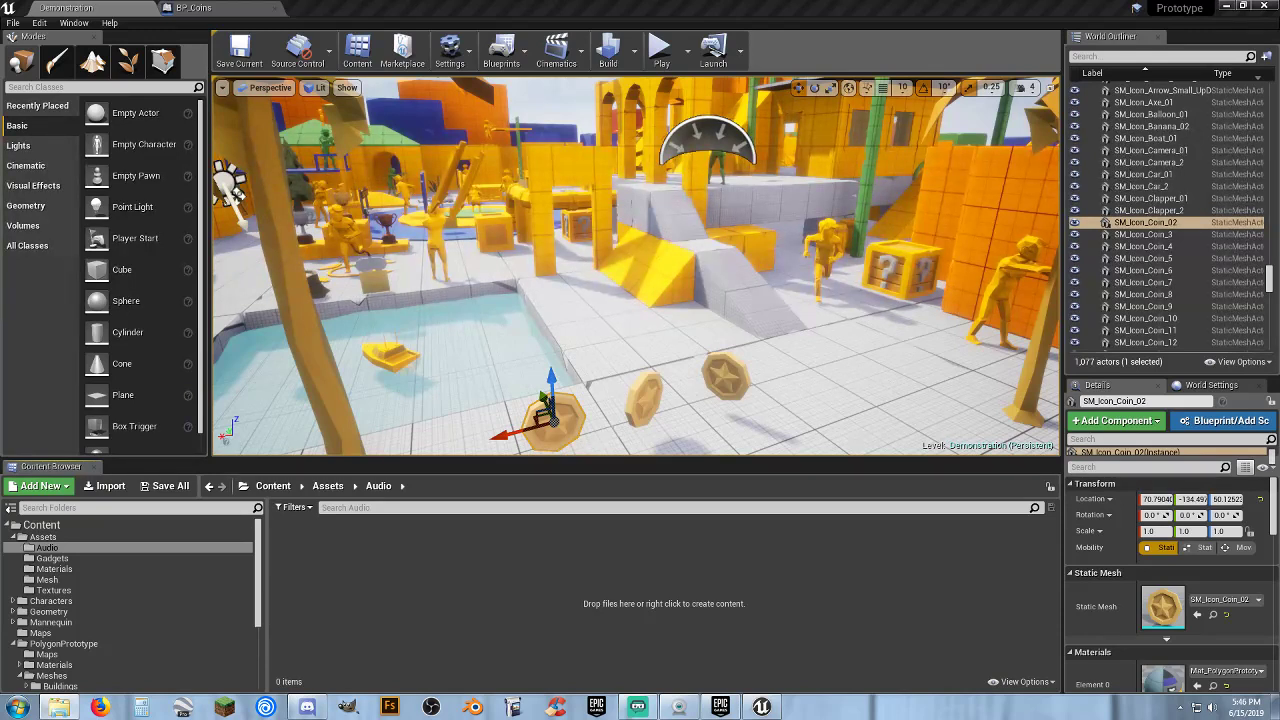
Import the Throw sound file into the Audio folder and create a sound cue from it, keeping the default name
{"action": "left_click_drag", "start_coordinate": [90, 576], "coordinate": [358, 556]}
{"action": "right_click", "coordinate": [296, 550]}
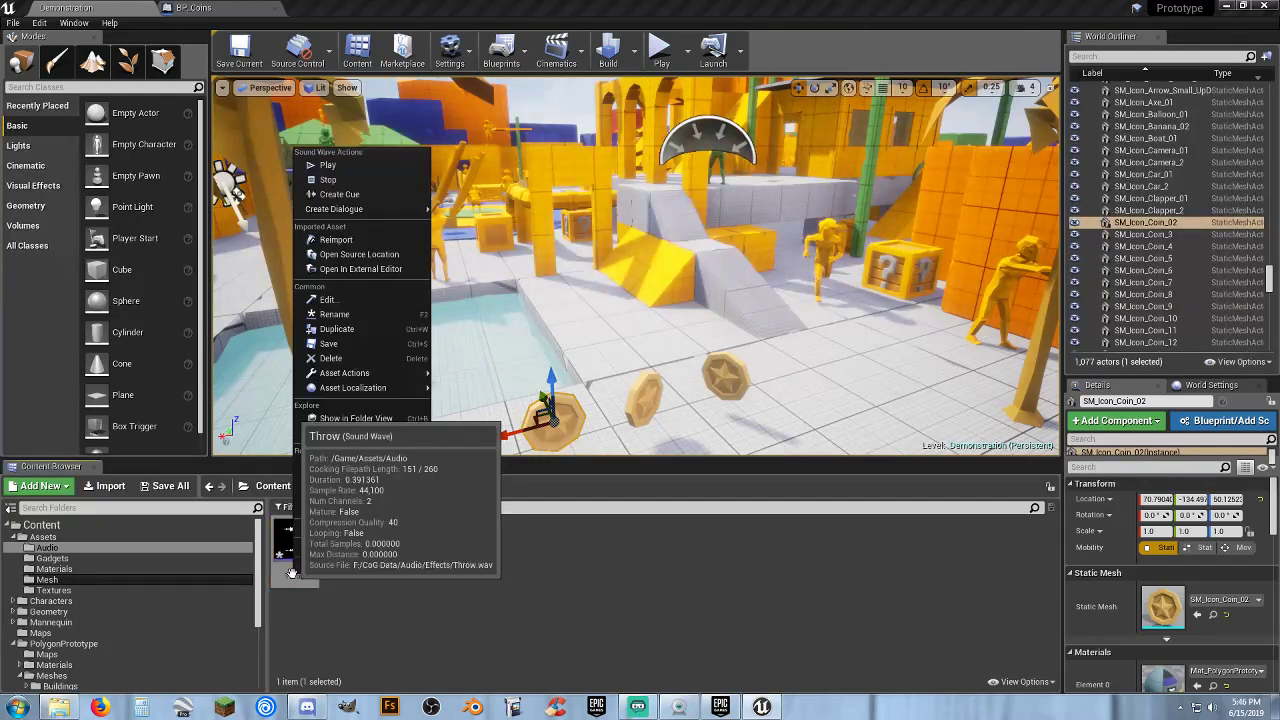
{"action": "left_click", "coordinate": [390, 195]}
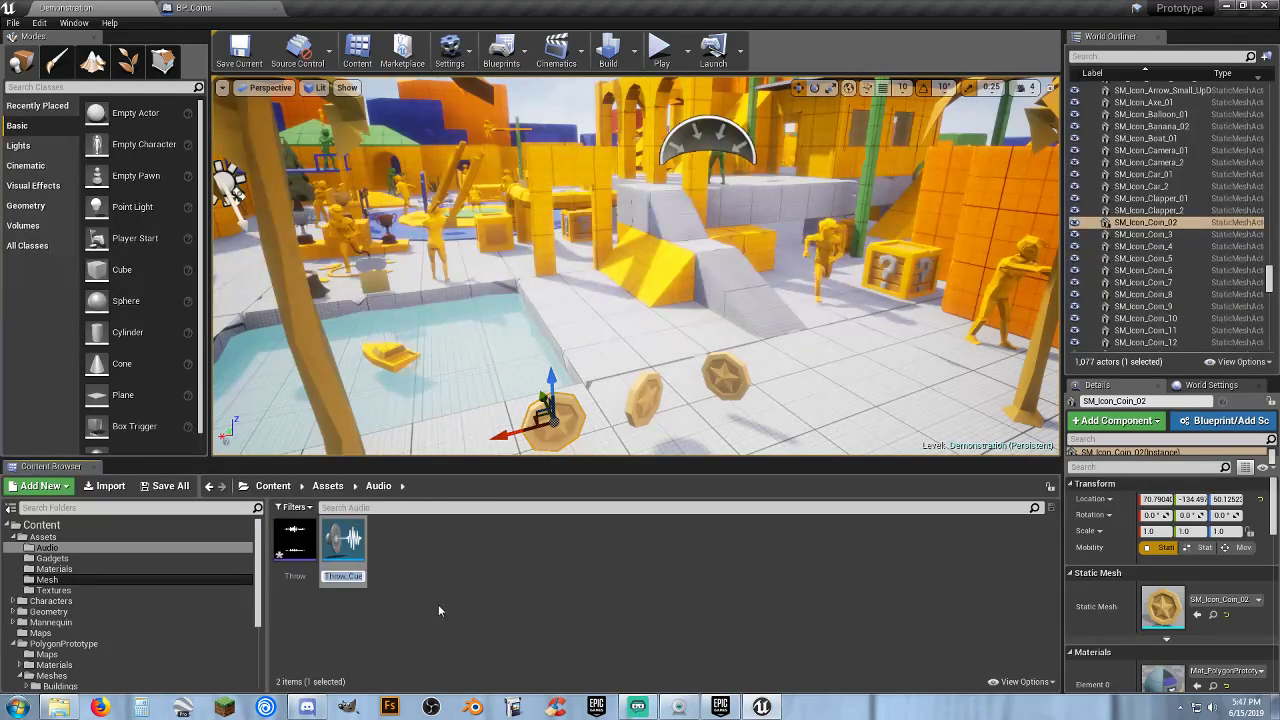
{"action": "key", "text": "Return"}
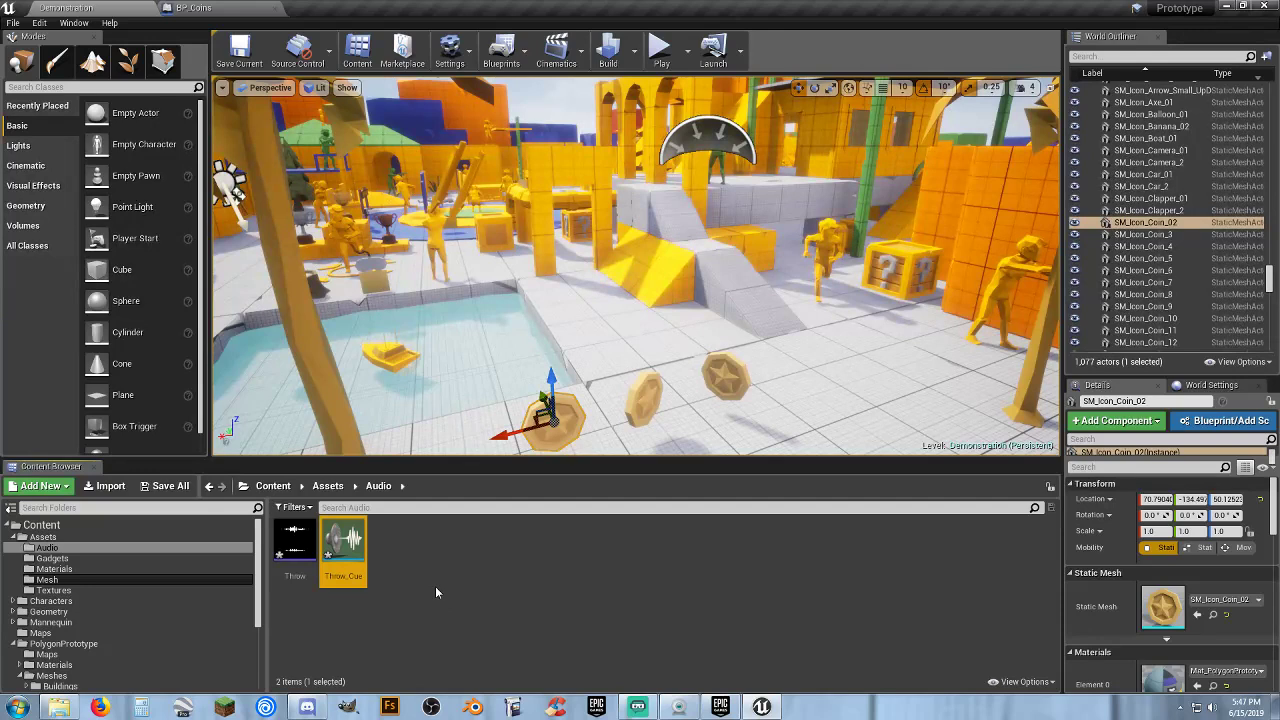
Open Throw_Cue and arrange its Wave Player and Output nodes side by side
{"action": "double_click", "coordinate": [341, 575]}
{"action": "left_click", "coordinate": [617, 351]}
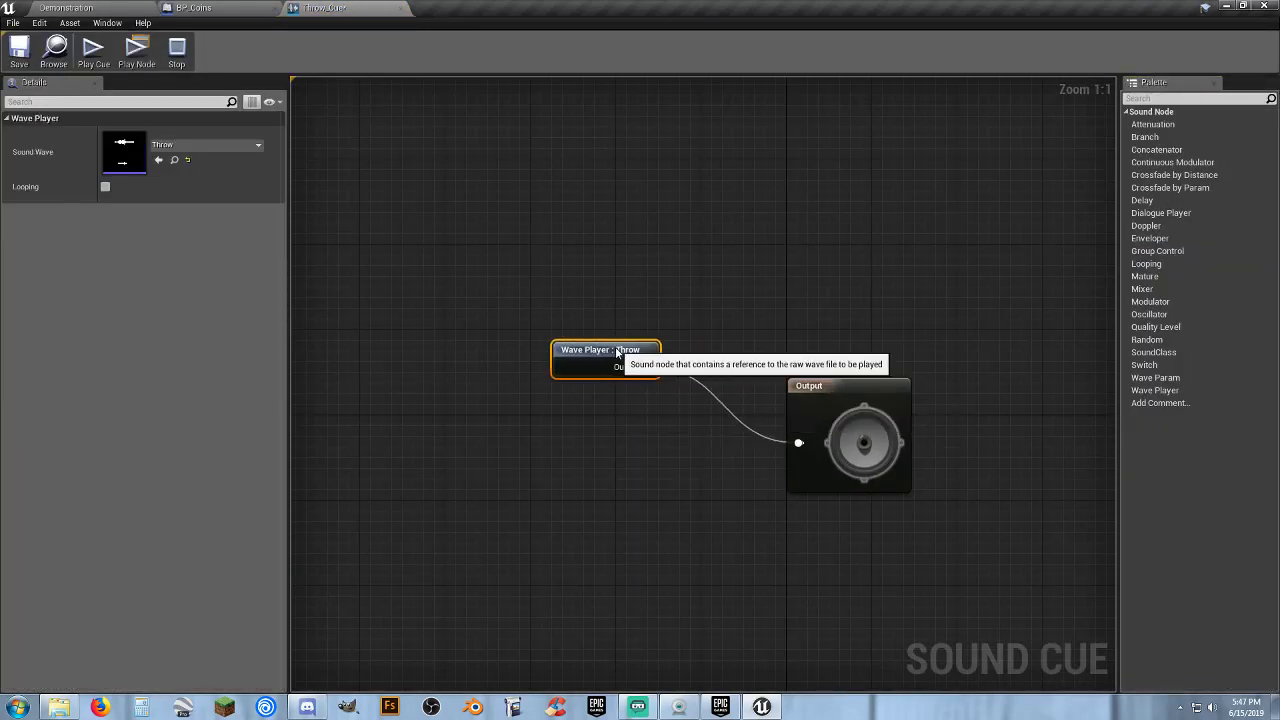
{"action": "left_click_drag", "start_coordinate": [615, 349], "coordinate": [593, 338]}
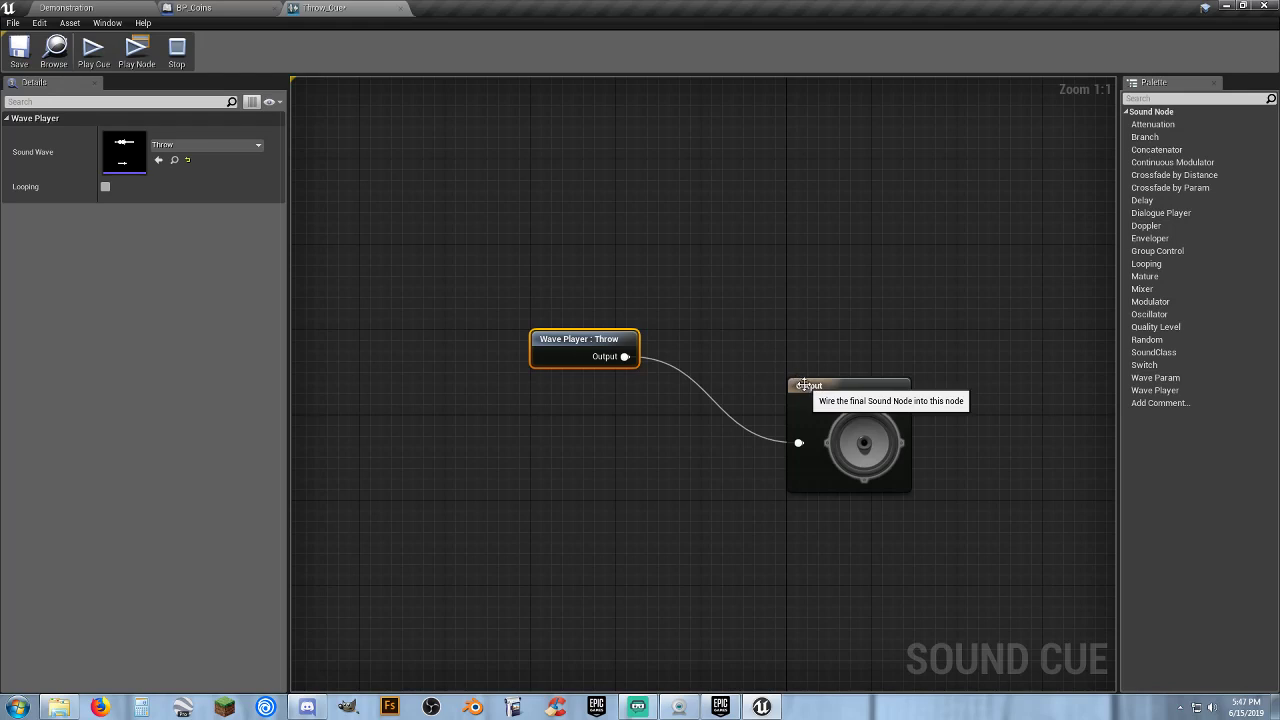
{"action": "left_click_drag", "start_coordinate": [791, 380], "coordinate": [703, 332]}
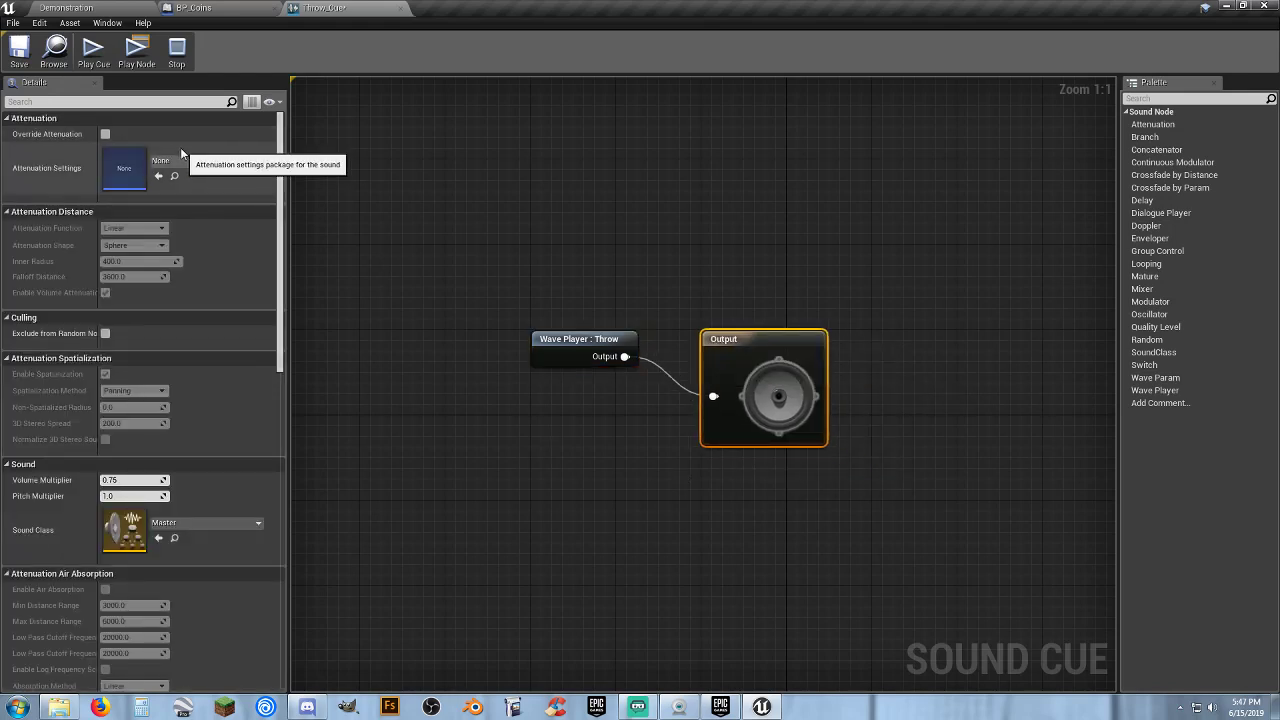
Create a Sound Attenuation asset named Pickup_ATT in the Audio folder and open it
{"action": "left_click", "coordinate": [135, 7]}
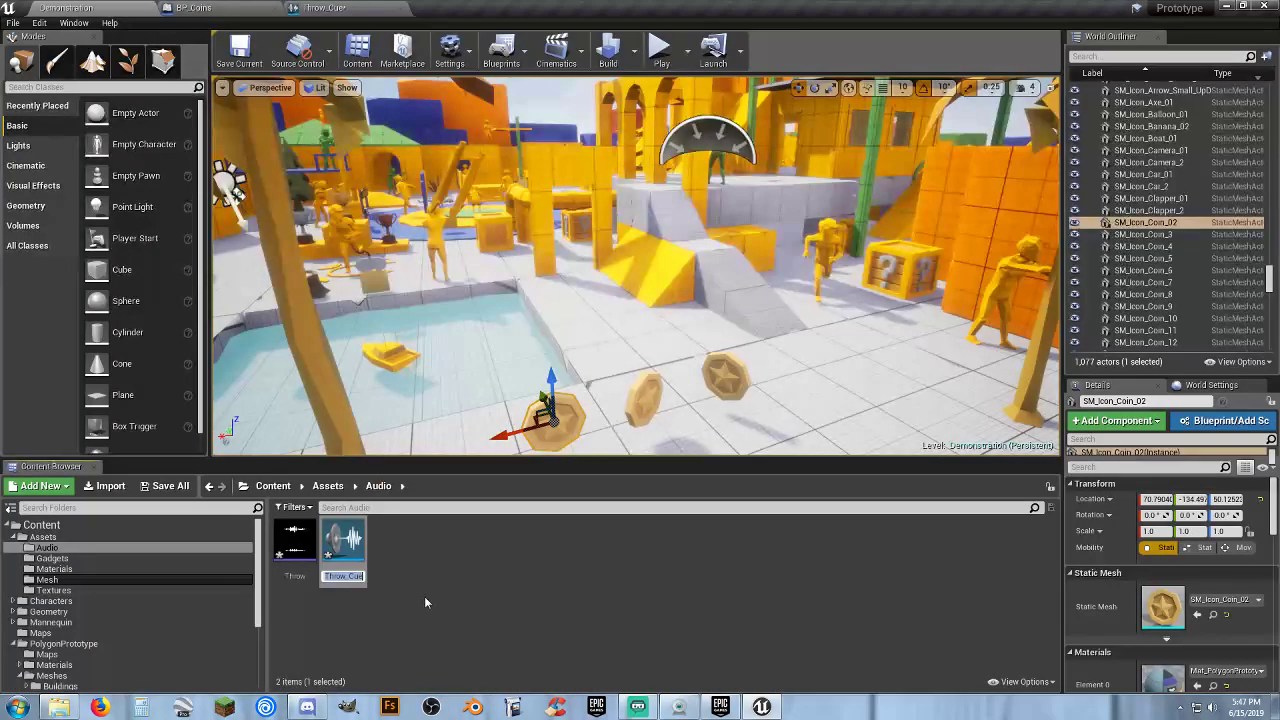
{"action": "right_click", "coordinate": [407, 548]}
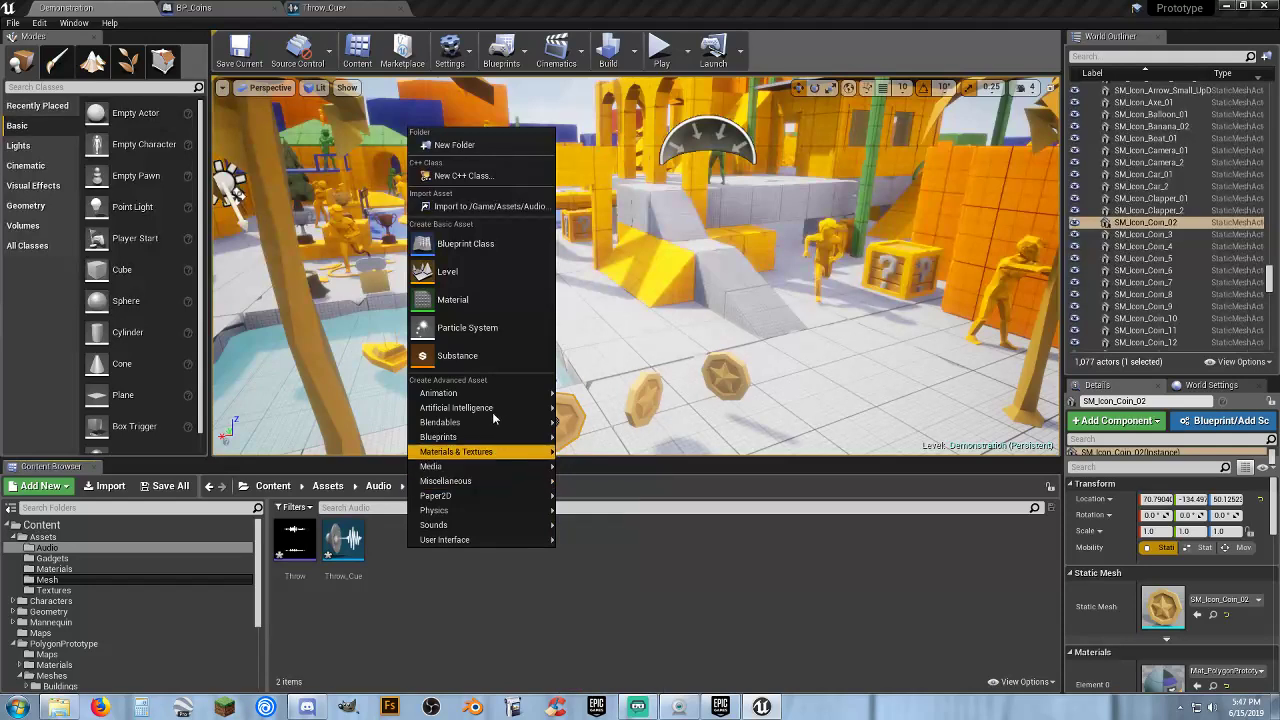
{"action": "mouse_move", "coordinate": [475, 525]}
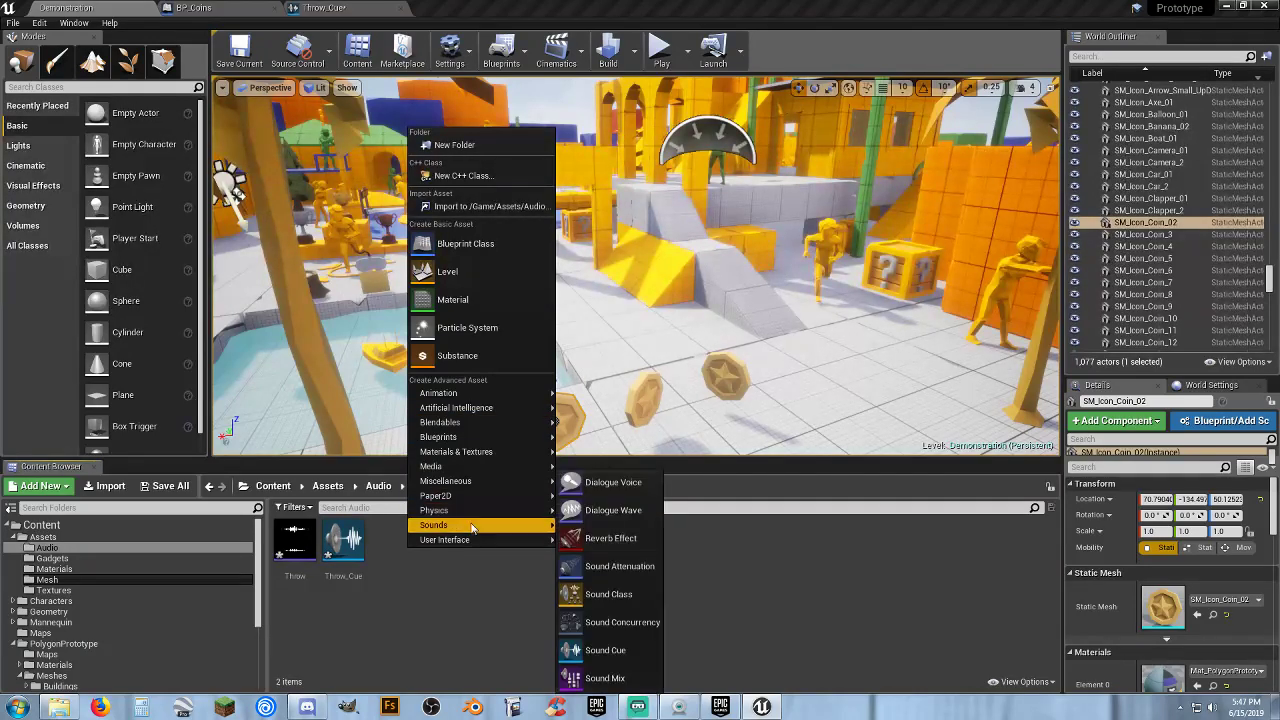
{"action": "left_click", "coordinate": [645, 568]}
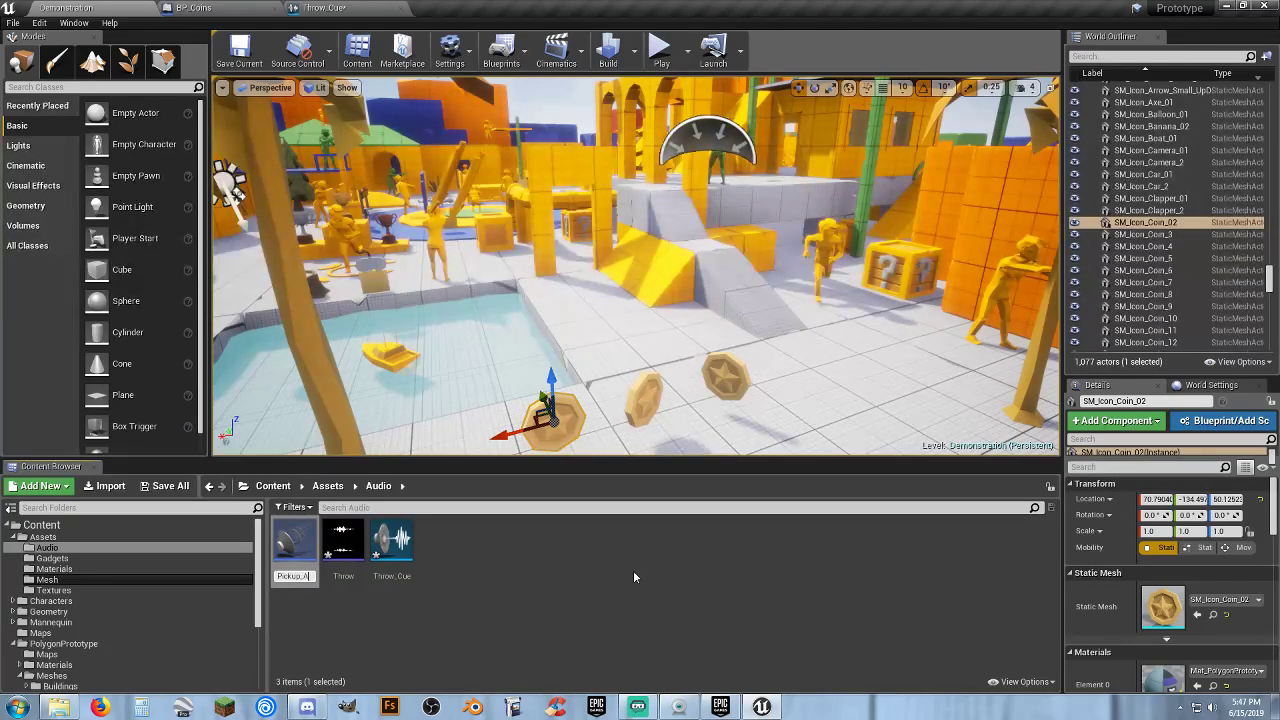
{"action": "type", "text": "Pickup_ATT"}
{"action": "key", "text": "Return"}
{"action": "key", "text": "Return"}
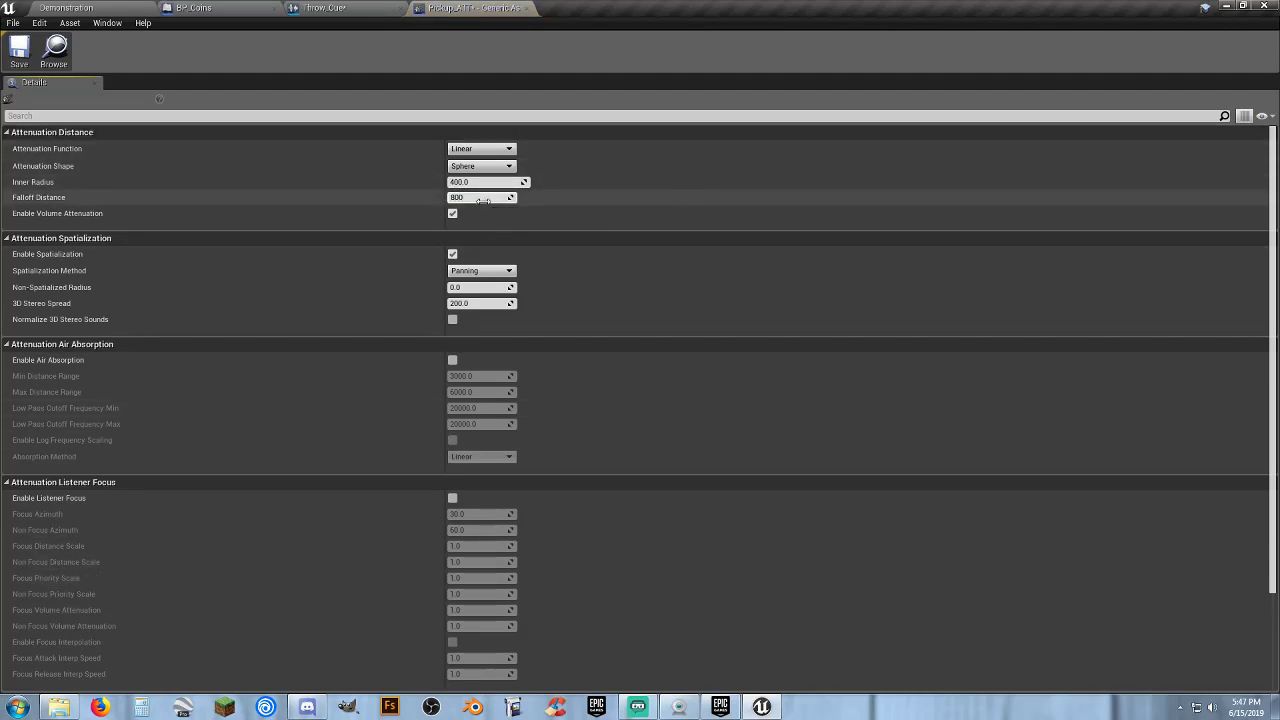
Set the Falloff Distance of Pickup_ATT to 800 and save the asset
{"action": "left_click", "coordinate": [483, 201]}
{"action": "type", "text": "800"}
{"action": "key", "text": "Return"}
{"action": "left_click", "coordinate": [19, 48]}
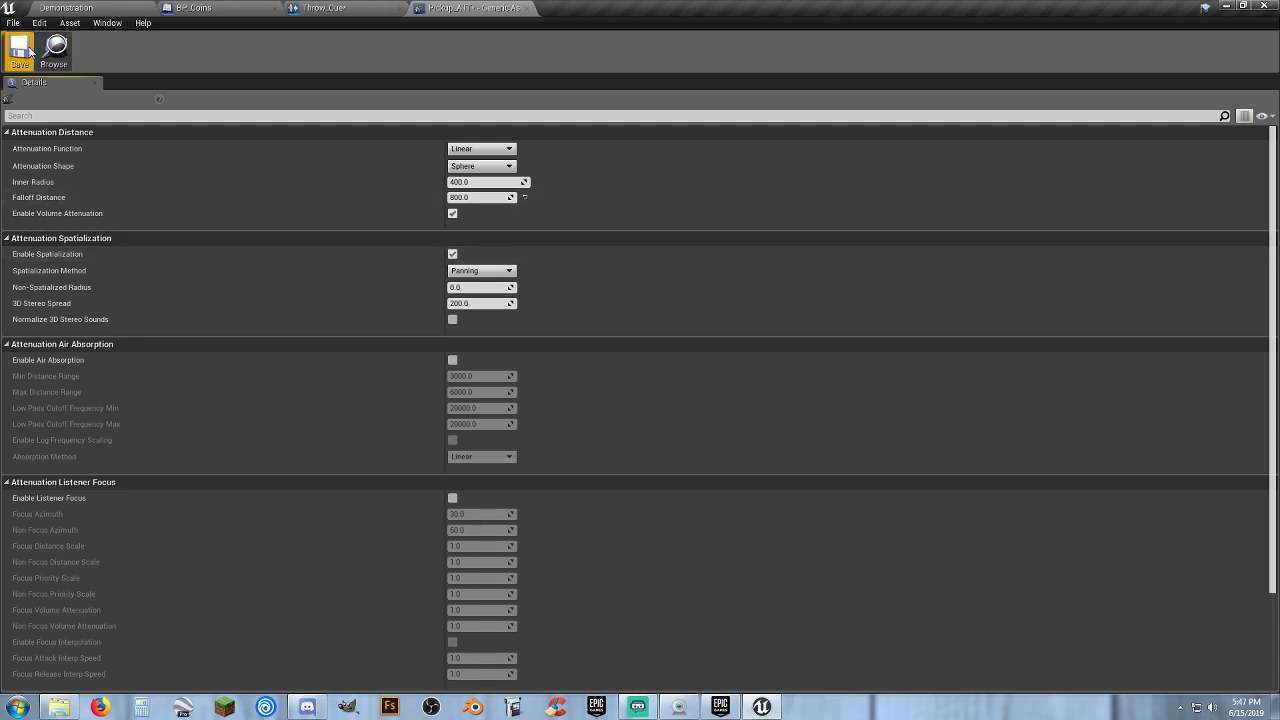
Close the attenuation asset and assign Pickup_ATT as the Attenuation Settings of Throw_Cue's Output
{"action": "left_click", "coordinate": [527, 8]}
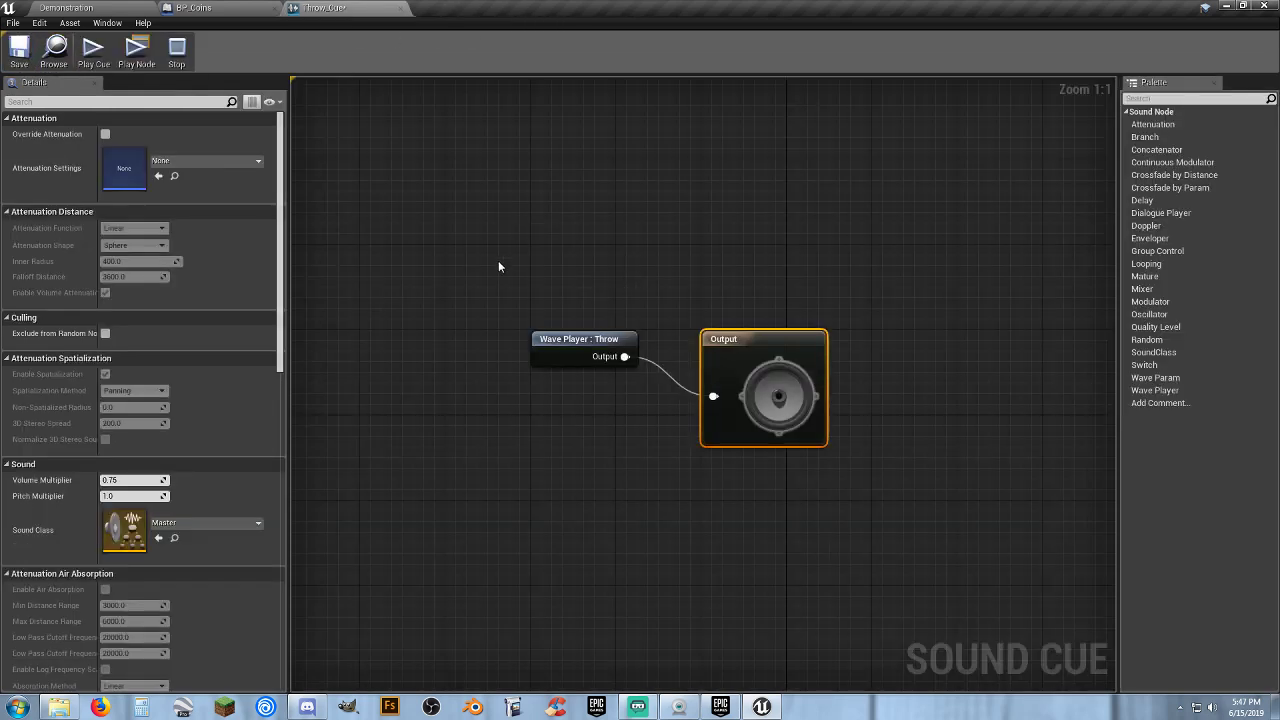
{"action": "left_click", "coordinate": [205, 160]}
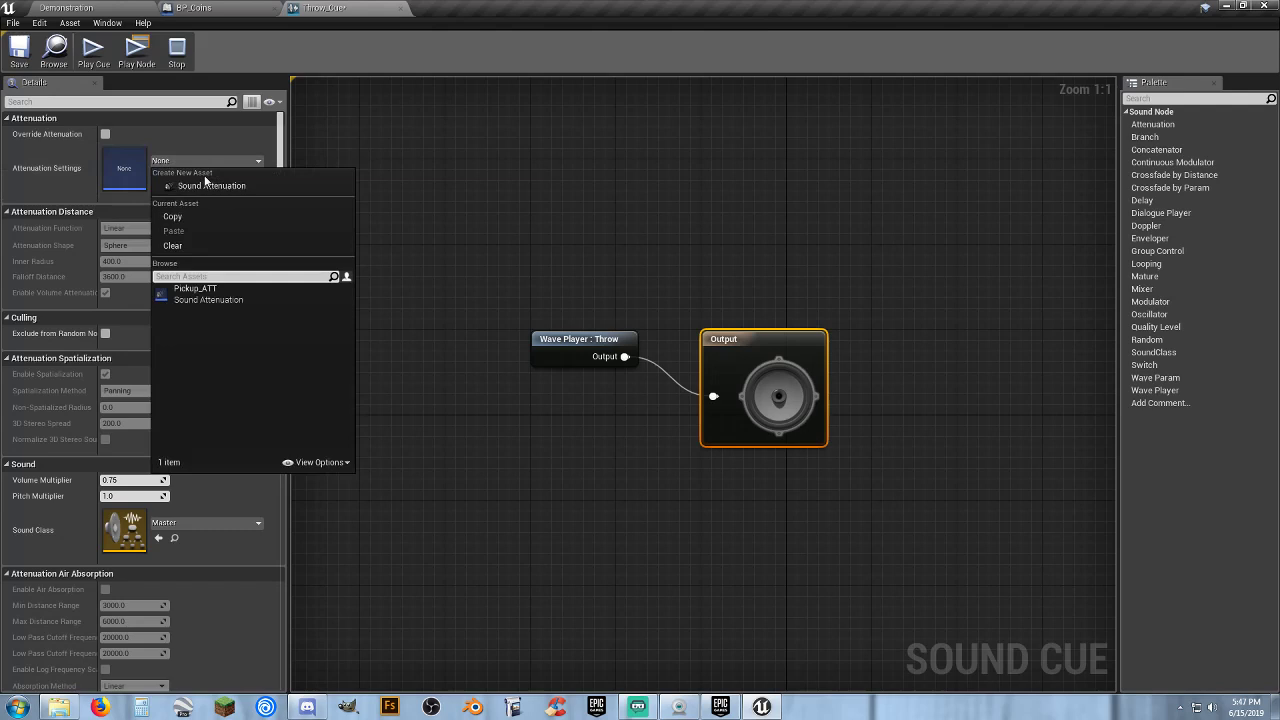
{"action": "left_click", "coordinate": [200, 291]}
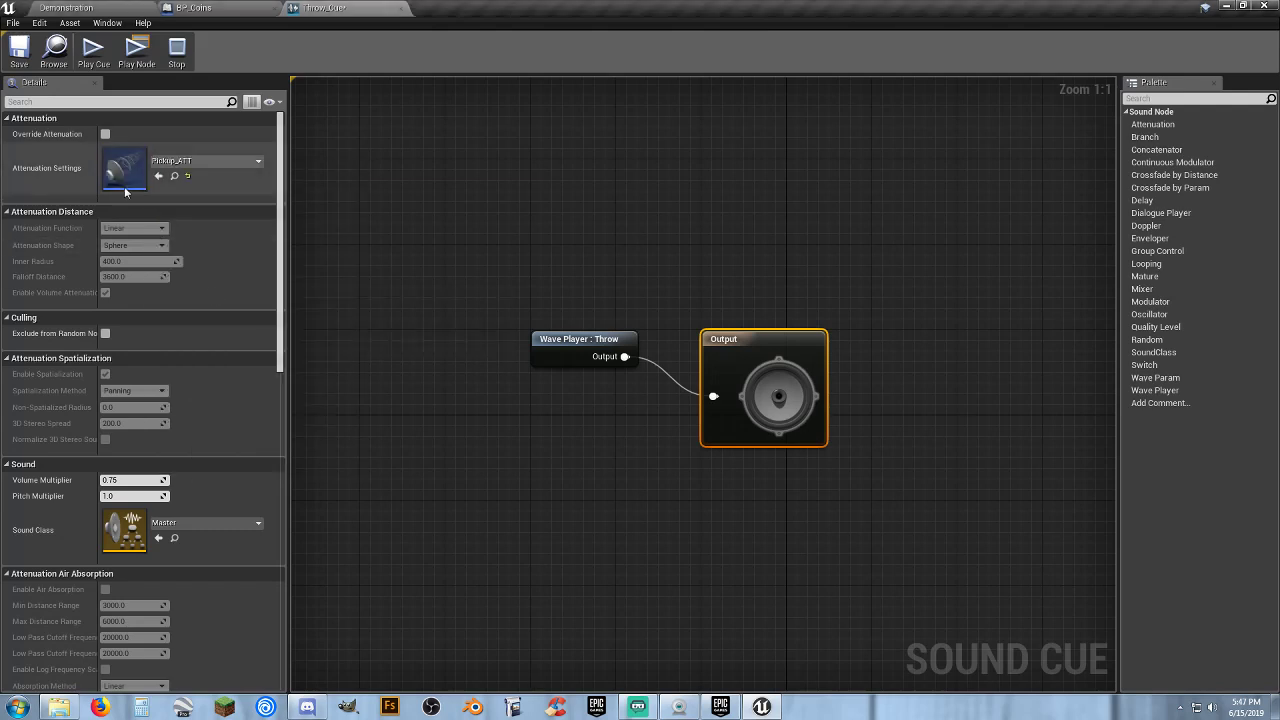
Close the Throw_Cue editor and save all unsaved content, including the Throw sound wave
{"action": "left_click", "coordinate": [403, 9]}
{"action": "left_click", "coordinate": [110, 8]}
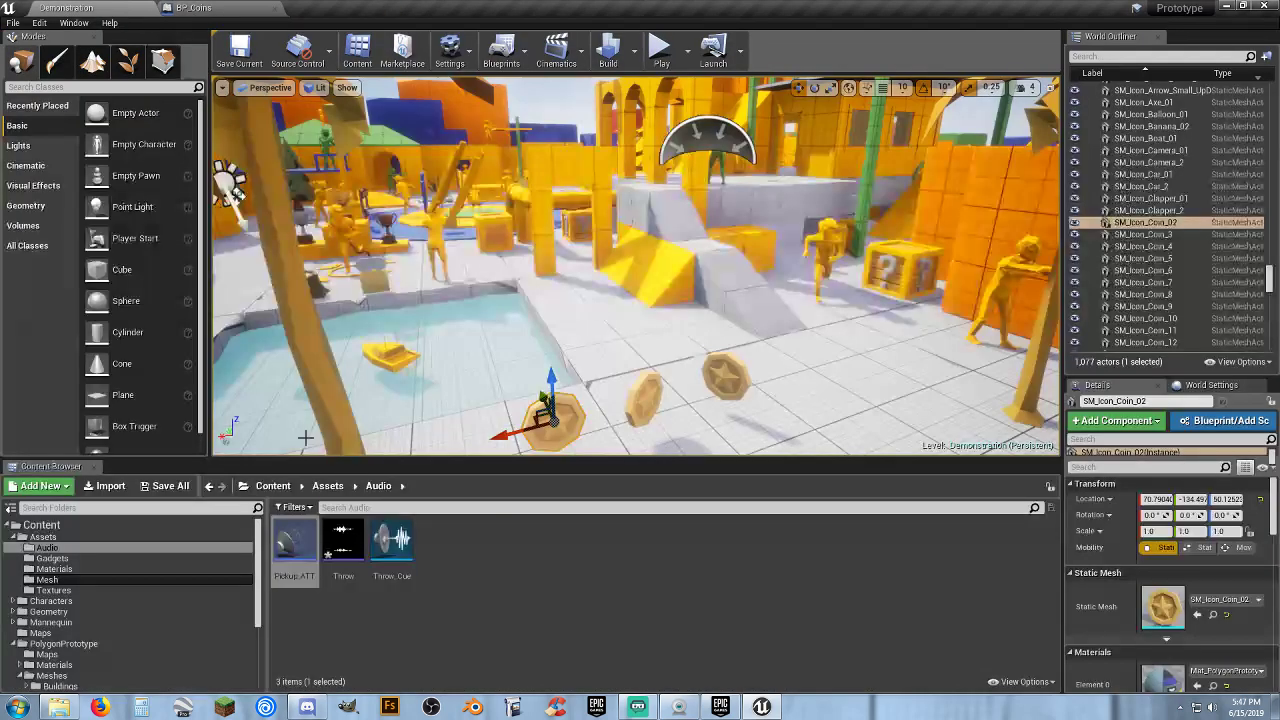
{"action": "left_click", "coordinate": [165, 485]}
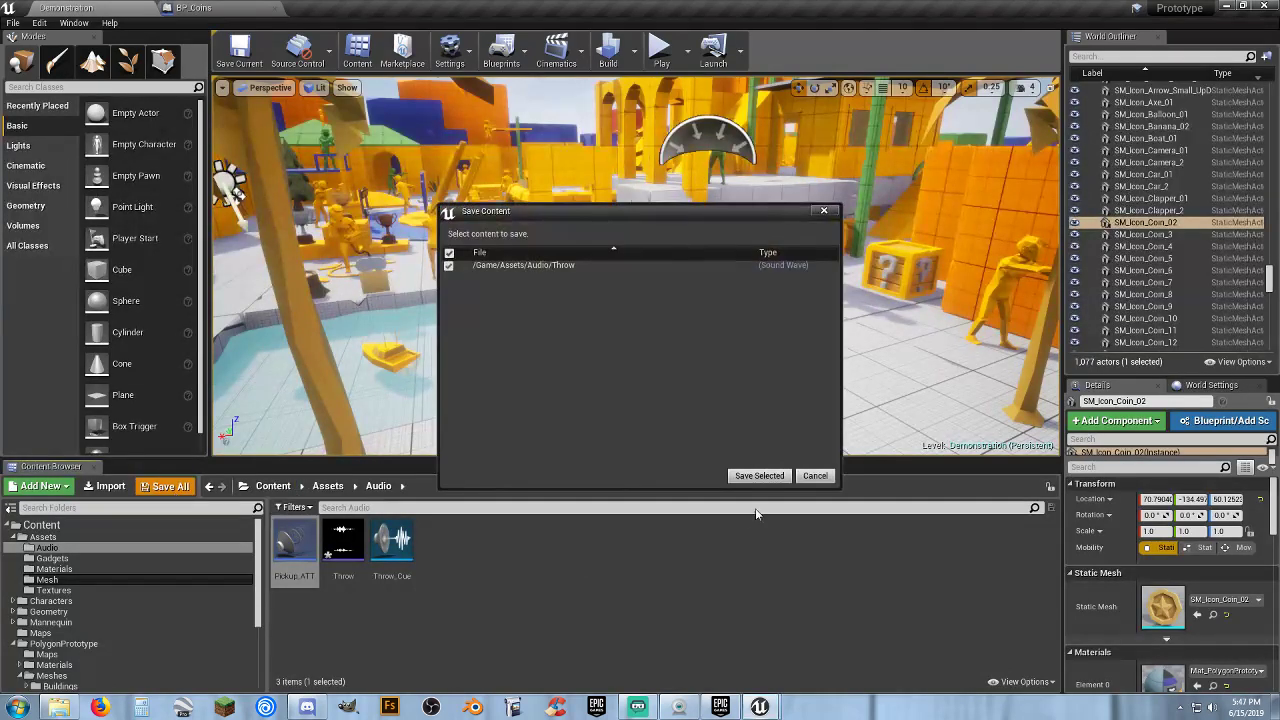
{"action": "left_click", "coordinate": [759, 475]}
In BP_Coins' Event Graph, add a Coin reference connected to a GetWorldLocation node below the Player_Base cast
{"action": "left_click", "coordinate": [196, 10]}
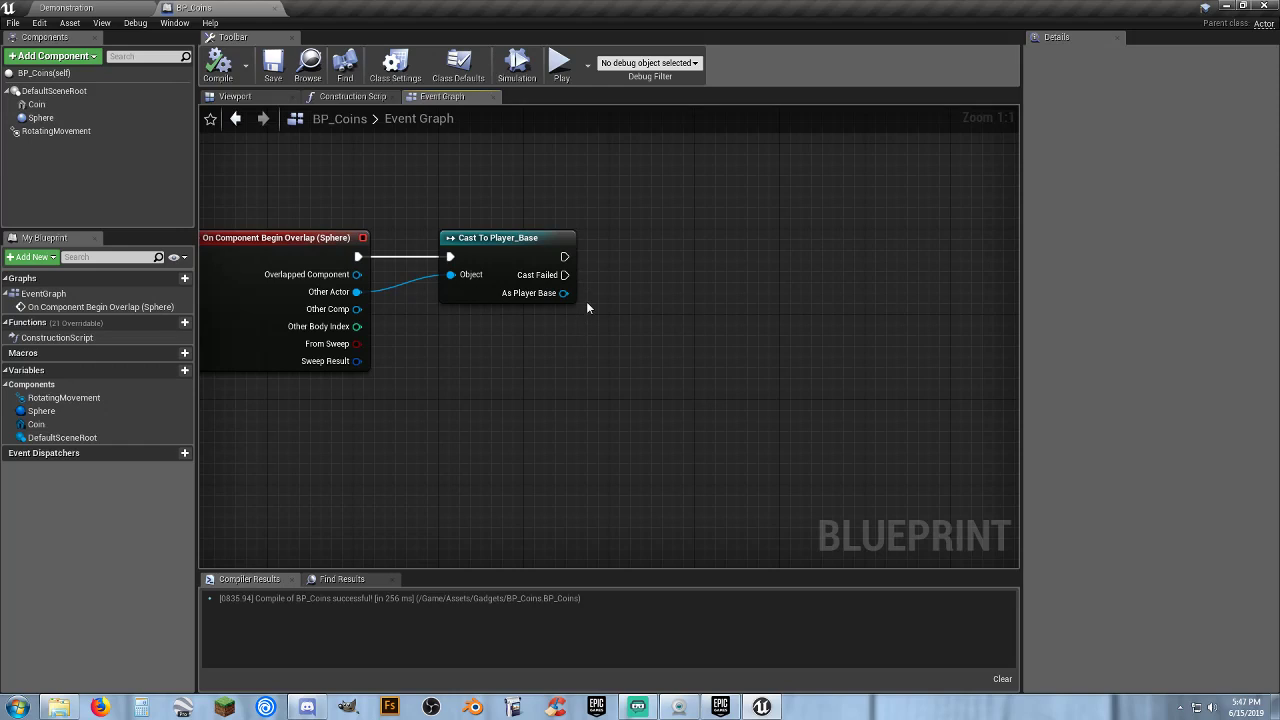
{"action": "left_click_drag", "start_coordinate": [564, 293], "coordinate": [596, 326]}
{"action": "left_click", "coordinate": [548, 366]}
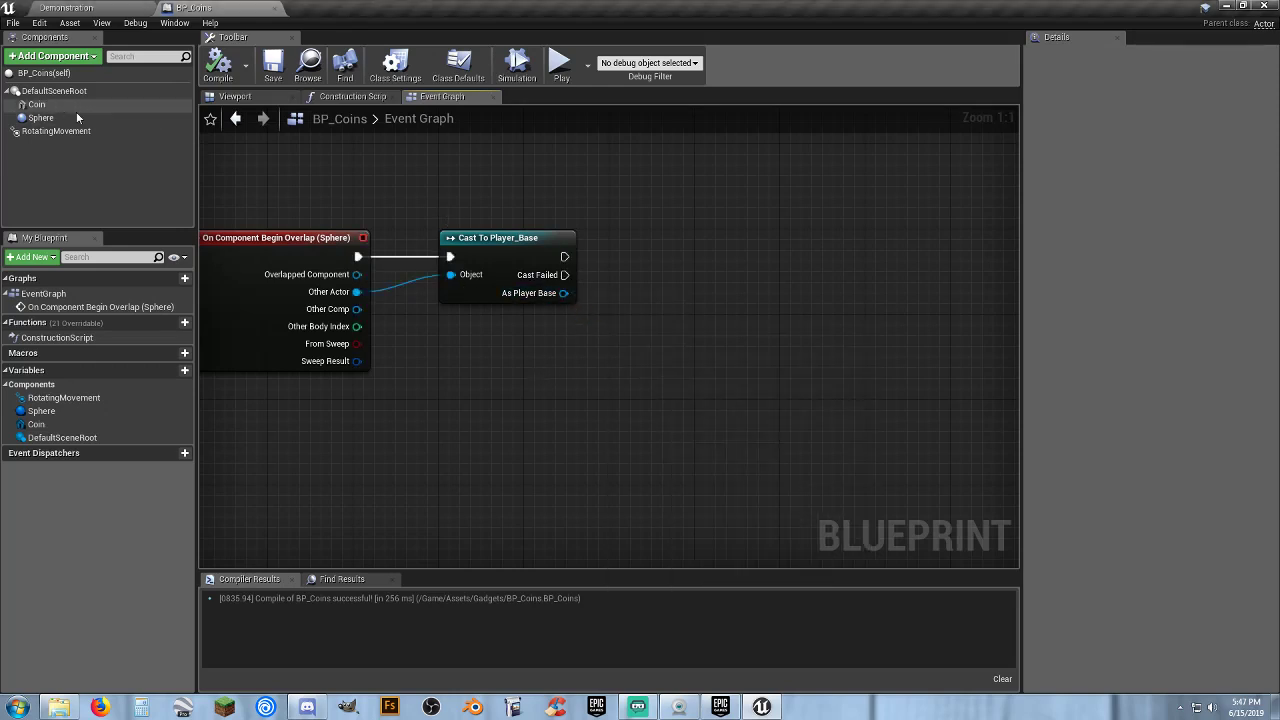
{"action": "left_click_drag", "start_coordinate": [61, 104], "coordinate": [600, 354]}
{"action": "type", "text": "getwor"}
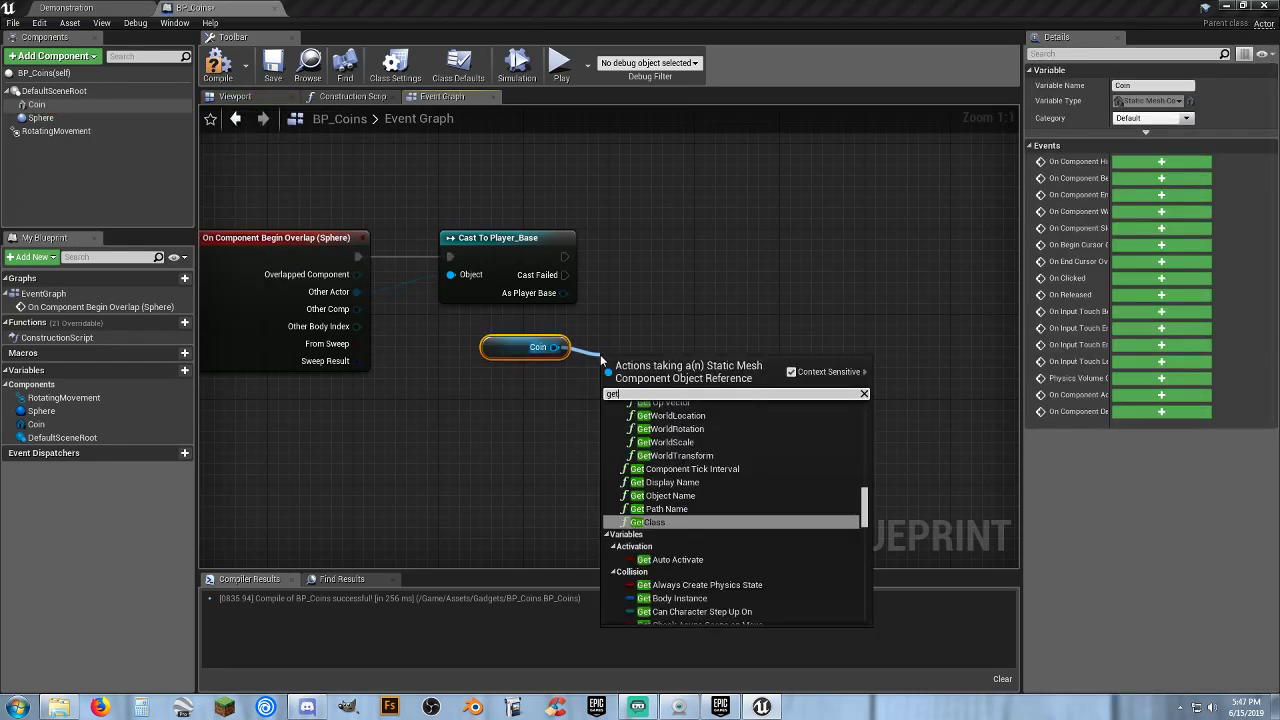
{"action": "key", "text": "Up"}
{"action": "key", "text": "Up"}
{"action": "key", "text": "Up"}
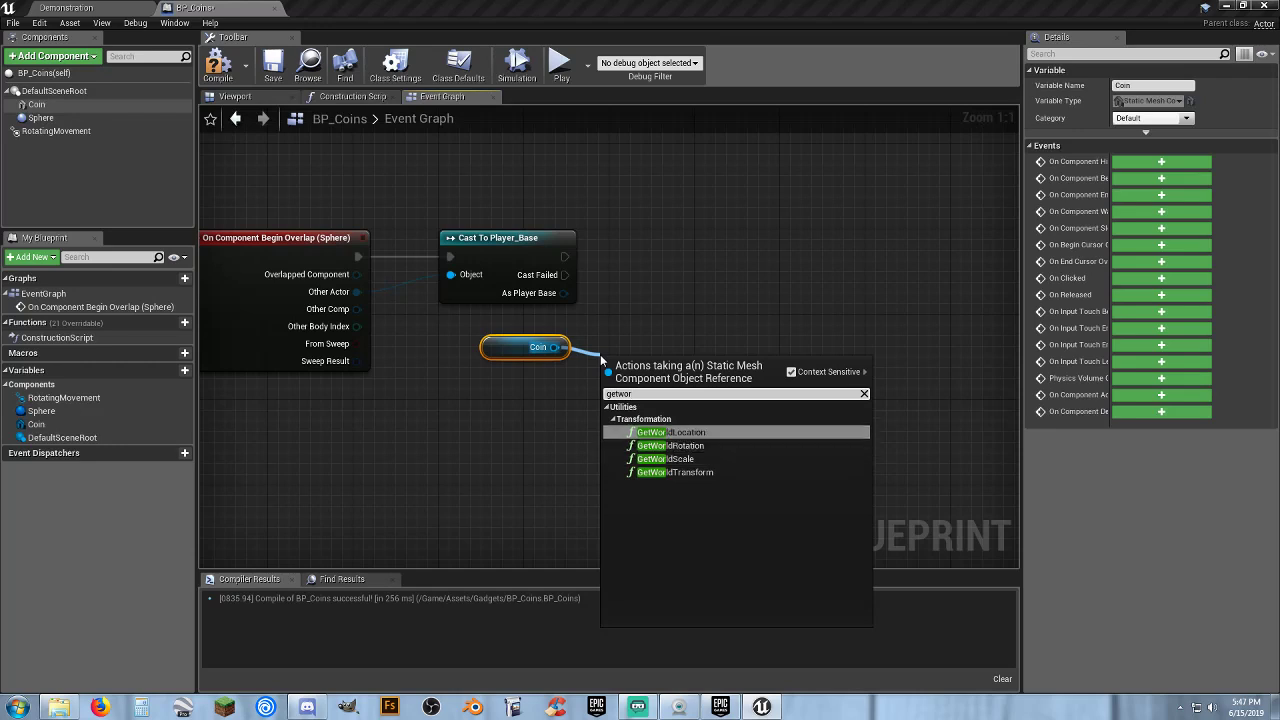
{"action": "key", "text": "Return"}
Arrange the Coin reference and GetWorldLocation nodes compactly just beneath the Cast To Player_Base node
{"action": "left_click", "coordinate": [483, 338]}
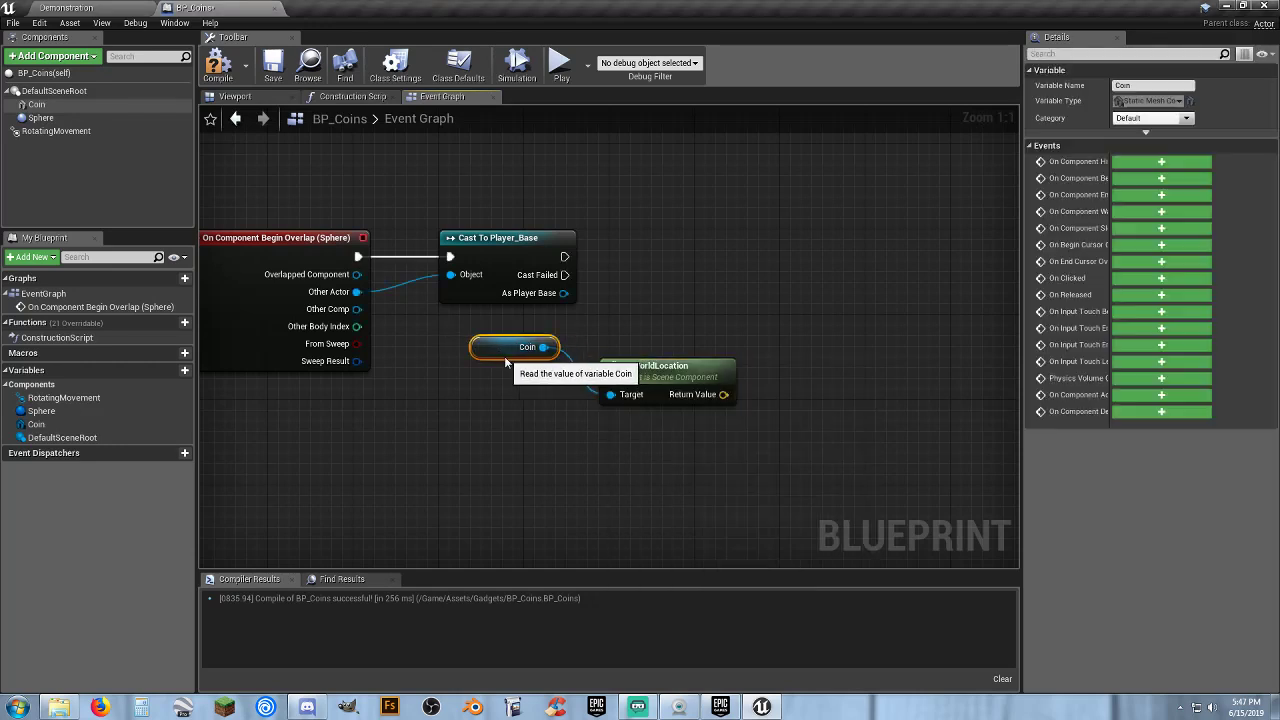
{"action": "left_click_drag", "start_coordinate": [483, 338], "coordinate": [463, 334]}
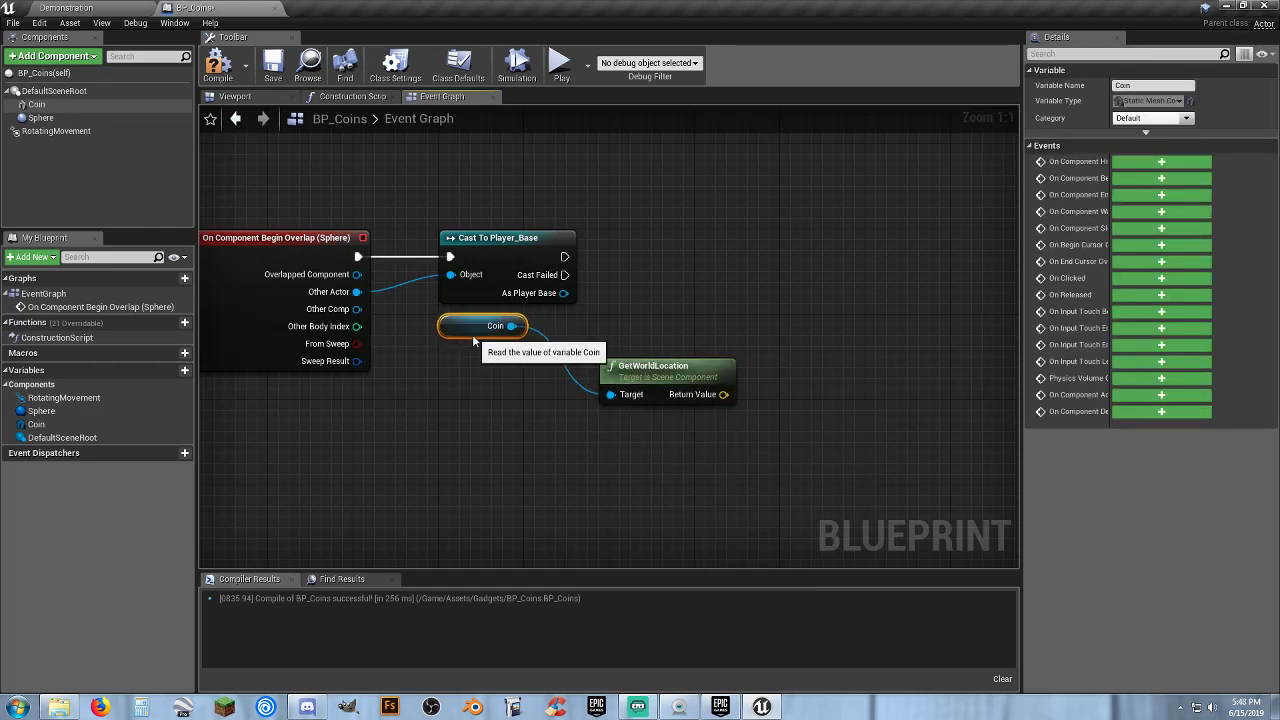
{"action": "left_click_drag", "start_coordinate": [652, 389], "coordinate": [619, 367]}
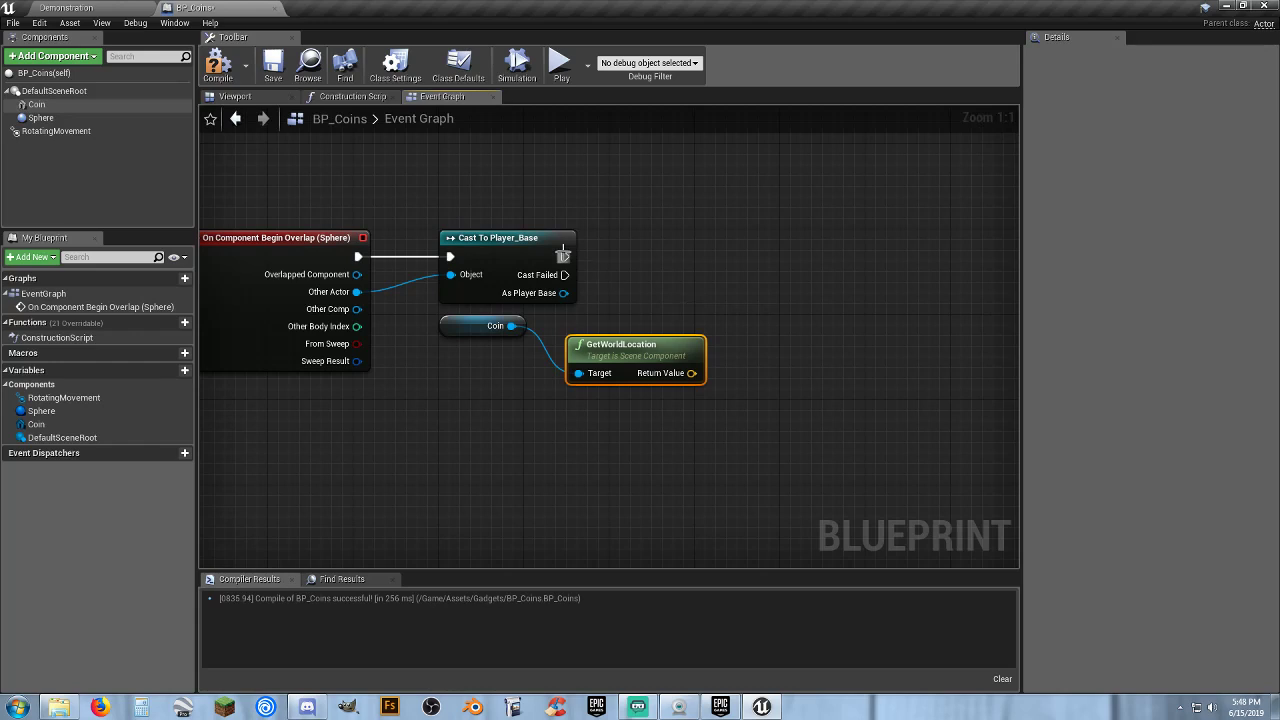
Add a Play Sound at Location node after a successful Player_Base cast and feed its Location from GetWorldLocation
{"action": "left_click_drag", "start_coordinate": [565, 256], "coordinate": [797, 251]}
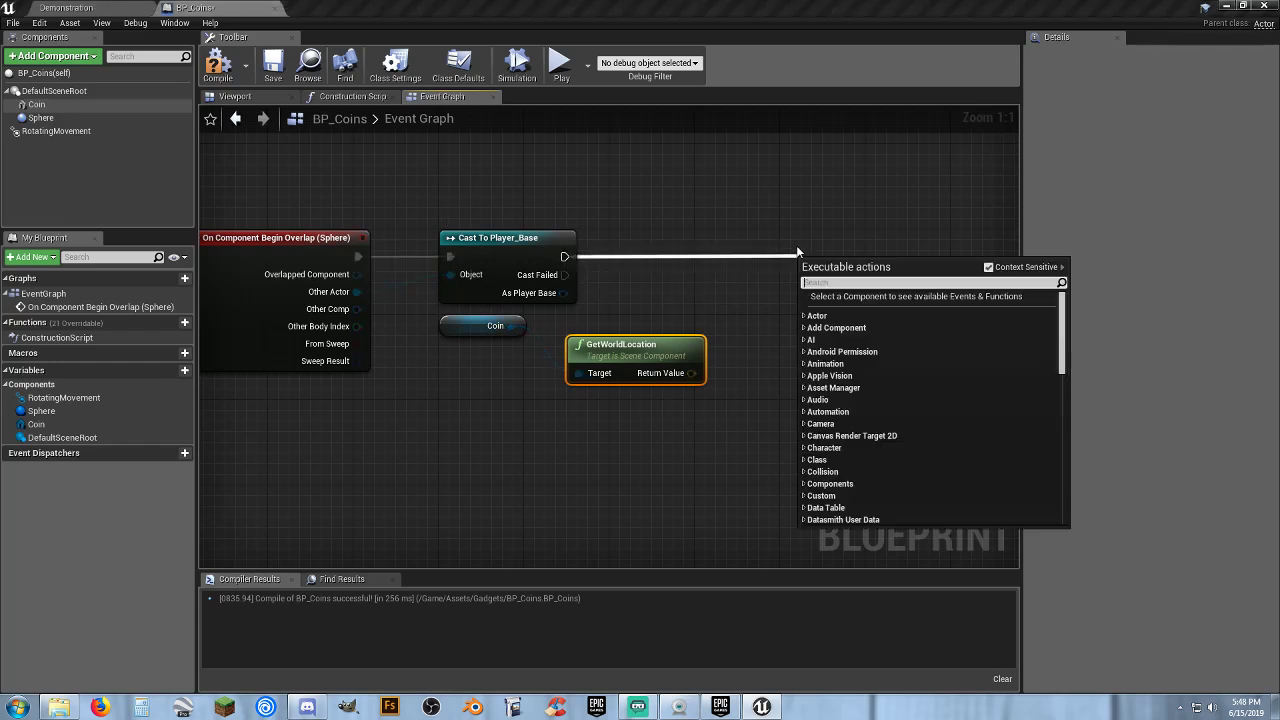
{"action": "type", "text": "plays"}
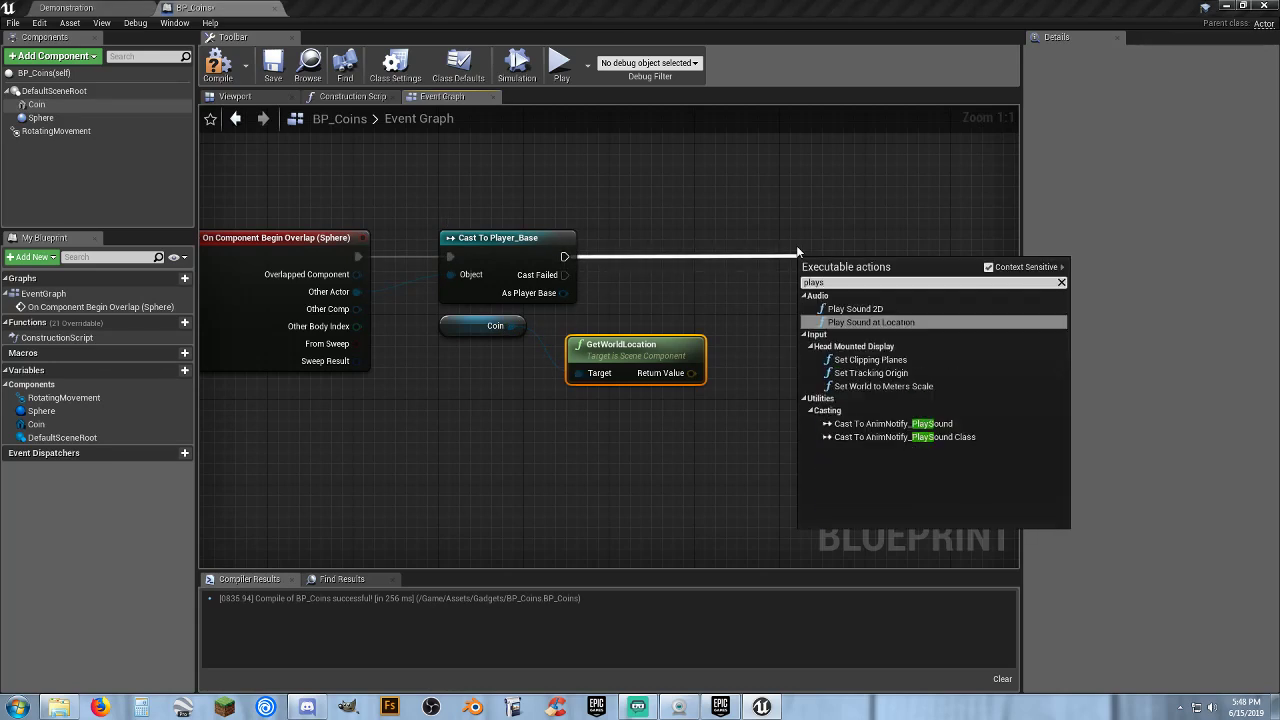
{"action": "key", "text": "Return"}
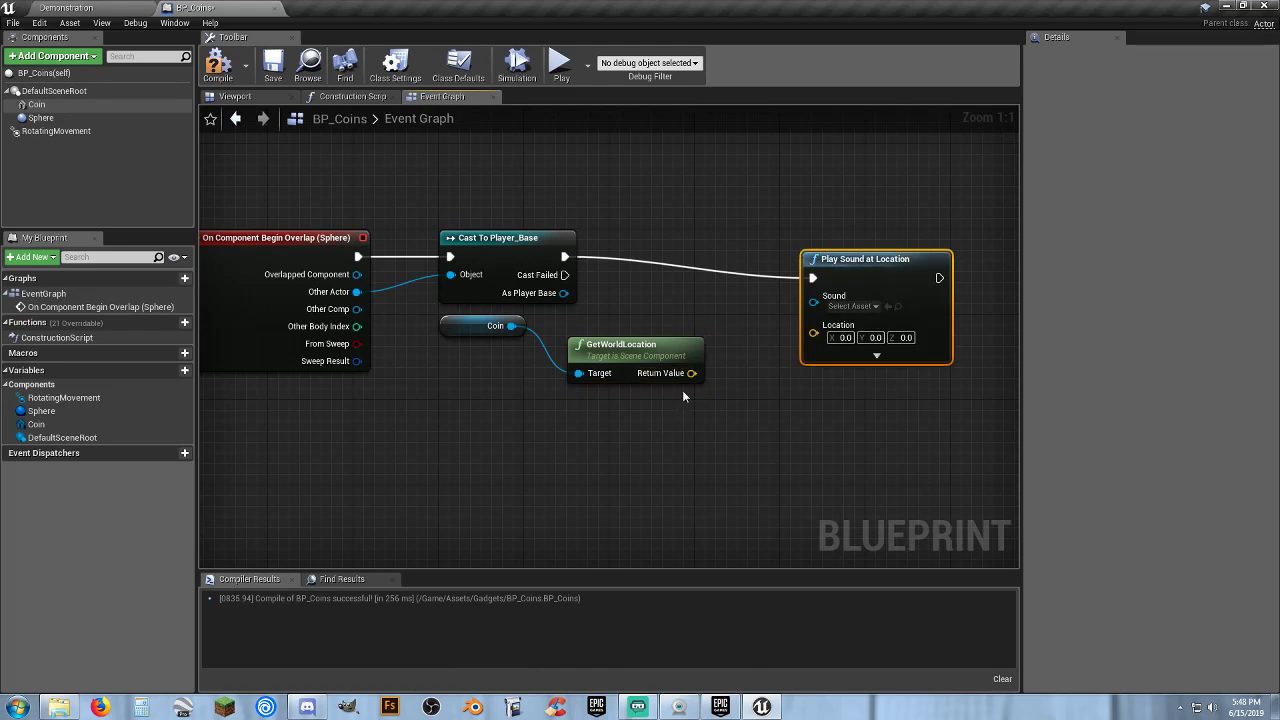
{"action": "left_click_drag", "start_coordinate": [691, 373], "coordinate": [815, 328]}
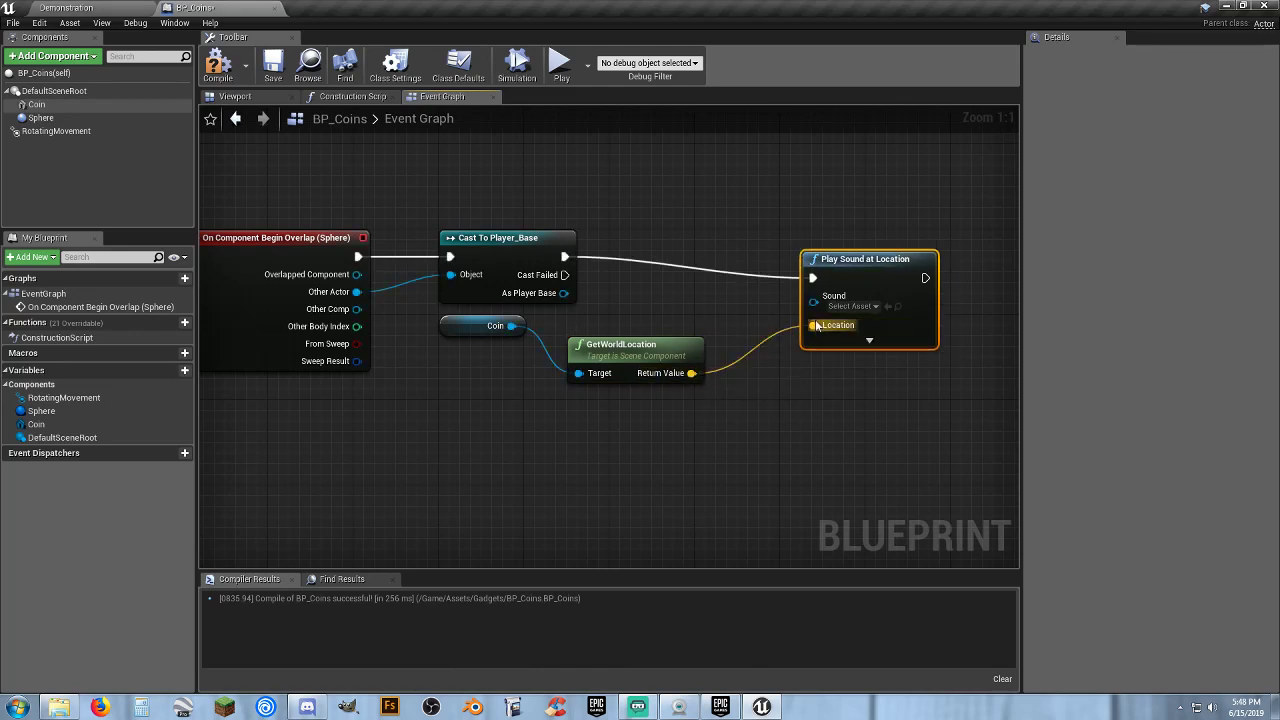
Set the Play Sound at Location node's Sound to Throw_Cue and align the node with the Player_Base cast
{"action": "left_click", "coordinate": [850, 306]}
{"action": "left_click", "coordinate": [852, 400]}
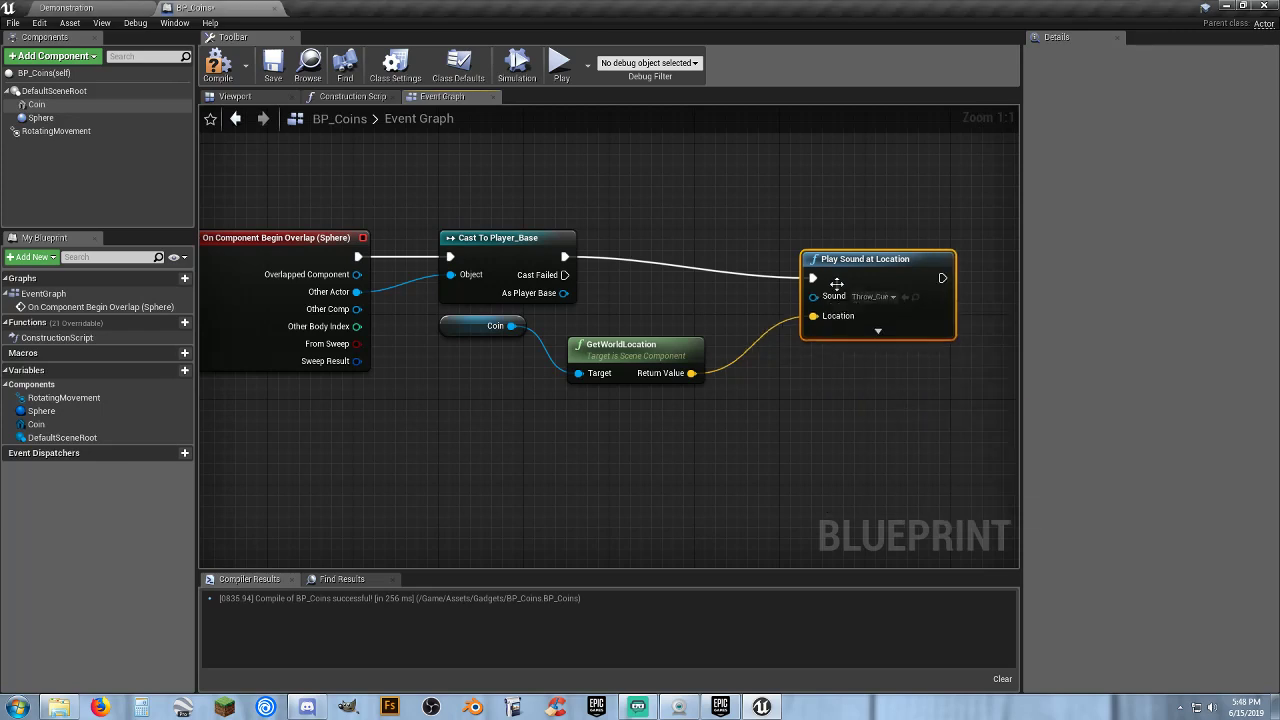
{"action": "left_click_drag", "start_coordinate": [836, 284], "coordinate": [784, 263]}
{"action": "left_click", "coordinate": [724, 410]}
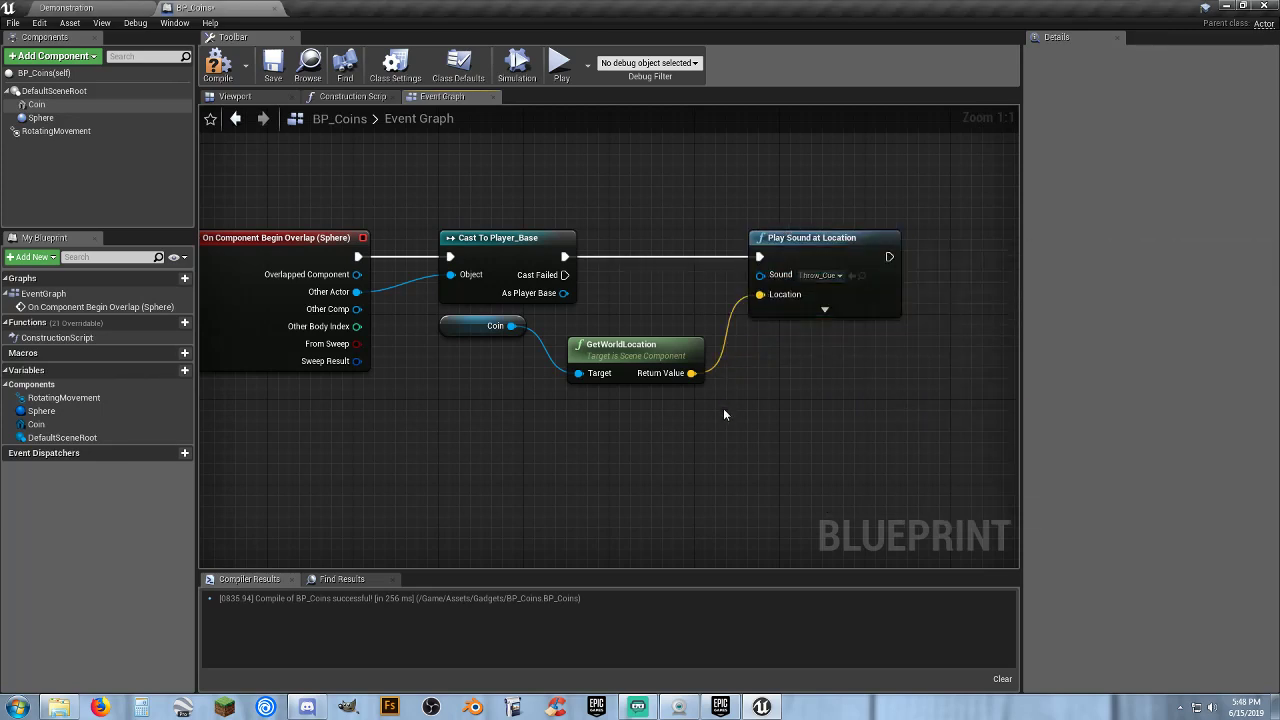
Add a DestroyActor node targeting self after Play Sound at Location and align it with the execution line
{"action": "right_click_drag", "start_coordinate": [724, 414], "coordinate": [545, 427]}
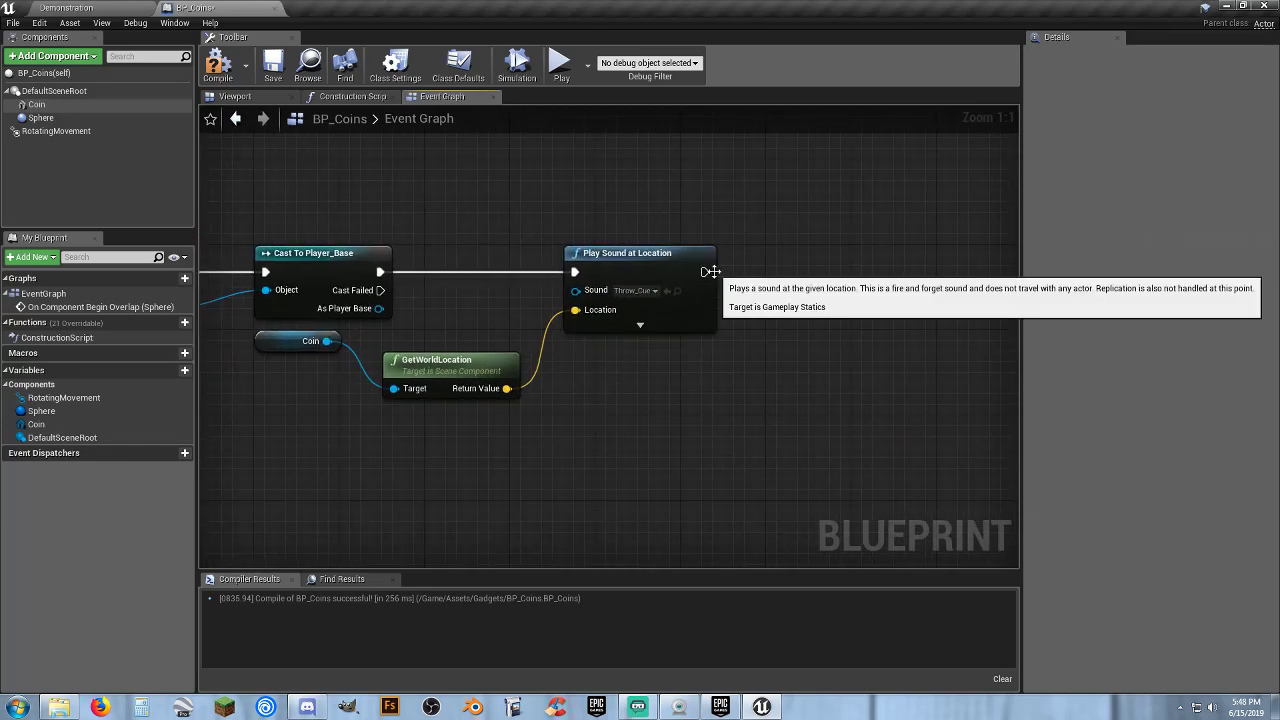
{"action": "left_click_drag", "start_coordinate": [705, 272], "coordinate": [797, 269]}
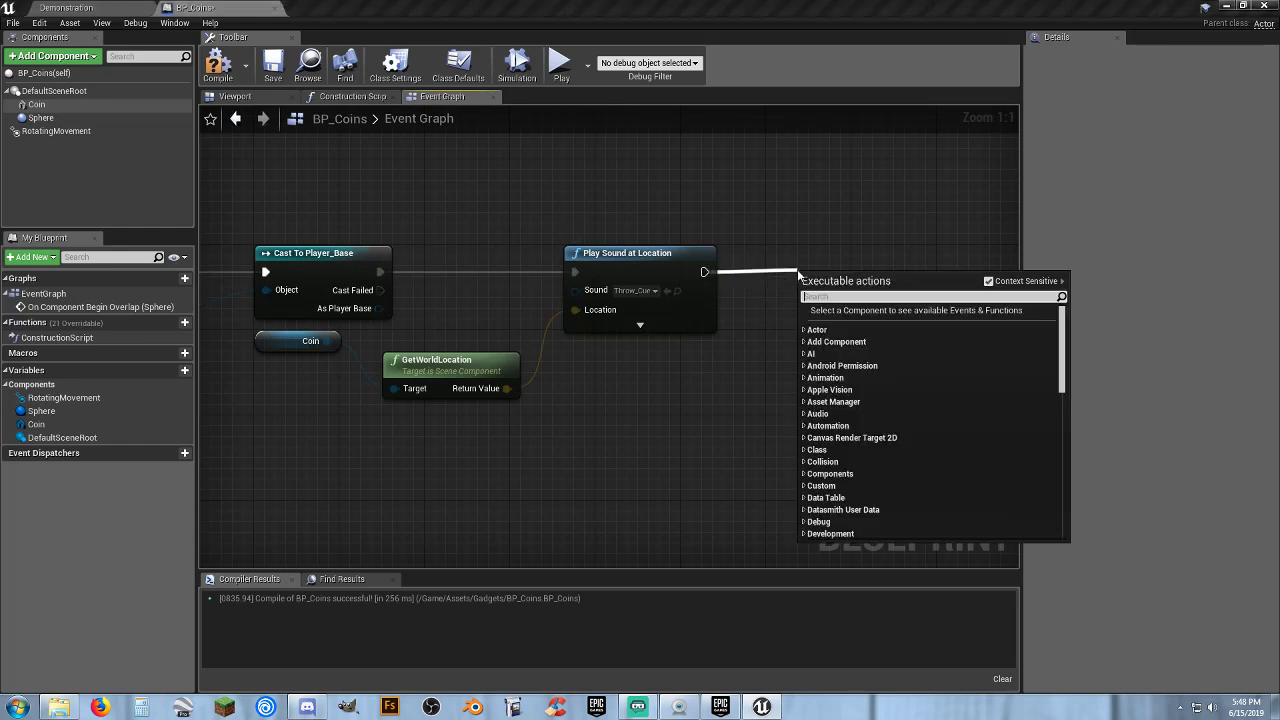
{"action": "type", "text": "destroy"}
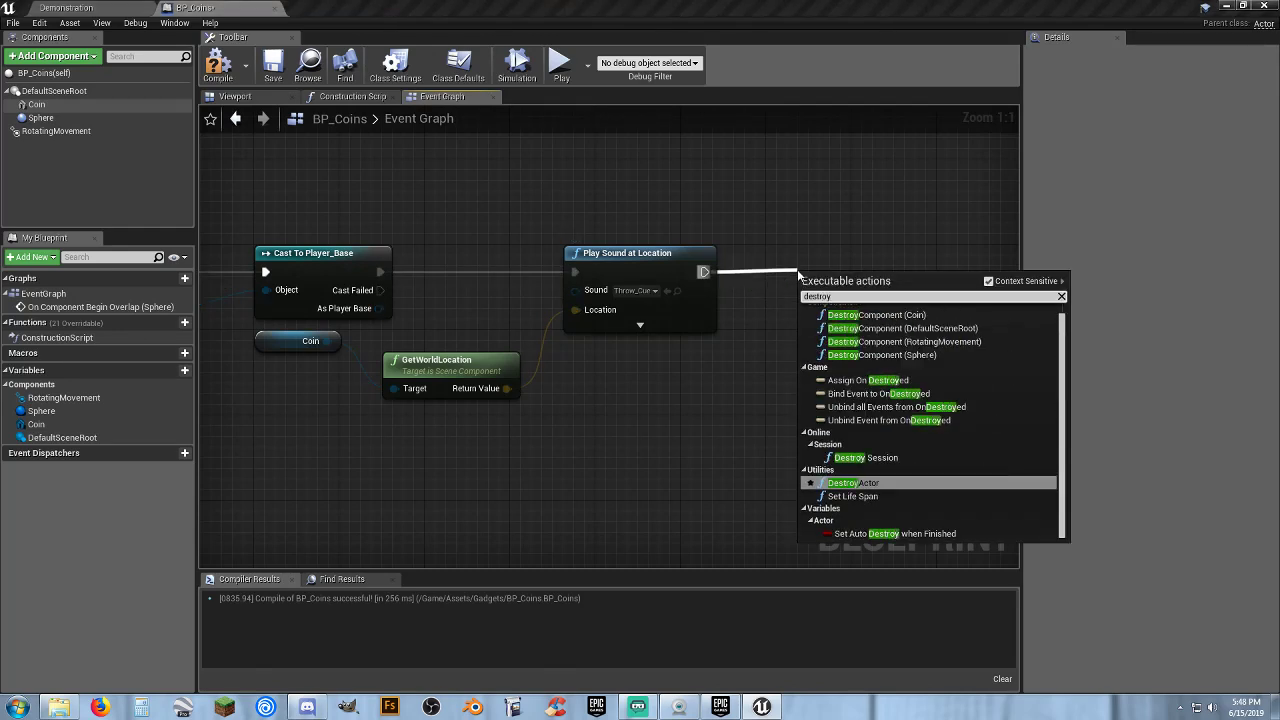
{"action": "key", "text": "Return"}
{"action": "left_click_drag", "start_coordinate": [839, 279], "coordinate": [806, 246]}
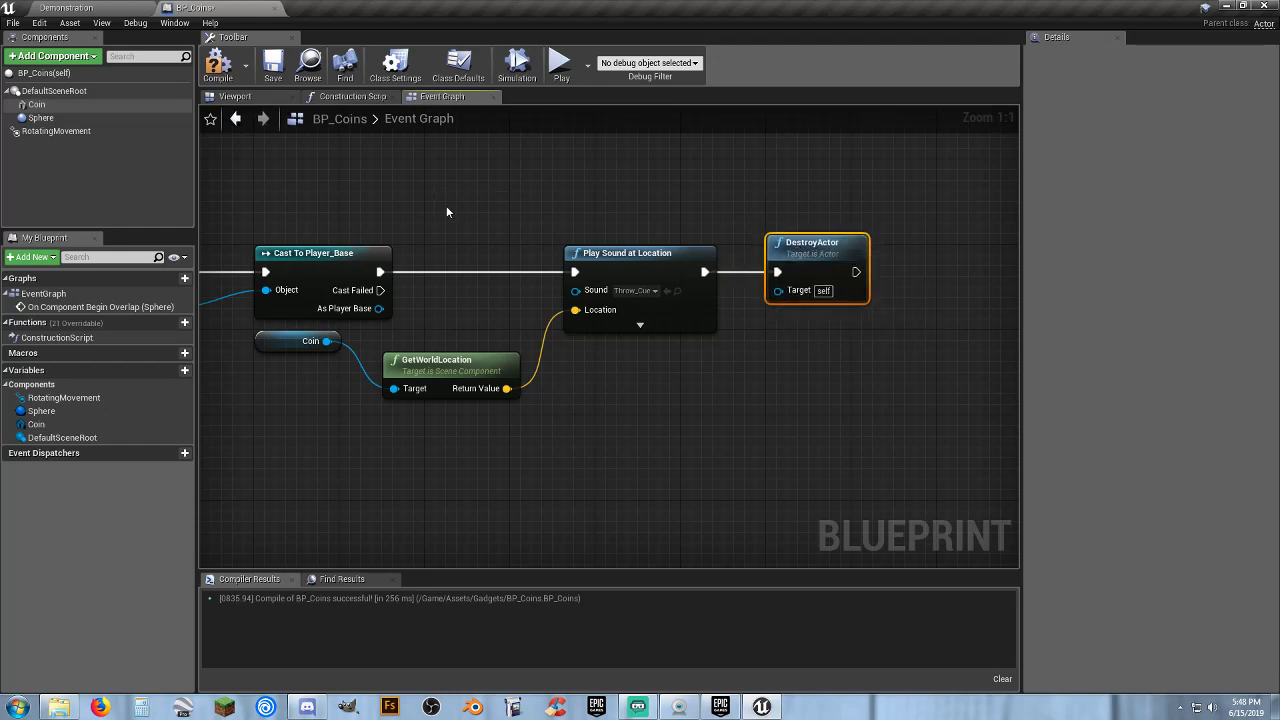
Compile and save the BP_Coins blueprint
{"action": "left_click", "coordinate": [446, 205]}
{"action": "left_click", "coordinate": [218, 64]}
{"action": "left_click", "coordinate": [272, 62]}
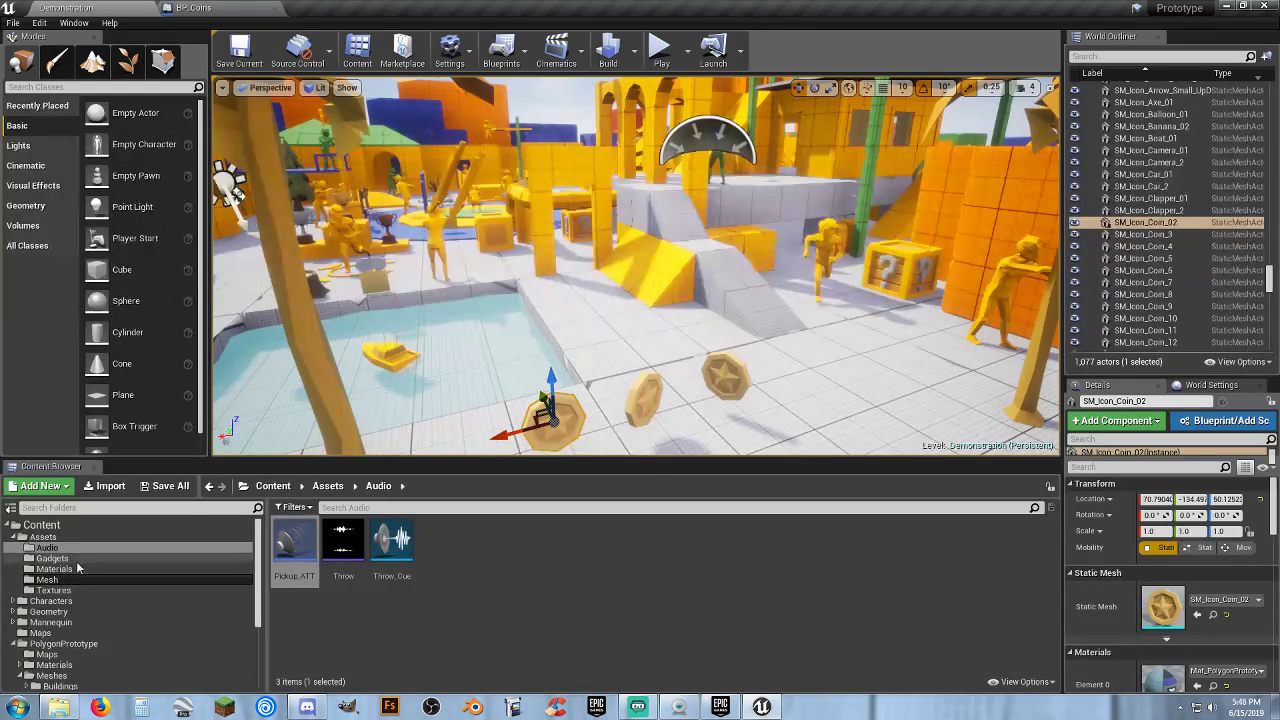
In the Demonstration level, replace the three static coin meshes beside the pool with one BP_Coins from the Gadgets folder
{"action": "left_click", "coordinate": [76, 560]}
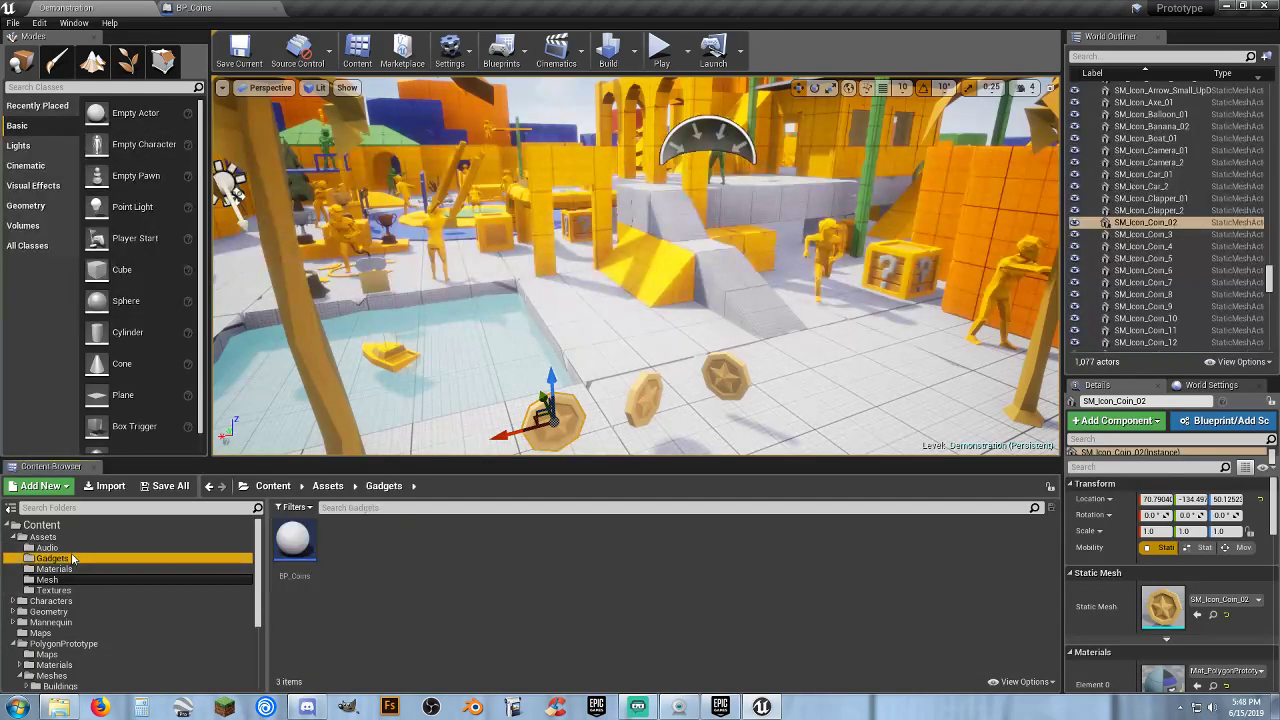
{"action": "right_click_drag", "start_coordinate": [775, 340], "coordinate": [770, 418]}
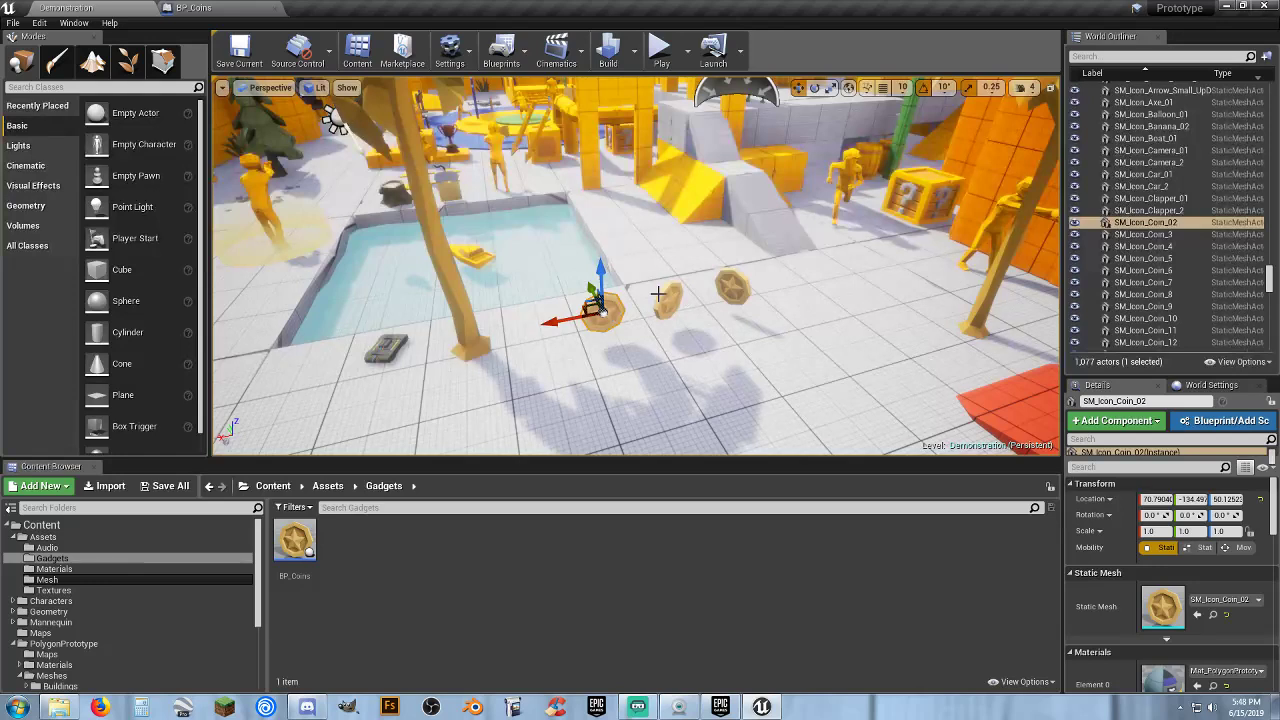
{"action": "left_click", "coordinate": [665, 298], "text": "ctrl"}
{"action": "left_click", "coordinate": [735, 290], "text": "ctrl"}
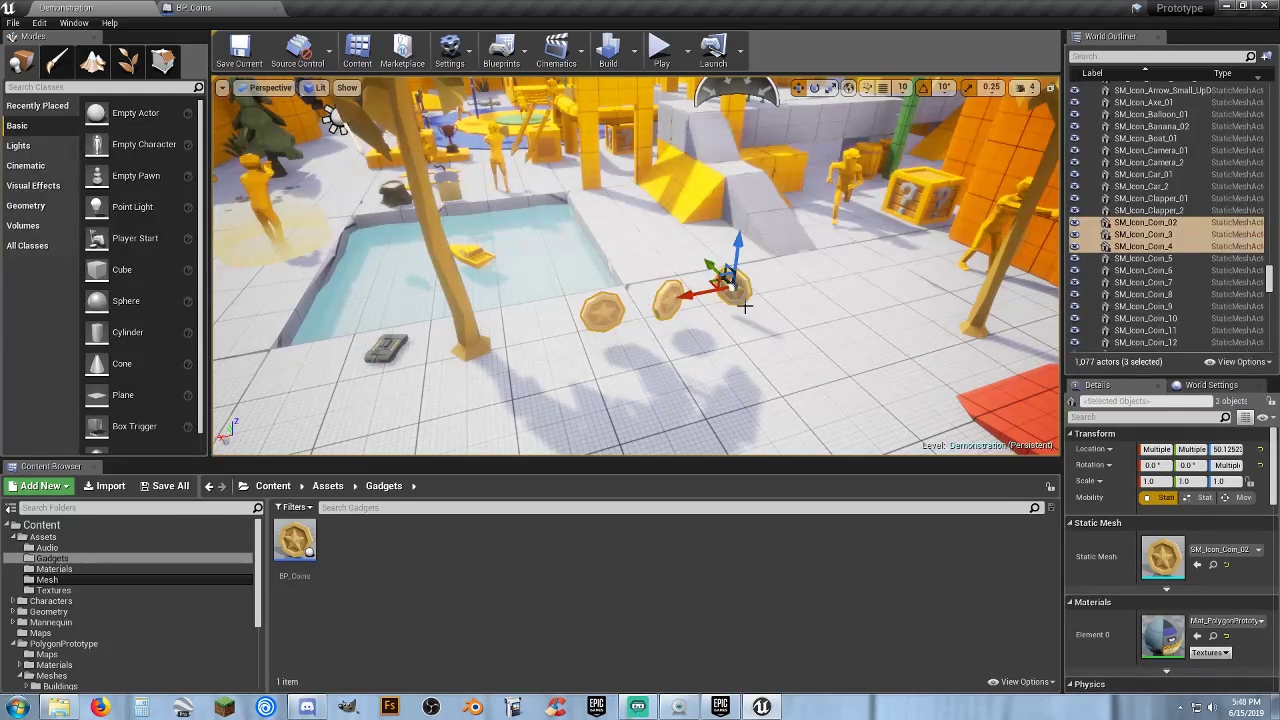
{"action": "key", "text": "Delete"}
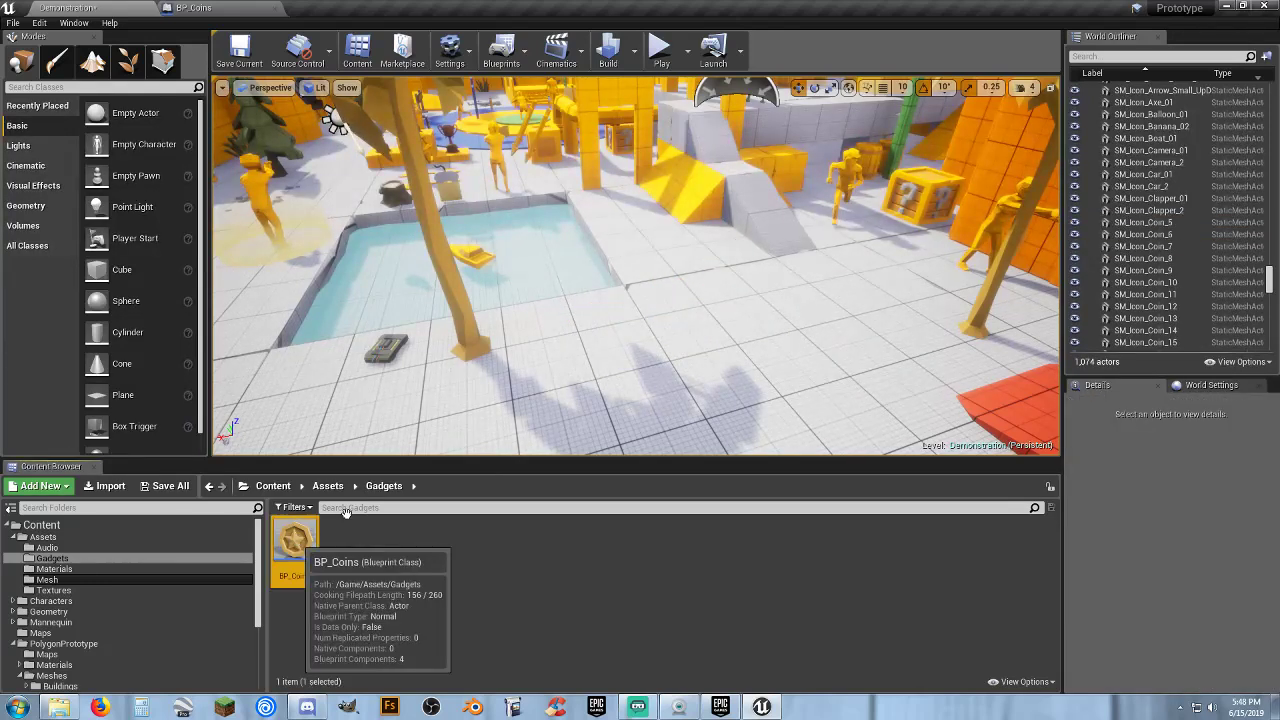
{"action": "left_click_drag", "start_coordinate": [295, 540], "coordinate": [577, 325]}
Open the component viewport of the BP_Coins blueprint
{"action": "left_click", "coordinate": [228, 10]}
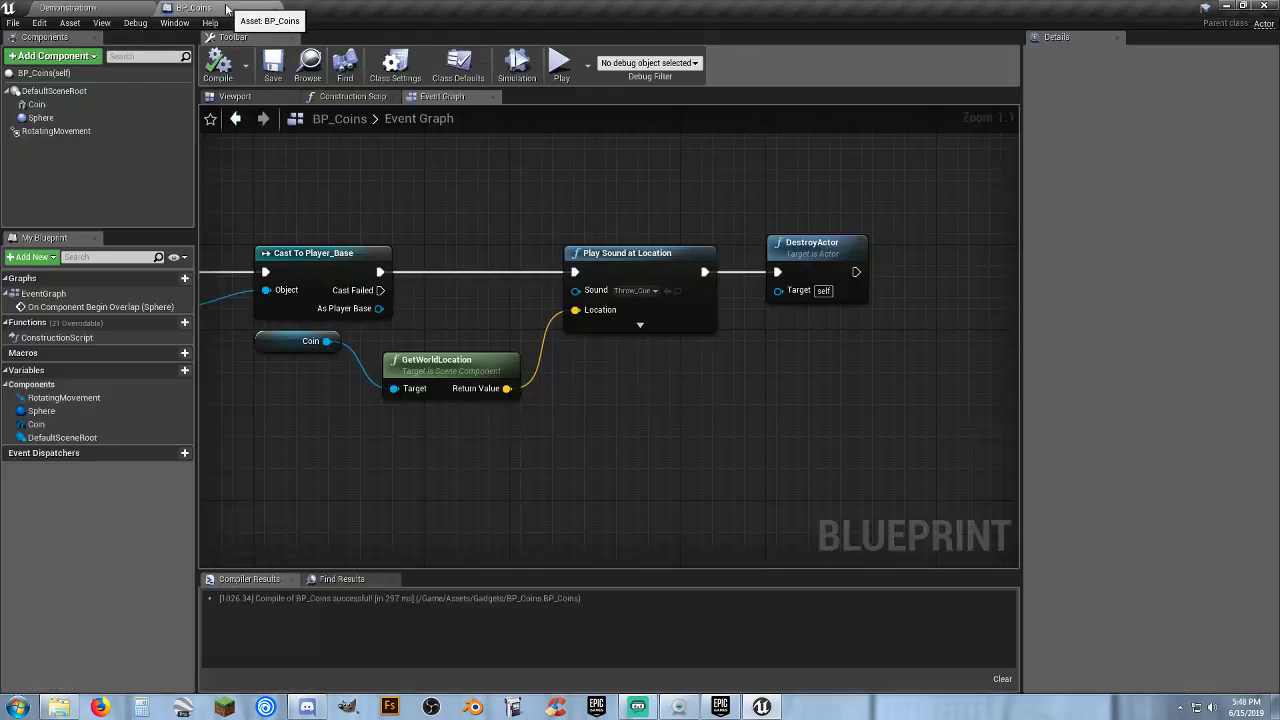
{"action": "left_click", "coordinate": [233, 98]}
{"action": "left_click", "coordinate": [36, 104]}
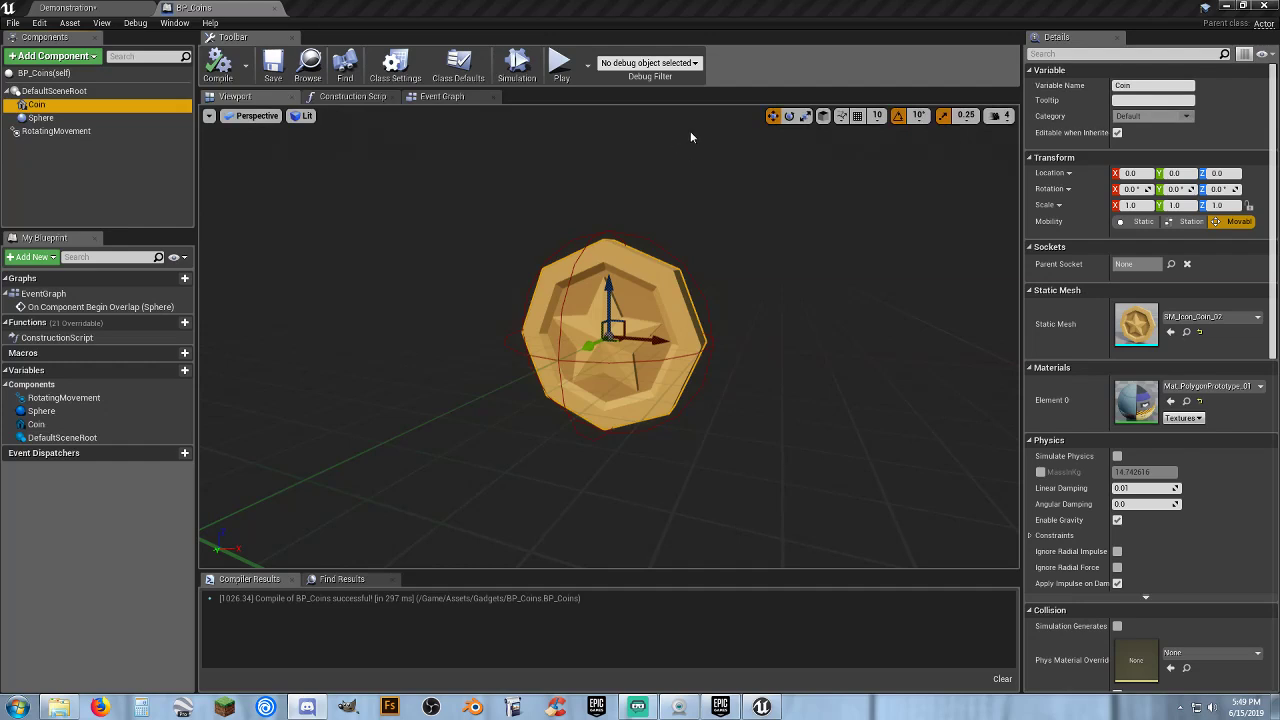
{"action": "left_click_drag", "start_coordinate": [610, 296], "coordinate": [606, 286]}
{"action": "key", "text": "ctrl+z"}
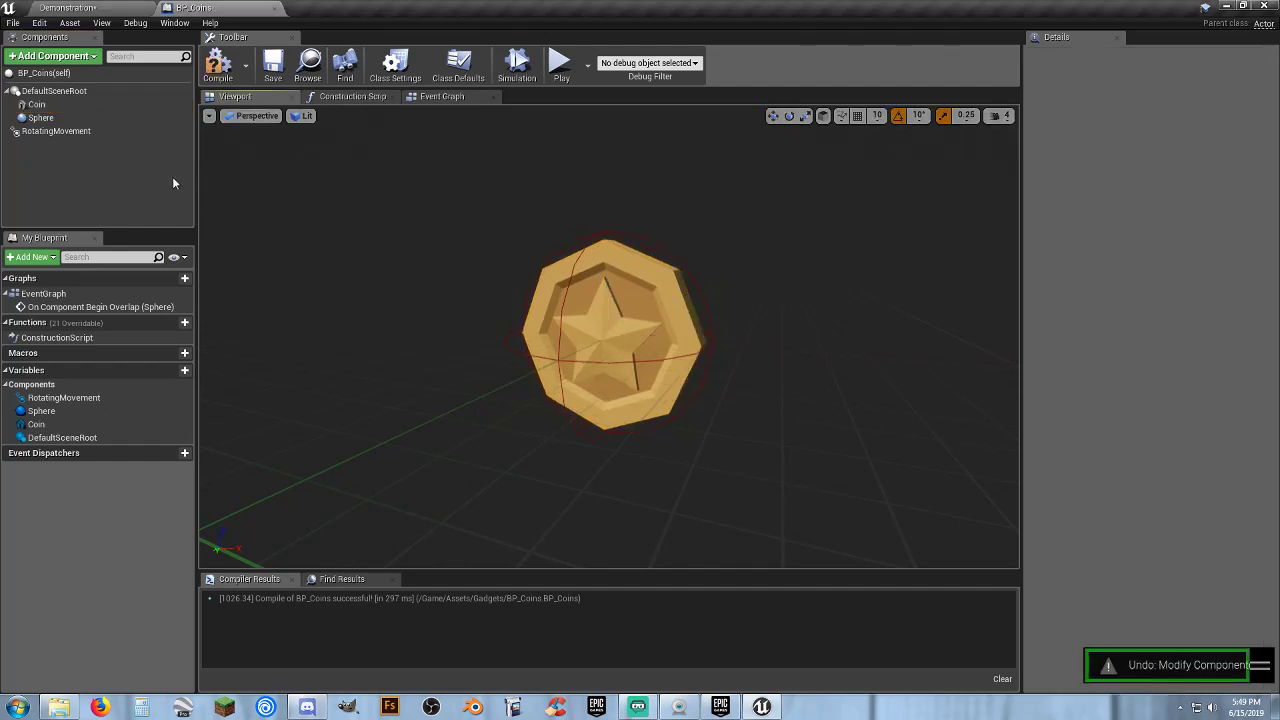
Raise the Coin and Sphere components together to a Z location of 50 and compile BP_Coins
{"action": "left_click", "coordinate": [36, 104]}
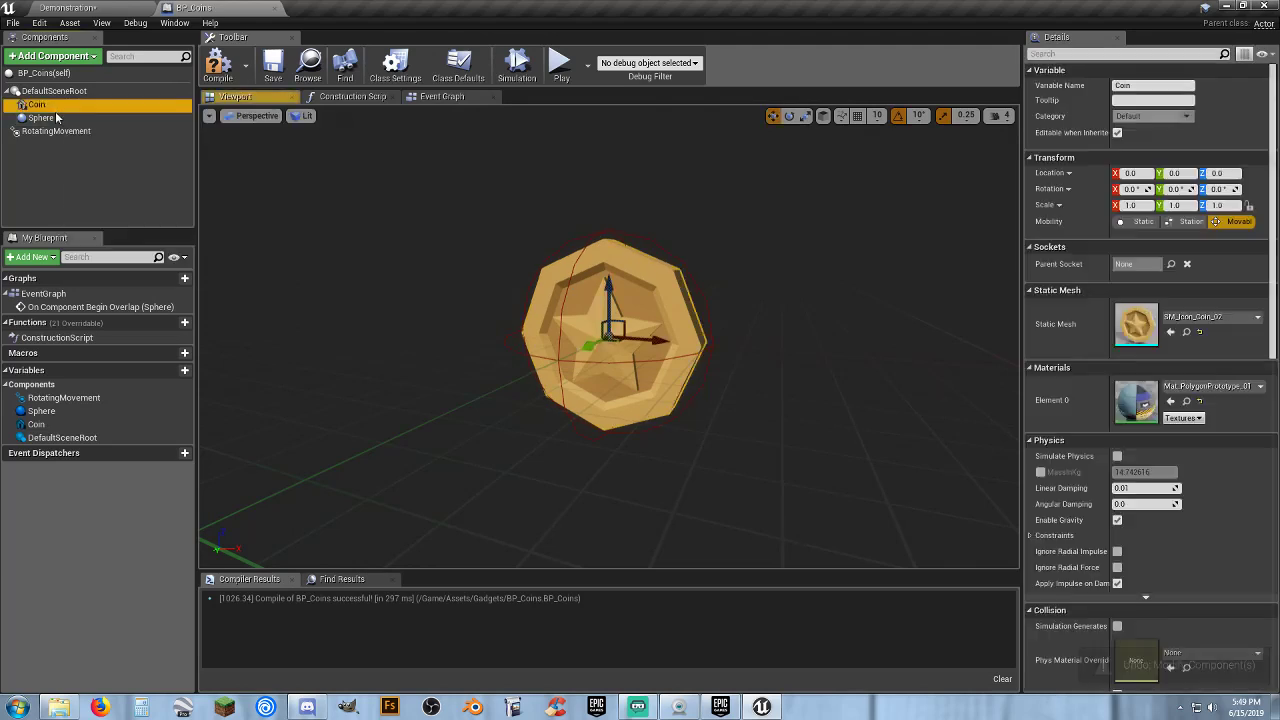
{"action": "left_click", "coordinate": [41, 117], "text": "ctrl"}
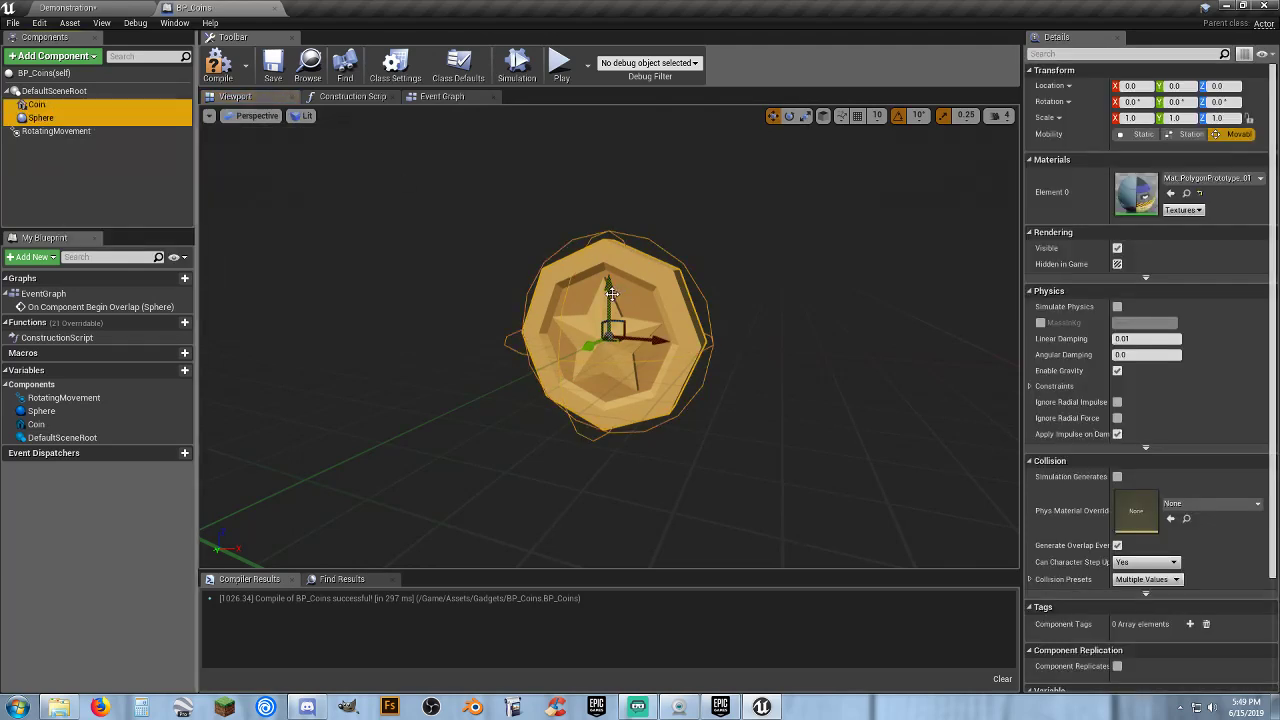
{"action": "left_click_drag", "start_coordinate": [611, 293], "coordinate": [598, 160]}
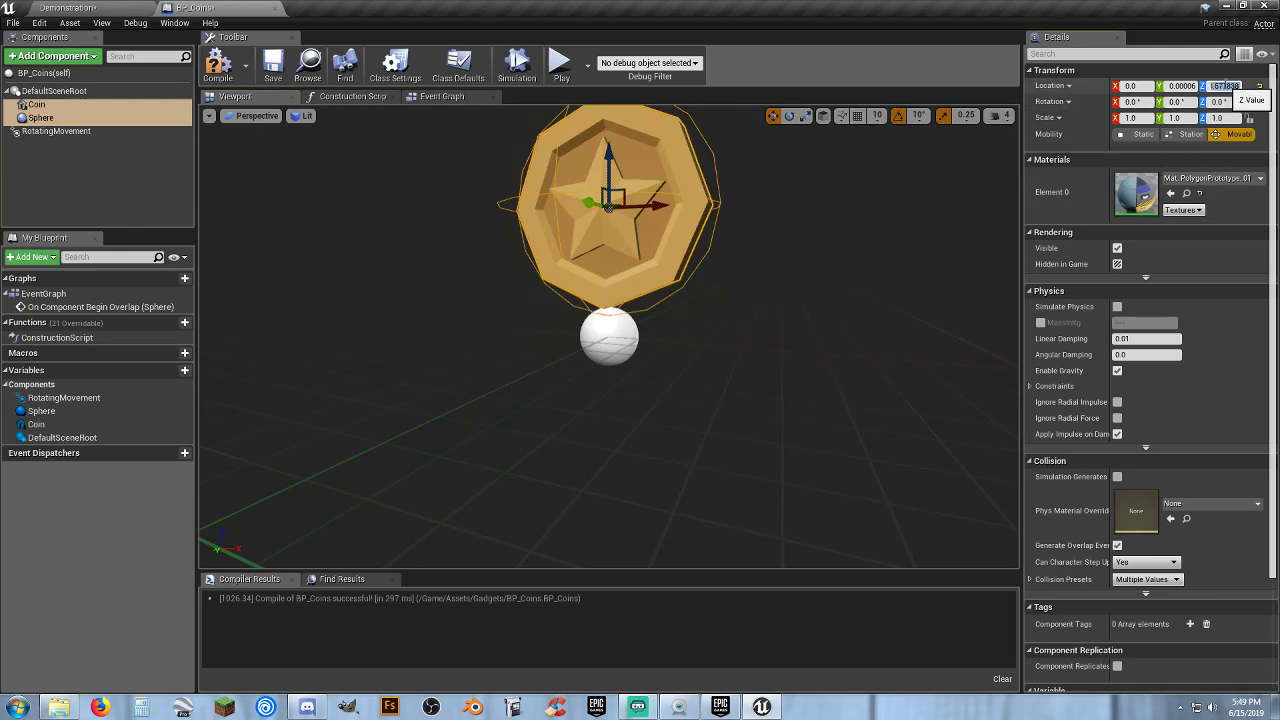
{"action": "key", "text": "Return"}
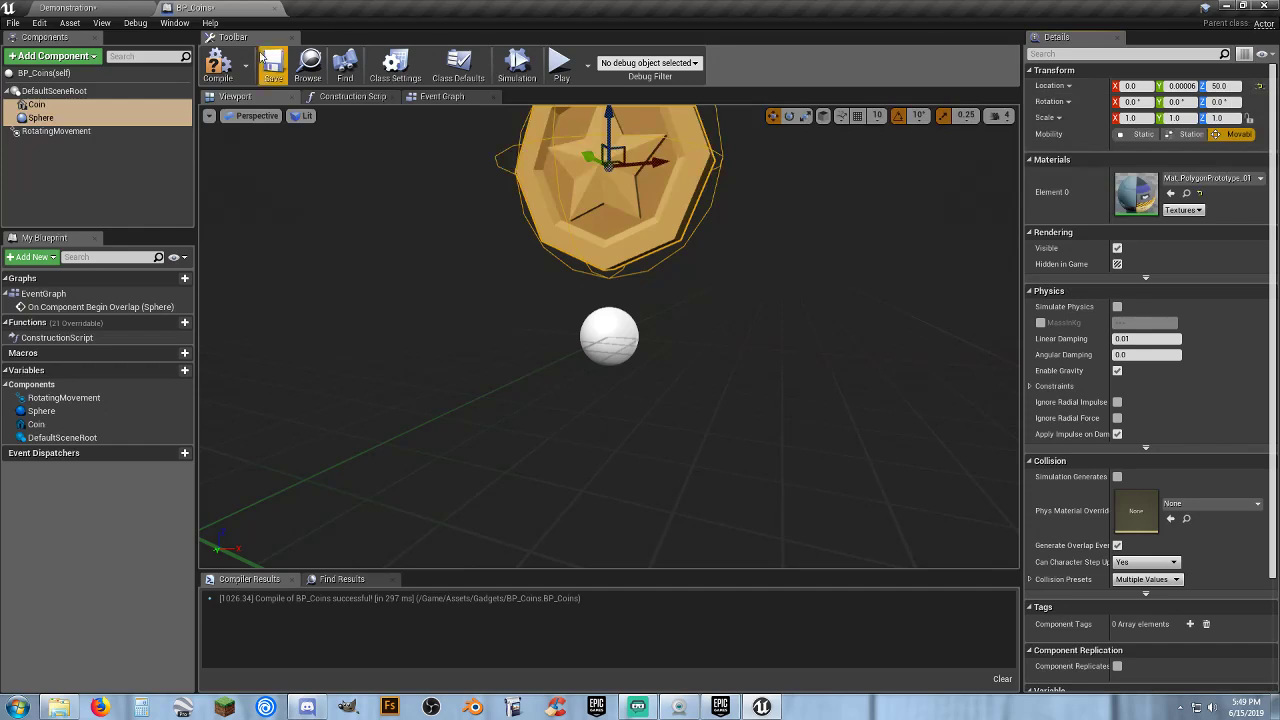
{"action": "left_click", "coordinate": [218, 65]}
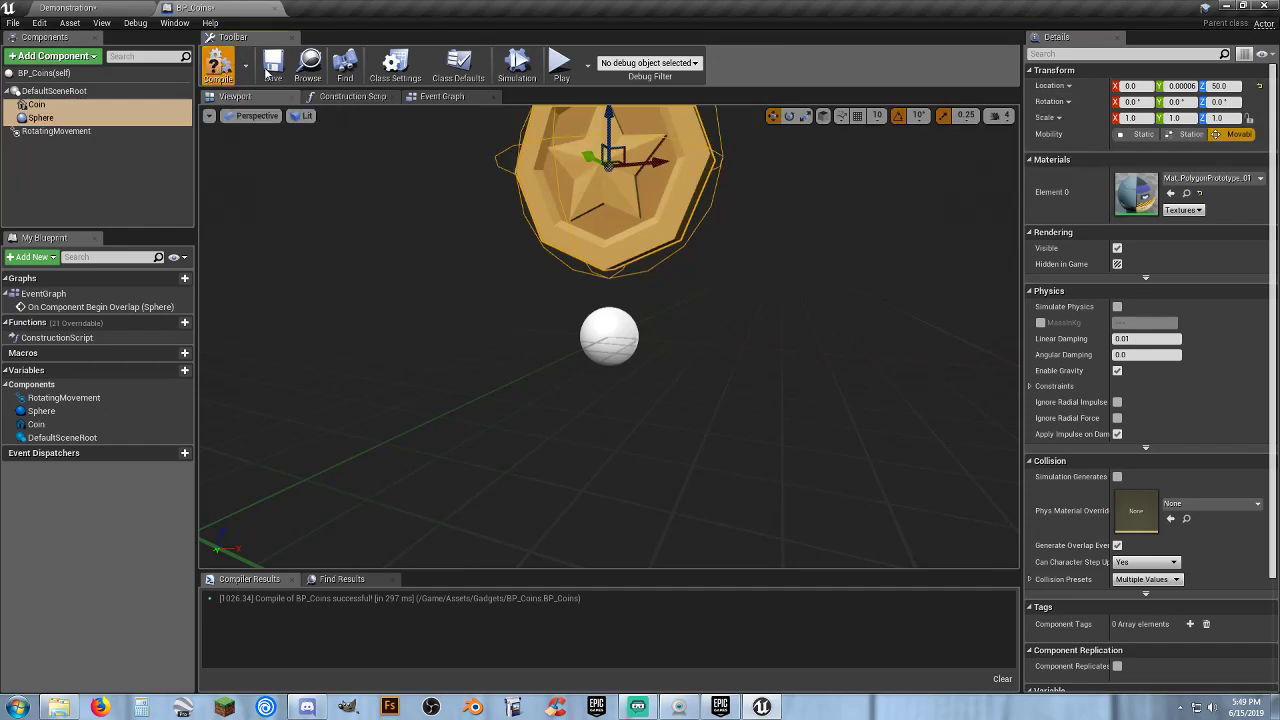
Return to the Demonstration level and start a play session to test the placed coin
{"action": "left_click", "coordinate": [92, 10]}
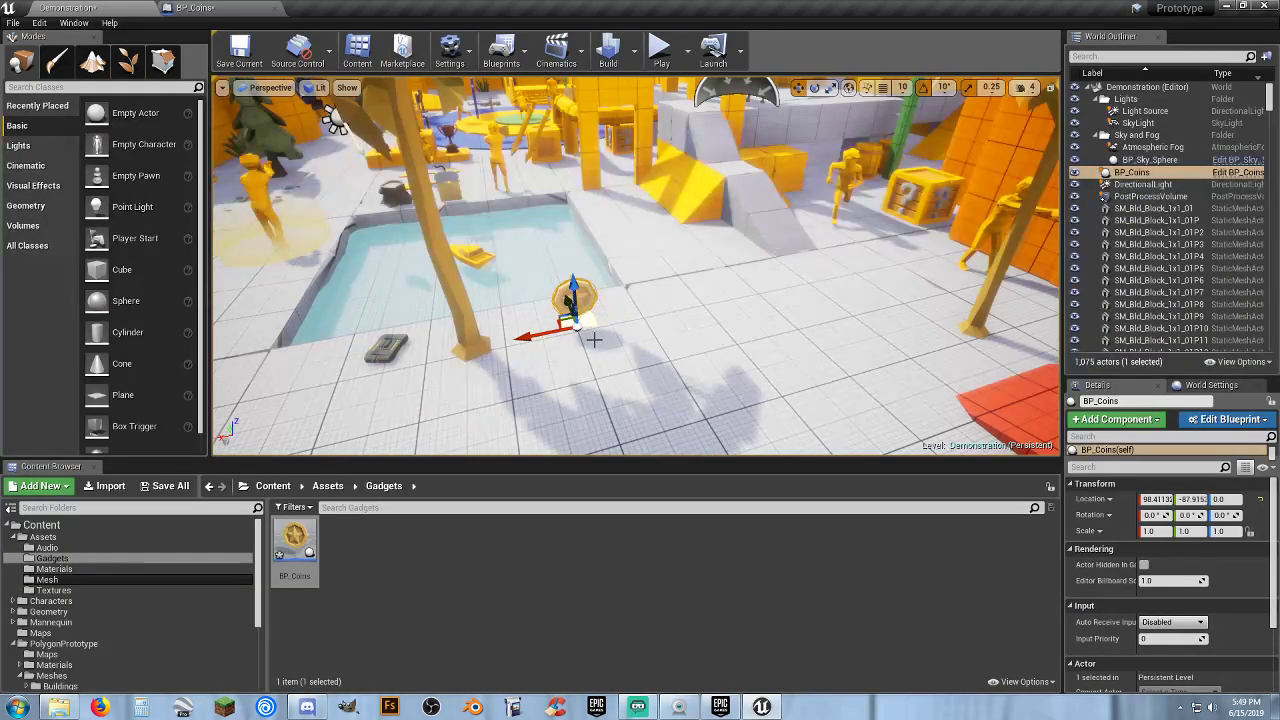
{"action": "right_click_drag", "start_coordinate": [636, 266], "coordinate": [580, 190]}
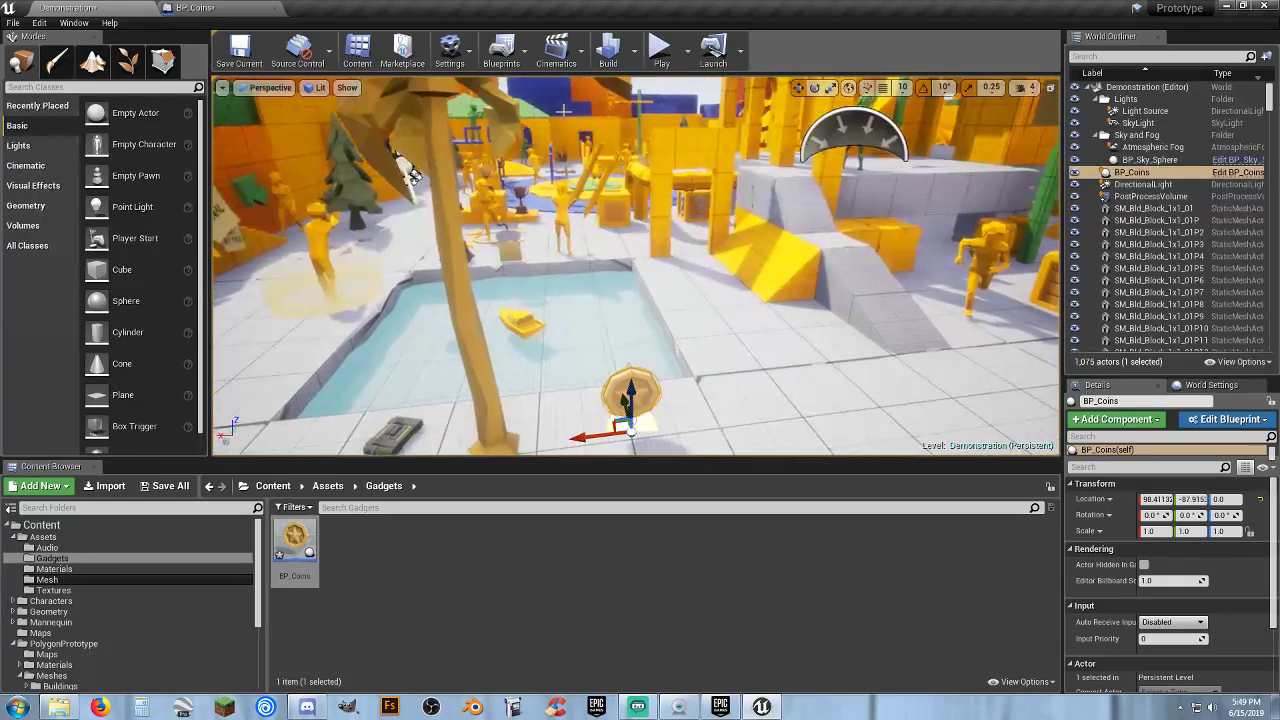
{"action": "left_click", "coordinate": [658, 50]}
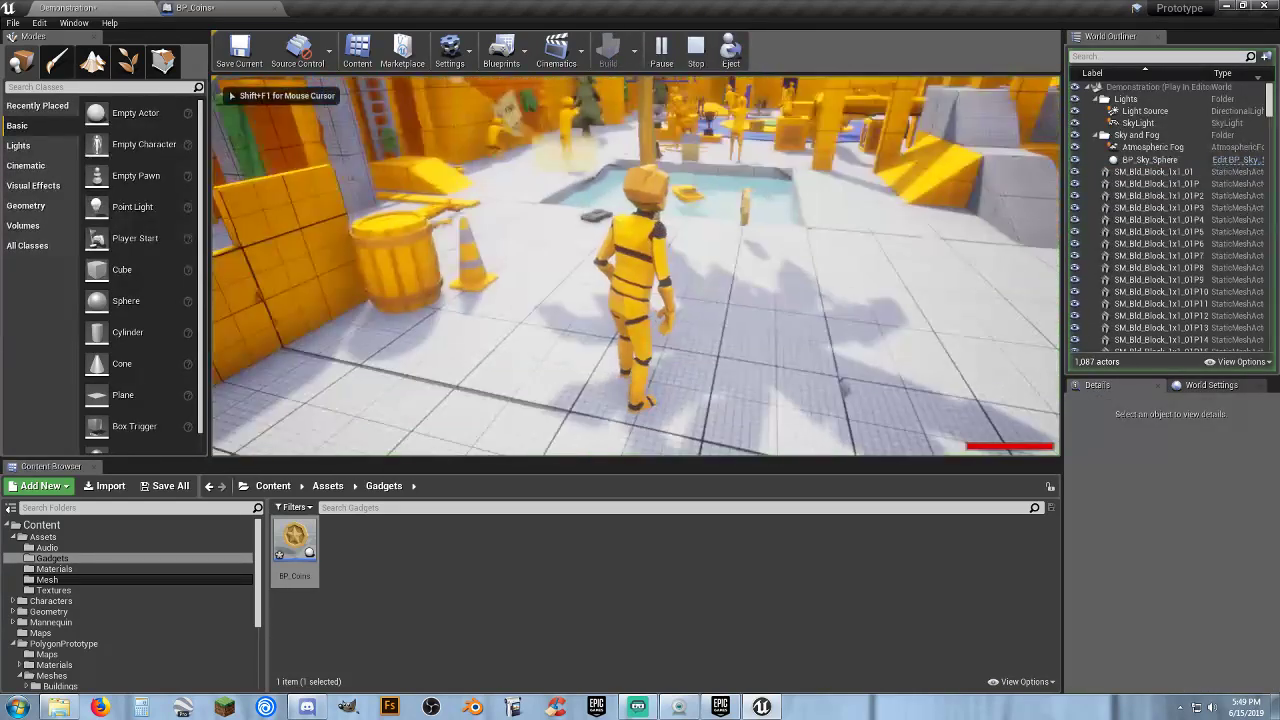
Walk the character into the spinning coin by the pool to test the pickup, and end the play session
{"action": "key", "text": "w"}
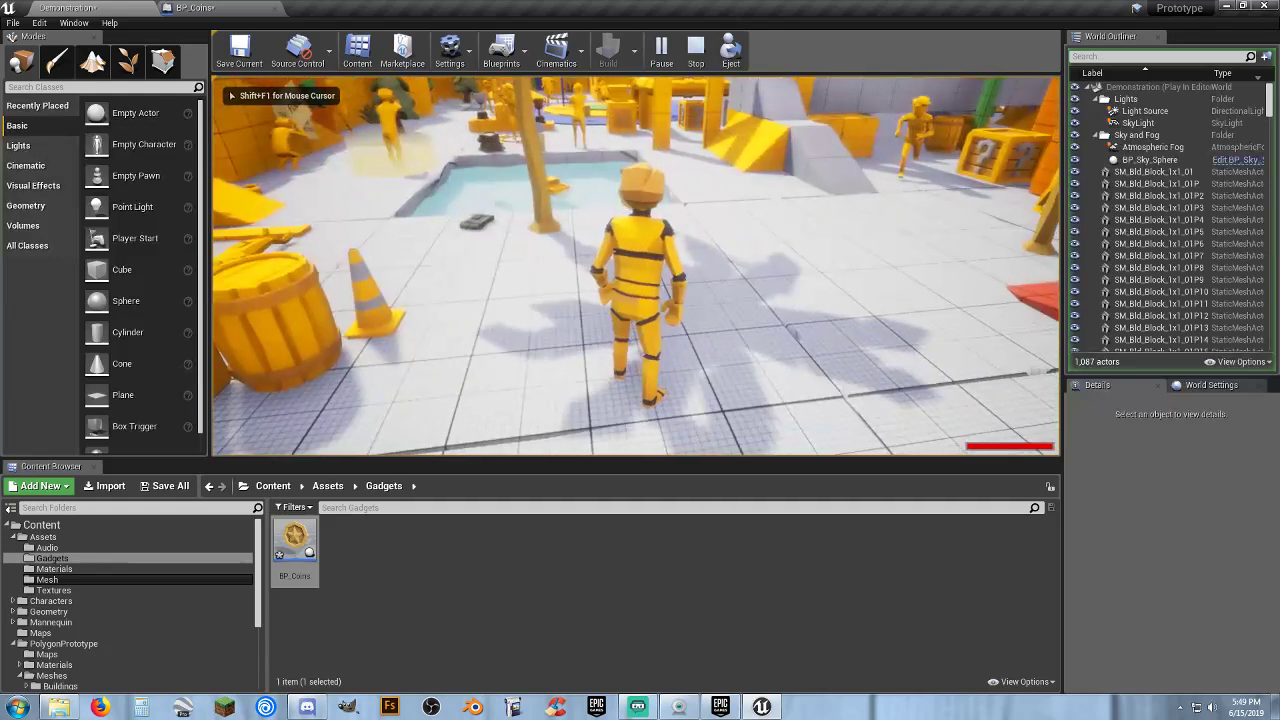
{"action": "key", "text": "w"}
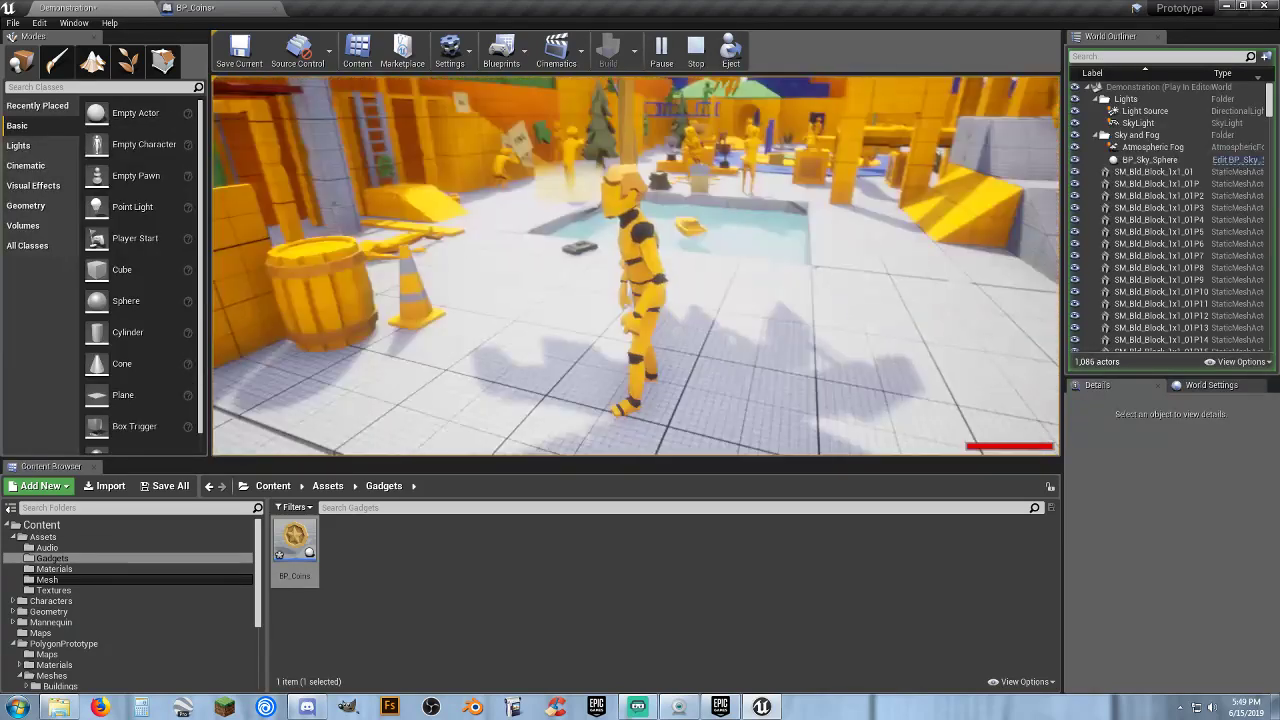
{"action": "key", "text": "Escape"}
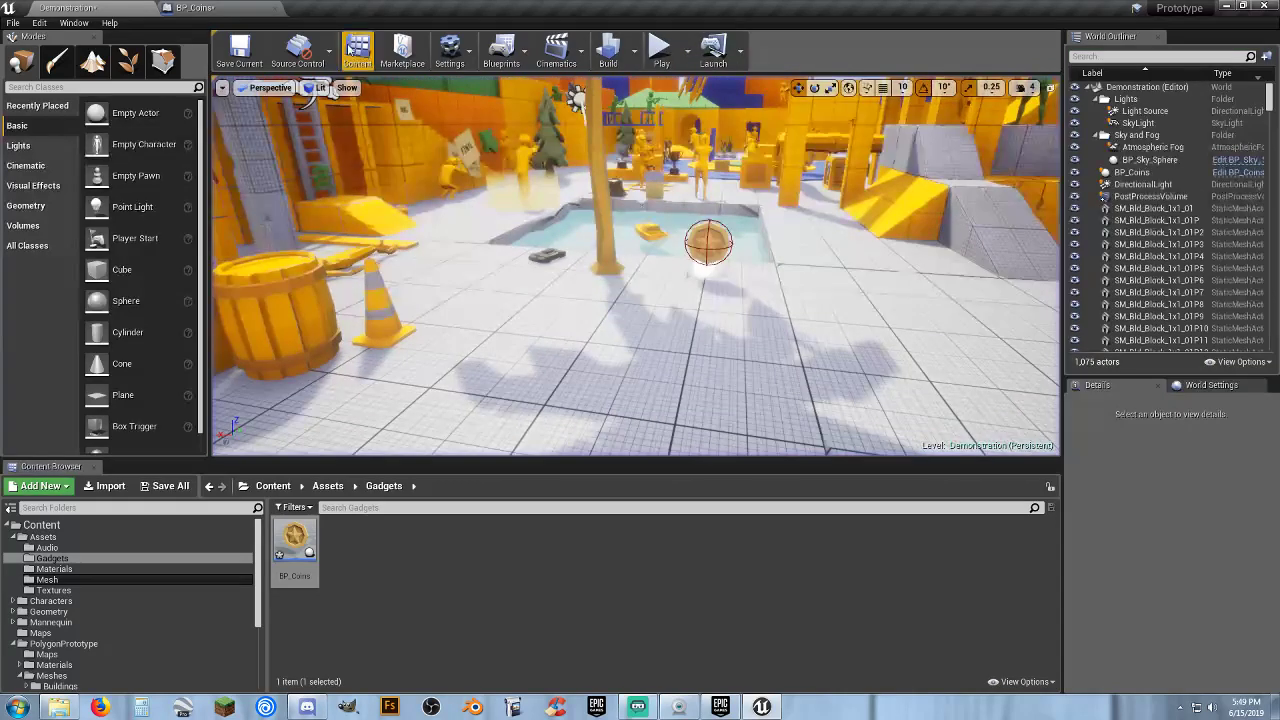
Close the BP_Coins blueprint editor and save all modified content, including the Demonstration map
{"action": "left_click", "coordinate": [240, 8]}
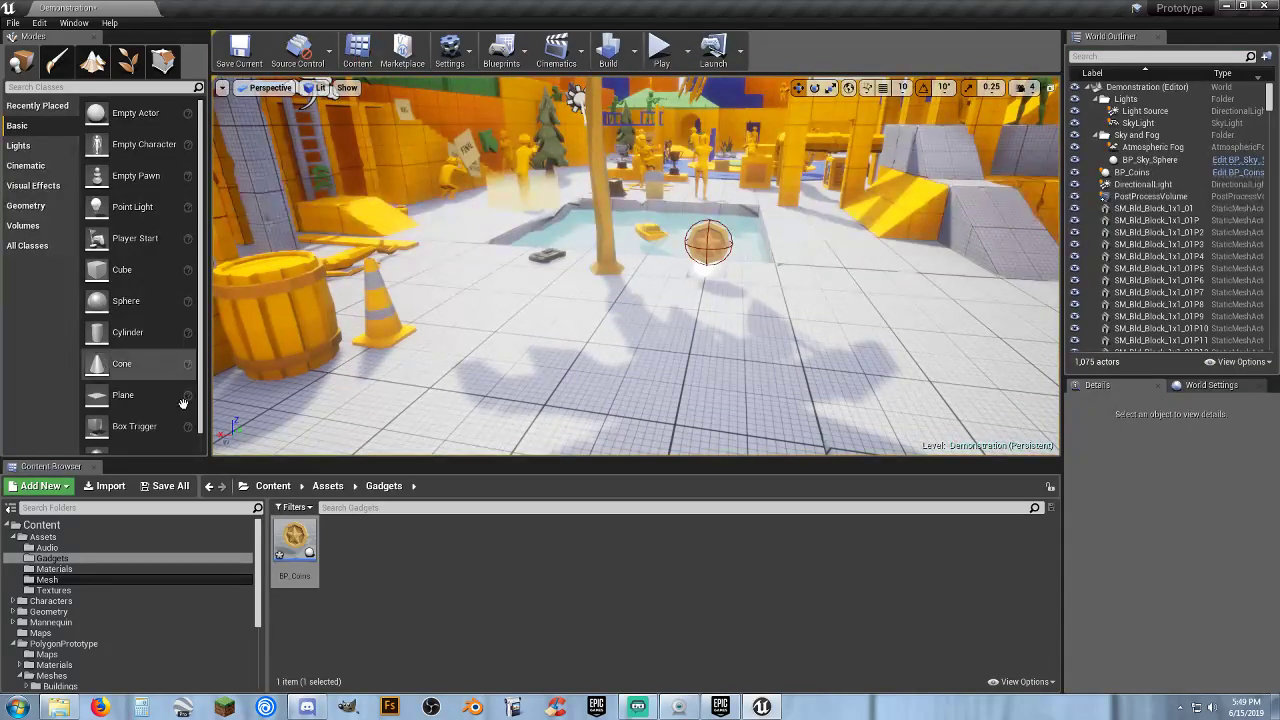
{"action": "left_click", "coordinate": [165, 486]}
{"action": "left_click", "coordinate": [752, 478]}
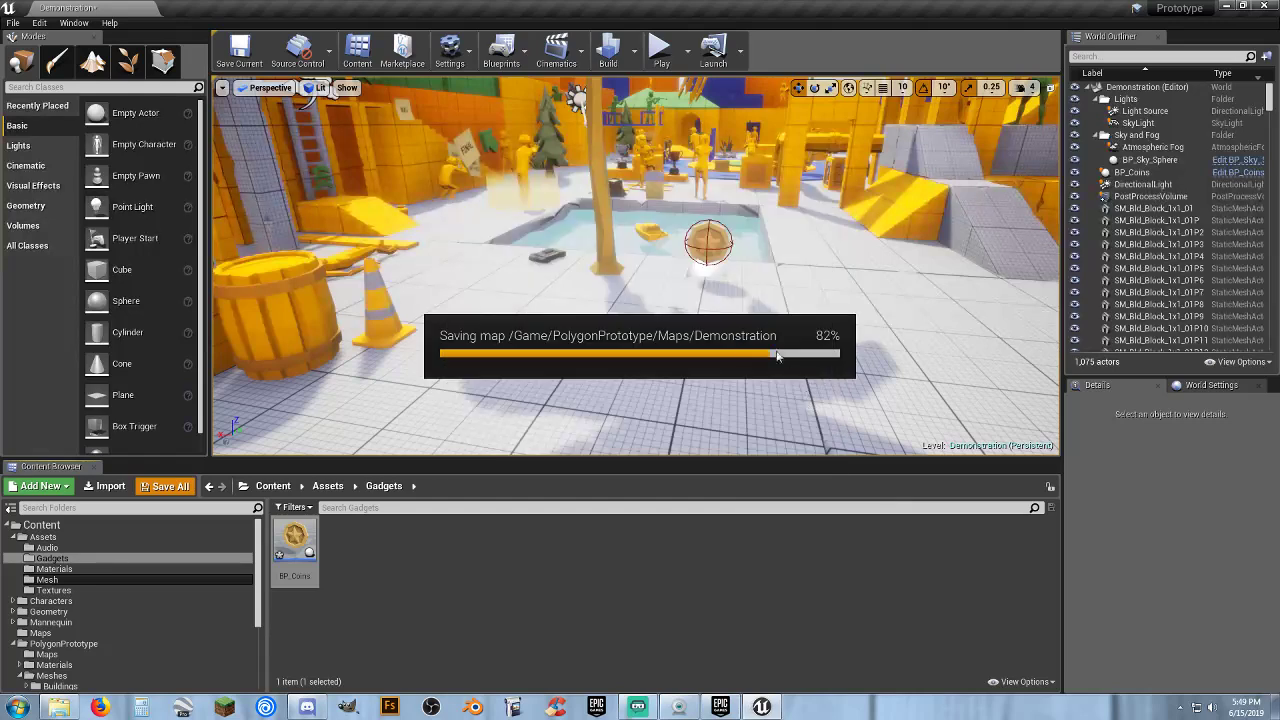
Duplicate the BP_Coins actor twice in a row beside the pool and rotate the copies about Z, the middle one to -50 degrees
{"action": "left_click", "coordinate": [708, 243]}
{"action": "left_click_drag", "start_coordinate": [653, 274], "coordinate": [807, 289], "text": "alt"}
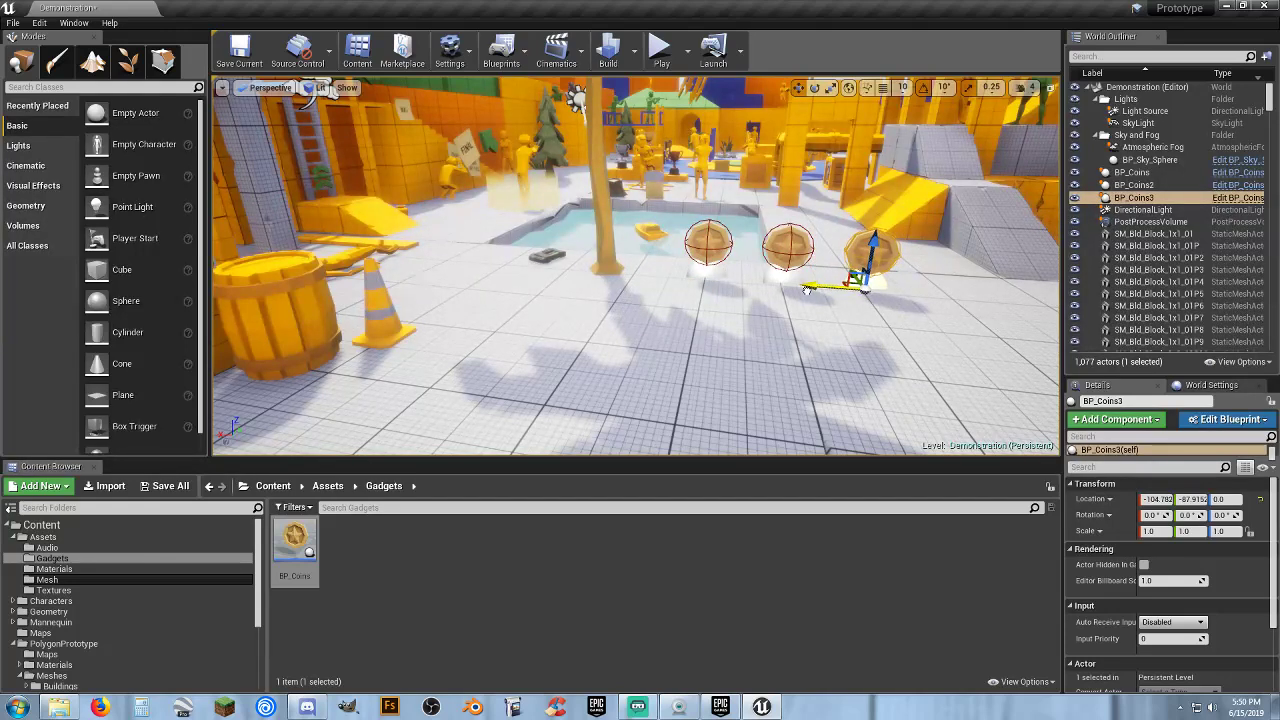
{"action": "left_click", "coordinate": [815, 88]}
{"action": "left_click_drag", "start_coordinate": [826, 307], "coordinate": [846, 309]}
{"action": "left_click", "coordinate": [782, 246]}
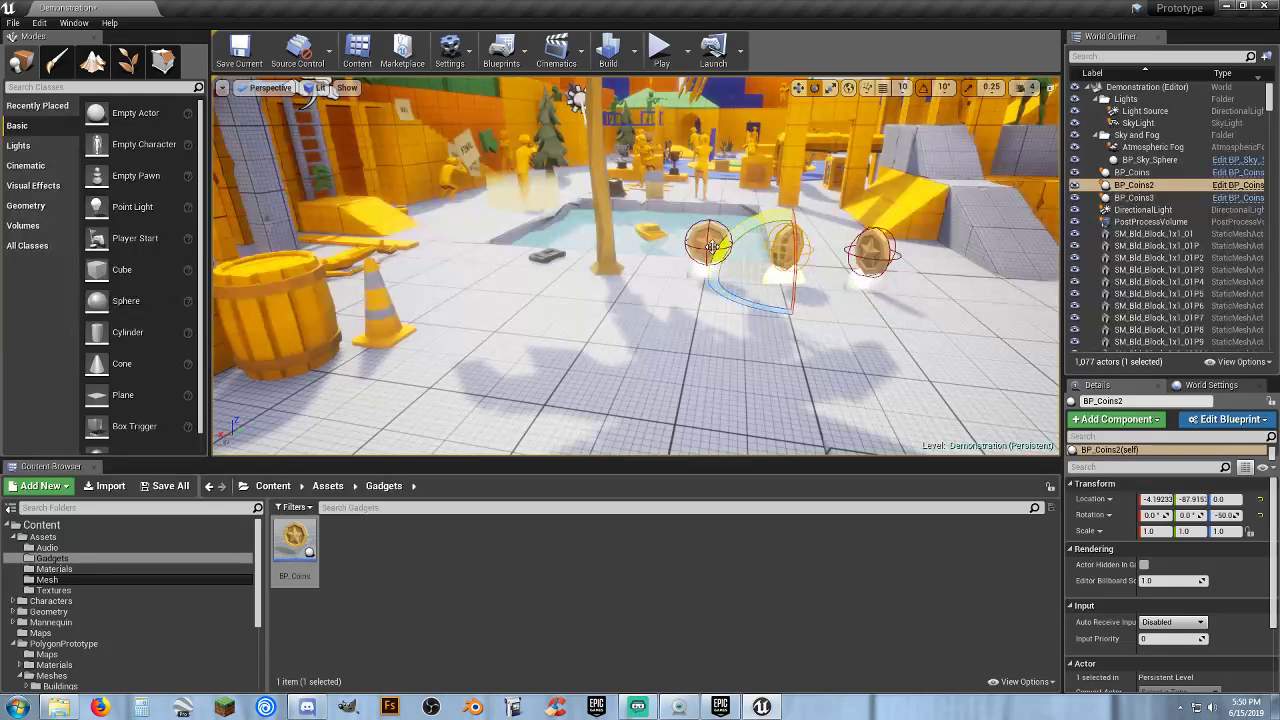
Play the level, run the character through the row of coins by the pool, and stop the session
{"action": "left_click", "coordinate": [658, 48]}
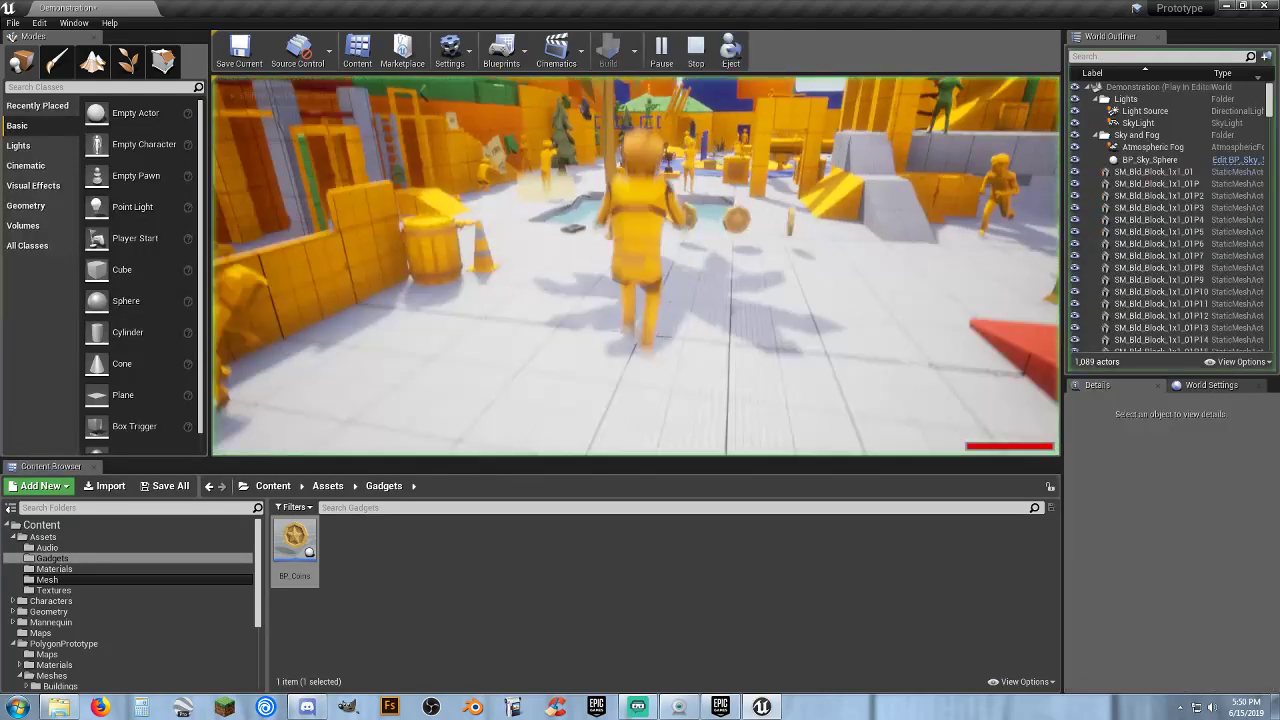
{"action": "key", "text": "w"}
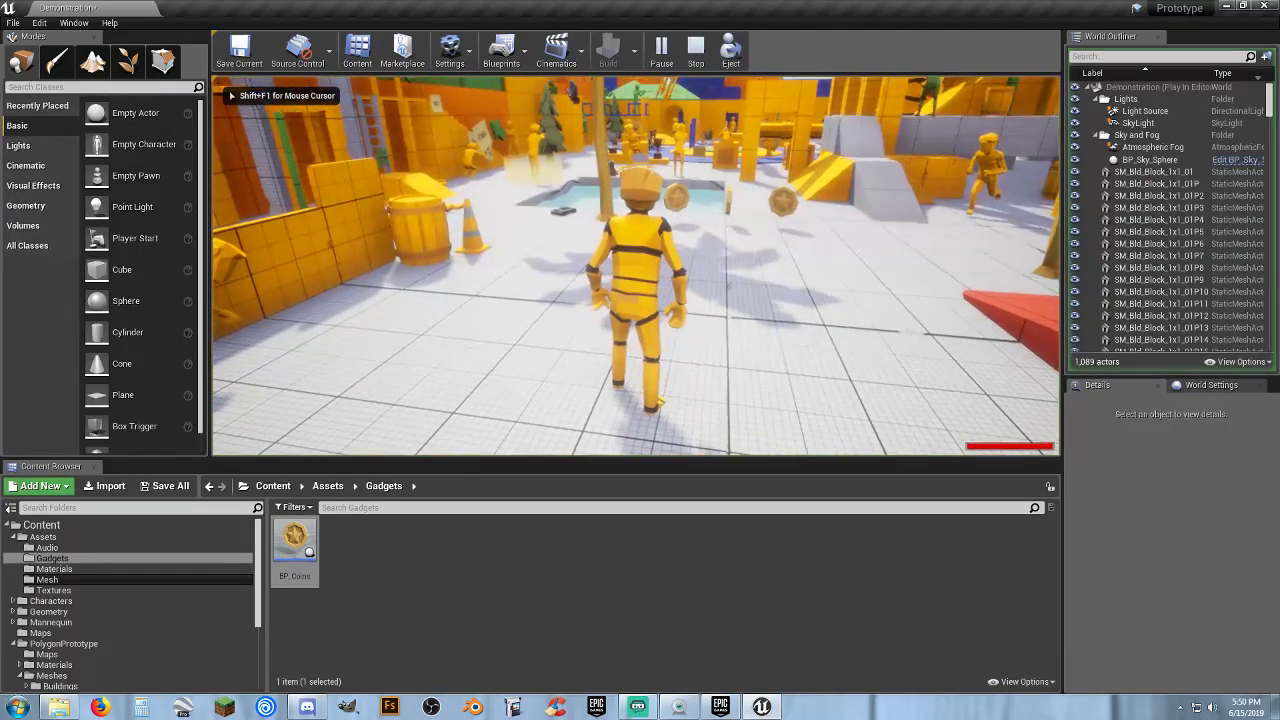
{"action": "key", "text": "d"}
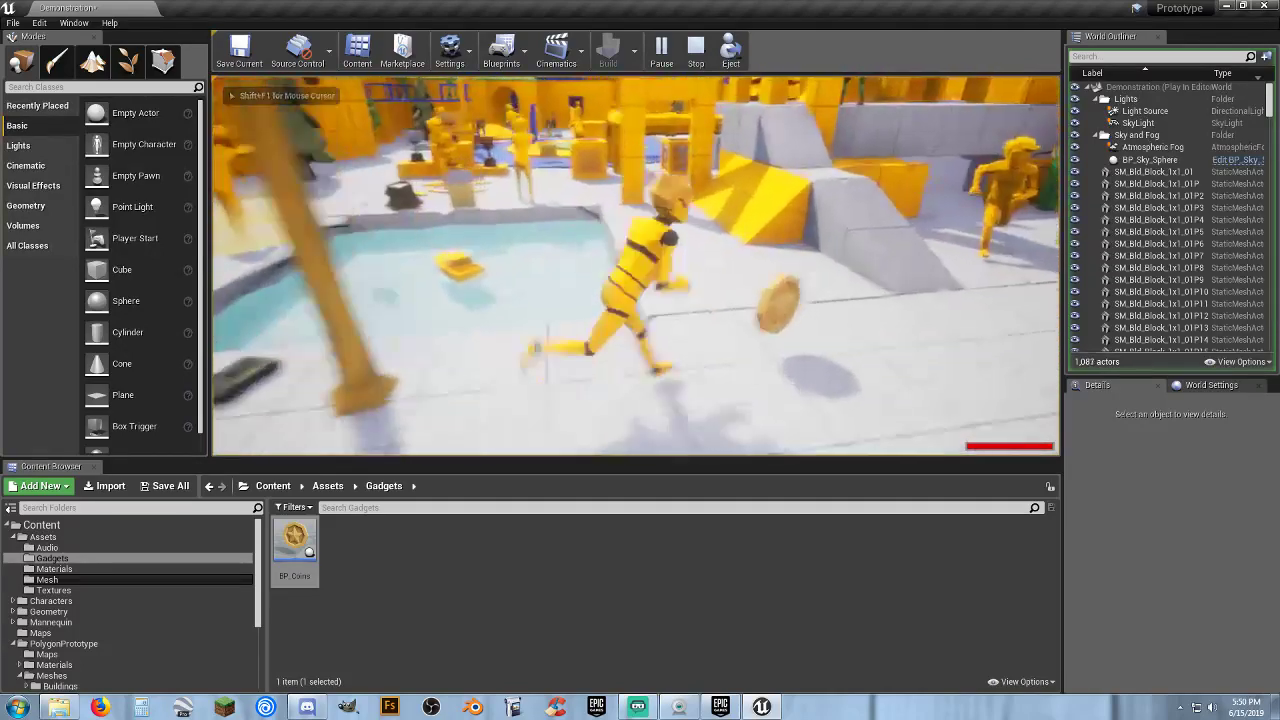
{"action": "key", "text": "Escape"}
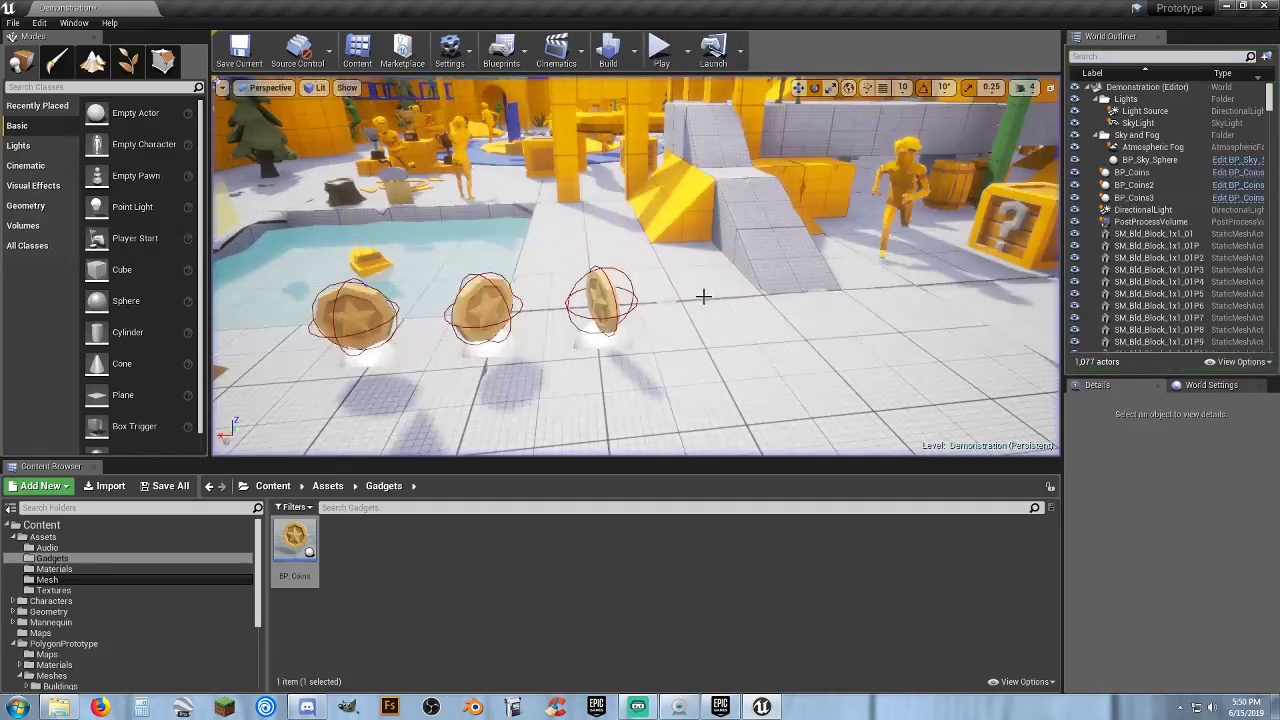
Delete the four static coin meshes above the stepped yellow blocks near the orange wall
{"action": "right_click_drag", "start_coordinate": [700, 294], "coordinate": [536, 322]}
{"action": "left_click", "coordinate": [543, 313]}
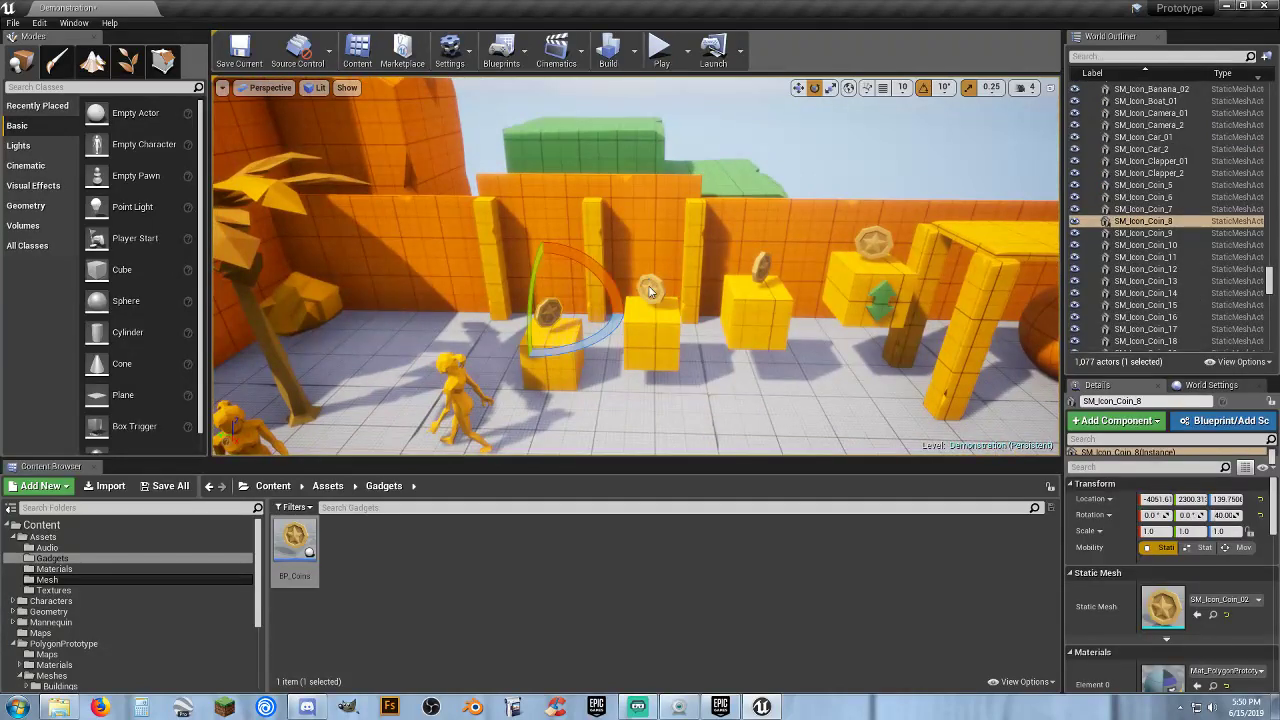
{"action": "left_click", "coordinate": [650, 290], "text": "ctrl"}
{"action": "left_click", "coordinate": [760, 264], "text": "ctrl"}
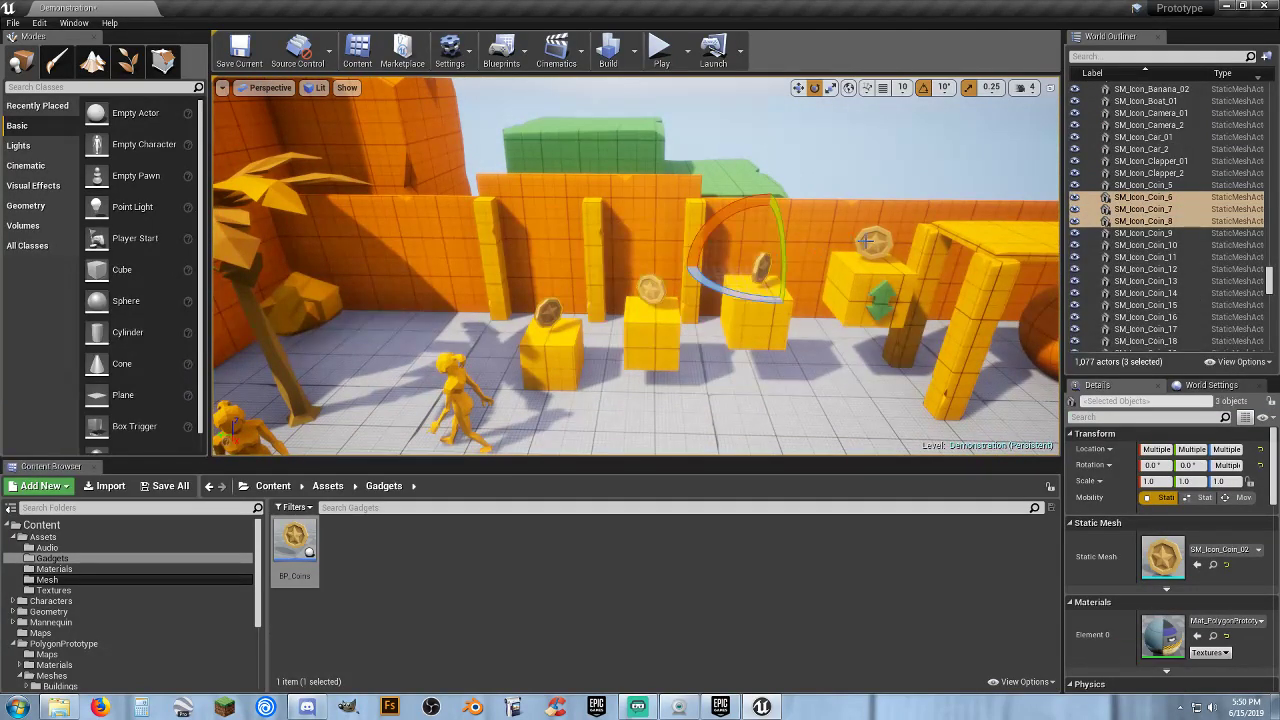
{"action": "left_click", "coordinate": [869, 240], "text": "ctrl"}
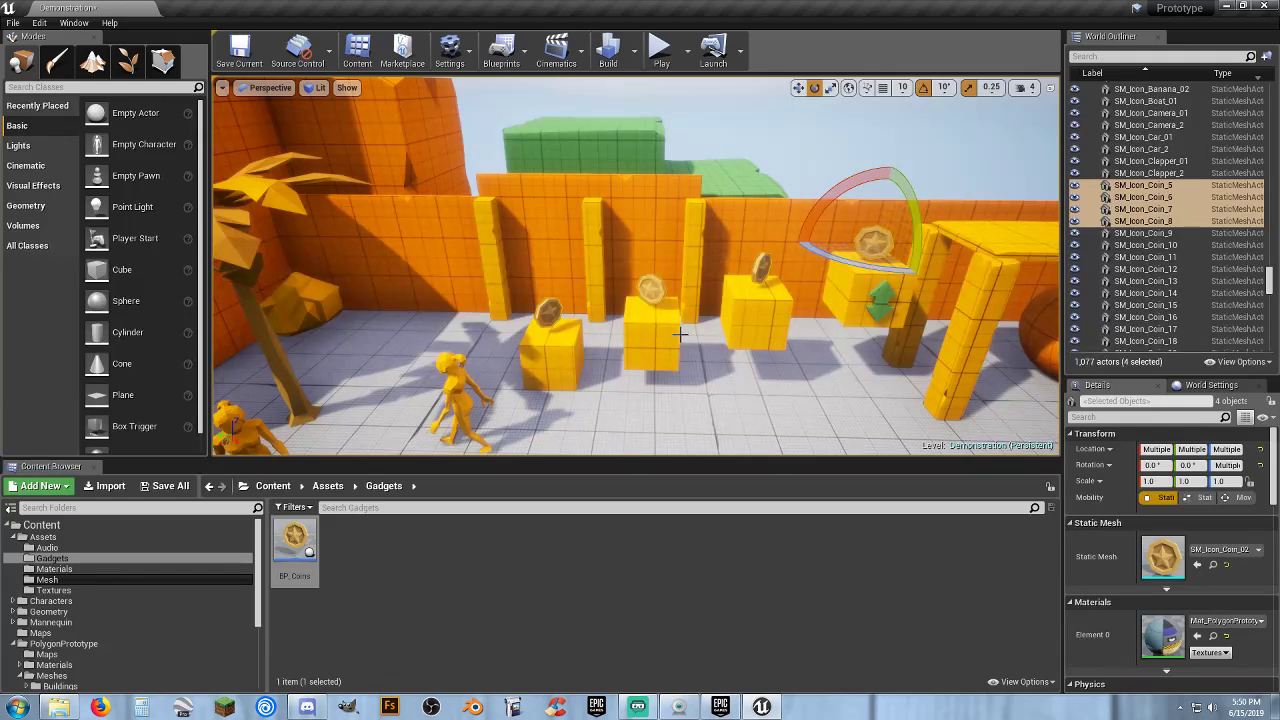
{"action": "key", "text": "Delete"}
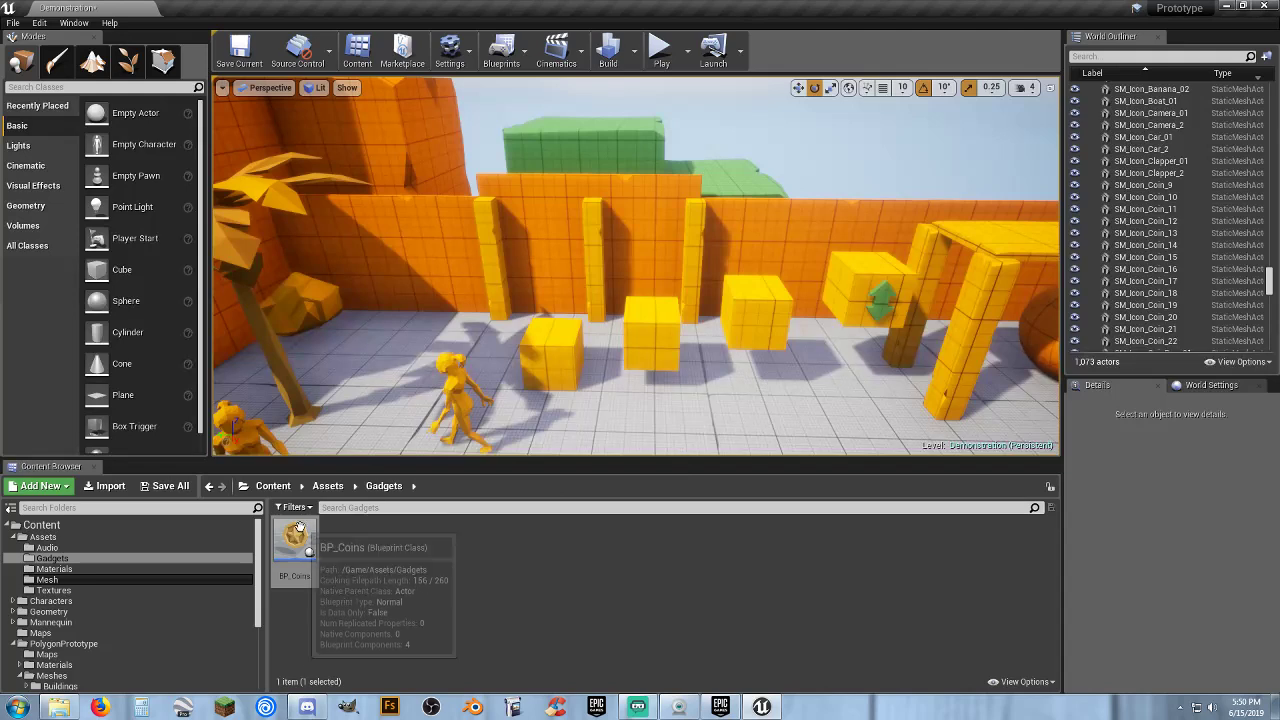
Place one BP_Coins on top of each of the four stepped yellow blocks
{"action": "left_click_drag", "start_coordinate": [295, 543], "coordinate": [551, 333]}
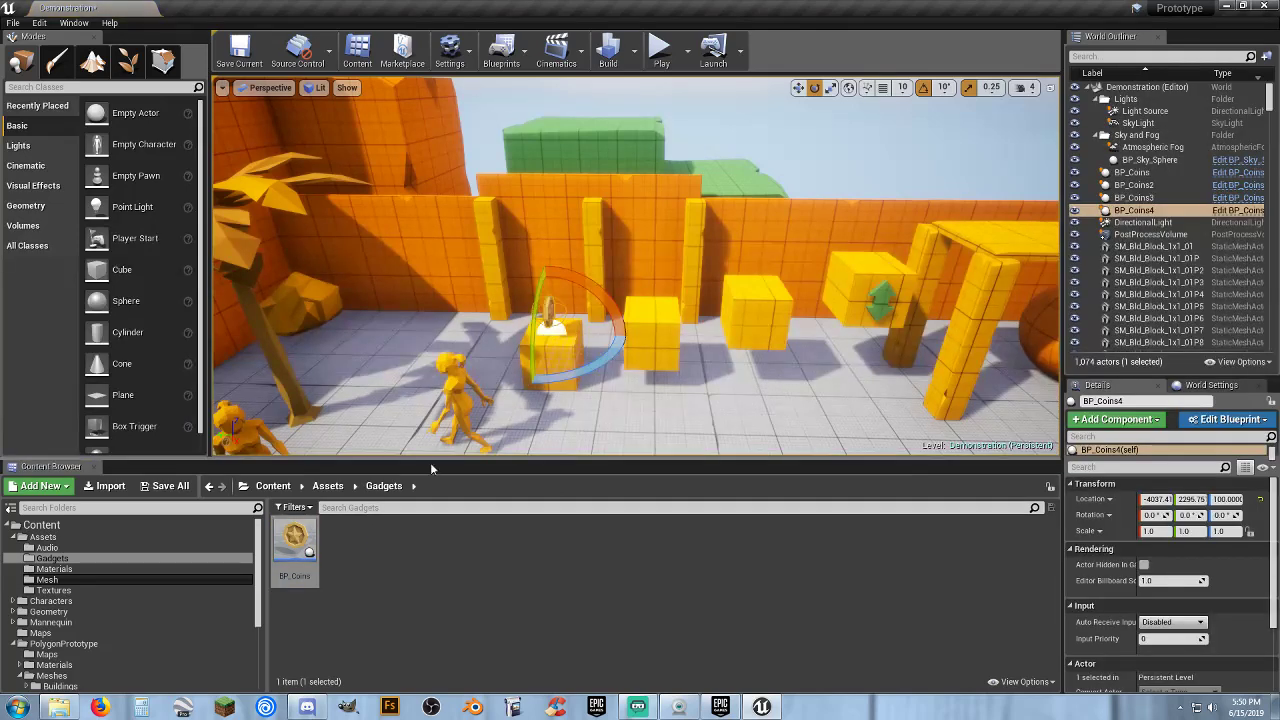
{"action": "left_click_drag", "start_coordinate": [295, 545], "coordinate": [650, 310]}
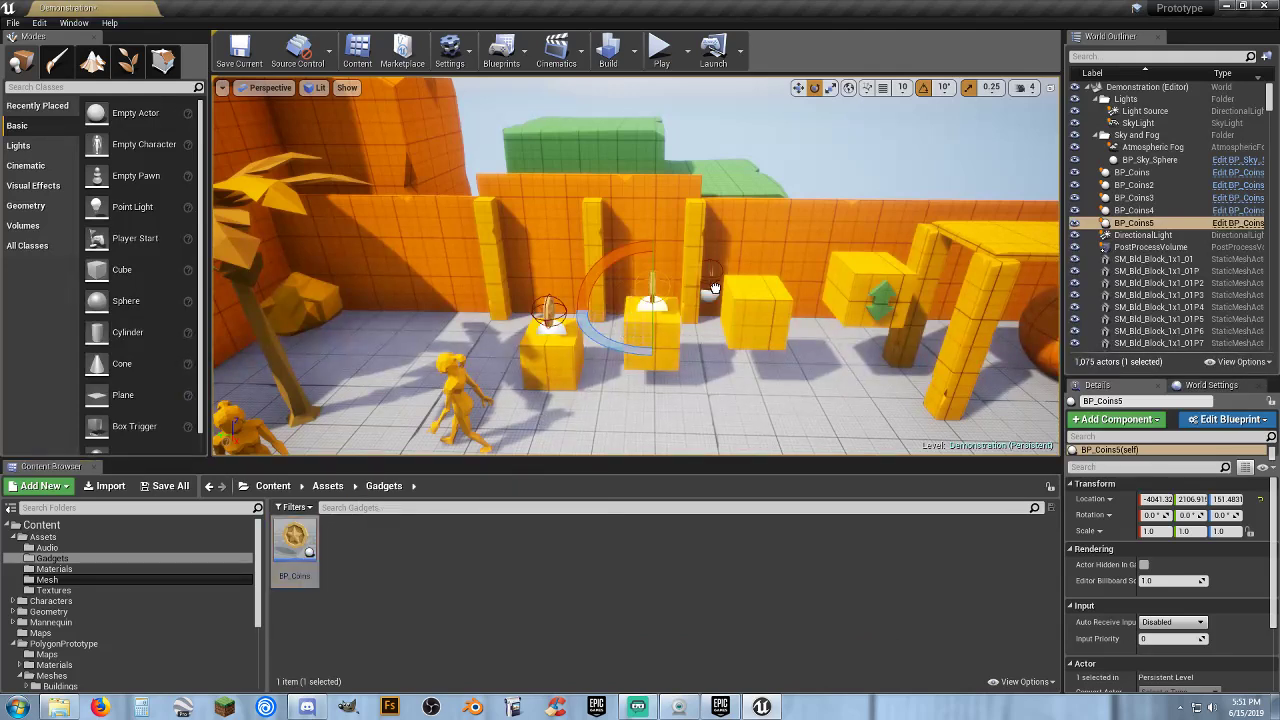
{"action": "left_click_drag", "start_coordinate": [713, 288], "coordinate": [757, 289]}
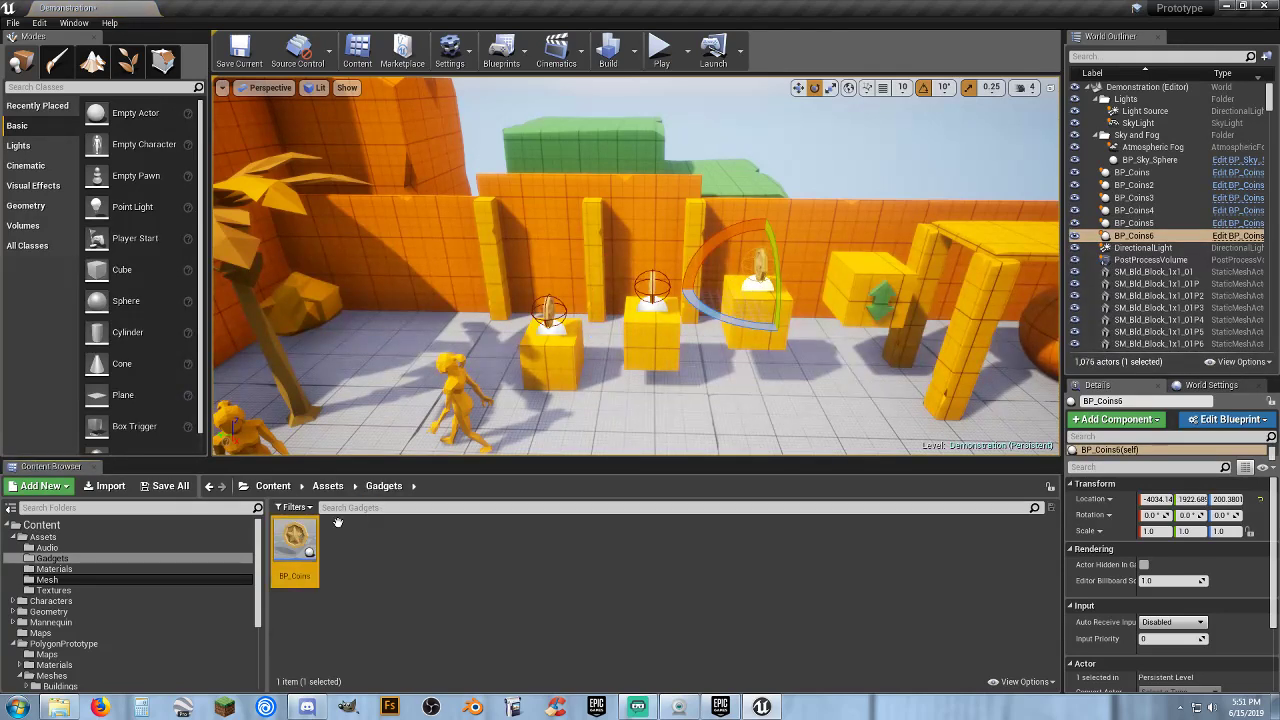
{"action": "left_click_drag", "start_coordinate": [295, 545], "coordinate": [876, 255]}
Rotate the four coins on the yellow blocks about Z to differing angles, the one on the highest block to 40 degrees
{"action": "left_click", "coordinate": [548, 320]}
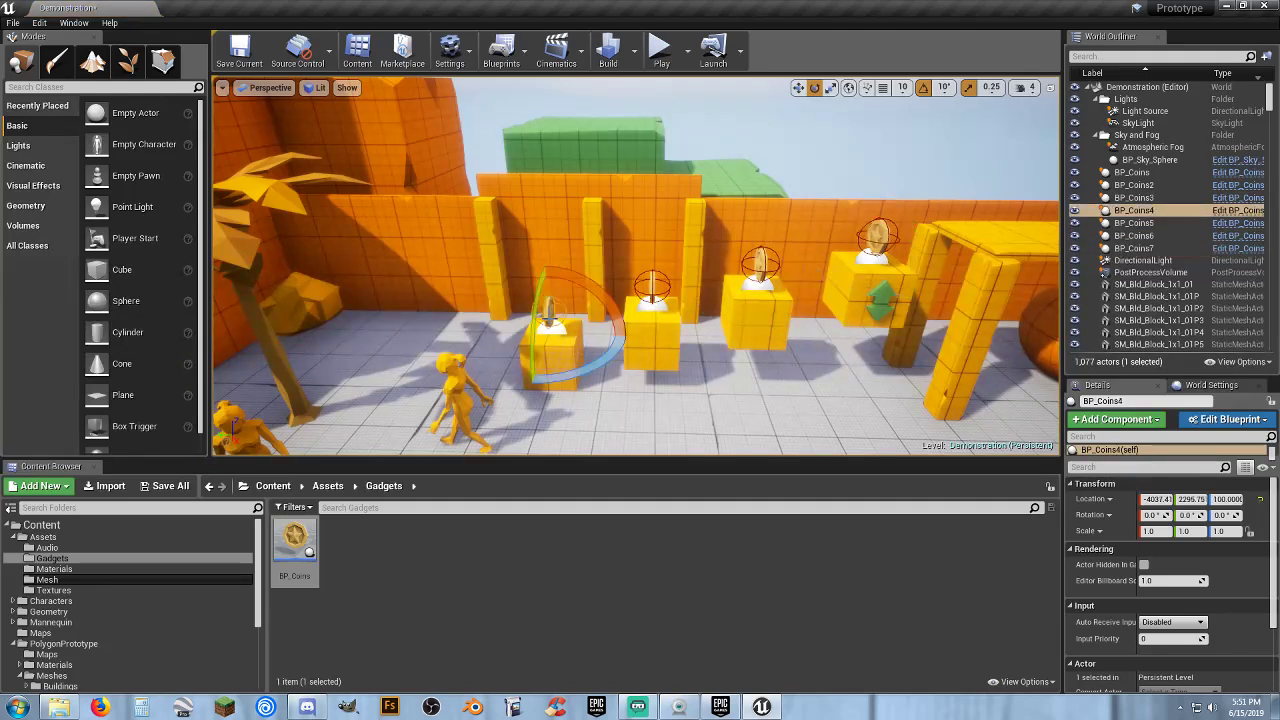
{"action": "left_click_drag", "start_coordinate": [535, 385], "coordinate": [652, 351]}
{"action": "left_click", "coordinate": [651, 288]}
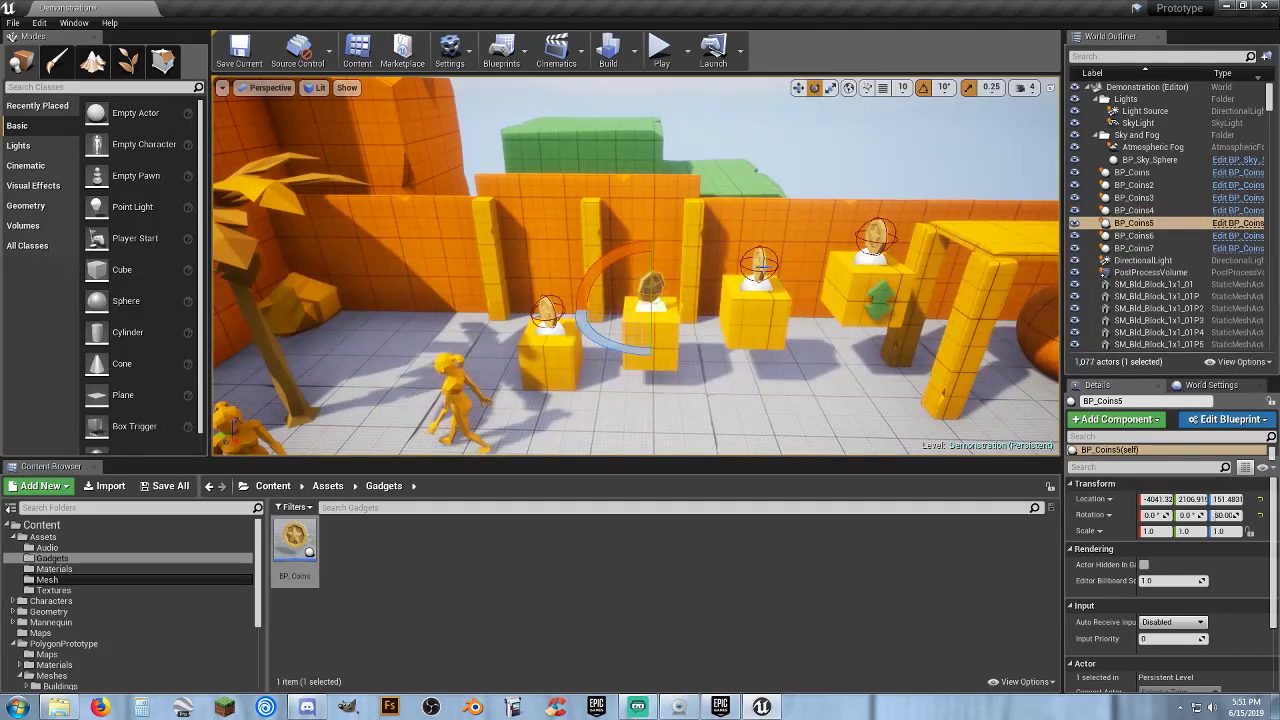
{"action": "left_click", "coordinate": [758, 262]}
{"action": "left_click_drag", "start_coordinate": [700, 318], "coordinate": [660, 286]}
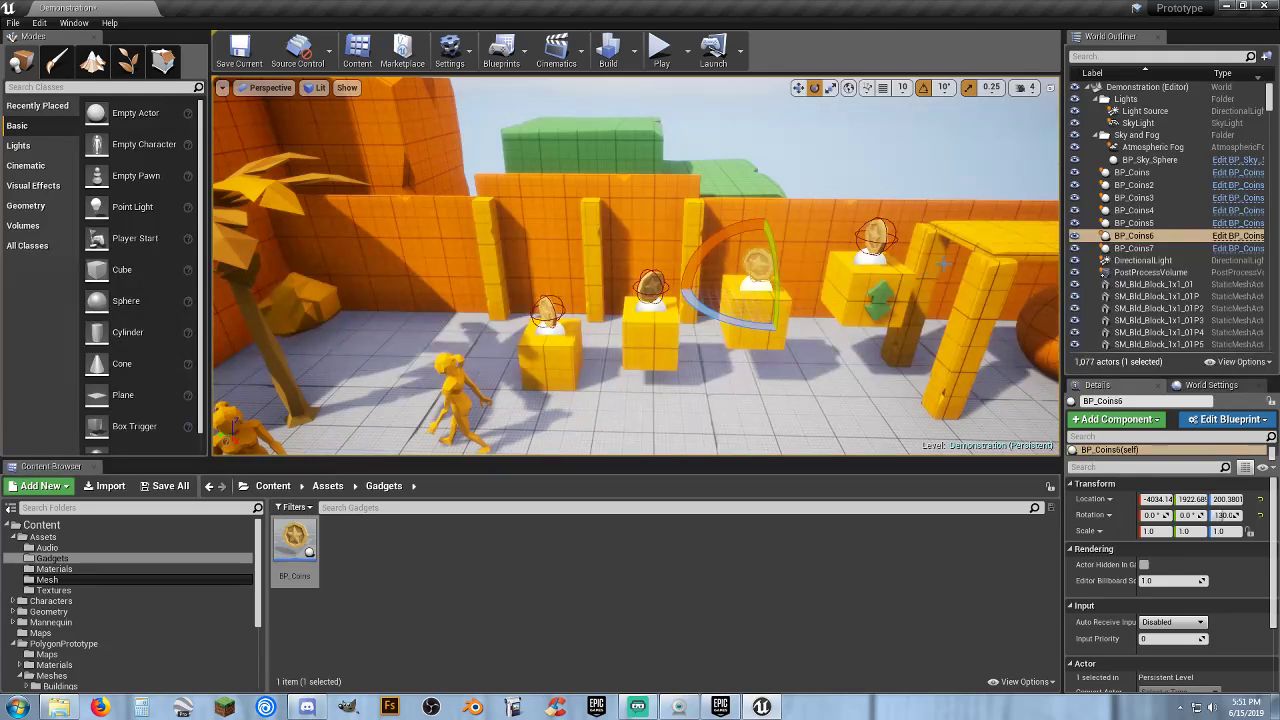
{"action": "left_click", "coordinate": [878, 232]}
{"action": "left_click_drag", "start_coordinate": [830, 300], "coordinate": [814, 385]}
Replace the two static coins between the red pipes on the yellow platform with two BP_Coins, the second turned to -60 degrees about Z
{"action": "right_click_drag", "start_coordinate": [814, 385], "coordinate": [814, 385]}
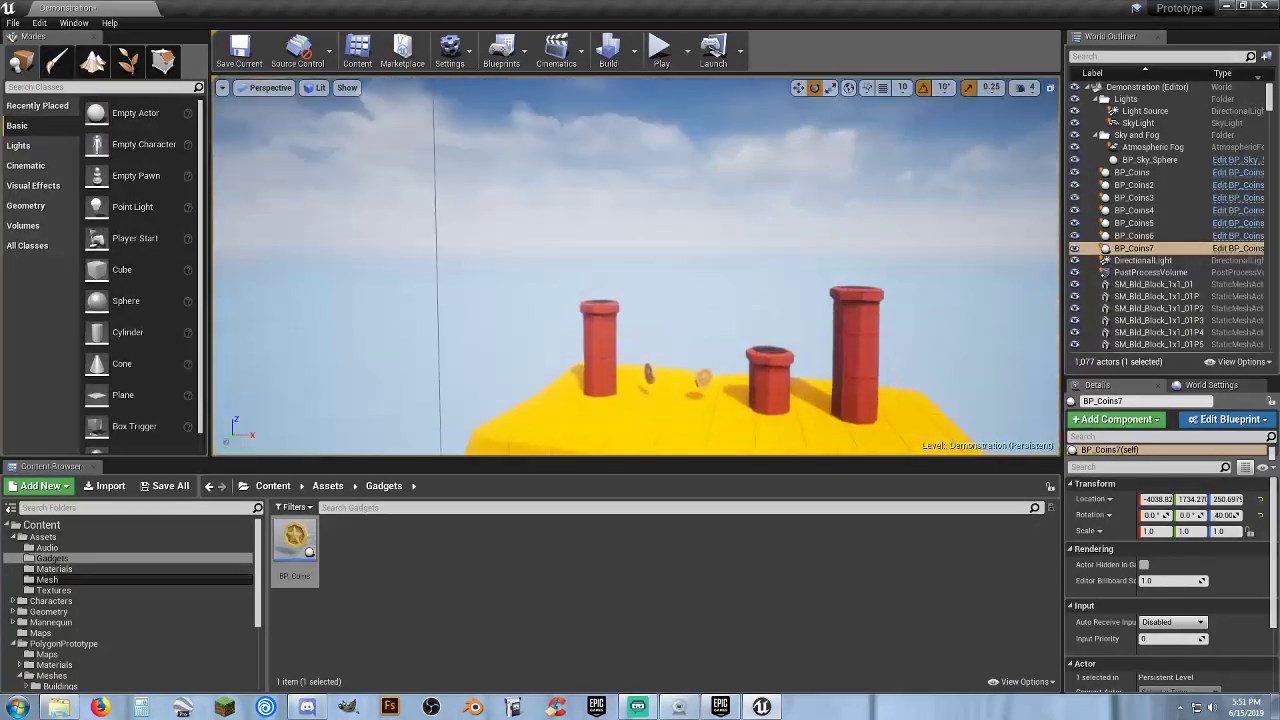
{"action": "right_click_drag", "start_coordinate": [673, 349], "coordinate": [673, 349]}
{"action": "left_click", "coordinate": [594, 316]}
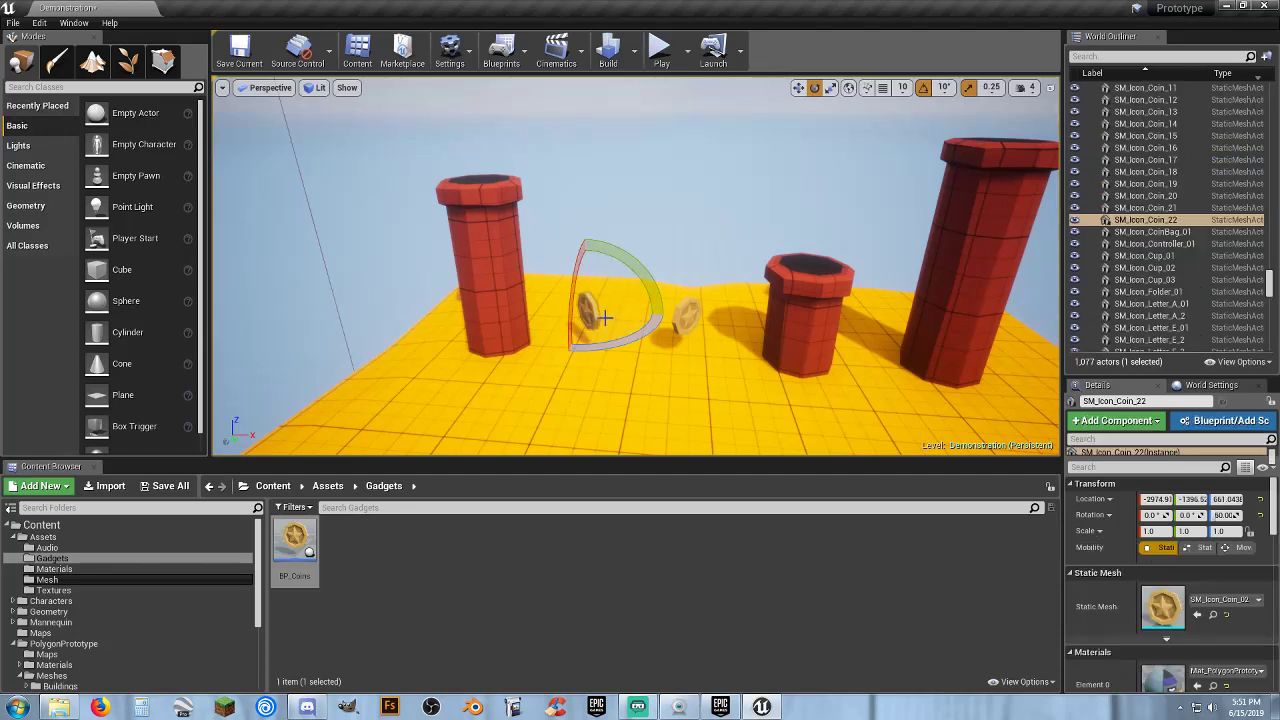
{"action": "left_click", "coordinate": [690, 320], "text": "ctrl"}
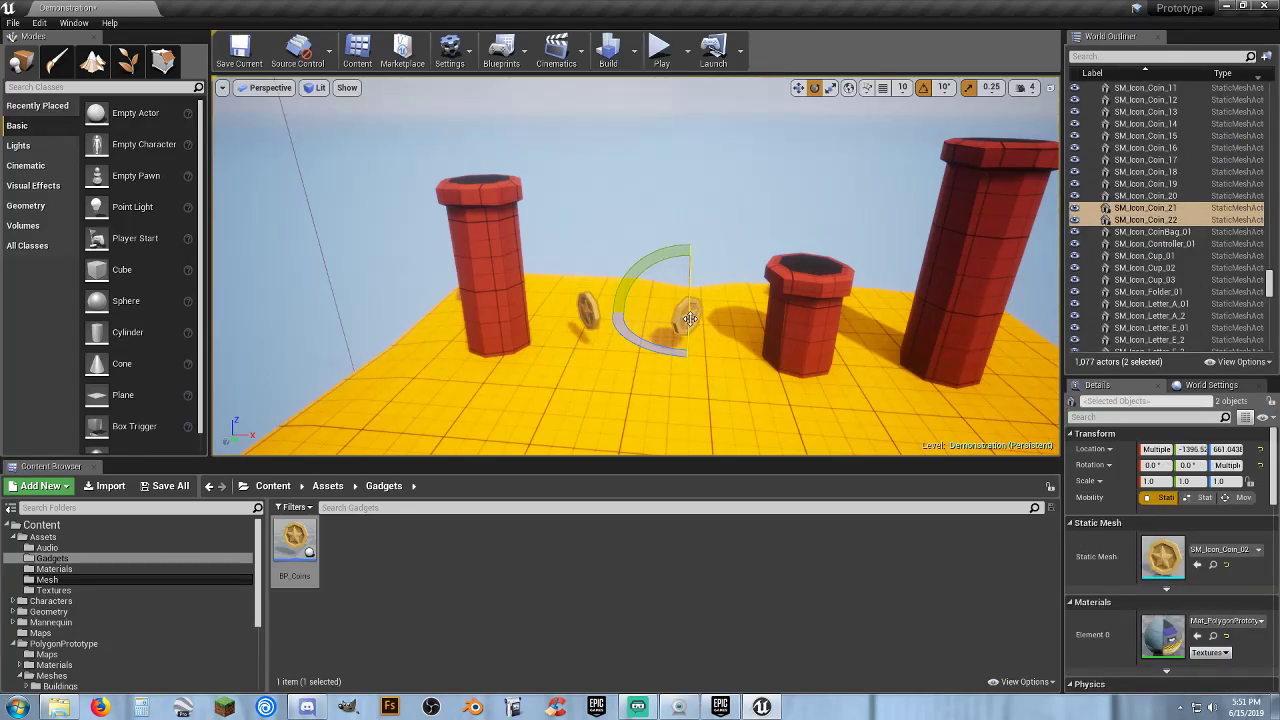
{"action": "key", "text": "Delete"}
{"action": "left_click_drag", "start_coordinate": [295, 540], "coordinate": [583, 350]}
{"action": "left_click_drag", "start_coordinate": [295, 542], "coordinate": [686, 356]}
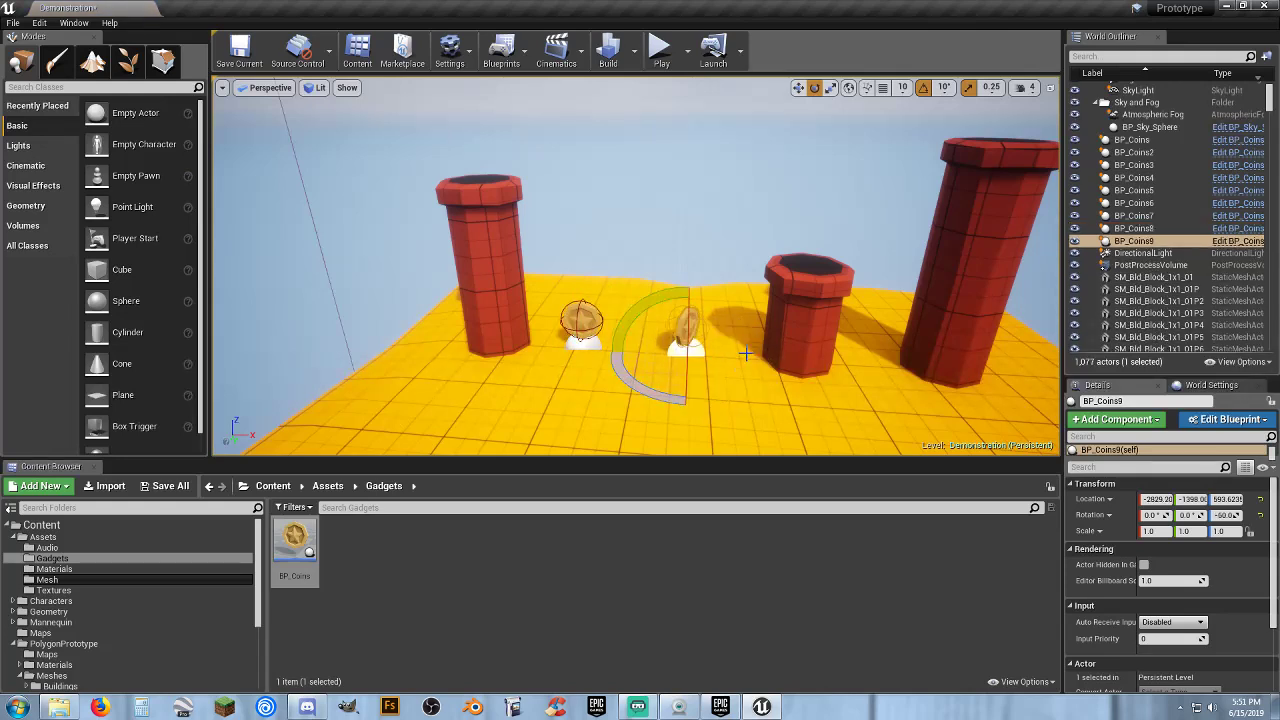
Delete the three static coin meshes in the maze corridor beside the yellow arrow
{"action": "key", "text": "s"}
{"action": "mouse_move", "coordinate": [746, 354]}
{"action": "right_mouse_down"}
{"action": "mouse_move", "coordinate": [810, 385]}
{"action": "mouse_move", "coordinate": [990, 385]}
{"action": "mouse_move", "coordinate": [928, 400]}
{"action": "mouse_move", "coordinate": [900, 395]}
{"action": "mouse_move", "coordinate": [898, 372]}
{"action": "mouse_move", "coordinate": [920, 440]}
{"action": "mouse_move", "coordinate": [905, 442]}
{"action": "mouse_move", "coordinate": [1015, 365]}
{"action": "mouse_move", "coordinate": [1058, 420]}
{"action": "mouse_move", "coordinate": [870, 405]}
{"action": "mouse_move", "coordinate": [862, 322]}
{"action": "mouse_move", "coordinate": [875, 430]}
{"action": "mouse_move", "coordinate": [756, 350]}
{"action": "right_mouse_up"}
{"action": "key", "text": "w"}
{"action": "key", "text": "w"}
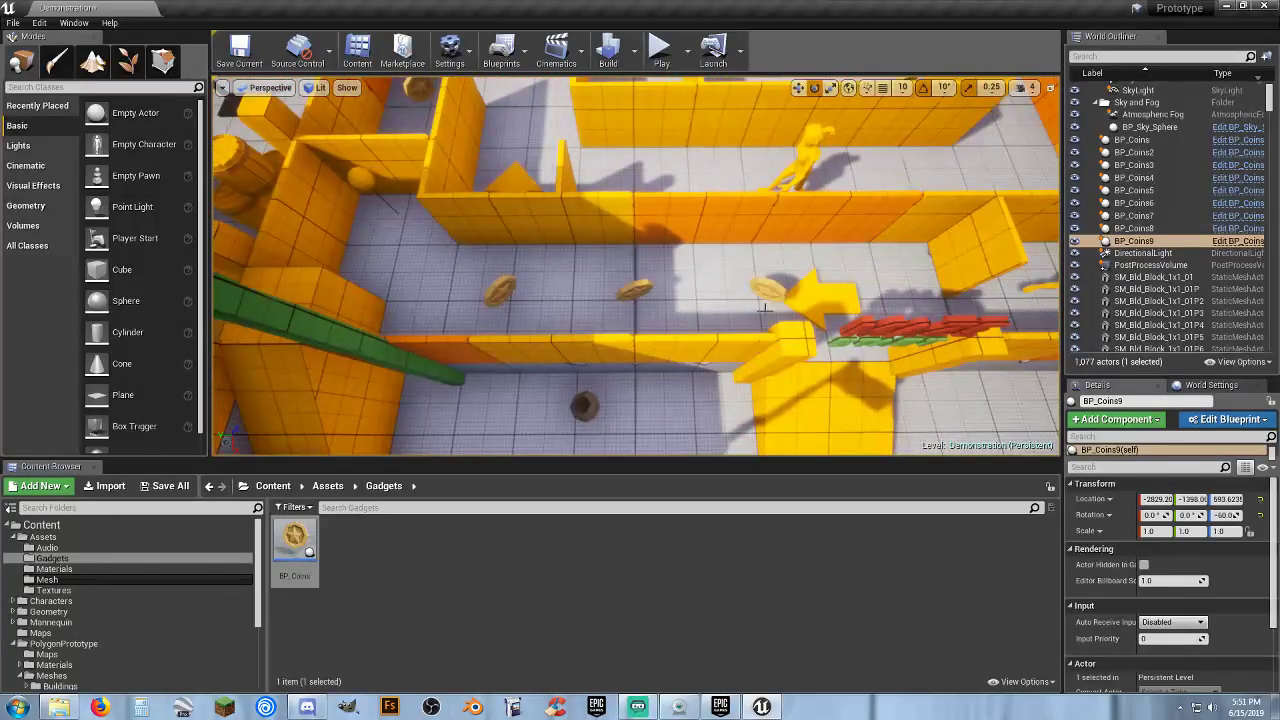
{"action": "left_click", "coordinate": [765, 287]}
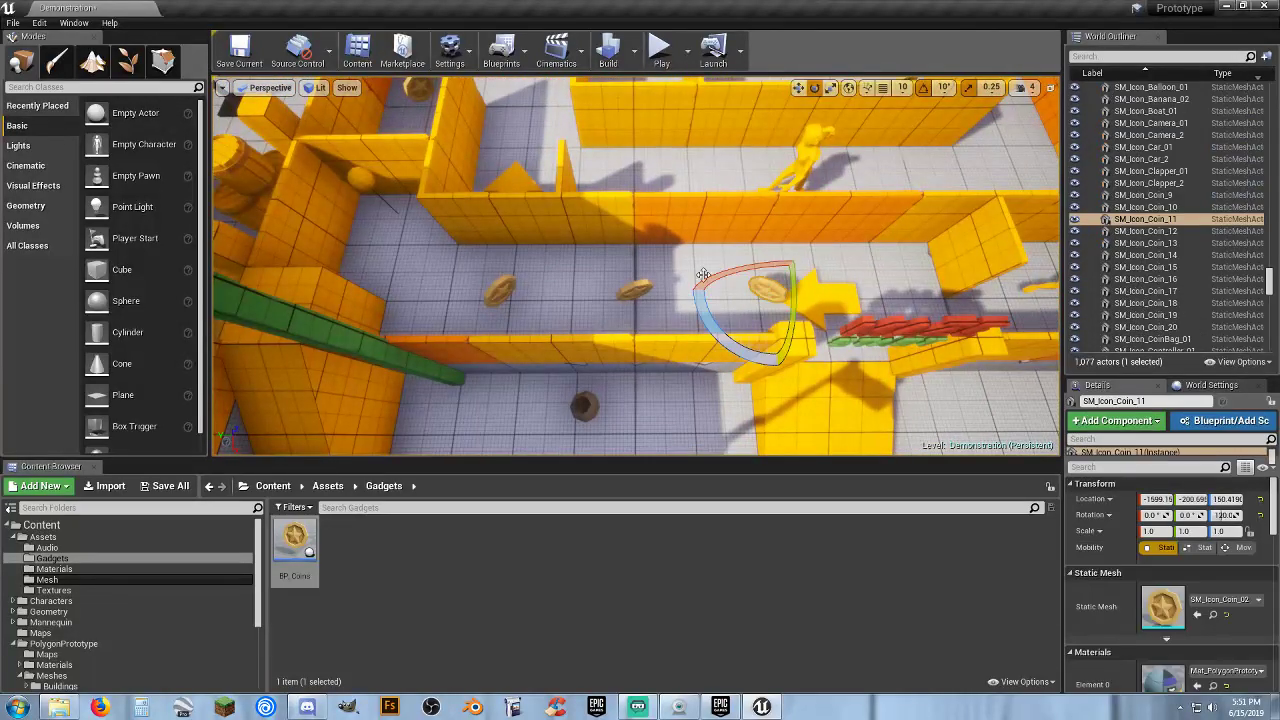
{"action": "left_click", "coordinate": [636, 290], "text": "ctrl"}
{"action": "left_click", "coordinate": [500, 292], "text": "ctrl"}
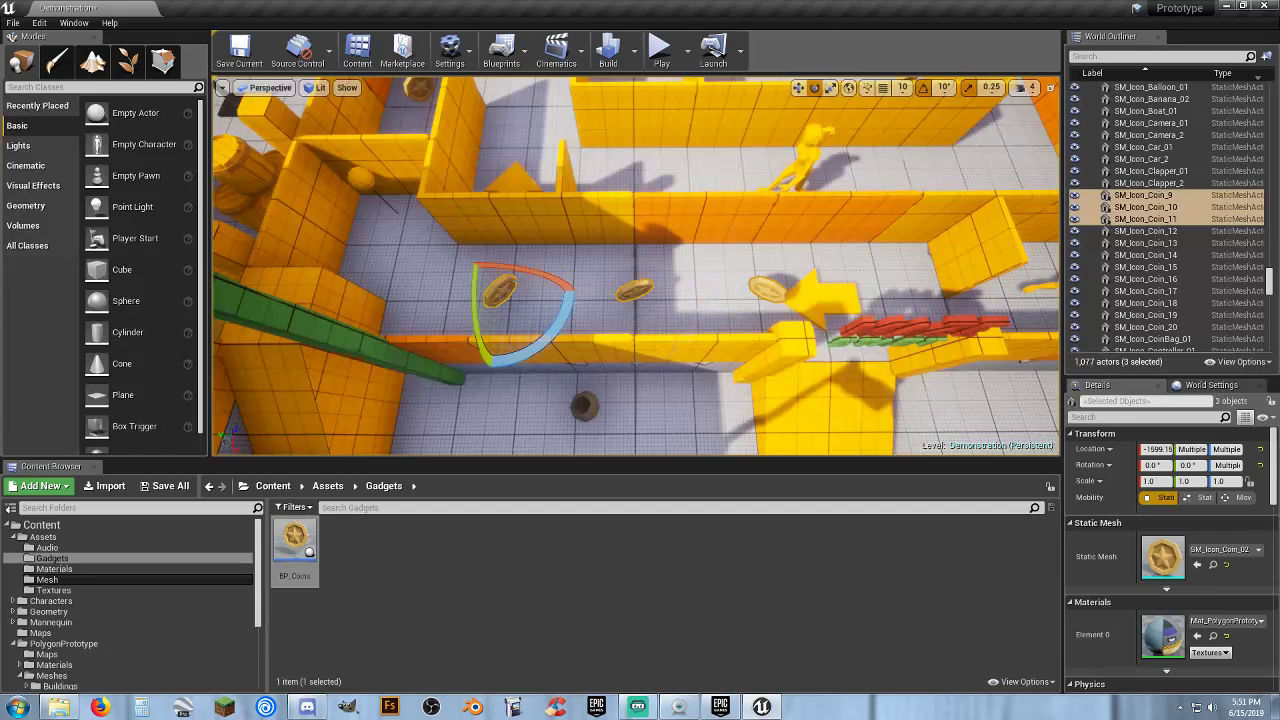
{"action": "key", "text": "Delete"}
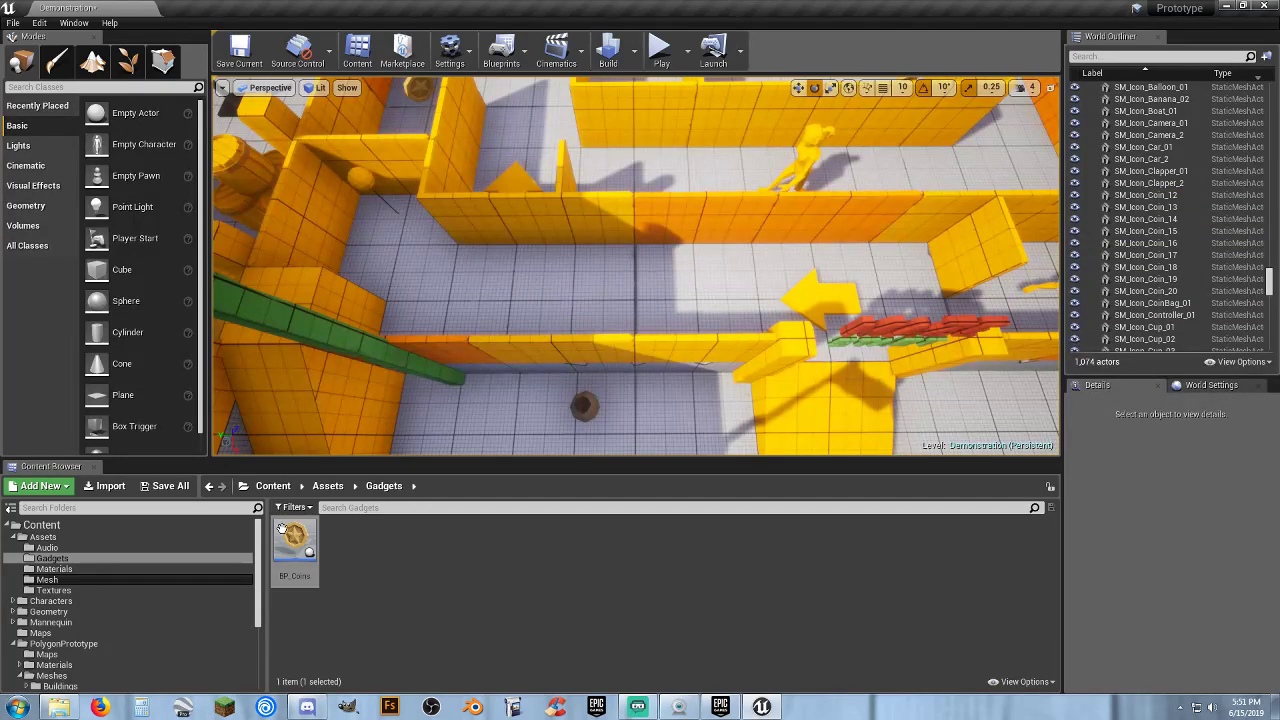
Place a BP_Coins in the emptied maze corridor and duplicate it twice along Y to form a row of three
{"action": "left_click_drag", "start_coordinate": [294, 545], "coordinate": [531, 286]}
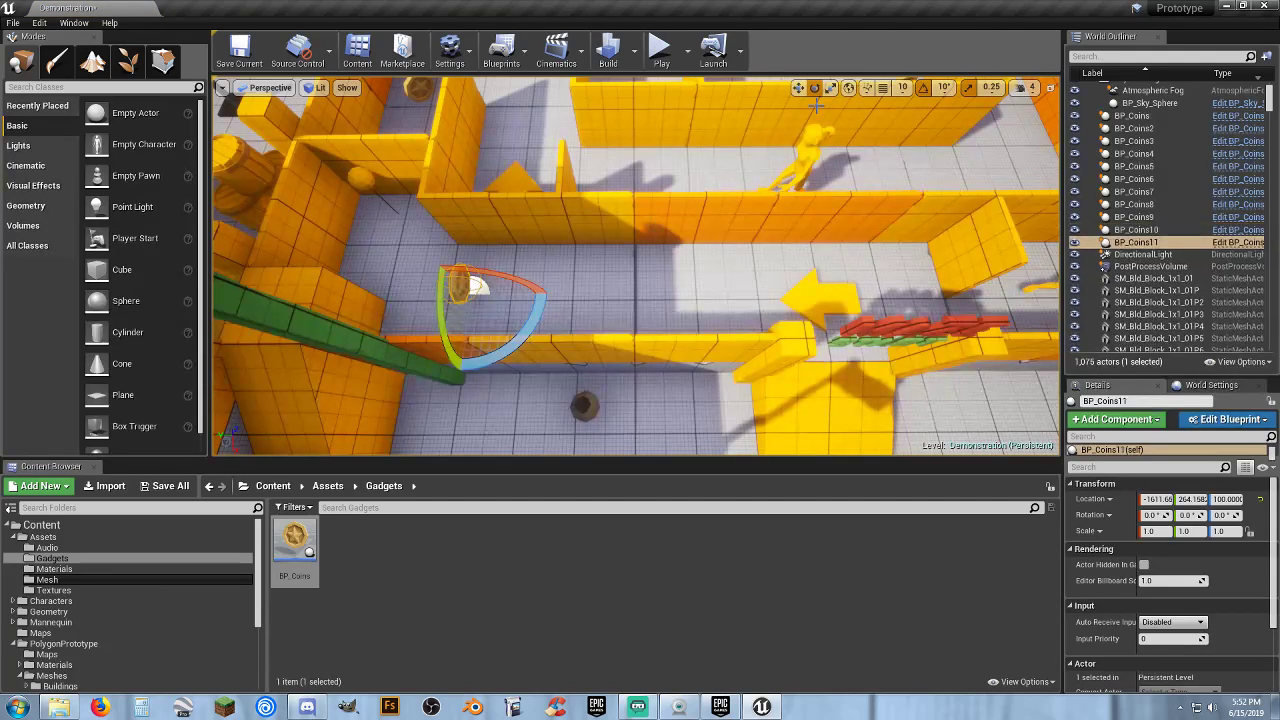
{"action": "left_click", "coordinate": [798, 88]}
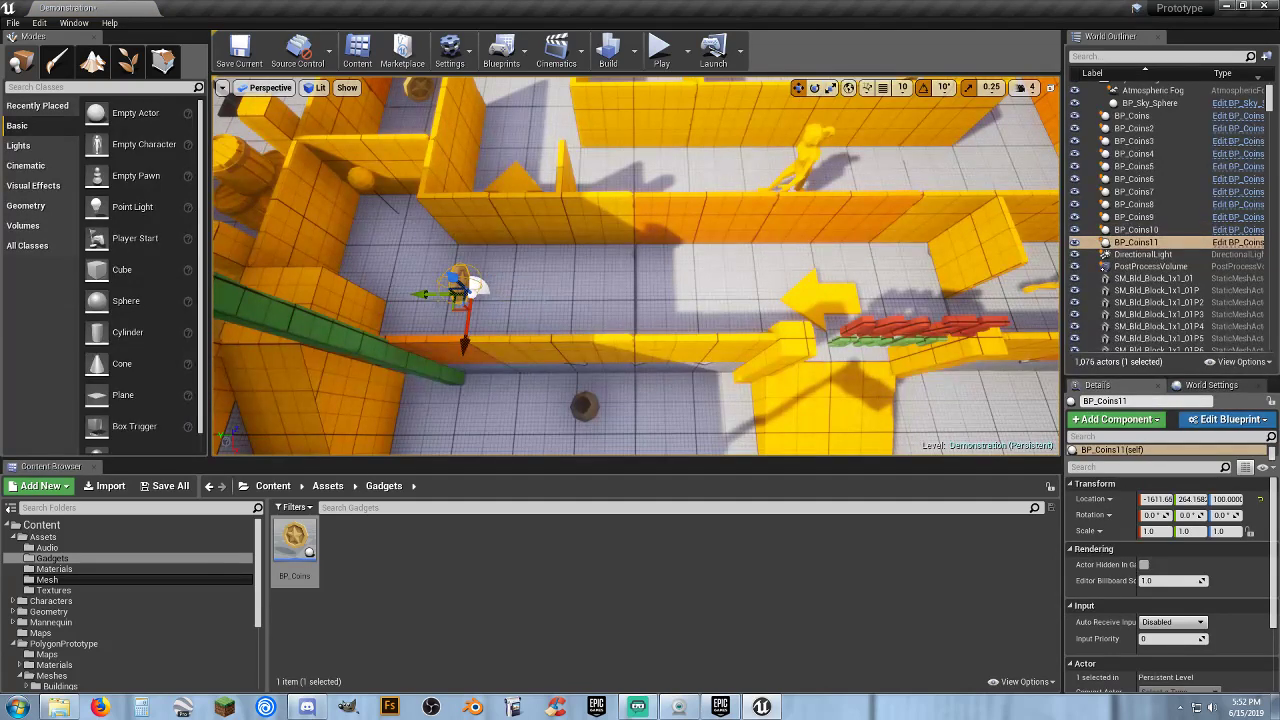
{"action": "right_click_drag", "start_coordinate": [425, 302], "coordinate": [425, 302]}
{"action": "left_click_drag", "start_coordinate": [399, 315], "coordinate": [705, 227]}
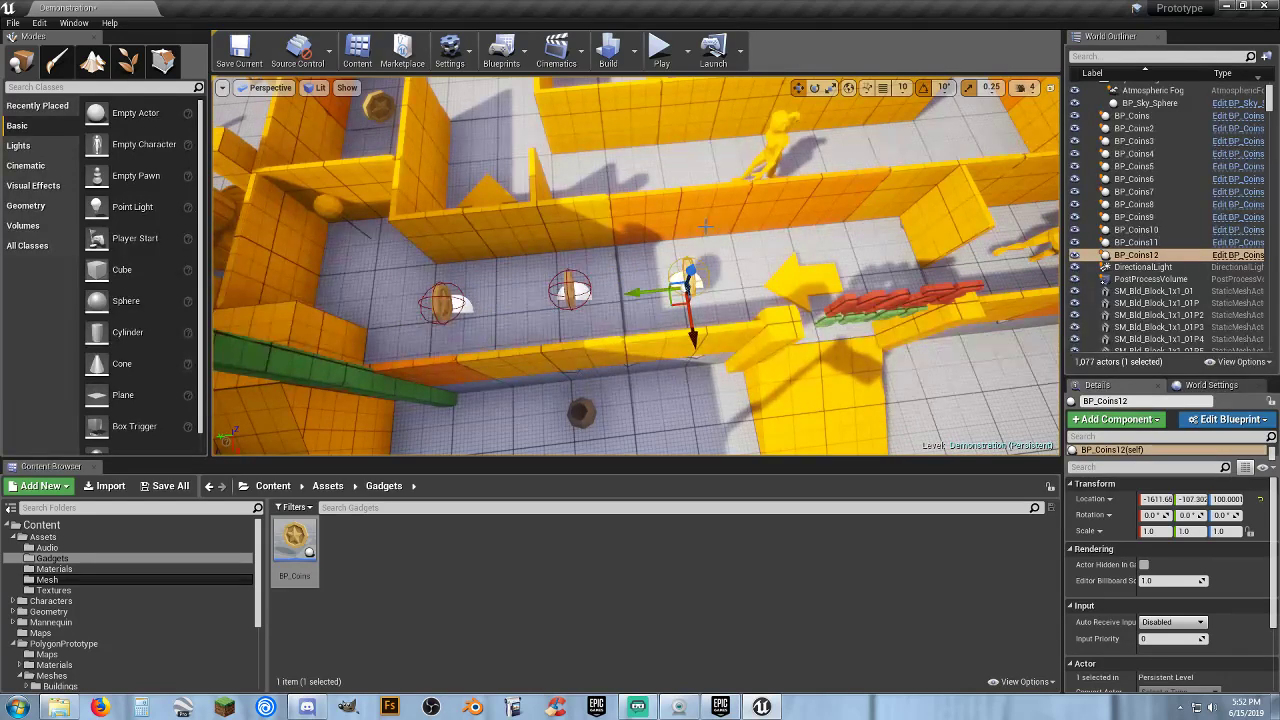
Rotate the corridor coins about Z to differing angles, the one nearest the arrow to -50 degrees and the farthest to -40 degrees
{"action": "left_click", "coordinate": [814, 88]}
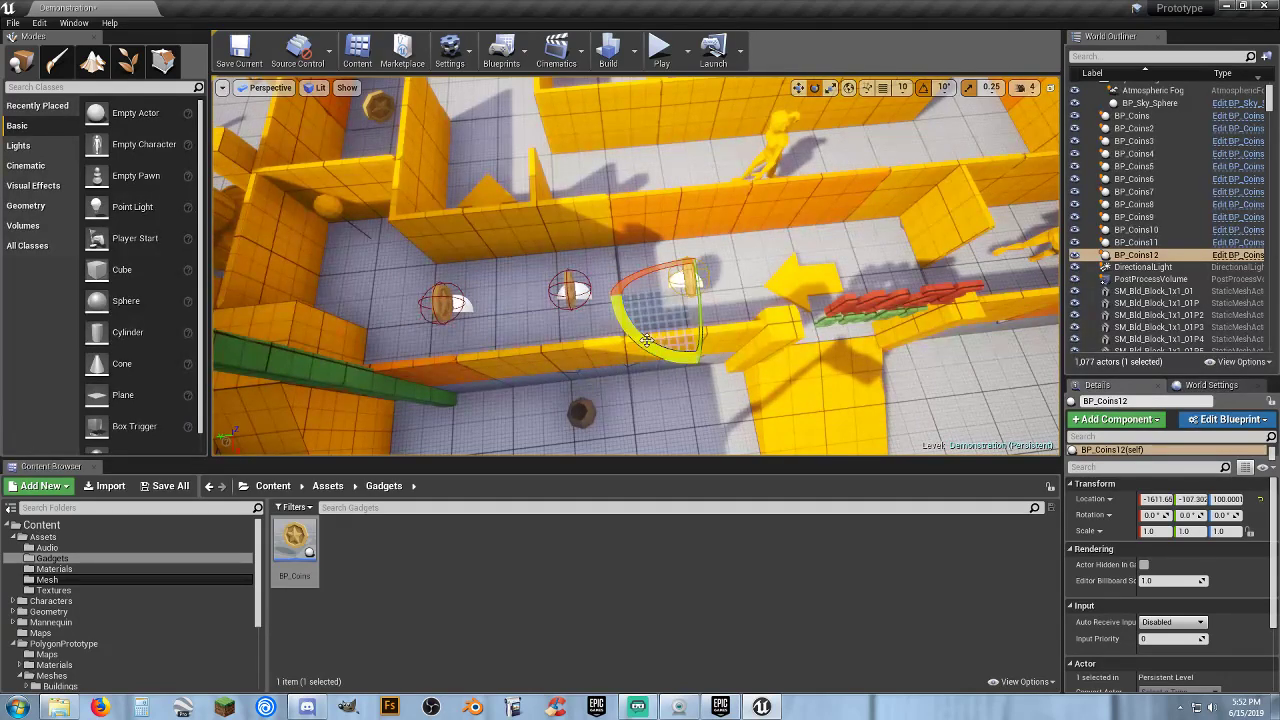
{"action": "left_click_drag", "start_coordinate": [638, 341], "coordinate": [690, 362]}
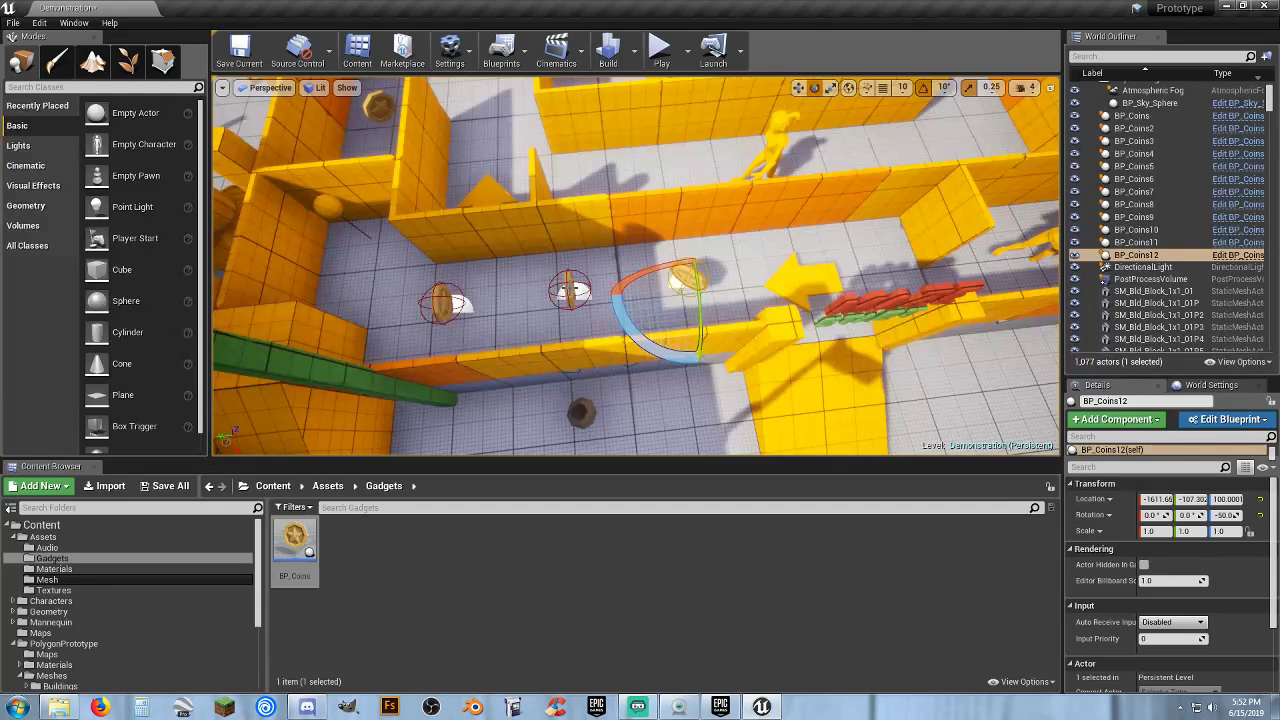
{"action": "left_click", "coordinate": [570, 290]}
{"action": "left_click_drag", "start_coordinate": [598, 345], "coordinate": [522, 394]}
{"action": "left_click", "coordinate": [450, 304]}
{"action": "right_click_drag", "start_coordinate": [644, 195], "coordinate": [545, 298]}
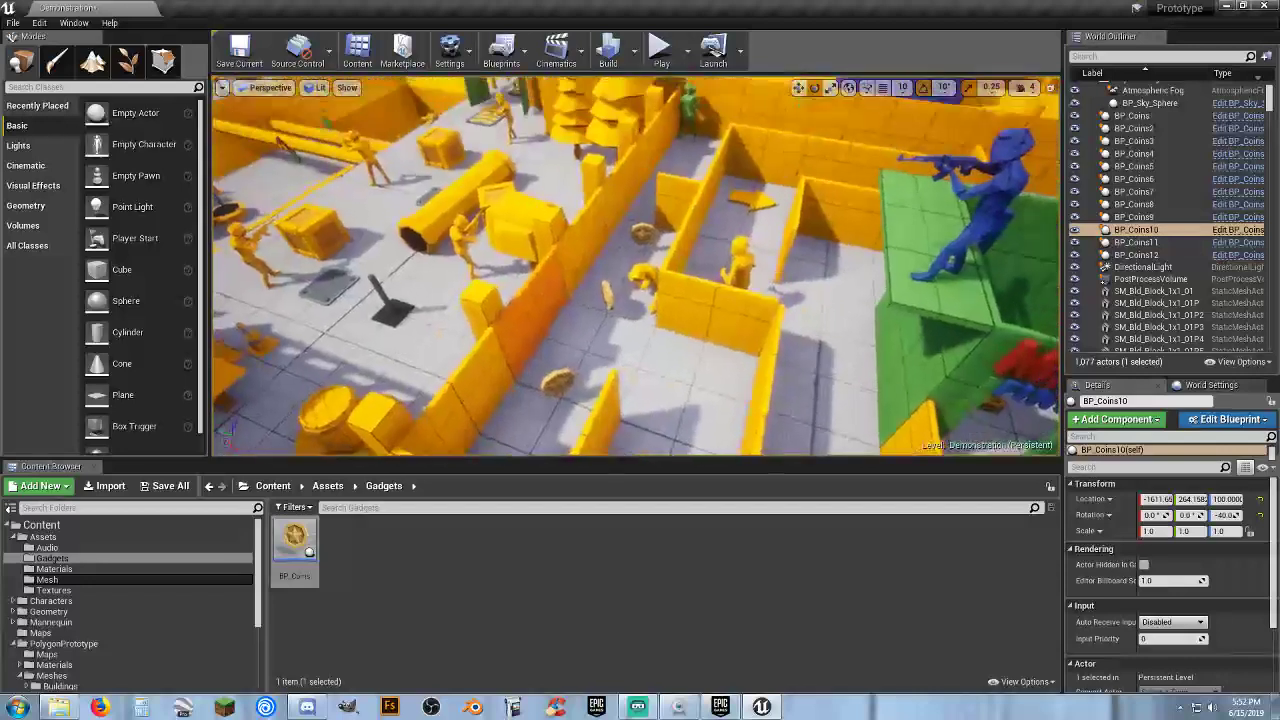
Delete the three static coin meshes along the long yellow-orange wall of the maze's outer corridor
{"action": "left_click", "coordinate": [554, 386]}
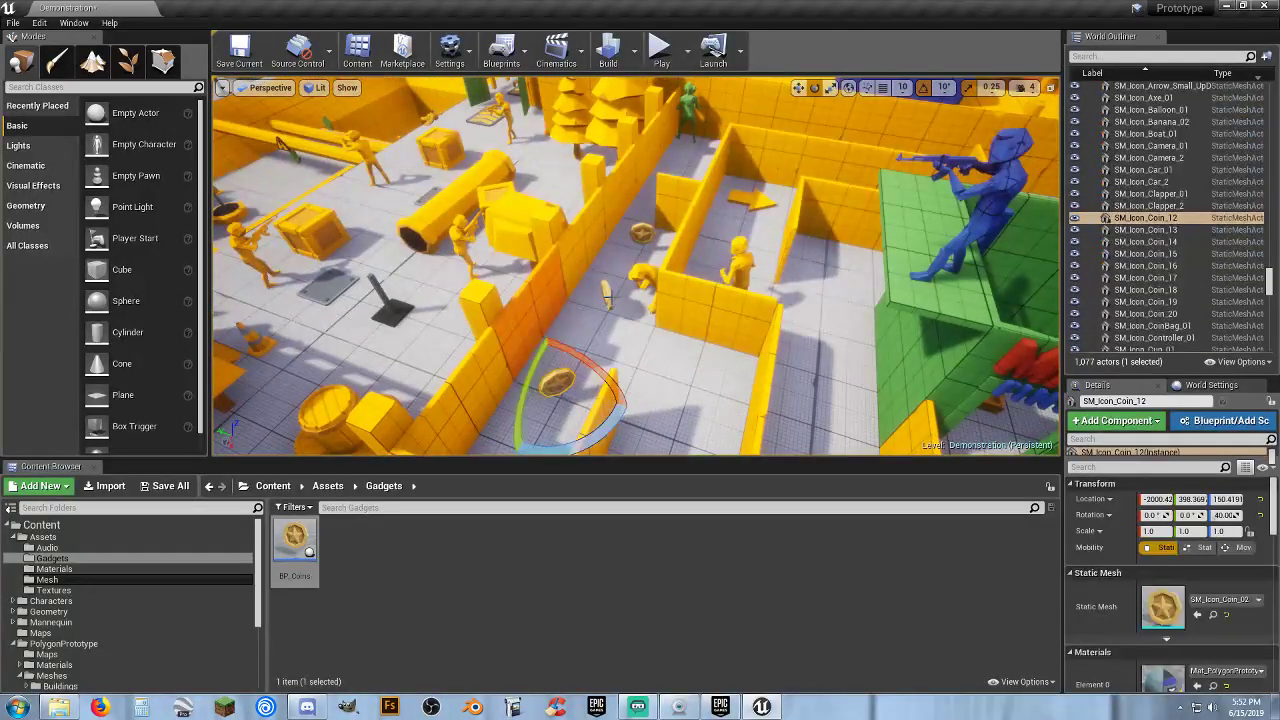
{"action": "left_click", "coordinate": [606, 296], "text": "ctrl"}
{"action": "left_click", "coordinate": [641, 232], "text": "ctrl"}
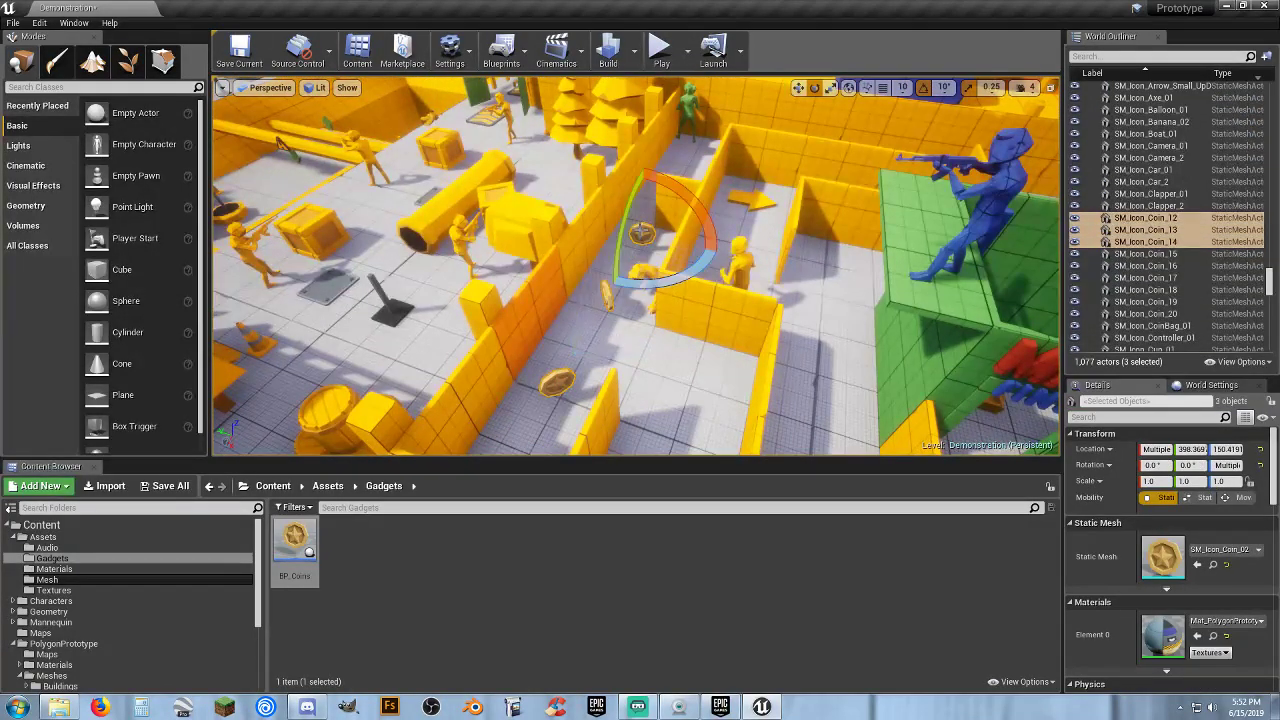
{"action": "key", "text": "Delete"}
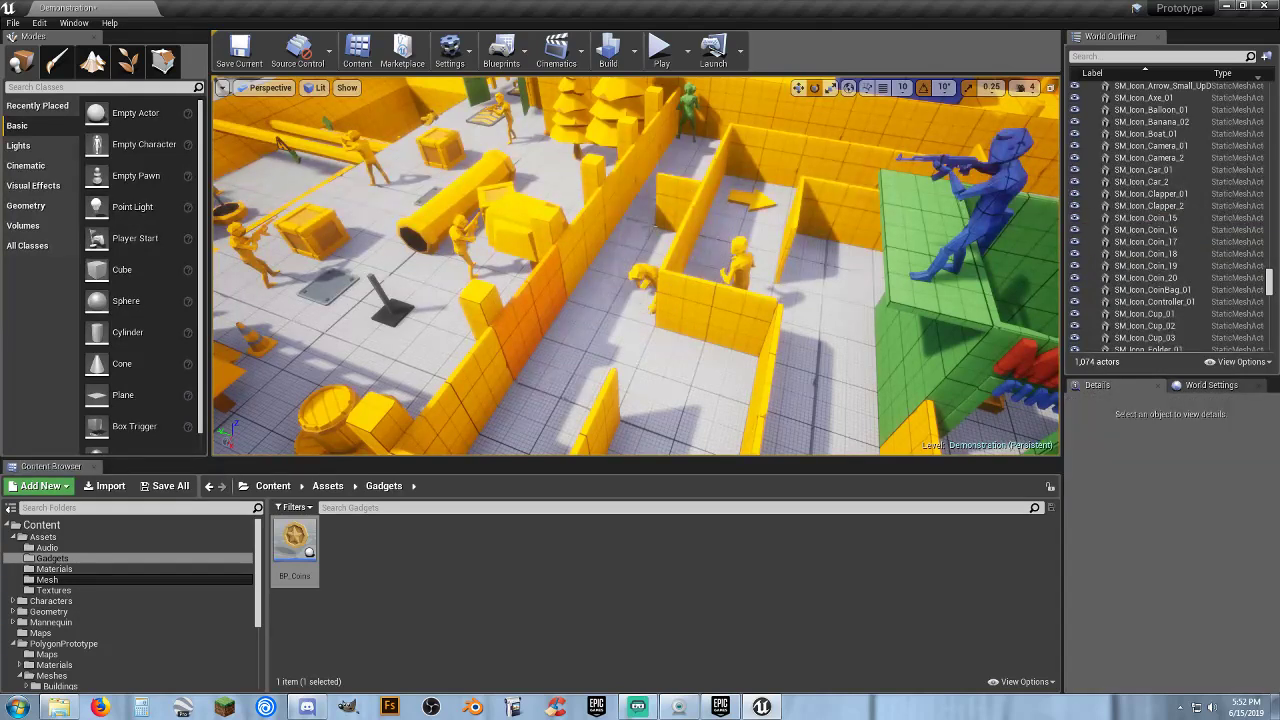
Place a BP_Coins in the emptied outer corridor and duplicate it twice along X to form a row of three
{"action": "left_click_drag", "start_coordinate": [295, 540], "coordinate": [534, 414]}
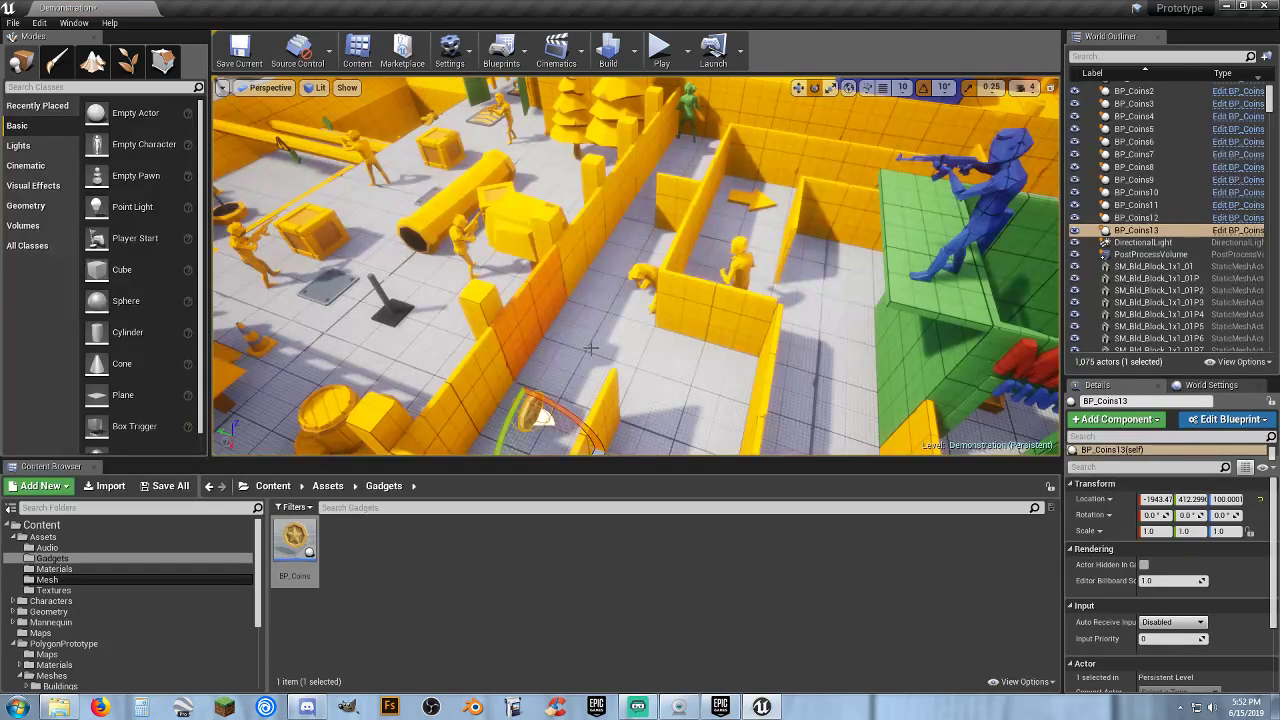
{"action": "key", "text": "f"}
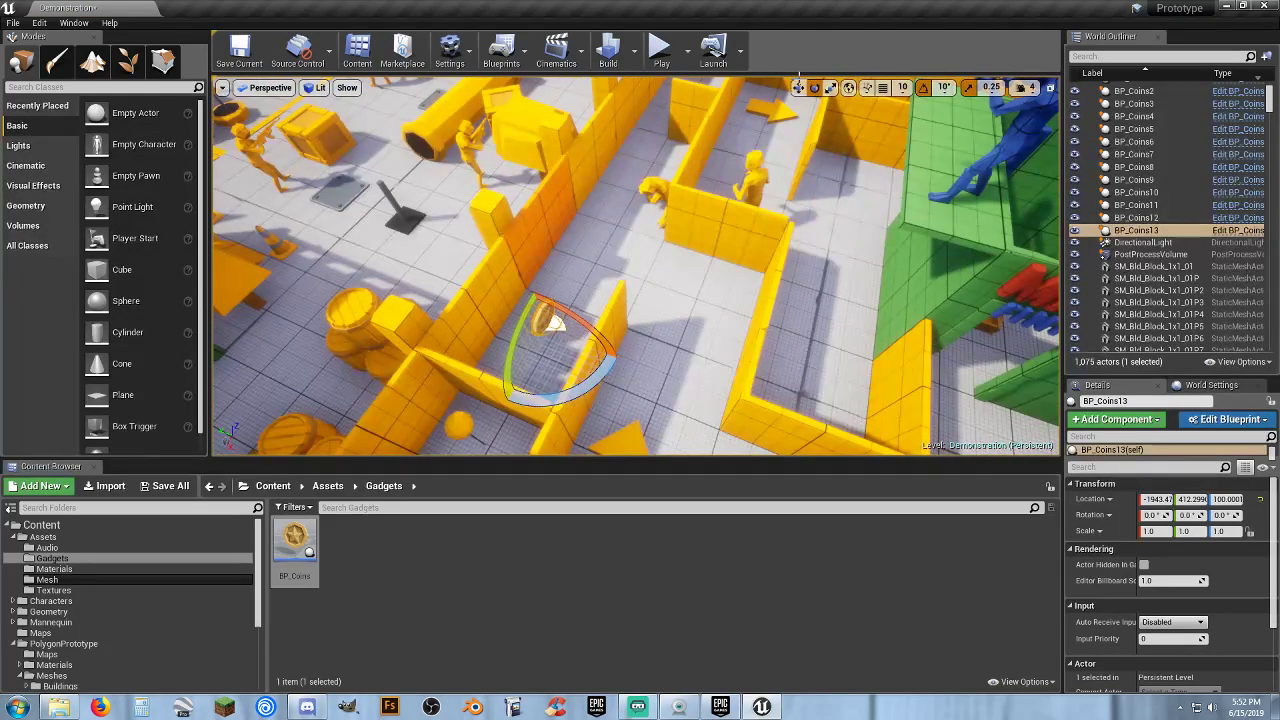
{"action": "left_click", "coordinate": [798, 87]}
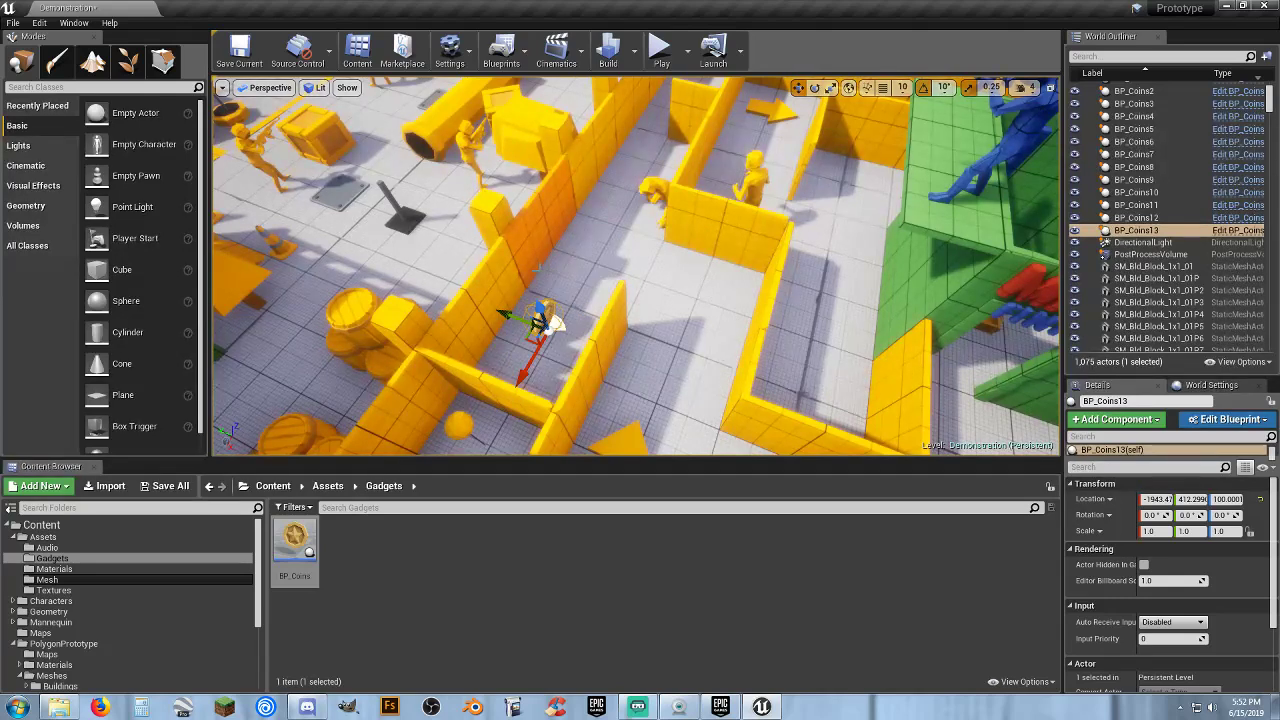
{"action": "key", "text": "ctrl+w"}
{"action": "left_click_drag", "start_coordinate": [522, 372], "coordinate": [606, 270]}
{"action": "left_click", "coordinate": [539, 307]}
{"action": "key", "text": "ctrl+w"}
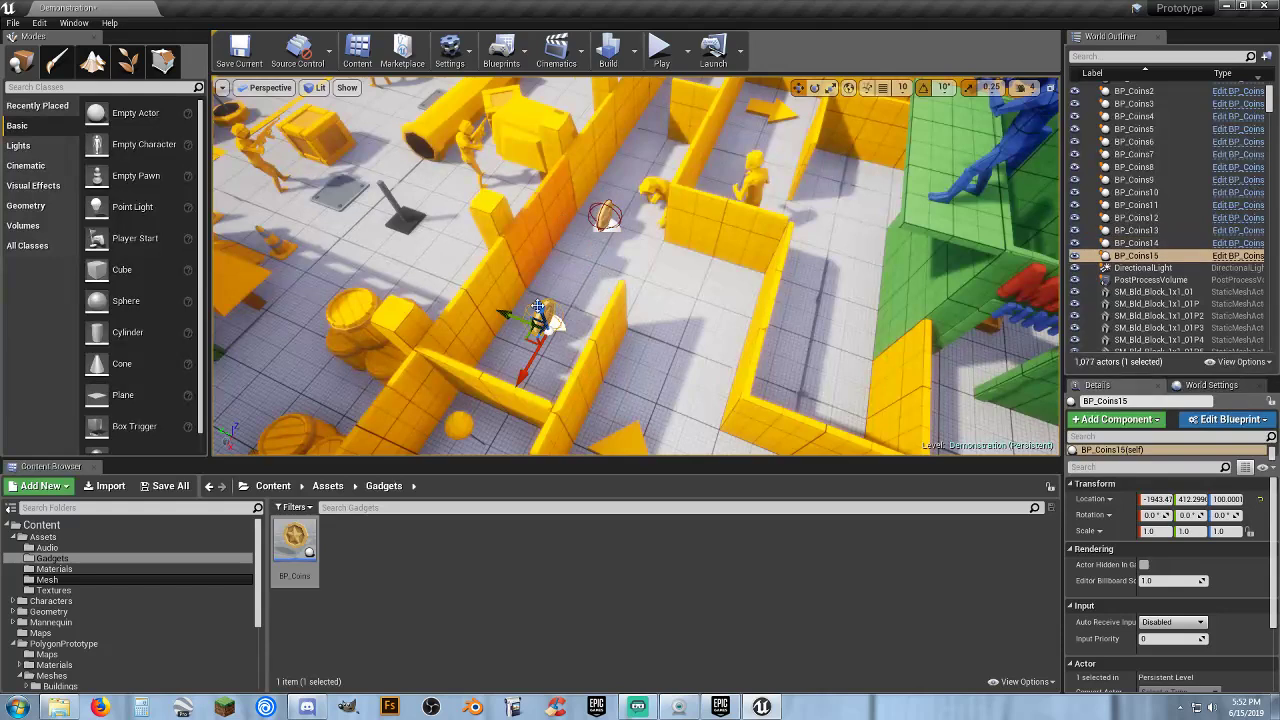
{"action": "left_click_drag", "start_coordinate": [535, 345], "coordinate": [648, 183]}
Rotate the outer corridor's farthest duplicated coin to -40 degrees about Z and the middle one to 60 degrees
{"action": "left_click", "coordinate": [814, 87]}
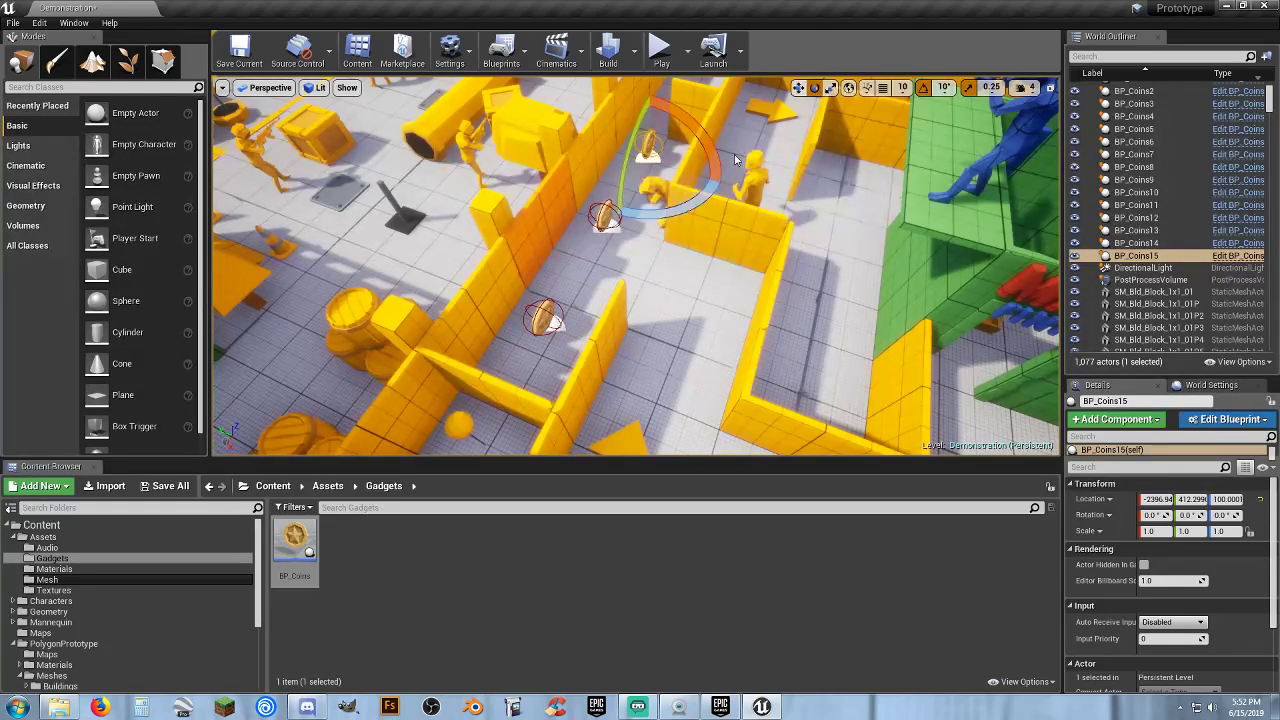
{"action": "left_click_drag", "start_coordinate": [648, 217], "coordinate": [622, 219]}
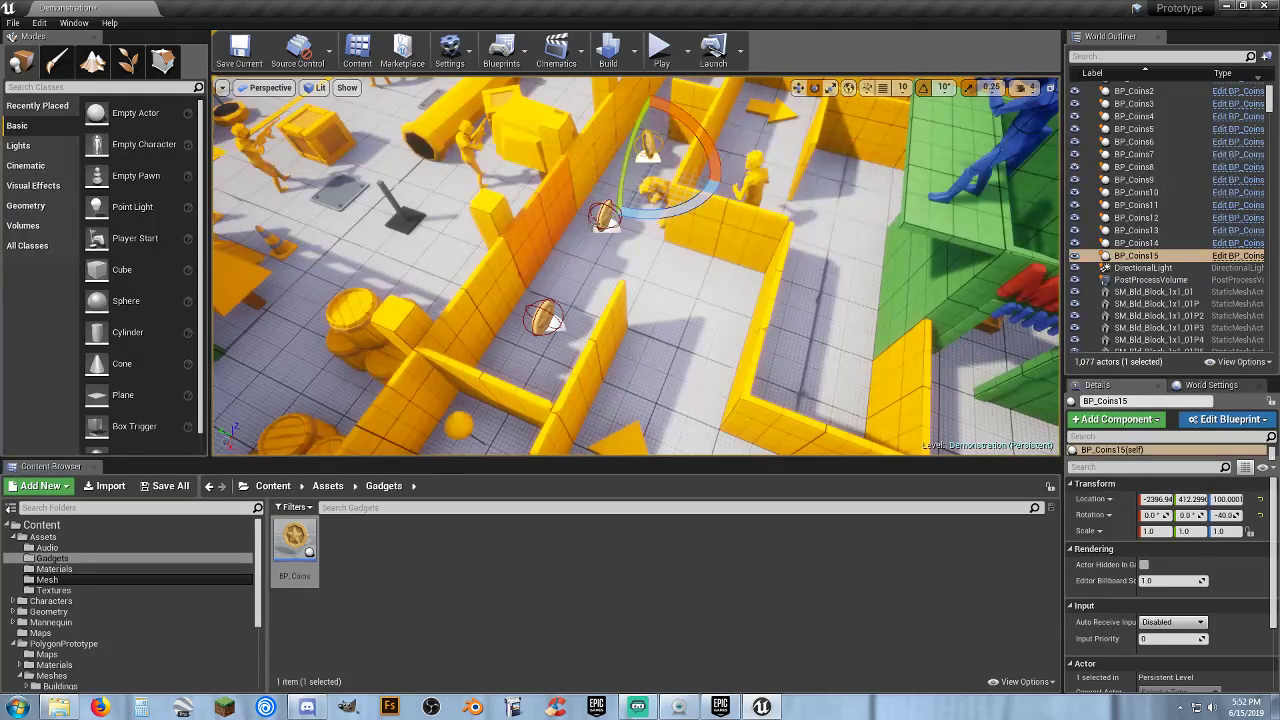
{"action": "left_click", "coordinate": [601, 217]}
{"action": "left_click_drag", "start_coordinate": [644, 274], "coordinate": [672, 276]}
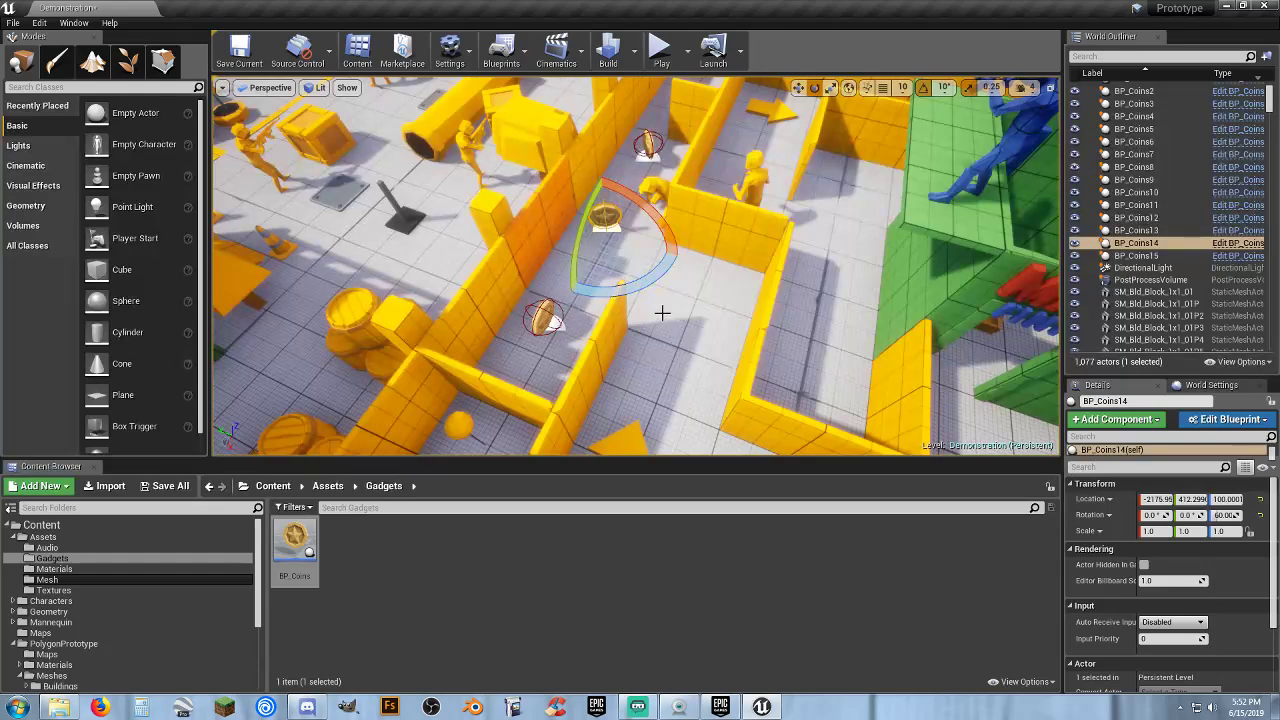
Delete the two static coin meshes in the maze passage beside the green structure
{"action": "right_click_drag", "start_coordinate": [663, 312], "coordinate": [689, 310]}
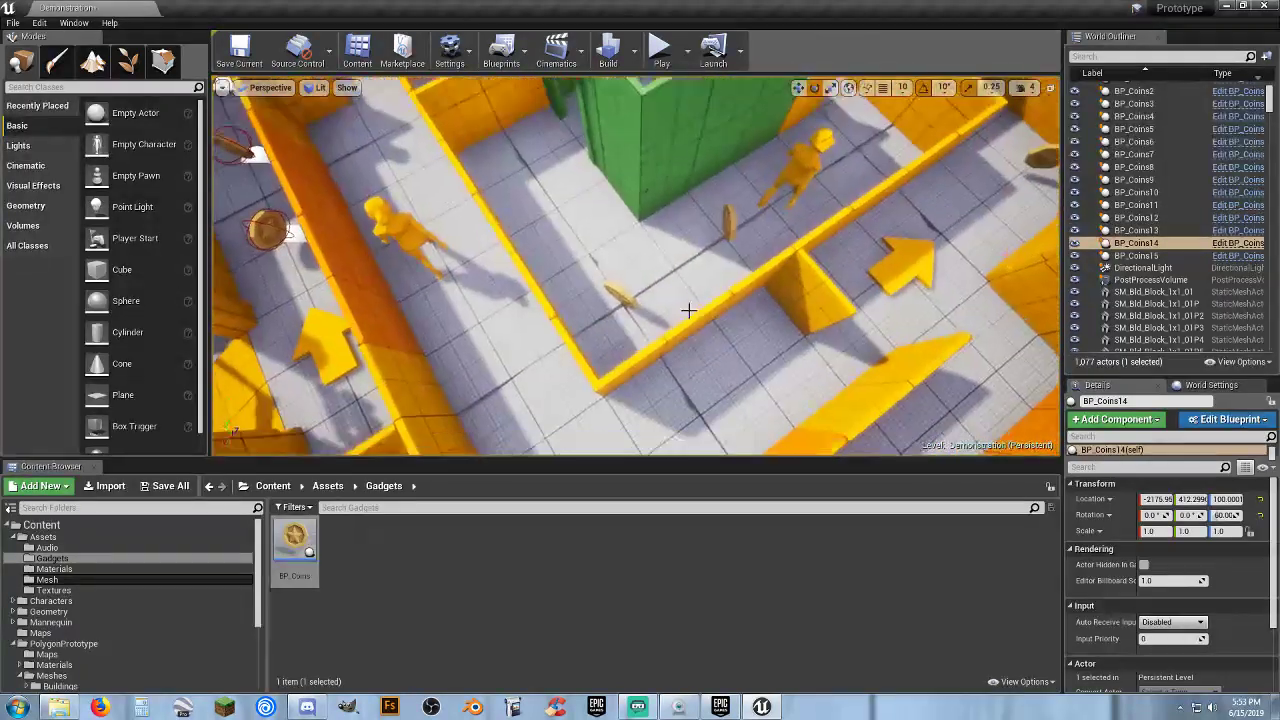
{"action": "left_click", "coordinate": [620, 293]}
{"action": "left_click", "coordinate": [729, 222], "text": "ctrl"}
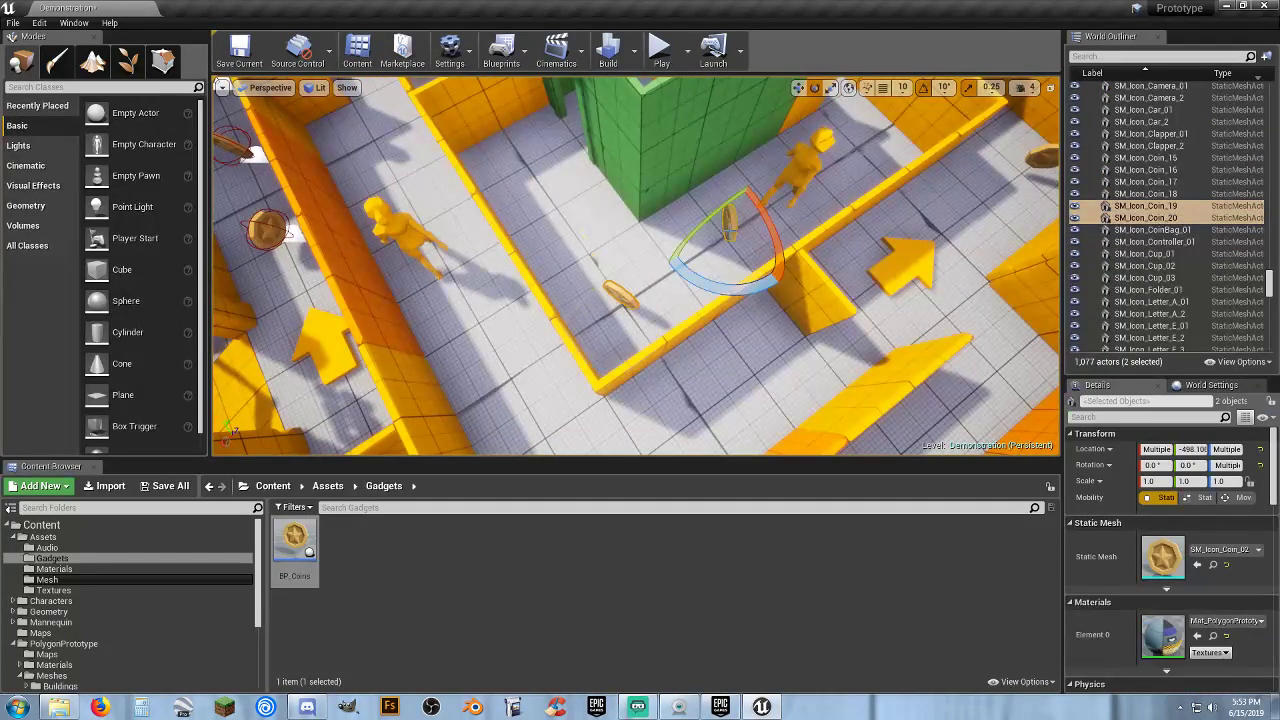
{"action": "key", "text": "Delete"}
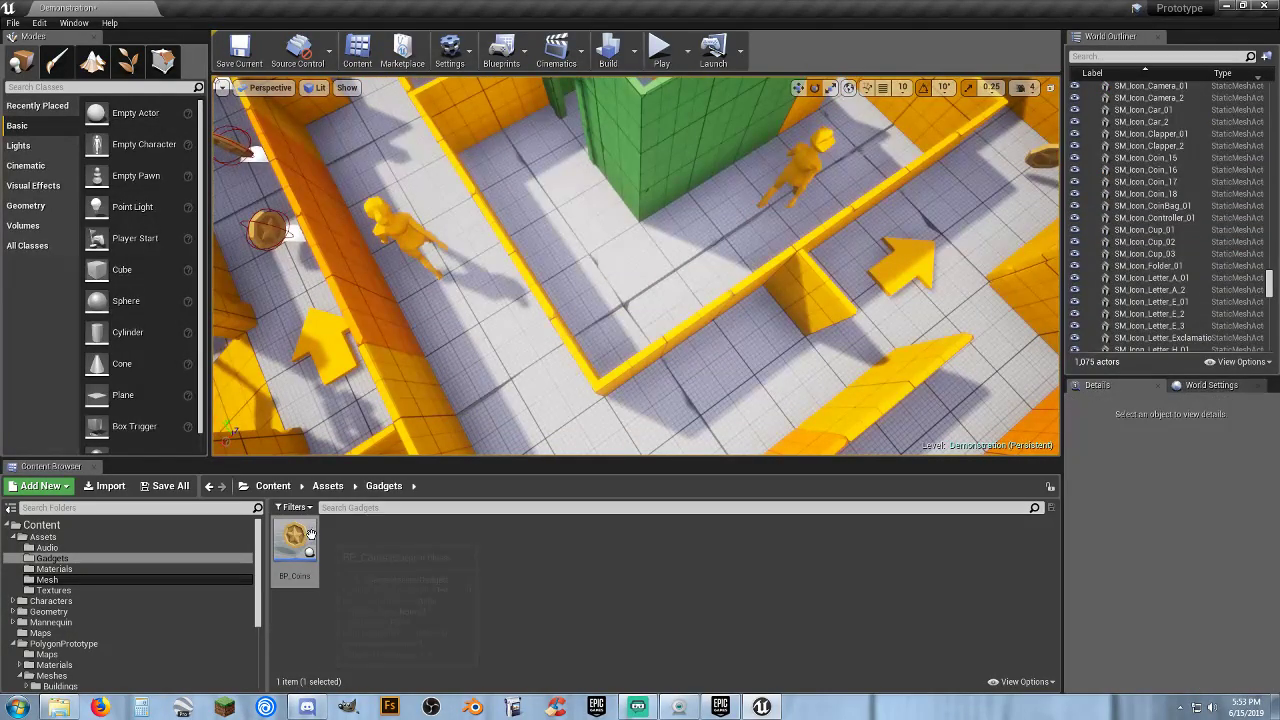
Place two BP_Coins beside the green structure, about 200 units apart along X, with the duplicate turned to 50 degrees about Z
{"action": "left_click_drag", "start_coordinate": [295, 540], "coordinate": [618, 318]}
{"action": "mouse_move", "coordinate": [620, 302]}
{"action": "left_mouse_down"}
{"action": "mouse_move", "coordinate": [608, 292]}
{"action": "mouse_move", "coordinate": [623, 295]}
{"action": "left_mouse_up"}
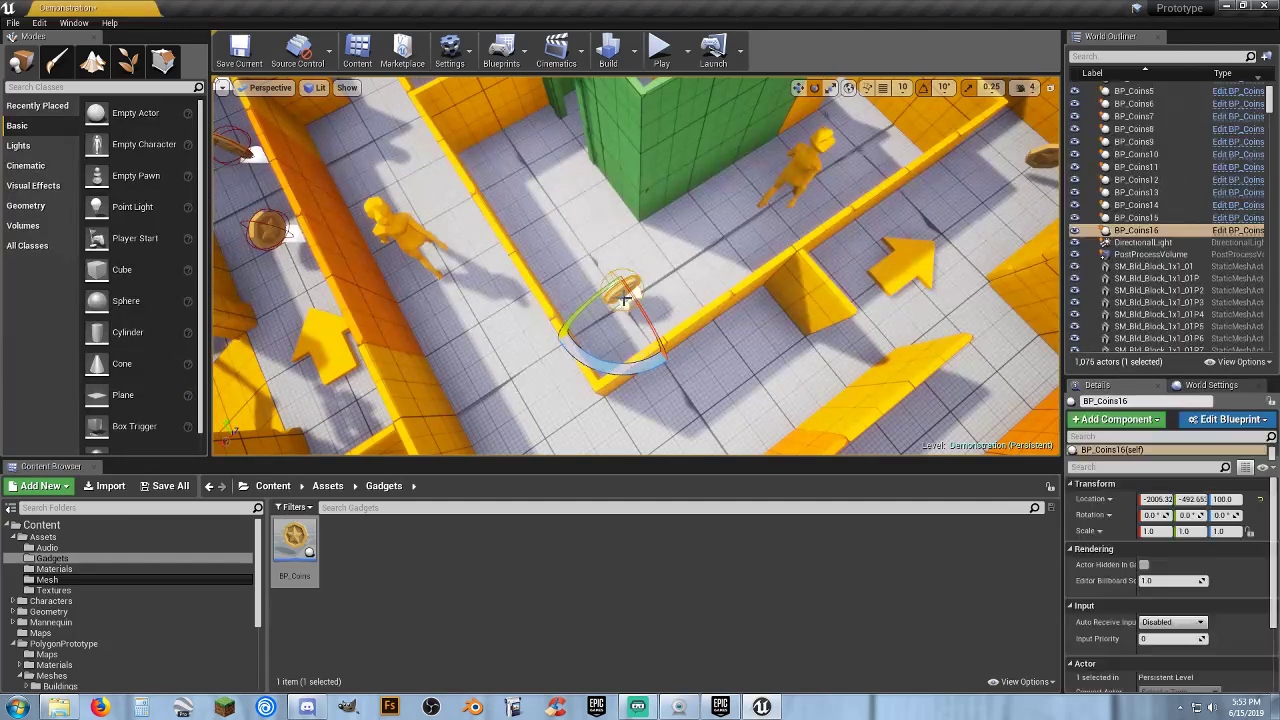
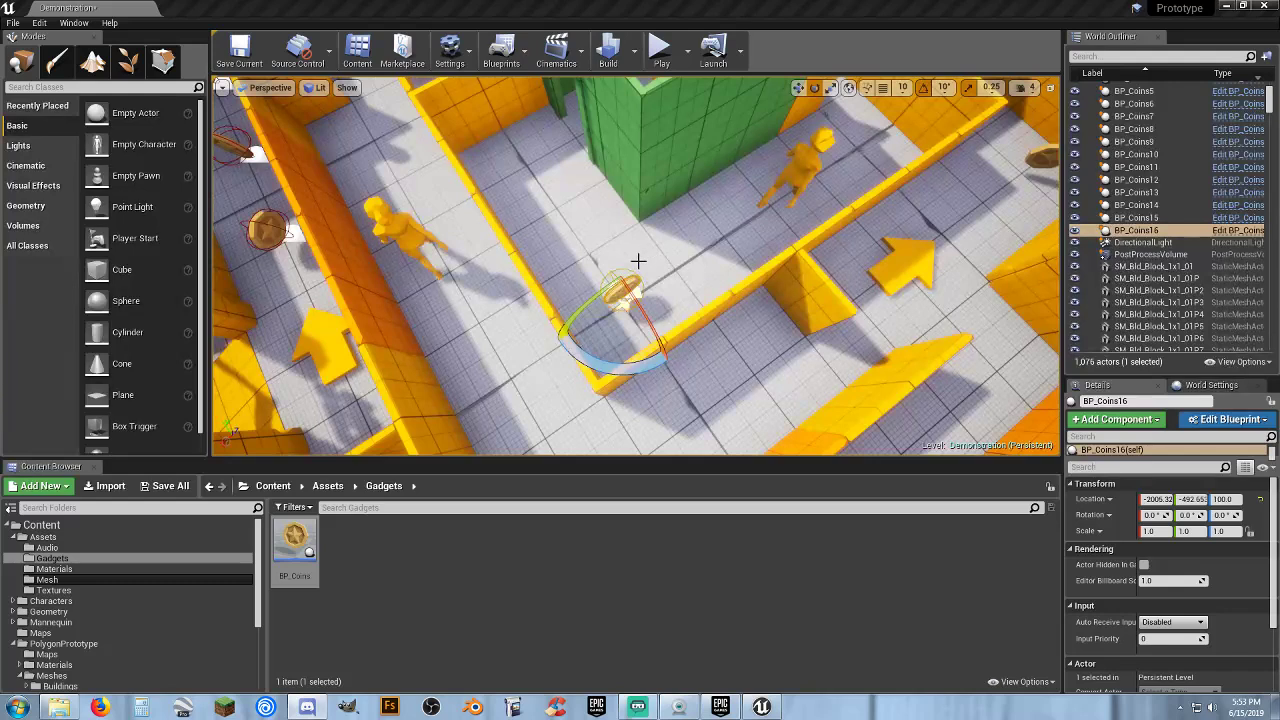
{"action": "left_click", "coordinate": [798, 88]}
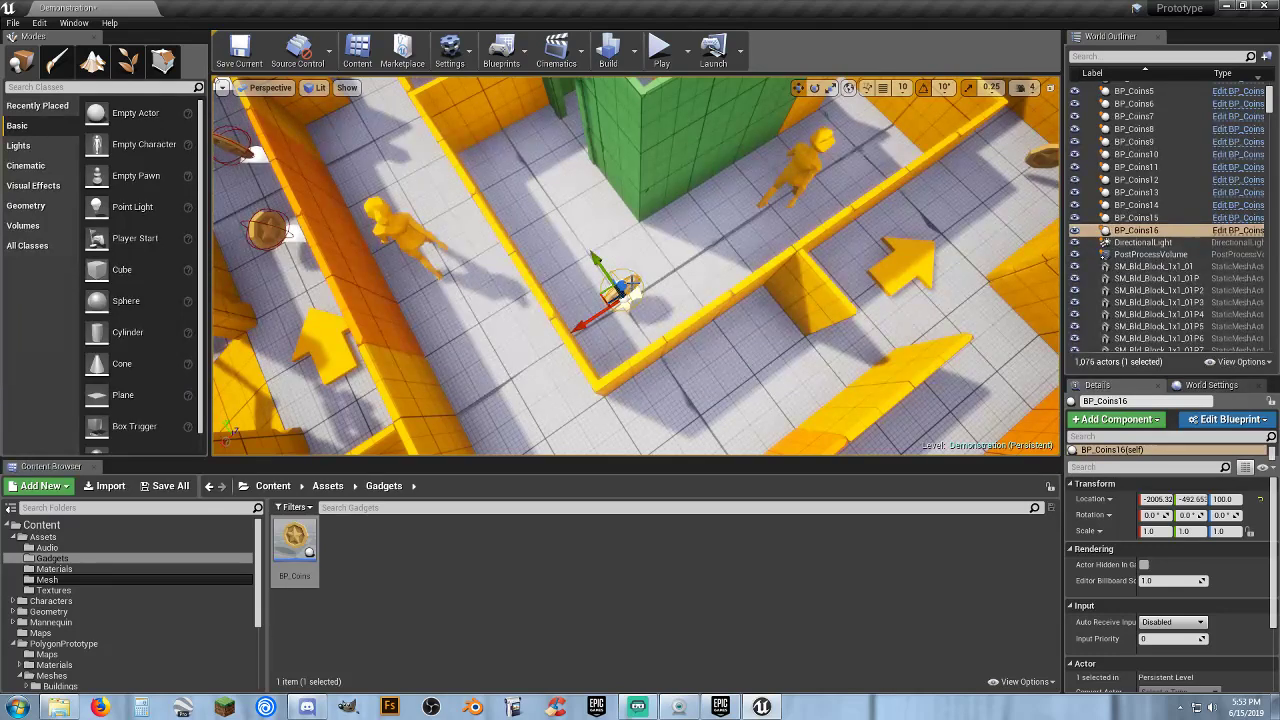
{"action": "left_click_drag", "start_coordinate": [611, 305], "coordinate": [688, 262], "text": "alt"}
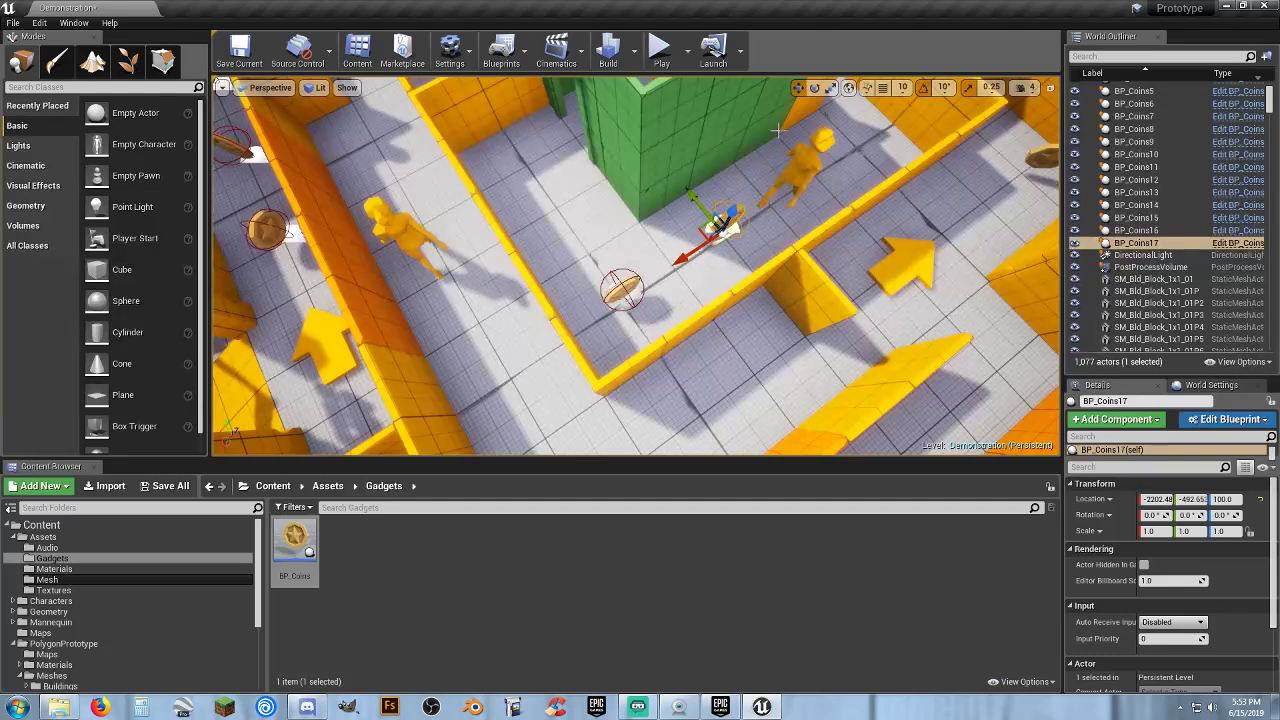
{"action": "left_click", "coordinate": [814, 88]}
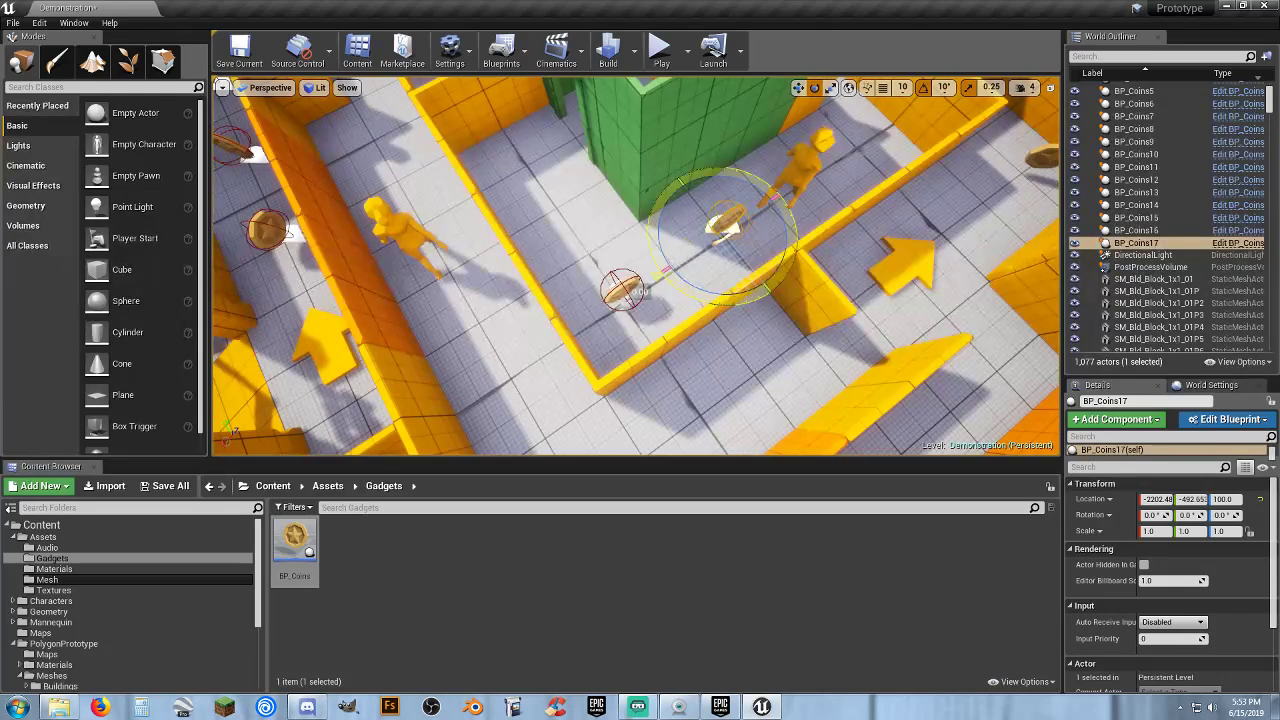
{"action": "left_click_drag", "start_coordinate": [685, 182], "coordinate": [645, 213]}
Delete the four static coin meshes lined up in the maze section between the yellow arrows
{"action": "right_click_drag", "start_coordinate": [909, 309], "coordinate": [855, 300]}
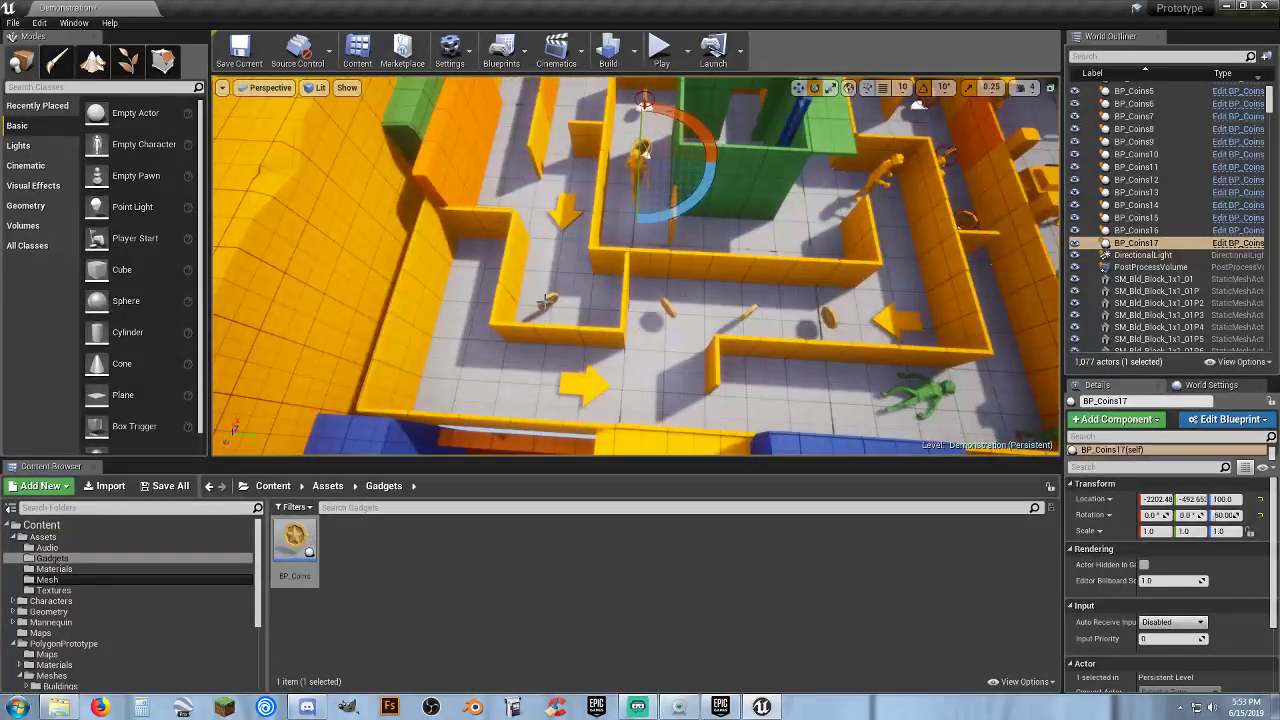
{"action": "left_click", "coordinate": [556, 300]}
{"action": "left_click", "coordinate": [666, 308], "text": "ctrl"}
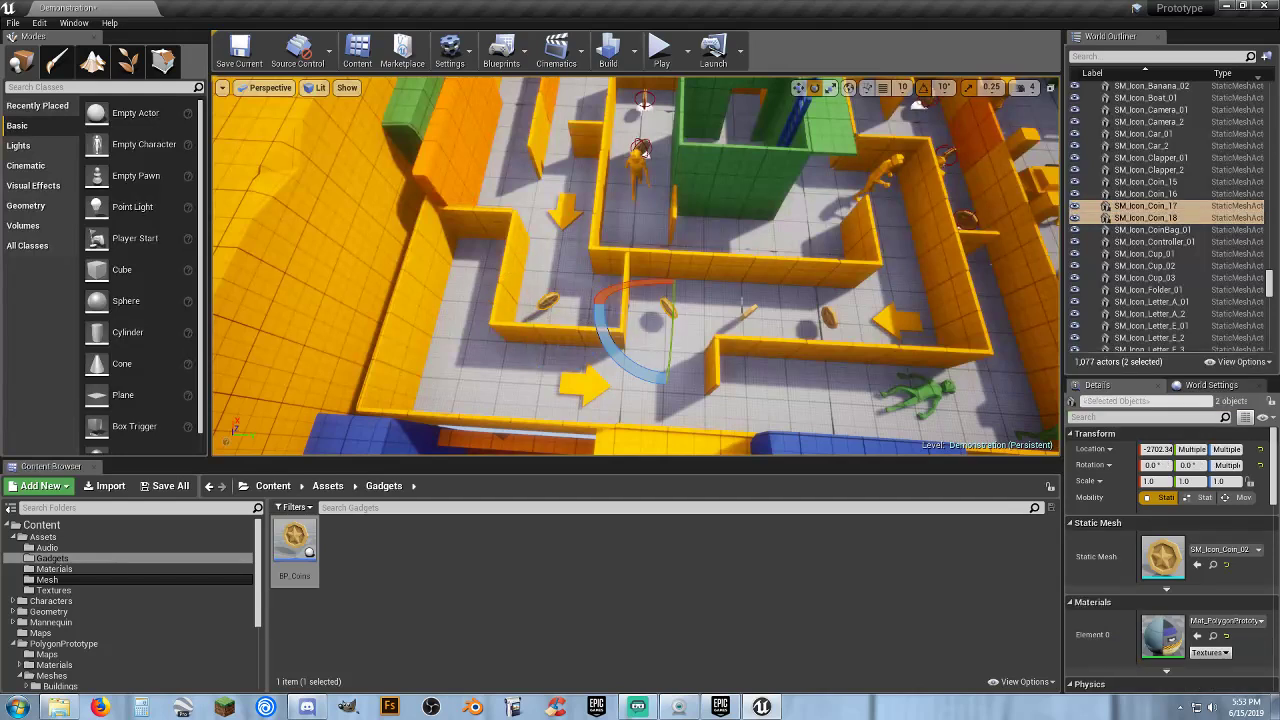
{"action": "left_click", "coordinate": [750, 312], "text": "ctrl"}
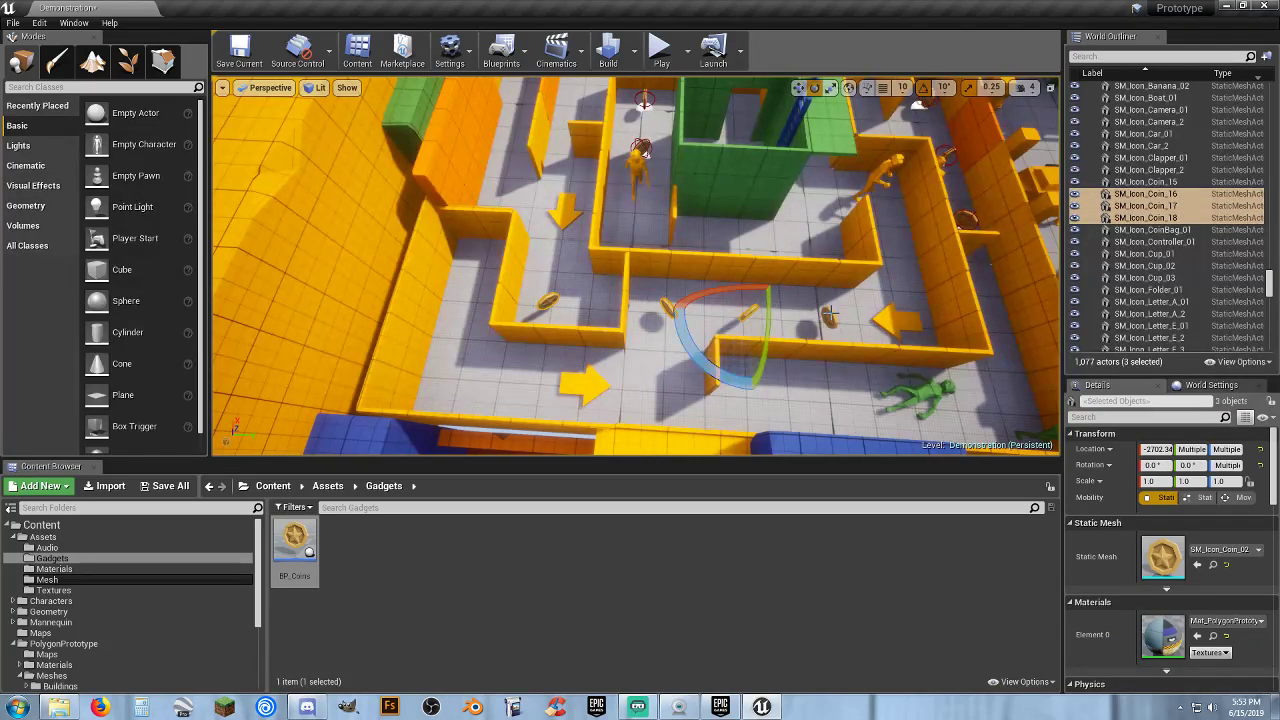
{"action": "left_click", "coordinate": [830, 318], "text": "ctrl"}
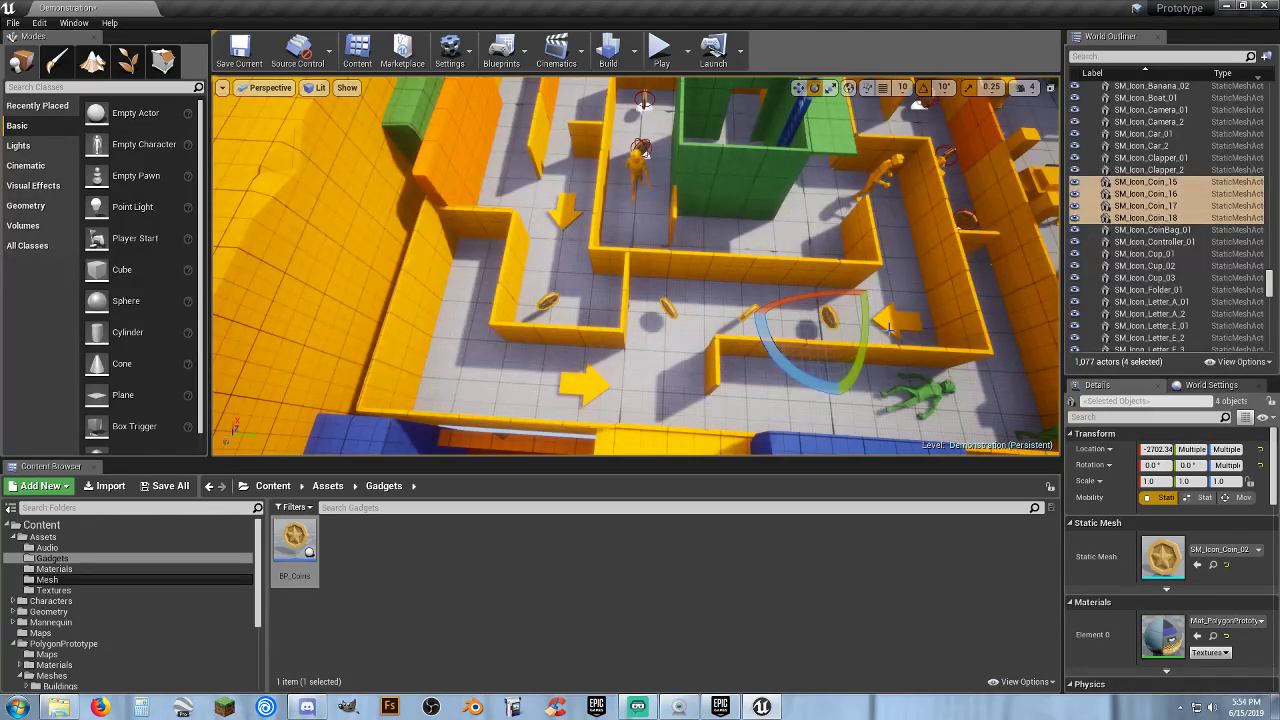
{"action": "key", "text": "Delete"}
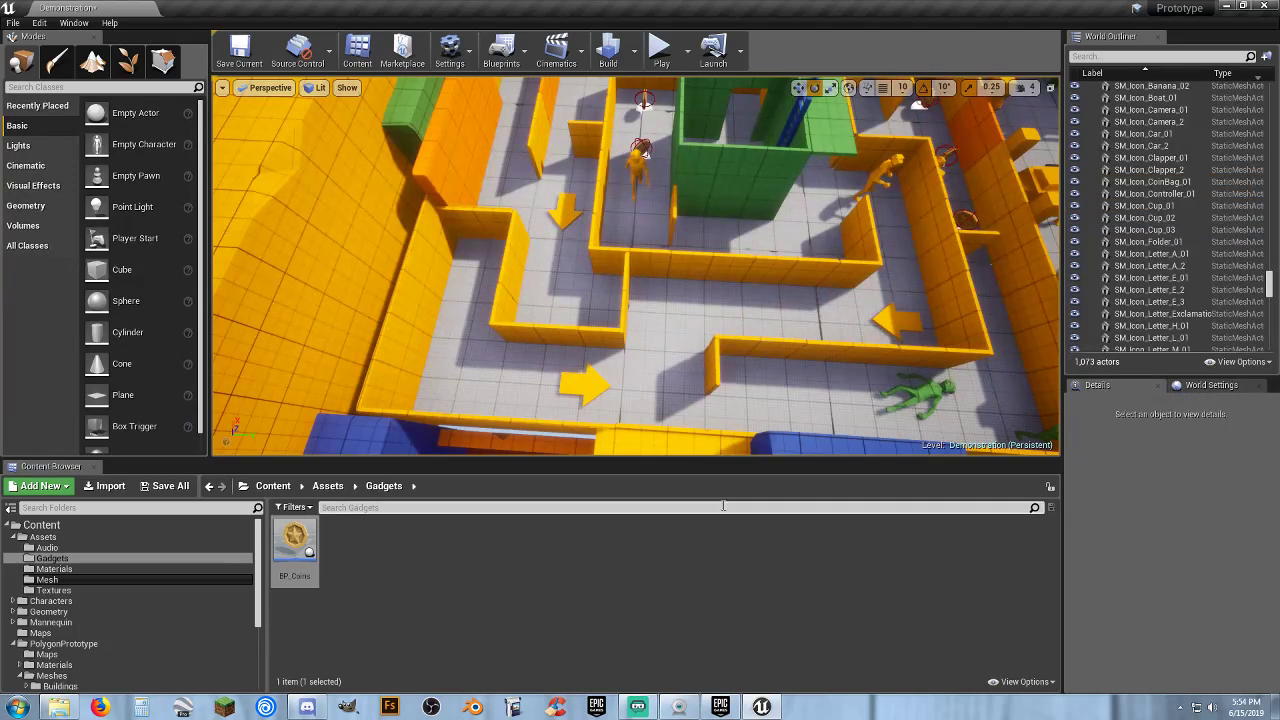
Place a BP_Coins in the maze section between the arrows and duplicate it three times along Y to form a row of four
{"action": "left_click_drag", "start_coordinate": [295, 545], "coordinate": [564, 292]}
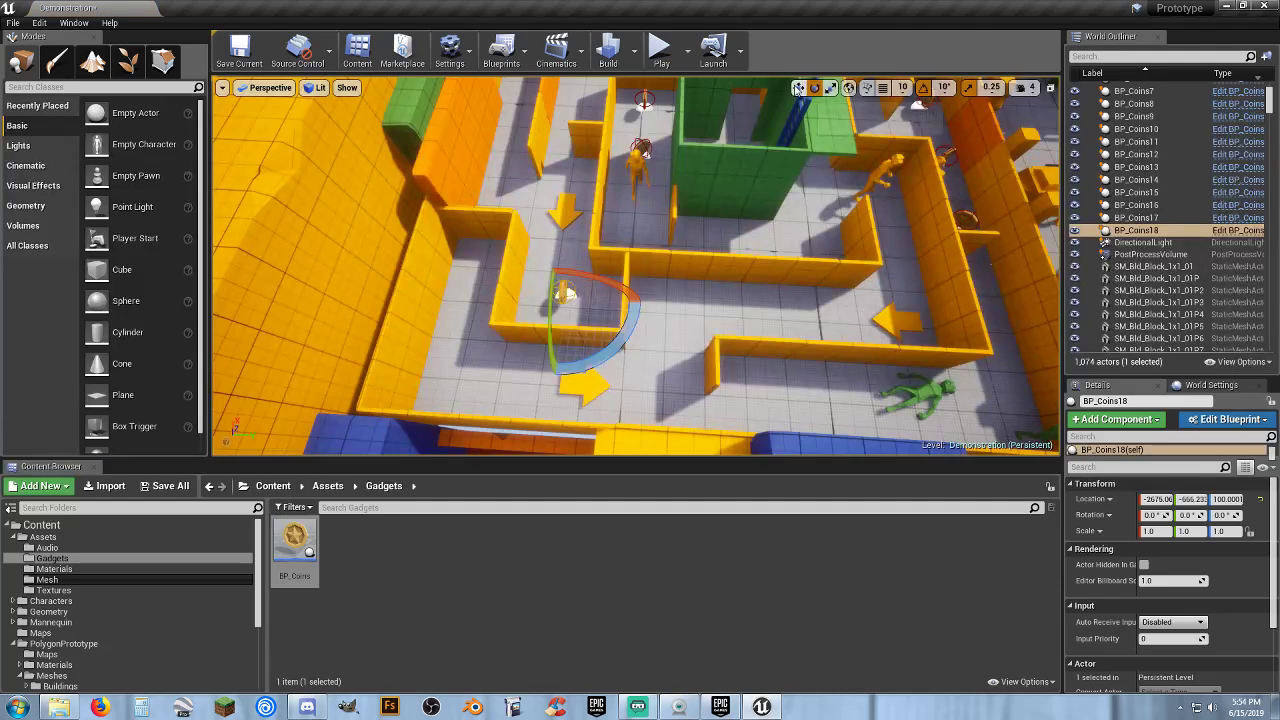
{"action": "left_click", "coordinate": [797, 88]}
{"action": "key", "text": "ctrl+w"}
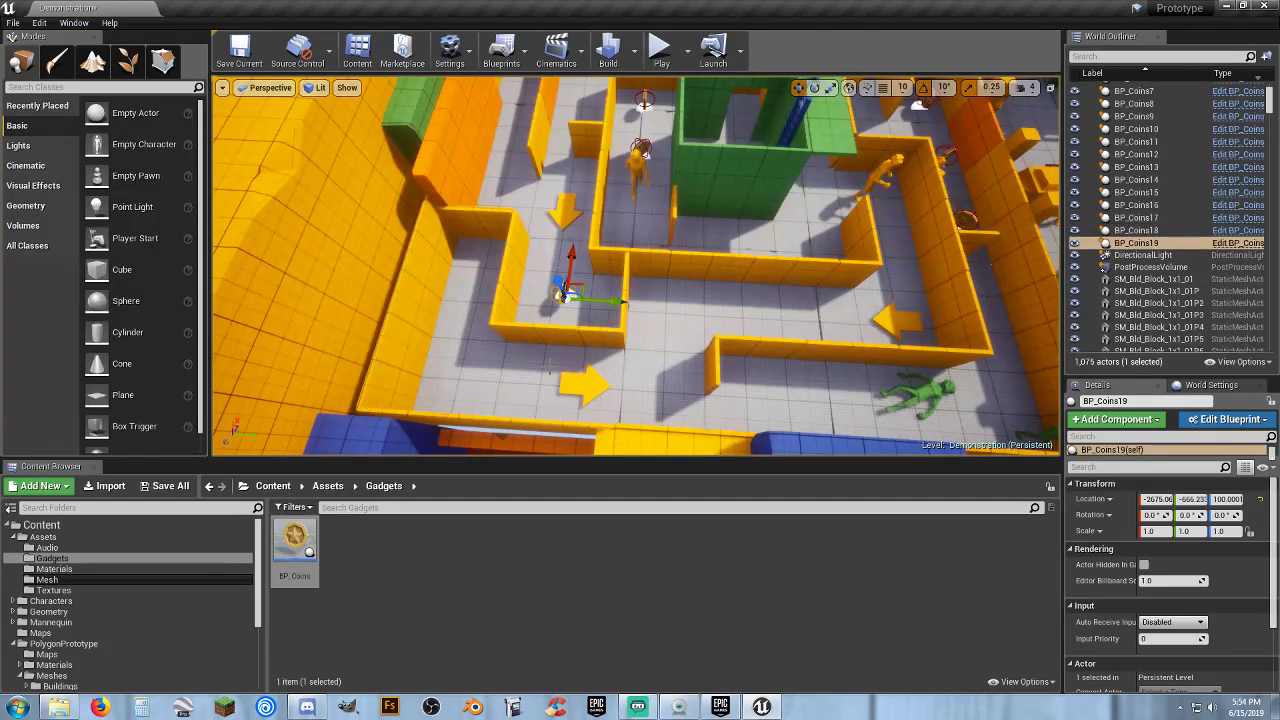
{"action": "left_click_drag", "start_coordinate": [610, 302], "coordinate": [797, 302]}
{"action": "key", "text": "ctrl+w"}
{"action": "left_click", "coordinate": [563, 292]}
{"action": "key", "text": "ctrl+w"}
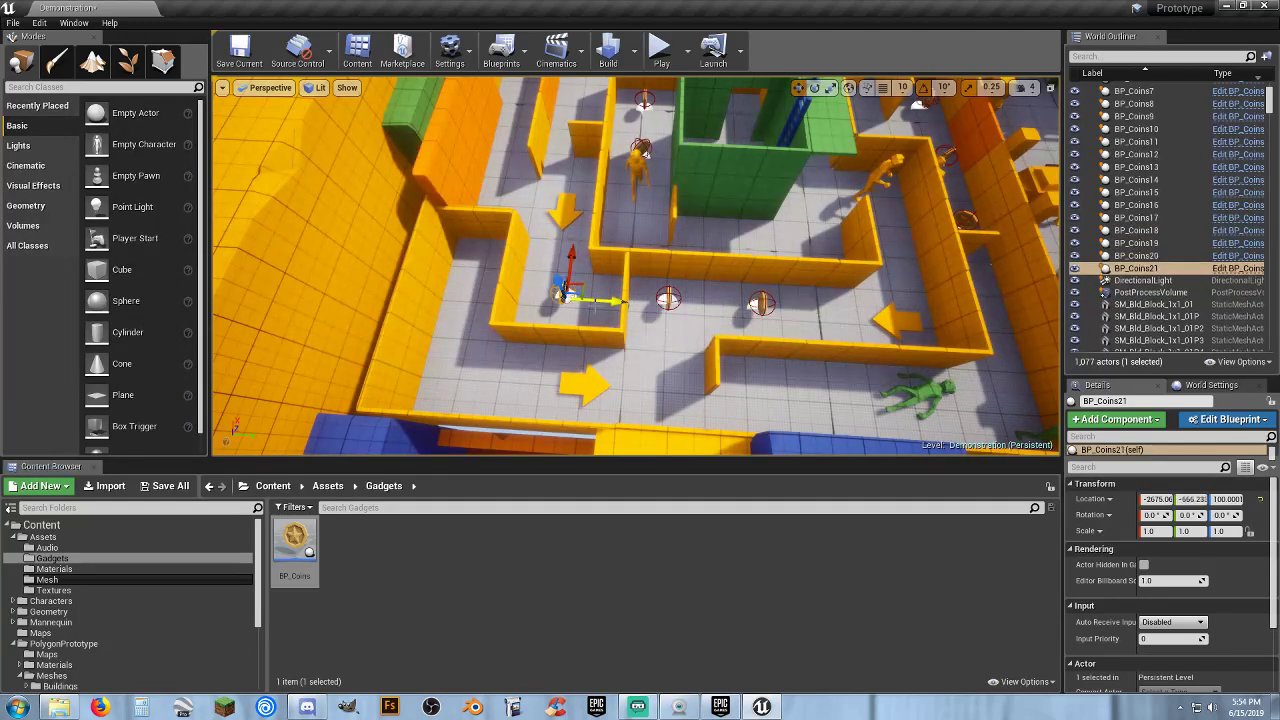
{"action": "left_click_drag", "start_coordinate": [612, 302], "coordinate": [883, 321]}
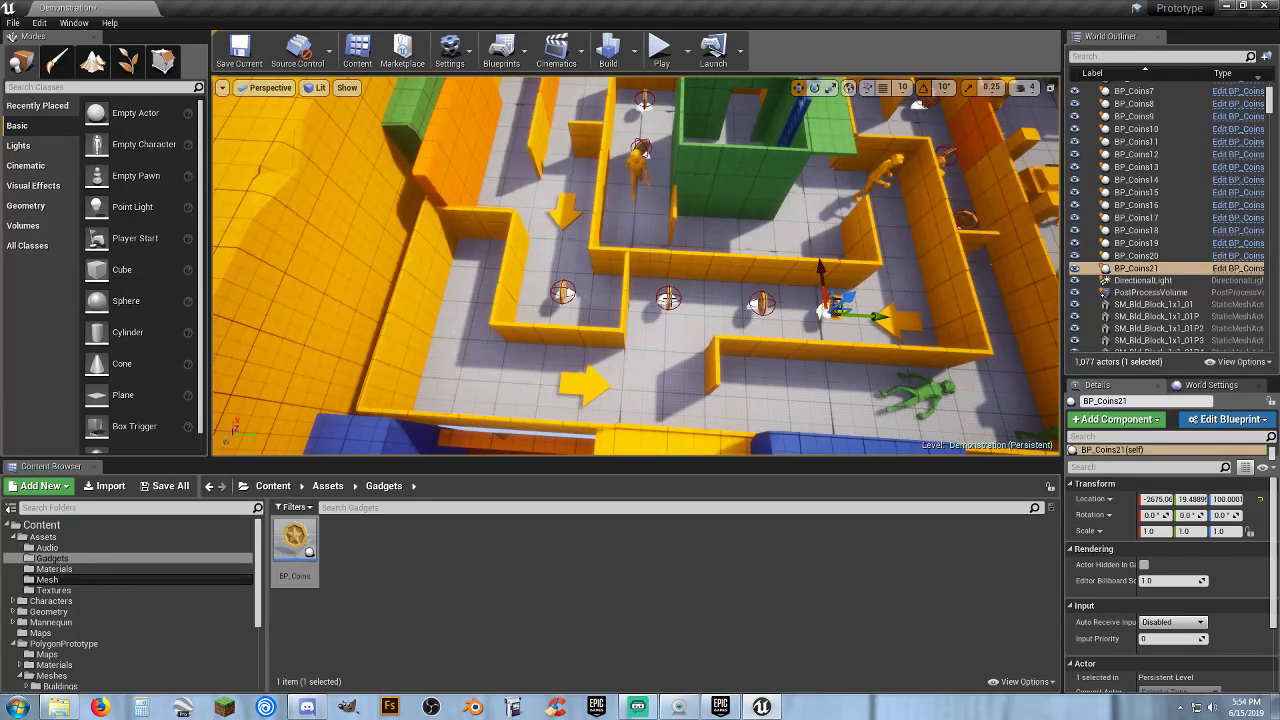
Rotate the row's two middle coins about Z, the second to -40 degrees and the third to 40 degrees
{"action": "left_click", "coordinate": [668, 298]}
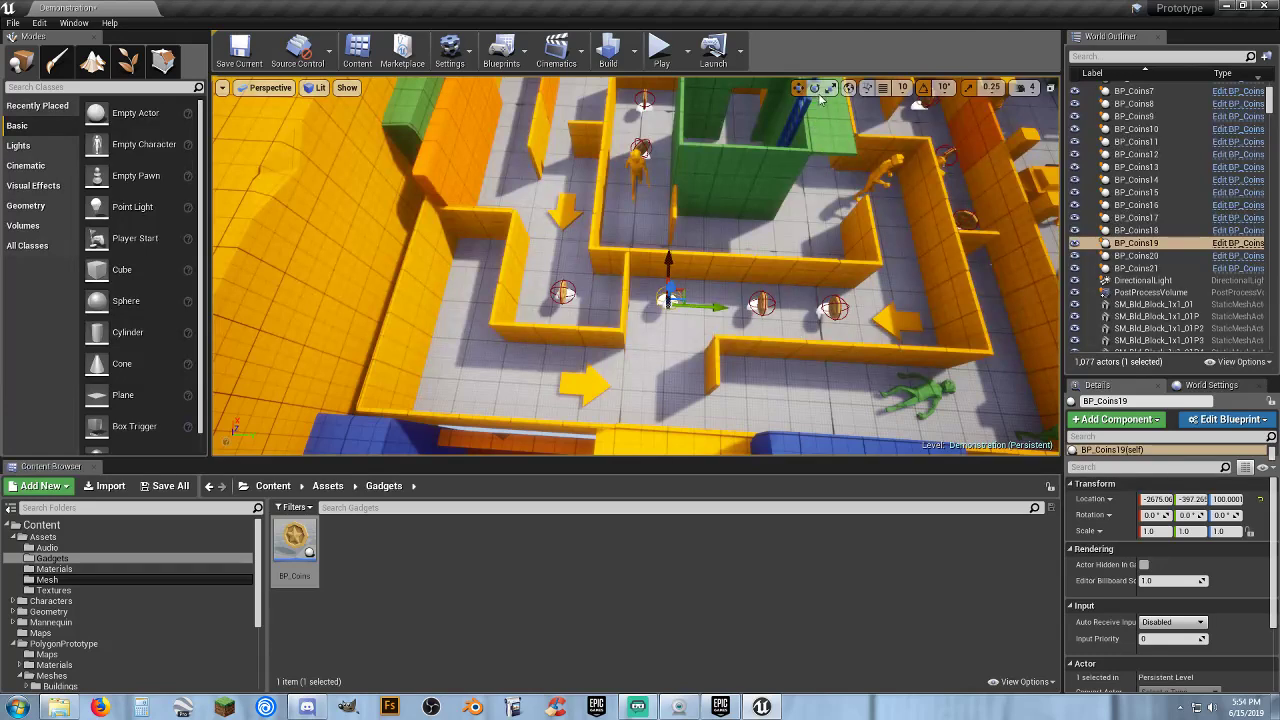
{"action": "left_click", "coordinate": [815, 88]}
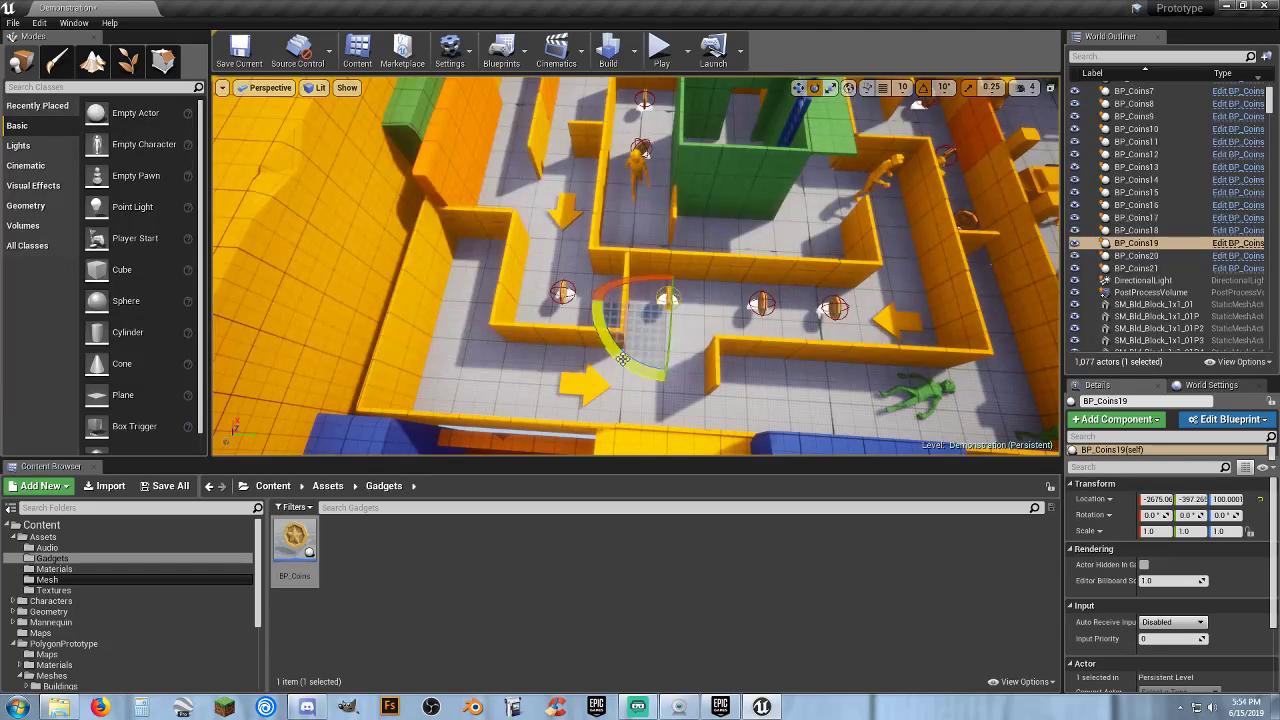
{"action": "left_click_drag", "start_coordinate": [622, 362], "coordinate": [600, 300]}
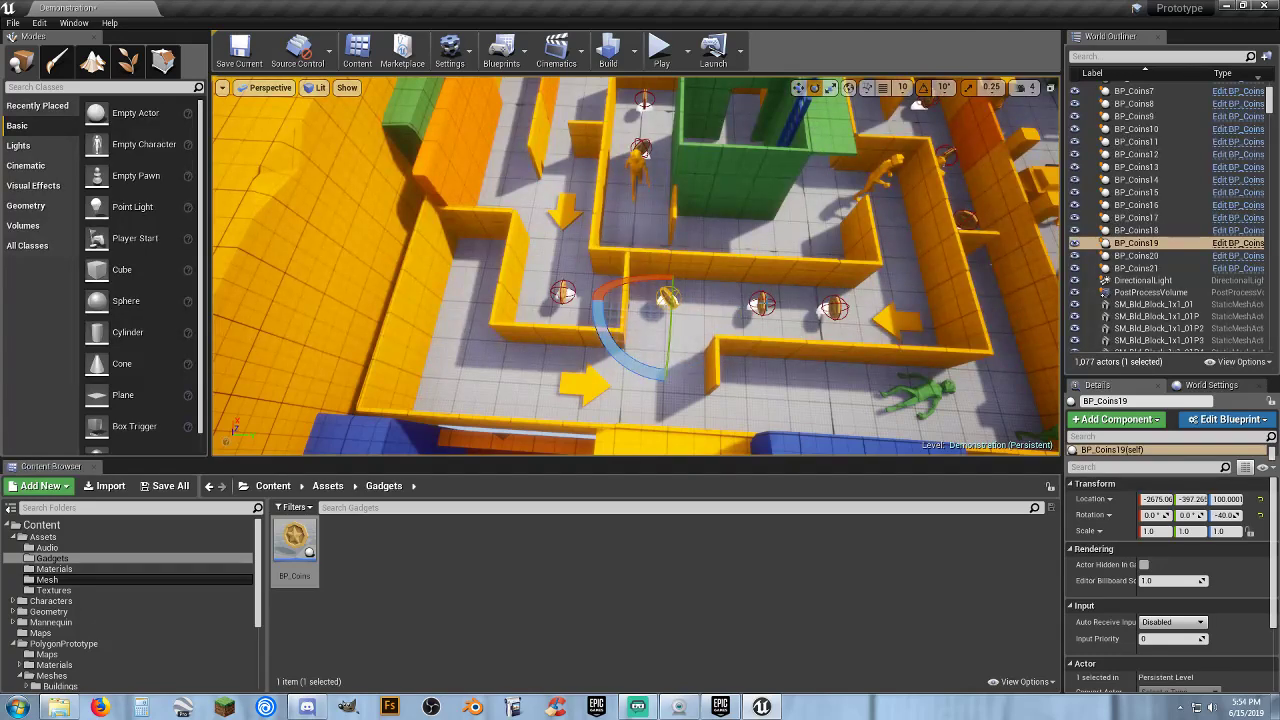
{"action": "left_click", "coordinate": [760, 303]}
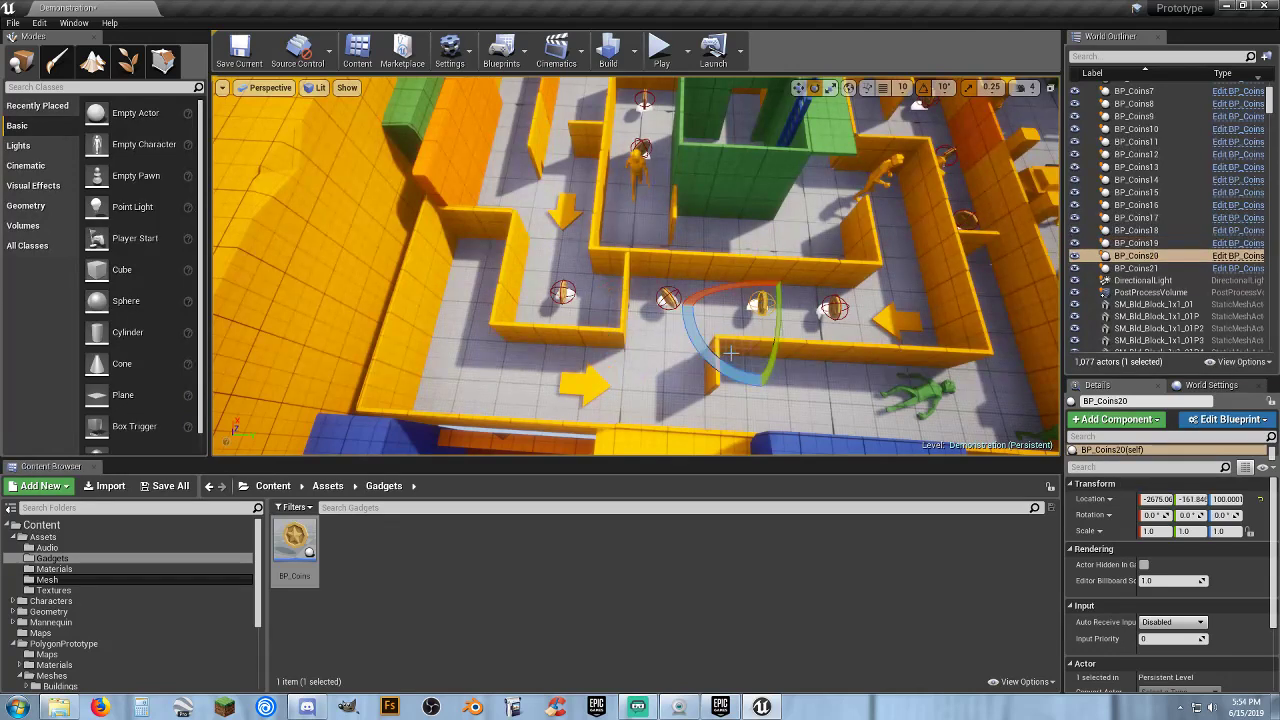
{"action": "left_click_drag", "start_coordinate": [728, 365], "coordinate": [834, 318]}
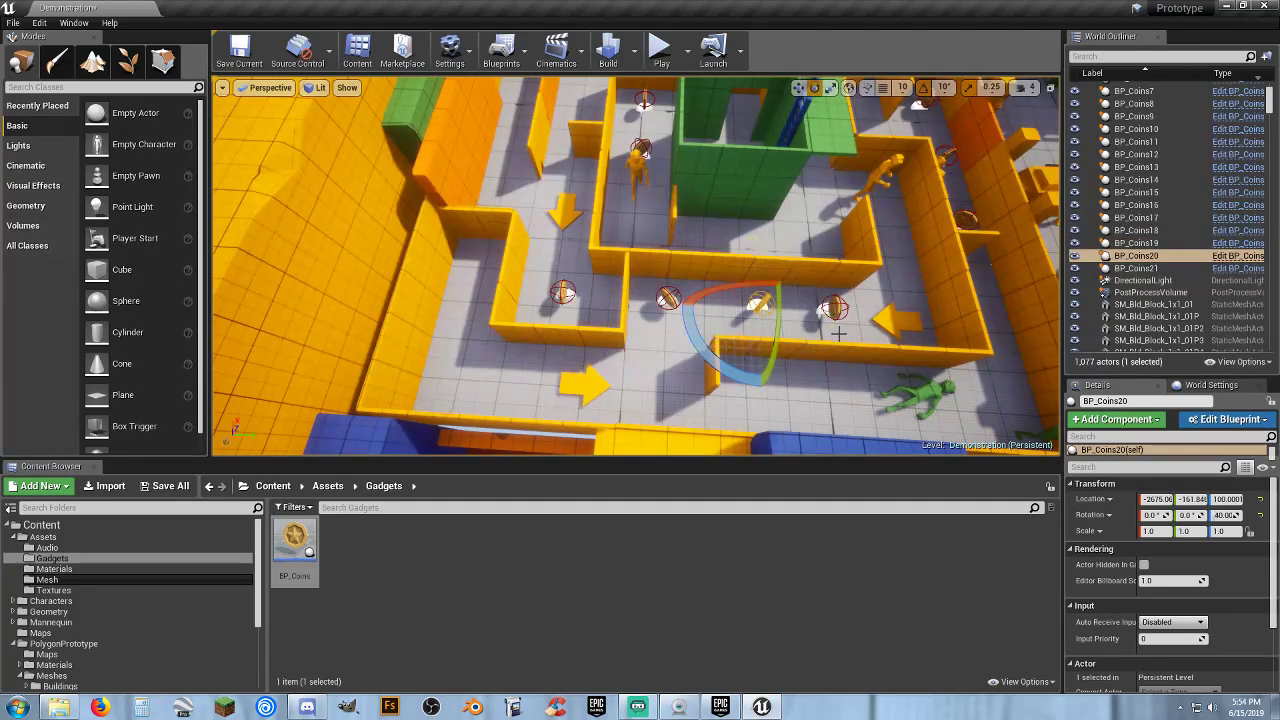
{"action": "mouse_move", "coordinate": [834, 318]}
{"action": "right_mouse_down"}
{"action": "mouse_move", "coordinate": [925, 334]}
{"action": "mouse_move", "coordinate": [820, 365]}
{"action": "mouse_move", "coordinate": [790, 350]}
{"action": "mouse_move", "coordinate": [880, 370]}
{"action": "mouse_move", "coordinate": [900, 355]}
{"action": "mouse_move", "coordinate": [875, 345]}
{"action": "mouse_move", "coordinate": [872, 288]}
{"action": "mouse_move", "coordinate": [618, 289]}
{"action": "mouse_move", "coordinate": [830, 305]}
{"action": "right_mouse_up"}
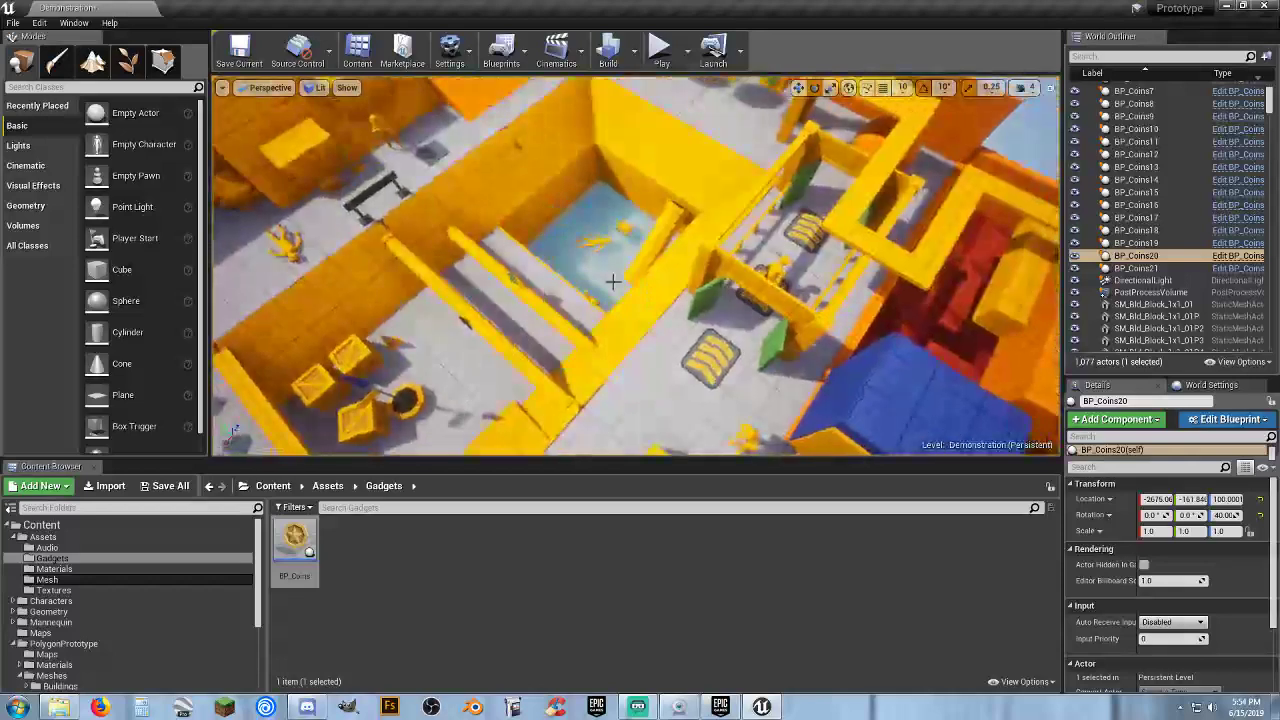
{"action": "key", "text": "e"}
{"action": "right_click_drag", "start_coordinate": [613, 282], "coordinate": [650, 195]}
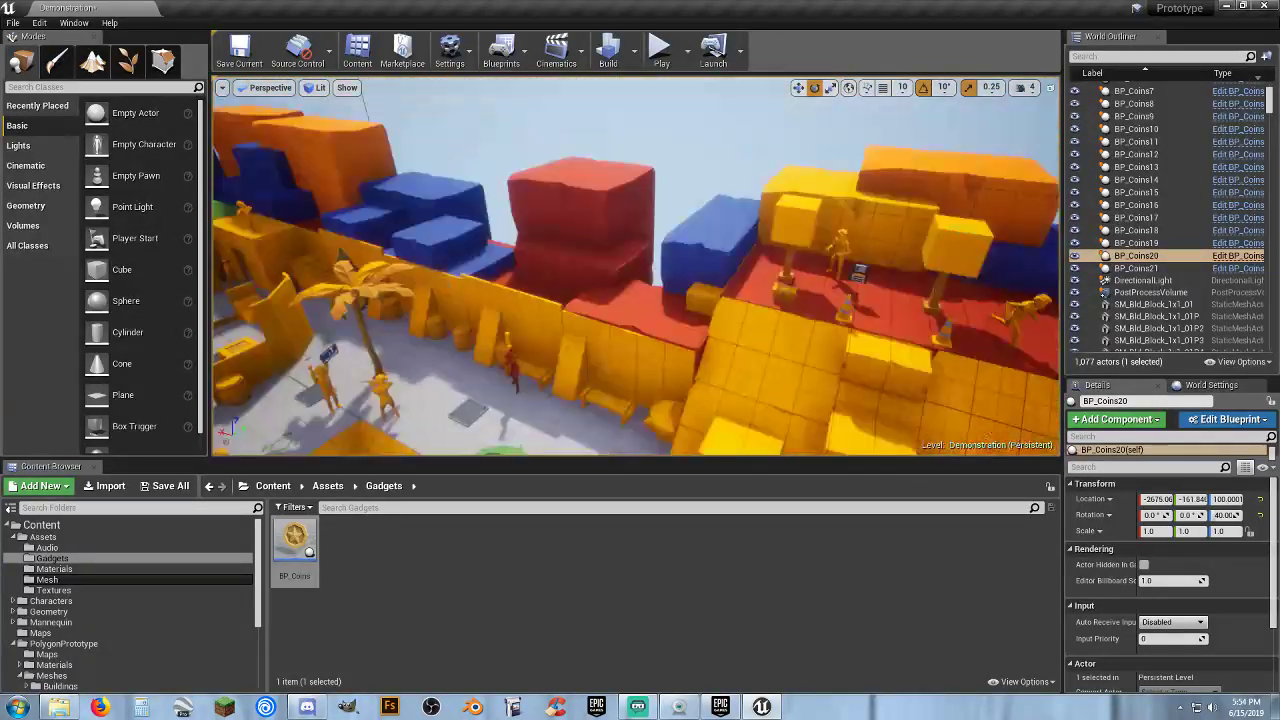
{"action": "right_click_drag", "start_coordinate": [636, 266], "coordinate": [615, 360]}
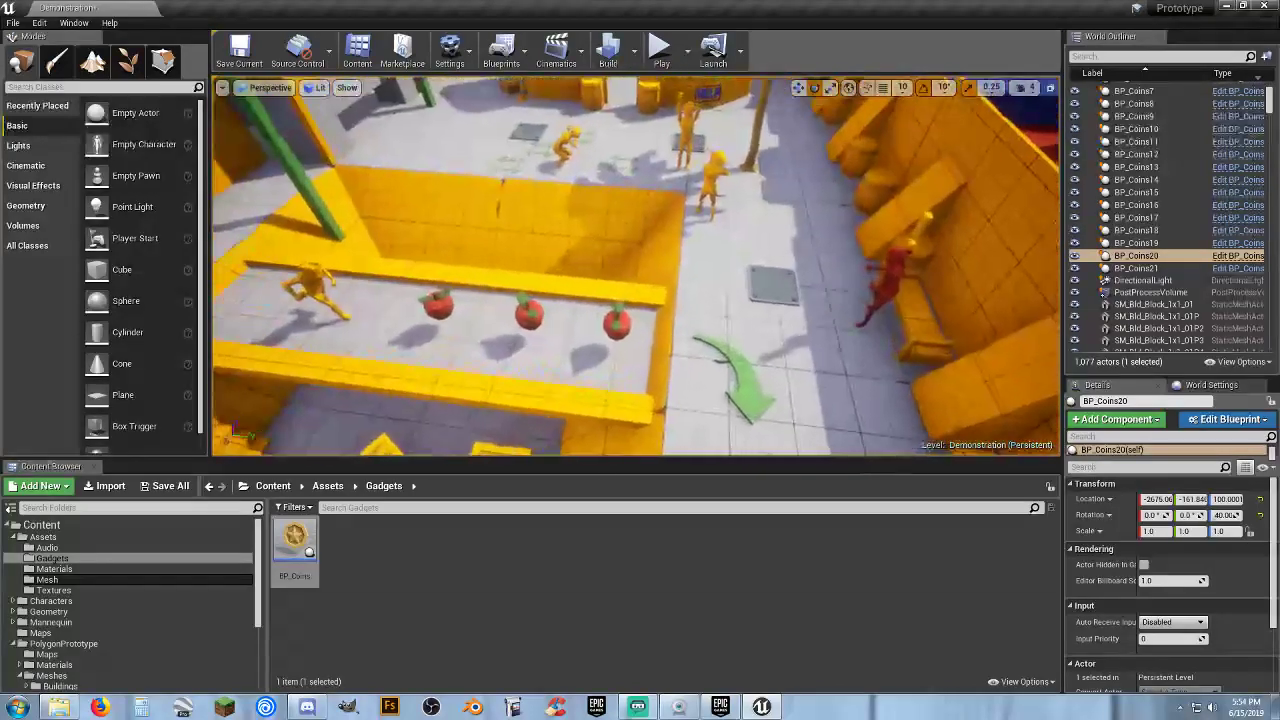
Play-test the Demonstration level by running the character through the map and collecting the BP_Coins pickups, and end the session
{"action": "left_click", "coordinate": [660, 47]}
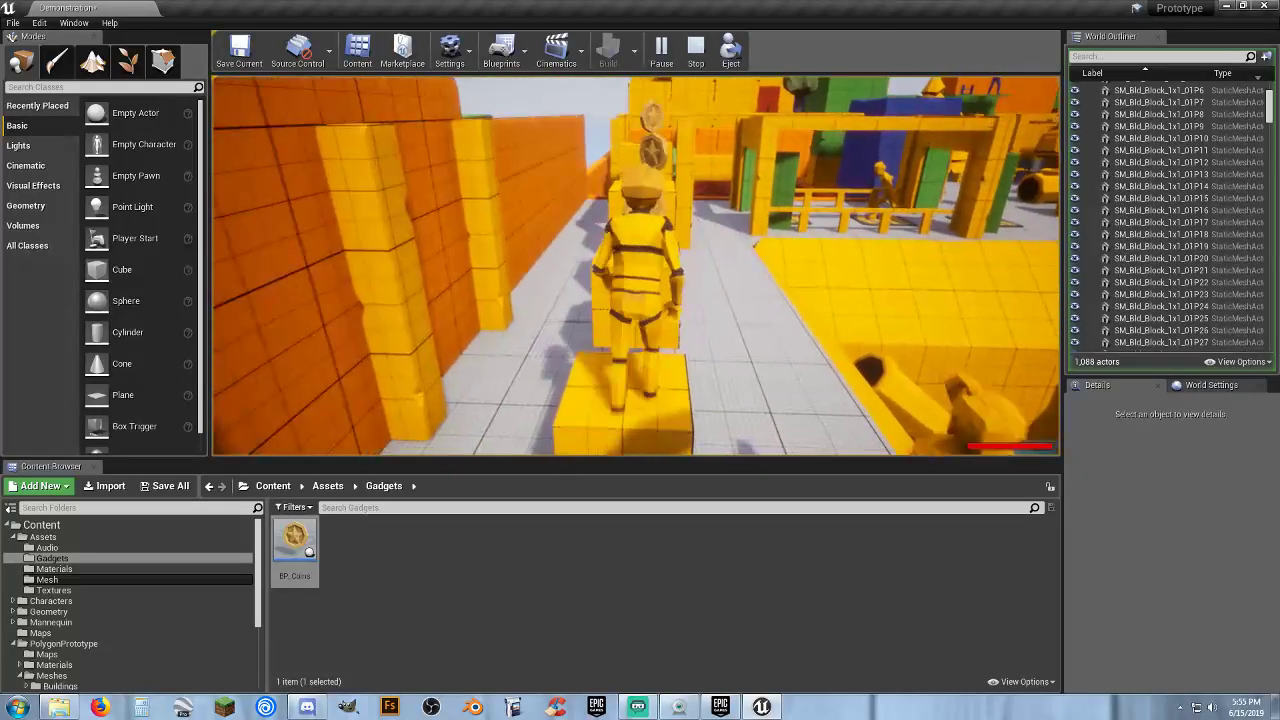
{"action": "key", "text": "w"}
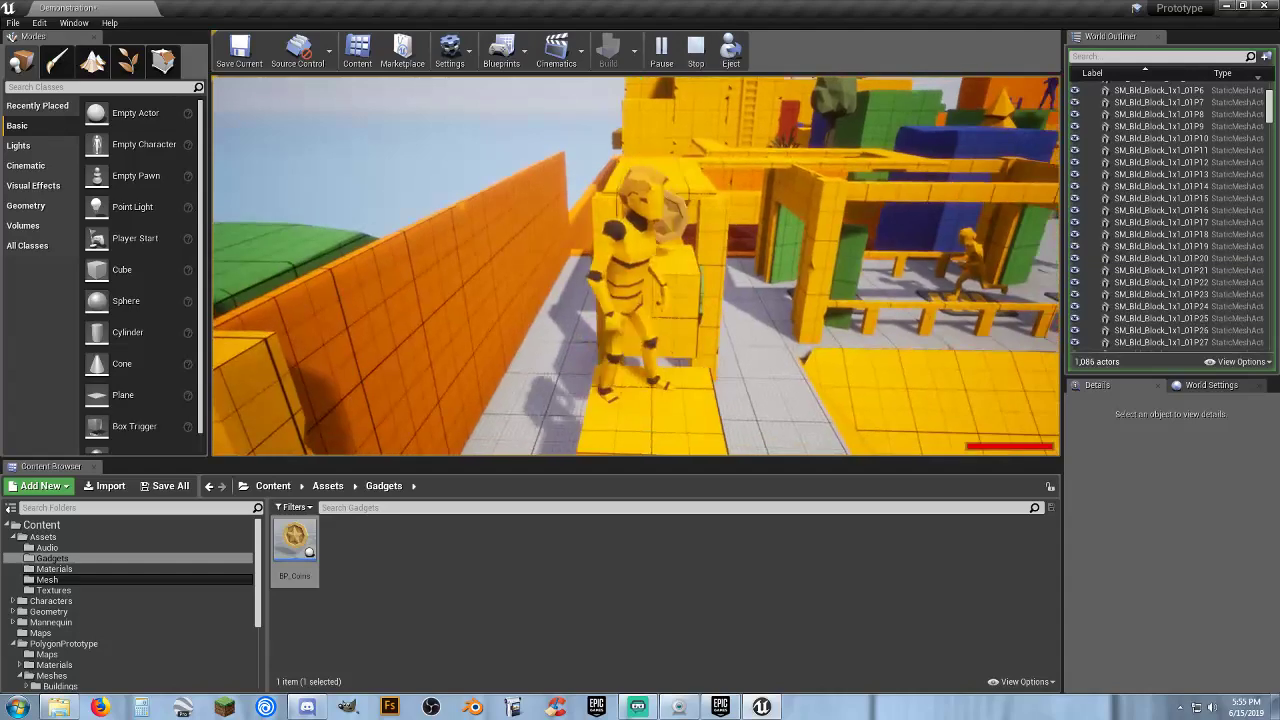
{"action": "key", "text": "w"}
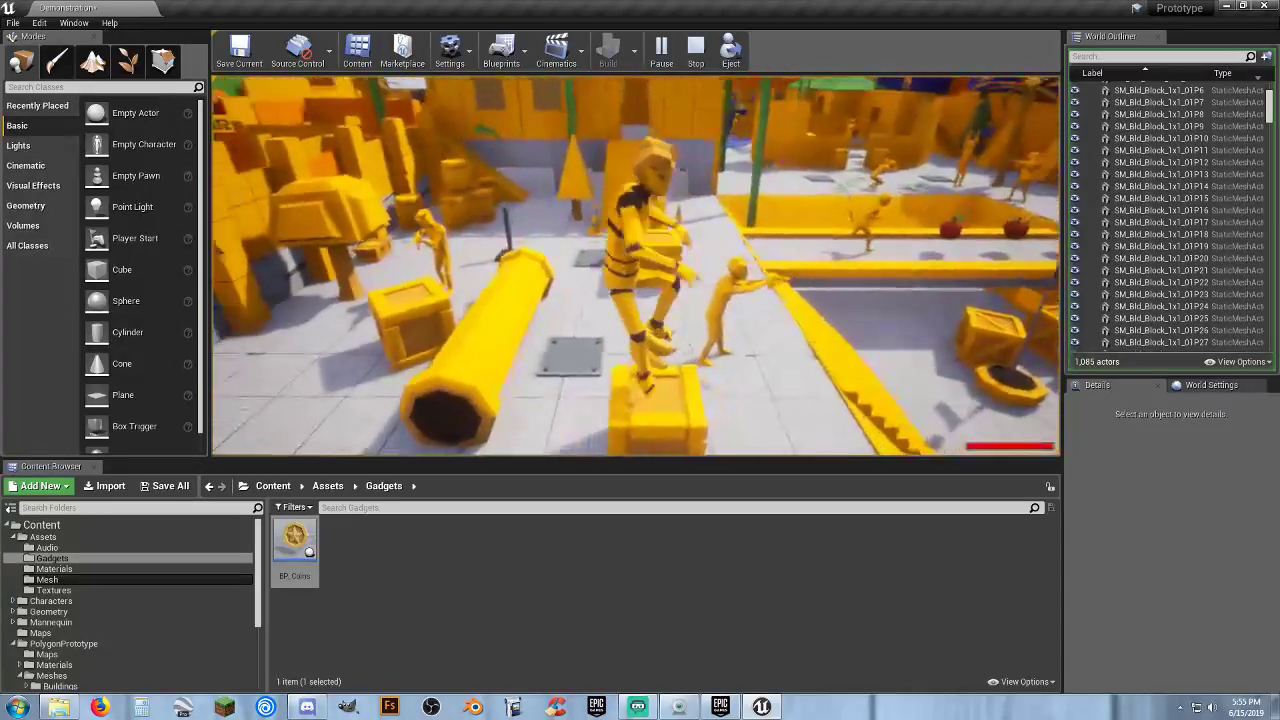
{"action": "key", "text": "w"}
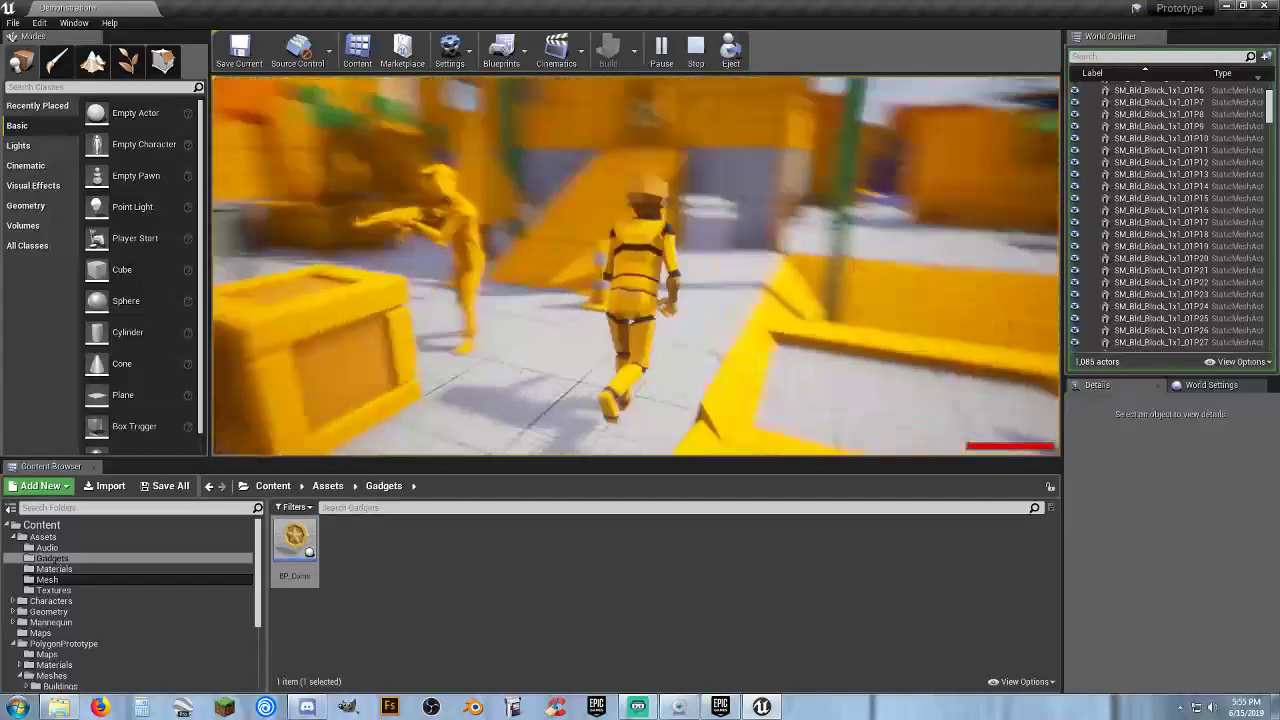
{"action": "key", "text": "w"}
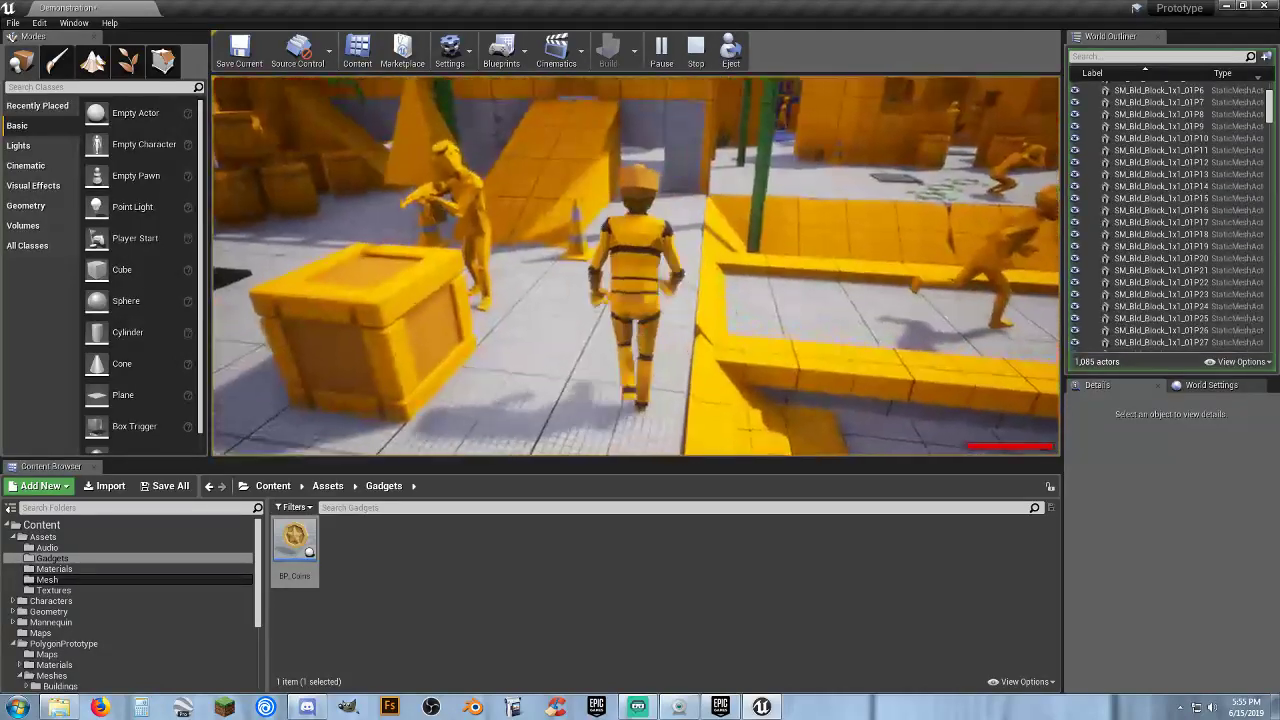
{"action": "key", "text": "w"}
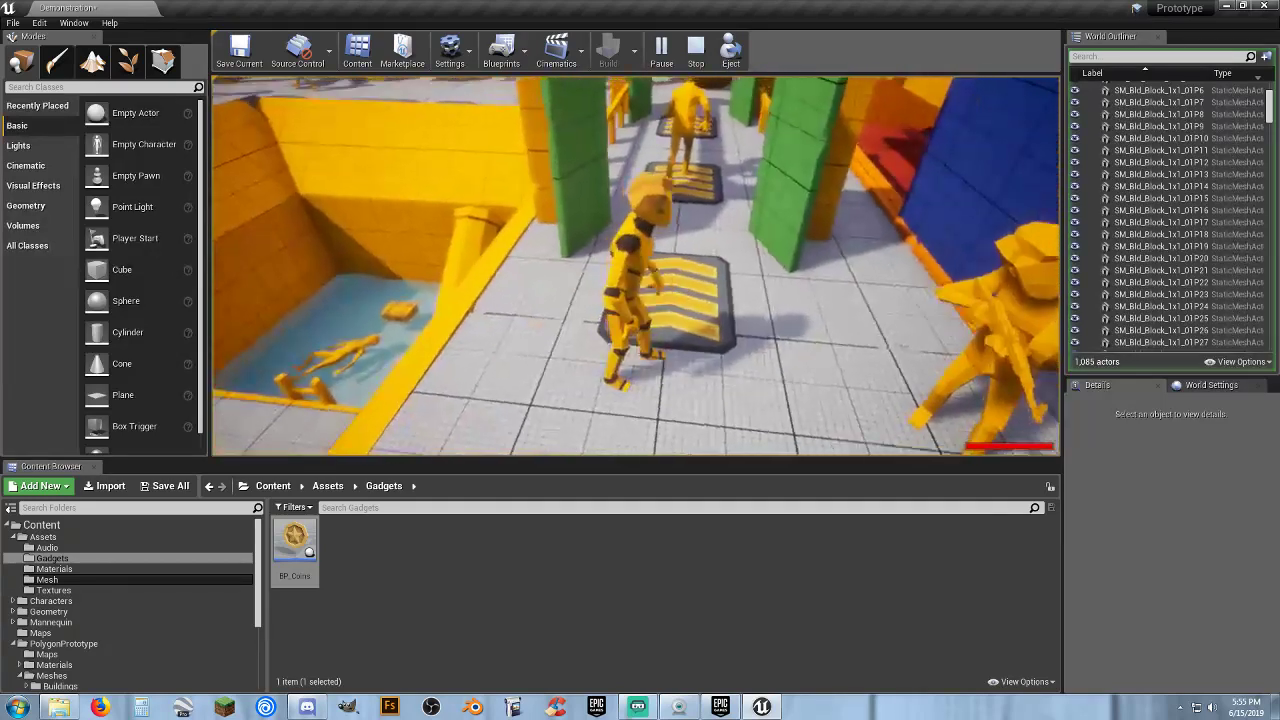
{"action": "key", "text": "w"}
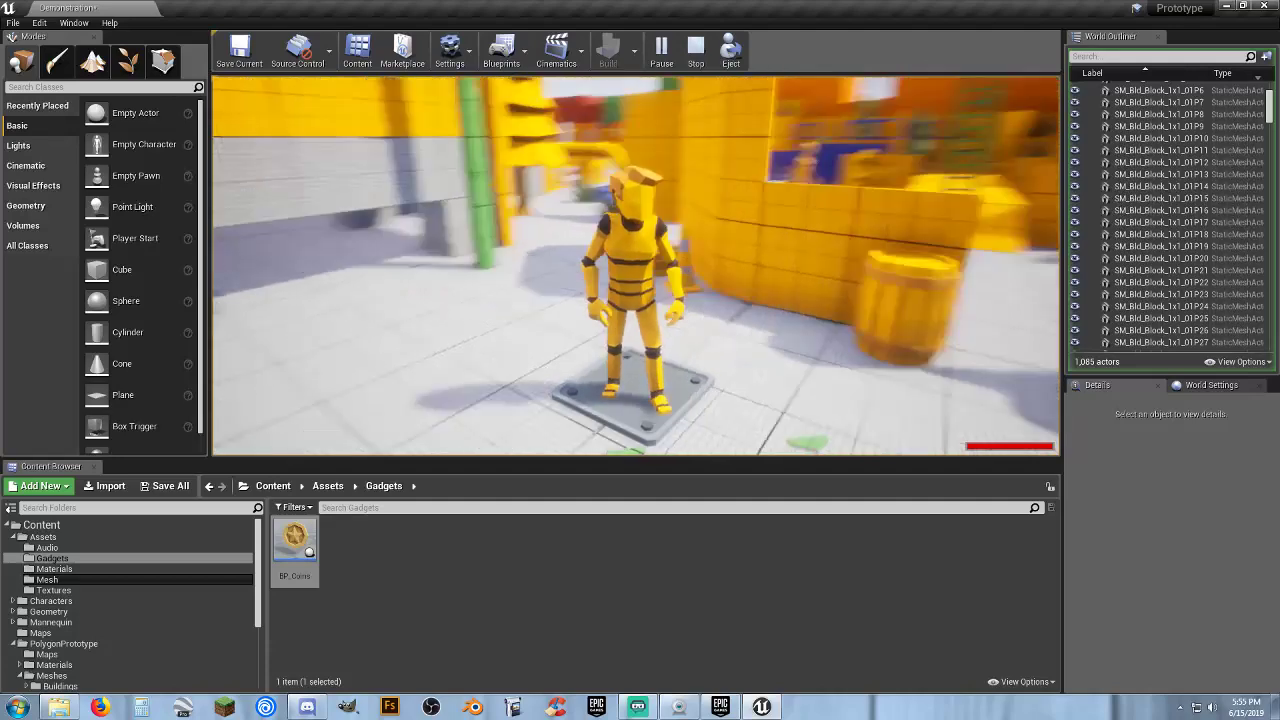
{"action": "key", "text": "w"}
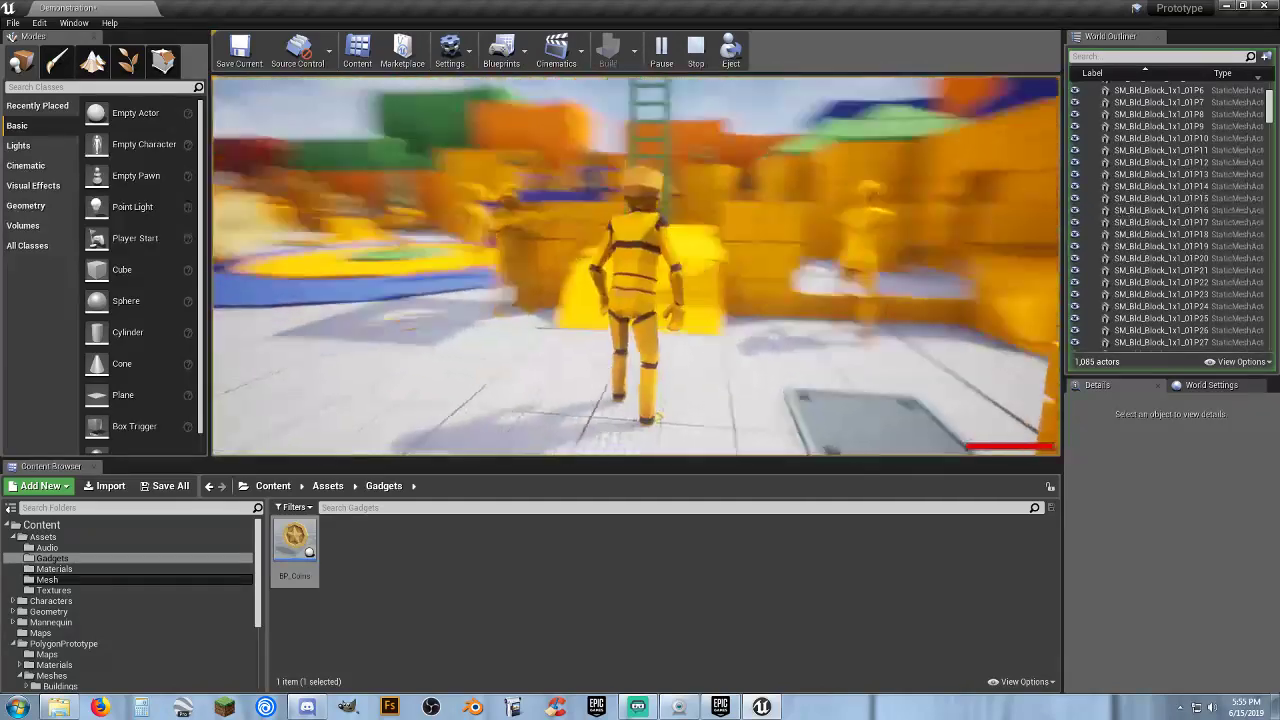
{"action": "key", "text": "w"}
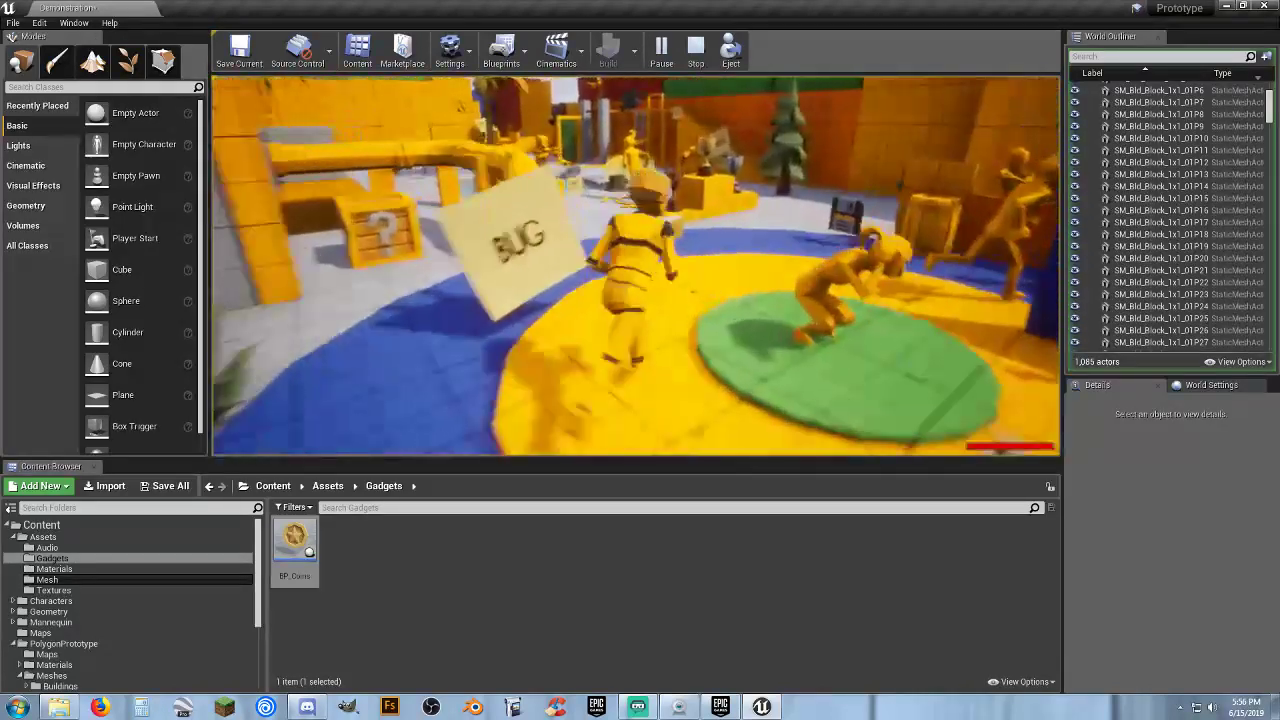
{"action": "key", "text": "w"}
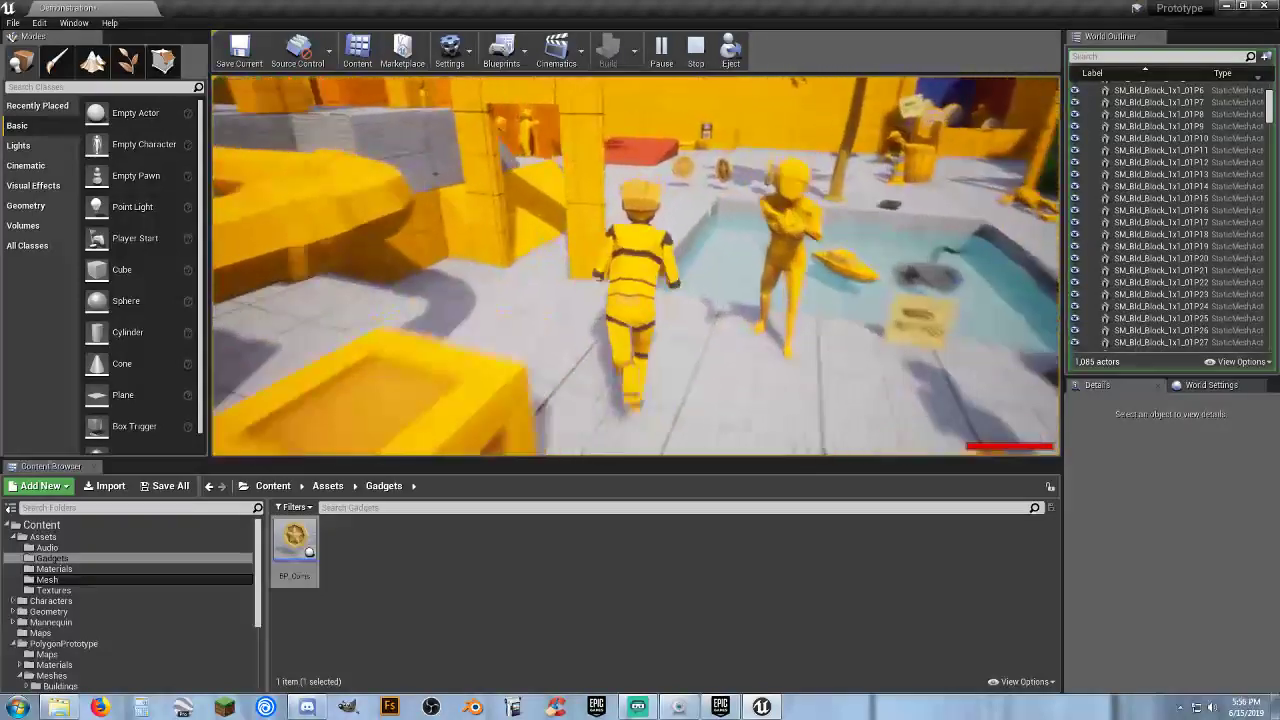
{"action": "key", "text": "w"}
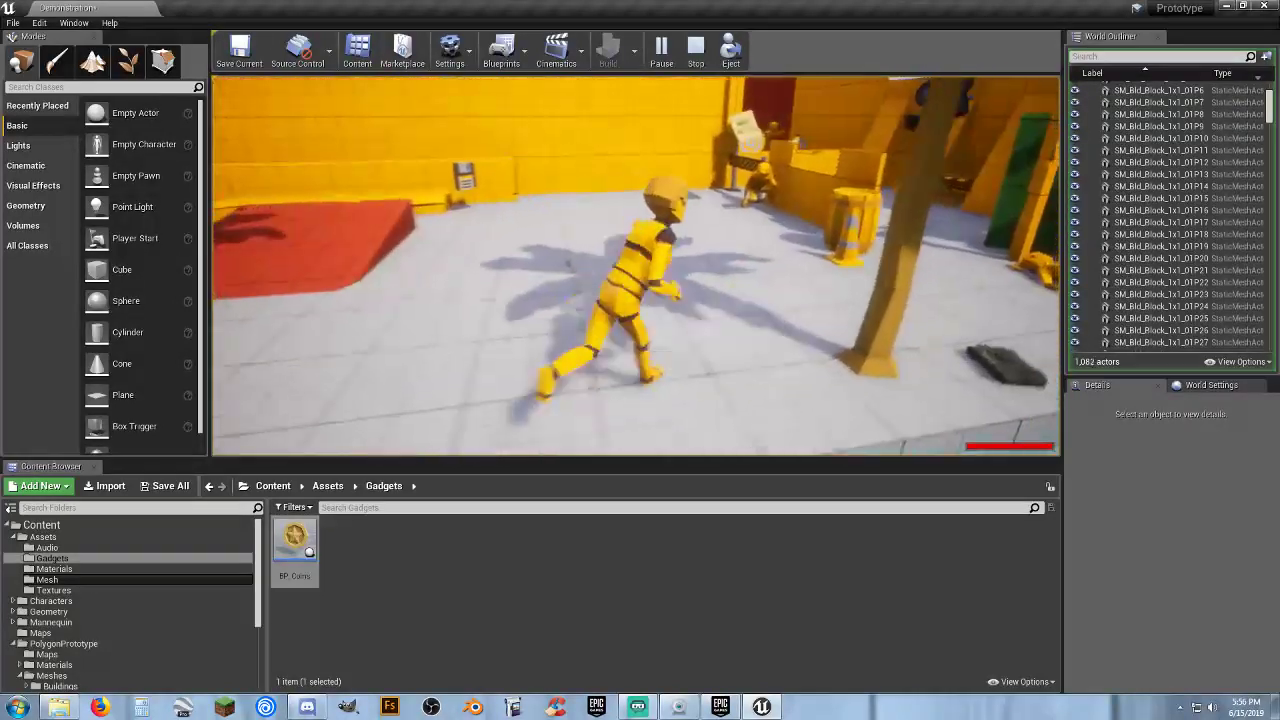
{"action": "key", "text": "w"}
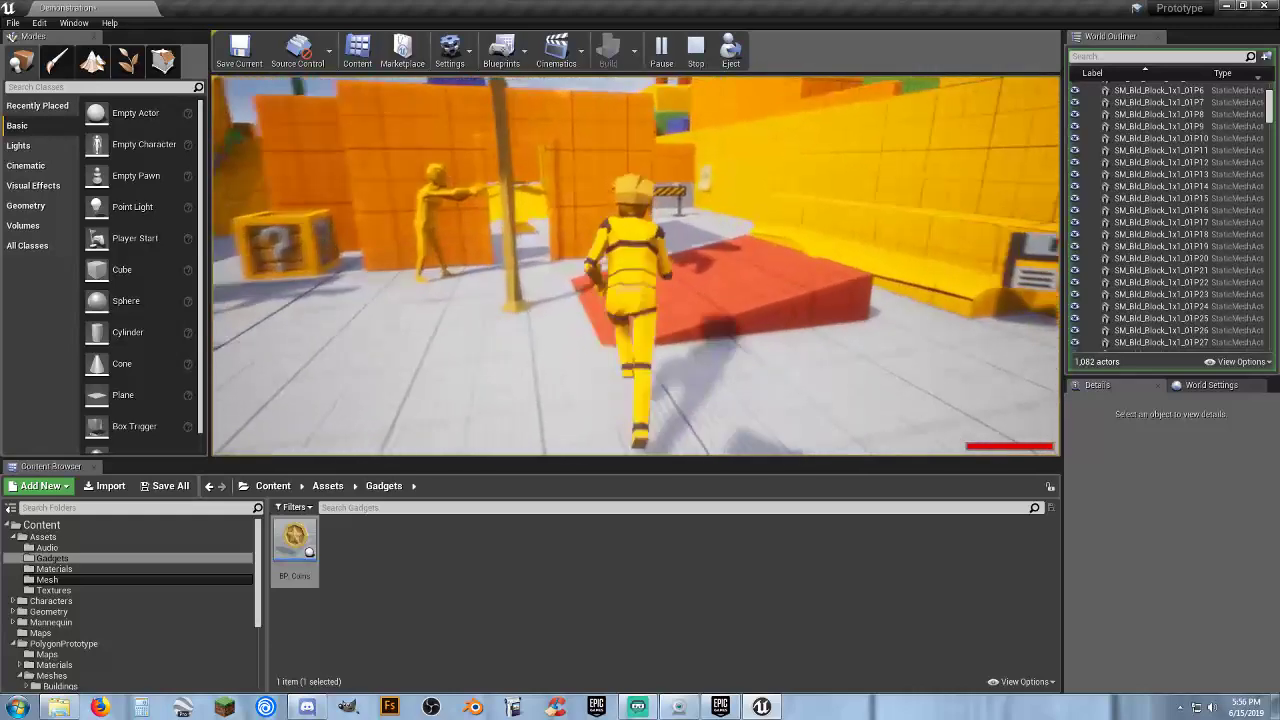
{"action": "key", "text": "w"}
{"action": "key", "text": "Escape"}
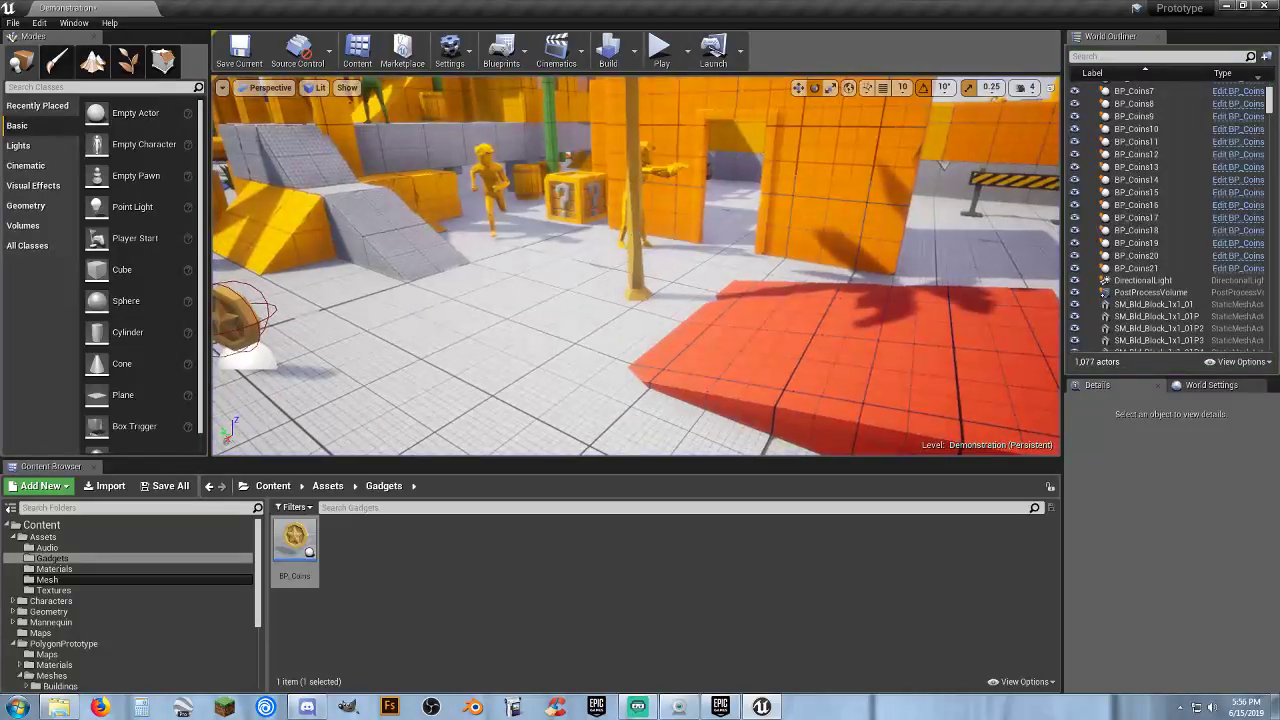
Duplicate the BP_Coins blueprint in the Gadgets folder and name the copy BP_Apples
{"action": "key", "text": "w"}
{"action": "right_click_drag", "start_coordinate": [636, 266], "coordinate": [846, 228]}
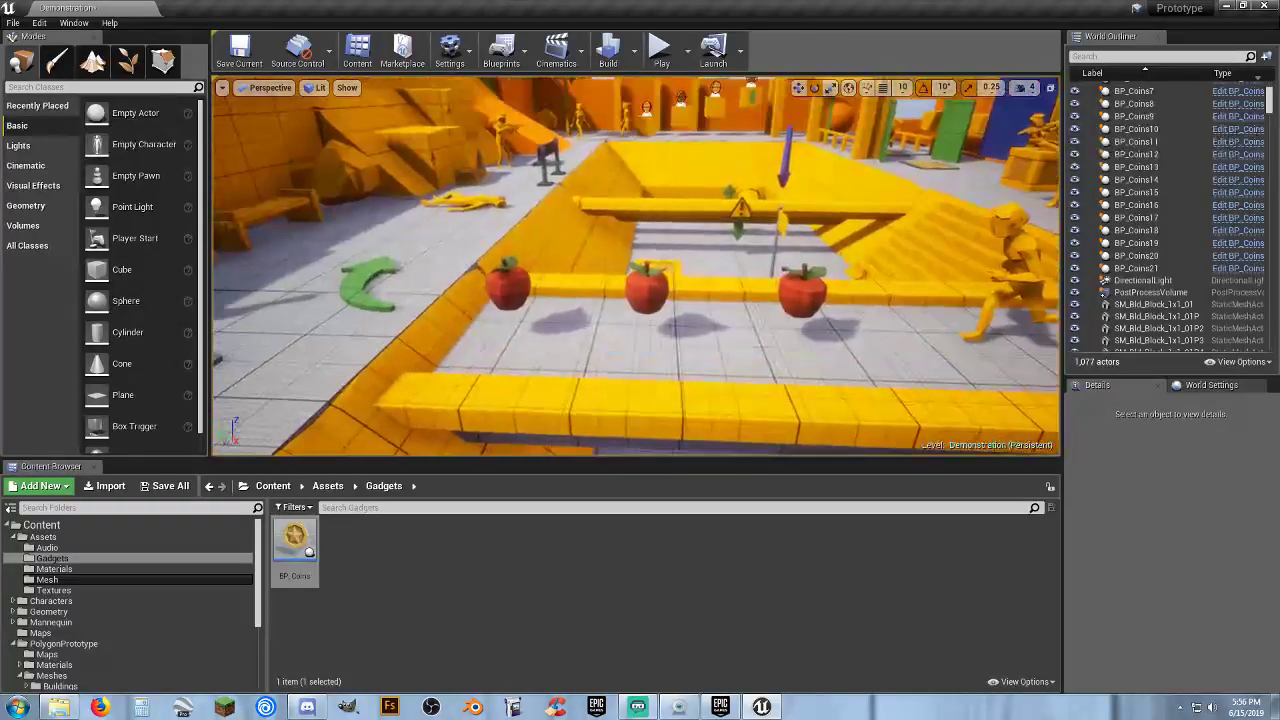
{"action": "left_click", "coordinate": [641, 302]}
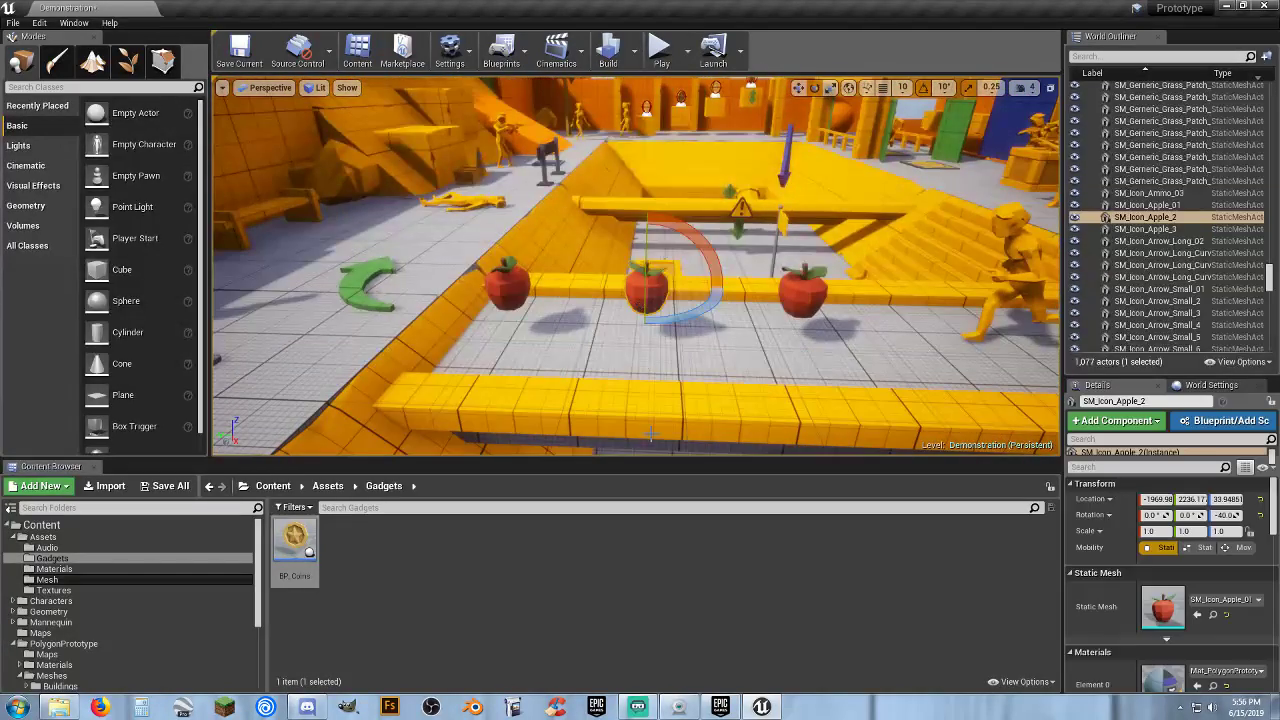
{"action": "right_click", "coordinate": [295, 537]}
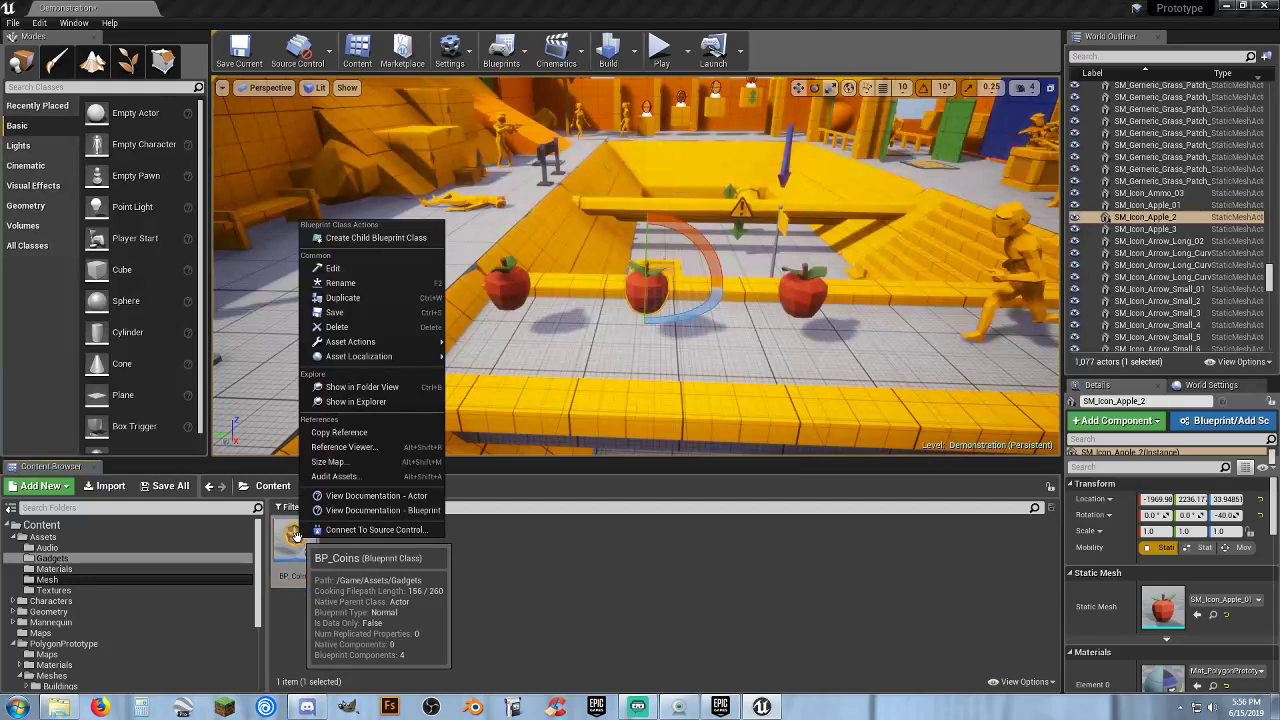
{"action": "left_click", "coordinate": [370, 297]}
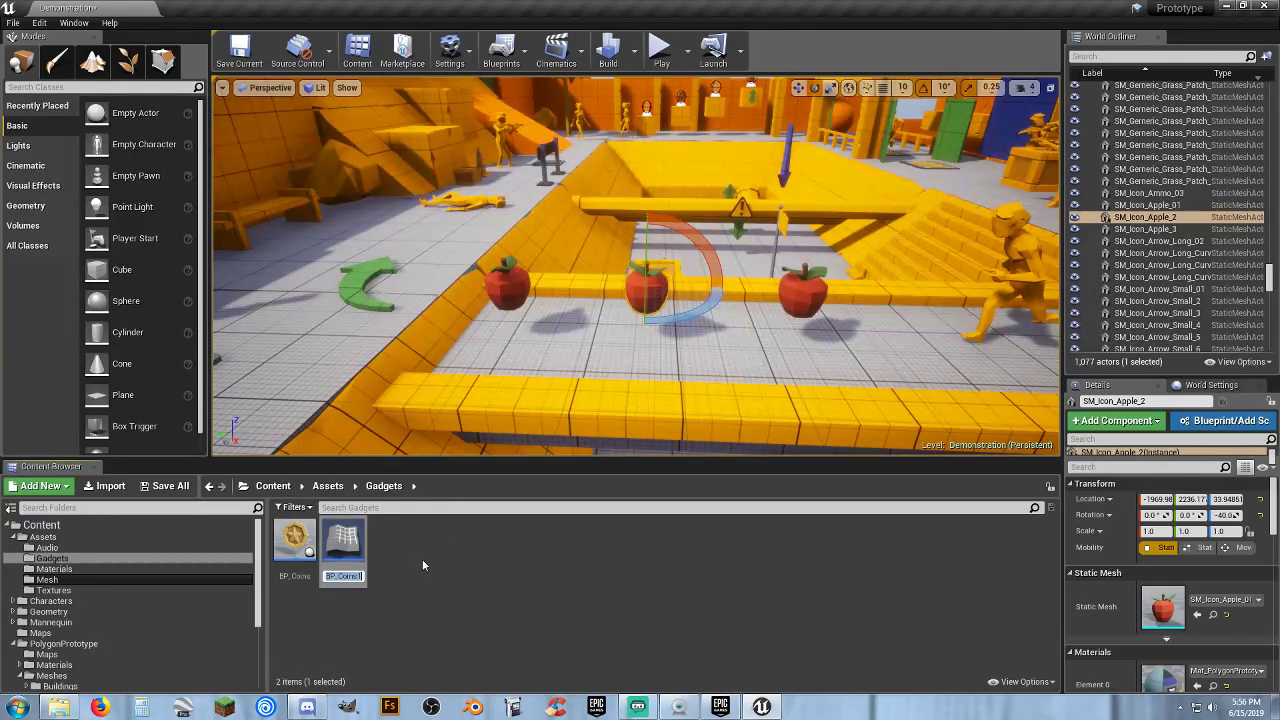
{"action": "type", "text": "Apples"}
{"action": "key", "text": "Left"}
{"action": "type", "text": "B"}
Open the BP_Apples blueprint and select the middle static apple's source mesh, SM_Icon_Apple_01, among the project assets for assignment
{"action": "double_click", "coordinate": [290, 550]}
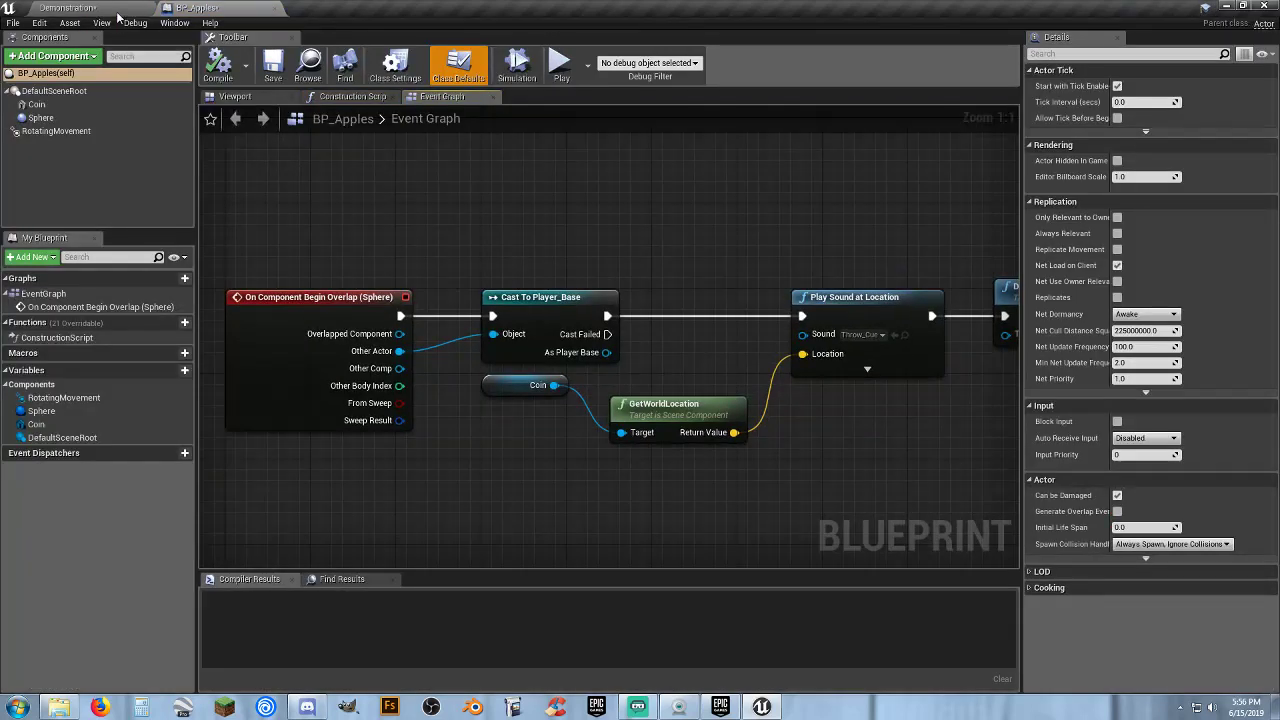
{"action": "left_click", "coordinate": [115, 8]}
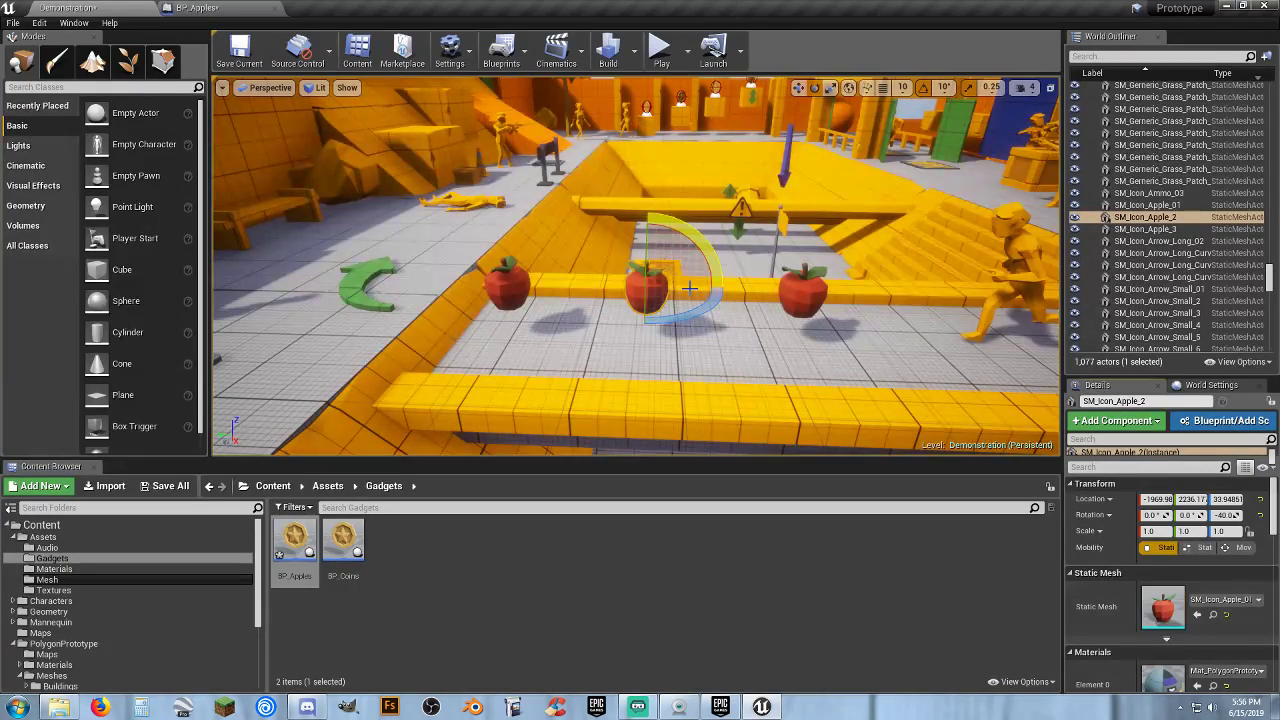
{"action": "left_click", "coordinate": [1213, 616]}
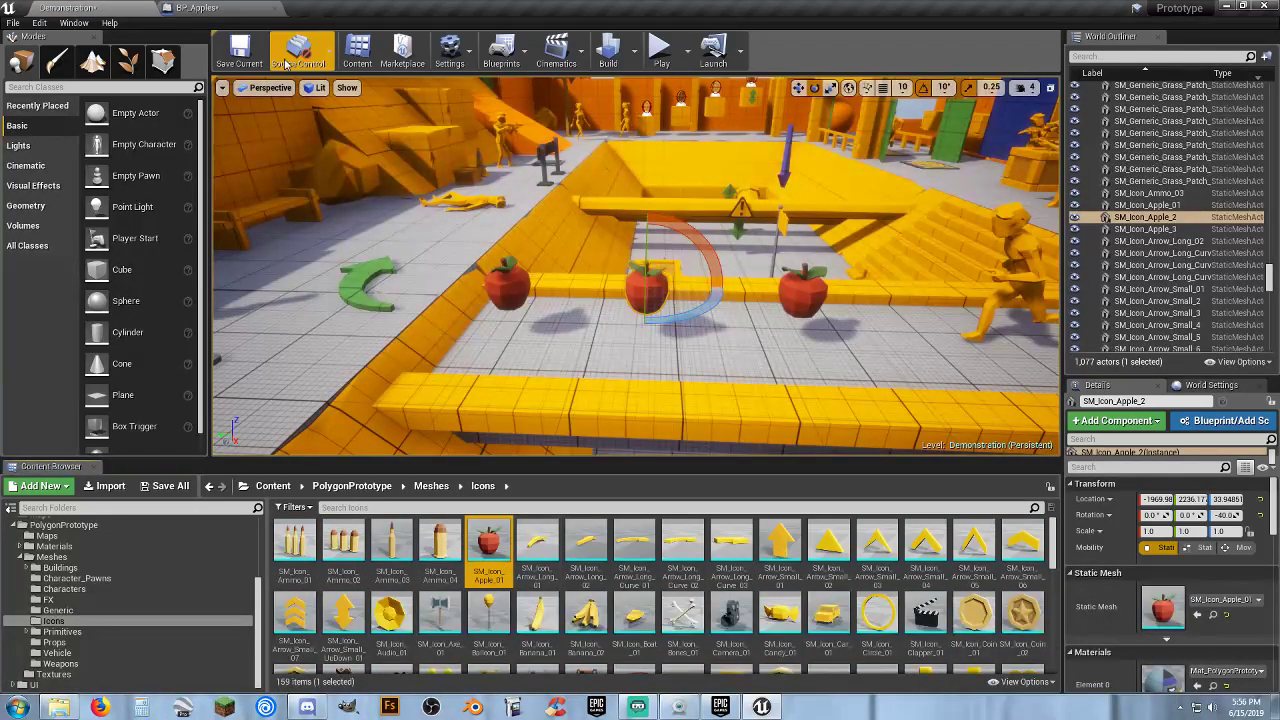
{"action": "left_click", "coordinate": [221, 10]}
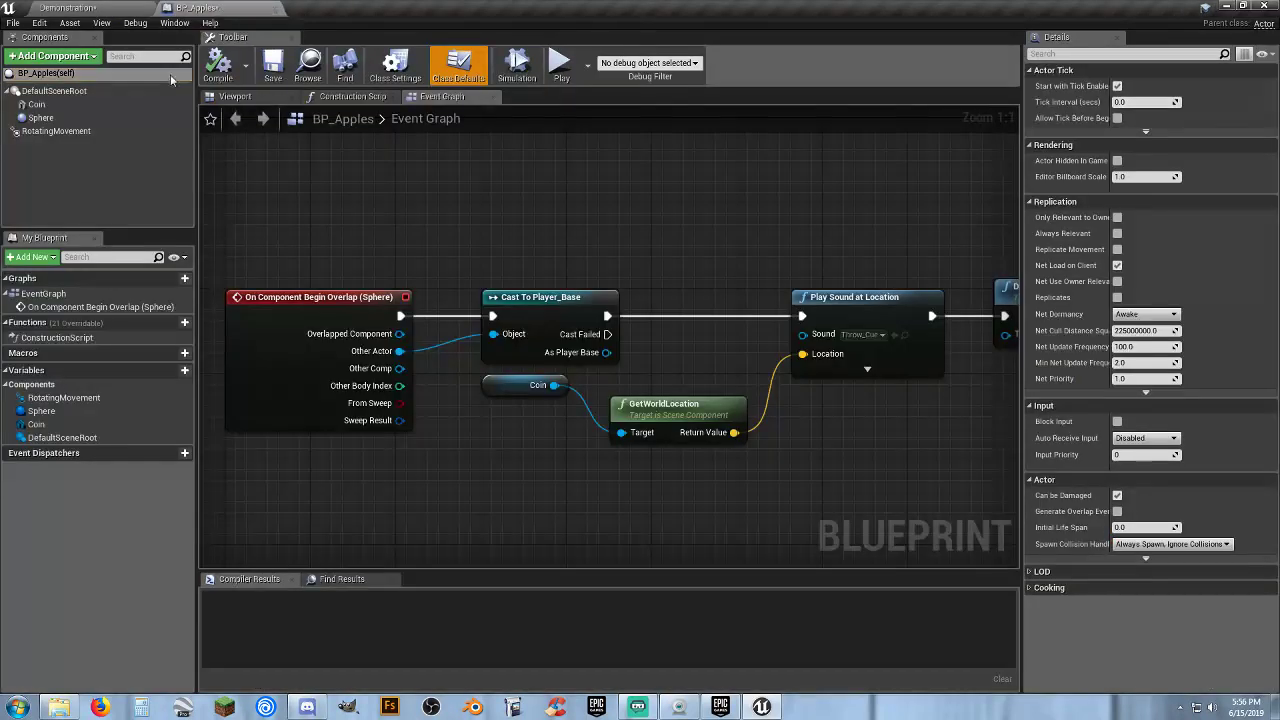
Rename the Coin static mesh component in BP_Apples to Apple
{"action": "left_click", "coordinate": [38, 105]}
{"action": "left_click", "coordinate": [50, 106]}
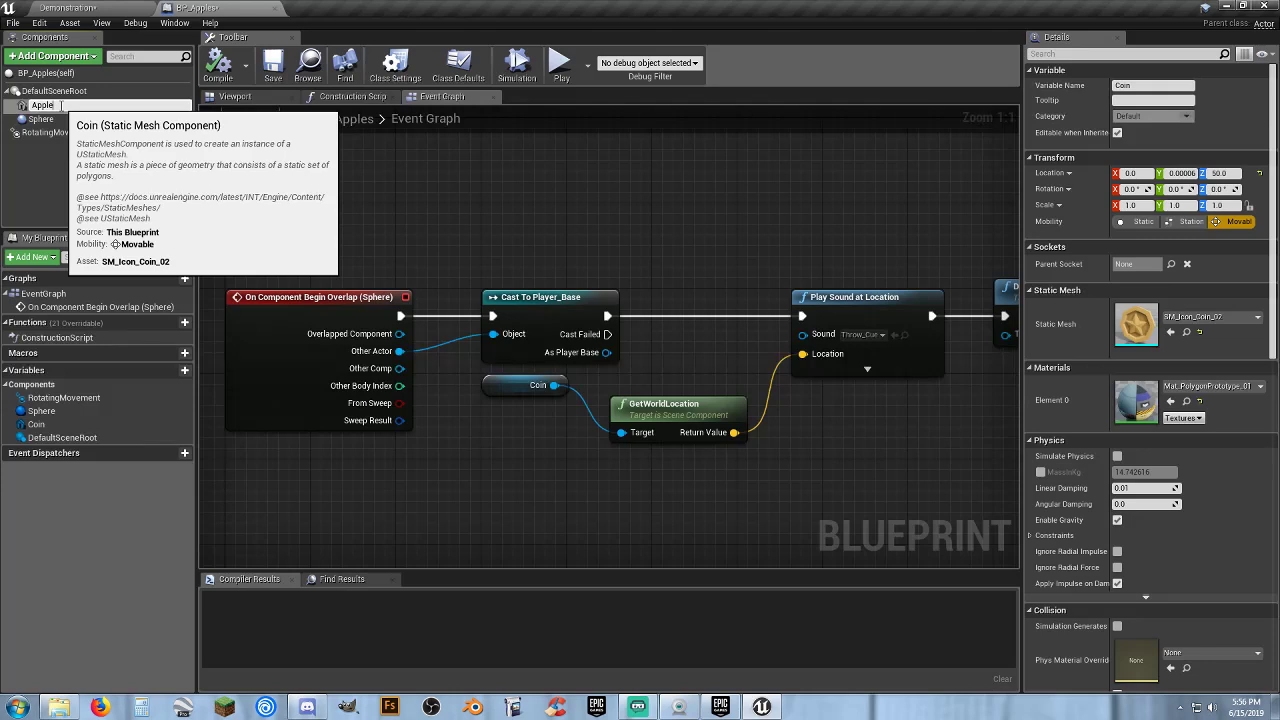
{"action": "type", "text": "Apple"}
{"action": "key", "text": "Return"}
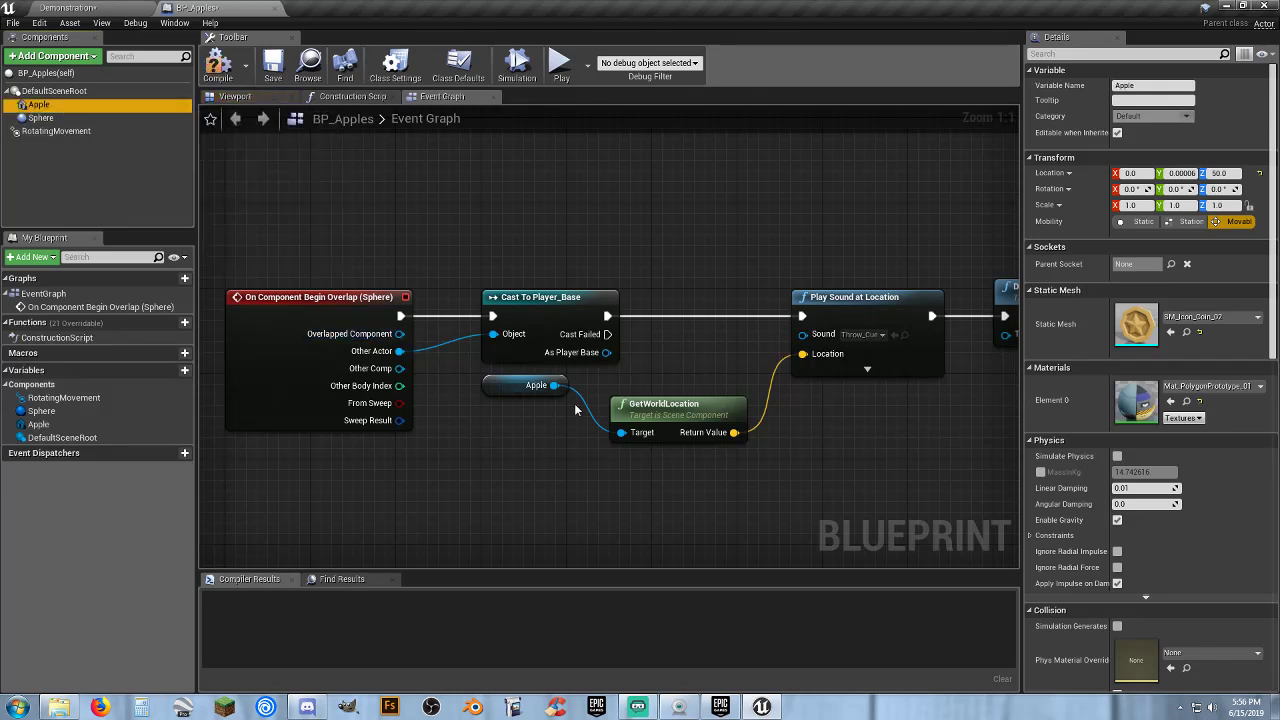
Assign the SM_Icon_Apple_01 mesh to the Apple component, then compile, save and close BP_Apples
{"action": "left_click", "coordinate": [235, 96]}
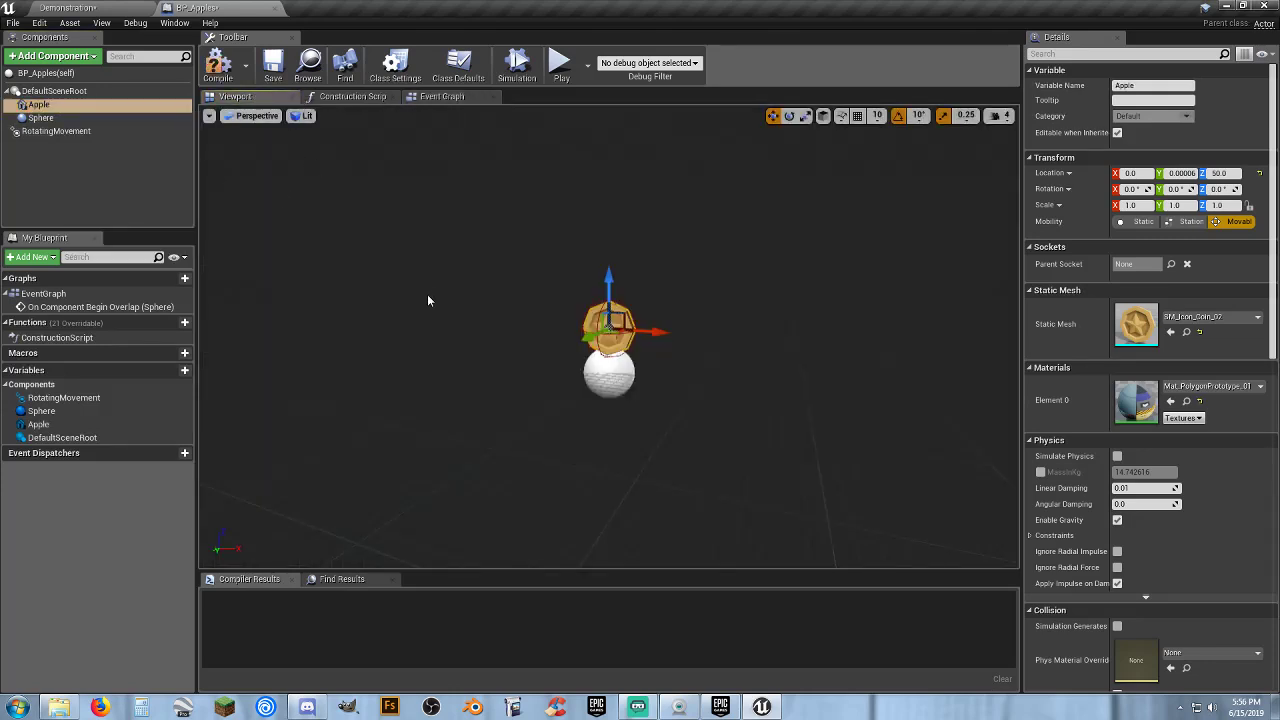
{"action": "left_click", "coordinate": [1171, 332]}
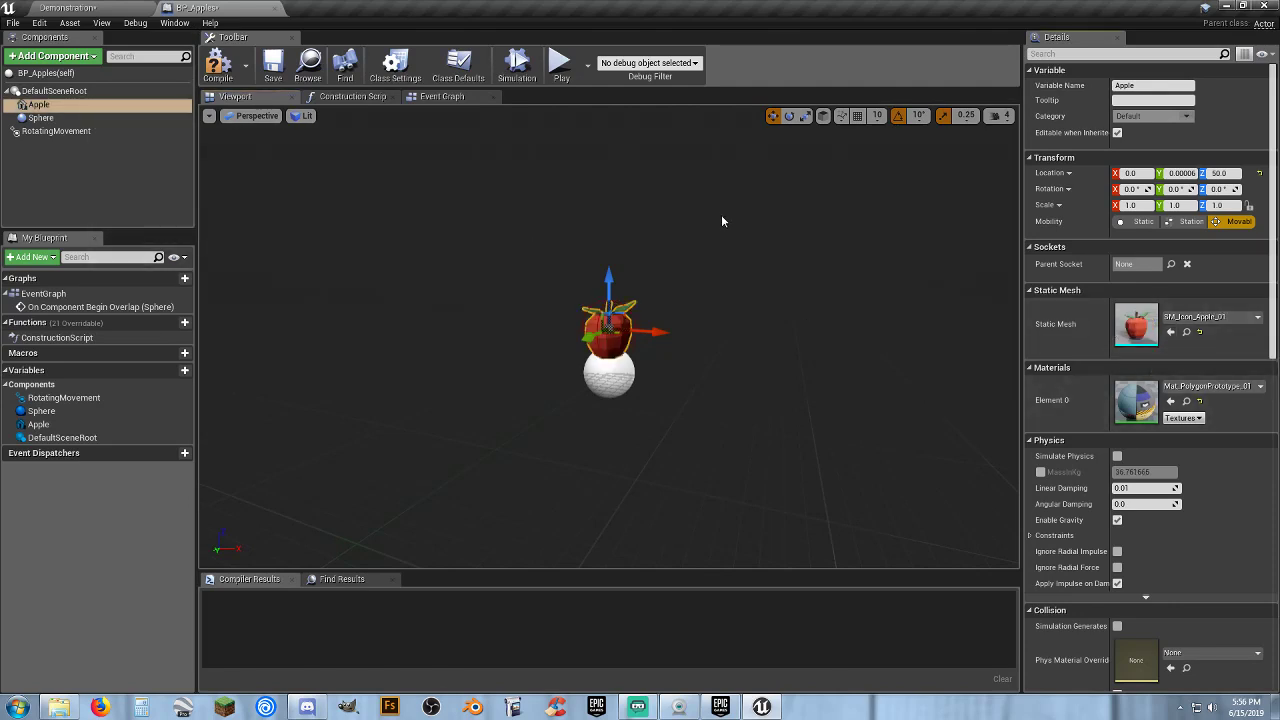
{"action": "left_click", "coordinate": [218, 64]}
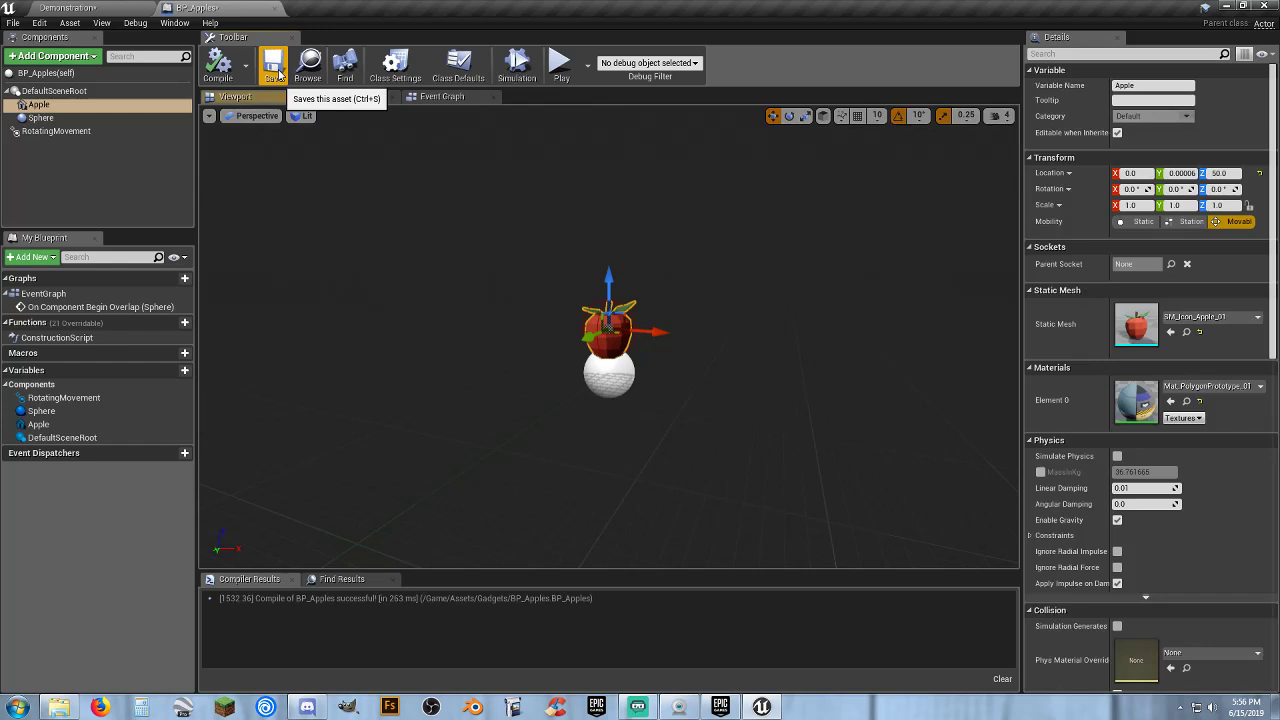
{"action": "left_click", "coordinate": [274, 8]}
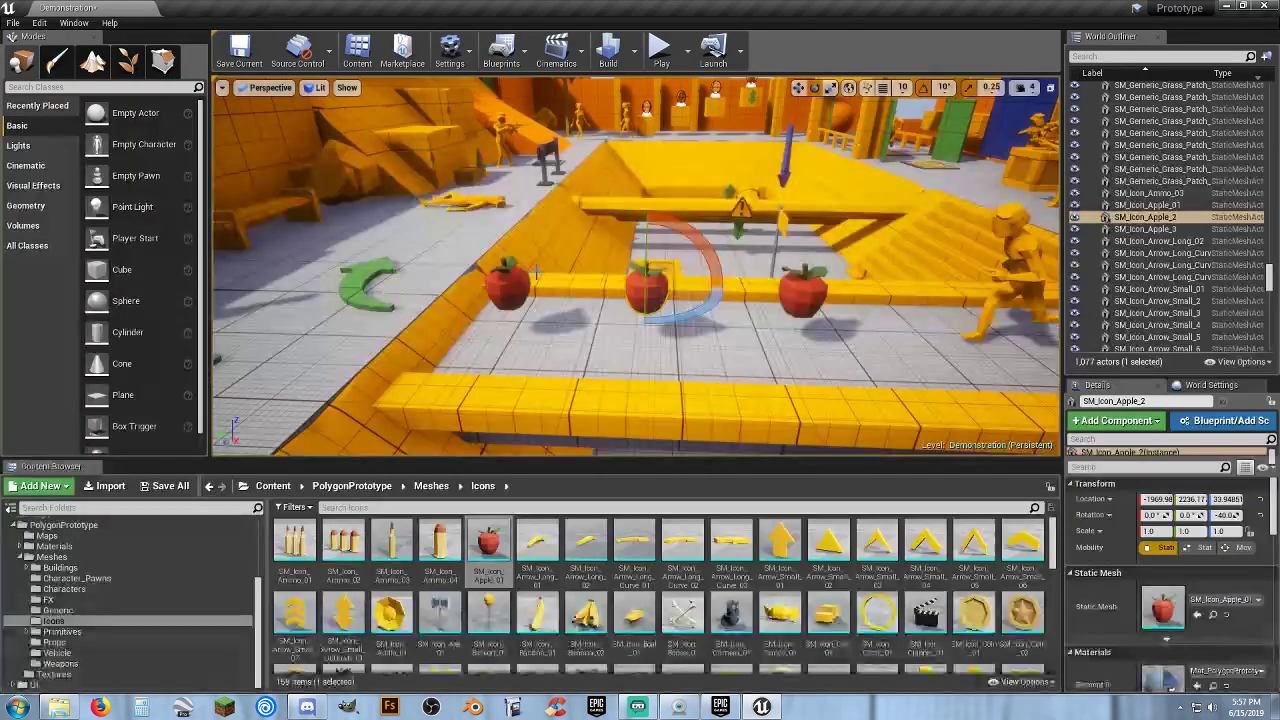
Delete the three static apple meshes lined up between the yellow beams
{"action": "left_click", "coordinate": [514, 287], "text": "ctrl"}
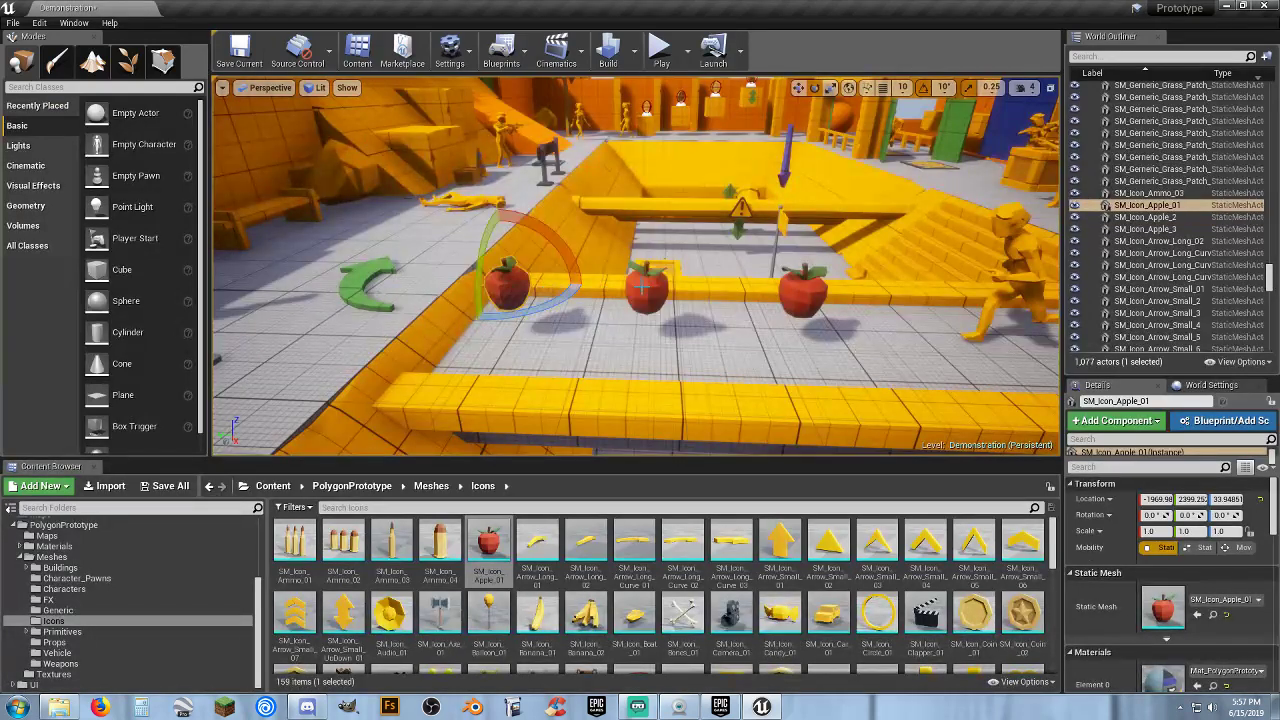
{"action": "left_click", "coordinate": [798, 292], "text": "ctrl"}
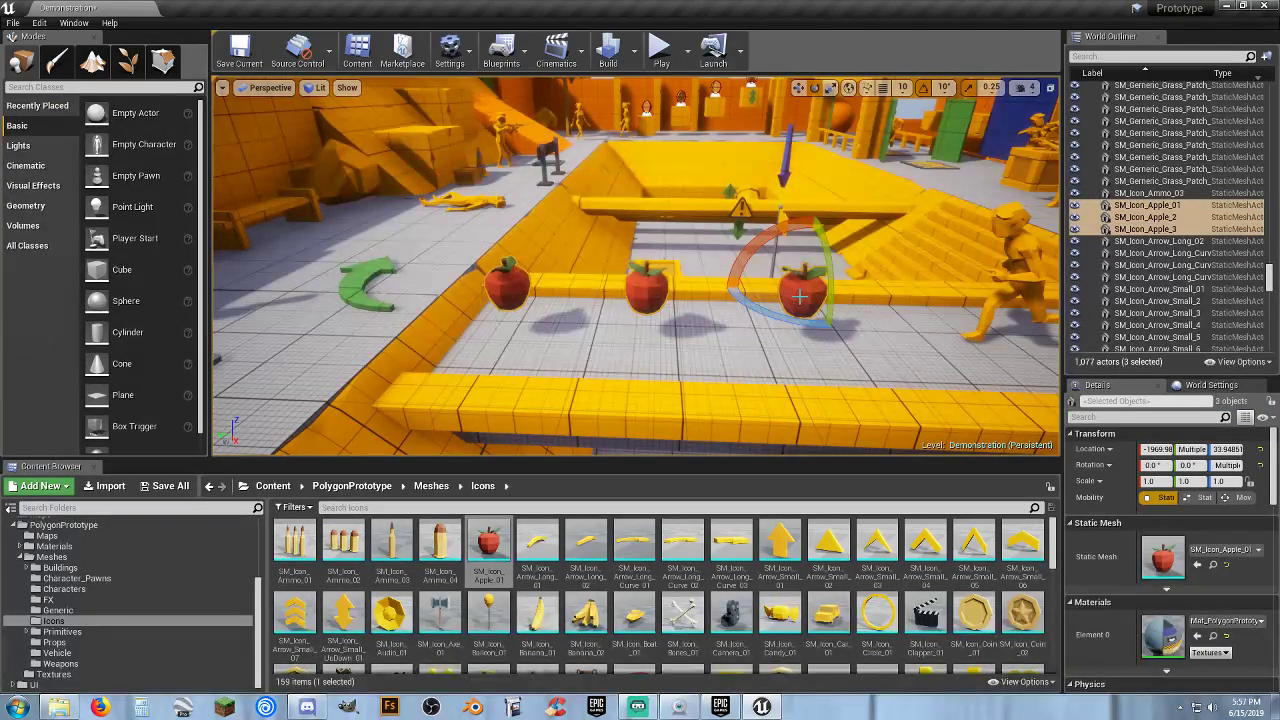
{"action": "key", "text": "Delete"}
Place a BP_Apples between the yellow beams and duplicate it twice along Y, forming a row of three about 140 to 150 units apart
{"action": "scroll", "coordinate": [100, 590], "scroll_direction": "up", "scroll_amount": 3}
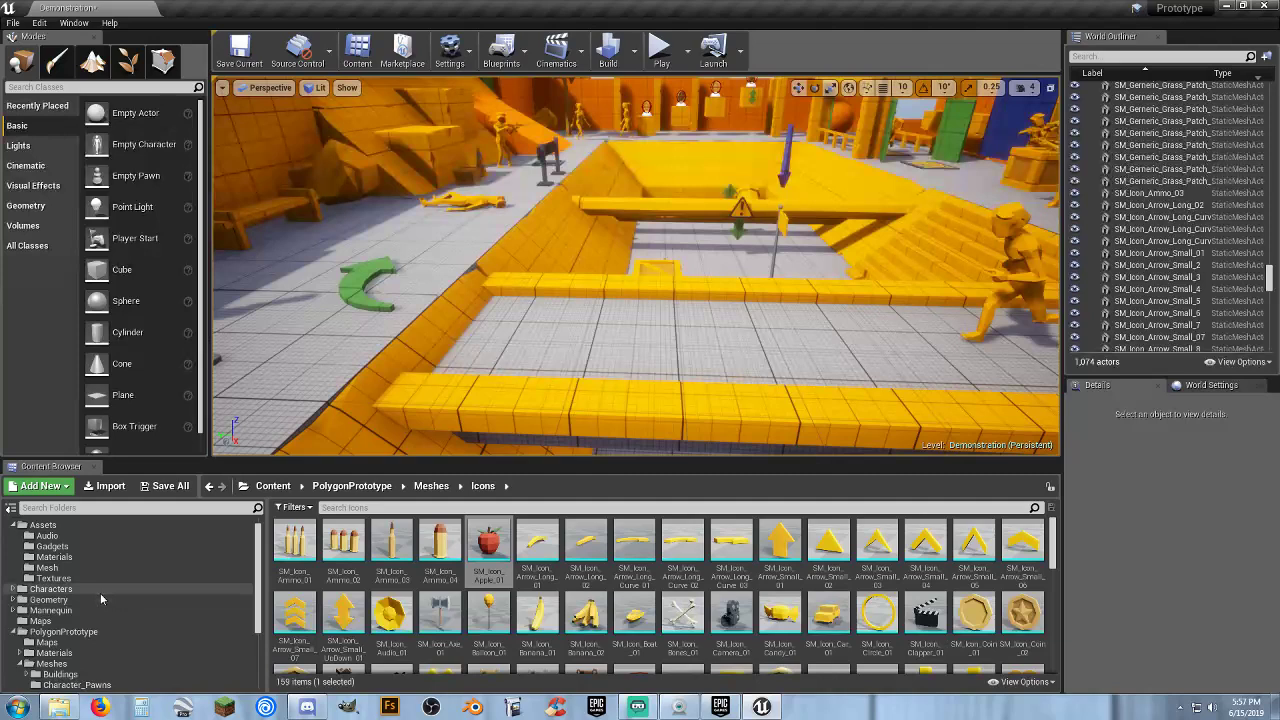
{"action": "left_click", "coordinate": [52, 546]}
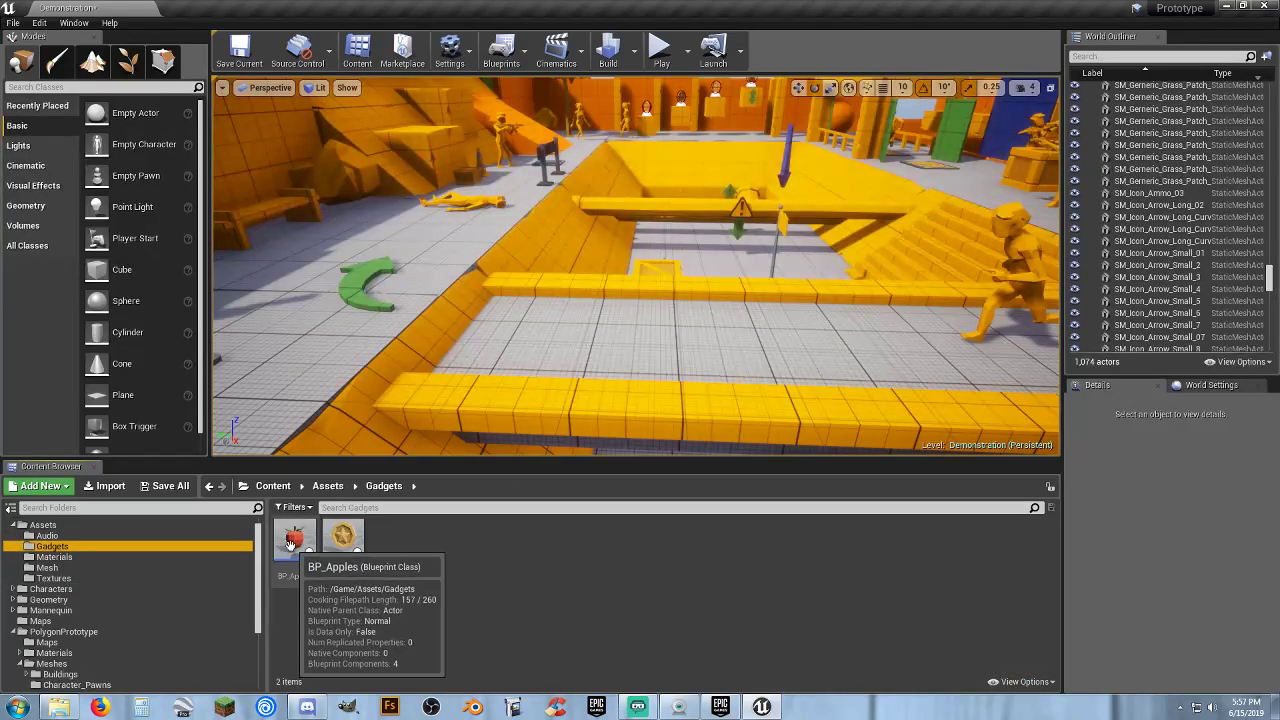
{"action": "left_click_drag", "start_coordinate": [291, 541], "coordinate": [562, 338]}
{"action": "left_click", "coordinate": [799, 88]}
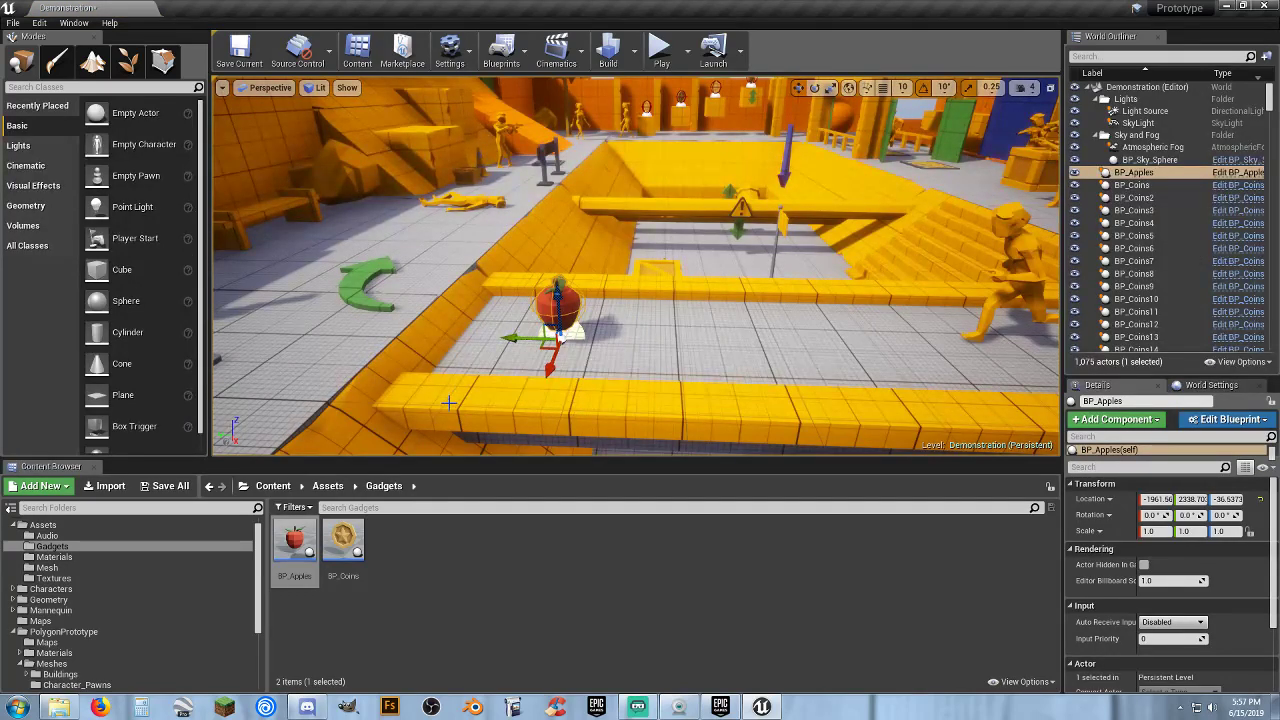
{"action": "key", "text": "ctrl+w"}
{"action": "left_click_drag", "start_coordinate": [500, 338], "coordinate": [622, 341]}
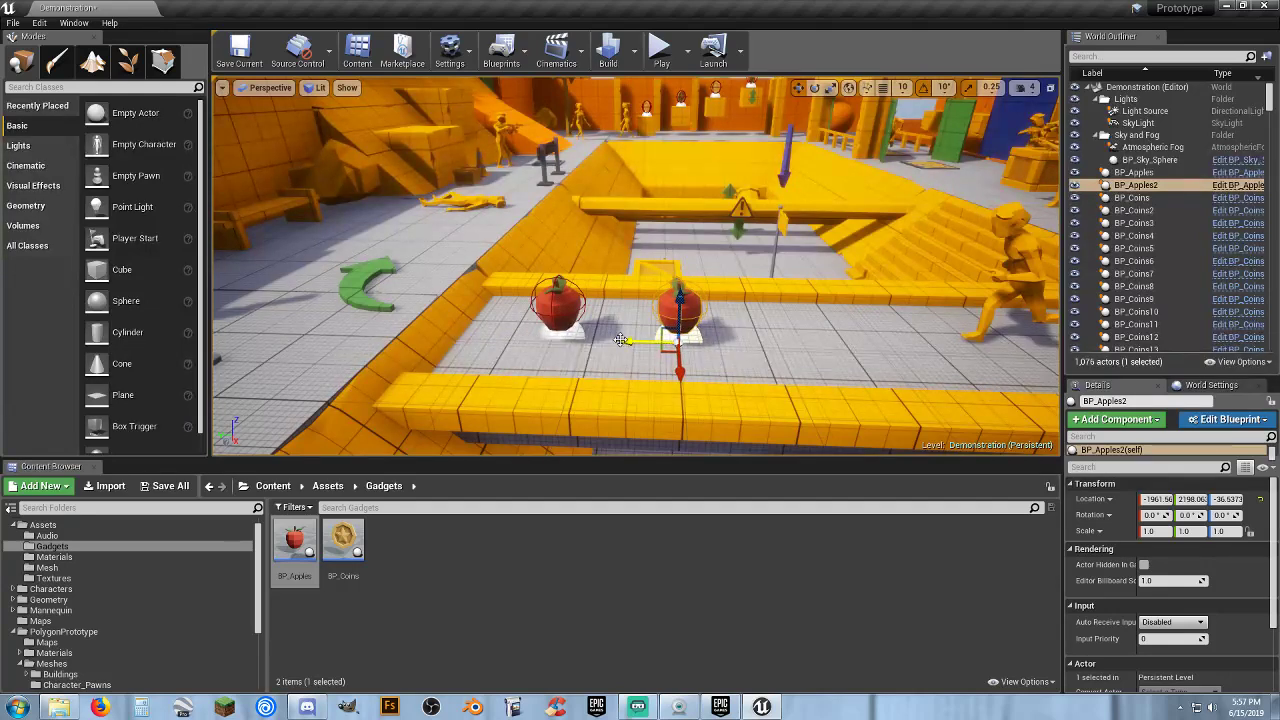
{"action": "key", "text": "ctrl+w"}
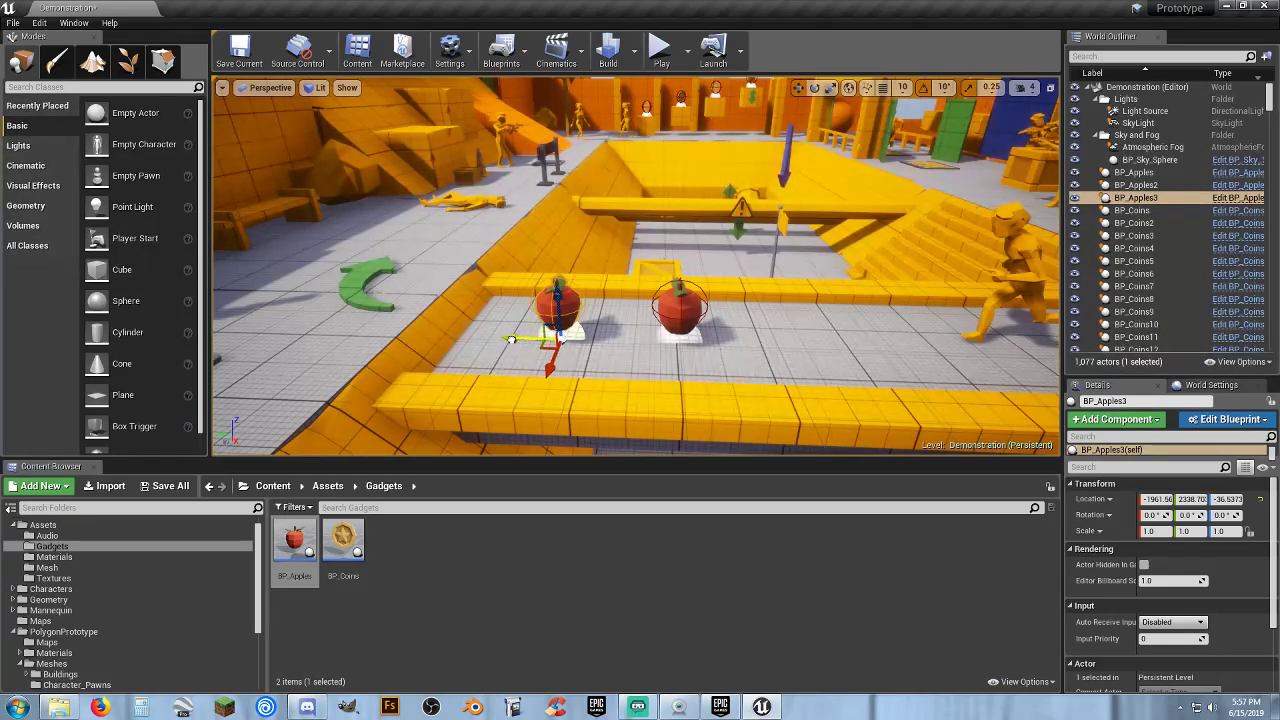
{"action": "left_click_drag", "start_coordinate": [622, 340], "coordinate": [762, 339]}
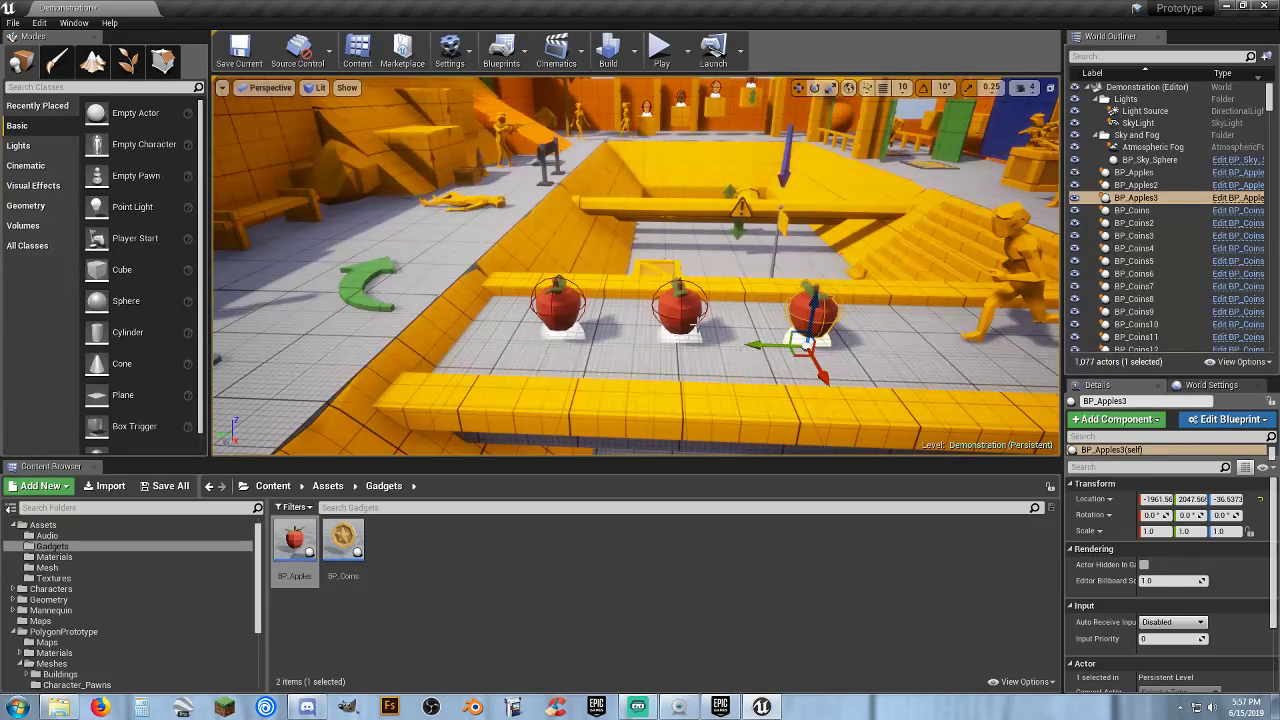
Set the Z location of the Apple and Sphere components in BP_Apples to 70, then compile, save and close the blueprint
{"action": "double_click", "coordinate": [294, 545]}
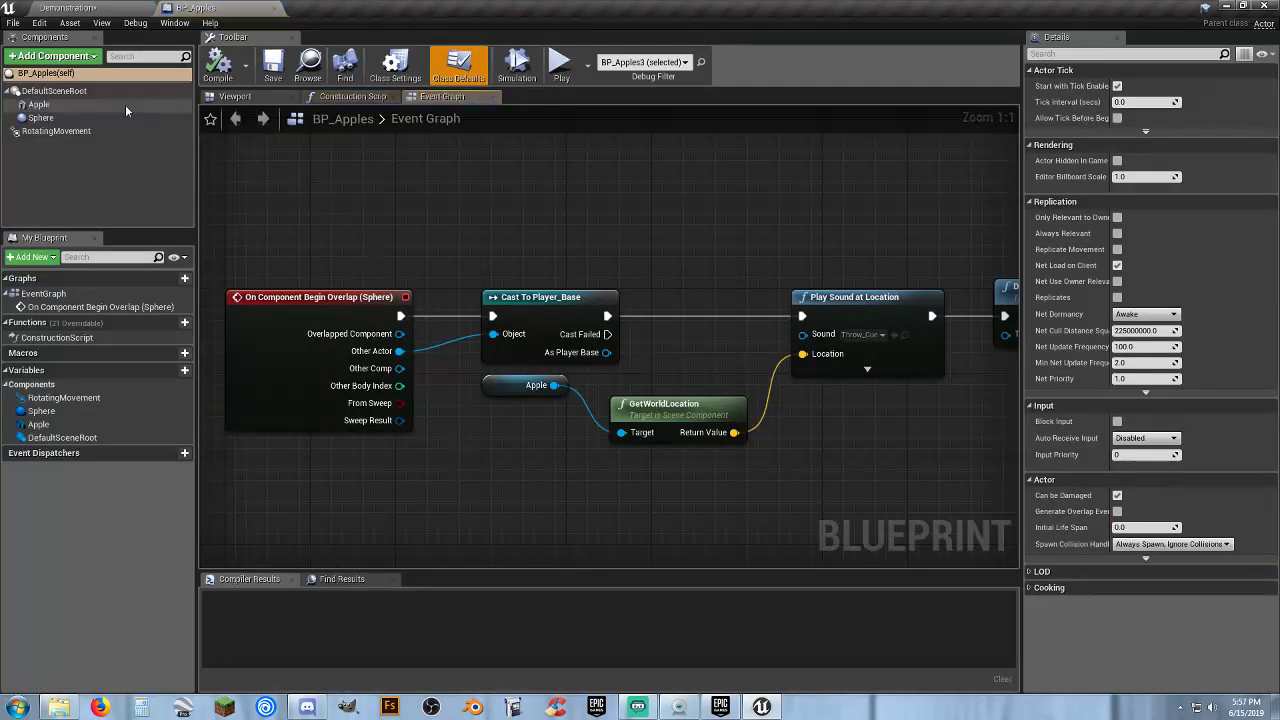
{"action": "left_click", "coordinate": [90, 105]}
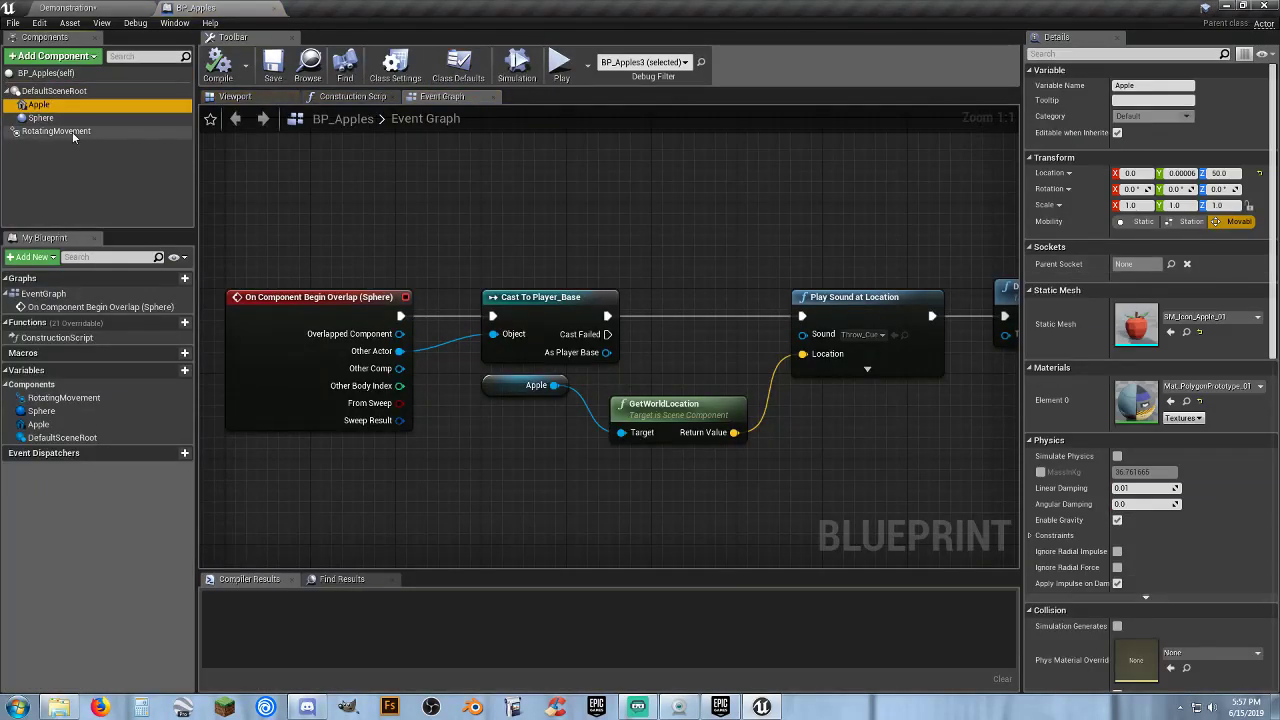
{"action": "left_click", "coordinate": [40, 117], "text": "ctrl"}
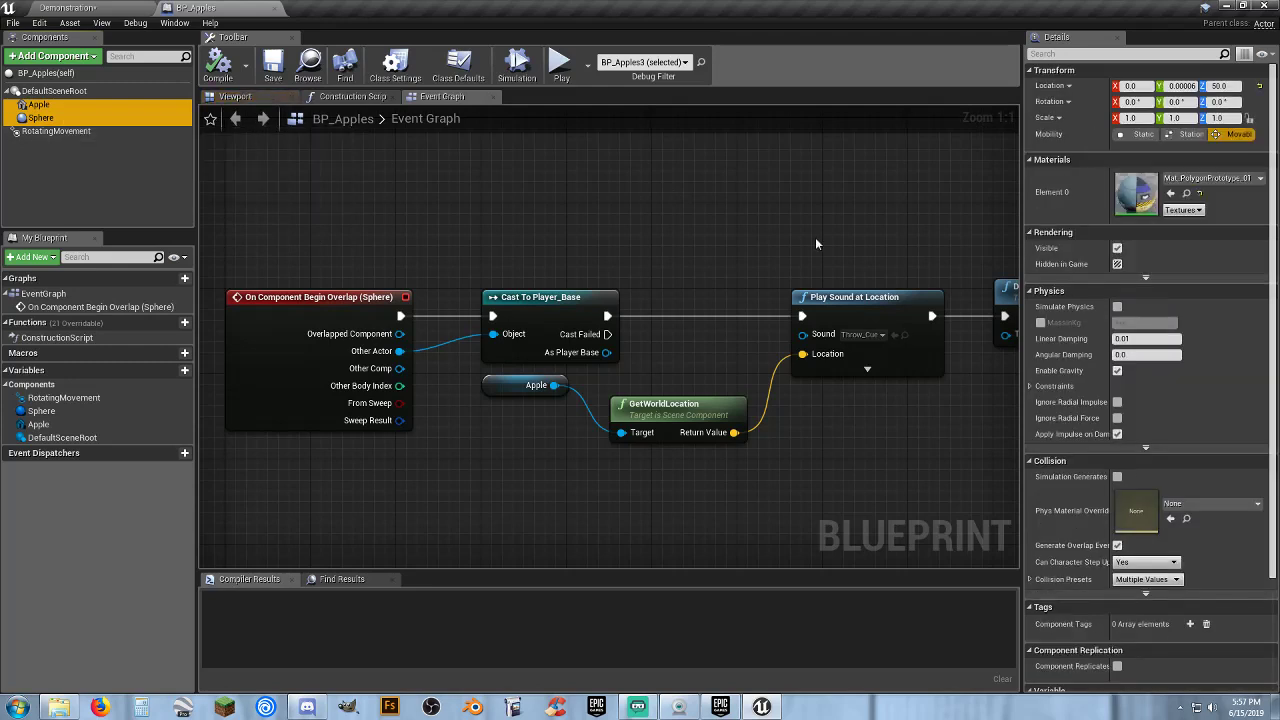
{"action": "left_click", "coordinate": [1224, 86]}
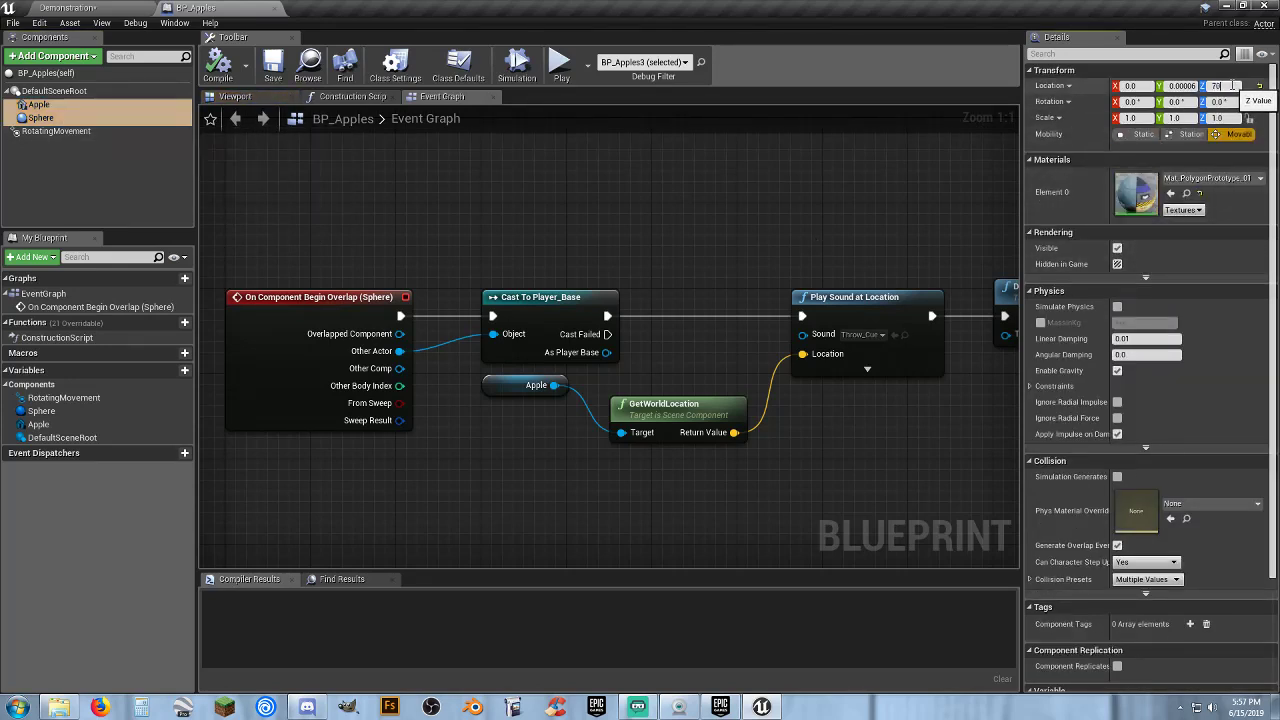
{"action": "key", "text": "Return"}
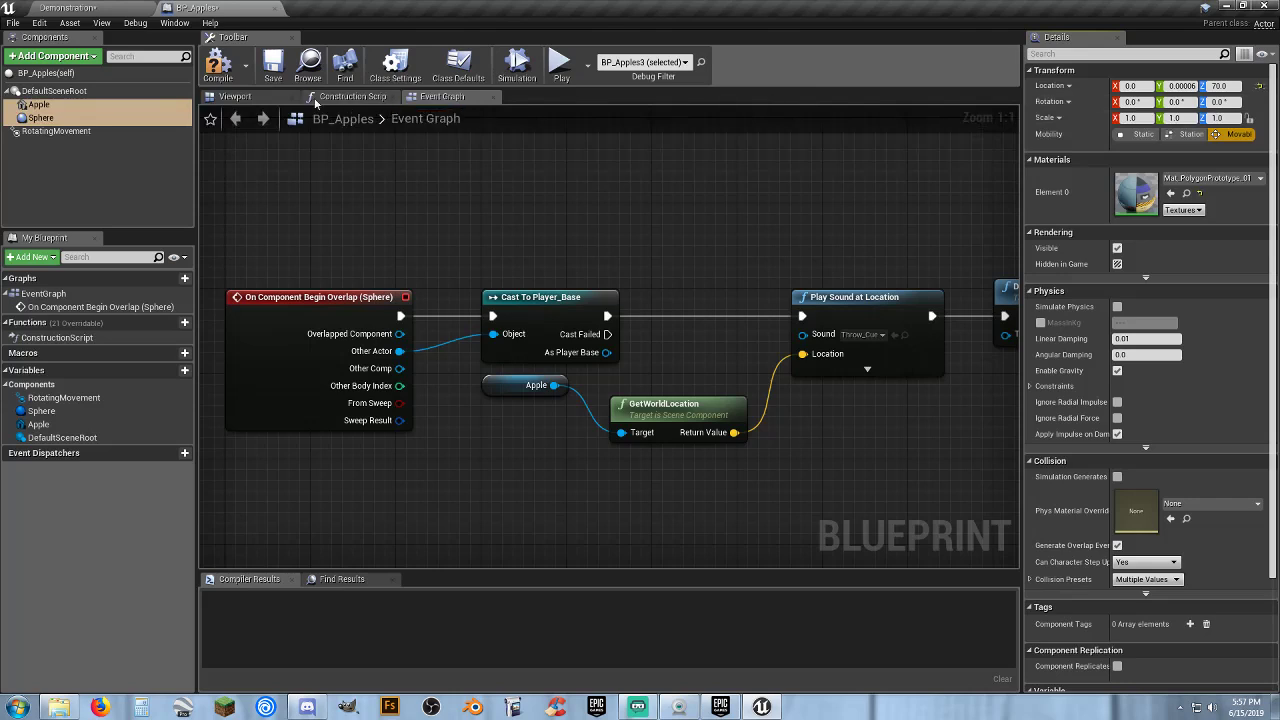
{"action": "left_click", "coordinate": [218, 65]}
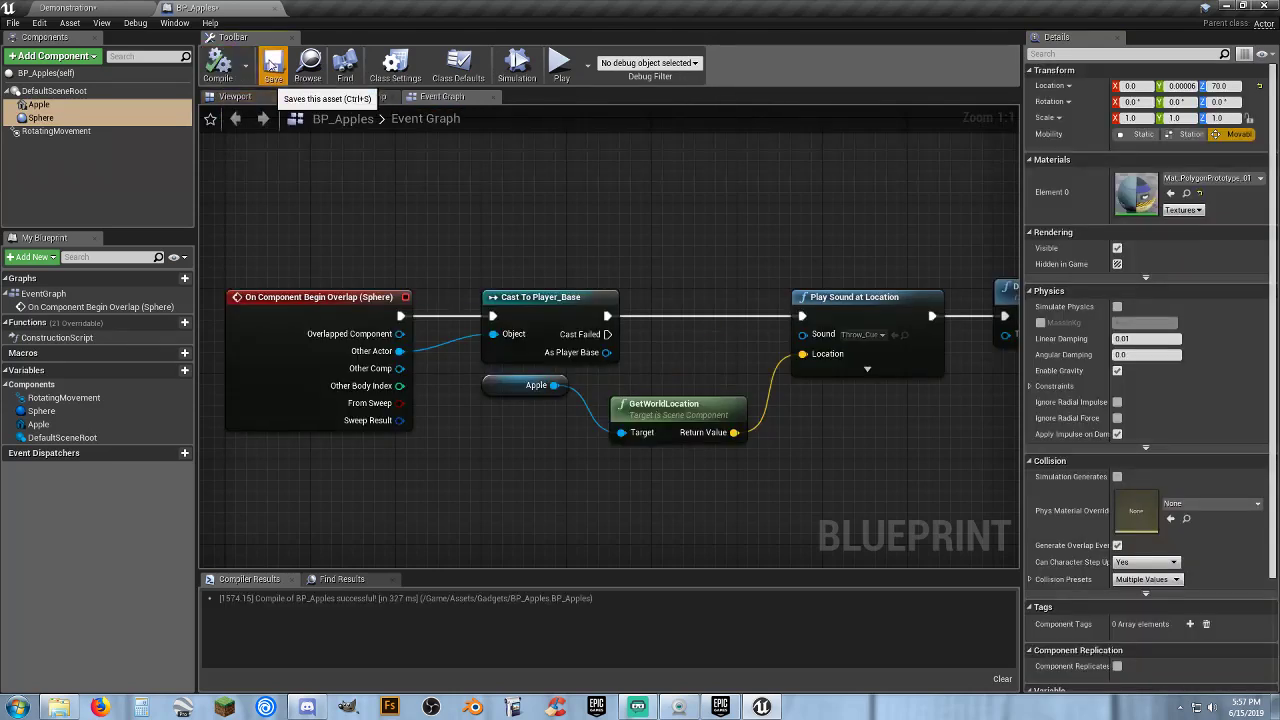
{"action": "left_click", "coordinate": [275, 8]}
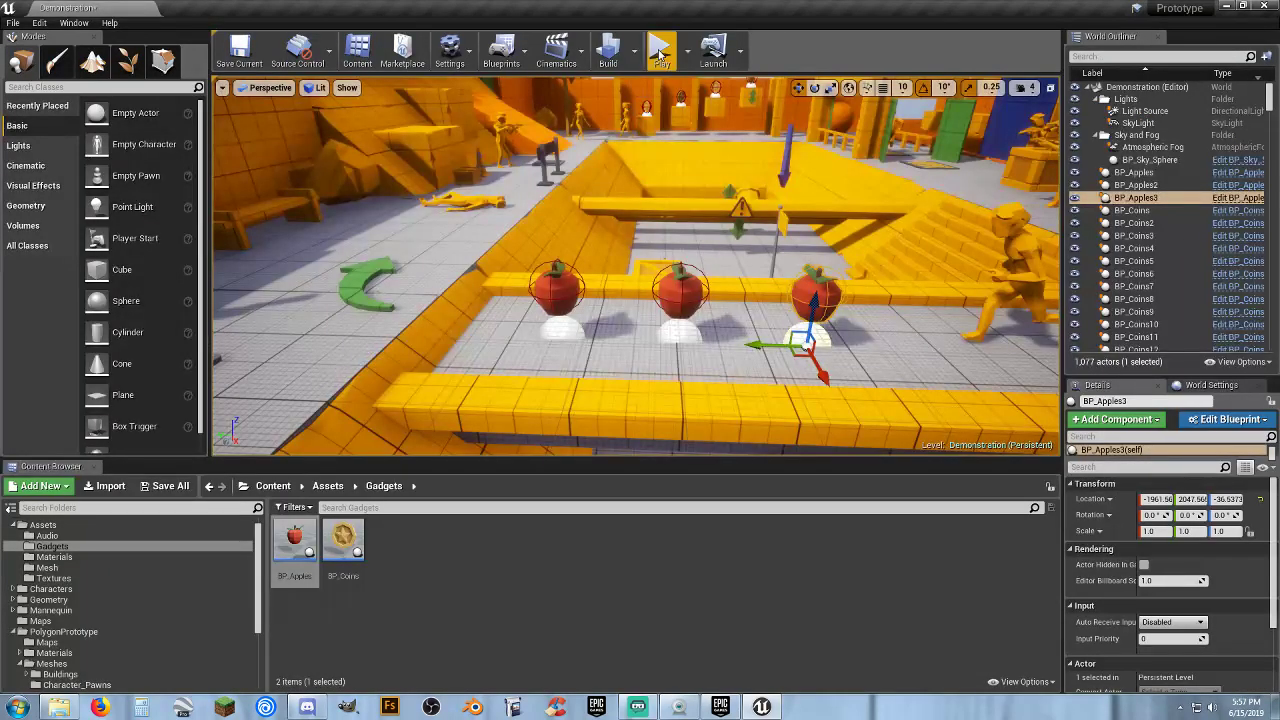
Play-test the level by running through the row of apples and on to the floppy disk on the red platform, then stop
{"action": "left_click", "coordinate": [643, 446]}
{"action": "key", "text": "w"}
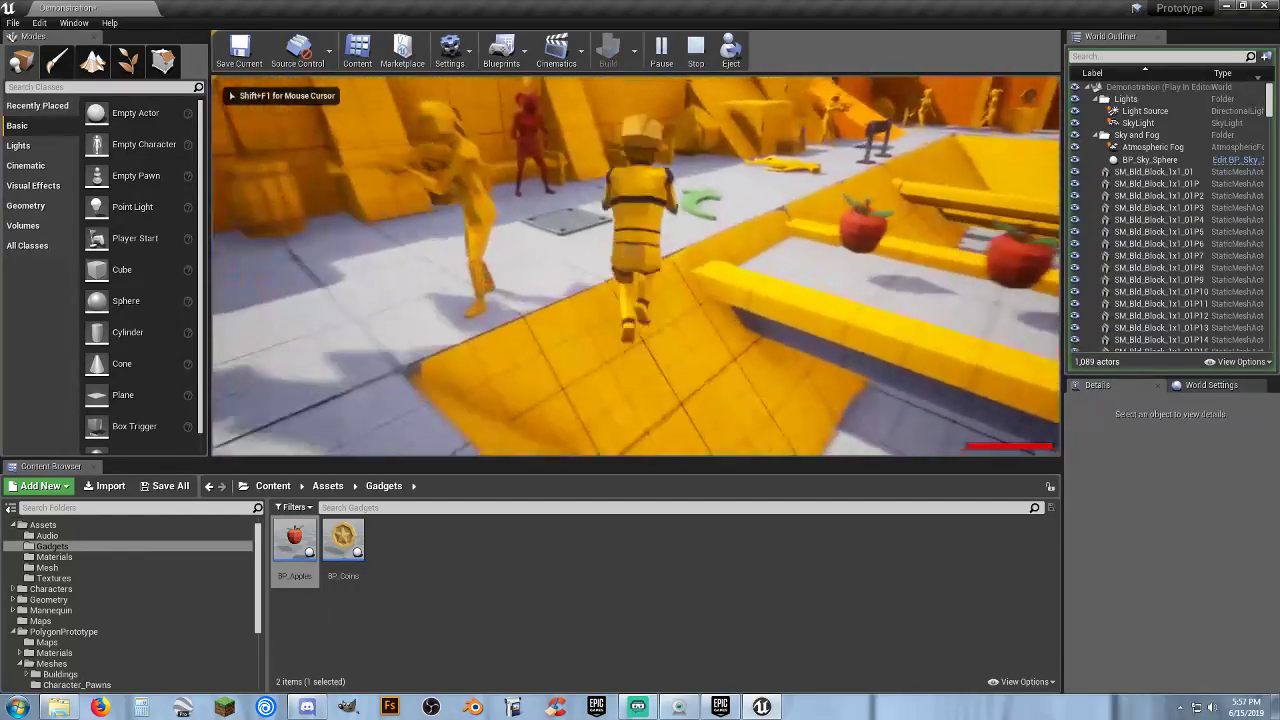
{"action": "key", "text": "w"}
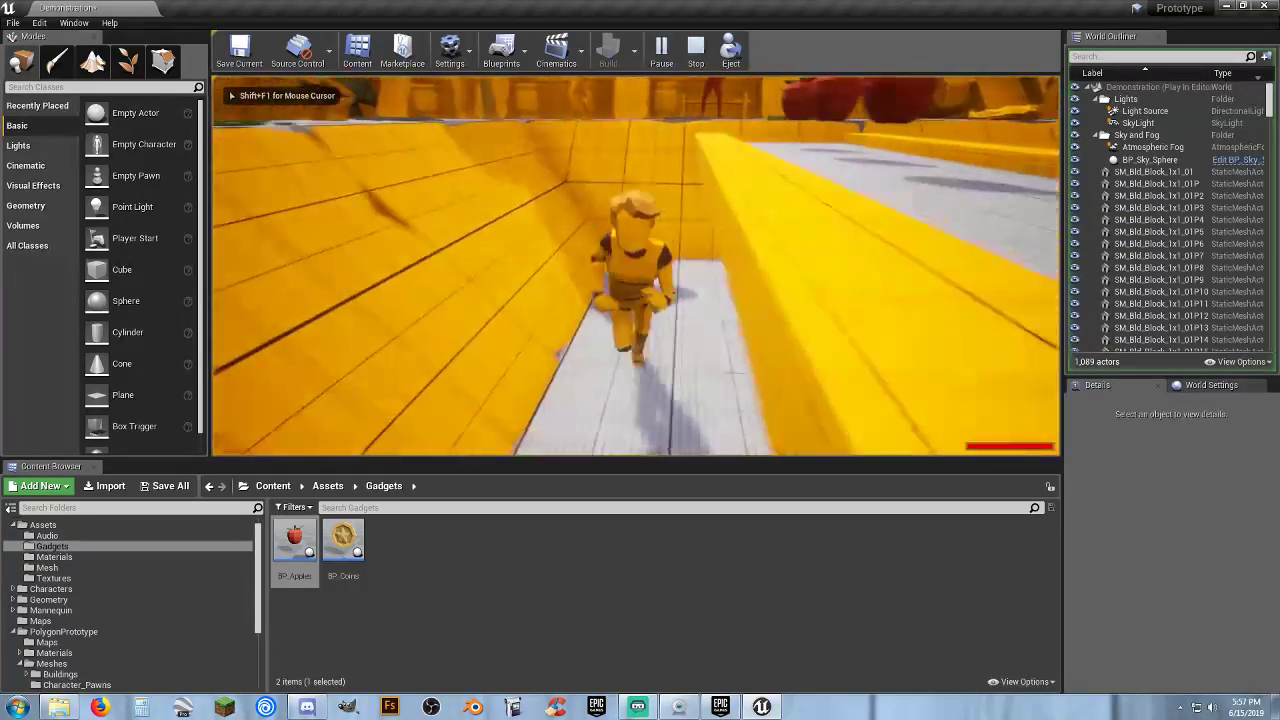
{"action": "key", "text": "w"}
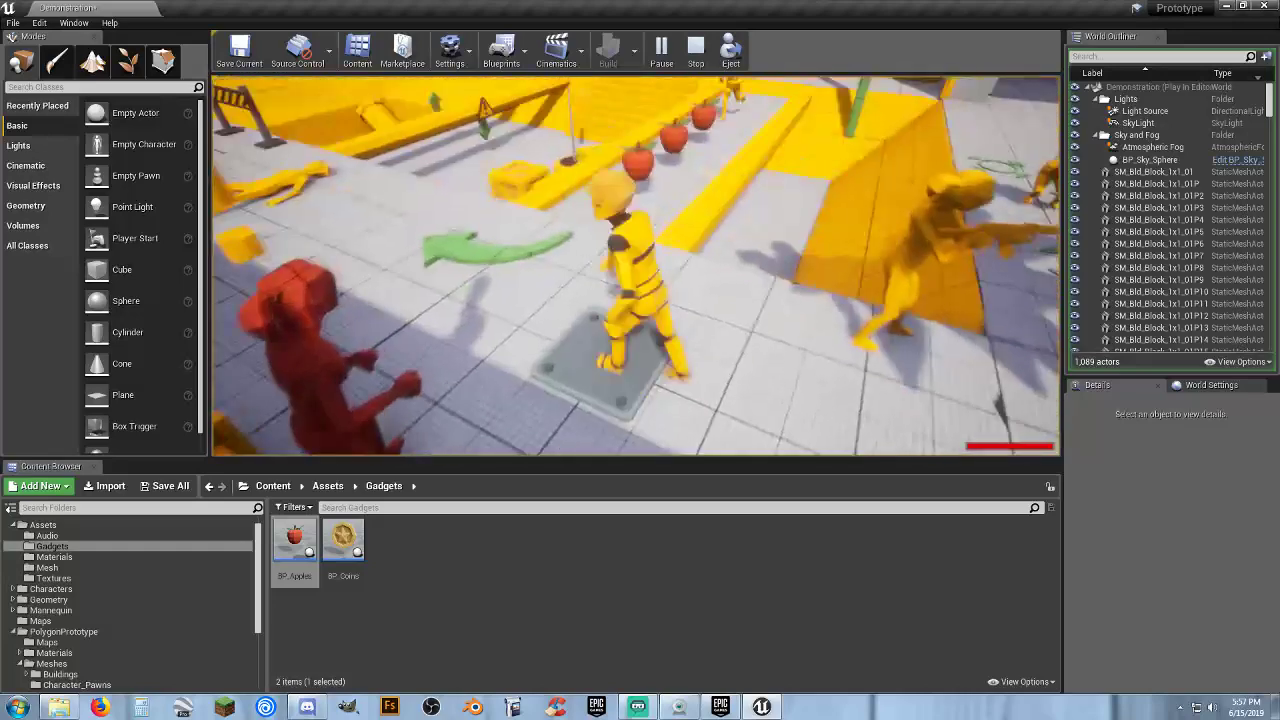
{"action": "key", "text": "w"}
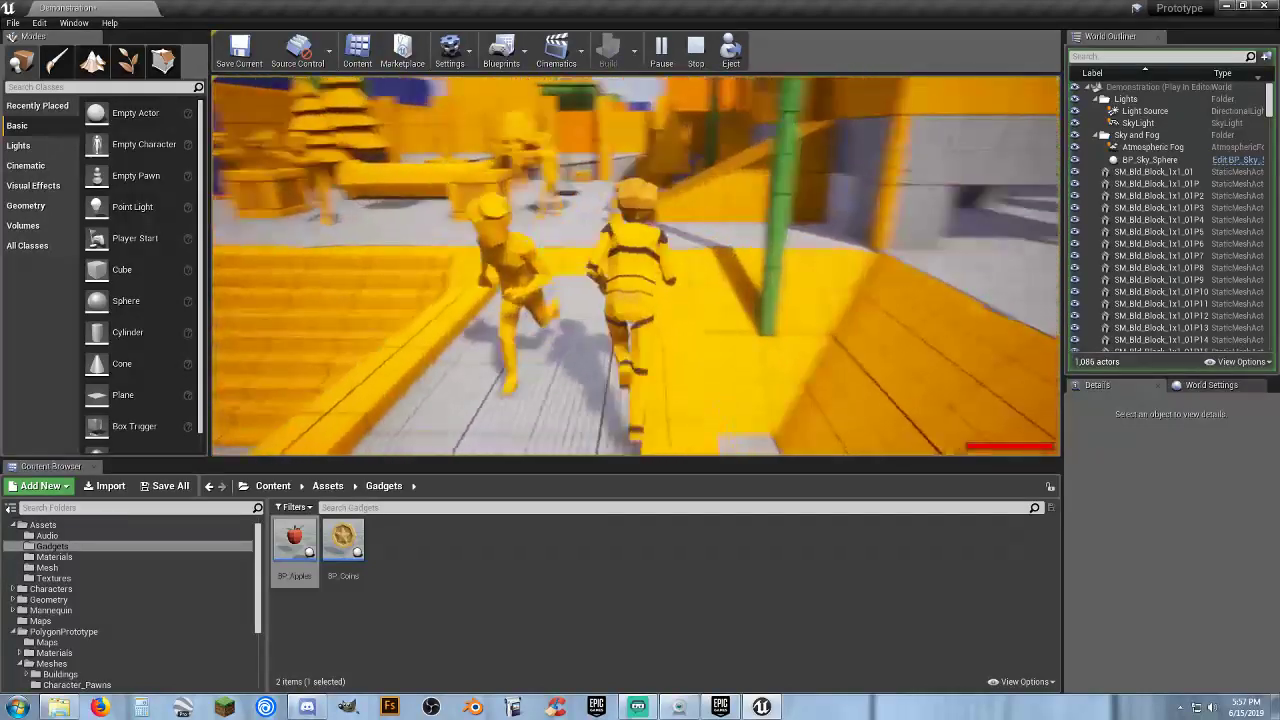
{"action": "key", "text": "w"}
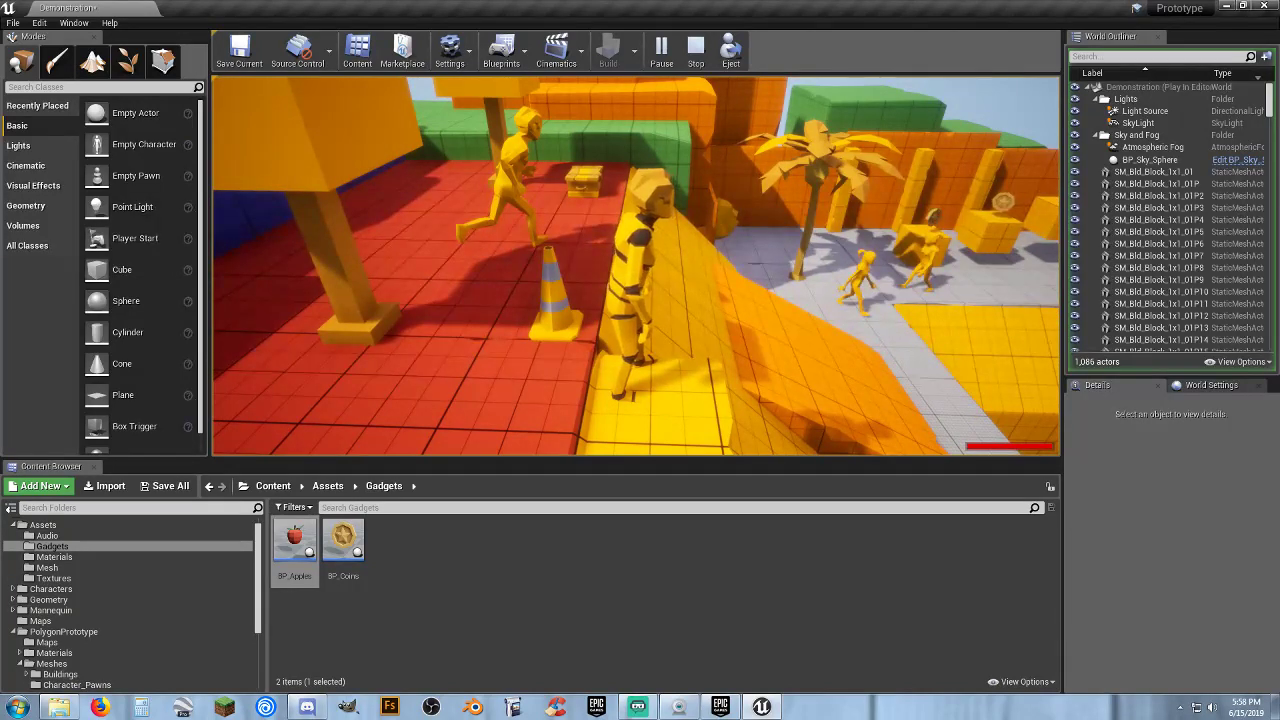
{"action": "key", "text": "s"}
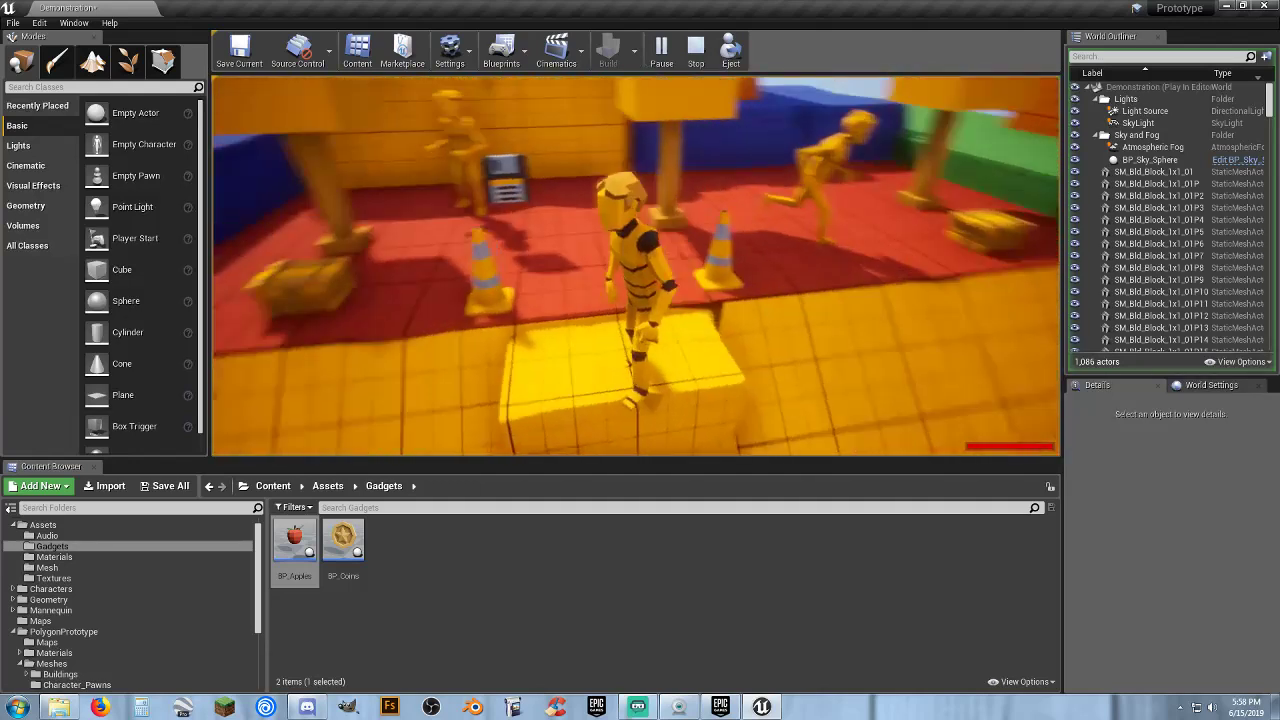
{"action": "key", "text": "w"}
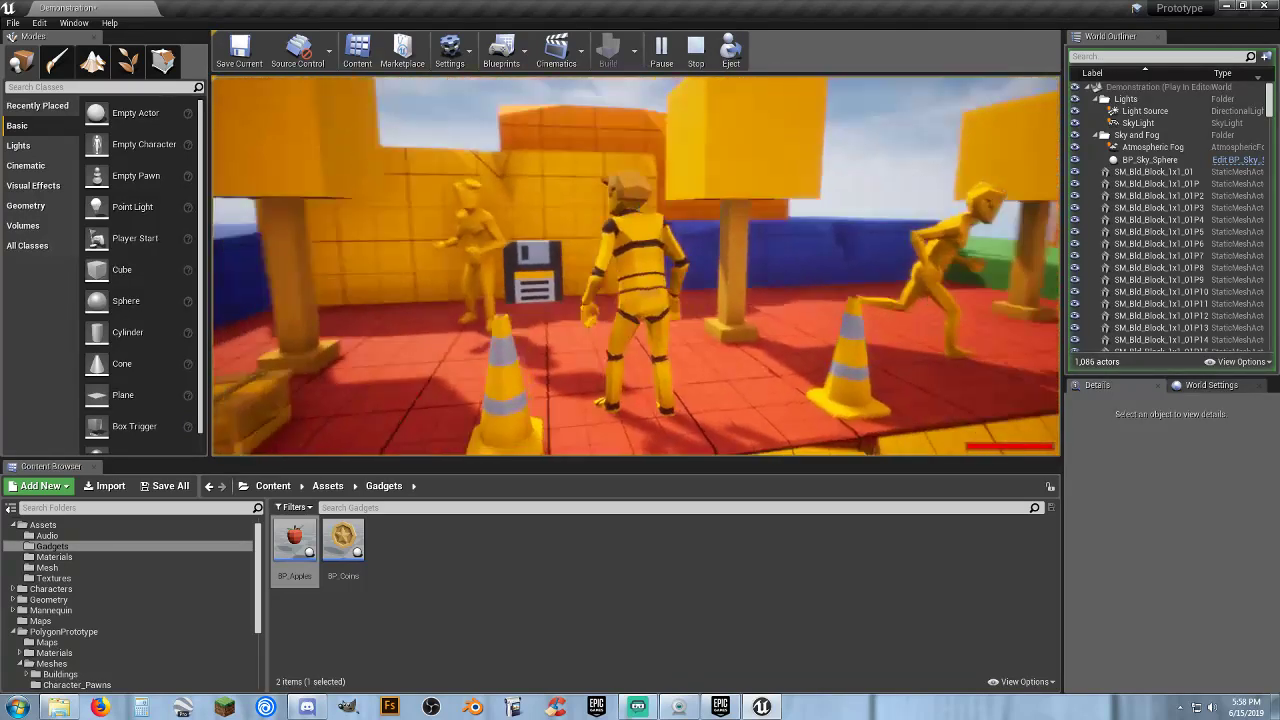
{"action": "key", "text": "w"}
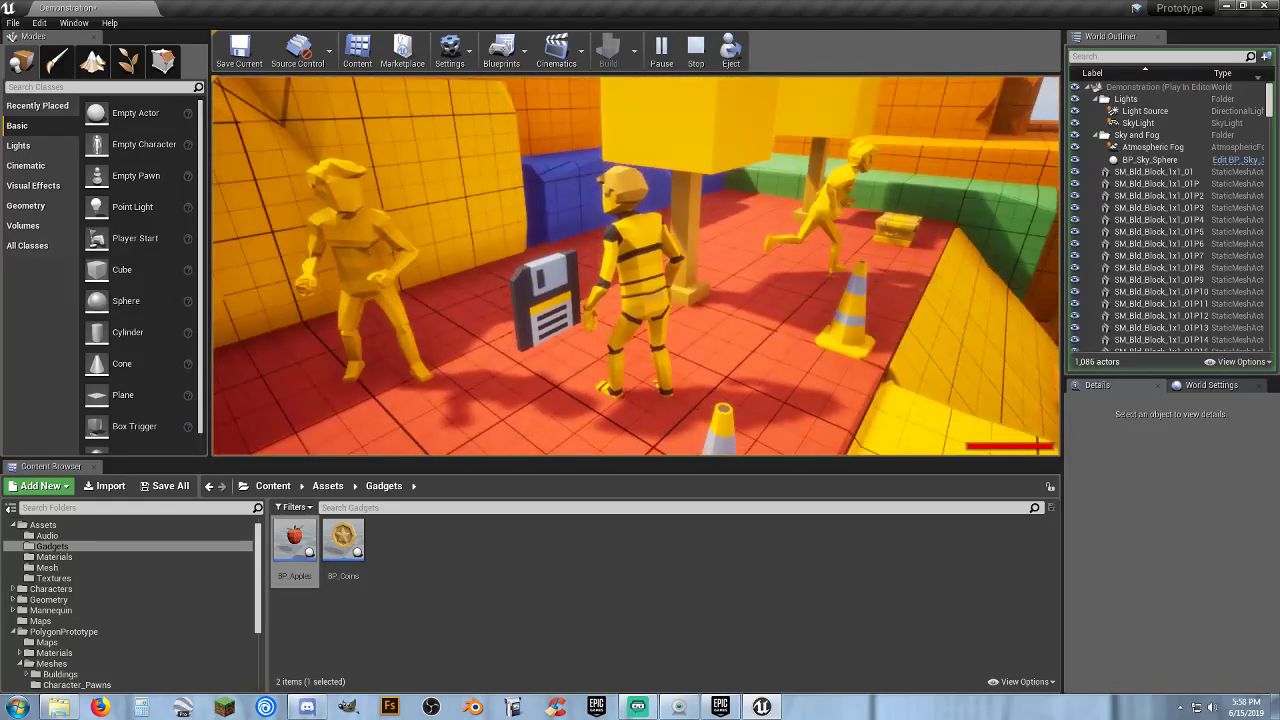
{"action": "key", "text": "Escape"}
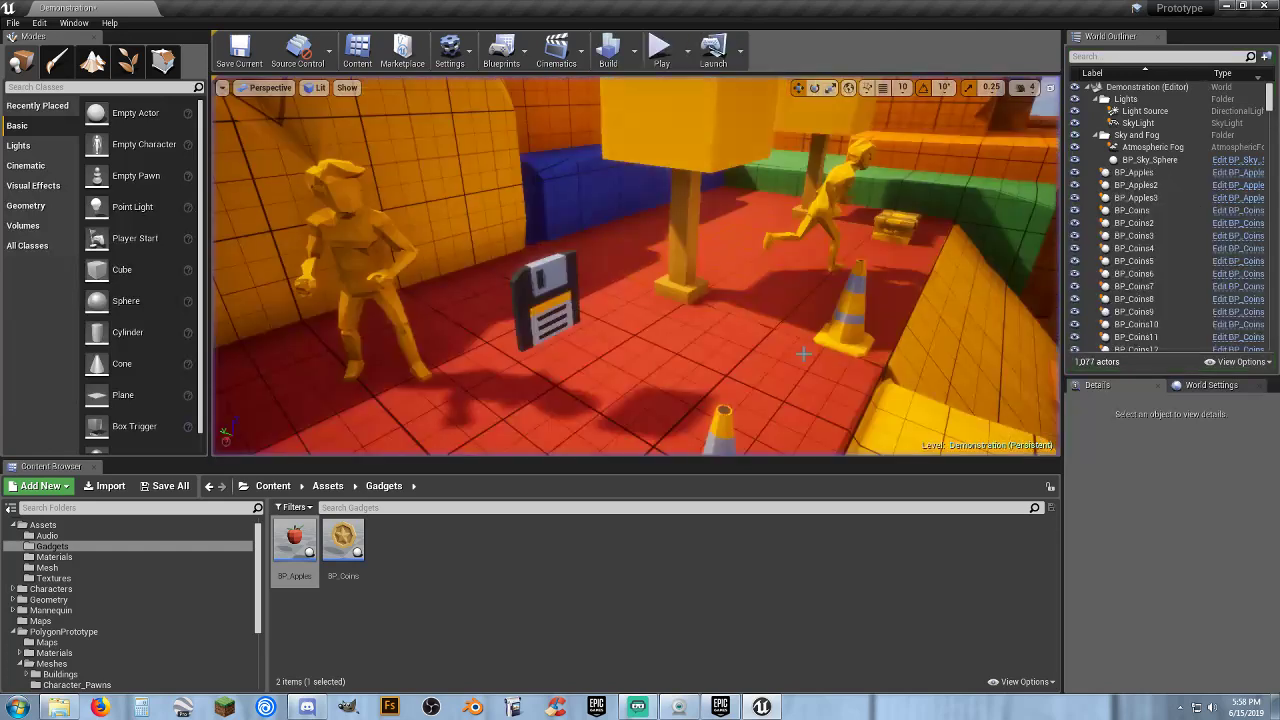
Duplicate the BP_Coins blueprint in the Gadgets folder and name the copy BP_Save_Disk
{"action": "left_click", "coordinate": [564, 559]}
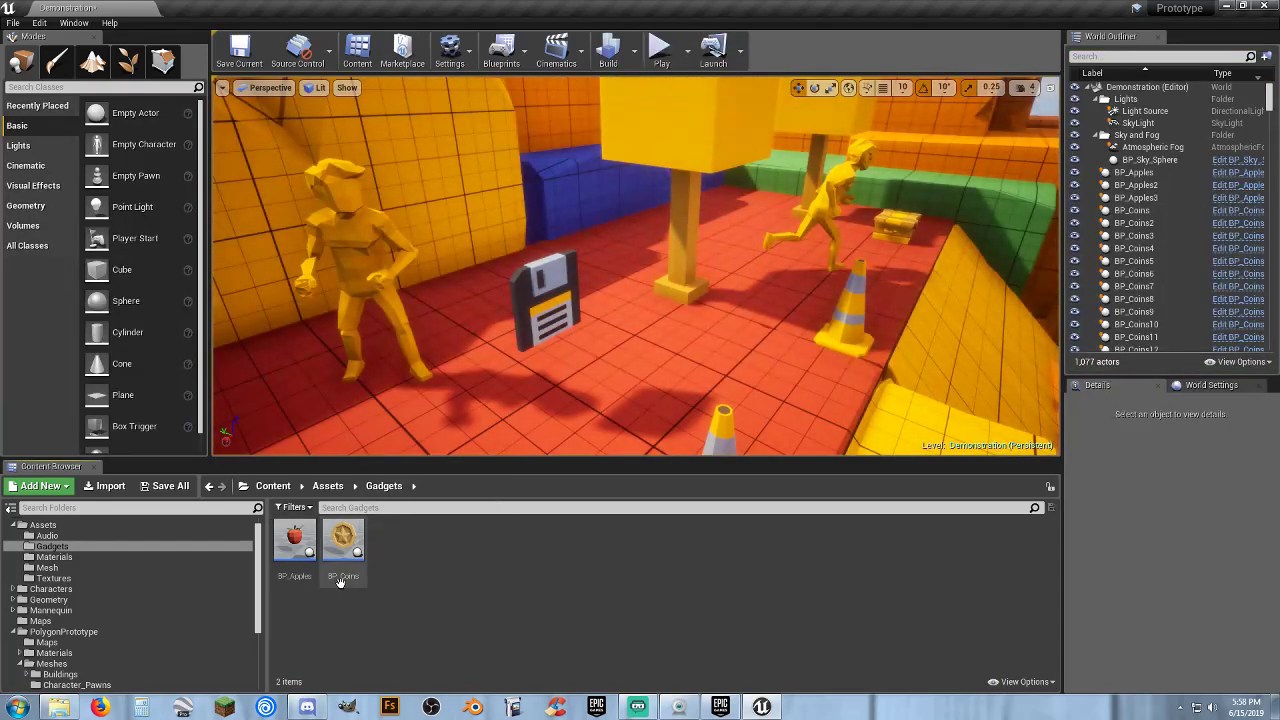
{"action": "right_click", "coordinate": [343, 542]}
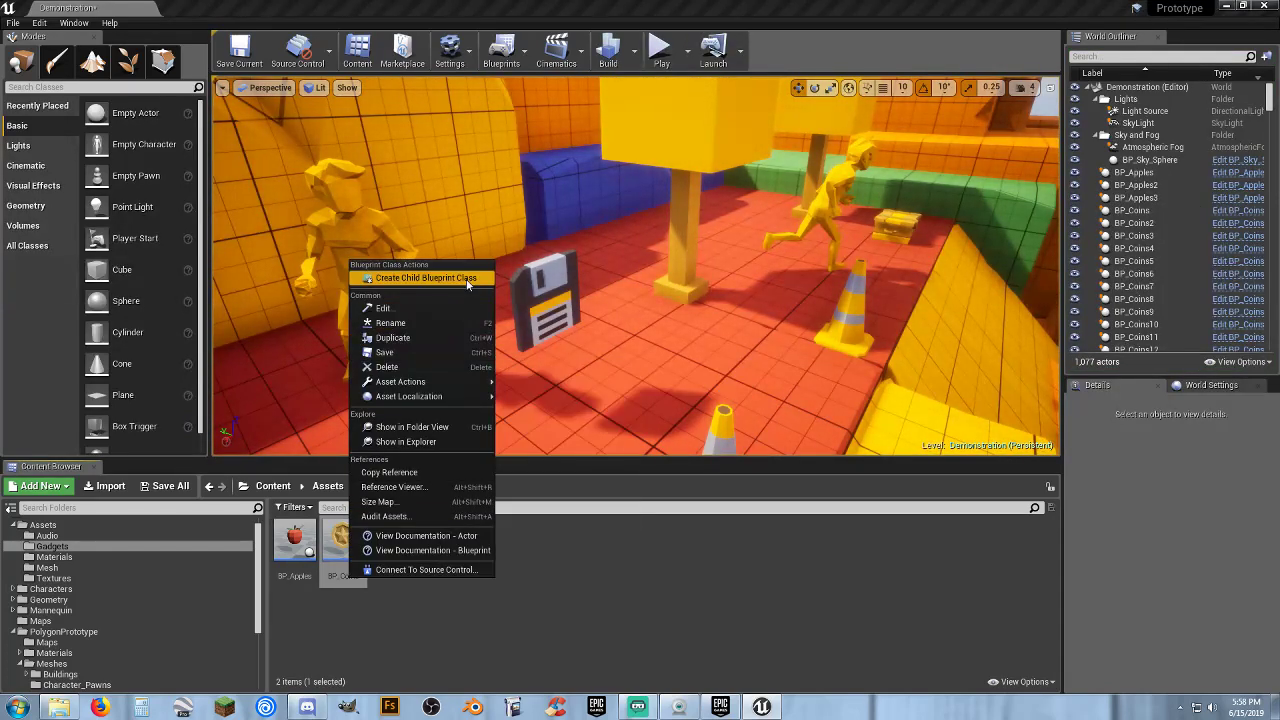
{"action": "left_click", "coordinate": [448, 339]}
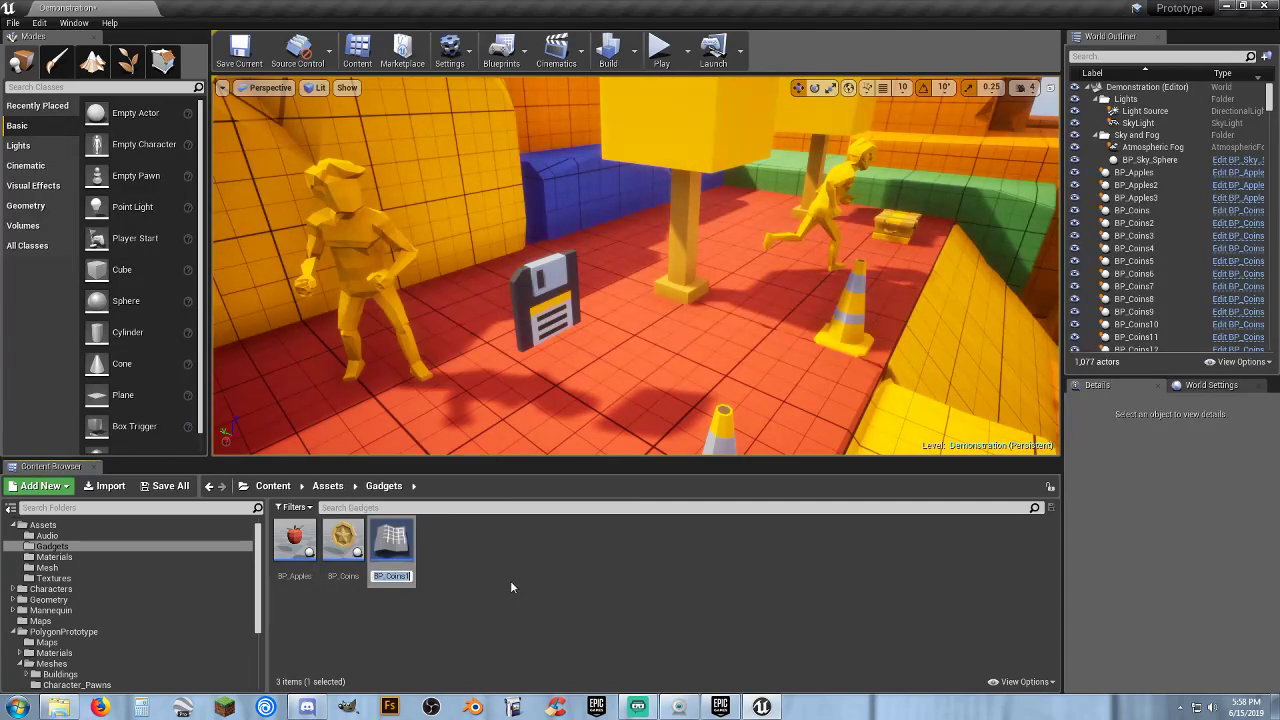
{"action": "type", "text": "BP_C"}
{"action": "key", "text": "BackSpace"}
{"action": "type", "text": "Save_Disck"}
{"action": "key", "text": "BackSpace"}
{"action": "key", "text": "BackSpace"}
{"action": "type", "text": "k"}
{"action": "key", "text": "Return"}
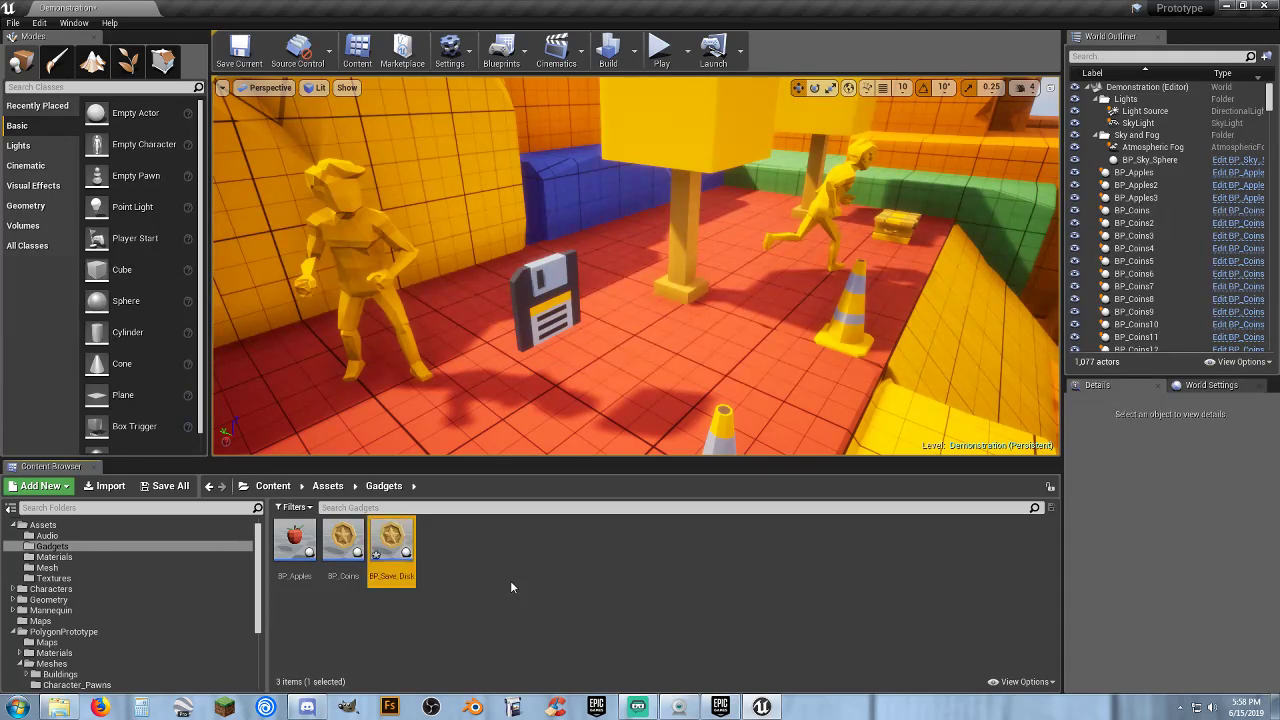
Open BP_Save_Disk and select the SM_Icon_Save_01 mesh asset used by the floppy disk on the red platform
{"action": "left_click", "coordinate": [560, 326]}
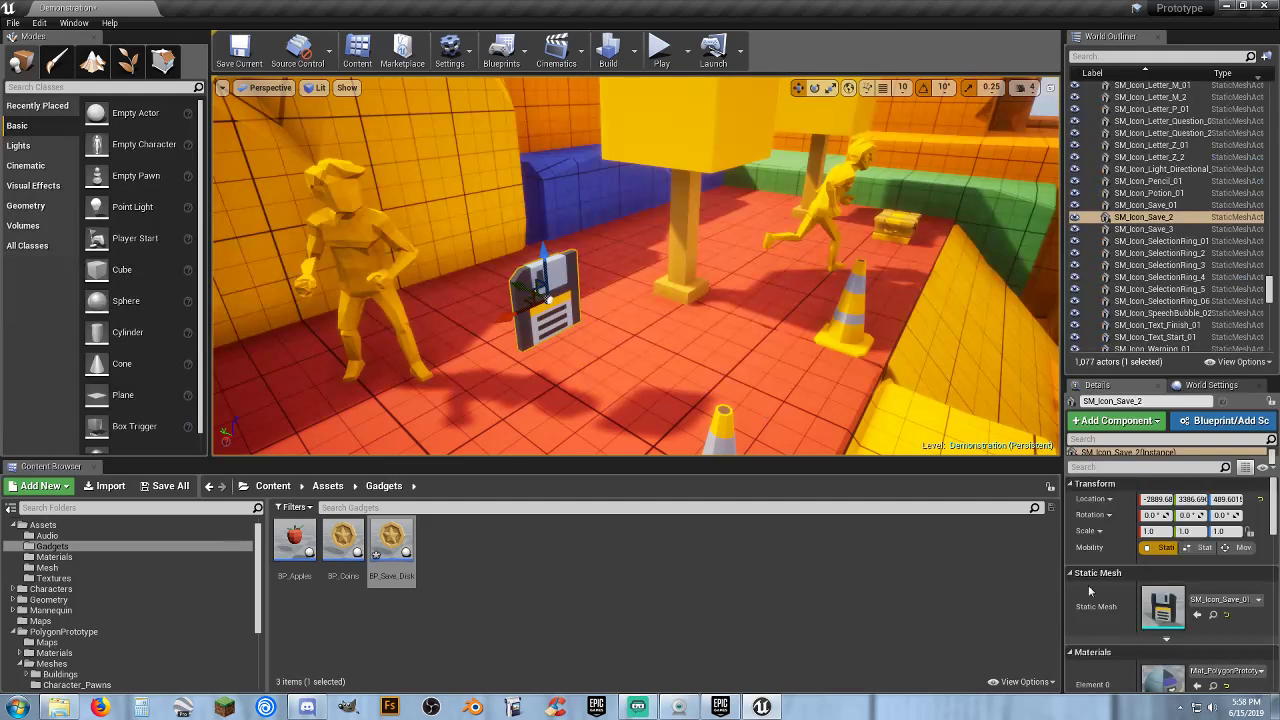
{"action": "left_click", "coordinate": [1213, 614]}
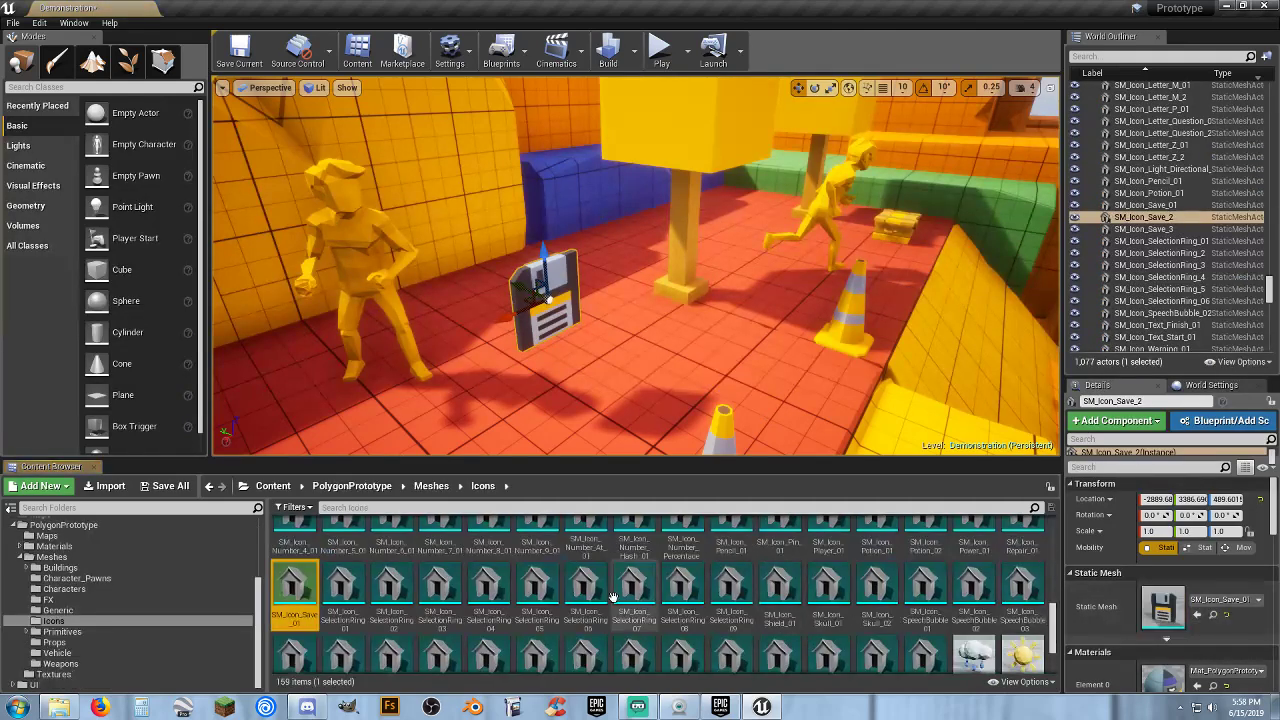
{"action": "scroll", "coordinate": [91, 558], "scroll_direction": "up", "scroll_amount": 3}
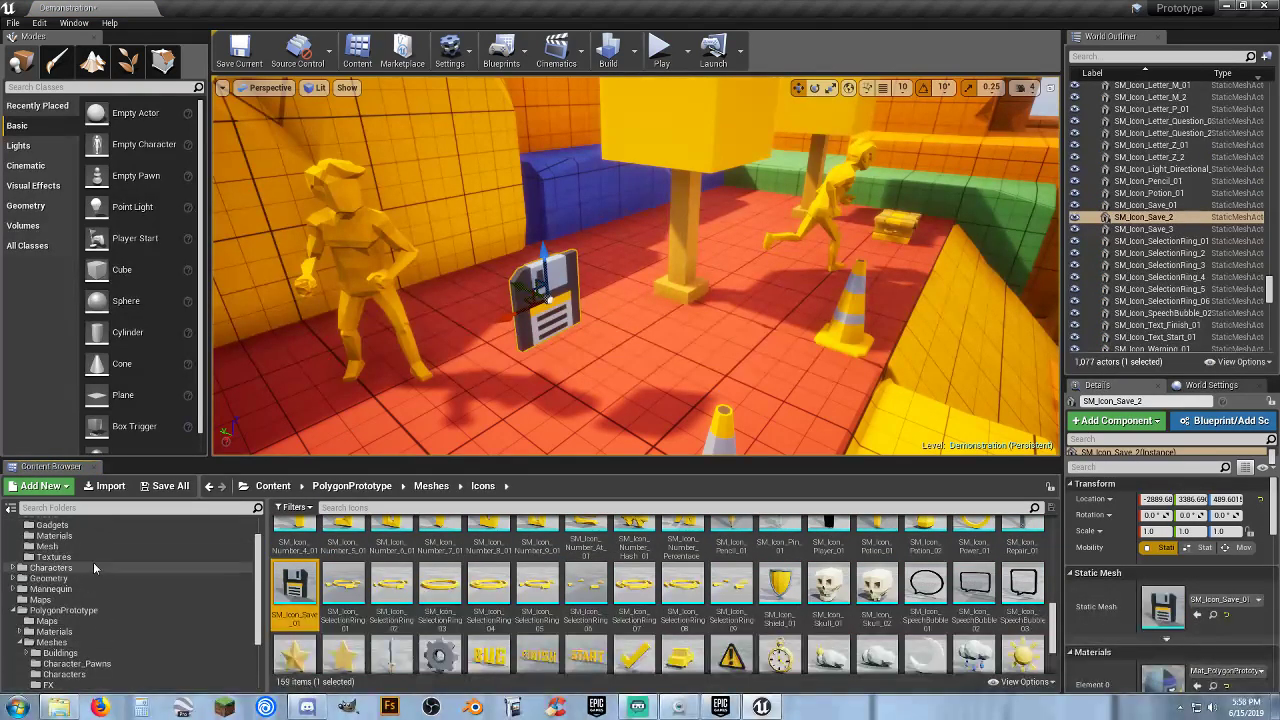
{"action": "scroll", "coordinate": [91, 554], "scroll_direction": "up", "scroll_amount": 2}
{"action": "left_click", "coordinate": [63, 548]}
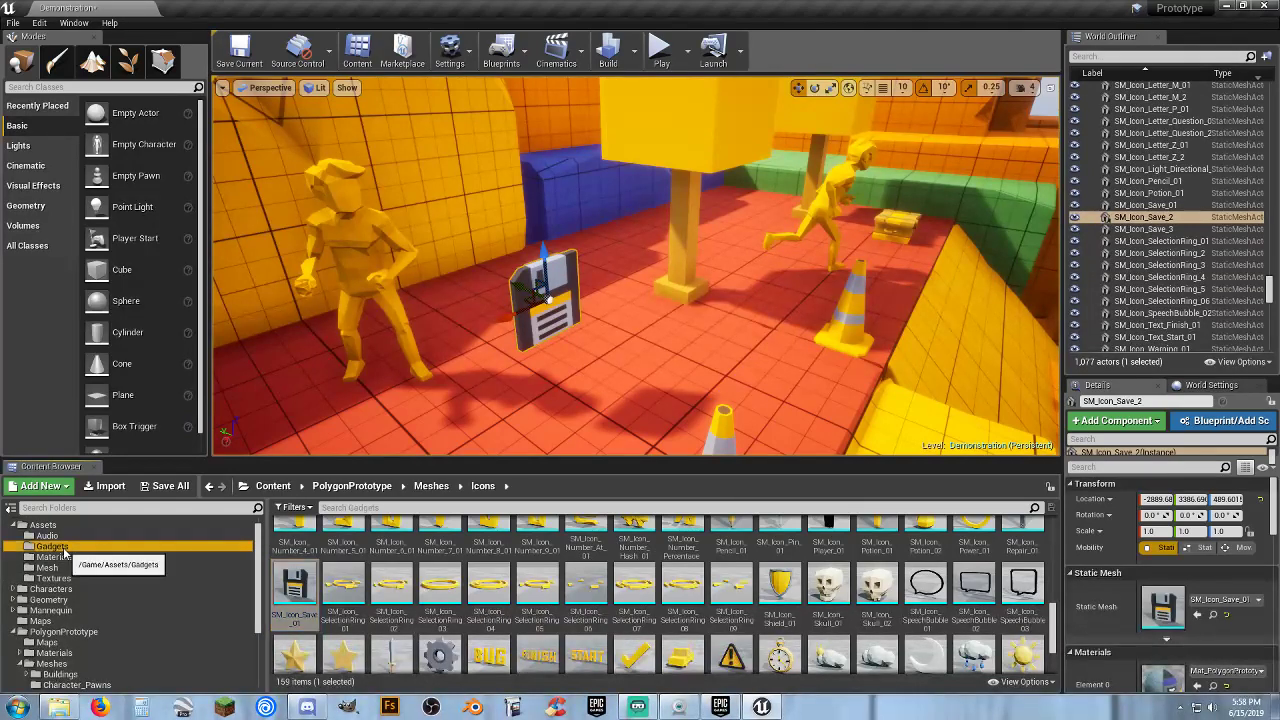
{"action": "double_click", "coordinate": [392, 558]}
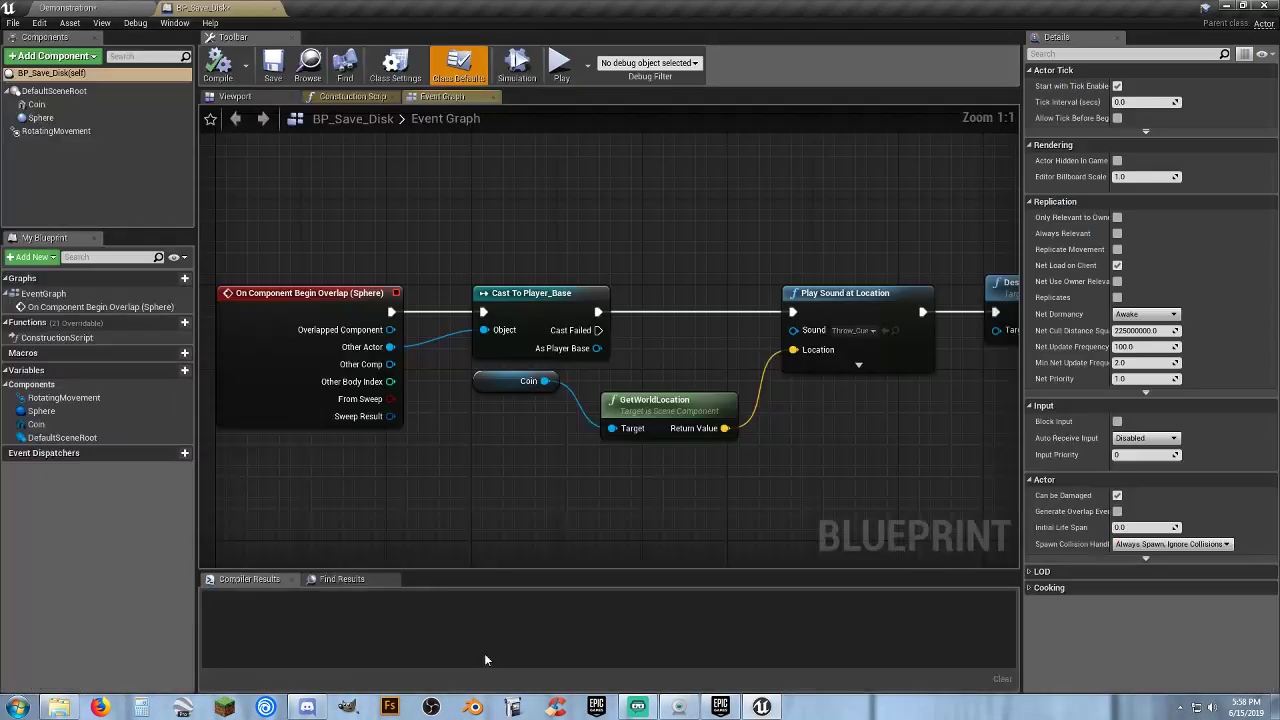
{"action": "left_click", "coordinate": [70, 7]}
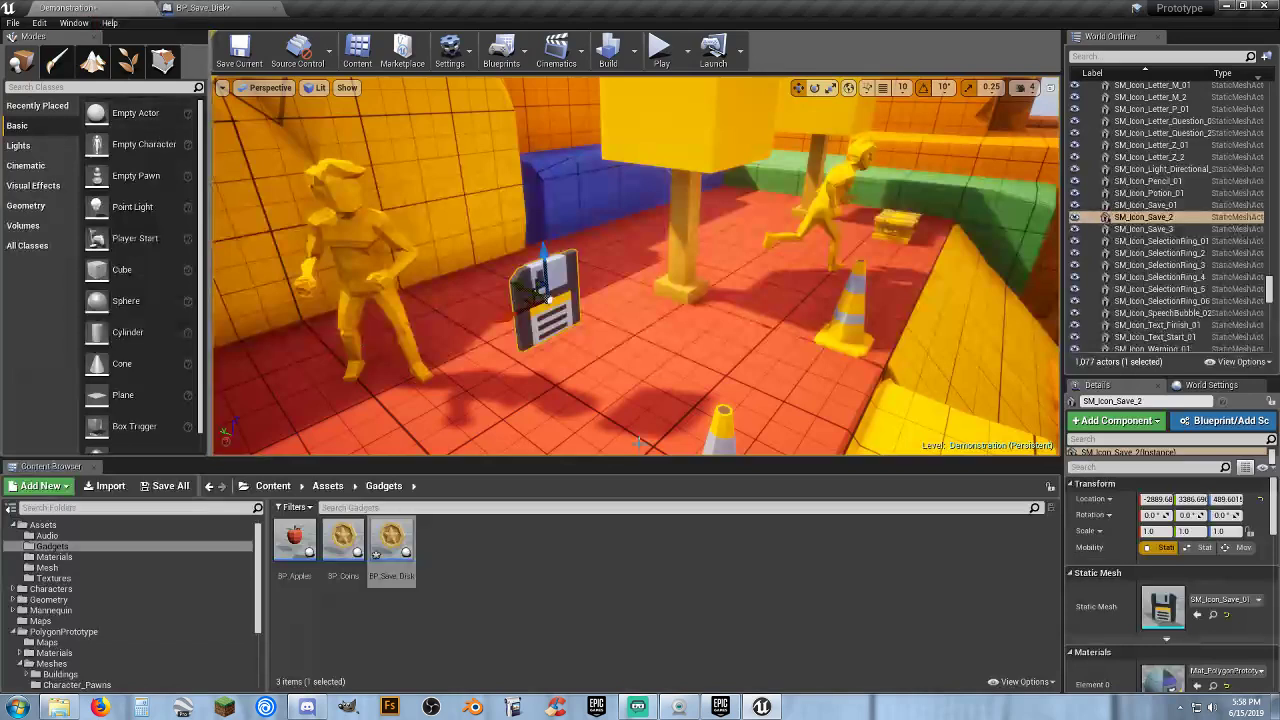
{"action": "left_click", "coordinate": [1213, 616]}
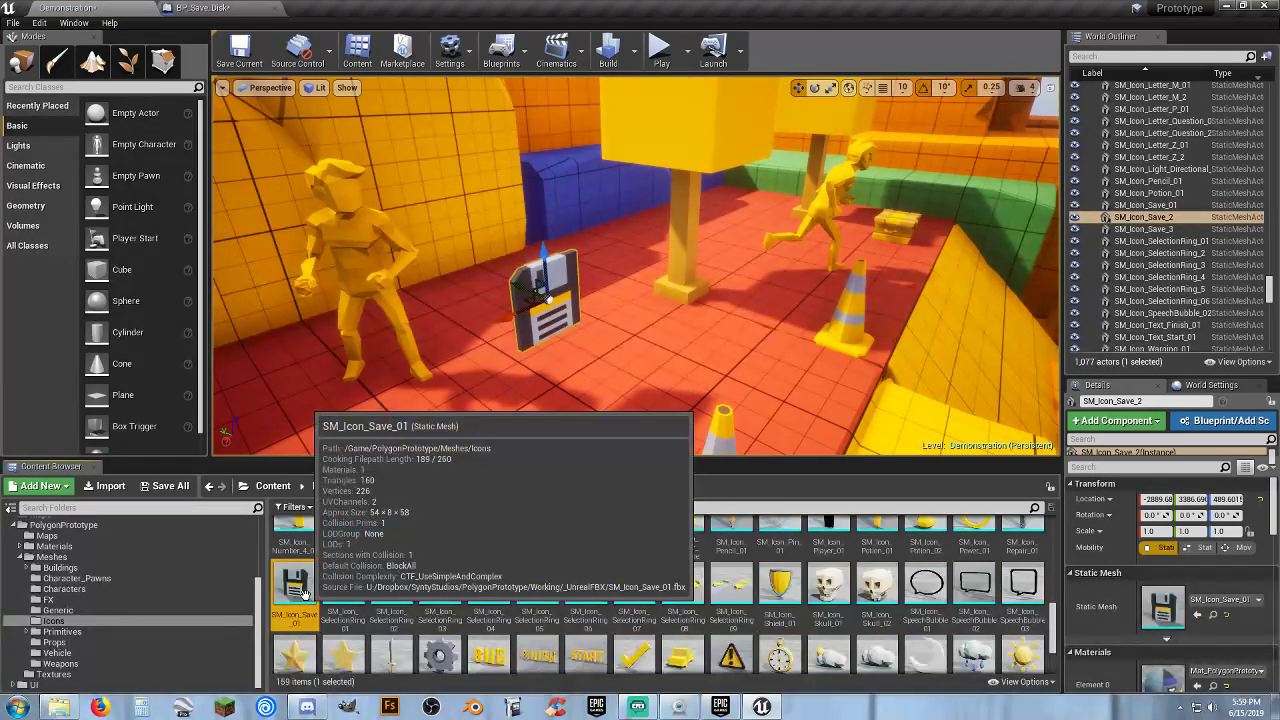
{"action": "left_click", "coordinate": [220, 8]}
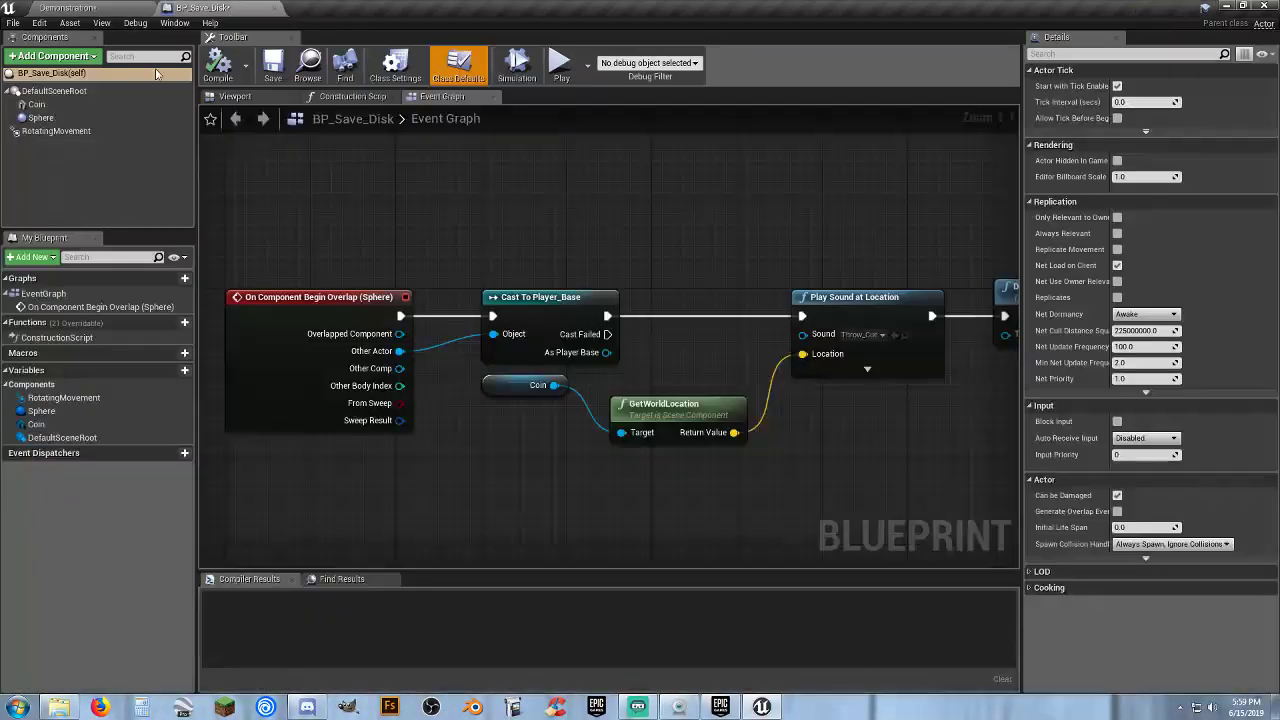
Rename the Coin static mesh component in BP_Save_Disk to Disk
{"action": "left_click", "coordinate": [38, 104]}
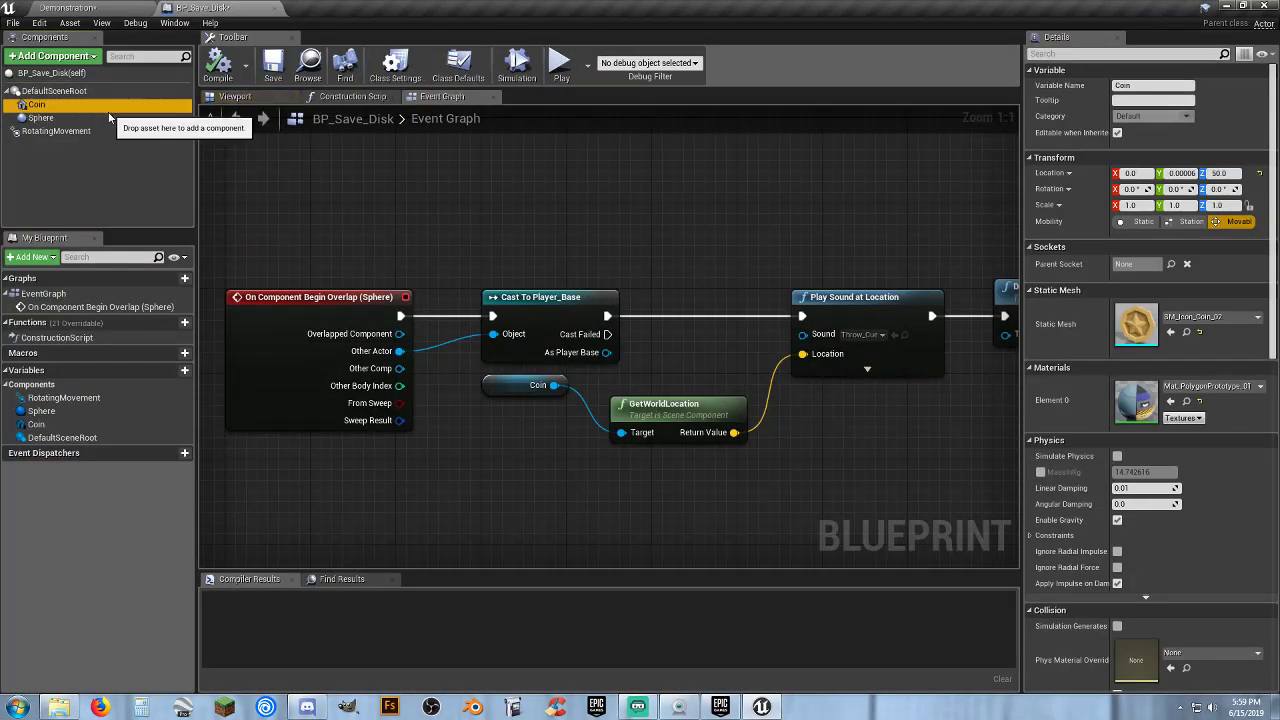
{"action": "double_click", "coordinate": [99, 107]}
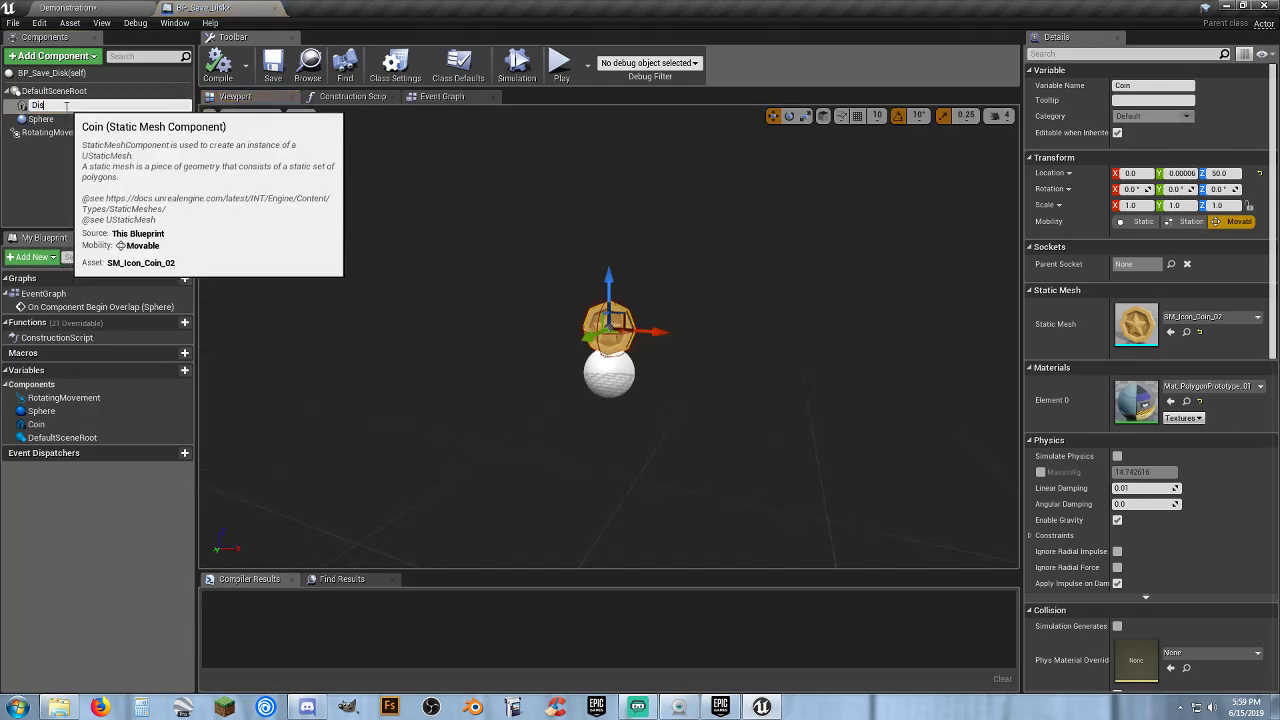
{"action": "key", "text": "Return"}
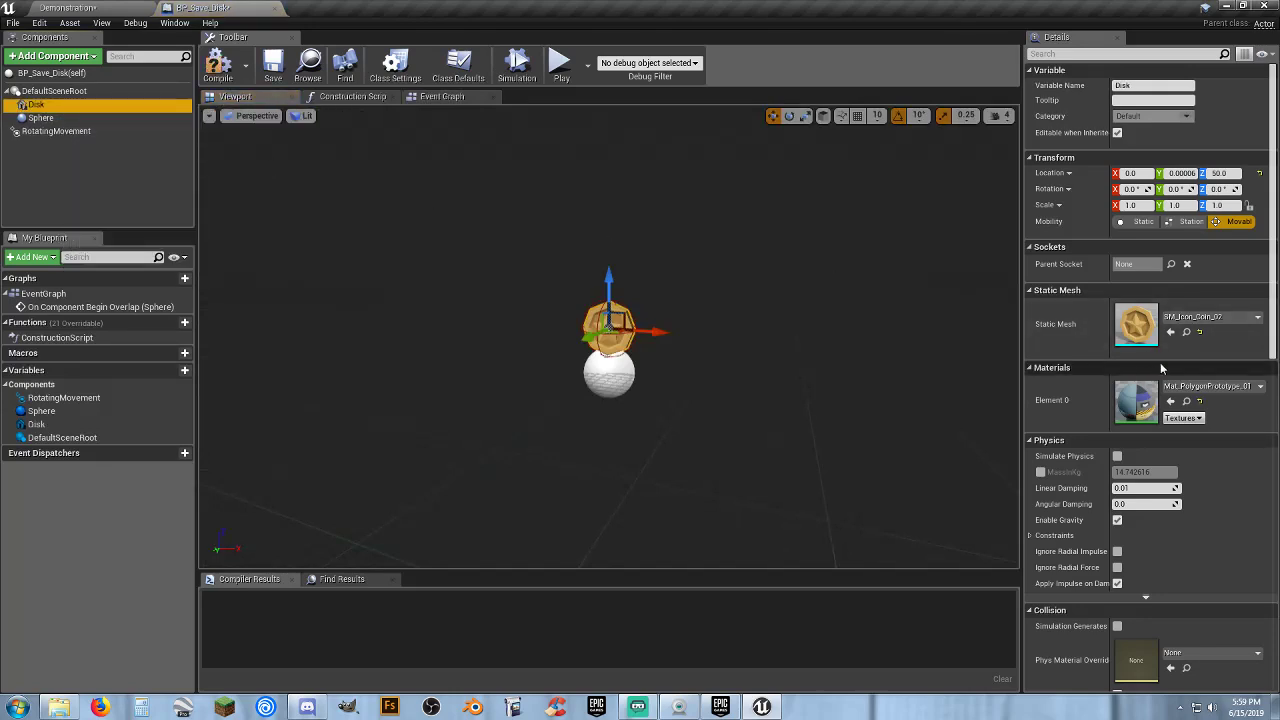
Assign the SM_Icon_Save_01 mesh to the Disk component, then compile, save and close BP_Save_Disk
{"action": "left_click", "coordinate": [1170, 334]}
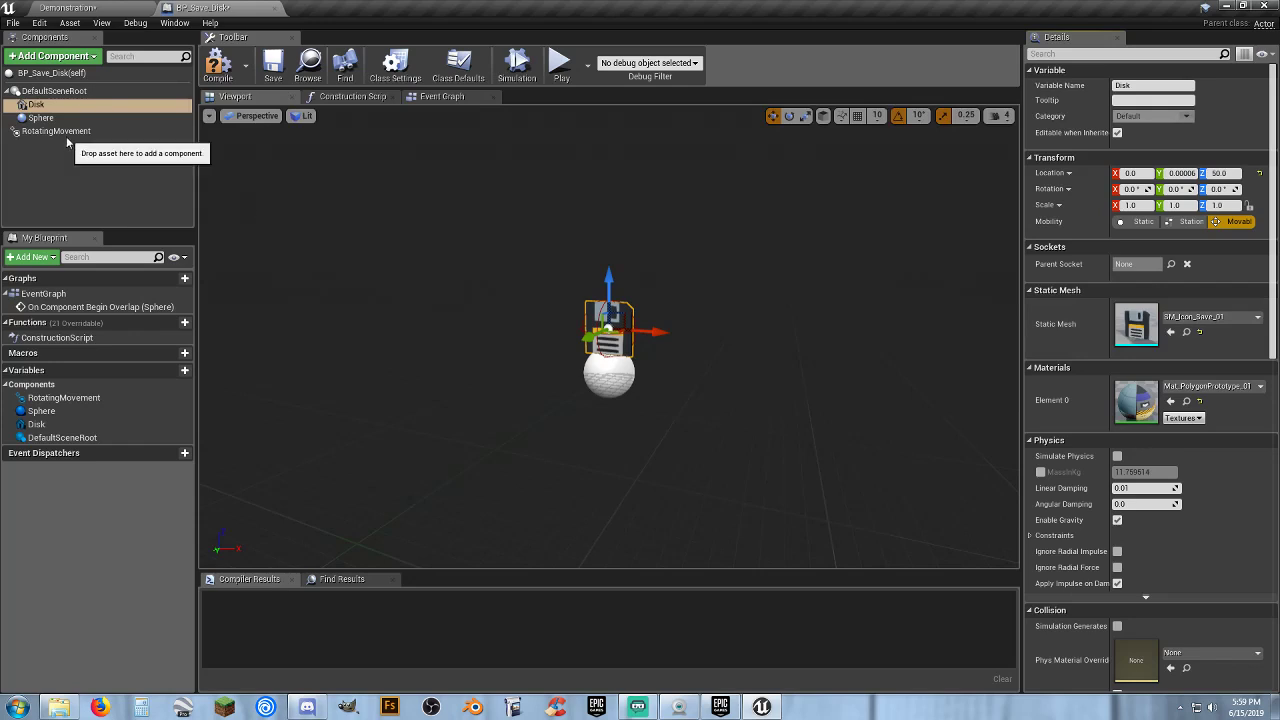
{"action": "left_click", "coordinate": [42, 118]}
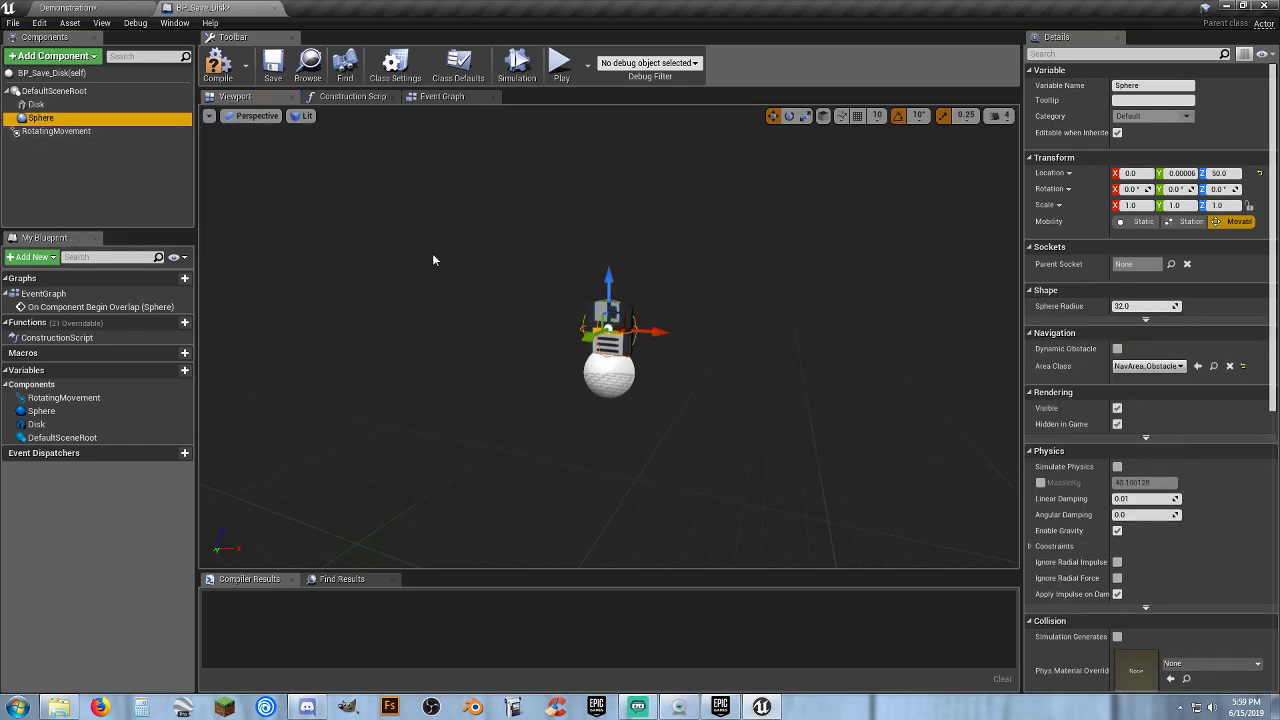
{"action": "left_click", "coordinate": [218, 62]}
{"action": "left_click", "coordinate": [268, 65]}
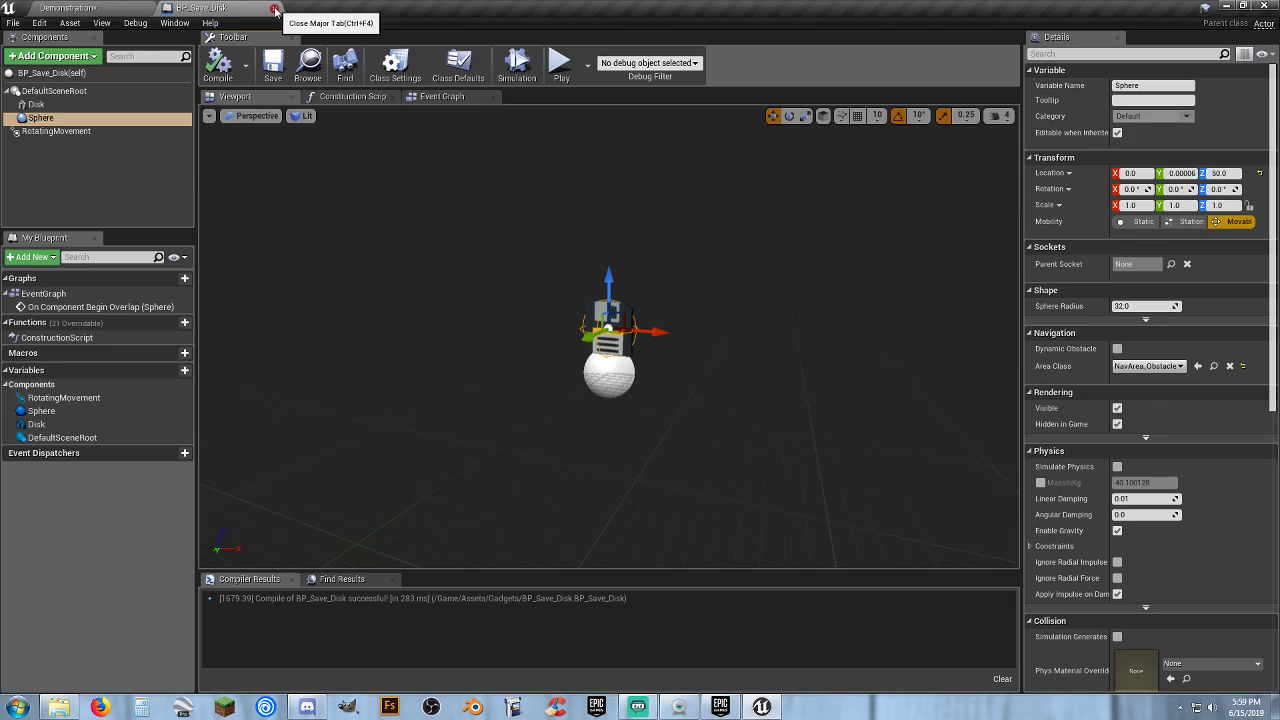
{"action": "left_click", "coordinate": [275, 9]}
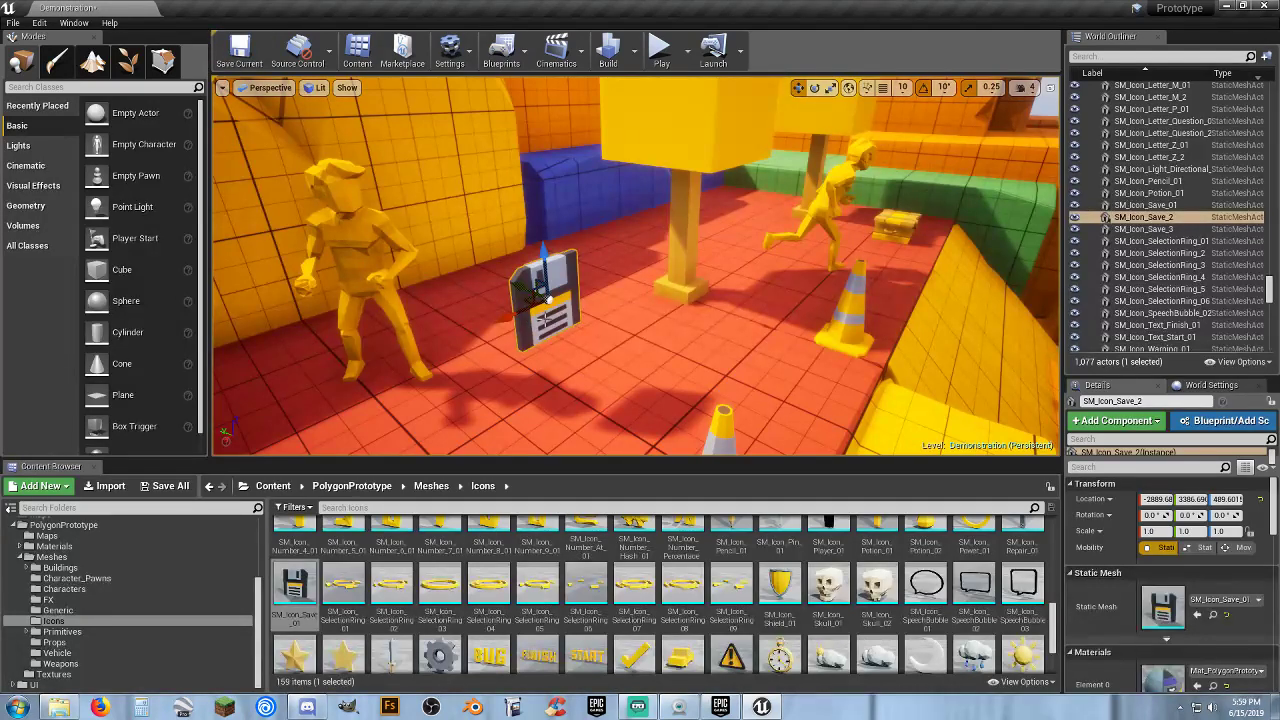
Replace the SM_Icon_Save_2 static mesh on the red platform with a BP_Save_Disk from the Gadgets folder
{"action": "key", "text": "Delete"}
{"action": "scroll", "coordinate": [89, 582], "scroll_direction": "up", "scroll_amount": 5}
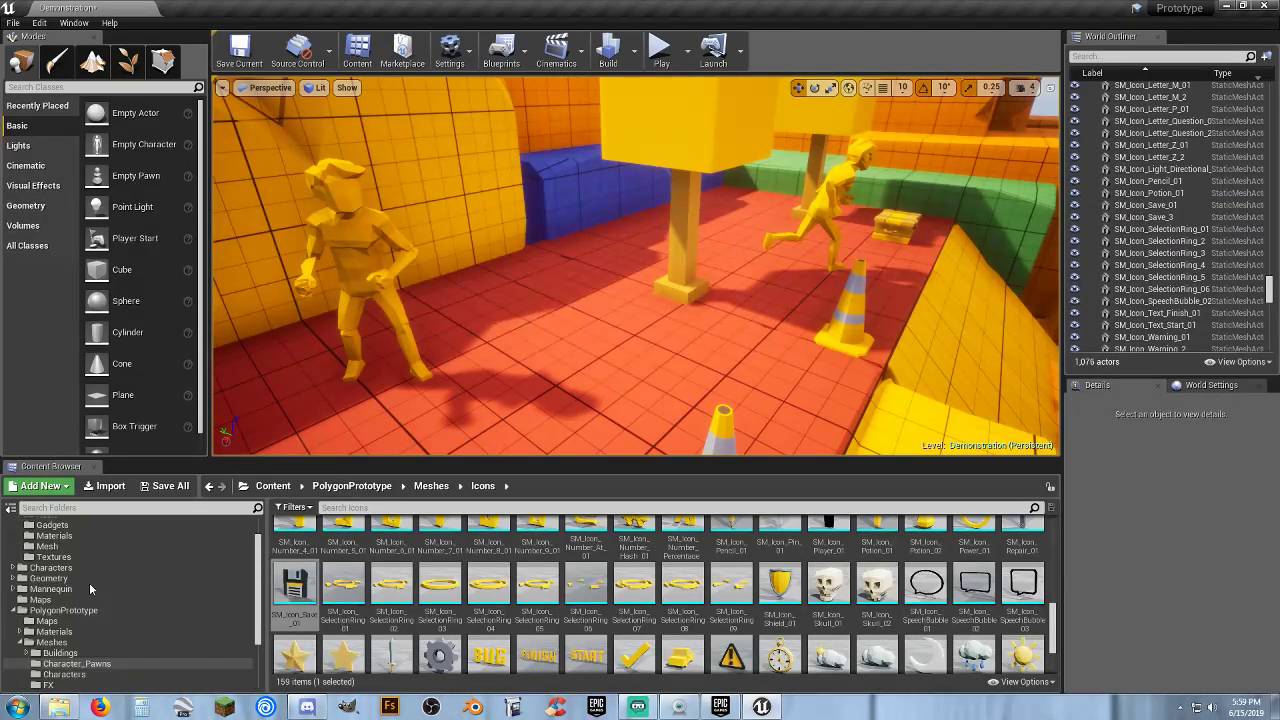
{"action": "left_click", "coordinate": [71, 546]}
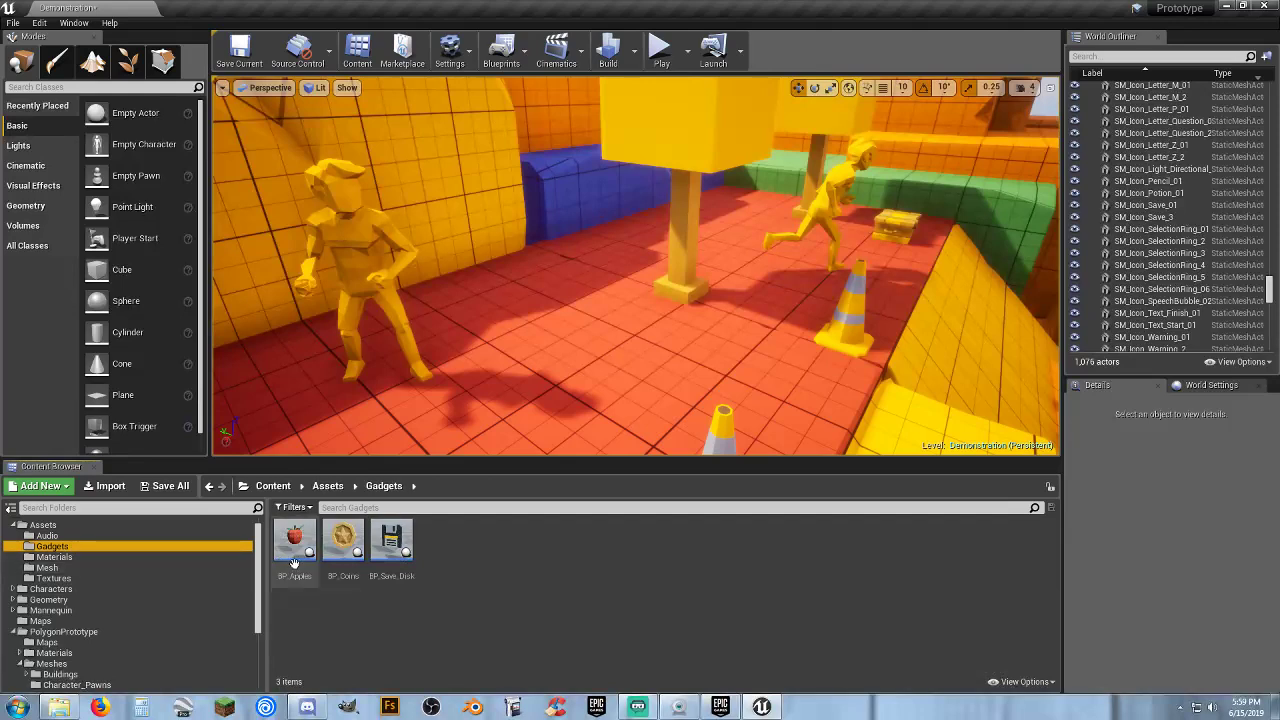
{"action": "left_click_drag", "start_coordinate": [389, 541], "coordinate": [558, 387]}
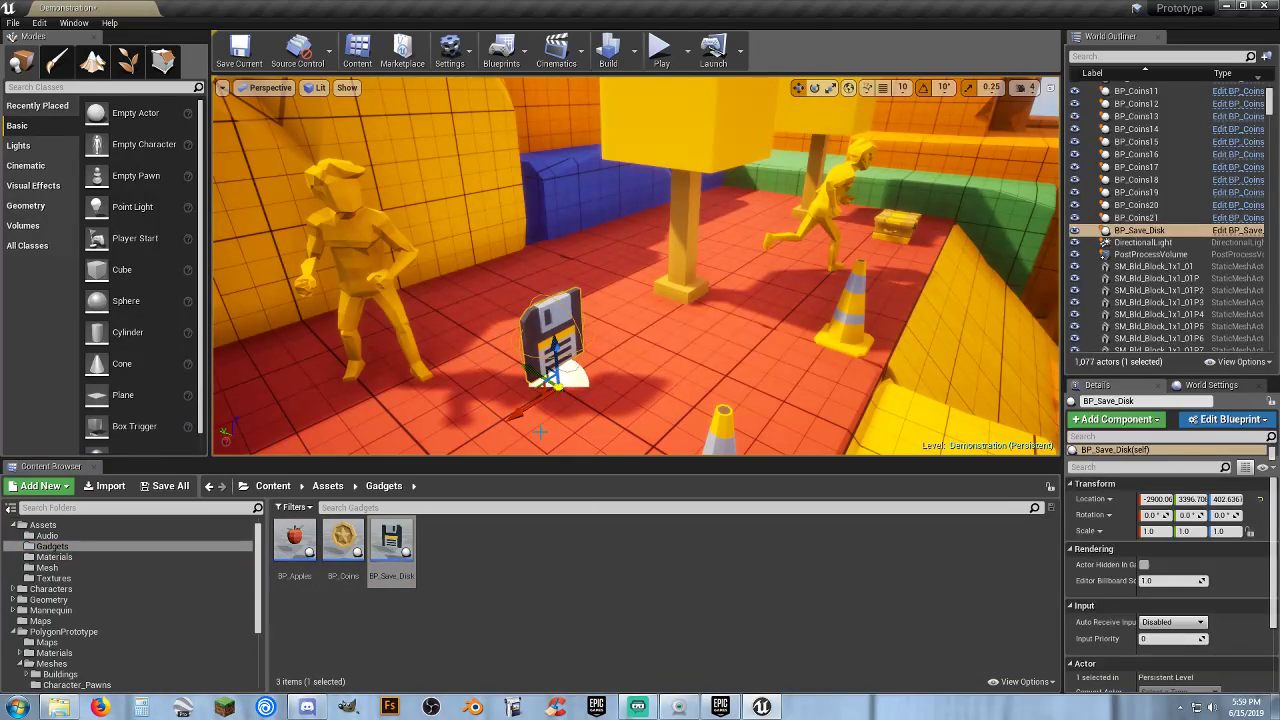
Set the Z location of BP_Save_Disk's Disk and Sphere components to 75, then compile, save and close the blueprint
{"action": "double_click", "coordinate": [380, 532]}
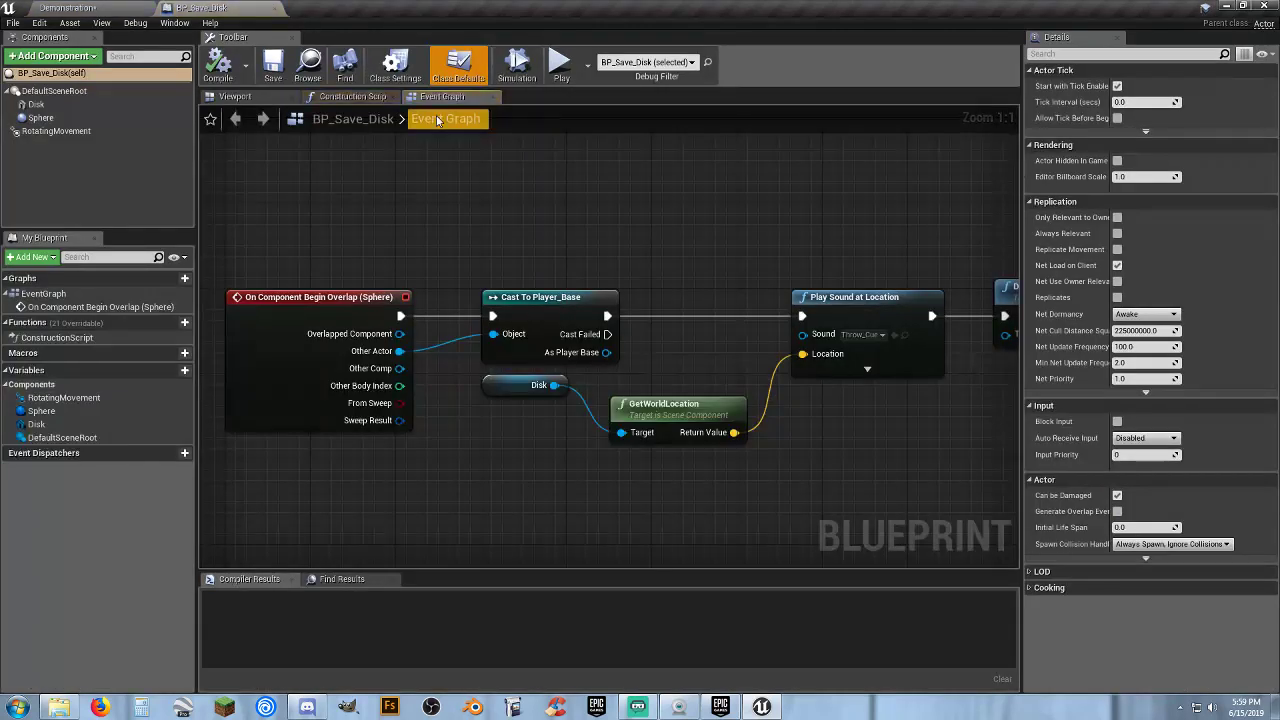
{"action": "left_click", "coordinate": [36, 104]}
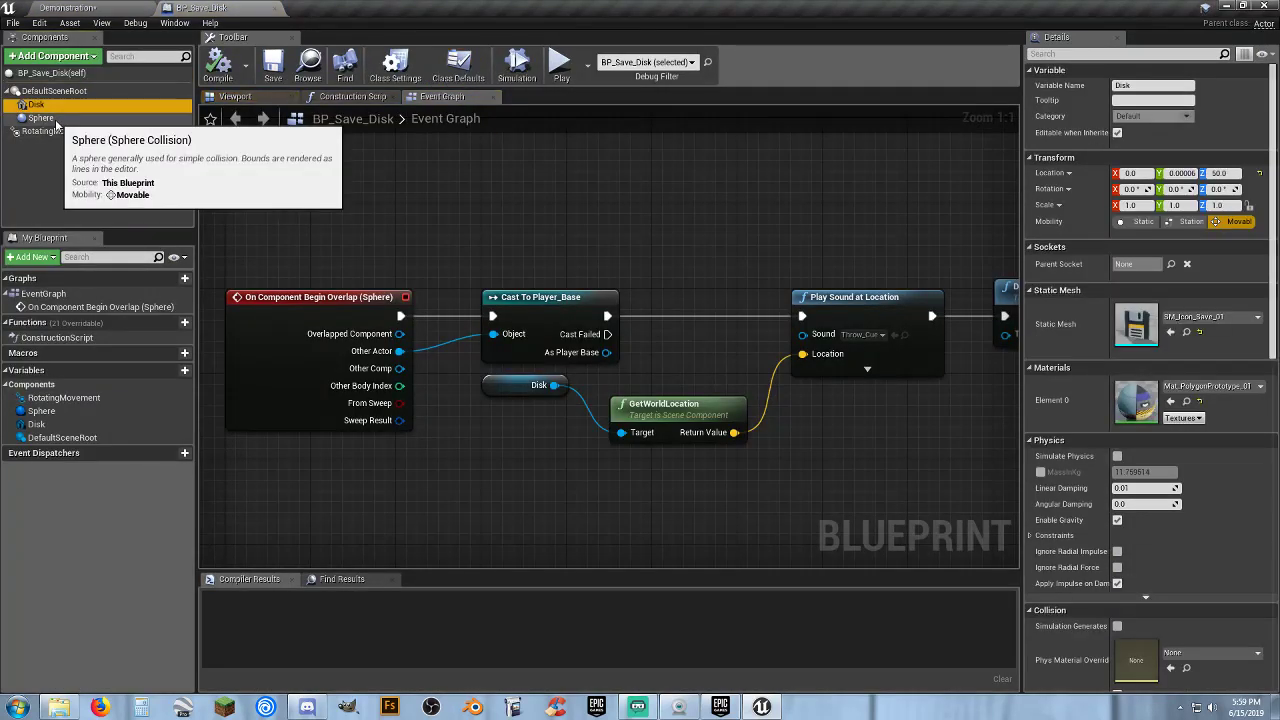
{"action": "left_click", "coordinate": [40, 118], "text": "ctrl"}
{"action": "left_click", "coordinate": [1236, 86]}
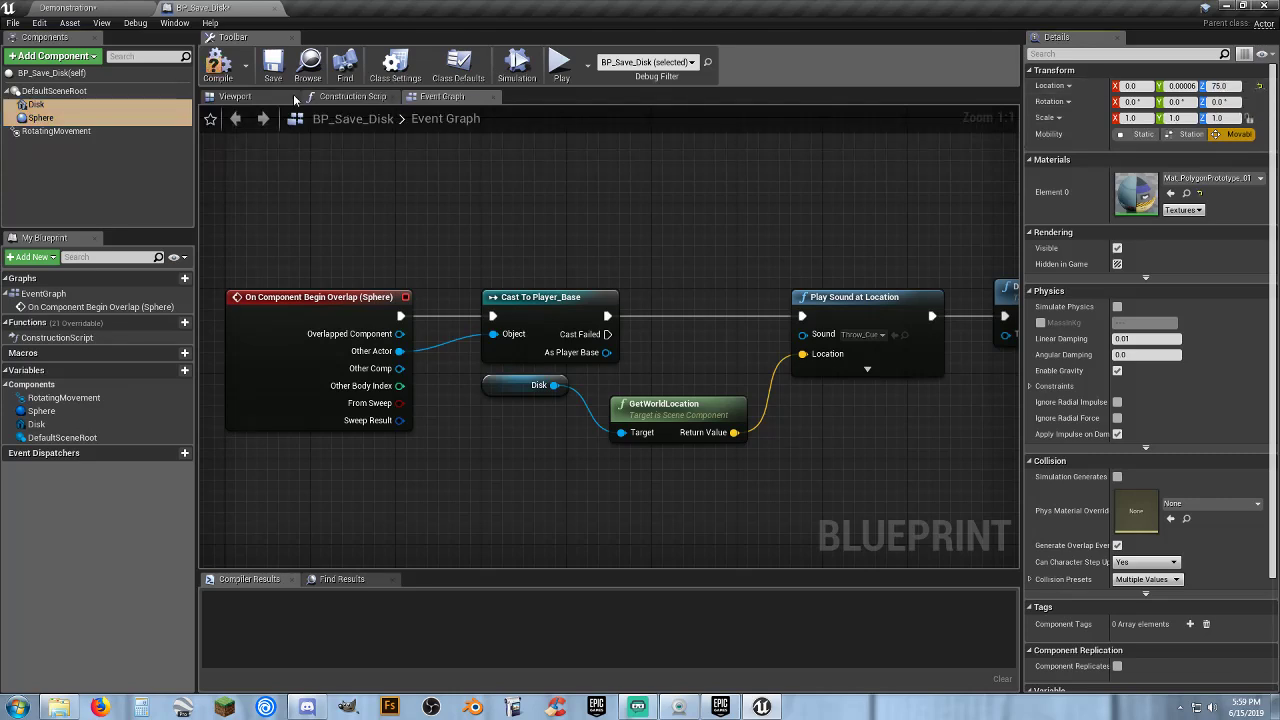
{"action": "left_click", "coordinate": [220, 66]}
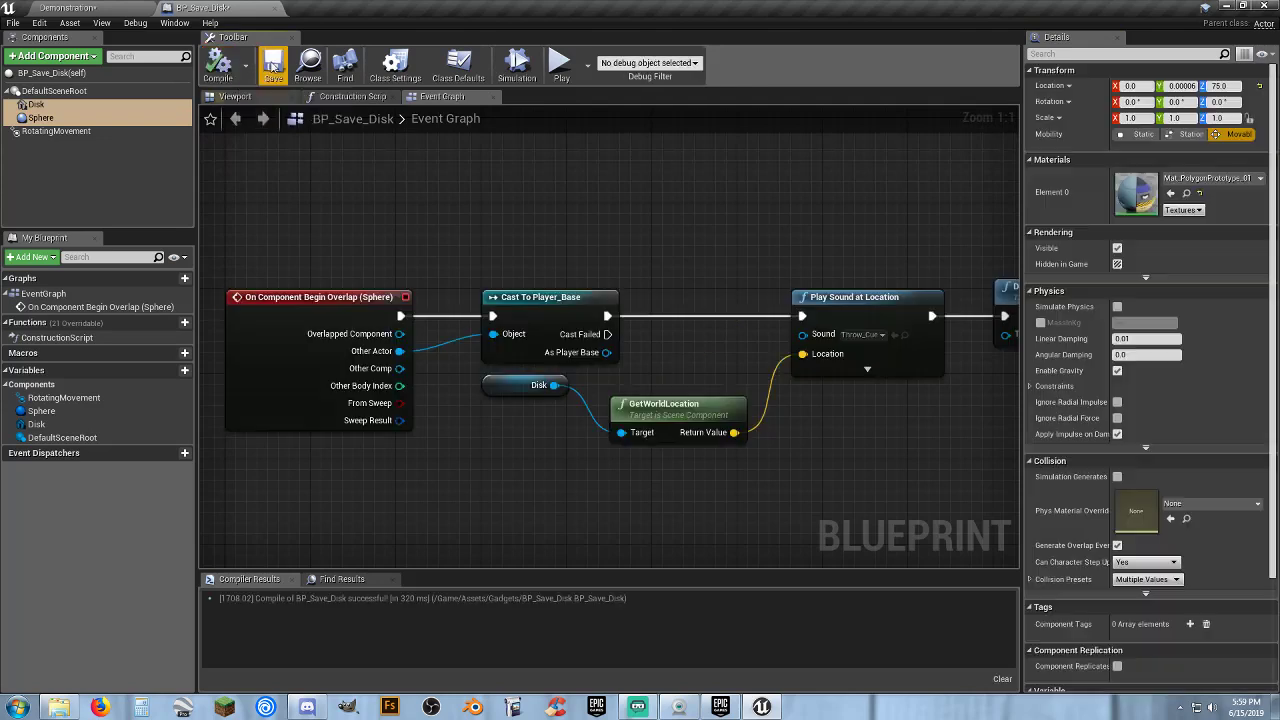
{"action": "left_click", "coordinate": [279, 12]}
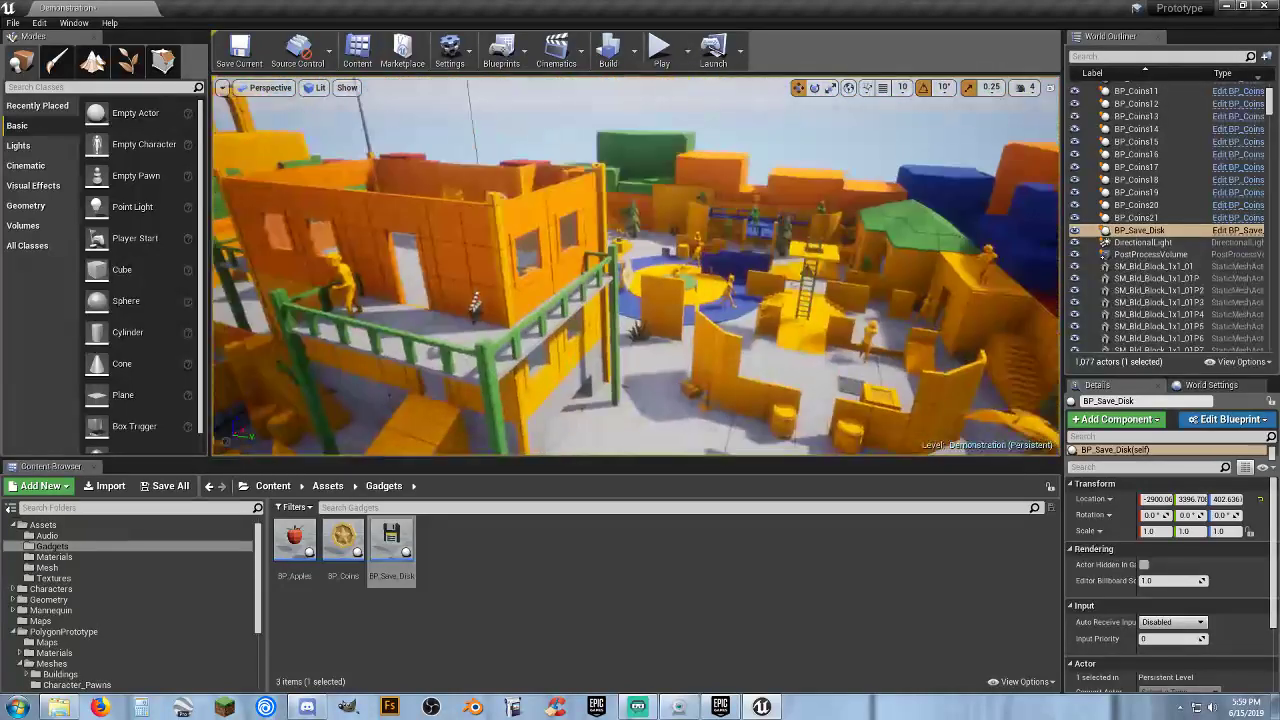
Examine the posed figures in the level and the available meshes in PolygonPrototype's Character_Pawns and Characters folders
{"action": "right_click_drag", "start_coordinate": [636, 300], "coordinate": [757, 326]}
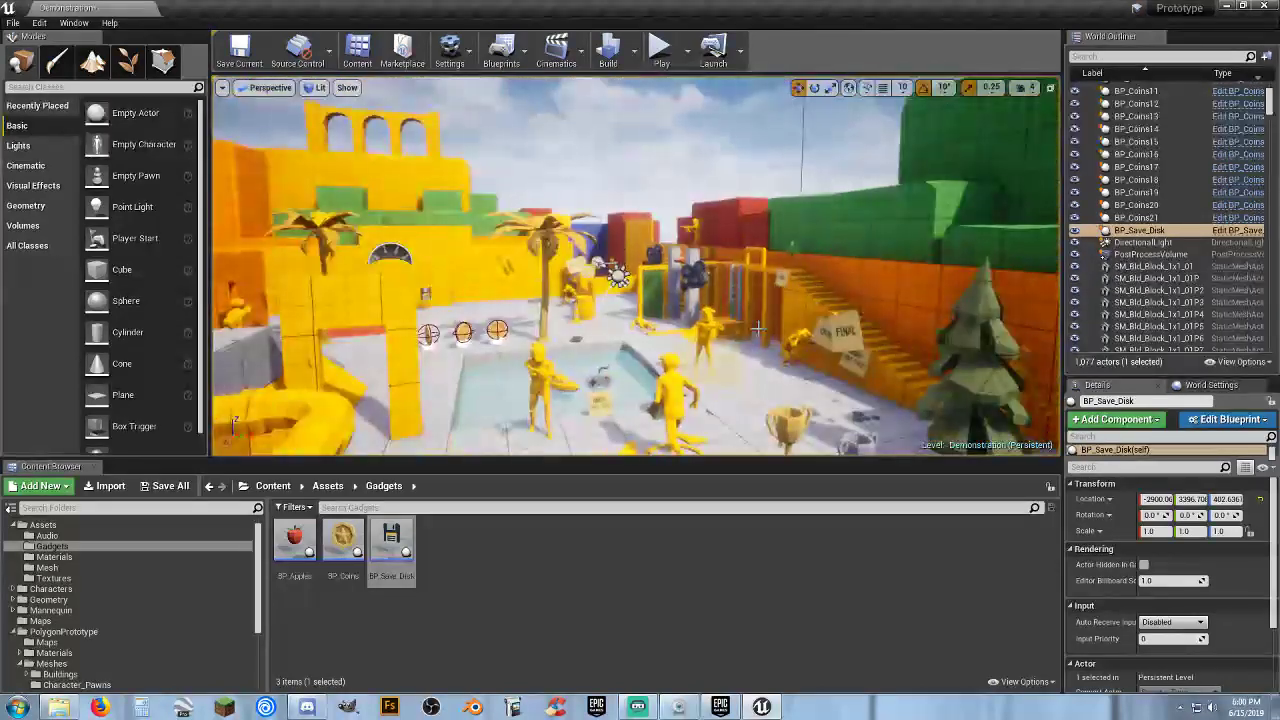
{"action": "left_click", "coordinate": [746, 540]}
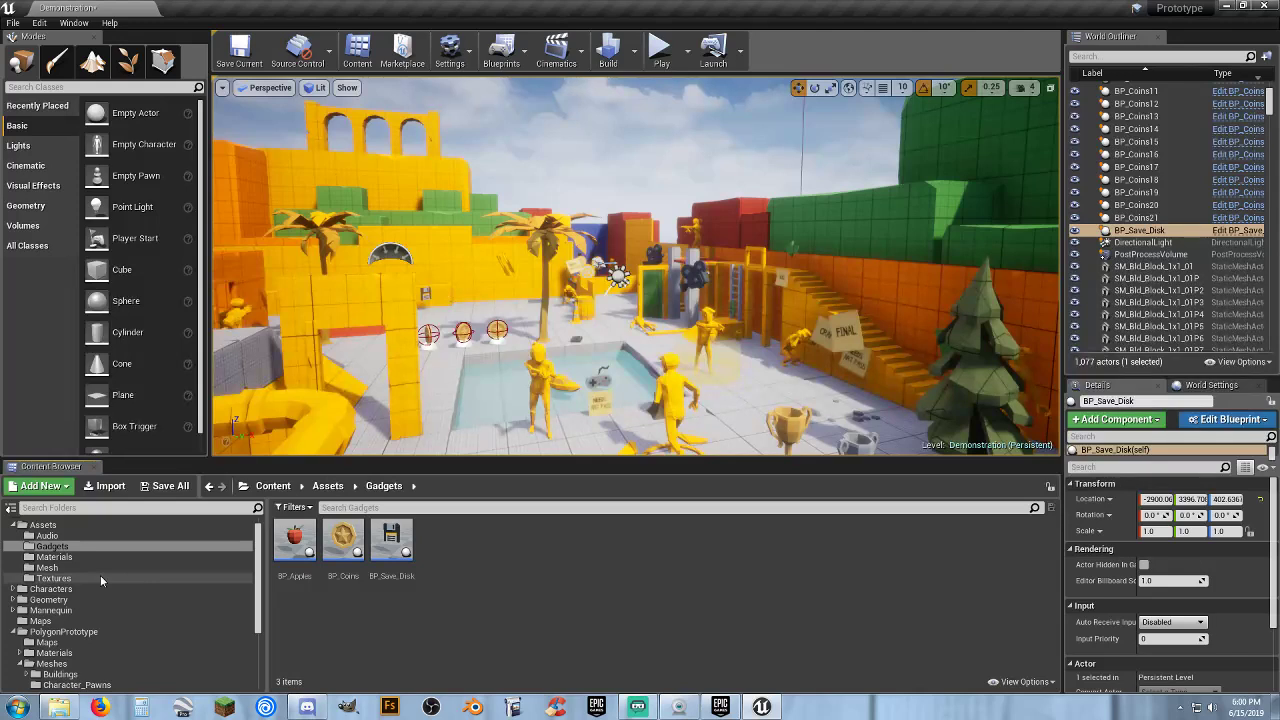
{"action": "scroll", "coordinate": [98, 574], "scroll_direction": "down", "scroll_amount": 3}
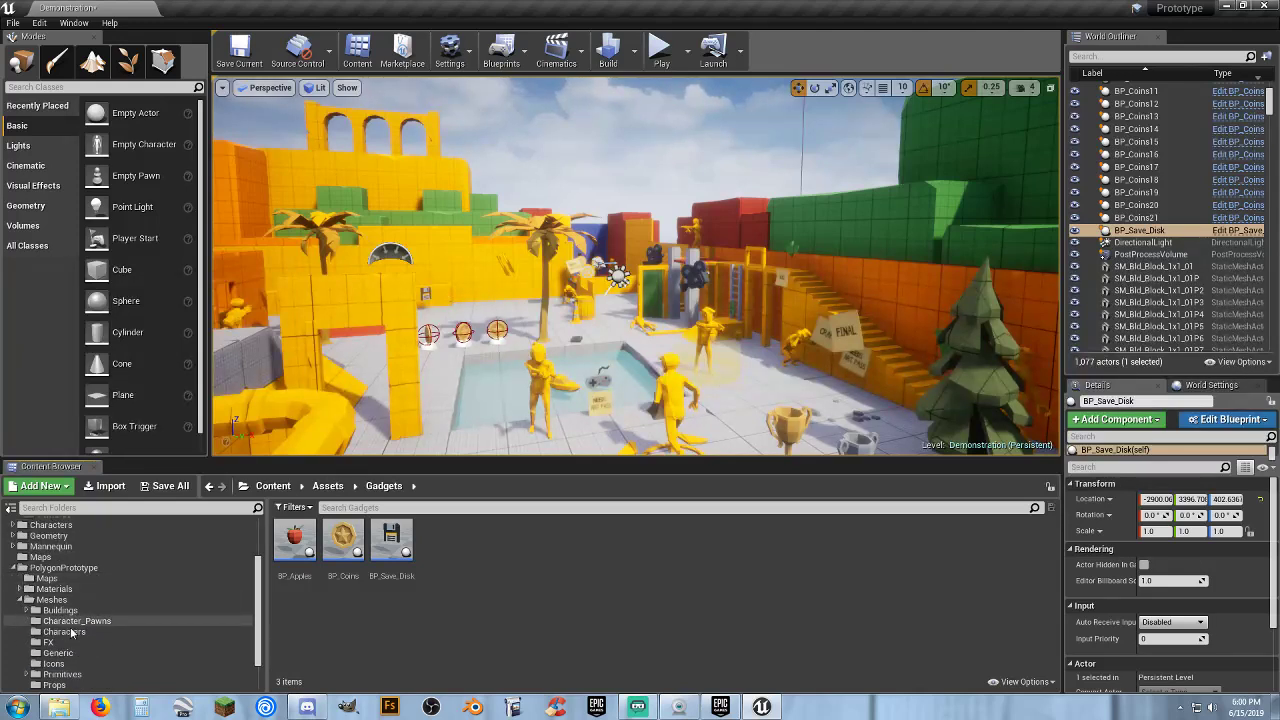
{"action": "left_click", "coordinate": [85, 622]}
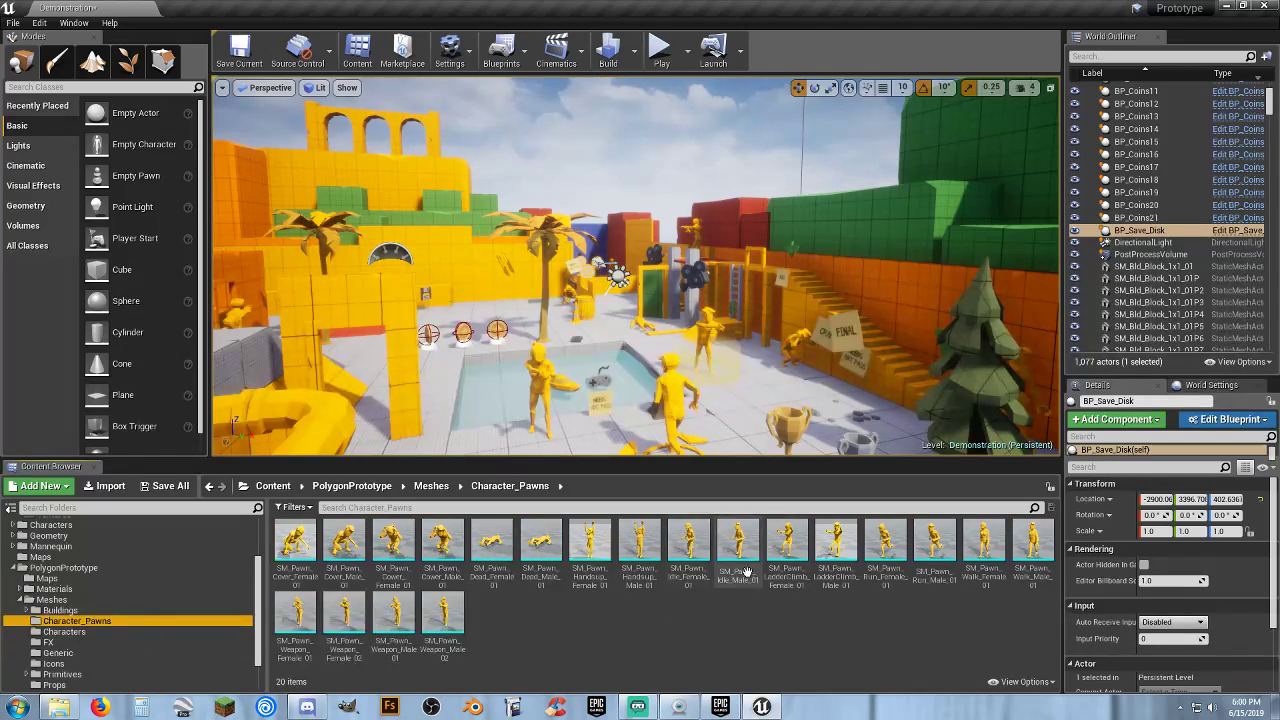
{"action": "right_click_drag", "start_coordinate": [640, 300], "coordinate": [780, 300]}
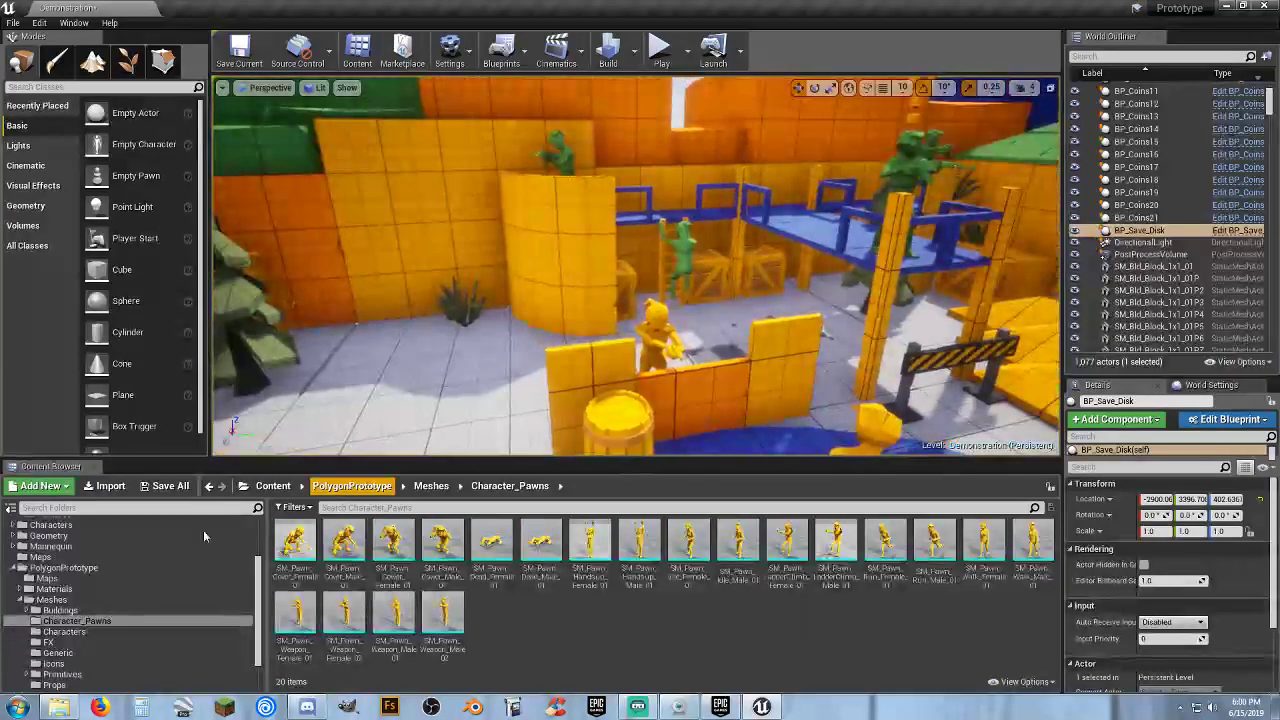
{"action": "left_click", "coordinate": [64, 632]}
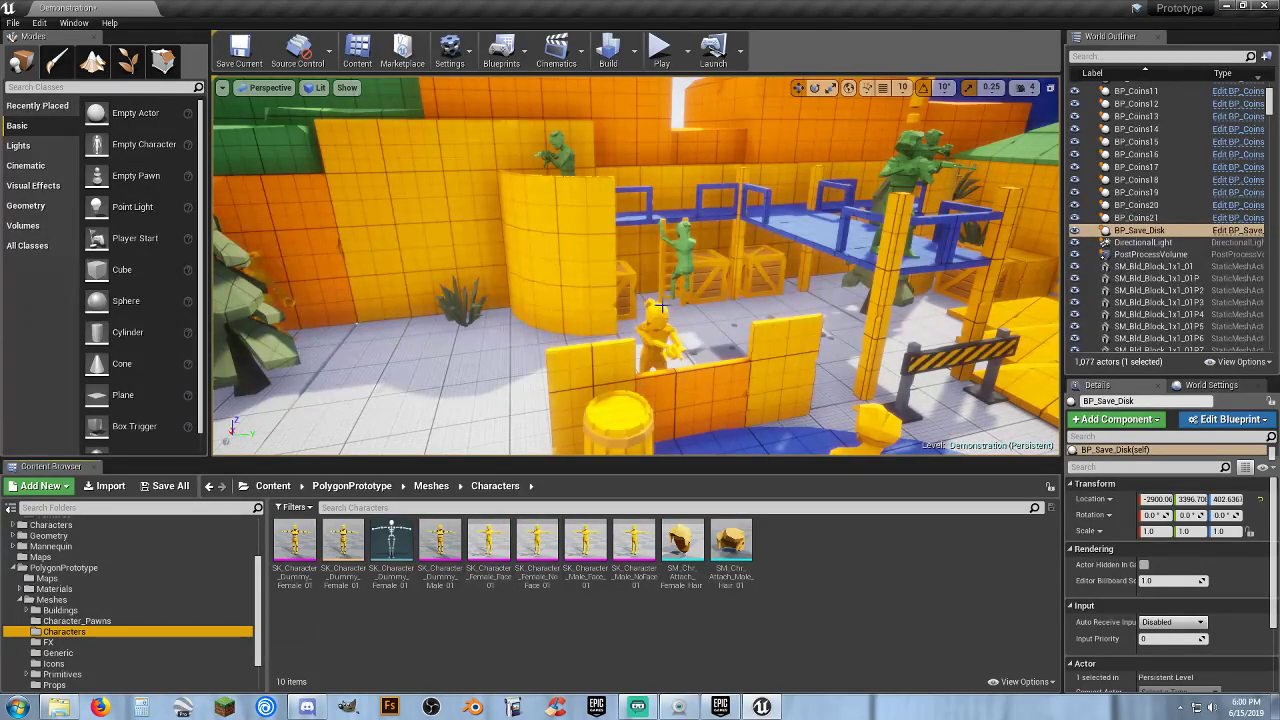
{"action": "mouse_move", "coordinate": [704, 308]}
{"action": "right_mouse_down"}
{"action": "mouse_move", "coordinate": [590, 308]}
{"action": "mouse_move", "coordinate": [670, 308]}
{"action": "mouse_move", "coordinate": [790, 355]}
{"action": "mouse_move", "coordinate": [703, 307]}
{"action": "right_mouse_up"}
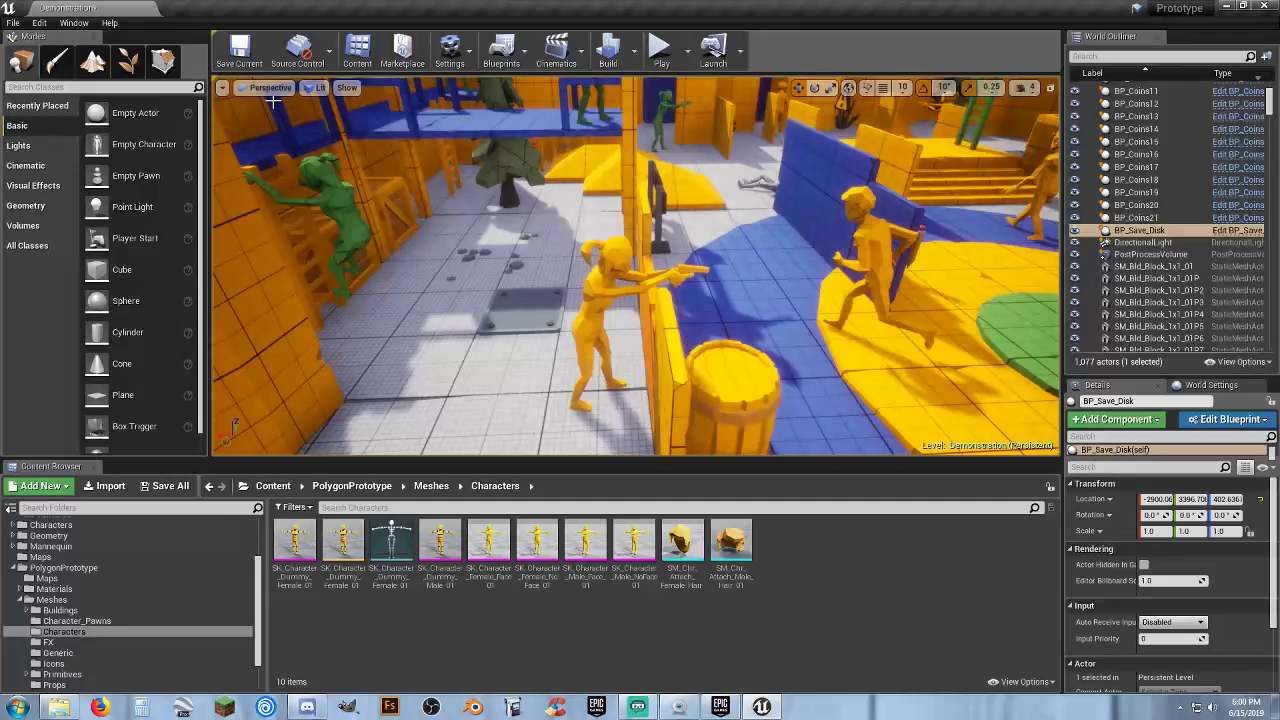
Open the Player_Base blueprint from the Characters/Blueprints folder, show its 3D model and select the inherited Mesh component
{"action": "scroll", "coordinate": [110, 576], "scroll_direction": "up", "scroll_amount": 3}
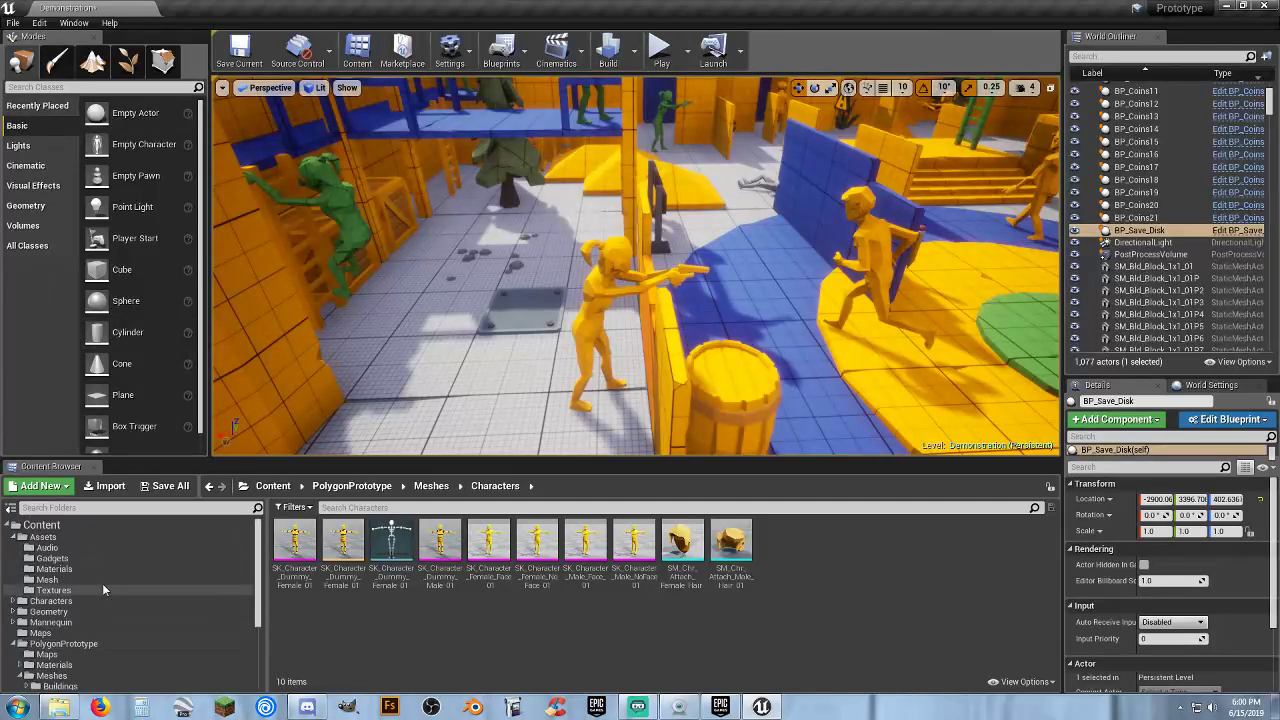
{"action": "left_click", "coordinate": [50, 601]}
{"action": "double_click", "coordinate": [343, 560]}
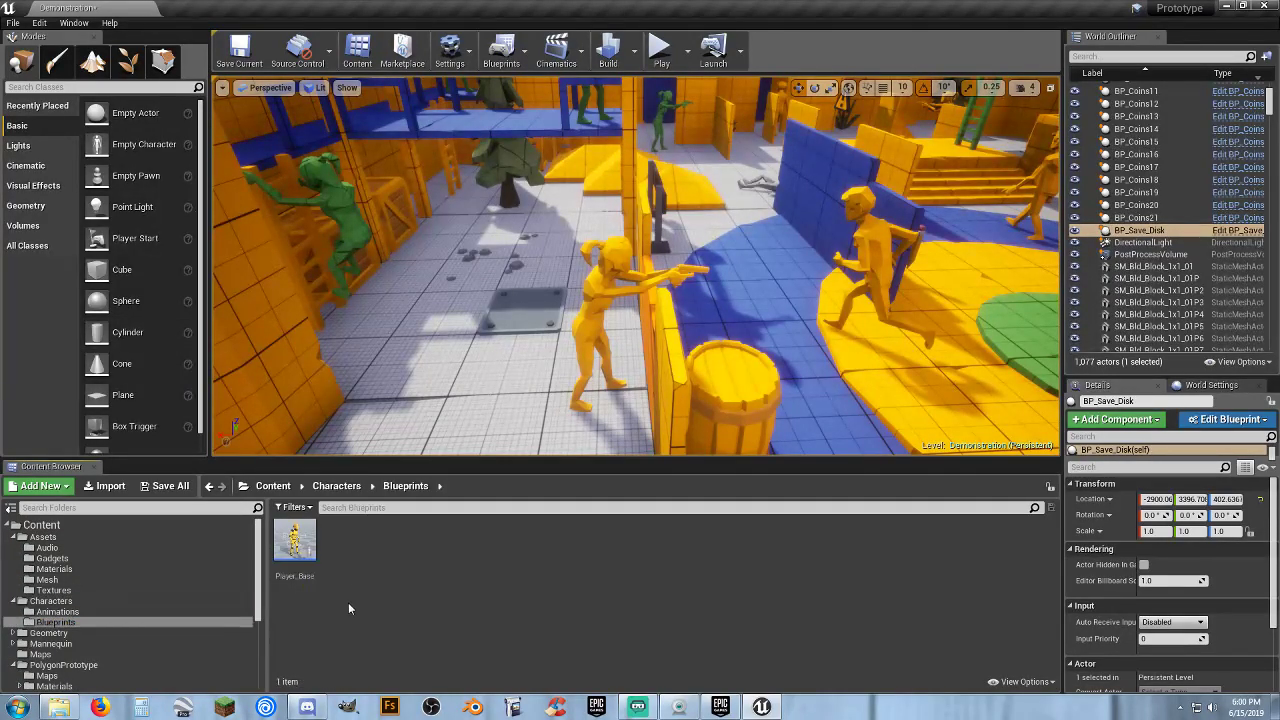
{"action": "double_click", "coordinate": [295, 540]}
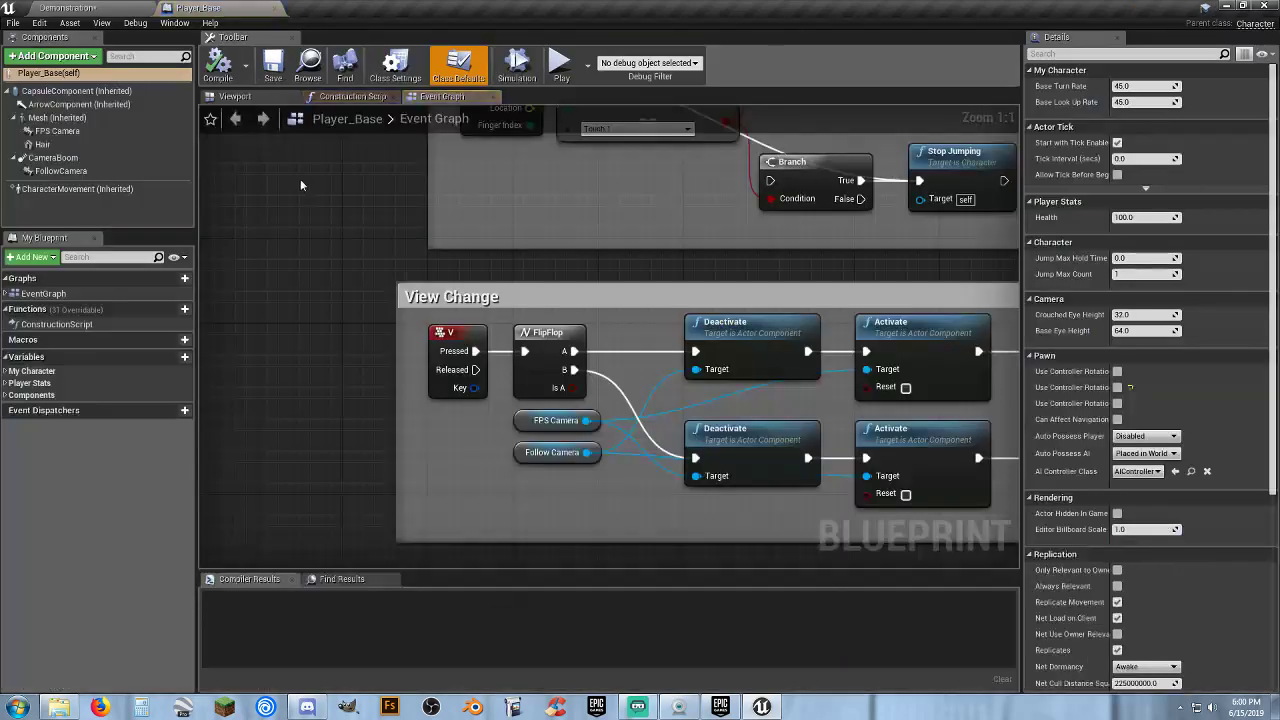
{"action": "left_click", "coordinate": [258, 97]}
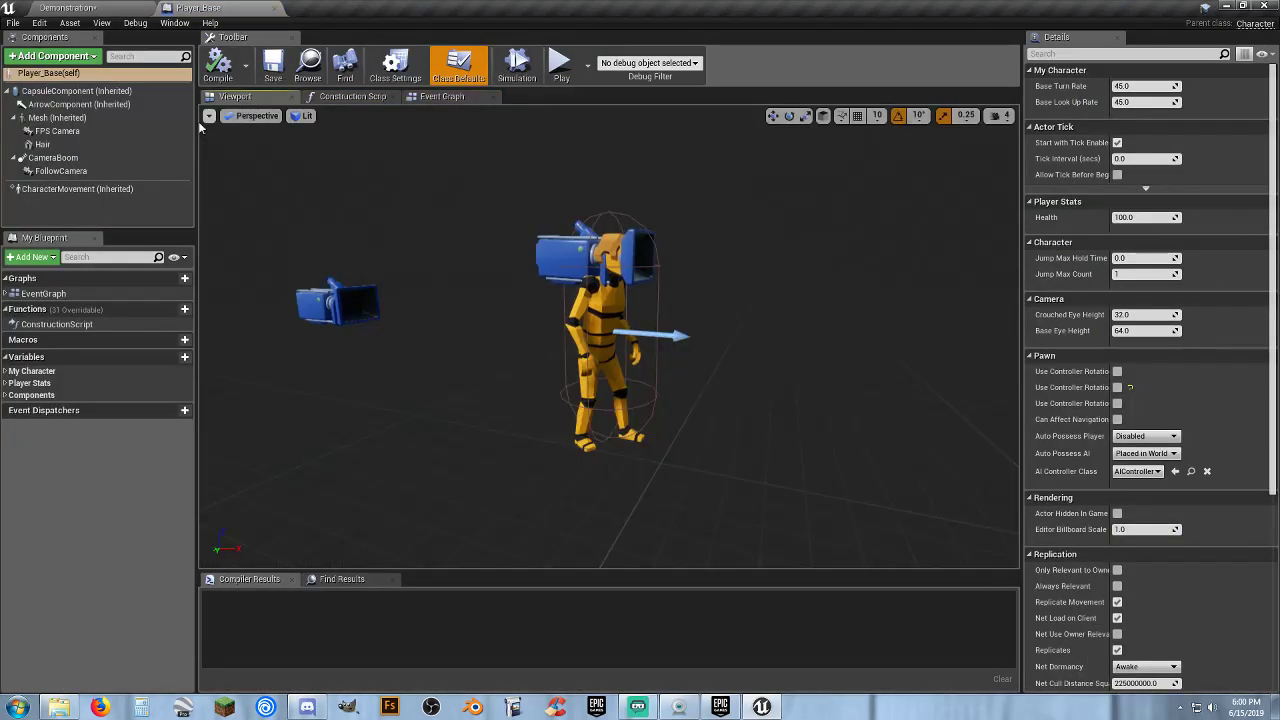
{"action": "left_click", "coordinate": [62, 118]}
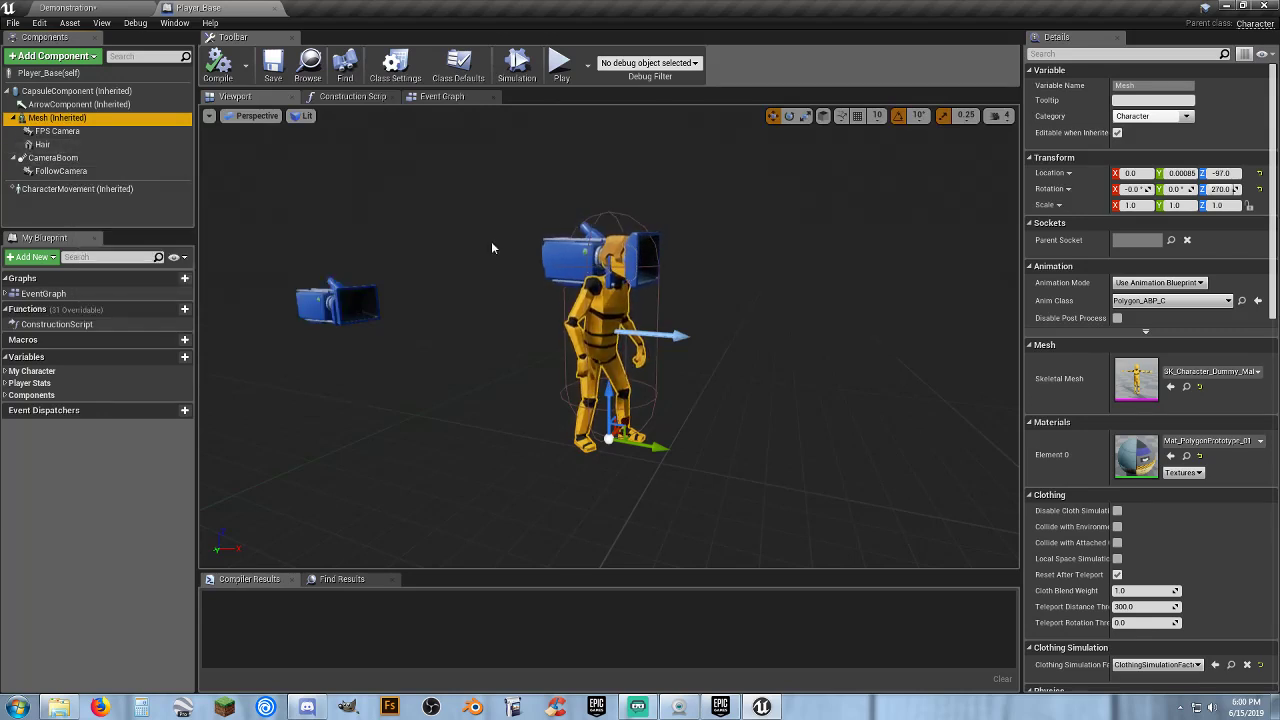
Assign SK_Character_Male_Face_01 from the PolygonPrototype Characters folder as the skeletal mesh of Player_Base
{"action": "left_click", "coordinate": [68, 8]}
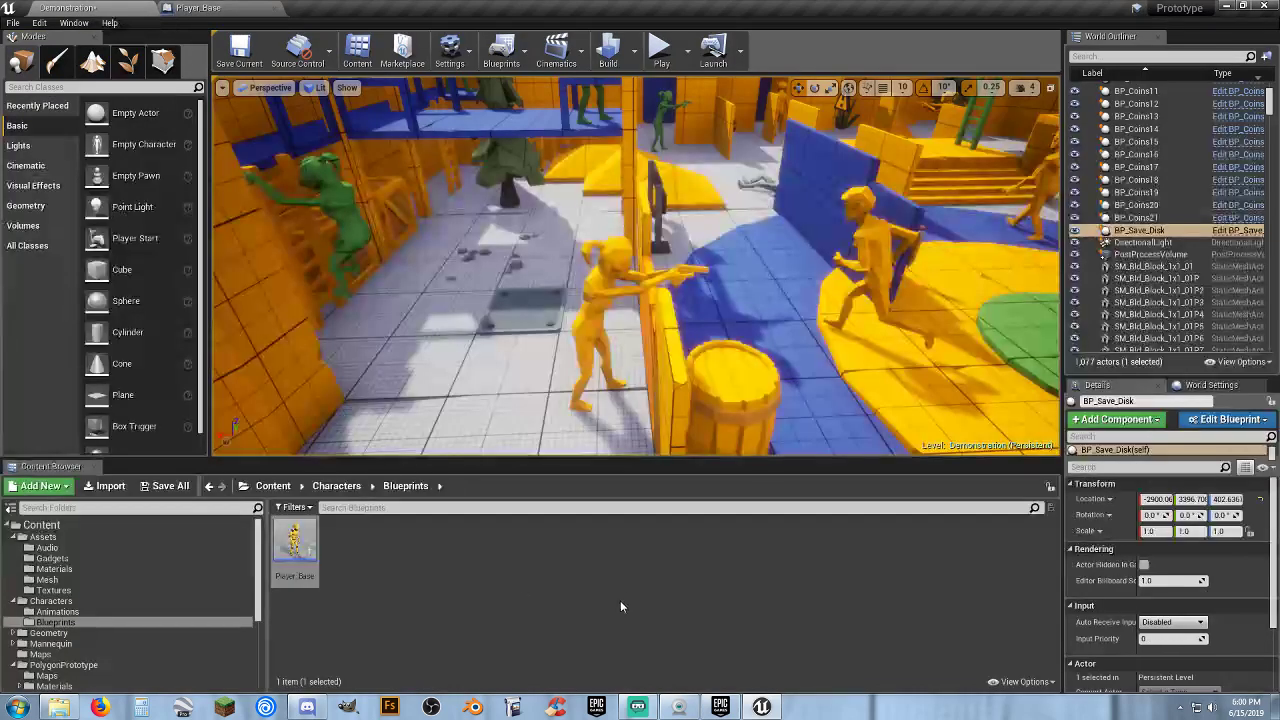
{"action": "scroll", "coordinate": [130, 653], "scroll_direction": "down", "scroll_amount": 2}
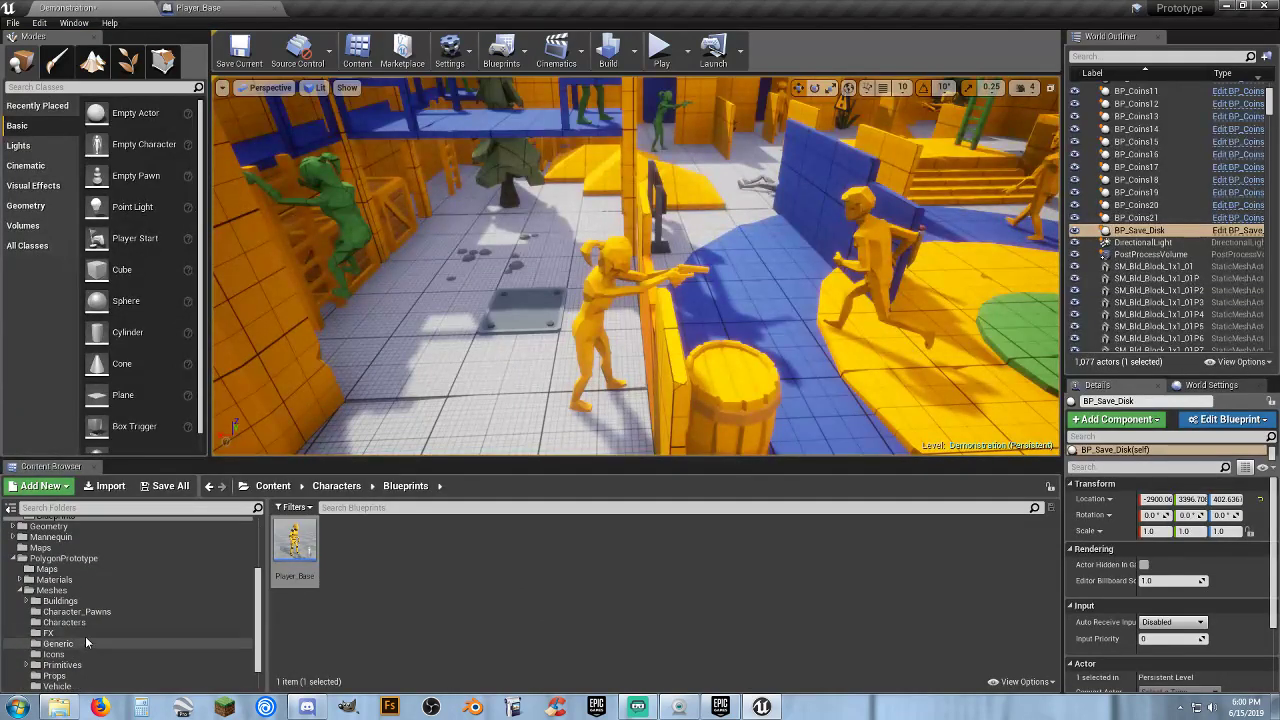
{"action": "left_click", "coordinate": [90, 623]}
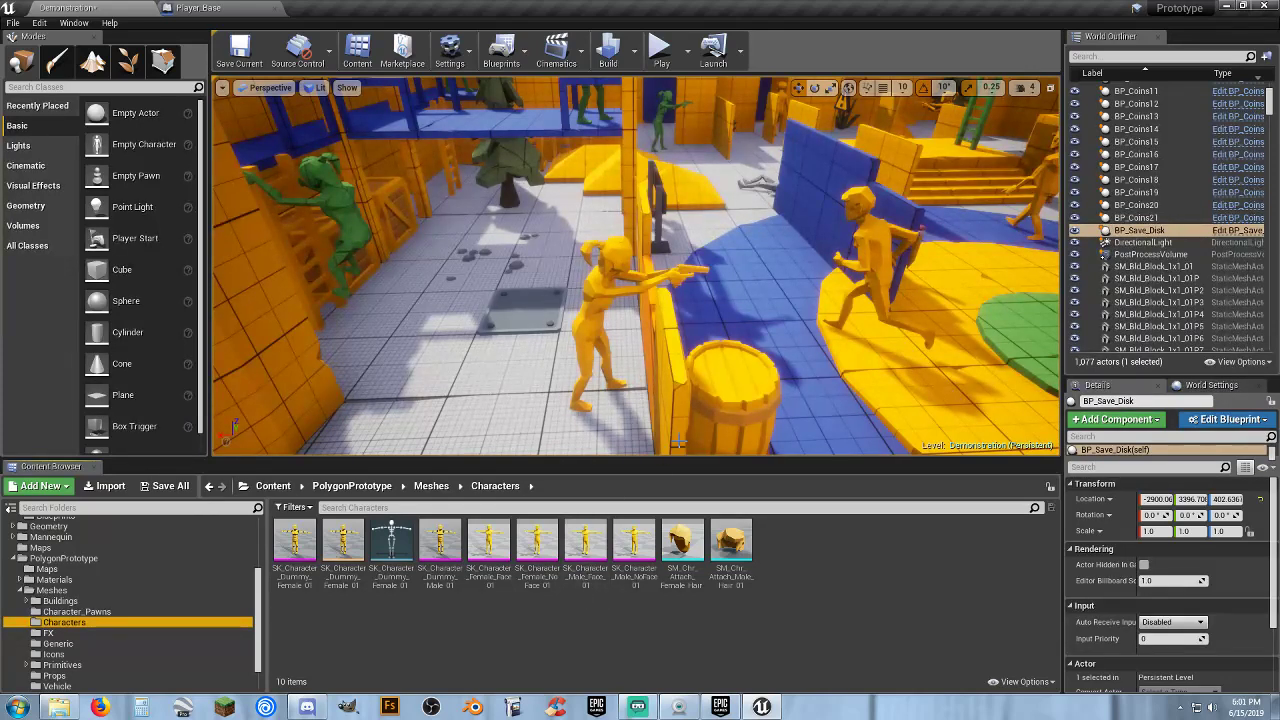
{"action": "right_click_drag", "start_coordinate": [758, 358], "coordinate": [704, 363]}
{"action": "left_click", "coordinate": [585, 545]}
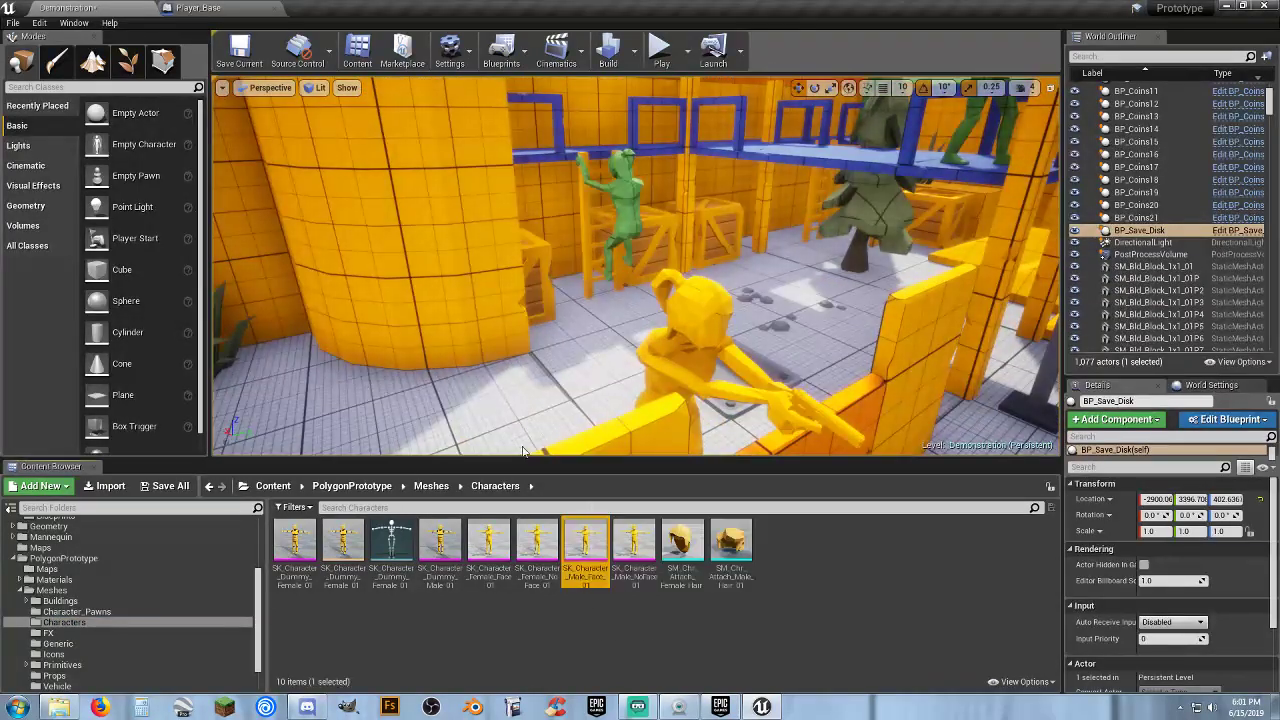
{"action": "left_click", "coordinate": [190, 8]}
{"action": "left_click", "coordinate": [1171, 387]}
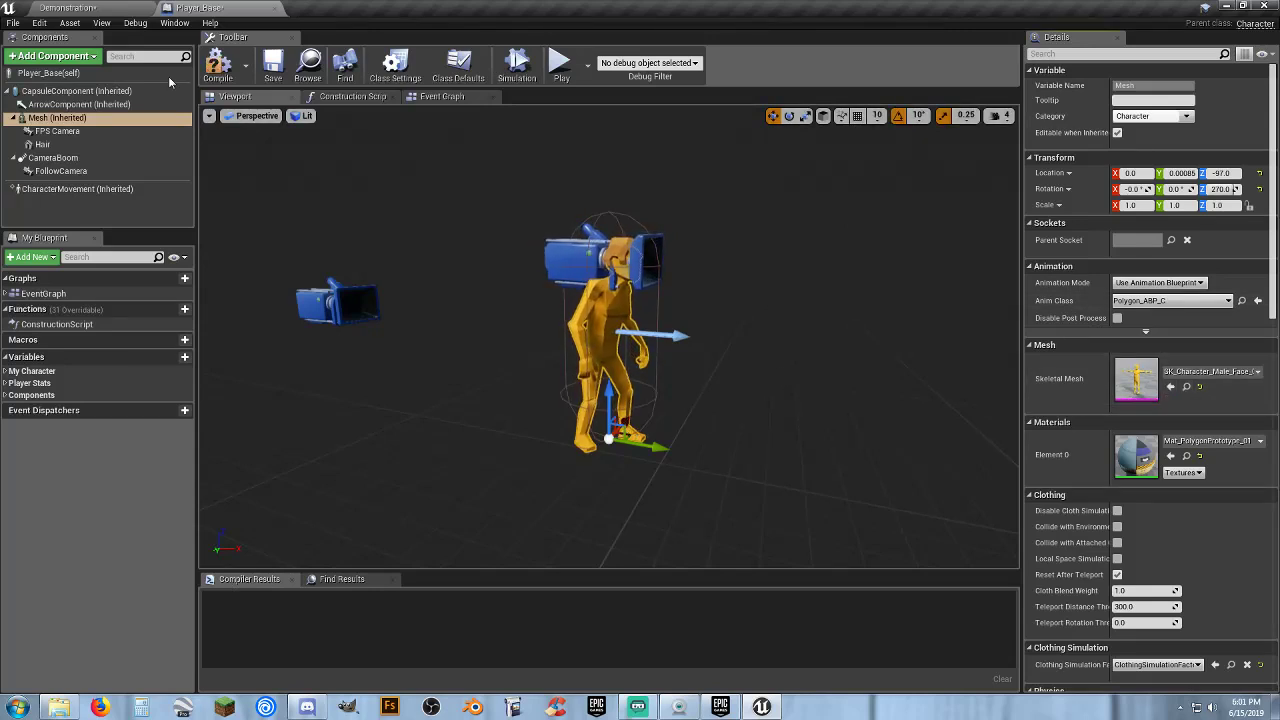
Compile and save Player_Base, then play-test the Demonstration level with the new character mesh and stop the session
{"action": "left_click", "coordinate": [216, 66]}
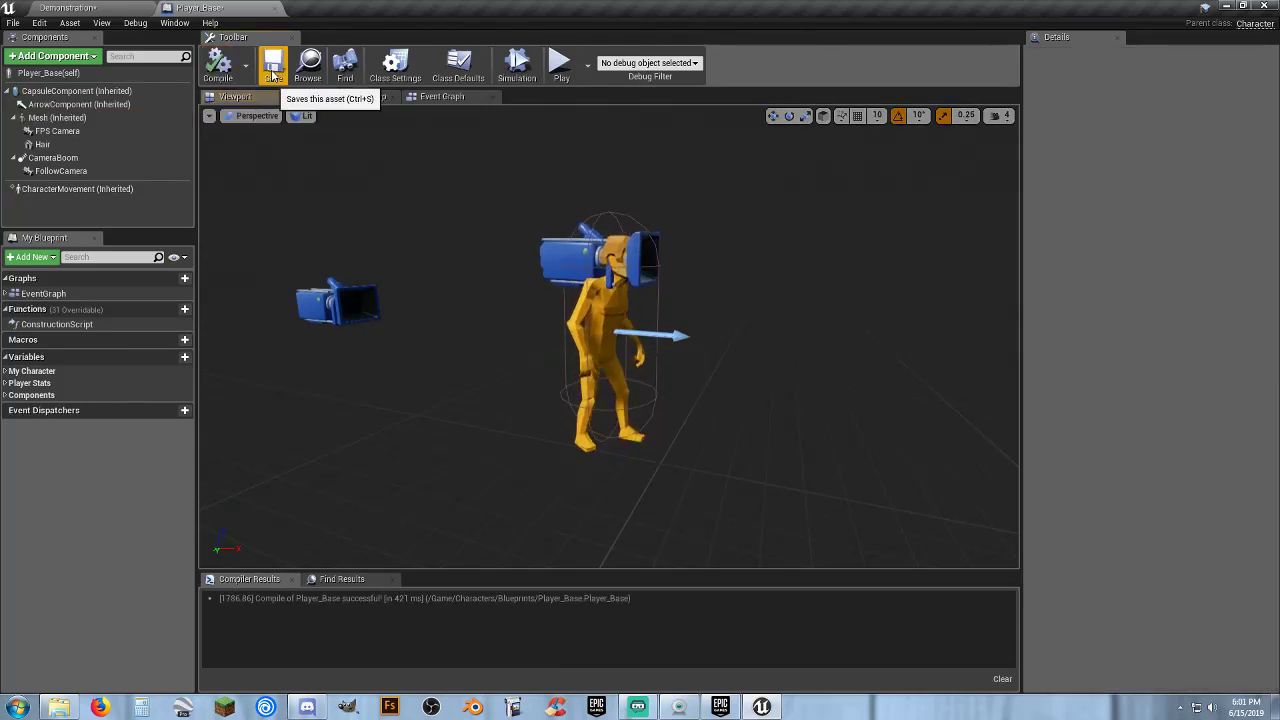
{"action": "left_click", "coordinate": [110, 8]}
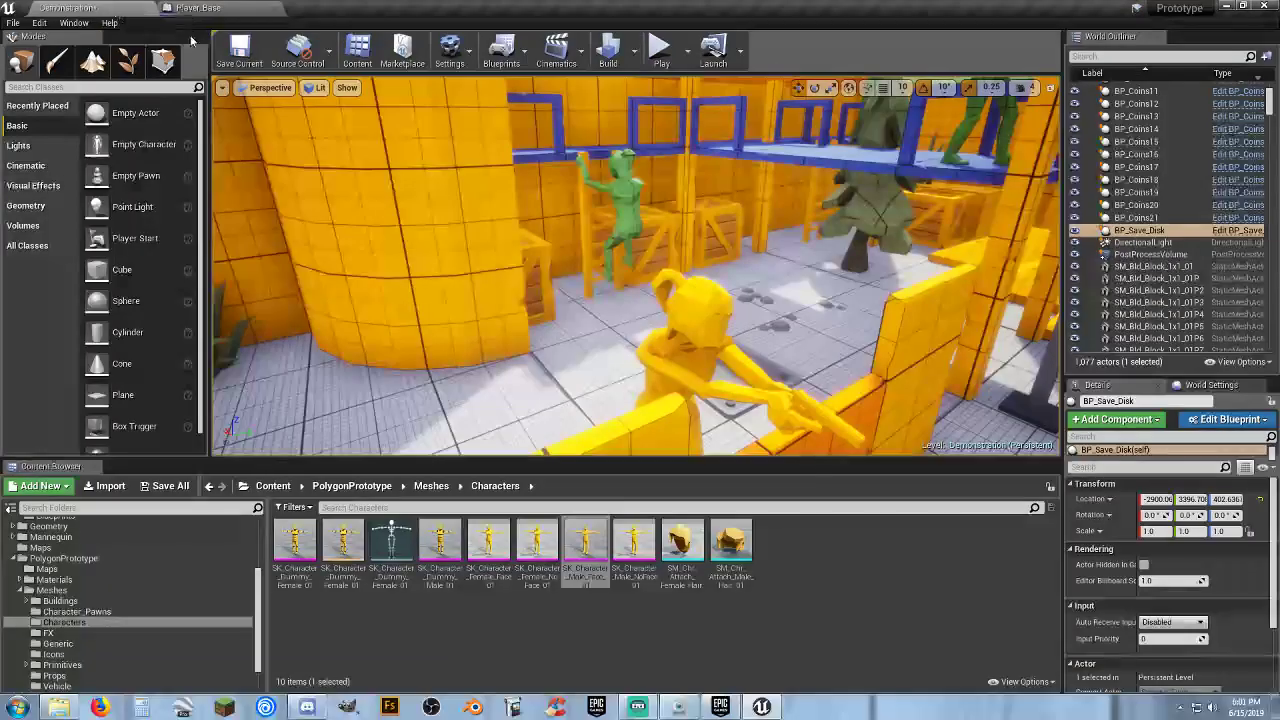
{"action": "left_click", "coordinate": [660, 48]}
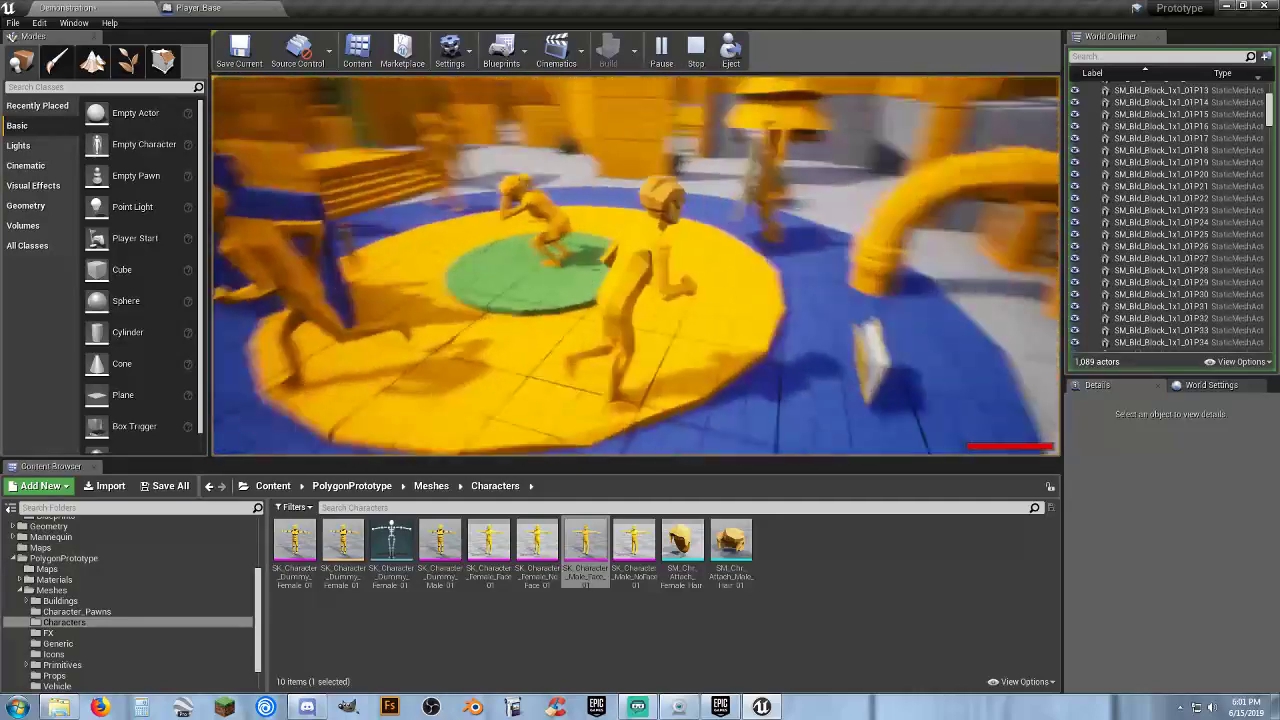
{"action": "key", "text": "Escape"}
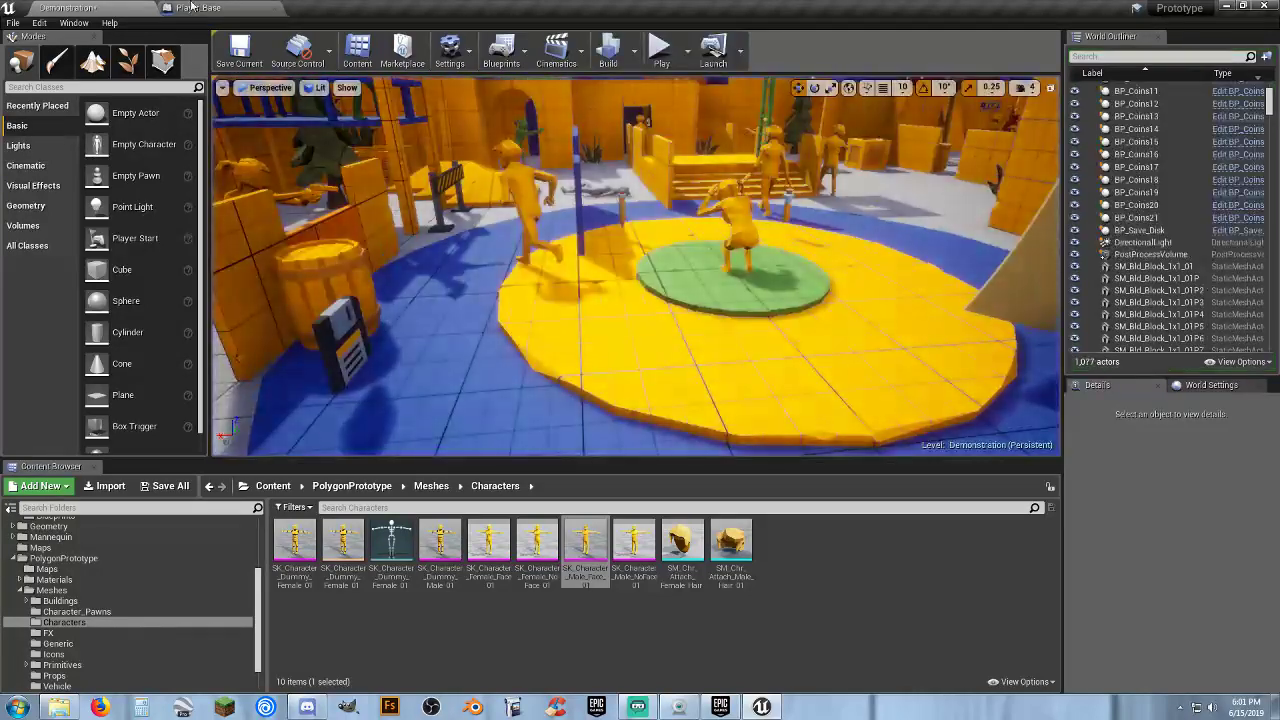
Assign the Mat_PolygonPrototype_02 material to the inherited Mesh component of Player_Base
{"action": "left_click", "coordinate": [200, 8]}
{"action": "left_click", "coordinate": [57, 117]}
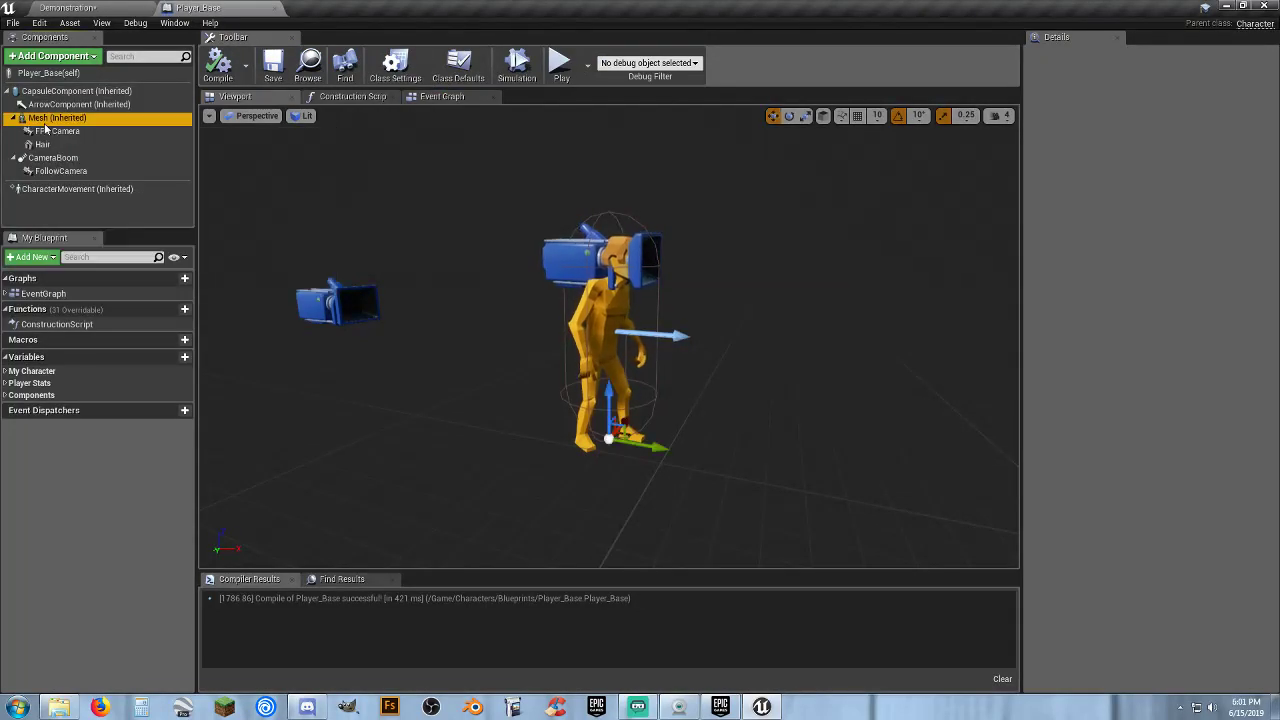
{"action": "left_click", "coordinate": [1215, 441]}
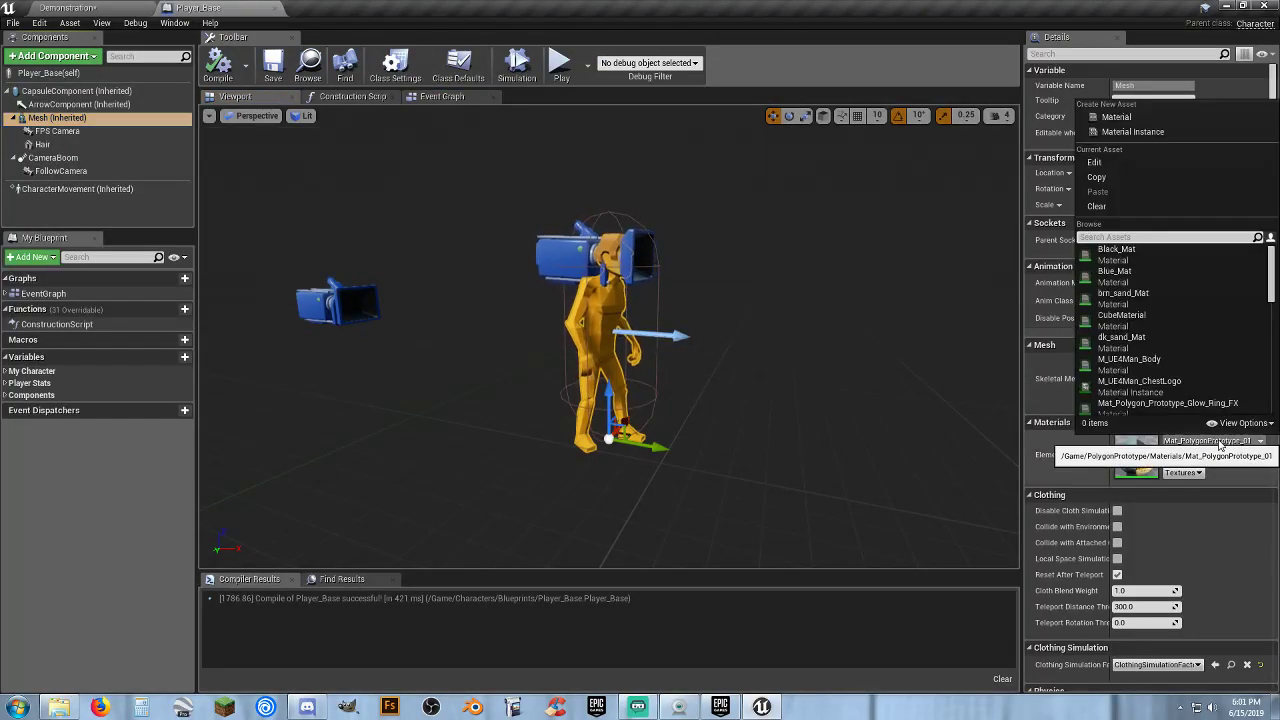
{"action": "left_click", "coordinate": [1186, 369]}
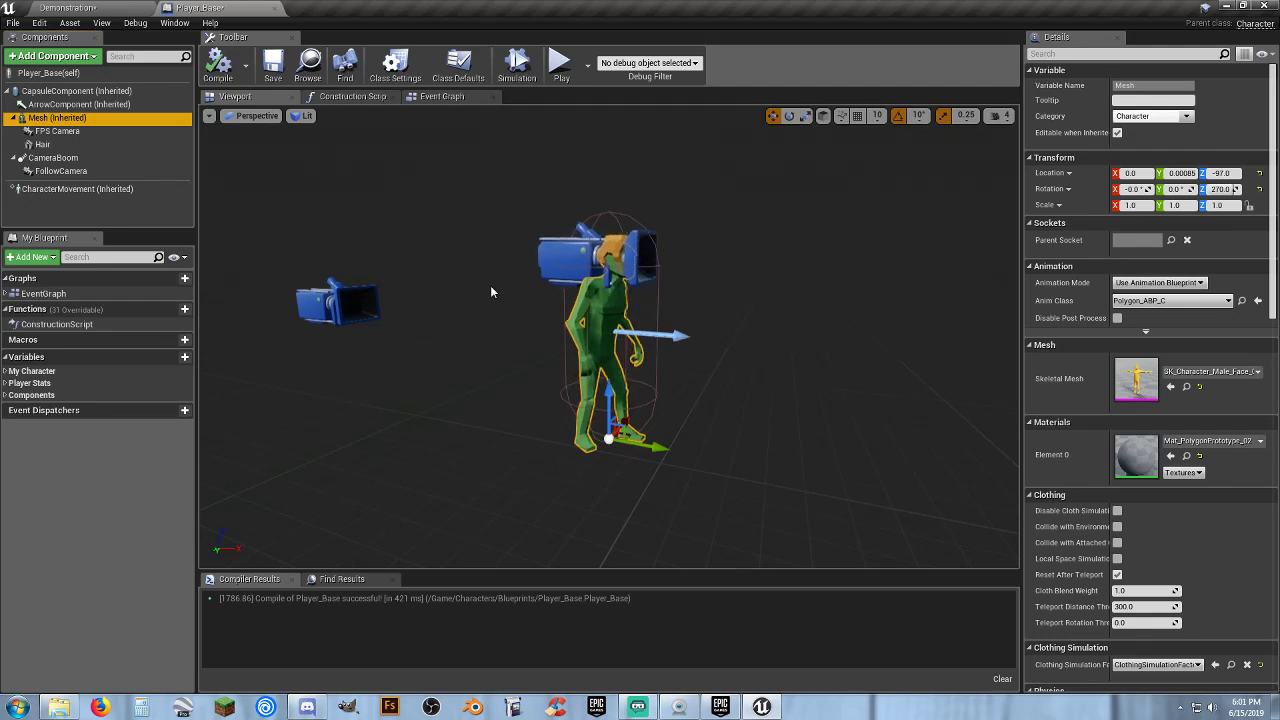
Try Mat_PolygonPrototype_03 and Mat_PolygonPrototype_04 as the material of the character mesh
{"action": "left_click", "coordinate": [1225, 446]}
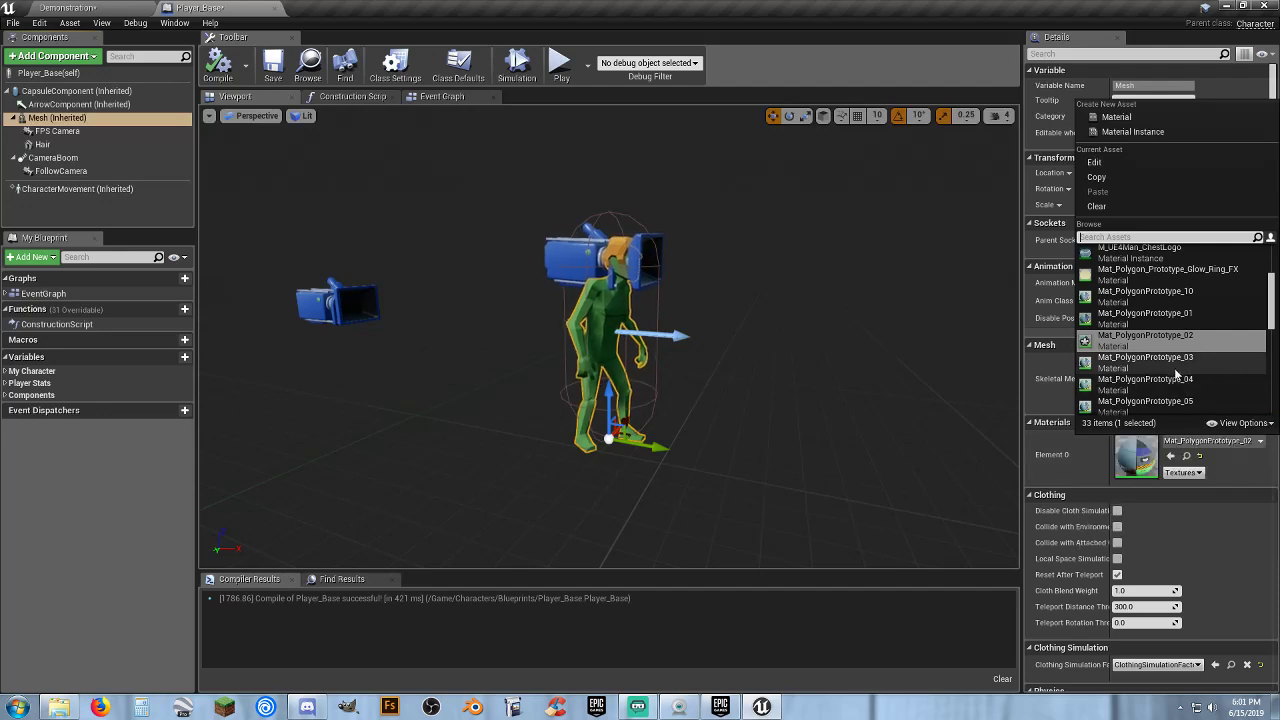
{"action": "left_click", "coordinate": [1175, 365]}
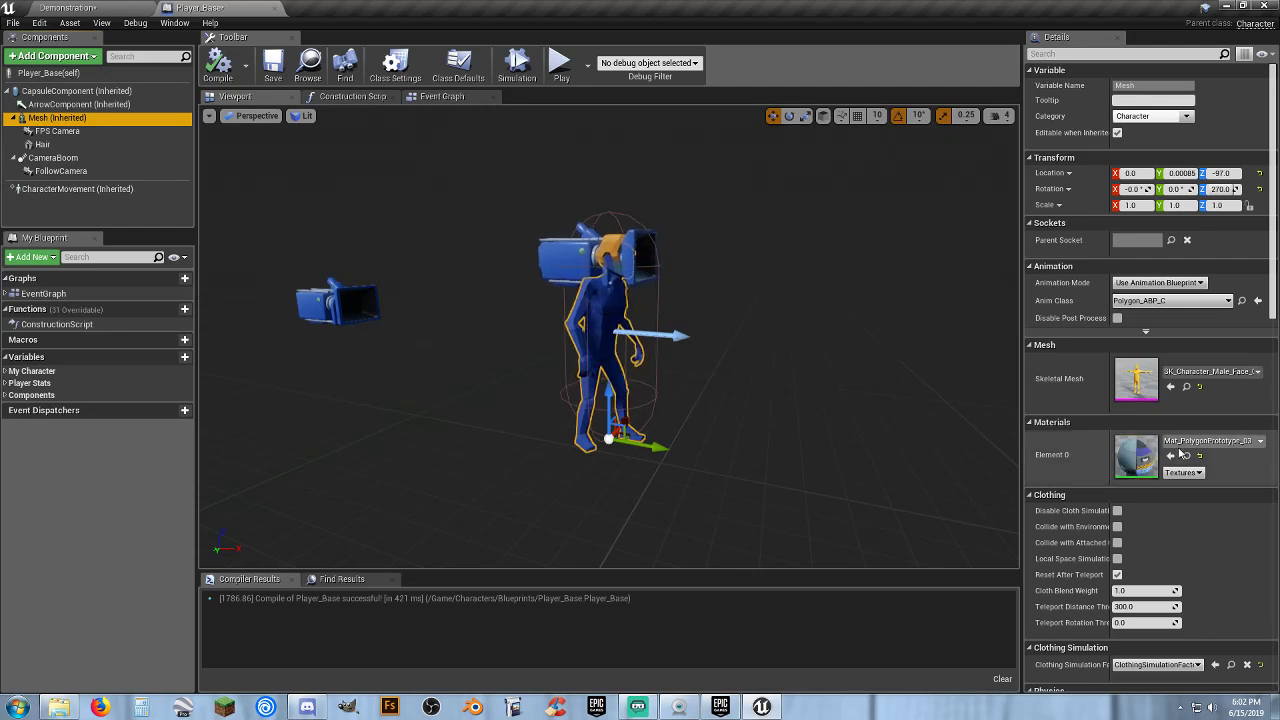
{"action": "left_click", "coordinate": [1217, 445]}
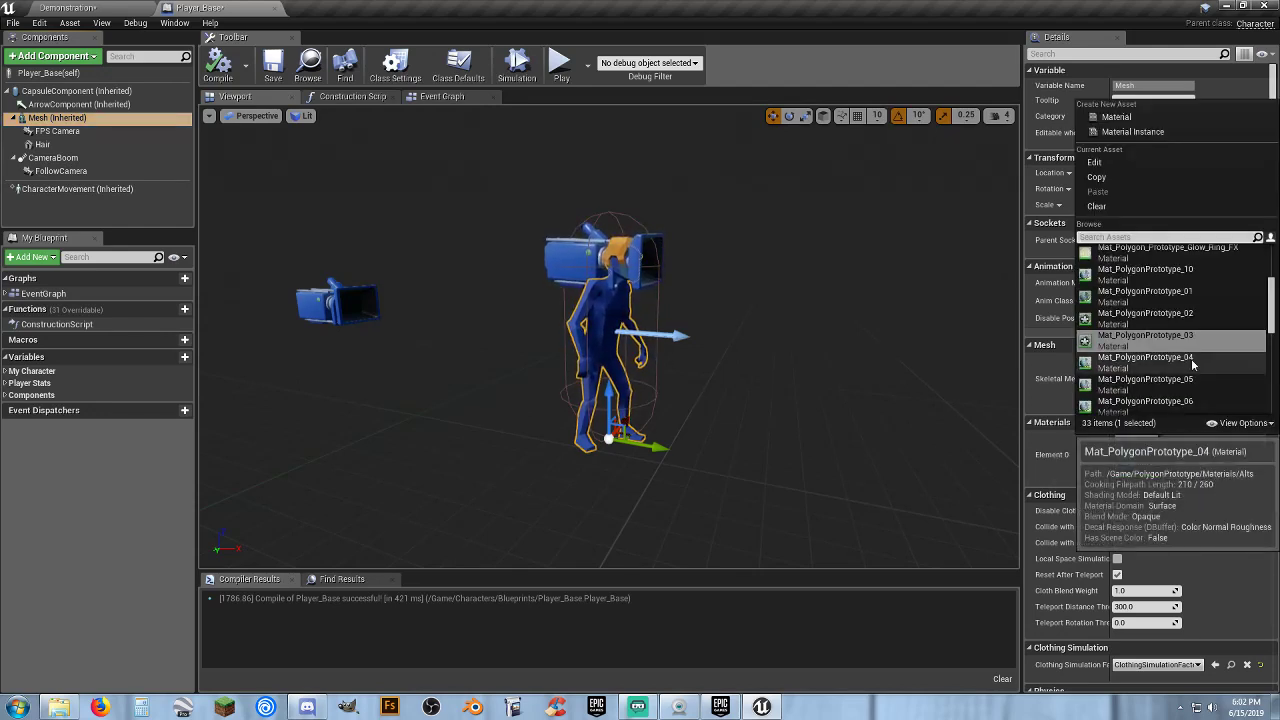
{"action": "scroll", "coordinate": [1205, 360], "scroll_direction": "down", "scroll_amount": 2}
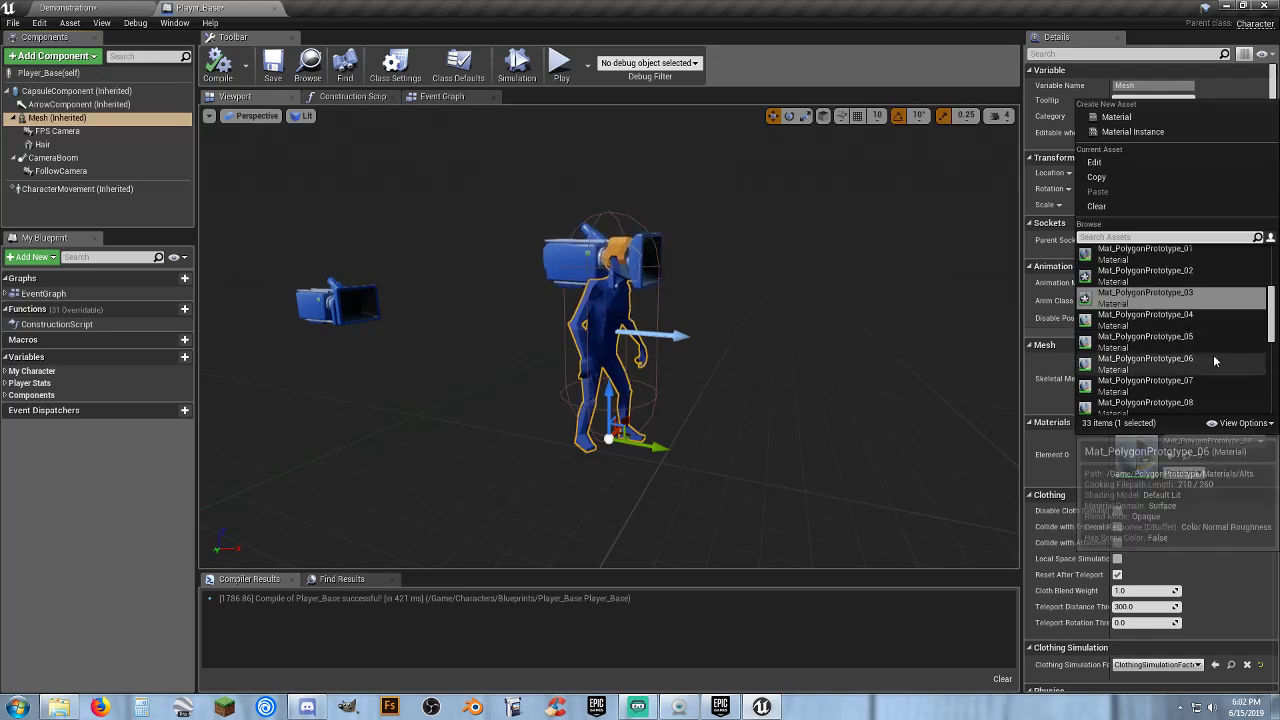
{"action": "scroll", "coordinate": [1222, 355], "scroll_direction": "down", "scroll_amount": 1}
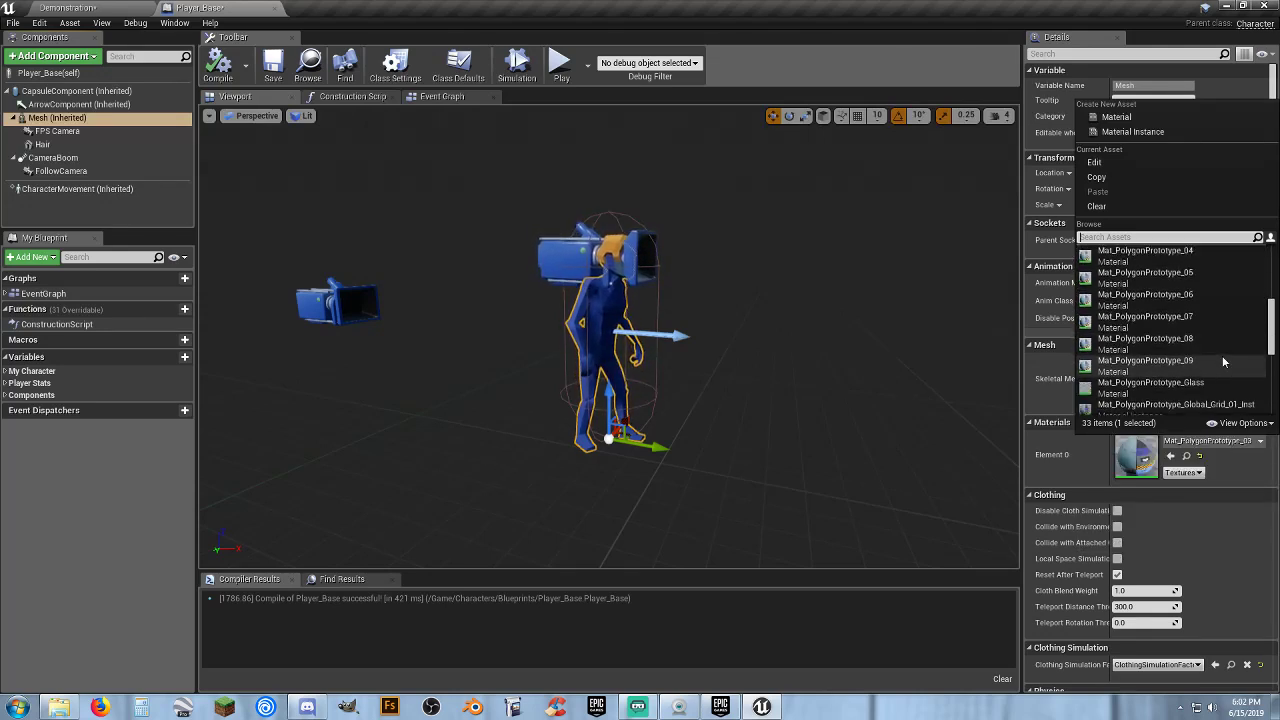
{"action": "left_click", "coordinate": [1152, 300]}
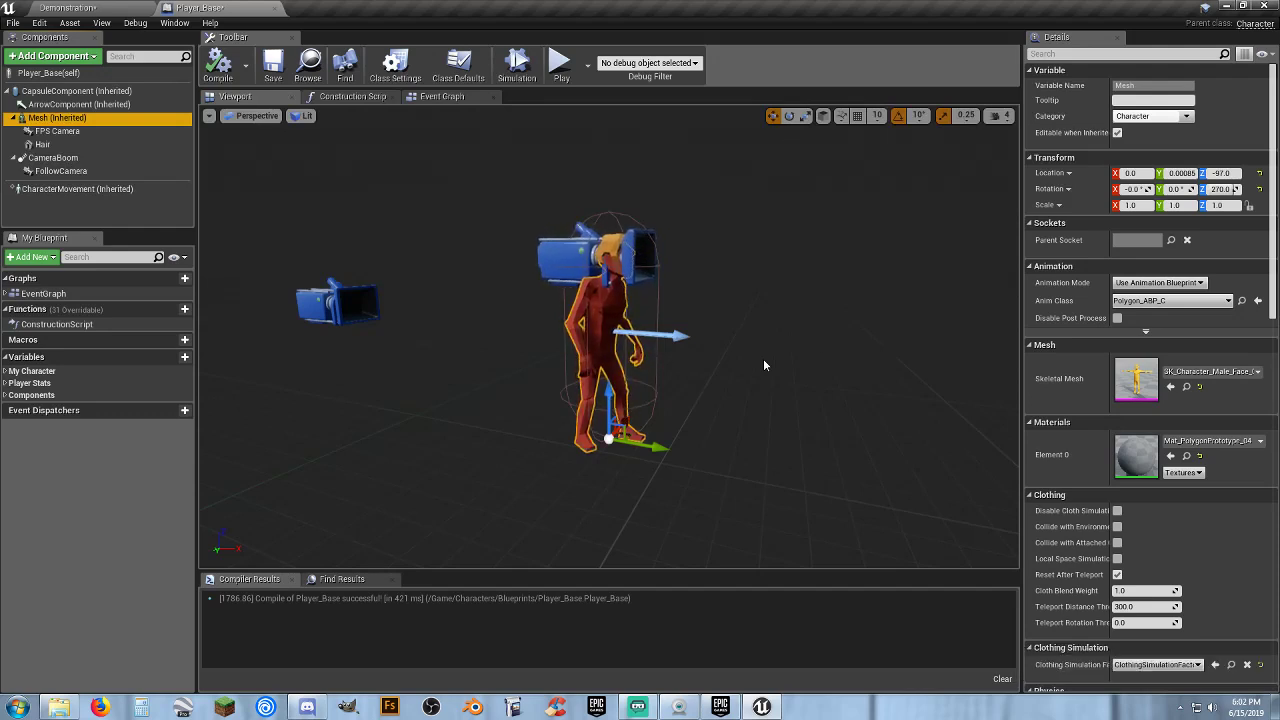
Try Mat_PolygonPrototype_05, Mat_PolygonPrototype_06 and Mat_PolygonPrototype_07 in turn on the character mesh
{"action": "left_click", "coordinate": [1239, 444]}
{"action": "left_click", "coordinate": [1180, 360]}
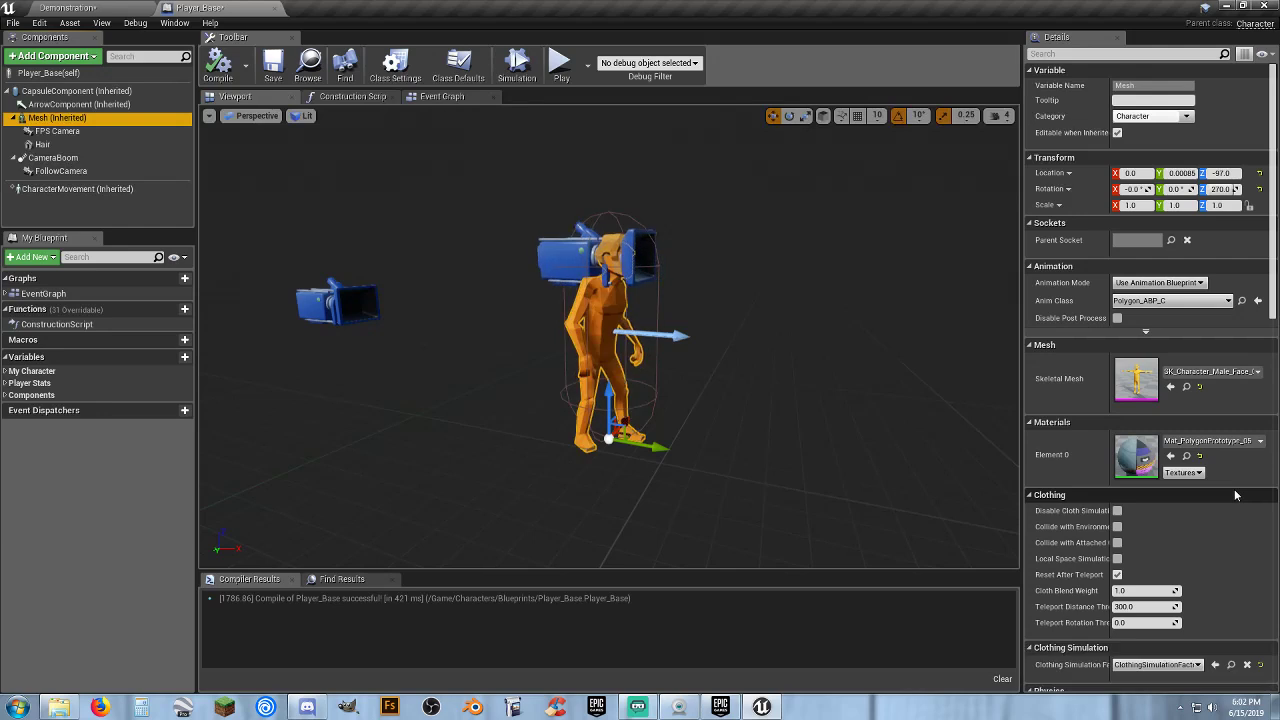
{"action": "left_click", "coordinate": [1259, 441]}
{"action": "left_click", "coordinate": [1160, 360]}
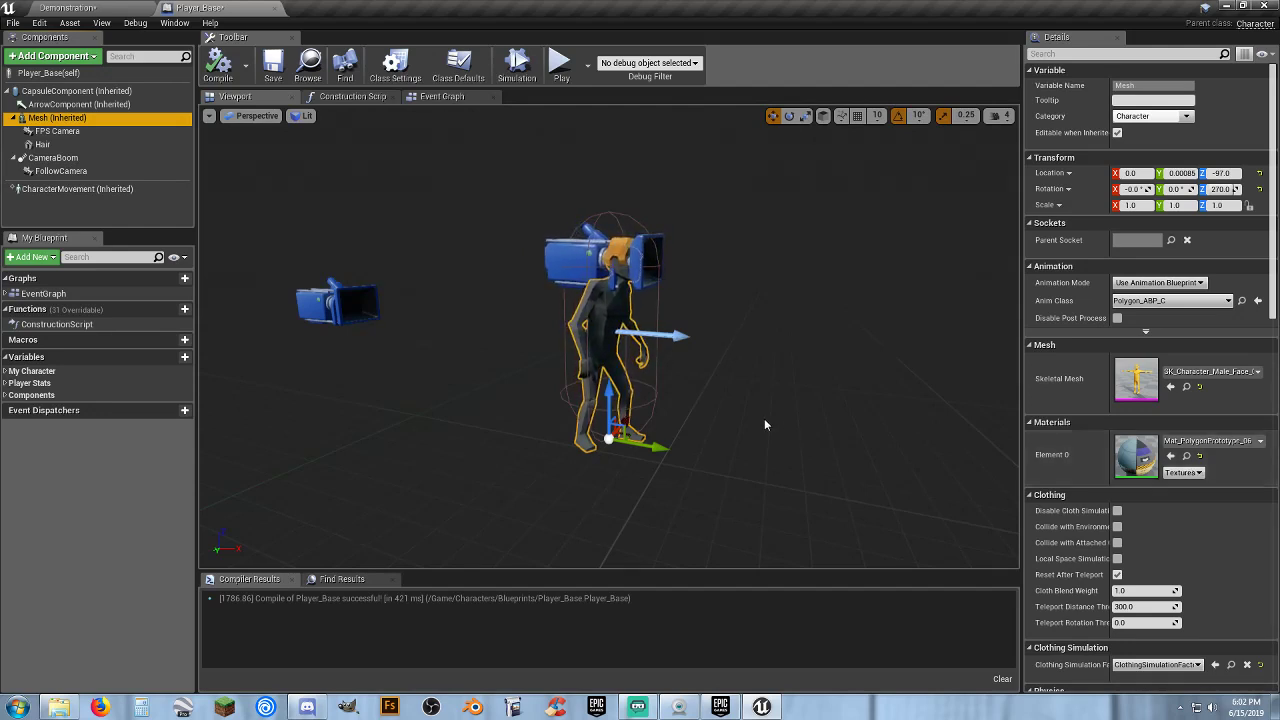
{"action": "left_click", "coordinate": [1222, 441]}
{"action": "left_click", "coordinate": [1180, 360]}
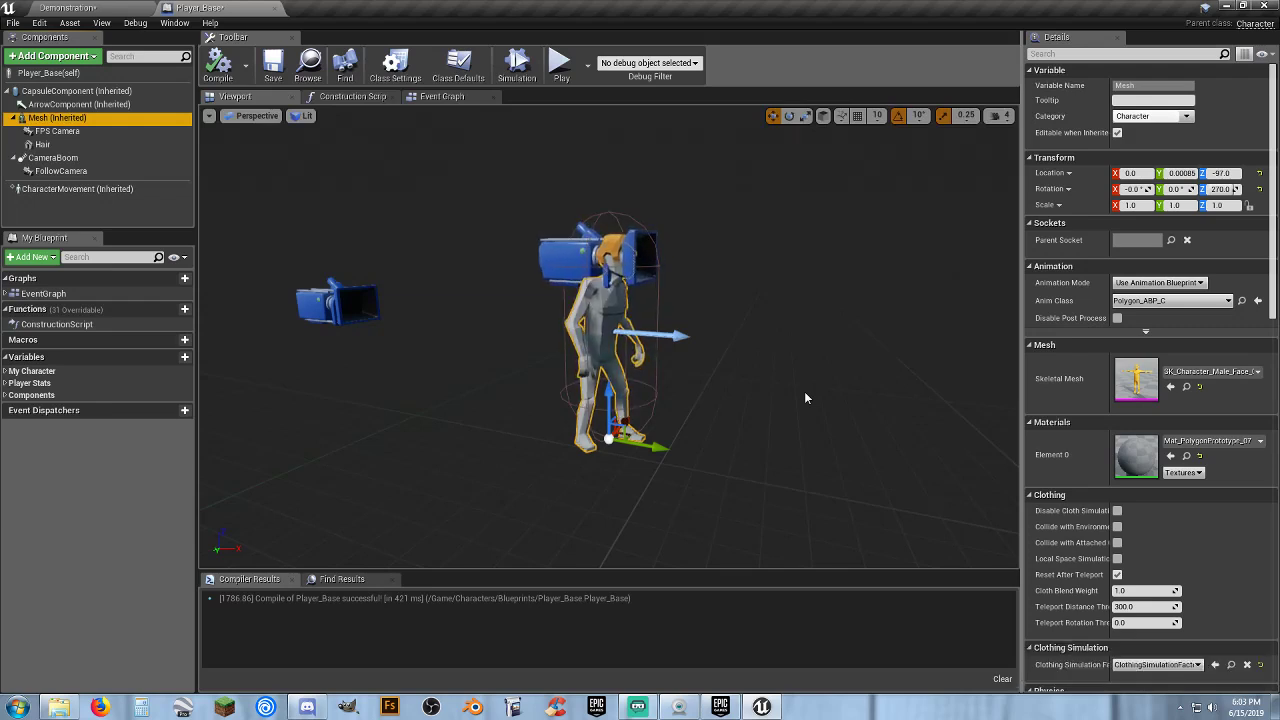
Set the character mesh's material back to Mat_PolygonPrototype_02, then compile and save Player_Base
{"action": "left_click", "coordinate": [1225, 442]}
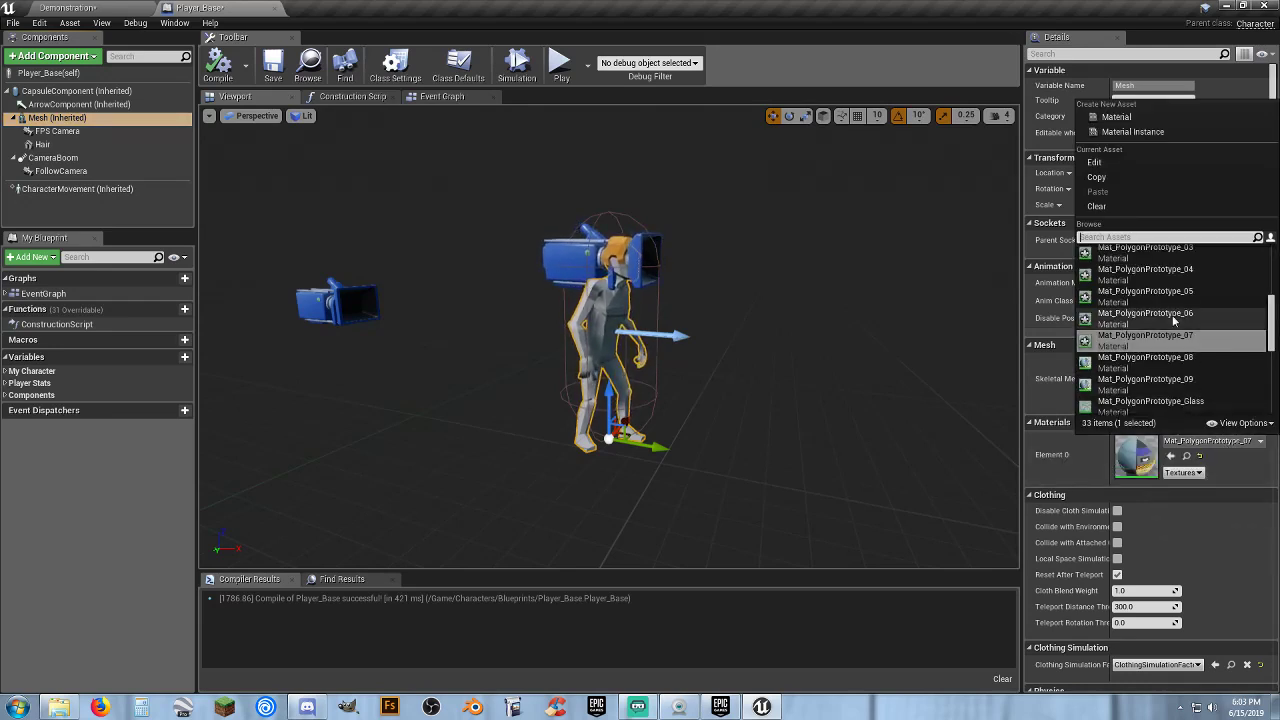
{"action": "scroll", "coordinate": [1183, 297], "scroll_direction": "up", "scroll_amount": 1}
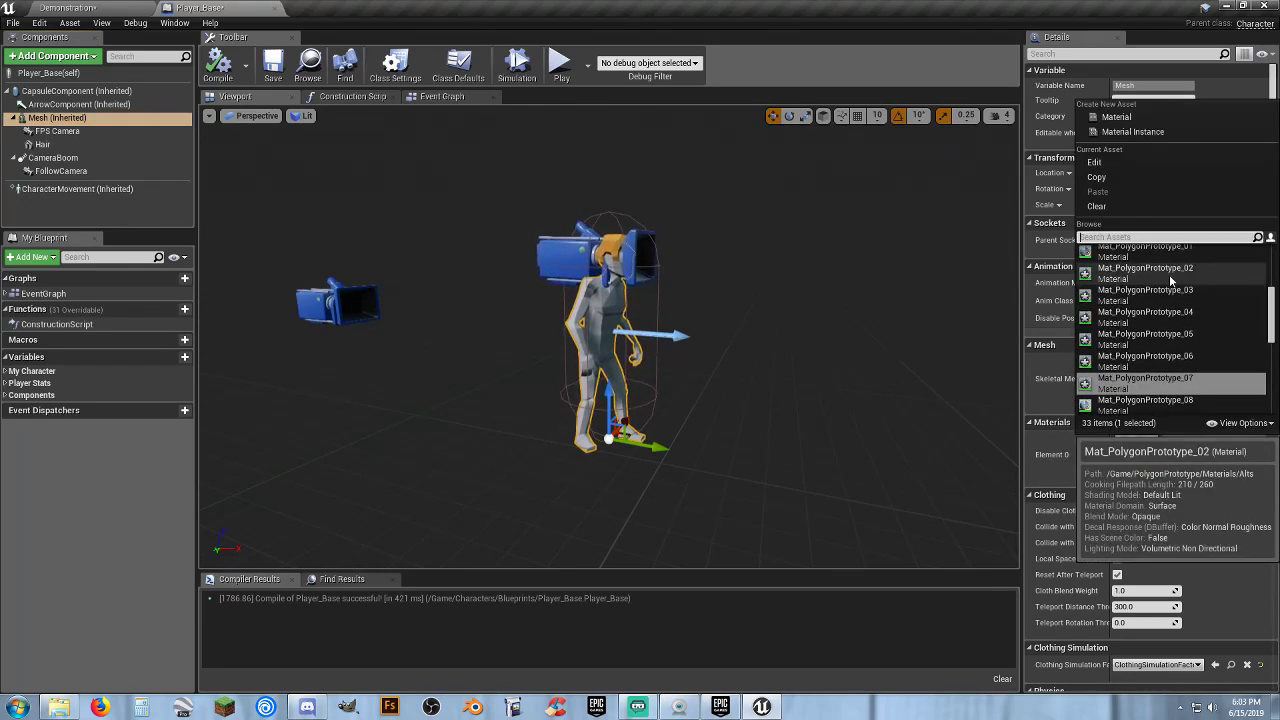
{"action": "left_click", "coordinate": [1148, 272]}
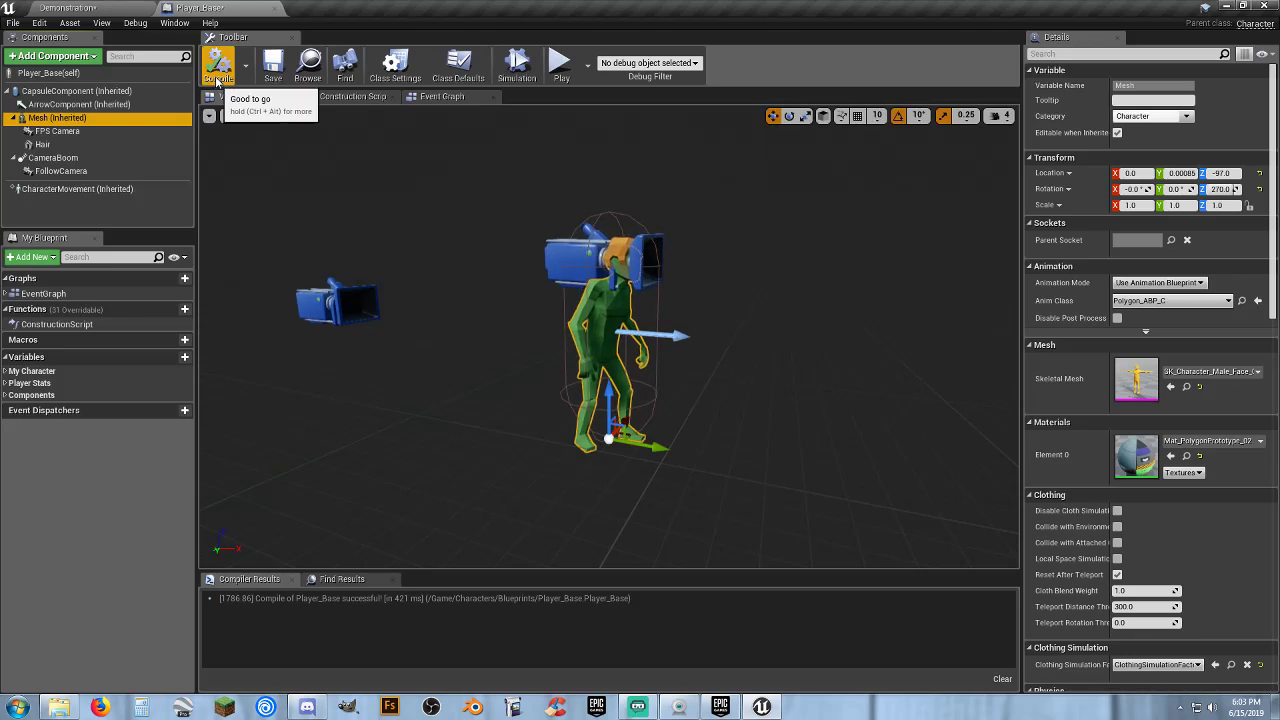
{"action": "left_click", "coordinate": [219, 60]}
{"action": "left_click", "coordinate": [272, 63]}
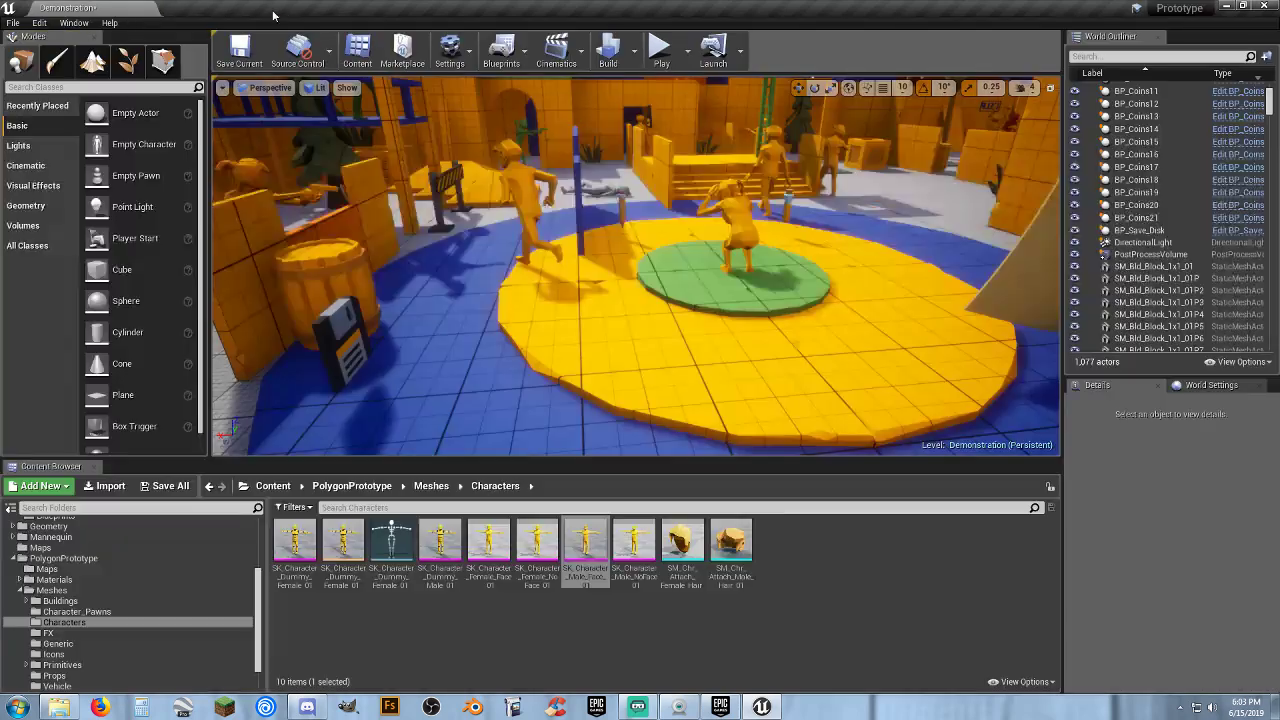
Play-test the Demonstration level by running the recoloured character around the trophy podium, and end the session
{"action": "left_click", "coordinate": [68, 7]}
{"action": "left_click", "coordinate": [659, 46]}
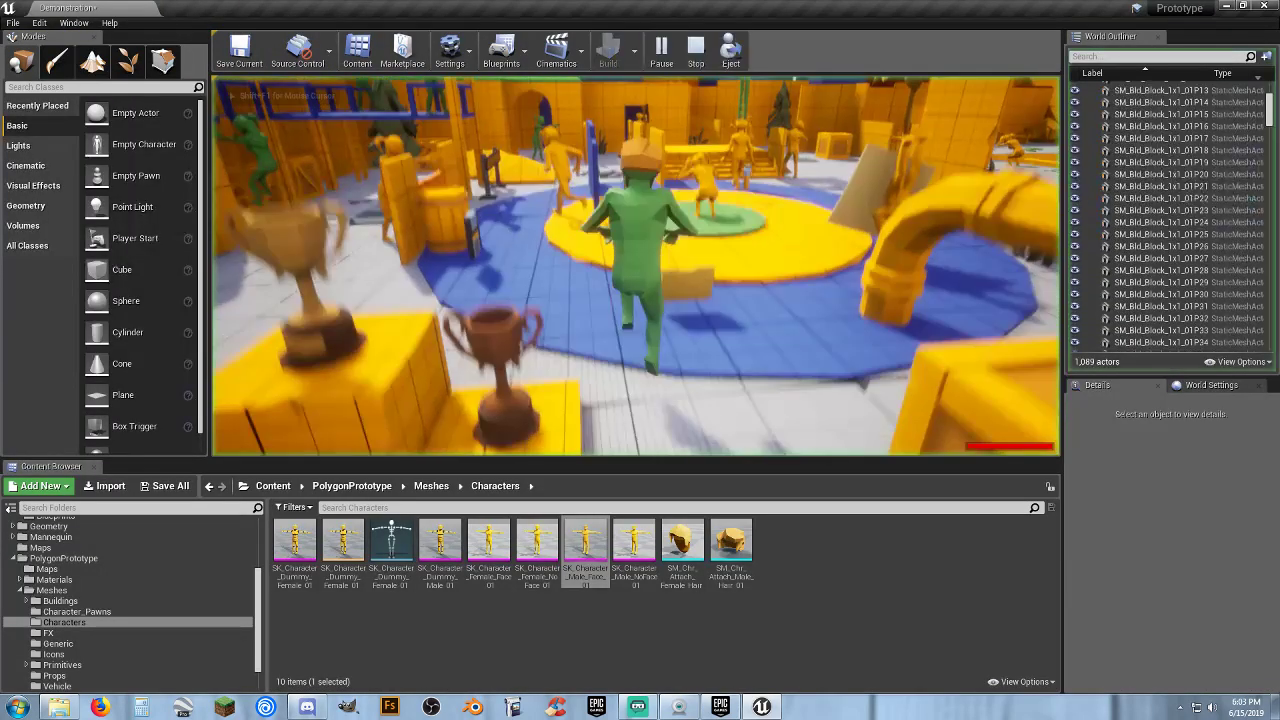
{"action": "key", "text": "w"}
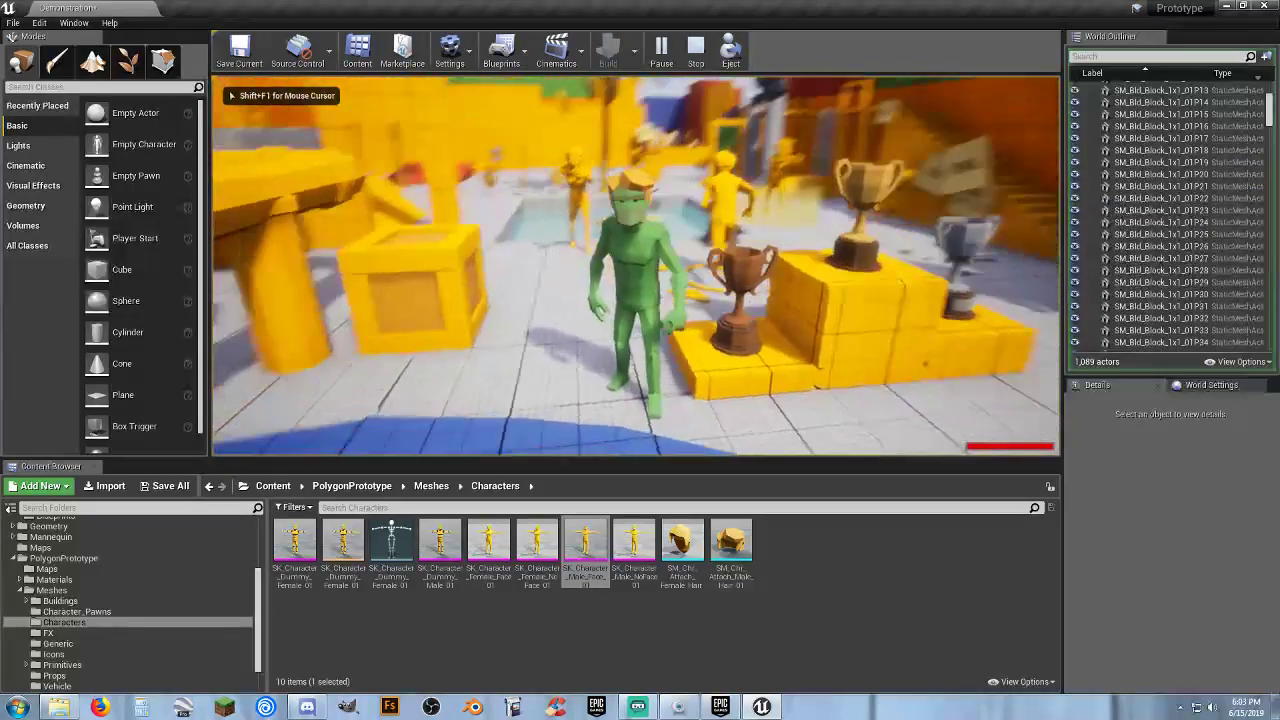
{"action": "key", "text": "w"}
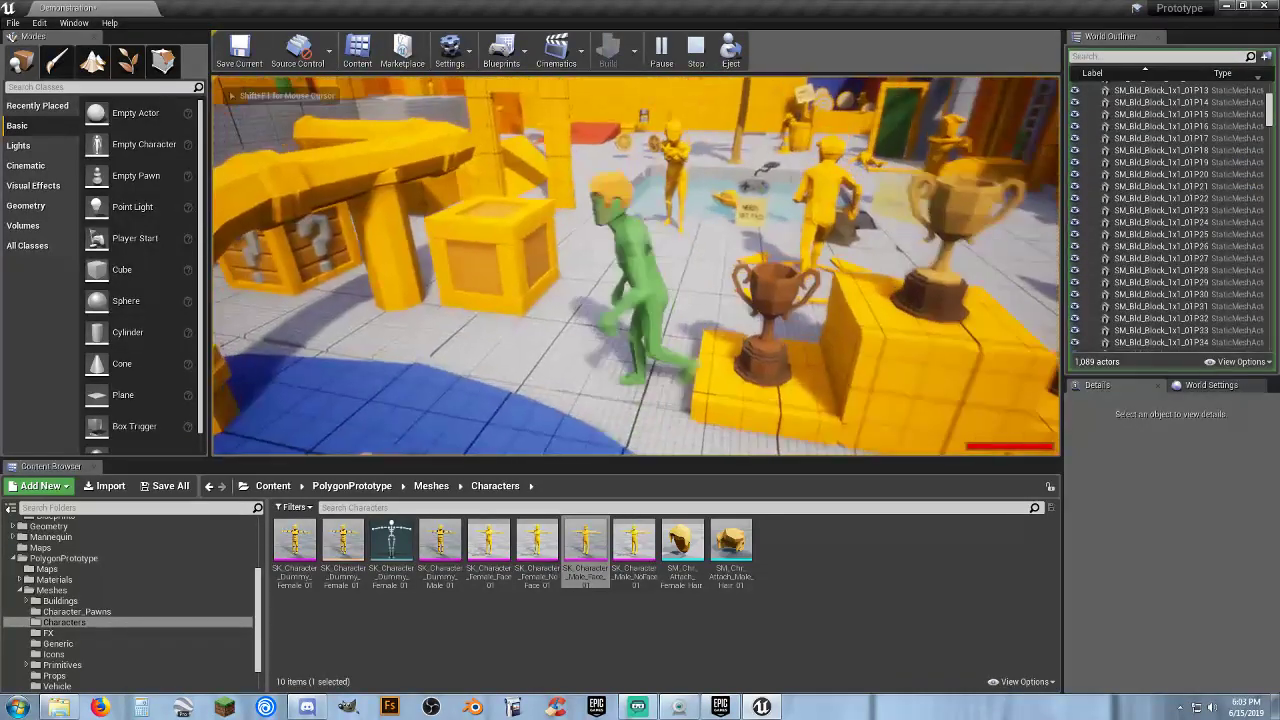
{"action": "key", "text": "w"}
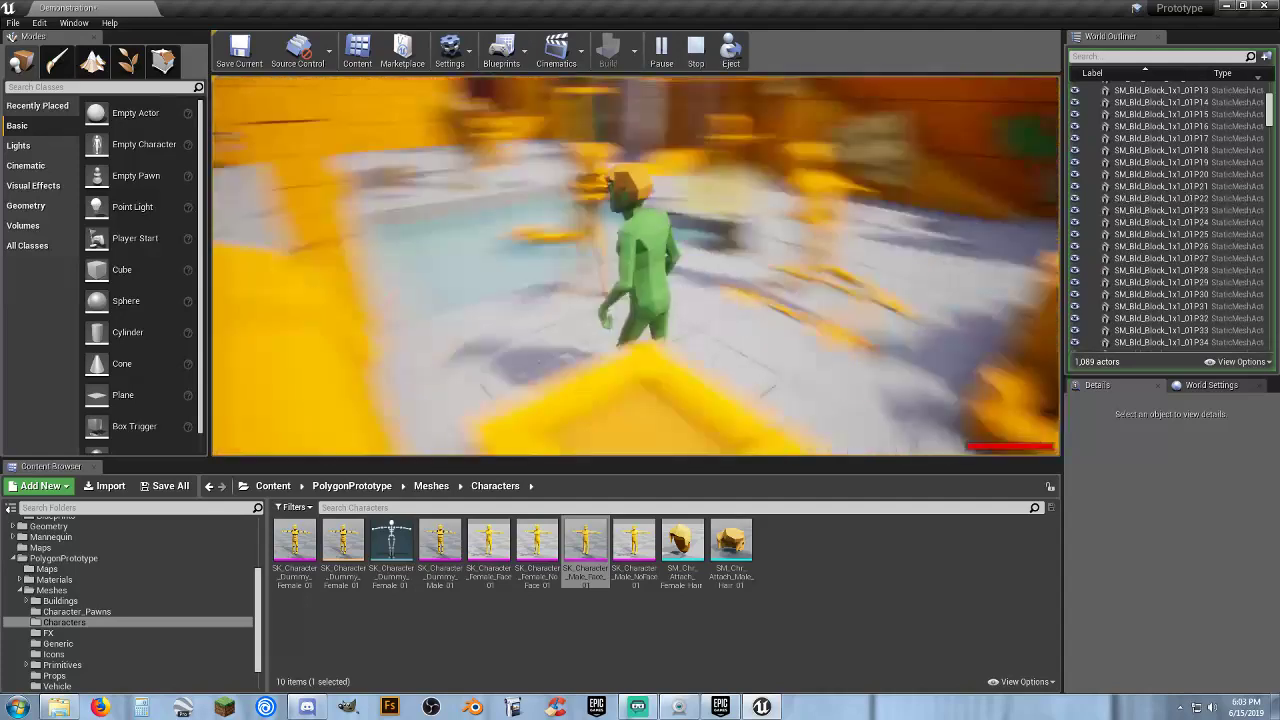
{"action": "key", "text": "w"}
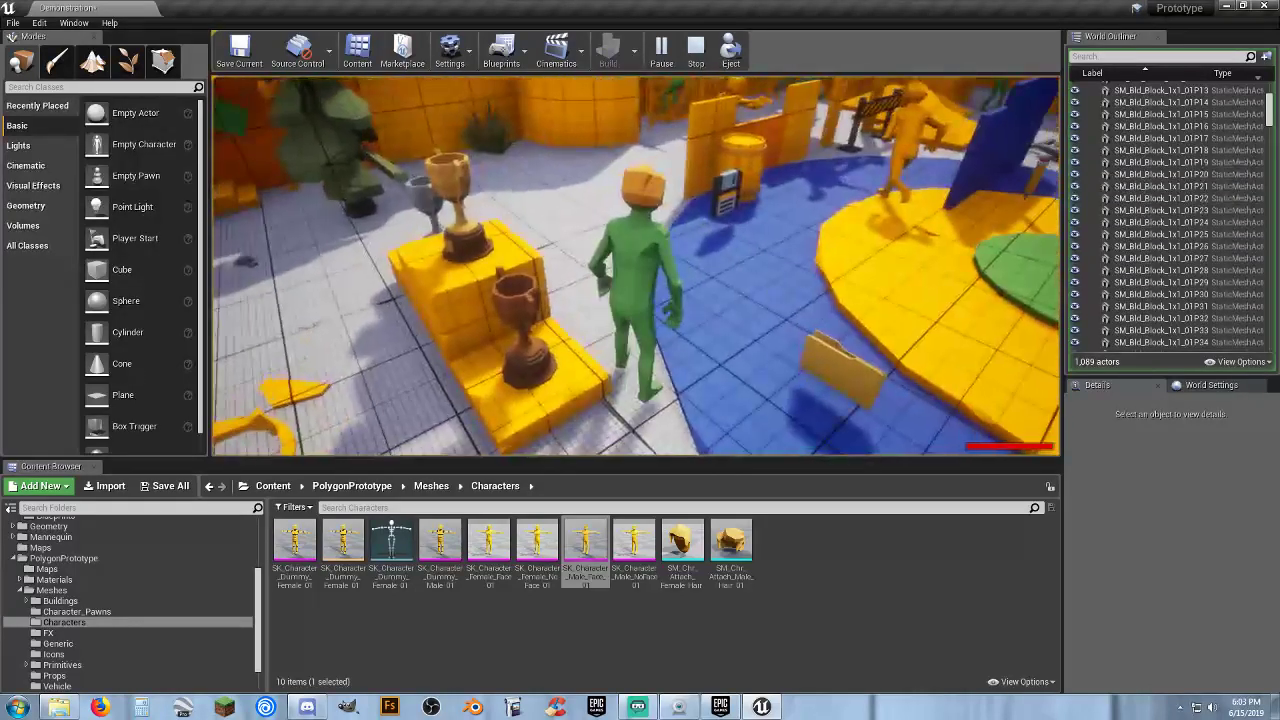
{"action": "key", "text": "Escape"}
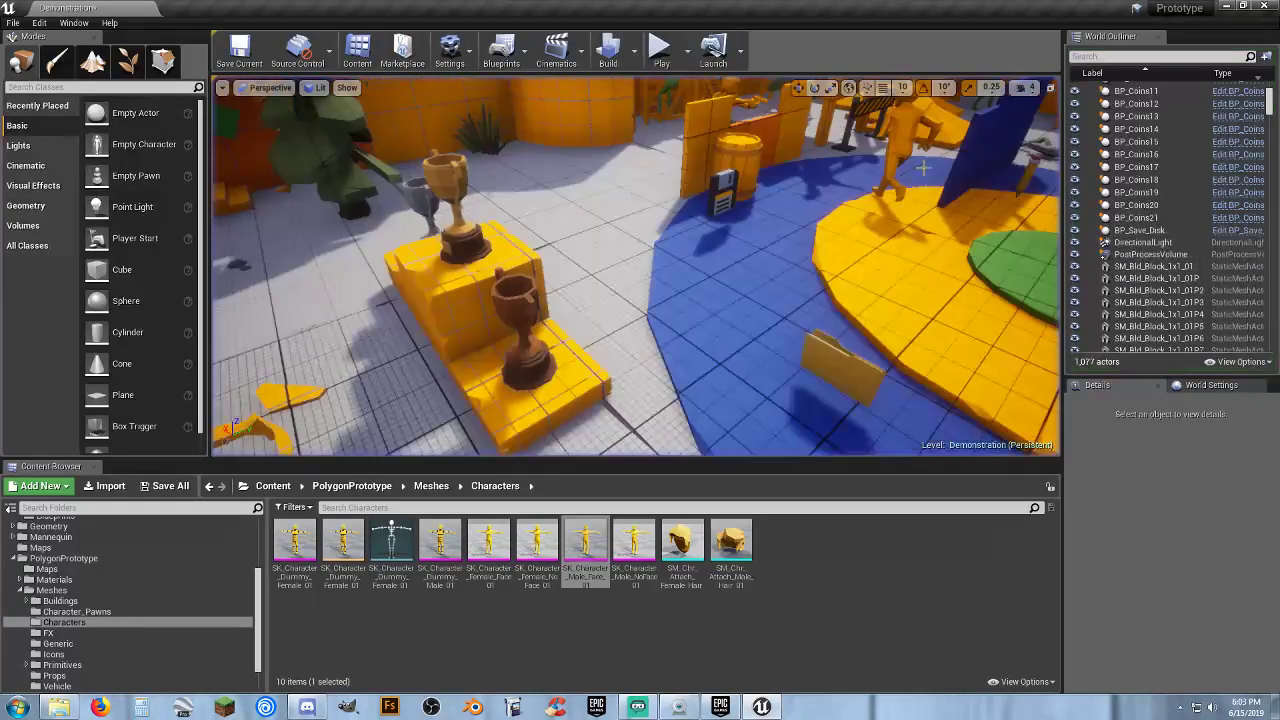
Delete the static save-disk mesh beside the barrel and place BP_Save_Disk from the Assets/Gadgets folder in its spot
{"action": "left_click", "coordinate": [718, 198]}
{"action": "key", "text": "Delete"}
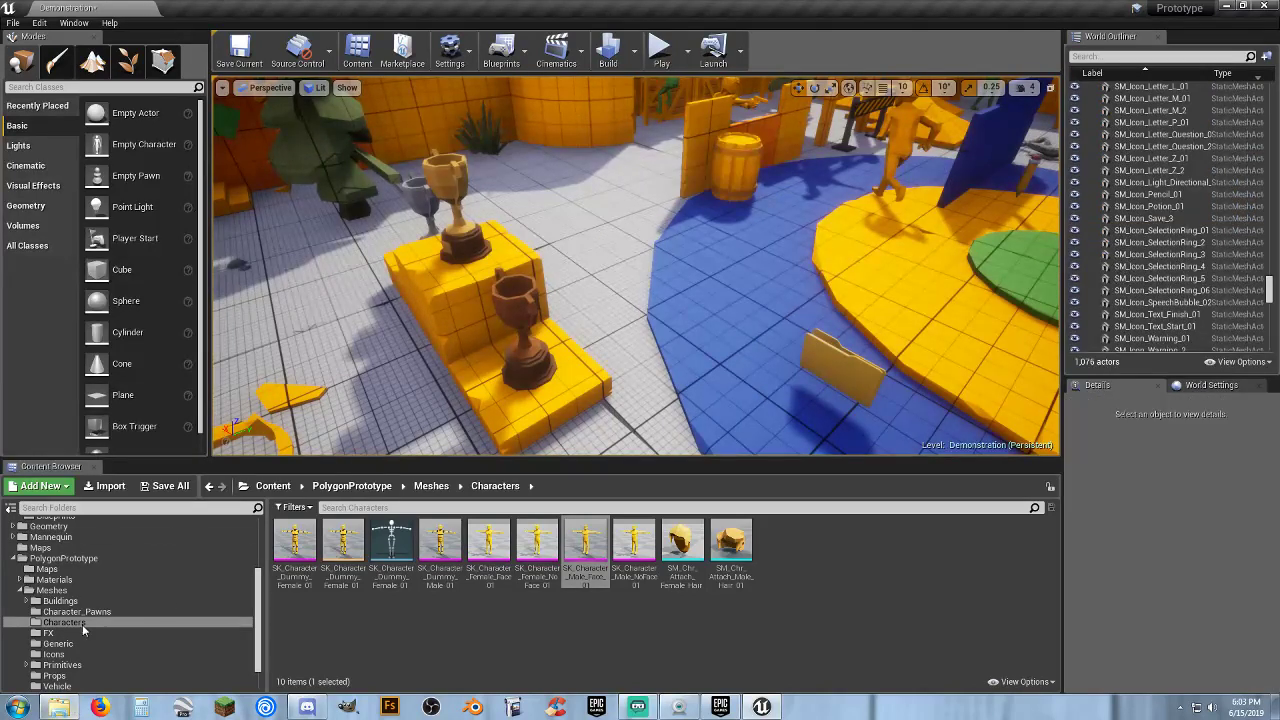
{"action": "scroll", "coordinate": [88, 615], "scroll_direction": "up", "scroll_amount": 3}
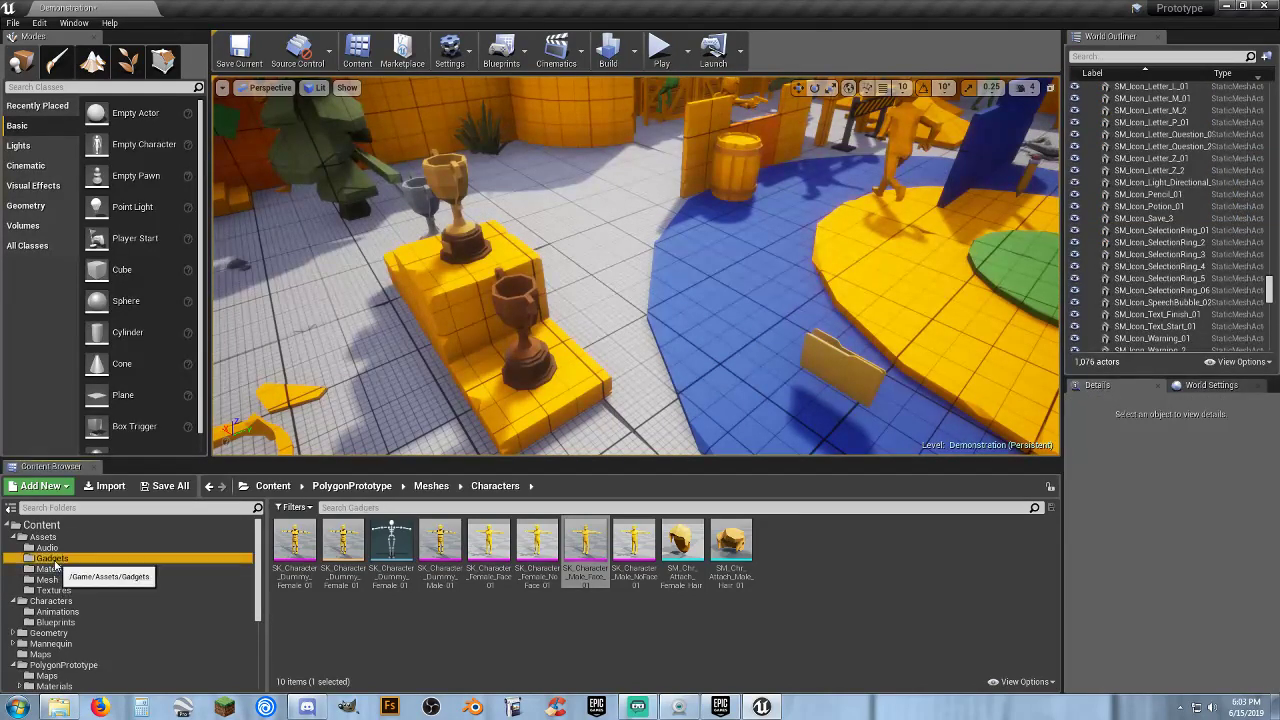
{"action": "left_click", "coordinate": [195, 560]}
{"action": "left_click_drag", "start_coordinate": [391, 540], "coordinate": [700, 298]}
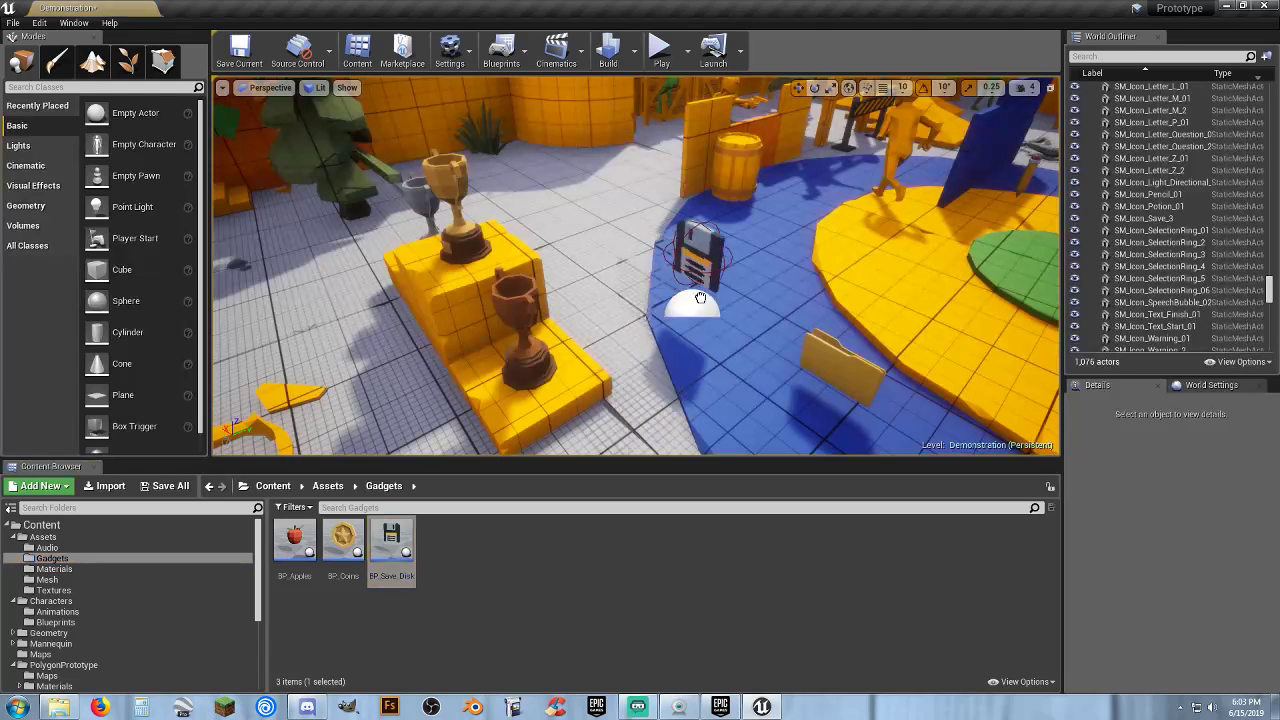
{"action": "left_click_drag", "start_coordinate": [708, 218], "coordinate": [708, 216]}
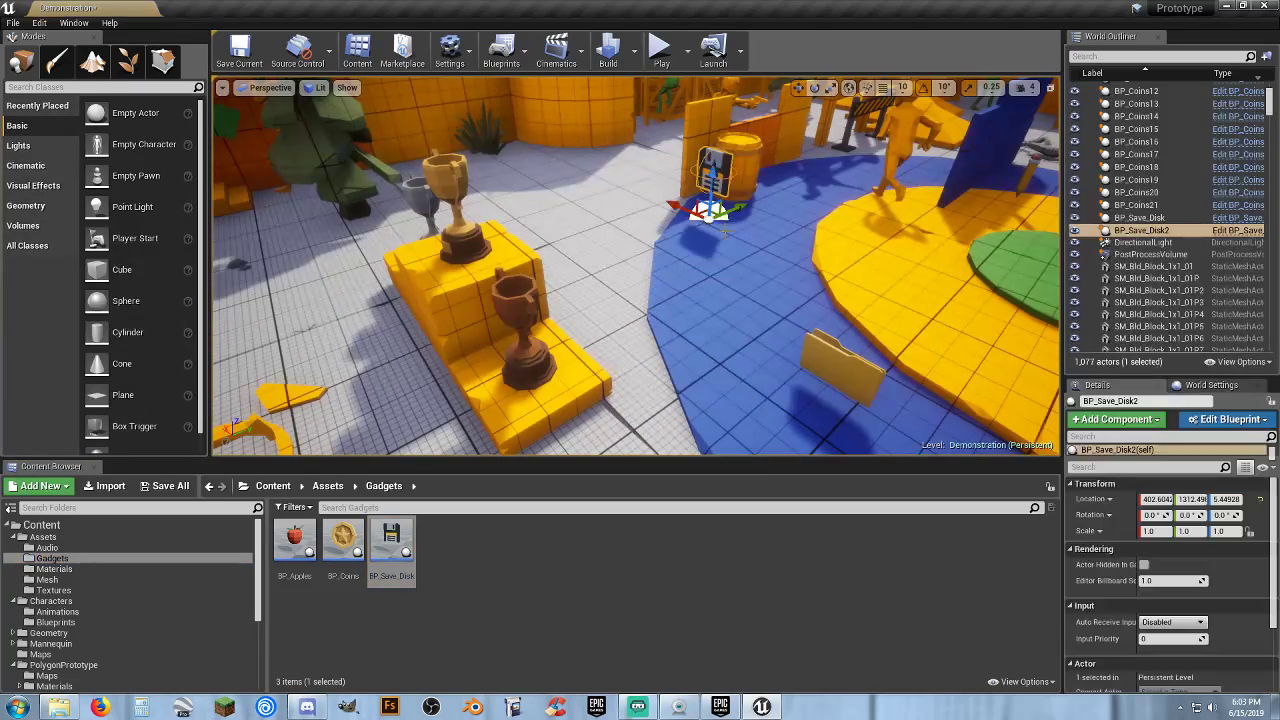
Play-test the pool pit by running and jumping the character up the slanted yellow pipe to its upper end
{"action": "right_click_drag", "start_coordinate": [708, 216], "coordinate": [778, 213]}
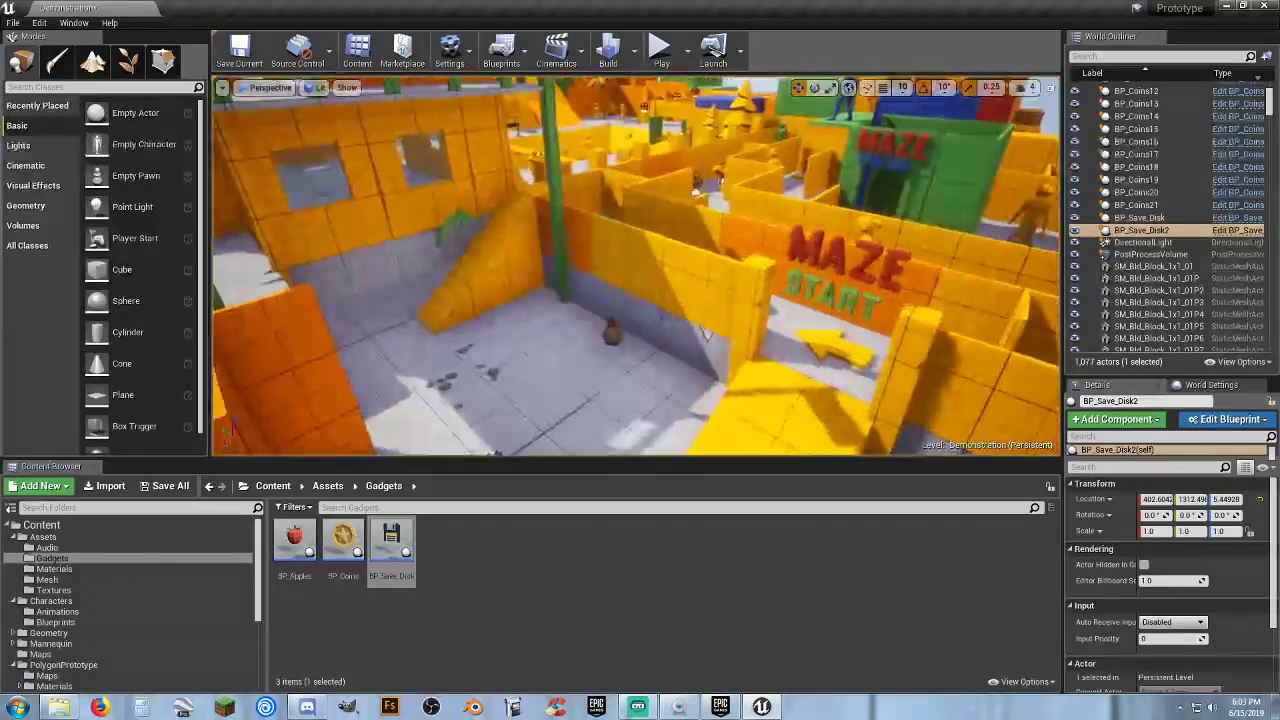
{"action": "right_click_drag", "start_coordinate": [226, 428], "coordinate": [227, 437]}
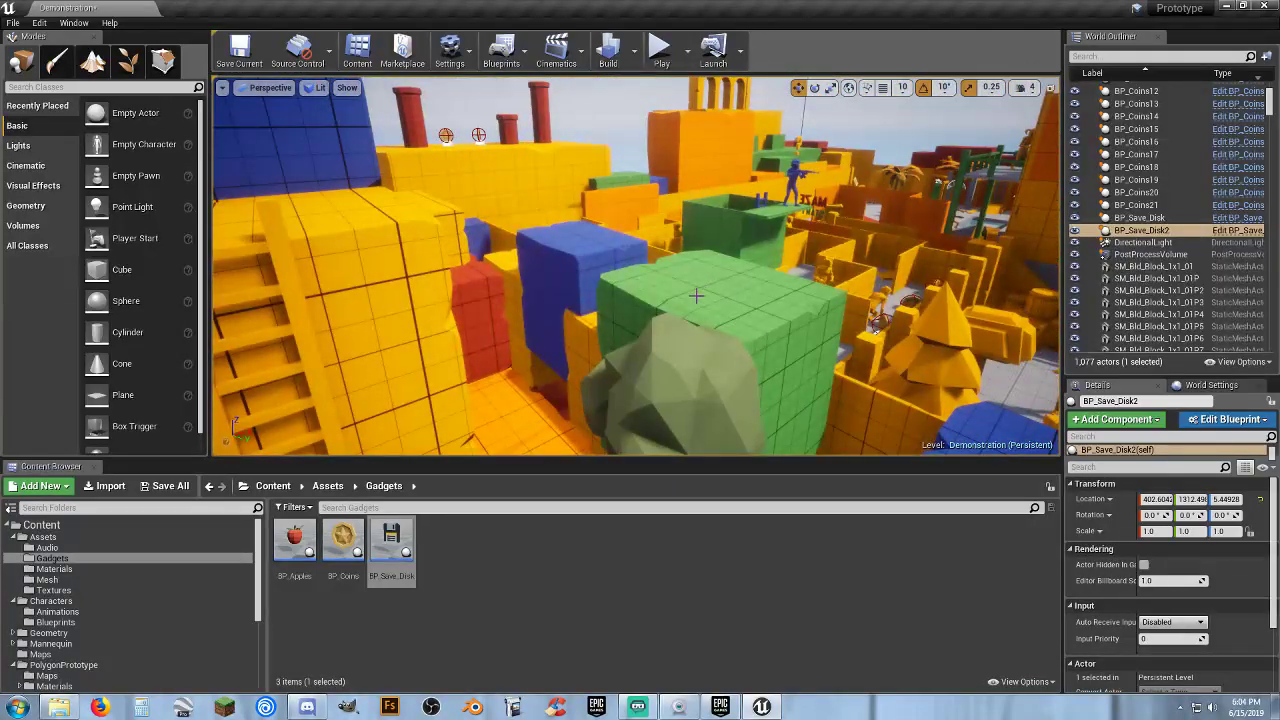
{"action": "right_click_drag", "start_coordinate": [696, 296], "coordinate": [696, 296]}
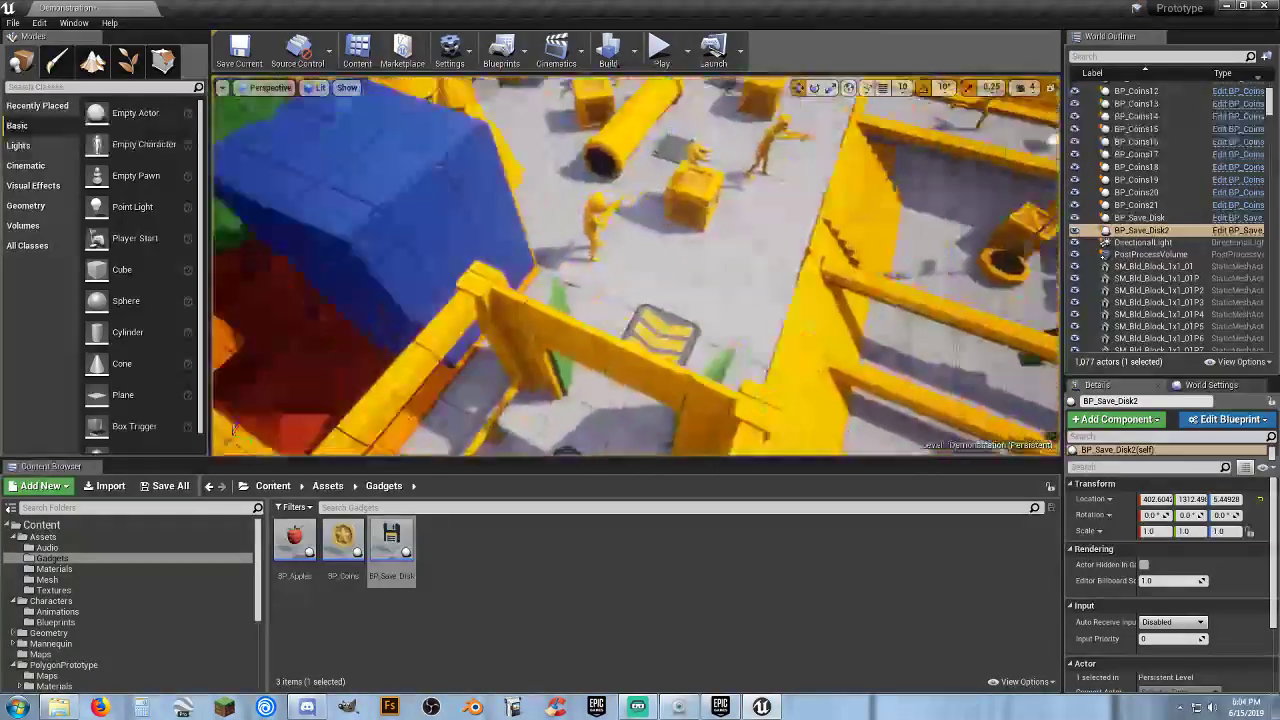
{"action": "right_click_drag", "start_coordinate": [233, 428], "coordinate": [233, 428]}
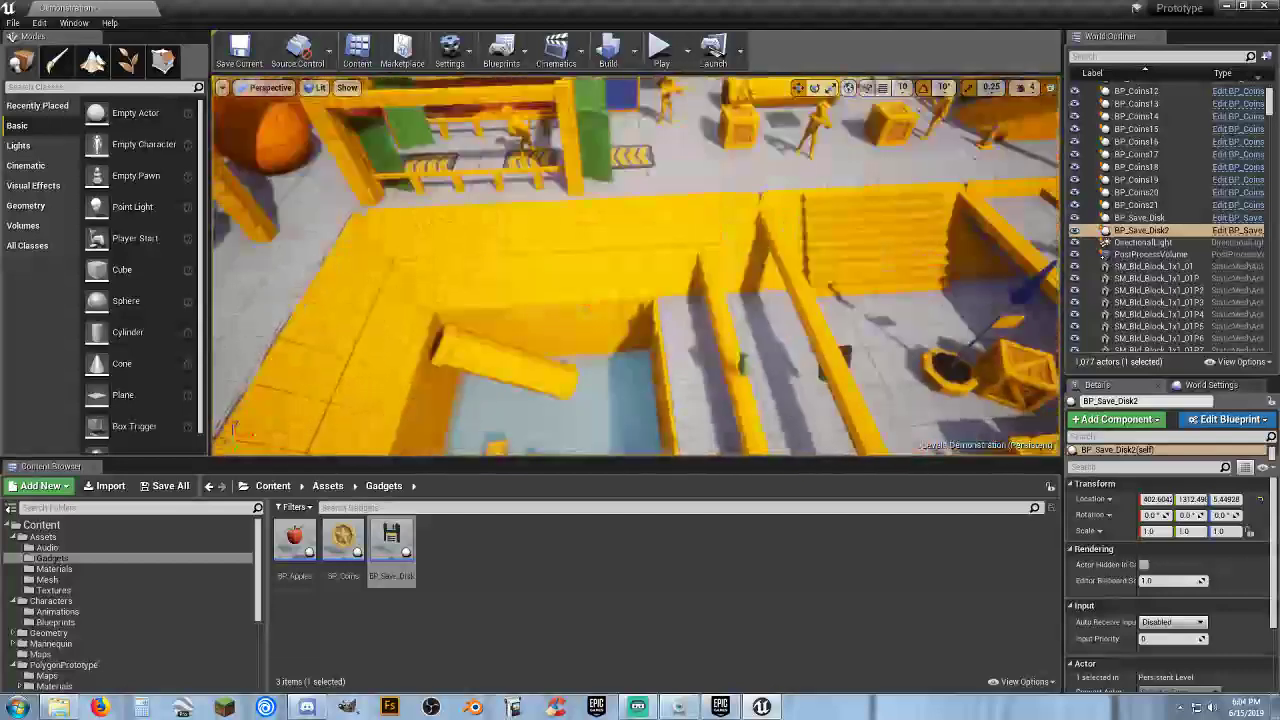
{"action": "right_click_drag", "start_coordinate": [680, 296], "coordinate": [680, 296]}
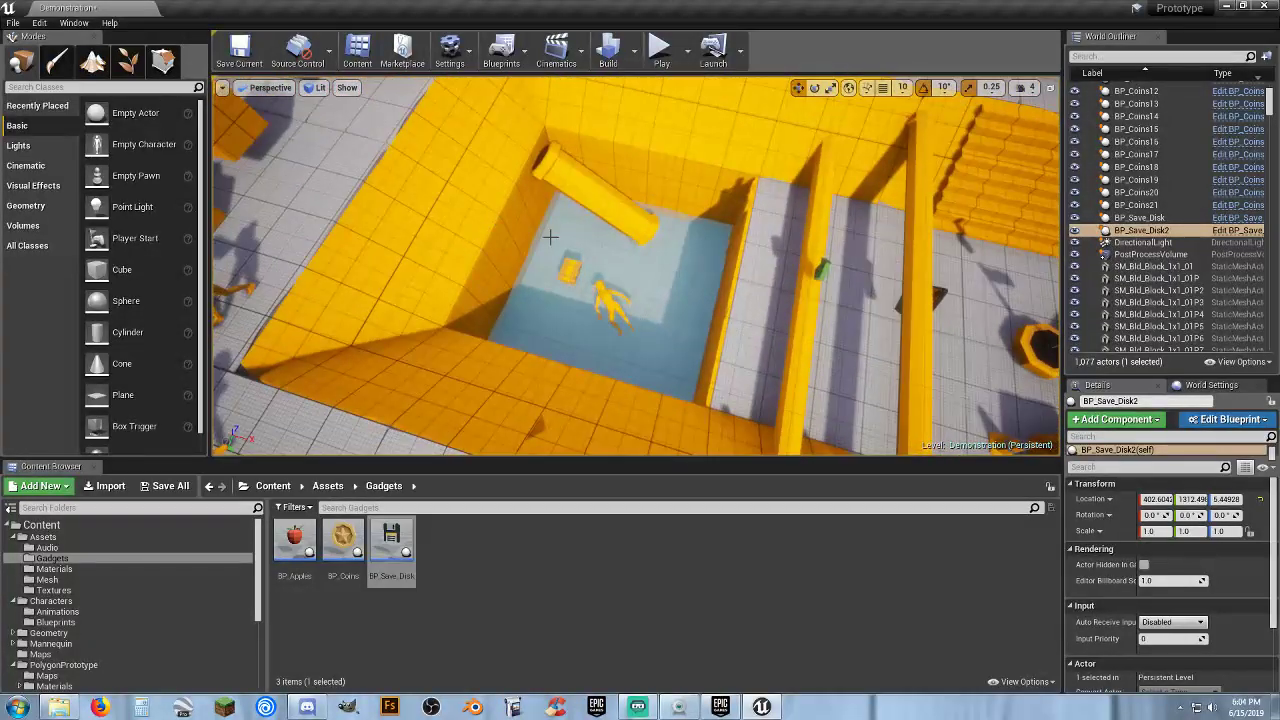
{"action": "right_click_drag", "start_coordinate": [541, 262], "coordinate": [536, 244]}
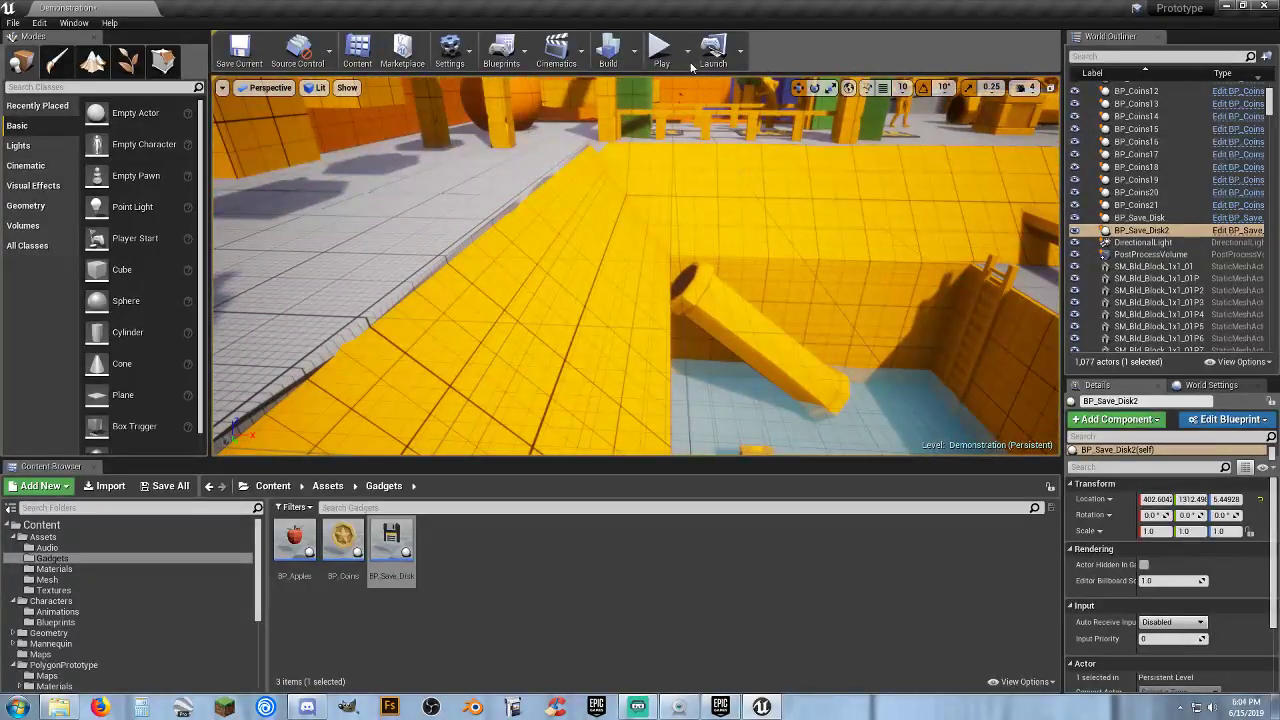
{"action": "left_click", "coordinate": [659, 44]}
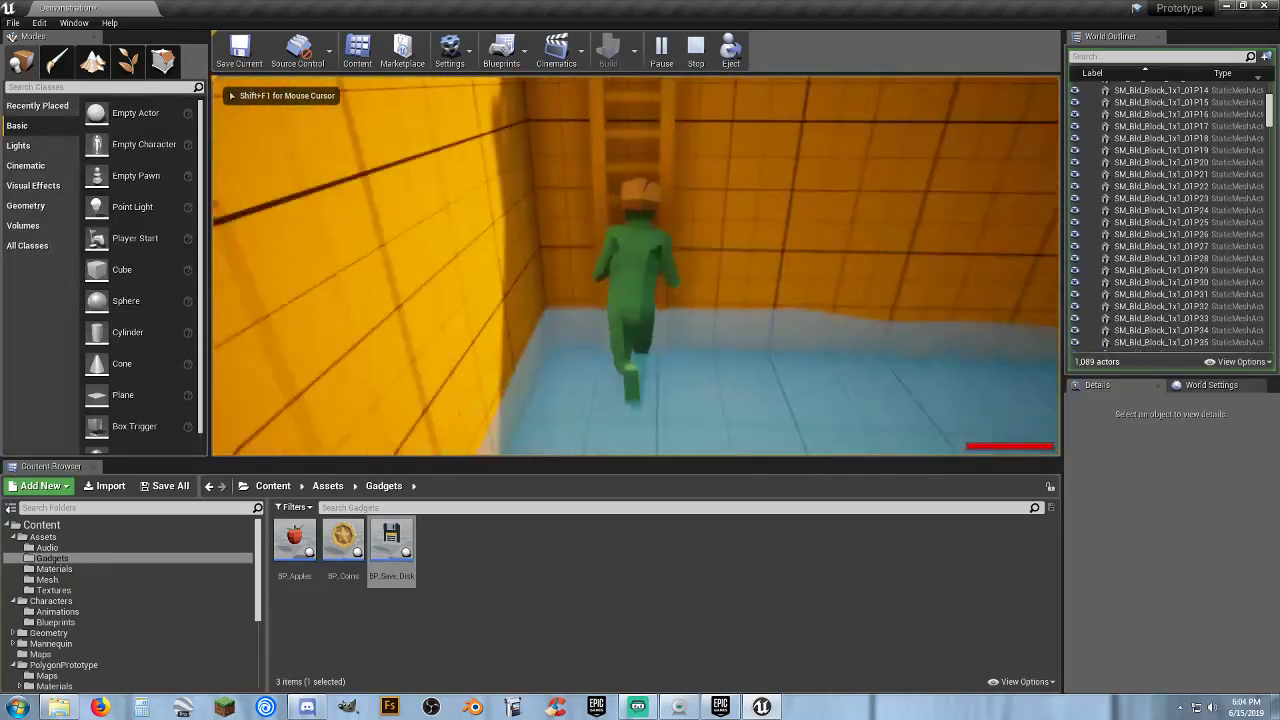
{"action": "key", "text": "w"}
{"action": "key", "text": "space"}
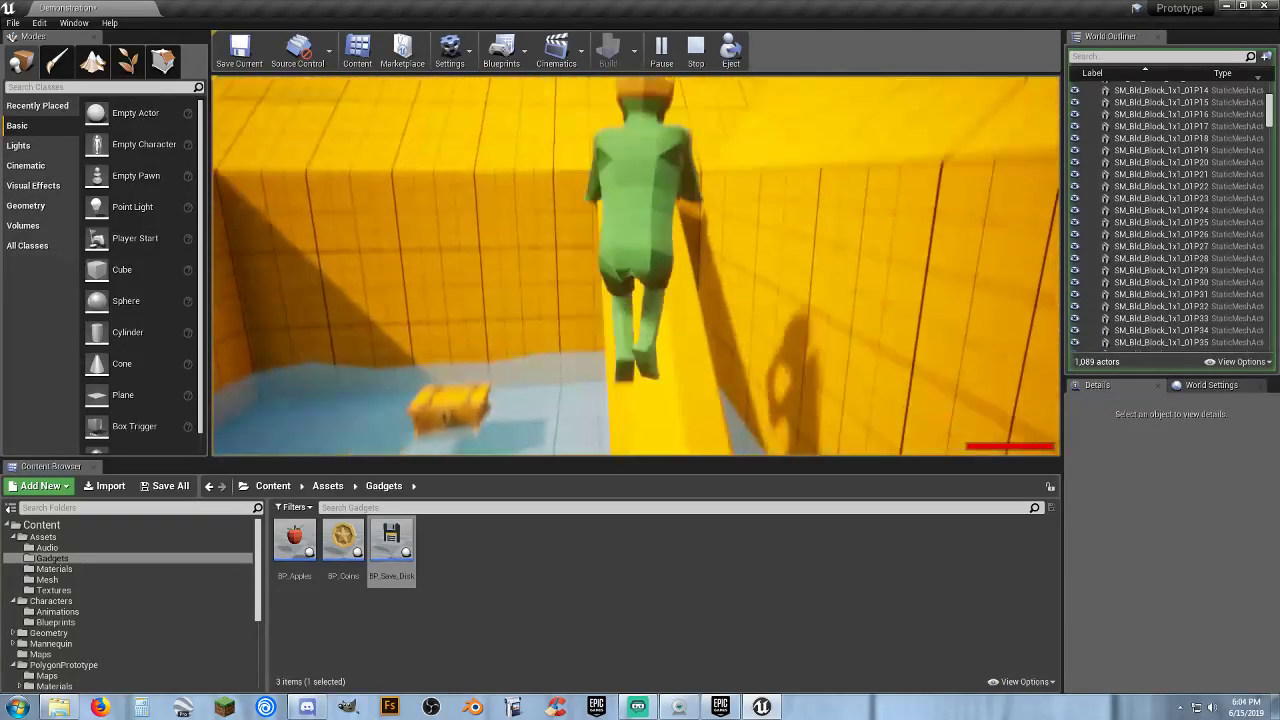
{"action": "key", "text": "w"}
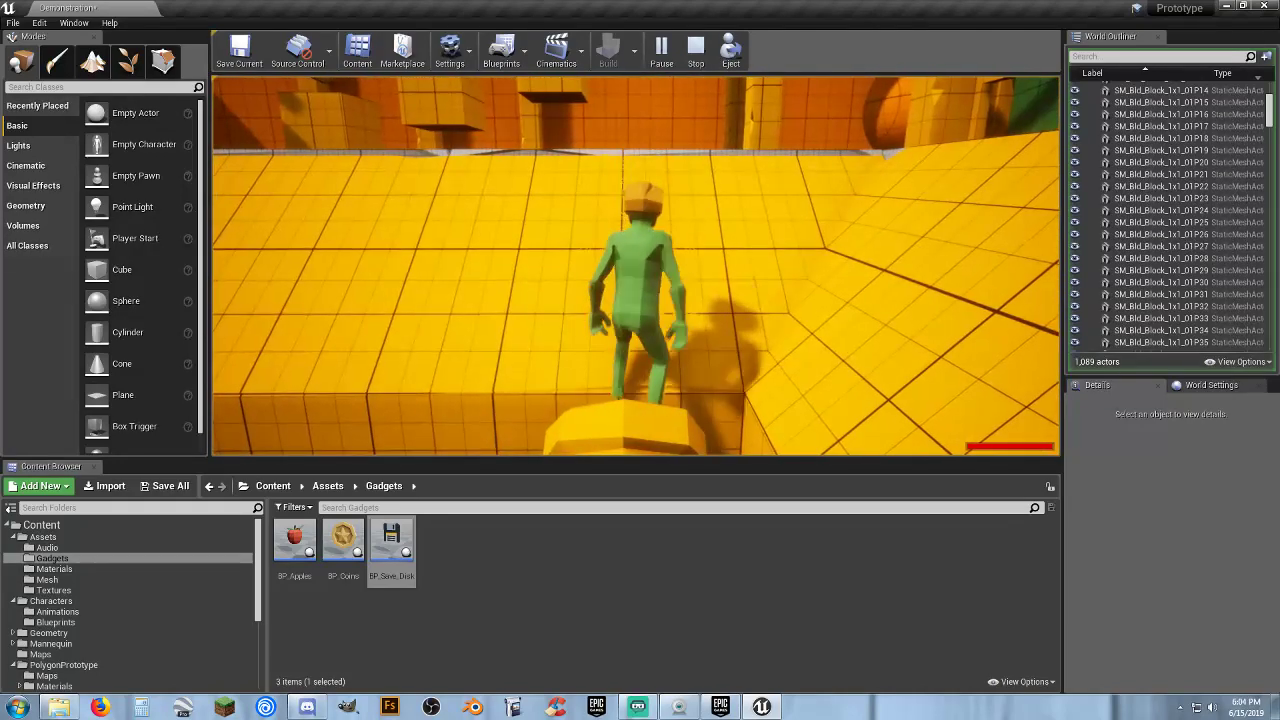
{"action": "key", "text": "w"}
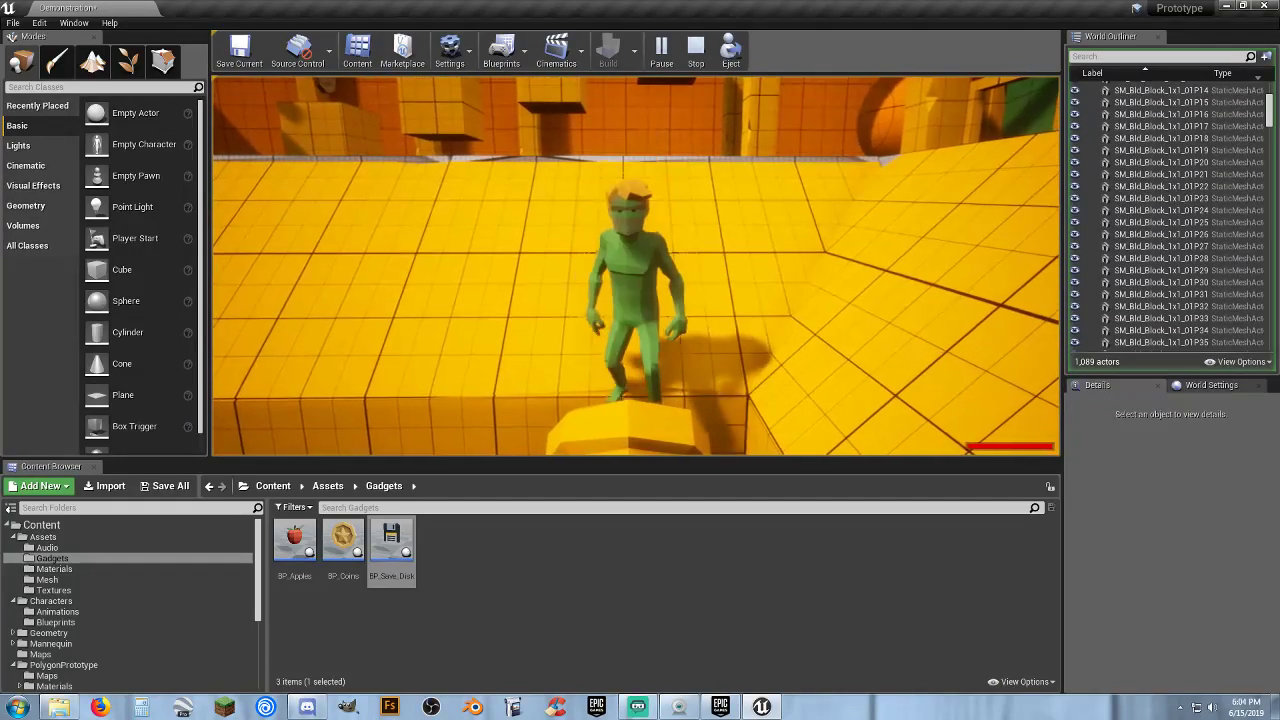
Try to jump from the pipe's upper end out over the sloped pool rim, retry from the water, and end the session
{"action": "key", "text": "space"}
{"action": "key", "text": "w"}
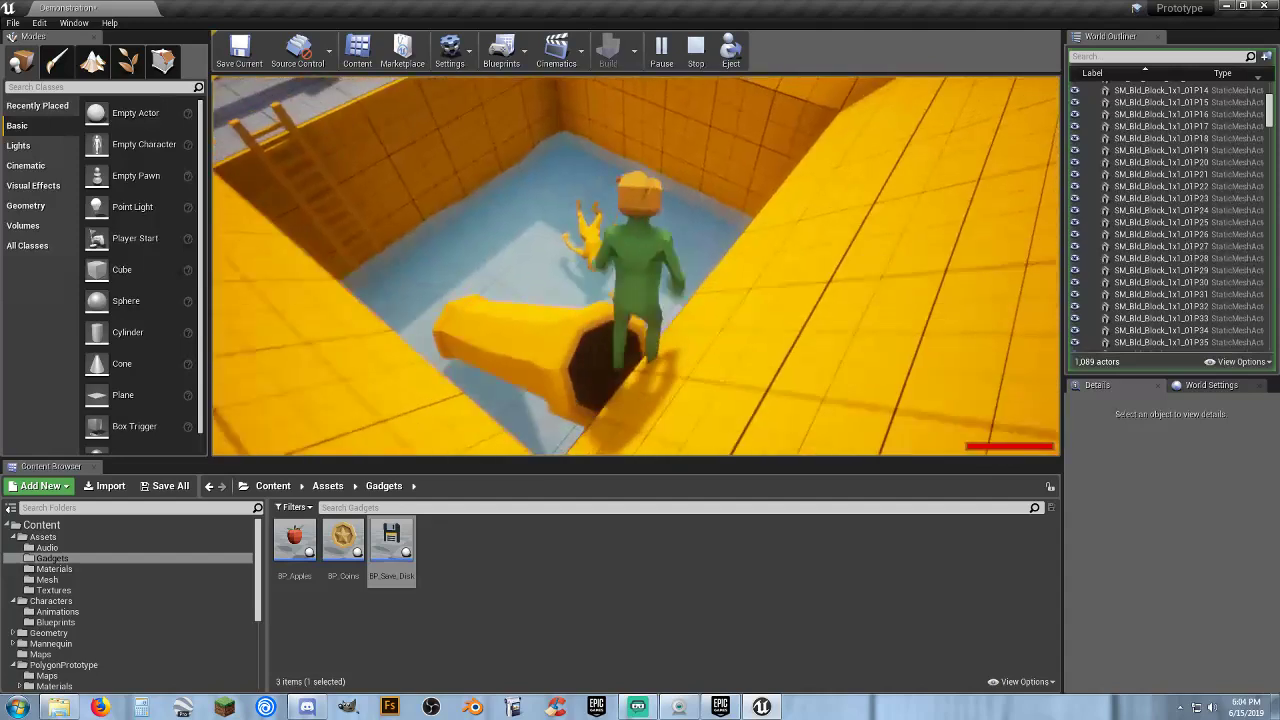
{"action": "key", "text": "w"}
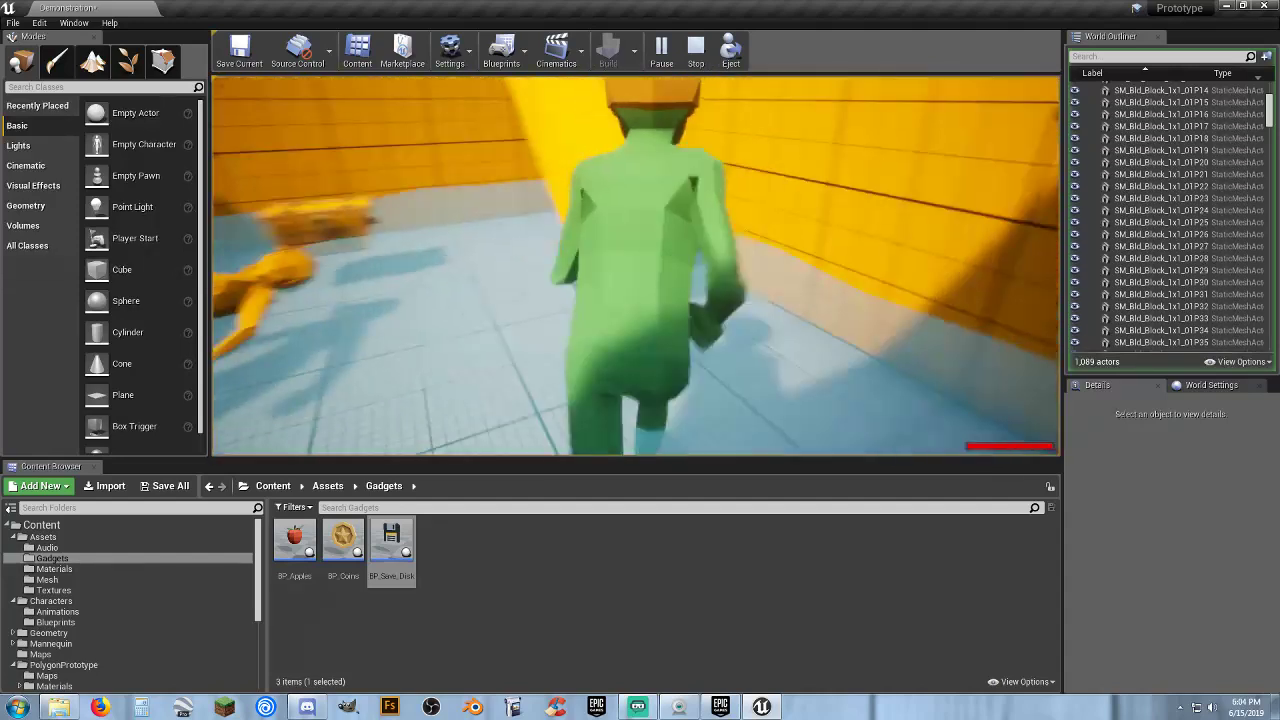
{"action": "key", "text": "space"}
{"action": "key", "text": "w"}
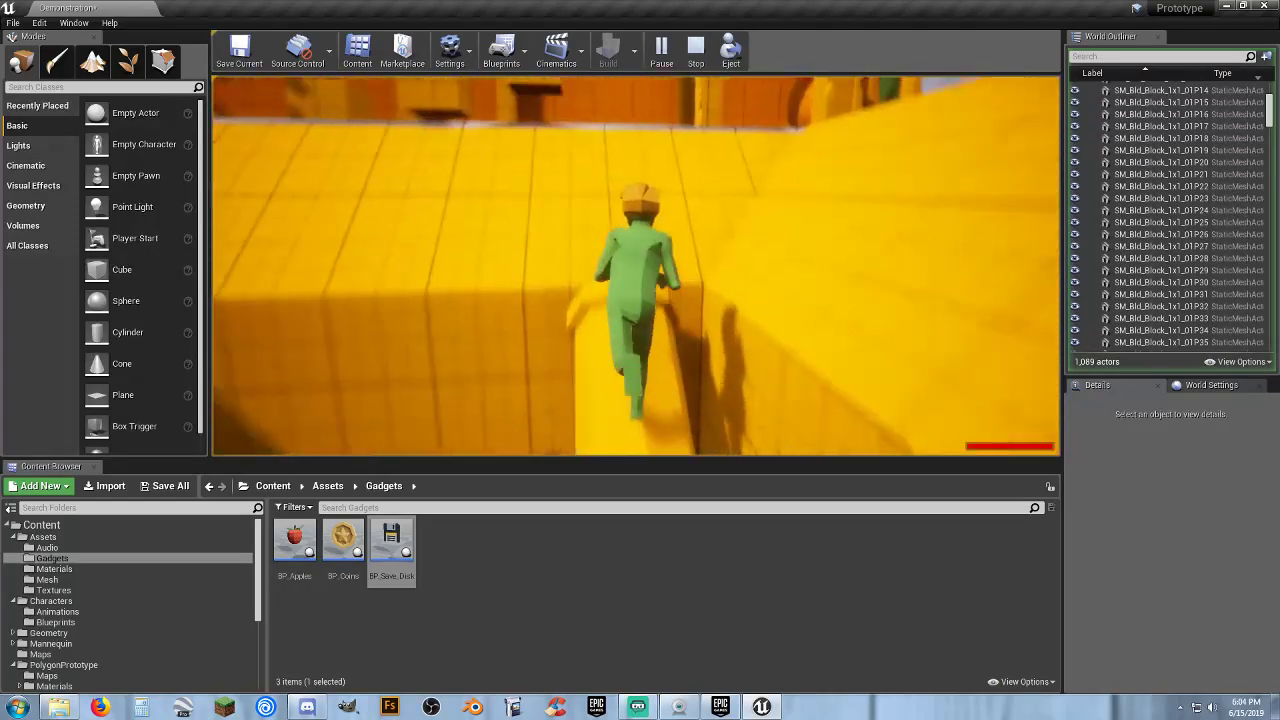
{"action": "key", "text": "w"}
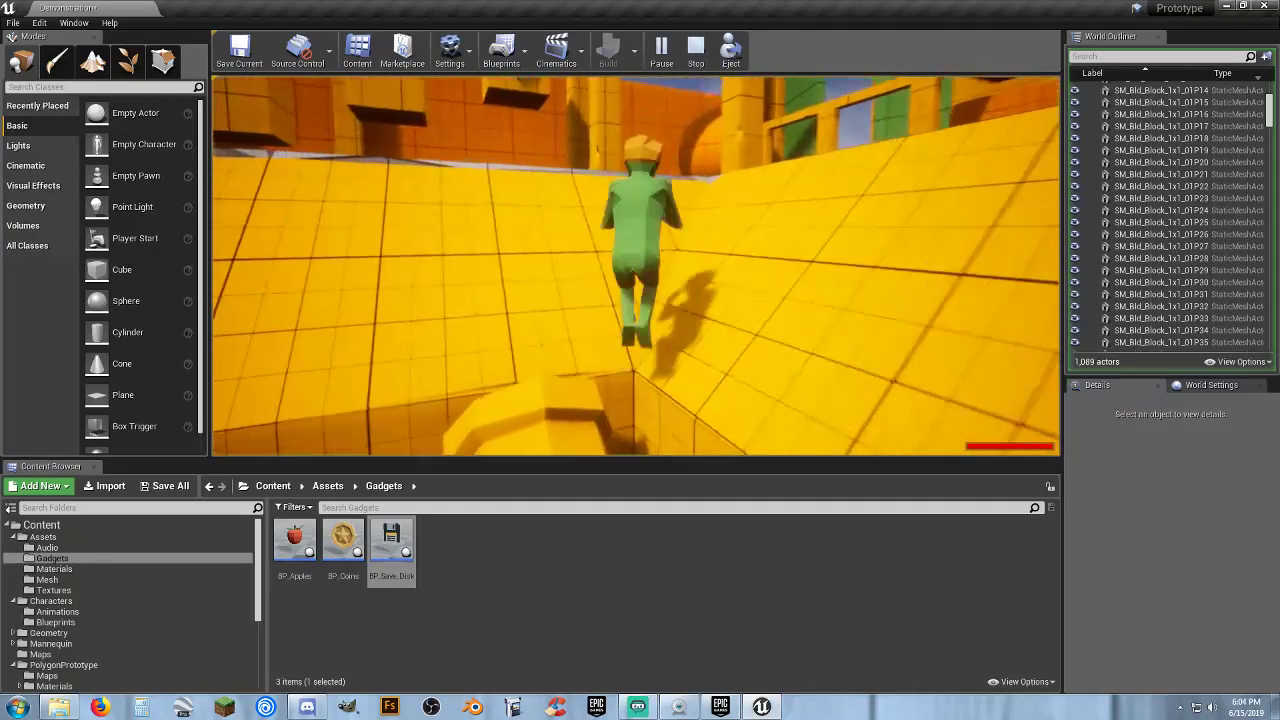
{"action": "key", "text": "space"}
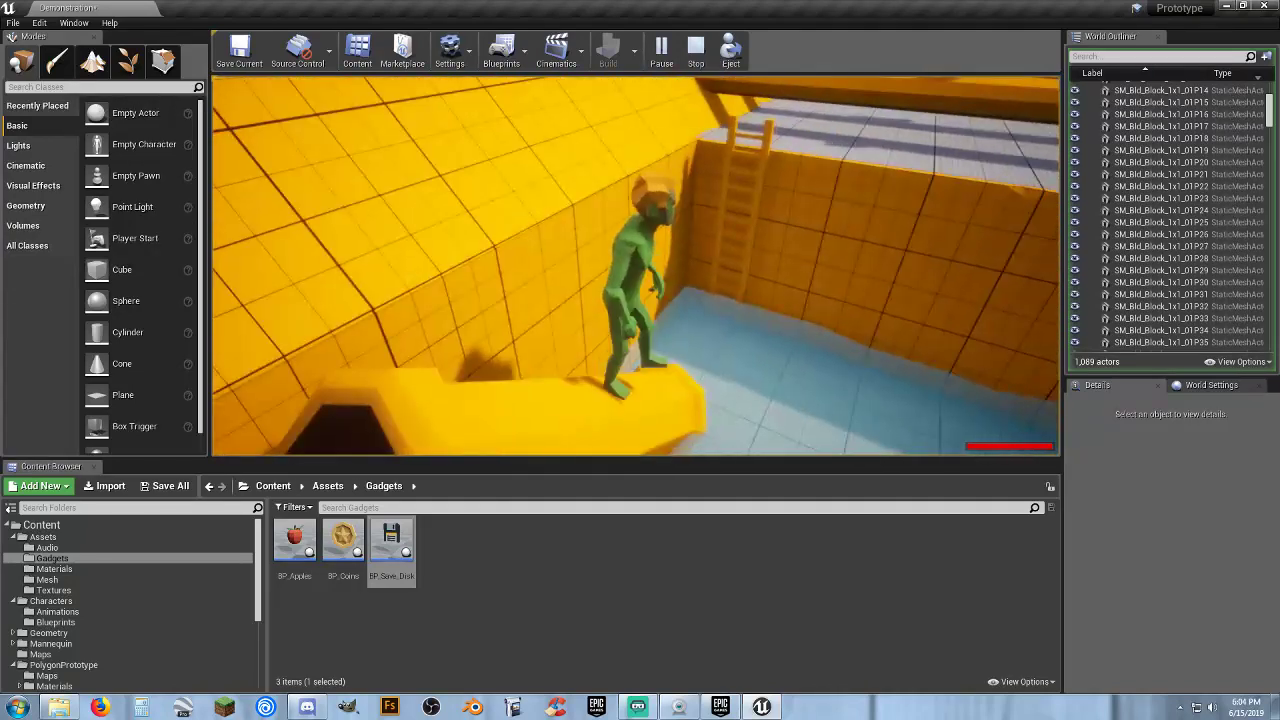
{"action": "key", "text": "Escape"}
Place SM_Prop_Crate_03 from the PolygonPrototype/Meshes/Props folder in the pit corner beside the pipe's upper end
{"action": "key", "text": "s"}
{"action": "mouse_move", "coordinate": [636, 266]}
{"action": "right_mouse_down"}
{"action": "mouse_move", "coordinate": [560, 262]}
{"action": "mouse_move", "coordinate": [650, 268]}
{"action": "right_mouse_up"}
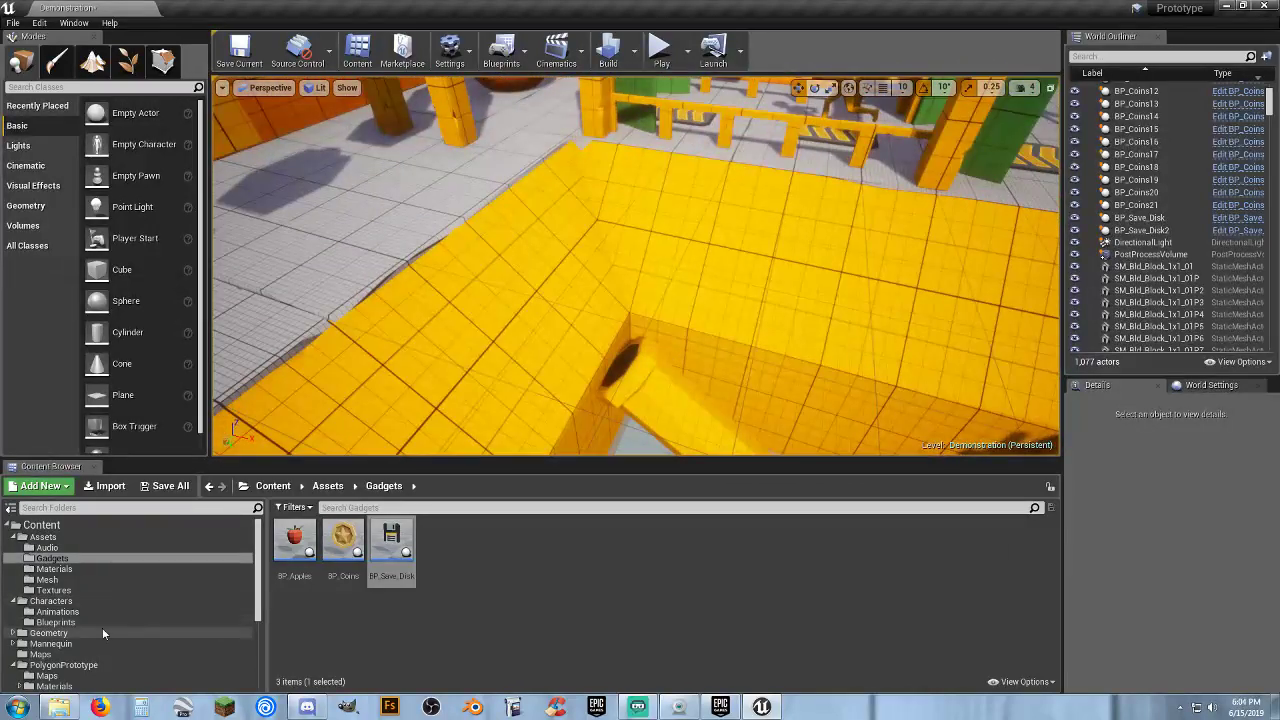
{"action": "scroll", "coordinate": [98, 630], "scroll_direction": "down", "scroll_amount": 3}
{"action": "scroll", "coordinate": [80, 640], "scroll_direction": "down", "scroll_amount": 2}
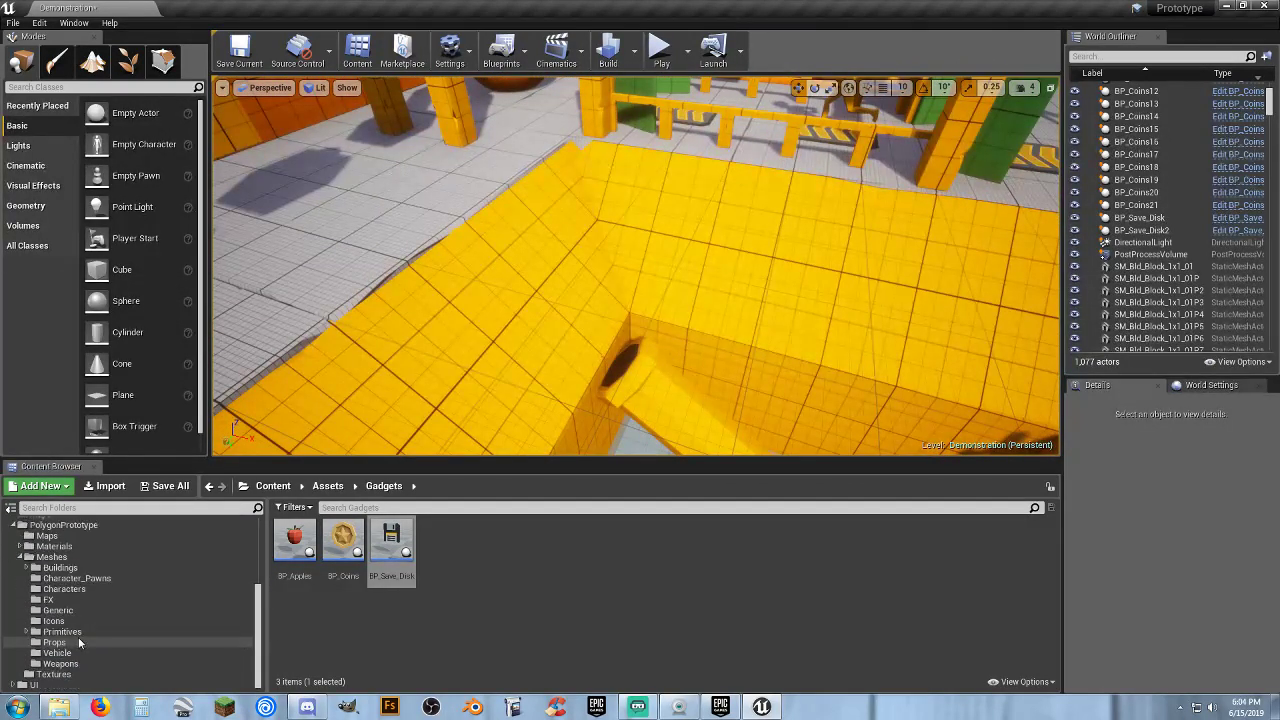
{"action": "left_click", "coordinate": [80, 641]}
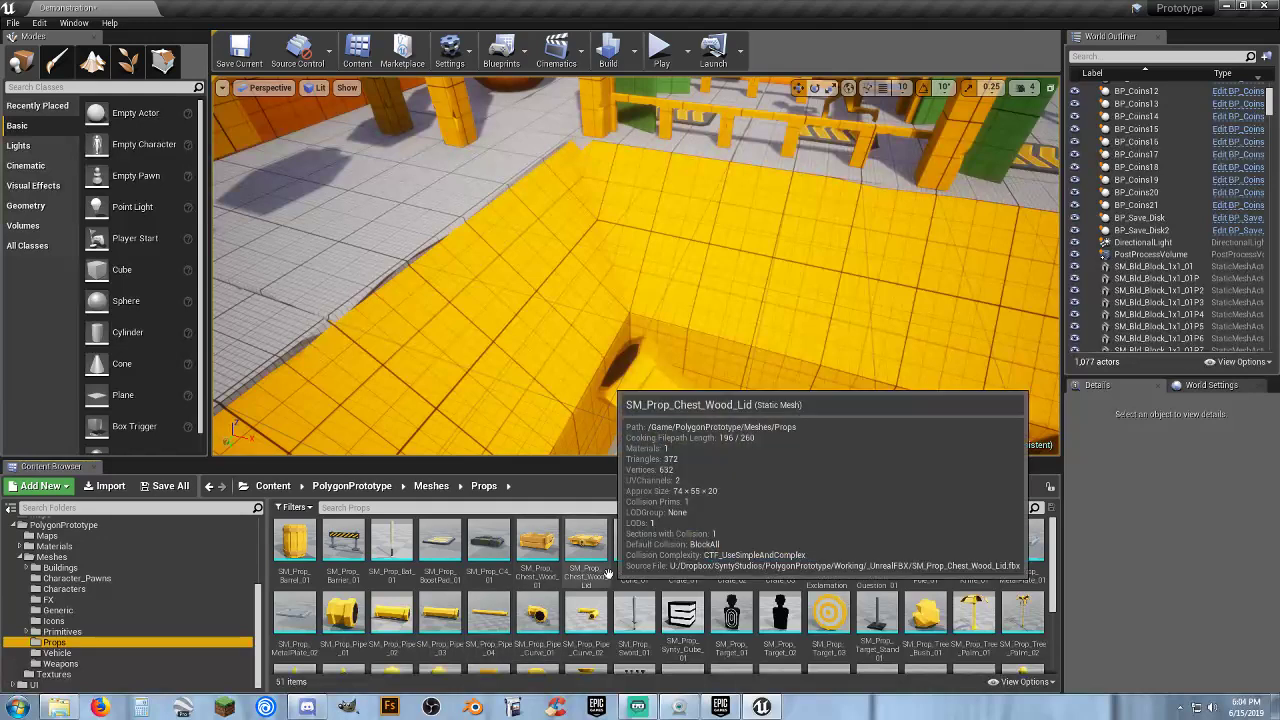
{"action": "scroll", "coordinate": [700, 600], "scroll_direction": "down", "scroll_amount": 3}
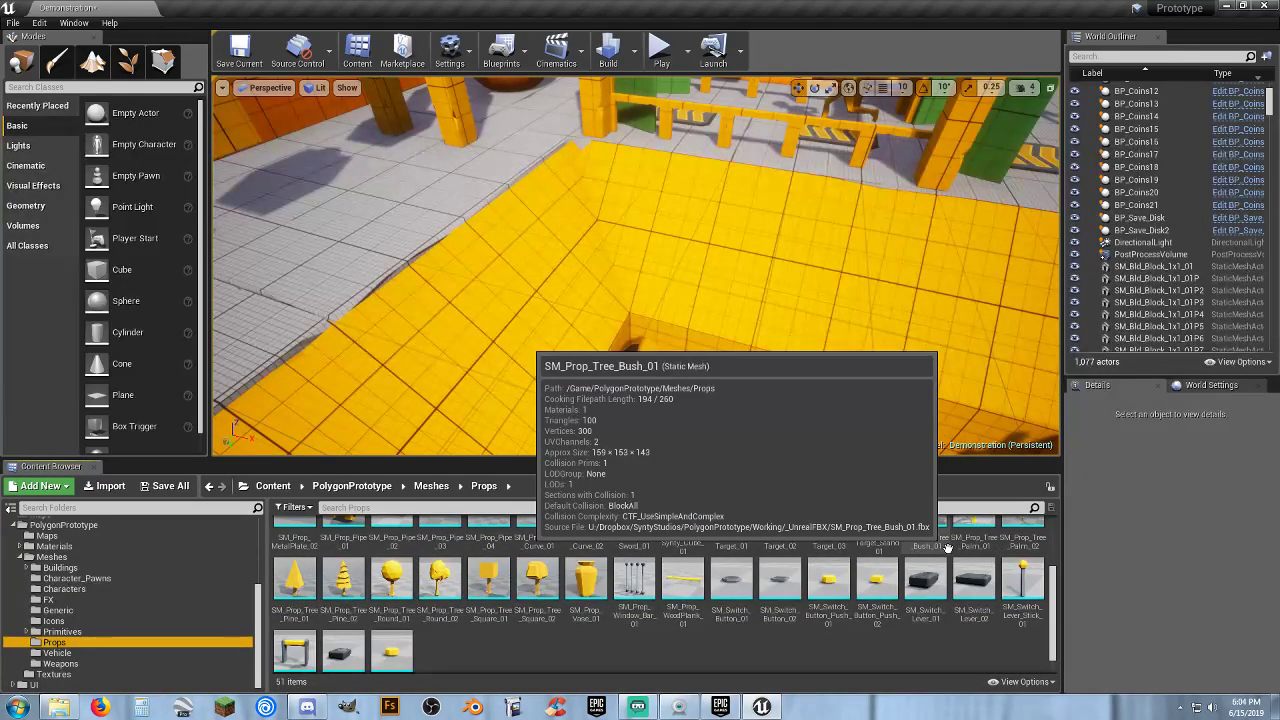
{"action": "scroll", "coordinate": [948, 548], "scroll_direction": "down", "scroll_amount": 1}
{"action": "scroll", "coordinate": [948, 548], "scroll_direction": "up", "scroll_amount": 2}
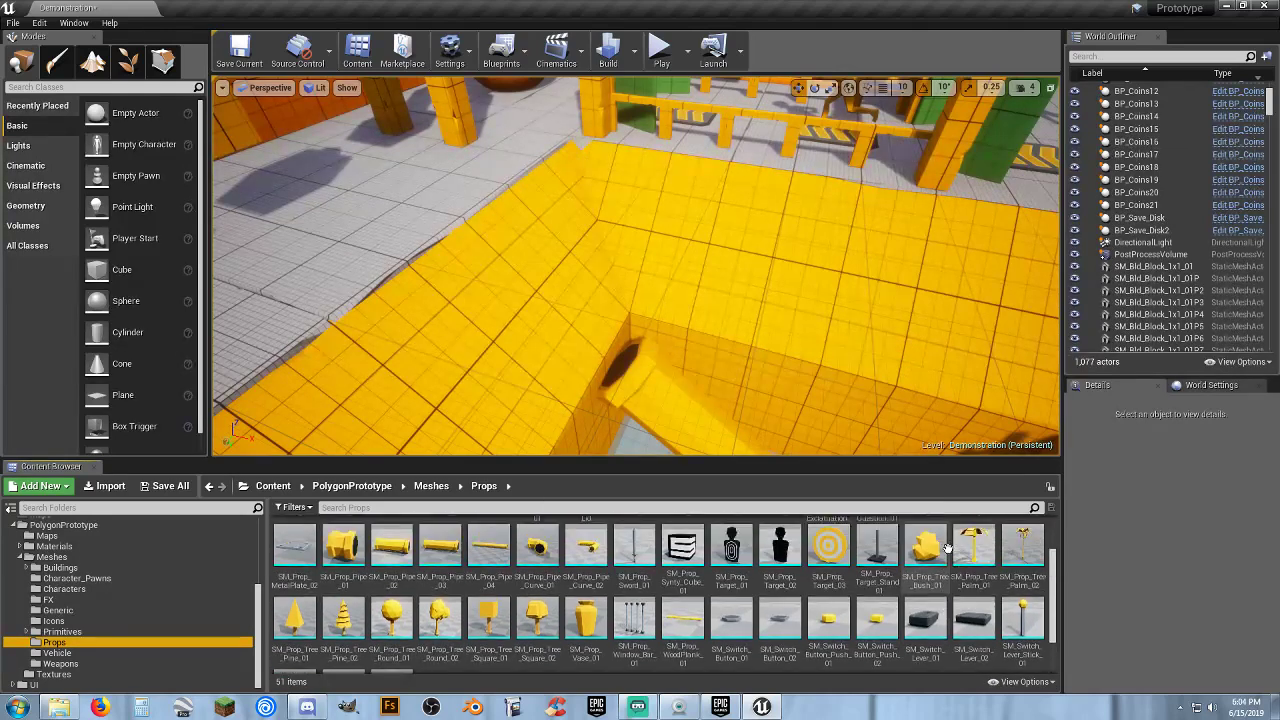
{"action": "scroll", "coordinate": [948, 548], "scroll_direction": "down", "scroll_amount": 1}
{"action": "scroll", "coordinate": [948, 548], "scroll_direction": "up", "scroll_amount": 3}
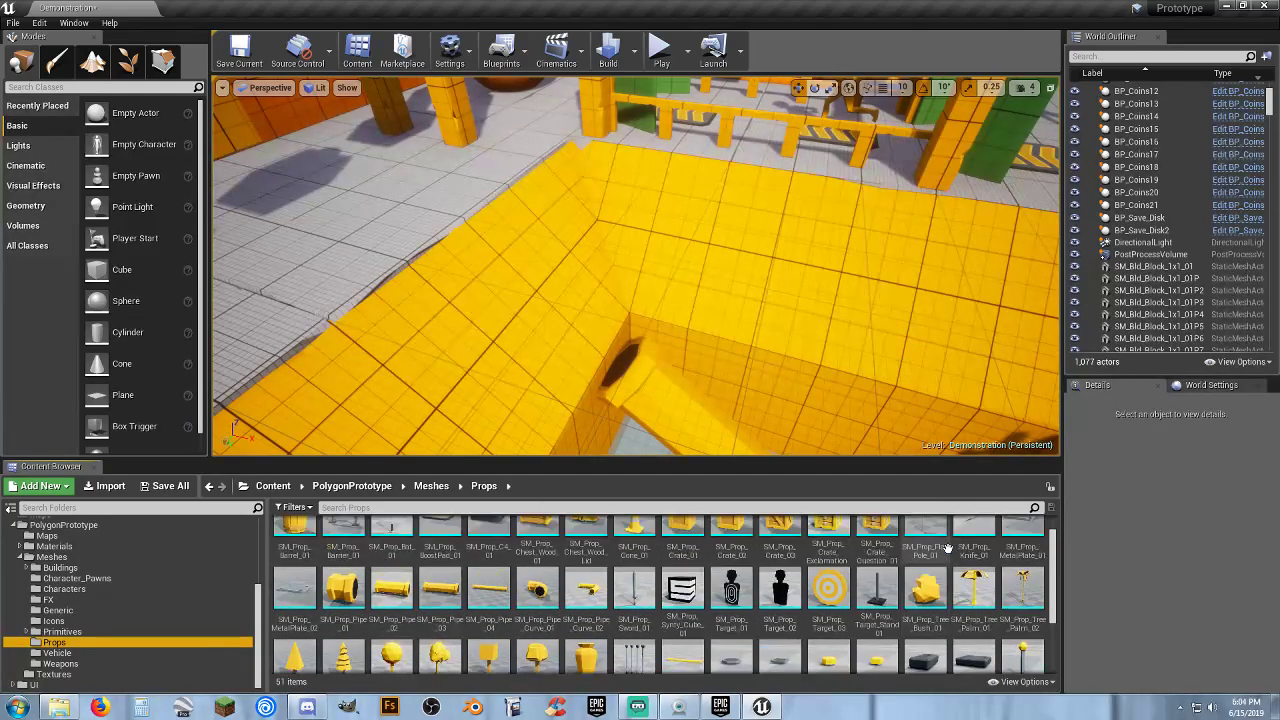
{"action": "left_click_drag", "start_coordinate": [793, 565], "coordinate": [600, 270]}
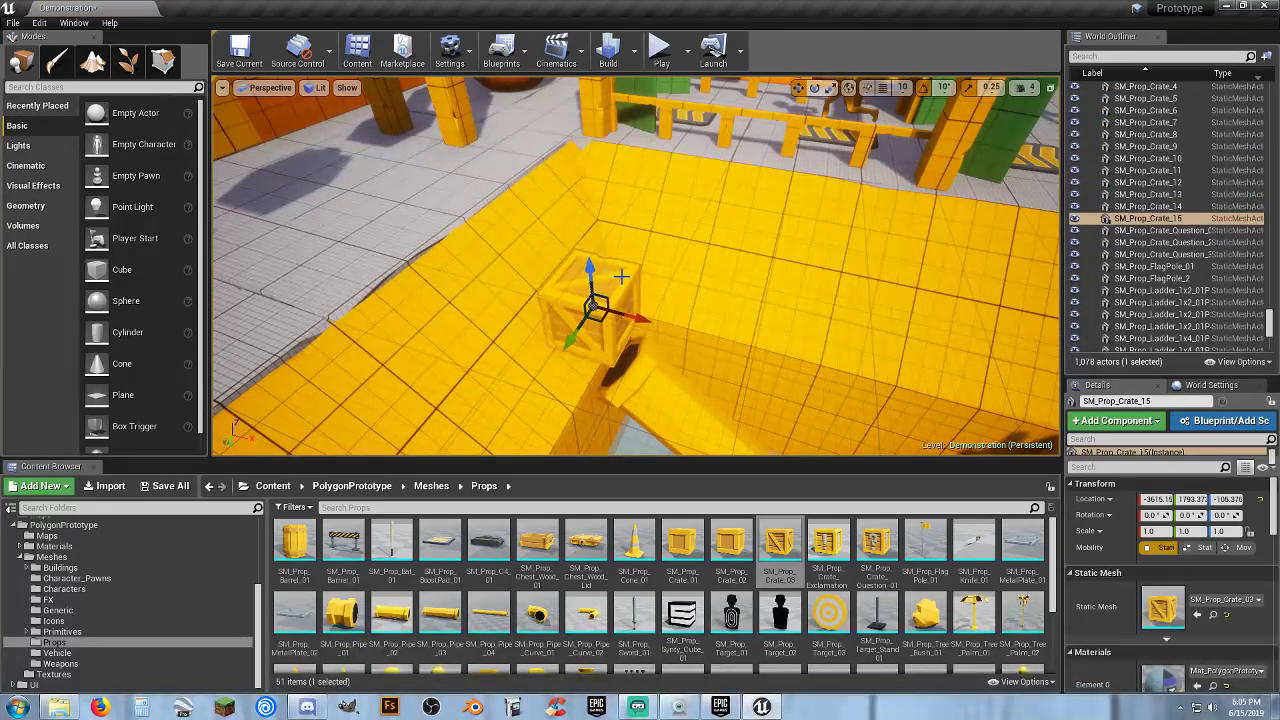
Move the crate along X to about -3579 and lower it to about Z -127 so it sits over the pipe's upper end
{"action": "left_click_drag", "start_coordinate": [644, 322], "coordinate": [652, 330]}
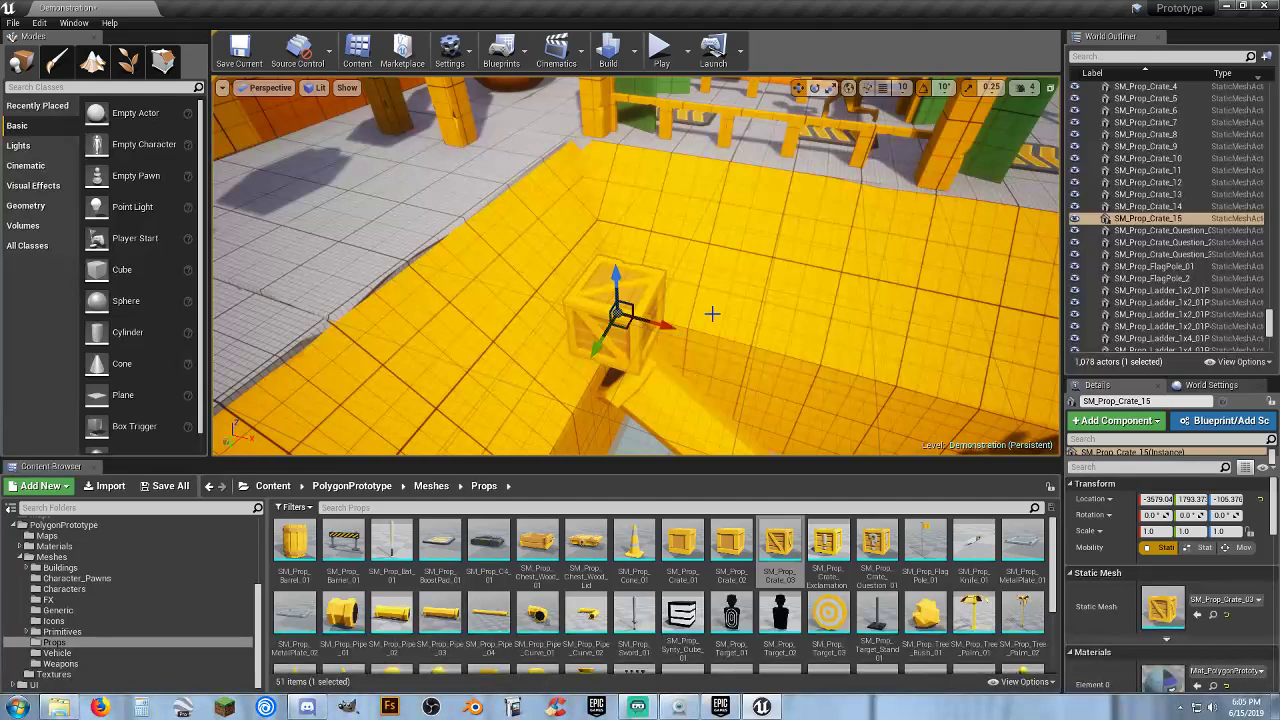
{"action": "key", "text": "w"}
{"action": "right_click_drag", "start_coordinate": [712, 314], "coordinate": [787, 92]}
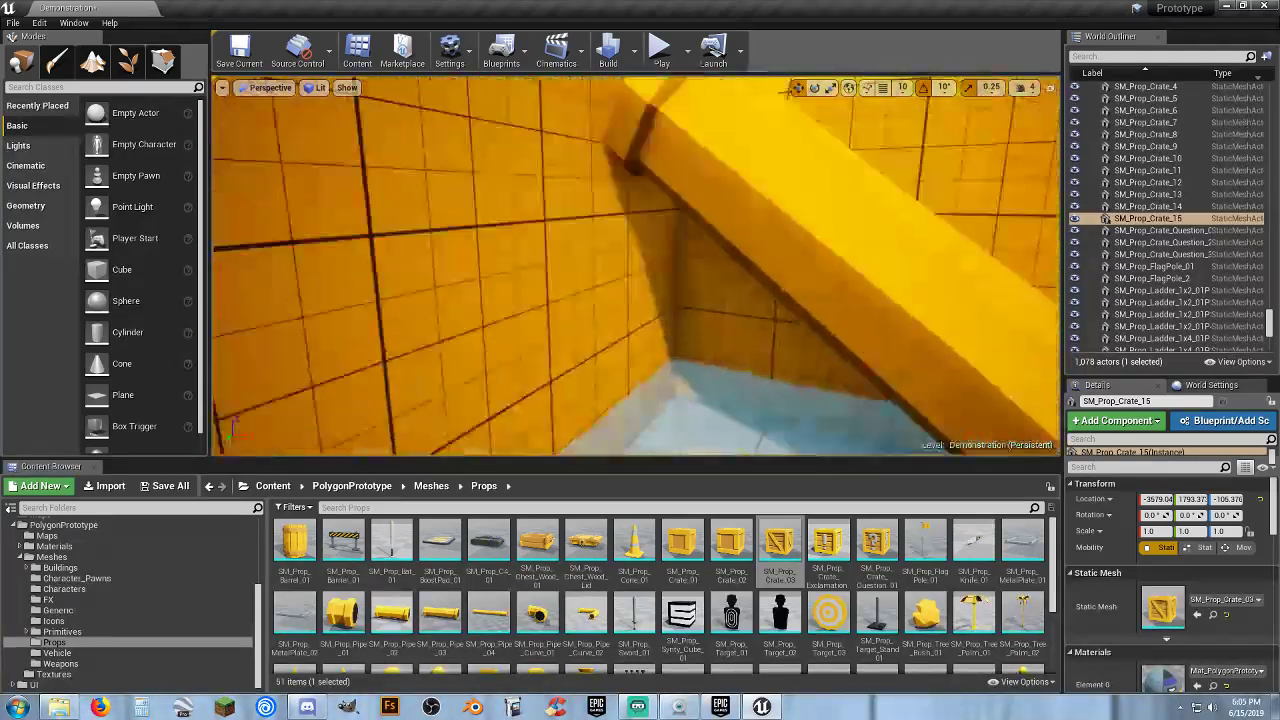
{"action": "key", "text": "f"}
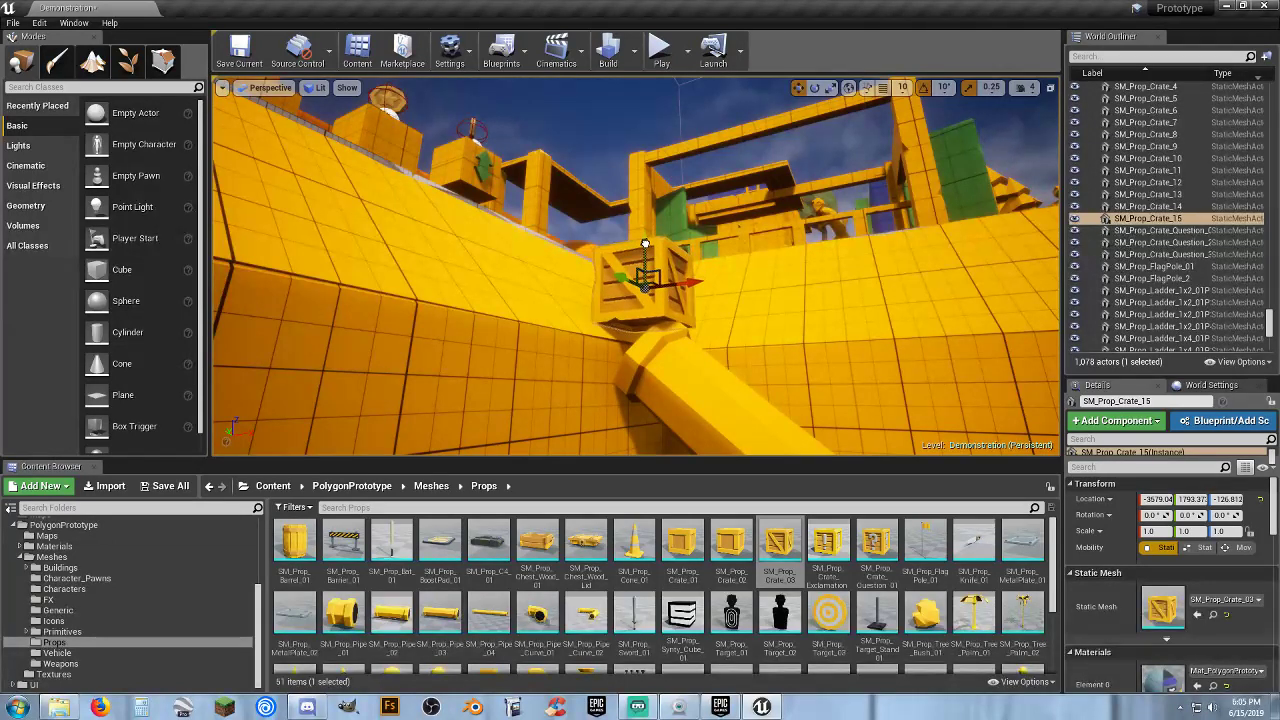
Play-test climbing out of the pool by running the character up the pipe towards the new crate
{"action": "left_click", "coordinate": [659, 48]}
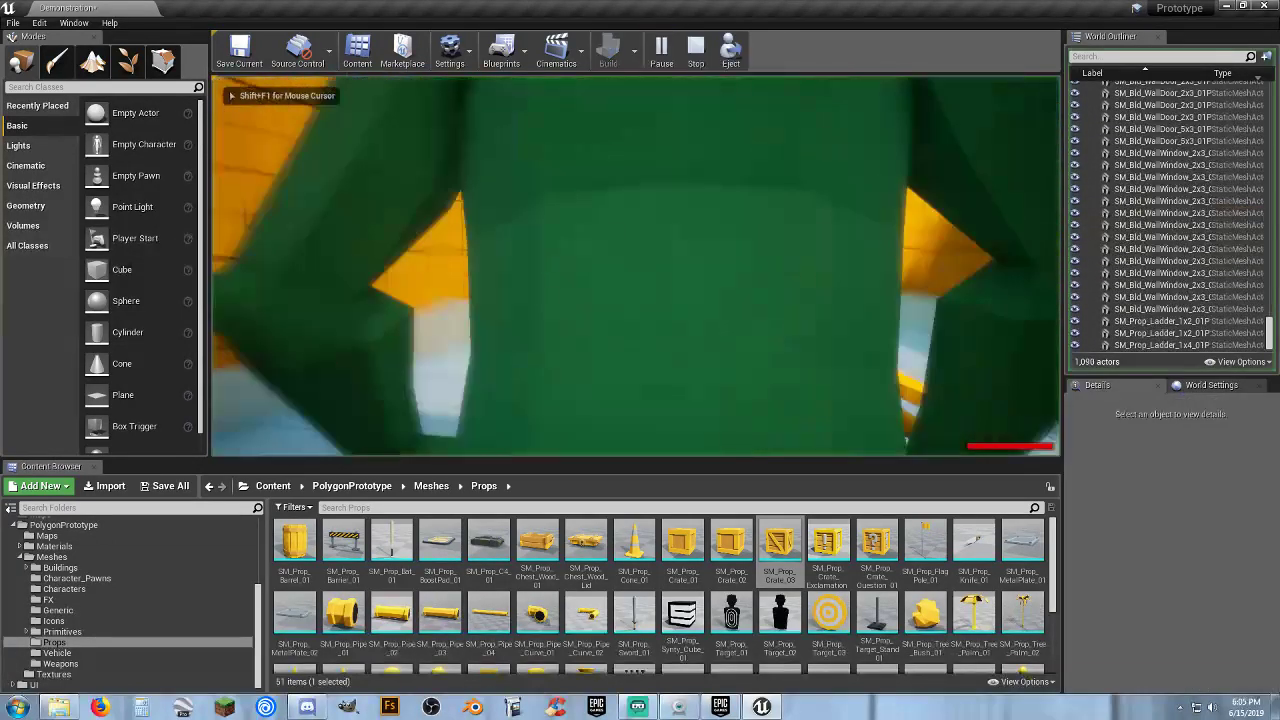
{"action": "key", "text": "w"}
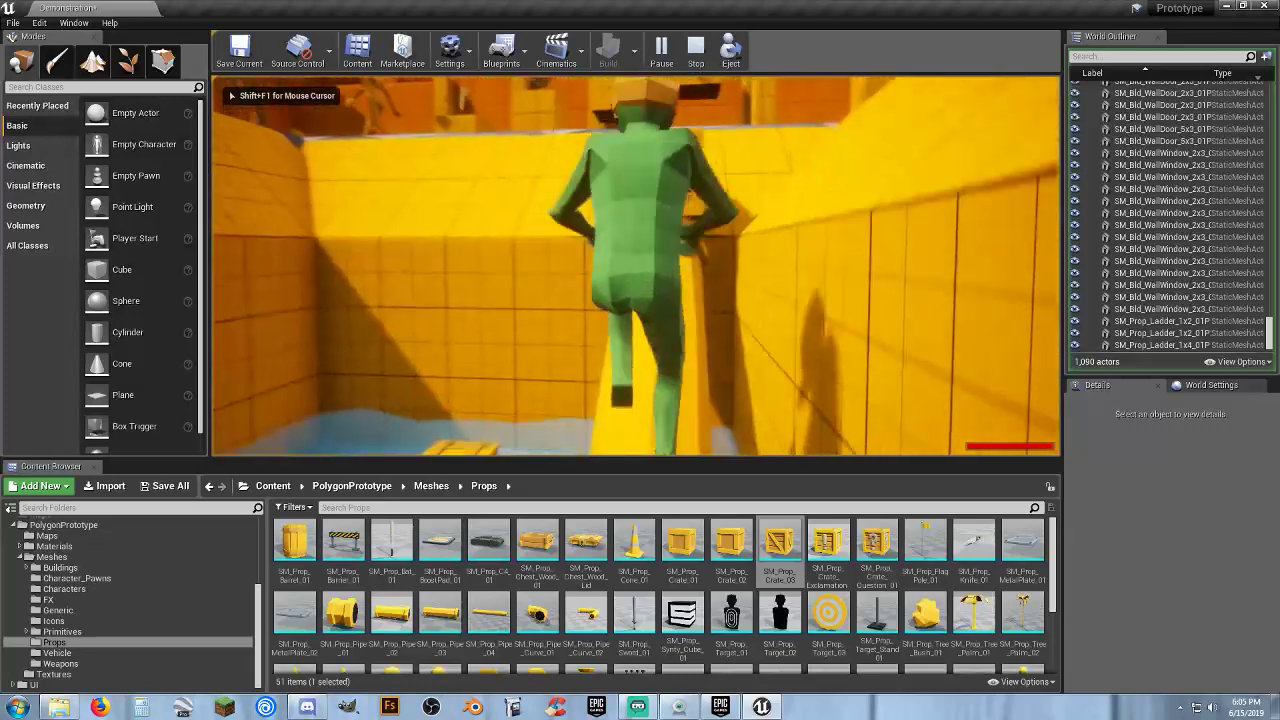
{"action": "key", "text": "w"}
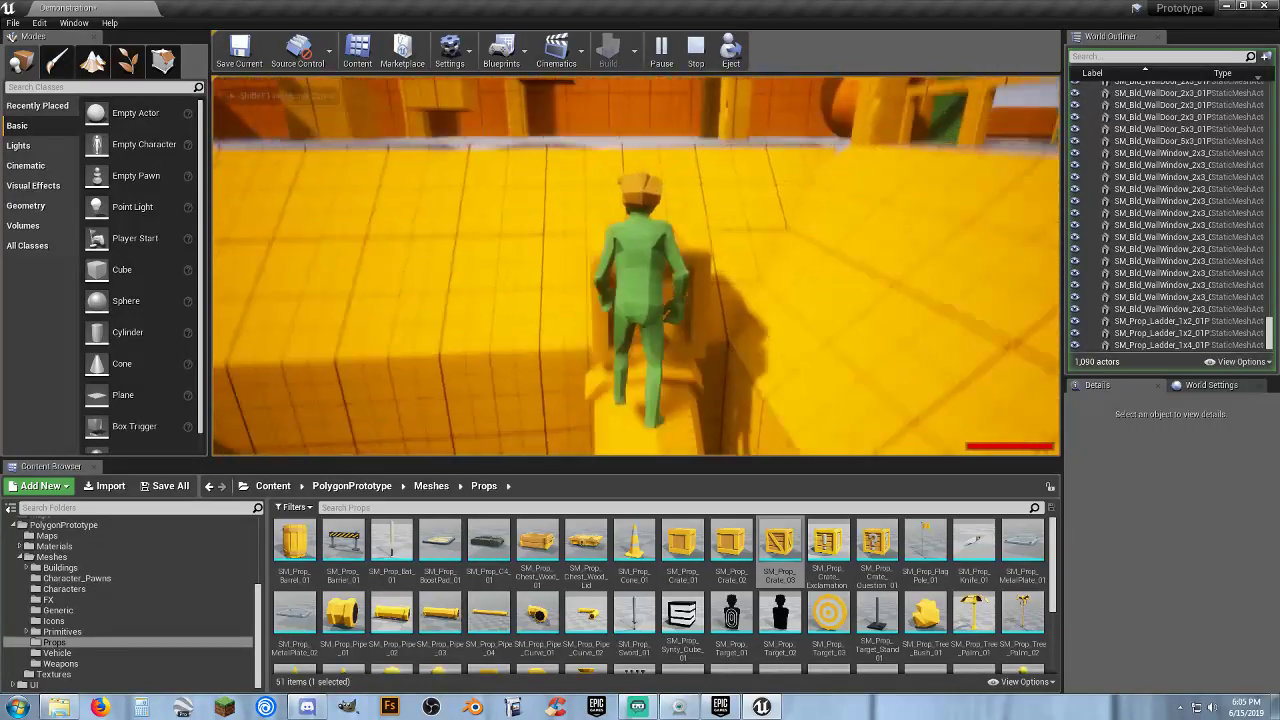
Playtest the level by running the character up the ramp and over its outer edge, and end the play session
{"action": "key", "text": "w"}
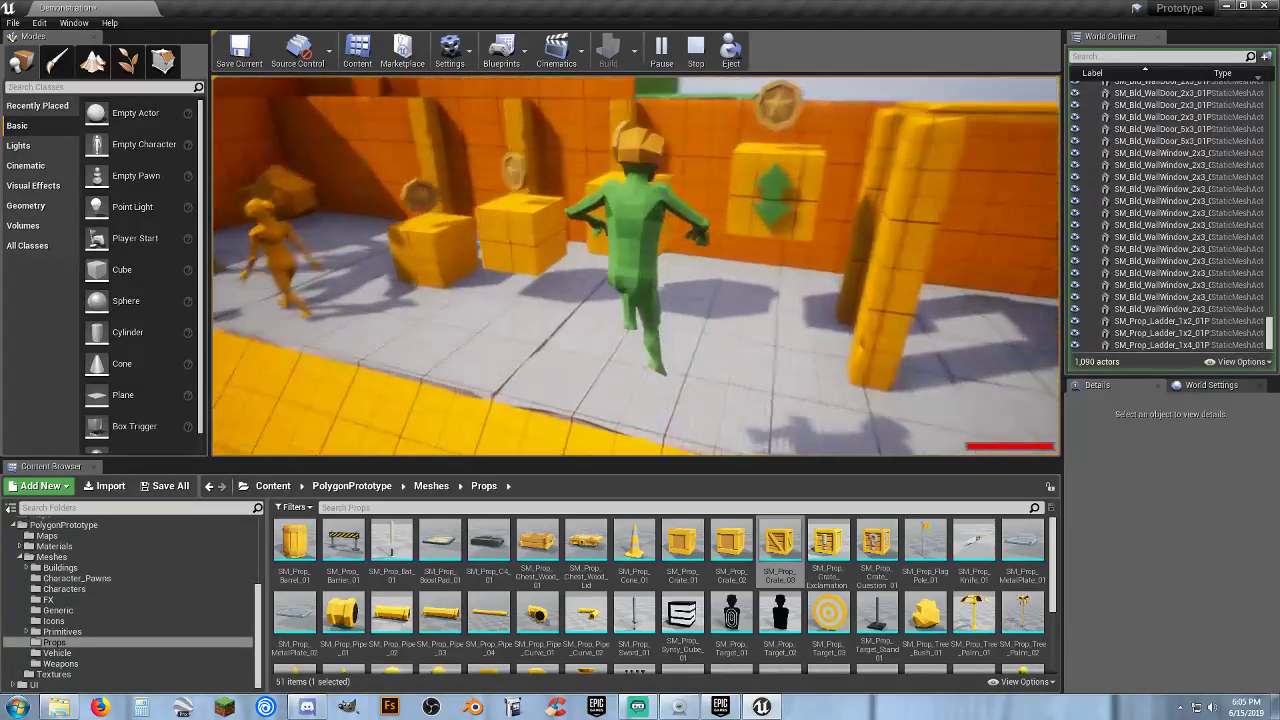
{"action": "key", "text": "w"}
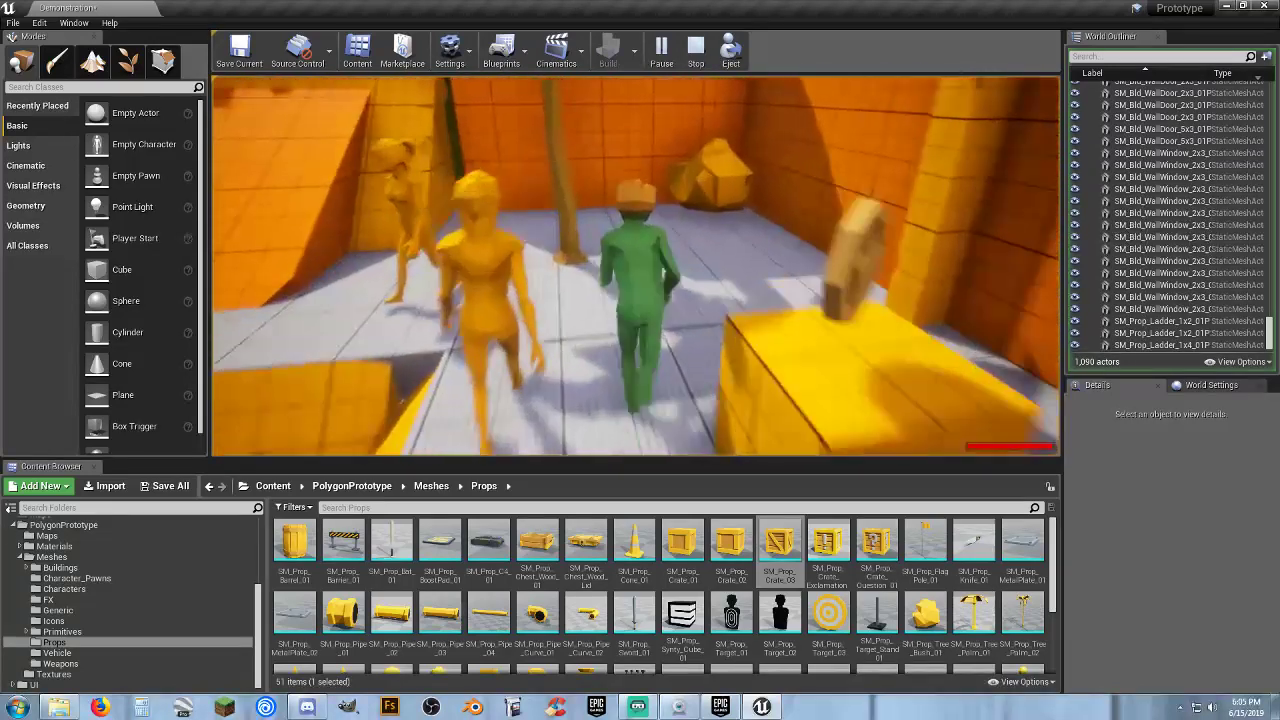
{"action": "key", "text": "w"}
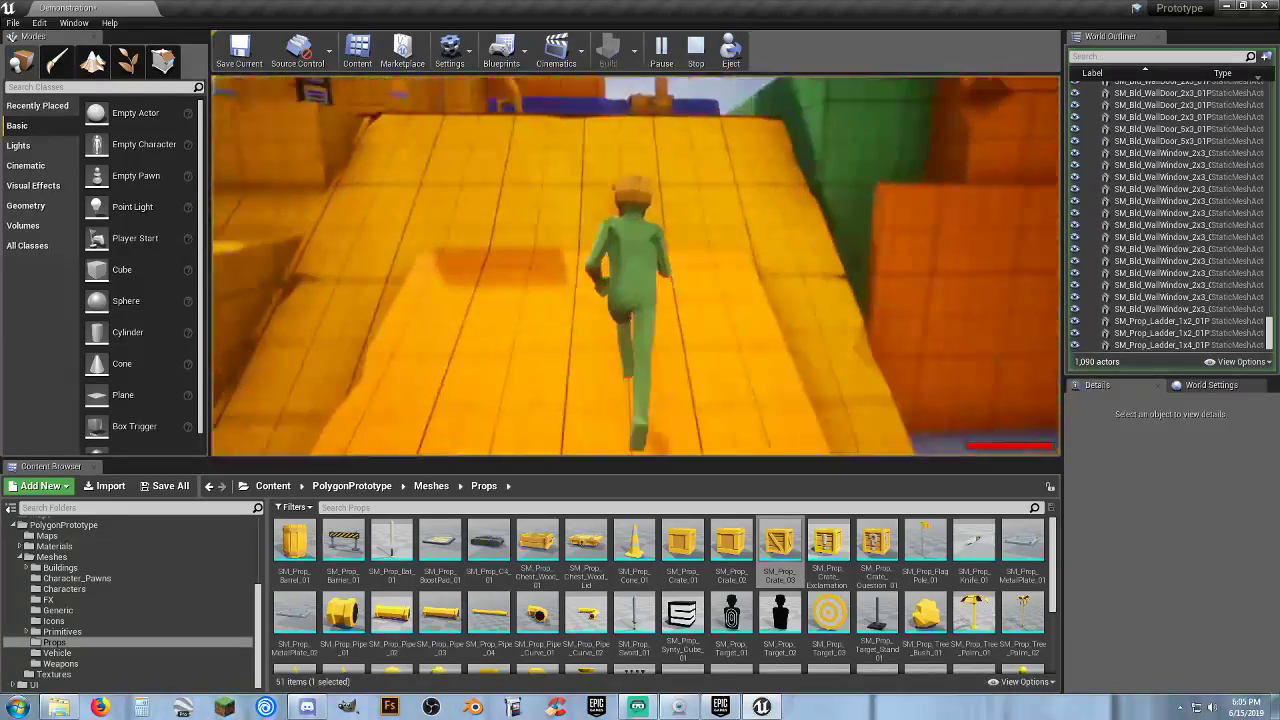
{"action": "key", "text": "w"}
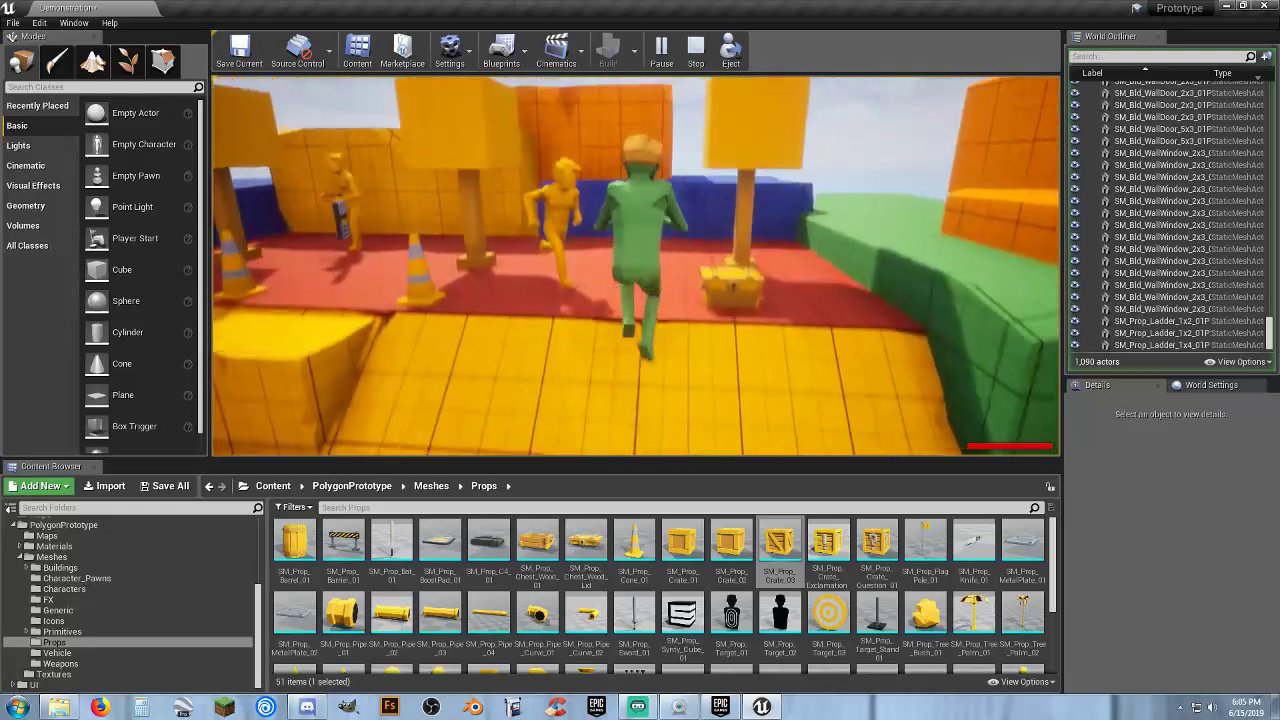
{"action": "key", "text": "w"}
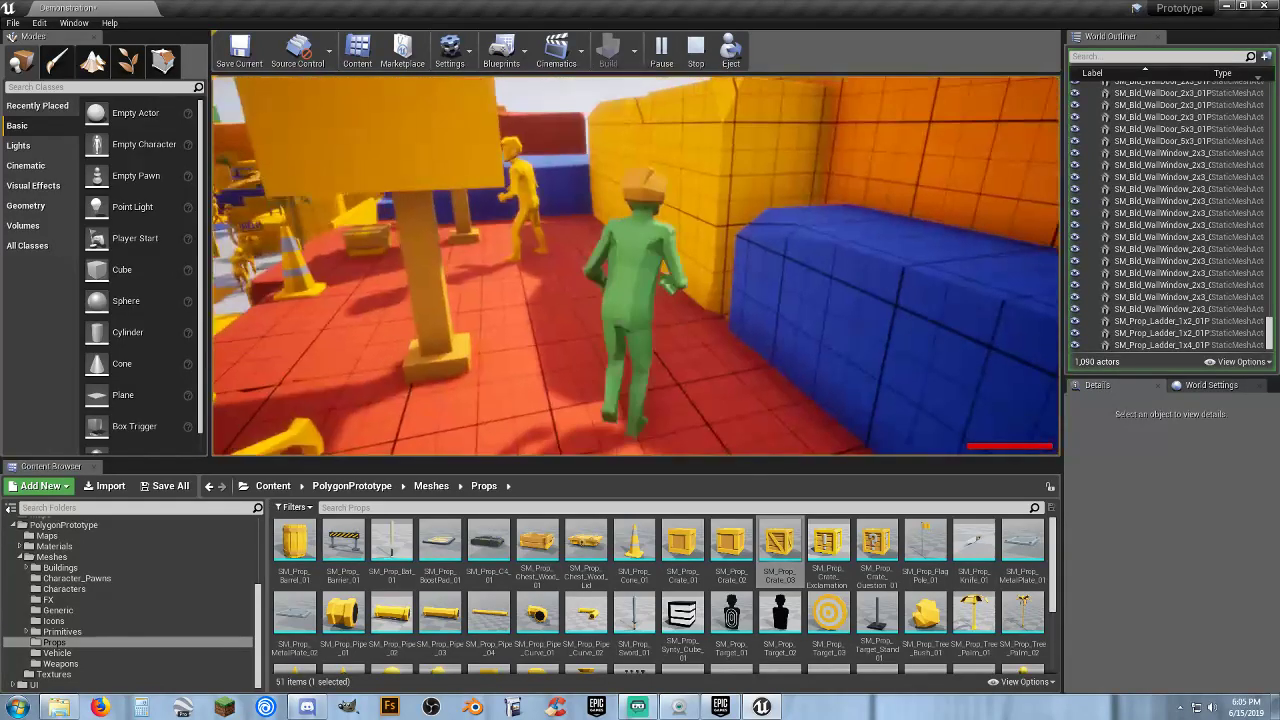
{"action": "key", "text": "w"}
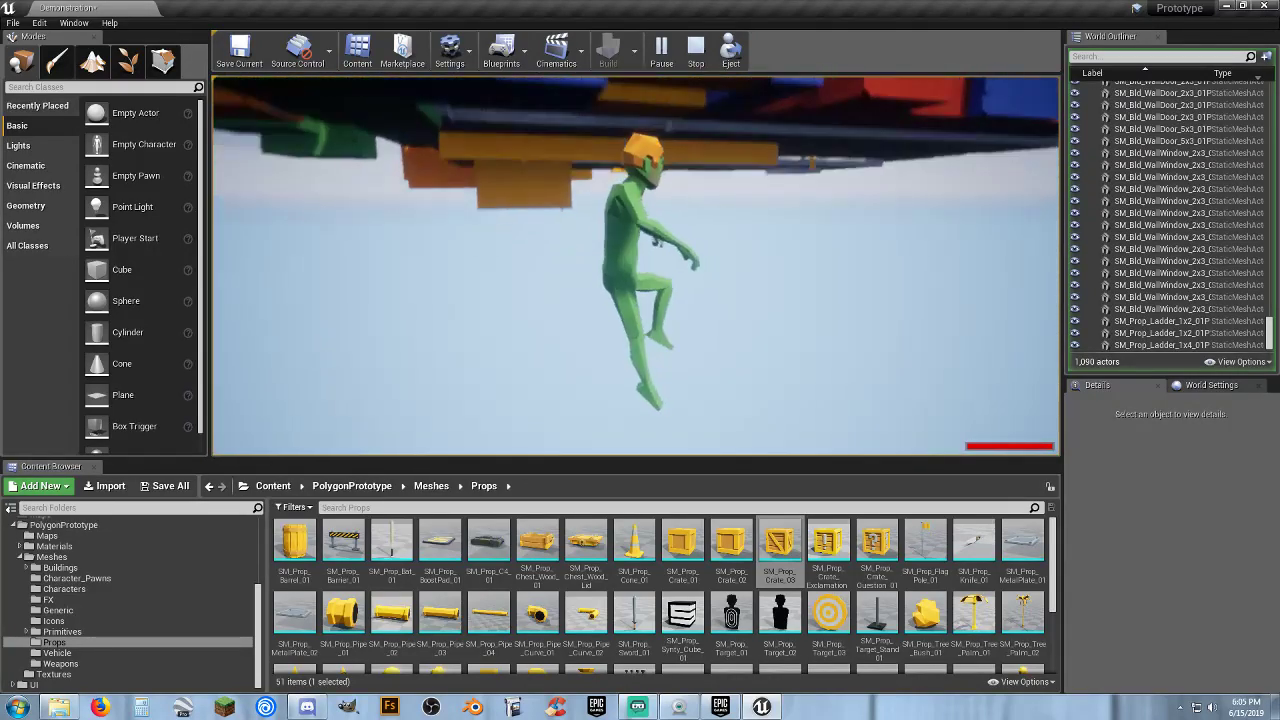
{"action": "key", "text": "Escape"}
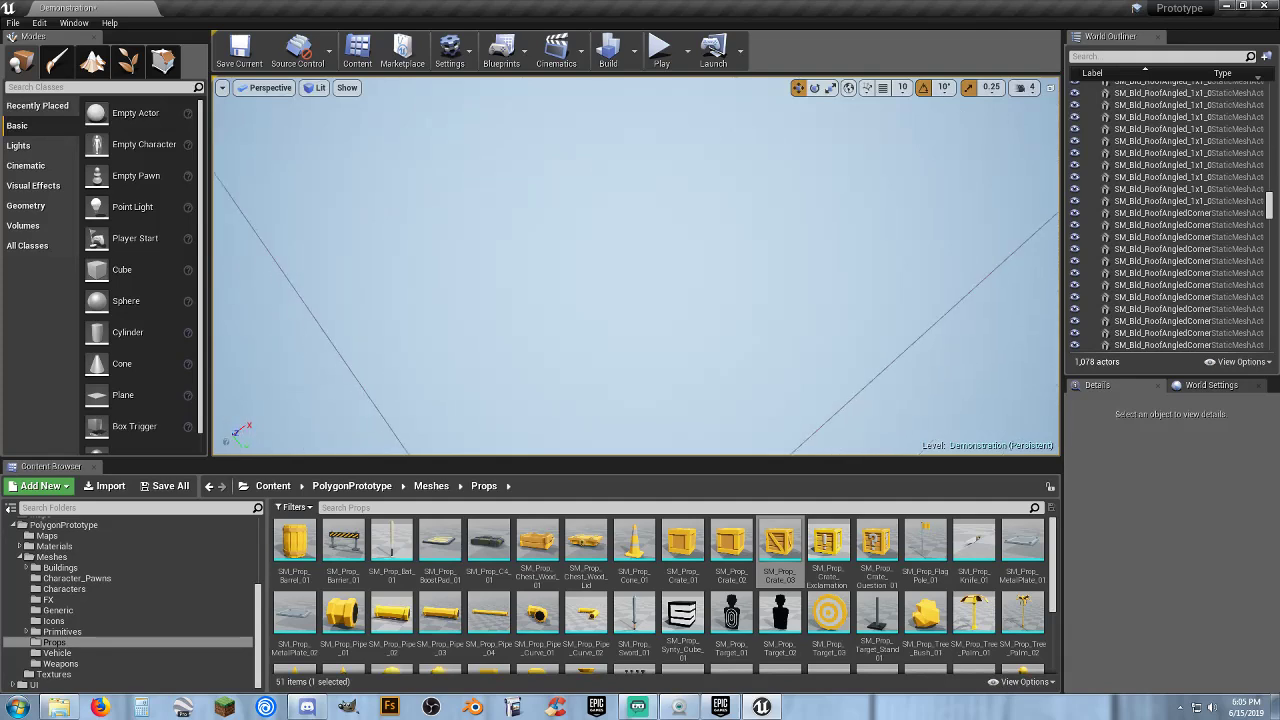
Place a Blocking Volume on the orange blocks of the level's outer wall
{"action": "scroll", "coordinate": [636, 265], "scroll_direction": "down", "scroll_amount": 5}
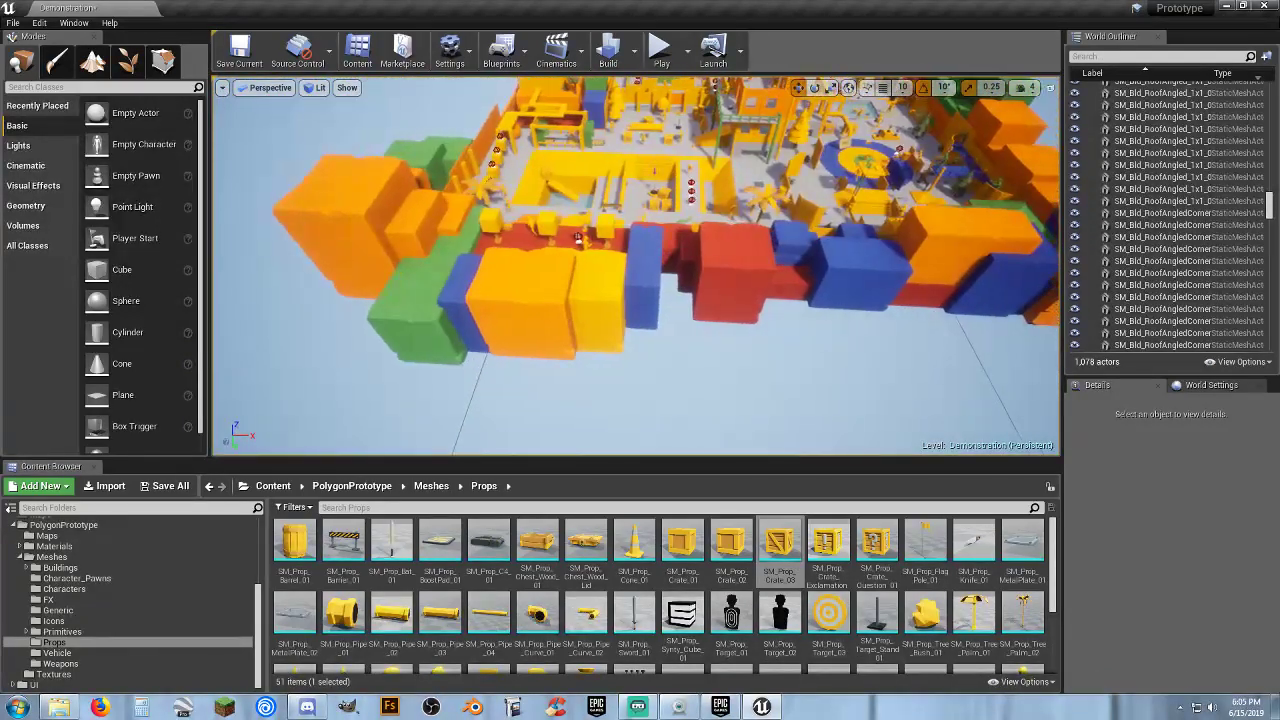
{"action": "right_click_drag", "start_coordinate": [636, 265], "coordinate": [802, 198]}
{"action": "key", "text": "w"}
{"action": "key", "text": "s"}
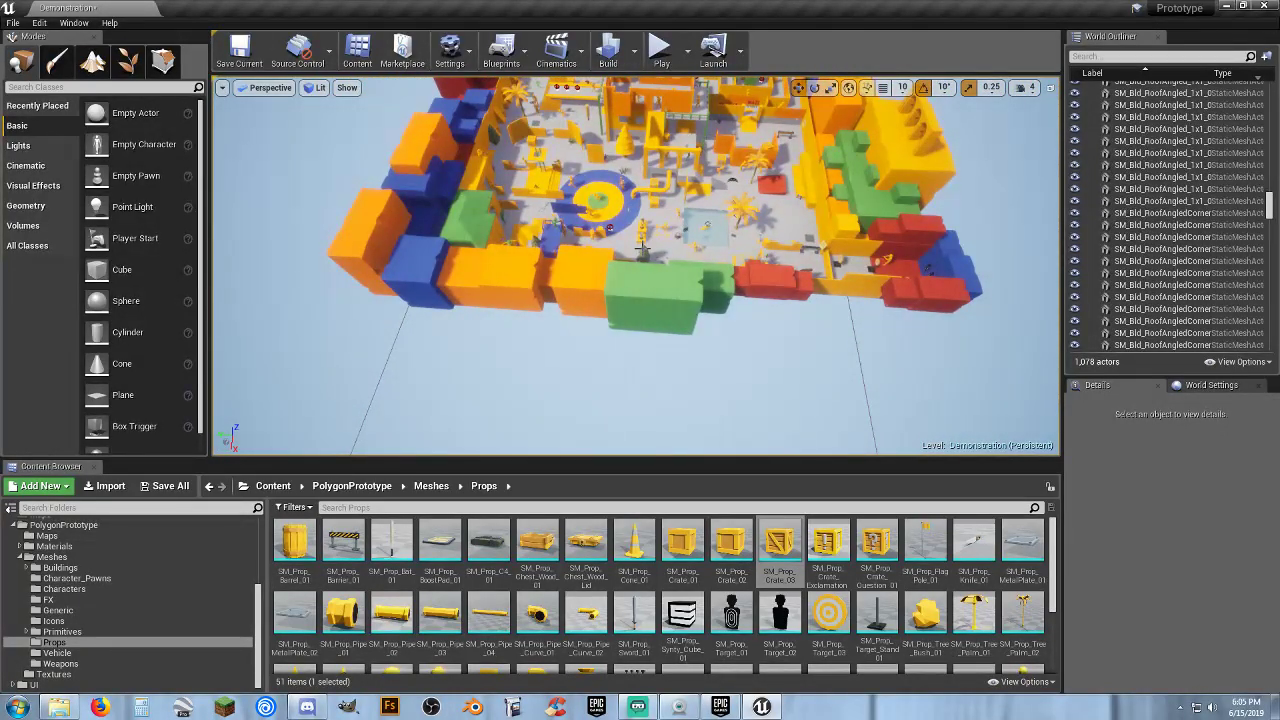
{"action": "left_click", "coordinate": [34, 229]}
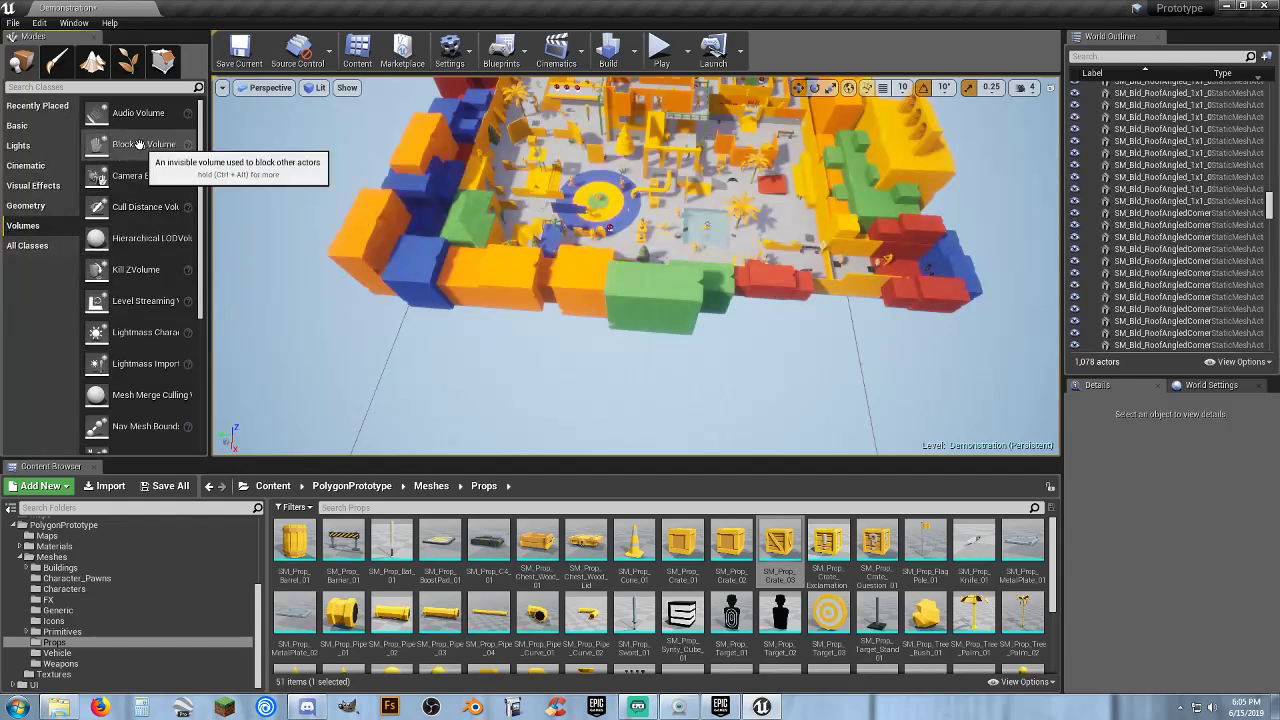
{"action": "left_click_drag", "start_coordinate": [140, 144], "coordinate": [643, 303]}
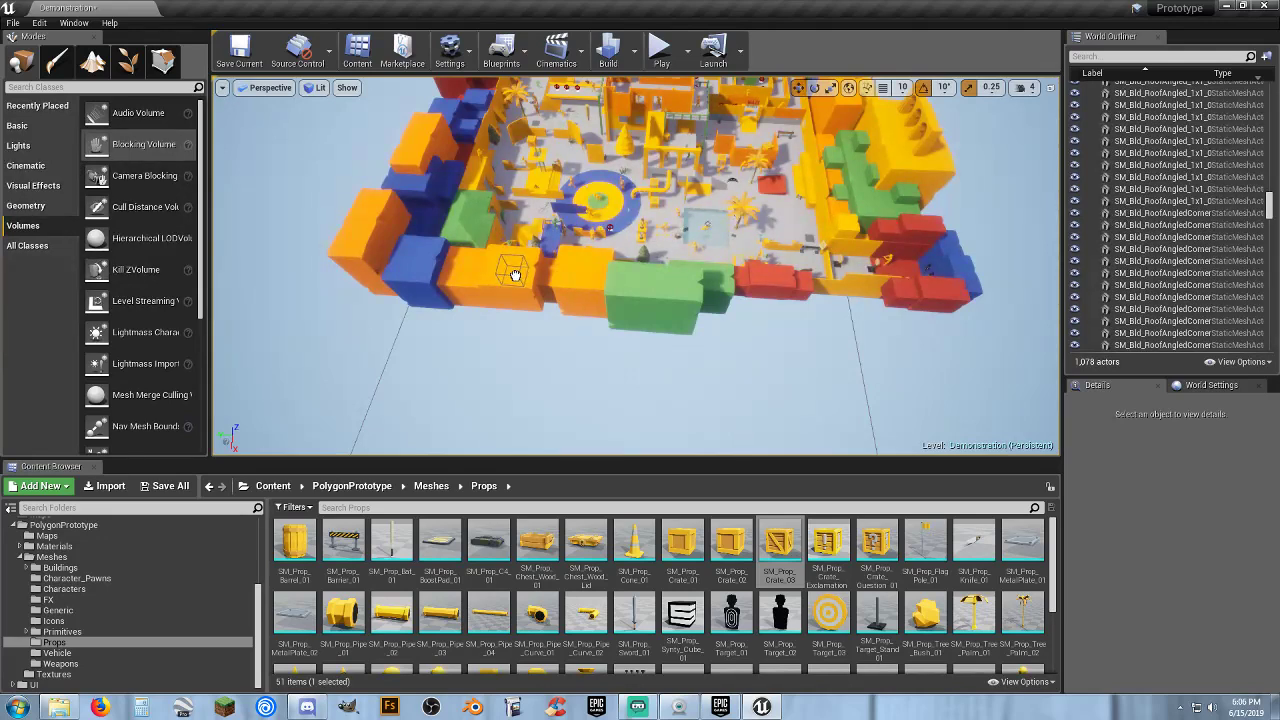
{"action": "left_click_drag", "start_coordinate": [513, 275], "coordinate": [510, 272]}
Stretch the blocking volume along the outer wall to a Y scale of about 17 and a Z scale of 2.25
{"action": "key", "text": "w"}
{"action": "mouse_move", "coordinate": [507, 307]}
{"action": "right_mouse_down"}
{"action": "mouse_move", "coordinate": [465, 340]}
{"action": "mouse_move", "coordinate": [491, 328]}
{"action": "mouse_move", "coordinate": [490, 300]}
{"action": "right_mouse_up"}
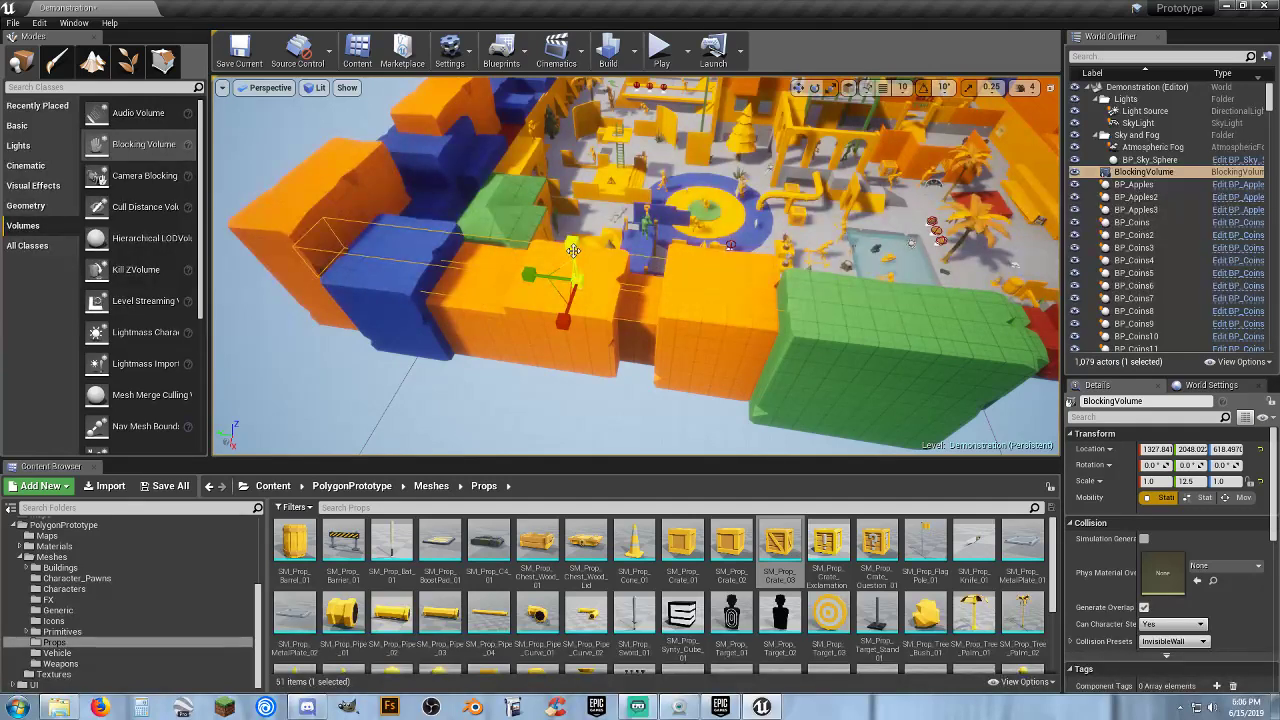
{"action": "left_click_drag", "start_coordinate": [571, 250], "coordinate": [571, 225]}
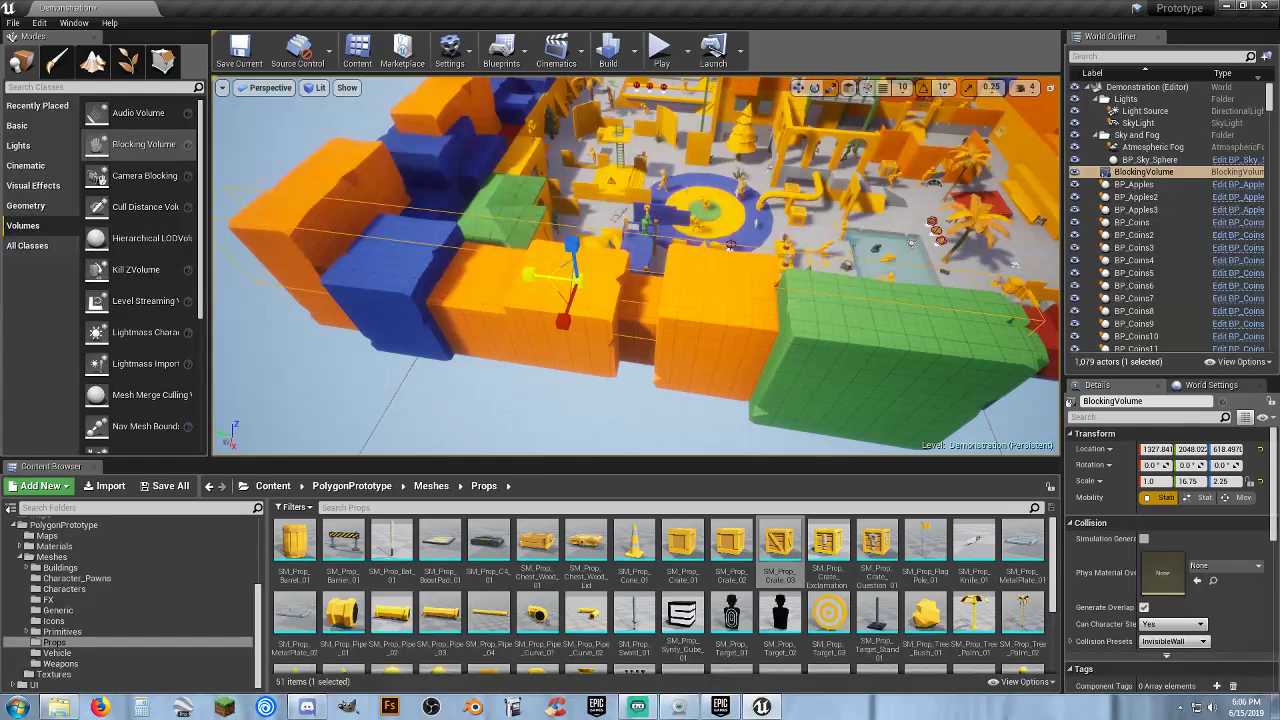
Move the blocking volume outward along X to about 1438.7, at the outer side of the wall
{"action": "left_click", "coordinate": [798, 88]}
{"action": "right_click_drag", "start_coordinate": [800, 216], "coordinate": [742, 223]}
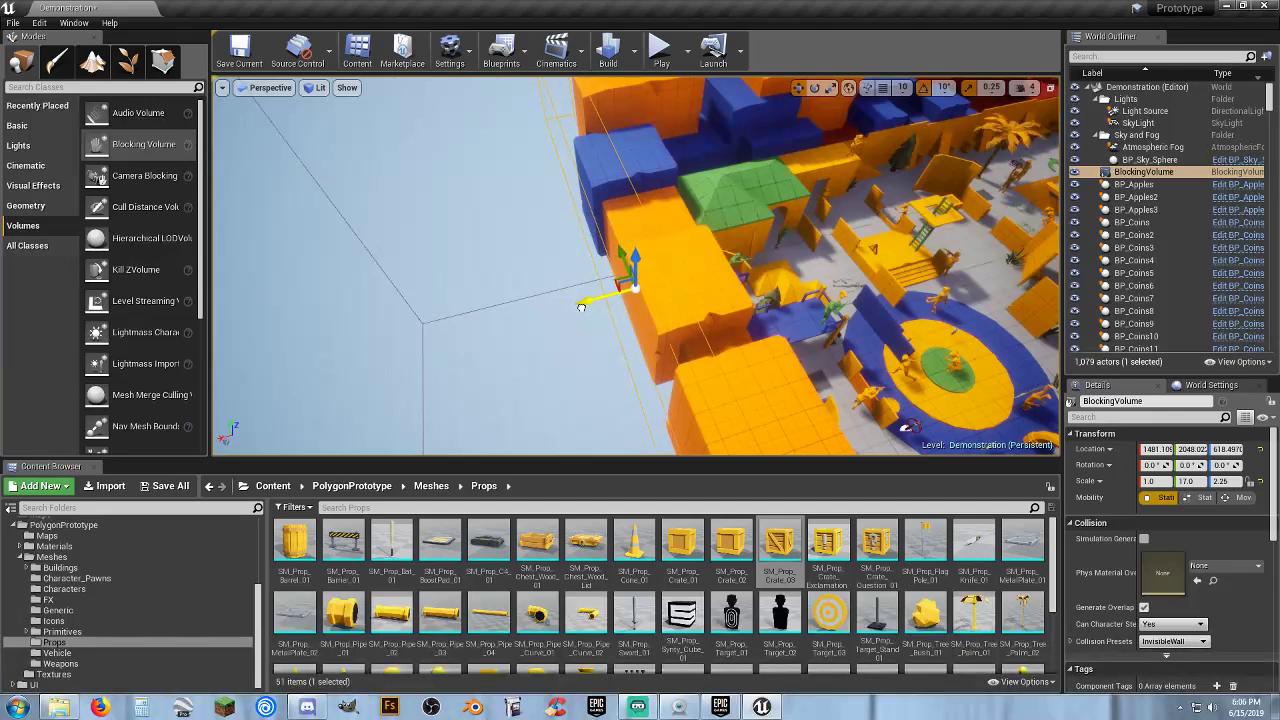
{"action": "left_click_drag", "start_coordinate": [519, 309], "coordinate": [970, 316], "text": "alt"}
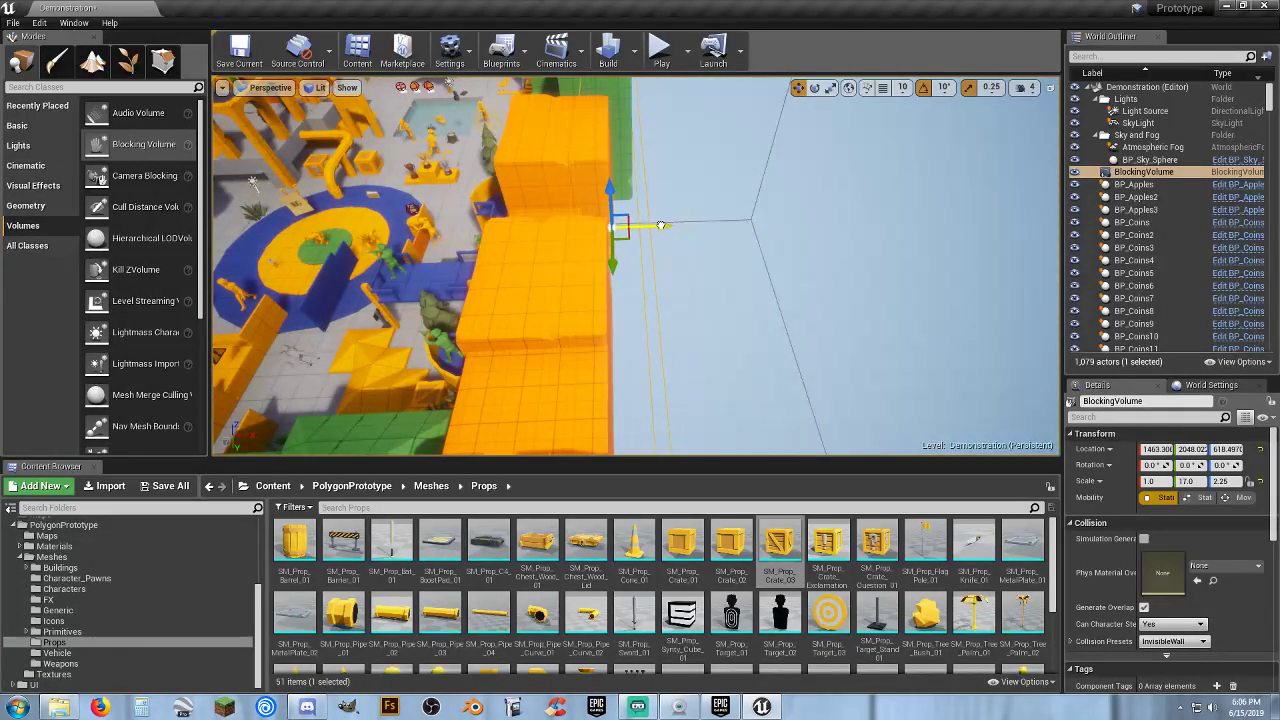
{"action": "left_click_drag", "start_coordinate": [718, 228], "coordinate": [610, 300], "text": "alt"}
Move the tall orange corner block along Y to about 3214.7, against the neighbouring blue block
{"action": "left_click", "coordinate": [740, 247]}
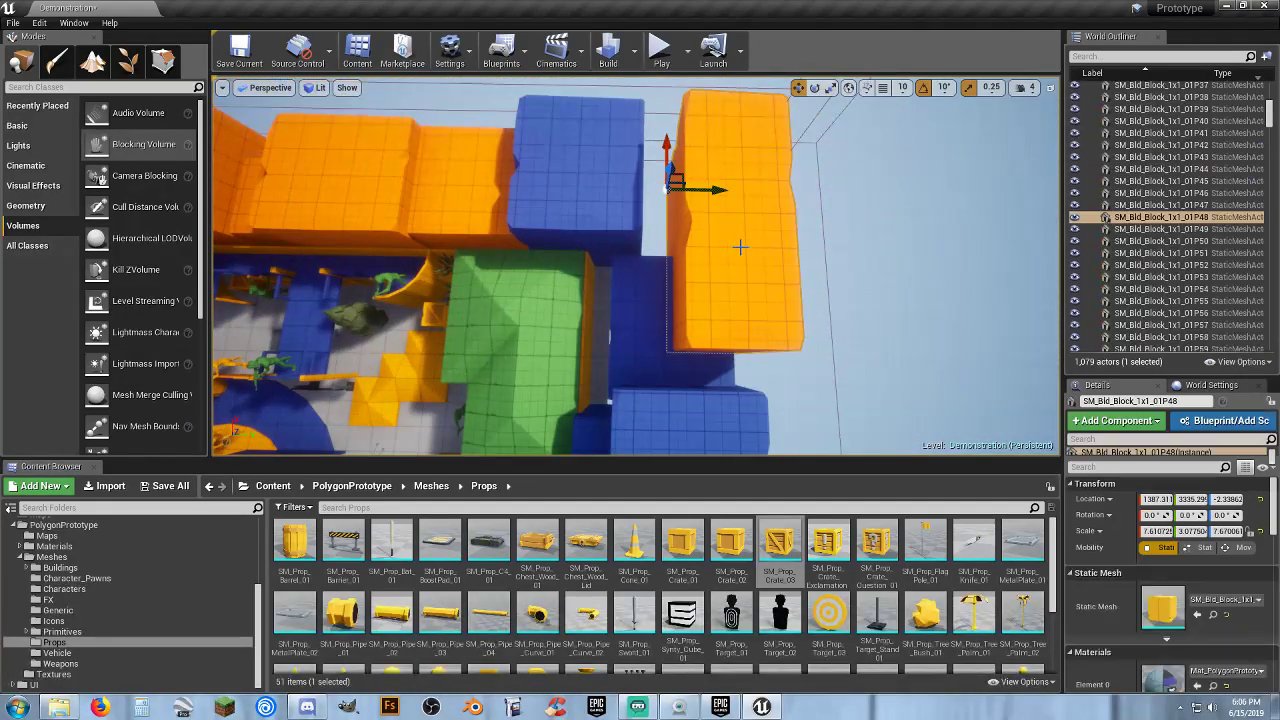
{"action": "left_click_drag", "start_coordinate": [716, 190], "coordinate": [690, 190]}
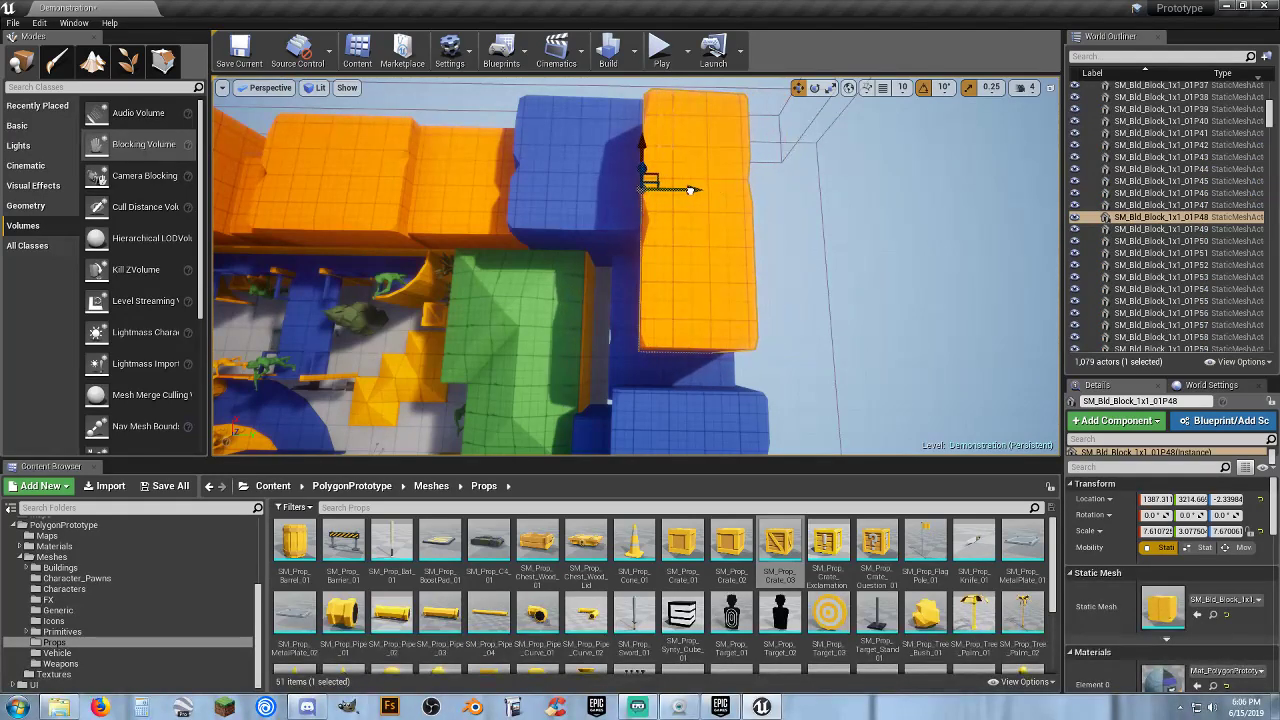
{"action": "left_click_drag", "start_coordinate": [774, 202], "coordinate": [774, 202], "text": "alt"}
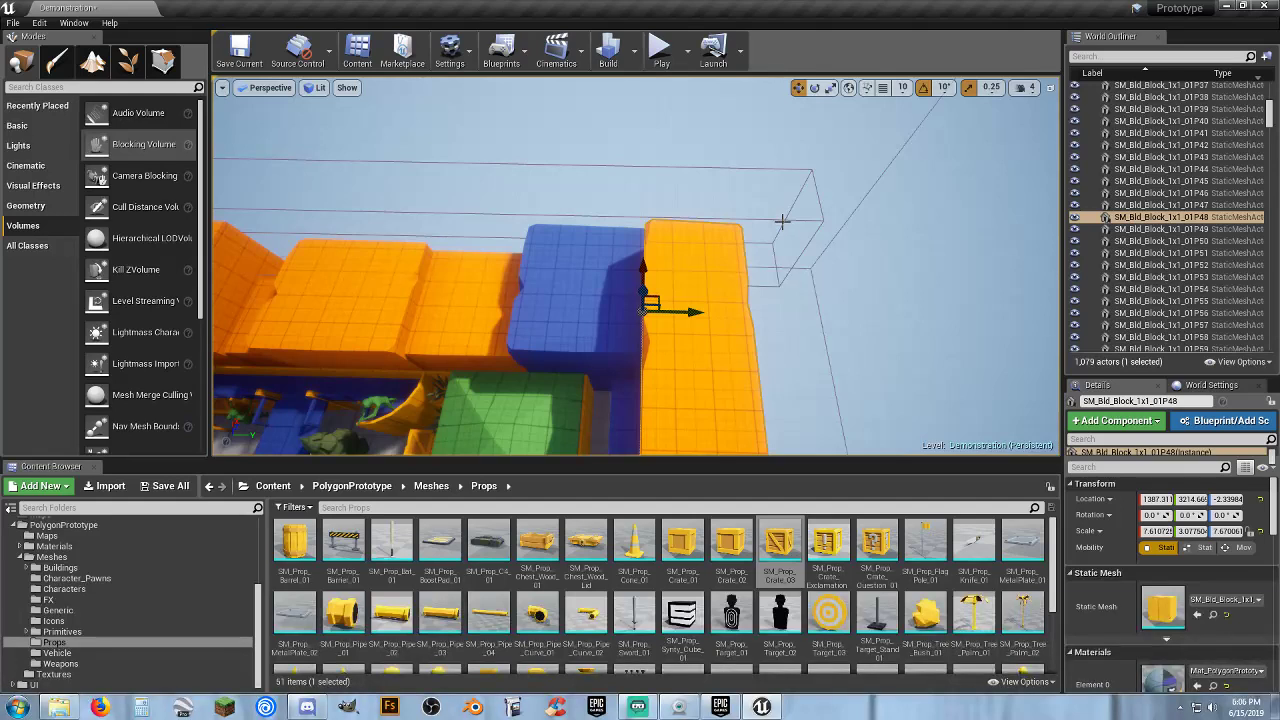
Scale the blocking volume's height to a Z scale of 4.0
{"action": "left_click", "coordinate": [780, 220]}
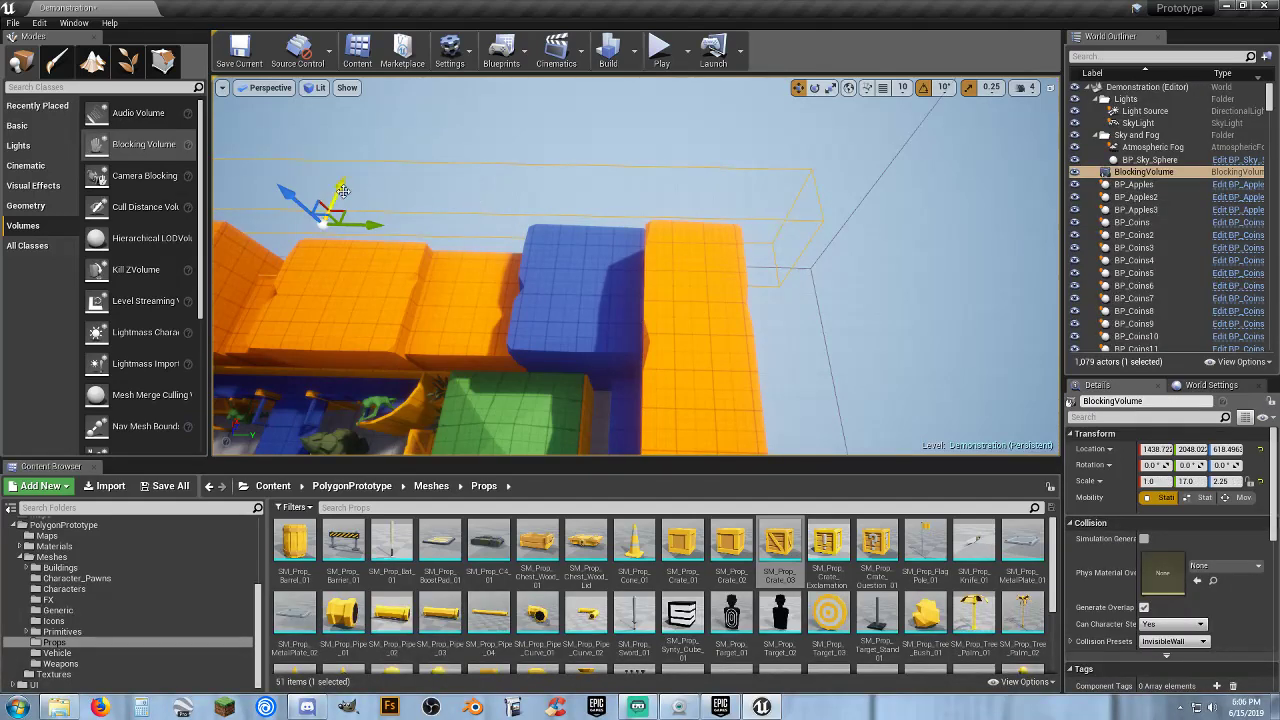
{"action": "left_click", "coordinate": [831, 88]}
{"action": "key", "text": "f"}
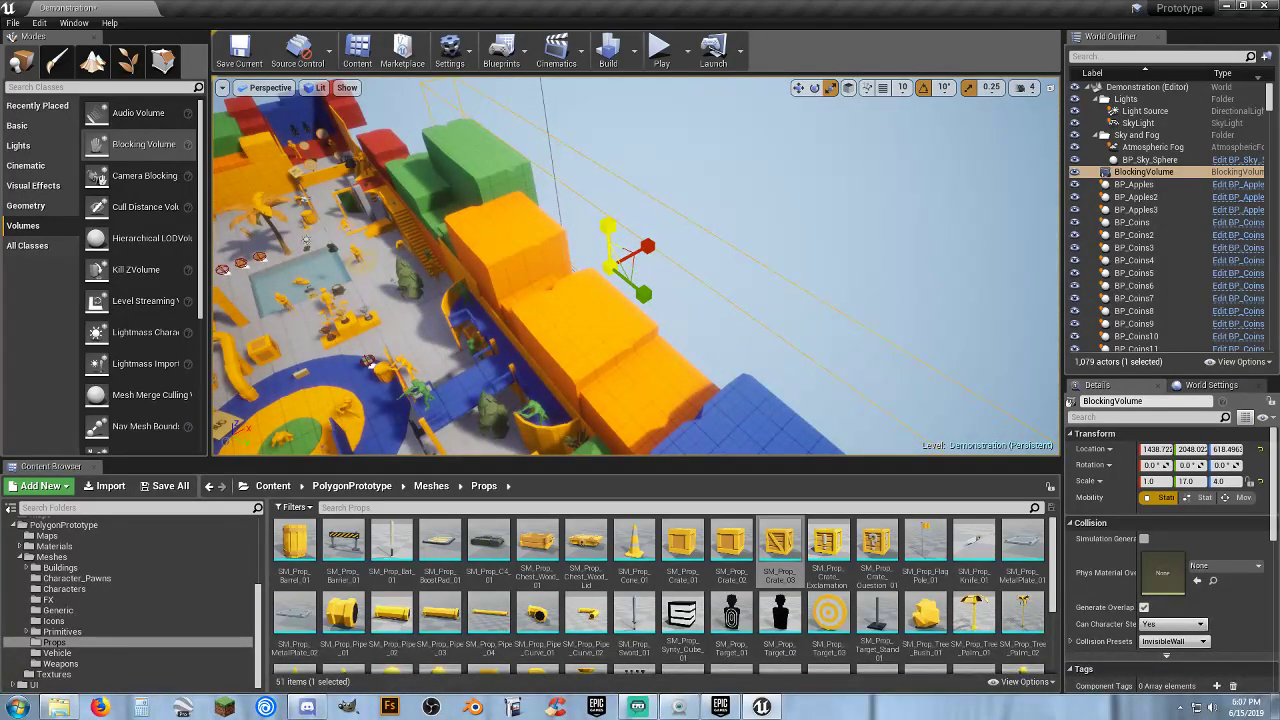
Raise the blocking volume above the wall blocks to a Z location of about 762.9
{"action": "left_click", "coordinate": [797, 88]}
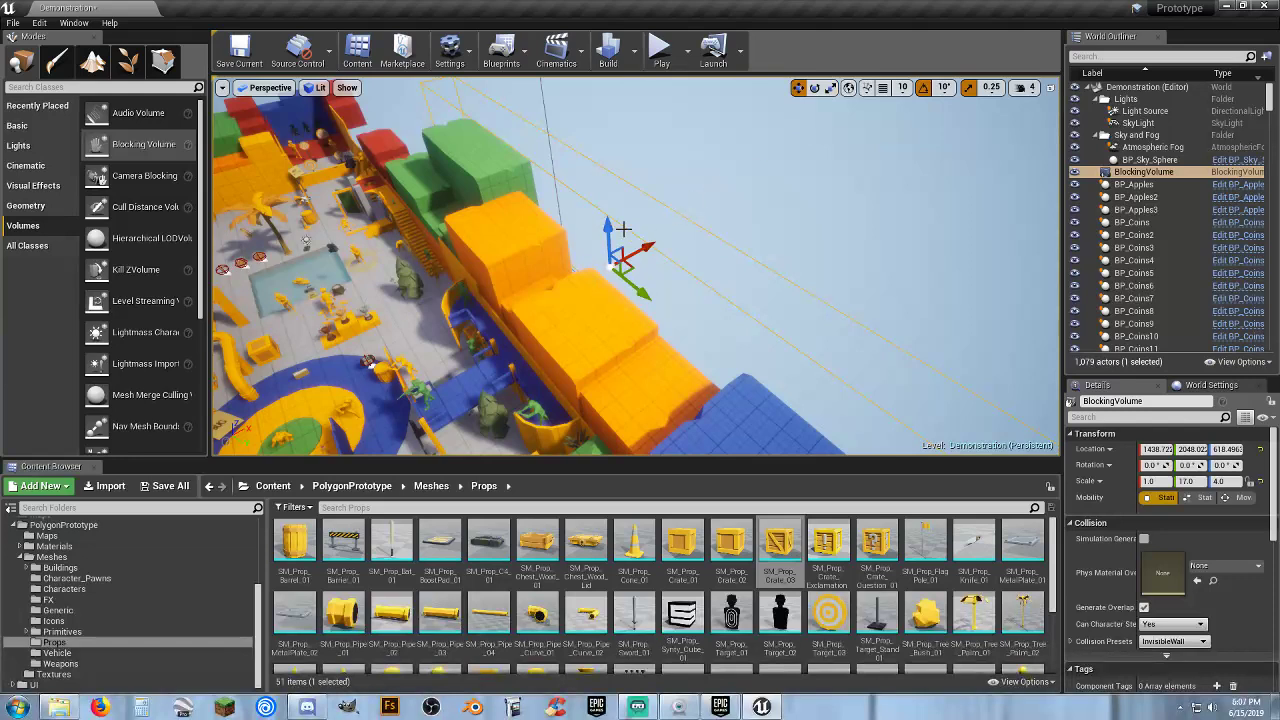
{"action": "left_click_drag", "start_coordinate": [608, 230], "coordinate": [607, 203]}
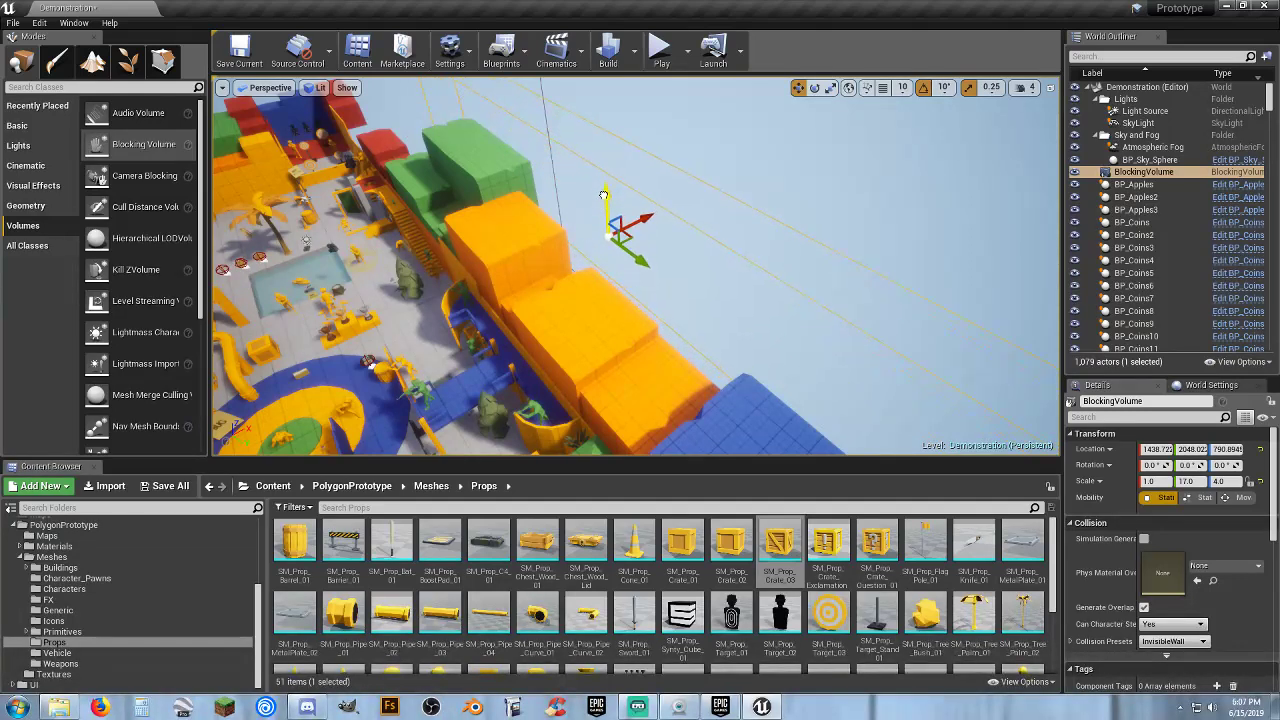
{"action": "right_click_drag", "start_coordinate": [607, 203], "coordinate": [594, 176]}
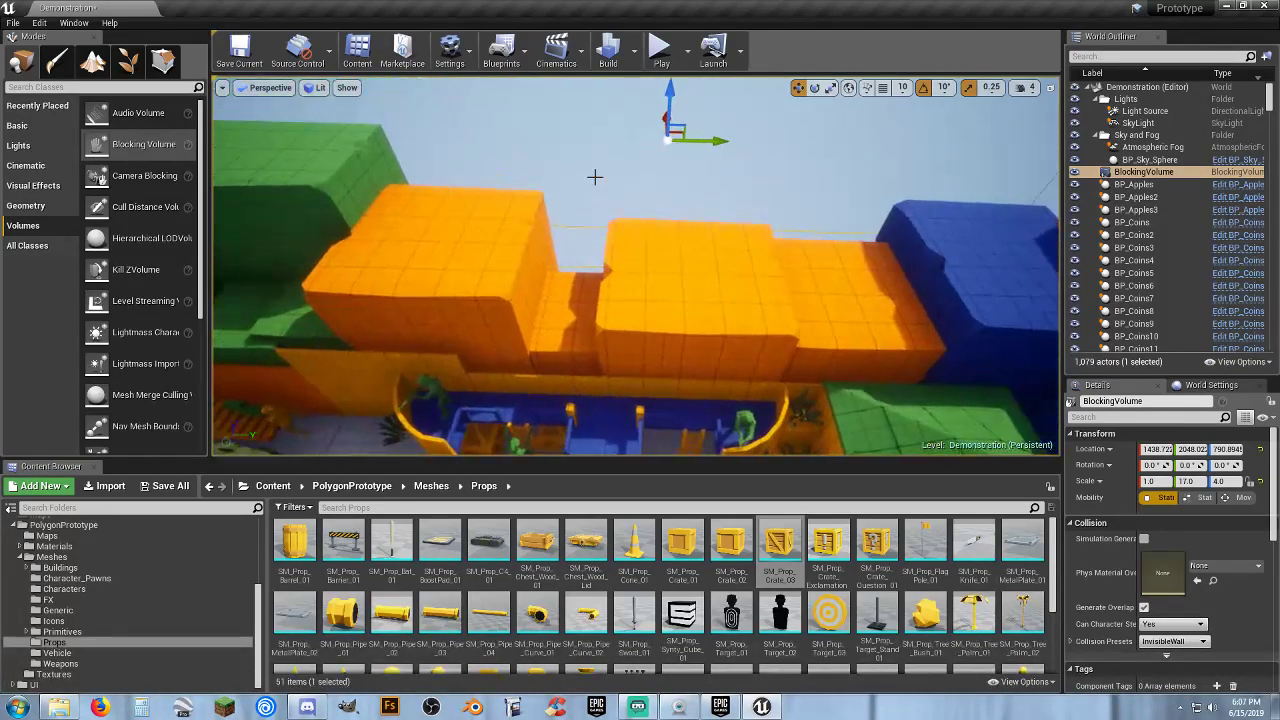
{"action": "left_click_drag", "start_coordinate": [674, 99], "coordinate": [671, 108]}
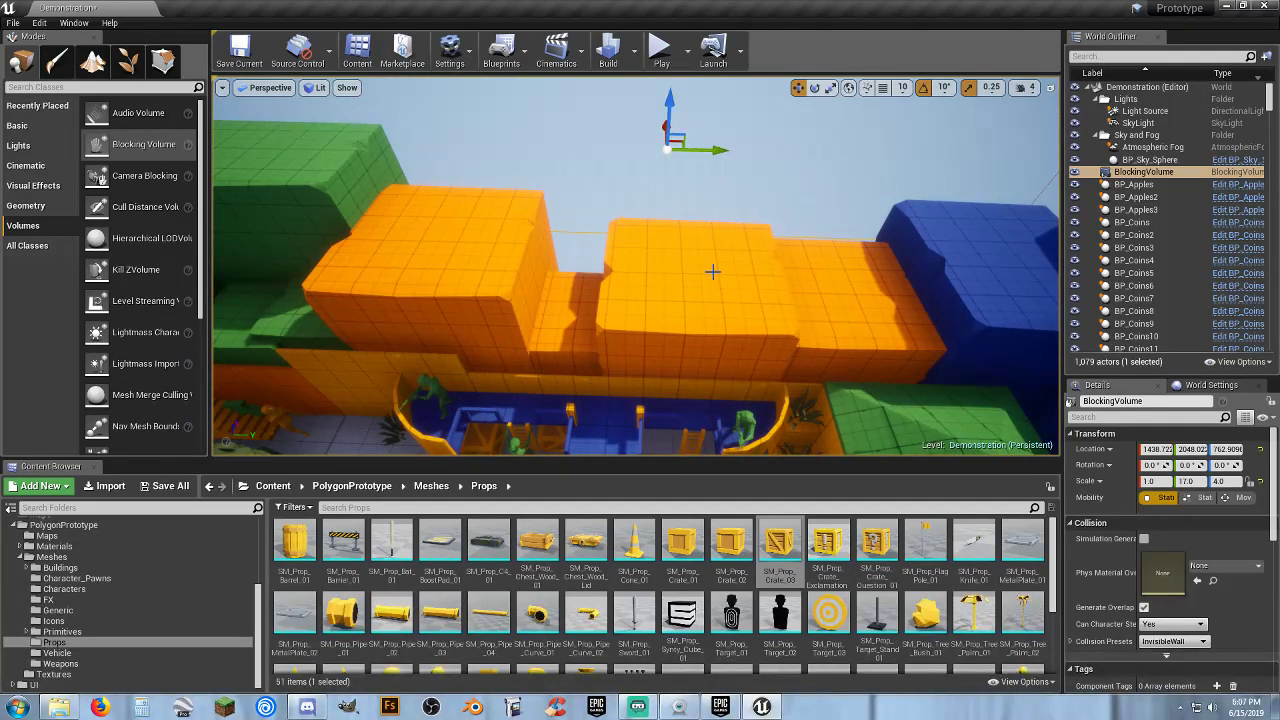
Duplicate the three adjoining red wall blocks and slide the copies along Y to fill the gap before the red corner
{"action": "right_click_drag", "start_coordinate": [711, 271], "coordinate": [590, 314]}
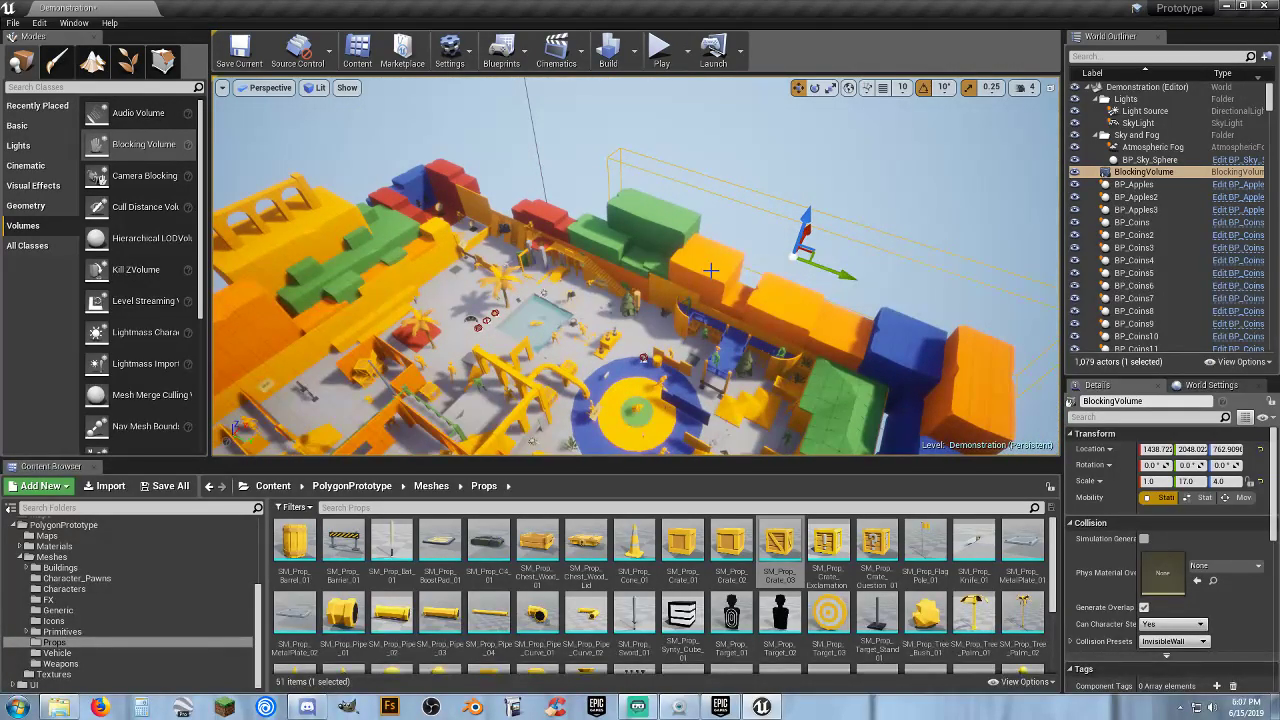
{"action": "right_click_drag", "start_coordinate": [648, 257], "coordinate": [563, 231]}
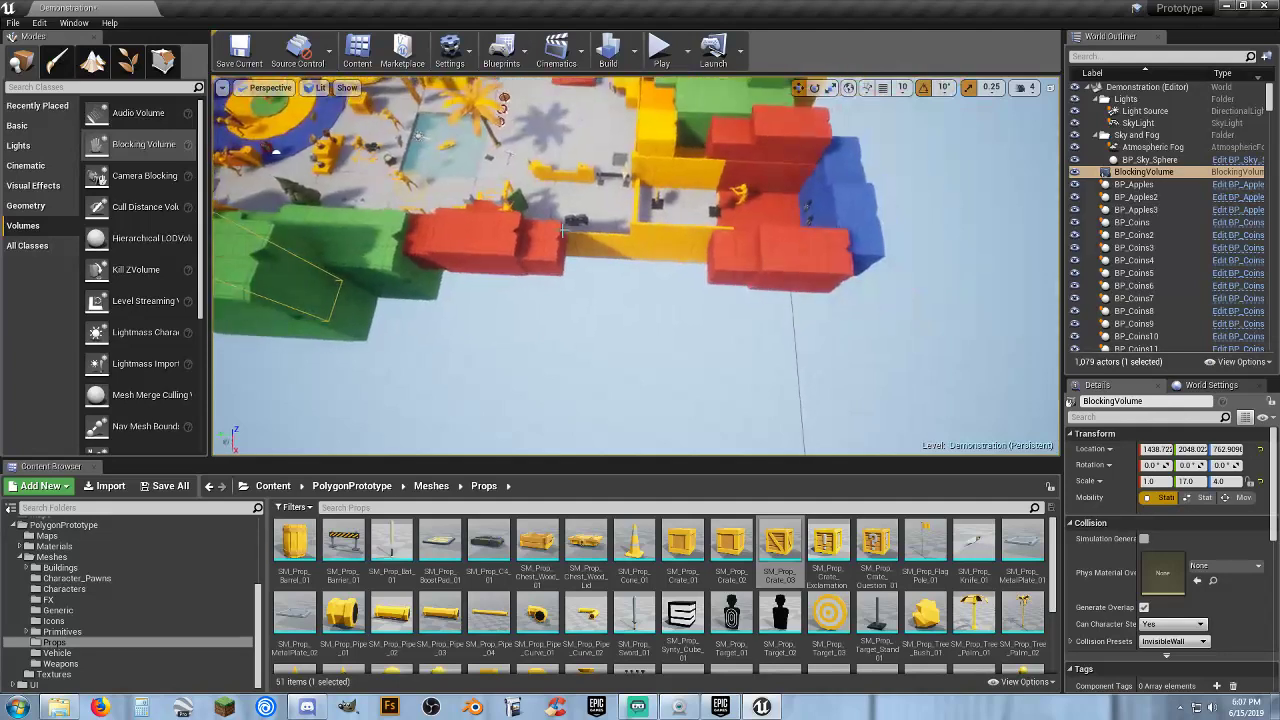
{"action": "left_click", "coordinate": [535, 243]}
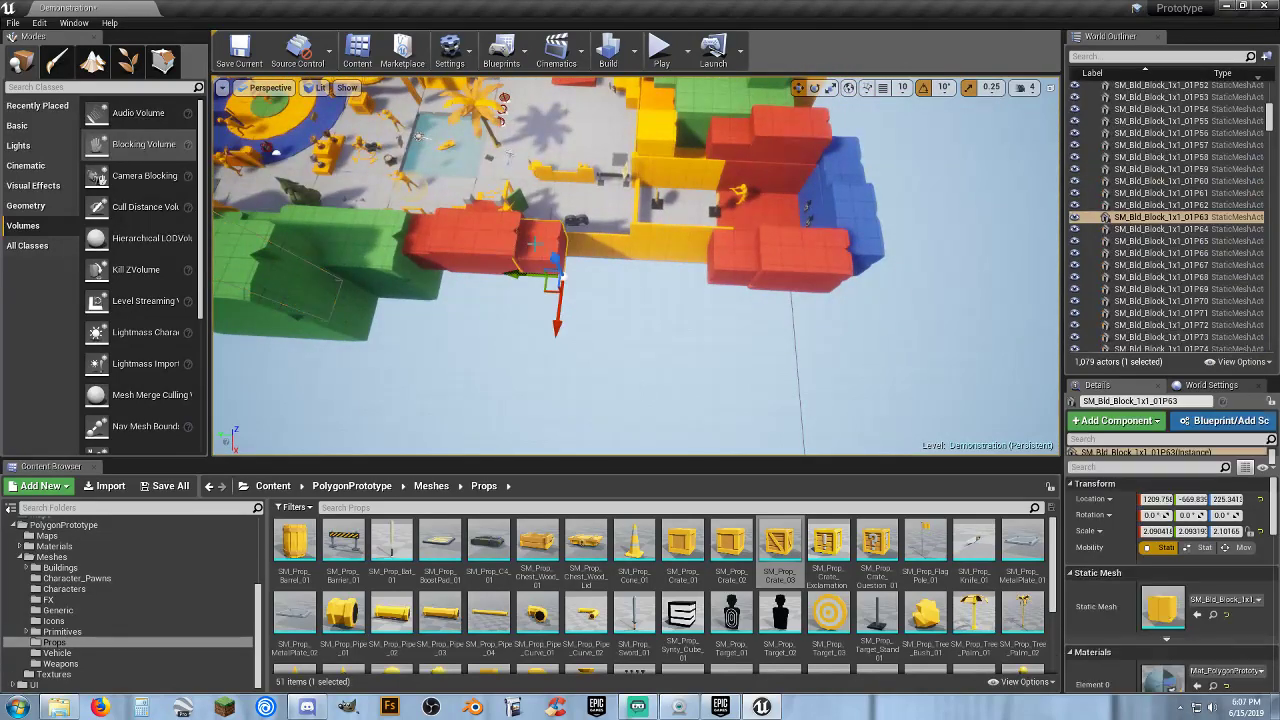
{"action": "left_click", "coordinate": [483, 247], "text": "ctrl"}
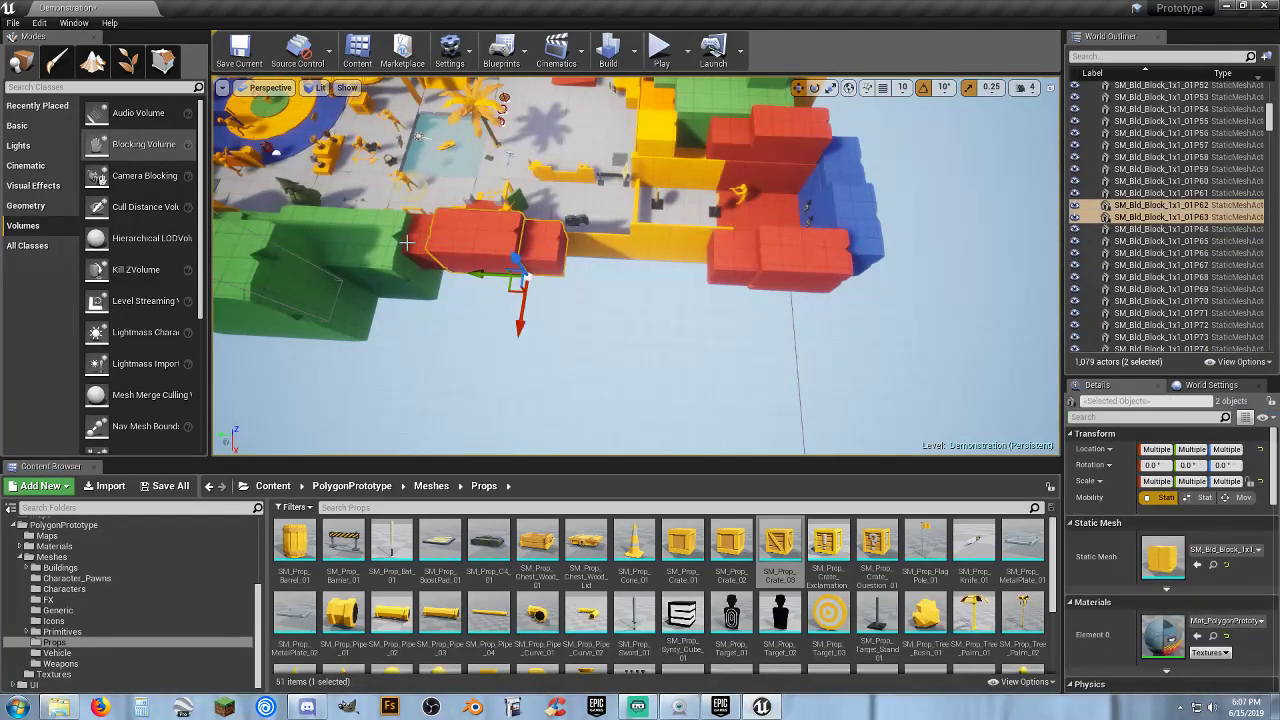
{"action": "left_click", "coordinate": [407, 243], "text": "ctrl"}
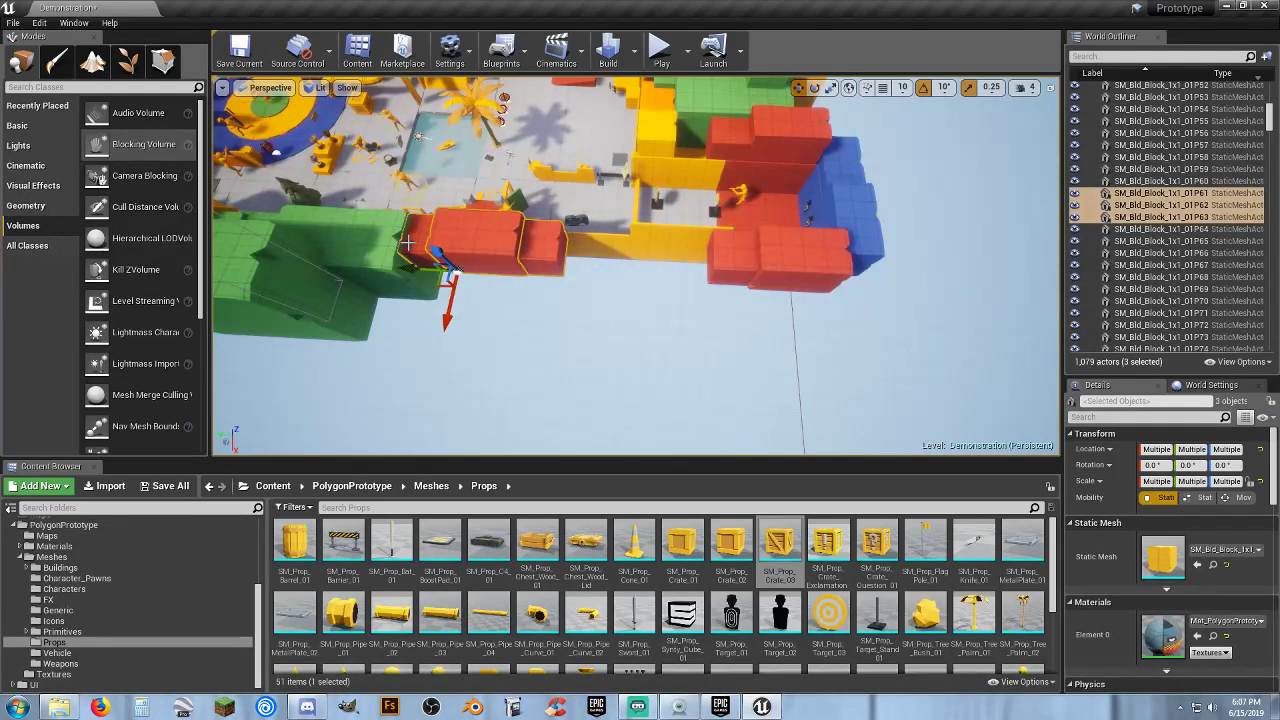
{"action": "key", "text": "ctrl+w"}
{"action": "left_click_drag", "start_coordinate": [522, 276], "coordinate": [677, 285]}
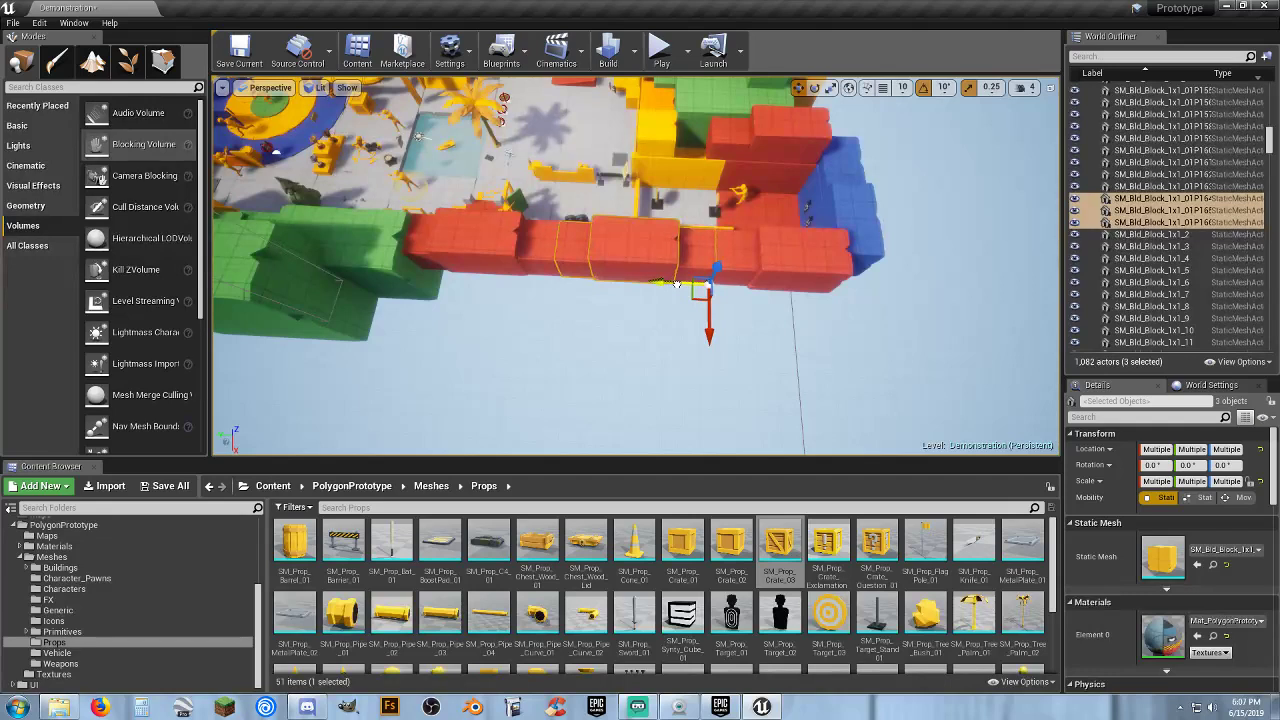
Duplicate the blocking volume and move the copy along Y to about -1335.7, beside the red wall blocks
{"action": "right_click_drag", "start_coordinate": [547, 326], "coordinate": [480, 330]}
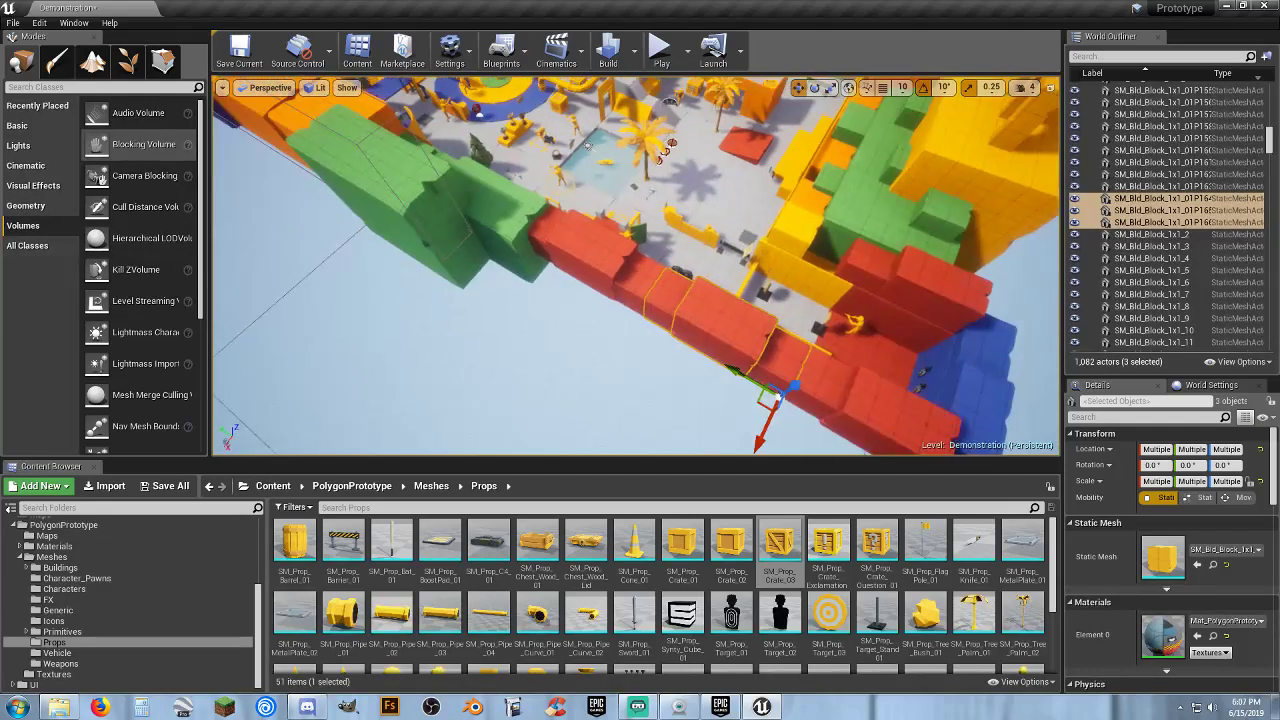
{"action": "left_click", "coordinate": [358, 143]}
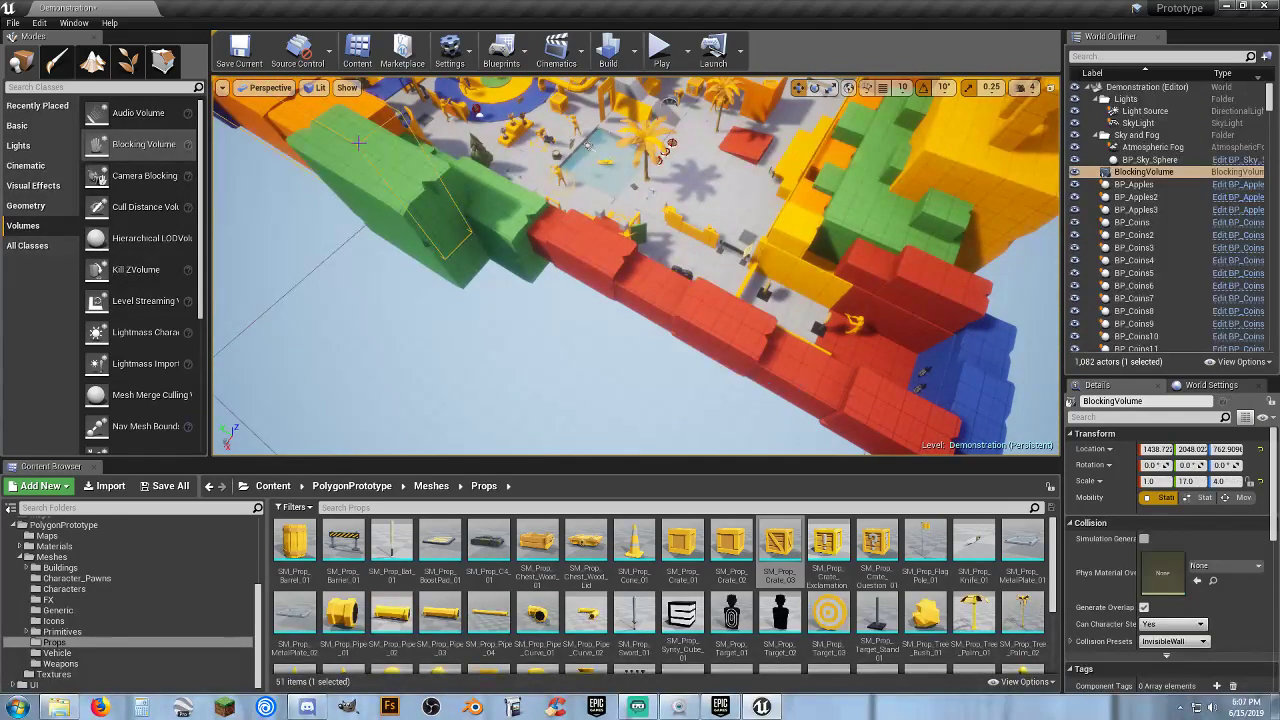
{"action": "key", "text": "ctrl+w"}
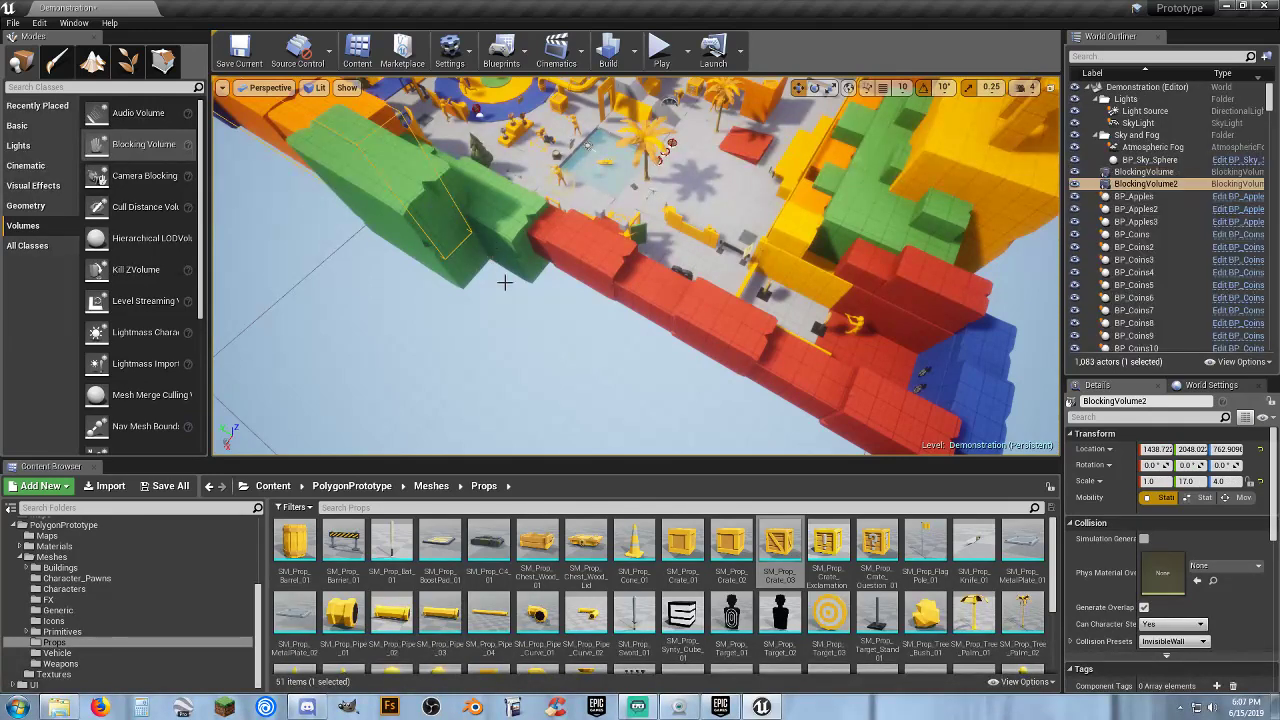
{"action": "right_click_drag", "start_coordinate": [500, 277], "coordinate": [364, 243]}
{"action": "right_click_drag", "start_coordinate": [298, 198], "coordinate": [232, 258]}
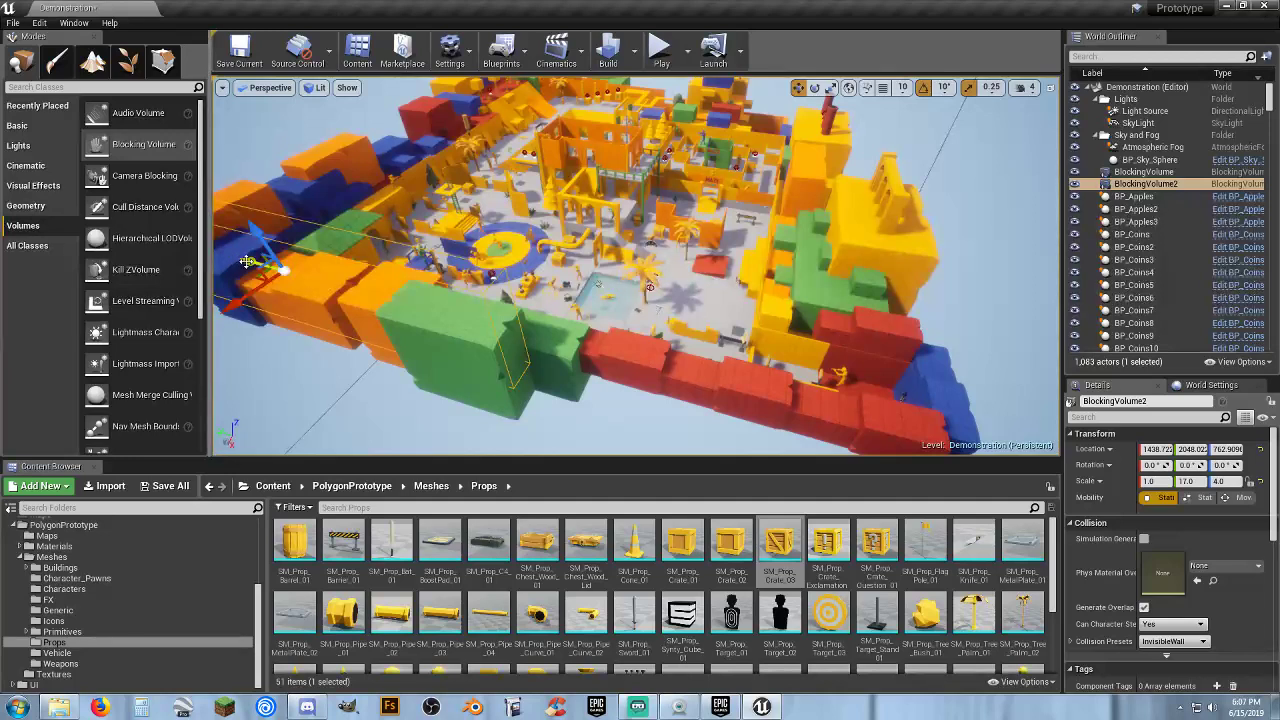
{"action": "left_click_drag", "start_coordinate": [247, 262], "coordinate": [772, 397]}
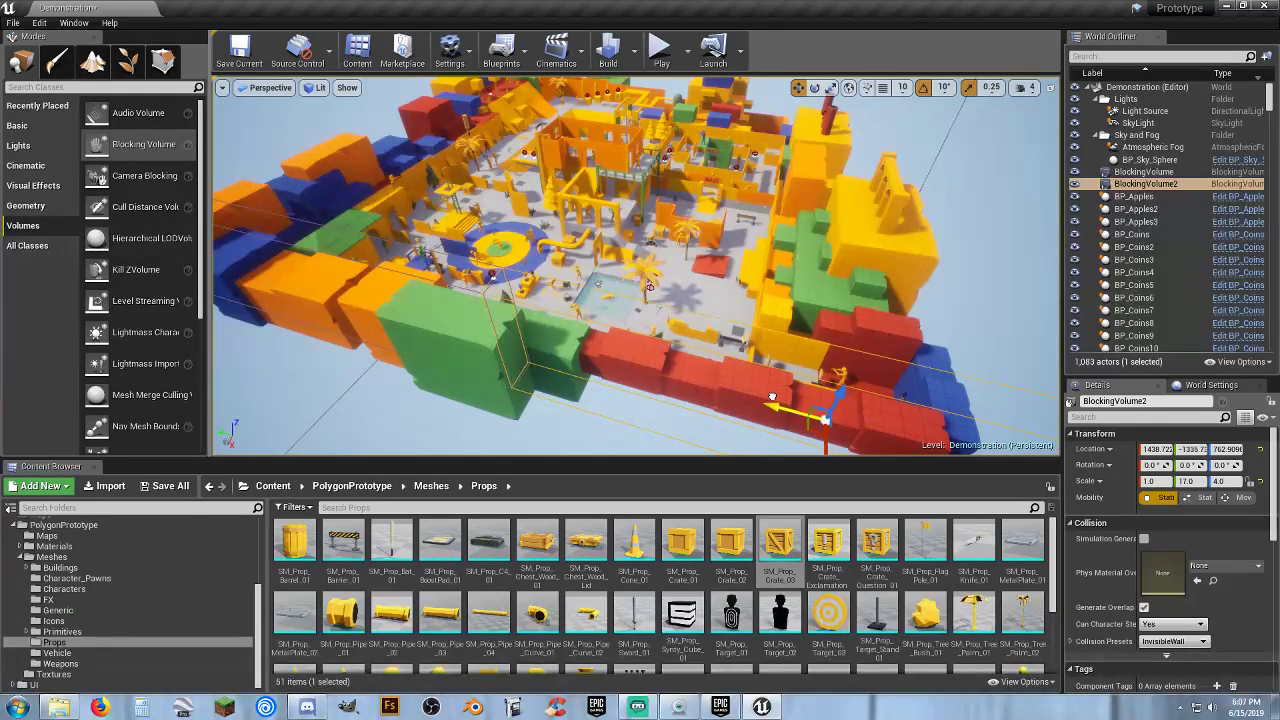
Move the blocking volume beside the red wall blocks along X to about 1293, closer to the wall
{"action": "right_click_drag", "start_coordinate": [763, 356], "coordinate": [796, 388]}
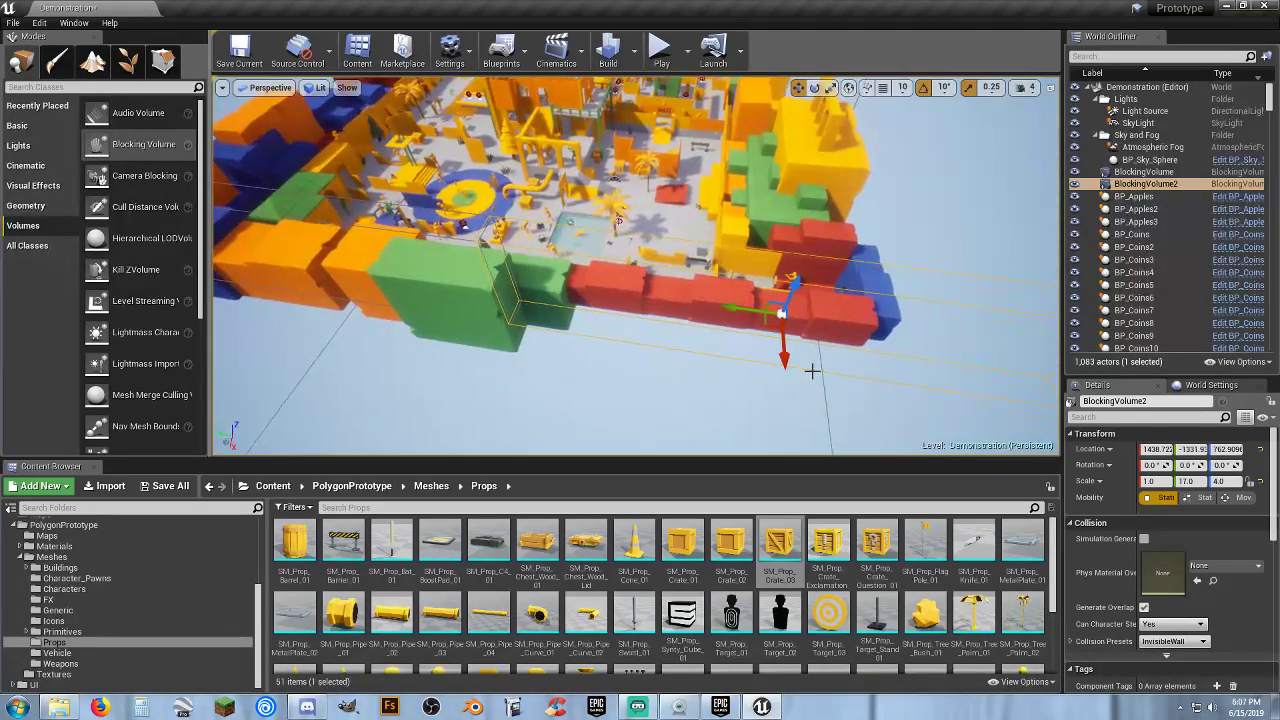
{"action": "left_click_drag", "start_coordinate": [787, 362], "coordinate": [782, 337]}
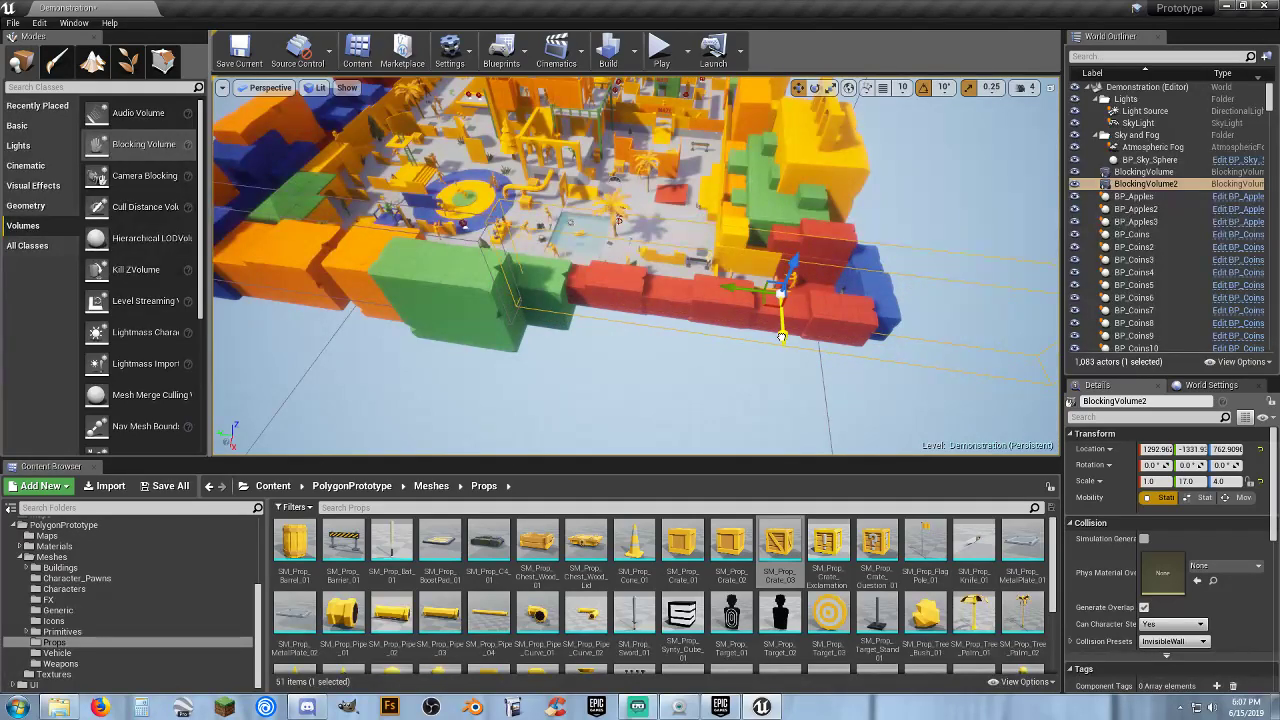
{"action": "mouse_move", "coordinate": [817, 393]}
{"action": "right_mouse_down"}
{"action": "mouse_move", "coordinate": [780, 397]}
{"action": "mouse_move", "coordinate": [817, 393]}
{"action": "right_mouse_up"}
Duplicate the blocking volume at the red wall and rotate the copy -90° about Z
{"action": "key", "text": "ctrl+w"}
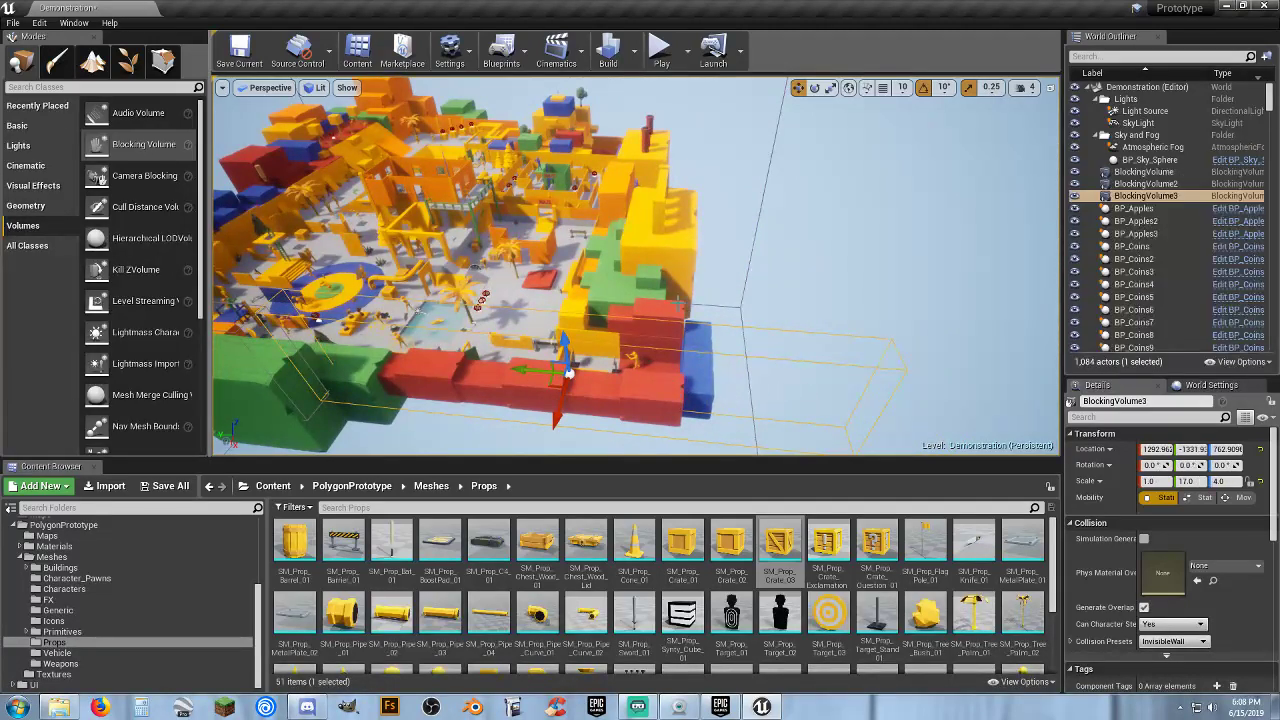
{"action": "left_click", "coordinate": [815, 88]}
{"action": "left_click_drag", "start_coordinate": [592, 425], "coordinate": [645, 386]}
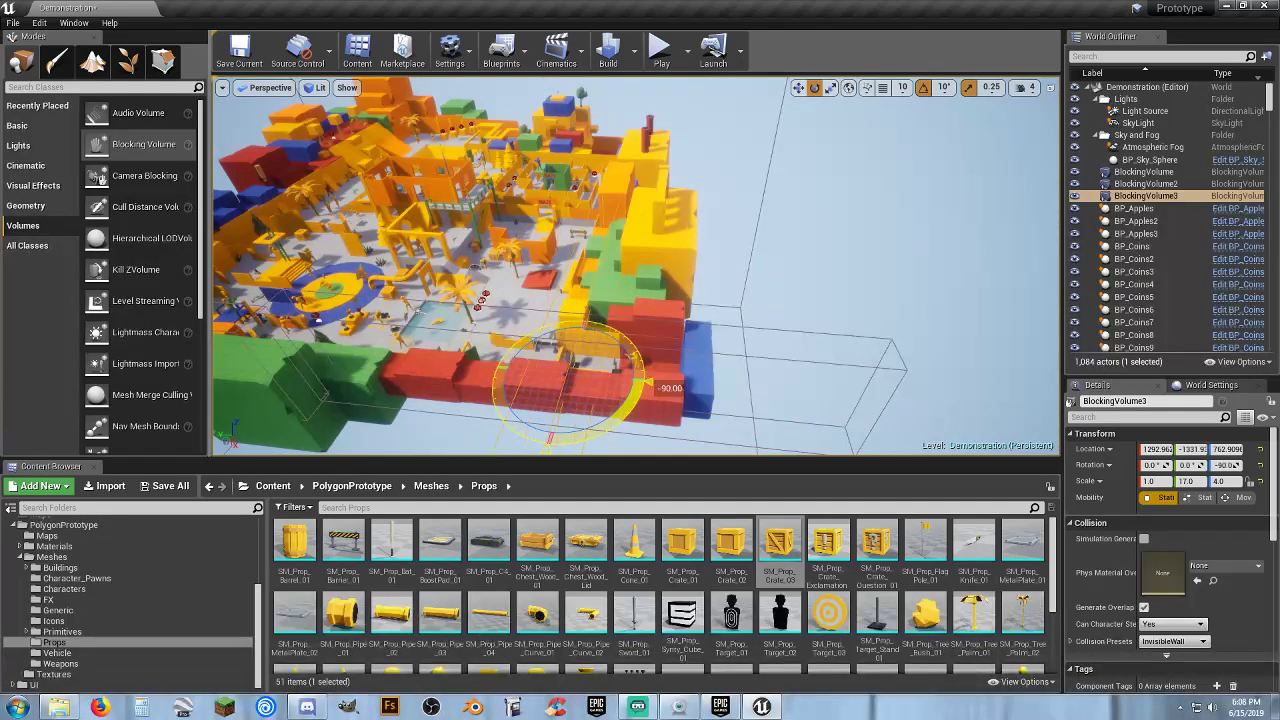
Move the rotated blocking volume onto the yellow wall side, to about X -492 and Y -1767
{"action": "right_click_drag", "start_coordinate": [610, 405], "coordinate": [811, 140]}
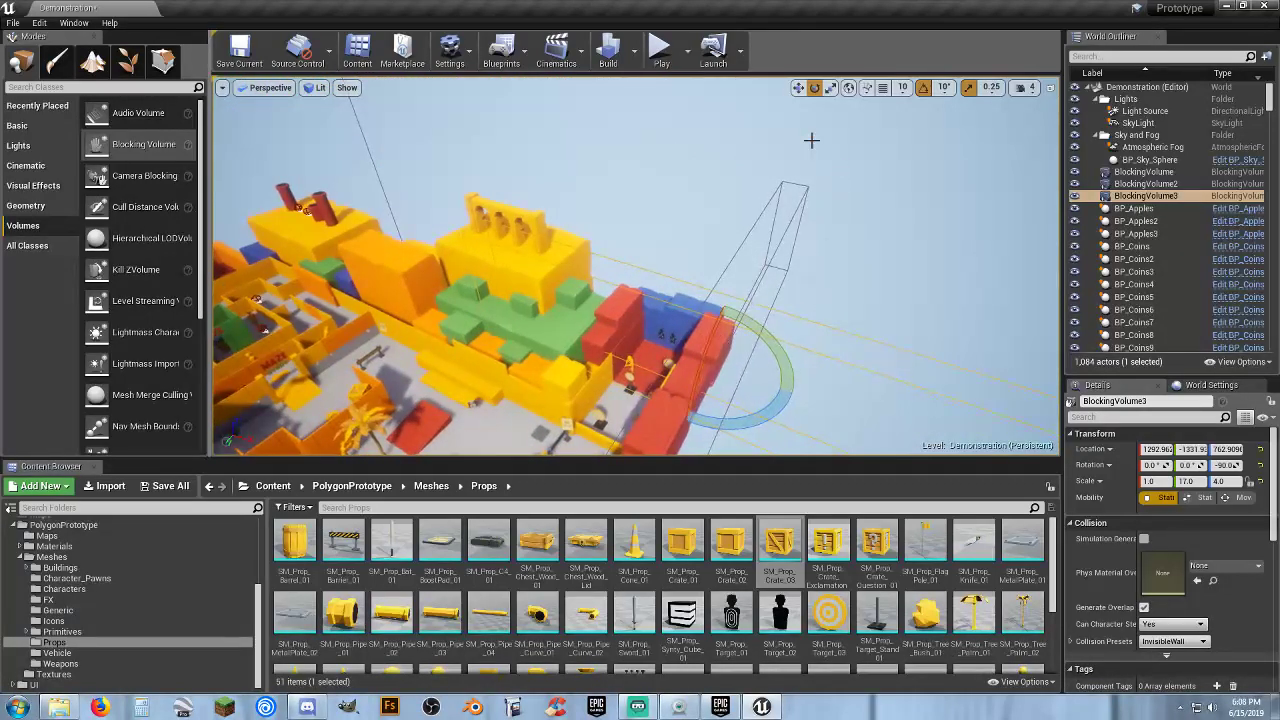
{"action": "left_click", "coordinate": [797, 87]}
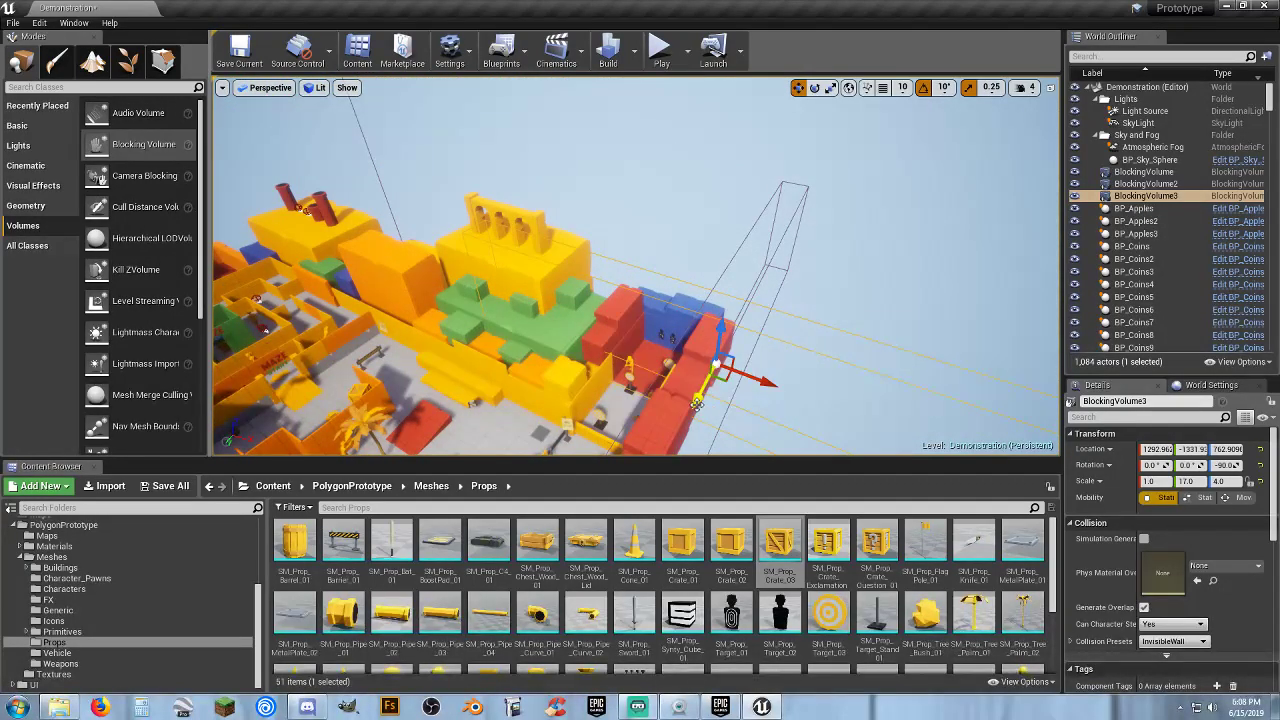
{"action": "left_click_drag", "start_coordinate": [697, 403], "coordinate": [554, 306]}
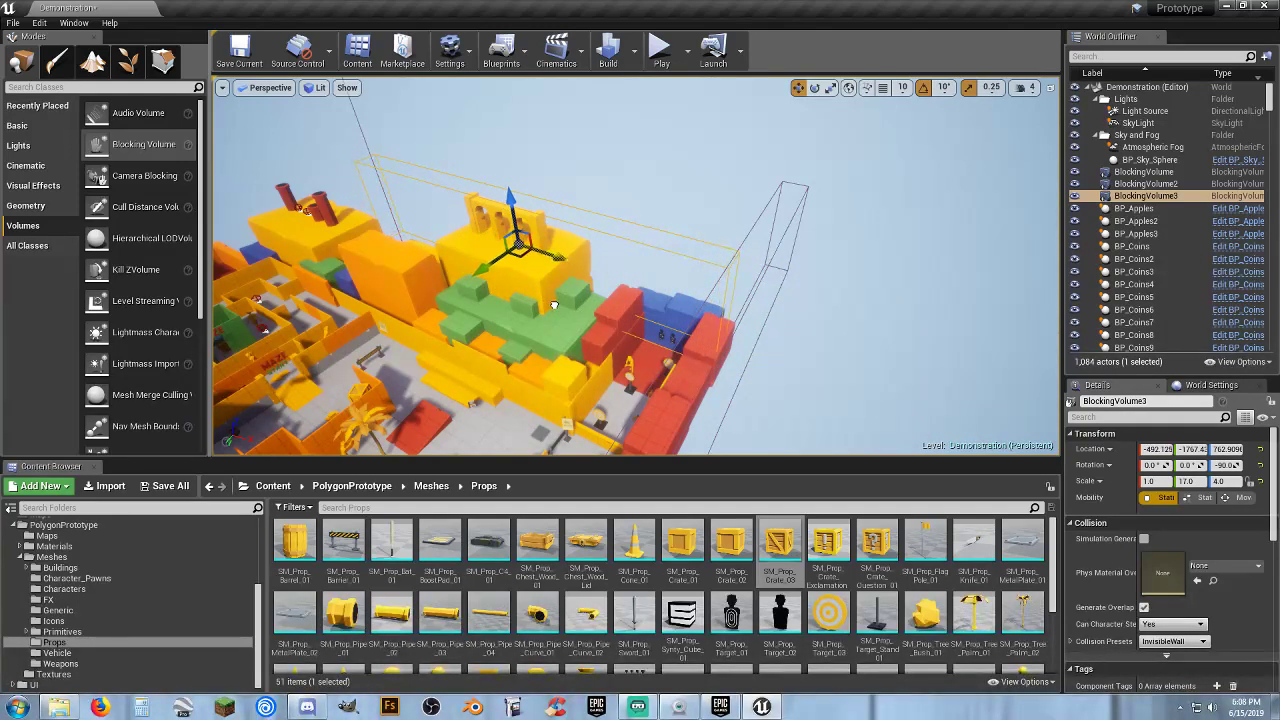
Scale the rotated blocking volume's height to a Z scale of 5.75 and reposition it to about Y -2103 and Z 644
{"action": "right_click_drag", "start_coordinate": [636, 302], "coordinate": [714, 147]}
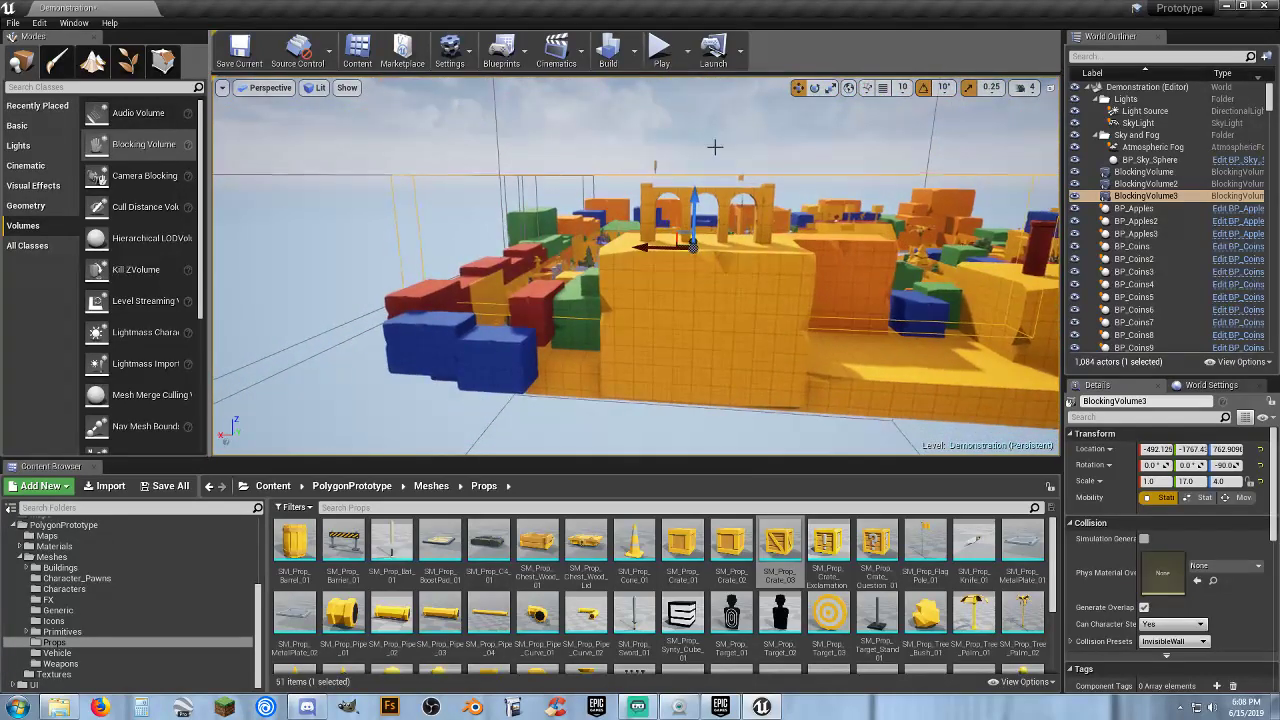
{"action": "left_click", "coordinate": [830, 87]}
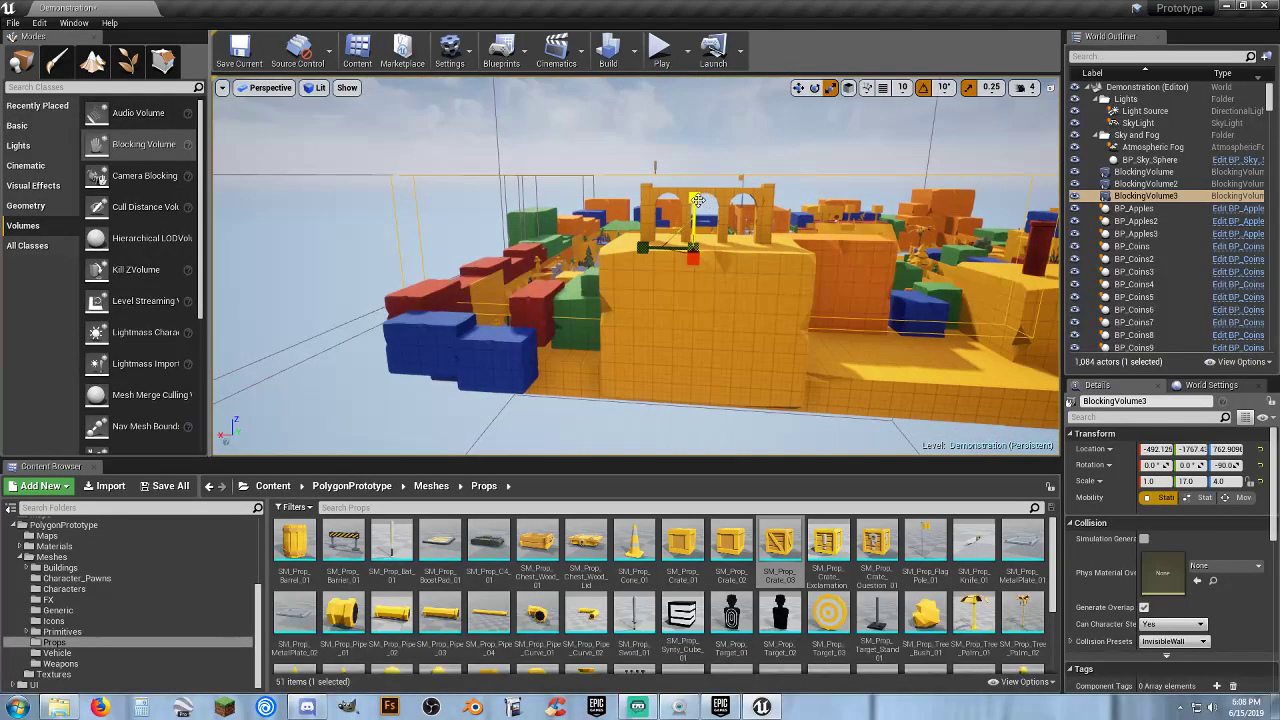
{"action": "left_click_drag", "start_coordinate": [697, 200], "coordinate": [697, 173]}
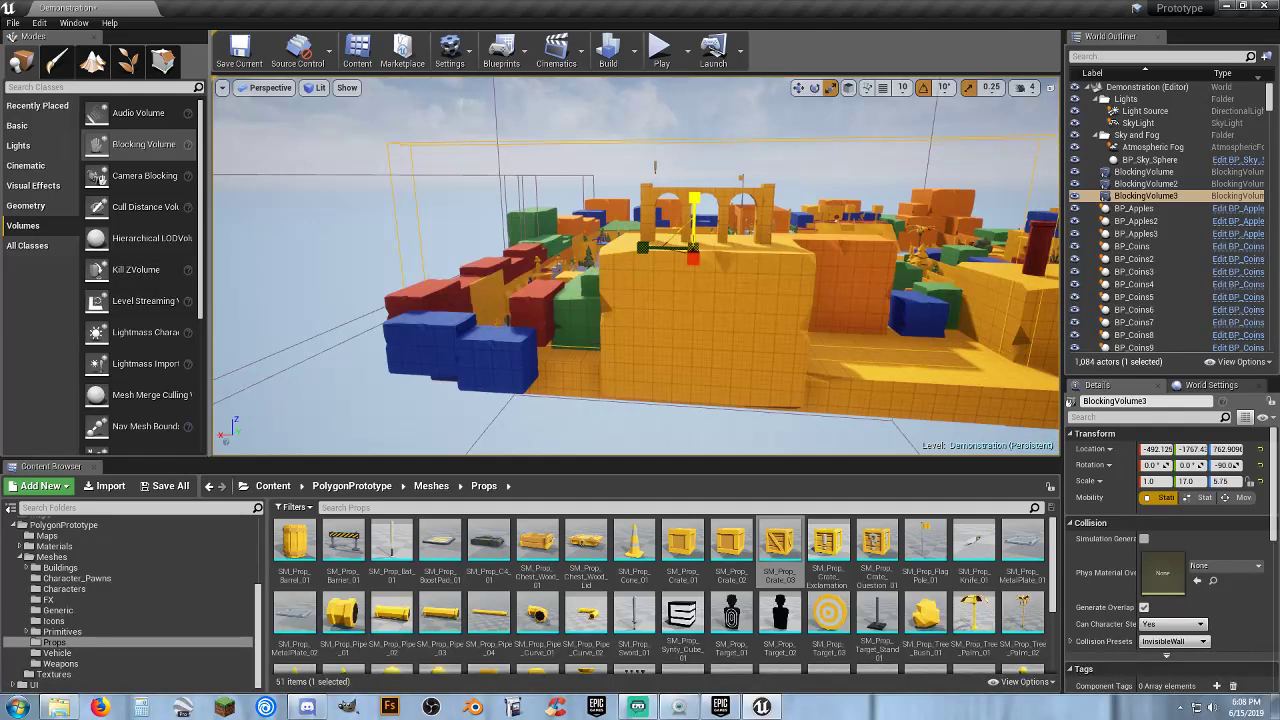
{"action": "left_click", "coordinate": [798, 88]}
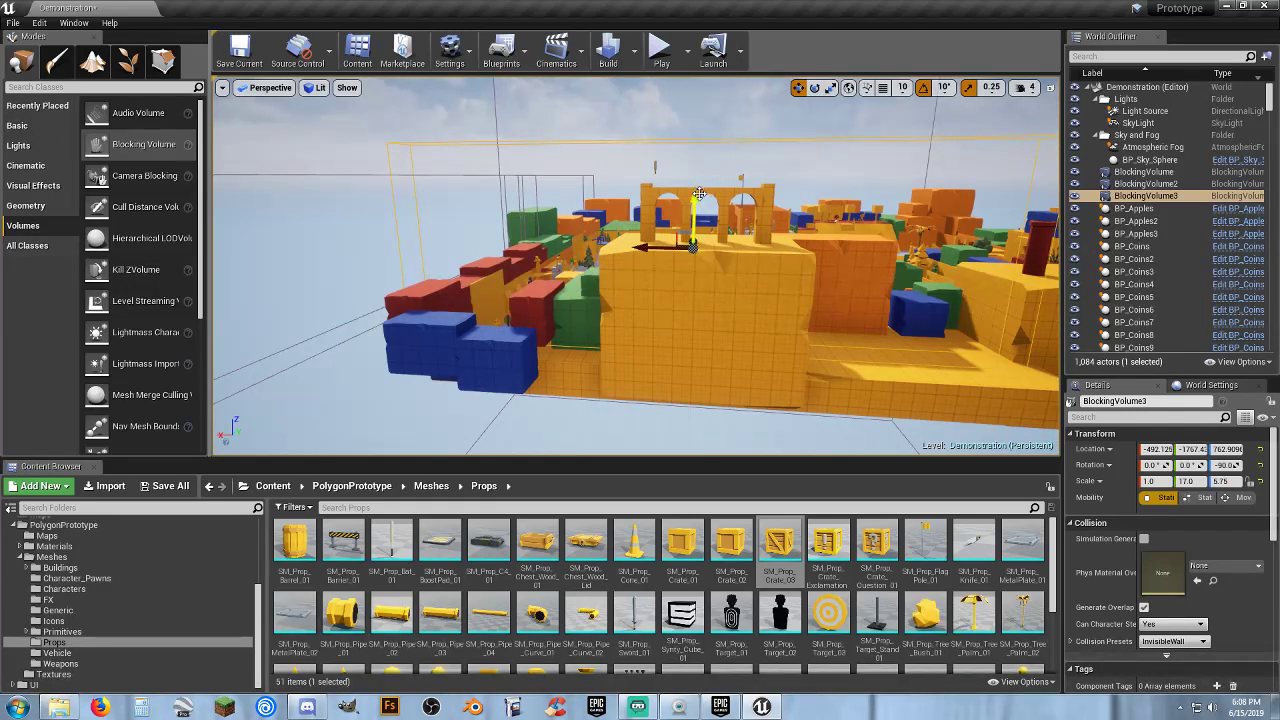
{"action": "left_click_drag", "start_coordinate": [699, 193], "coordinate": [698, 219]}
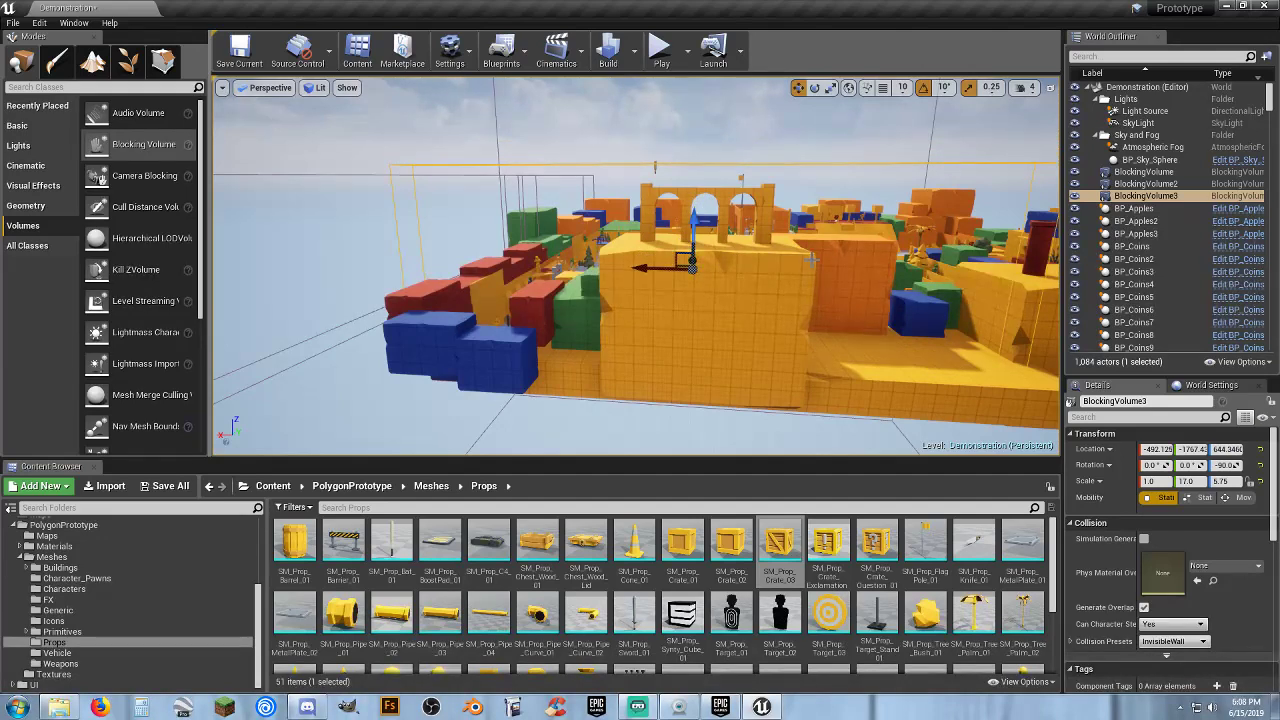
{"action": "mouse_move", "coordinate": [811, 260]}
{"action": "right_mouse_down"}
{"action": "mouse_move", "coordinate": [805, 235]}
{"action": "mouse_move", "coordinate": [620, 325]}
{"action": "mouse_move", "coordinate": [540, 325]}
{"action": "mouse_move", "coordinate": [812, 275]}
{"action": "mouse_move", "coordinate": [807, 262]}
{"action": "right_mouse_up"}
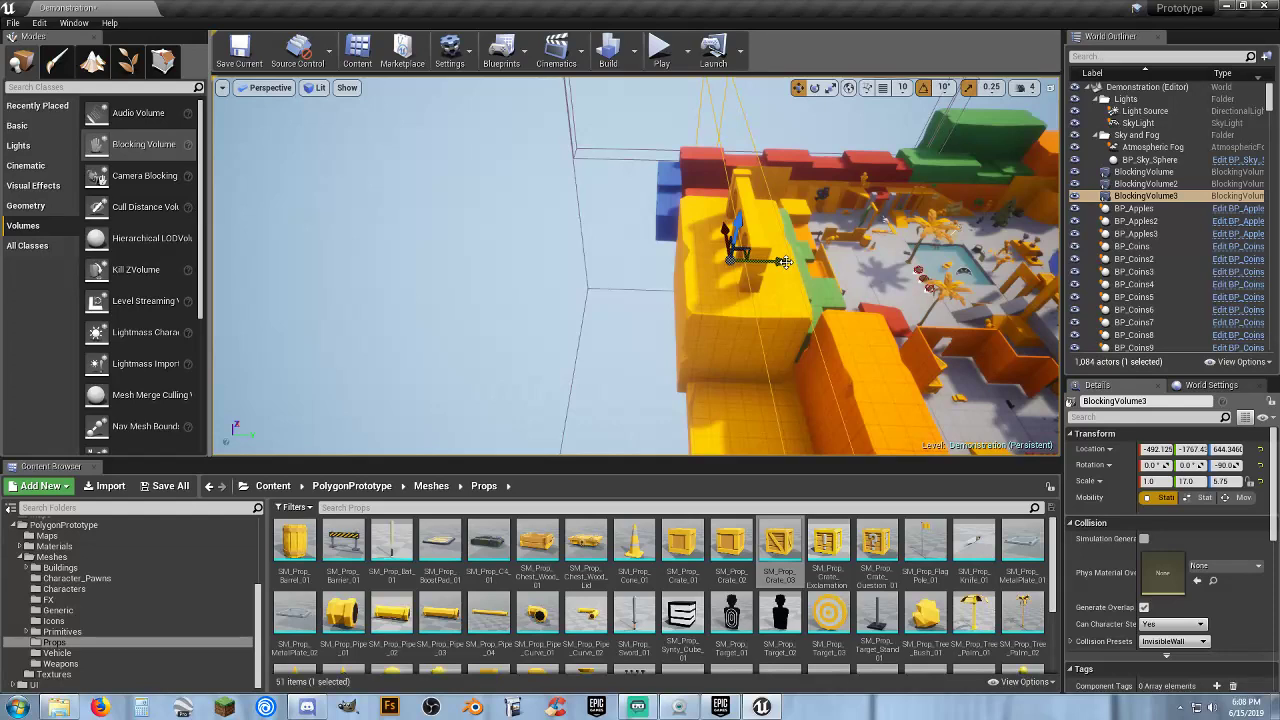
{"action": "left_click_drag", "start_coordinate": [785, 262], "coordinate": [728, 276]}
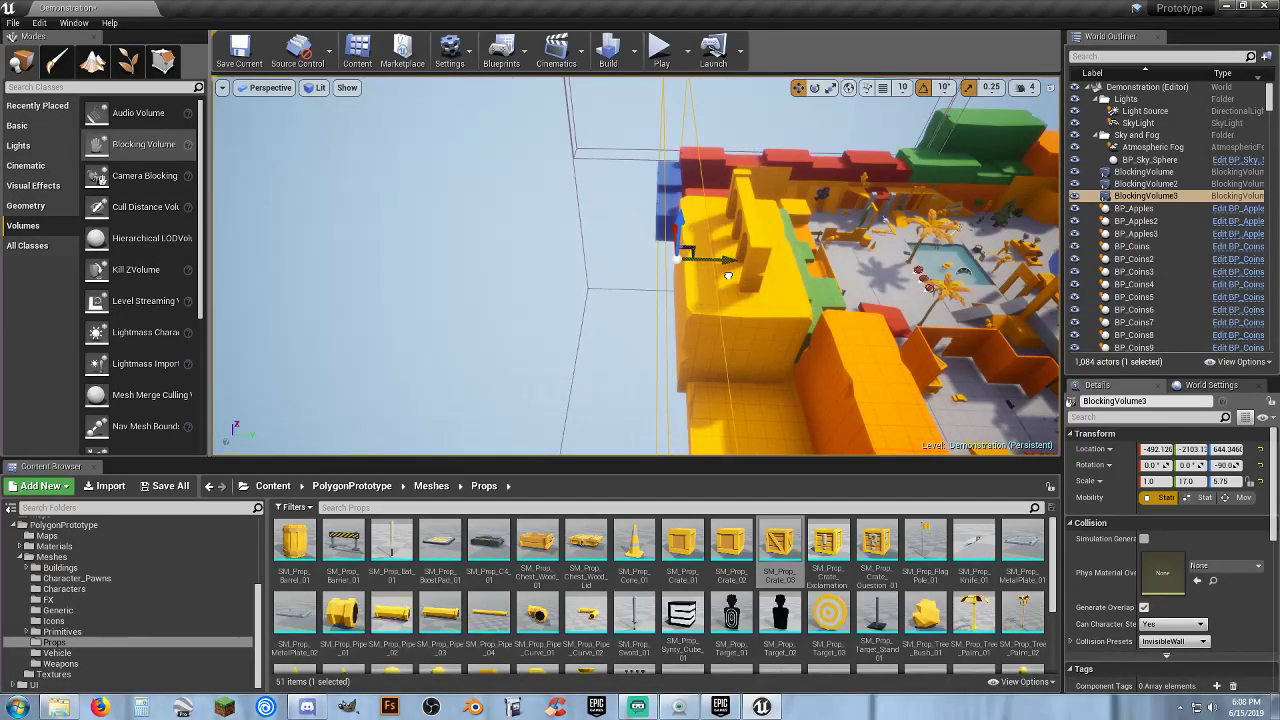
Place a new blocking volume where the low yellow ledge meets the chimney block and scale its height to a Z scale of 8.0
{"action": "right_click_drag", "start_coordinate": [728, 276], "coordinate": [707, 290]}
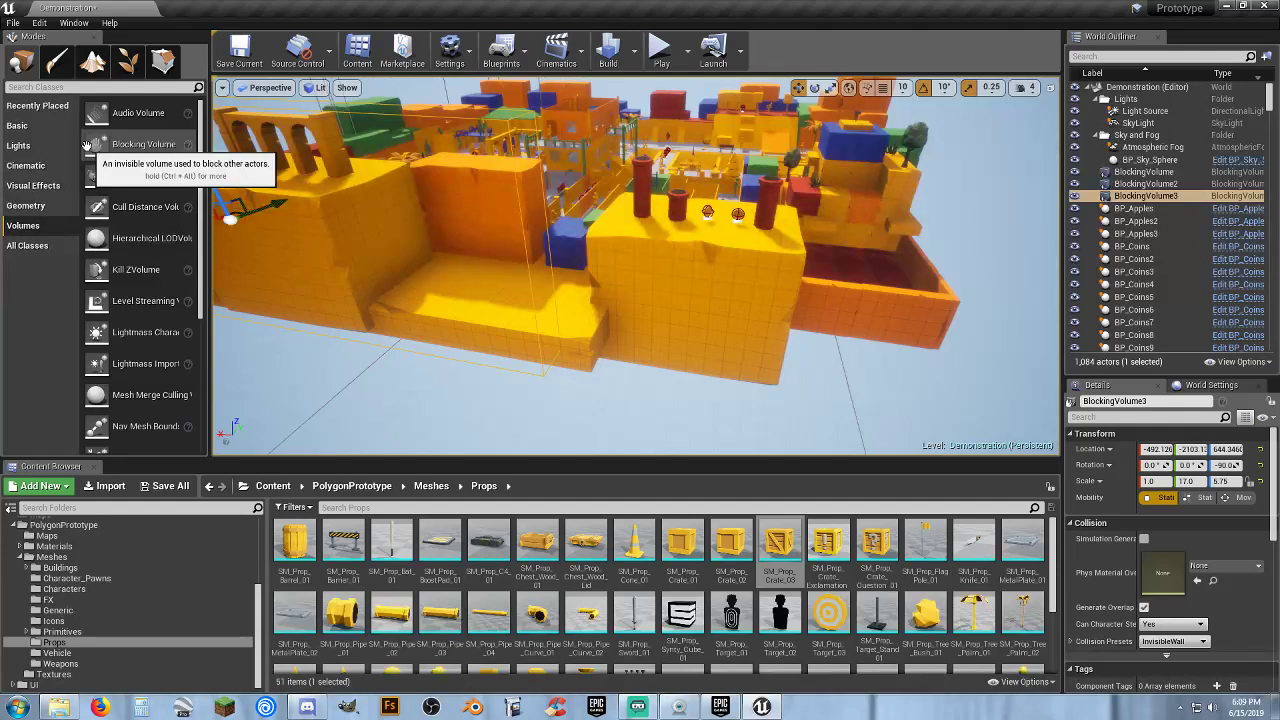
{"action": "left_click_drag", "start_coordinate": [87, 145], "coordinate": [586, 322]}
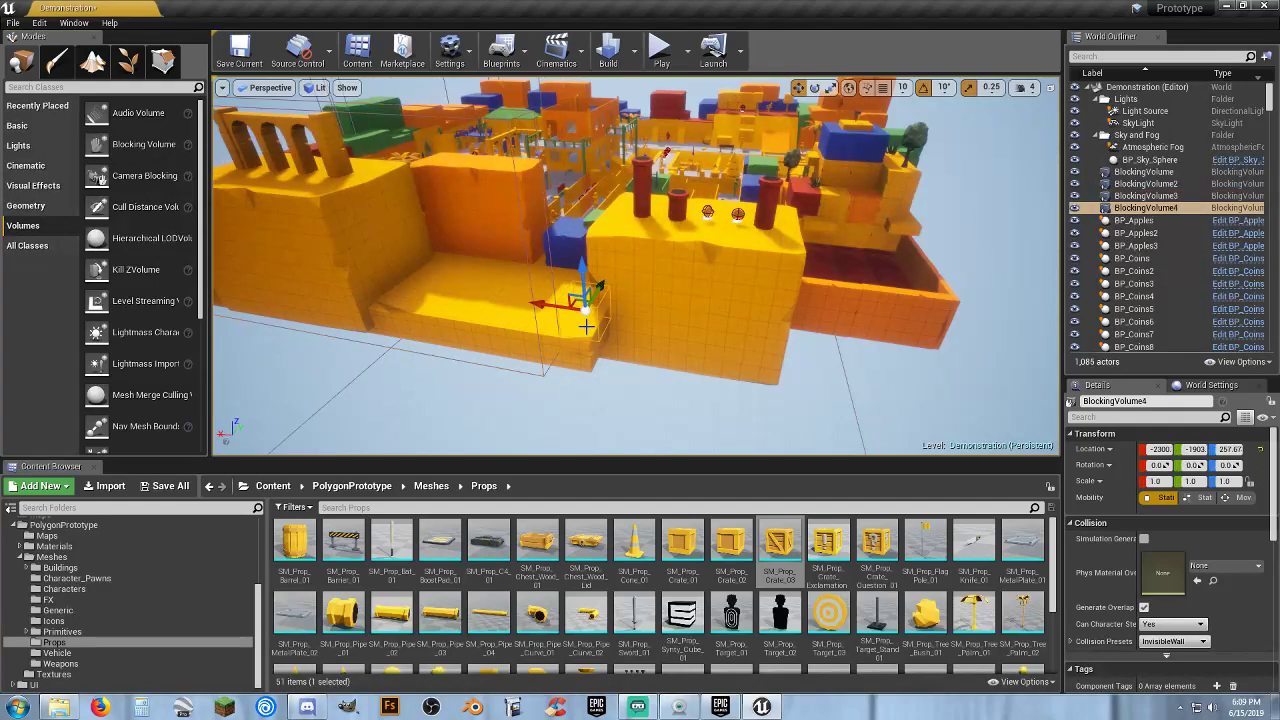
{"action": "left_click", "coordinate": [831, 89]}
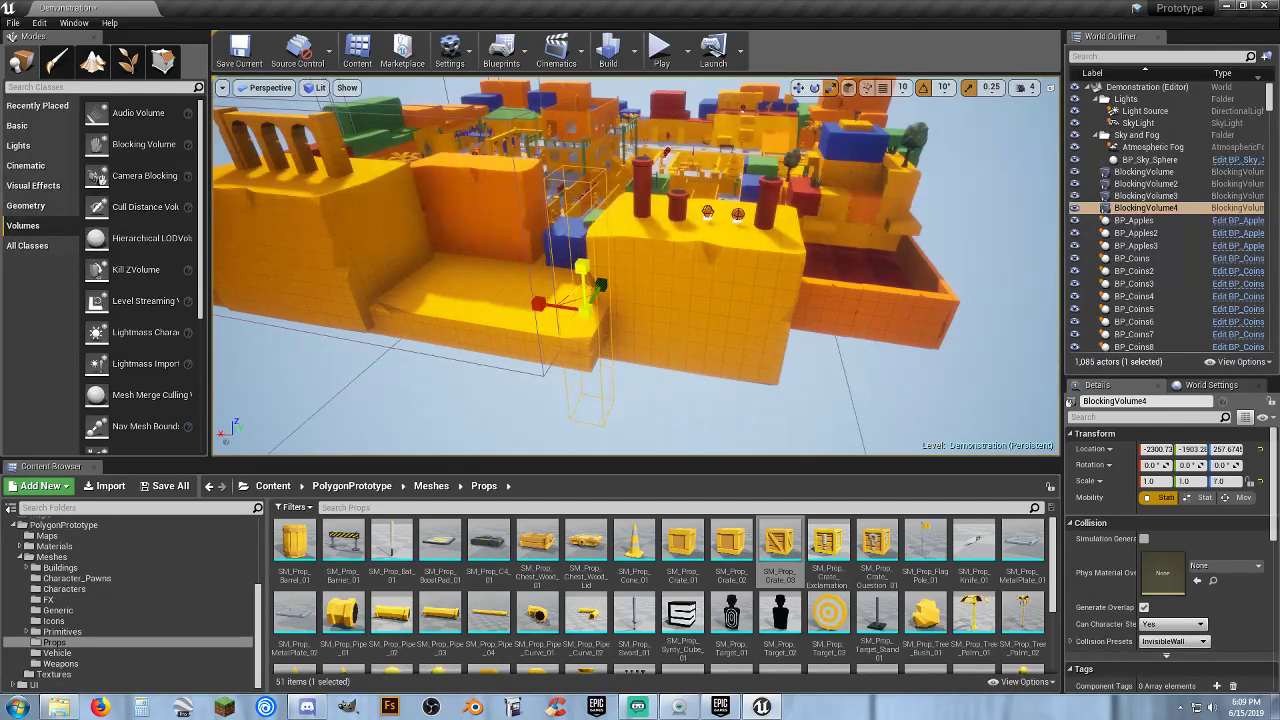
Reposition the new blocking volume to about Y -1879 and Z 538, and set its Y scale to 2.0
{"action": "left_click", "coordinate": [797, 88]}
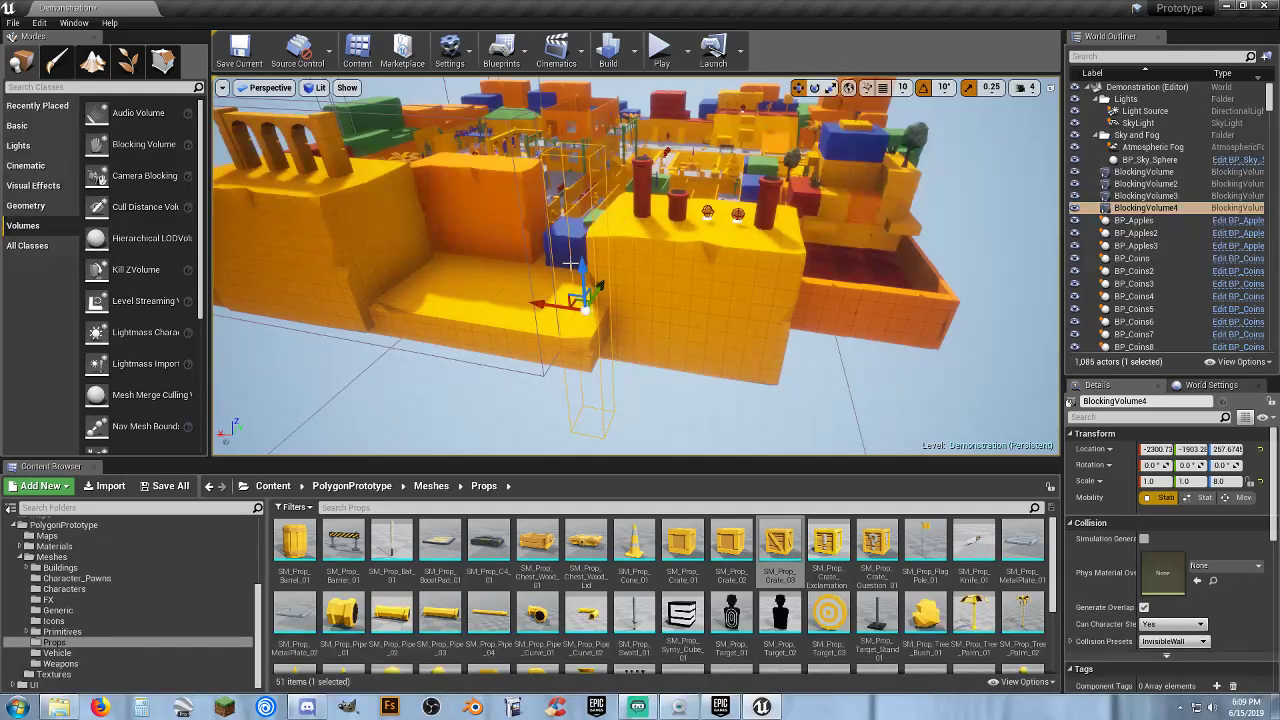
{"action": "left_click_drag", "start_coordinate": [580, 270], "coordinate": [605, 229]}
{"action": "left_click", "coordinate": [830, 87]}
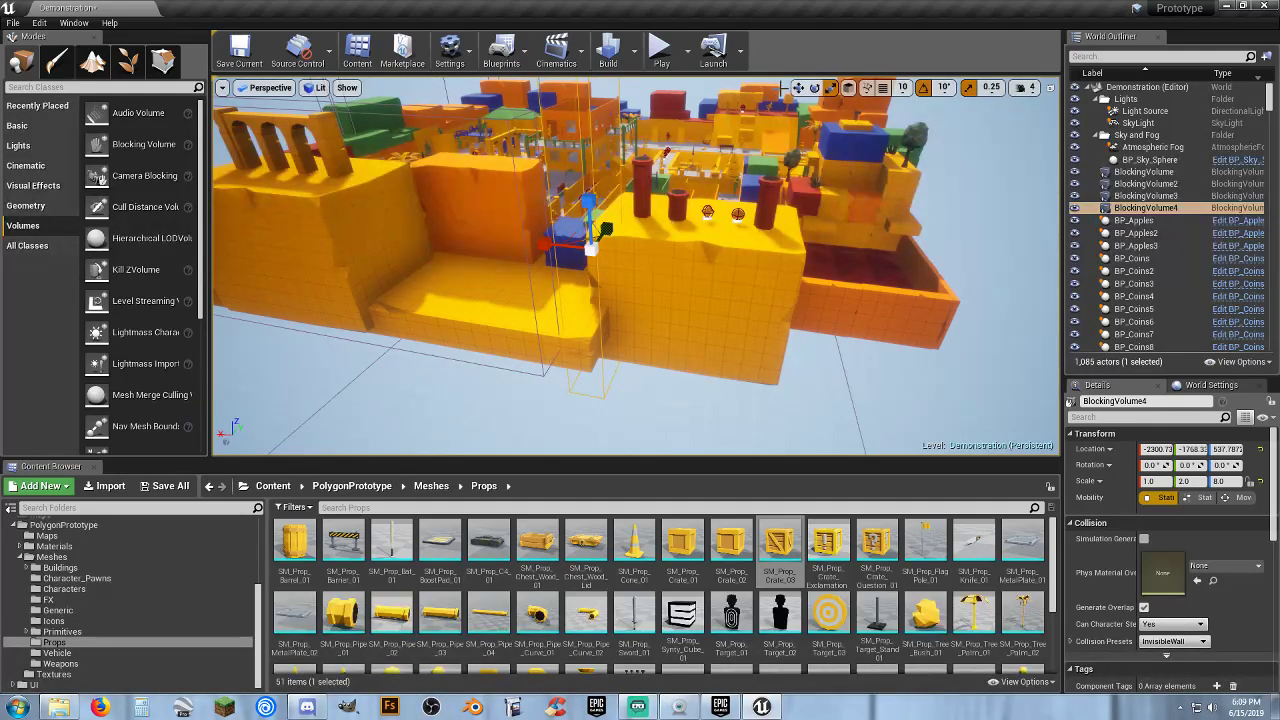
{"action": "left_click", "coordinate": [797, 88]}
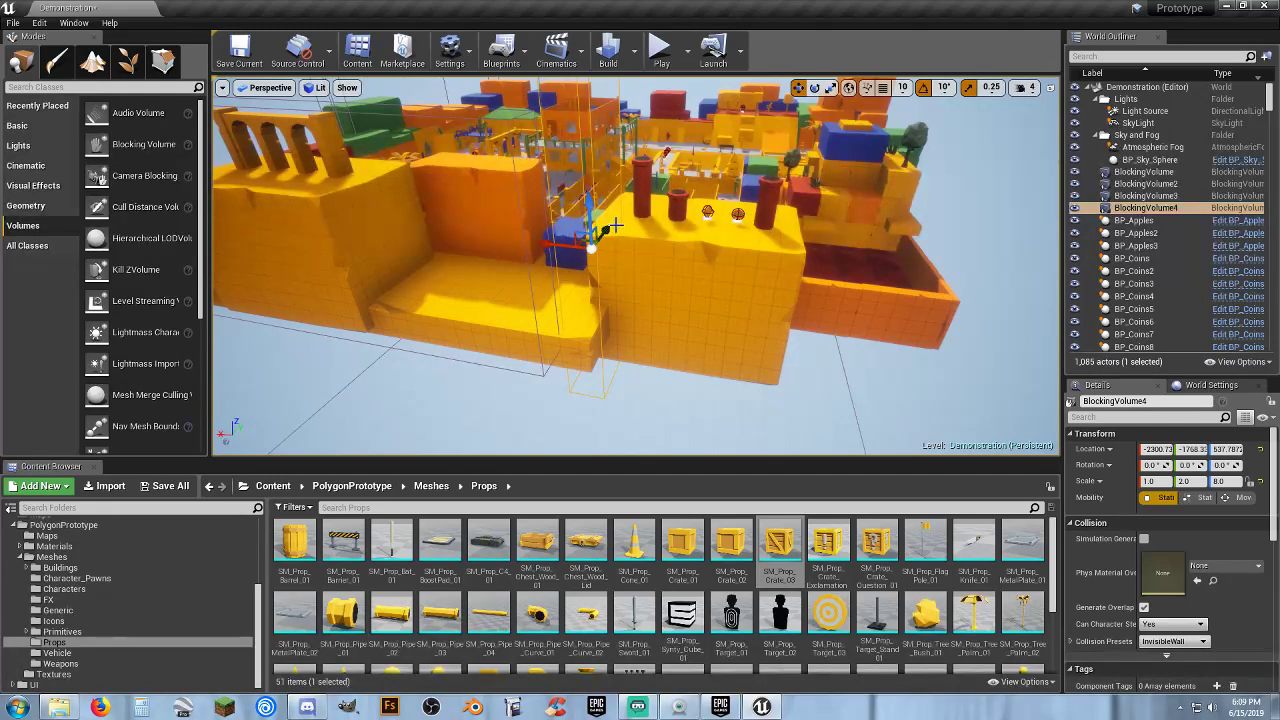
{"action": "mouse_move", "coordinate": [608, 227]}
{"action": "left_mouse_down"}
{"action": "mouse_move", "coordinate": [588, 244]}
{"action": "mouse_move", "coordinate": [610, 240]}
{"action": "left_mouse_up"}
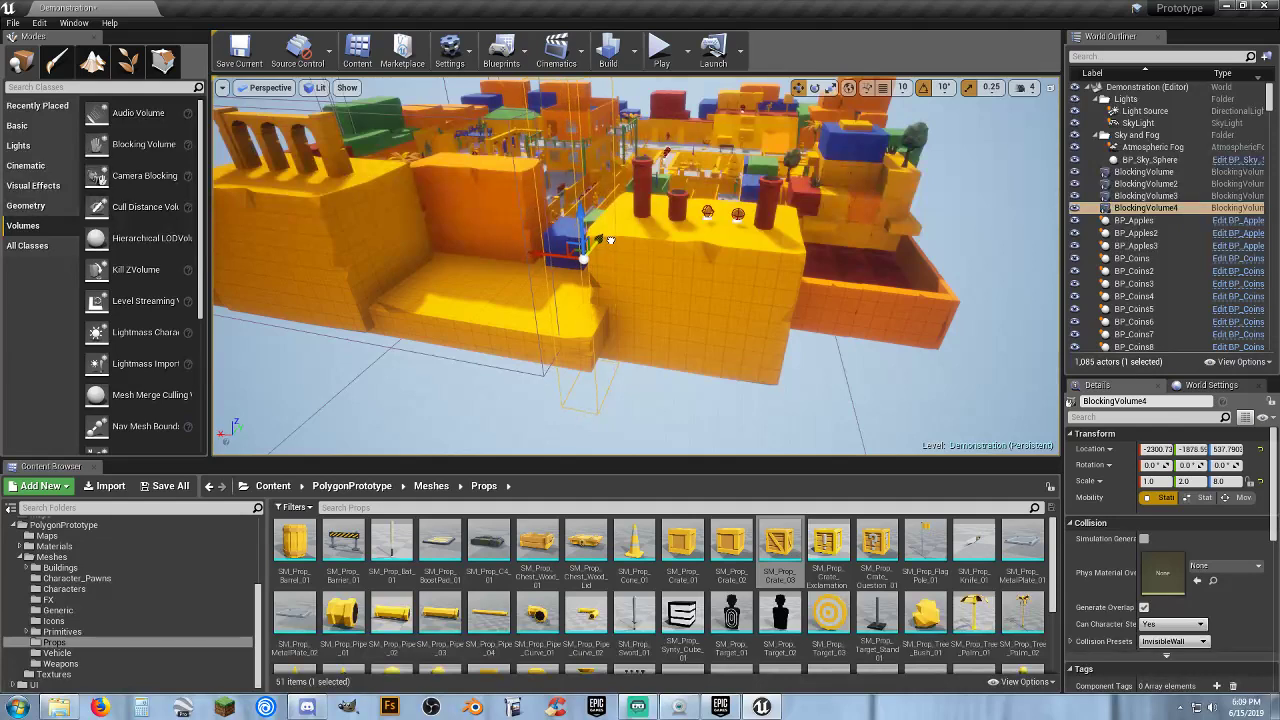
Widen the blocking volume at the chimney block to an X scale of 9.0 and move it along X to about -3160
{"action": "left_click", "coordinate": [848, 88]}
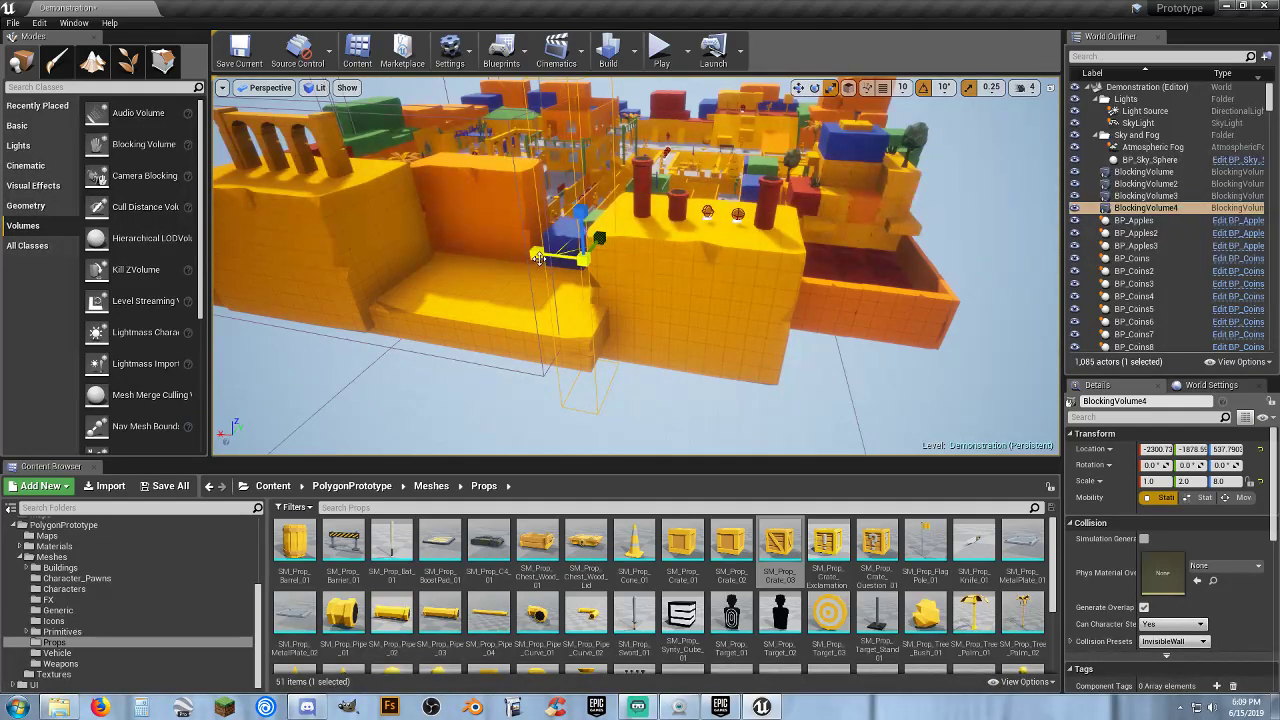
{"action": "left_click_drag", "start_coordinate": [538, 258], "coordinate": [460, 265]}
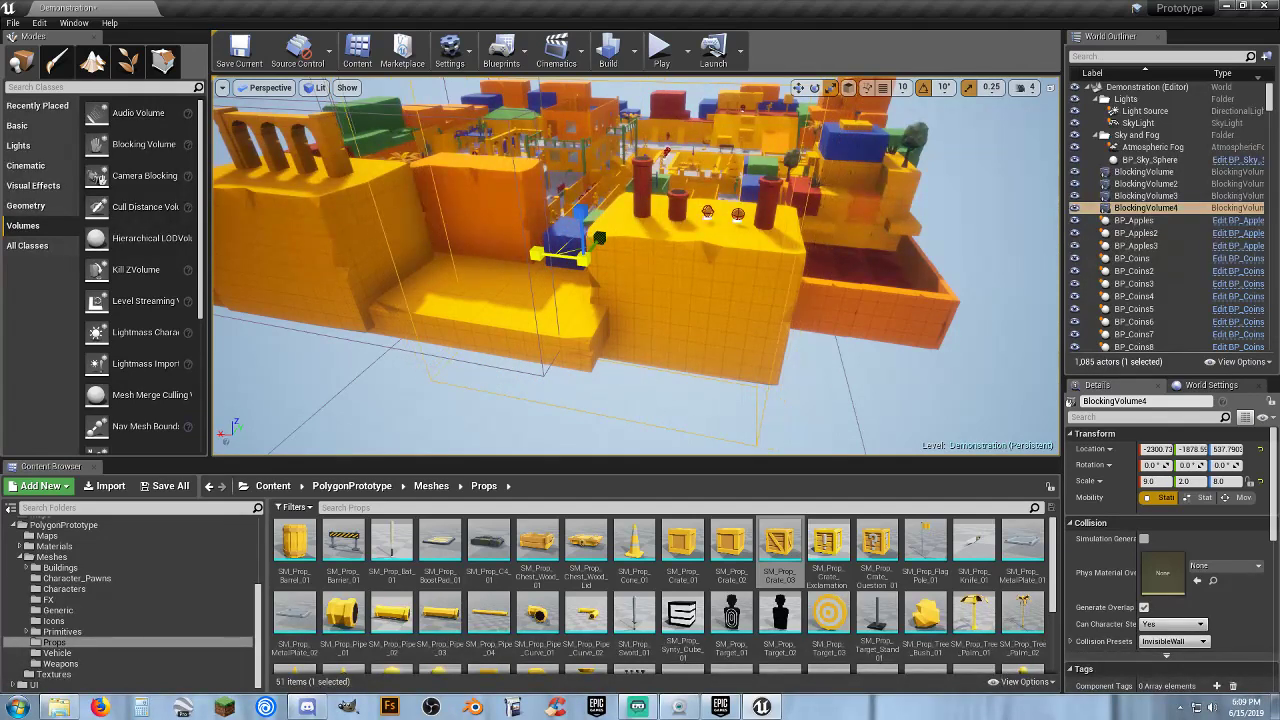
{"action": "left_click", "coordinate": [797, 88]}
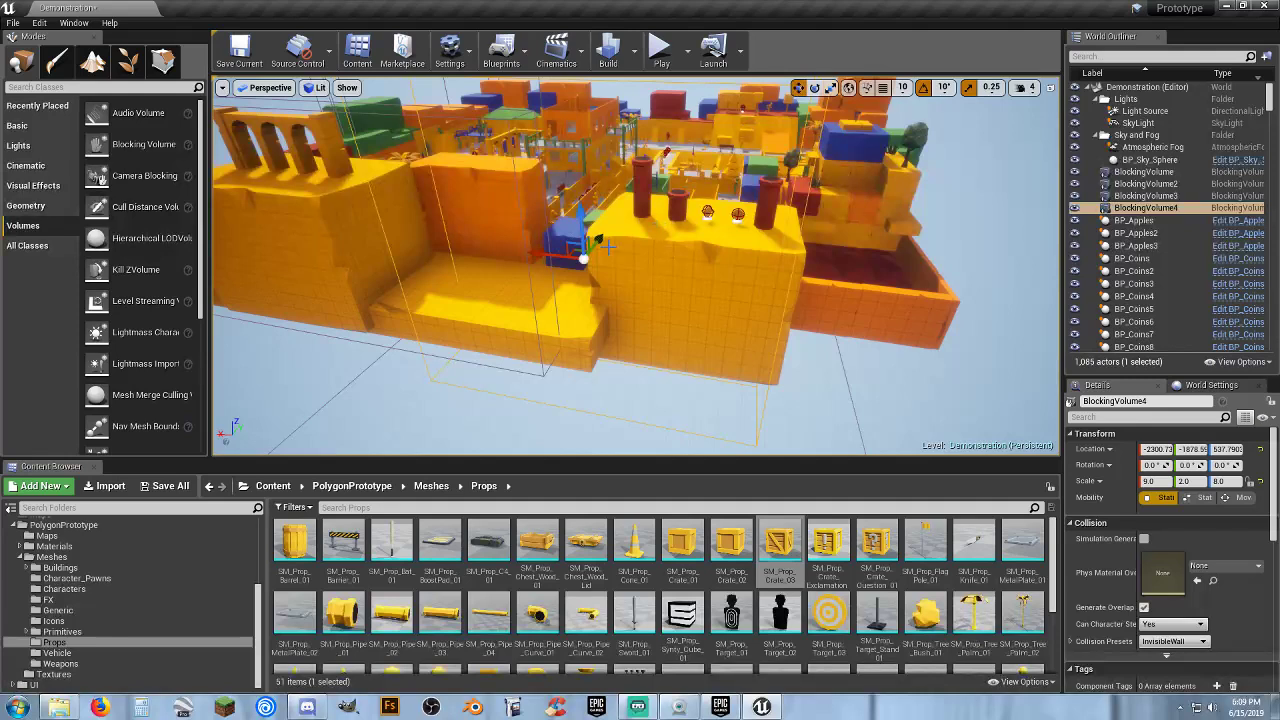
{"action": "left_click_drag", "start_coordinate": [551, 257], "coordinate": [730, 313]}
Shift the rotated blocking volume behind the yellow arches along X to about -565 and lengthen it to a Y scale of 17.5
{"action": "right_click_drag", "start_coordinate": [730, 313], "coordinate": [638, 264]}
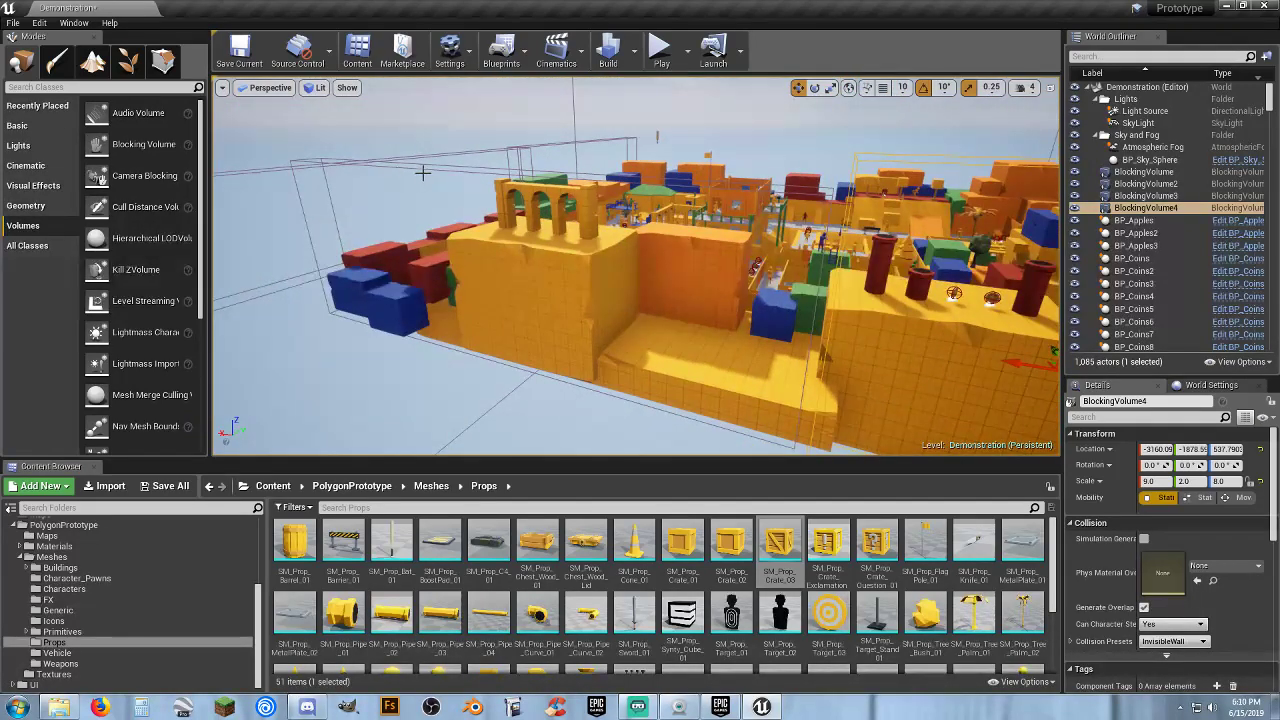
{"action": "left_click", "coordinate": [455, 201]}
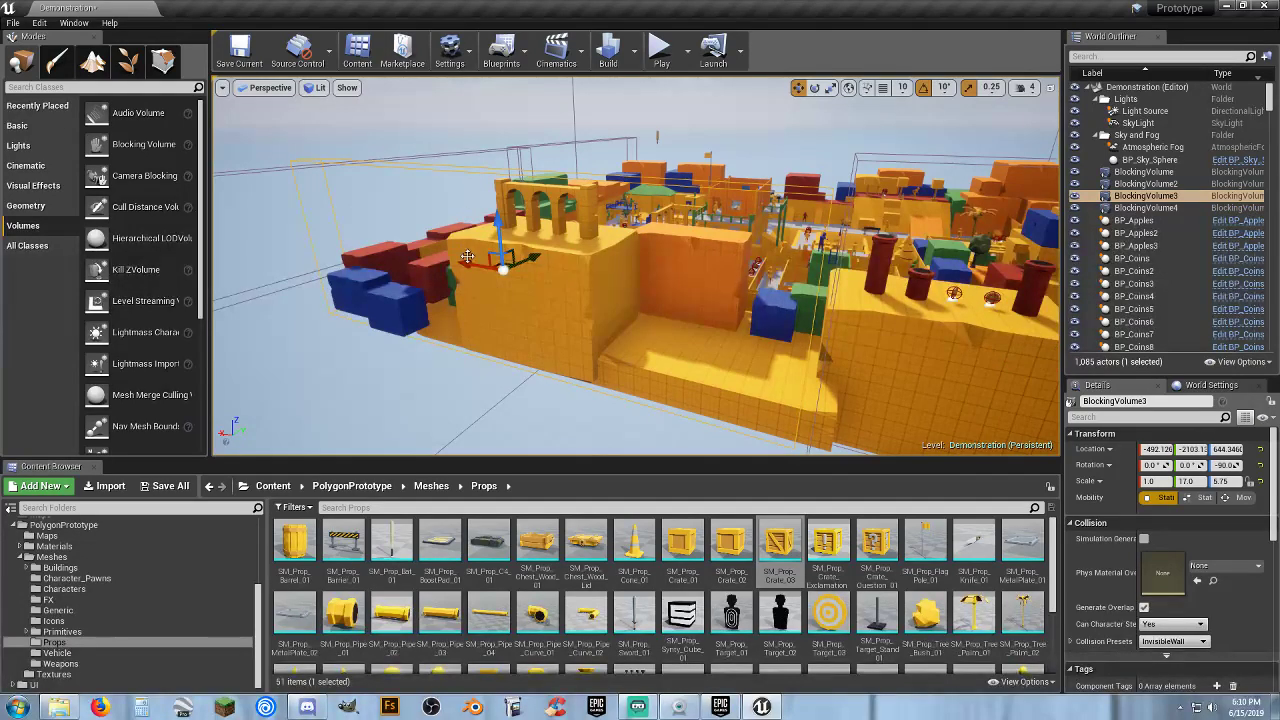
{"action": "left_click_drag", "start_coordinate": [470, 263], "coordinate": [479, 265]}
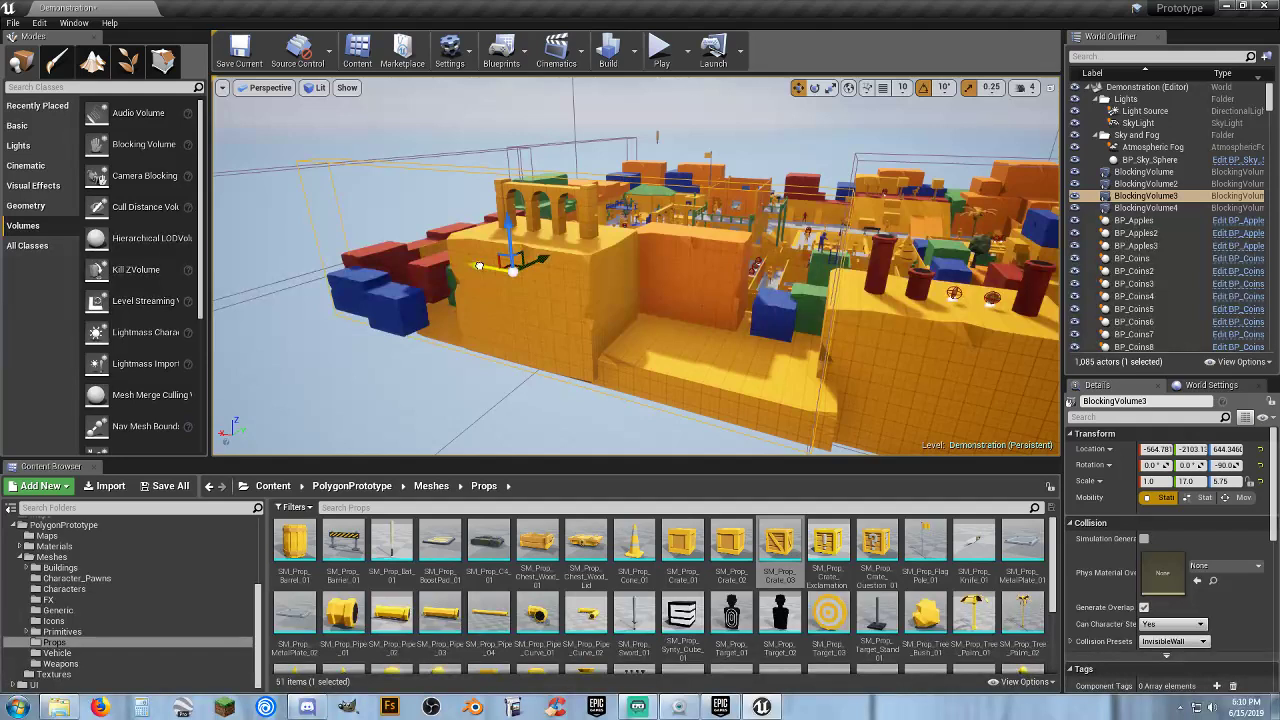
{"action": "left_click", "coordinate": [830, 88]}
{"action": "left_click_drag", "start_coordinate": [482, 265], "coordinate": [486, 274]}
Place another blocking volume near the chimney block's inner corner and scale it to X 5.0, Y 3.5 and Z 5.5
{"action": "right_click_drag", "start_coordinate": [735, 284], "coordinate": [770, 284]}
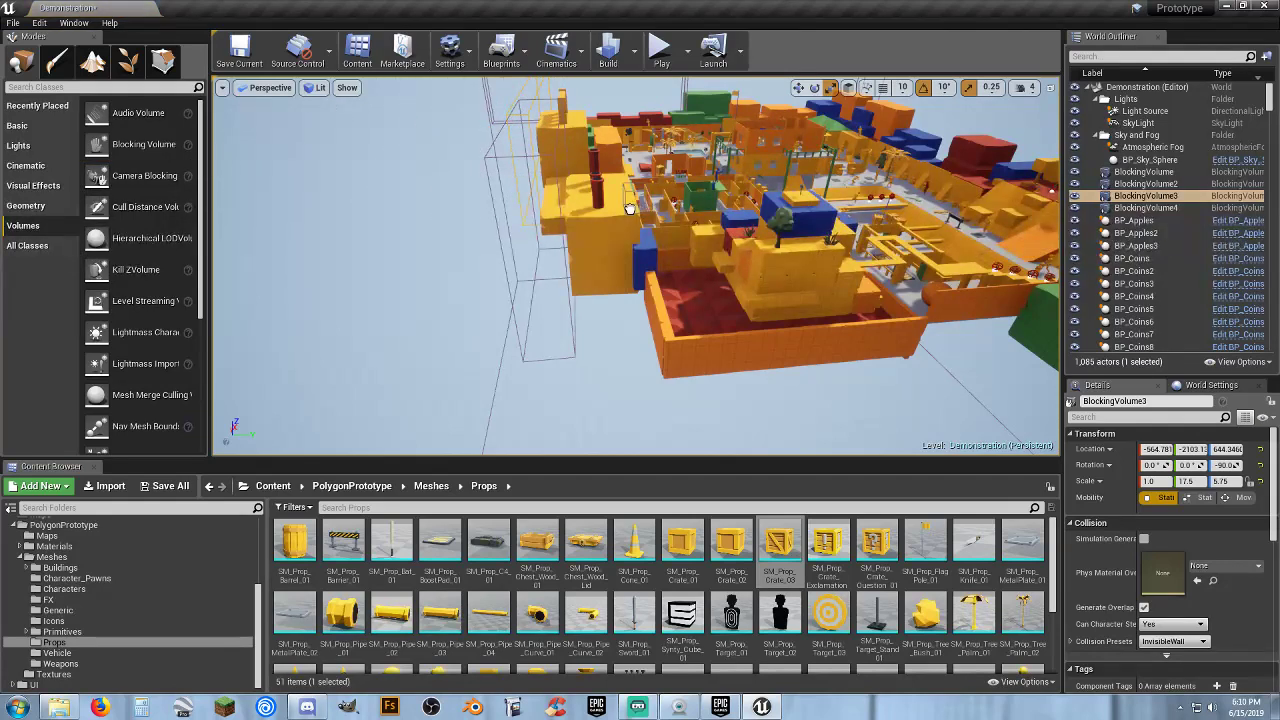
{"action": "left_click_drag", "start_coordinate": [620, 211], "coordinate": [620, 211]}
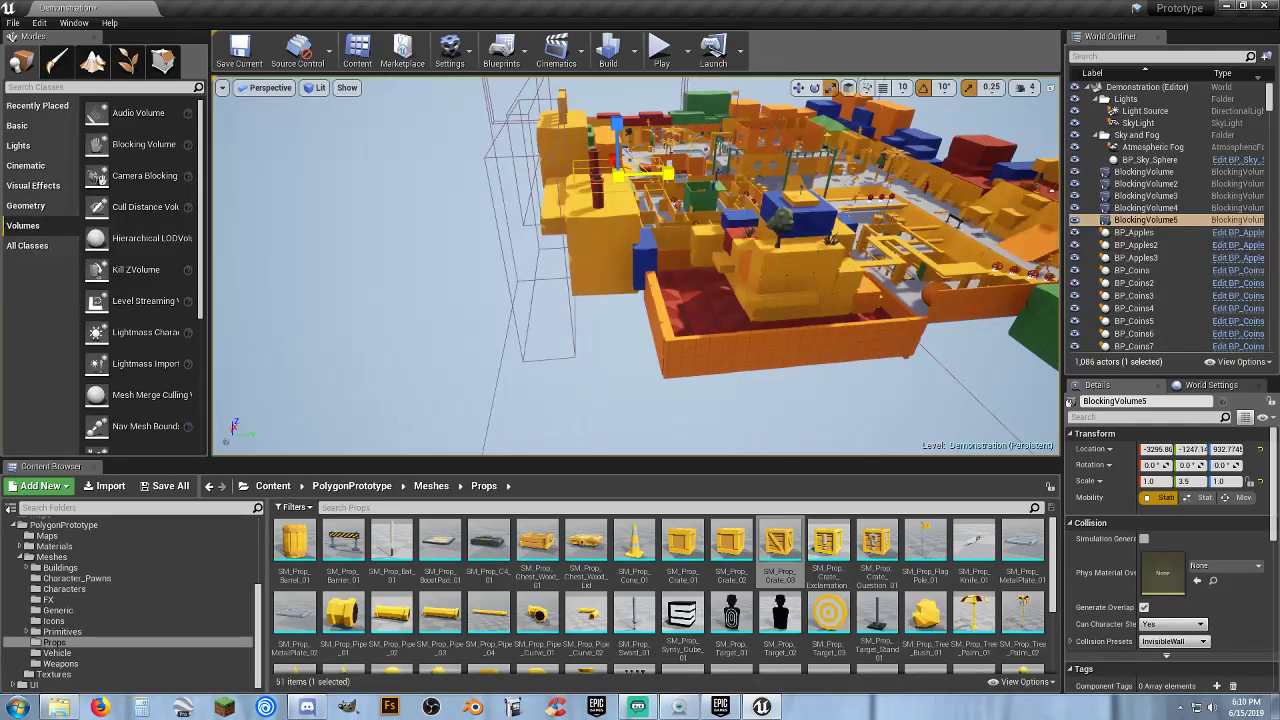
{"action": "left_click", "coordinate": [799, 89]}
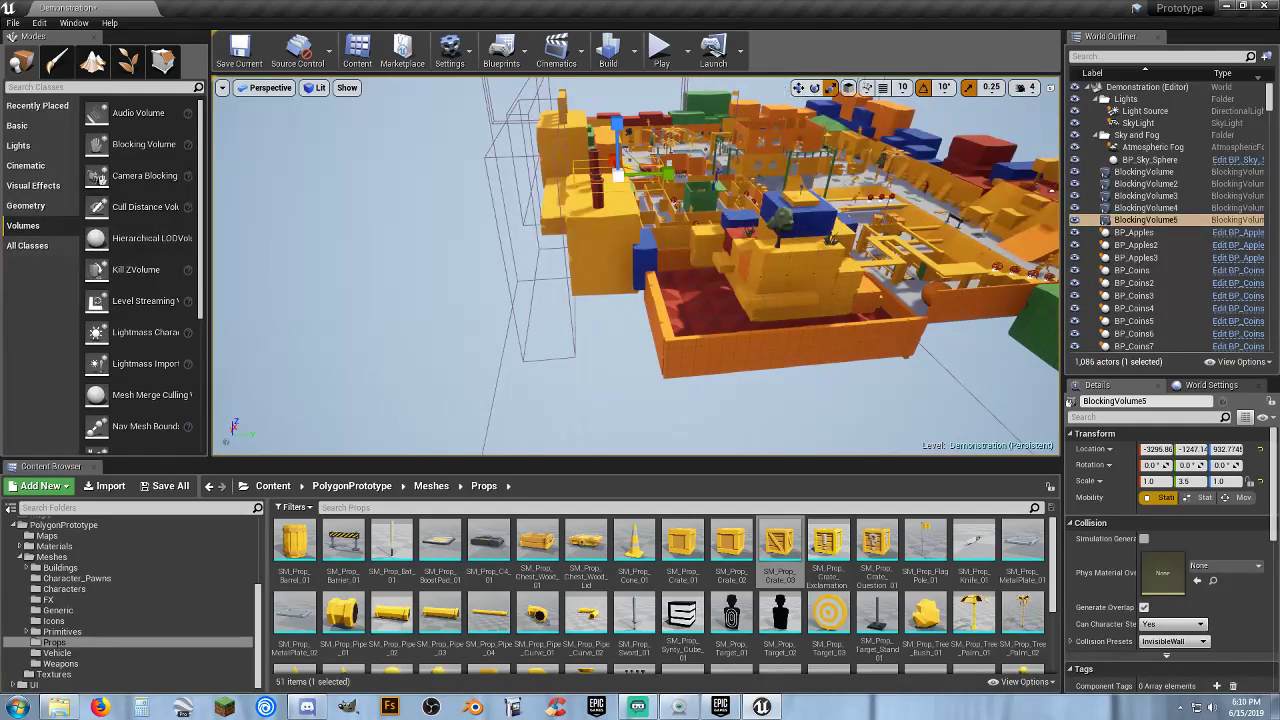
{"action": "right_click_drag", "start_coordinate": [621, 221], "coordinate": [720, 240]}
{"action": "mouse_move", "coordinate": [585, 207]}
{"action": "right_mouse_down"}
{"action": "mouse_move", "coordinate": [560, 212]}
{"action": "mouse_move", "coordinate": [585, 207]}
{"action": "right_mouse_up"}
{"action": "left_click_drag", "start_coordinate": [476, 230], "coordinate": [430, 237]}
{"action": "left_click_drag", "start_coordinate": [518, 183], "coordinate": [743, 191]}
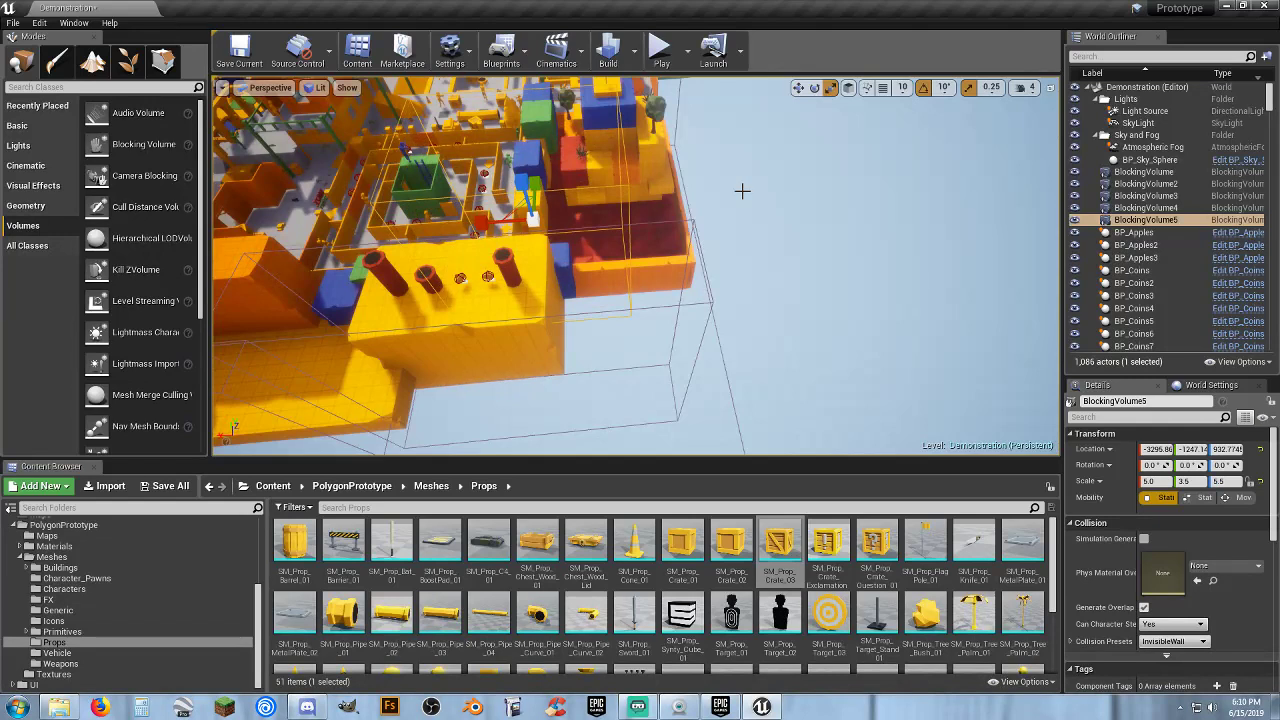
Move the newest blocking volume beside the chimney block's end, to about X -3802, Y -1399 and Z 507
{"action": "left_click", "coordinate": [799, 89]}
{"action": "left_click_drag", "start_coordinate": [479, 218], "coordinate": [572, 246]}
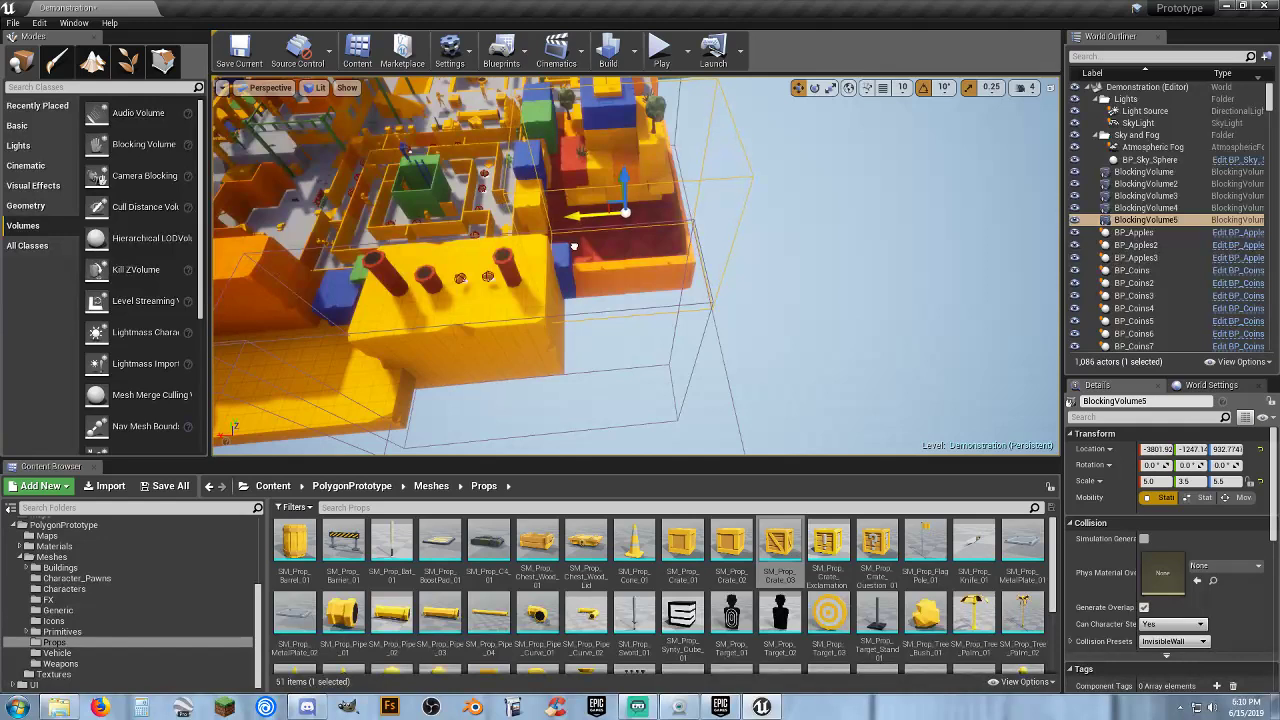
{"action": "right_click_drag", "start_coordinate": [600, 250], "coordinate": [390, 232]}
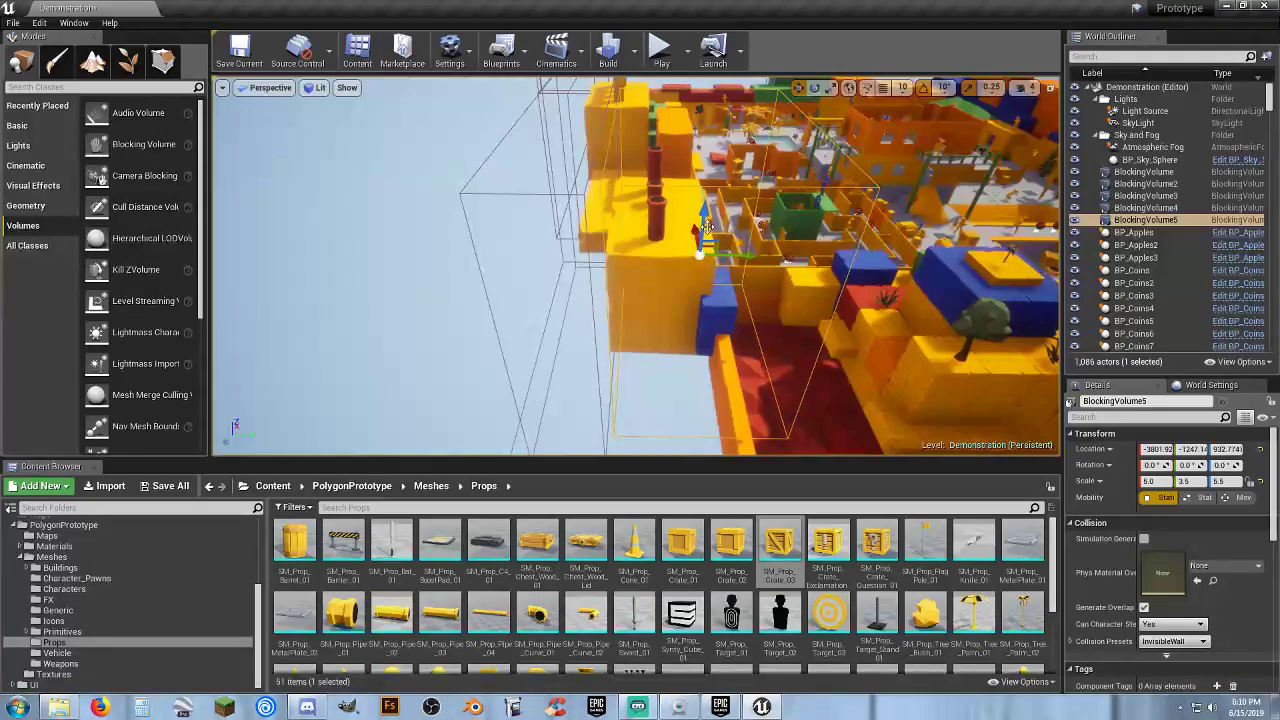
{"action": "left_click_drag", "start_coordinate": [706, 215], "coordinate": [672, 298]}
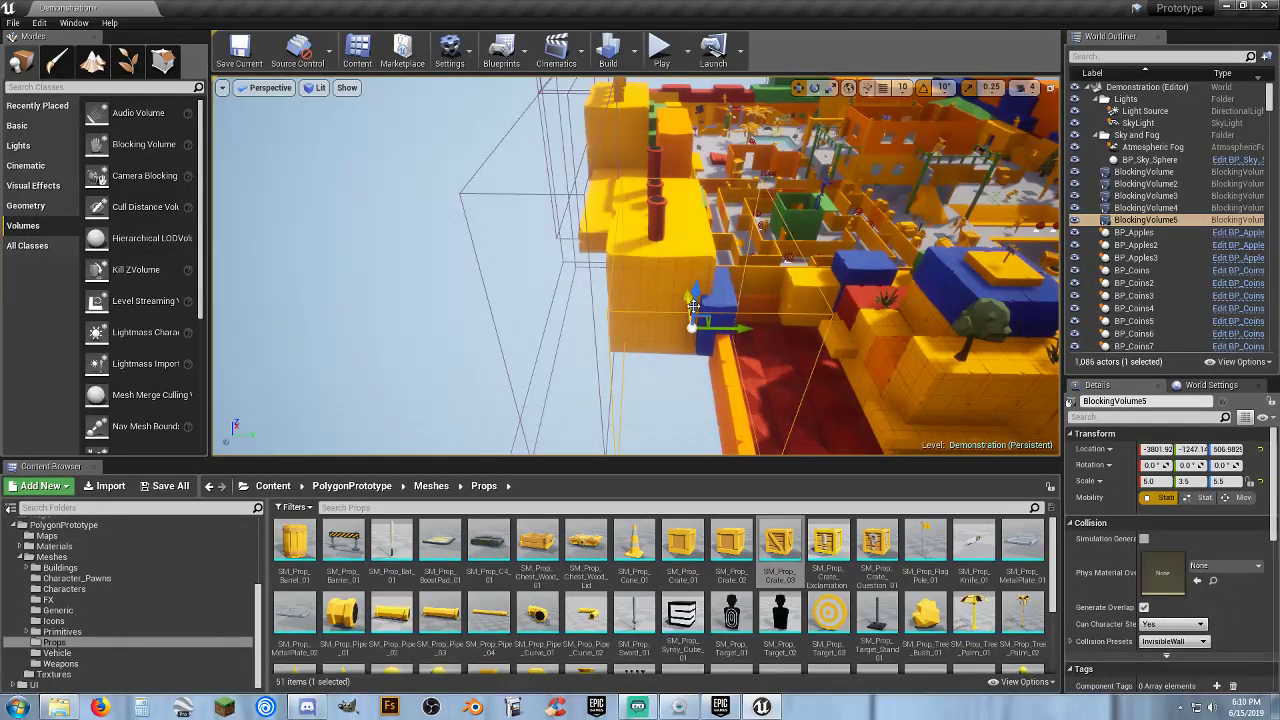
{"action": "left_click_drag", "start_coordinate": [741, 328], "coordinate": [694, 333]}
{"action": "right_click_drag", "start_coordinate": [825, 308], "coordinate": [884, 312]}
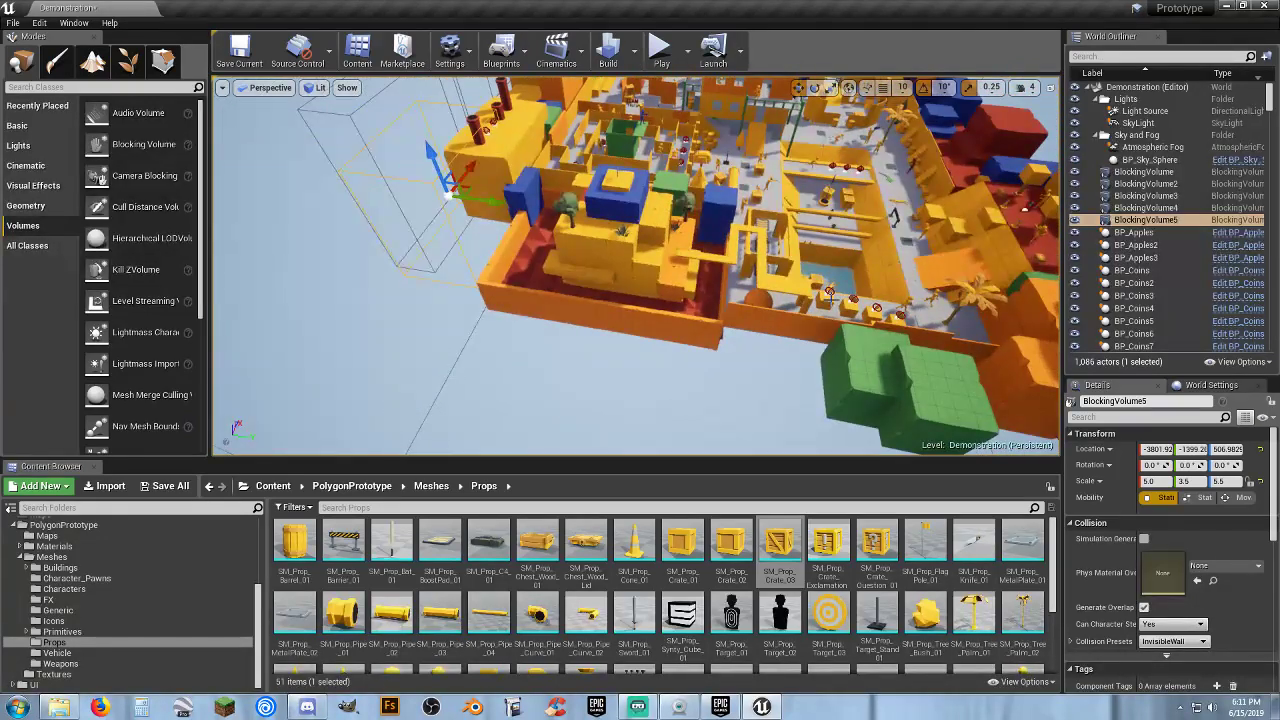
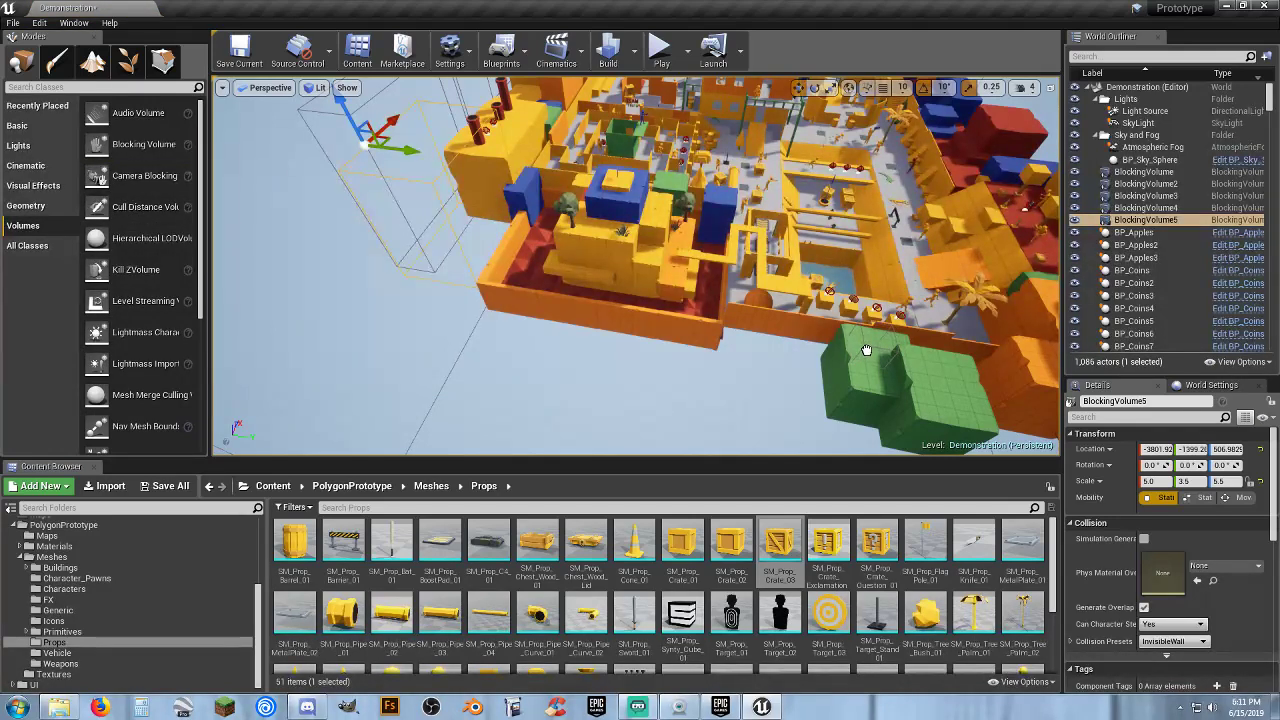
Place a new blocking volume at the outer wall beside the green blocks and scale it to Y 10.5 and Z 6.0
{"action": "left_click_drag", "start_coordinate": [867, 350], "coordinate": [867, 350]}
{"action": "mouse_move", "coordinate": [755, 356]}
{"action": "right_mouse_down"}
{"action": "mouse_move", "coordinate": [815, 398]}
{"action": "mouse_move", "coordinate": [722, 376]}
{"action": "mouse_move", "coordinate": [736, 362]}
{"action": "right_mouse_up"}
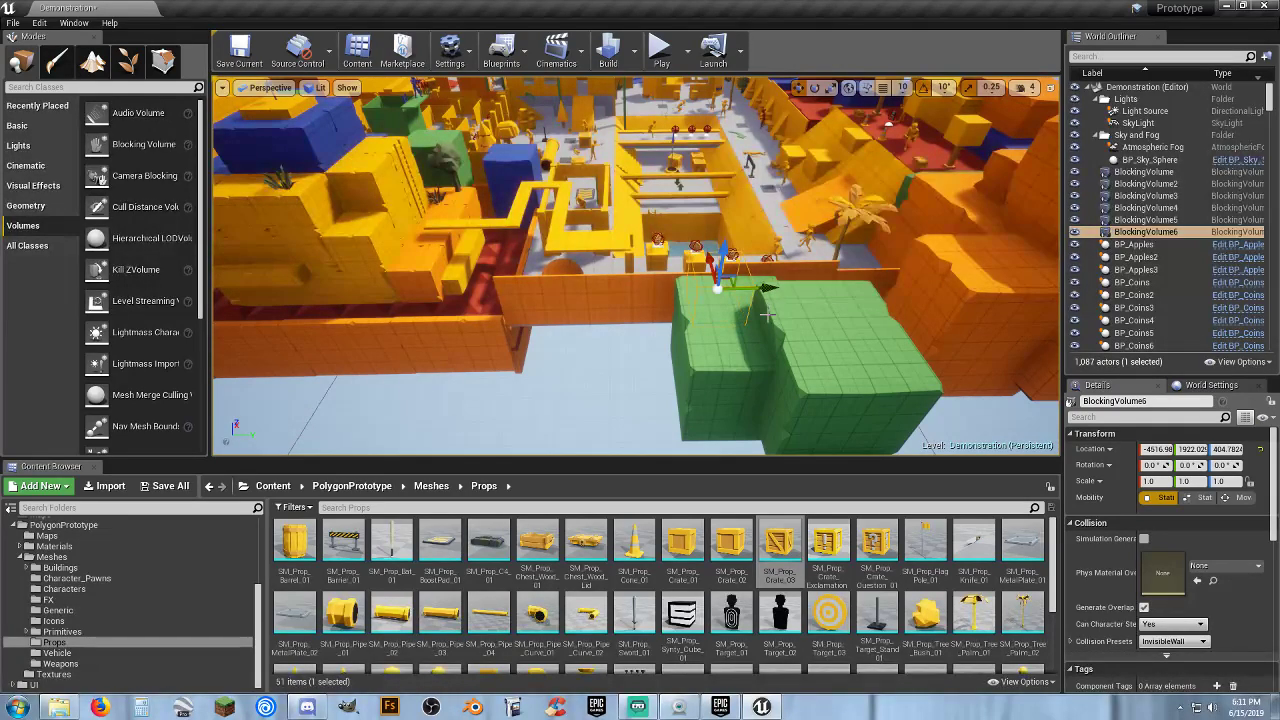
{"action": "left_click", "coordinate": [829, 91]}
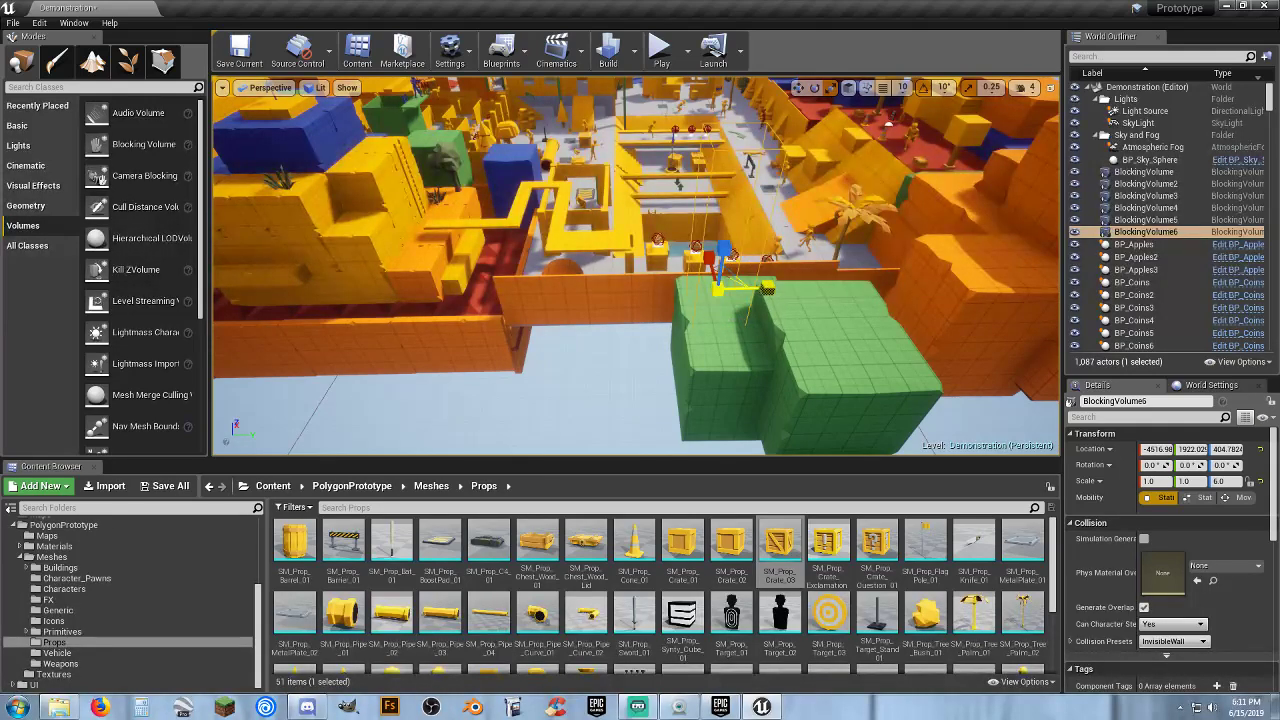
{"action": "left_click_drag", "start_coordinate": [765, 289], "coordinate": [928, 273]}
{"action": "right_click_drag", "start_coordinate": [664, 300], "coordinate": [560, 300]}
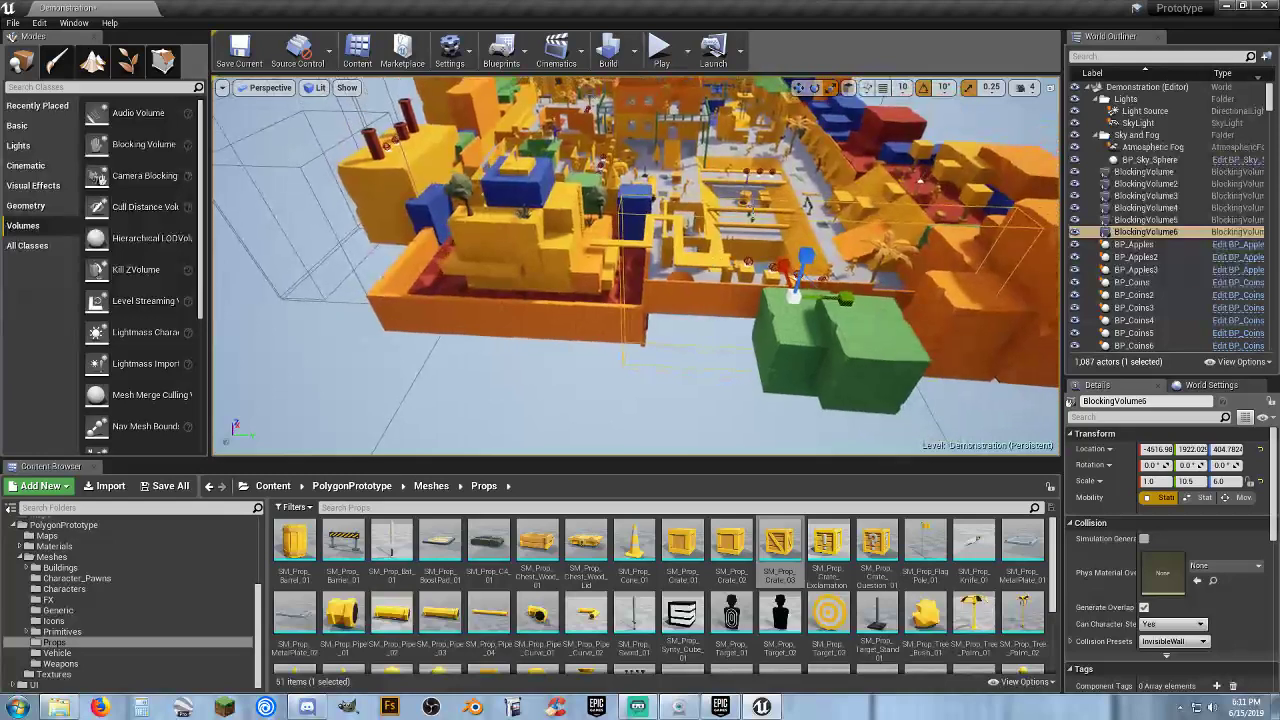
Move the blocking volume along the outer wall of the red-floored courtyard, to about X -4426 and Y -17
{"action": "left_click", "coordinate": [799, 88]}
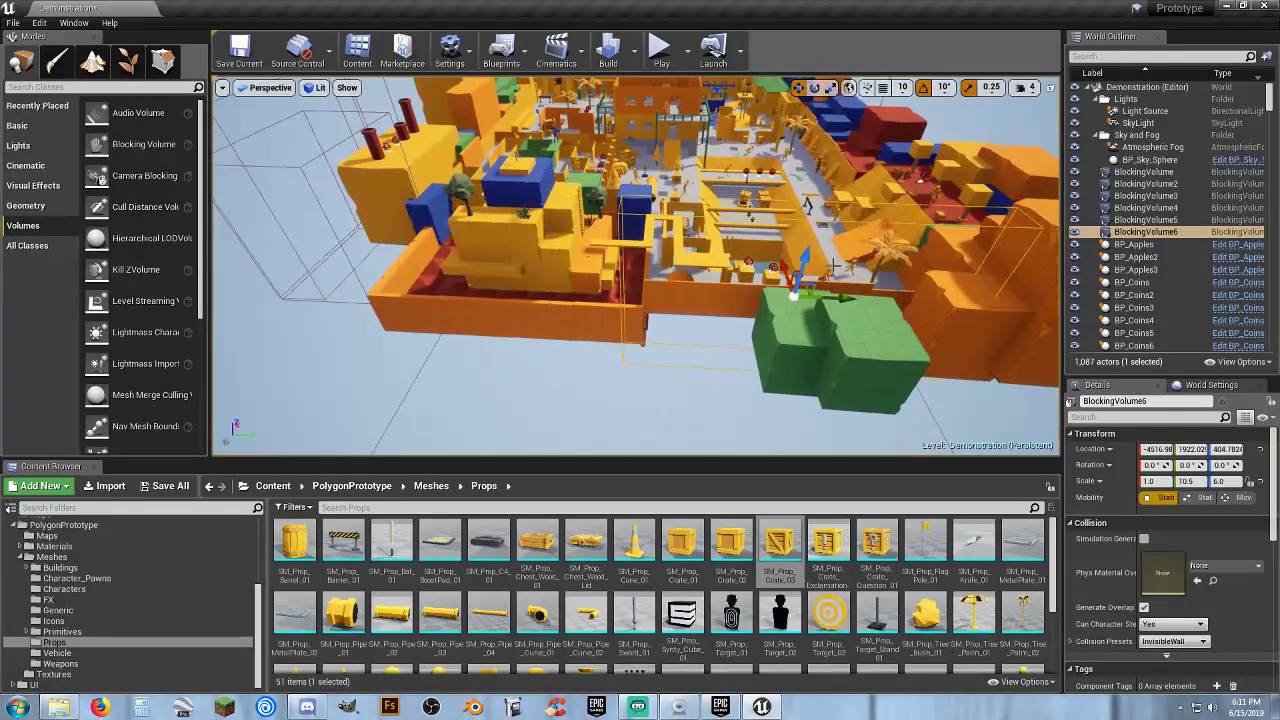
{"action": "left_click_drag", "start_coordinate": [838, 295], "coordinate": [541, 324]}
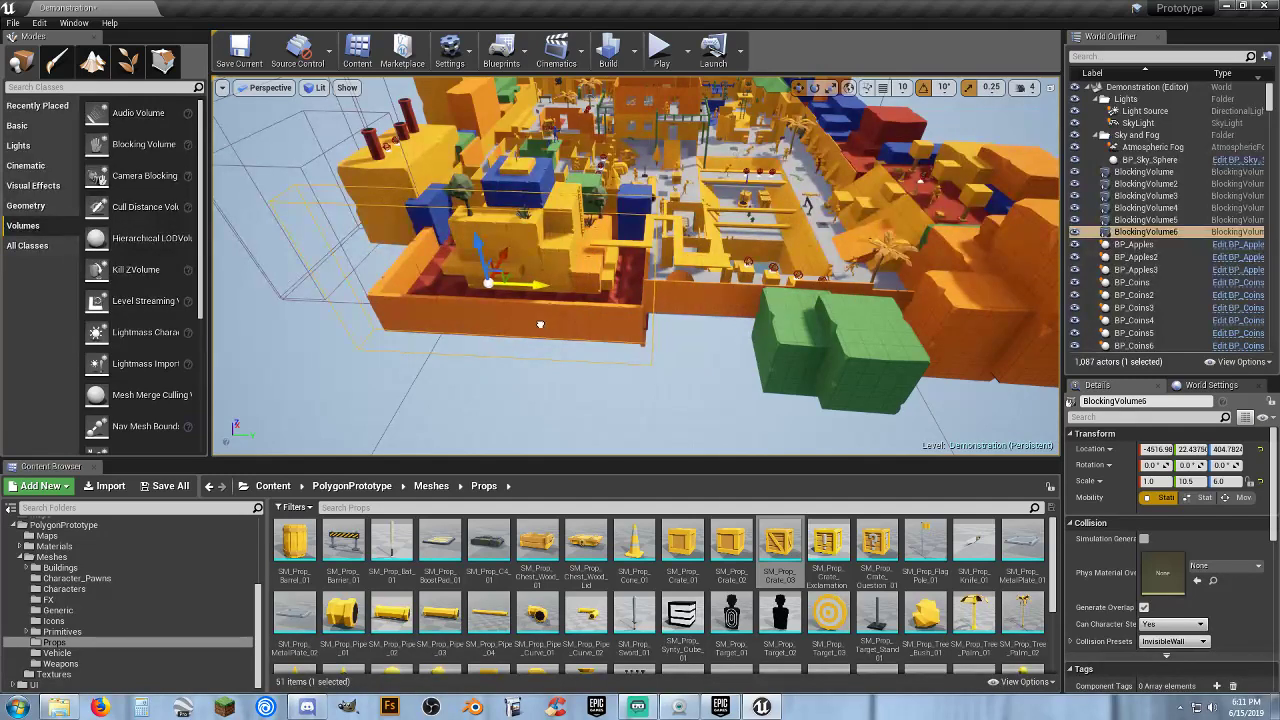
{"action": "right_click_drag", "start_coordinate": [539, 324], "coordinate": [542, 272]}
{"action": "key", "text": "w"}
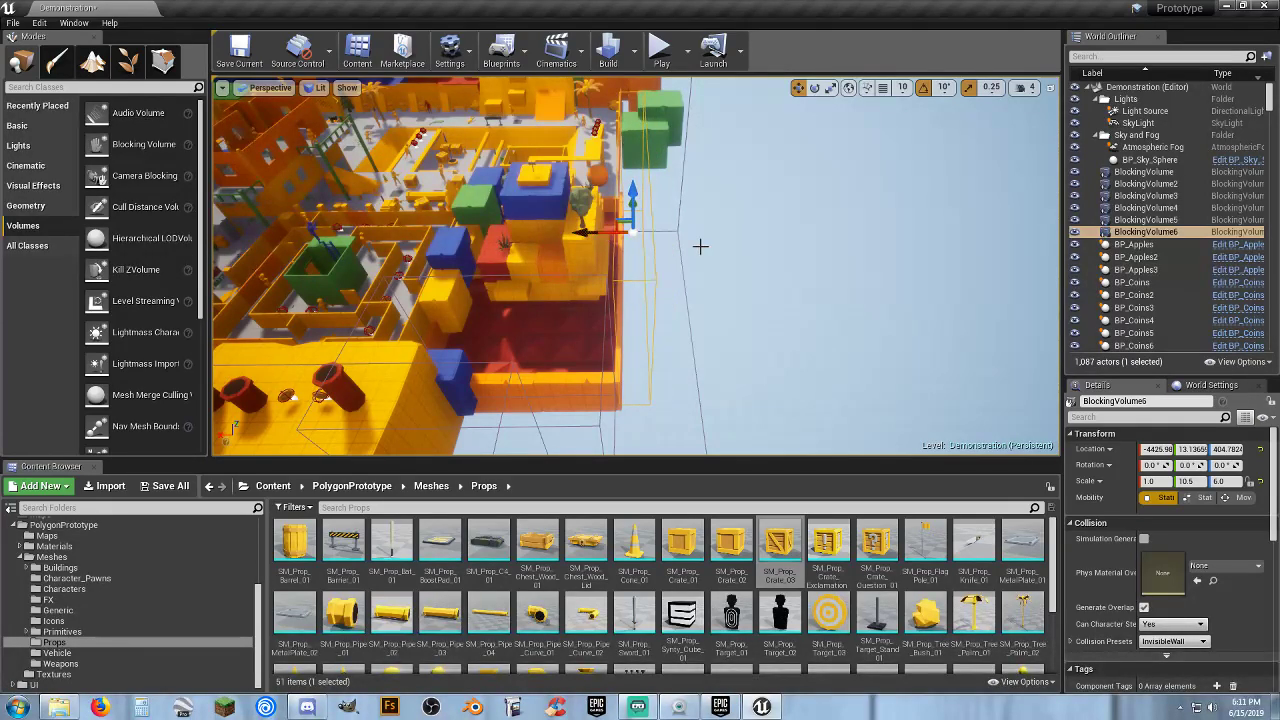
{"action": "right_click_drag", "start_coordinate": [700, 246], "coordinate": [525, 224]}
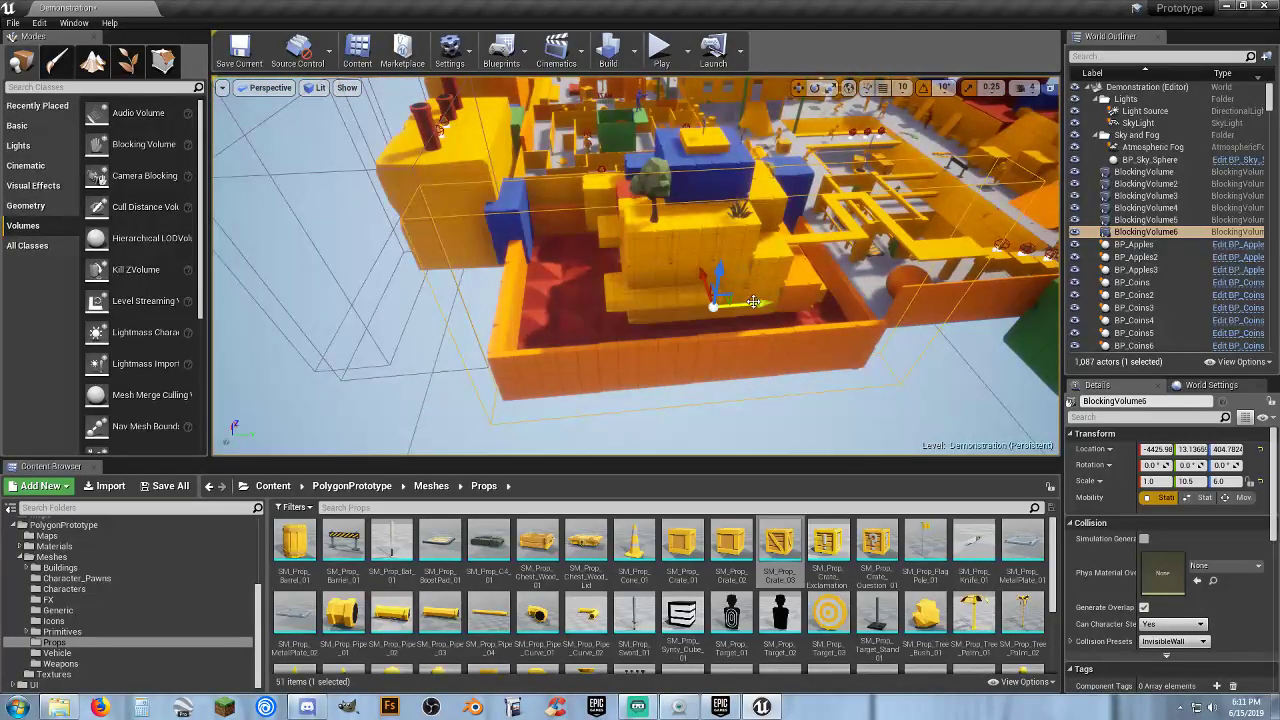
{"action": "left_click_drag", "start_coordinate": [753, 301], "coordinate": [747, 305]}
Delete the two green blocks standing outside the wall near the pool
{"action": "right_click_drag", "start_coordinate": [636, 266], "coordinate": [690, 368]}
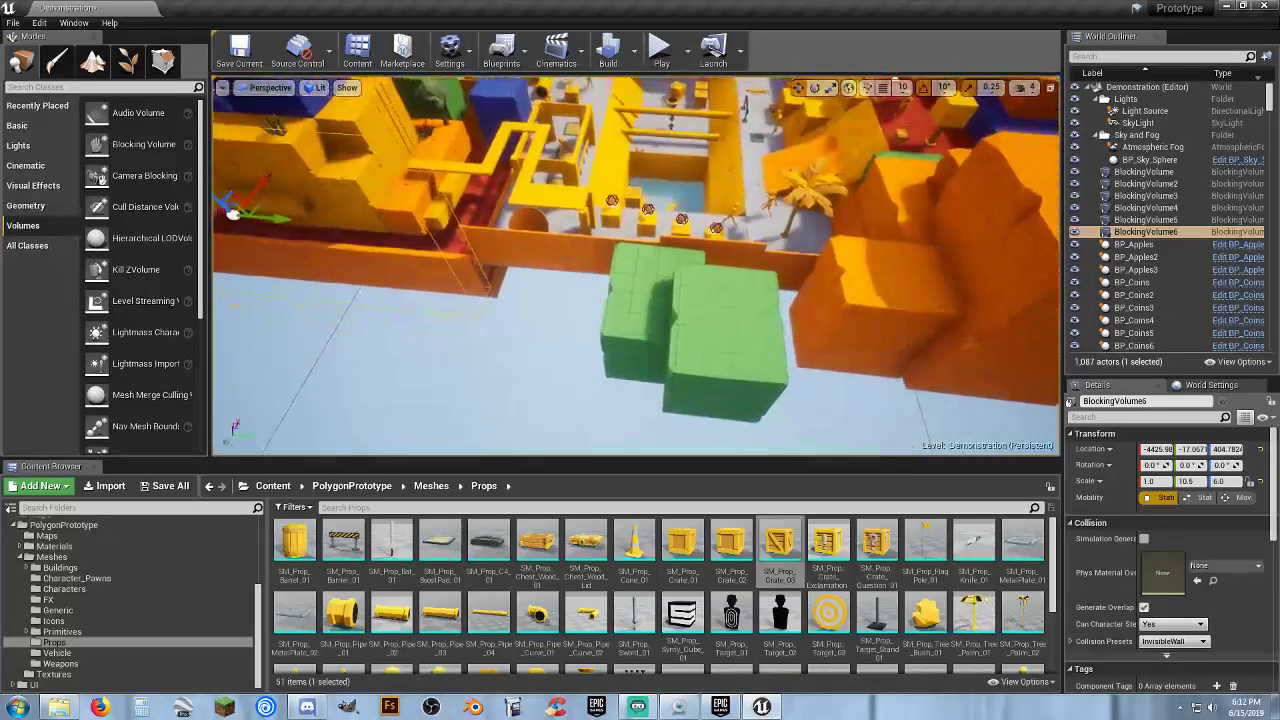
{"action": "left_click", "coordinate": [674, 324]}
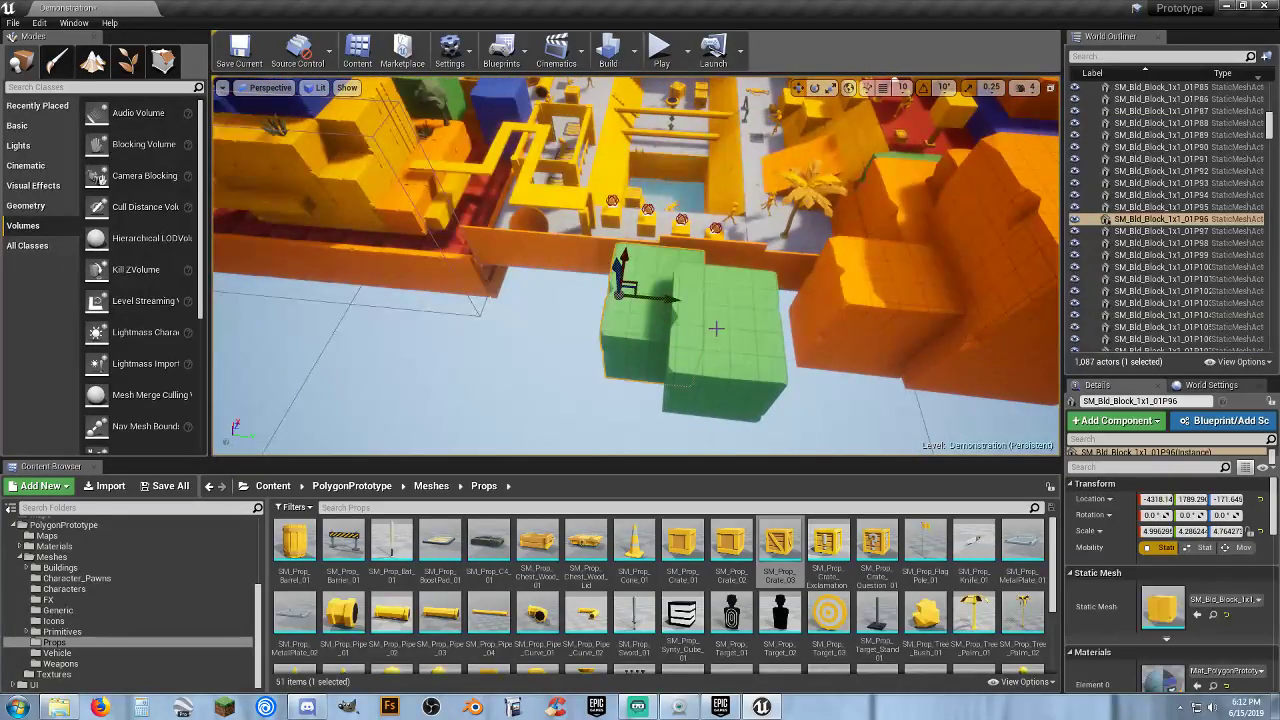
{"action": "left_click", "coordinate": [716, 328], "text": "ctrl"}
{"action": "key", "text": "Delete"}
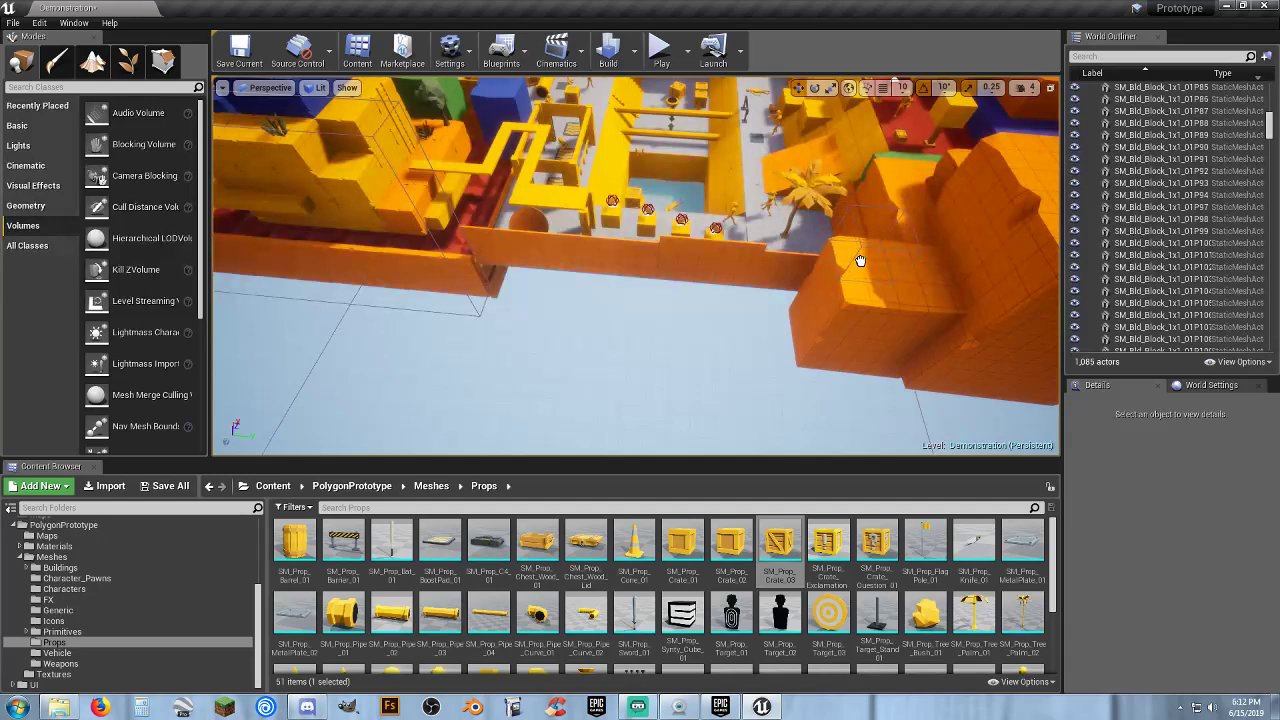
Place another blocking volume at the outer wall beside the pool and lengthen it to a Y scale of 8.25
{"action": "left_click_drag", "start_coordinate": [866, 260], "coordinate": [682, 250]}
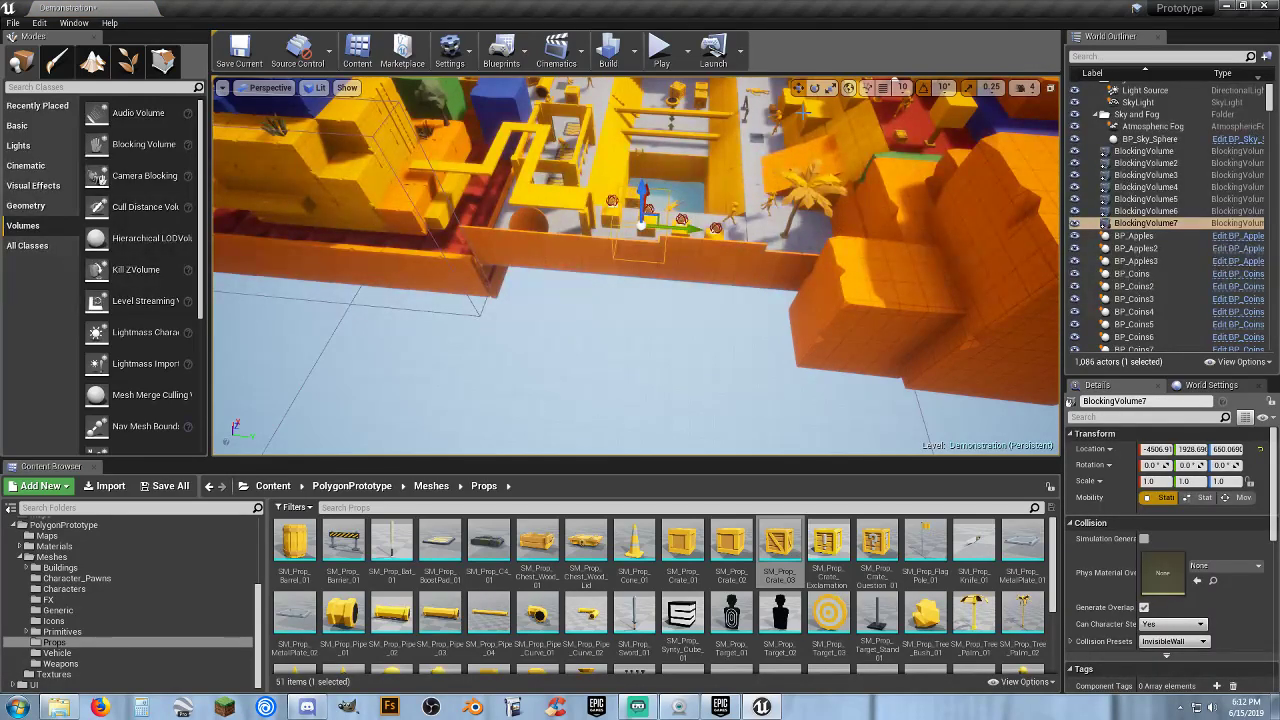
{"action": "left_click", "coordinate": [831, 88]}
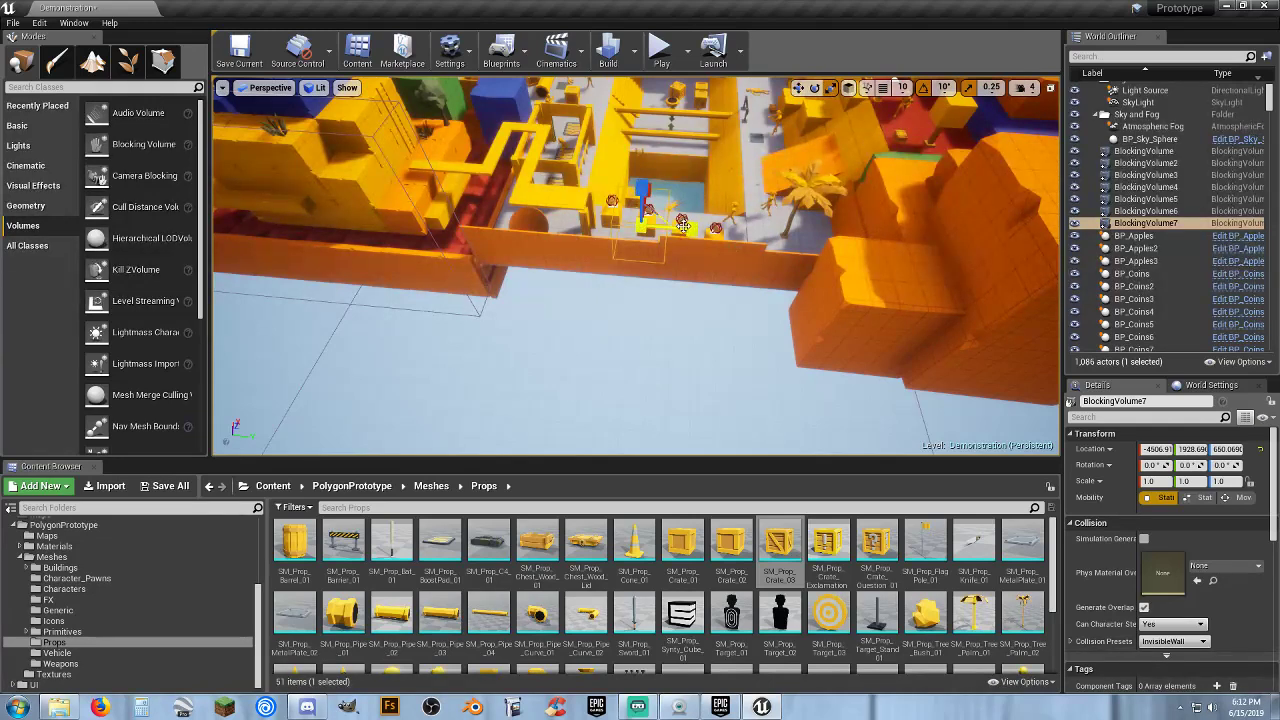
{"action": "left_click_drag", "start_coordinate": [682, 226], "coordinate": [687, 219]}
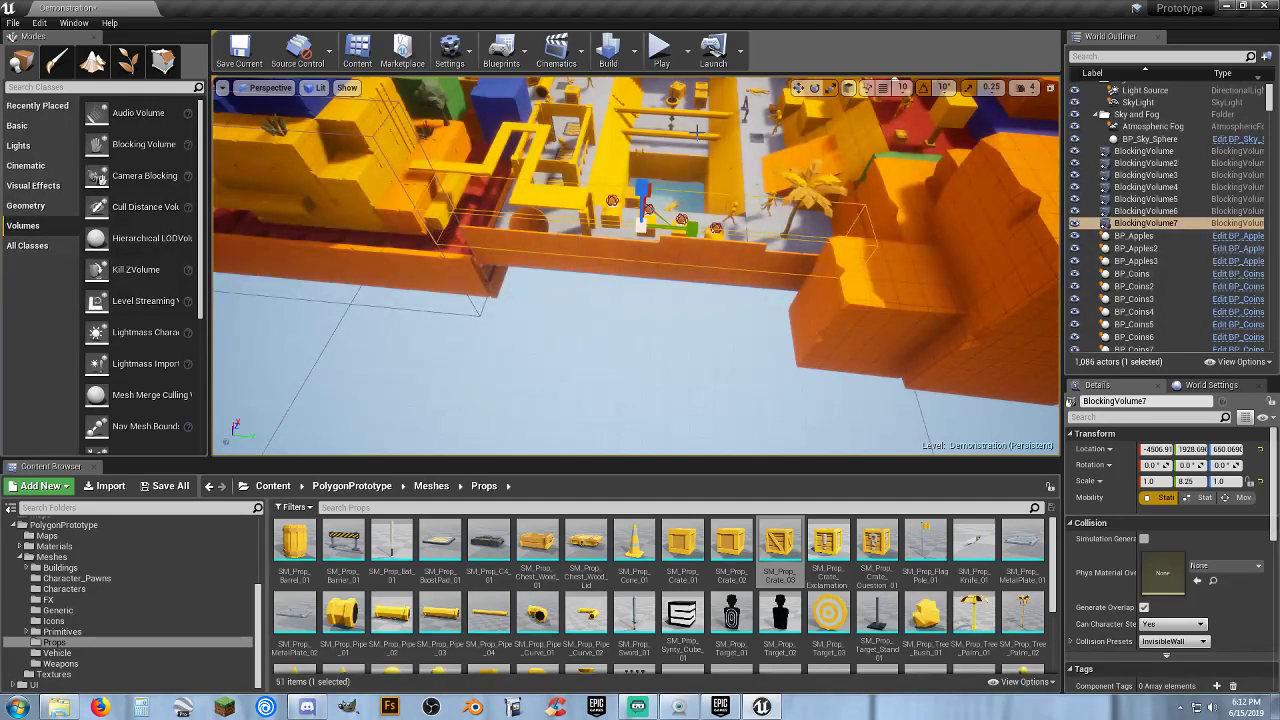
Shift the pool-side blocking volume along Y to about 1869 and heighten it to a Z scale of 5.5
{"action": "key", "text": "w"}
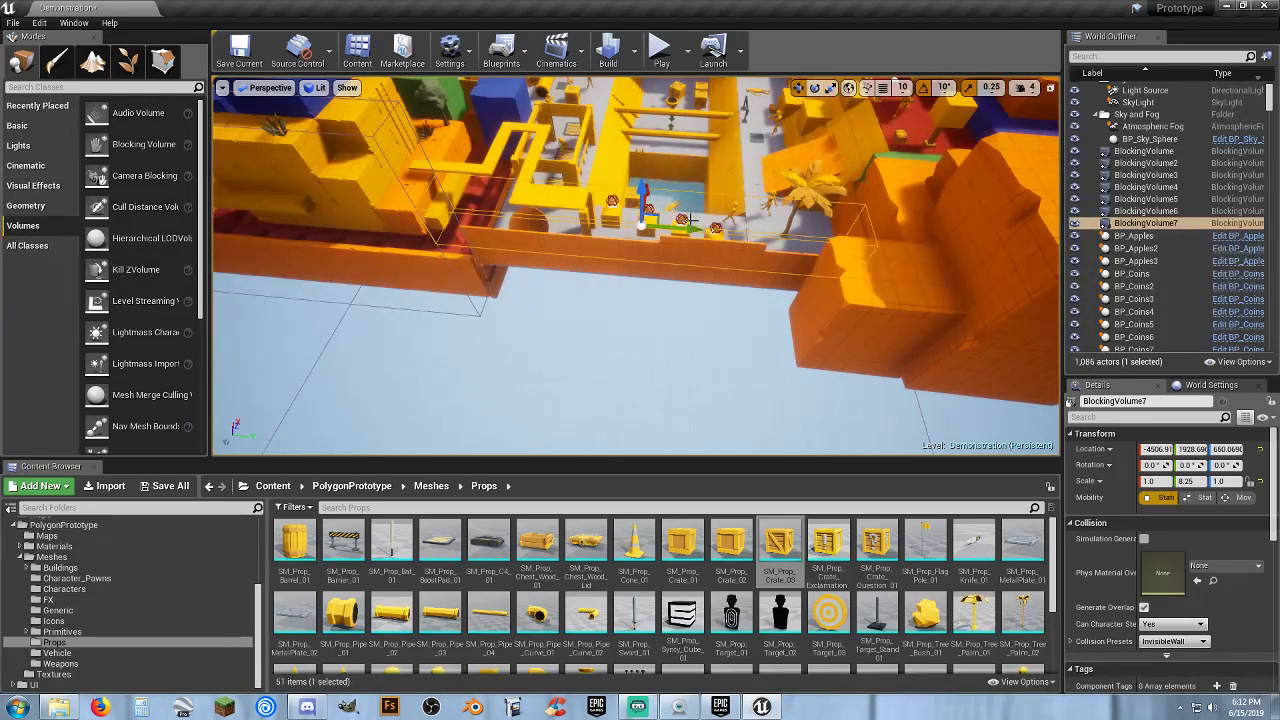
{"action": "left_click_drag", "start_coordinate": [688, 228], "coordinate": [673, 236]}
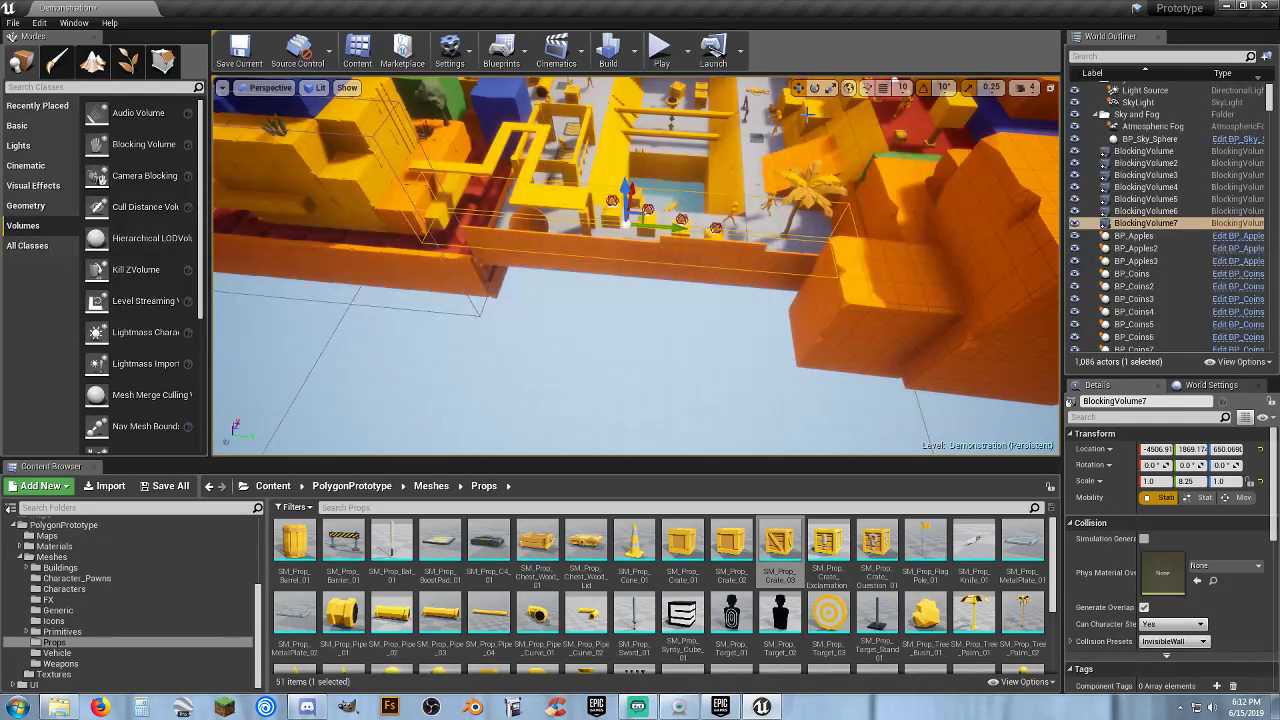
{"action": "left_click", "coordinate": [831, 88]}
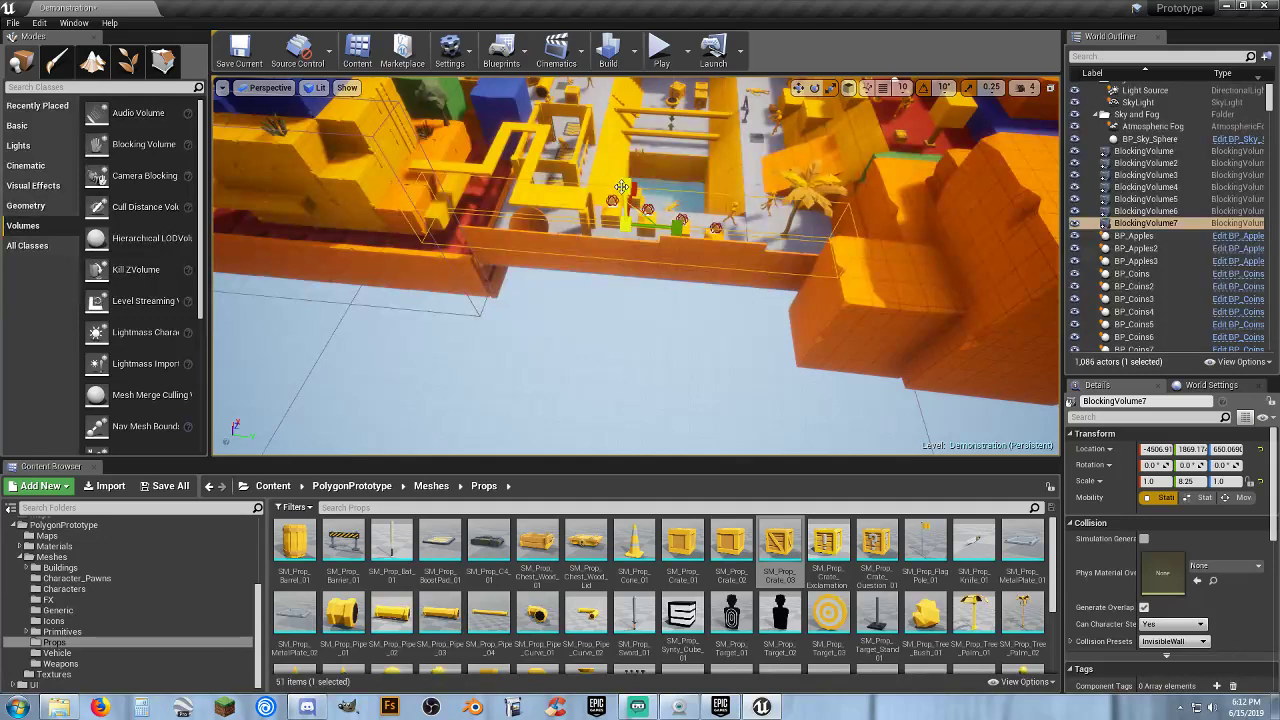
{"action": "left_click_drag", "start_coordinate": [622, 188], "coordinate": [622, 131]}
Move the pool-side blocking volume inward against the wall, to about X -4409
{"action": "right_click_drag", "start_coordinate": [597, 309], "coordinate": [905, 275]}
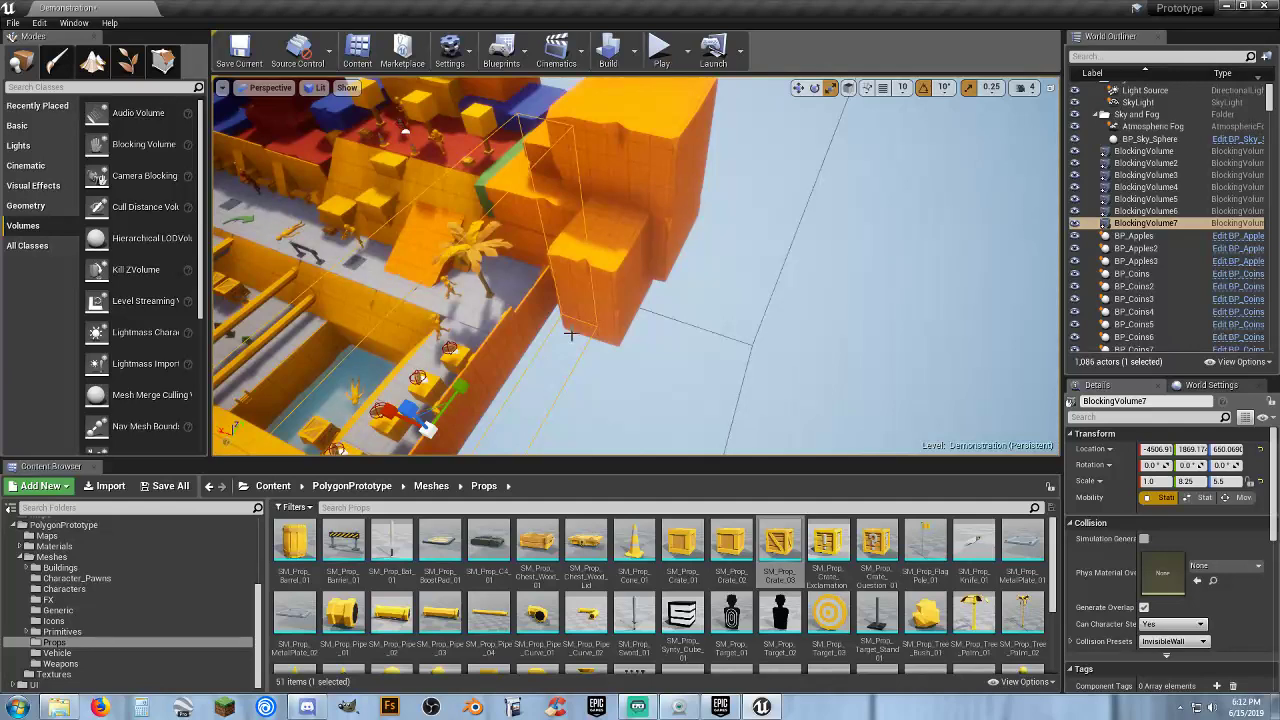
{"action": "right_click_drag", "start_coordinate": [571, 335], "coordinate": [705, 343]}
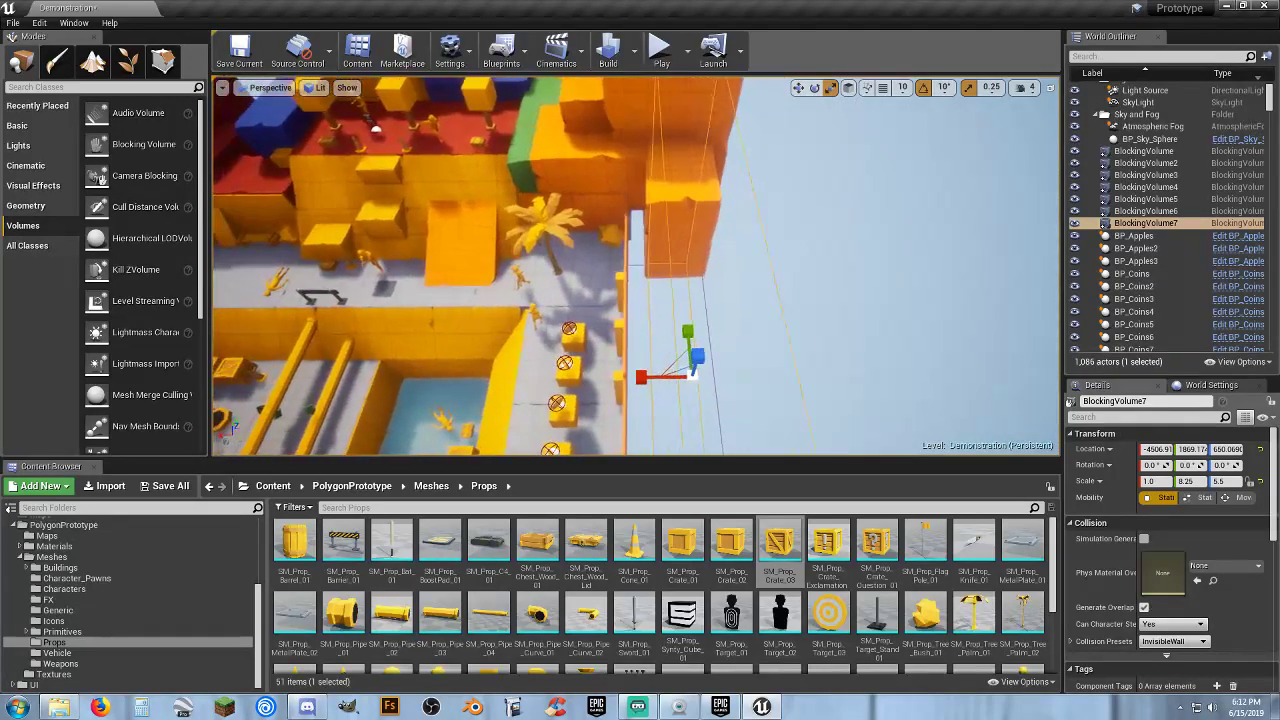
{"action": "left_click", "coordinate": [798, 88]}
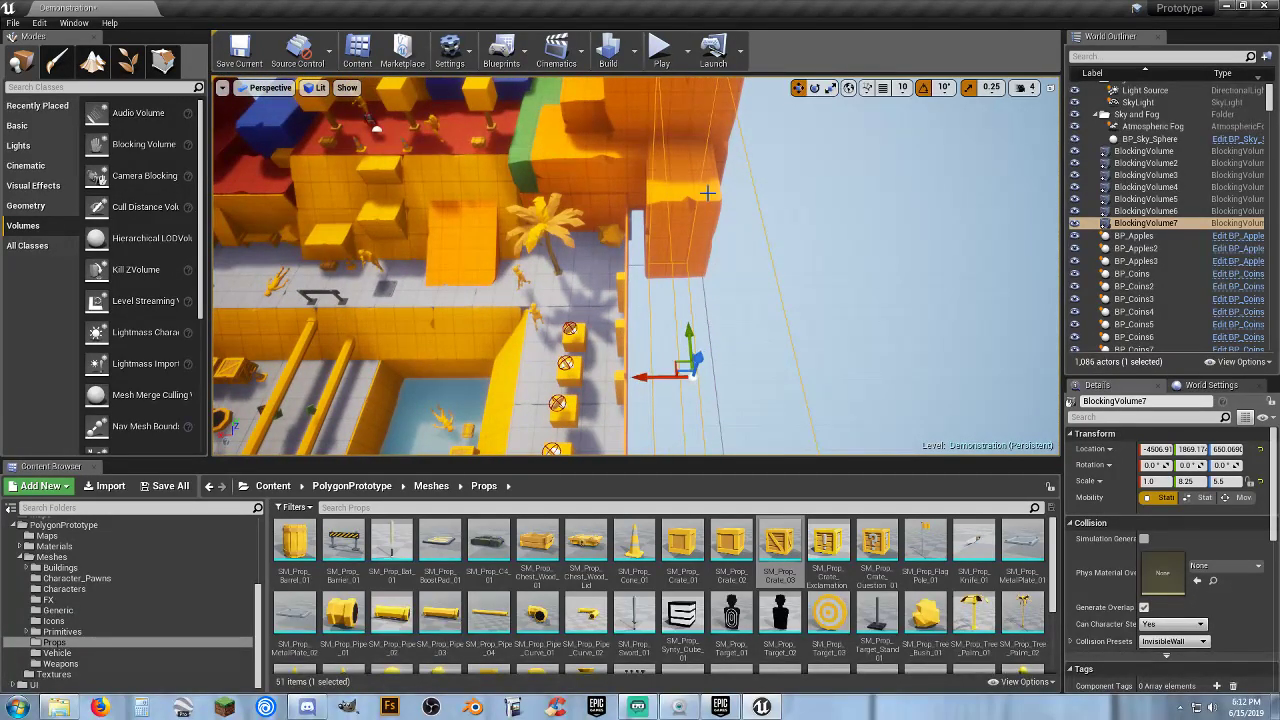
{"action": "left_click_drag", "start_coordinate": [643, 377], "coordinate": [612, 379]}
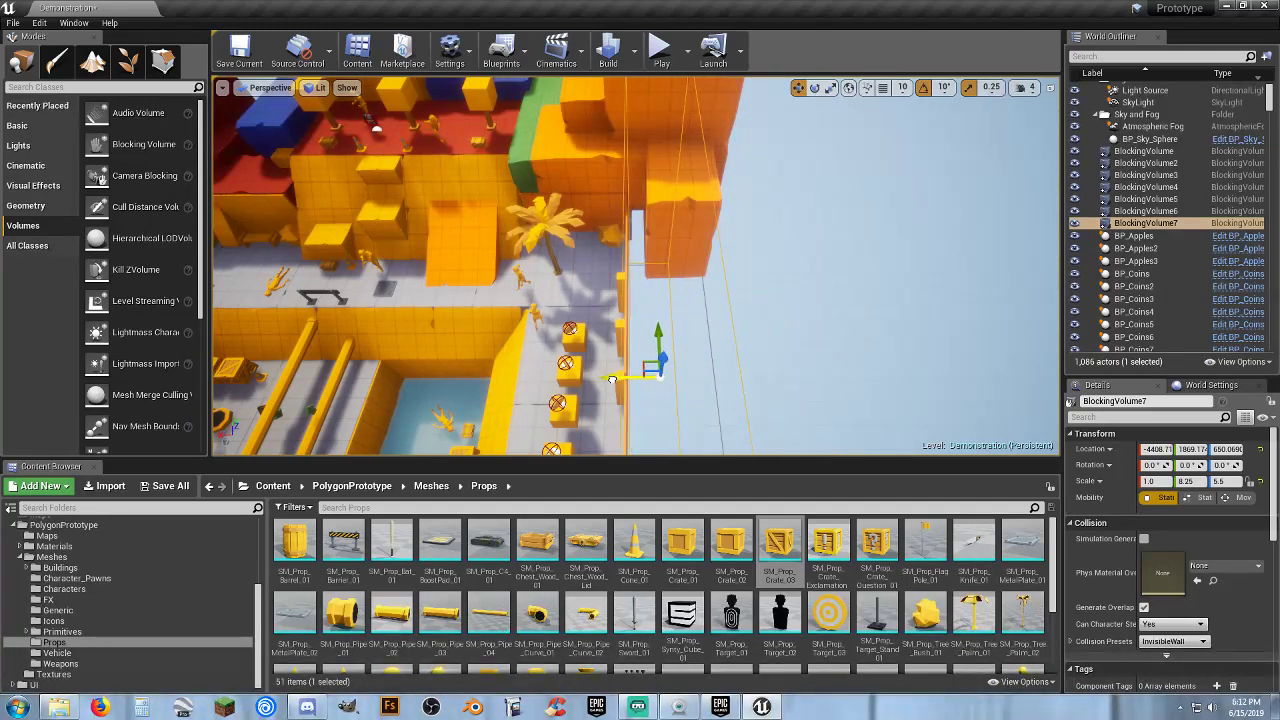
Shift the smaller orange corner block along X to about -4294 to close the gap beside the outer wall
{"action": "right_click_drag", "start_coordinate": [799, 242], "coordinate": [751, 225]}
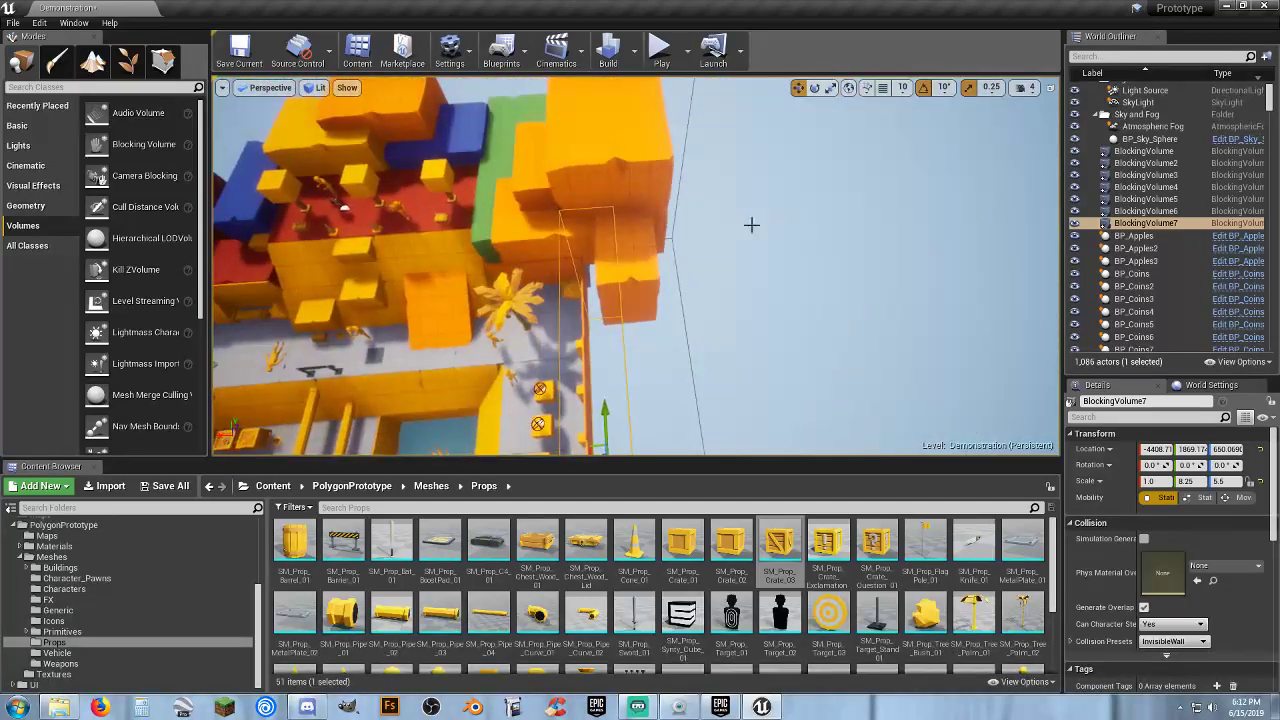
{"action": "left_click", "coordinate": [651, 253]}
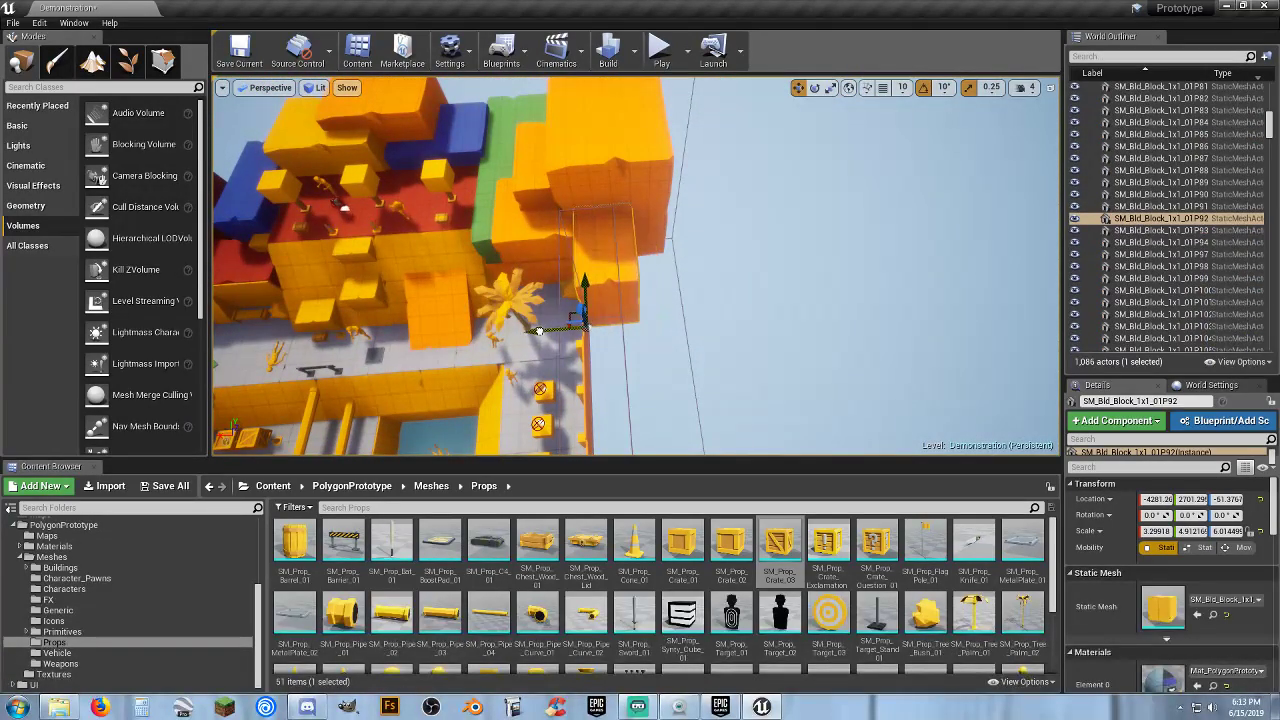
{"action": "right_click_drag", "start_coordinate": [651, 253], "coordinate": [555, 265]}
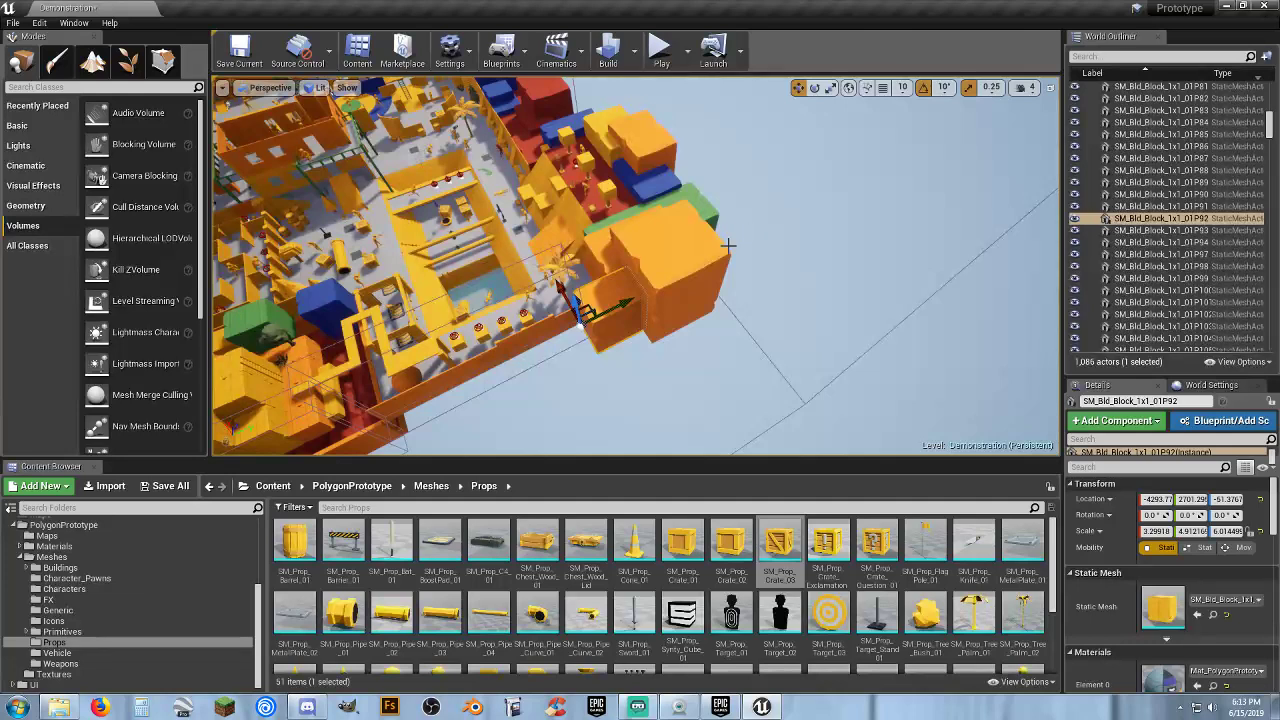
Place a blocking volume on top of the large orange corner block and widen it to a Y scale of 3.25
{"action": "right_click_drag", "start_coordinate": [728, 245], "coordinate": [760, 258]}
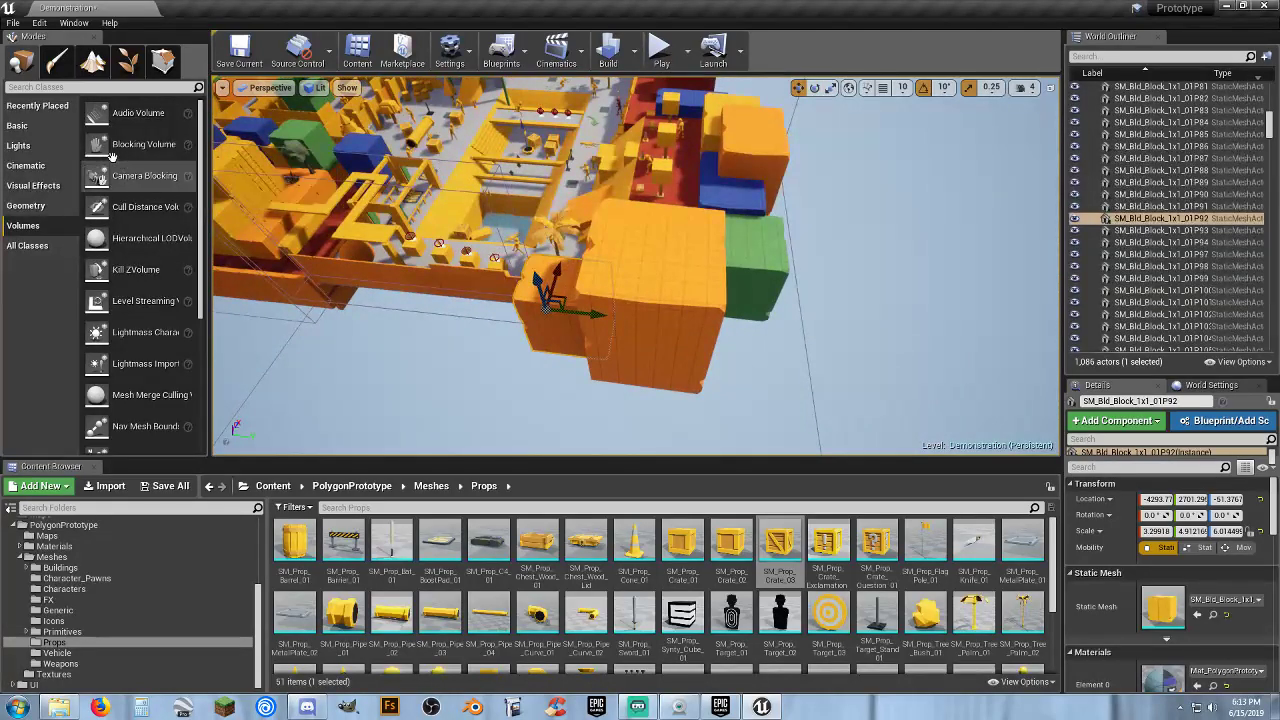
{"action": "left_click_drag", "start_coordinate": [140, 176], "coordinate": [258, 172]}
{"action": "left_click_drag", "start_coordinate": [538, 246], "coordinate": [655, 270]}
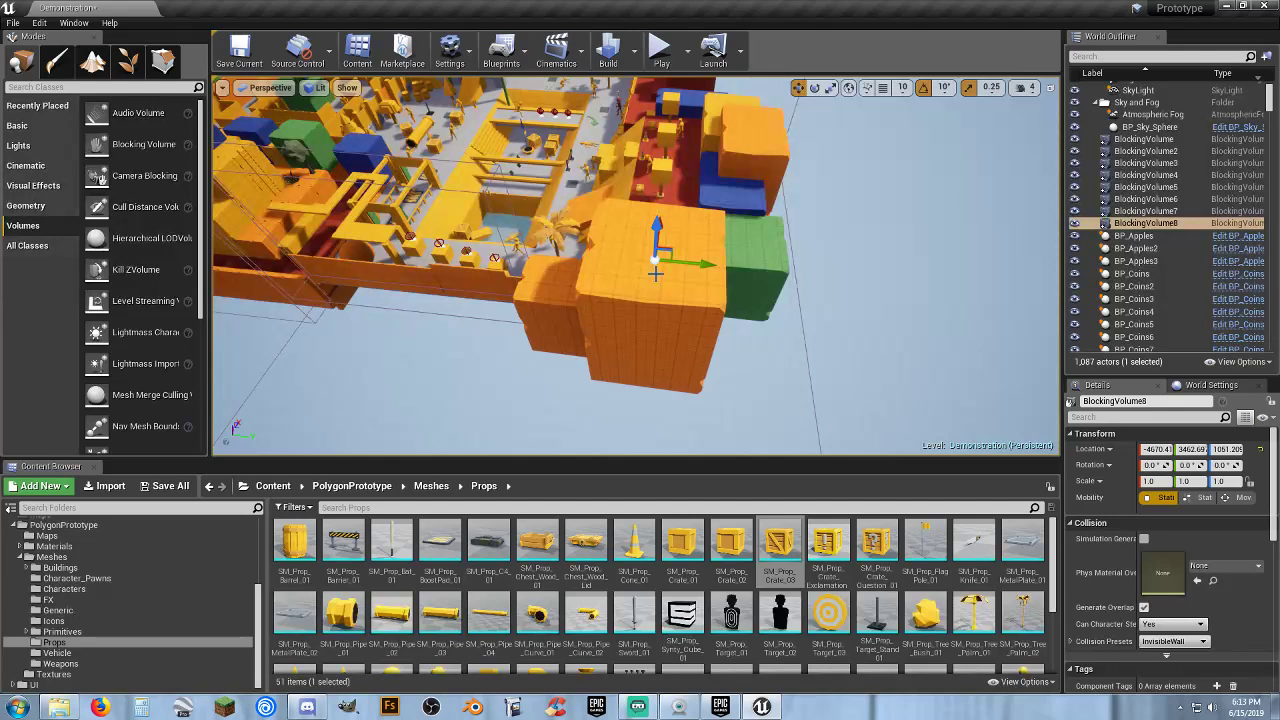
{"action": "right_click_drag", "start_coordinate": [797, 157], "coordinate": [797, 157]}
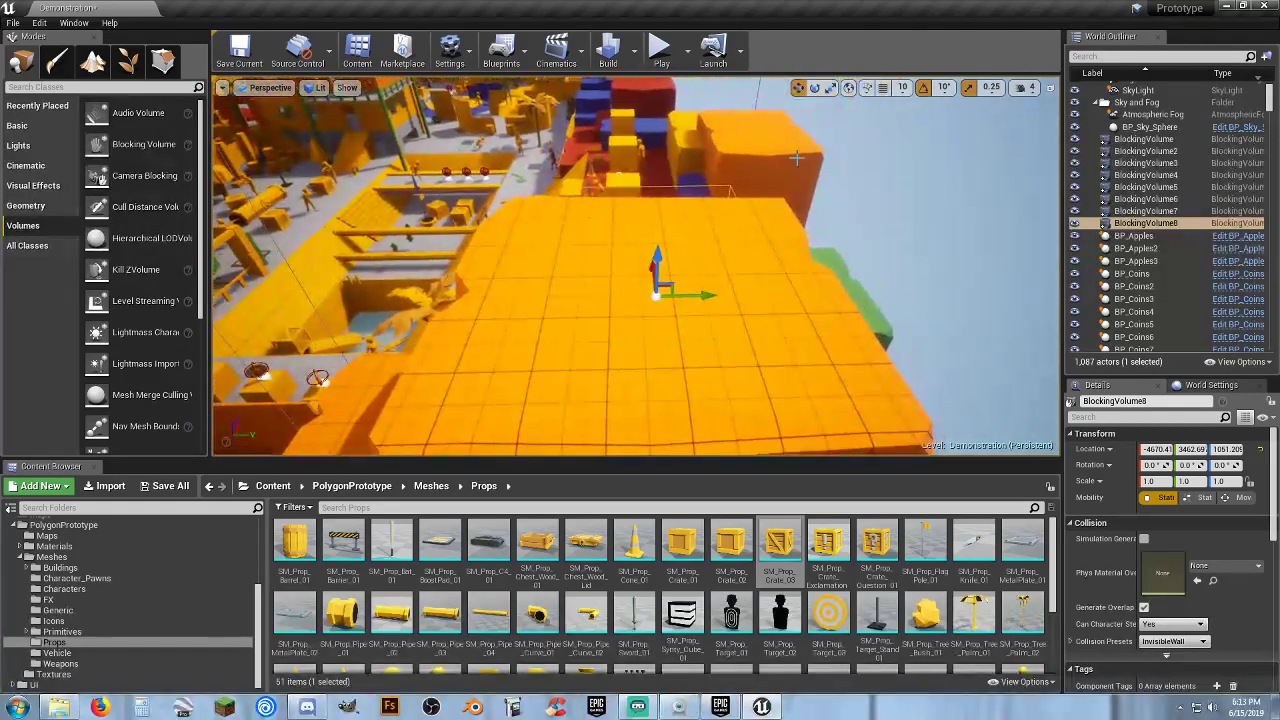
{"action": "left_click", "coordinate": [831, 88]}
{"action": "left_click_drag", "start_coordinate": [715, 295], "coordinate": [760, 298]}
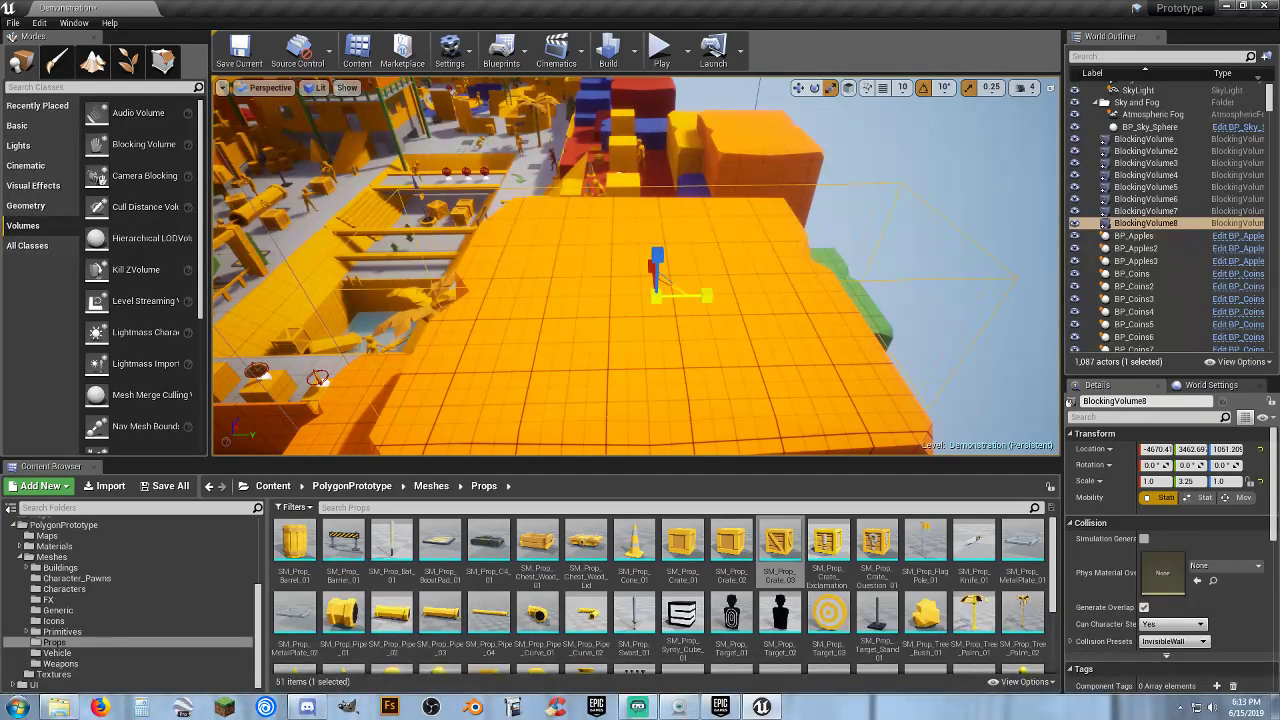
Position the corner blocking volume at the large orange block's outer edge, about X -4889, Y 3457 and Z 1137, with a Z scale of 3.25
{"action": "right_click_drag", "start_coordinate": [718, 307], "coordinate": [718, 268]}
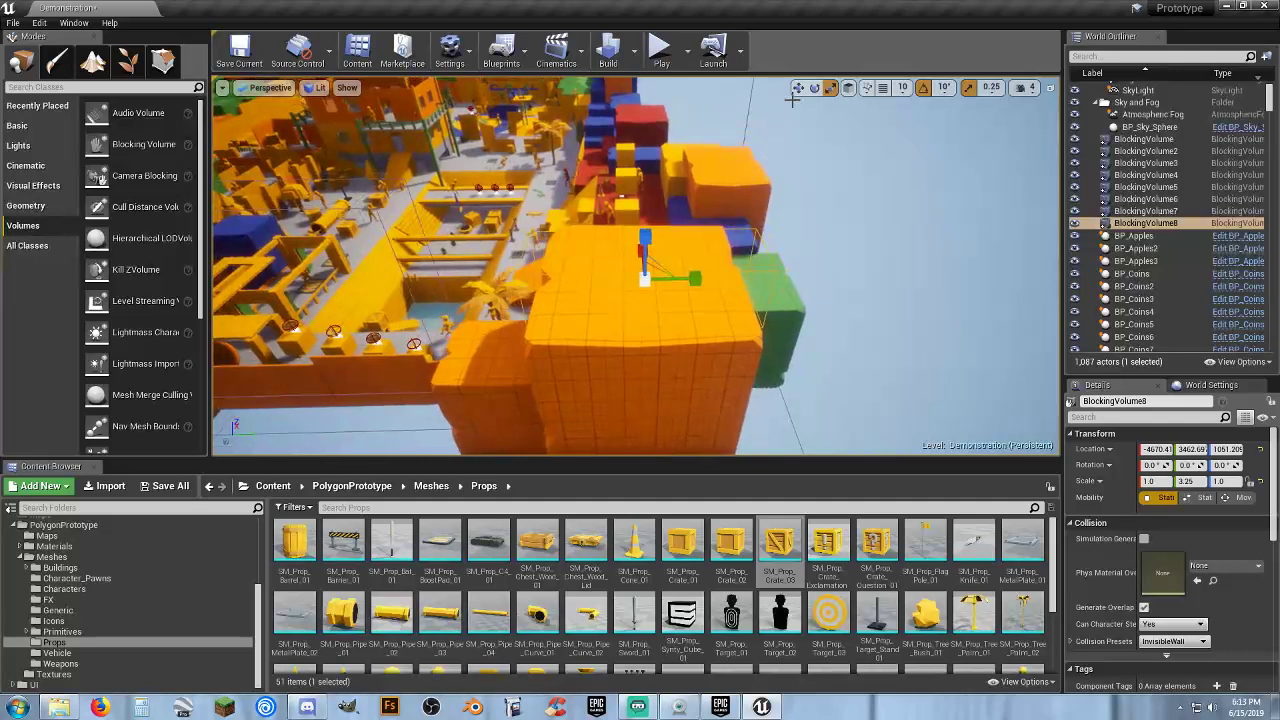
{"action": "left_click", "coordinate": [798, 88]}
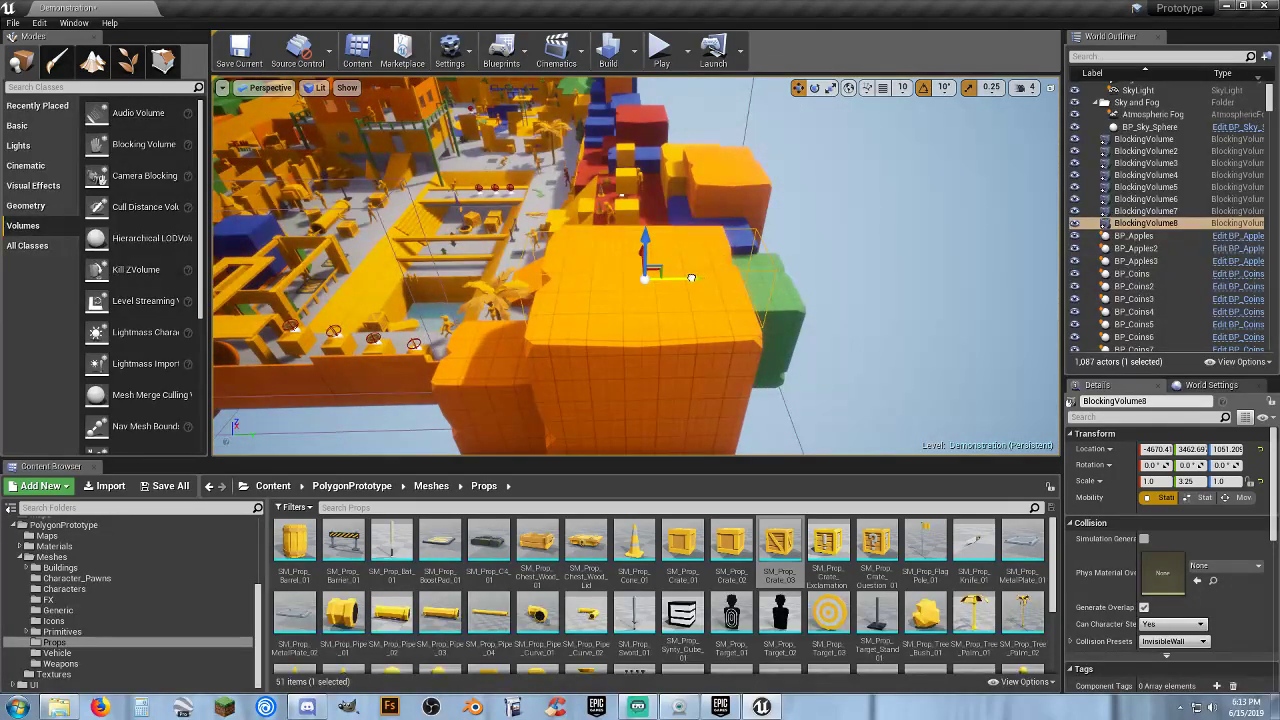
{"action": "right_click_drag", "start_coordinate": [689, 279], "coordinate": [748, 279]}
{"action": "left_click_drag", "start_coordinate": [751, 279], "coordinate": [785, 182]}
{"action": "left_click", "coordinate": [831, 88]}
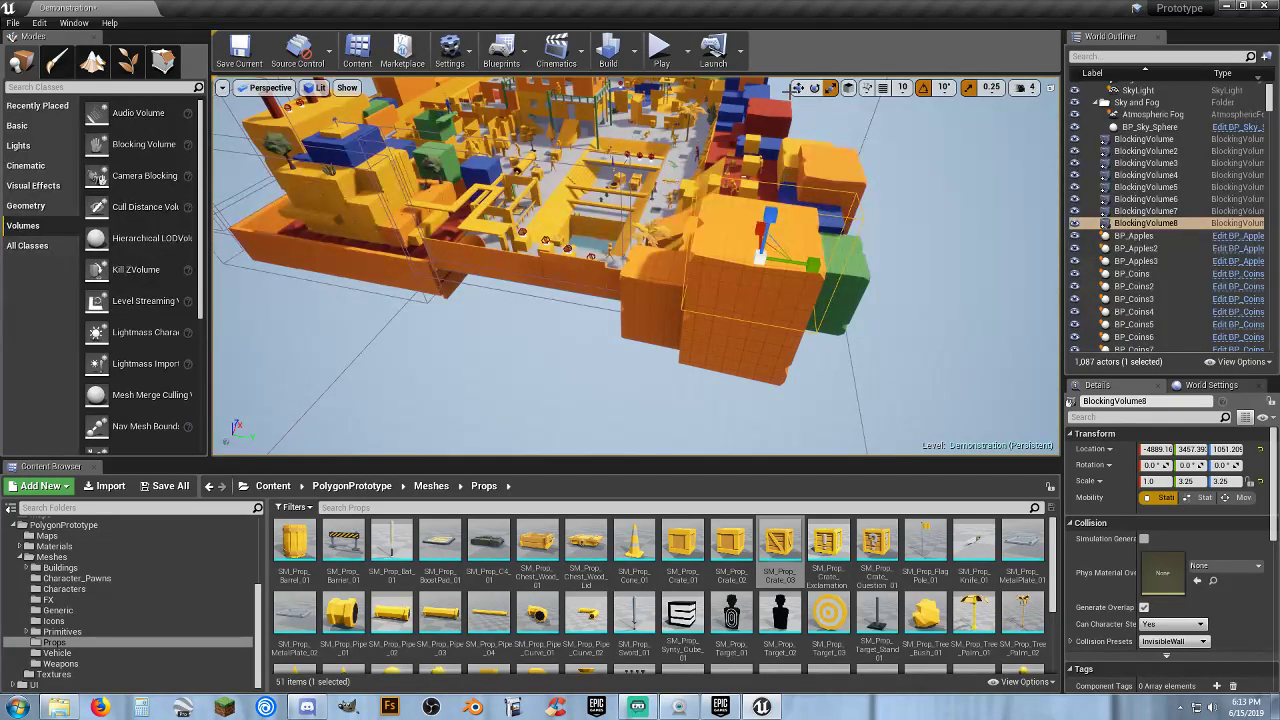
{"action": "left_click", "coordinate": [798, 88]}
{"action": "left_click_drag", "start_coordinate": [772, 209], "coordinate": [770, 191]}
Duplicate the corner blocking volume and move the copy beside the smaller orange block, to about Y 2809 and Z 939
{"action": "right_click_drag", "start_coordinate": [743, 257], "coordinate": [870, 254]}
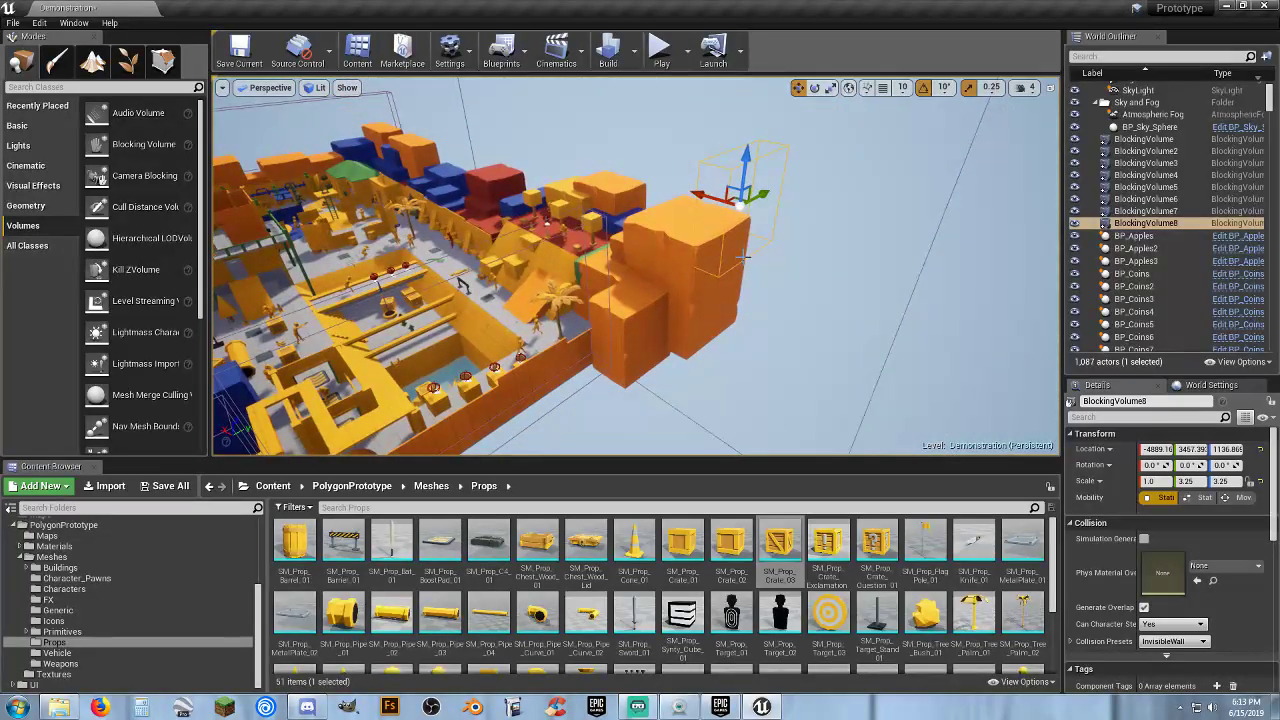
{"action": "key", "text": "ctrl+w"}
{"action": "left_click_drag", "start_coordinate": [765, 193], "coordinate": [706, 225]}
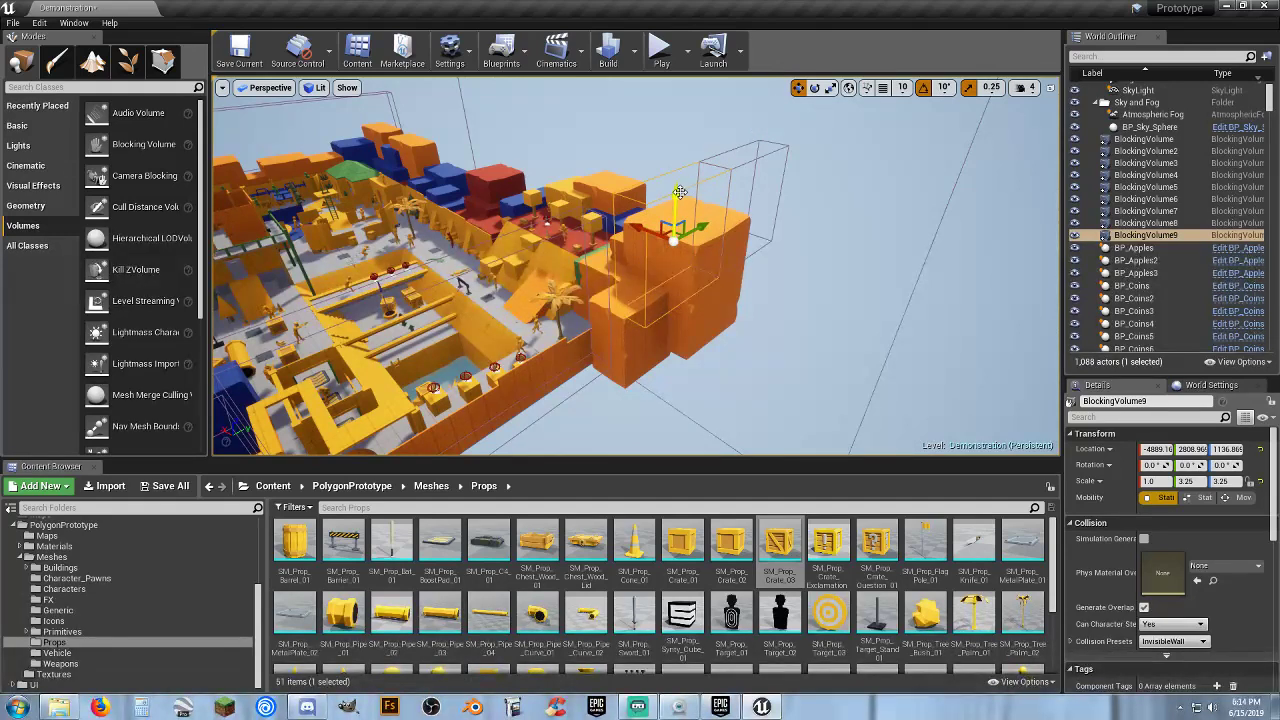
{"action": "left_click_drag", "start_coordinate": [679, 192], "coordinate": [671, 229]}
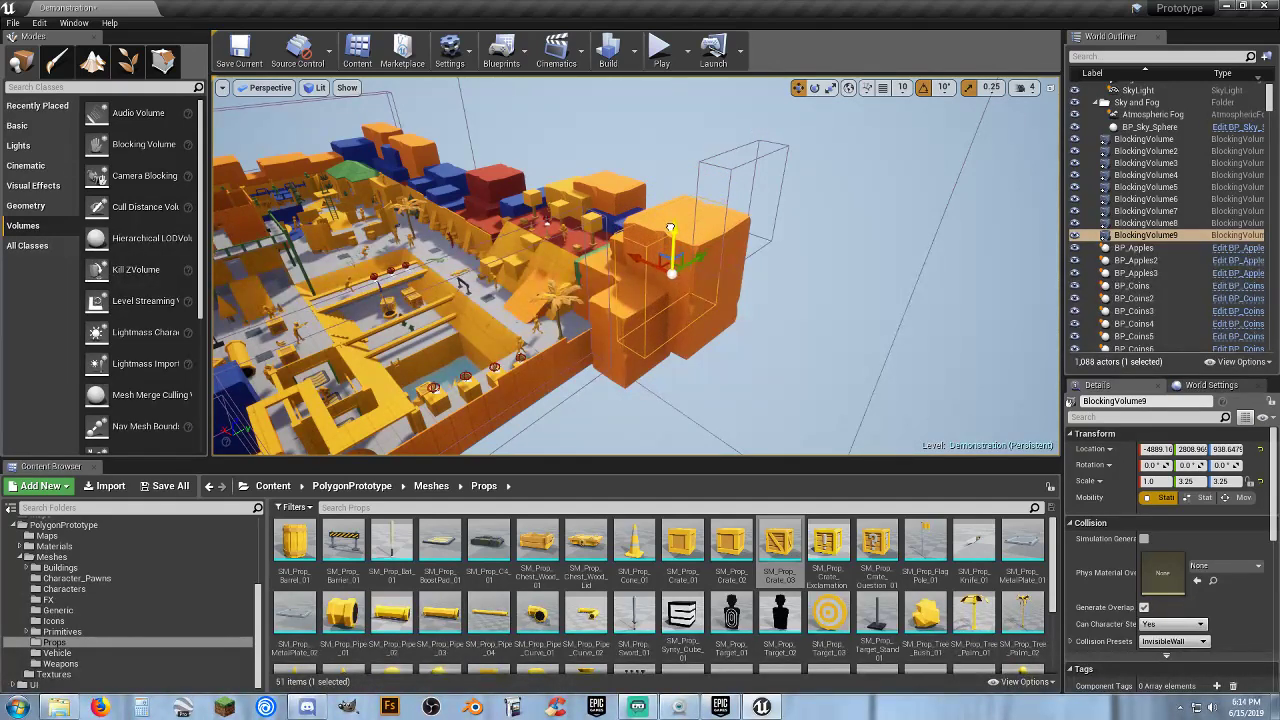
{"action": "key", "text": "r"}
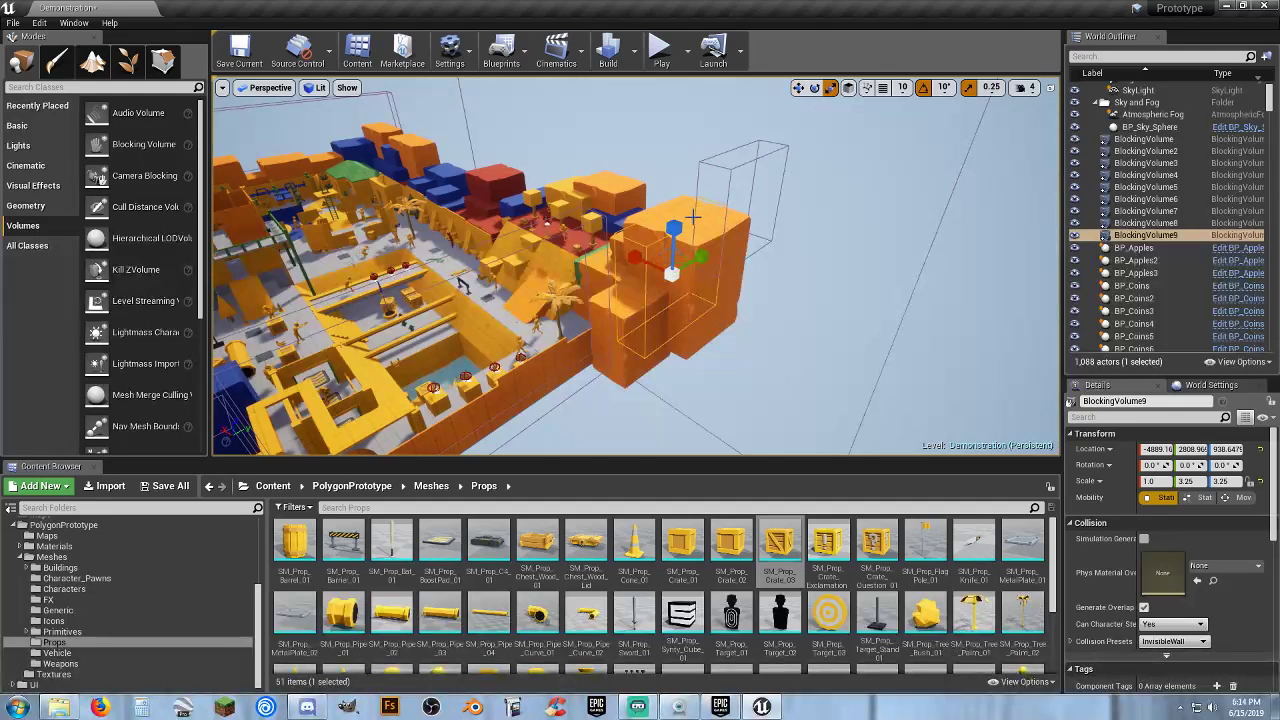
Set the blocking volume's Z scale to 4.5, and move a duplicate of it to about X -4760, Y 2230
{"action": "left_click_drag", "start_coordinate": [679, 233], "coordinate": [673, 210]}
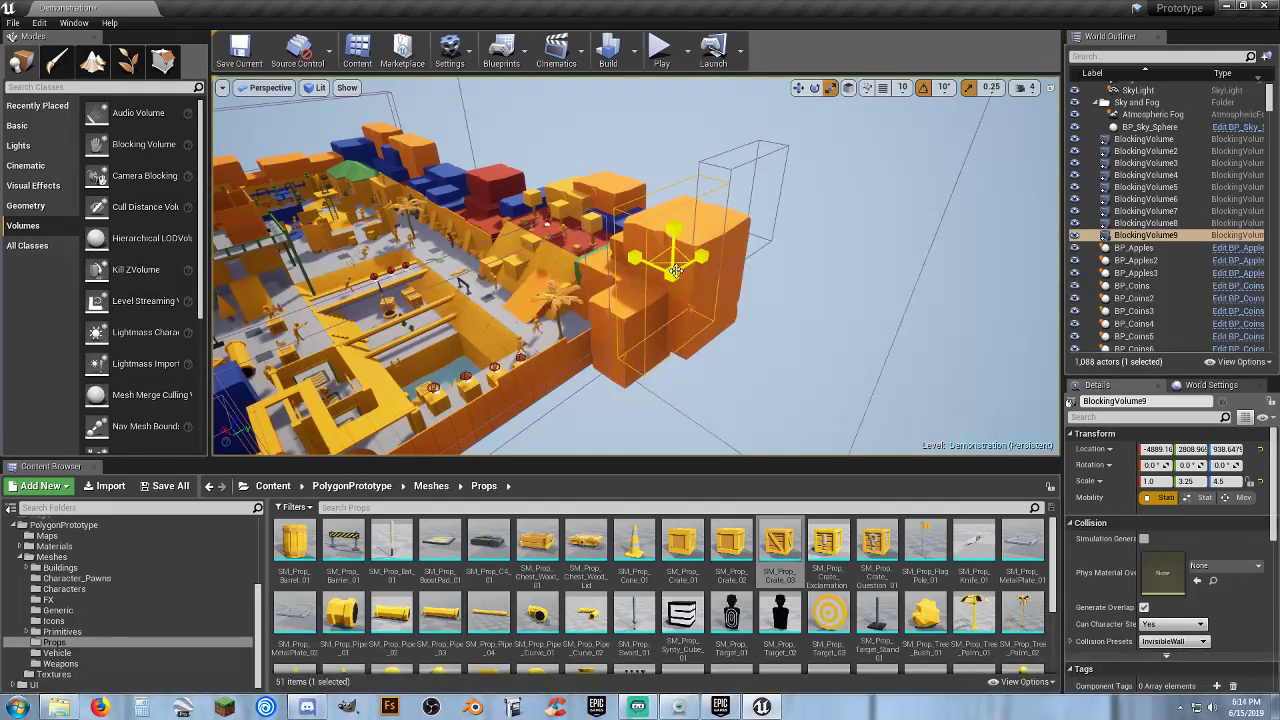
{"action": "key", "text": "ctrl+w"}
{"action": "left_click", "coordinate": [798, 87]}
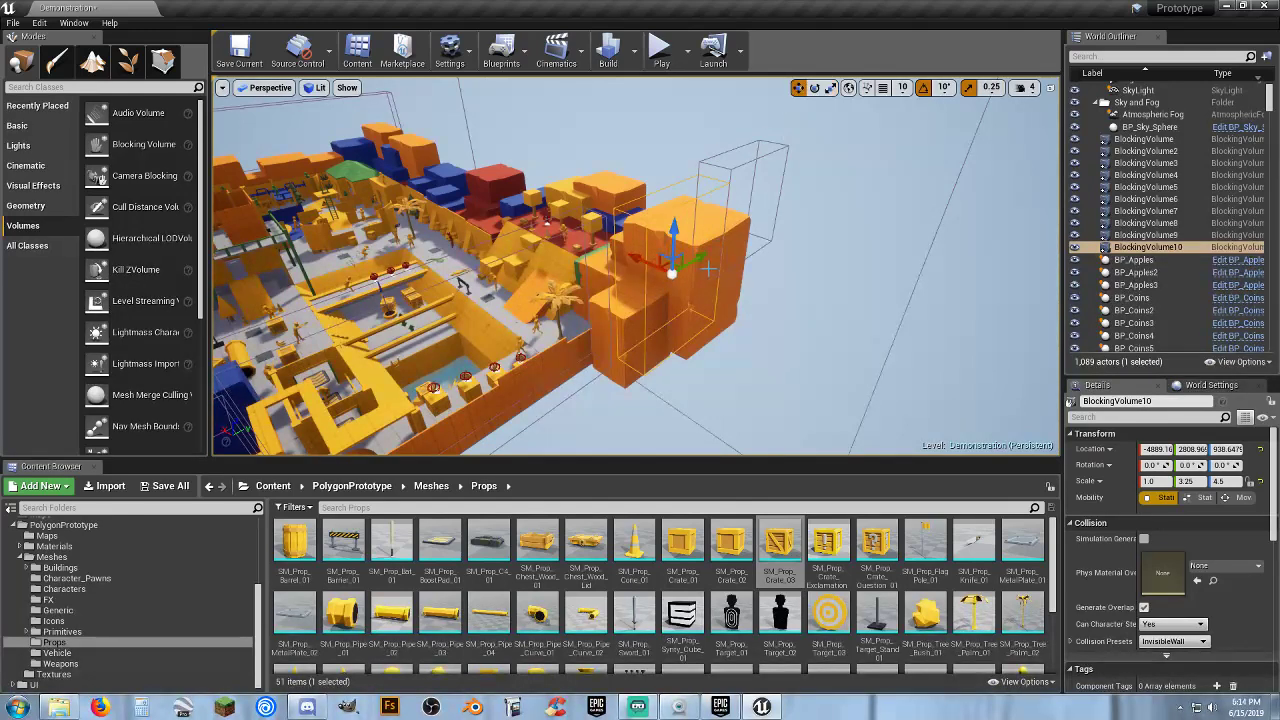
{"action": "left_click_drag", "start_coordinate": [702, 260], "coordinate": [554, 298]}
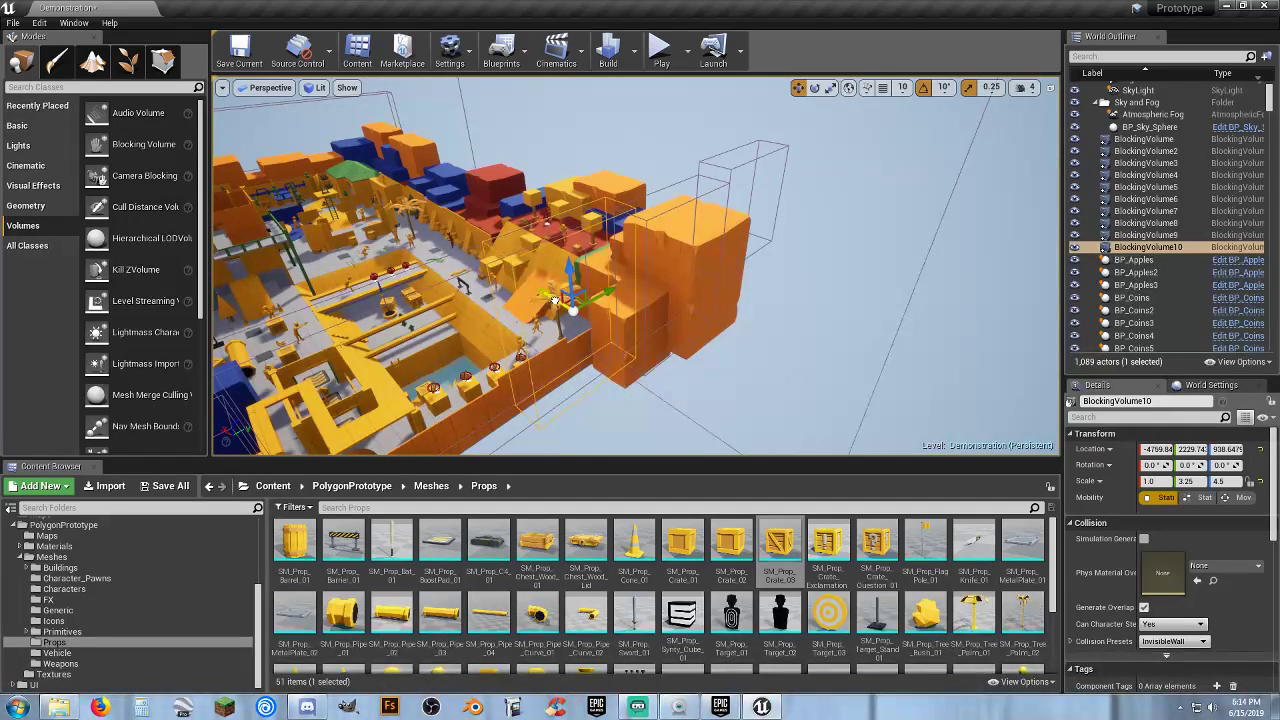
Place a blocking volume on the orange block beside the yellow one and scale it to 7.5 in X and 5.75 in Z
{"action": "right_click_drag", "start_coordinate": [700, 300], "coordinate": [662, 287]}
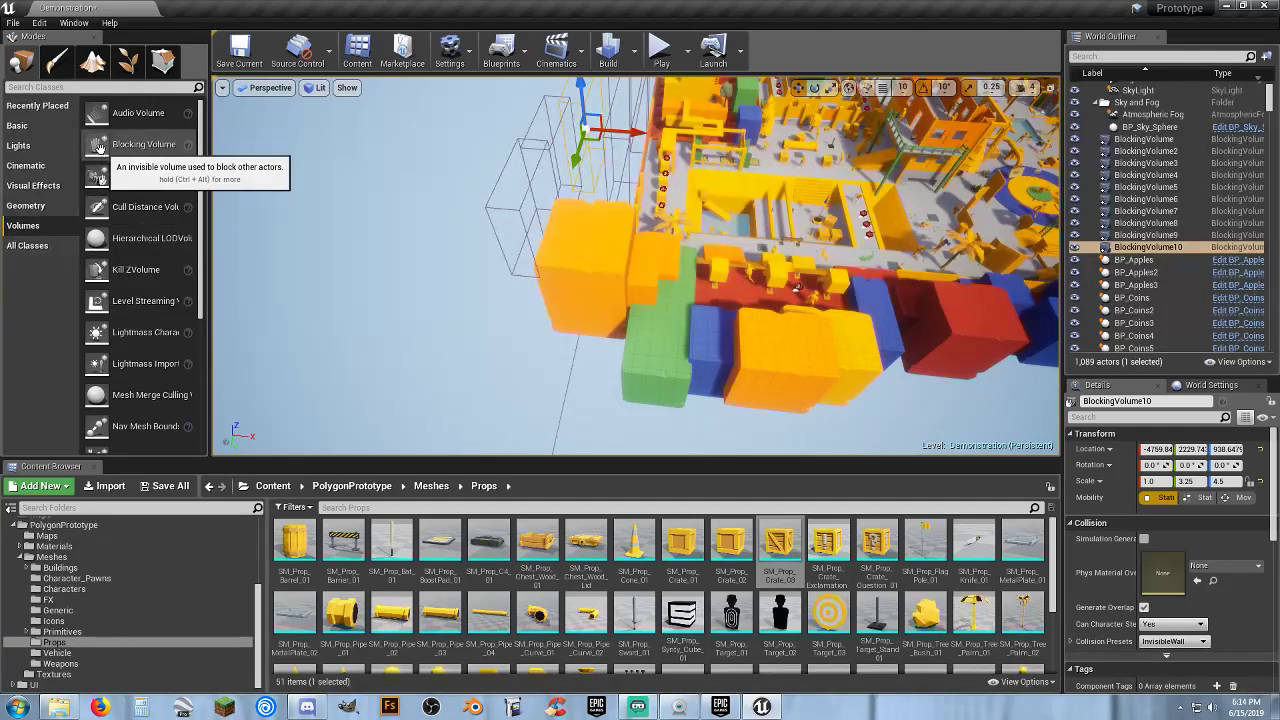
{"action": "left_click_drag", "start_coordinate": [99, 147], "coordinate": [768, 341]}
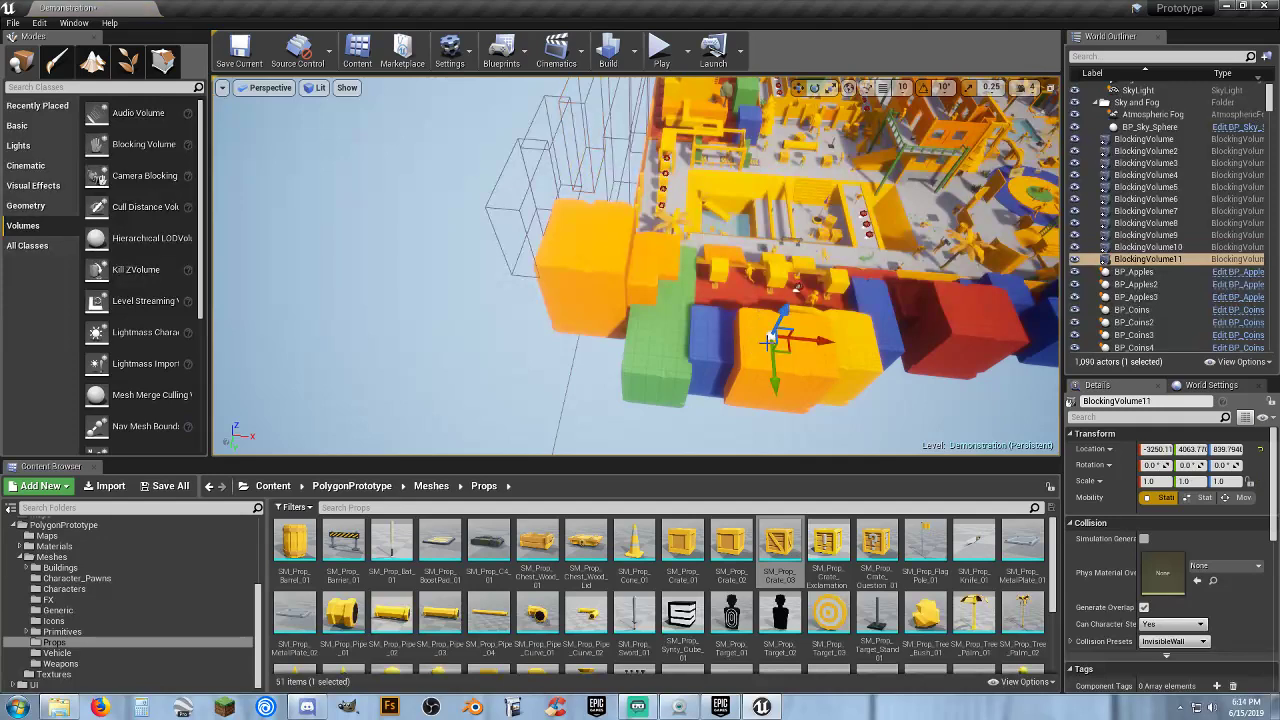
{"action": "right_click_drag", "start_coordinate": [819, 368], "coordinate": [913, 230]}
{"action": "key", "text": "w"}
{"action": "key", "text": "s"}
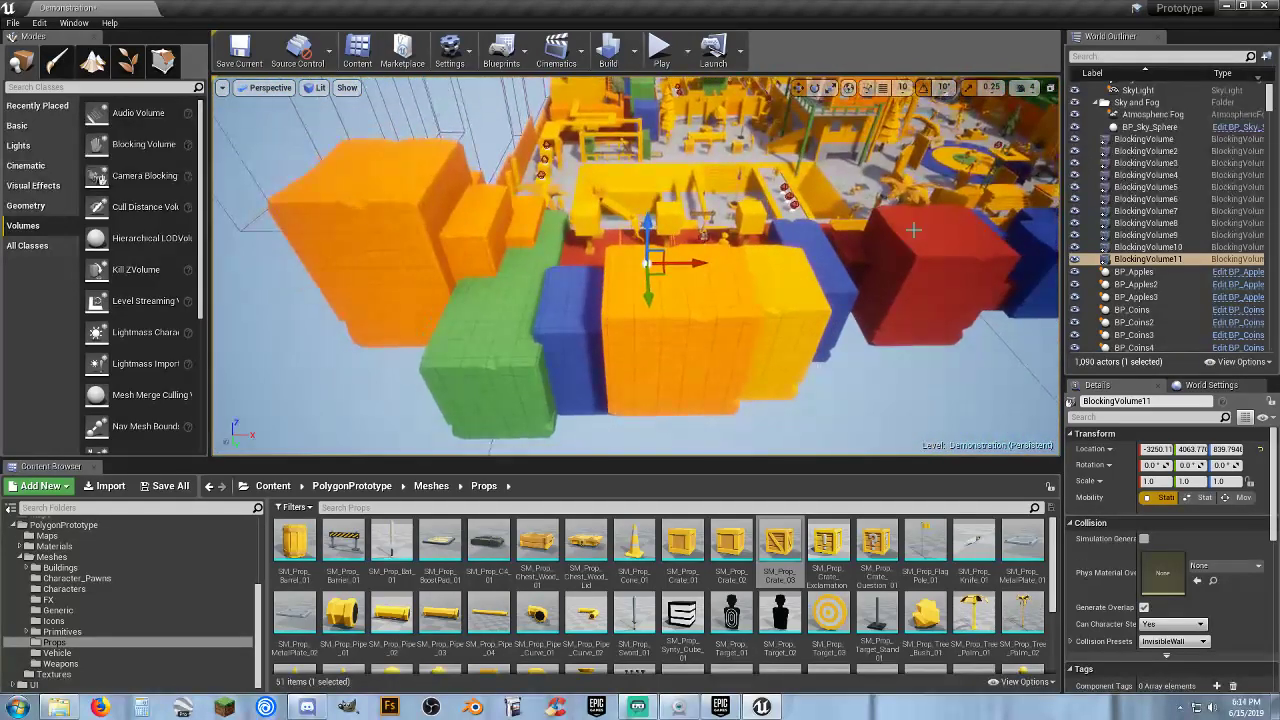
{"action": "left_click", "coordinate": [831, 88]}
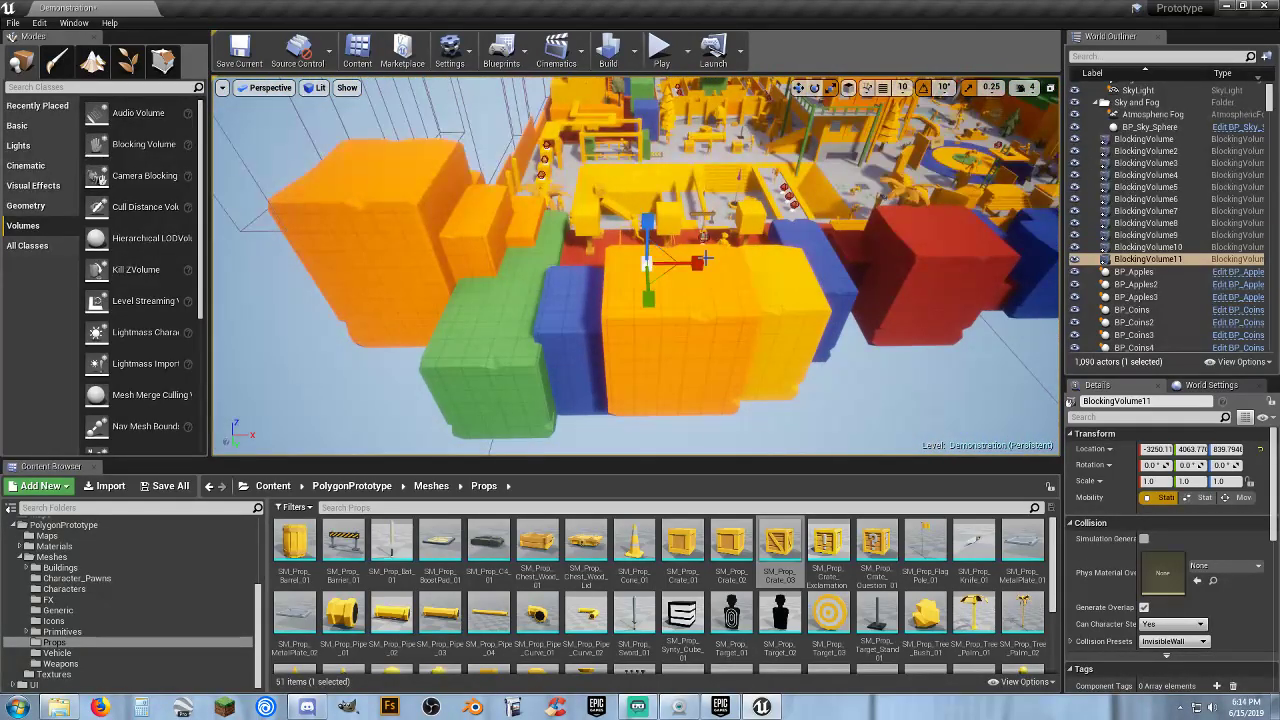
{"action": "left_click_drag", "start_coordinate": [702, 270], "coordinate": [745, 268]}
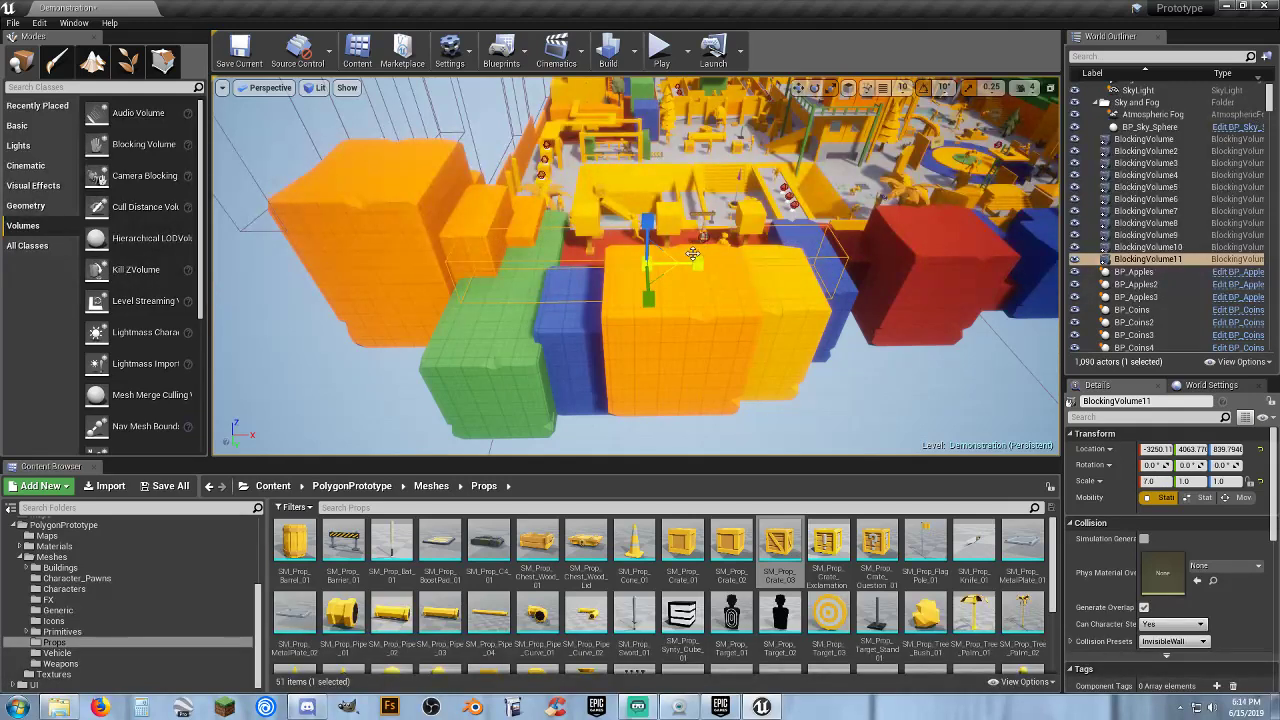
{"action": "left_click_drag", "start_coordinate": [702, 270], "coordinate": [708, 270]}
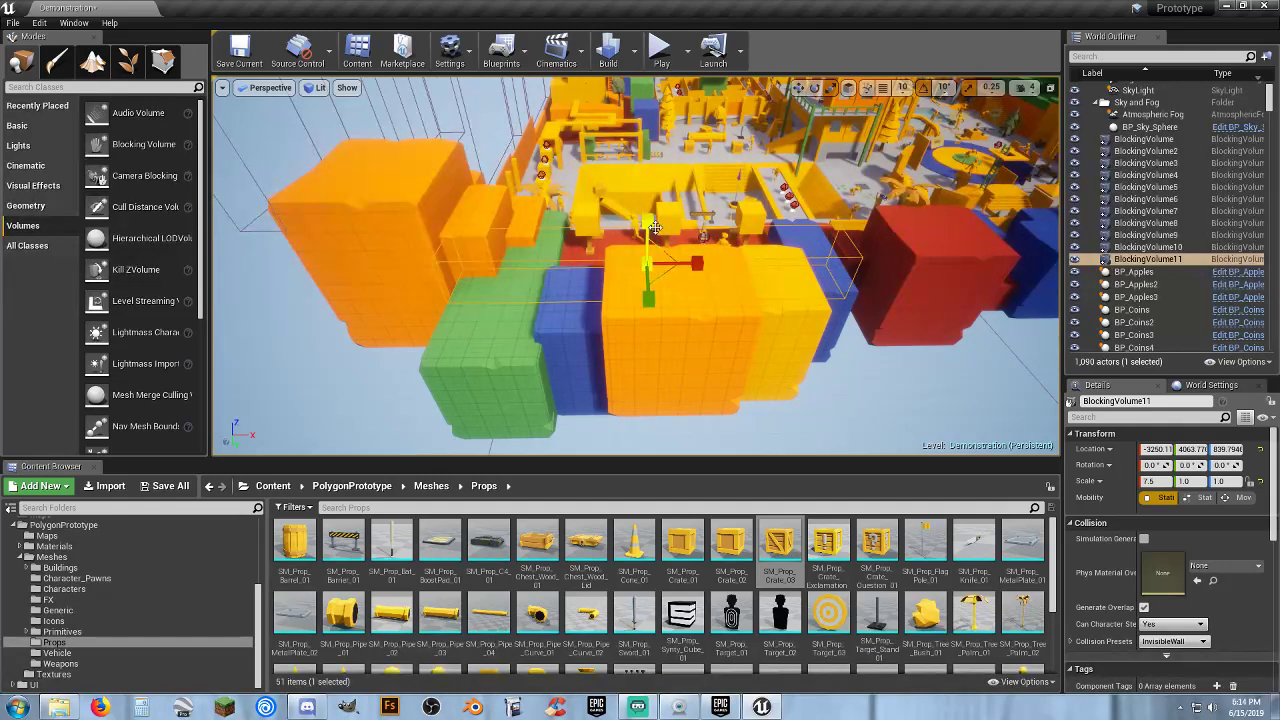
{"action": "left_click_drag", "start_coordinate": [648, 222], "coordinate": [745, 254]}
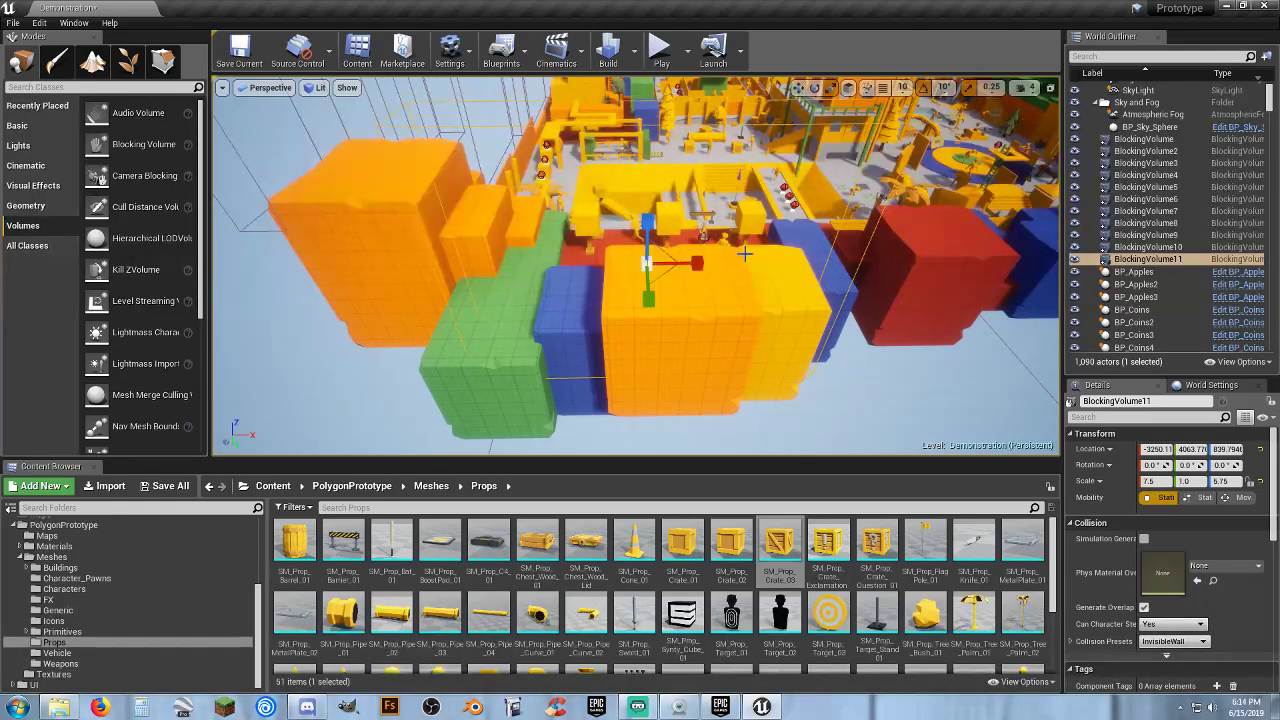
Widen the long blocking volume to an X scale of 8.25 and shift it outward to about X -3344, Y 4224
{"action": "left_click", "coordinate": [798, 88]}
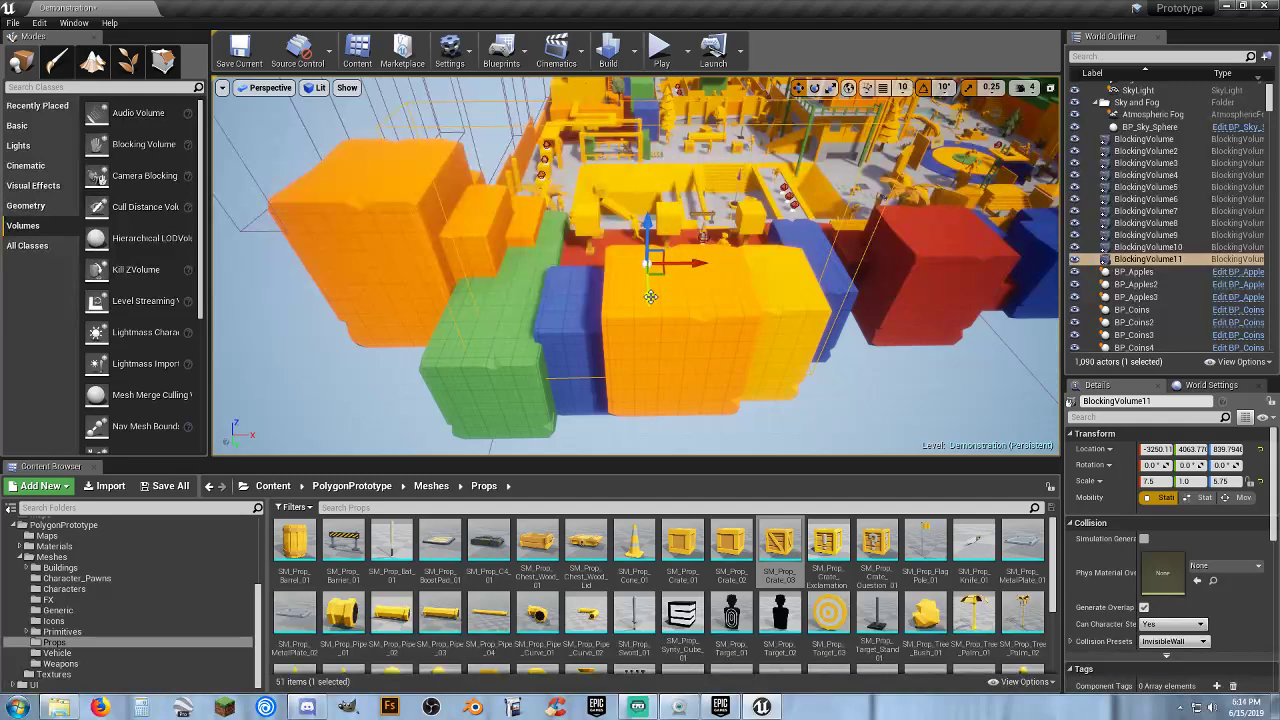
{"action": "mouse_move", "coordinate": [695, 266]}
{"action": "left_mouse_down"}
{"action": "mouse_move", "coordinate": [671, 266]}
{"action": "mouse_move", "coordinate": [694, 270]}
{"action": "left_mouse_up"}
{"action": "left_click", "coordinate": [832, 89]}
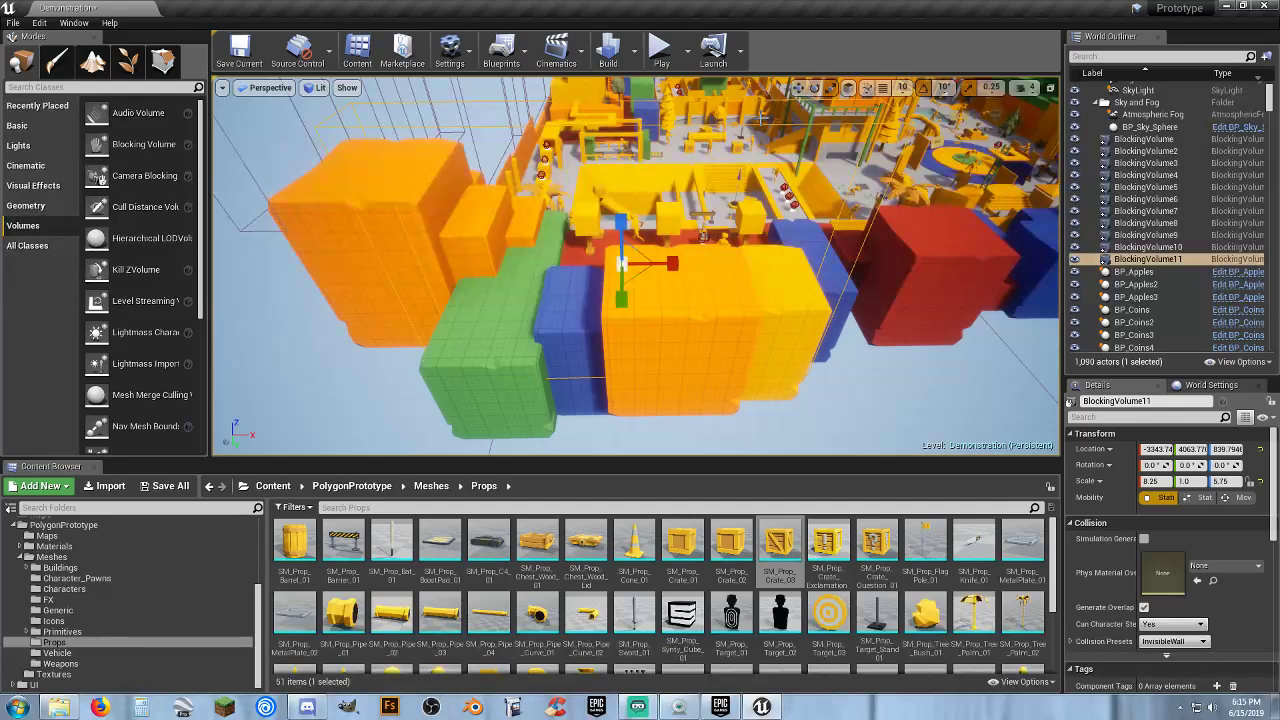
{"action": "left_click", "coordinate": [797, 88]}
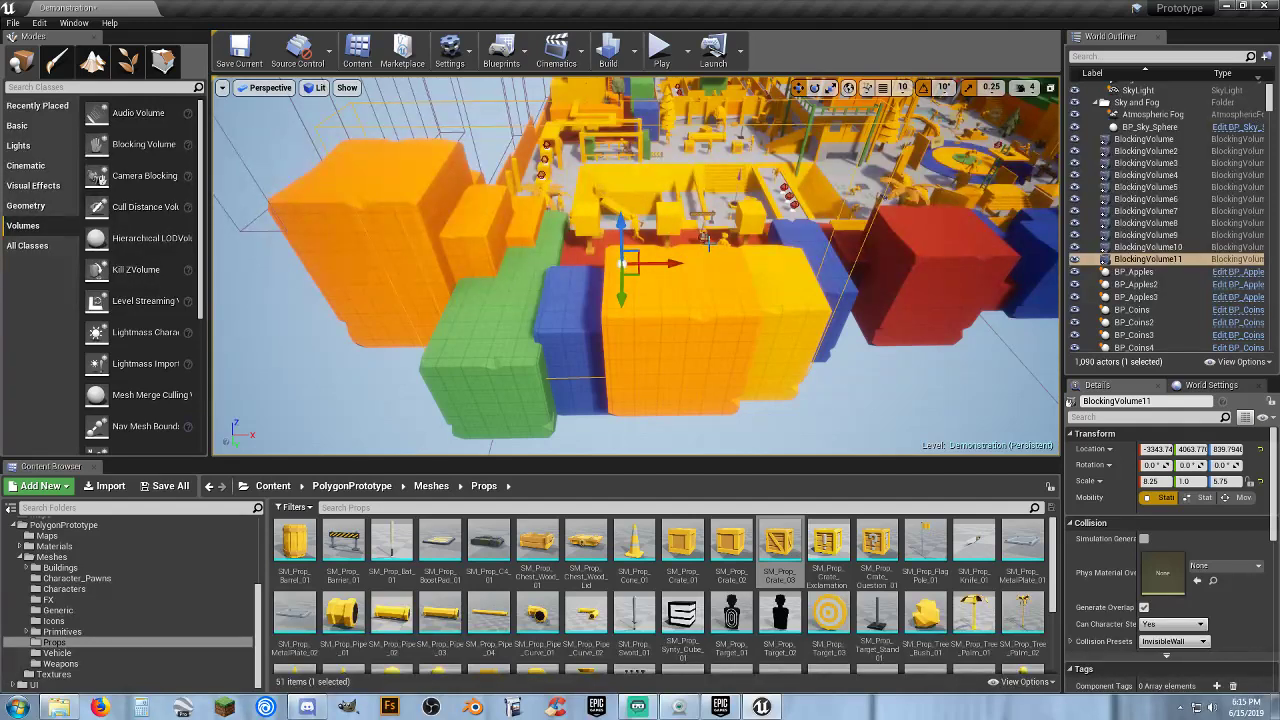
{"action": "key", "text": "a"}
{"action": "right_click_drag", "start_coordinate": [708, 244], "coordinate": [935, 248]}
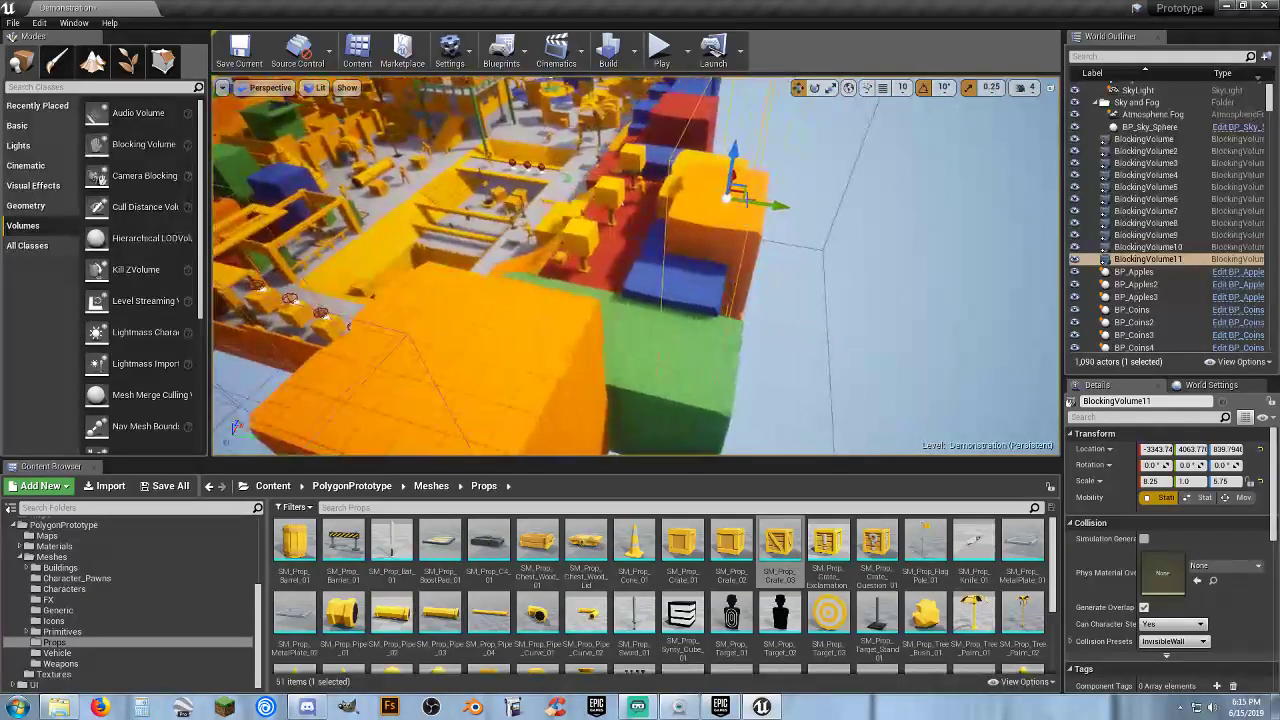
{"action": "left_click_drag", "start_coordinate": [778, 206], "coordinate": [815, 215]}
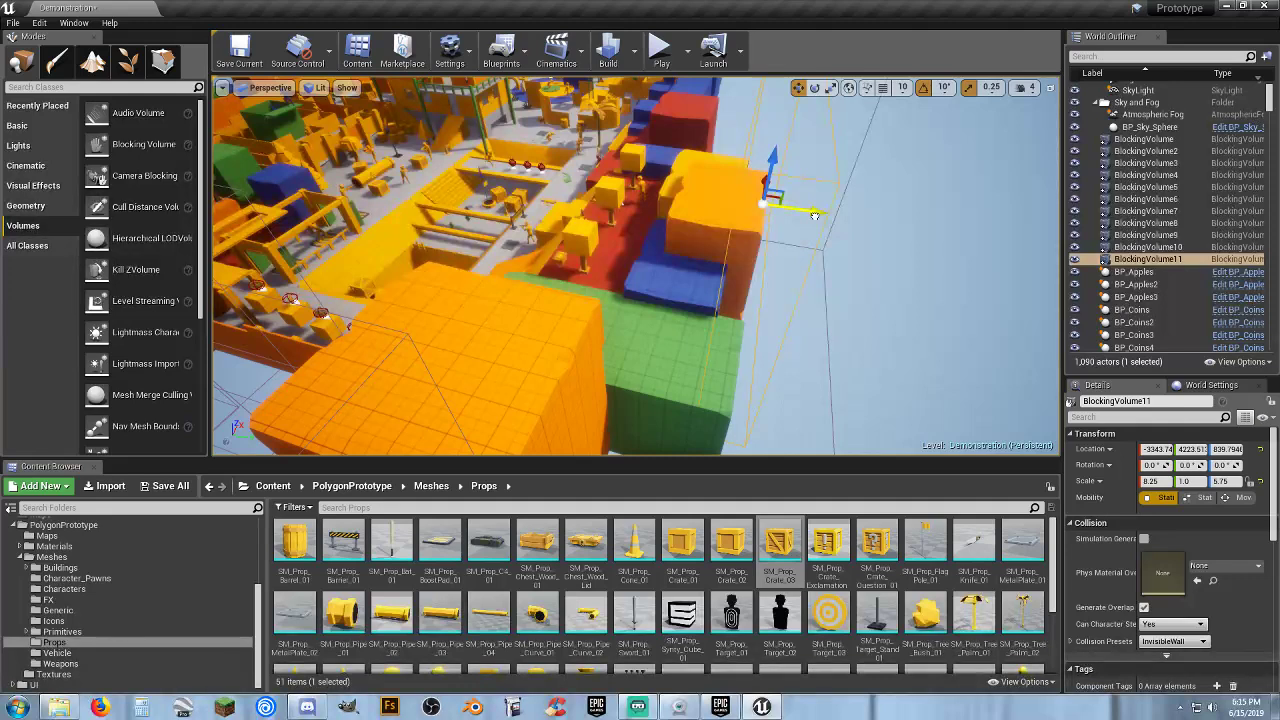
Place another blocking volume on the large orange corner block and scale it to 1.75 in X and Y and 6.0 in Z
{"action": "key", "text": "s"}
{"action": "right_click_drag", "start_coordinate": [800, 230], "coordinate": [680, 228]}
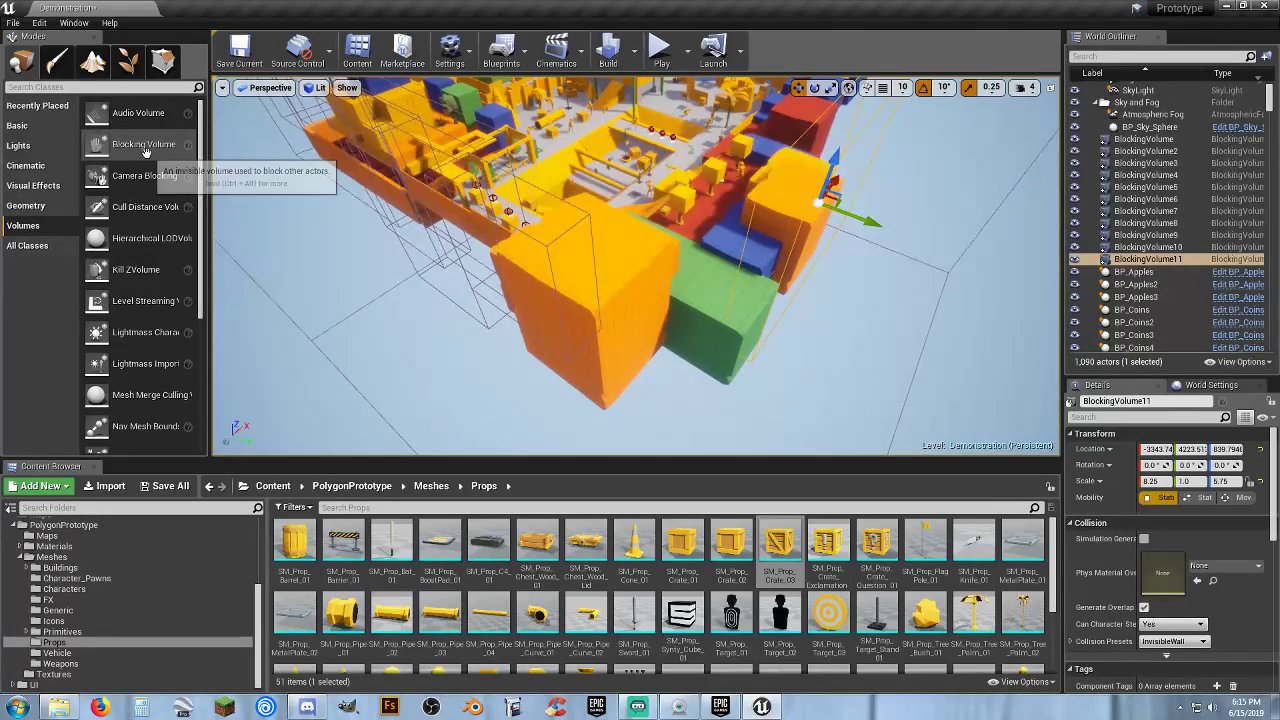
{"action": "left_click_drag", "start_coordinate": [140, 146], "coordinate": [655, 225]}
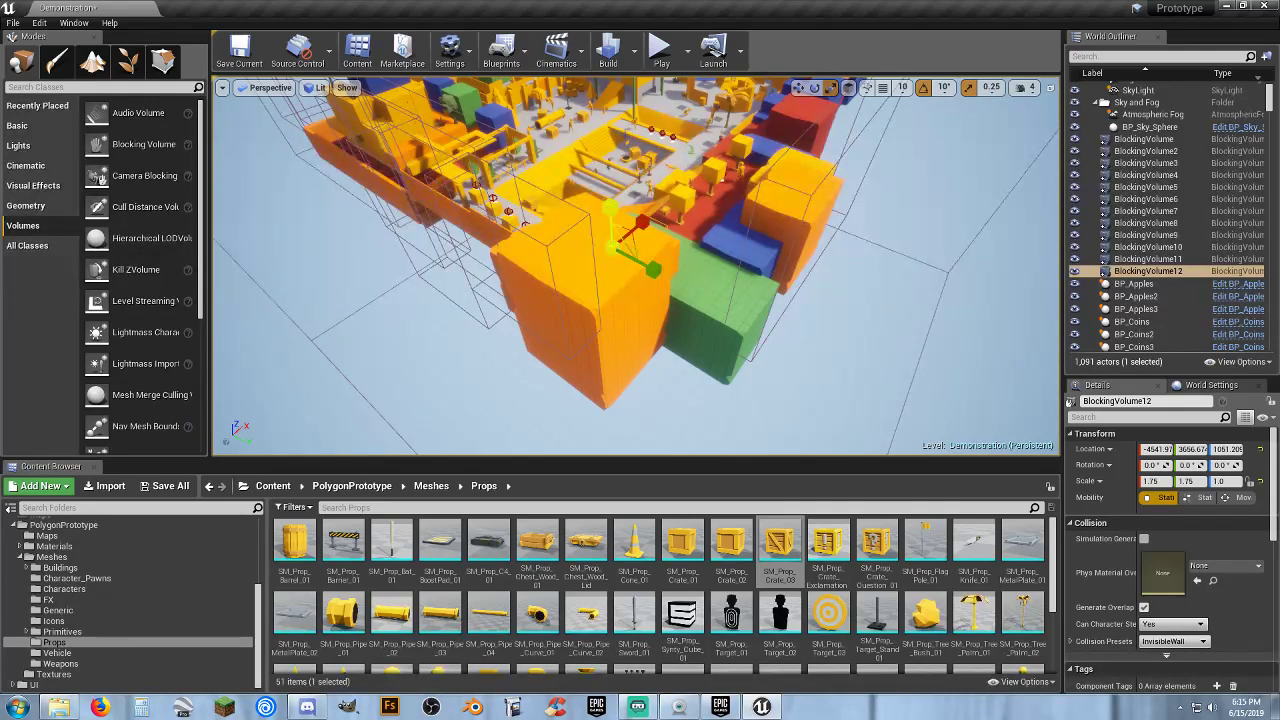
{"action": "left_click_drag", "start_coordinate": [609, 207], "coordinate": [620, 192]}
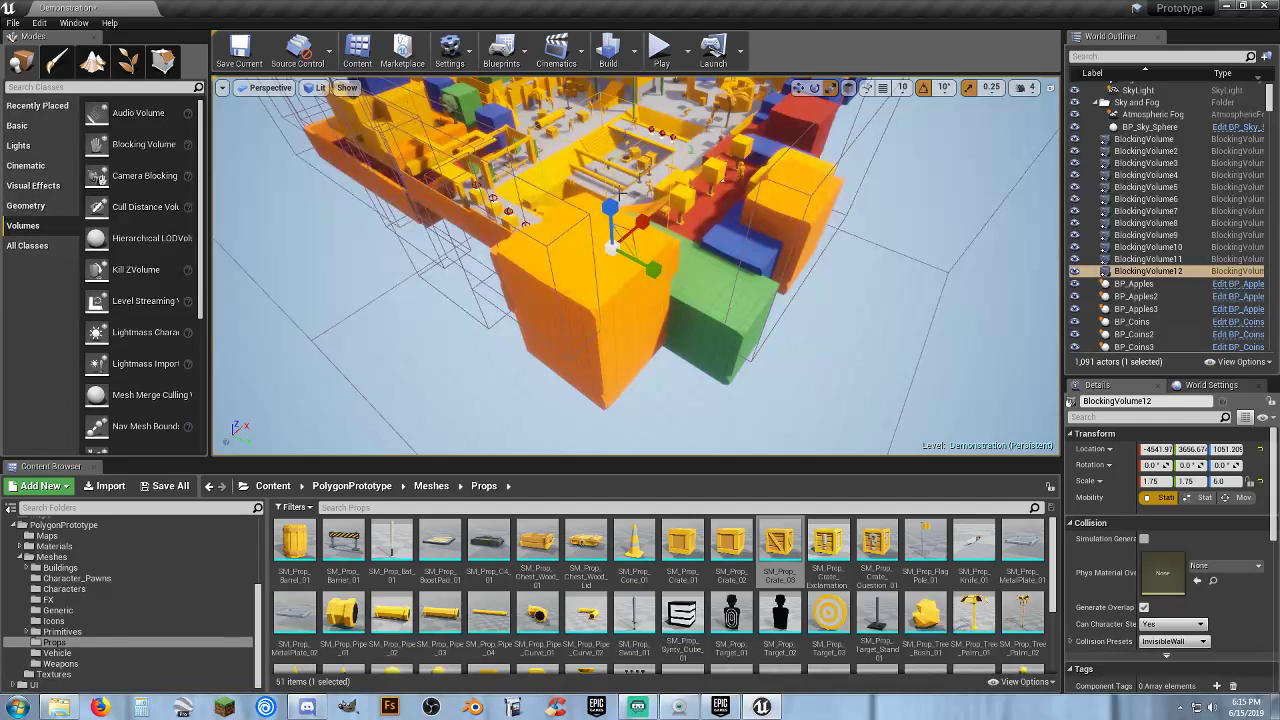
Move the new corner blocking volume to the block's outer side, at about X -4490, Y 3941
{"action": "left_click", "coordinate": [798, 88]}
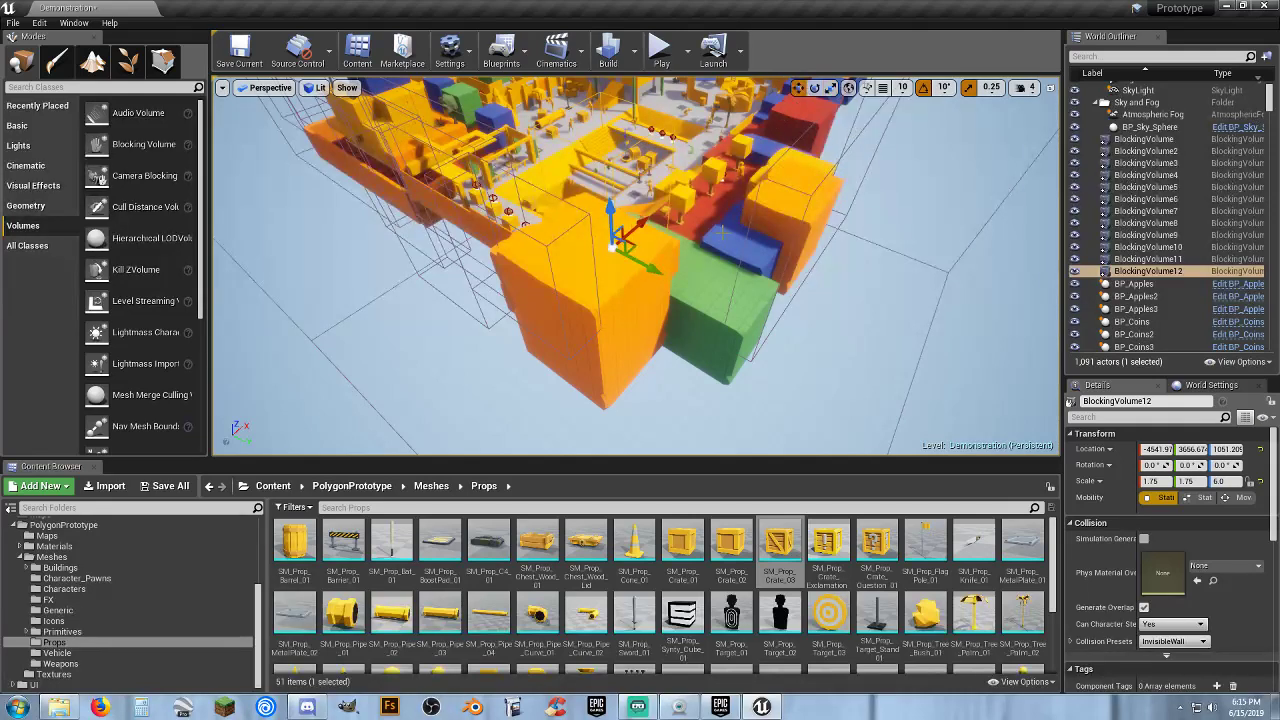
{"action": "left_click_drag", "start_coordinate": [651, 270], "coordinate": [705, 317]}
{"action": "scroll", "coordinate": [707, 317], "scroll_direction": "up", "scroll_amount": 8}
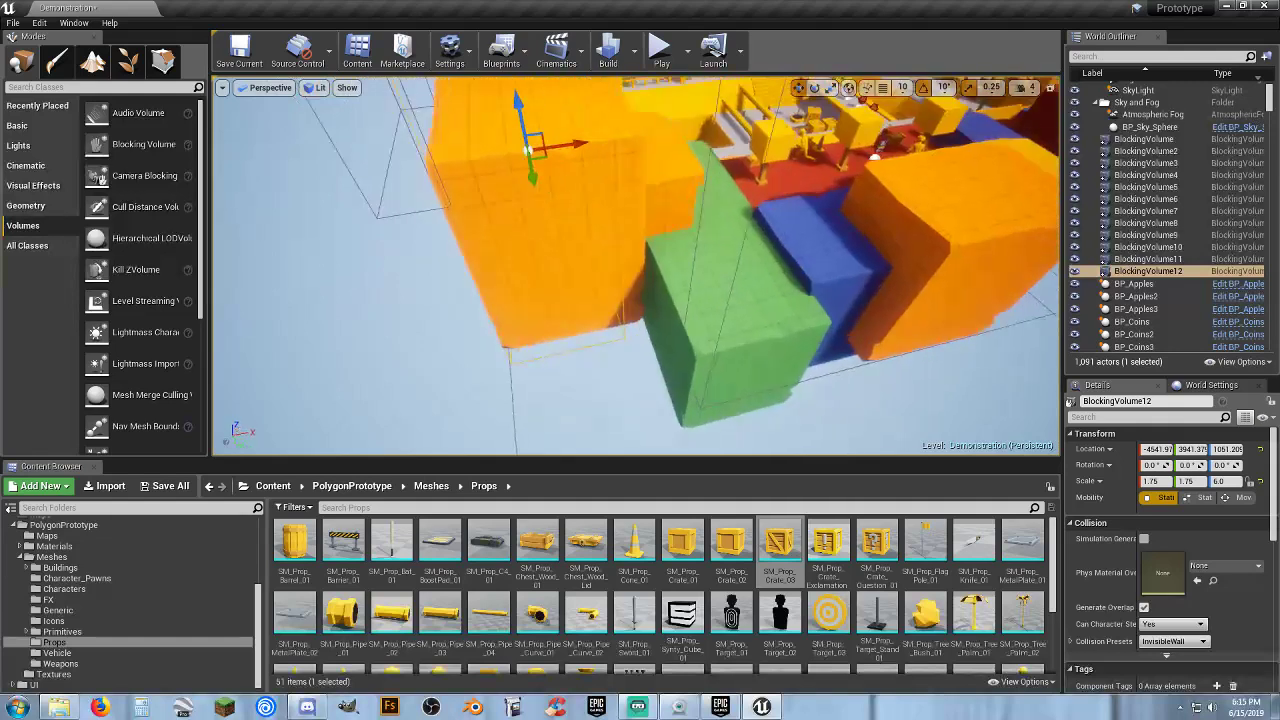
{"action": "mouse_move", "coordinate": [538, 141]}
{"action": "left_mouse_down"}
{"action": "mouse_move", "coordinate": [581, 144]}
{"action": "mouse_move", "coordinate": [562, 146]}
{"action": "left_mouse_up"}
{"action": "key", "text": "s"}
{"action": "right_click_drag", "start_coordinate": [608, 165], "coordinate": [598, 167]}
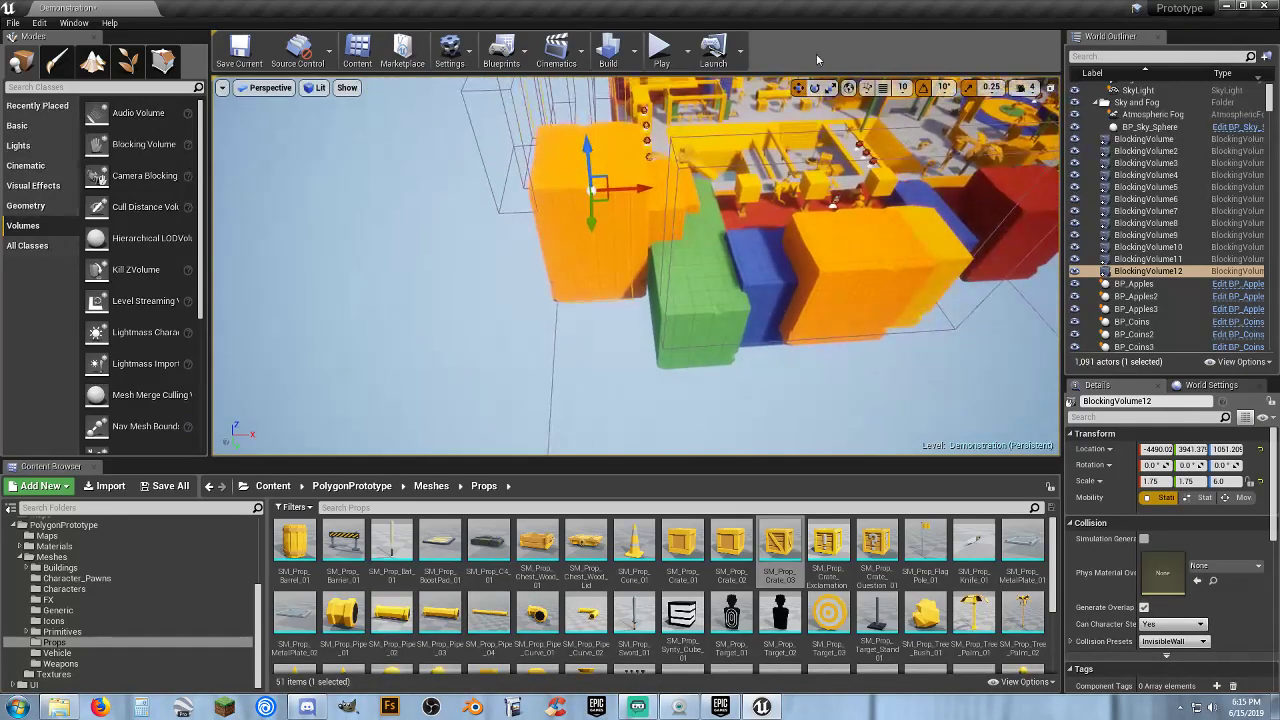
Scale the corner blocking volume to 2.75 in X and 2.25 in Y
{"action": "left_click", "coordinate": [832, 88]}
{"action": "left_click_drag", "start_coordinate": [653, 184], "coordinate": [663, 184]}
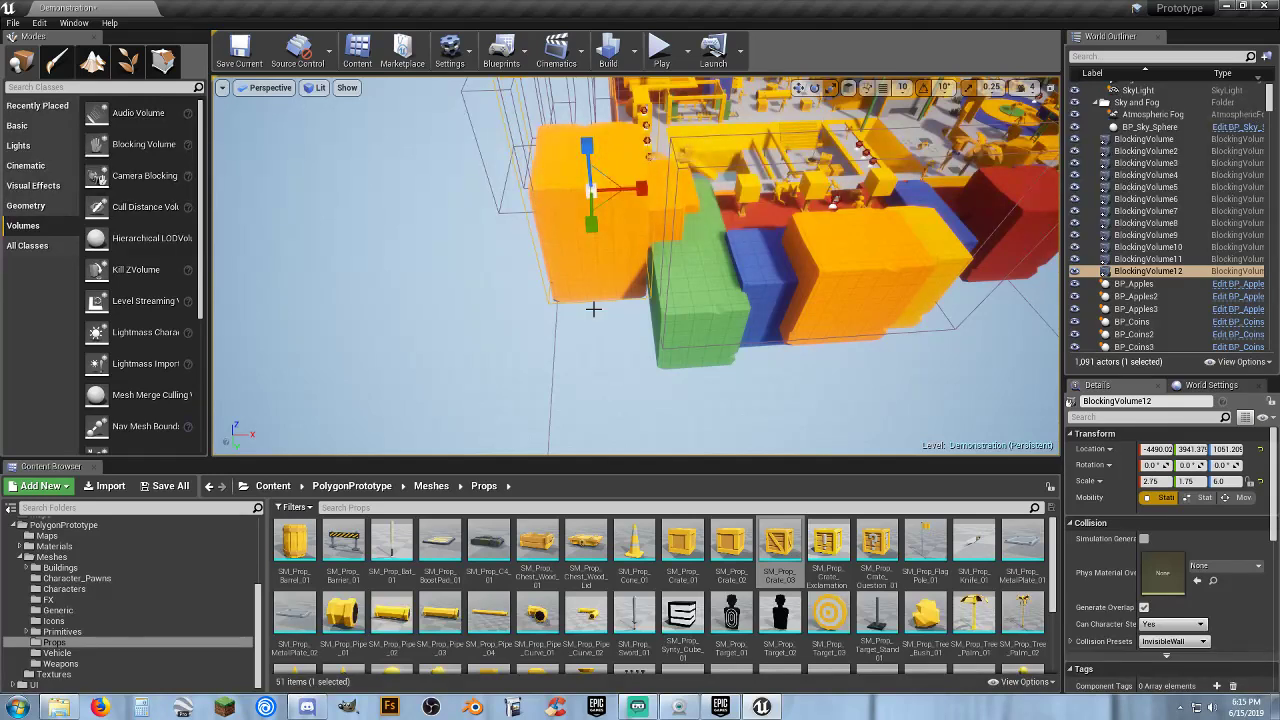
{"action": "key", "text": "a"}
{"action": "right_click_drag", "start_coordinate": [594, 309], "coordinate": [730, 308]}
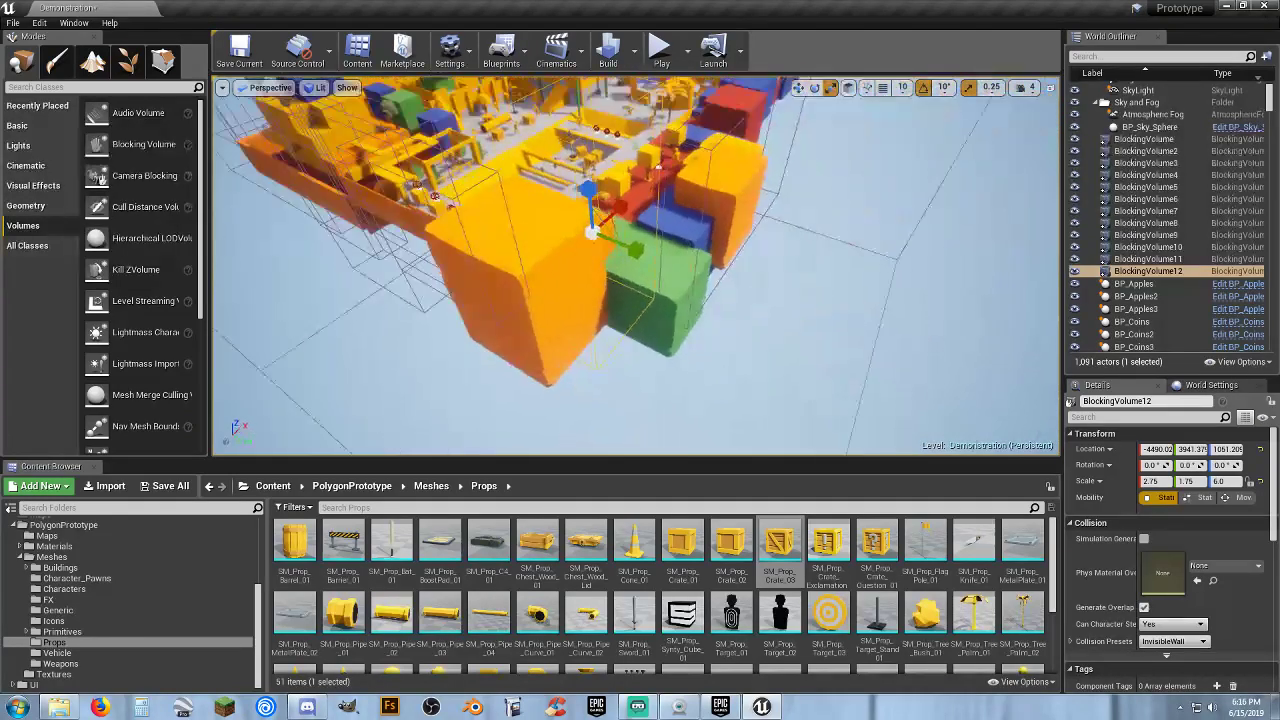
{"action": "right_click_drag", "start_coordinate": [620, 246], "coordinate": [718, 248]}
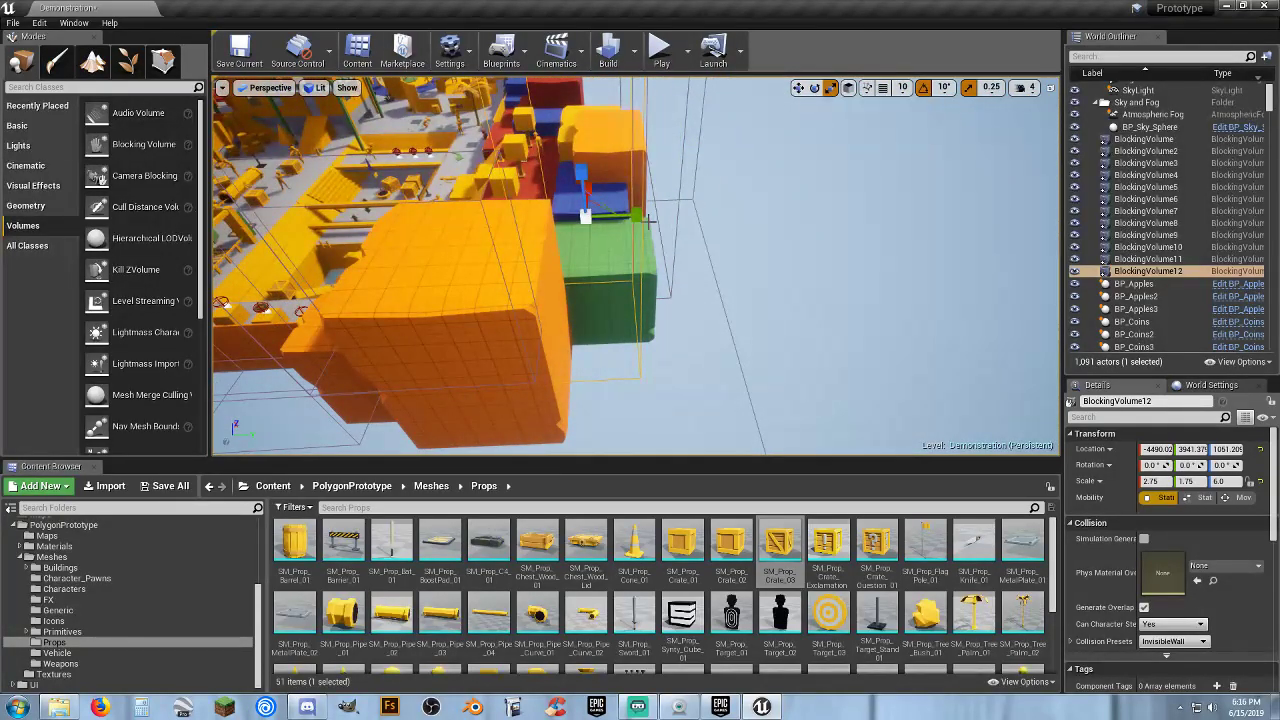
{"action": "left_click_drag", "start_coordinate": [648, 220], "coordinate": [640, 216]}
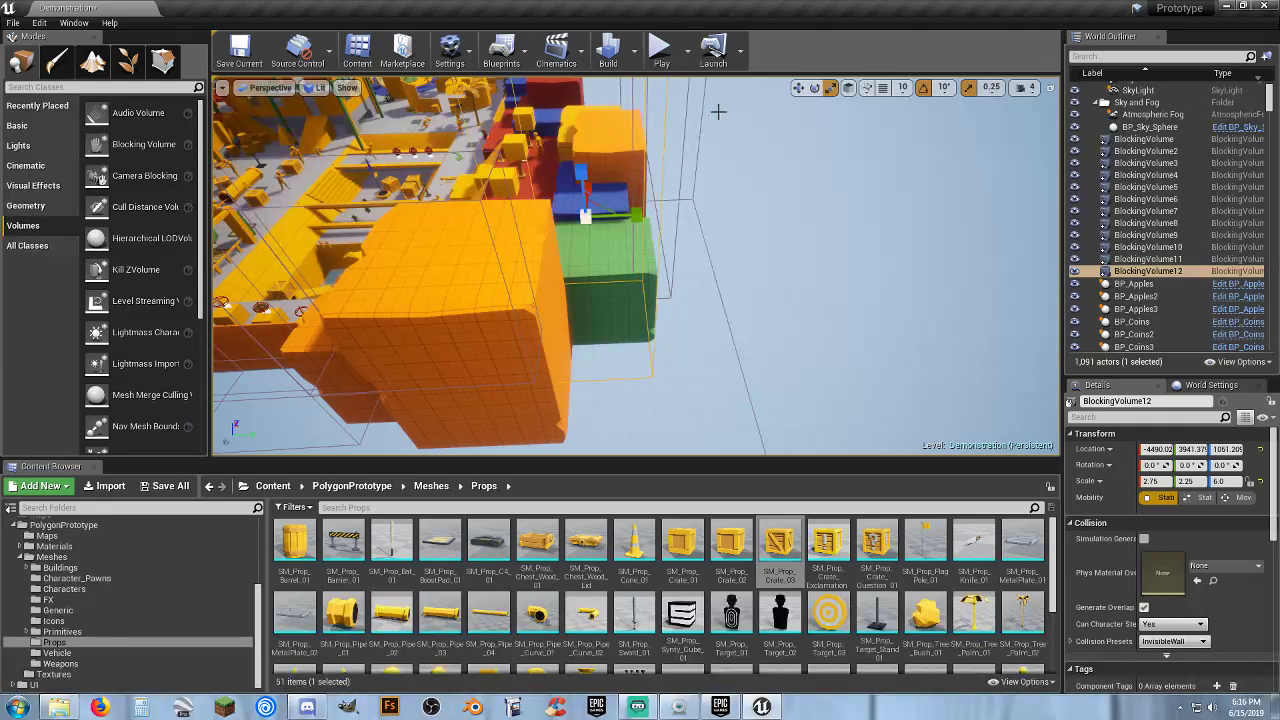
Shift the corner blocking volume to about X -4442, Y 4000 to line it up with the neighbouring long volume
{"action": "key", "text": "w"}
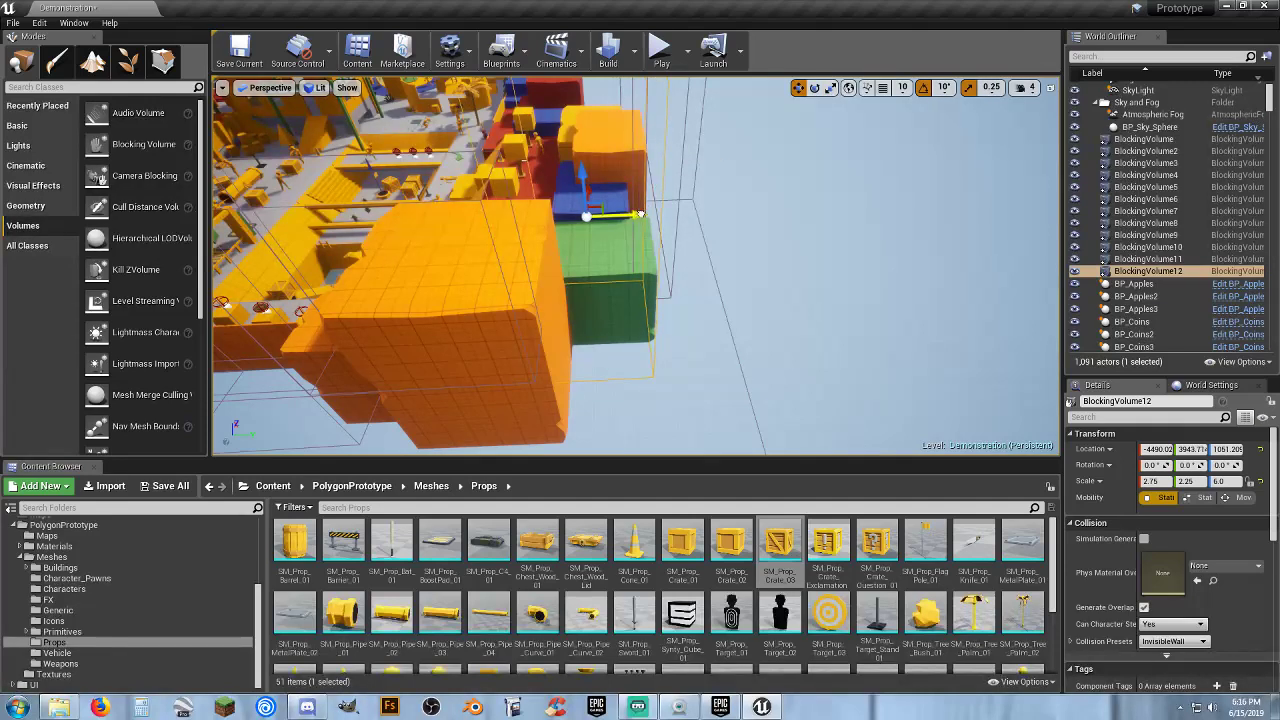
{"action": "left_click_drag", "start_coordinate": [638, 215], "coordinate": [648, 215]}
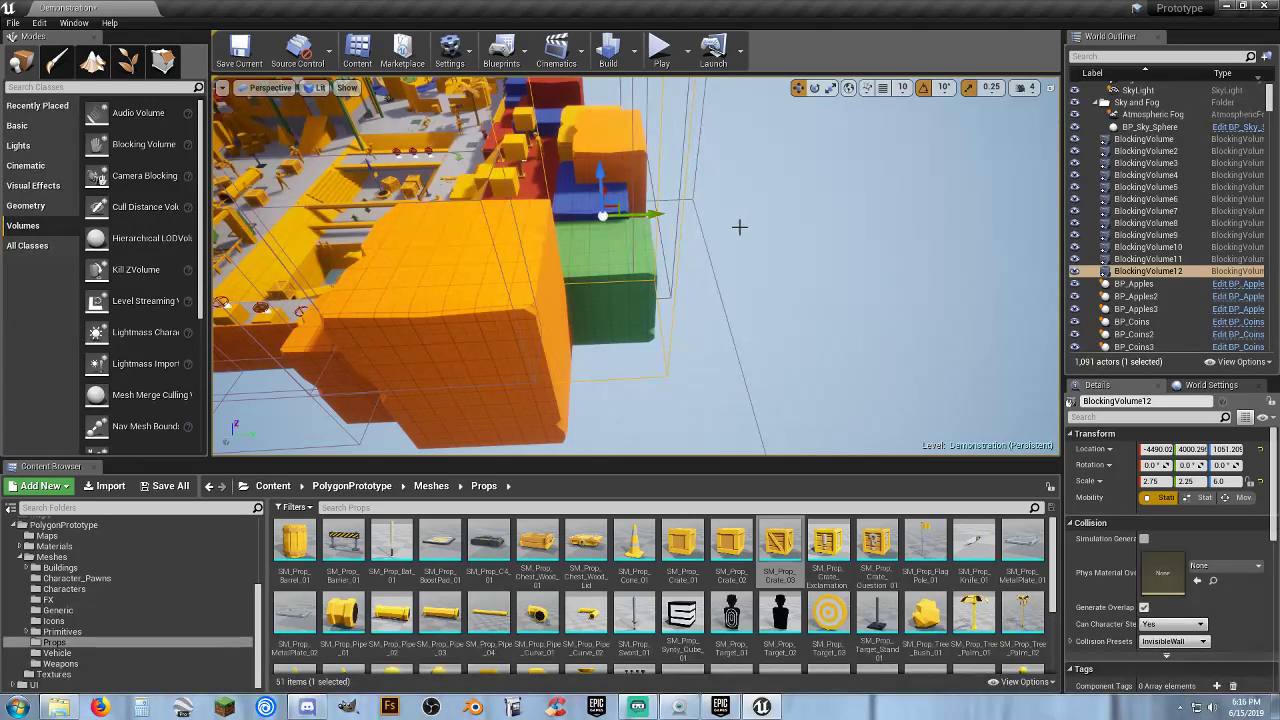
{"action": "left_click_drag", "start_coordinate": [739, 227], "coordinate": [570, 233], "text": "alt"}
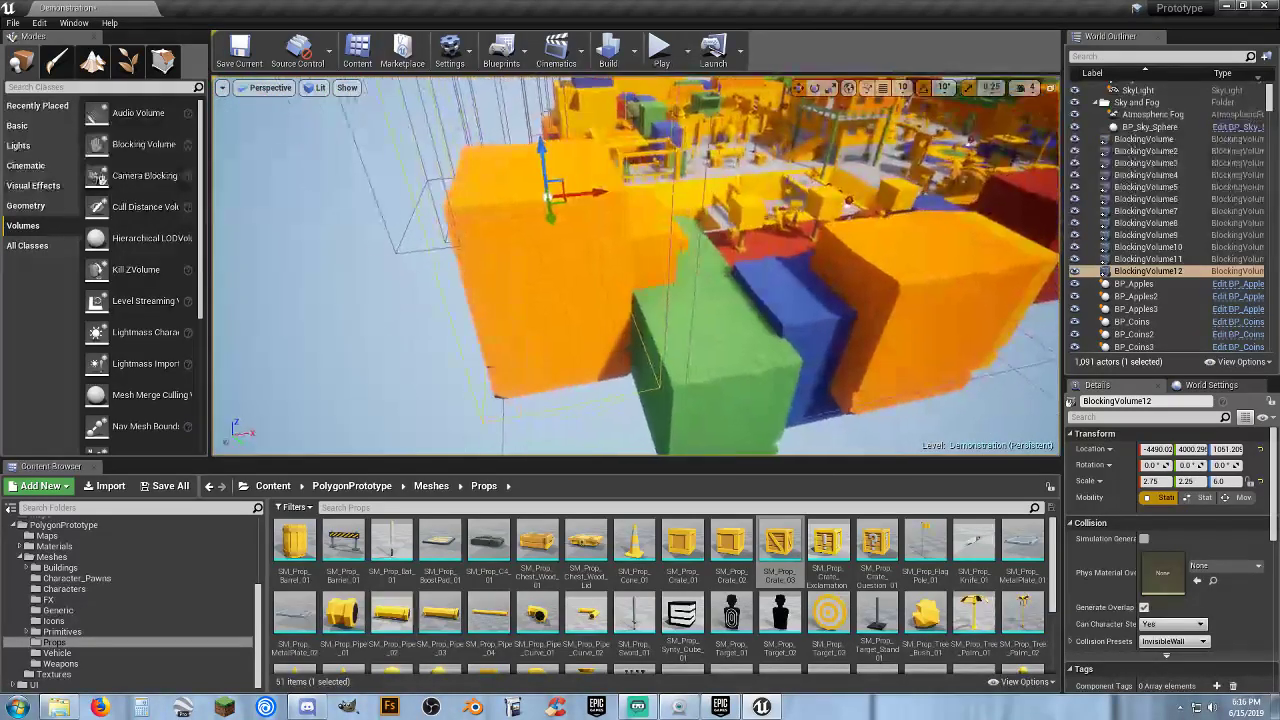
{"action": "right_click_drag", "start_coordinate": [621, 201], "coordinate": [590, 203]}
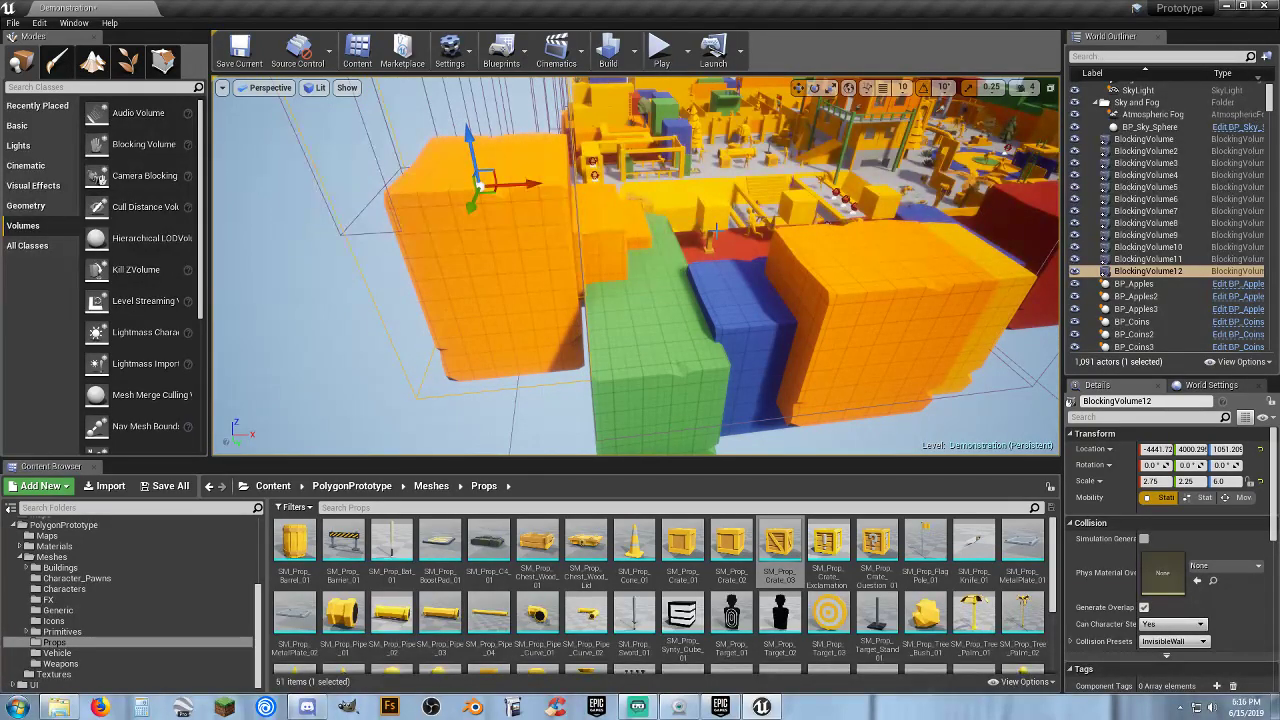
Duplicate the corner blocking volume and move the copy along X to about -2266, behind the tall blue block
{"action": "right_click_drag", "start_coordinate": [738, 267], "coordinate": [780, 206]}
{"action": "right_click_drag", "start_coordinate": [636, 266], "coordinate": [707, 232]}
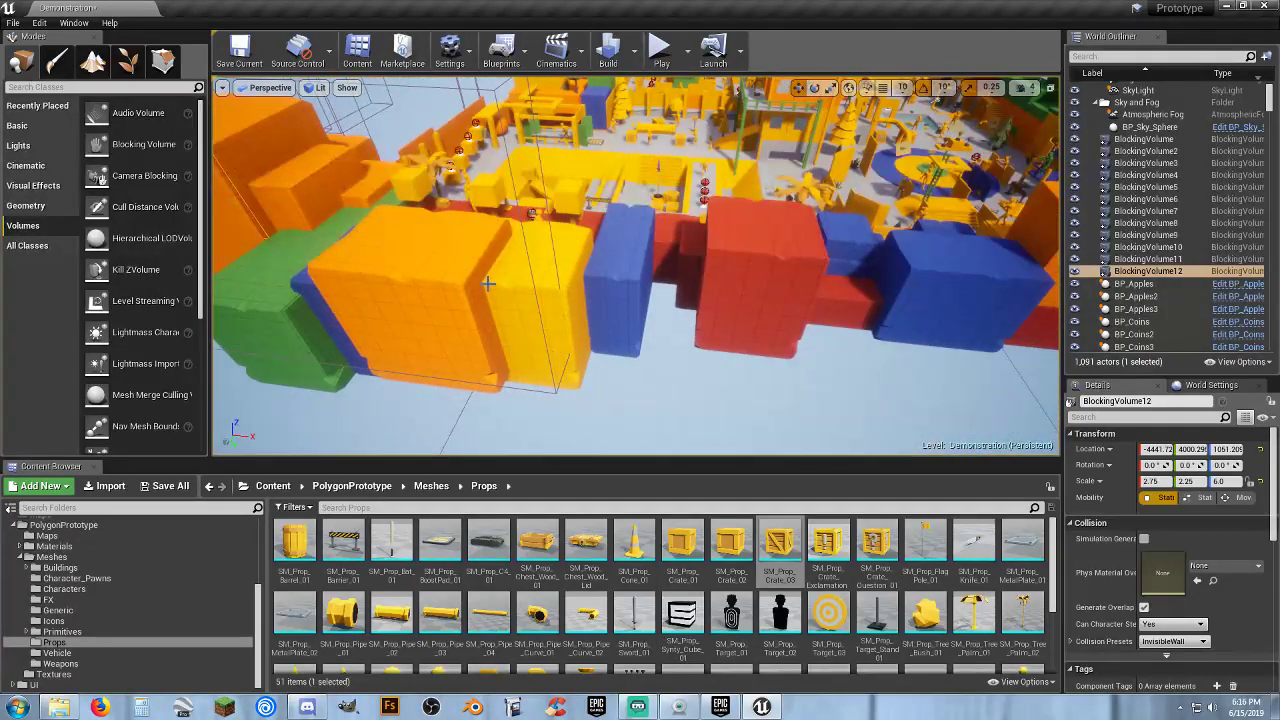
{"action": "right_click_drag", "start_coordinate": [548, 318], "coordinate": [515, 312]}
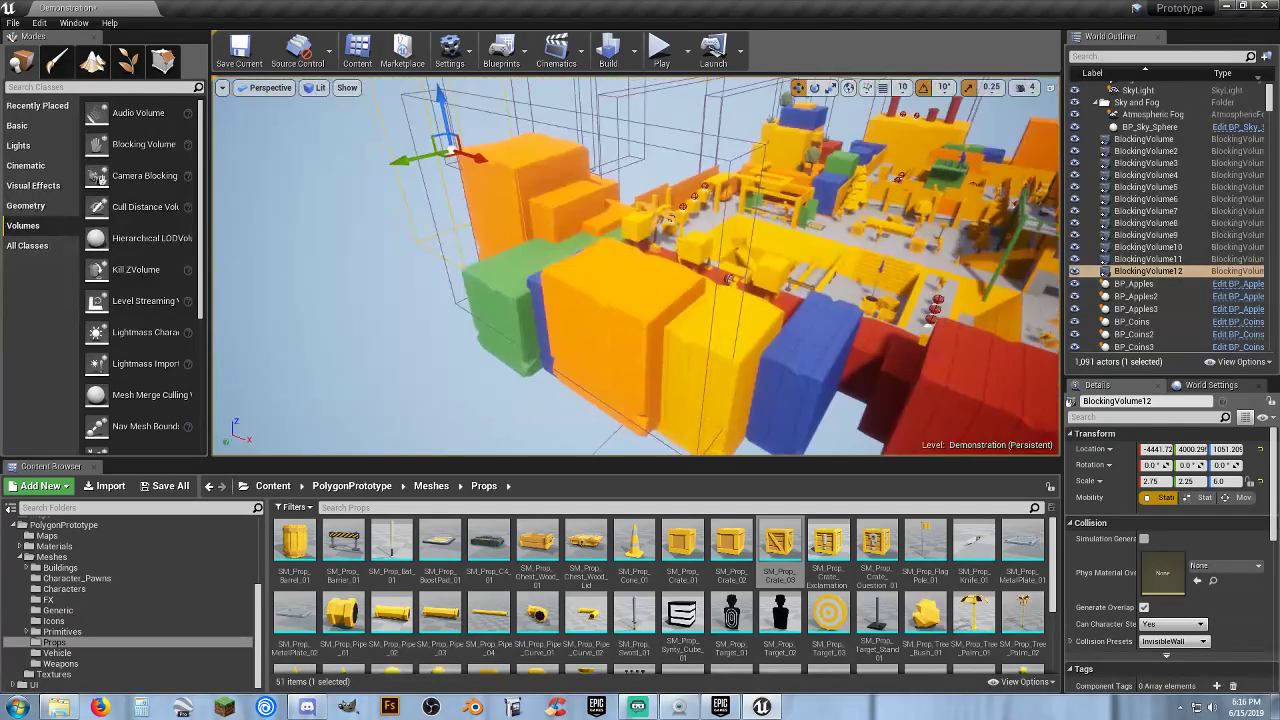
{"action": "key", "text": "ctrl+w"}
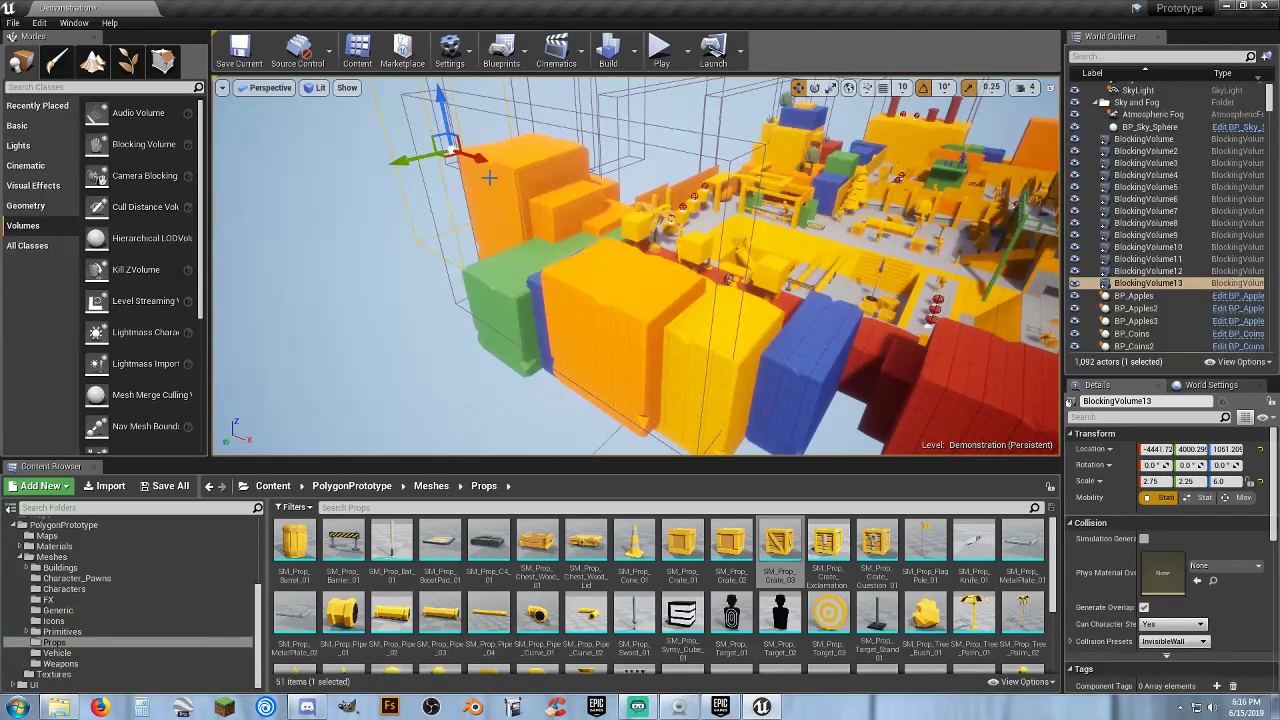
{"action": "left_click_drag", "start_coordinate": [485, 158], "coordinate": [952, 336]}
{"action": "mouse_move", "coordinate": [952, 336]}
{"action": "right_mouse_down"}
{"action": "mouse_move", "coordinate": [1054, 332]}
{"action": "mouse_move", "coordinate": [967, 337]}
{"action": "right_mouse_up"}
{"action": "right_click_drag", "start_coordinate": [721, 265], "coordinate": [749, 259]}
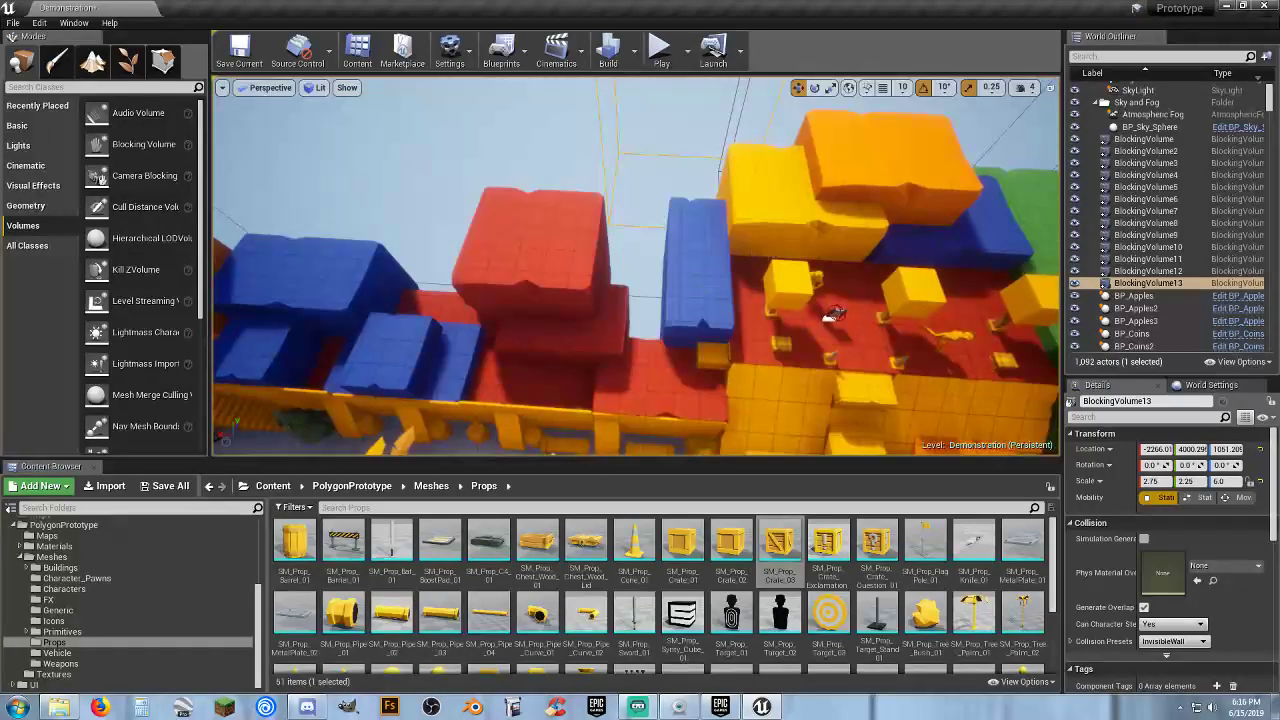
Duplicate the tall blue block and shift the copy along X to about -1996 to fill the gap beside the red blocks
{"action": "left_click", "coordinate": [708, 287]}
{"action": "key", "text": "ctrl+w"}
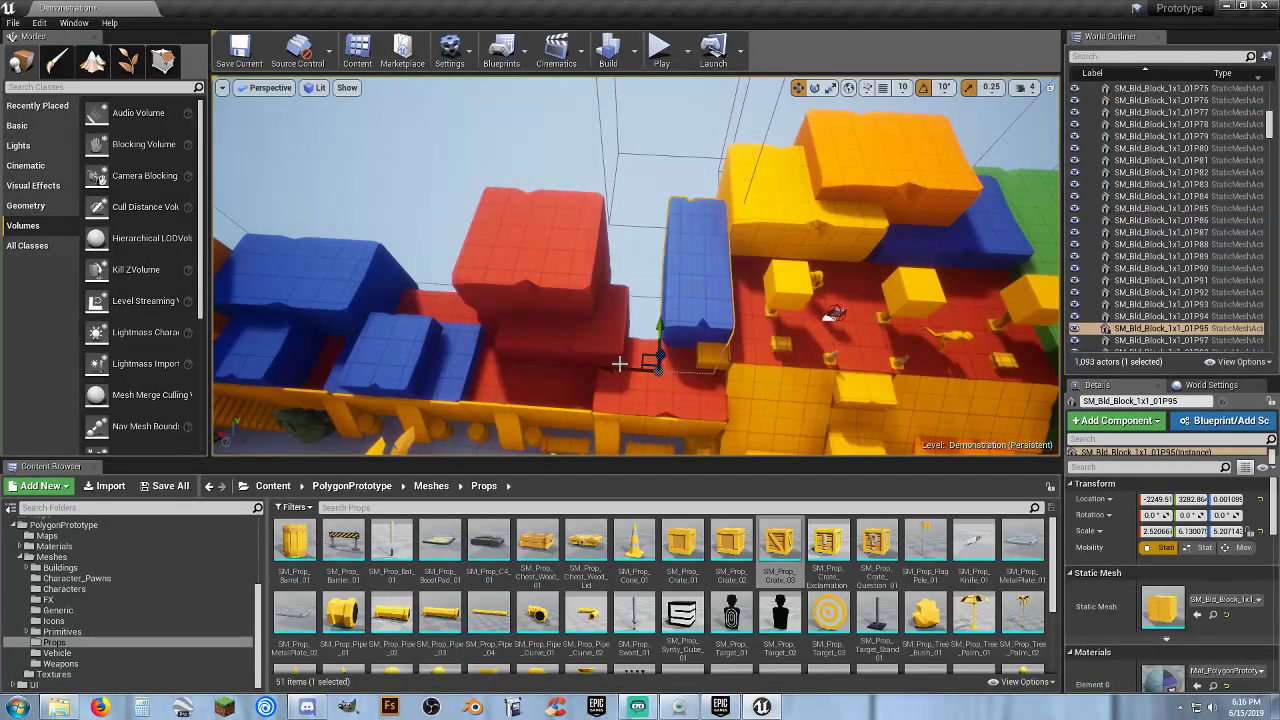
{"action": "left_click_drag", "start_coordinate": [619, 364], "coordinate": [563, 366]}
{"action": "right_click_drag", "start_coordinate": [563, 366], "coordinate": [490, 216]}
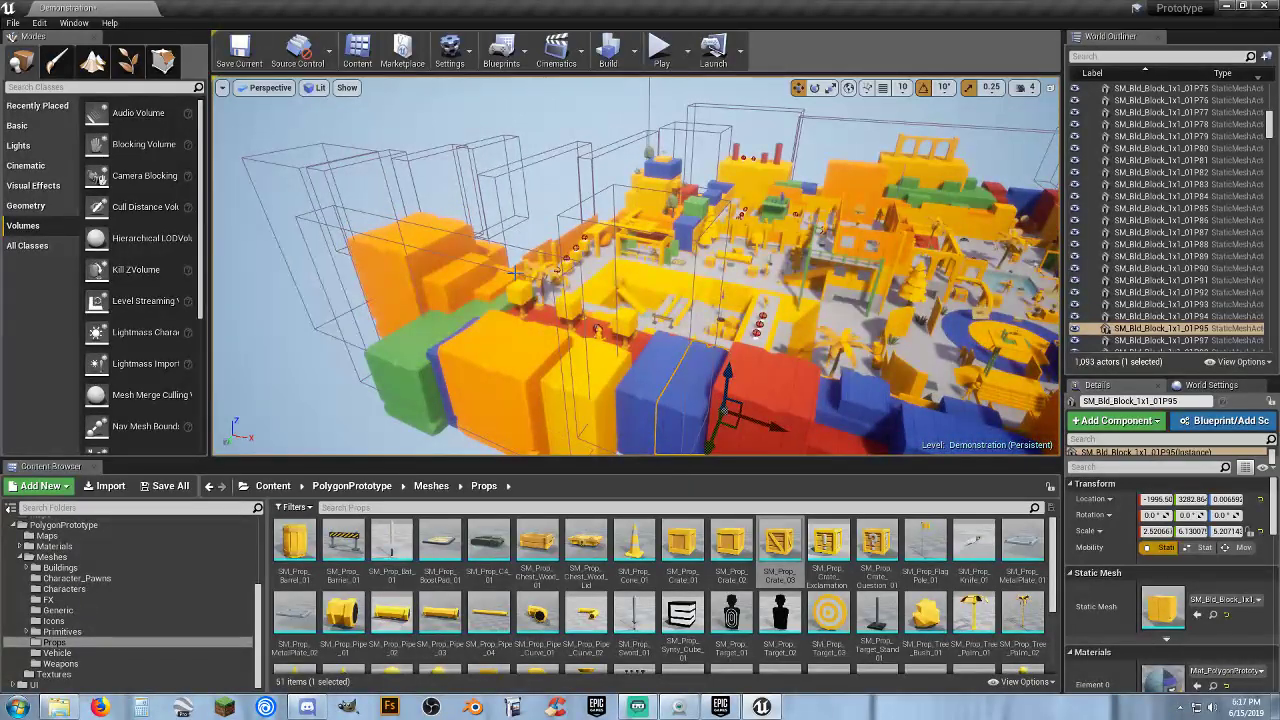
Duplicate the blocking volume behind the orange and blue end blocks and move the copy to about X -72, Y 3666
{"action": "left_click", "coordinate": [515, 272]}
{"action": "right_click_drag", "start_coordinate": [515, 272], "coordinate": [505, 268]}
{"action": "right_click_drag", "start_coordinate": [339, 308], "coordinate": [362, 302]}
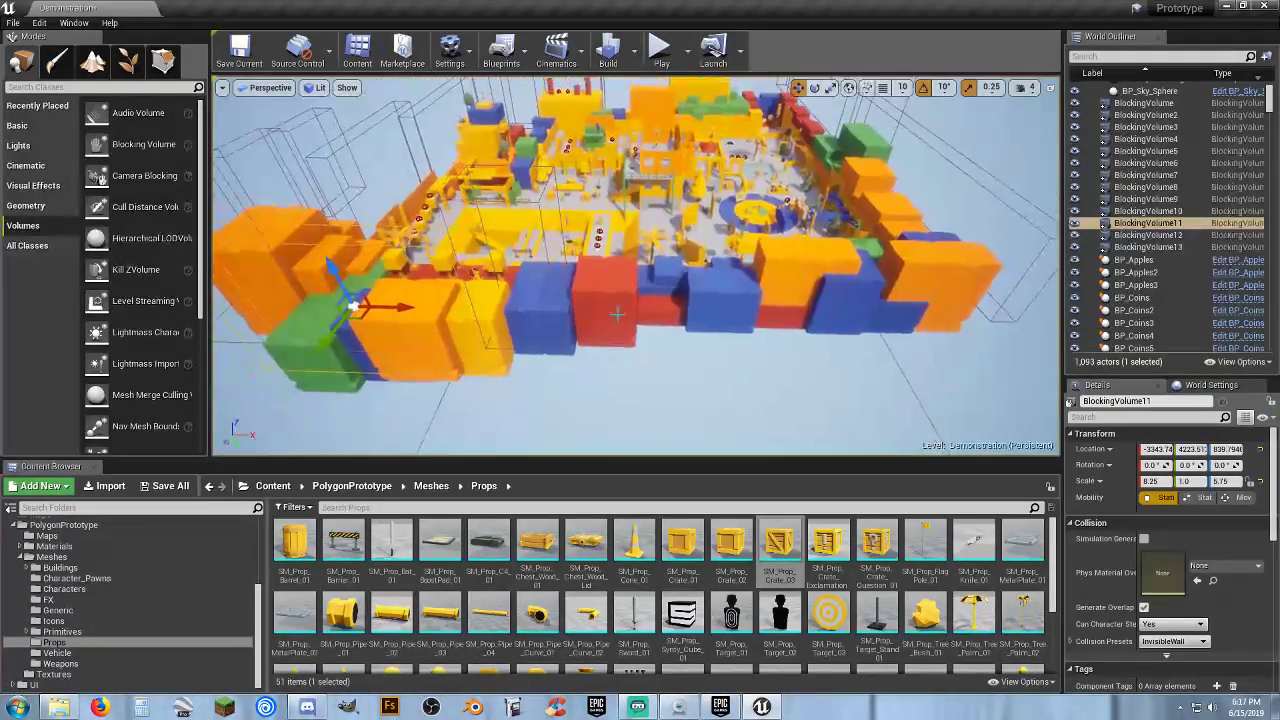
{"action": "key", "text": "ctrl+w"}
{"action": "left_click_drag", "start_coordinate": [406, 308], "coordinate": [809, 294]}
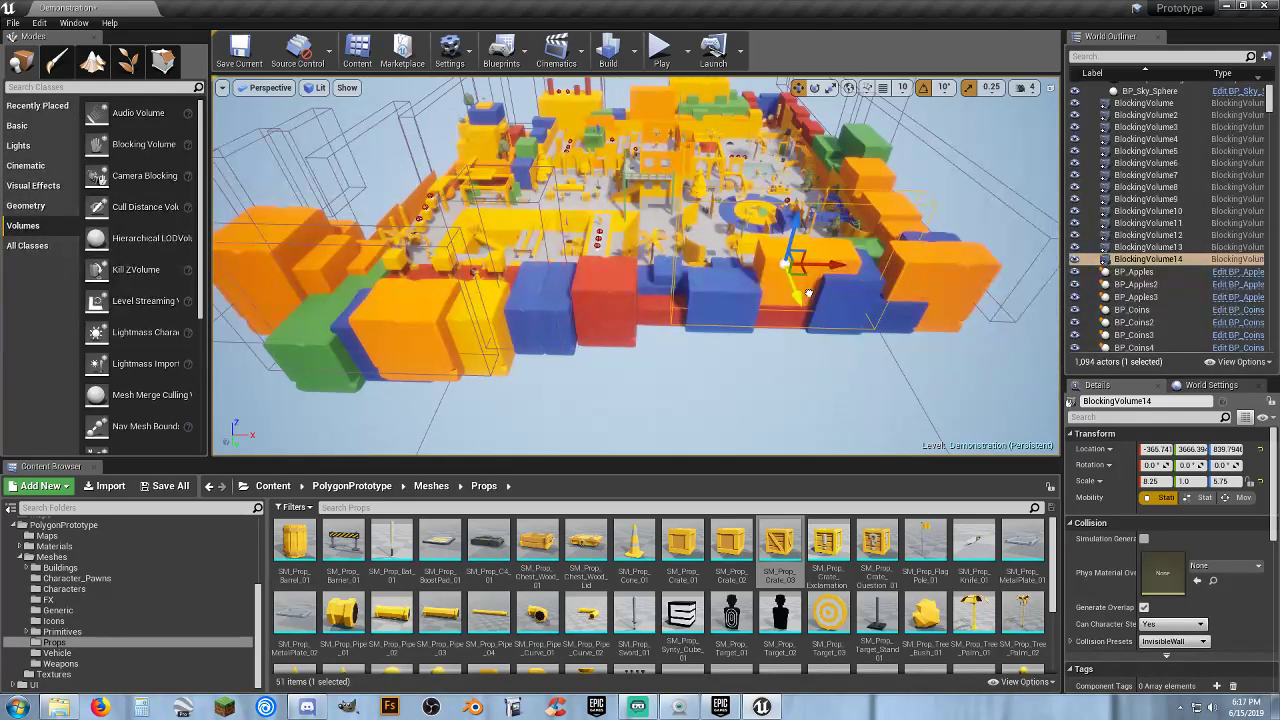
{"action": "right_click_drag", "start_coordinate": [809, 293], "coordinate": [809, 293]}
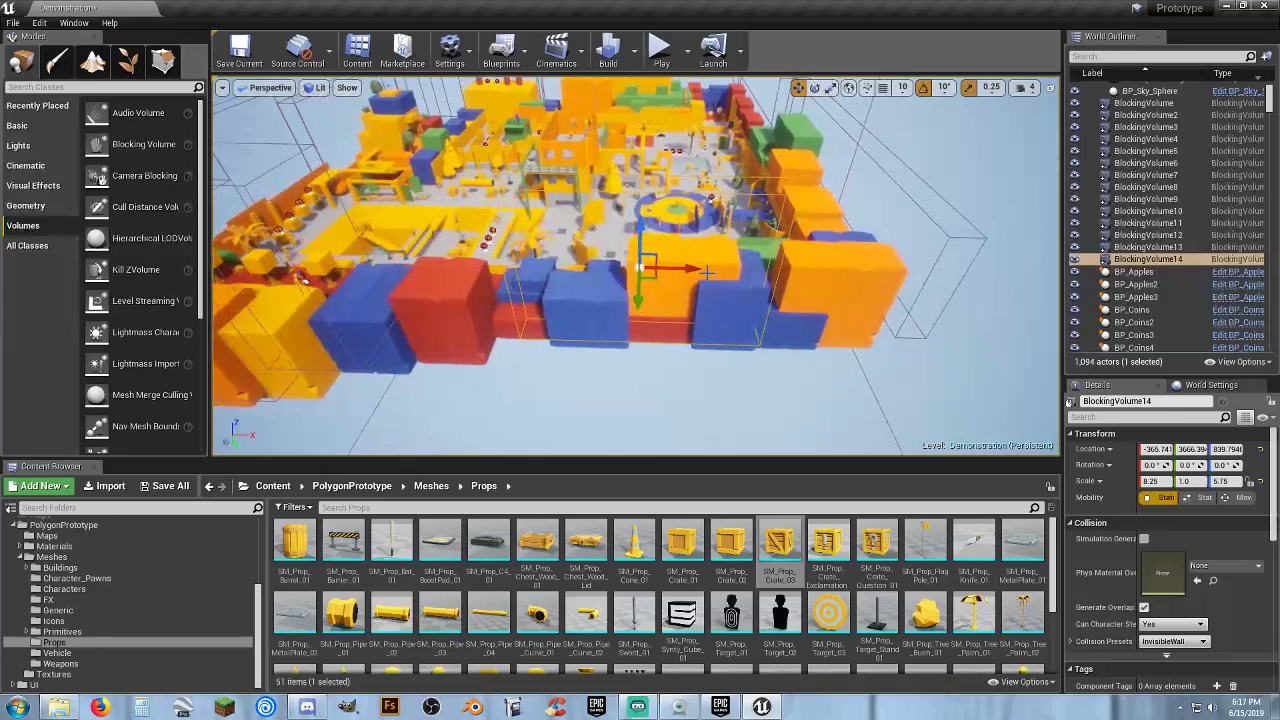
{"action": "left_click_drag", "start_coordinate": [700, 268], "coordinate": [735, 274]}
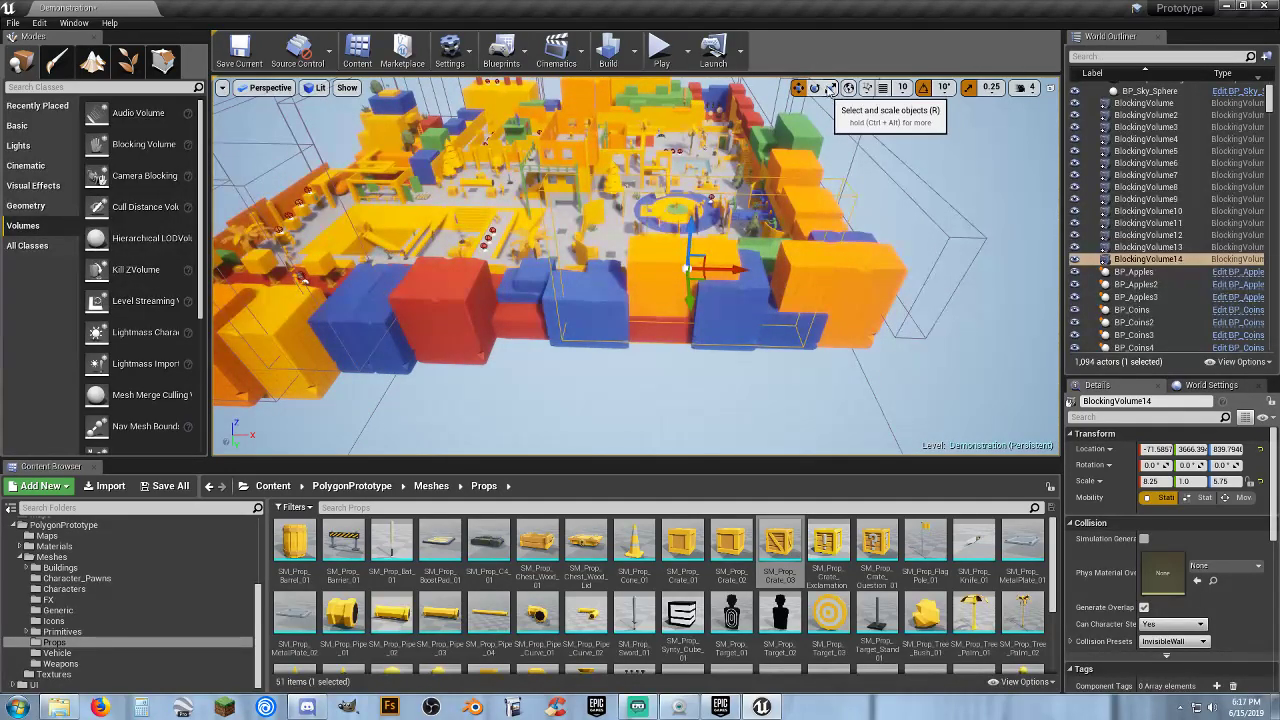
Scale the duplicated blocking volume to 19.25 in X and 1.5 in Y so it spans the remaining wall
{"action": "left_click", "coordinate": [831, 88]}
{"action": "left_click_drag", "start_coordinate": [737, 269], "coordinate": [817, 270]}
{"action": "key", "text": "w"}
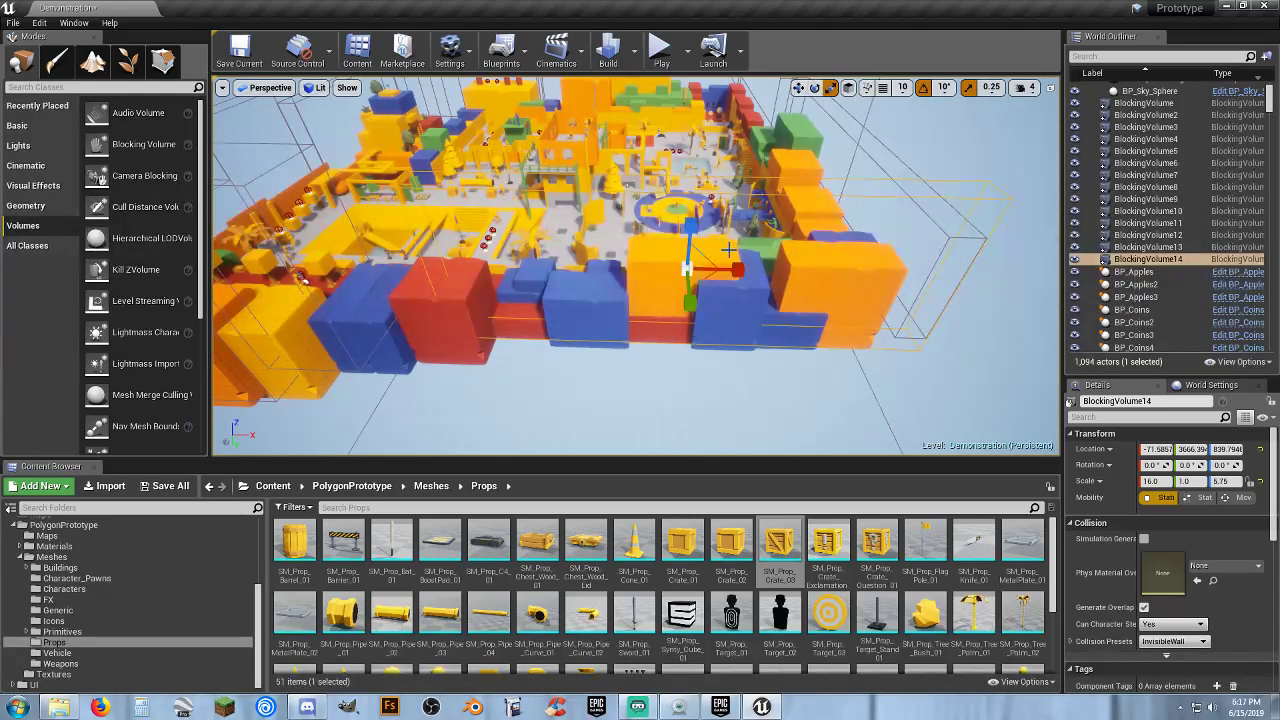
{"action": "left_click_drag", "start_coordinate": [735, 269], "coordinate": [822, 269]}
{"action": "left_click_drag", "start_coordinate": [690, 300], "coordinate": [743, 333]}
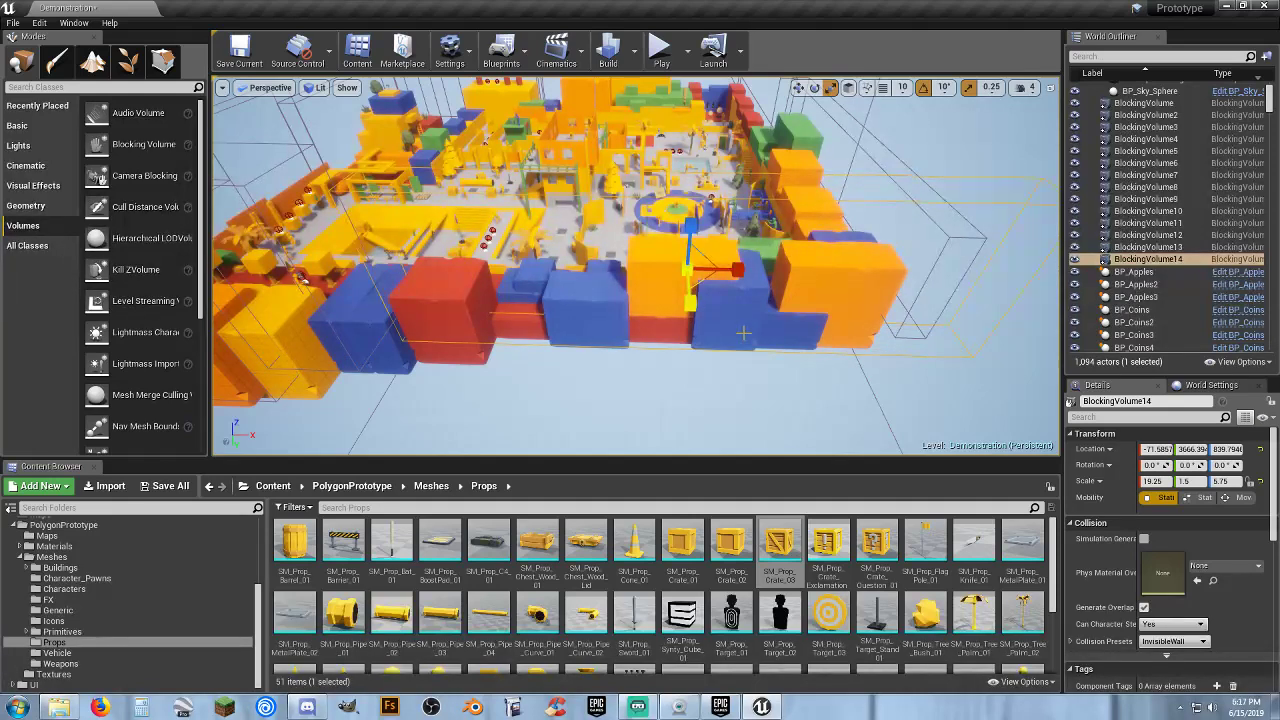
Lower the wide blocking volume to about Z 785
{"action": "key", "text": "w"}
{"action": "right_click_drag", "start_coordinate": [750, 335], "coordinate": [783, 289]}
{"action": "key", "text": "d"}
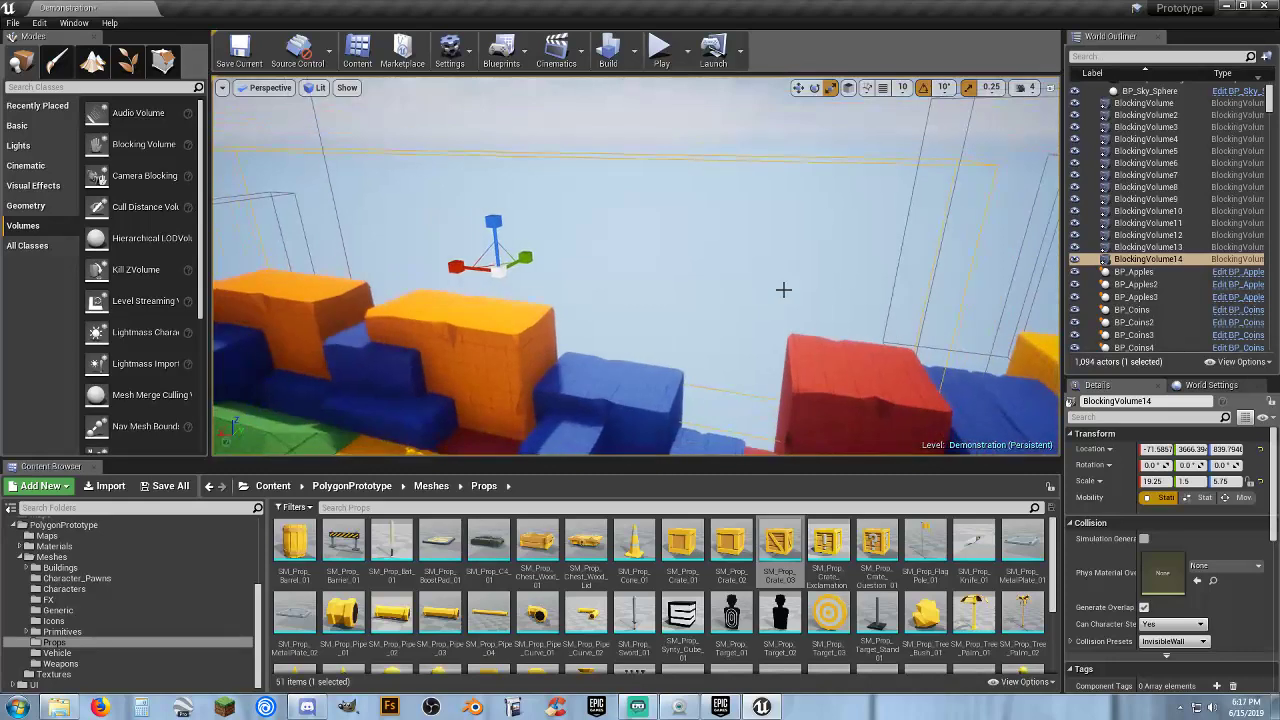
{"action": "left_click", "coordinate": [796, 88]}
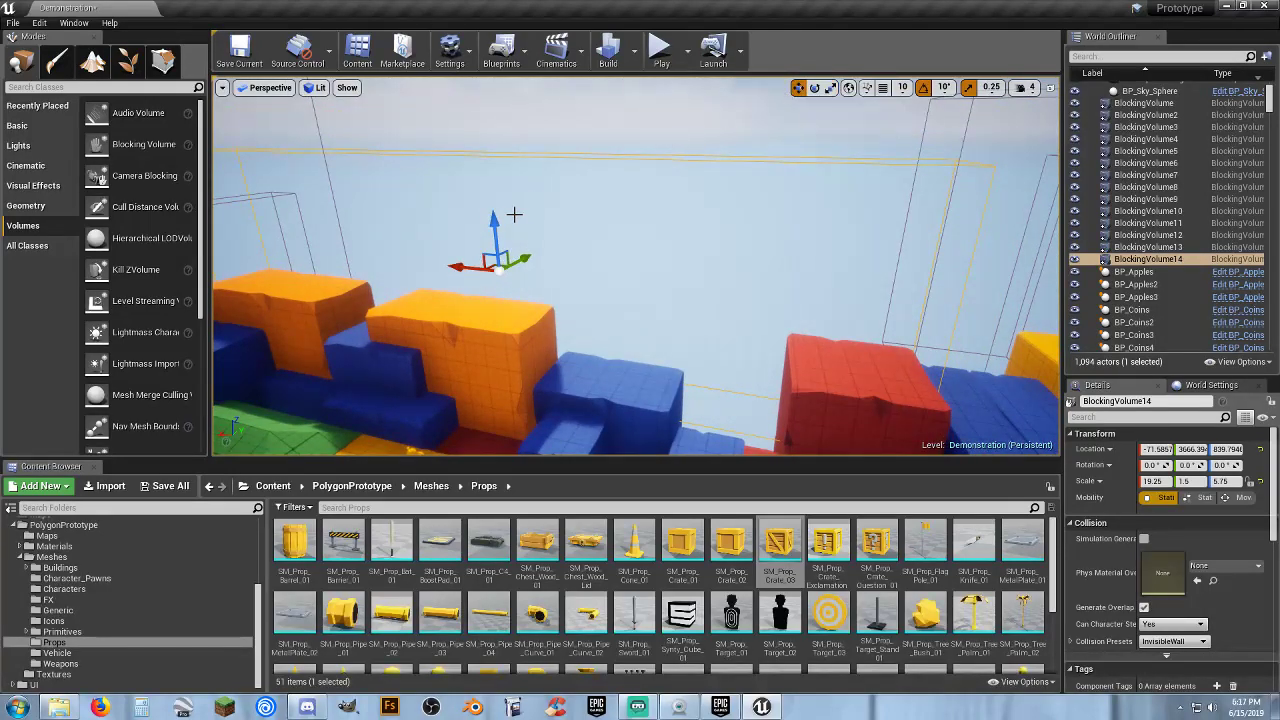
{"action": "left_click_drag", "start_coordinate": [494, 223], "coordinate": [493, 233]}
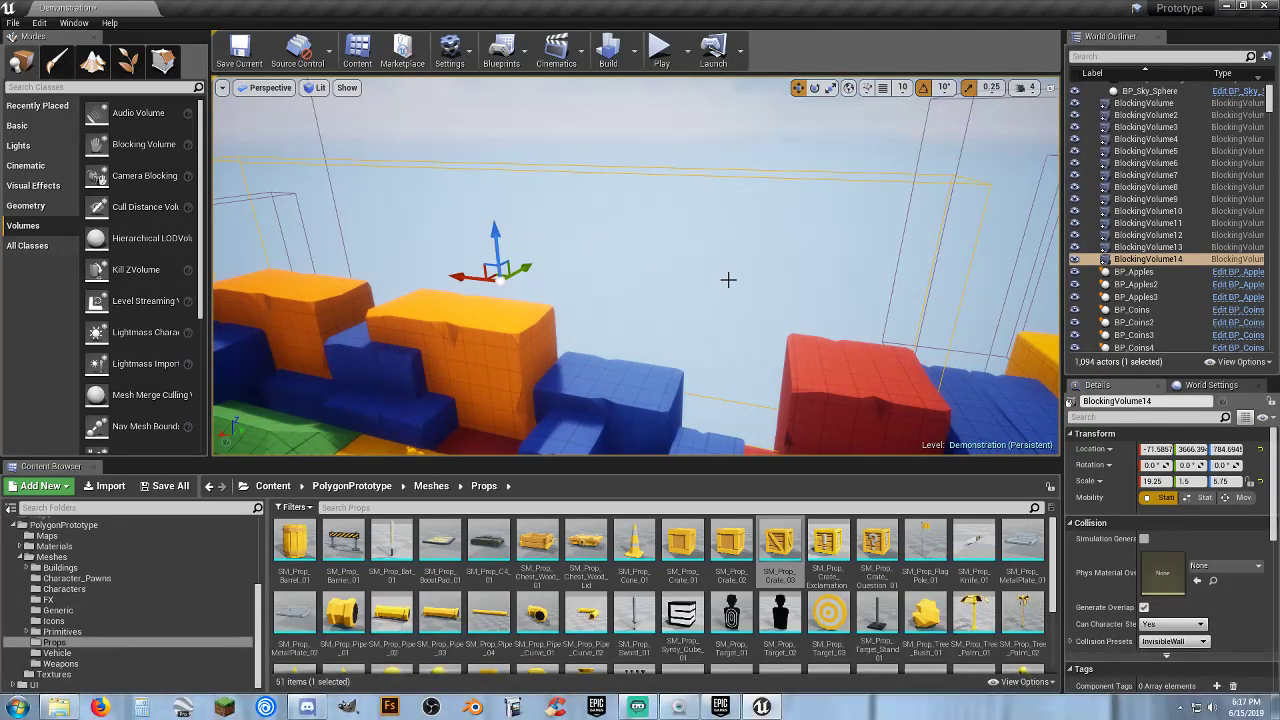
Playtest the level briefly, running the character past the pool towards the red ramp, and end the session
{"action": "right_click_drag", "start_coordinate": [600, 265], "coordinate": [372, 280]}
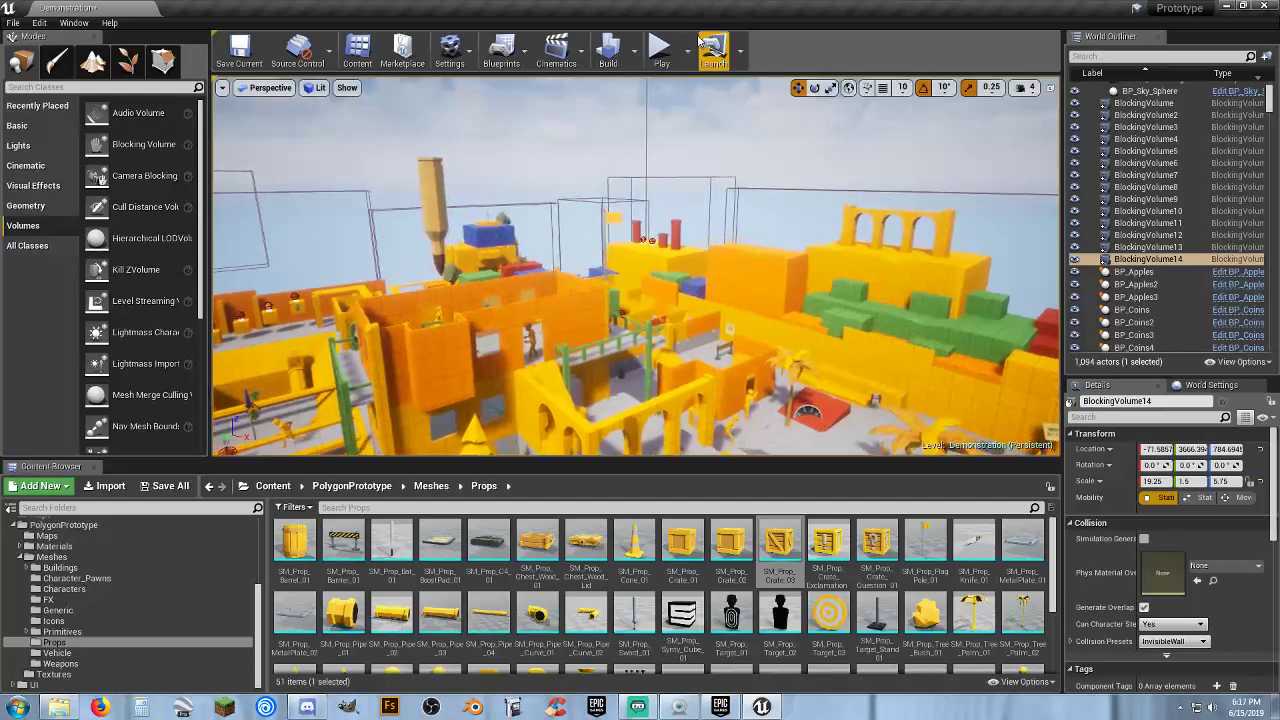
{"action": "left_click", "coordinate": [662, 47]}
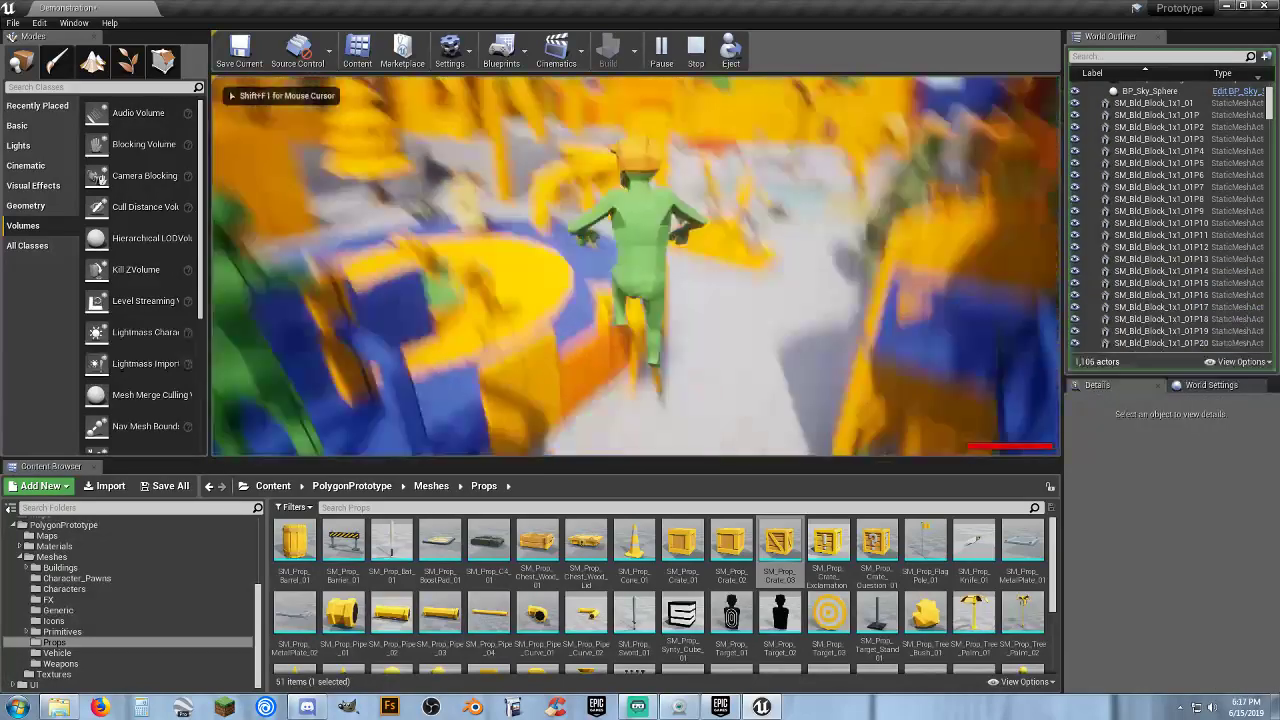
{"action": "key", "text": "w"}
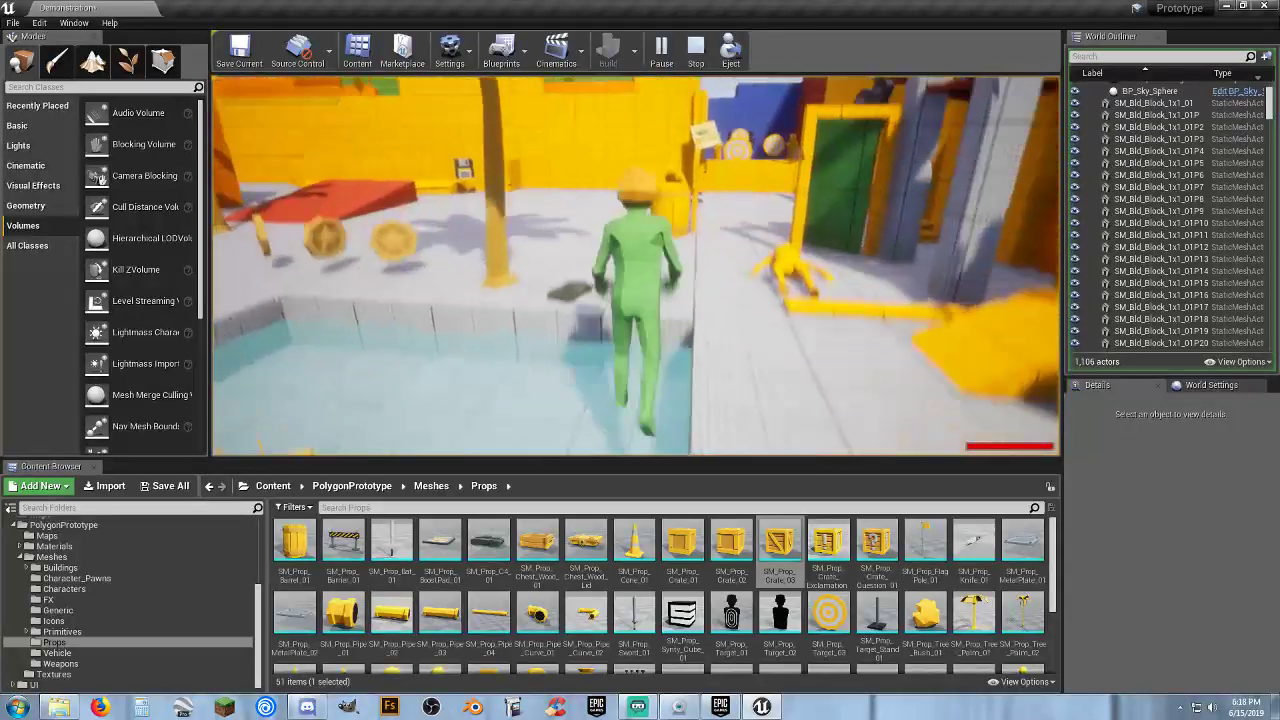
{"action": "key", "text": "space"}
{"action": "key", "text": "w"}
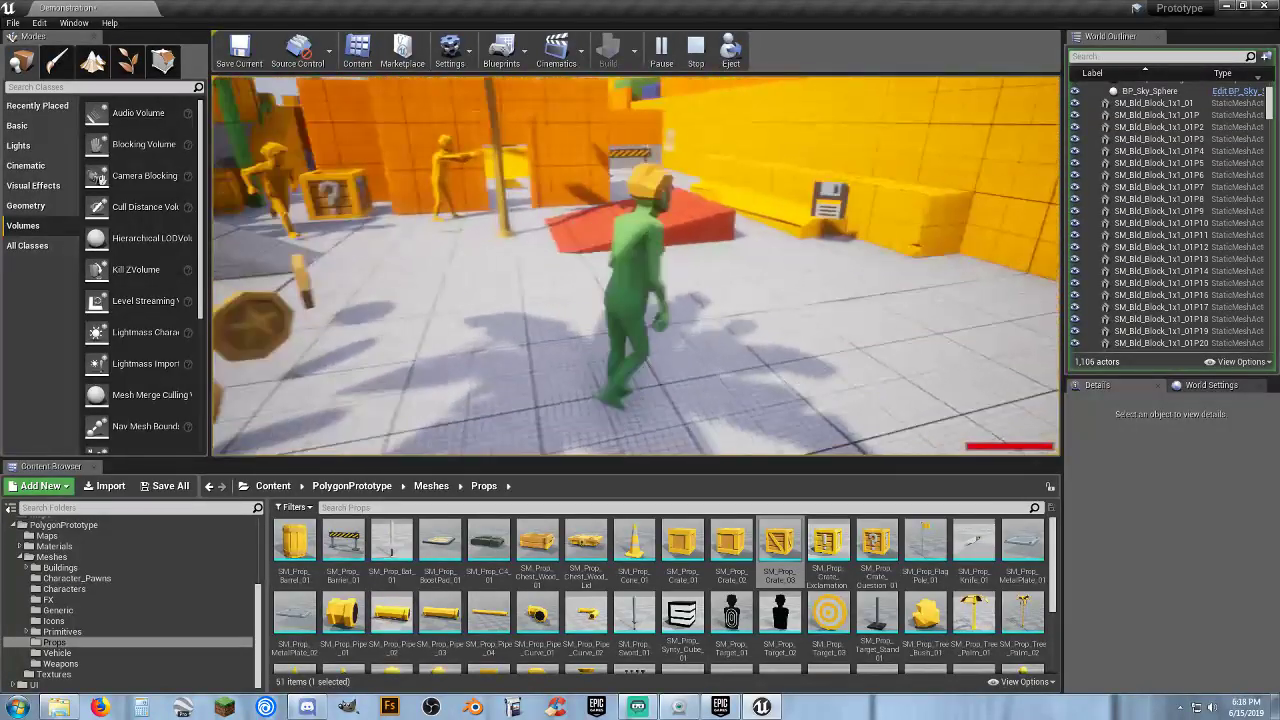
{"action": "key", "text": "Escape"}
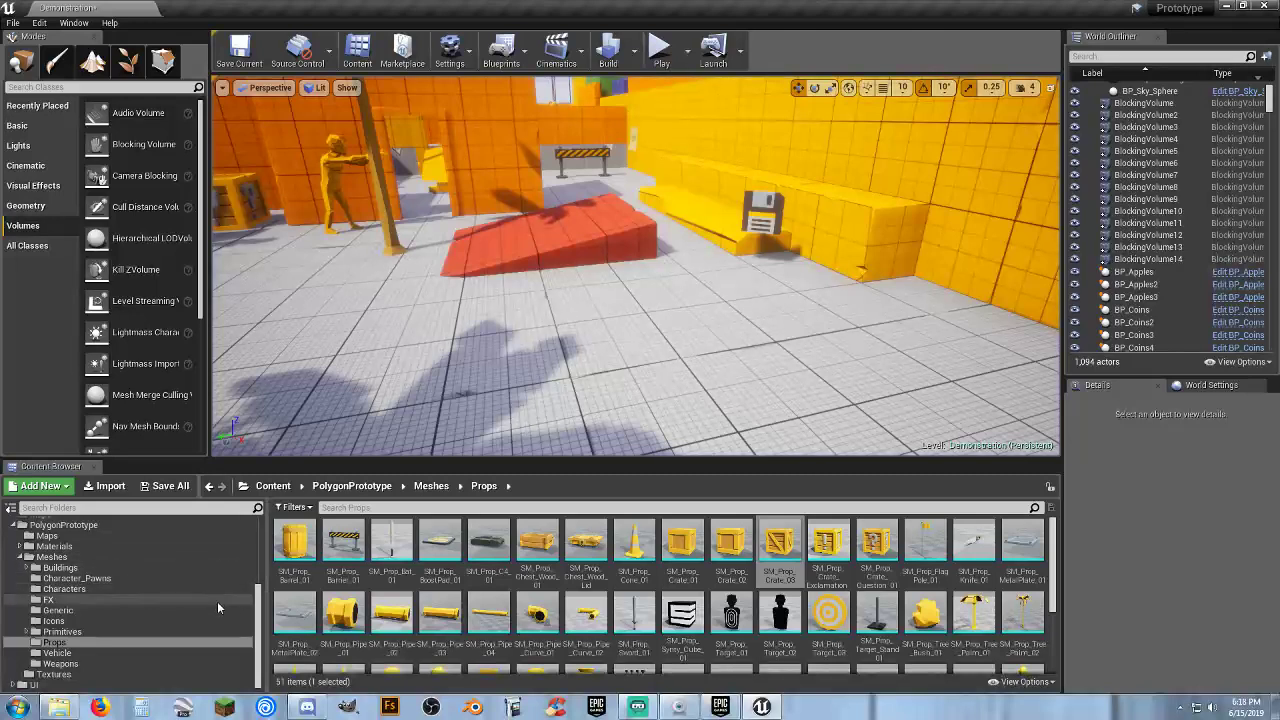
Replace the static save icon beside the yellow ledge with the BP_Save_Disk blueprint from the Assets/Gadgets folder
{"action": "scroll", "coordinate": [202, 595], "scroll_direction": "up", "scroll_amount": 5}
{"action": "left_click", "coordinate": [88, 560]}
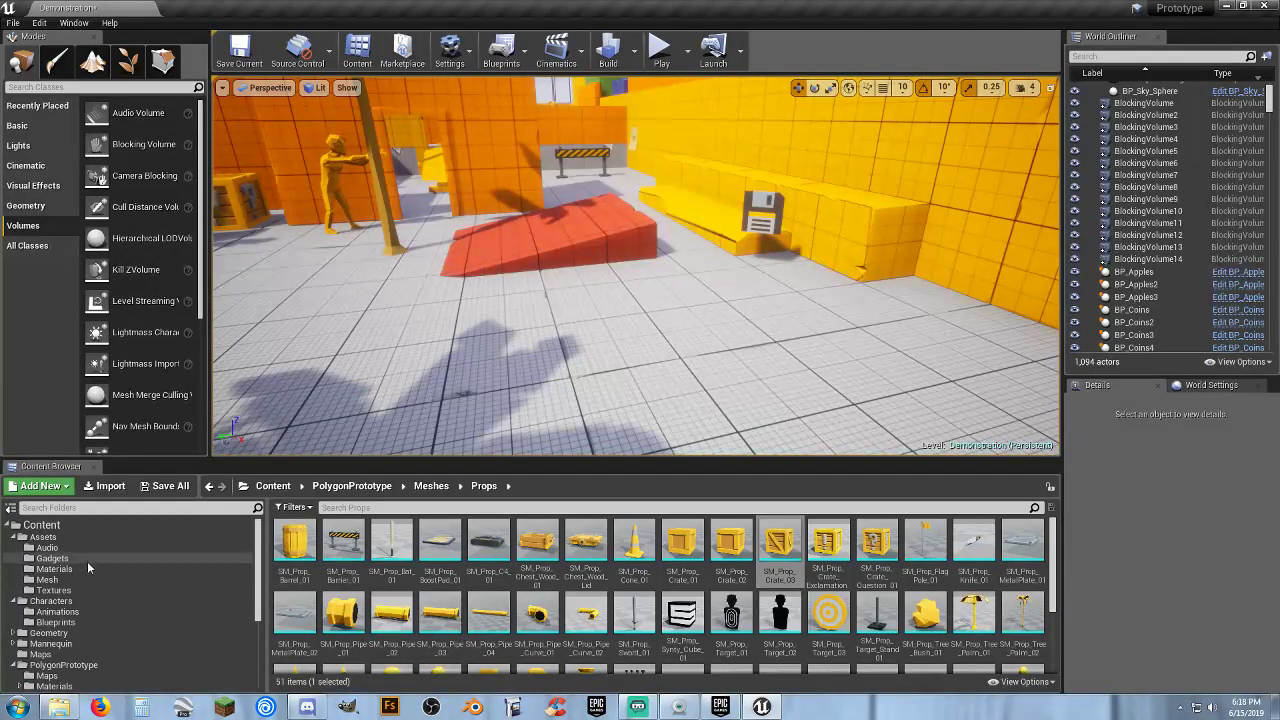
{"action": "left_click", "coordinate": [760, 215]}
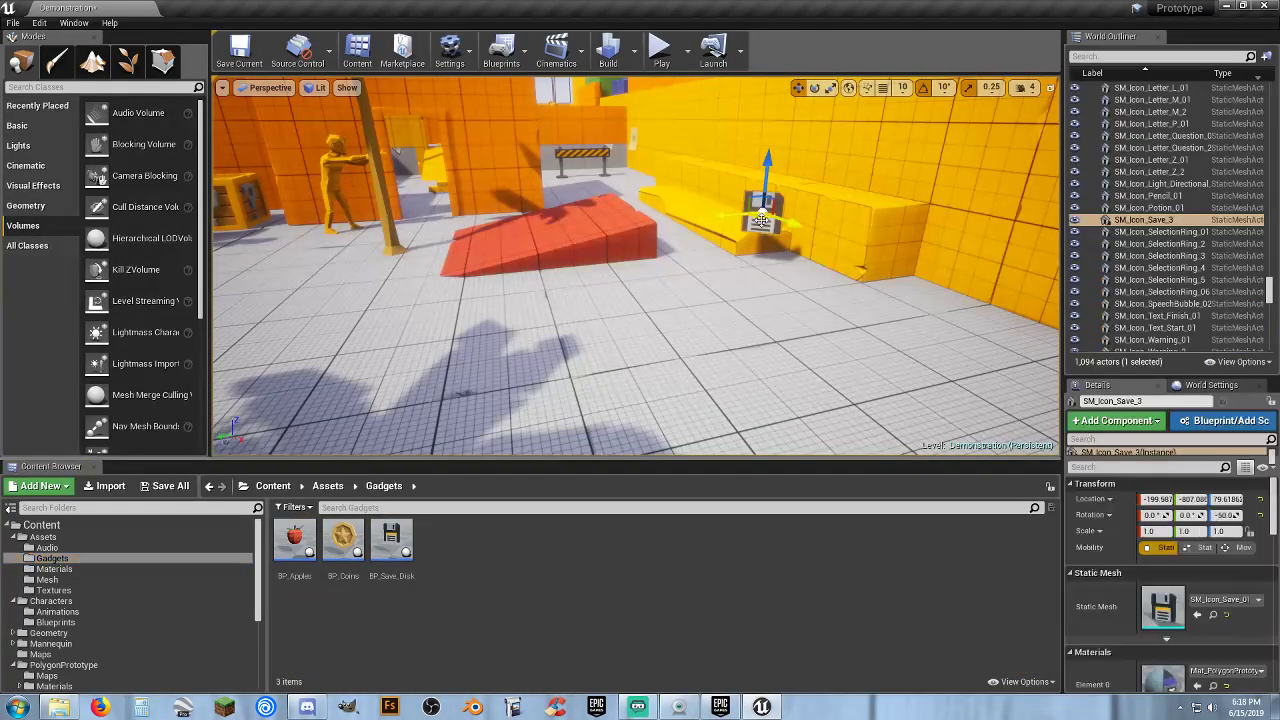
{"action": "key", "text": "Delete"}
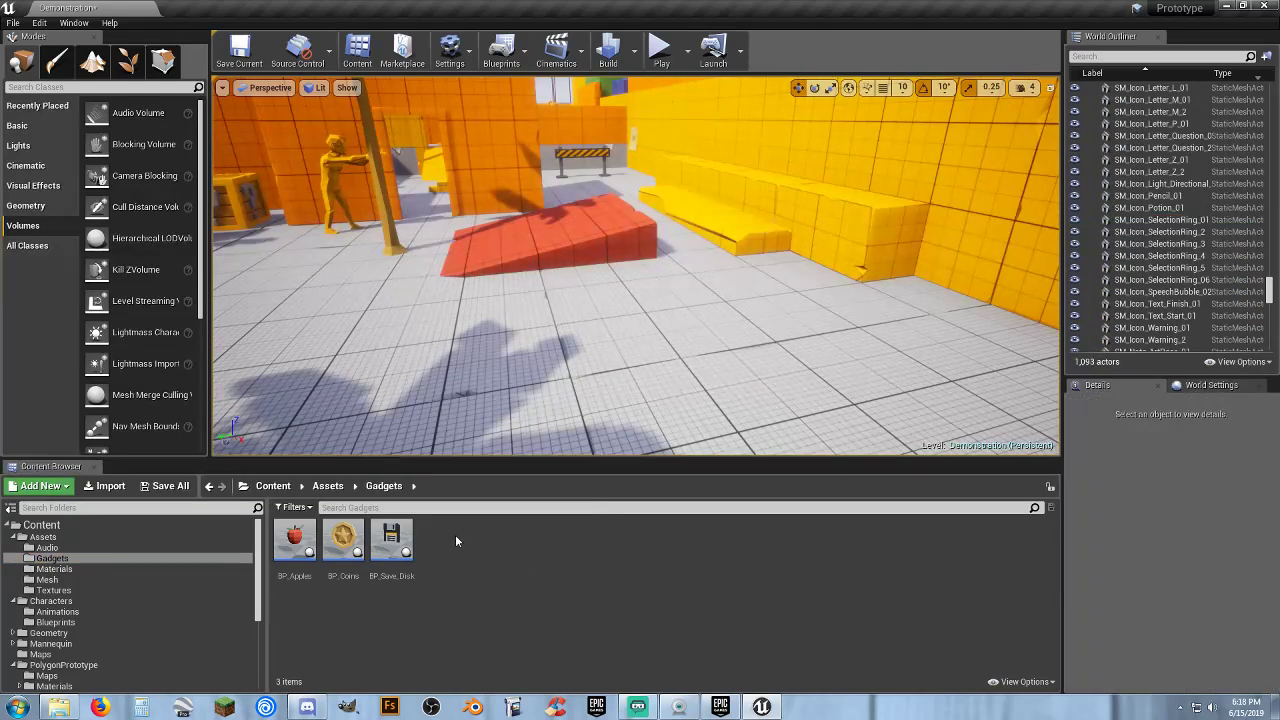
{"action": "left_click_drag", "start_coordinate": [391, 540], "coordinate": [766, 274]}
{"action": "right_click_drag", "start_coordinate": [766, 274], "coordinate": [745, 300]}
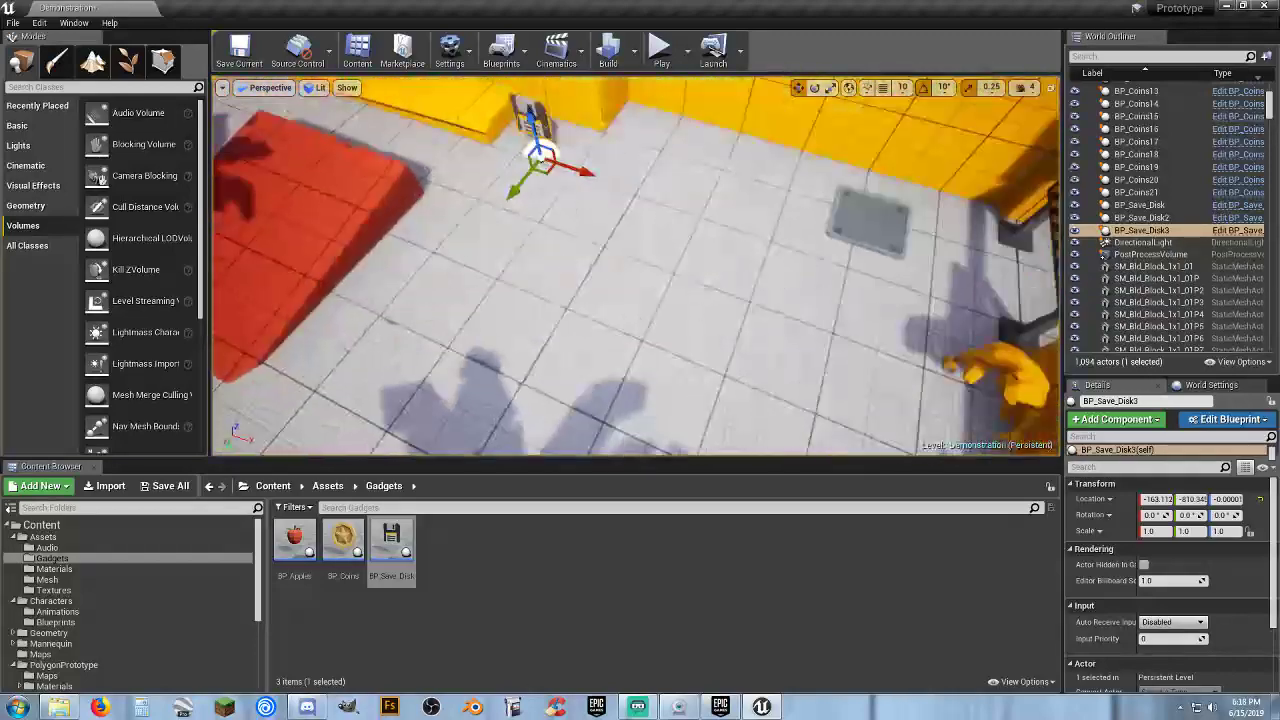
Playtest the level, running and jumping through the corridors, along the outer wall tops and into the target range
{"action": "left_click", "coordinate": [661, 62]}
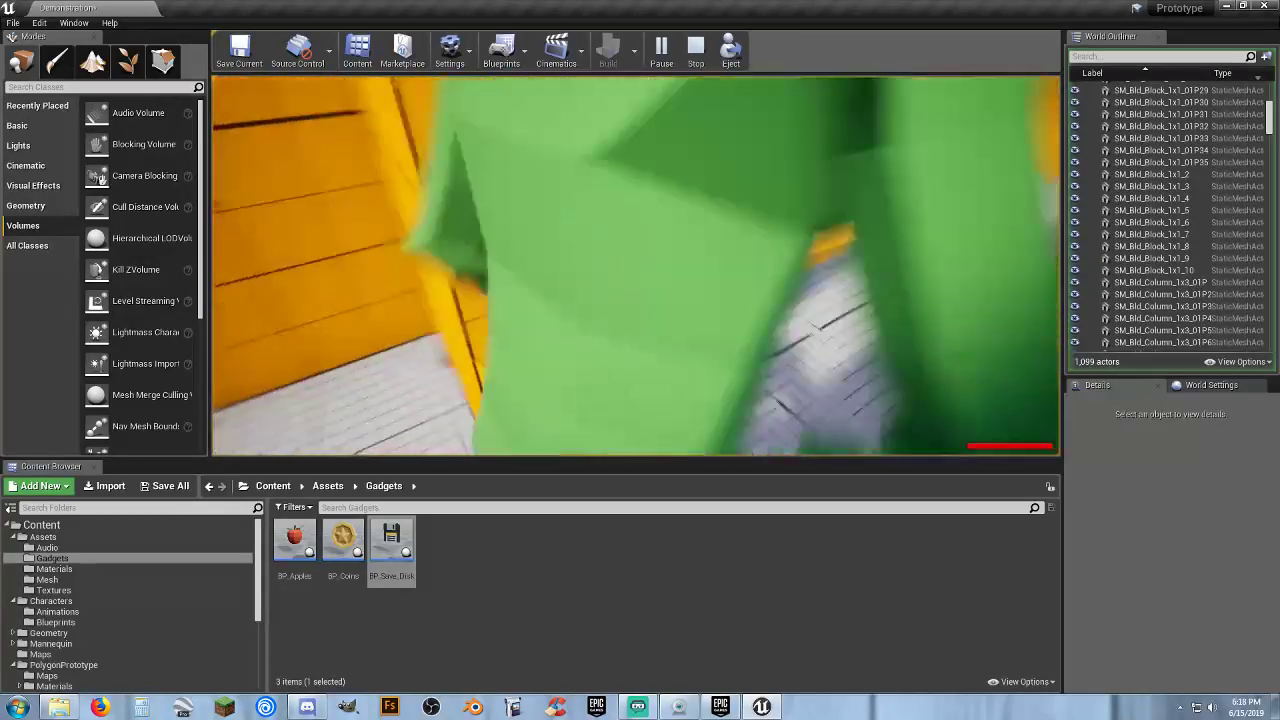
{"action": "key", "text": "space"}
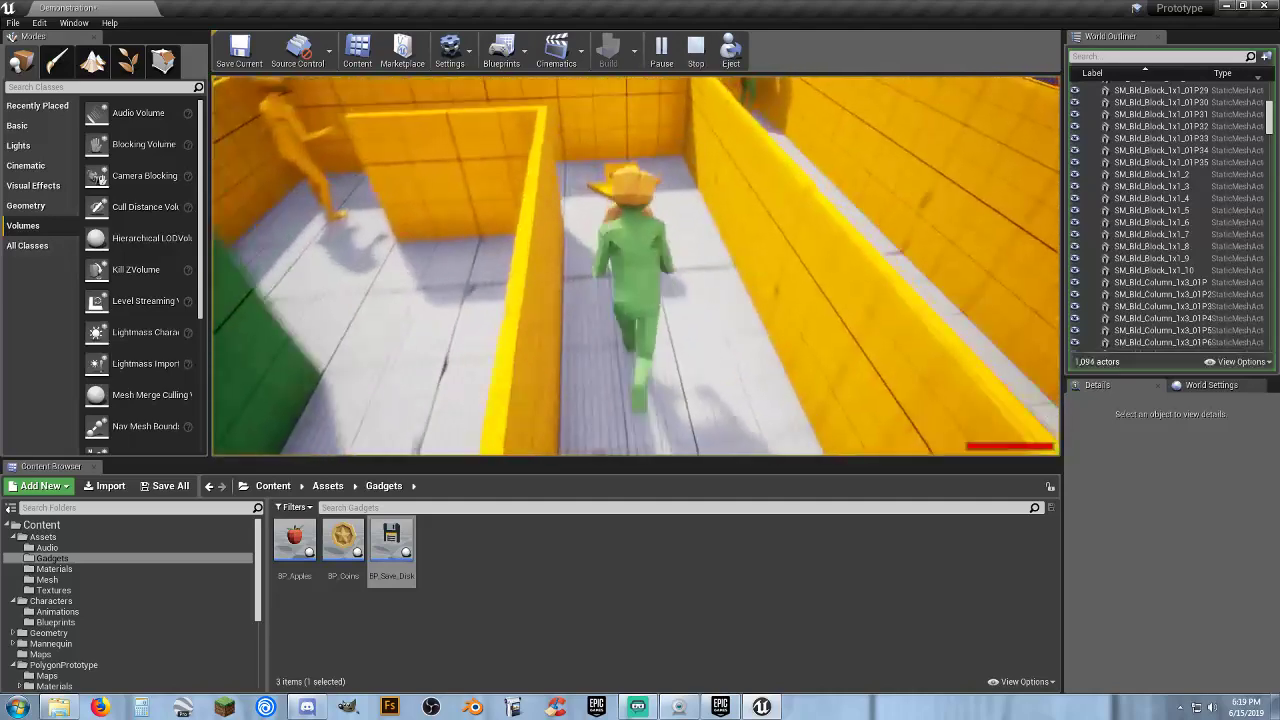
{"action": "key", "text": "space"}
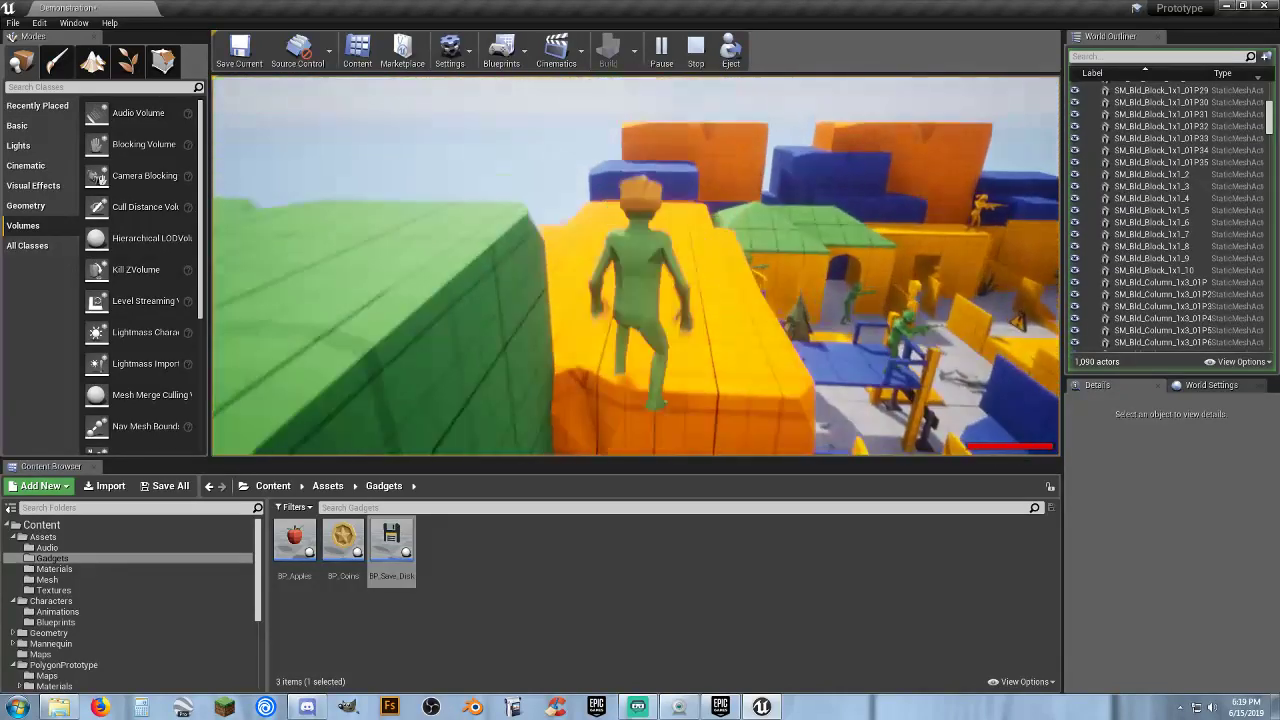
{"action": "key", "text": "w"}
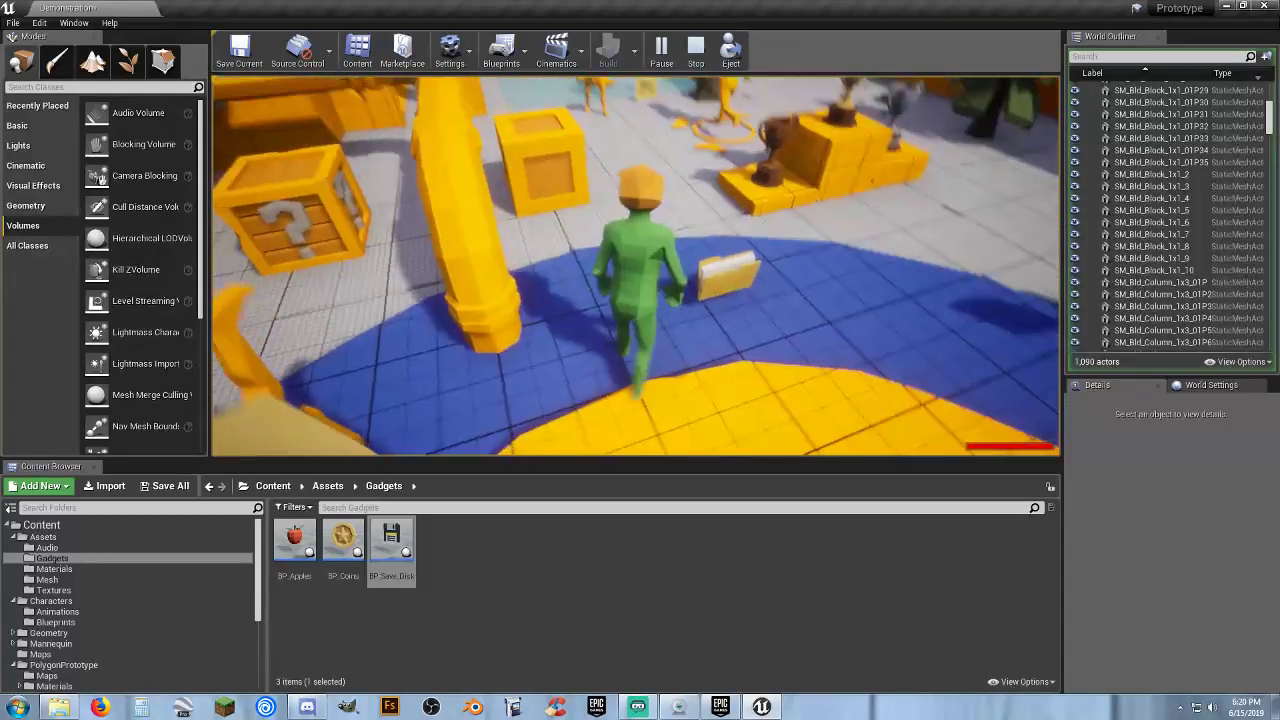
{"action": "key", "text": "w"}
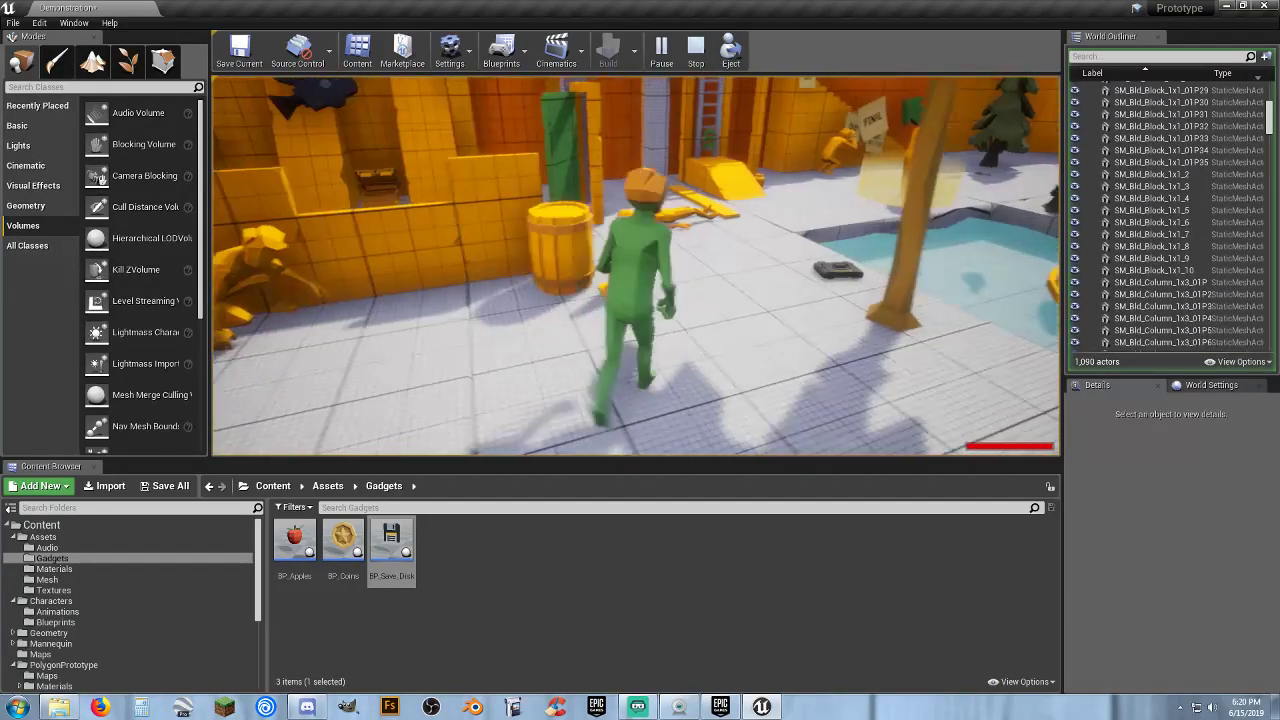
{"action": "key", "text": "w"}
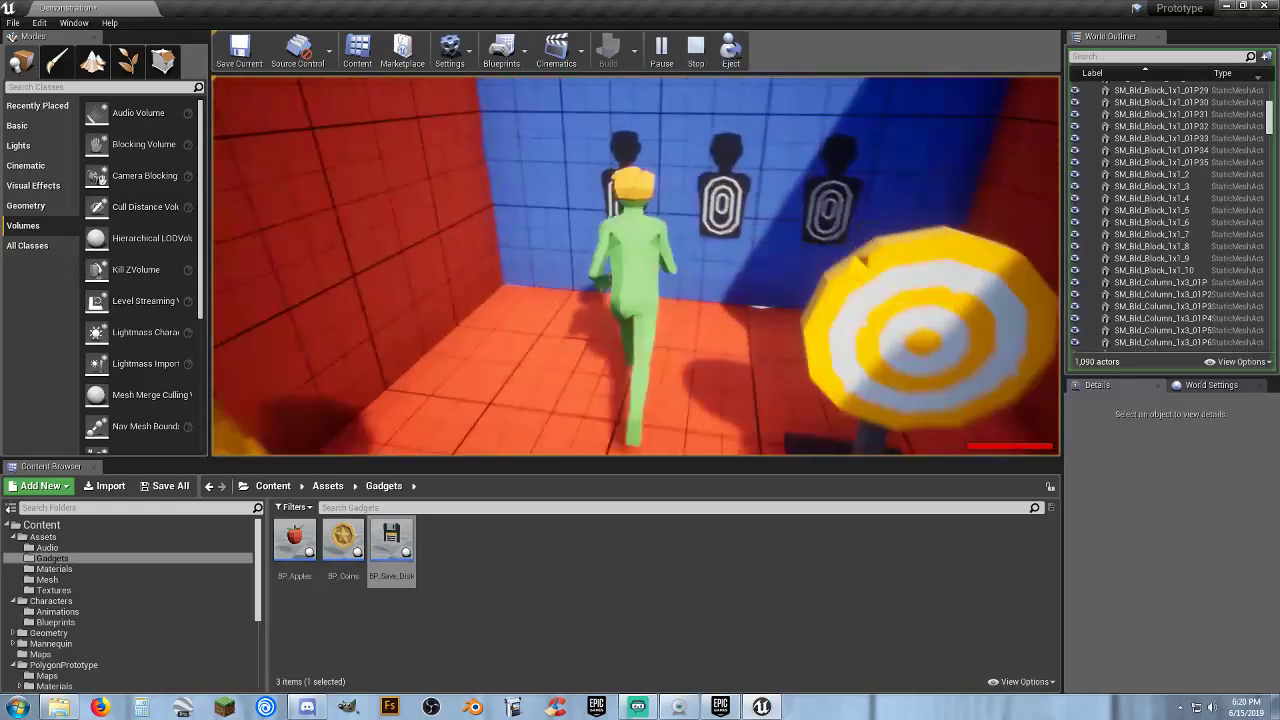
{"action": "key", "text": "w"}
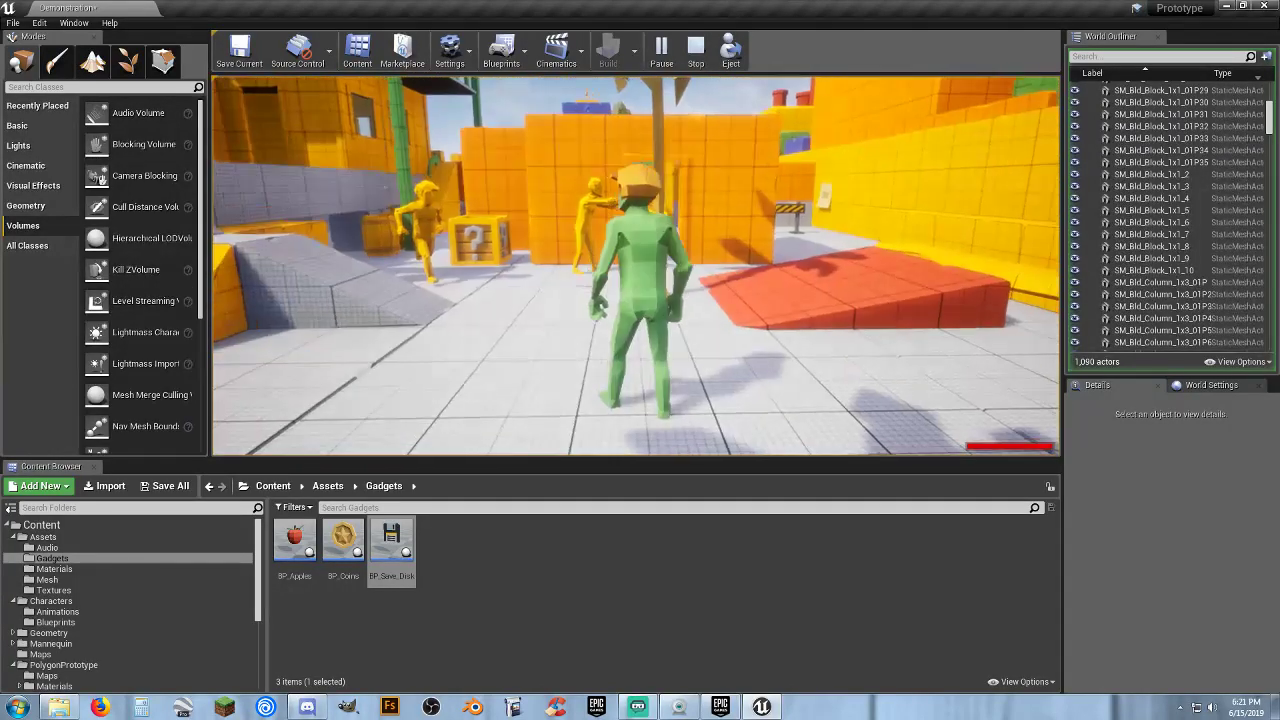
{"action": "key", "text": "Escape"}
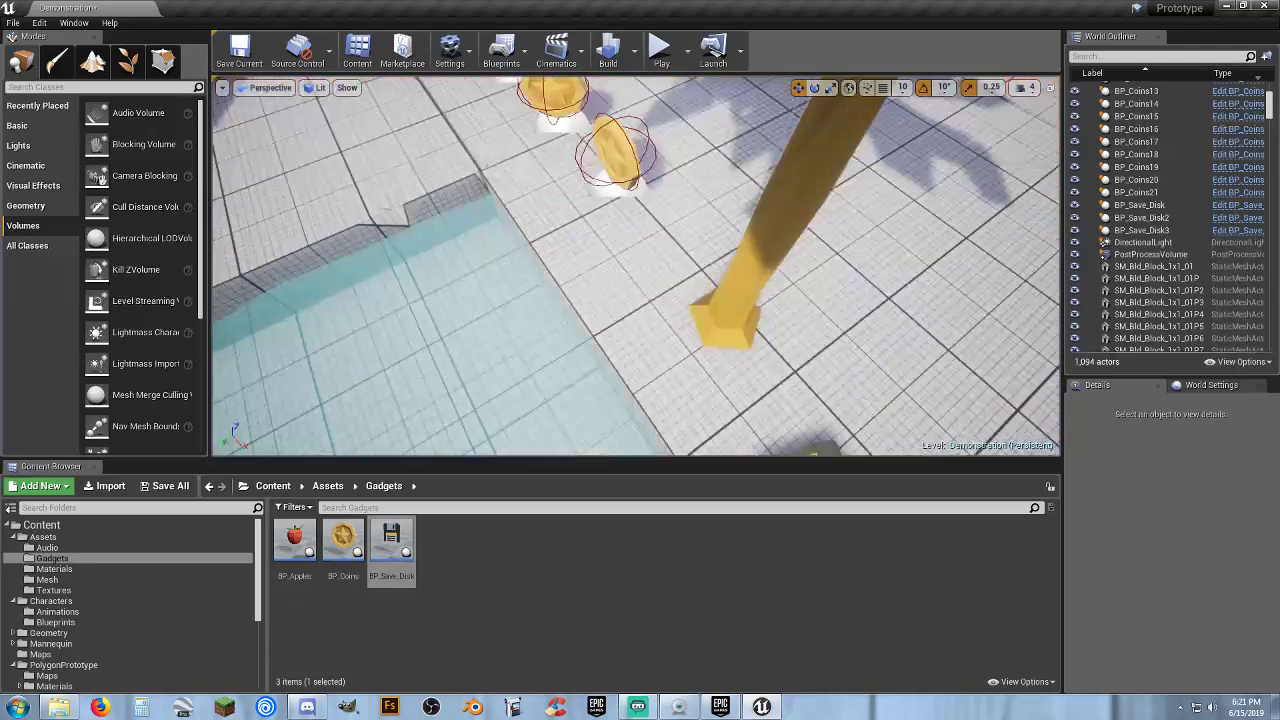
Survey the whole level from above and run a short play session starting from the overhead view
{"action": "key", "text": "s"}
{"action": "right_click_drag", "start_coordinate": [640, 266], "coordinate": [550, 228]}
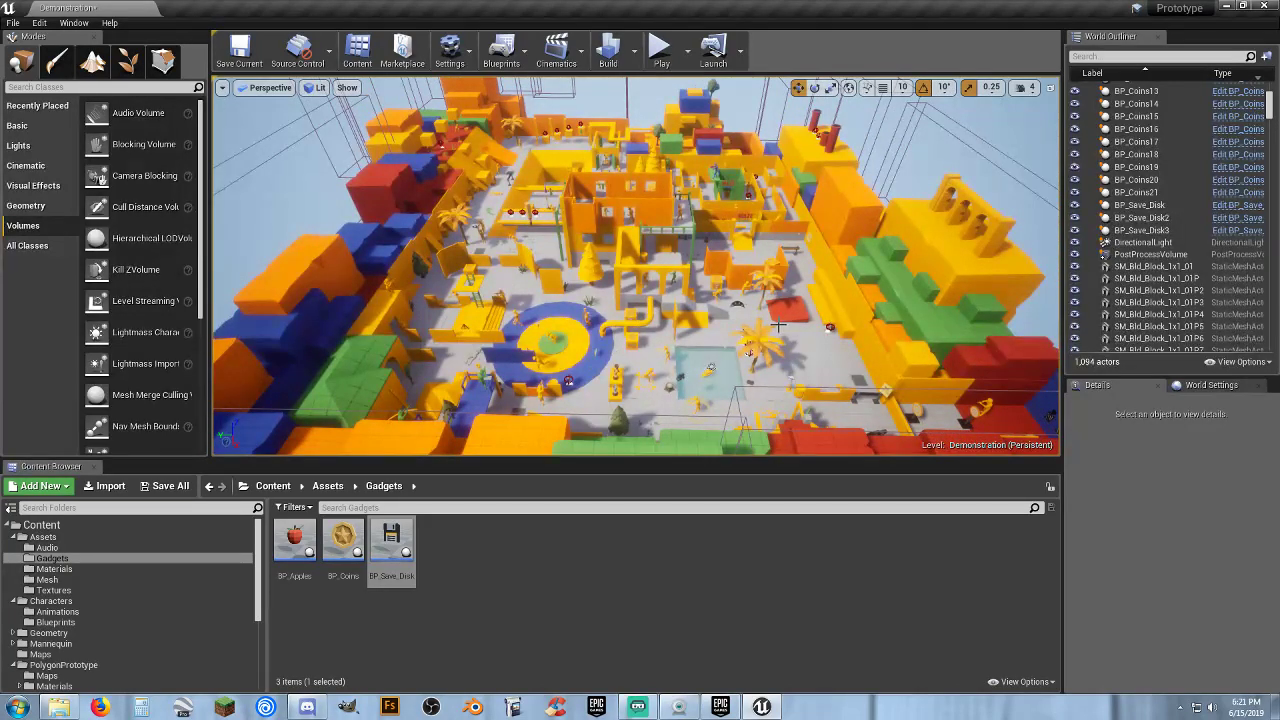
{"action": "right_click_drag", "start_coordinate": [550, 228], "coordinate": [550, 214]}
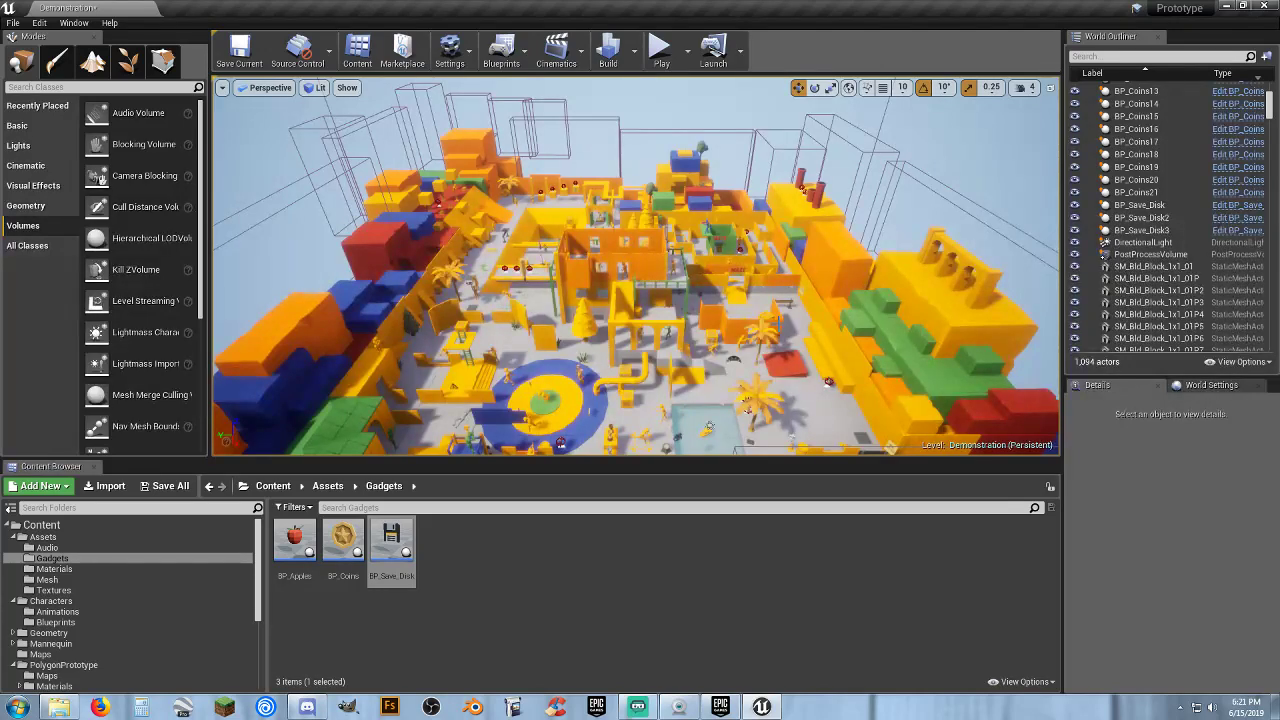
{"action": "right_click_drag", "start_coordinate": [636, 266], "coordinate": [508, 256]}
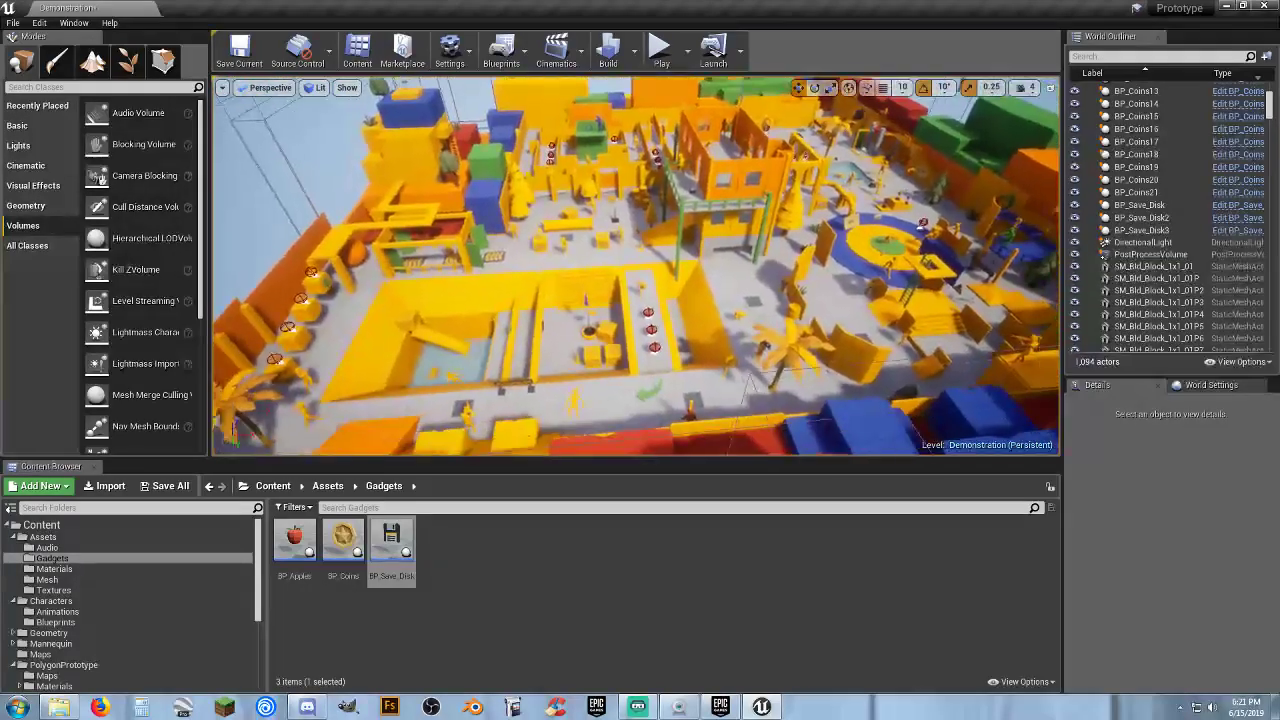
{"action": "left_click", "coordinate": [659, 47]}
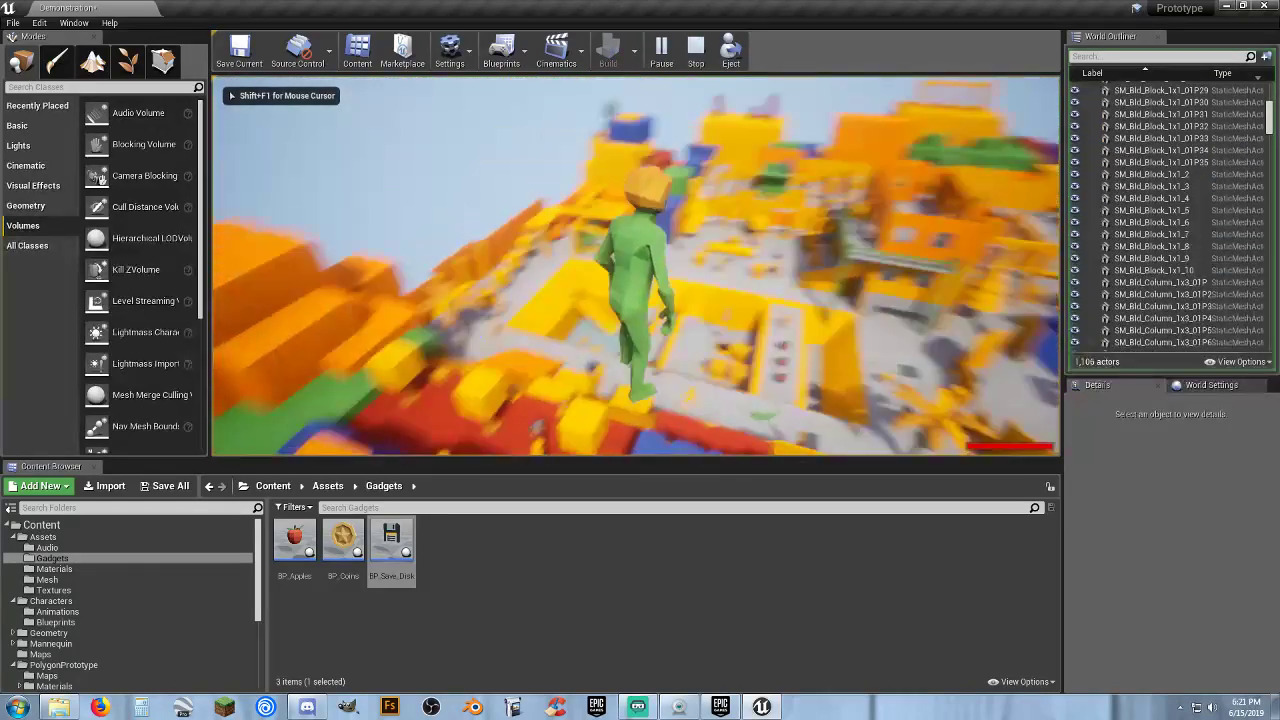
{"action": "key", "text": "v"}
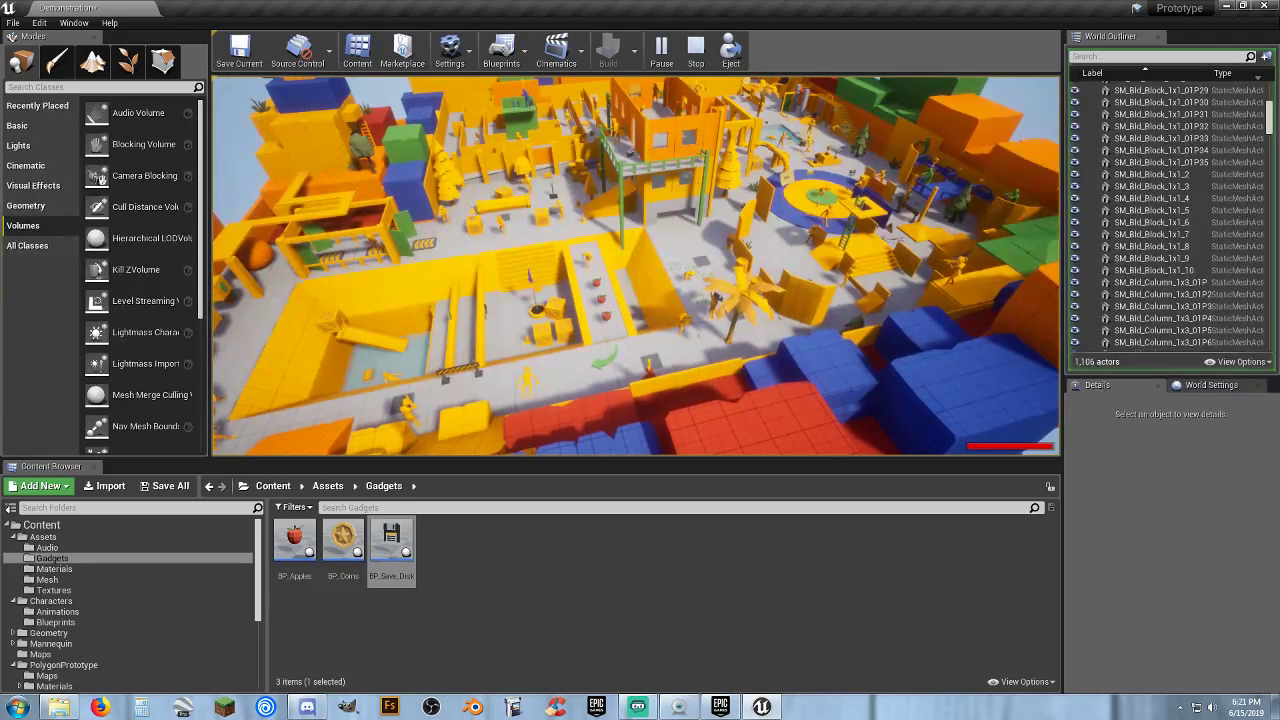
{"action": "key", "text": "Escape"}
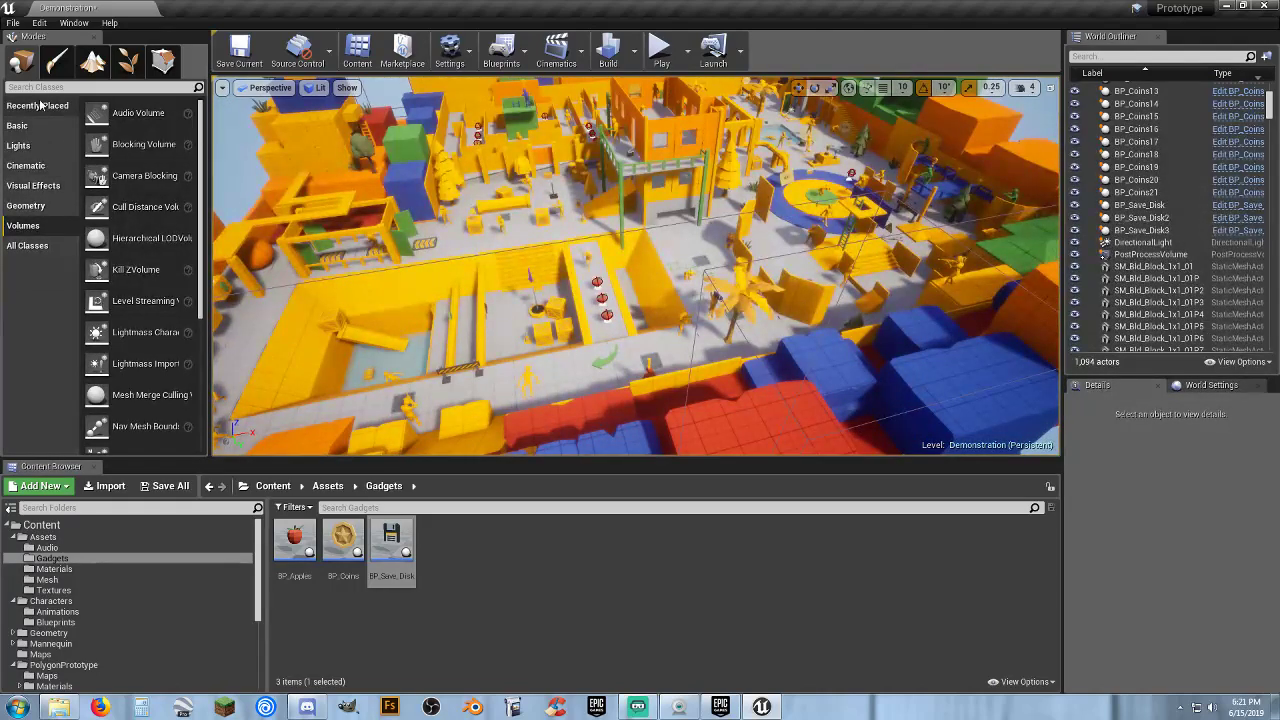
Place a Player Start on the floor between the lying figure and the green arrow, at about X -2255, Y 2659
{"action": "left_click", "coordinate": [22, 126]}
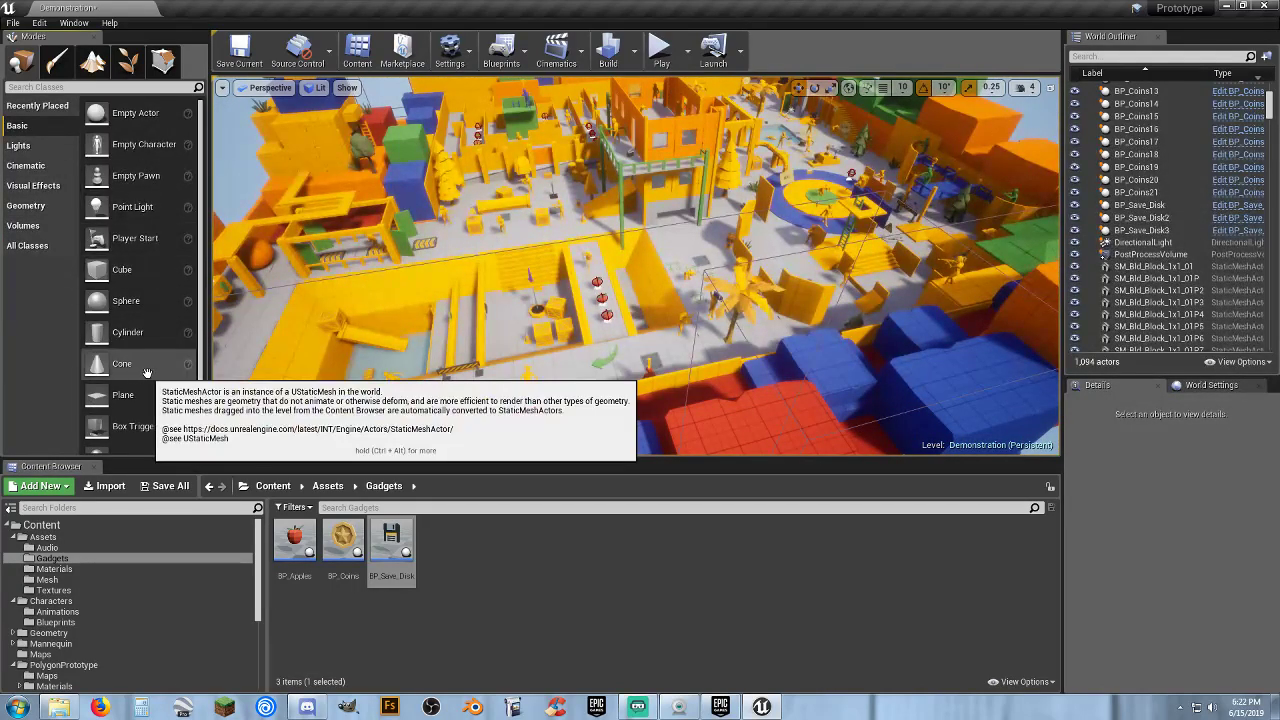
{"action": "key", "text": "w"}
{"action": "right_click_drag", "start_coordinate": [478, 188], "coordinate": [445, 290]}
{"action": "key", "text": "w"}
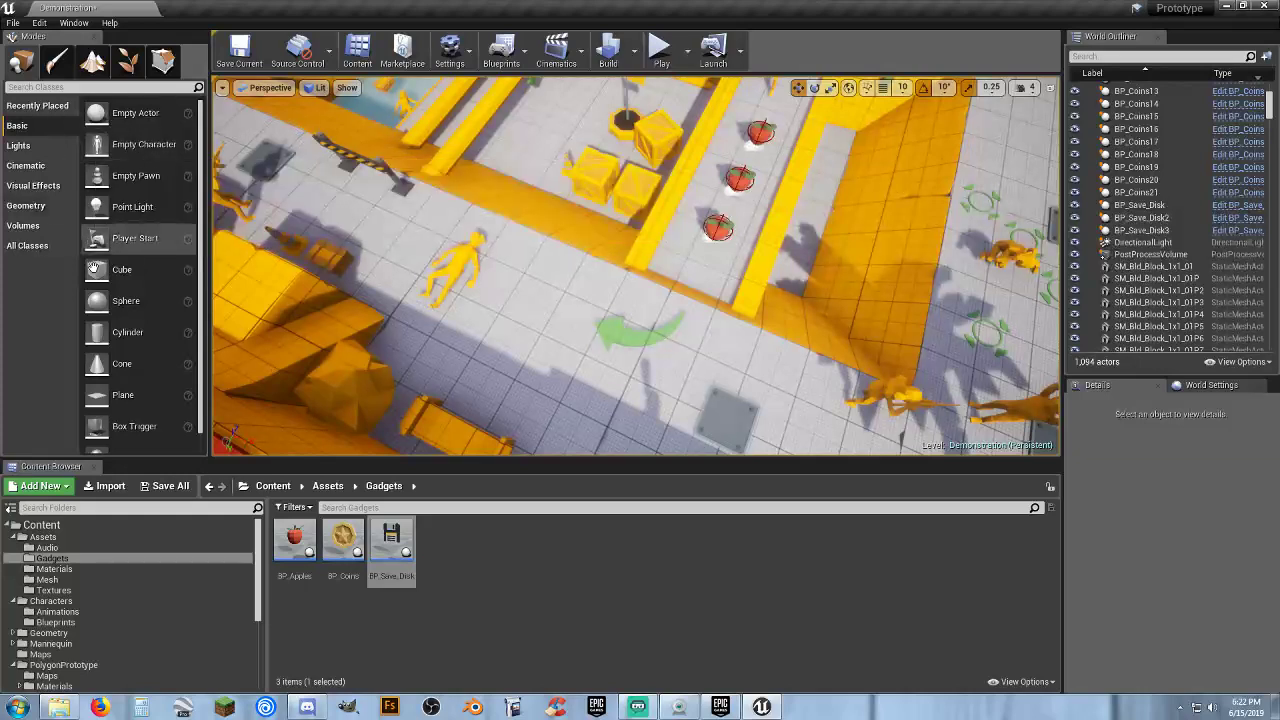
{"action": "left_click_drag", "start_coordinate": [110, 238], "coordinate": [515, 295]}
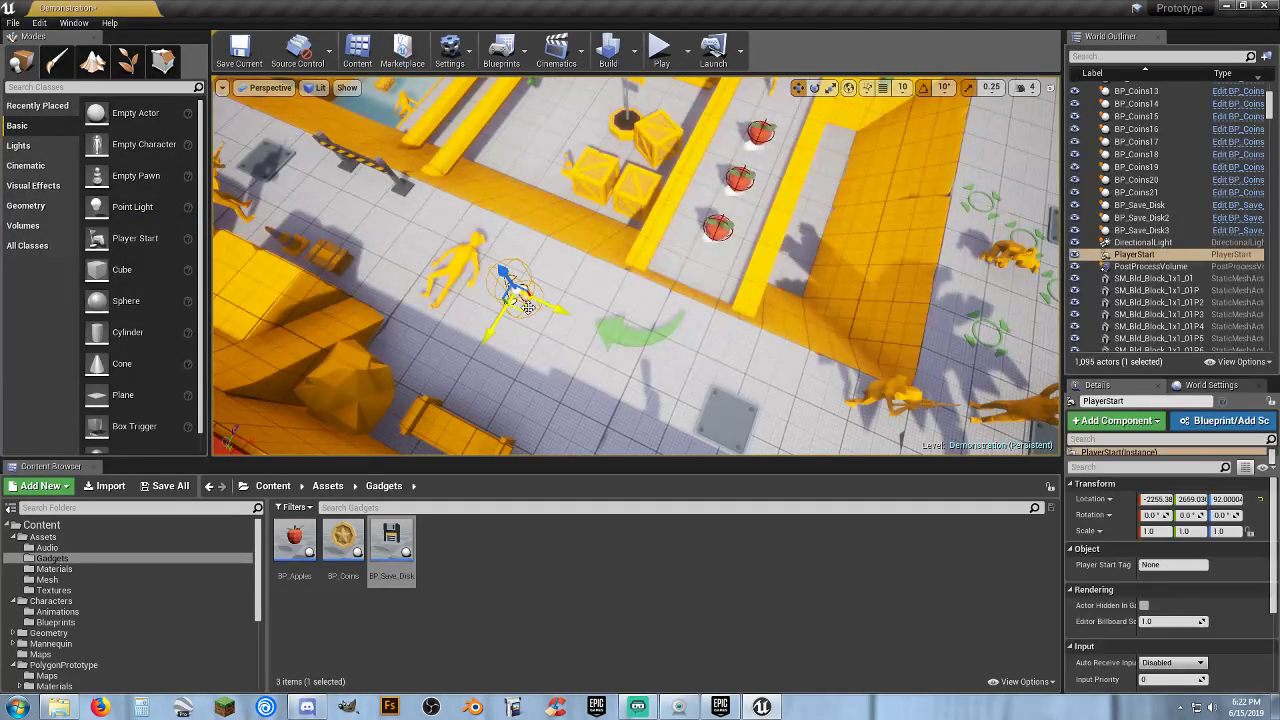
Turn the Player Start about its vertical axis and place a copy on the raised yellow platform beside the blue circle, about X -227, Y 2182
{"action": "left_click", "coordinate": [812, 87]}
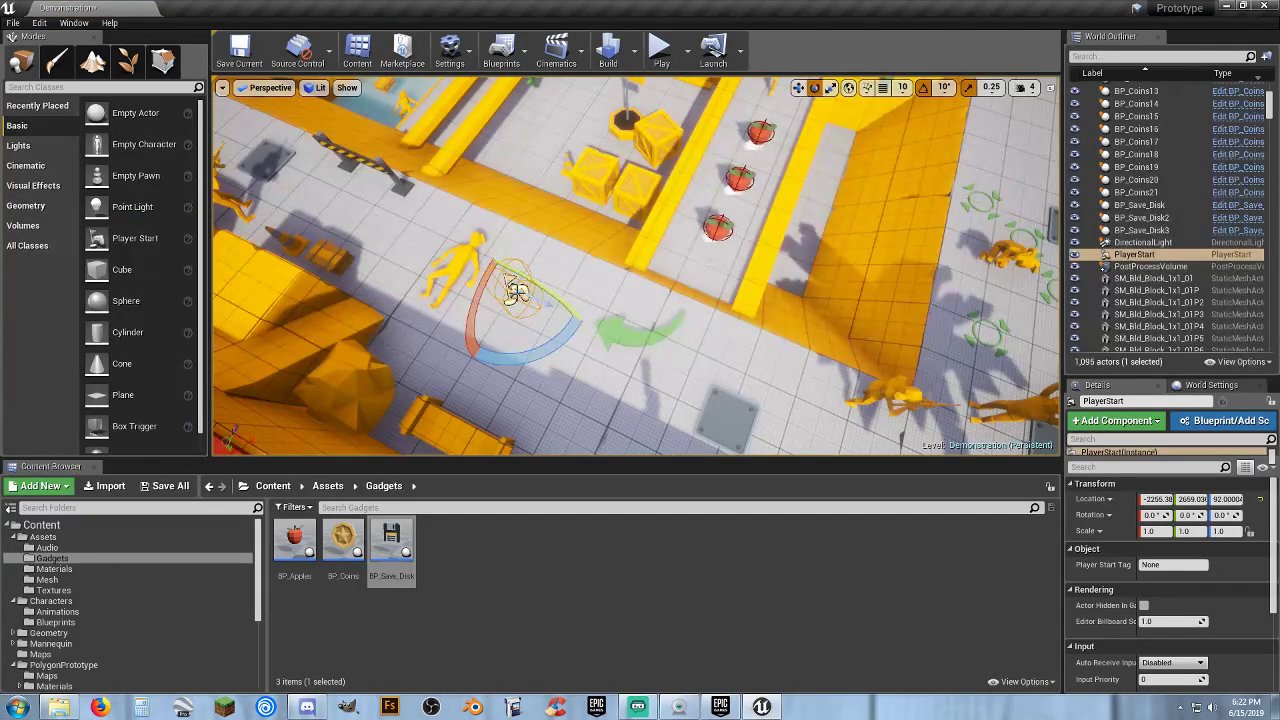
{"action": "left_click_drag", "start_coordinate": [507, 368], "coordinate": [522, 368]}
{"action": "right_click_drag", "start_coordinate": [706, 380], "coordinate": [666, 362]}
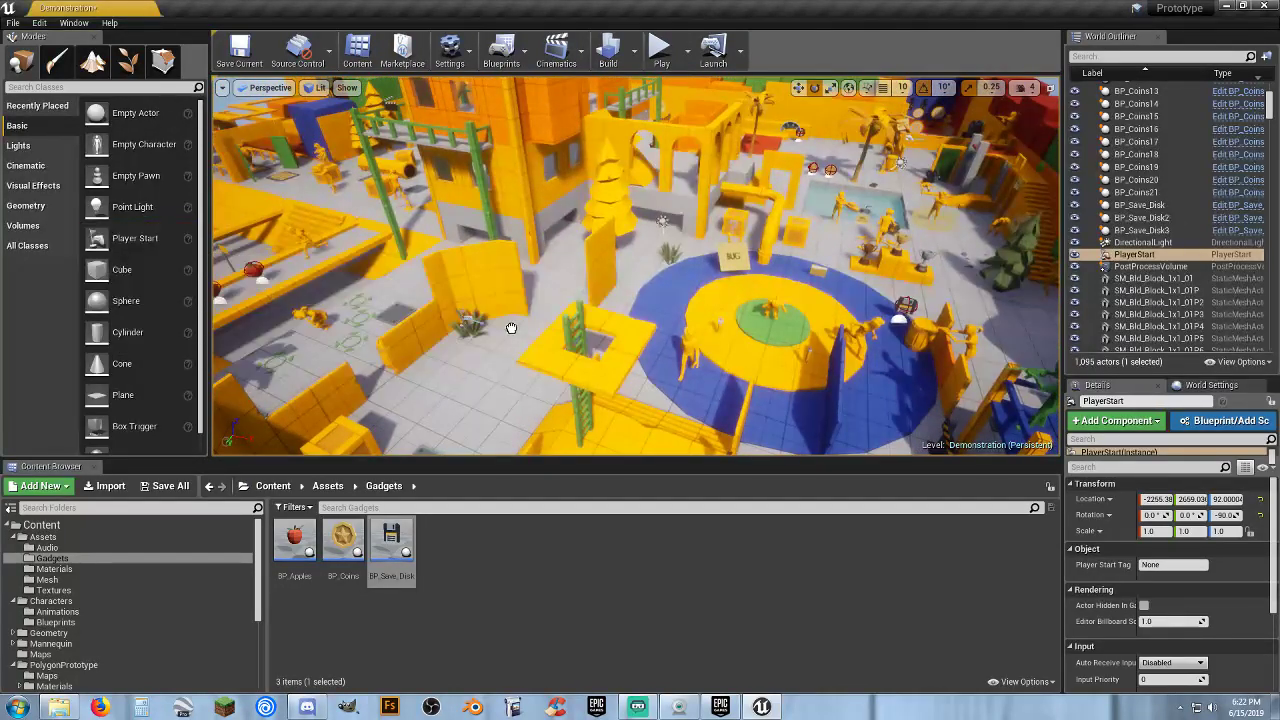
{"action": "left_click_drag", "start_coordinate": [511, 328], "coordinate": [676, 323]}
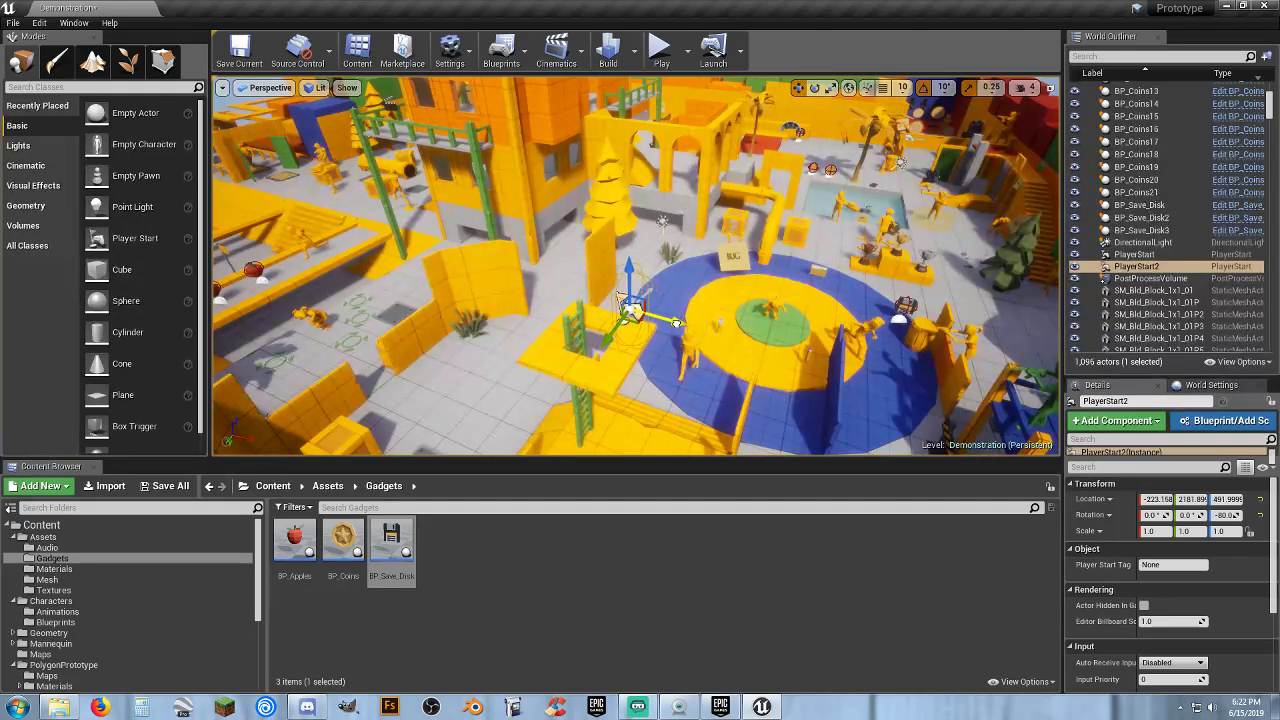
Place two more Player Starts: at the foot of the yellow ramp (about X -1205, Y -226) and on top of the blue block (about X -3134, Y 896)
{"action": "right_click_drag", "start_coordinate": [743, 314], "coordinate": [810, 330]}
{"action": "key", "text": "w"}
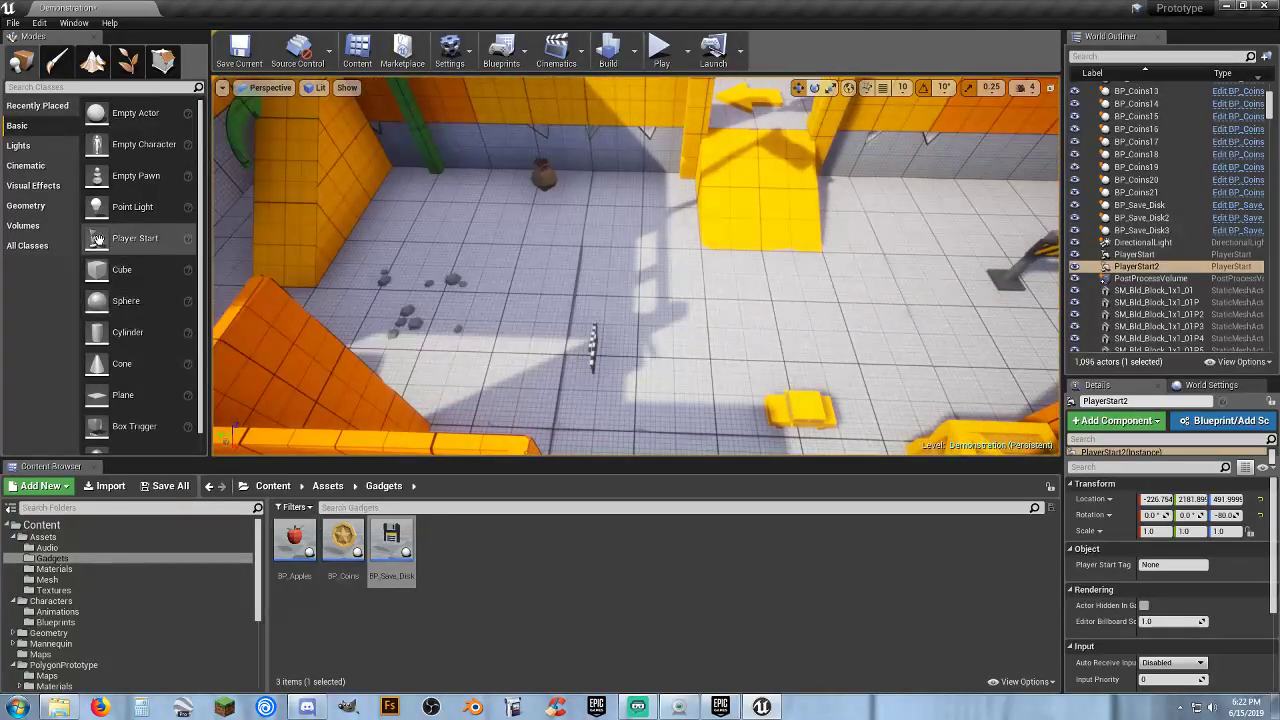
{"action": "left_click_drag", "start_coordinate": [135, 238], "coordinate": [745, 258]}
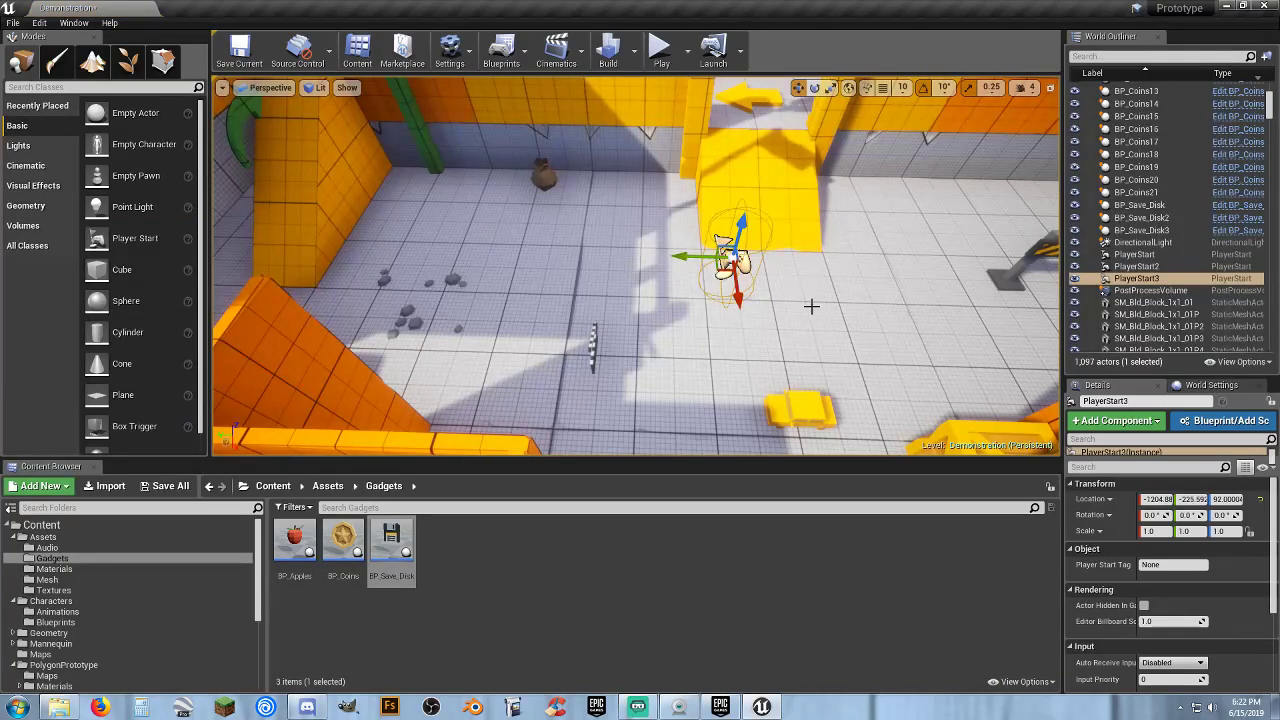
{"action": "right_click_drag", "start_coordinate": [814, 306], "coordinate": [814, 250]}
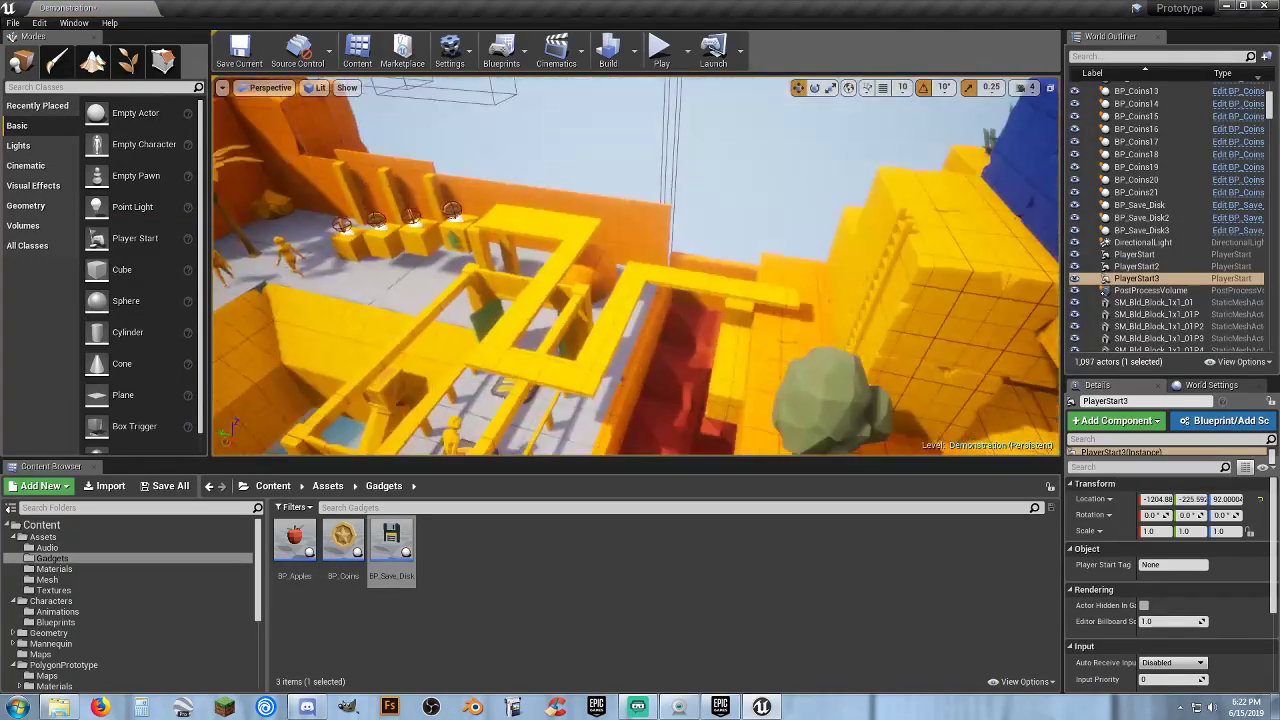
{"action": "right_click_drag", "start_coordinate": [814, 280], "coordinate": [894, 260]}
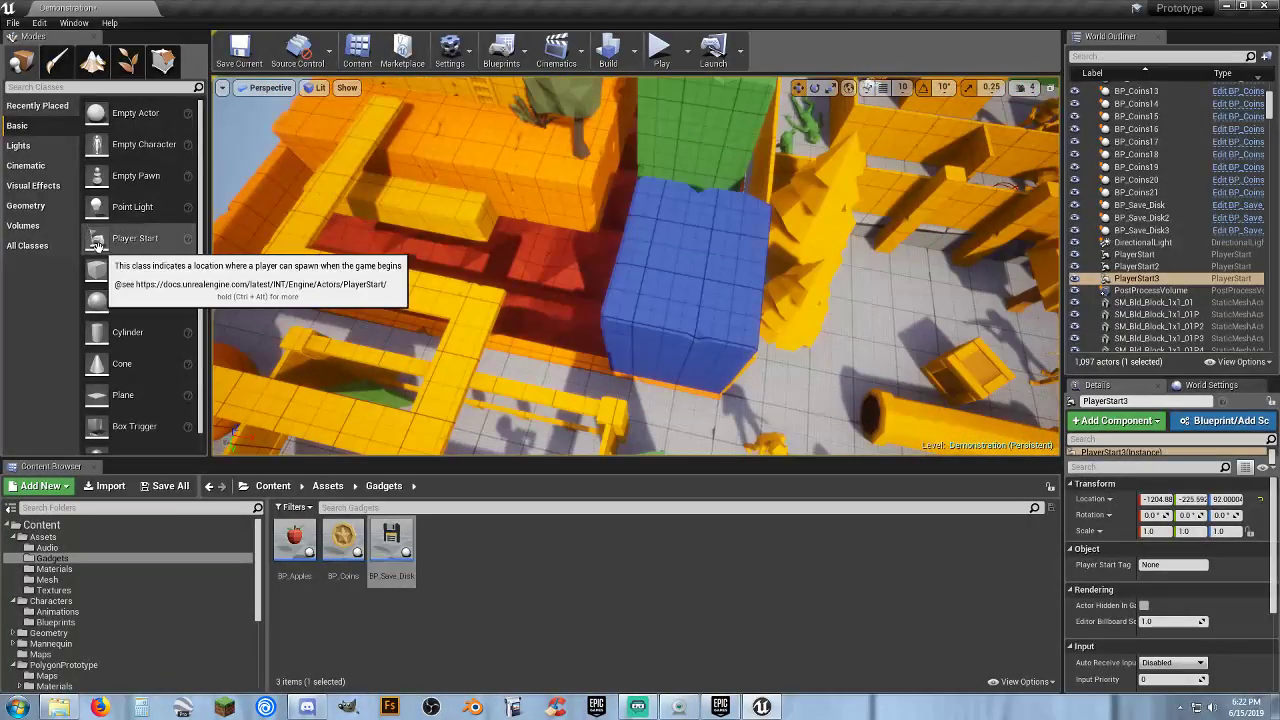
{"action": "left_click_drag", "start_coordinate": [135, 238], "coordinate": [690, 266]}
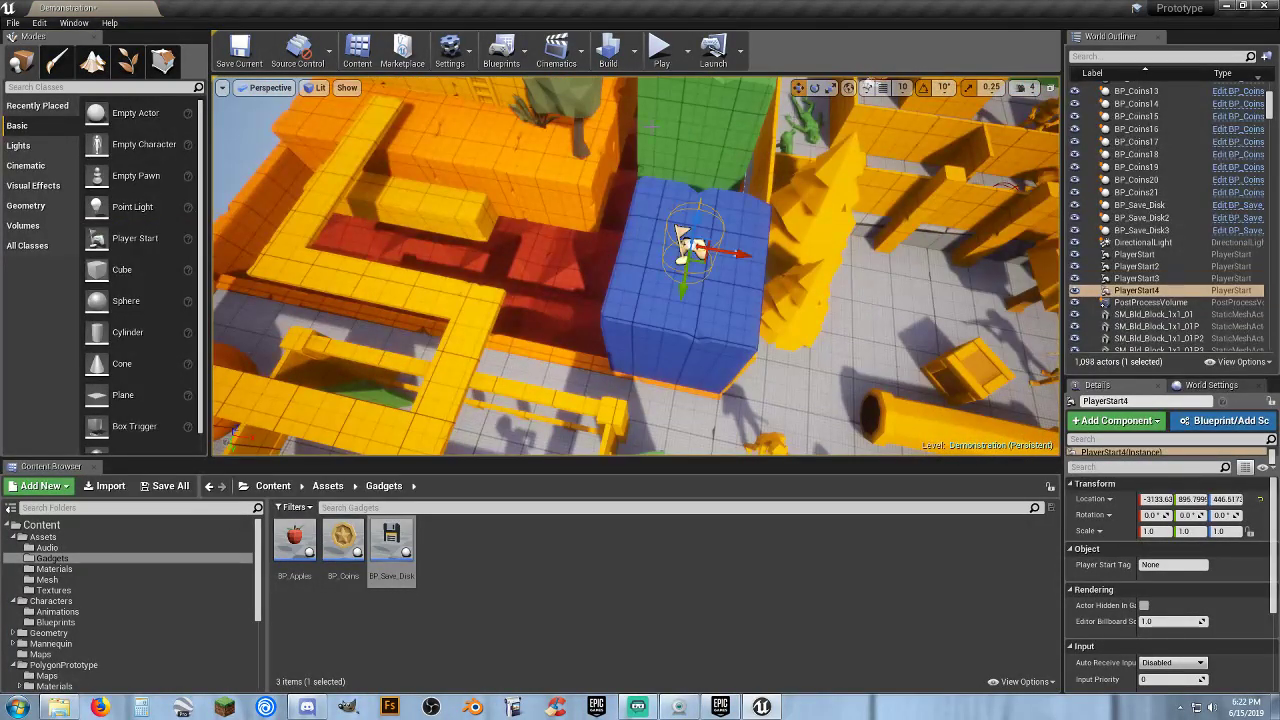
Playtest the level from a Player Start, running from the raised platform across the blue circle into the walled area, and end the session
{"action": "key", "text": "alt+p"}
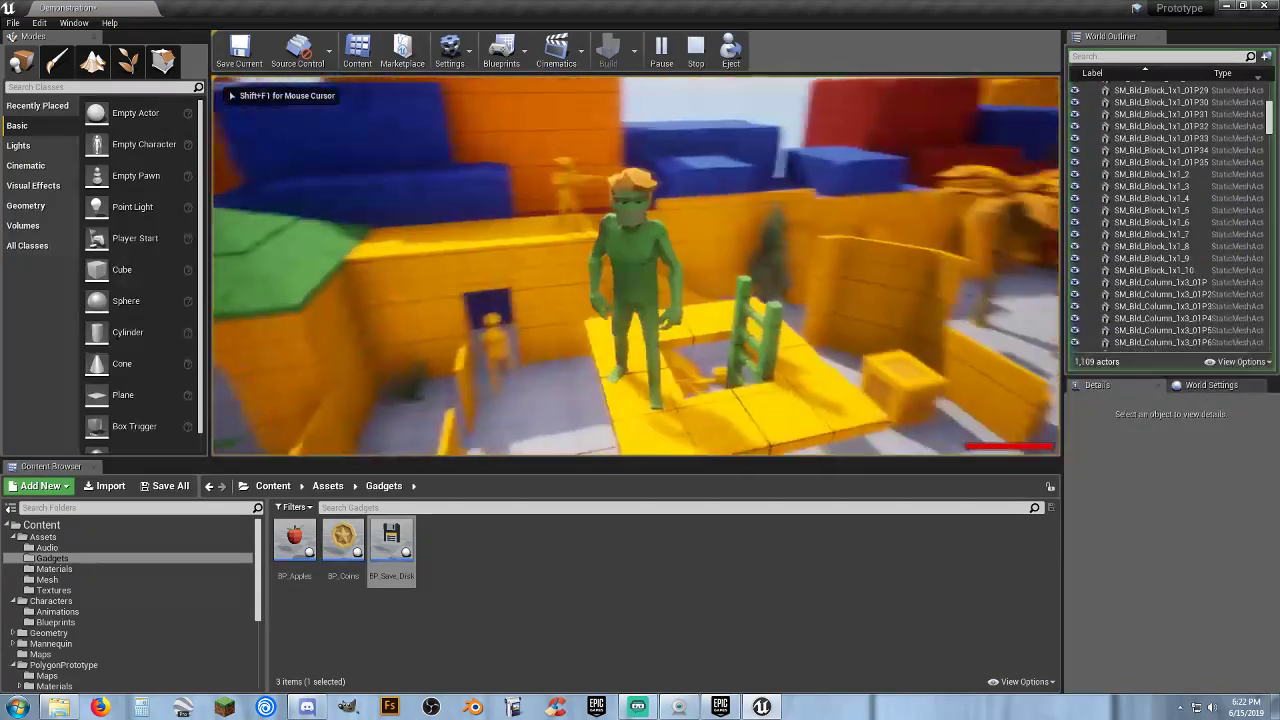
{"action": "key", "text": "w"}
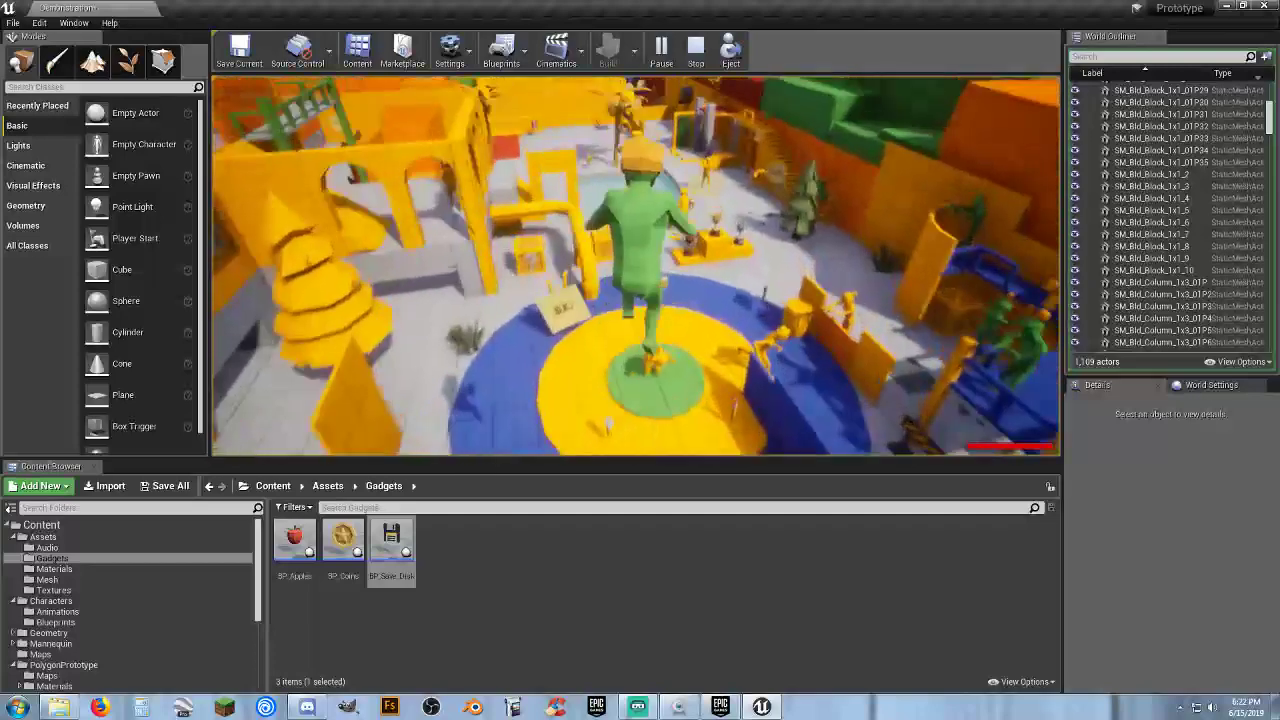
{"action": "key", "text": "w"}
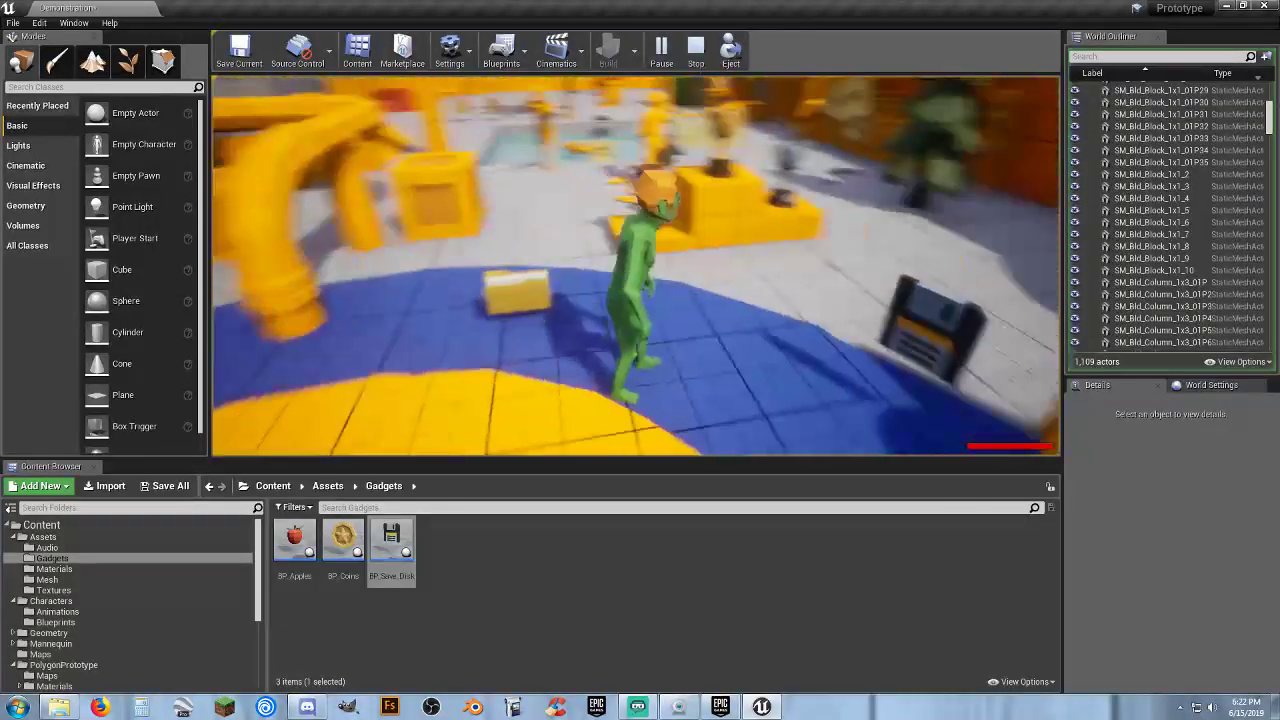
{"action": "key", "text": "w"}
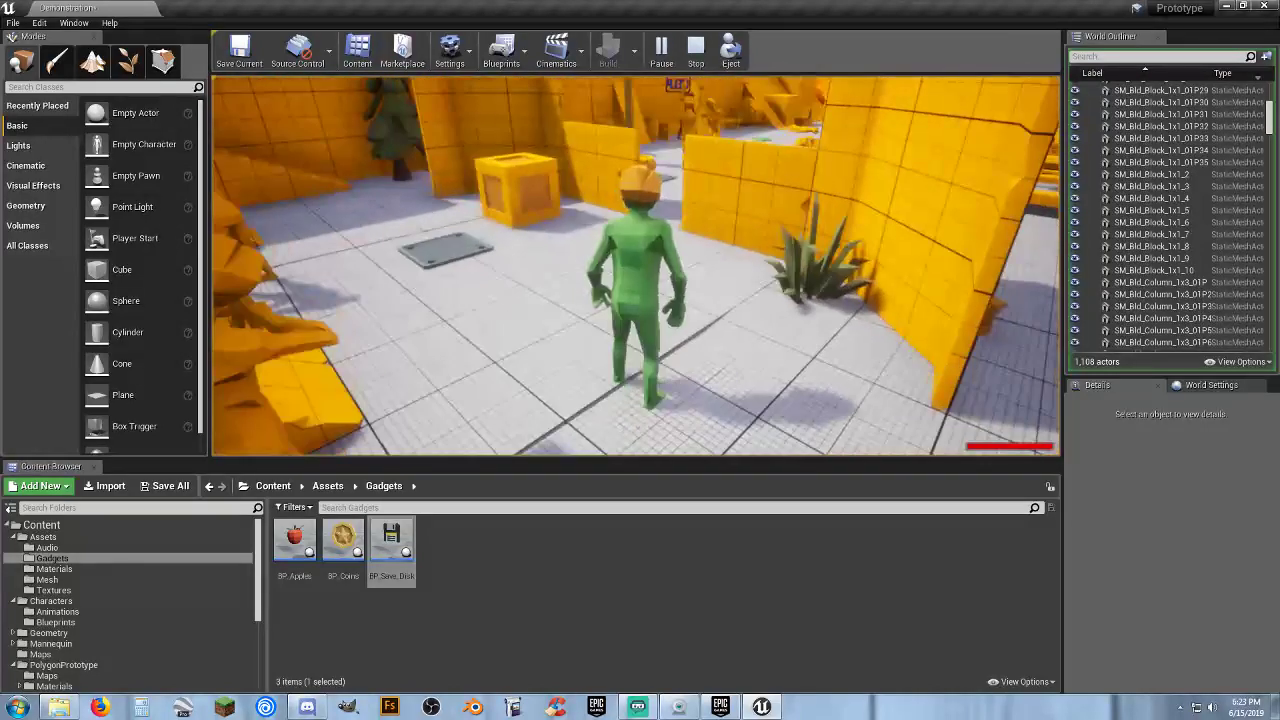
{"action": "key", "text": "Escape"}
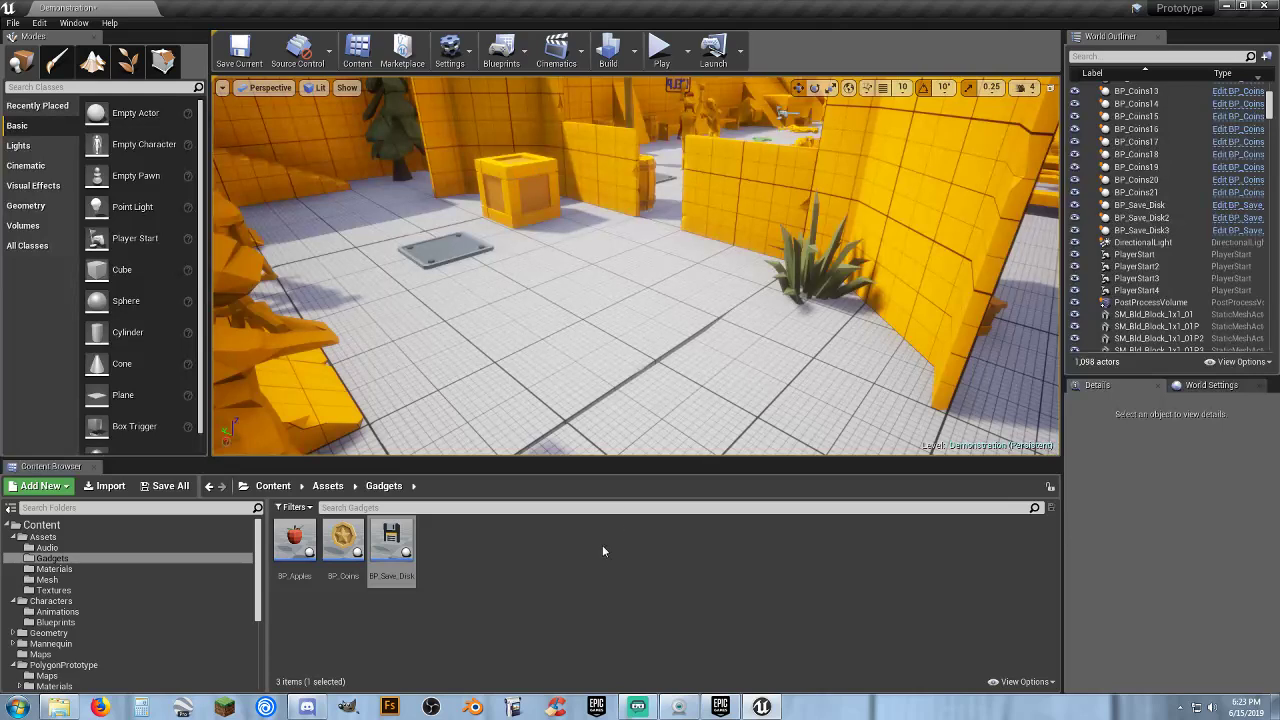
{"action": "left_click", "coordinate": [572, 608]}
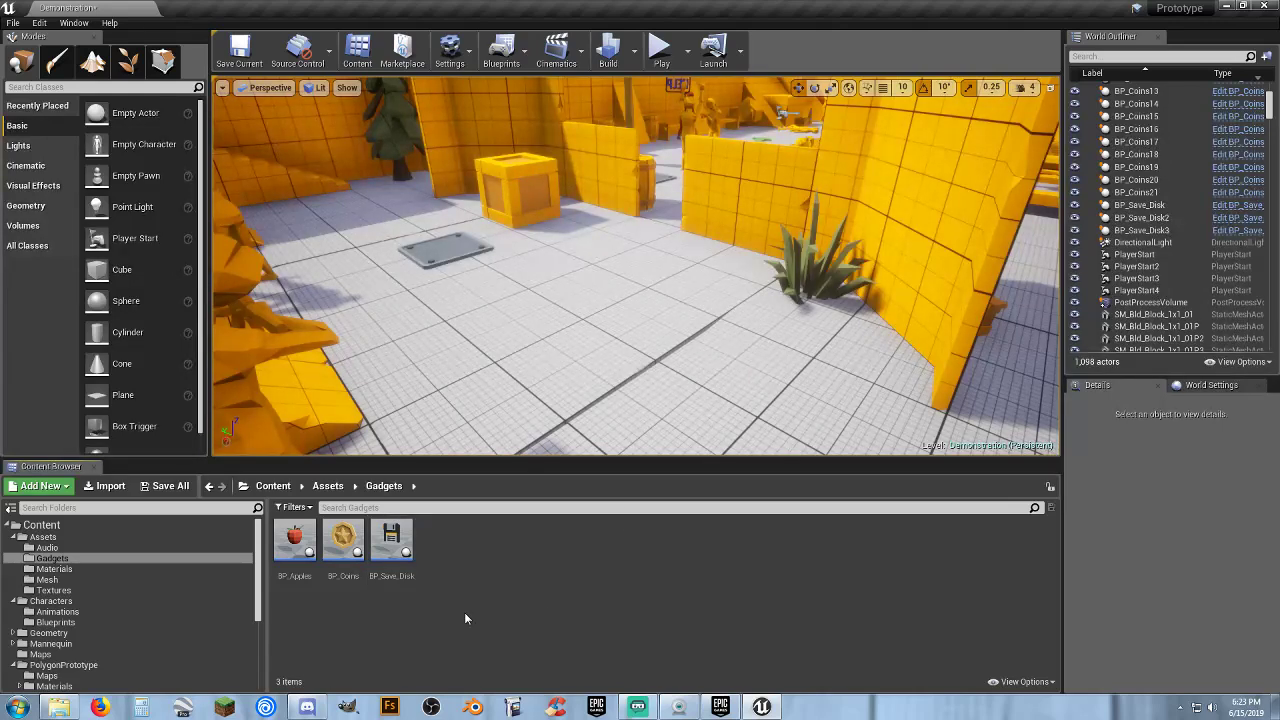
Switch to GIMP, paste the captured screenshot as a new image, and create a separate blank 1920 x 1080 px image
{"action": "left_click", "coordinate": [362, 712]}
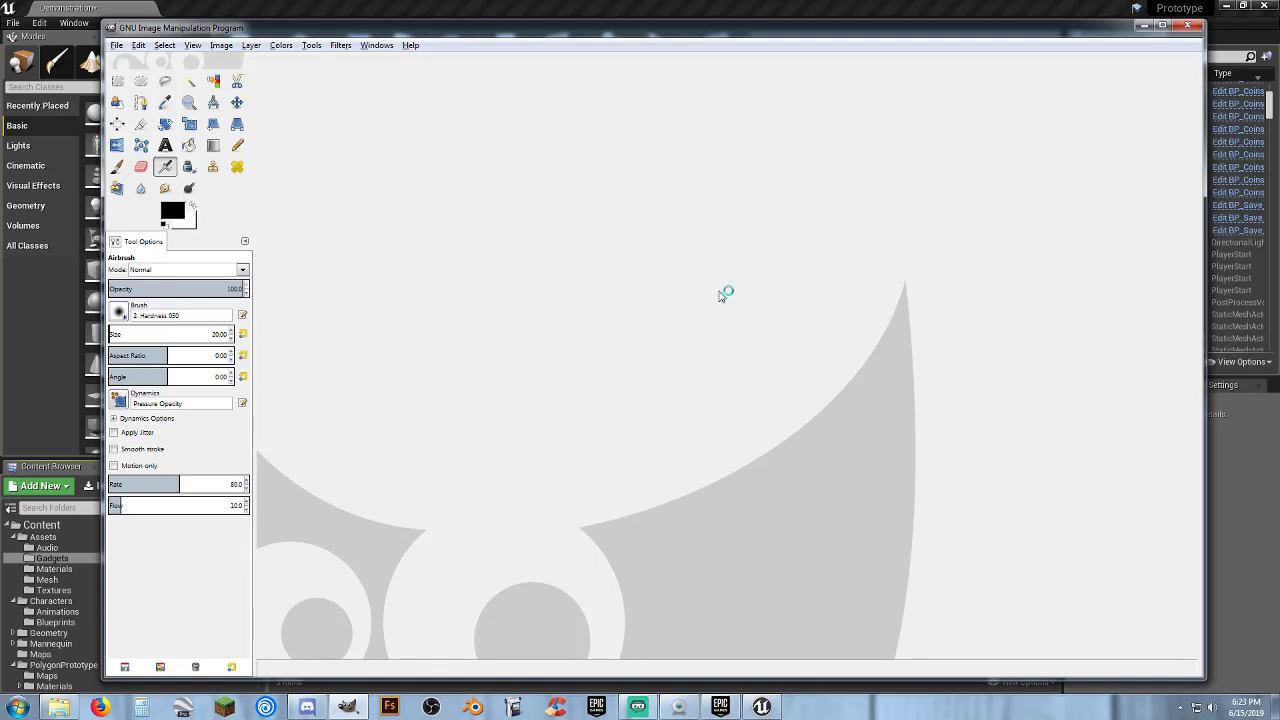
{"action": "key", "text": "ctrl+shift+v"}
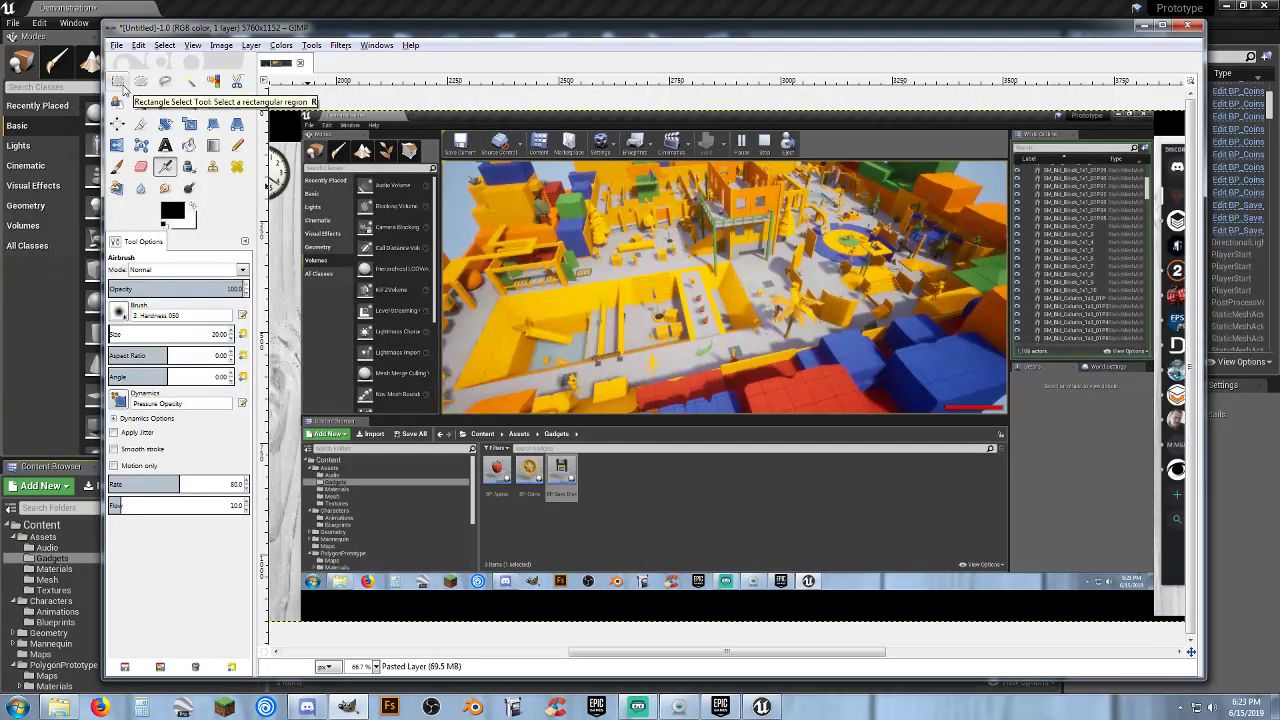
{"action": "left_click", "coordinate": [116, 45]}
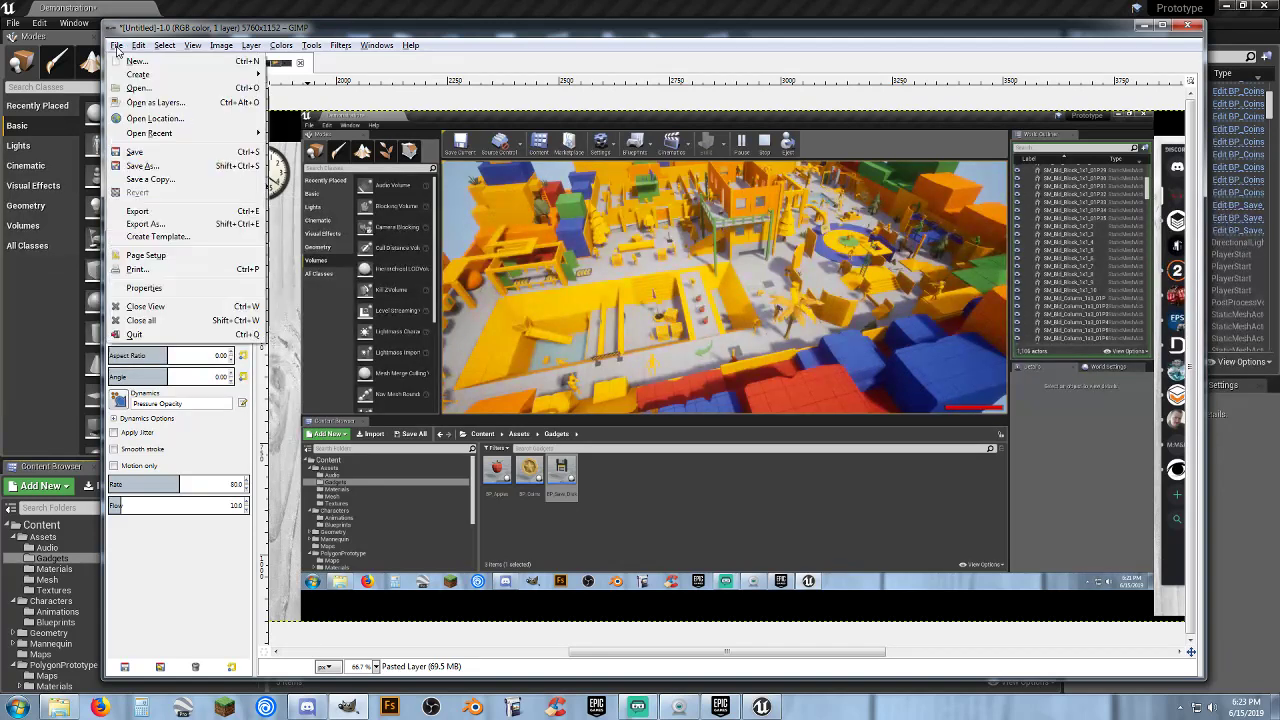
{"action": "left_click", "coordinate": [147, 68]}
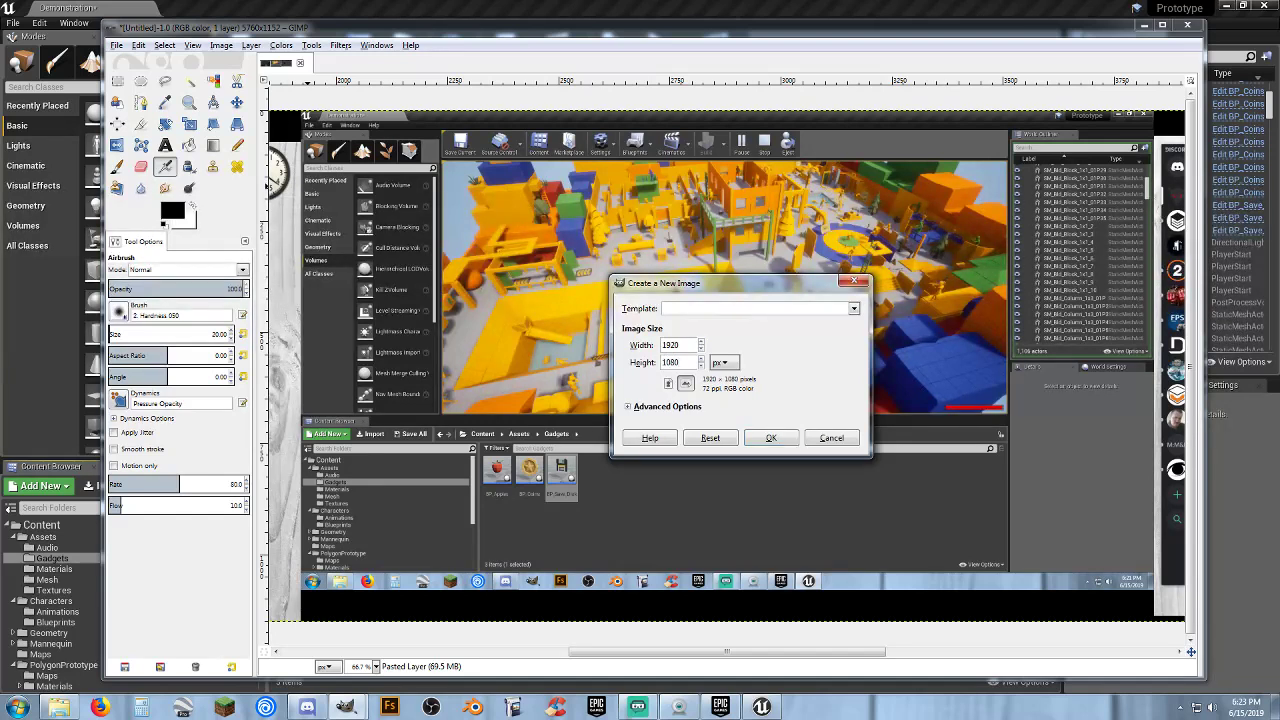
{"action": "left_click", "coordinate": [773, 438]}
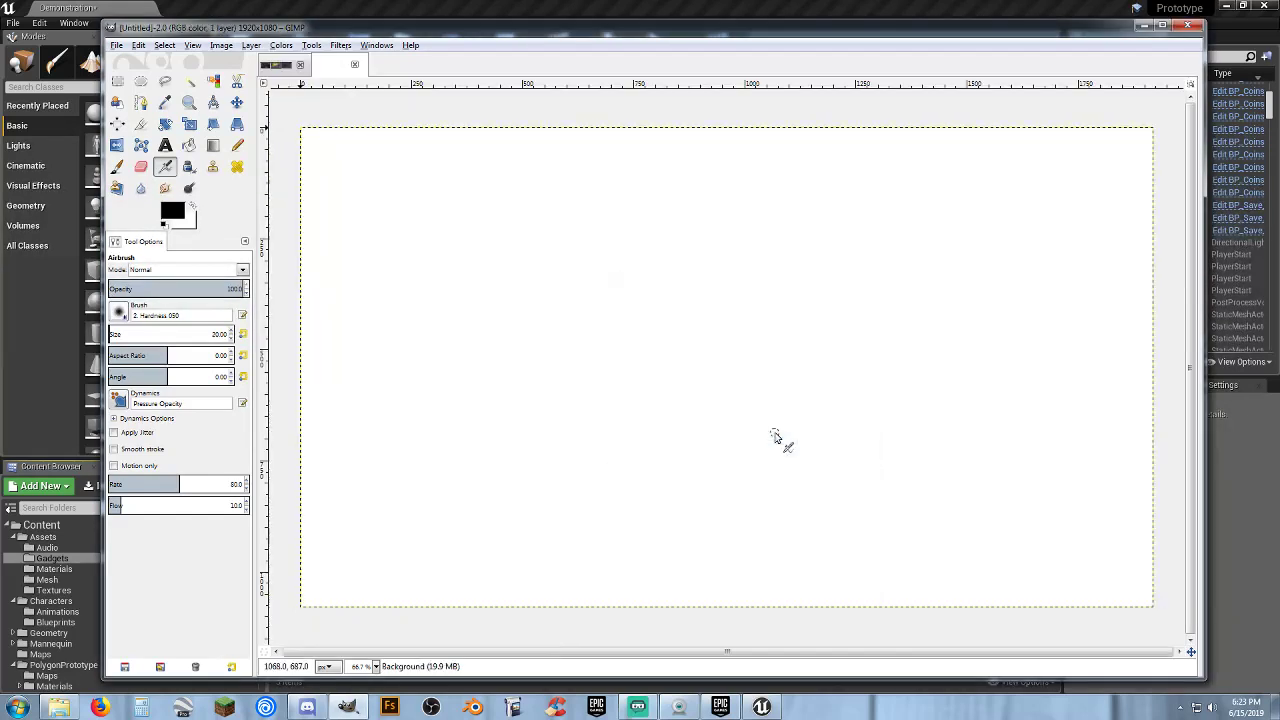
Copy a rectangular region of about 898 x 564 px from the level viewport in the pasted screenshot
{"action": "left_click", "coordinate": [276, 64]}
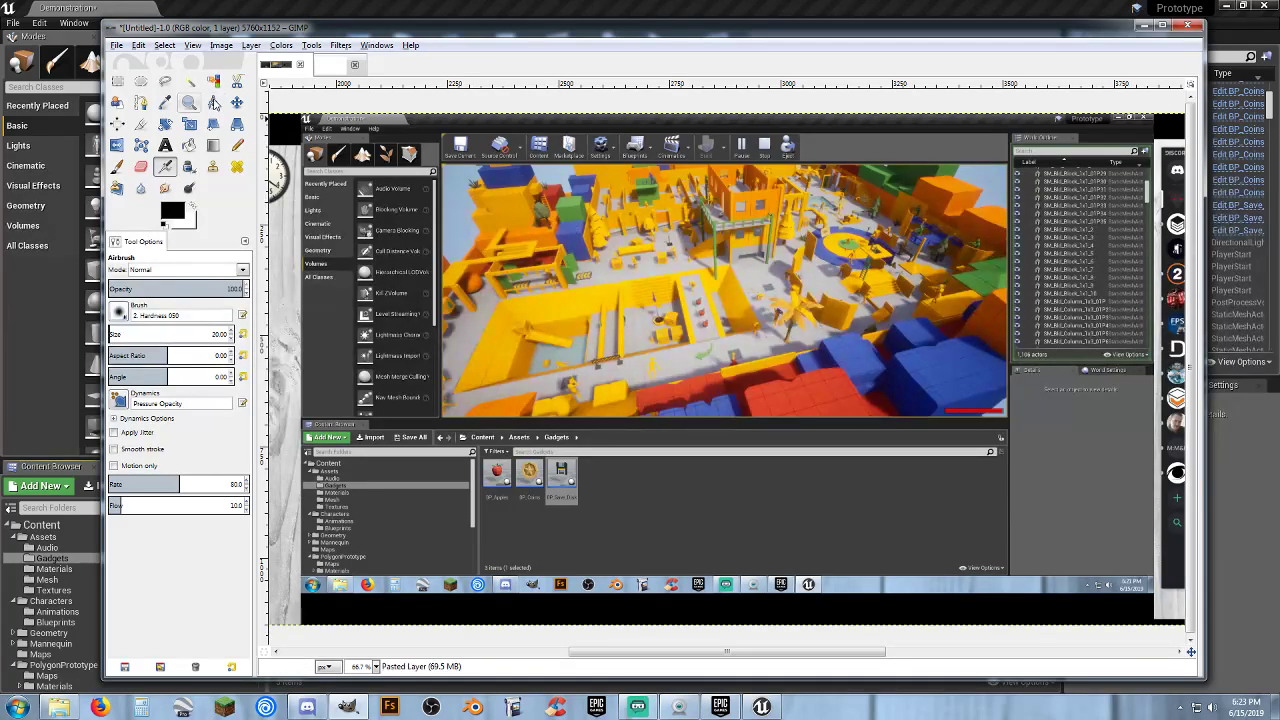
{"action": "left_click", "coordinate": [117, 80]}
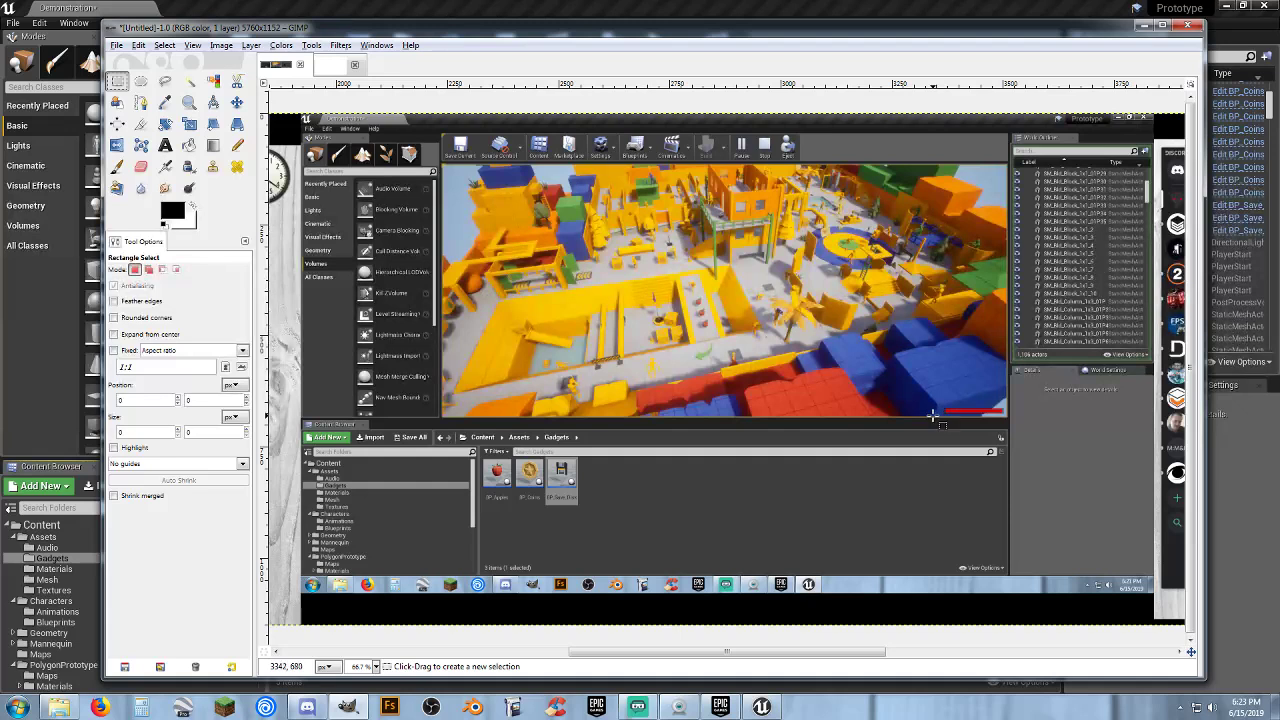
{"action": "left_click_drag", "start_coordinate": [933, 414], "coordinate": [543, 173]}
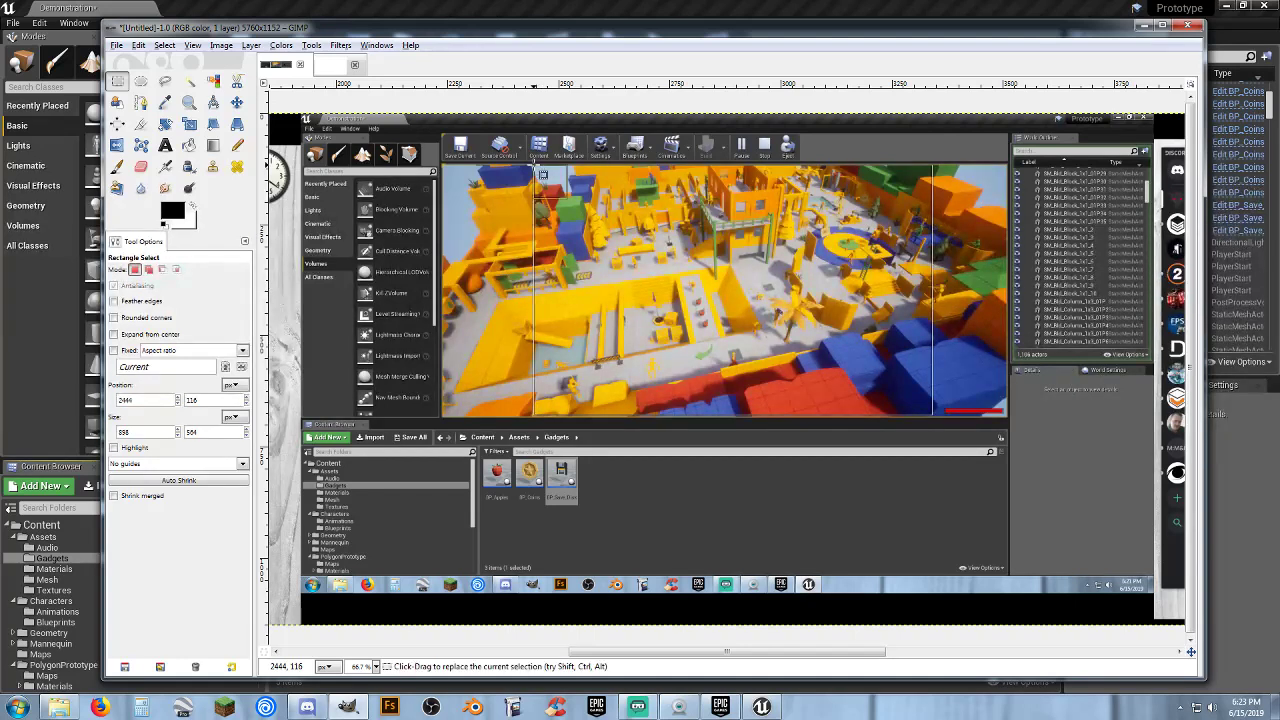
{"action": "key", "text": "ctrl+c"}
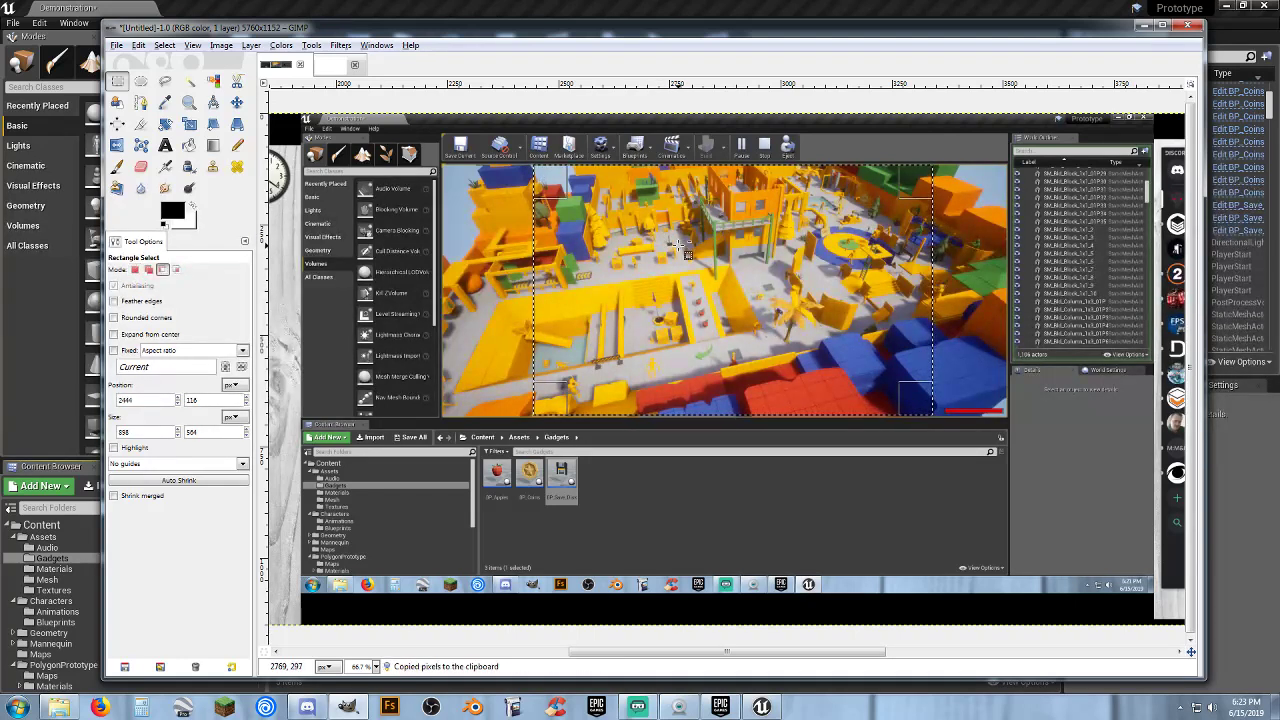
Paste the copied level view into the blank 1920 x 1080 px image
{"action": "key", "text": "ctrl+n"}
{"action": "key", "text": "Return"}
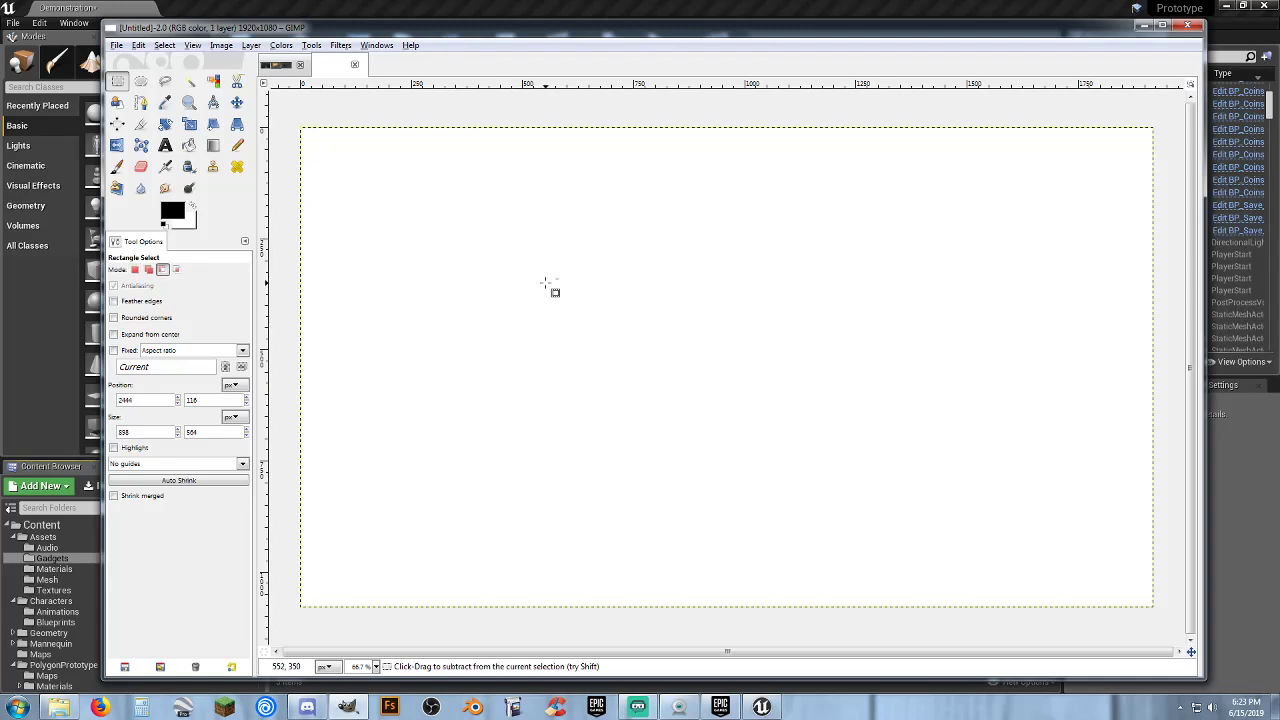
{"action": "key", "text": "ctrl+v"}
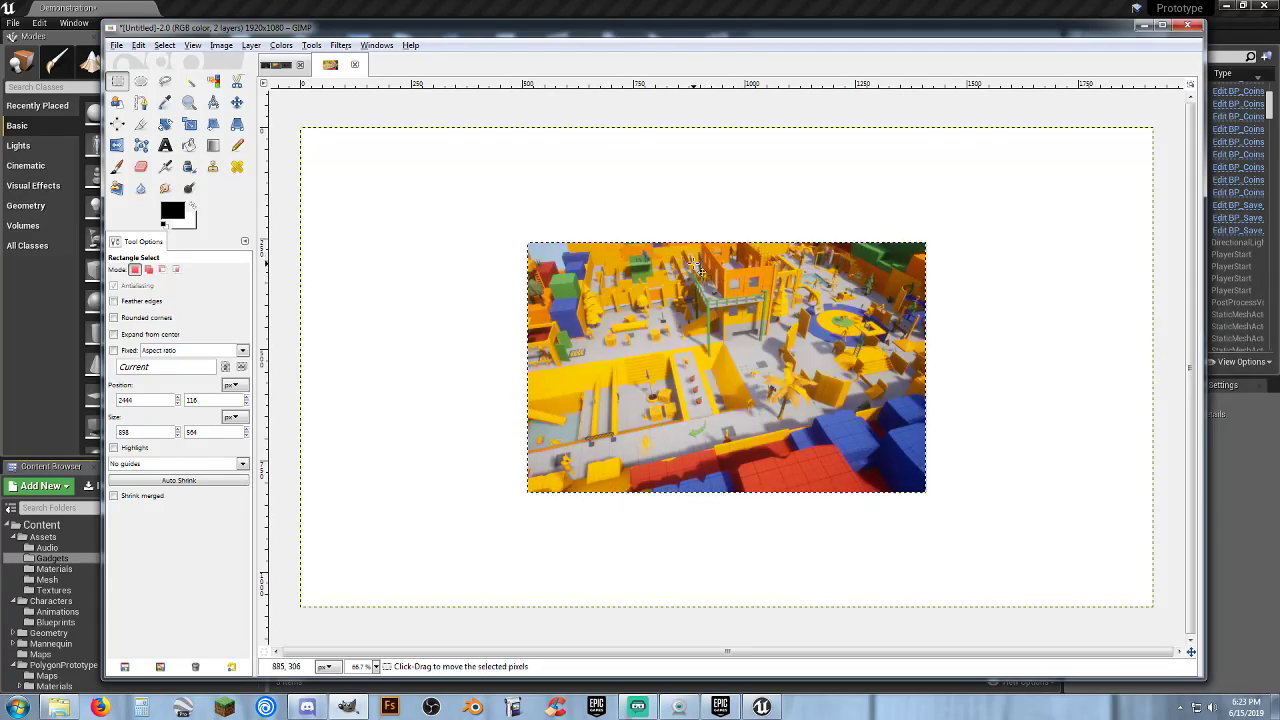
Scale the pasted level view to 1927 x 1085 px so it covers the whole canvas
{"action": "left_click", "coordinate": [192, 126]}
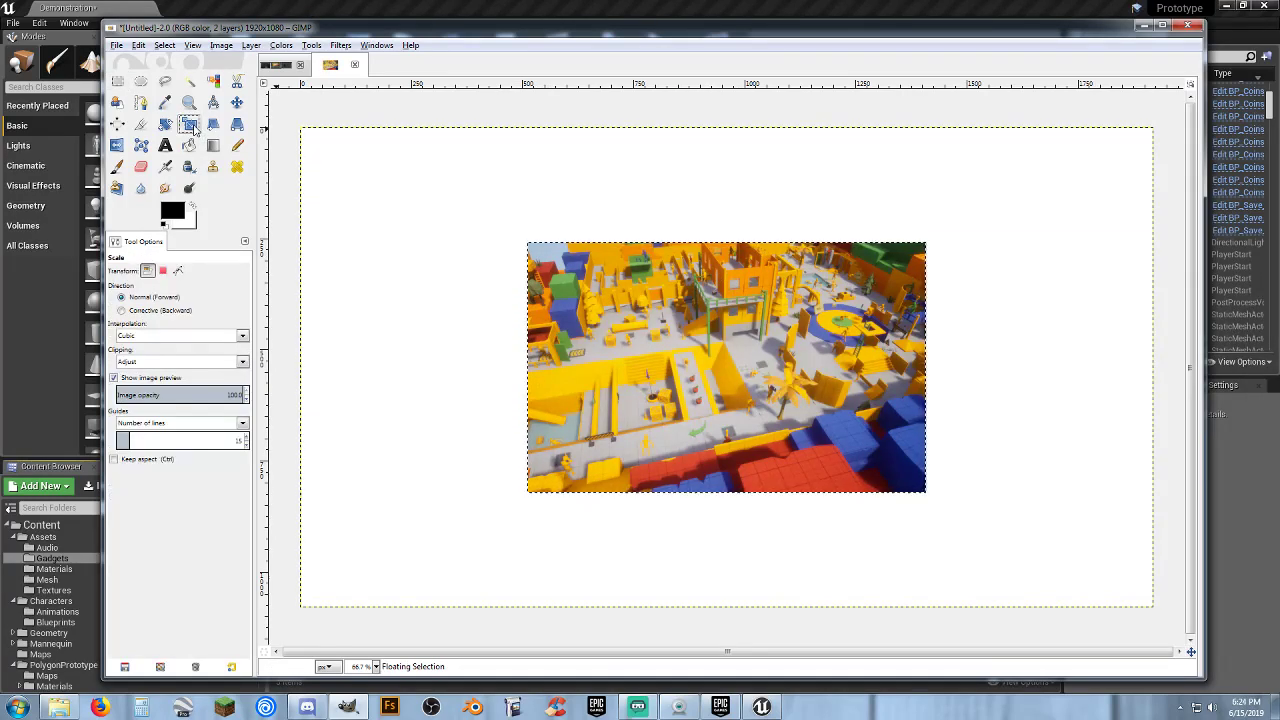
{"action": "left_click_drag", "start_coordinate": [537, 256], "coordinate": [313, 142]}
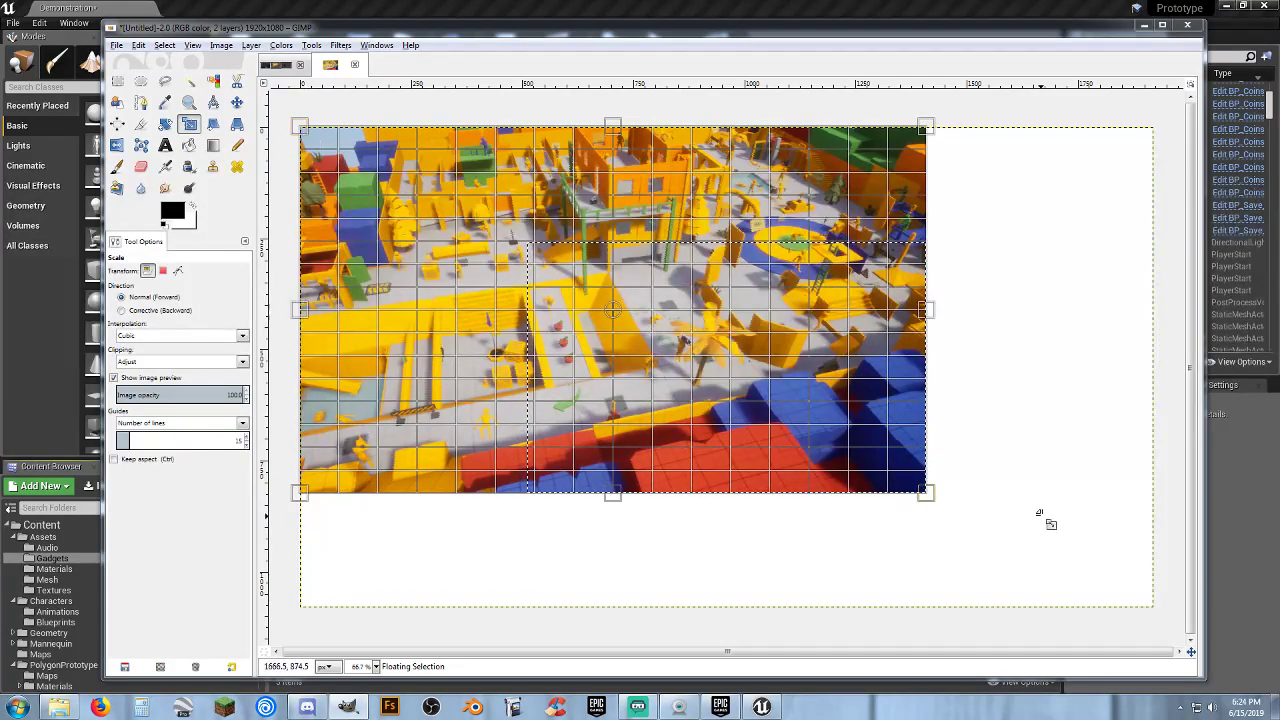
{"action": "left_click_drag", "start_coordinate": [936, 492], "coordinate": [1170, 624]}
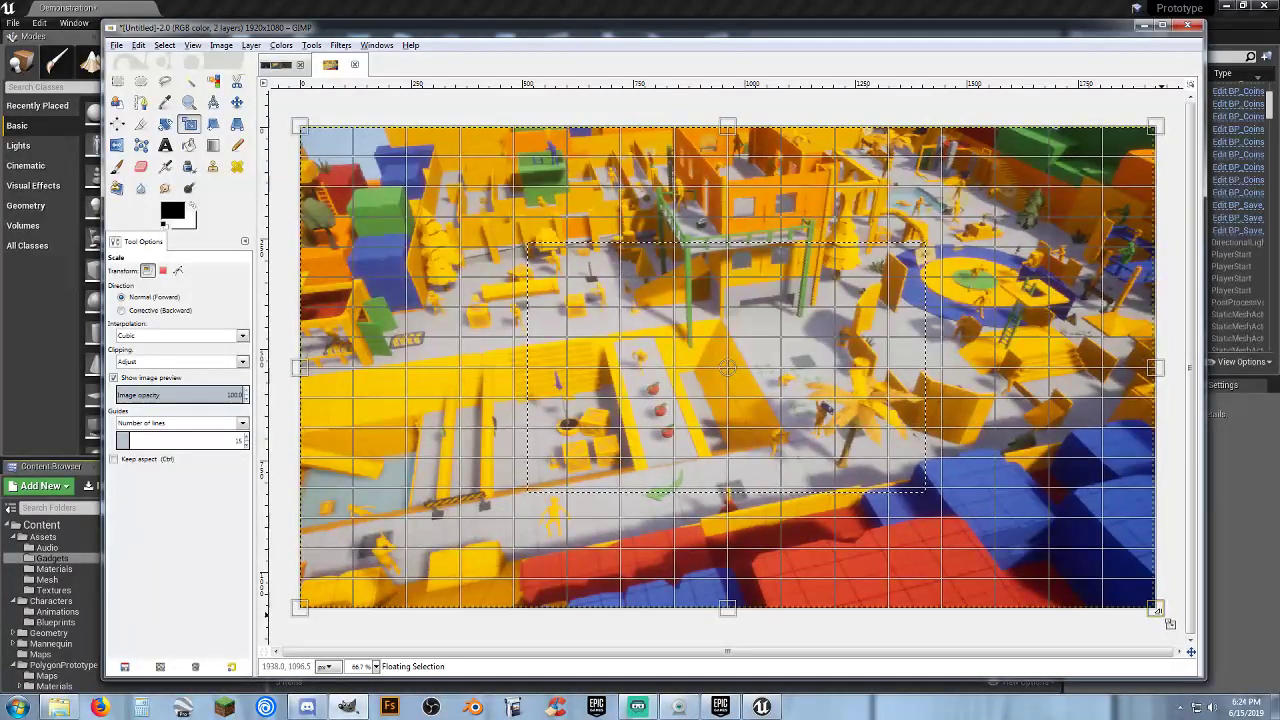
{"action": "left_click_drag", "start_coordinate": [1279, 350], "coordinate": [515, 341]}
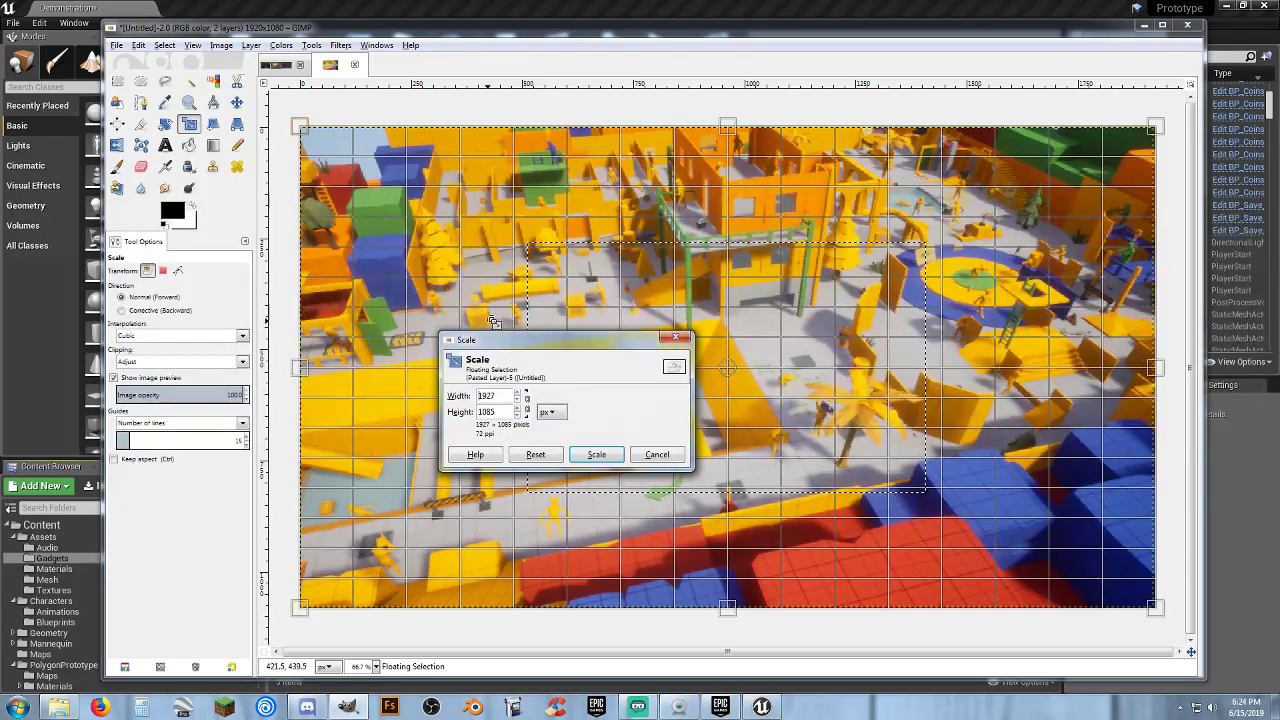
{"action": "left_click", "coordinate": [595, 455]}
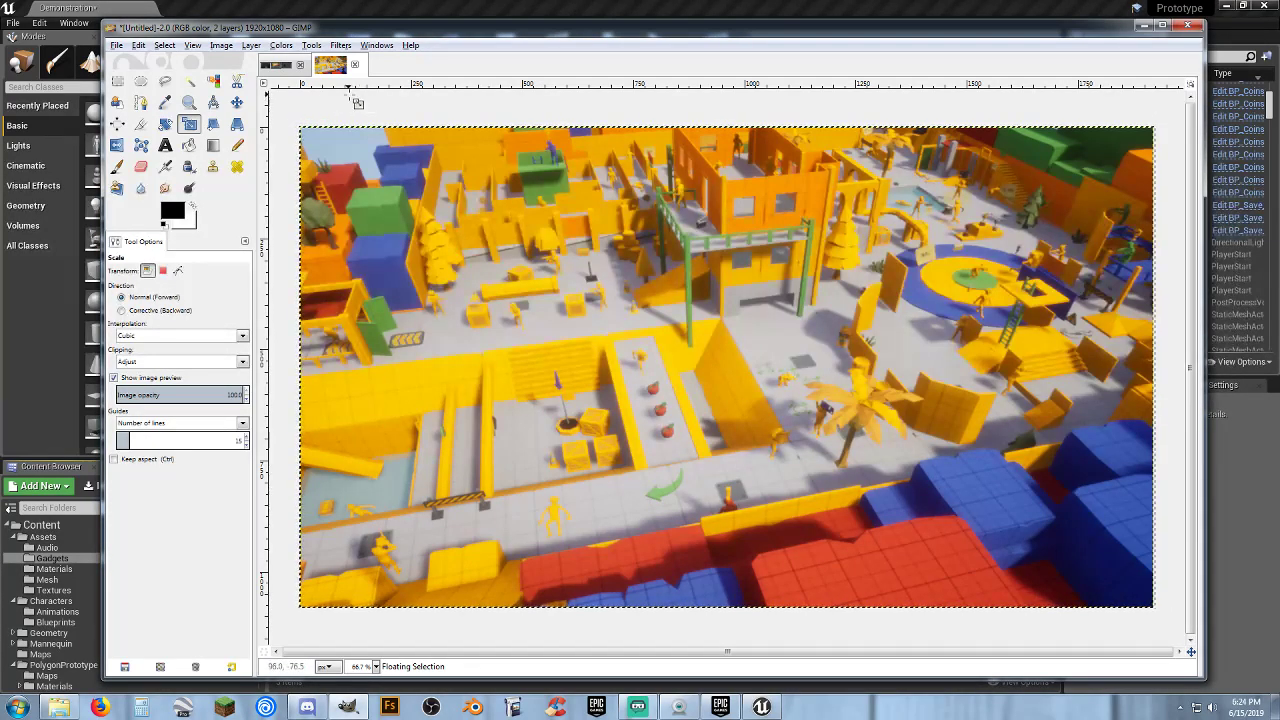
Close the original screenshot image without saving it and anchor the scaled level view to the background
{"action": "left_click", "coordinate": [298, 65]}
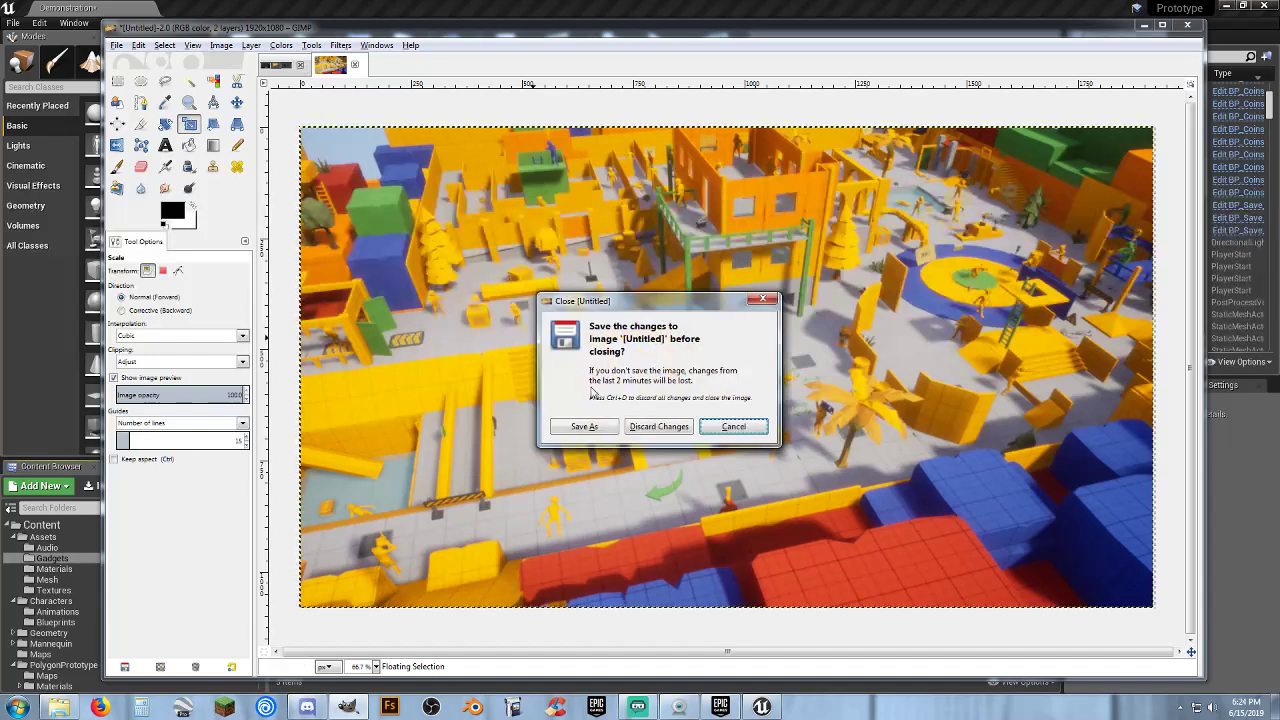
{"action": "left_click", "coordinate": [656, 427]}
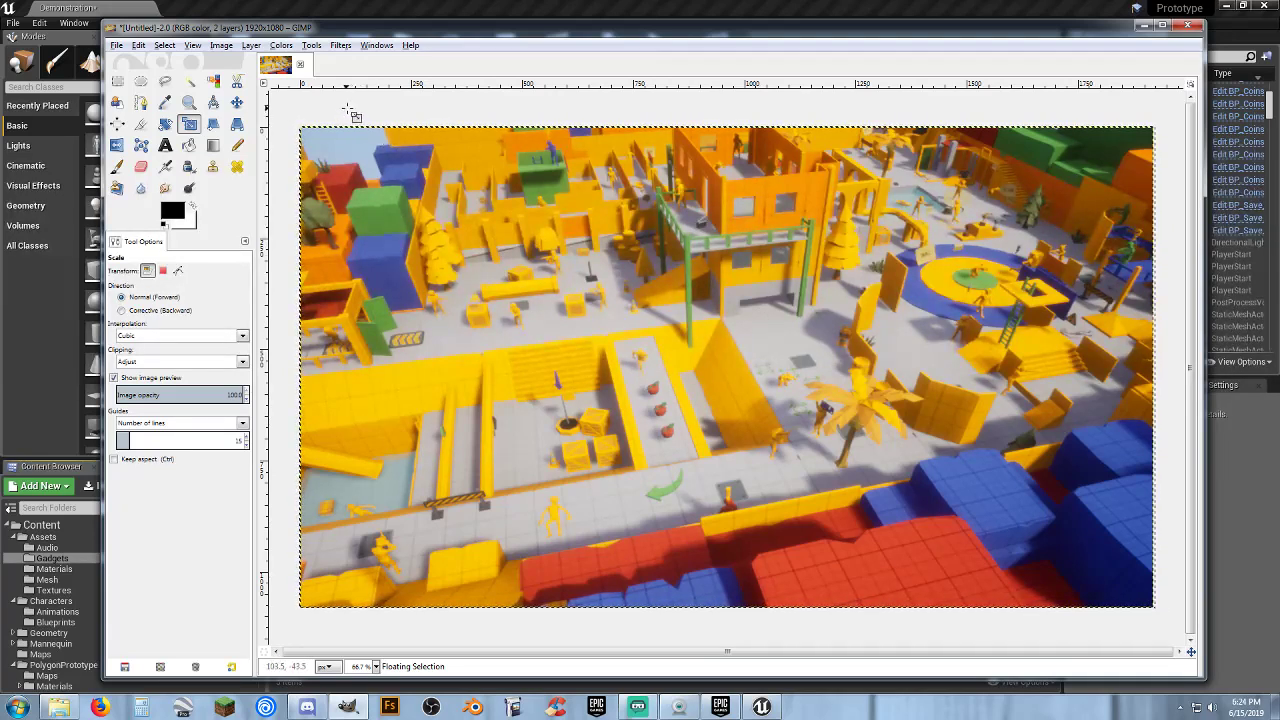
{"action": "left_click", "coordinate": [117, 82]}
{"action": "key", "text": "ctrl+h"}
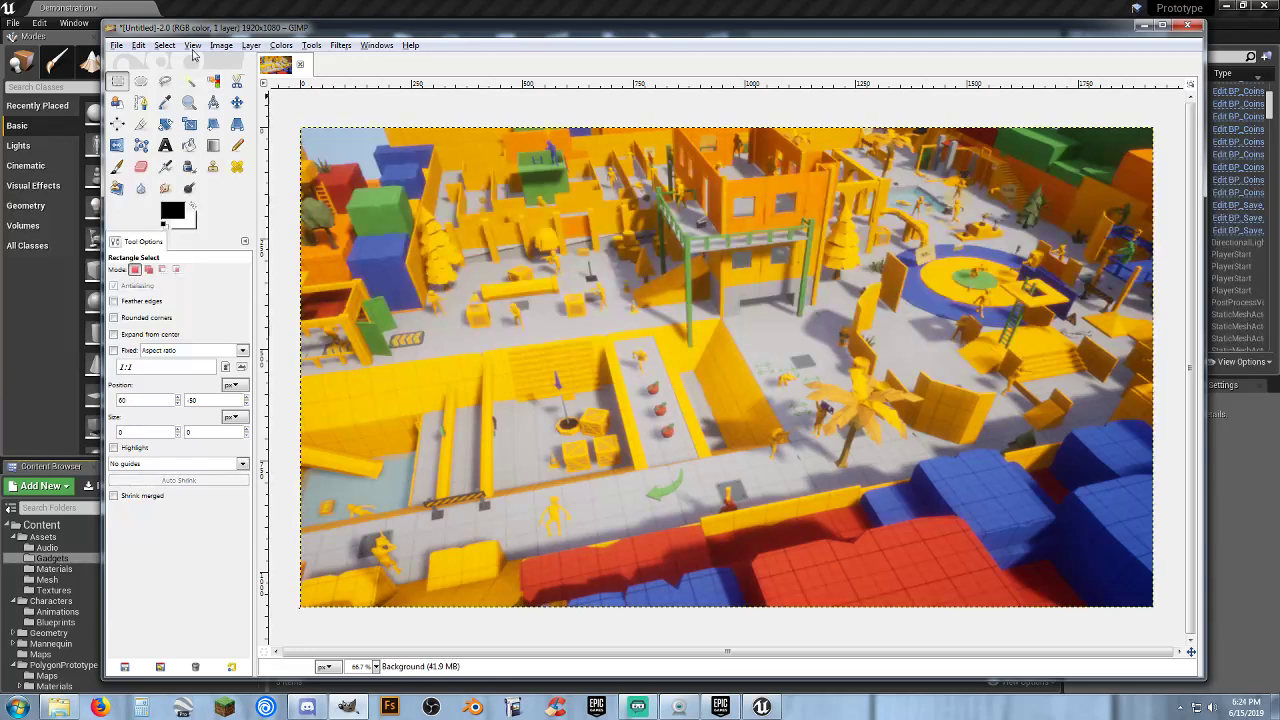
{"action": "left_click", "coordinate": [220, 45]}
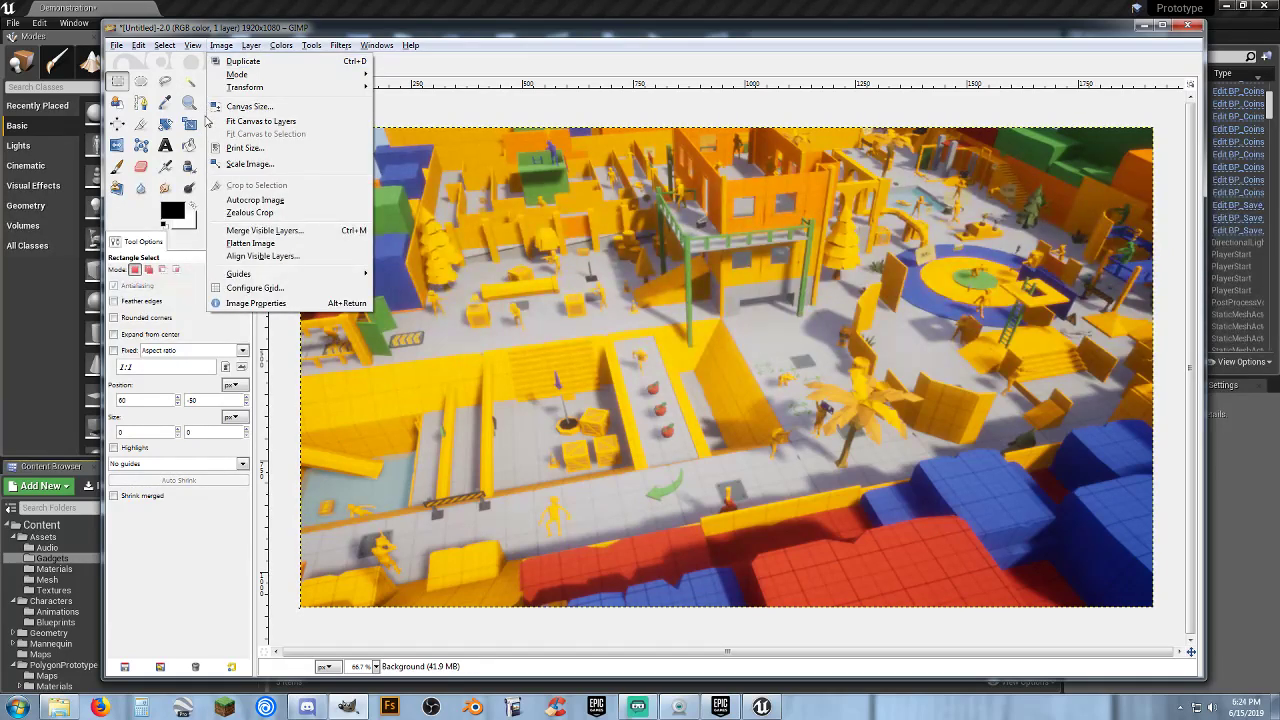
{"action": "left_click", "coordinate": [612, 111]}
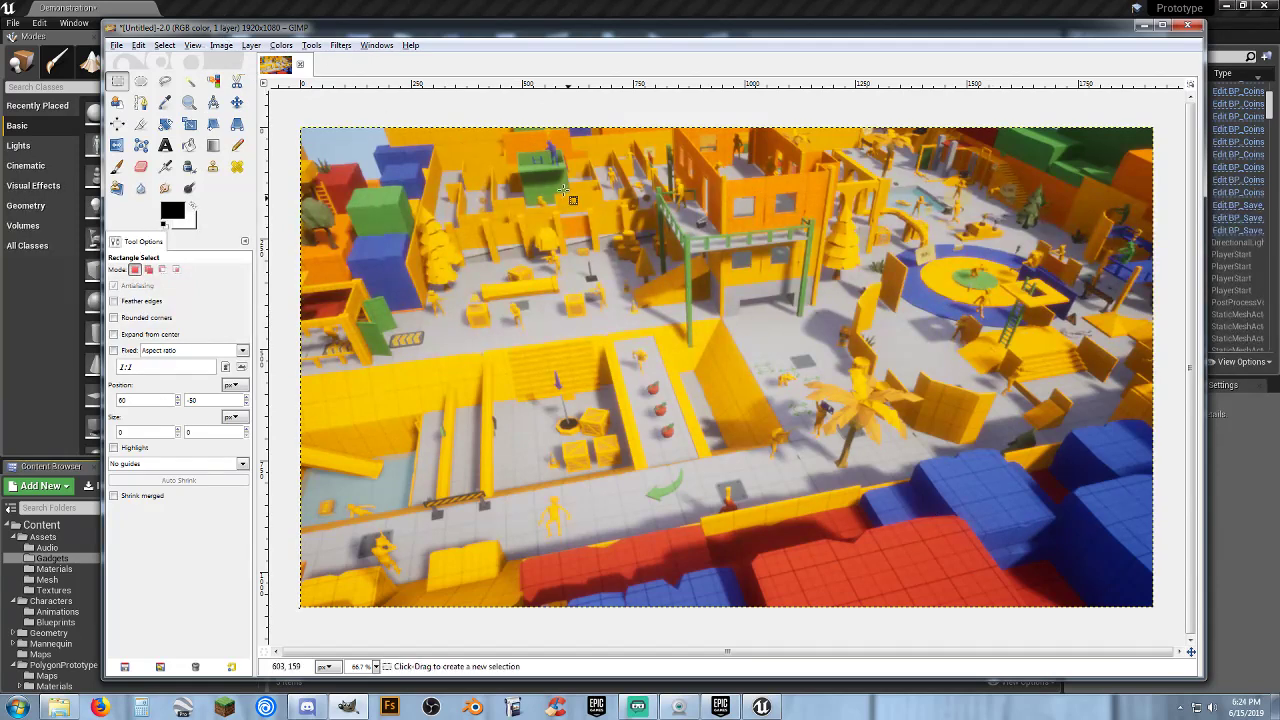
Export the picture as Prototype.png into the Aaaa folder on Storage Drive (F:) and close GIMP without saving
{"action": "key", "text": "ctrl+shift"}
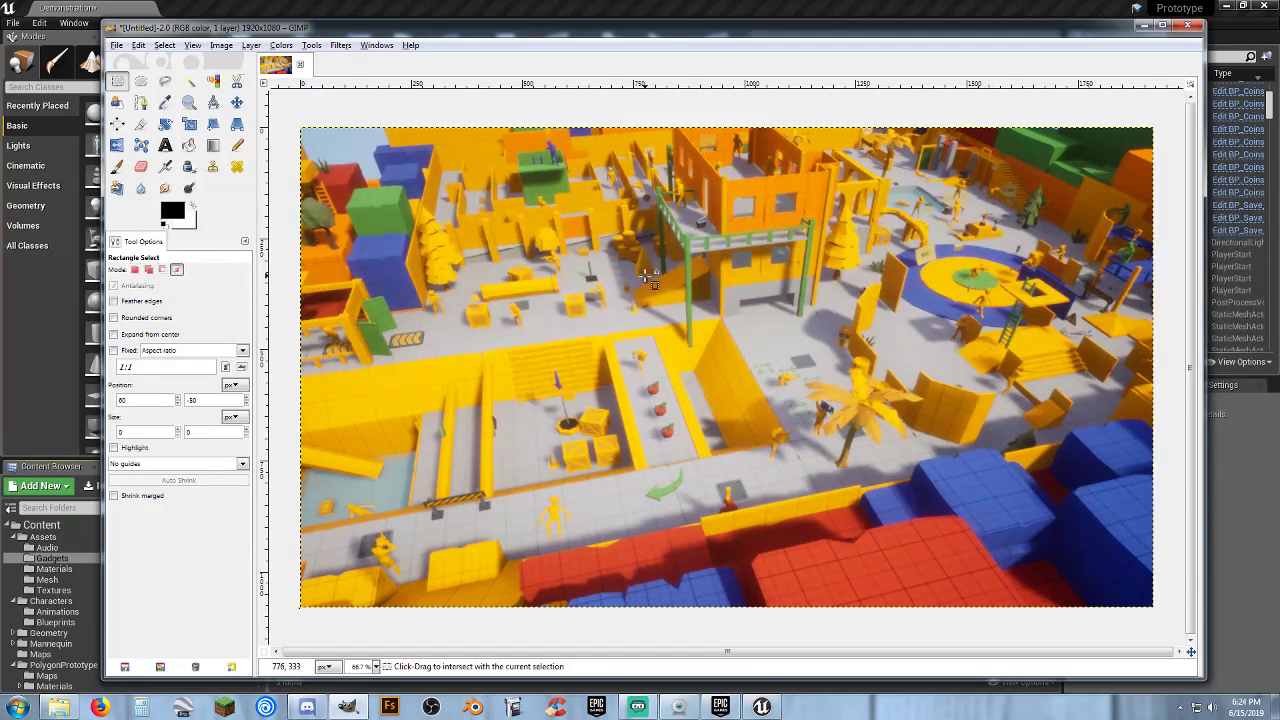
{"action": "key", "text": "ctrl+shift+e"}
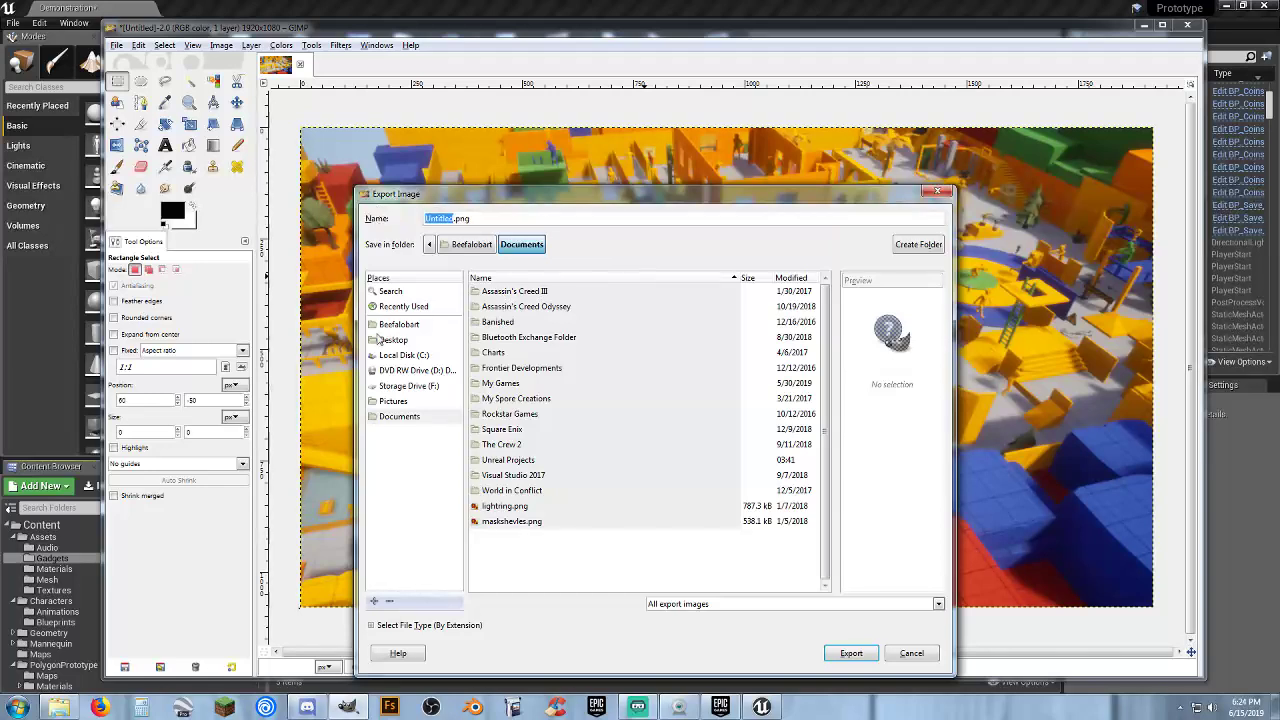
{"action": "left_click", "coordinate": [404, 387]}
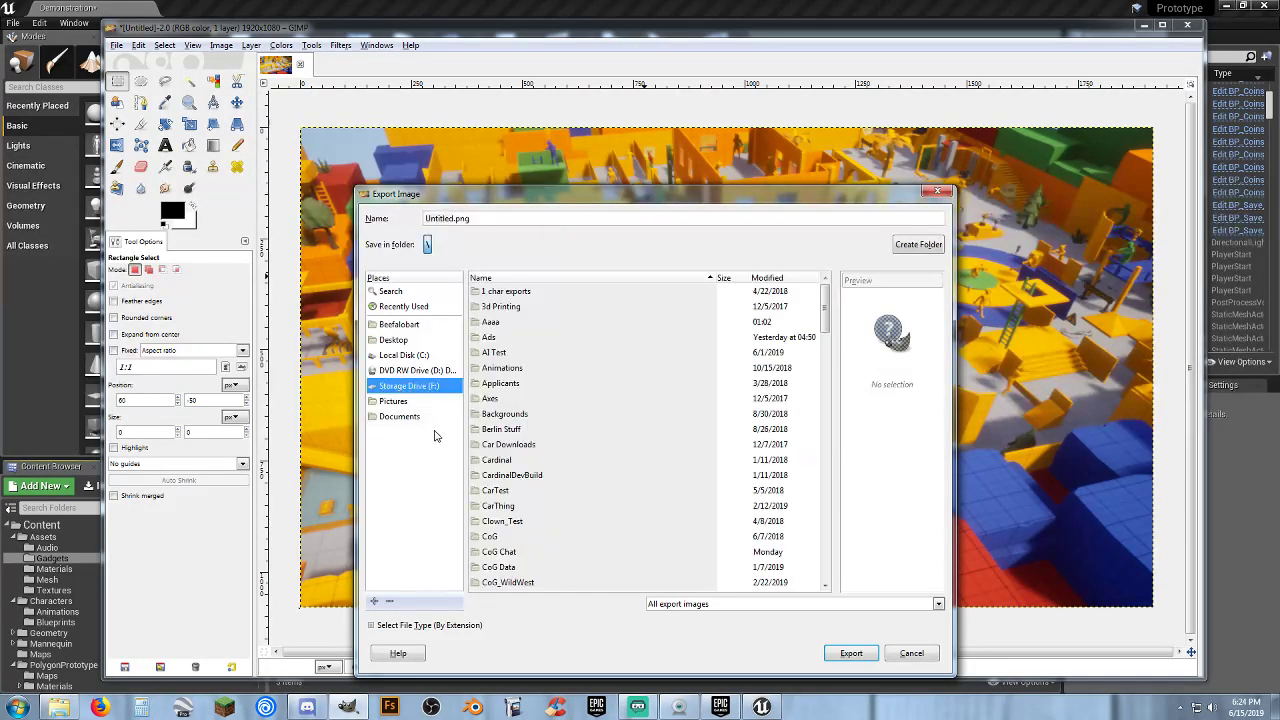
{"action": "double_click", "coordinate": [480, 321]}
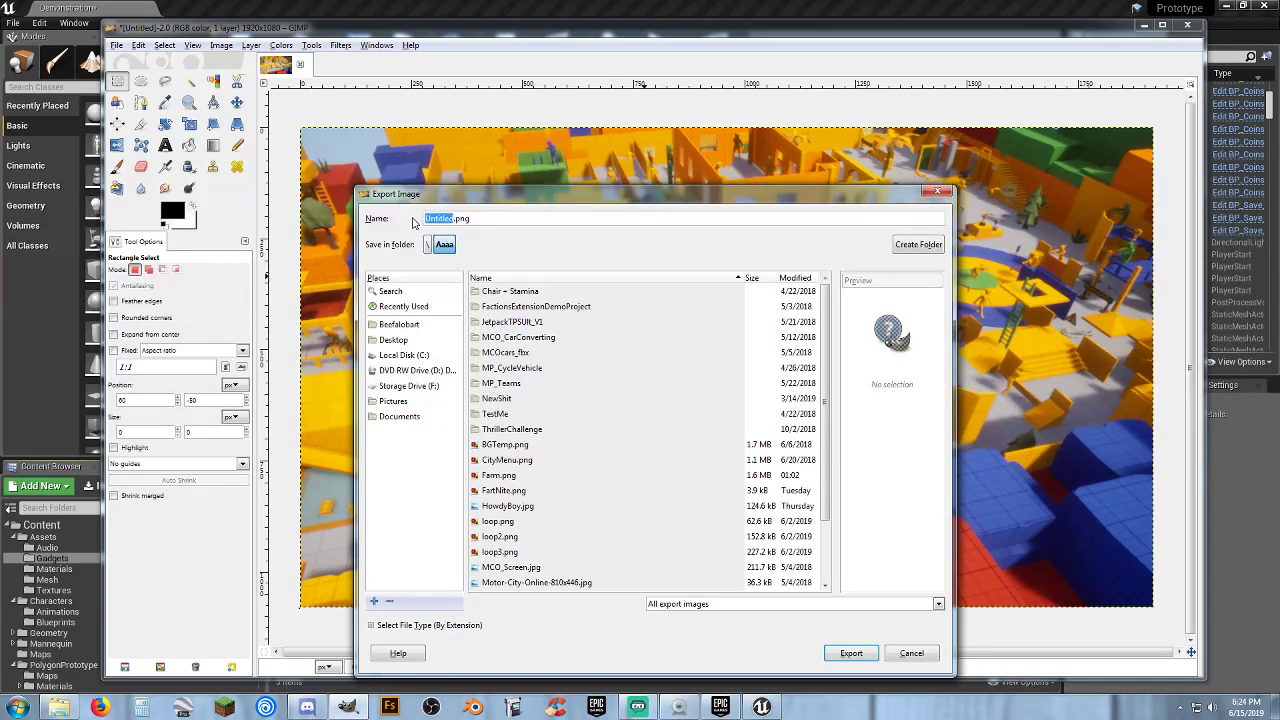
{"action": "type", "text": "Froto"}
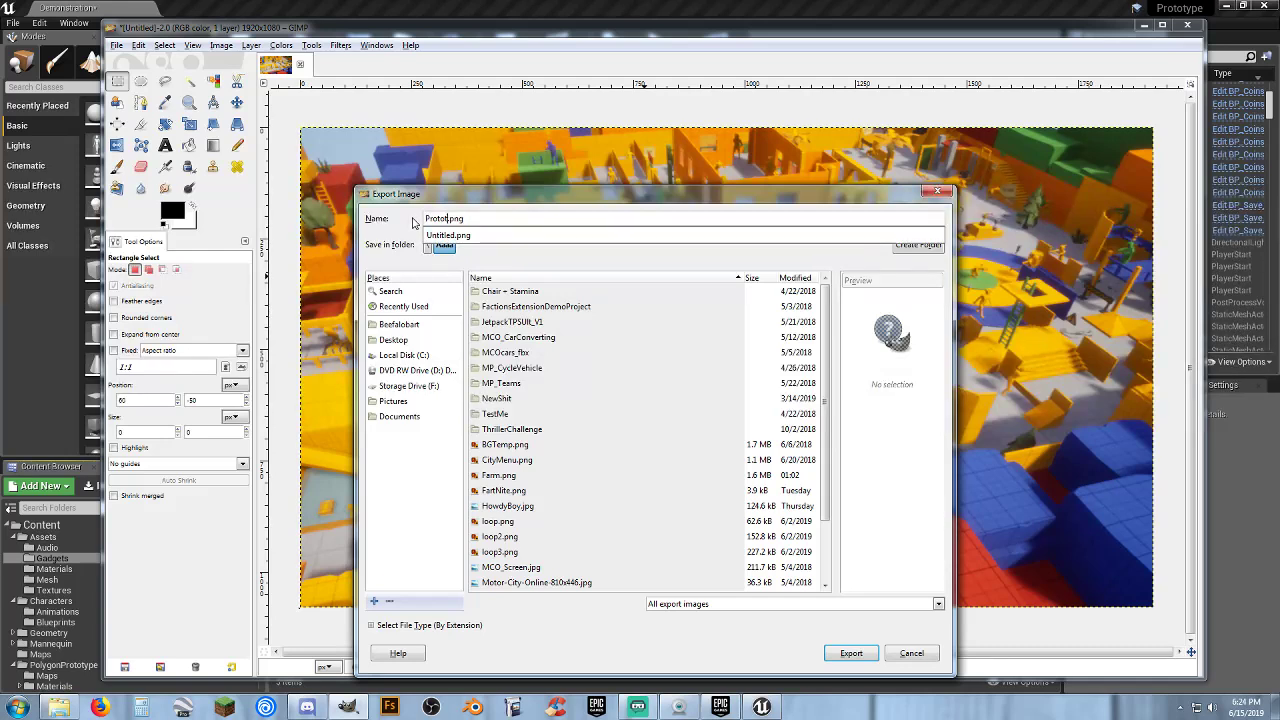
{"action": "type", "text": "type"}
{"action": "left_click", "coordinate": [848, 656]}
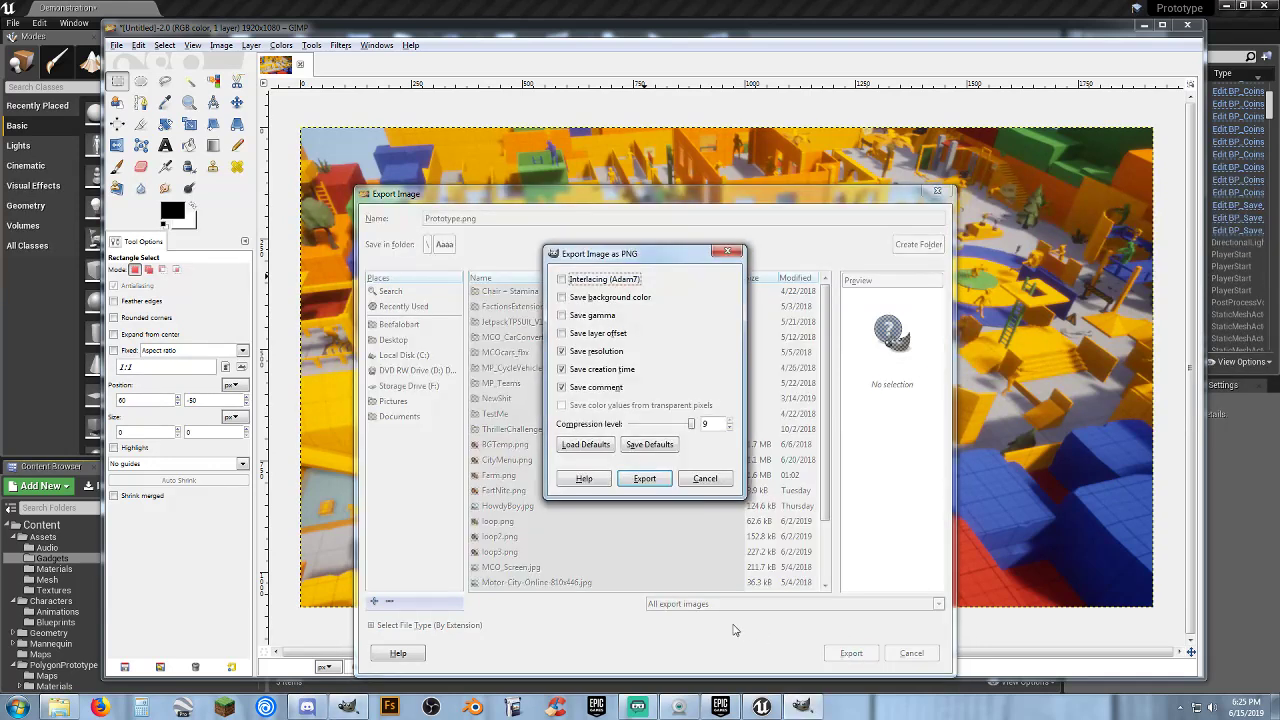
{"action": "key", "text": "Return"}
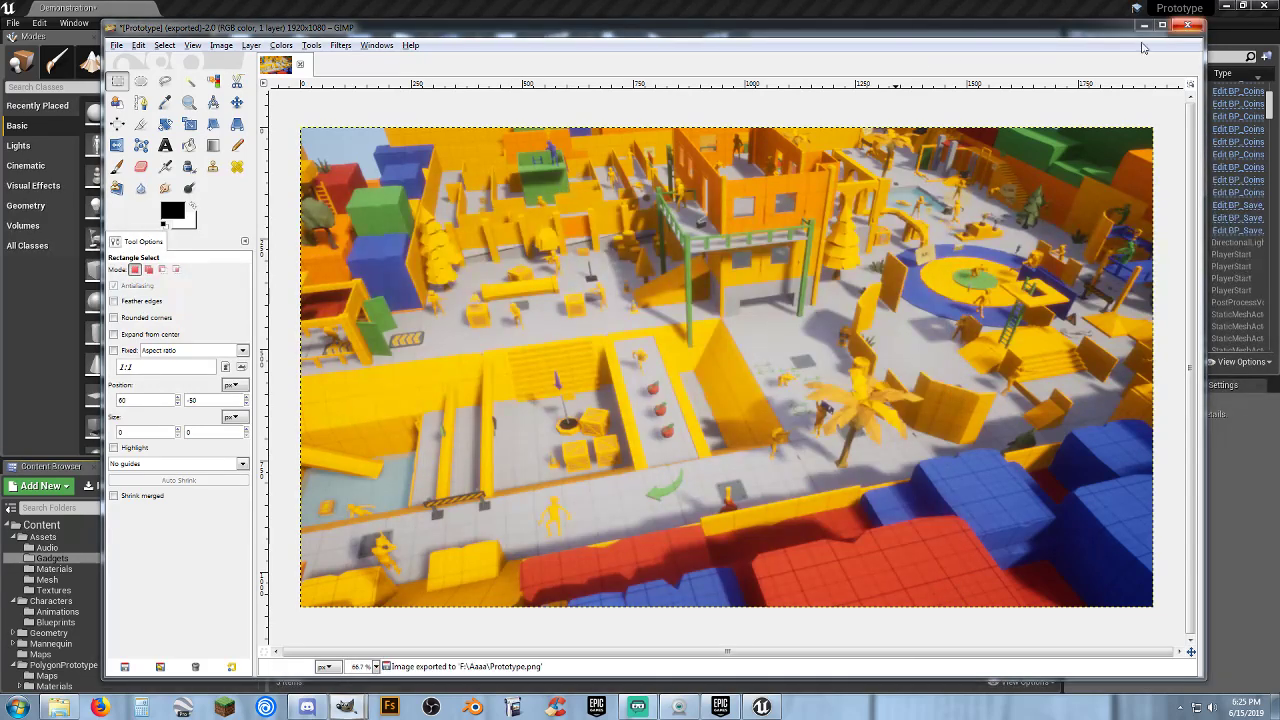
{"action": "left_click", "coordinate": [1187, 24]}
{"action": "left_click", "coordinate": [203, 246]}
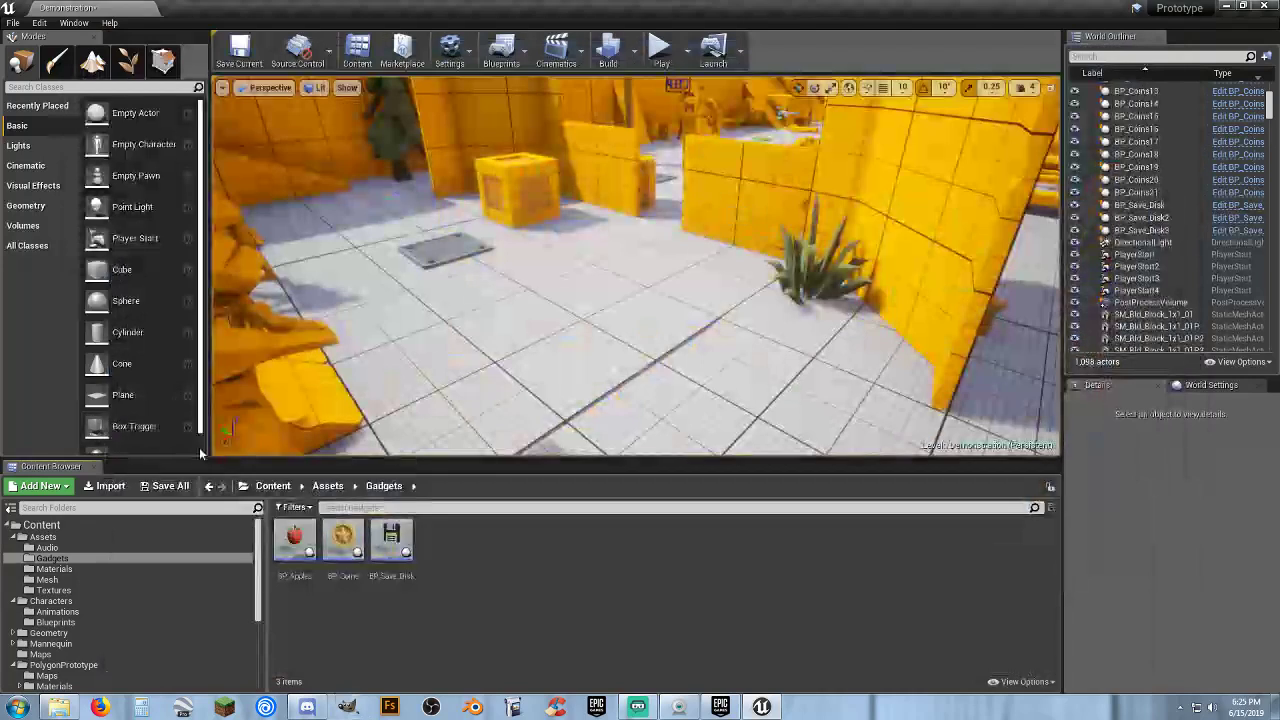
Import the Prototype picture into the Assets/Textures folder and save all modified content
{"action": "left_click", "coordinate": [50, 590]}
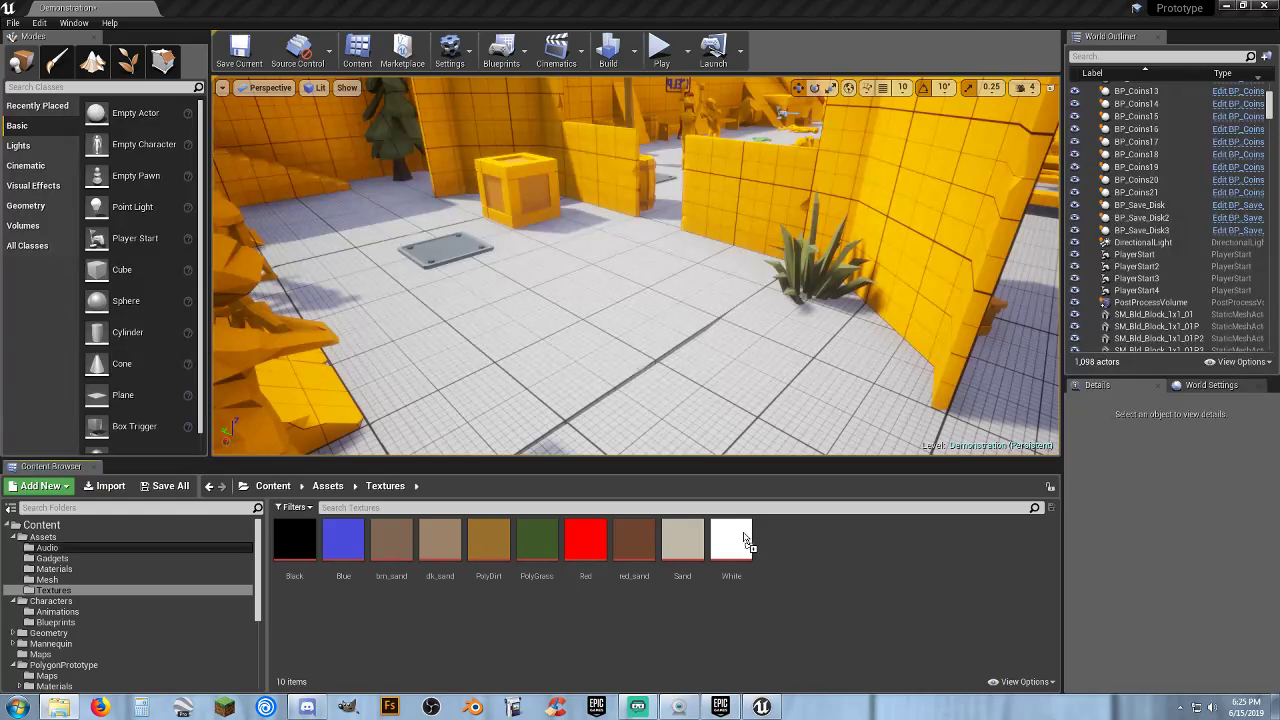
{"action": "left_click_drag", "start_coordinate": [836, 549], "coordinate": [836, 547]}
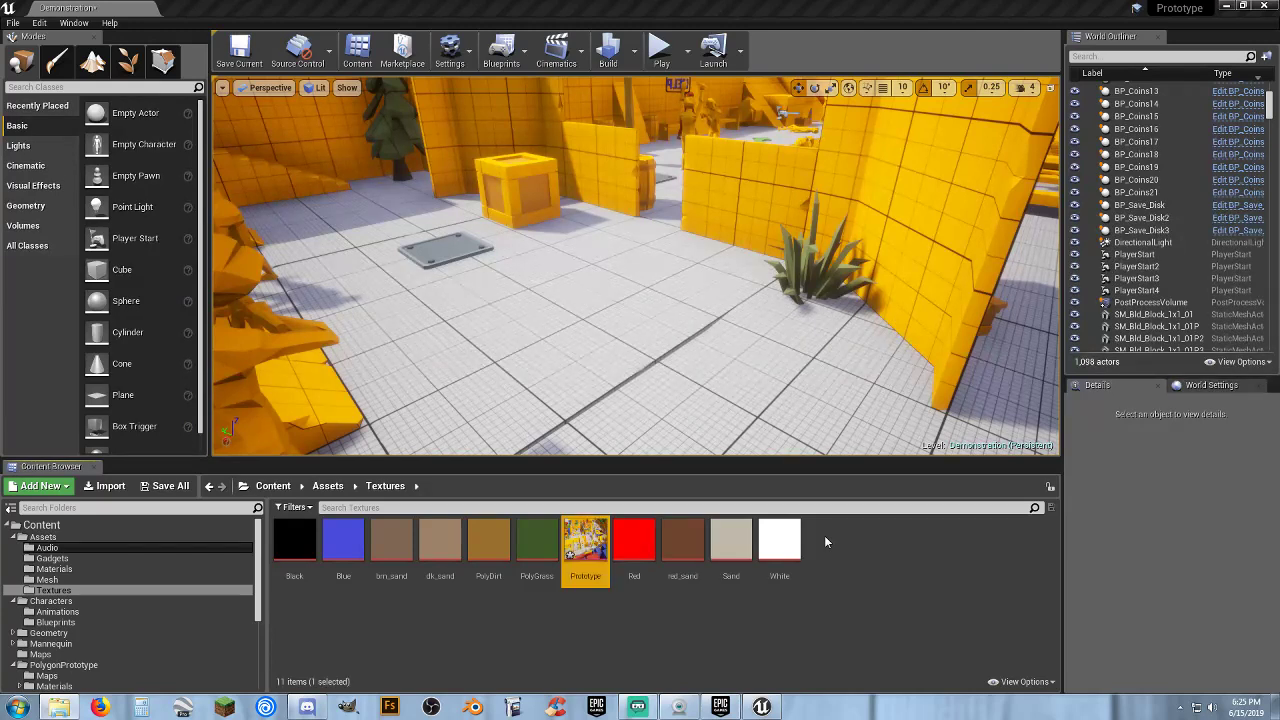
{"action": "left_click", "coordinate": [166, 486]}
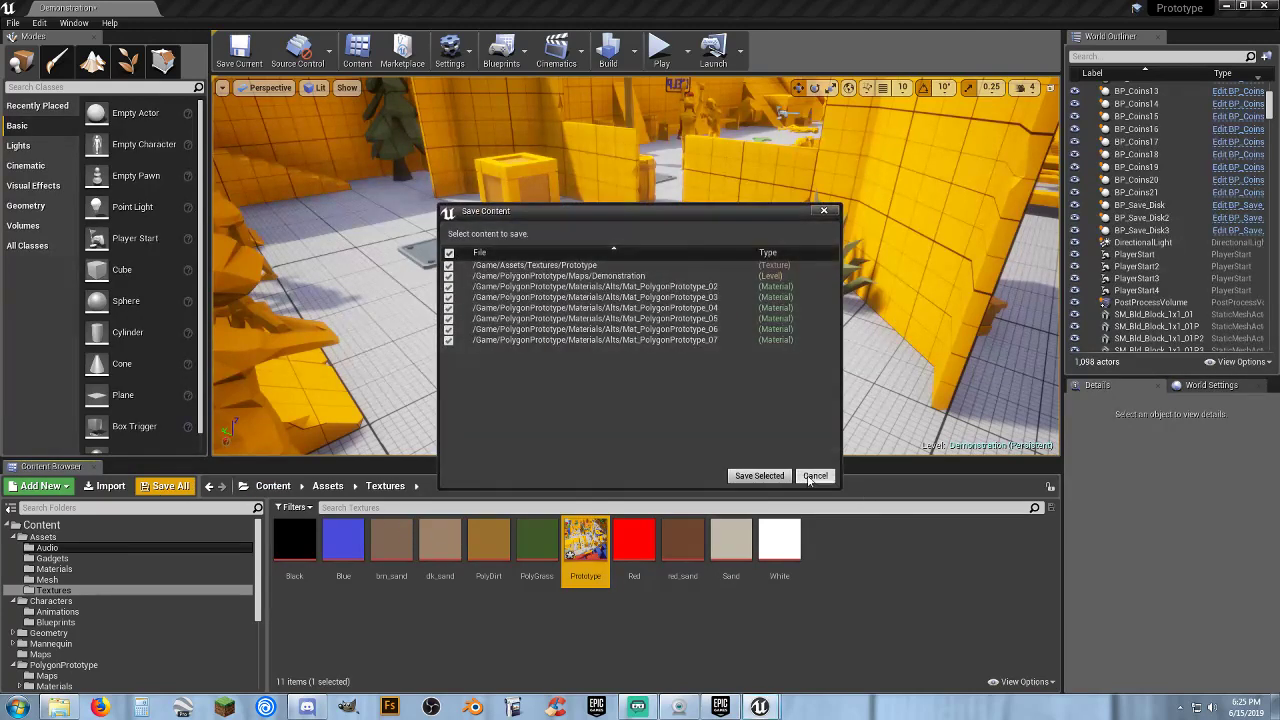
{"action": "left_click", "coordinate": [762, 476]}
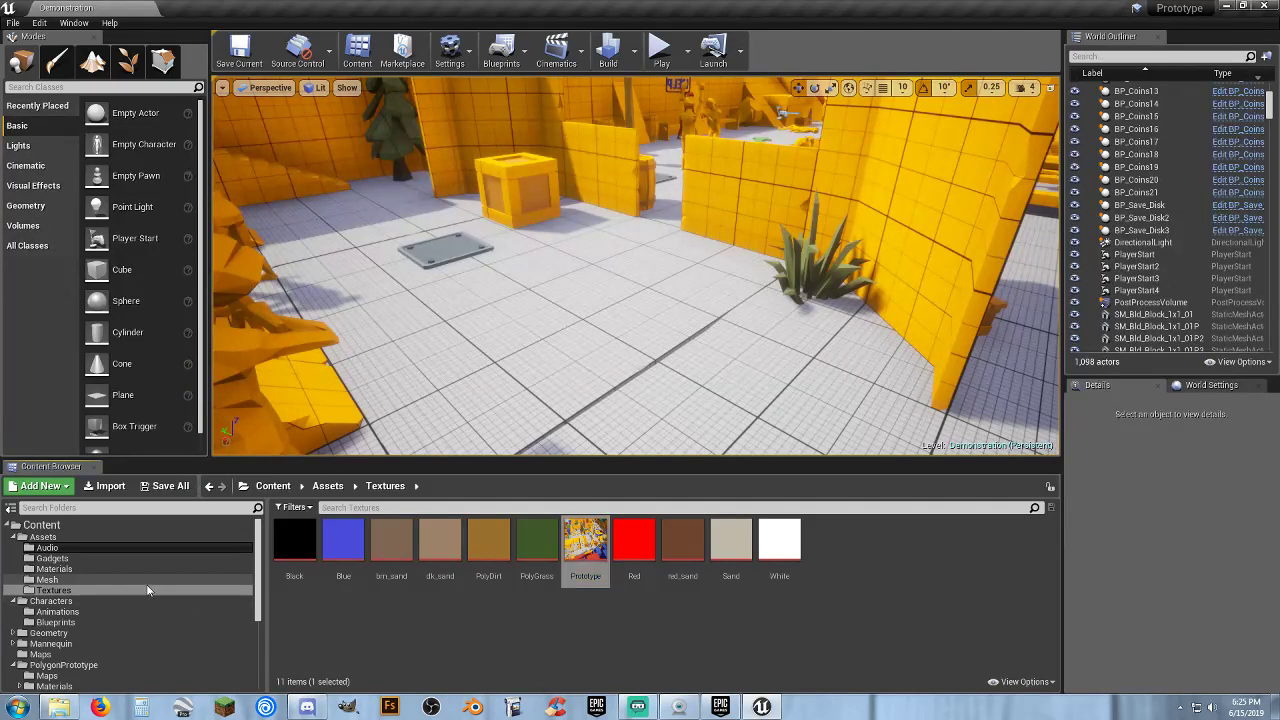
Copy the name of the Demonstration map in the PolygonPrototype/Maps folder without renaming it
{"action": "scroll", "coordinate": [114, 596], "scroll_direction": "down", "scroll_amount": 4}
{"action": "scroll", "coordinate": [96, 598], "scroll_direction": "up", "scroll_amount": 2}
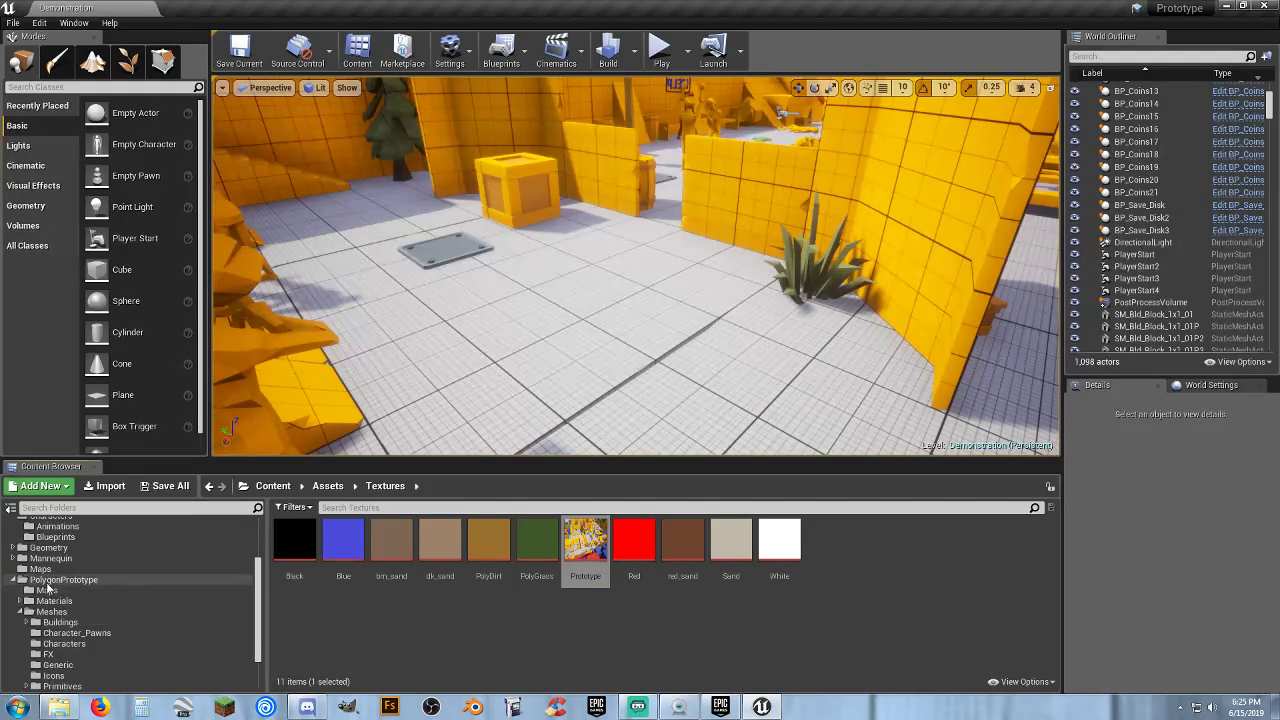
{"action": "left_click", "coordinate": [79, 592]}
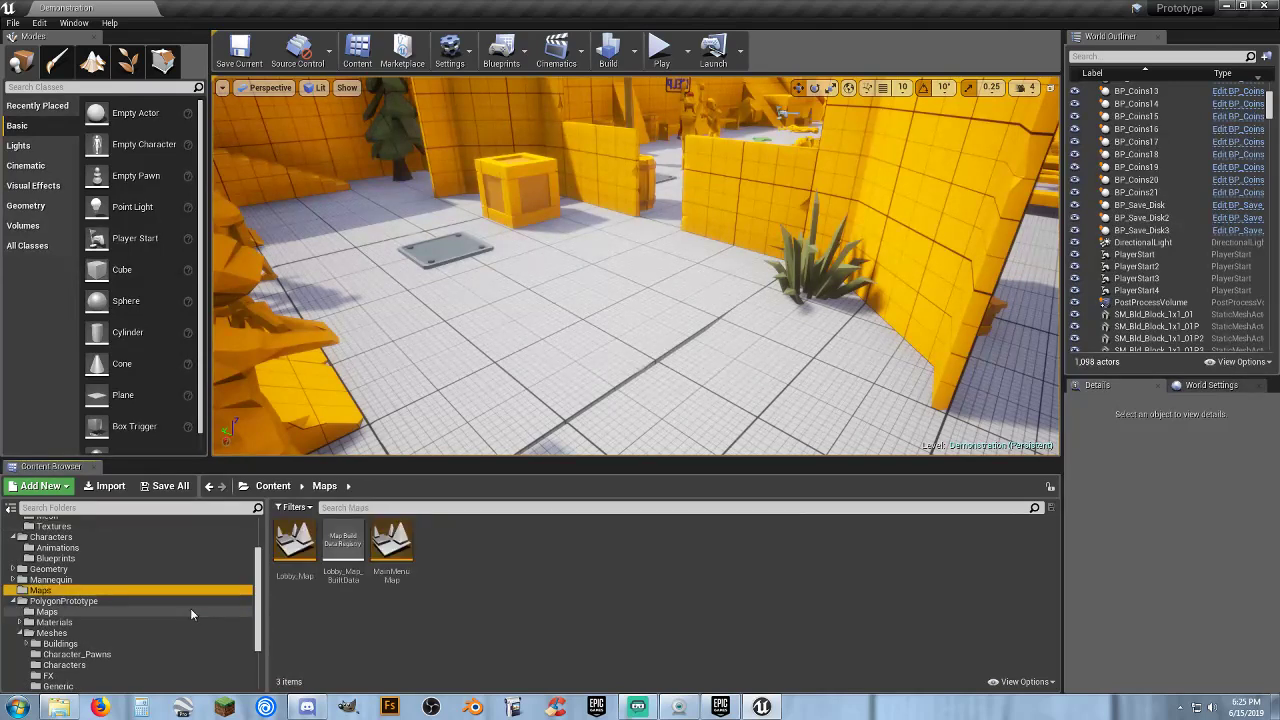
{"action": "scroll", "coordinate": [112, 601], "scroll_direction": "down", "scroll_amount": 3}
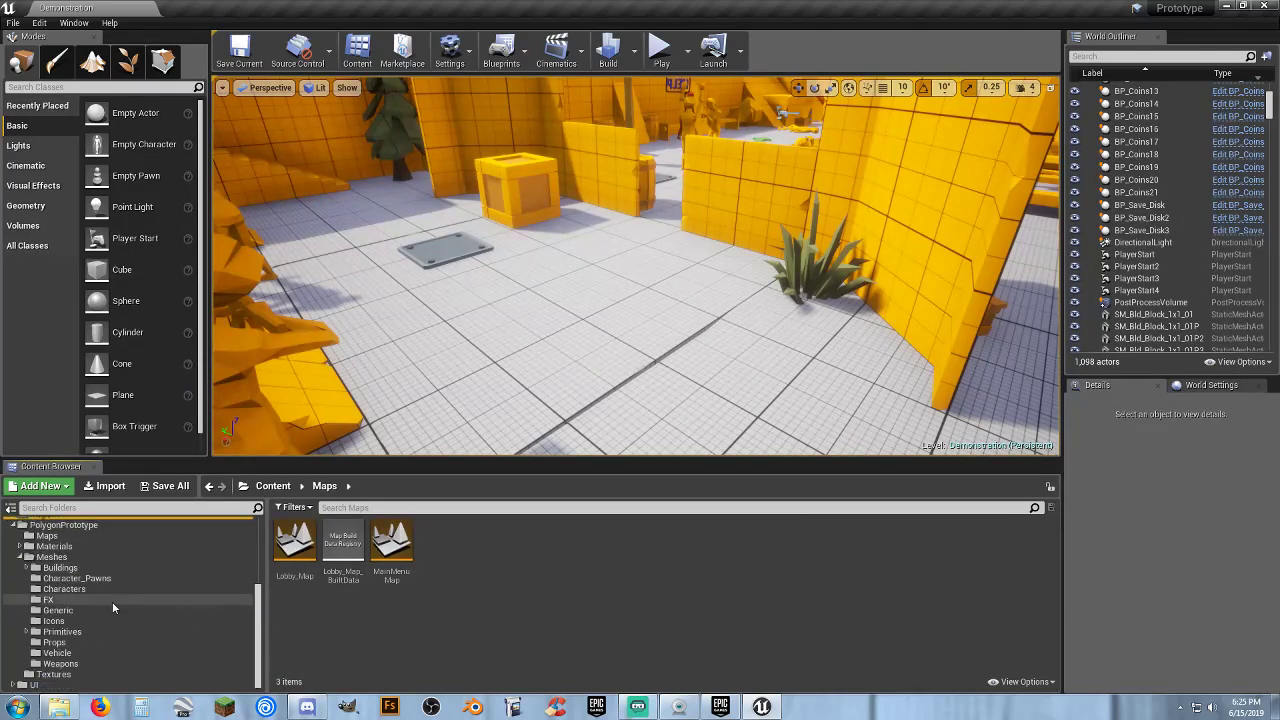
{"action": "left_click", "coordinate": [19, 557]}
{"action": "left_click", "coordinate": [45, 609]}
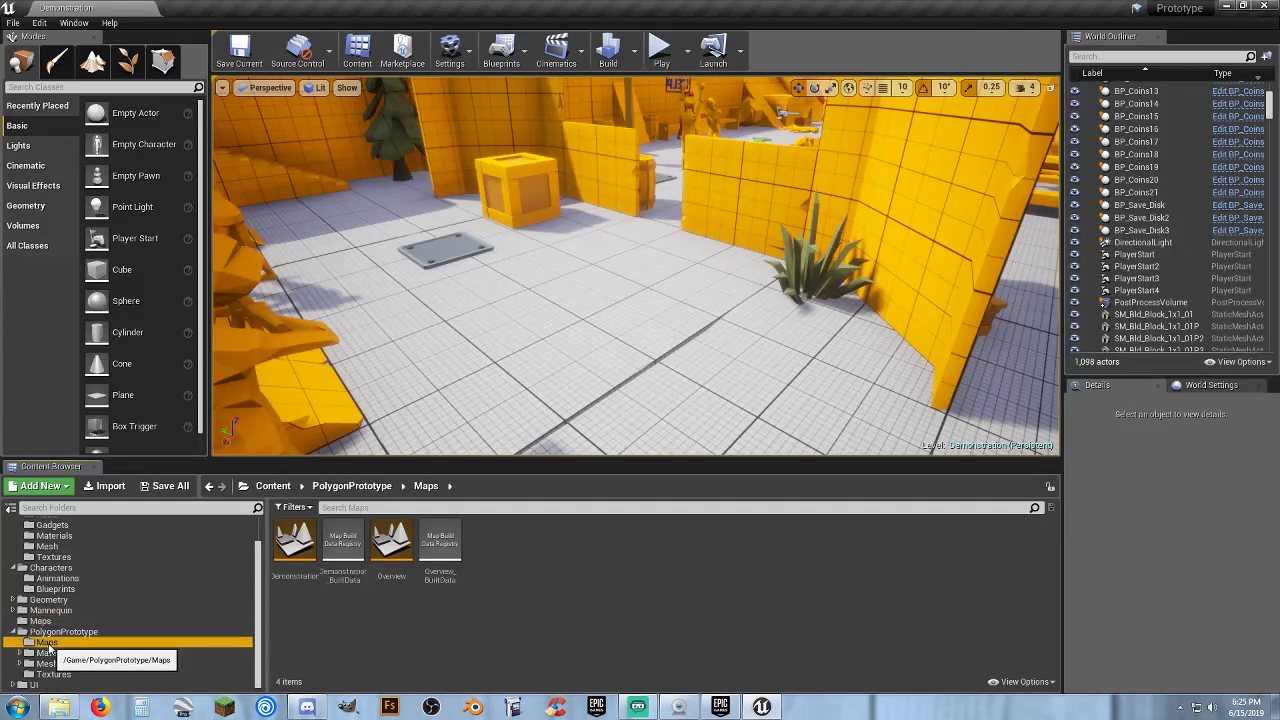
{"action": "left_click", "coordinate": [288, 578]}
{"action": "key", "text": "F2"}
{"action": "key", "text": "ctrl+c"}
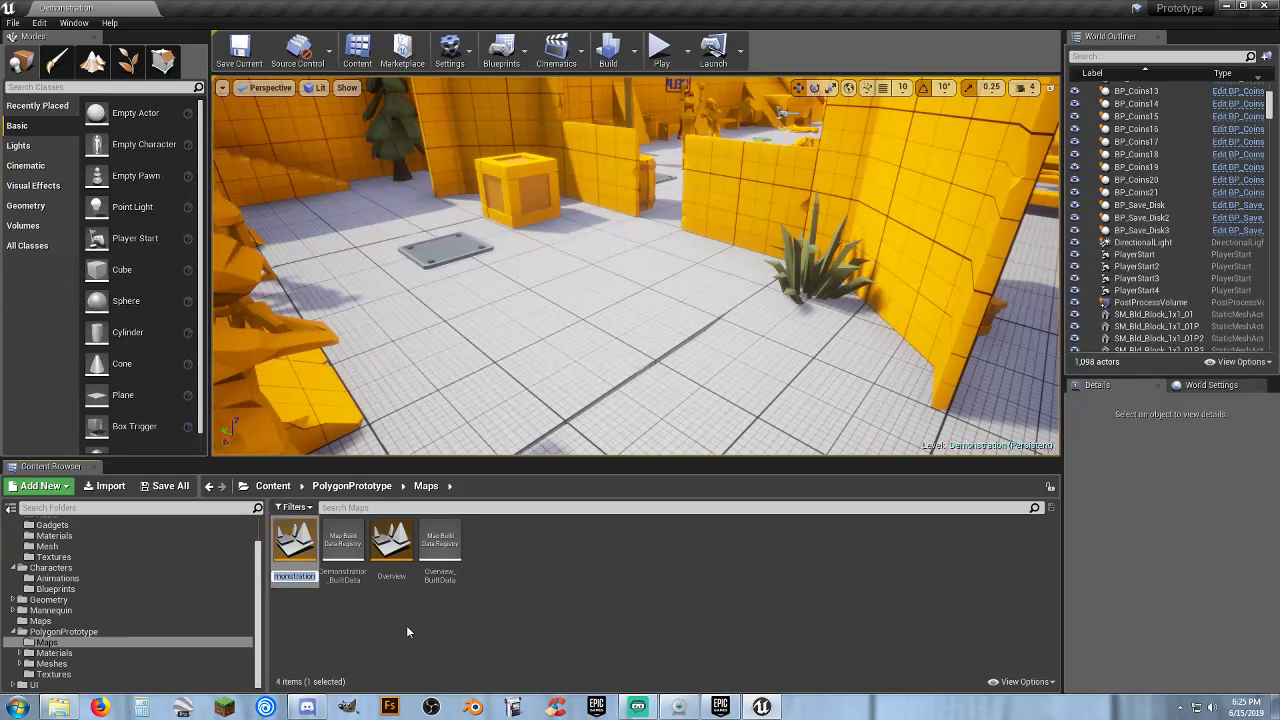
{"action": "left_click", "coordinate": [407, 628]}
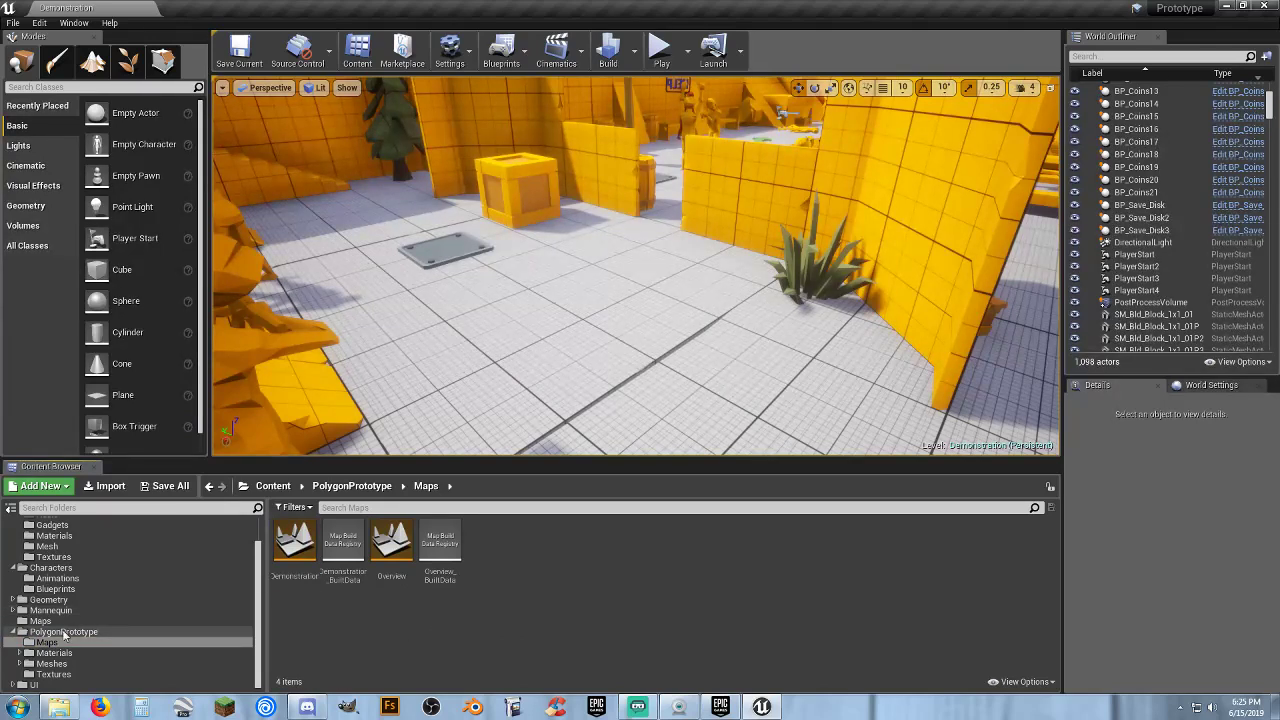
Open the MainMenu_W widget from the UI/Widgets folder and show its event graph
{"action": "left_click", "coordinate": [14, 684]}
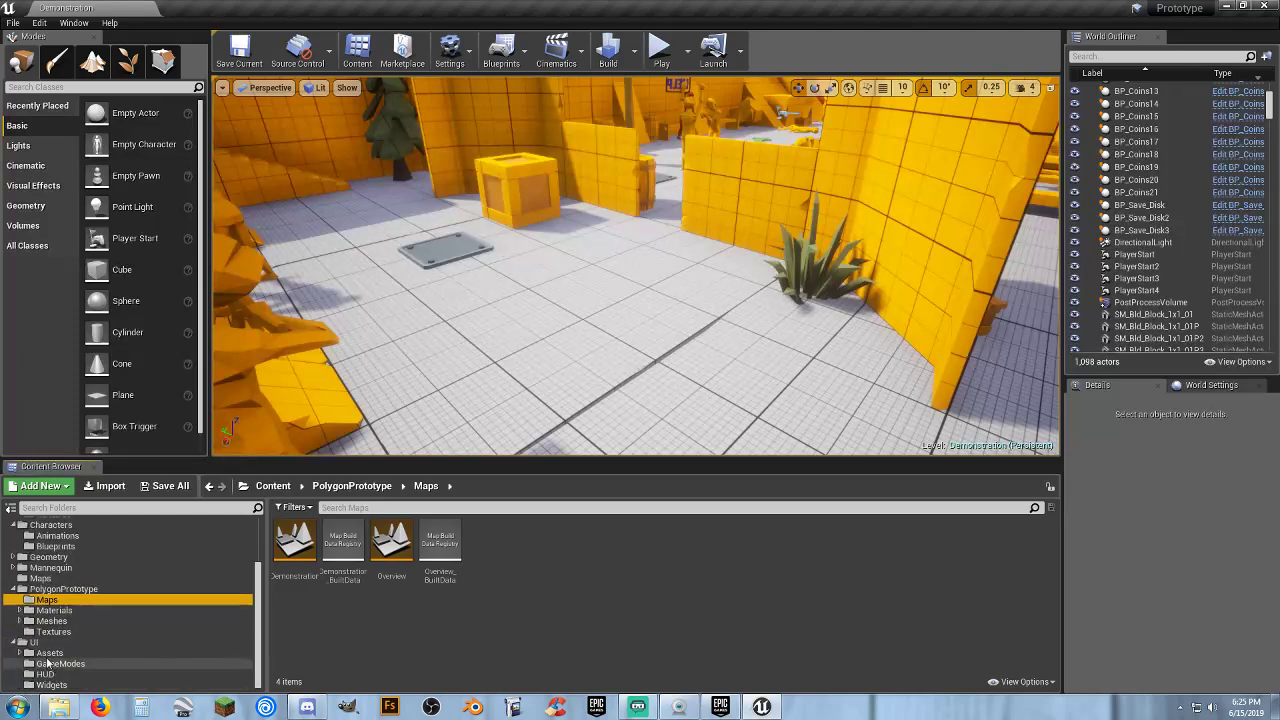
{"action": "left_click", "coordinate": [51, 685]}
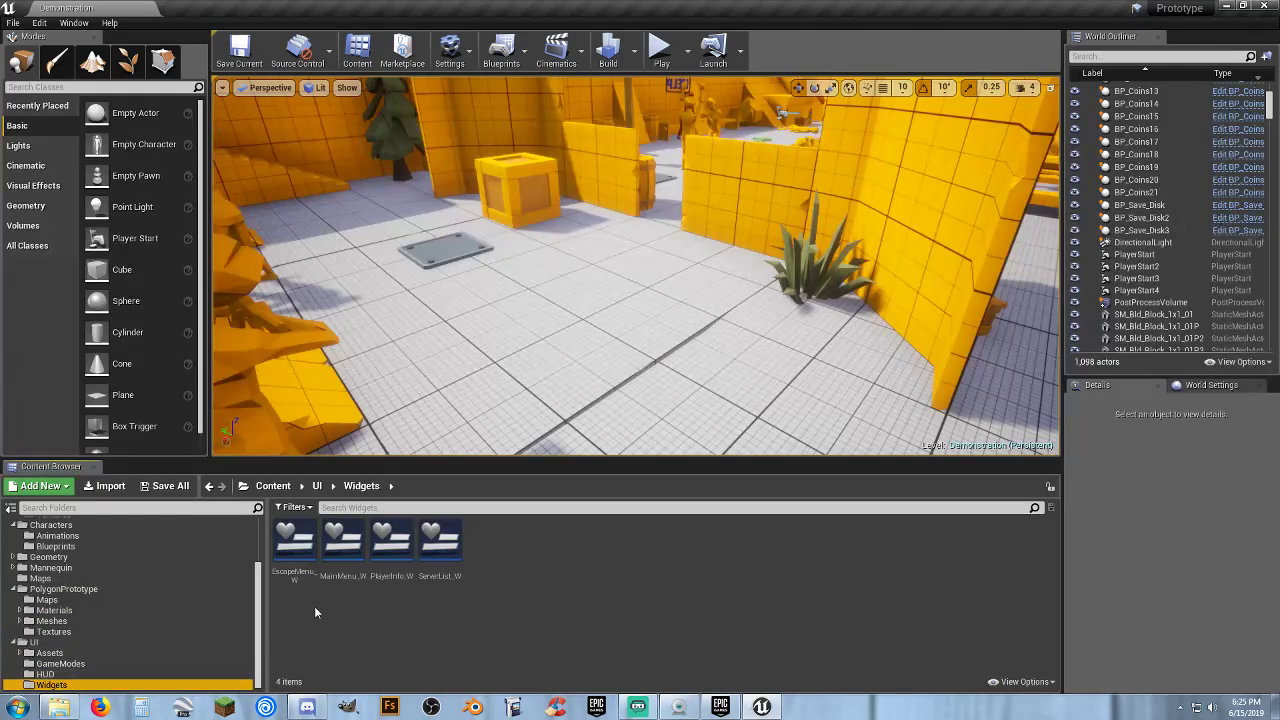
{"action": "double_click", "coordinate": [342, 578]}
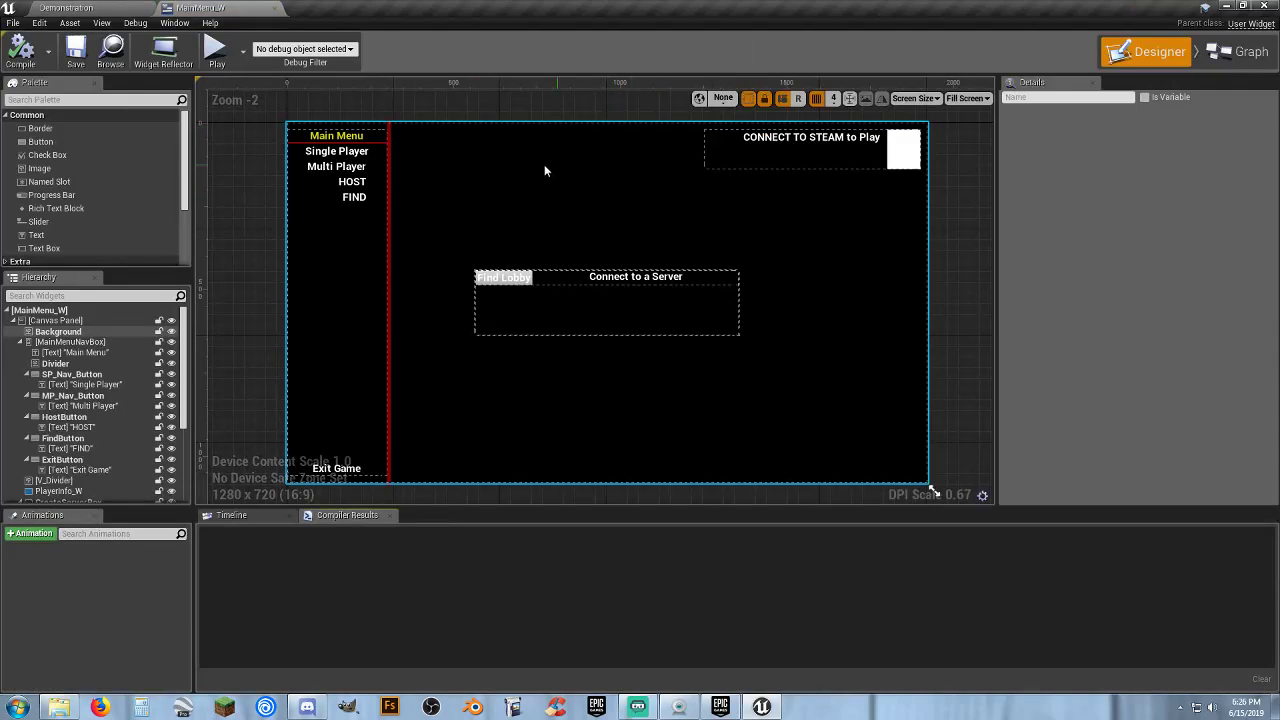
{"action": "left_click", "coordinate": [1238, 52]}
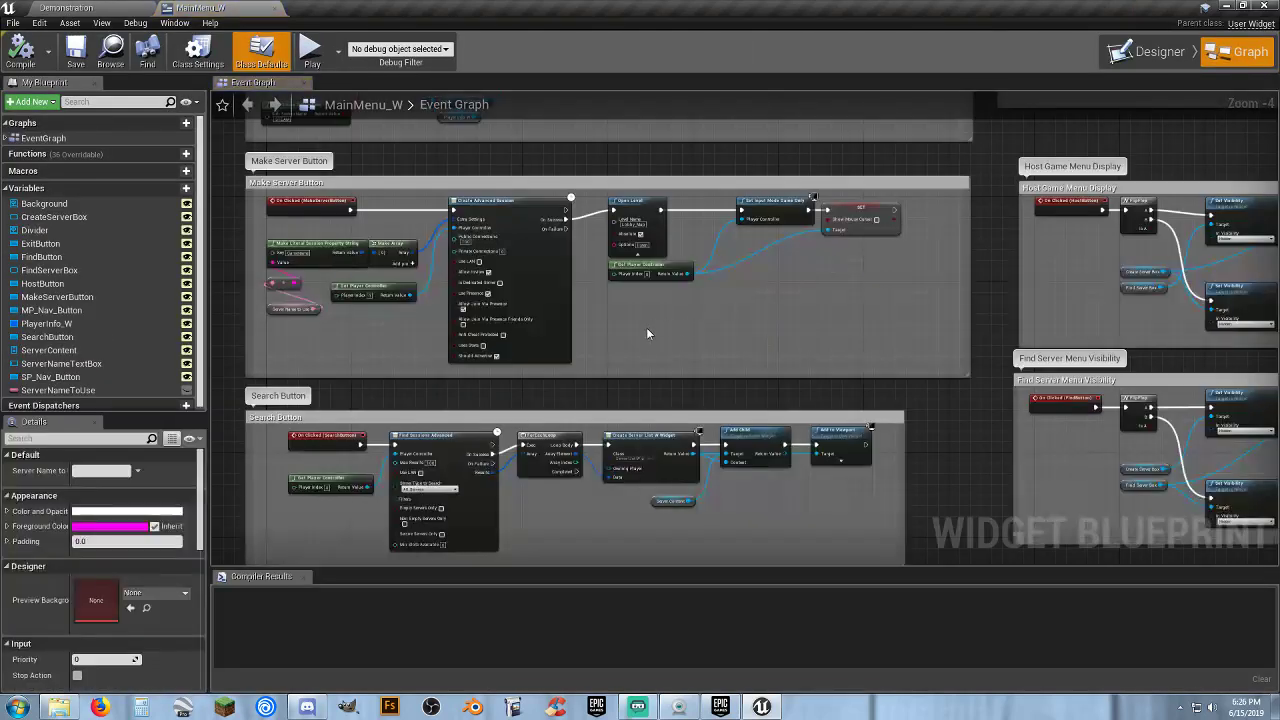
Set the level name of the Open Level node in the Make Server Button section to Demonstration
{"action": "scroll", "coordinate": [678, 317], "scroll_direction": "up", "scroll_amount": 4}
{"action": "right_click_drag", "start_coordinate": [803, 262], "coordinate": [707, 440]}
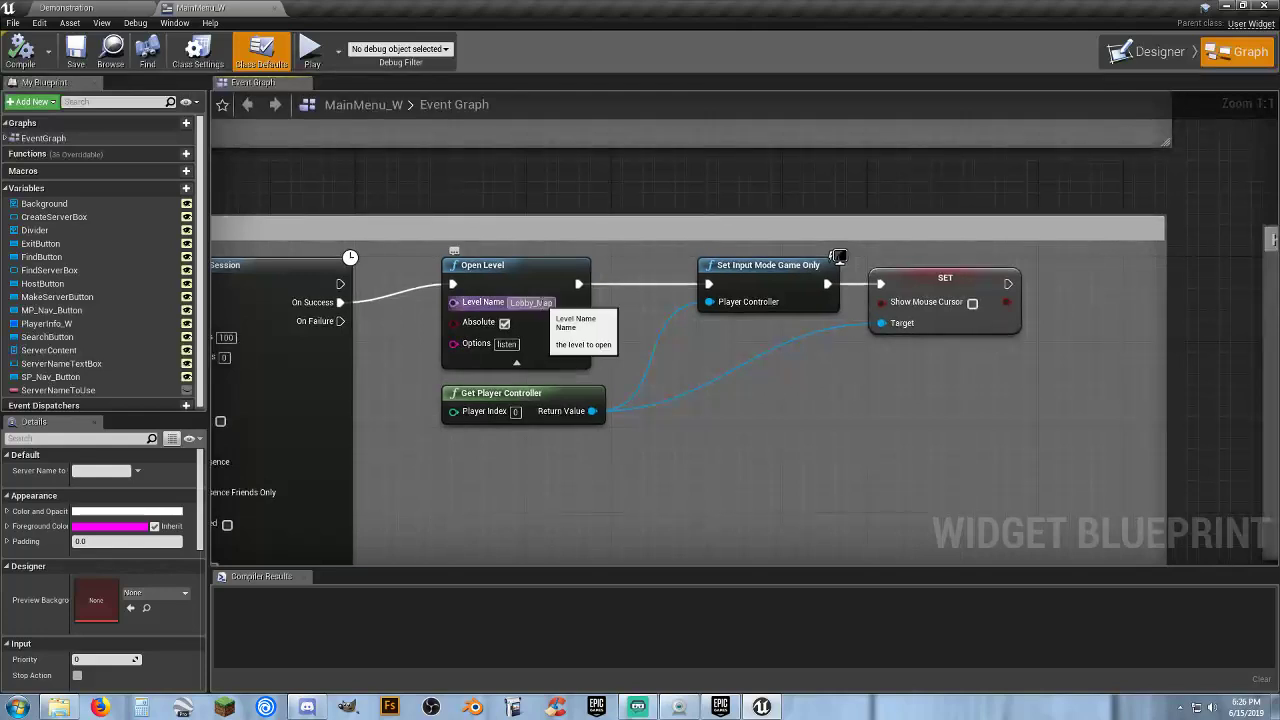
{"action": "left_click", "coordinate": [531, 302]}
{"action": "key", "text": "ctrl+v"}
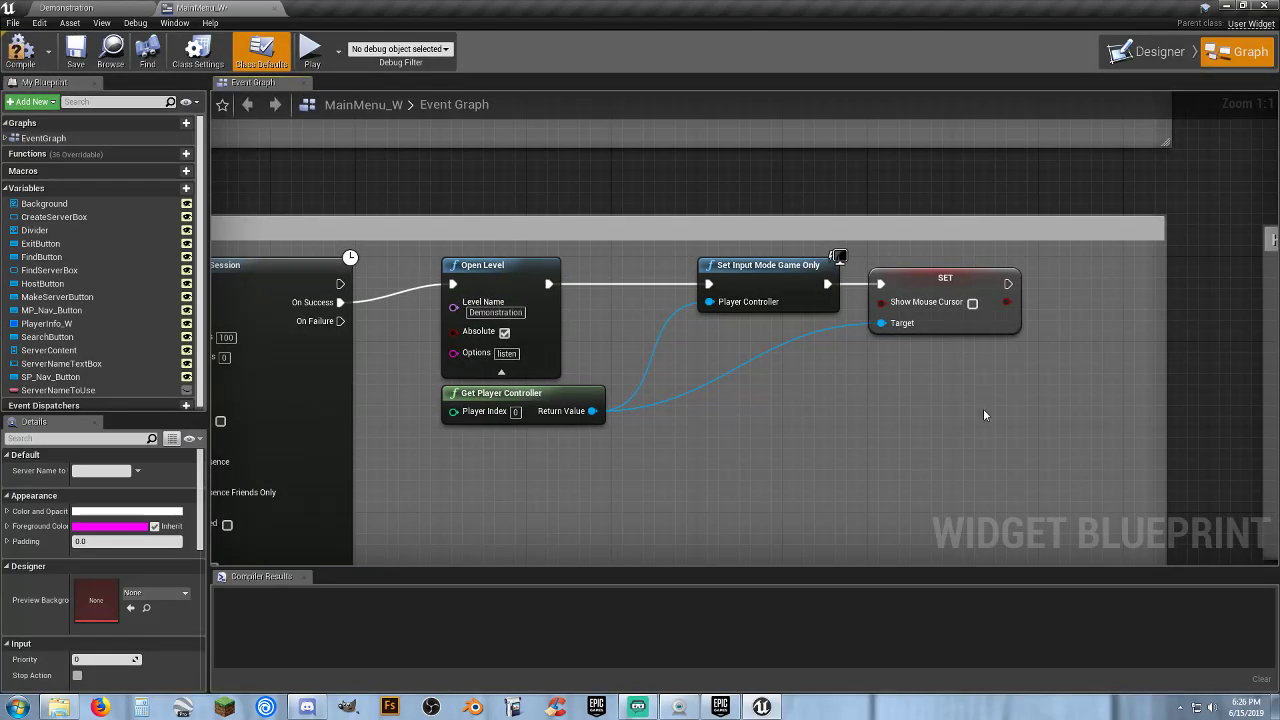
Set the level name of the Single Player Button's Open Level node to Demonstration, then compile and save the widget
{"action": "right_click_drag", "start_coordinate": [983, 408], "coordinate": [212, 565]}
{"action": "right_click_drag", "start_coordinate": [871, 322], "coordinate": [559, 234]}
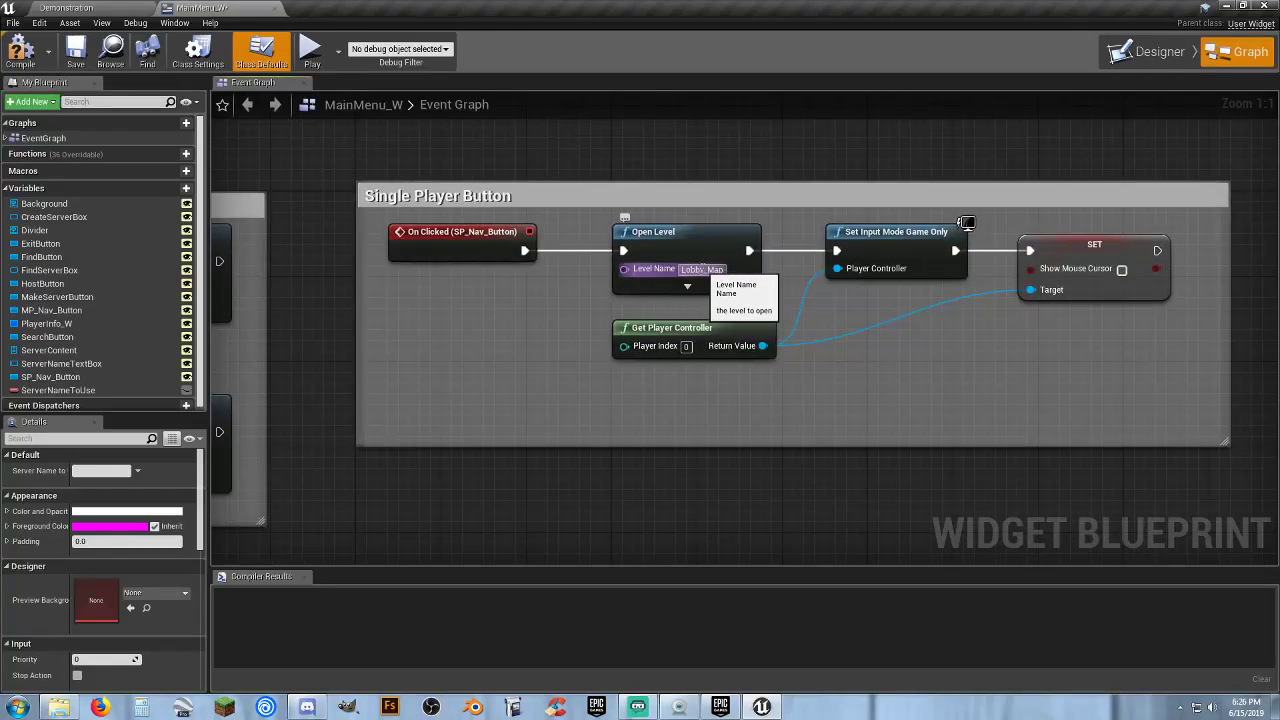
{"action": "left_click", "coordinate": [702, 270]}
{"action": "key", "text": "ctrl+v"}
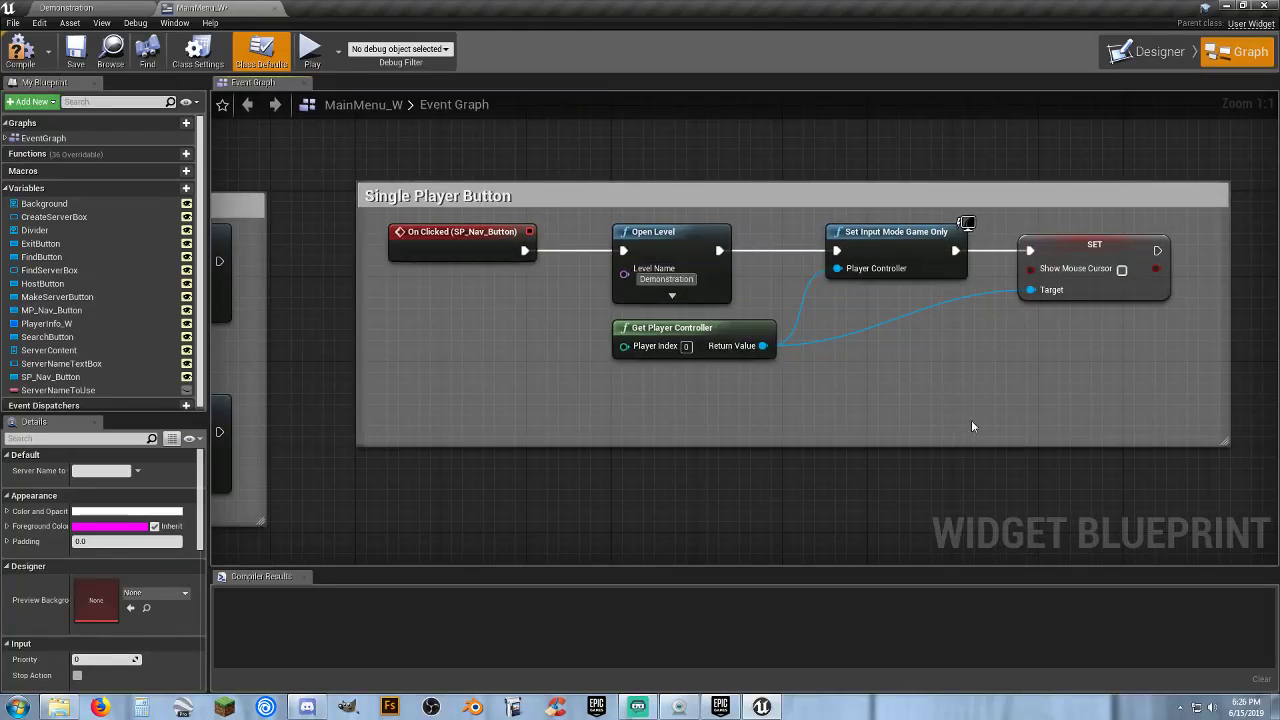
{"action": "left_click", "coordinate": [18, 56]}
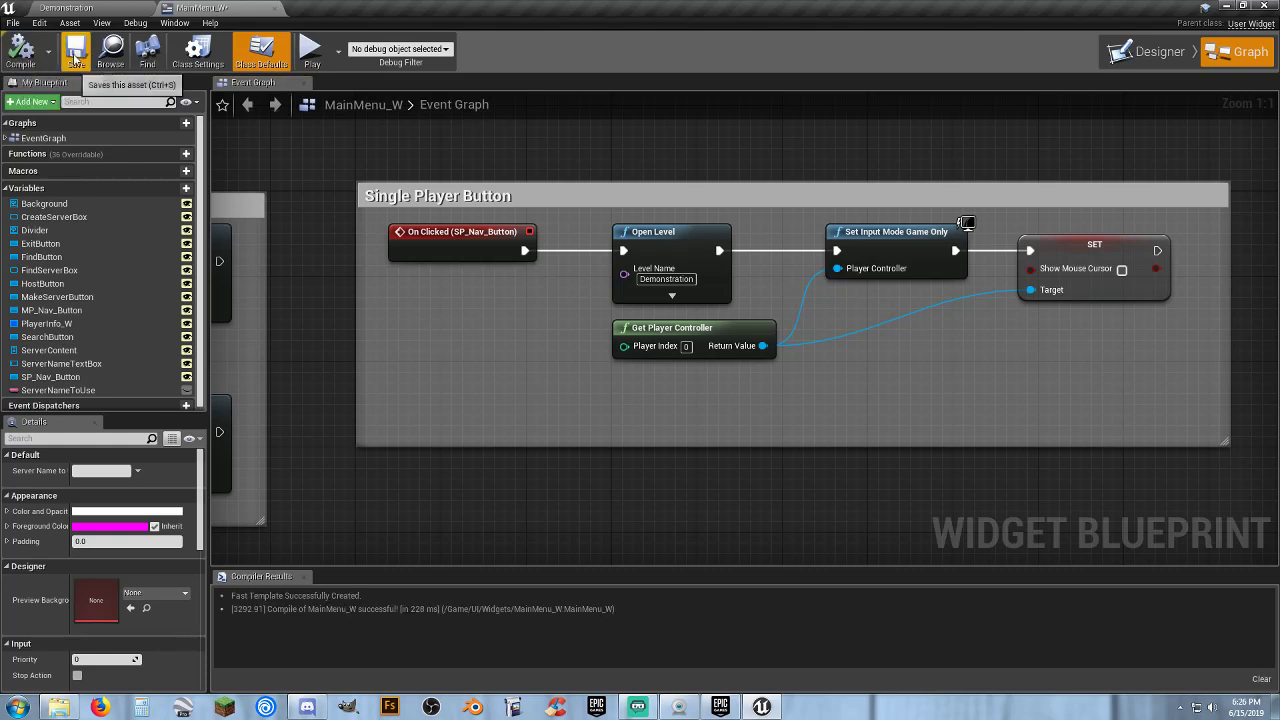
Delete the black Background image from the main menu's canvas in the widget designer
{"action": "left_click", "coordinate": [1140, 51]}
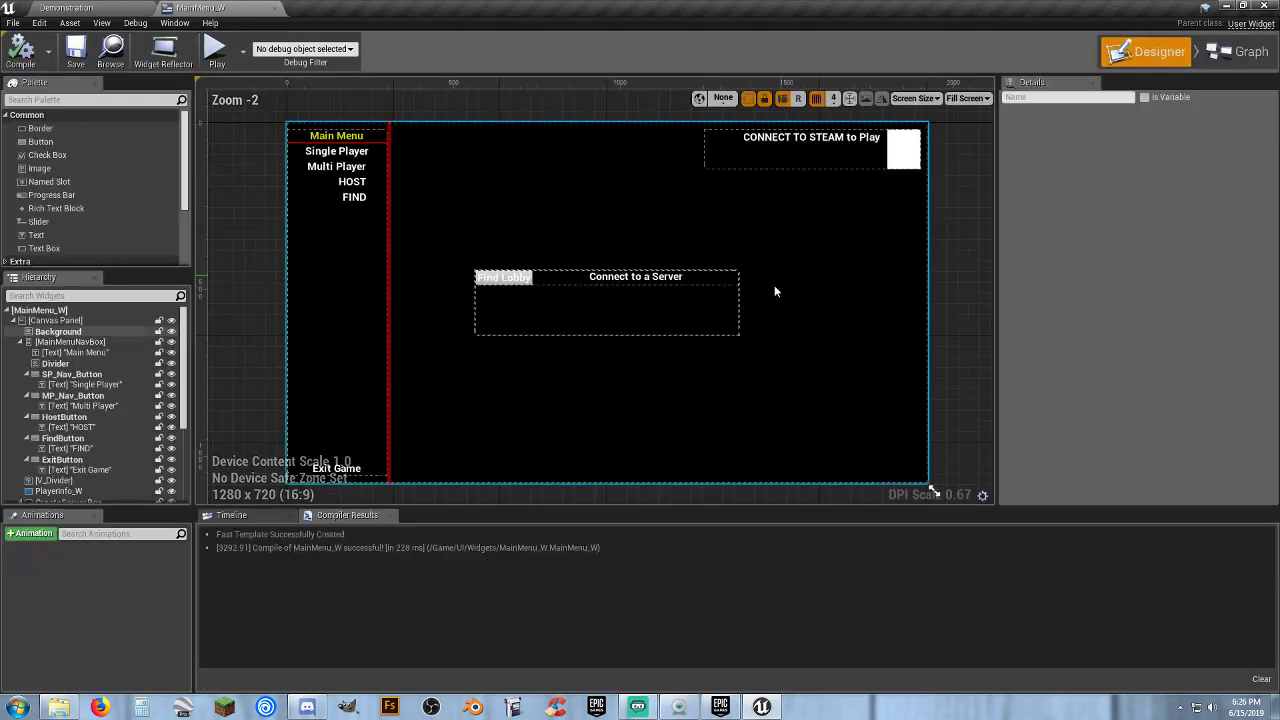
{"action": "left_click", "coordinate": [534, 200]}
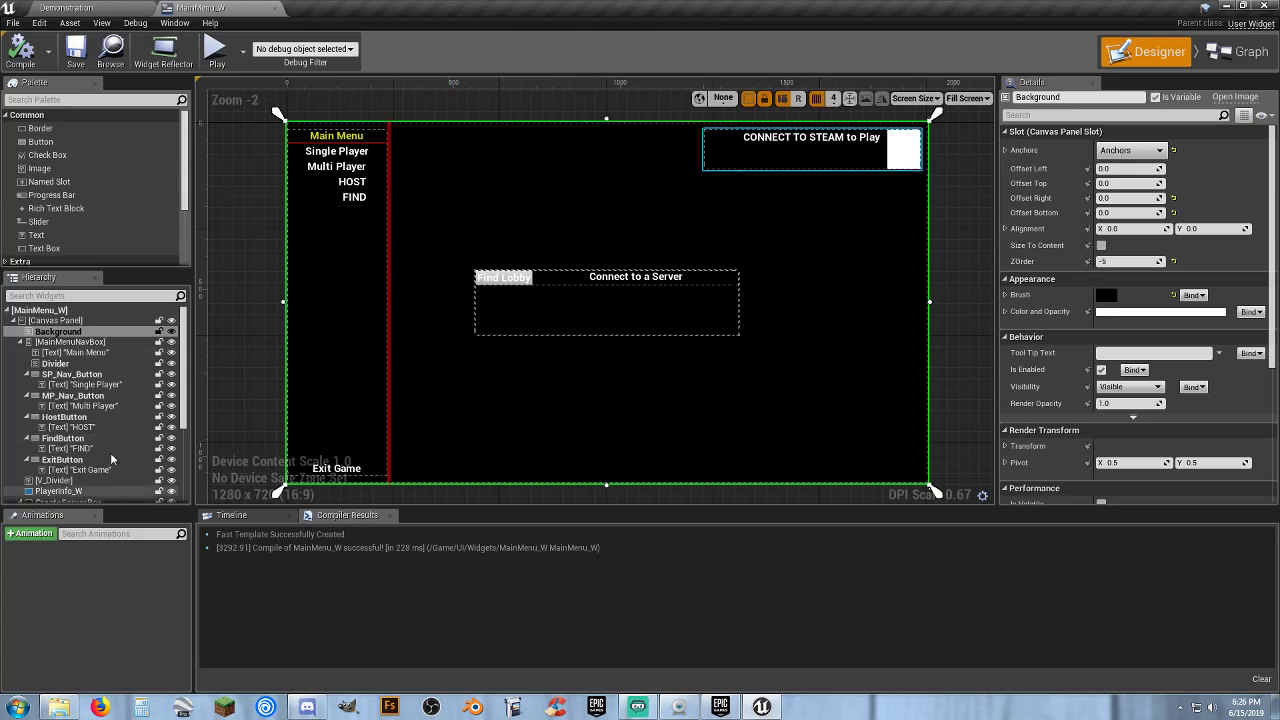
{"action": "left_click", "coordinate": [85, 331]}
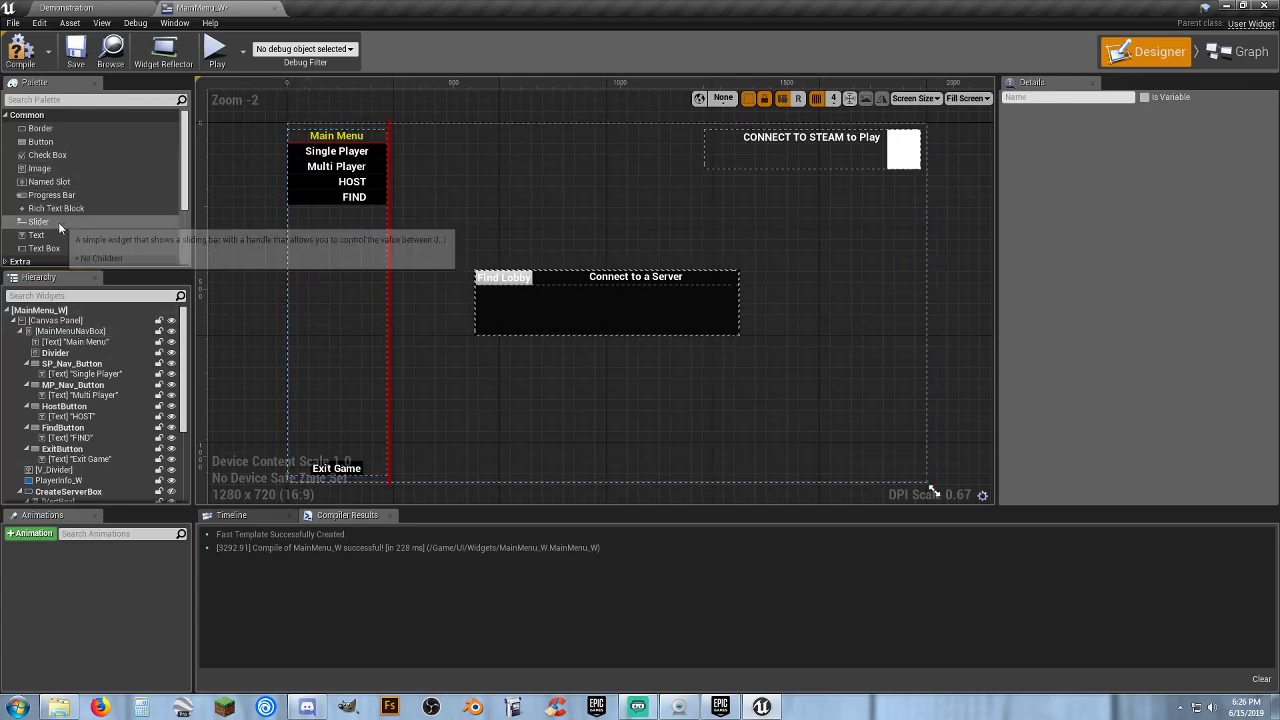
Add an Image widget to the main menu canvas at about X 820, Y 268 and anchor it to all four canvas corners
{"action": "left_click_drag", "start_coordinate": [40, 168], "coordinate": [557, 211]}
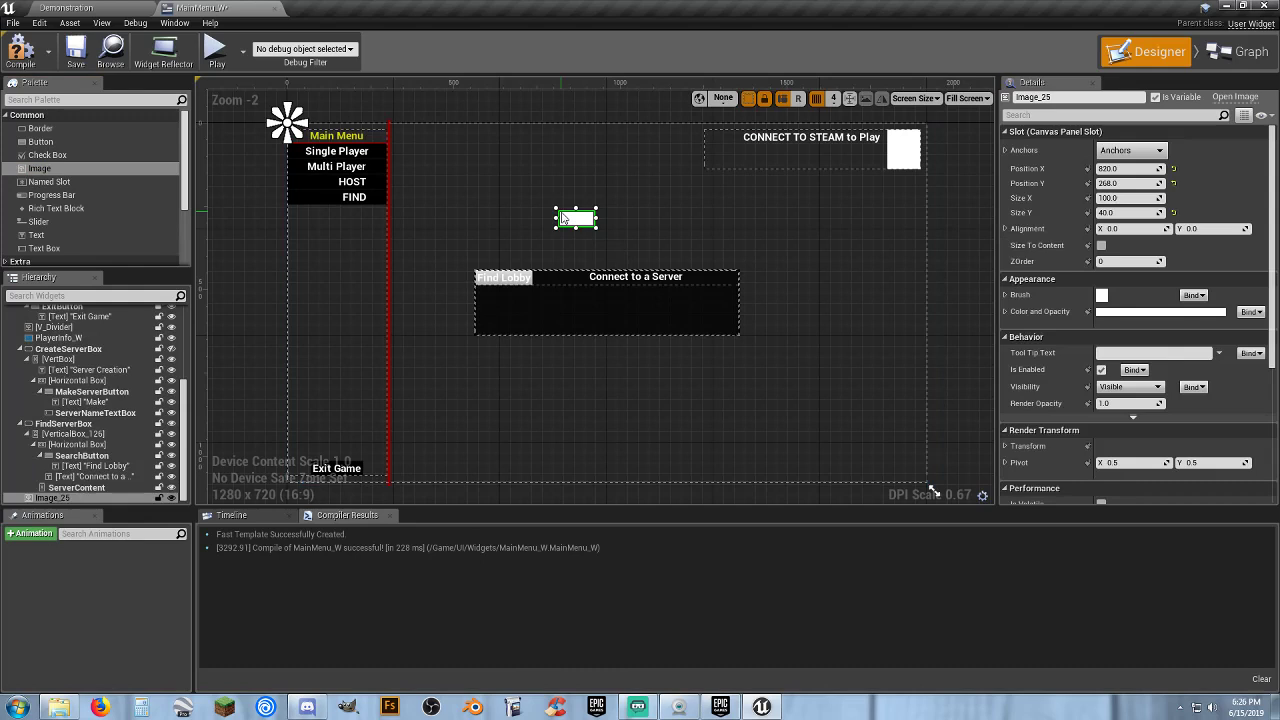
{"action": "left_click", "coordinate": [1131, 150]}
{"action": "left_click", "coordinate": [1247, 328]}
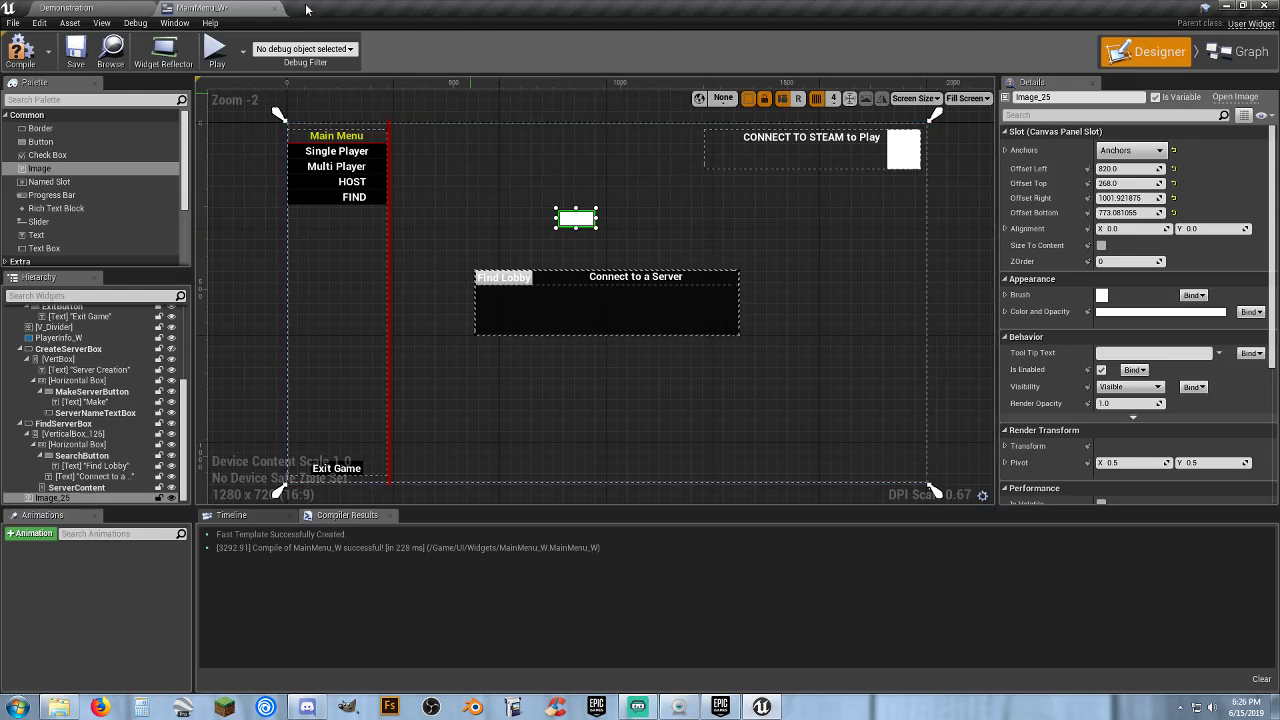
Assign the Prototype texture from the Assets Textures folder to the new image's brush and set its ZOrder to -3
{"action": "left_click", "coordinate": [120, 8]}
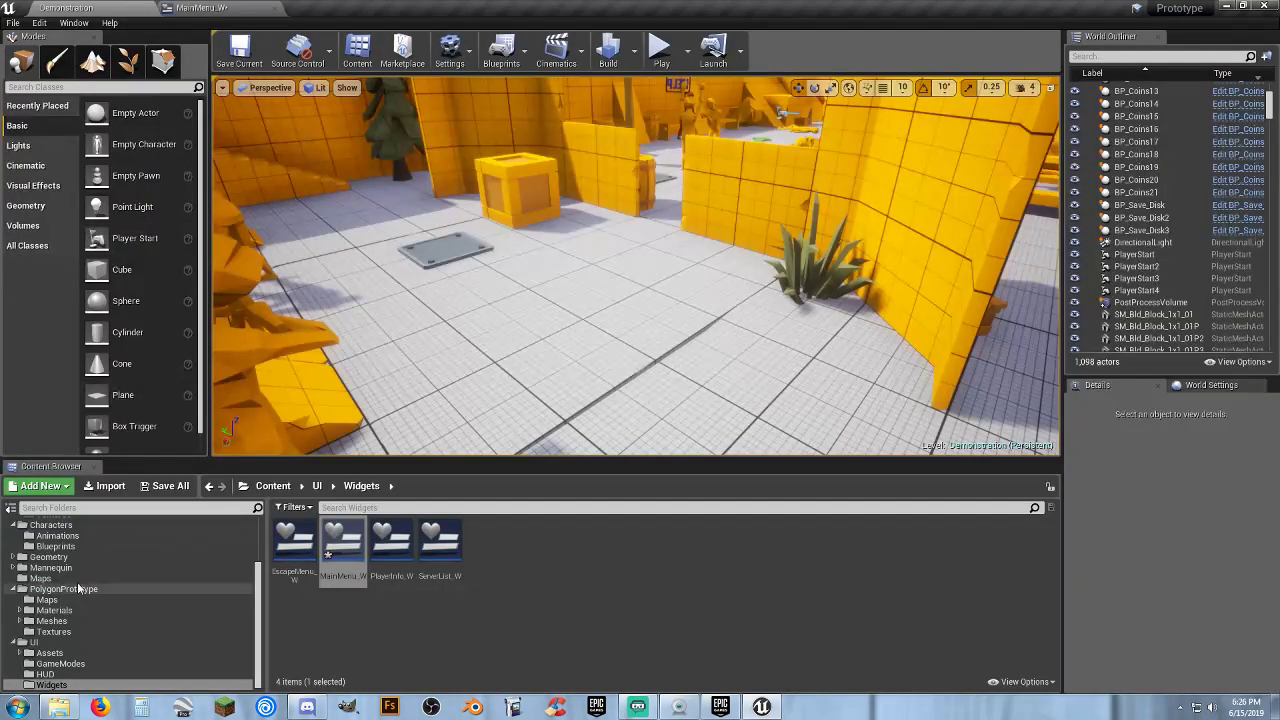
{"action": "scroll", "coordinate": [61, 611], "scroll_direction": "up", "scroll_amount": 2}
{"action": "scroll", "coordinate": [61, 611], "scroll_direction": "up", "scroll_amount": 2}
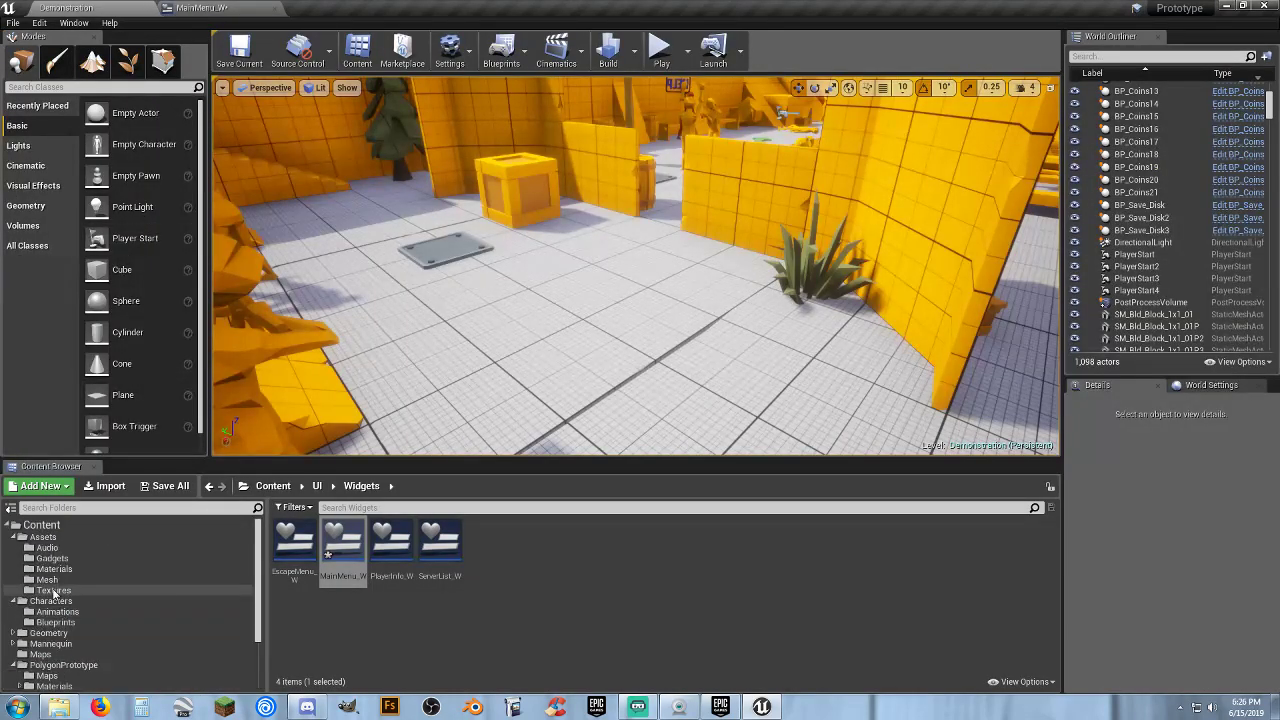
{"action": "left_click", "coordinate": [53, 590]}
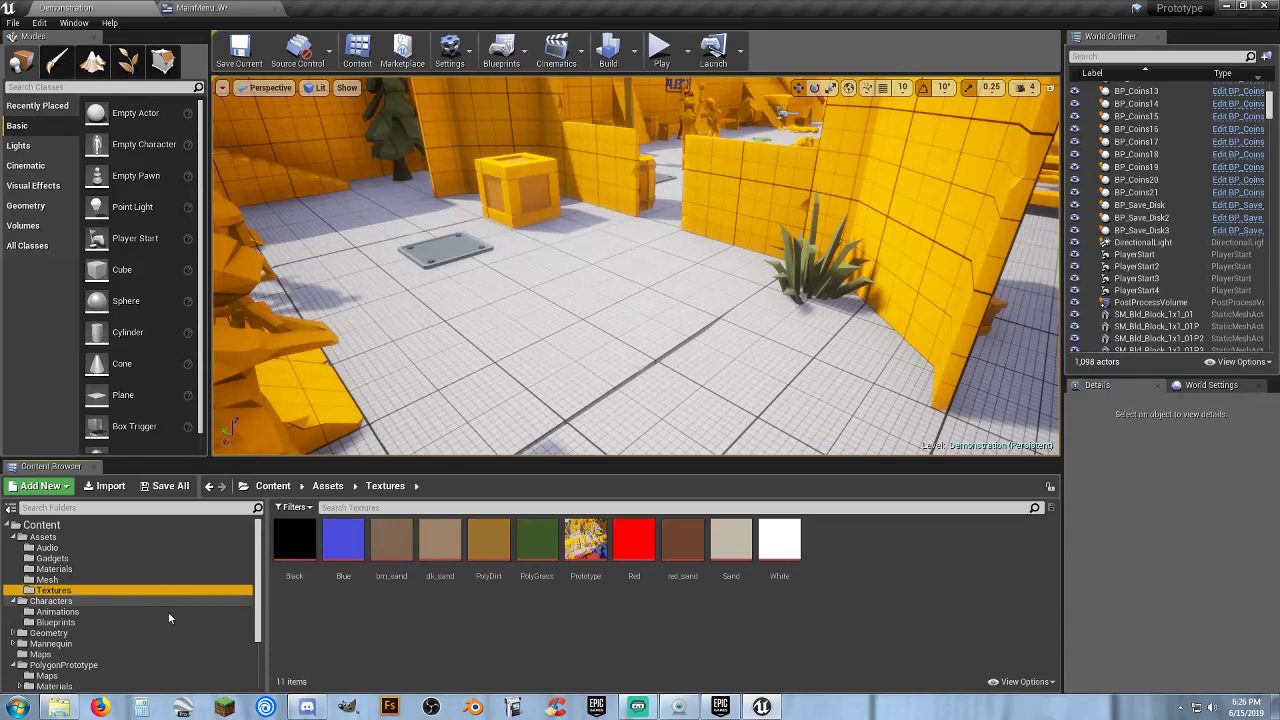
{"action": "left_click", "coordinate": [585, 543]}
{"action": "left_click", "coordinate": [226, 12]}
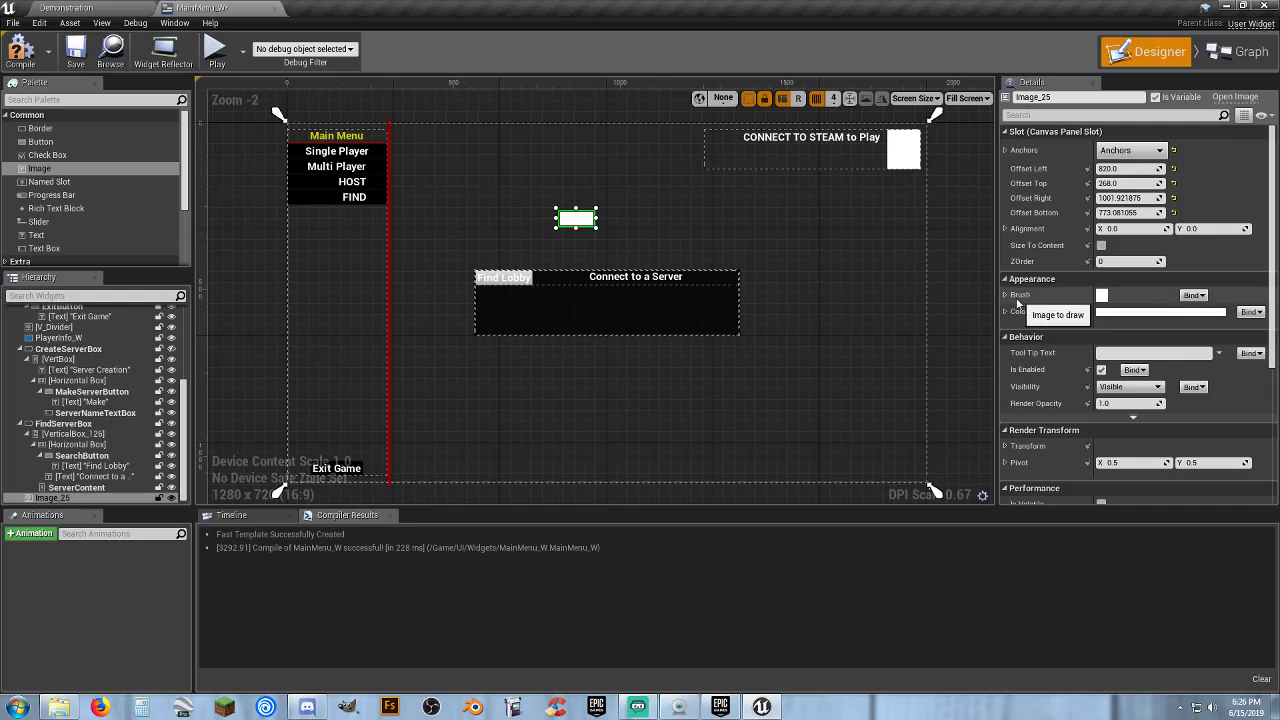
{"action": "left_click", "coordinate": [1006, 296]}
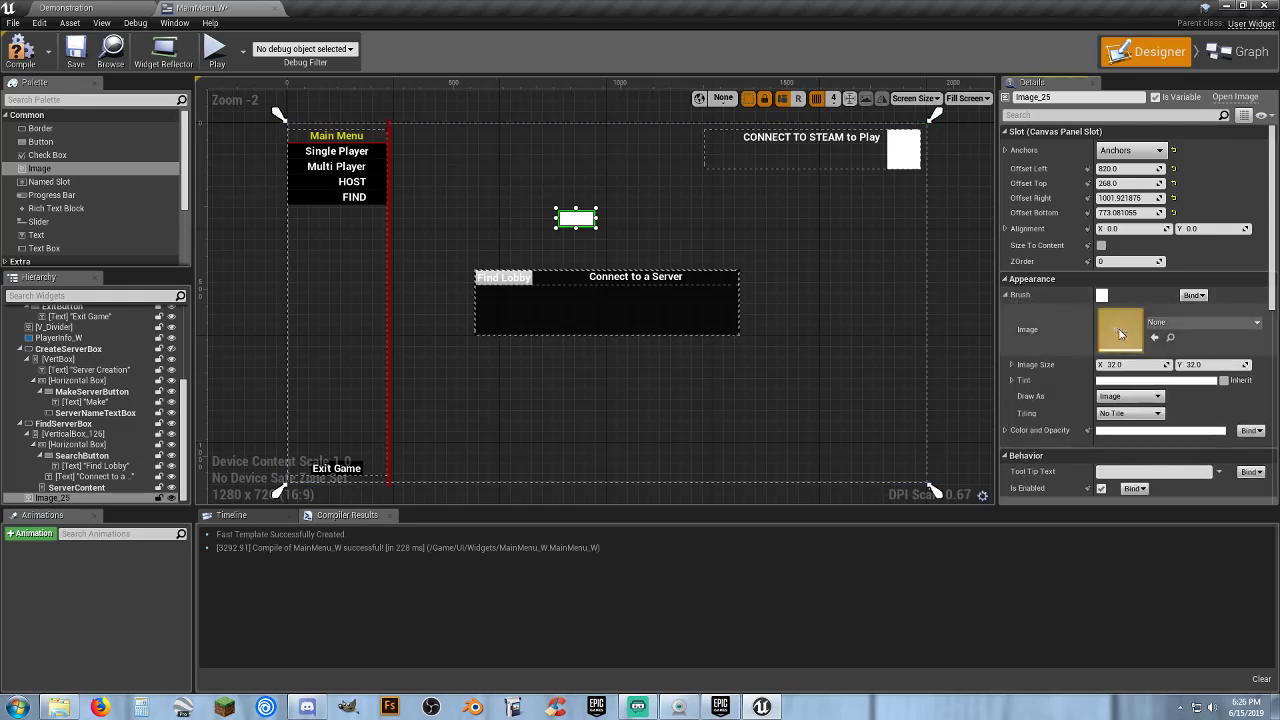
{"action": "left_click", "coordinate": [1155, 339]}
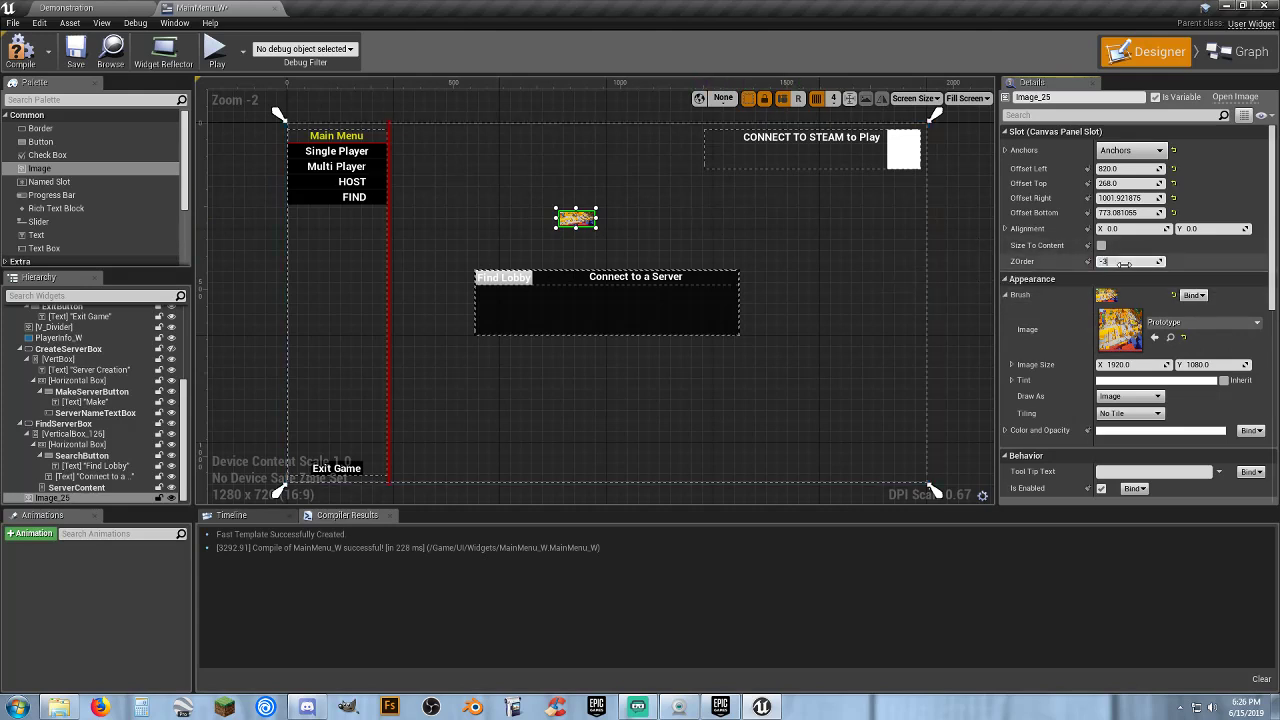
{"action": "key", "text": "Return"}
Set the image's left, top, right and bottom offsets to 0, then compile, save and close the main menu widget
{"action": "left_click", "coordinate": [1130, 169]}
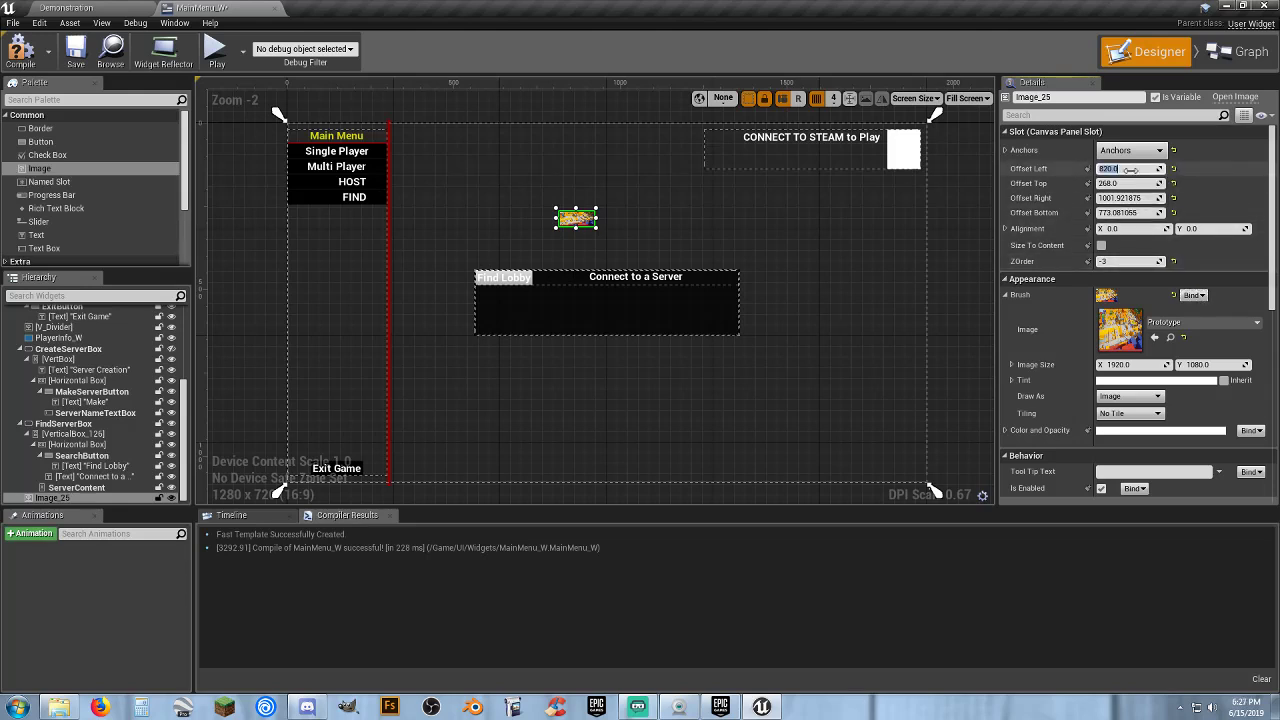
{"action": "type", "text": "0"}
{"action": "key", "text": "Tab"}
{"action": "type", "text": "0"}
{"action": "key", "text": "Tab"}
{"action": "type", "text": "0"}
{"action": "key", "text": "Tab"}
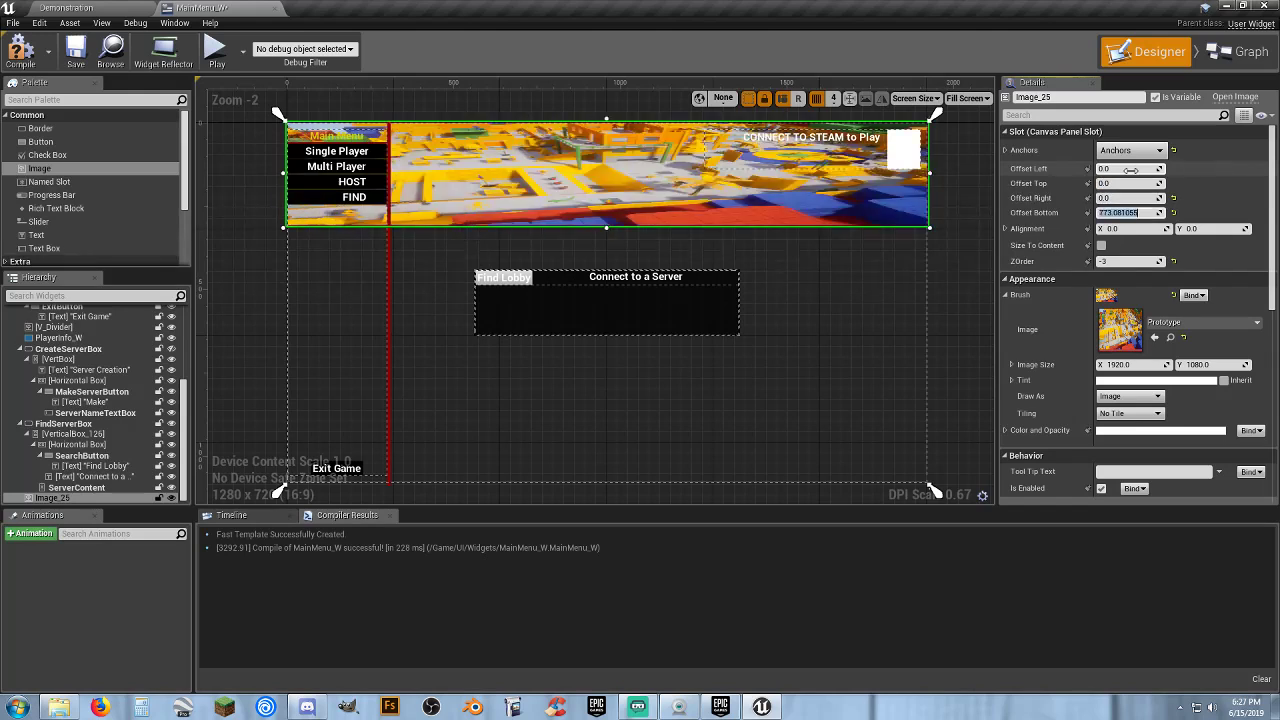
{"action": "type", "text": "0"}
{"action": "key", "text": "Tab"}
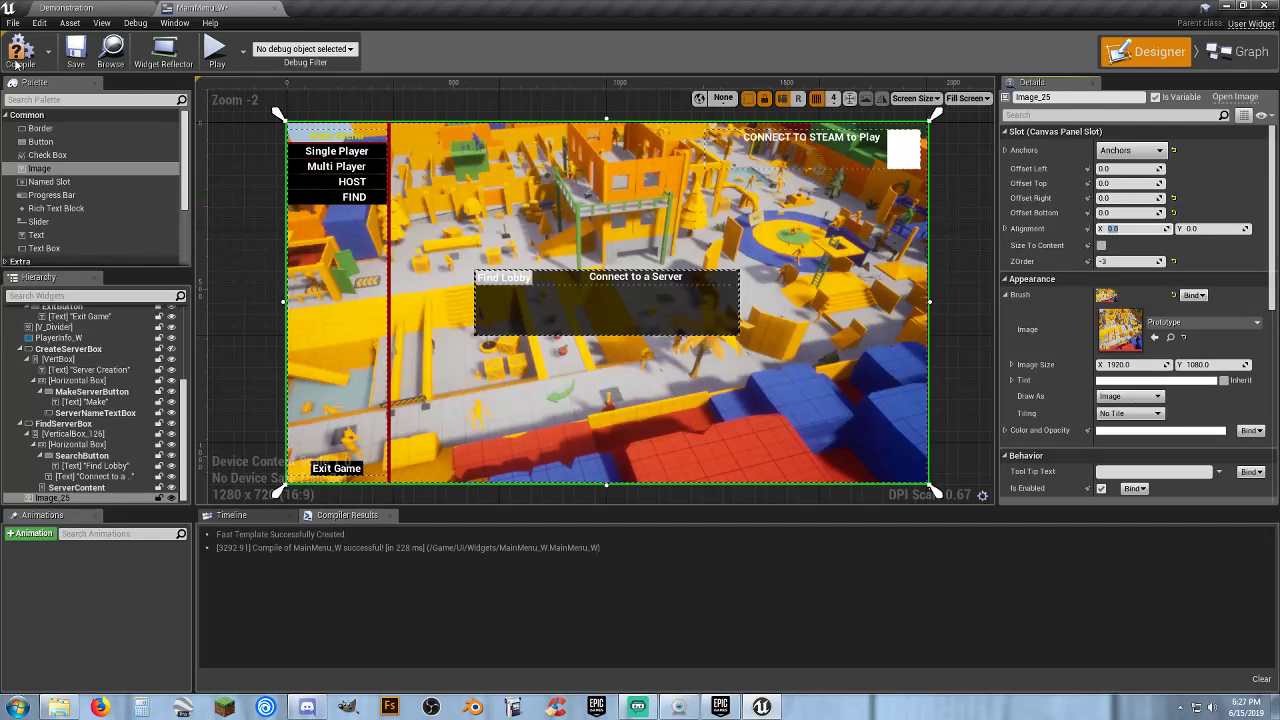
{"action": "left_click", "coordinate": [75, 55]}
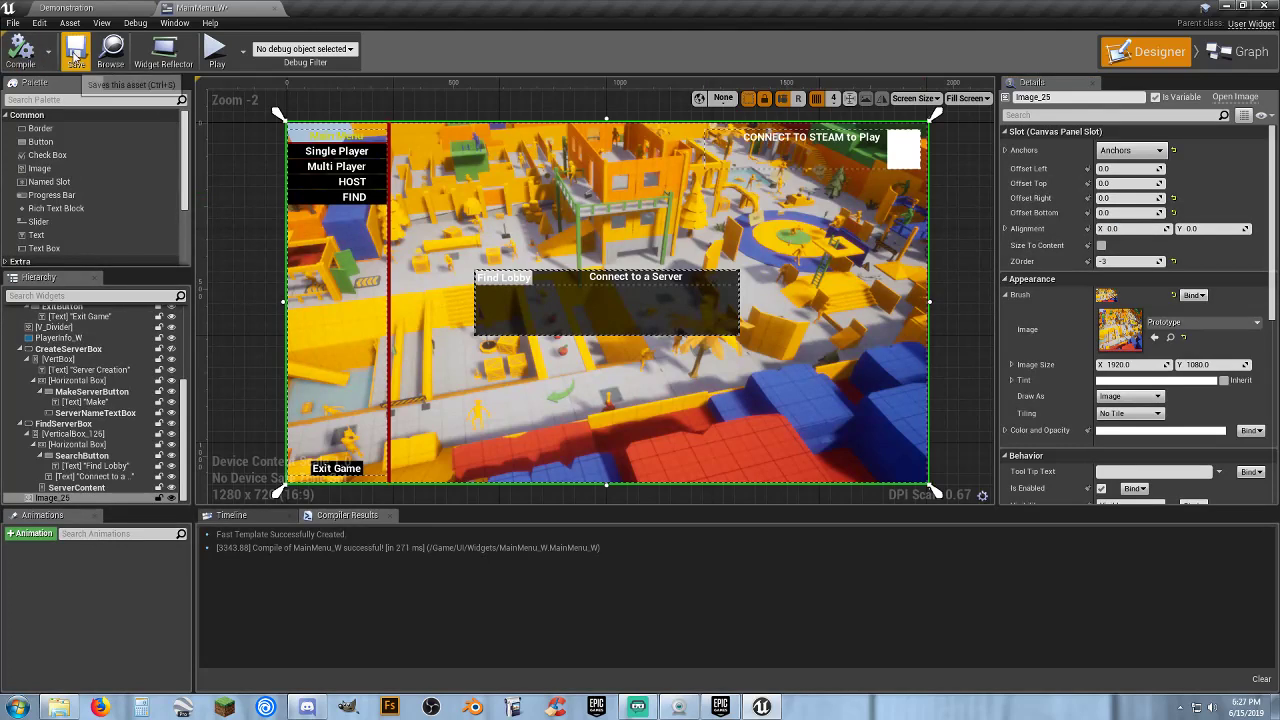
{"action": "left_click", "coordinate": [275, 9]}
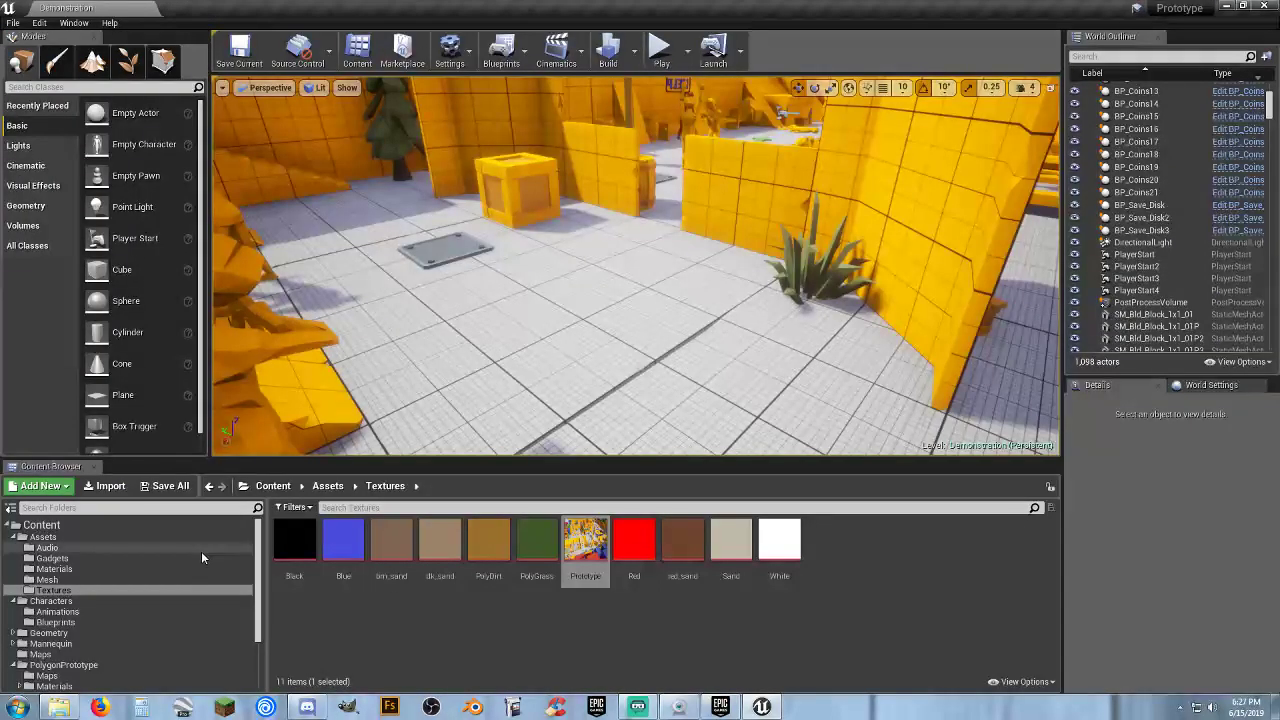
Open the MainMenuMap level from the project's Maps folder
{"action": "scroll", "coordinate": [96, 649], "scroll_direction": "down", "scroll_amount": 2}
{"action": "scroll", "coordinate": [78, 647], "scroll_direction": "down", "scroll_amount": 2}
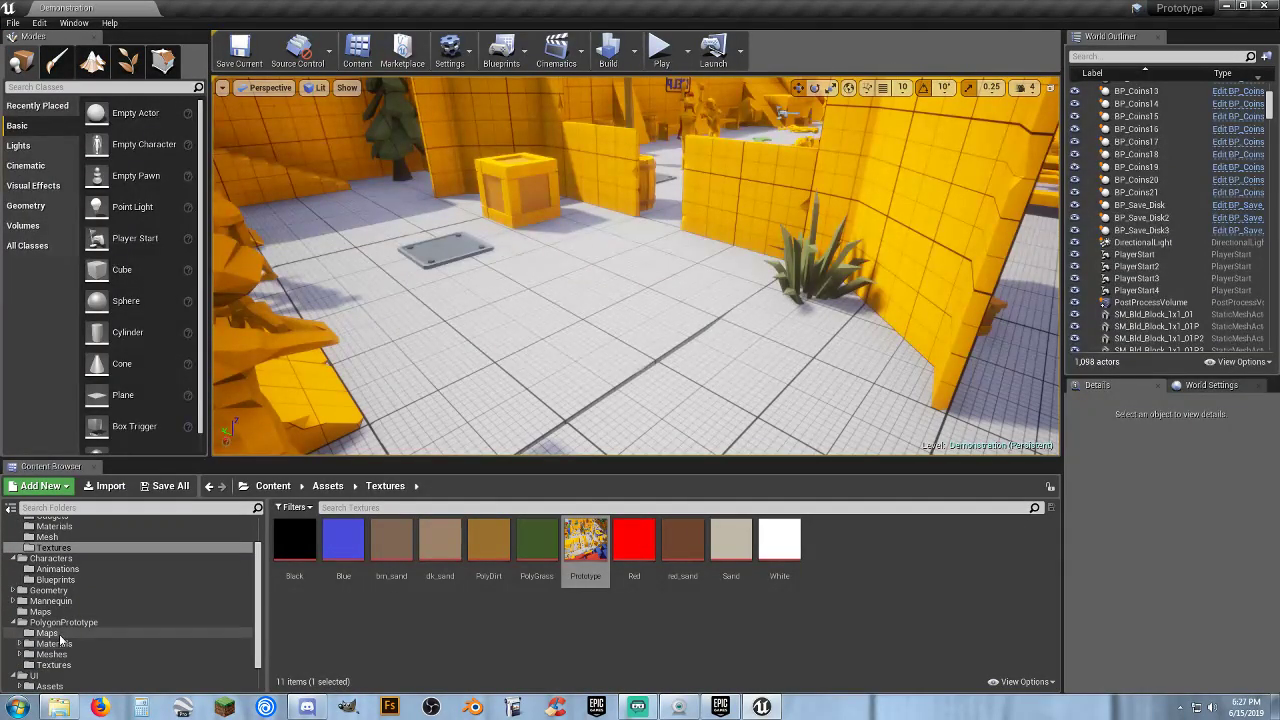
{"action": "left_click", "coordinate": [12, 623]}
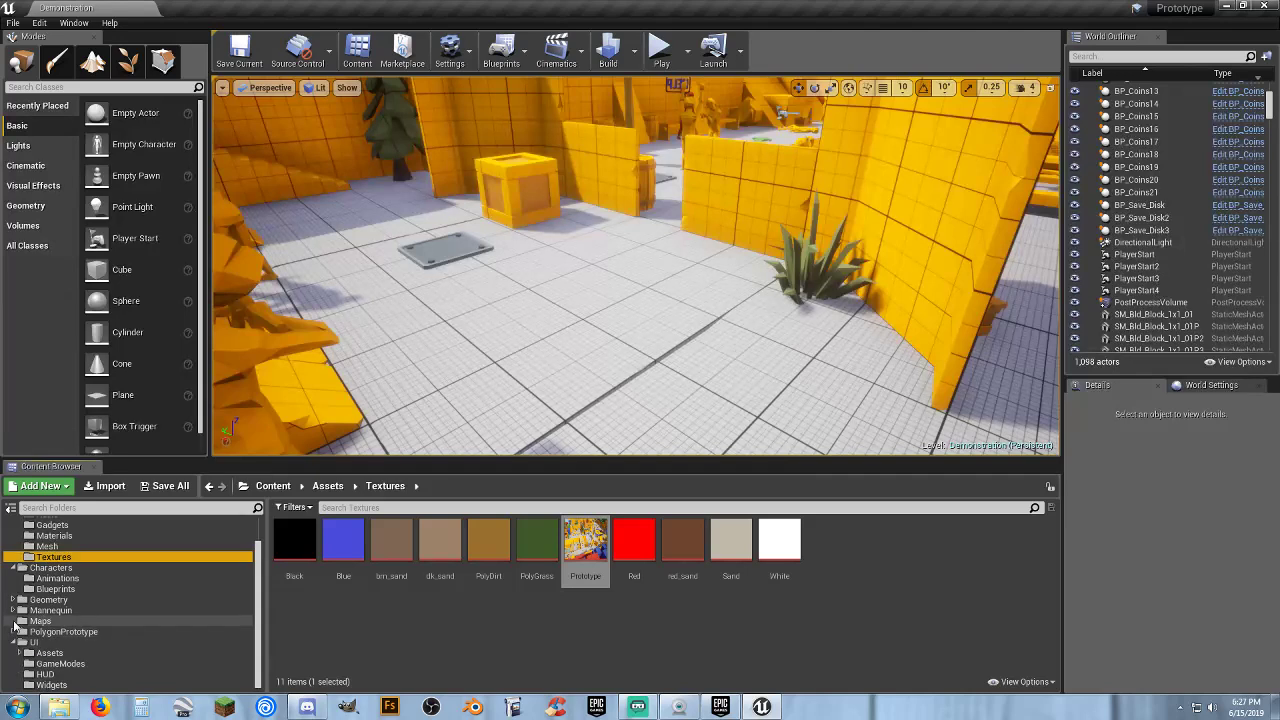
{"action": "left_click", "coordinate": [46, 622]}
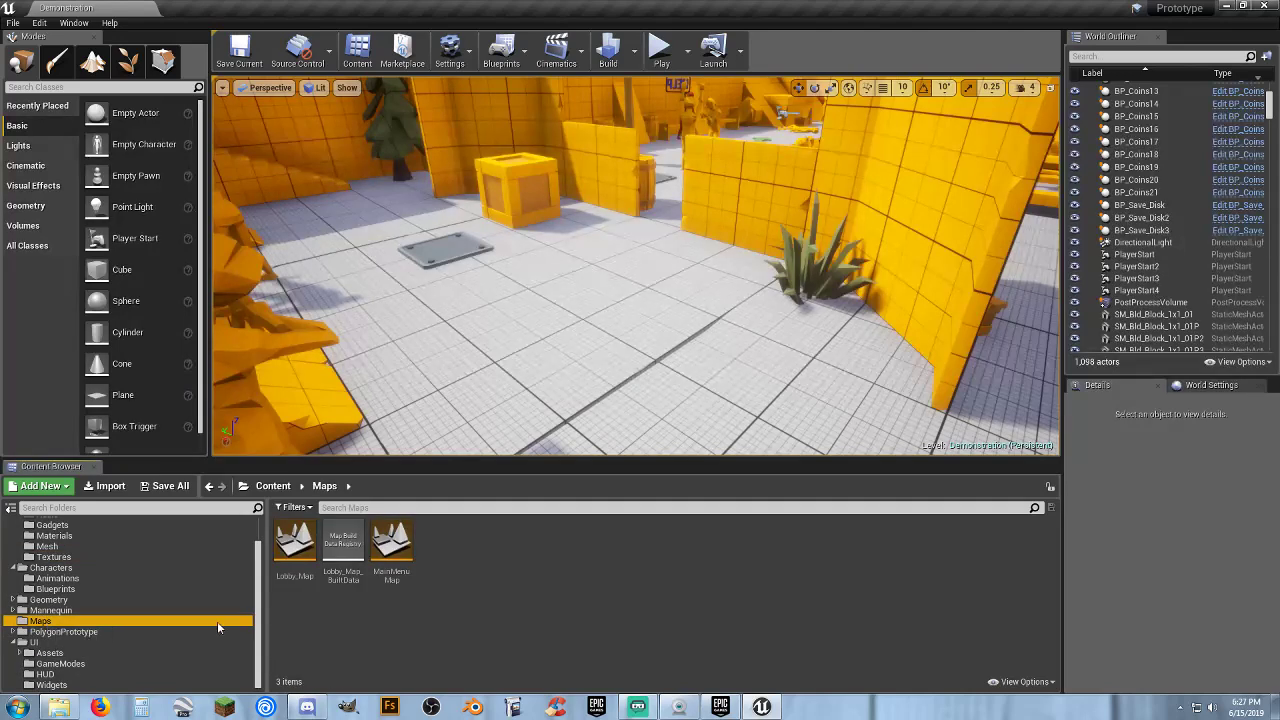
{"action": "left_click", "coordinate": [323, 620]}
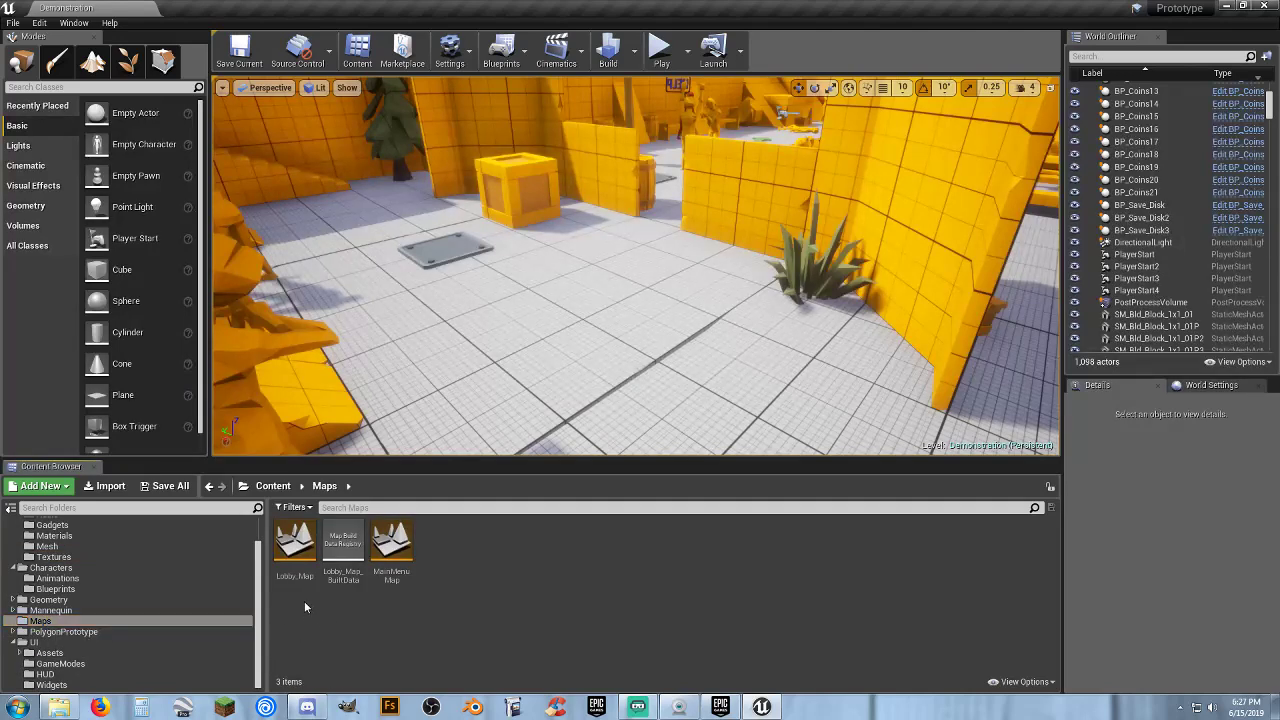
{"action": "double_click", "coordinate": [379, 574]}
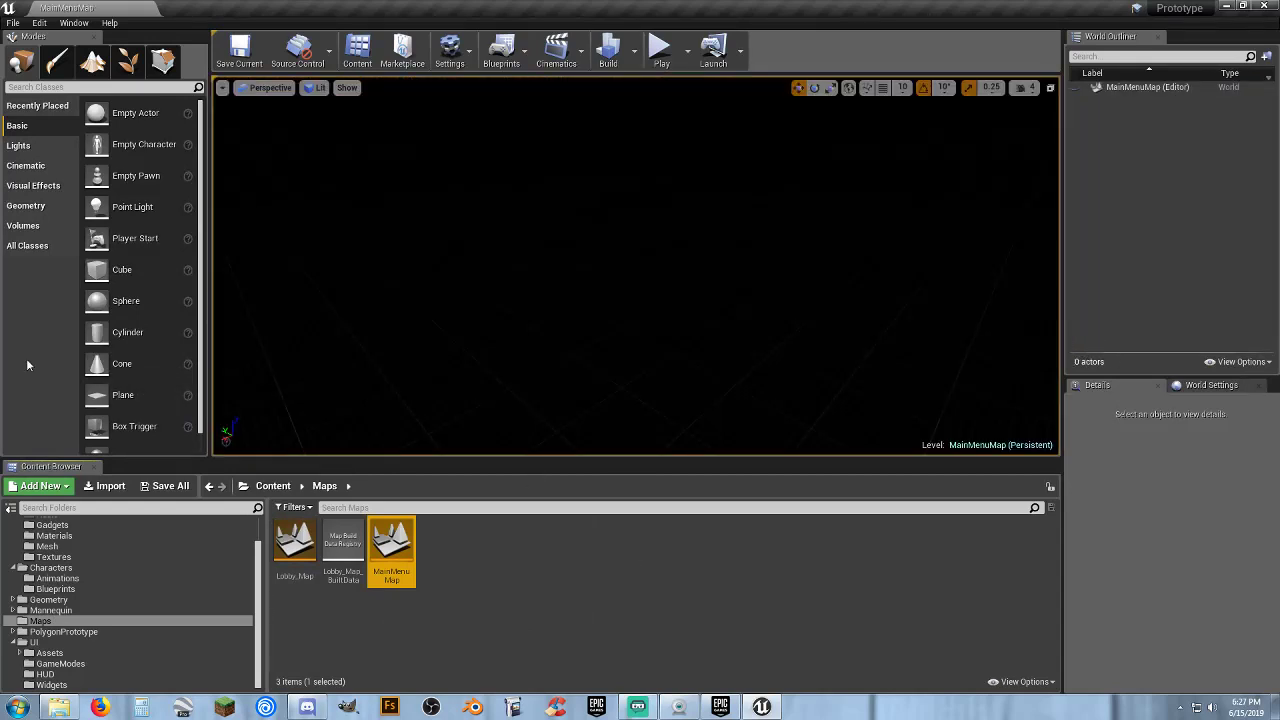
Play-test the main menu with its new background twice, leaving each run through Exit Game
{"action": "left_click", "coordinate": [660, 48]}
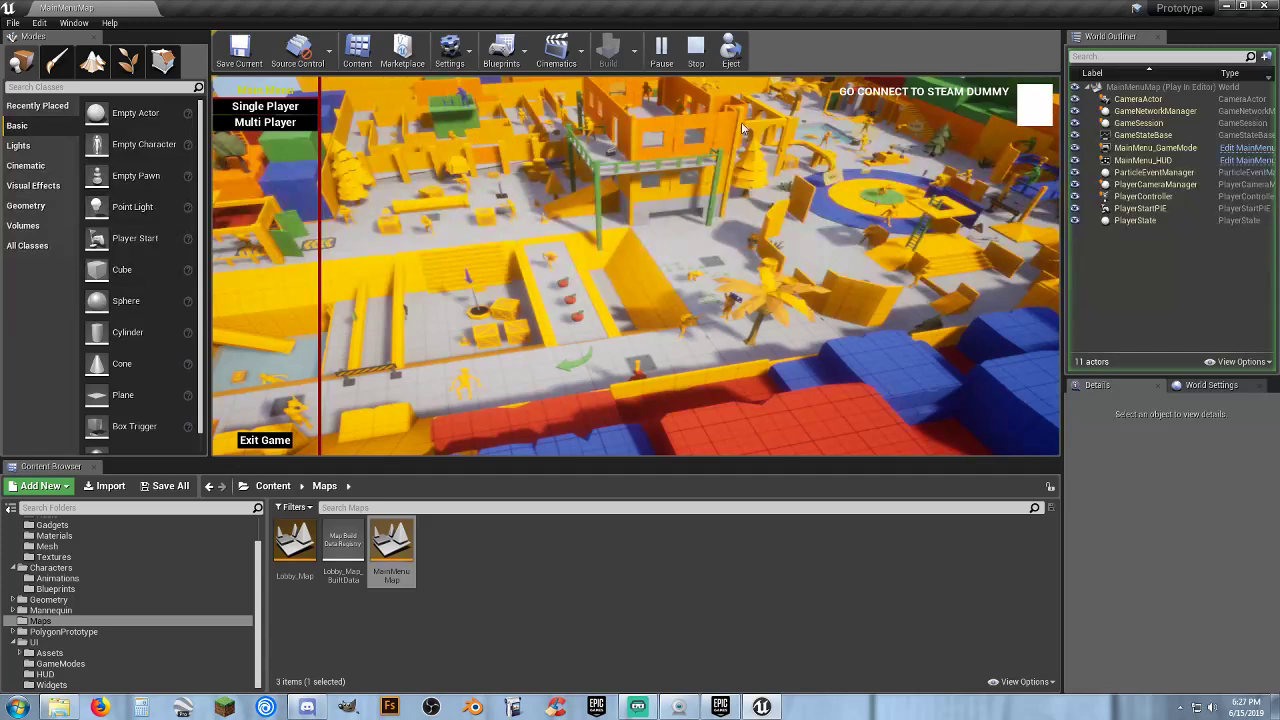
{"action": "left_click", "coordinate": [264, 440]}
{"action": "left_click", "coordinate": [534, 577]}
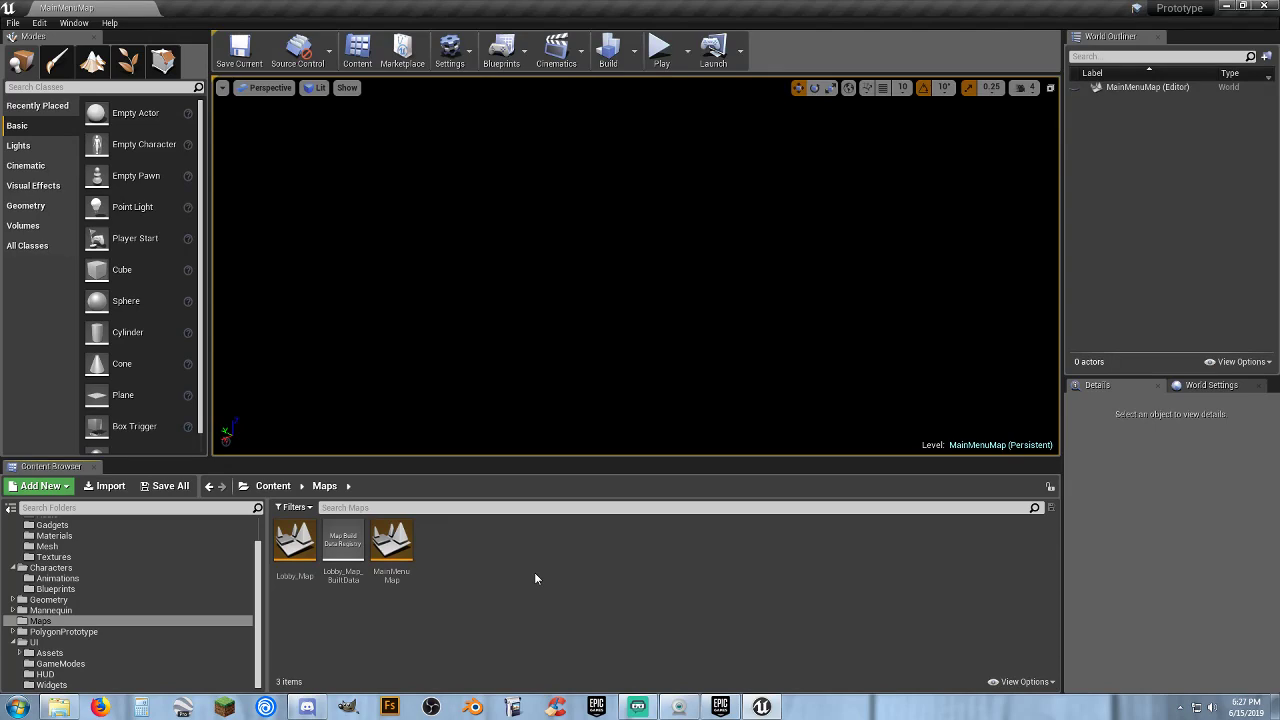
{"action": "left_click", "coordinate": [655, 52]}
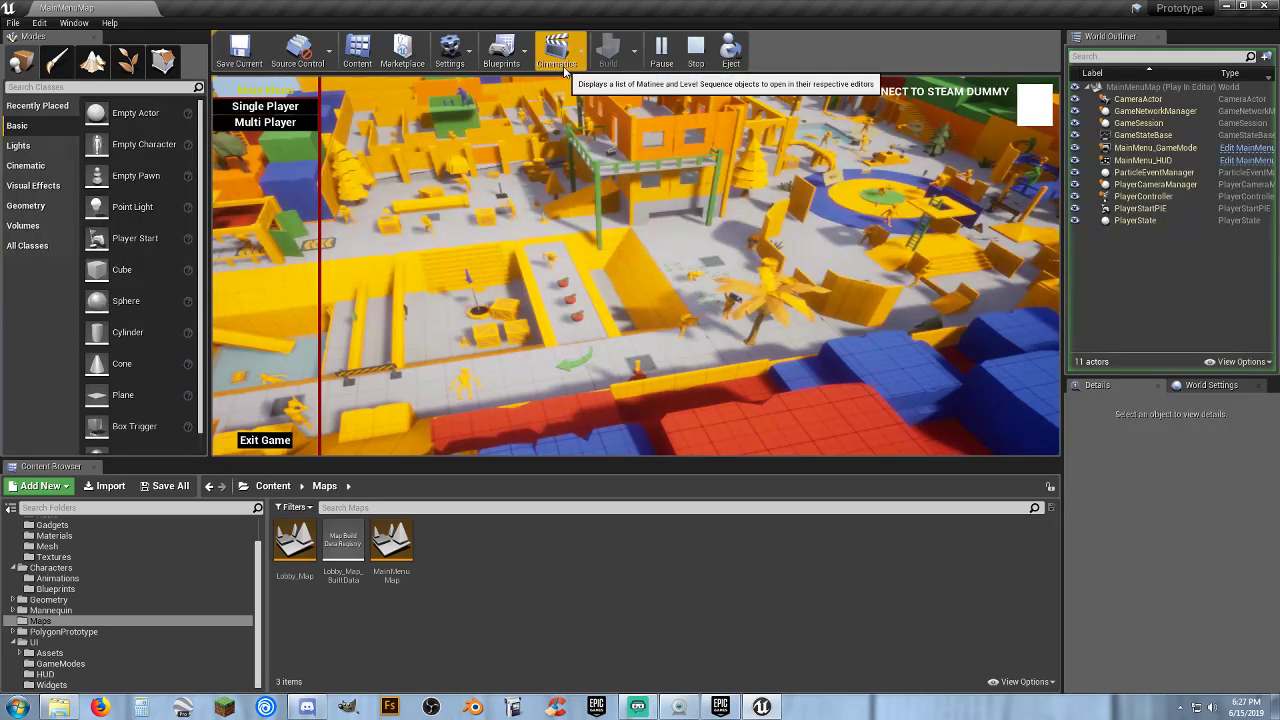
{"action": "left_click", "coordinate": [256, 446]}
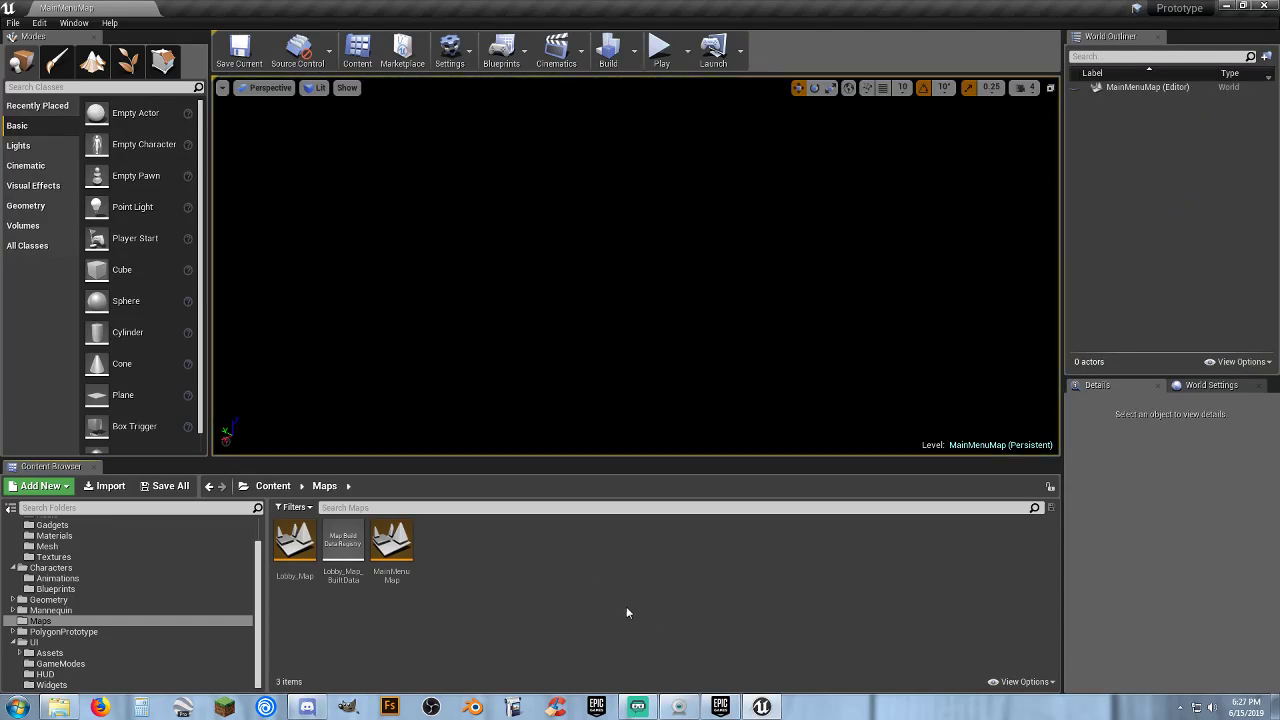
Open the project's Packaging settings and expand the advanced options and the list of maps to include in a packaged build
{"action": "left_click", "coordinate": [12, 23]}
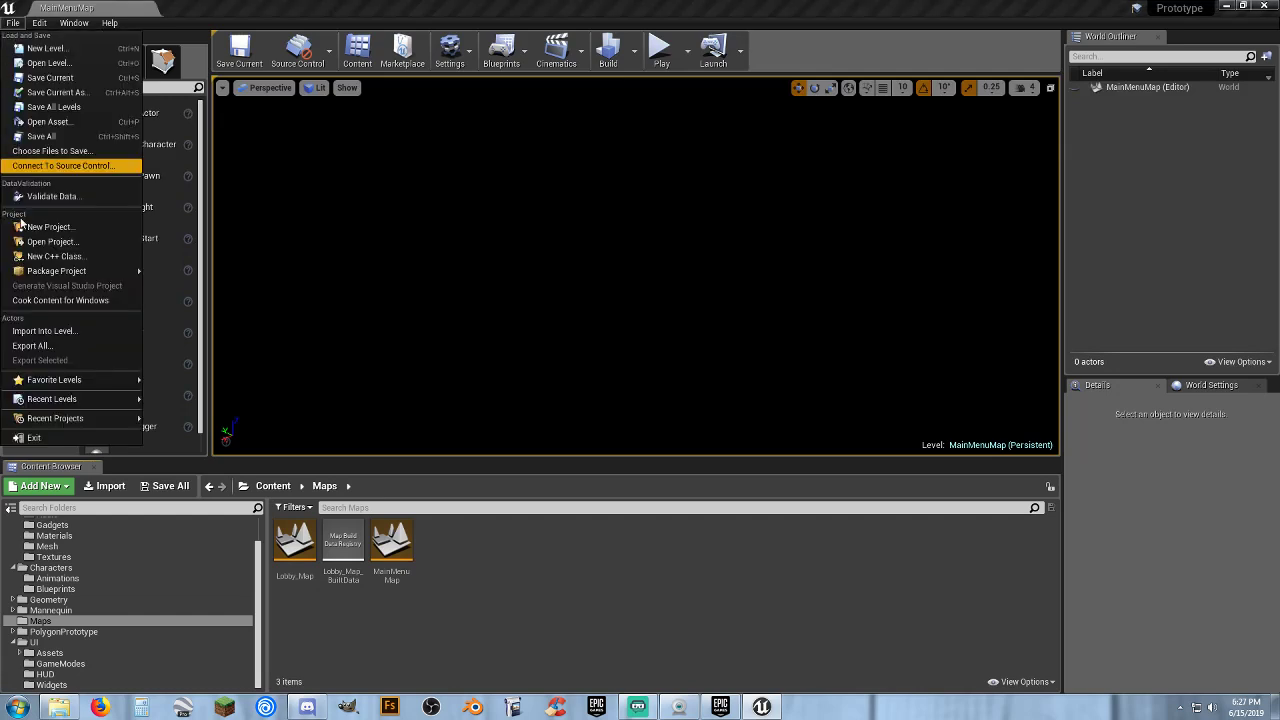
{"action": "left_click", "coordinate": [38, 23]}
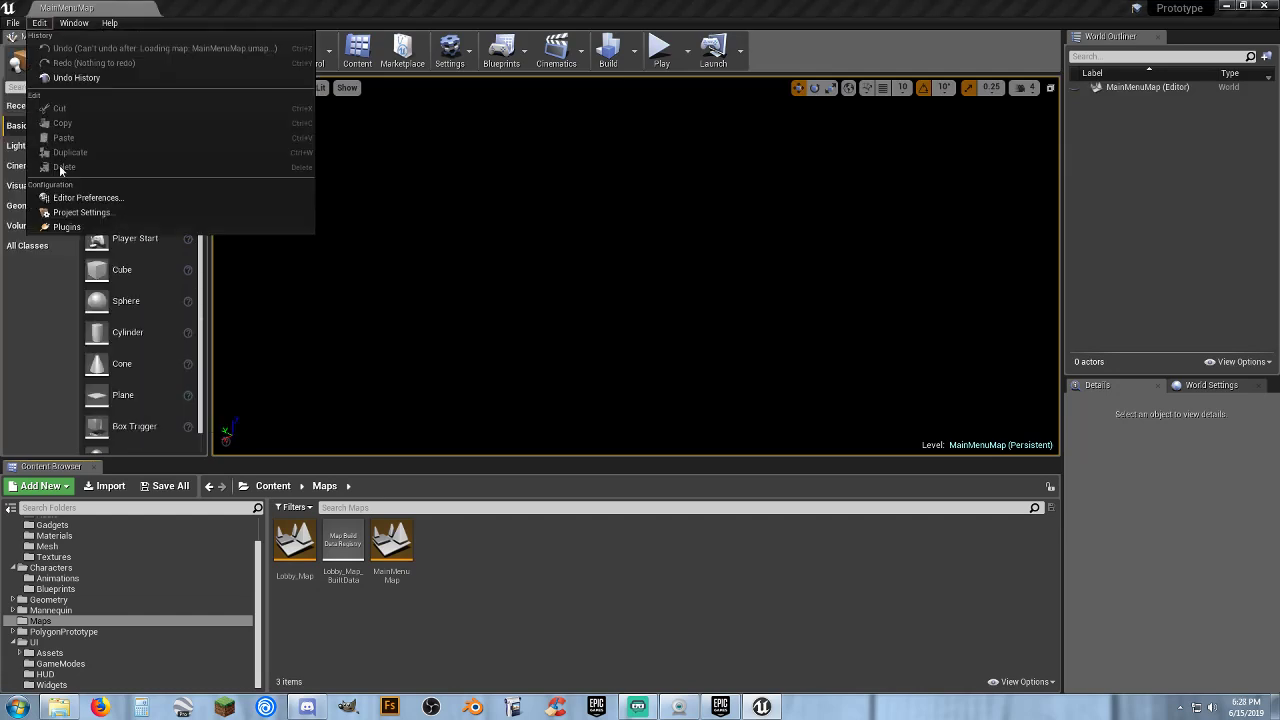
{"action": "left_click", "coordinate": [80, 211]}
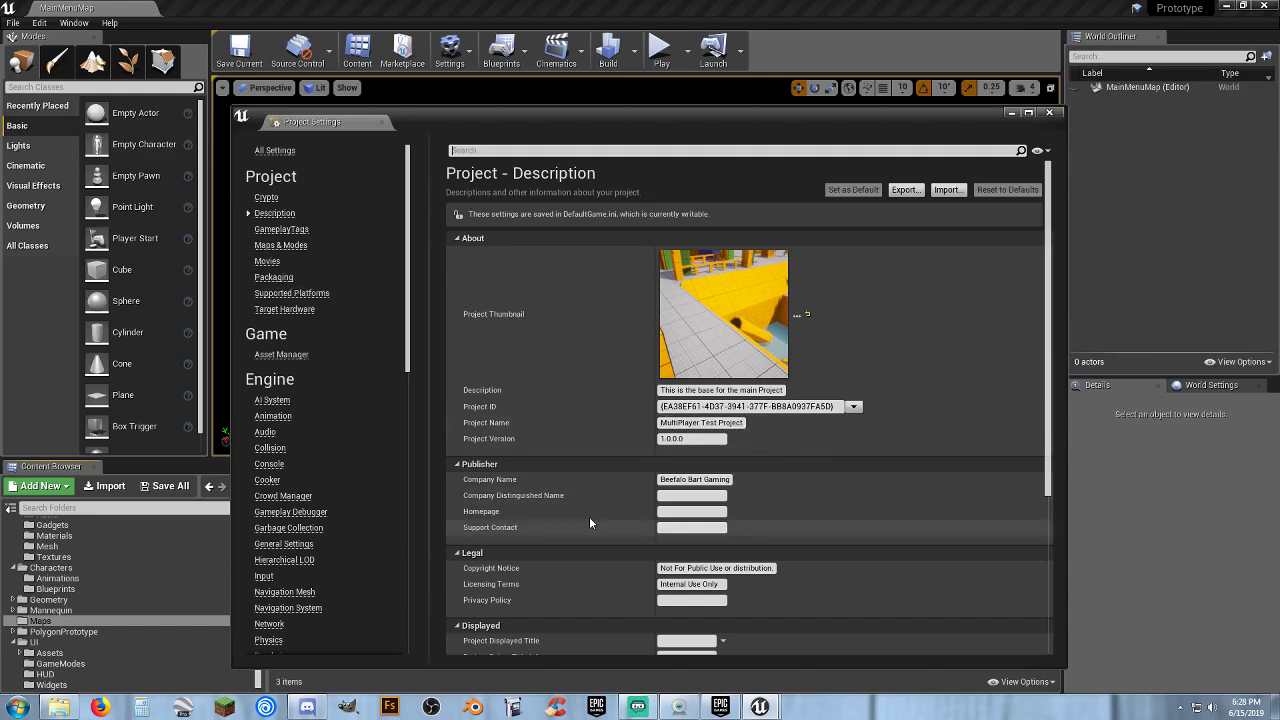
{"action": "left_click", "coordinate": [288, 277]}
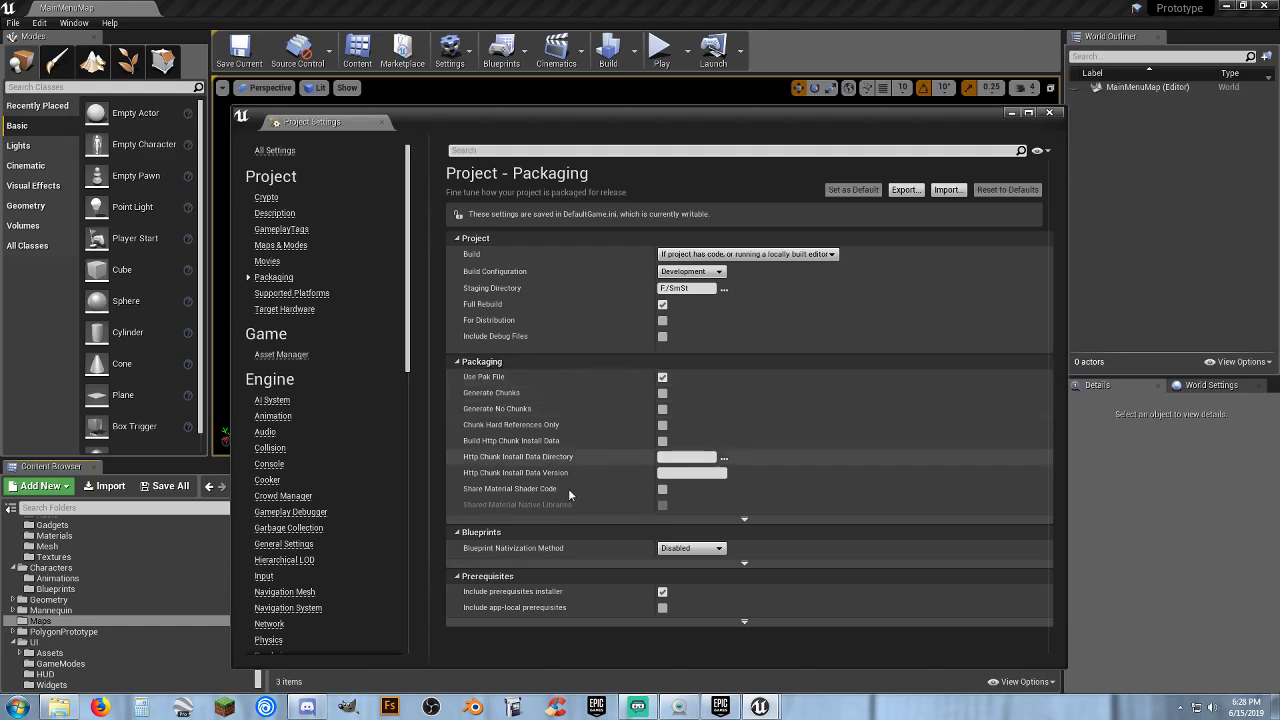
{"action": "left_click", "coordinate": [743, 517]}
{"action": "scroll", "coordinate": [500, 428], "scroll_direction": "down", "scroll_amount": 3}
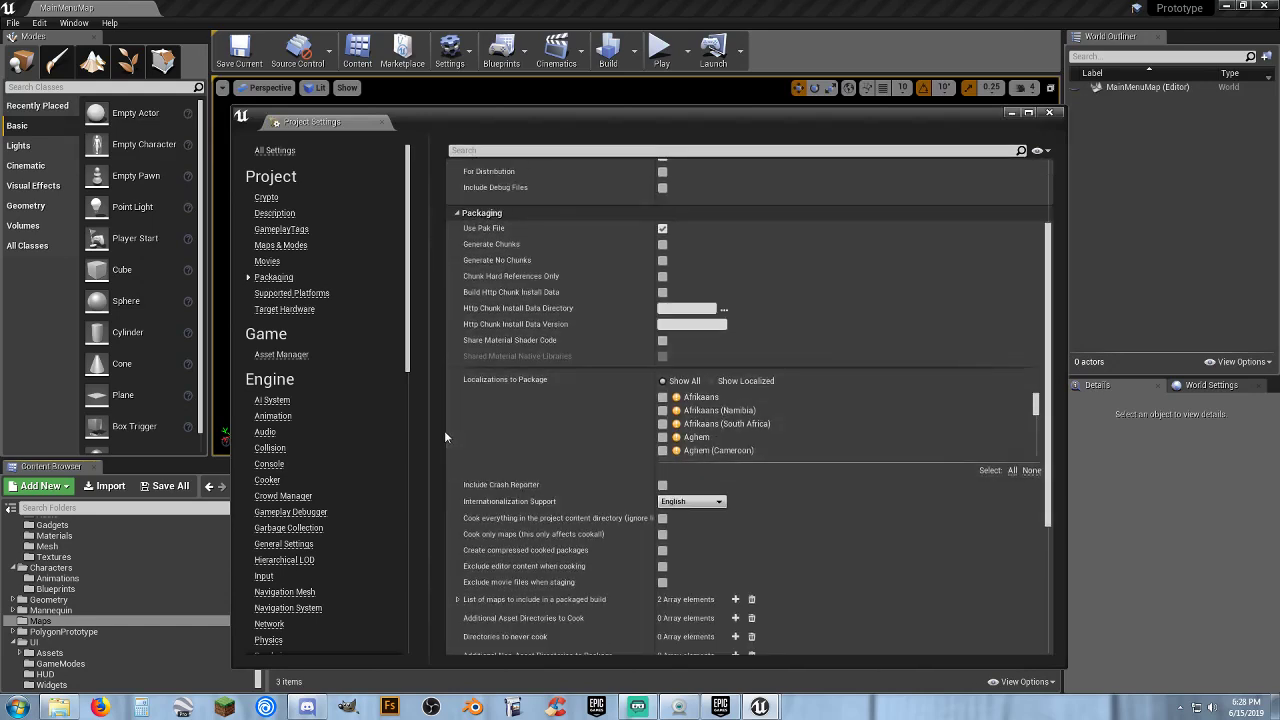
{"action": "scroll", "coordinate": [446, 437], "scroll_direction": "down", "scroll_amount": 3}
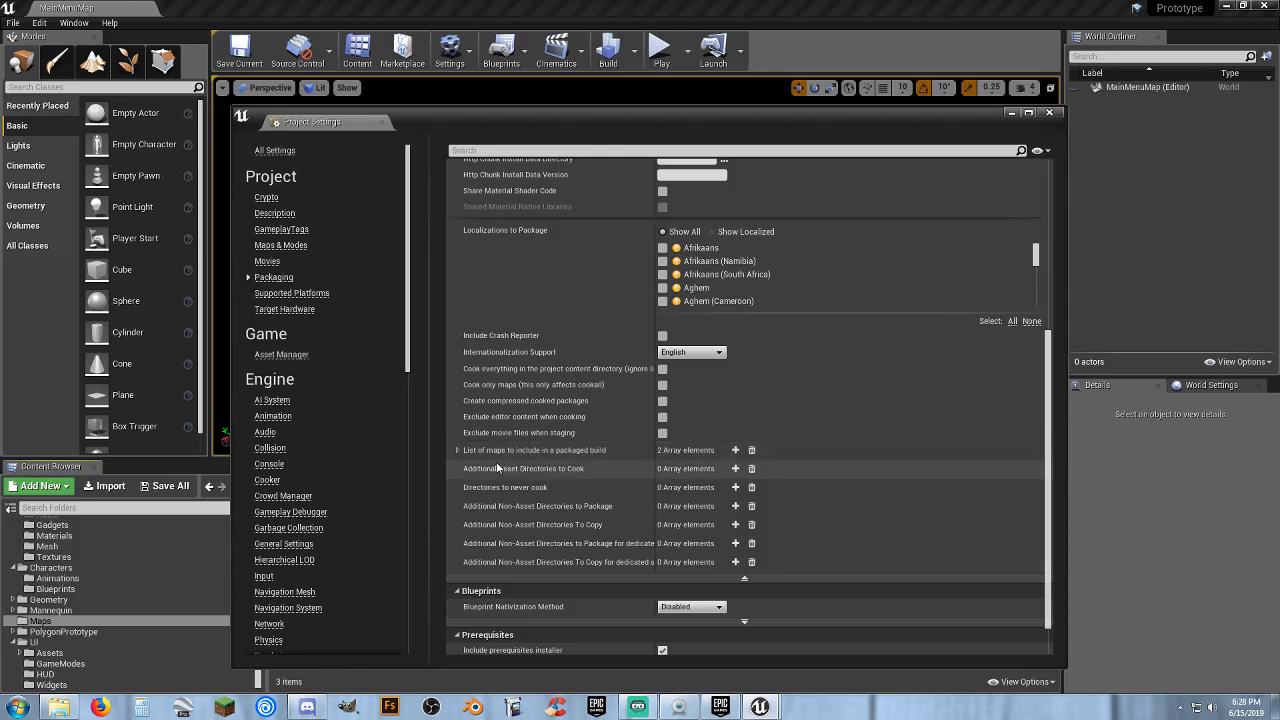
{"action": "left_click", "coordinate": [457, 450]}
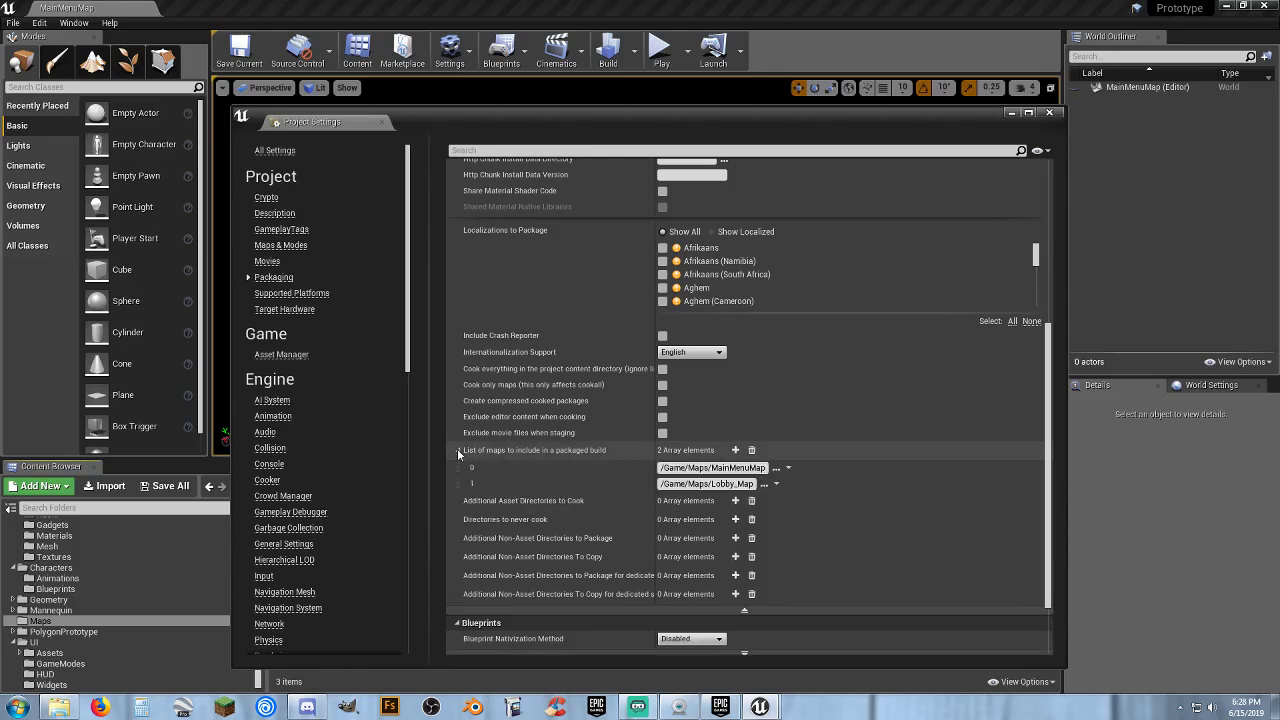
Replace the Lobby_Map entry in the packaged maps list with Demonstration.umap from PolygonPrototype/Maps, then close the project settings
{"action": "left_click", "coordinate": [763, 484]}
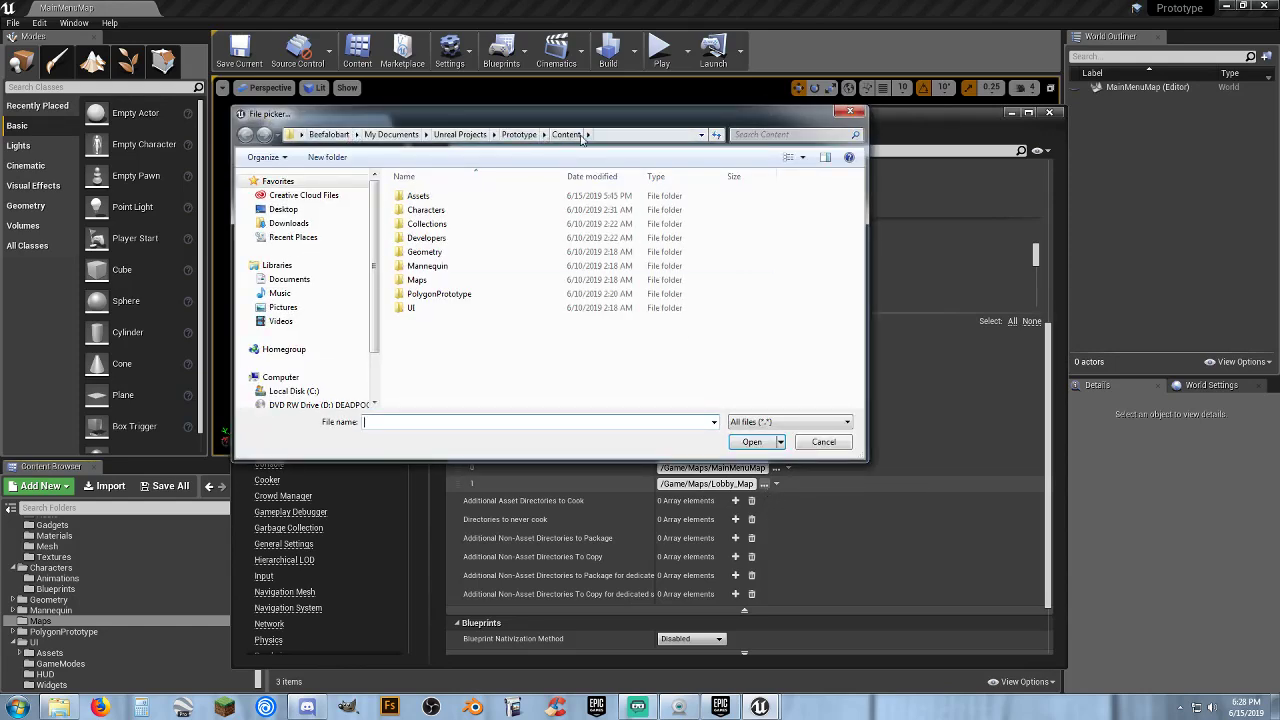
{"action": "double_click", "coordinate": [445, 298]}
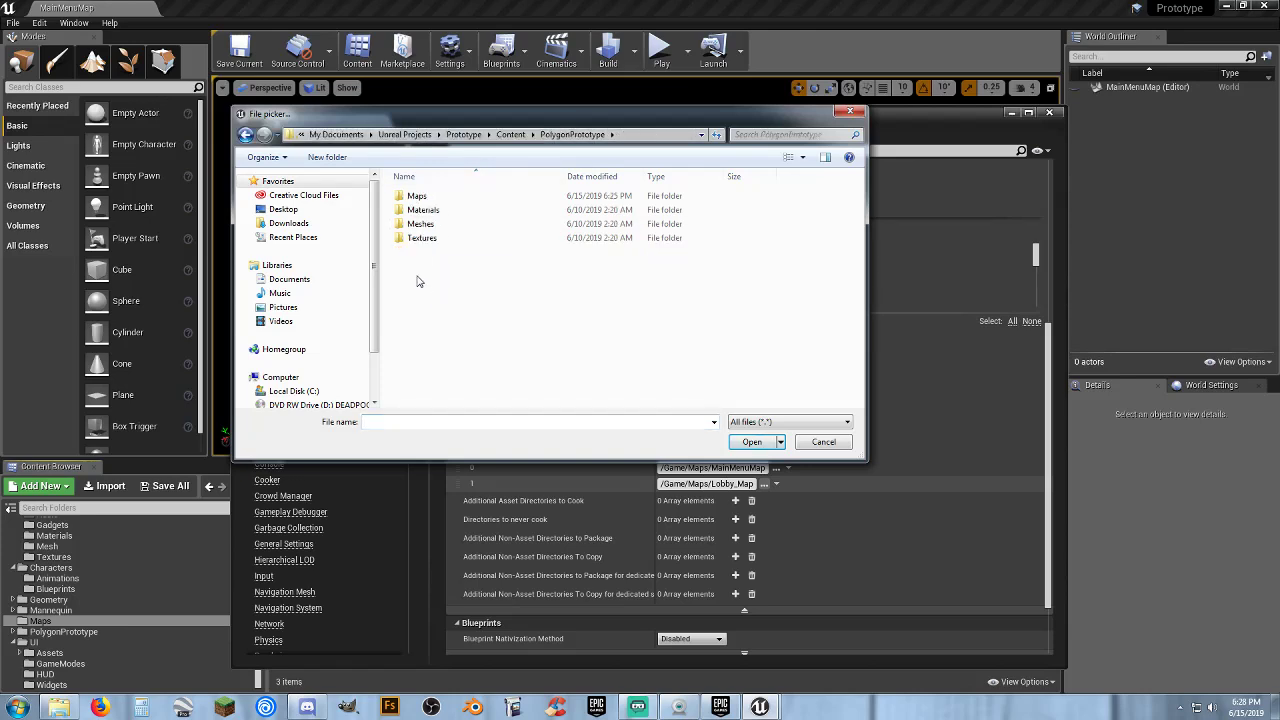
{"action": "double_click", "coordinate": [417, 196]}
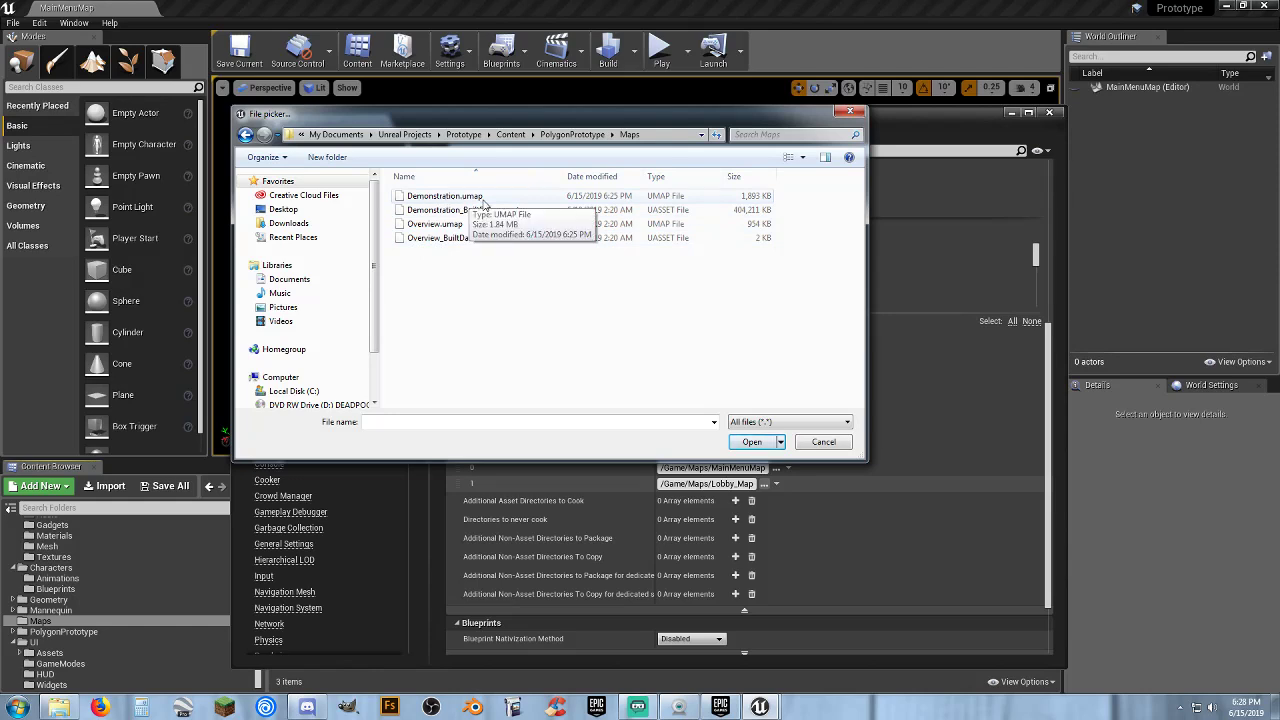
{"action": "left_click", "coordinate": [446, 199]}
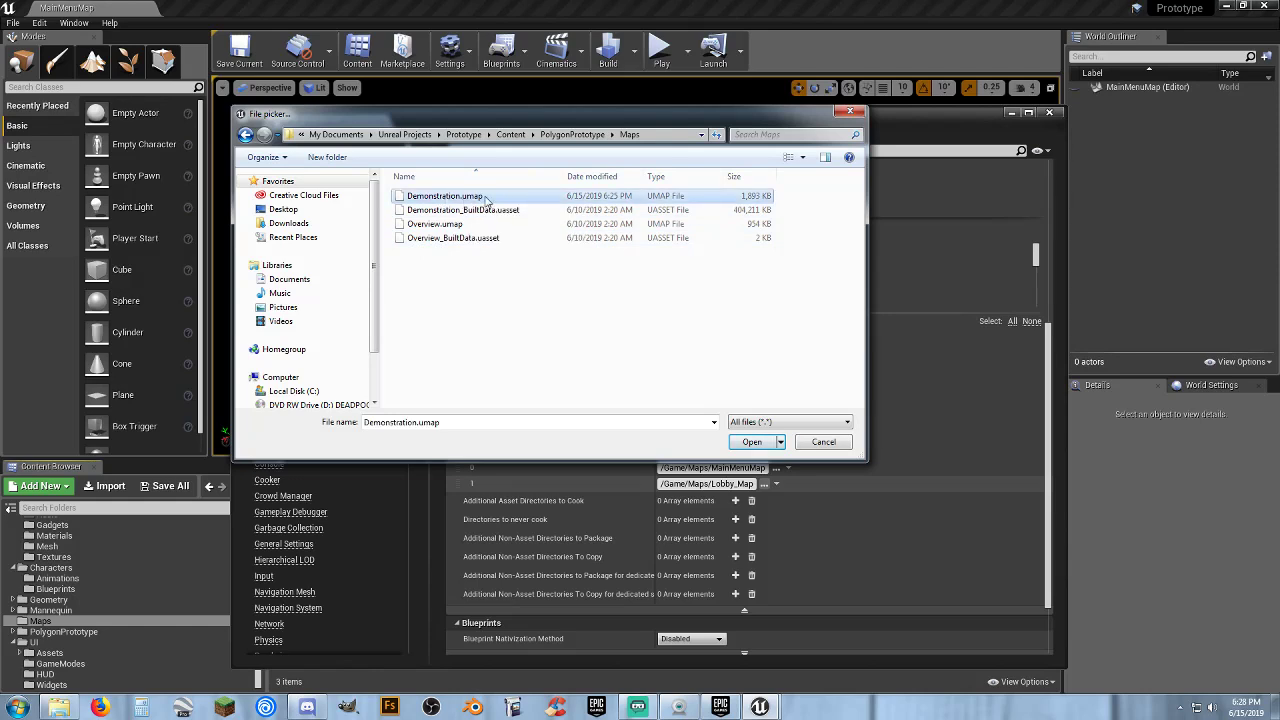
{"action": "left_click", "coordinate": [736, 441]}
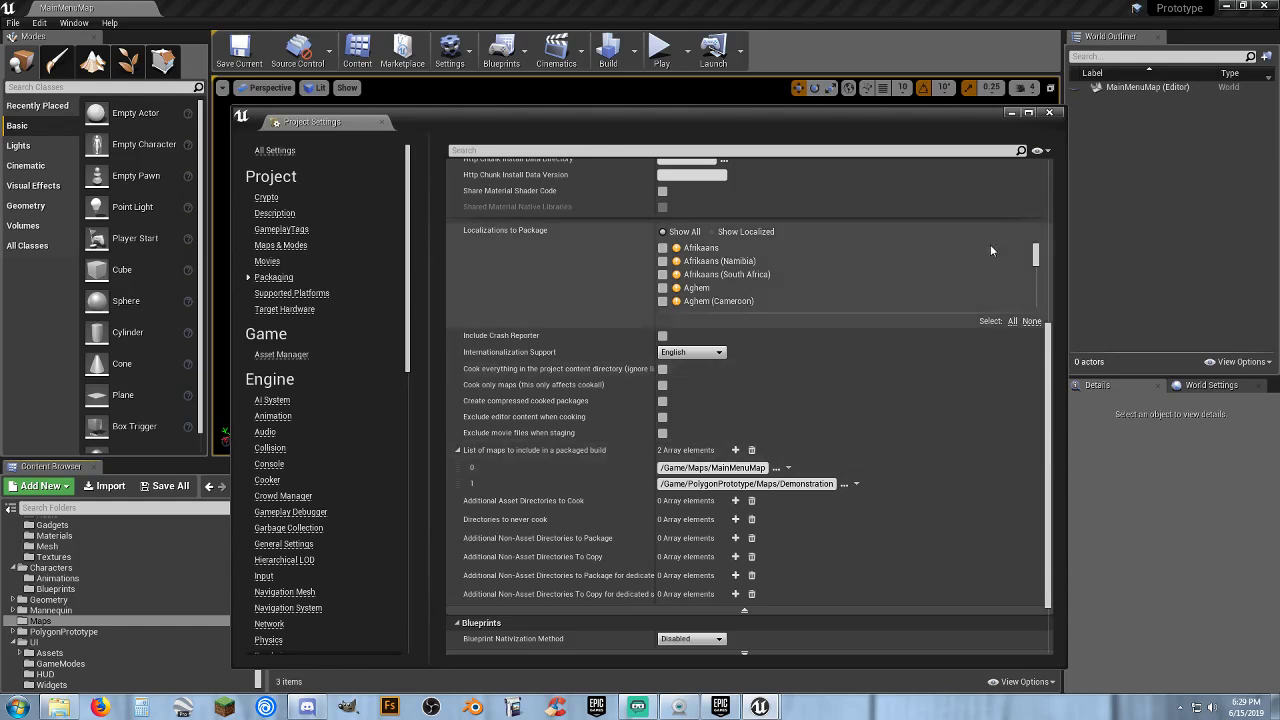
{"action": "left_click", "coordinate": [1047, 114]}
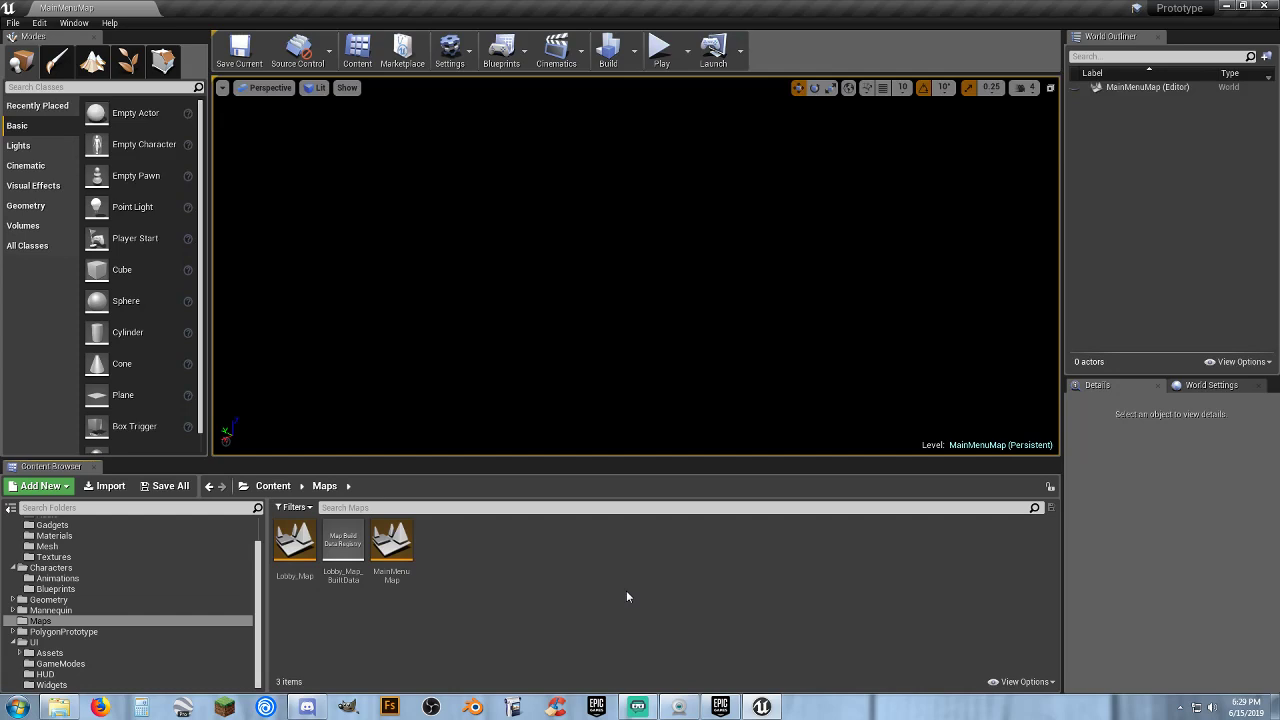
Play-test from the main menu map, running the character through the Demonstration level into the gap behind the walls, then stop the session
{"action": "left_click", "coordinate": [659, 48]}
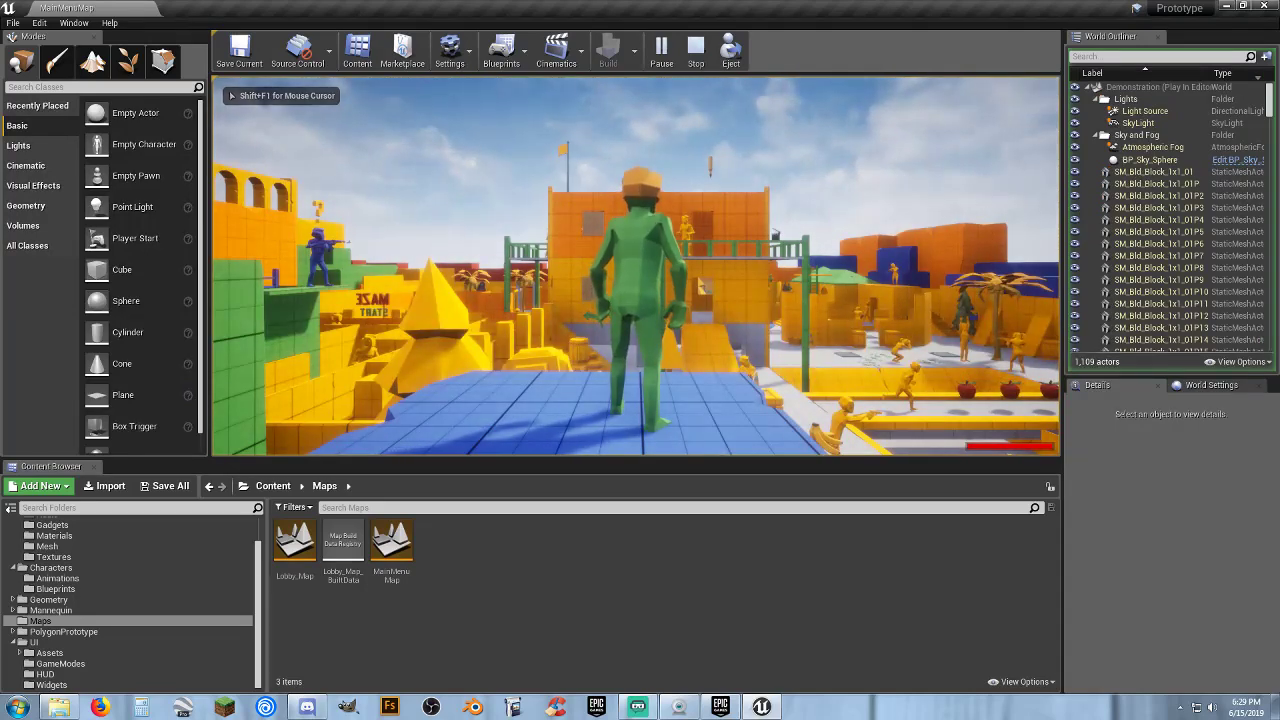
{"action": "key", "text": "w"}
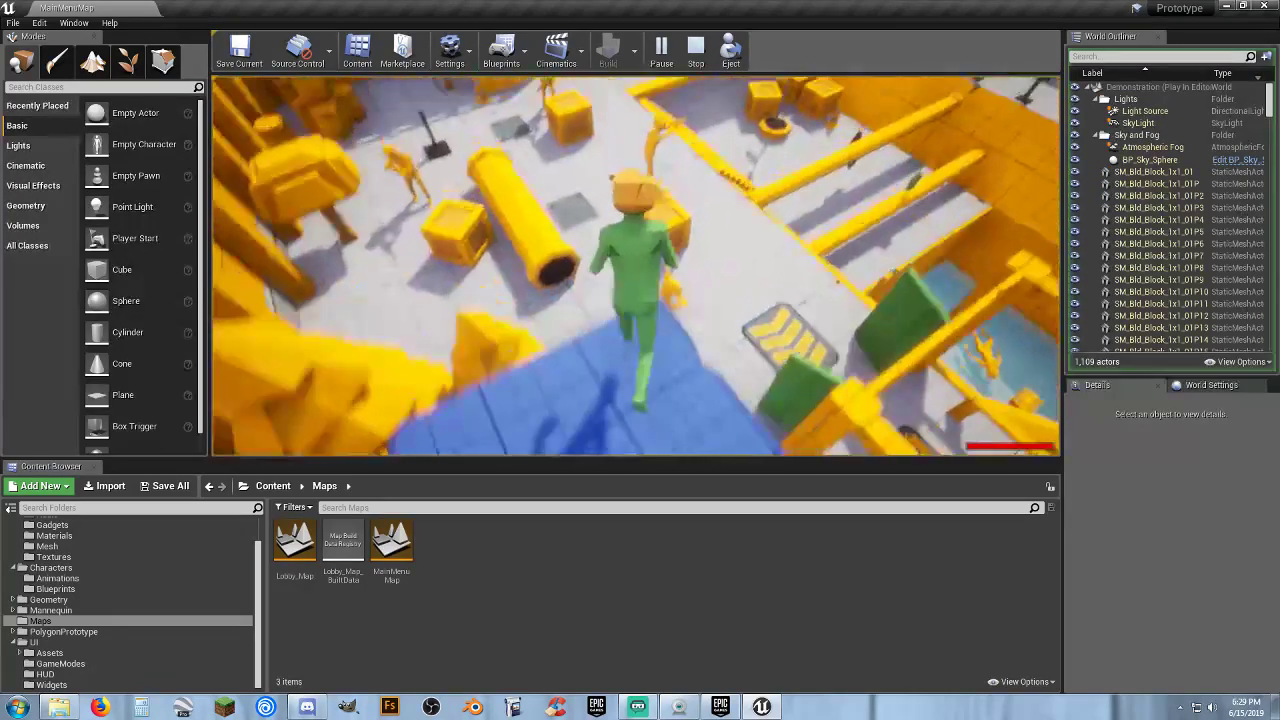
{"action": "key", "text": "w"}
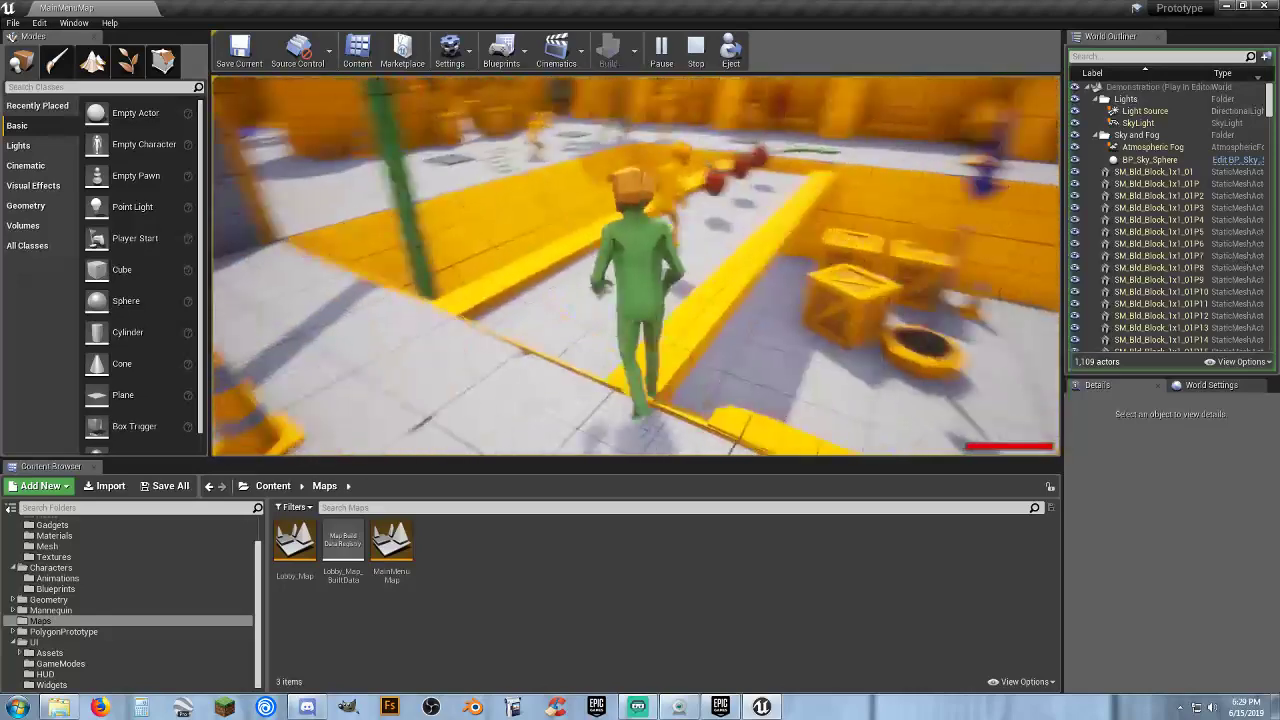
{"action": "key", "text": "w"}
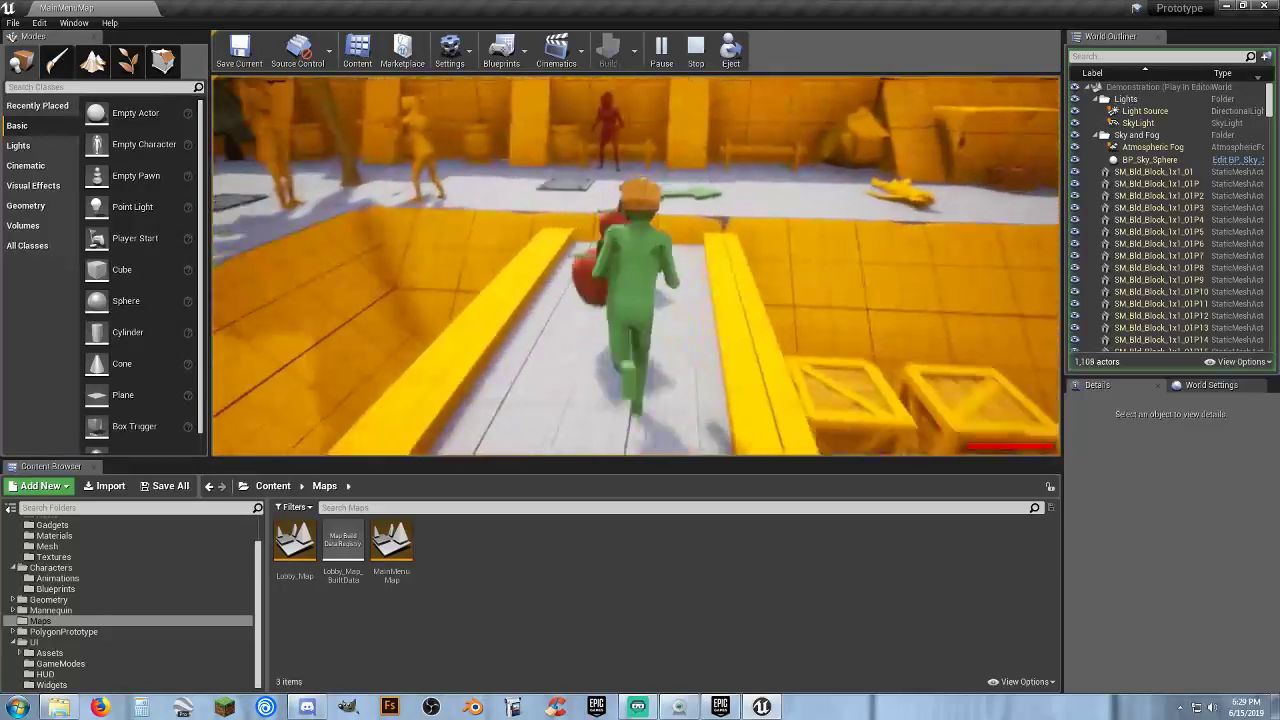
{"action": "key", "text": "w"}
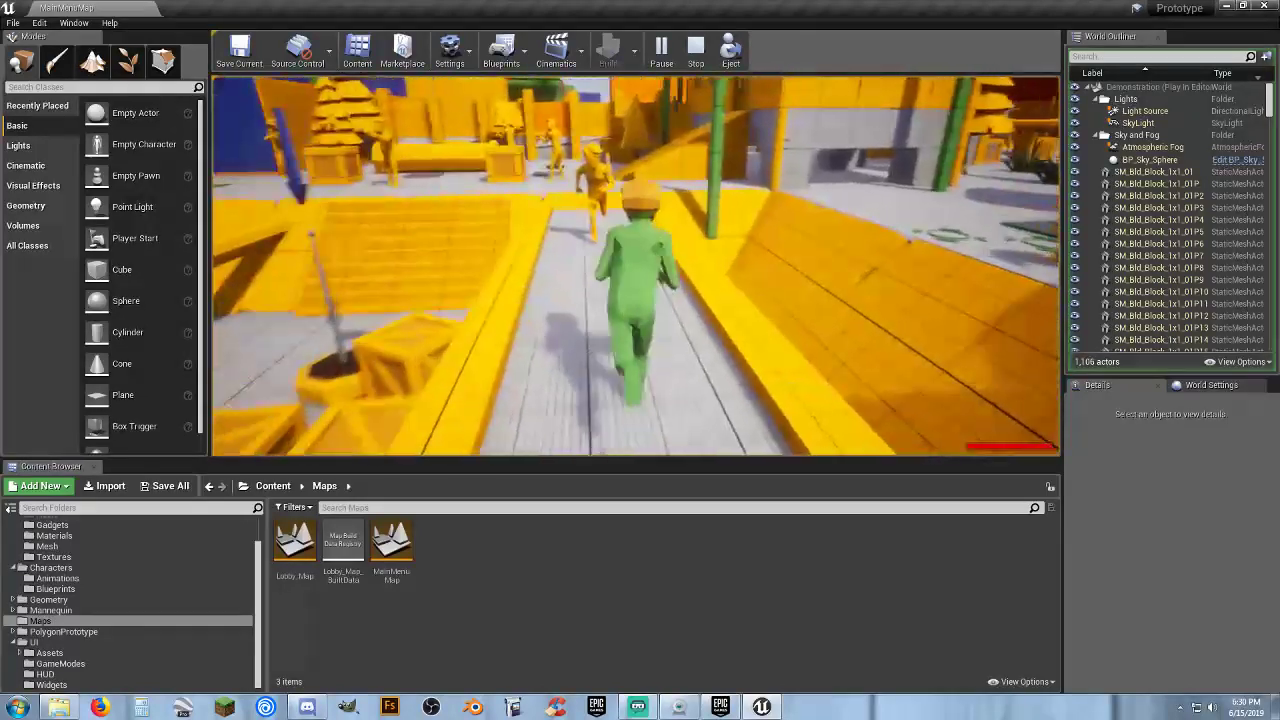
{"action": "key", "text": "w"}
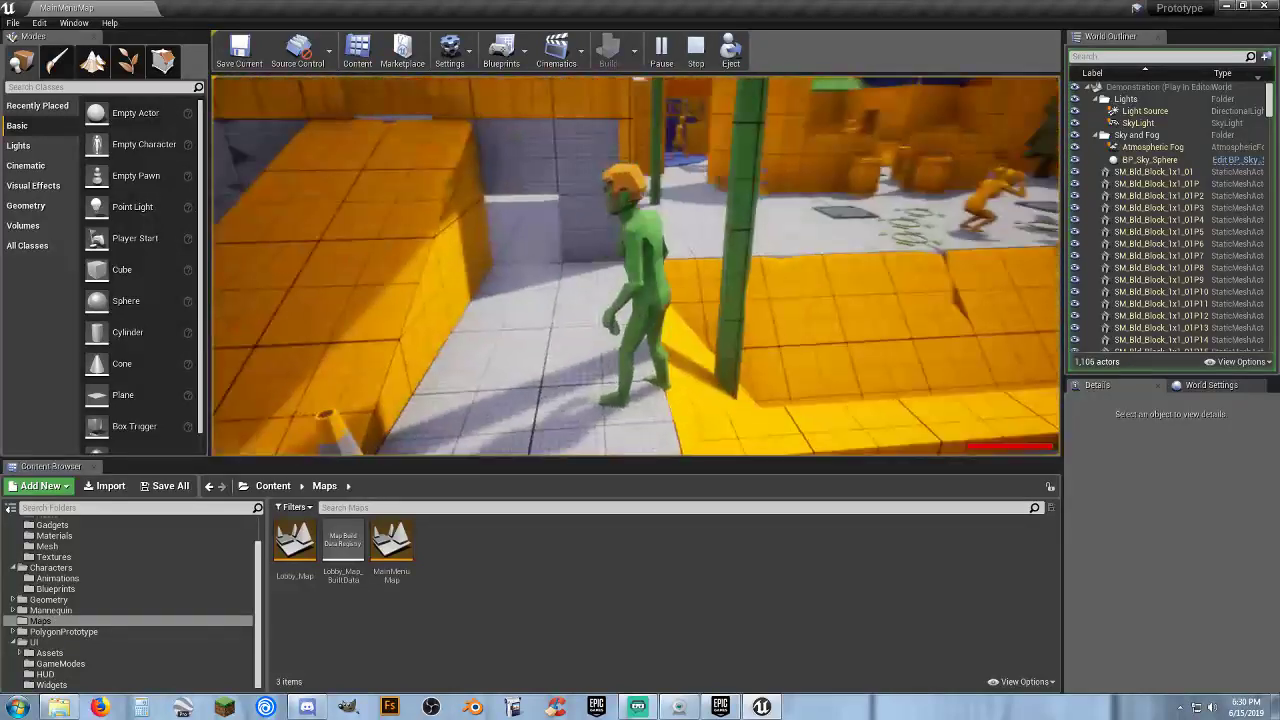
{"action": "key", "text": "w"}
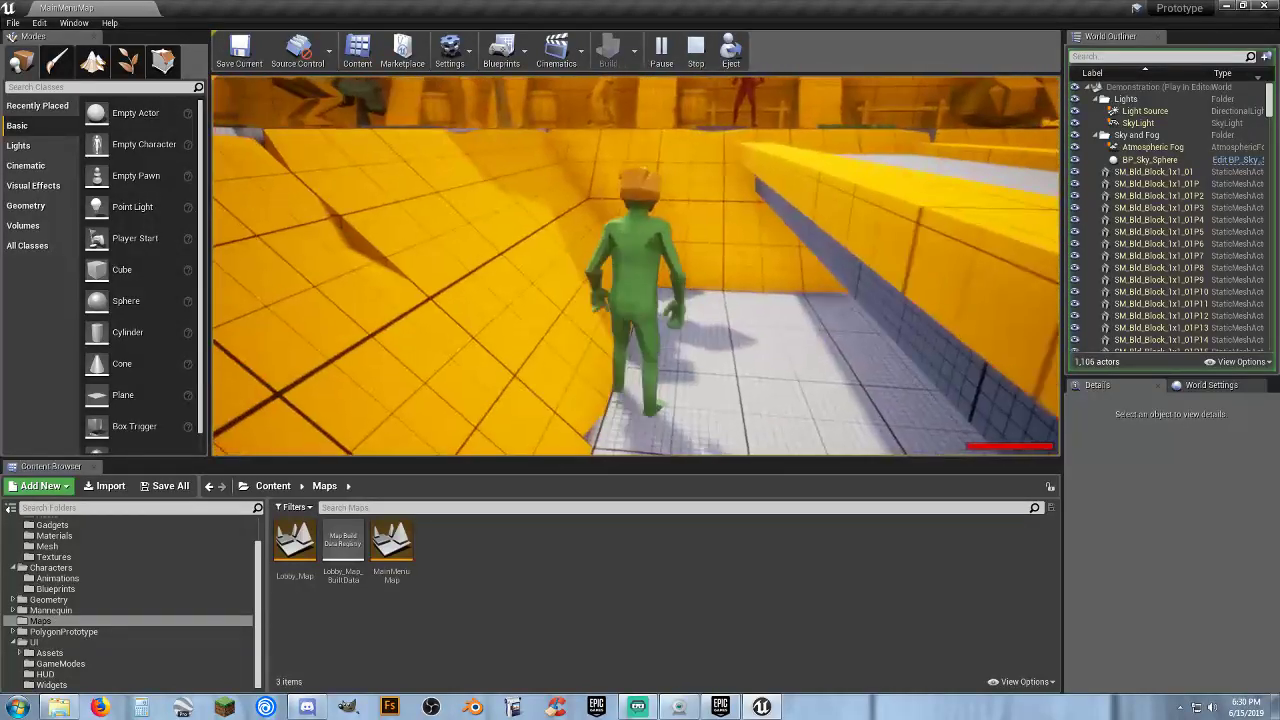
{"action": "key", "text": "w"}
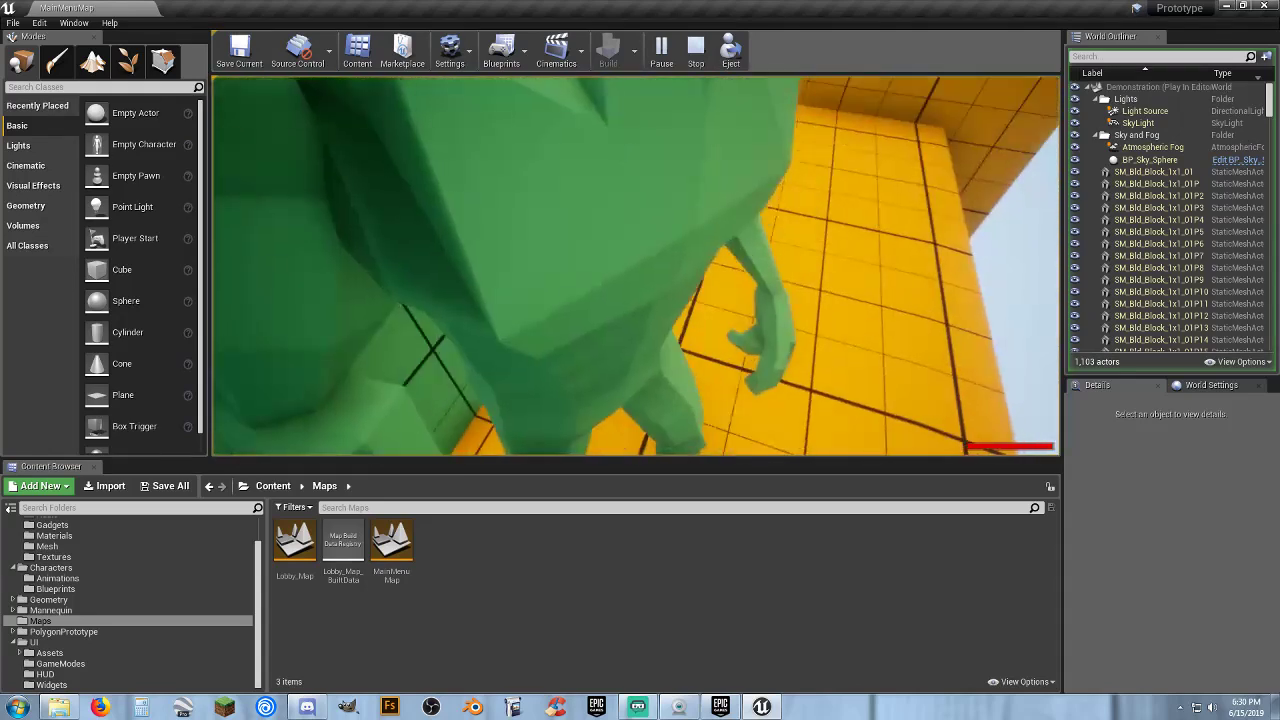
{"action": "key", "text": "Escape"}
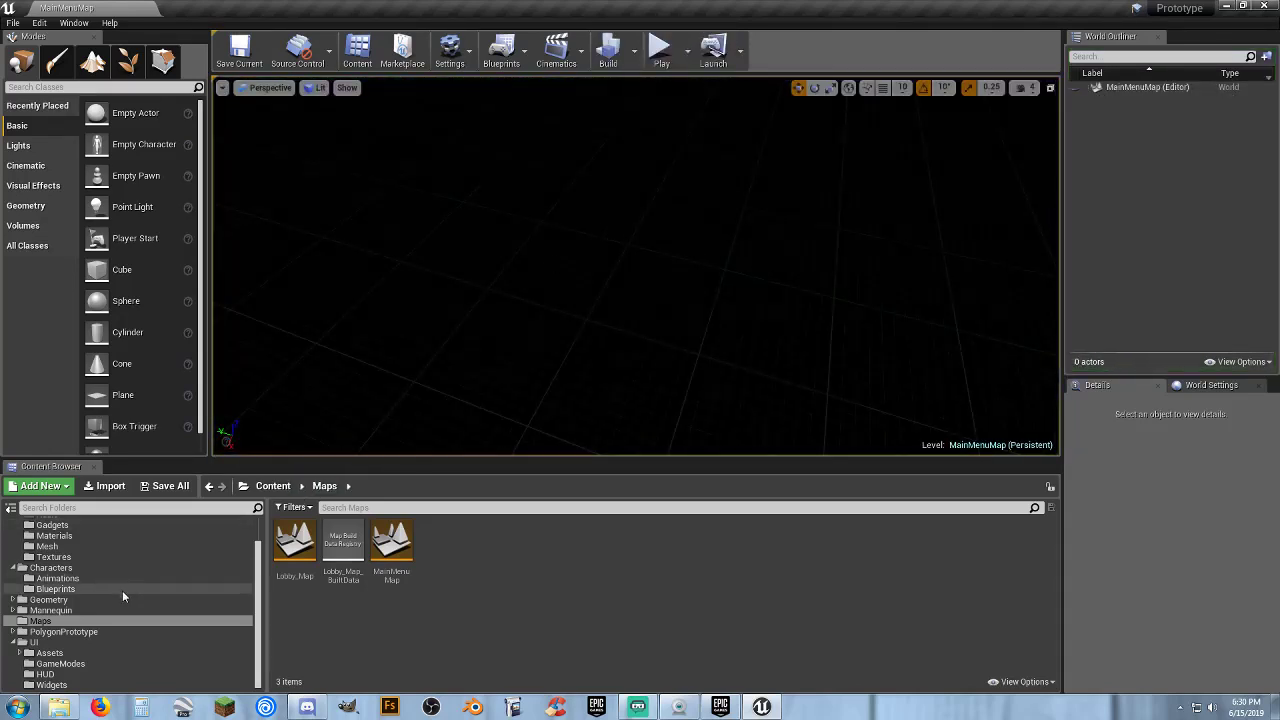
Open the Demonstration level from the PolygonPrototype/Maps folder
{"action": "left_click", "coordinate": [14, 649]}
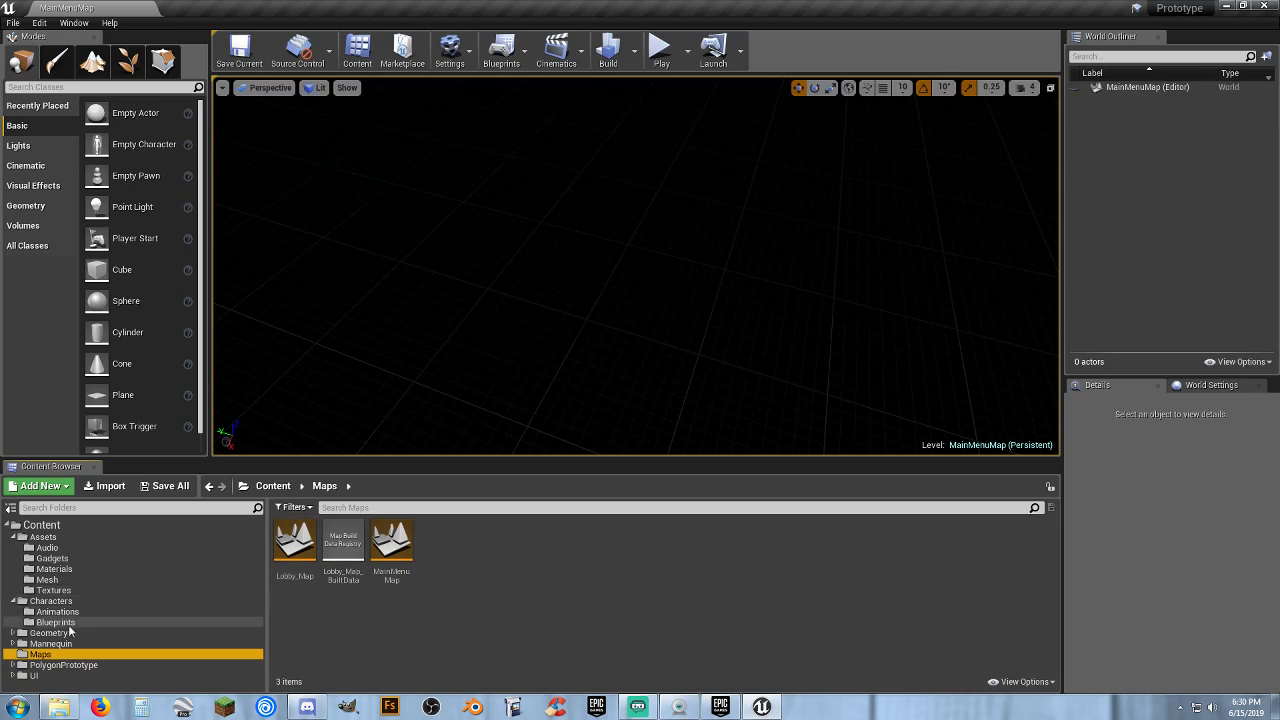
{"action": "left_click", "coordinate": [12, 665]}
{"action": "left_click", "coordinate": [65, 645]}
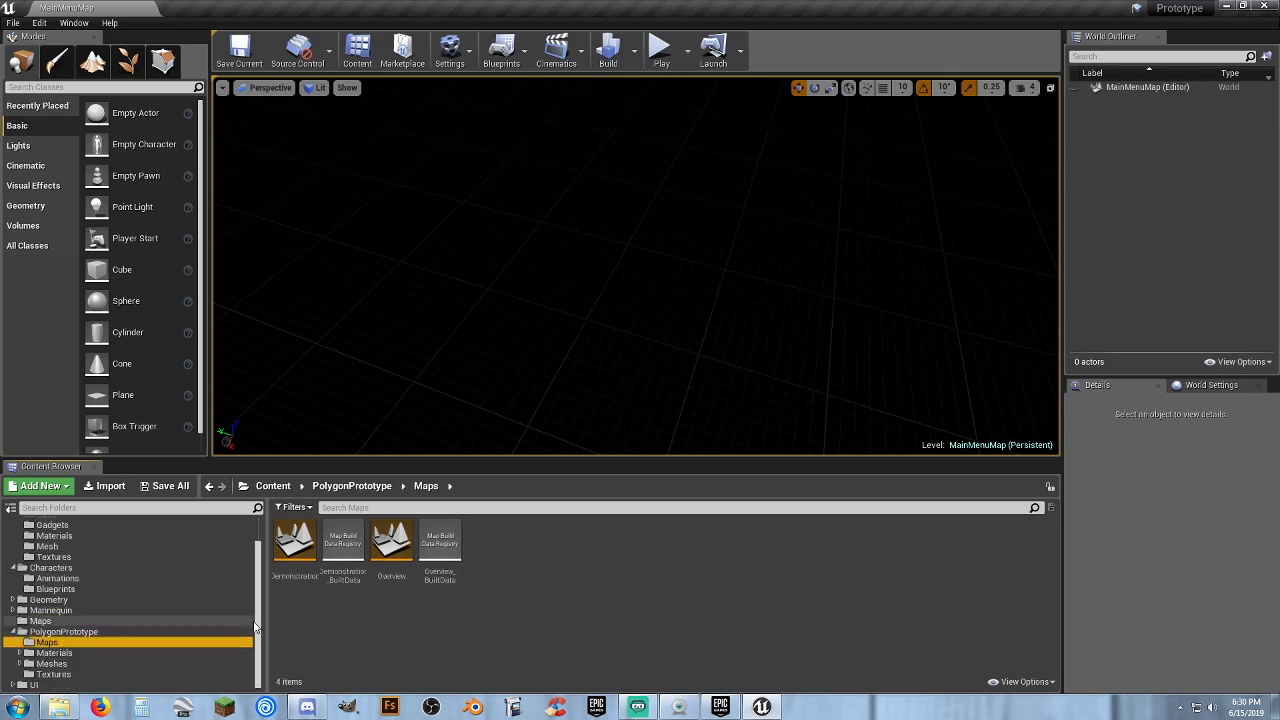
{"action": "double_click", "coordinate": [310, 576]}
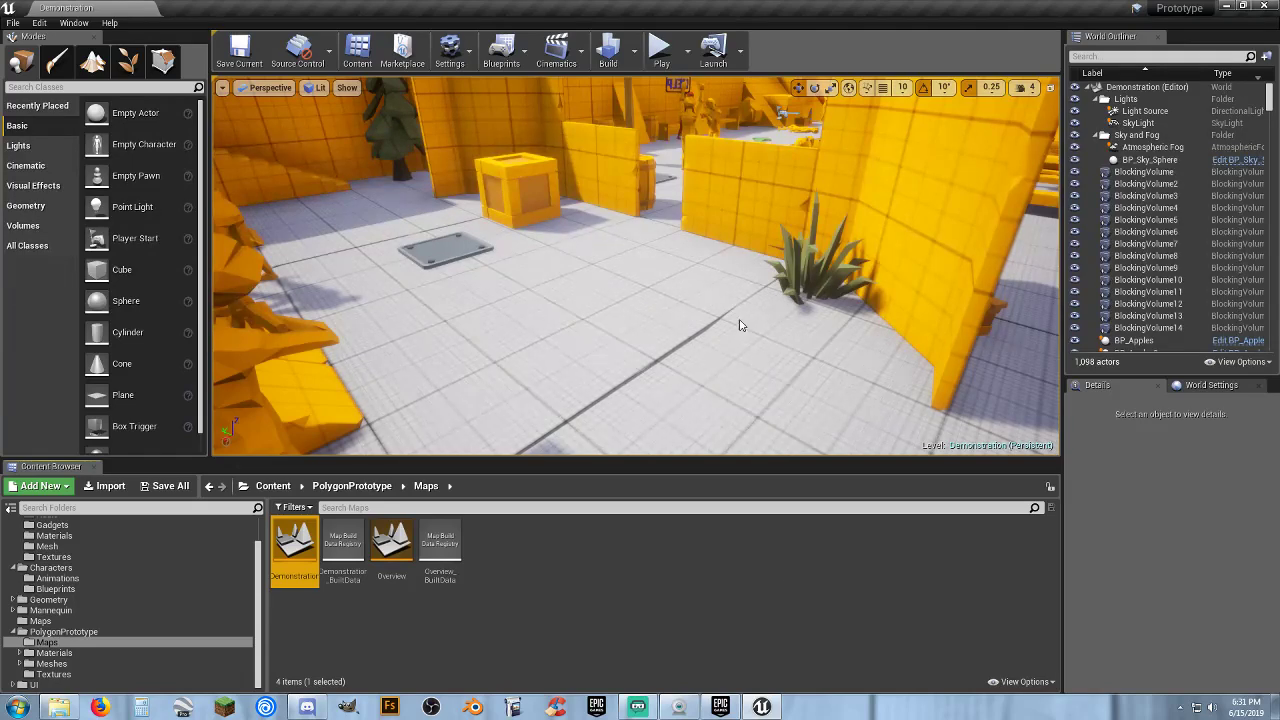
Delete the red block SM_Bld_Block_1x1_01P68 between the blue and green blocks behind the target range
{"action": "right_click_drag", "start_coordinate": [740, 320], "coordinate": [740, 320]}
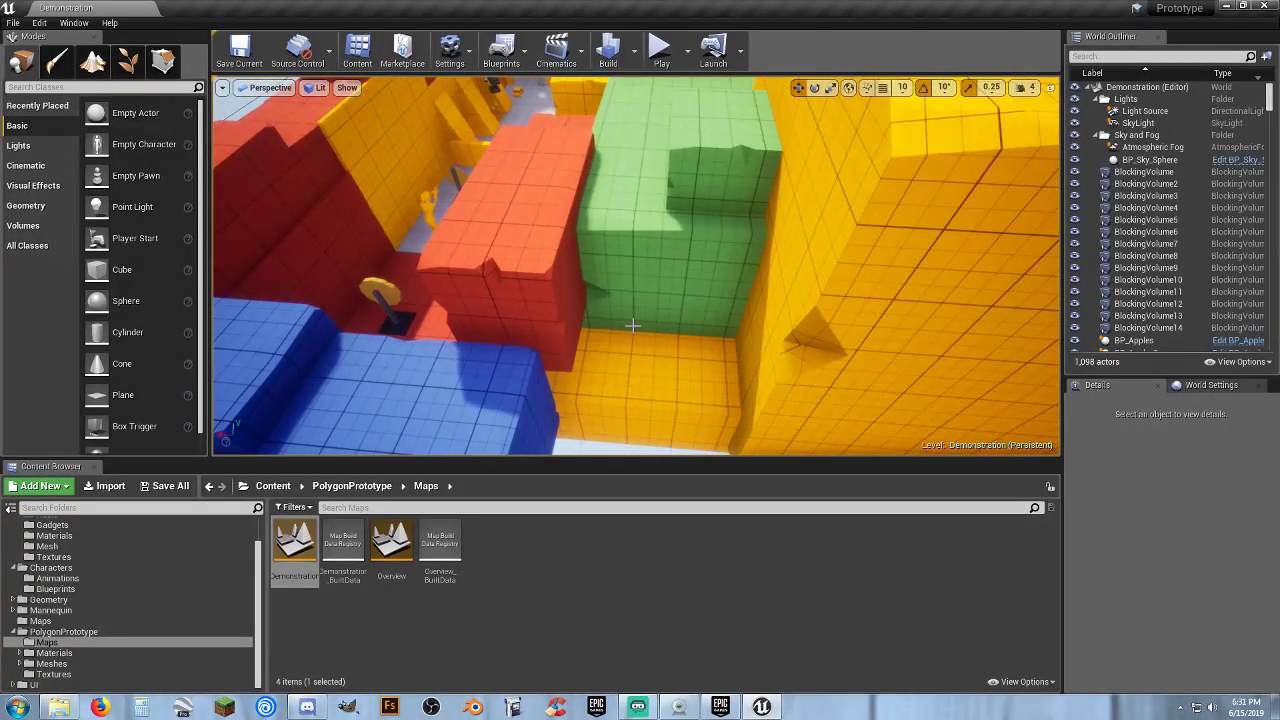
{"action": "right_click_drag", "start_coordinate": [632, 325], "coordinate": [593, 260]}
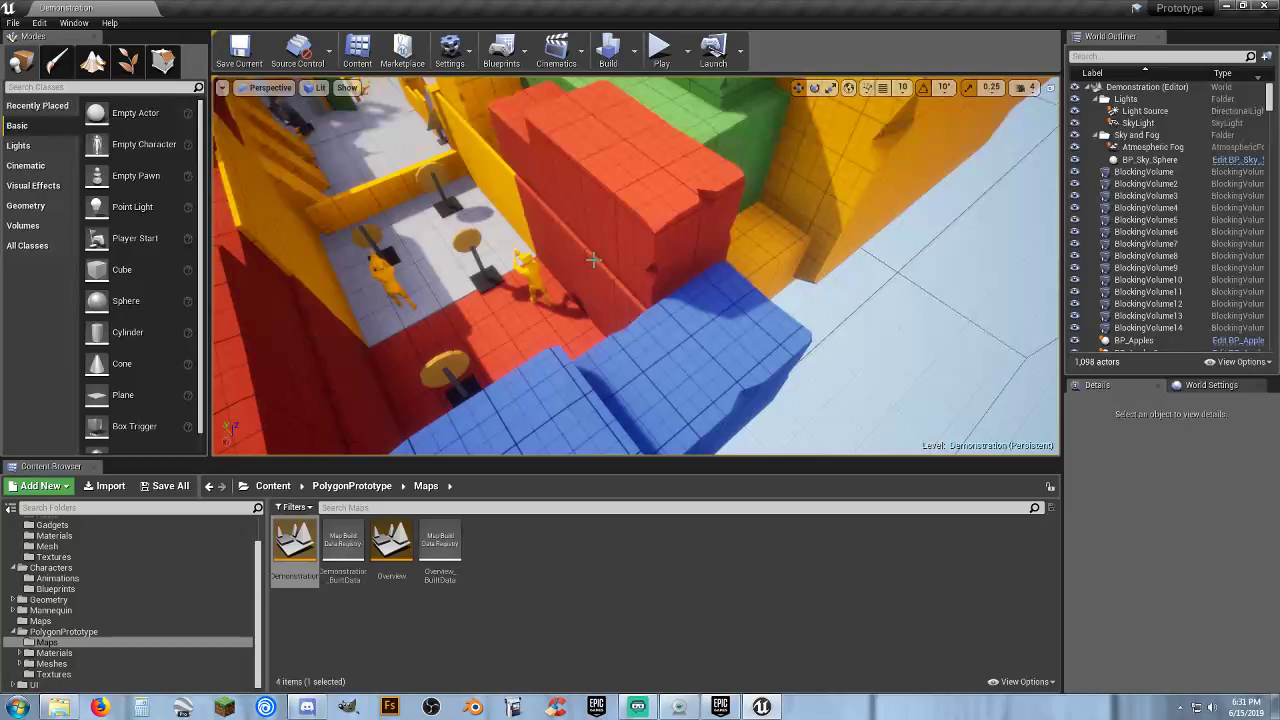
{"action": "left_click", "coordinate": [640, 215]}
{"action": "right_click_drag", "start_coordinate": [640, 215], "coordinate": [580, 158]}
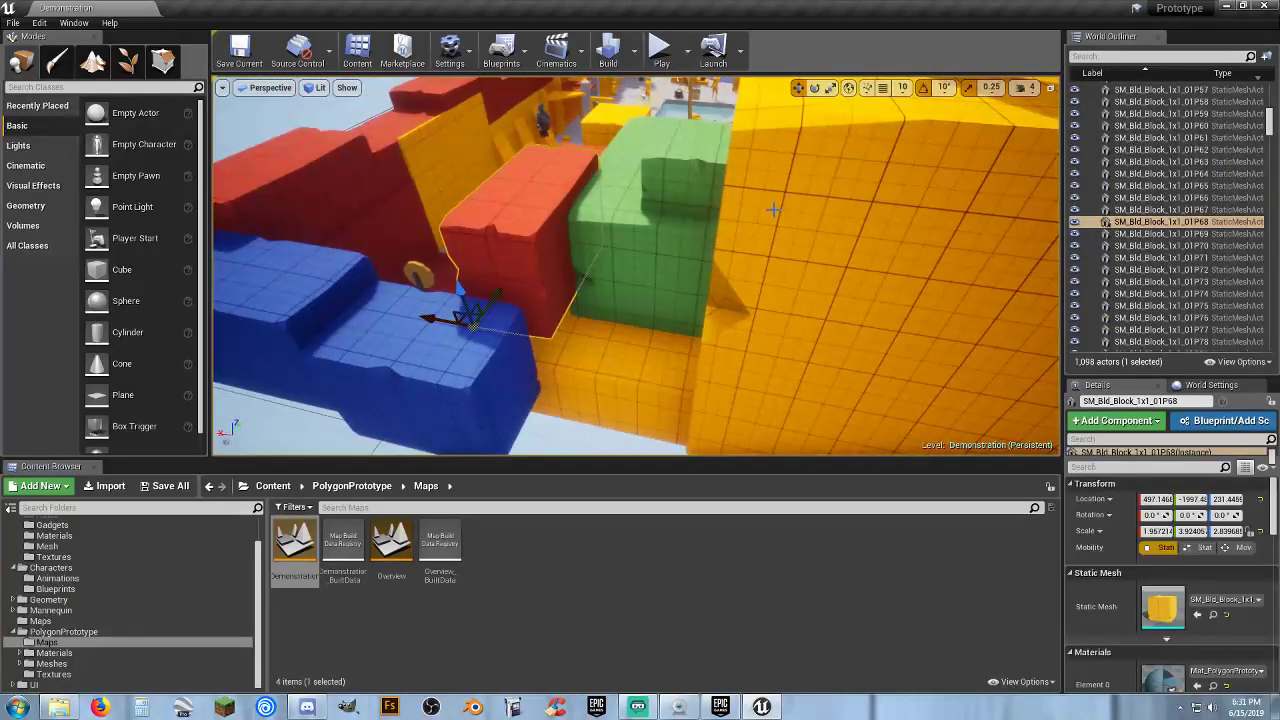
{"action": "key", "text": "Delete"}
Play-test the Demonstration level, running past the target range and up over the green blocks to check the outer walls, then stop the session
{"action": "right_click_drag", "start_coordinate": [670, 245], "coordinate": [655, 135]}
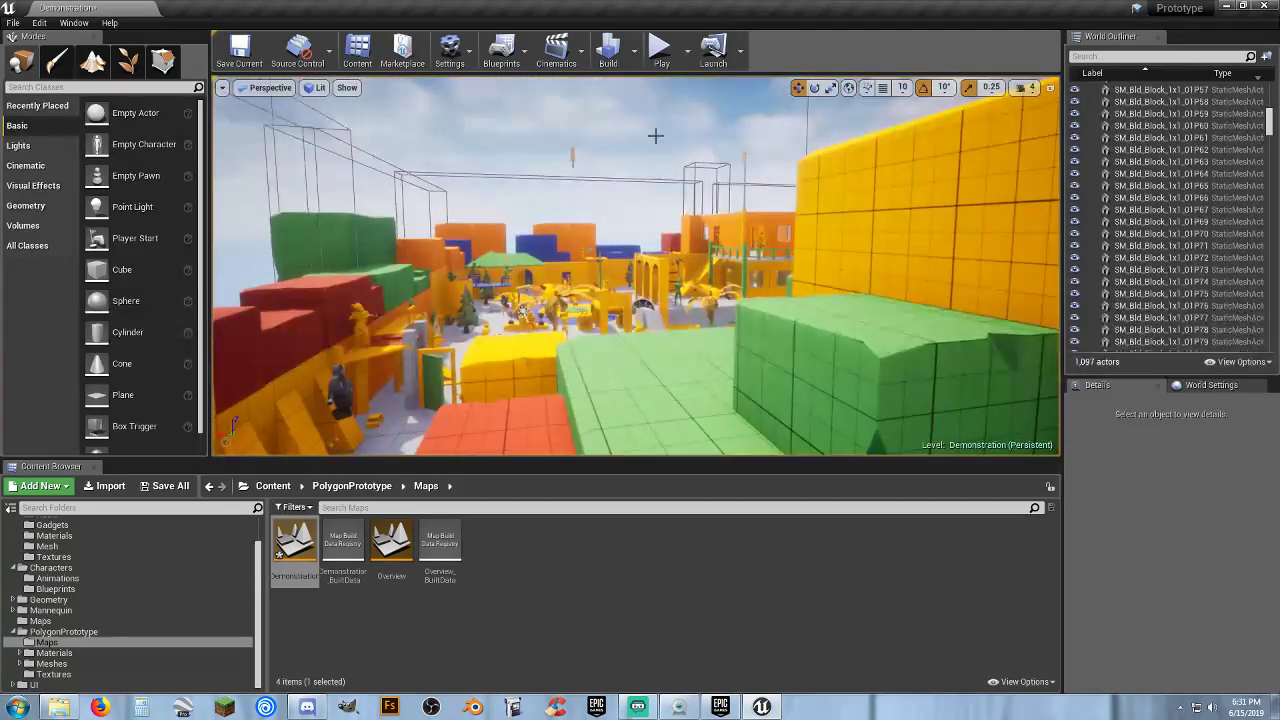
{"action": "left_click", "coordinate": [662, 50]}
{"action": "key", "text": "w"}
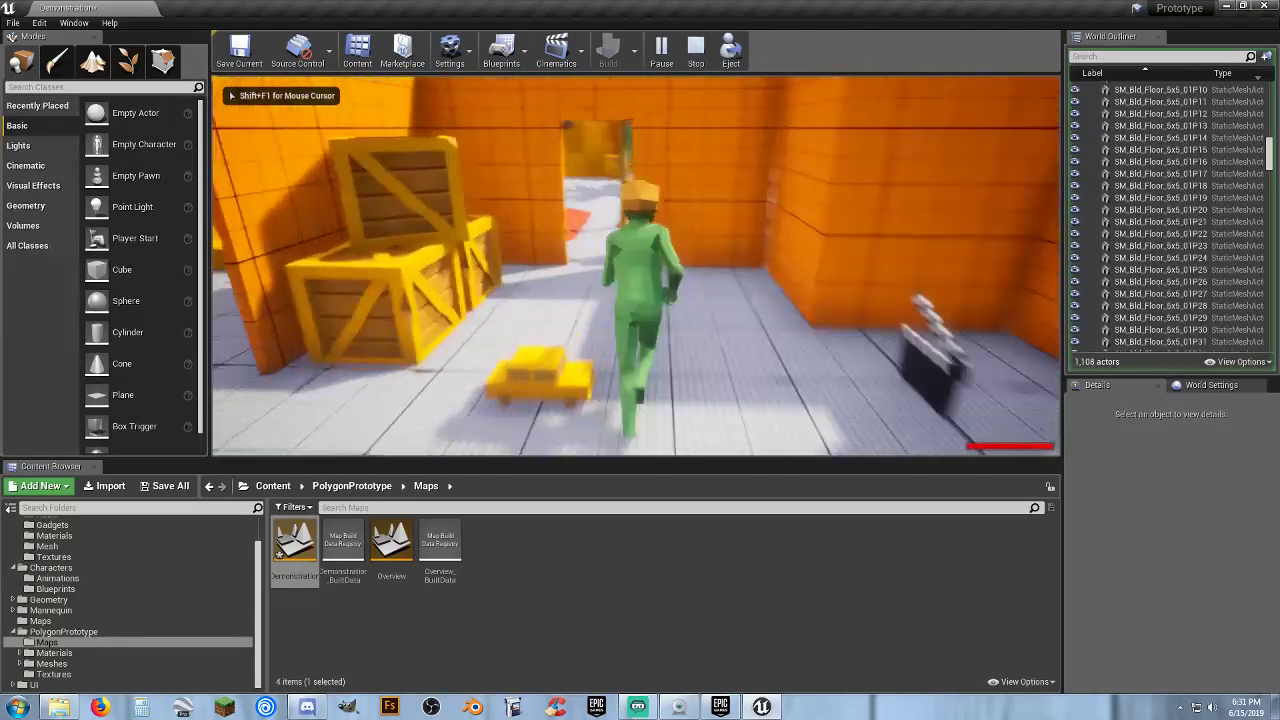
{"action": "key", "text": "w"}
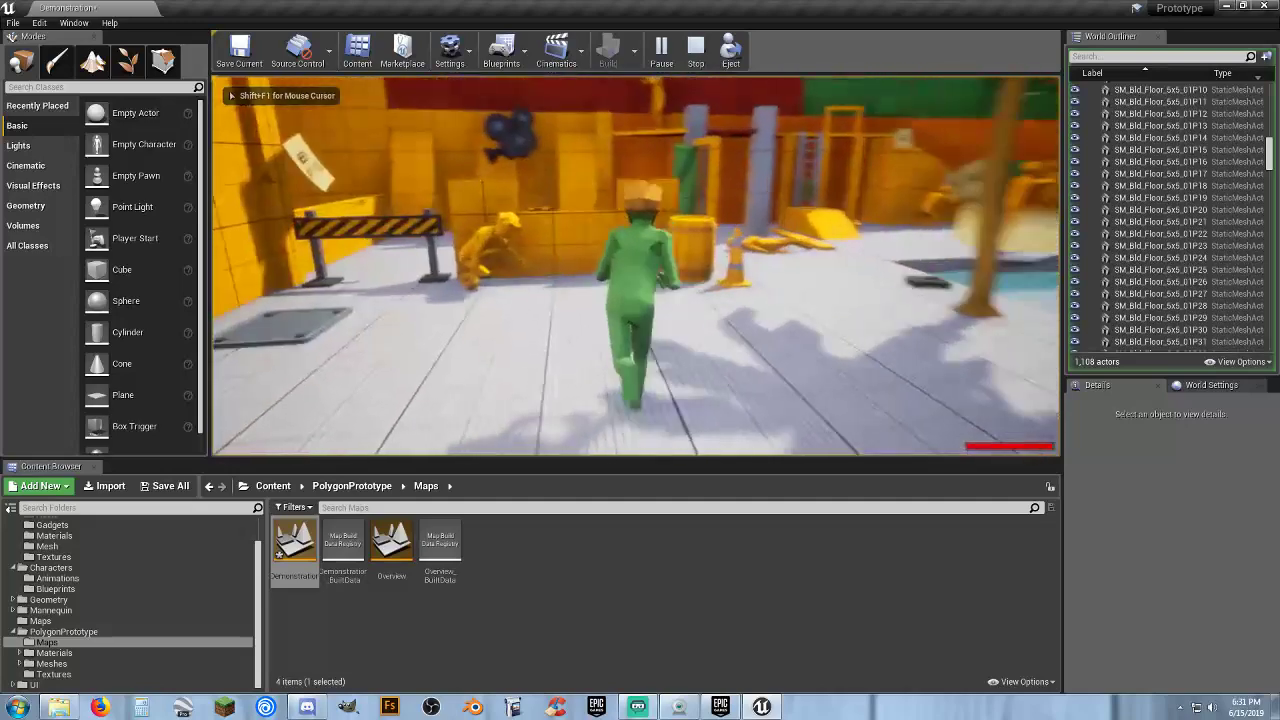
{"action": "key", "text": "w"}
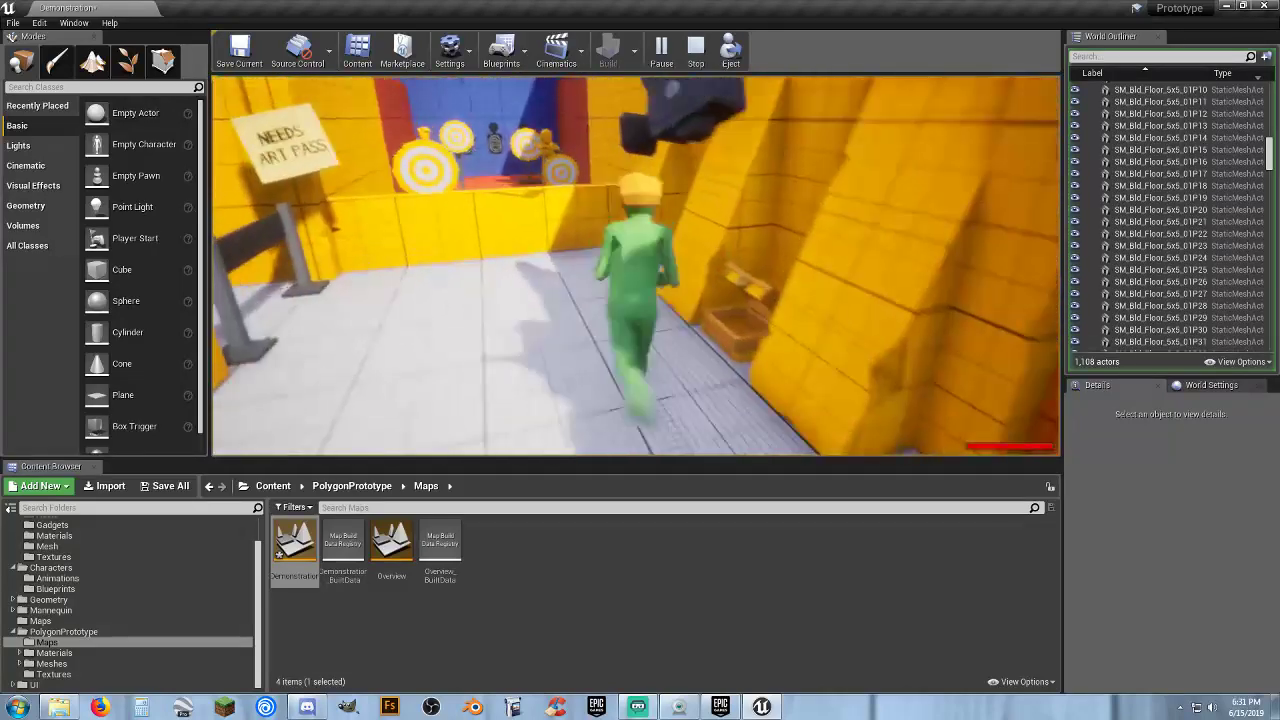
{"action": "key", "text": "w"}
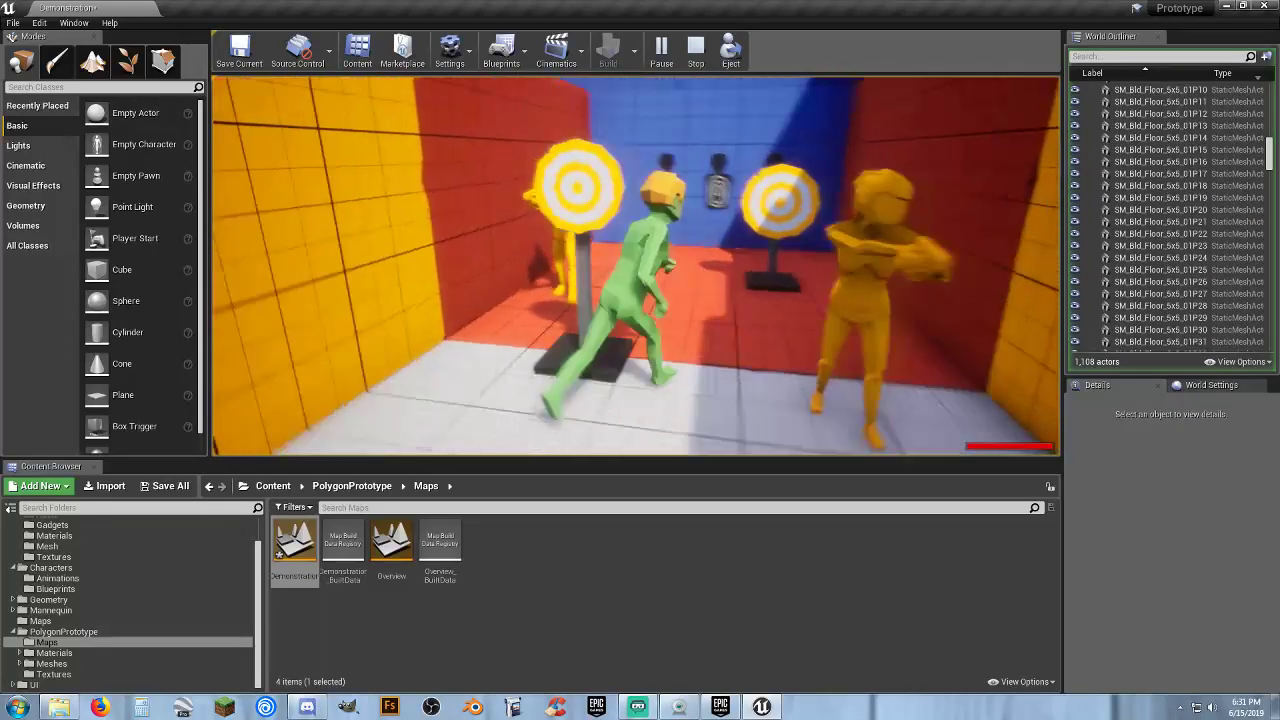
{"action": "key", "text": "w"}
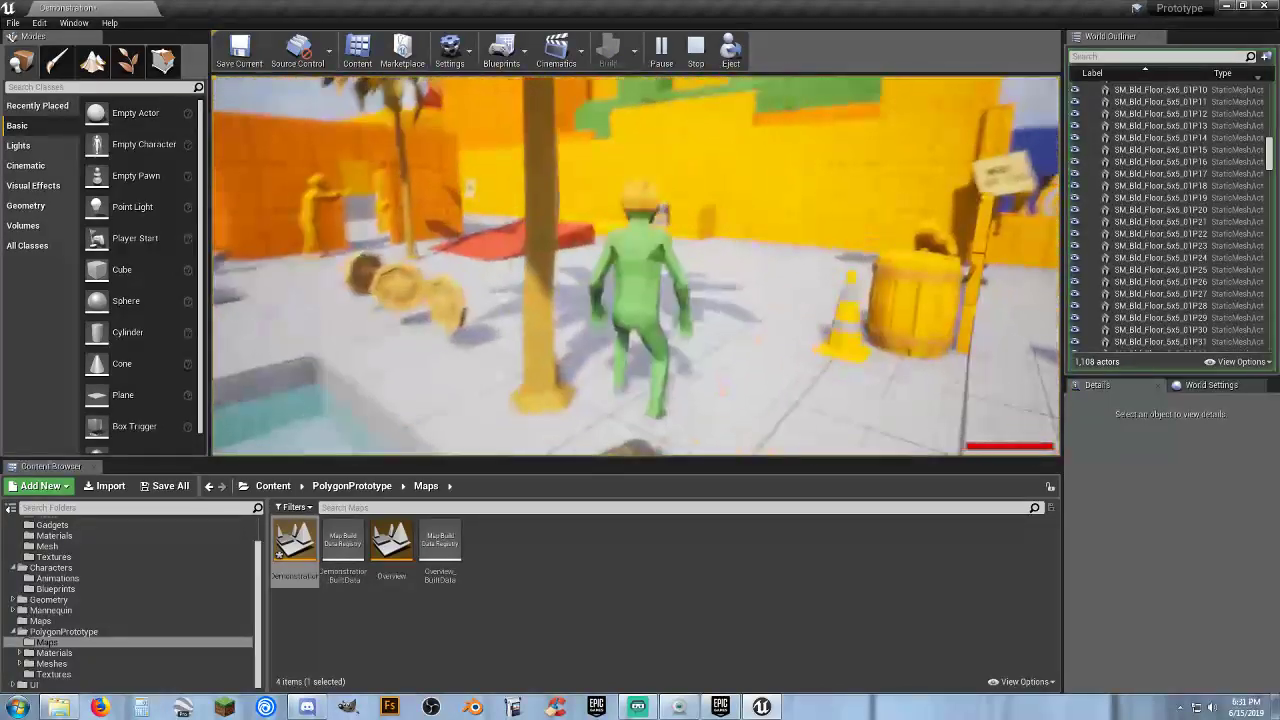
{"action": "key", "text": "w"}
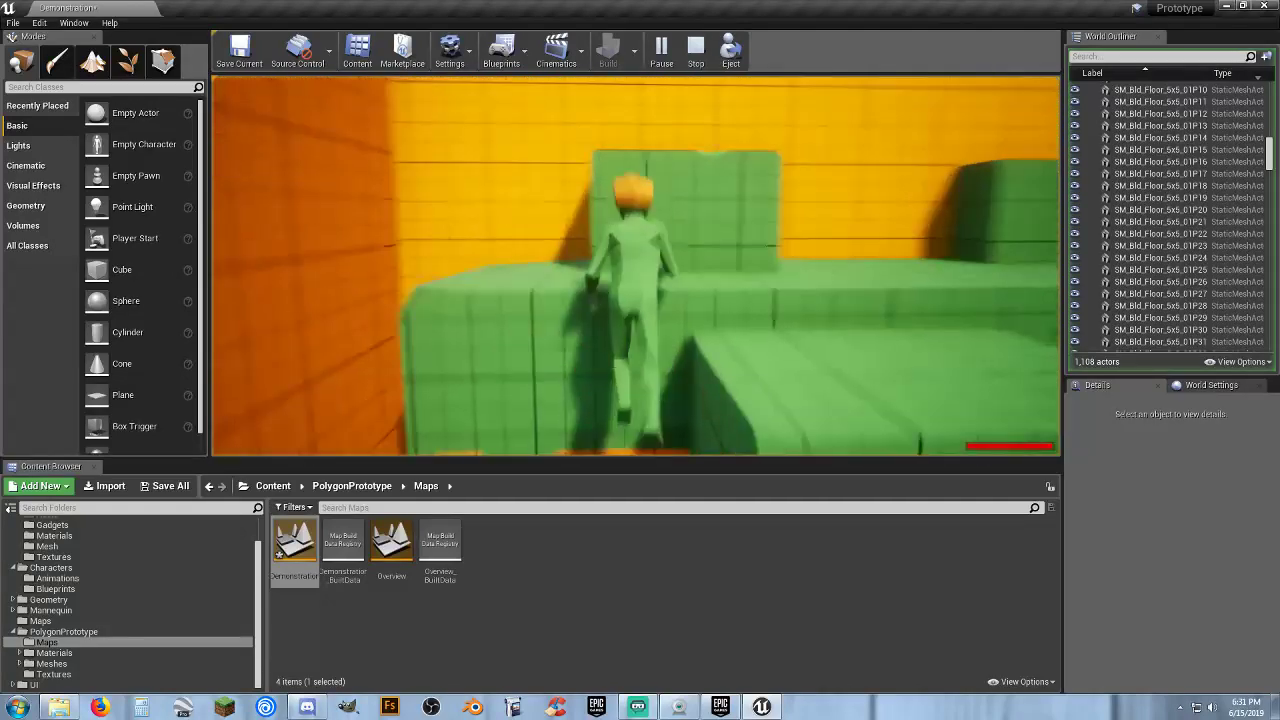
{"action": "key", "text": "w"}
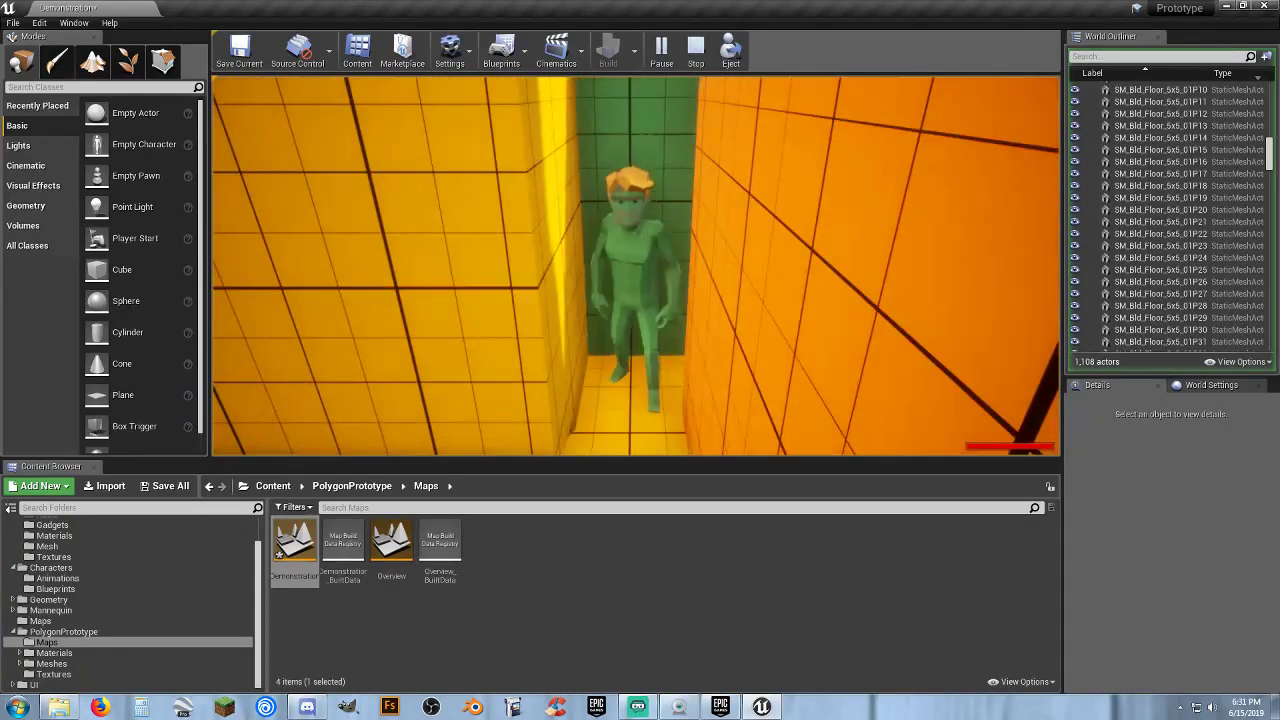
{"action": "key", "text": "Escape"}
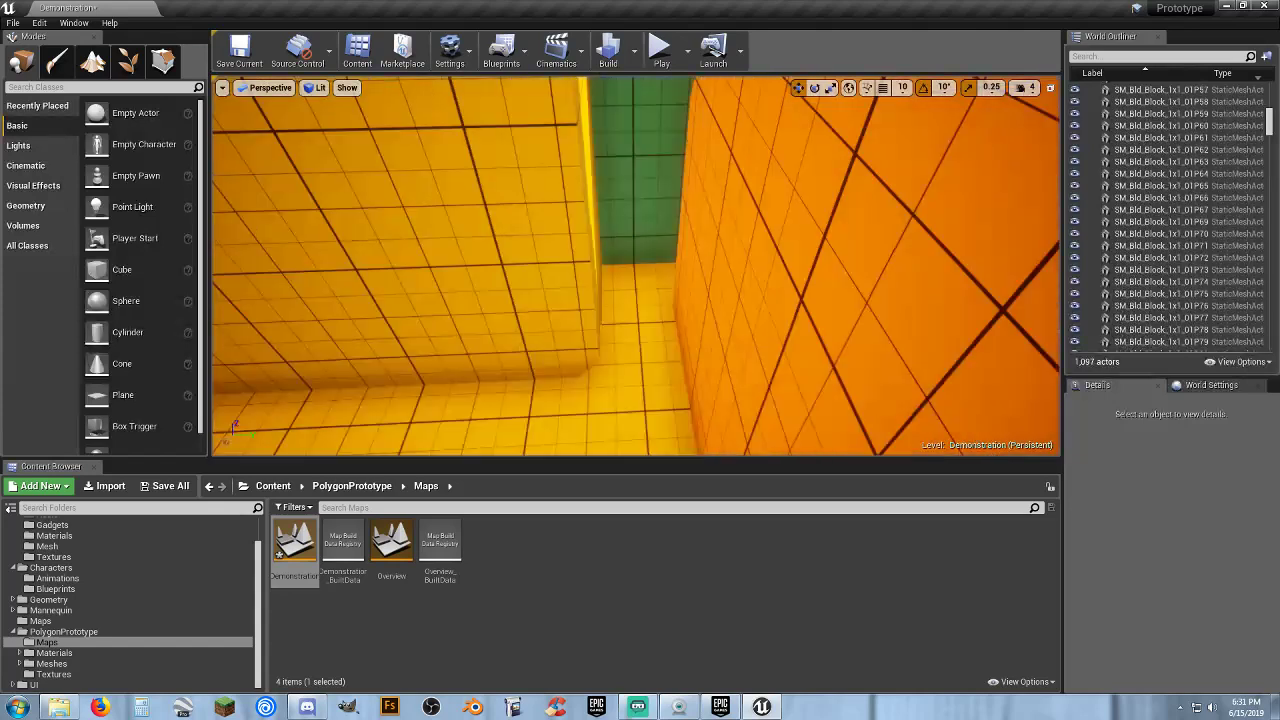
Move the large orange block SM_Bld_Block_1x1_01P81 at the level's edge inward along Y to about -1293
{"action": "key", "text": "s"}
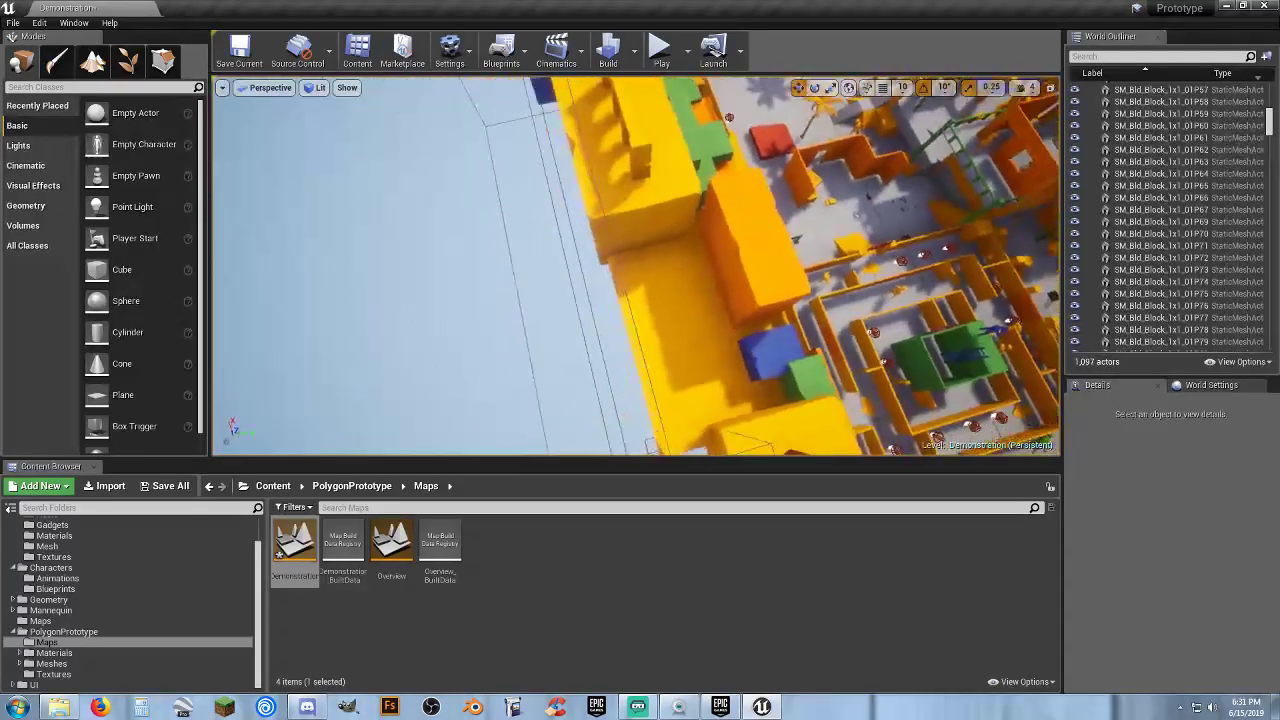
{"action": "scroll", "coordinate": [633, 250], "scroll_direction": "up", "scroll_amount": 5}
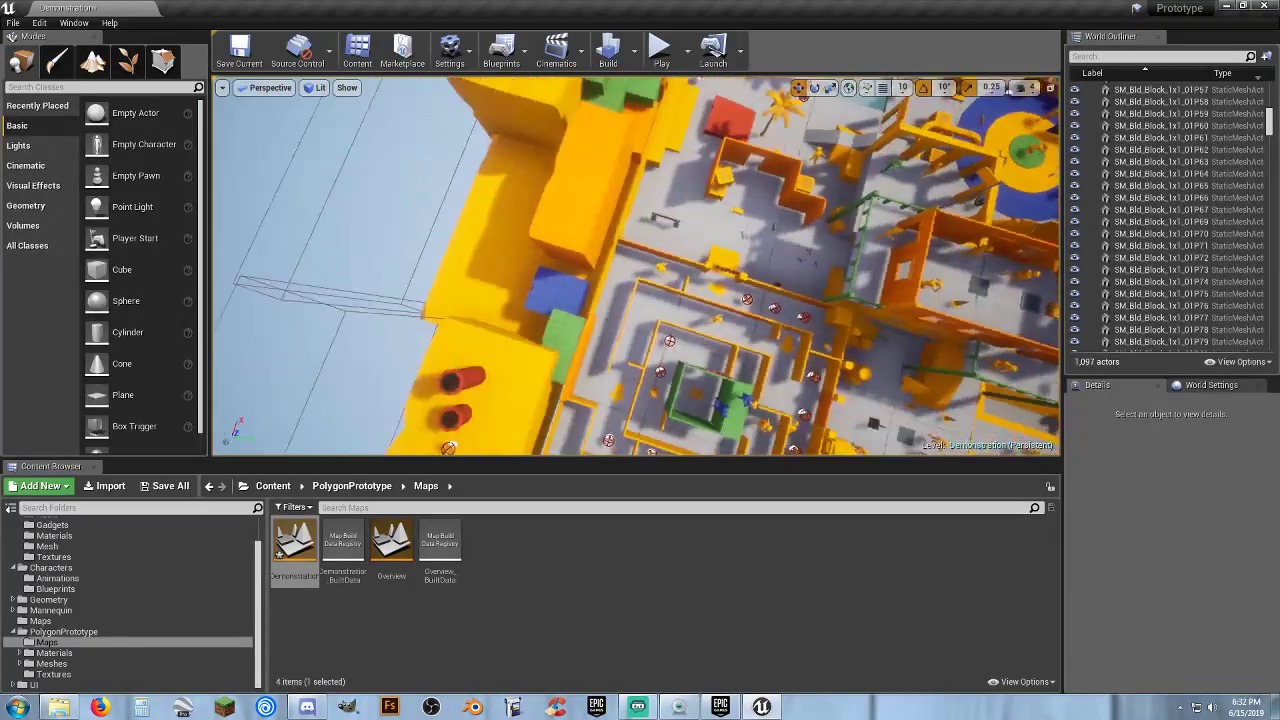
{"action": "left_click", "coordinate": [595, 228]}
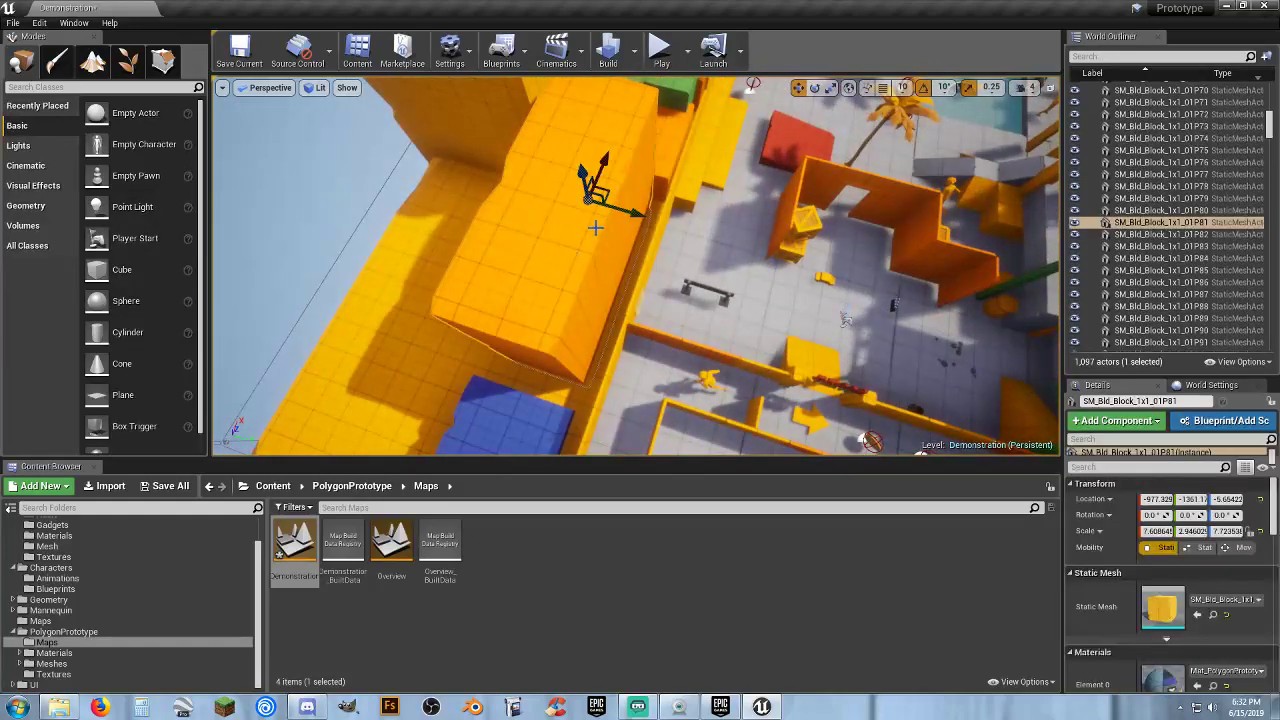
{"action": "left_click_drag", "start_coordinate": [631, 213], "coordinate": [648, 218]}
Move the neighbouring blue block SM_Bld_Block_1x1_01P82 against the orange block and maze wall, at about X -1772, Y -1296
{"action": "right_click_drag", "start_coordinate": [706, 275], "coordinate": [797, 283]}
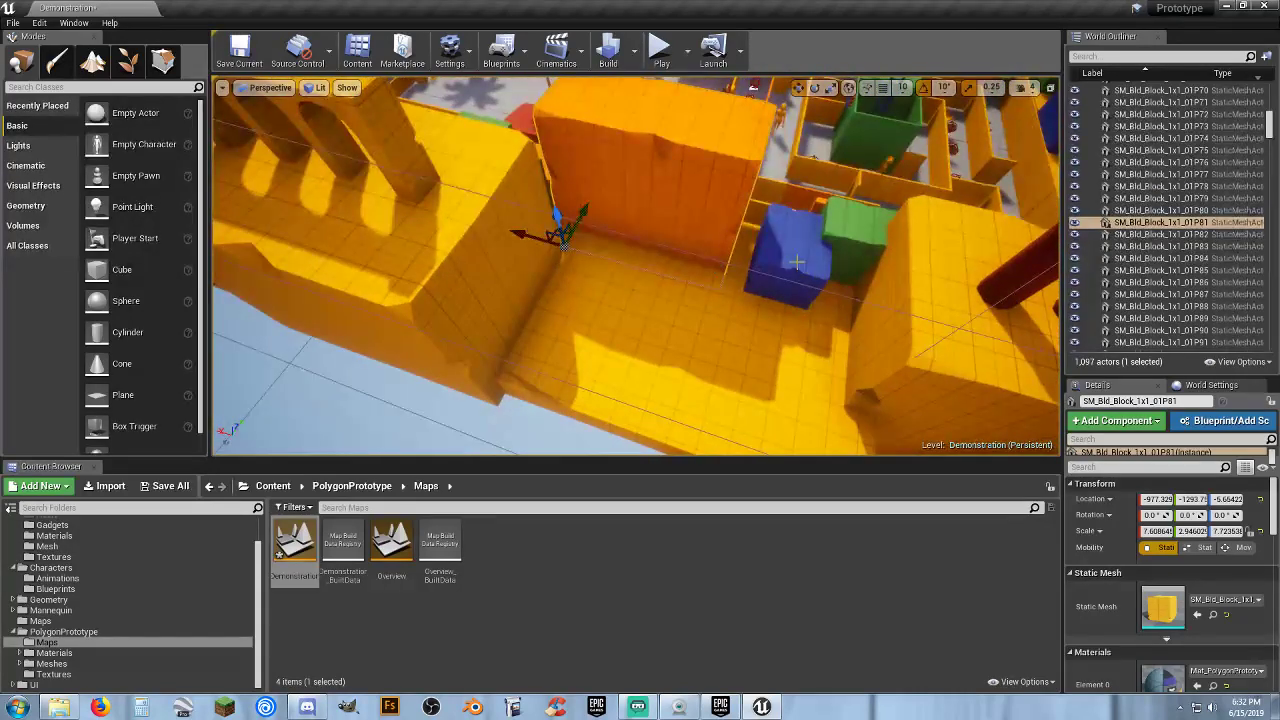
{"action": "left_click", "coordinate": [795, 250]}
{"action": "left_click_drag", "start_coordinate": [703, 296], "coordinate": [681, 297]}
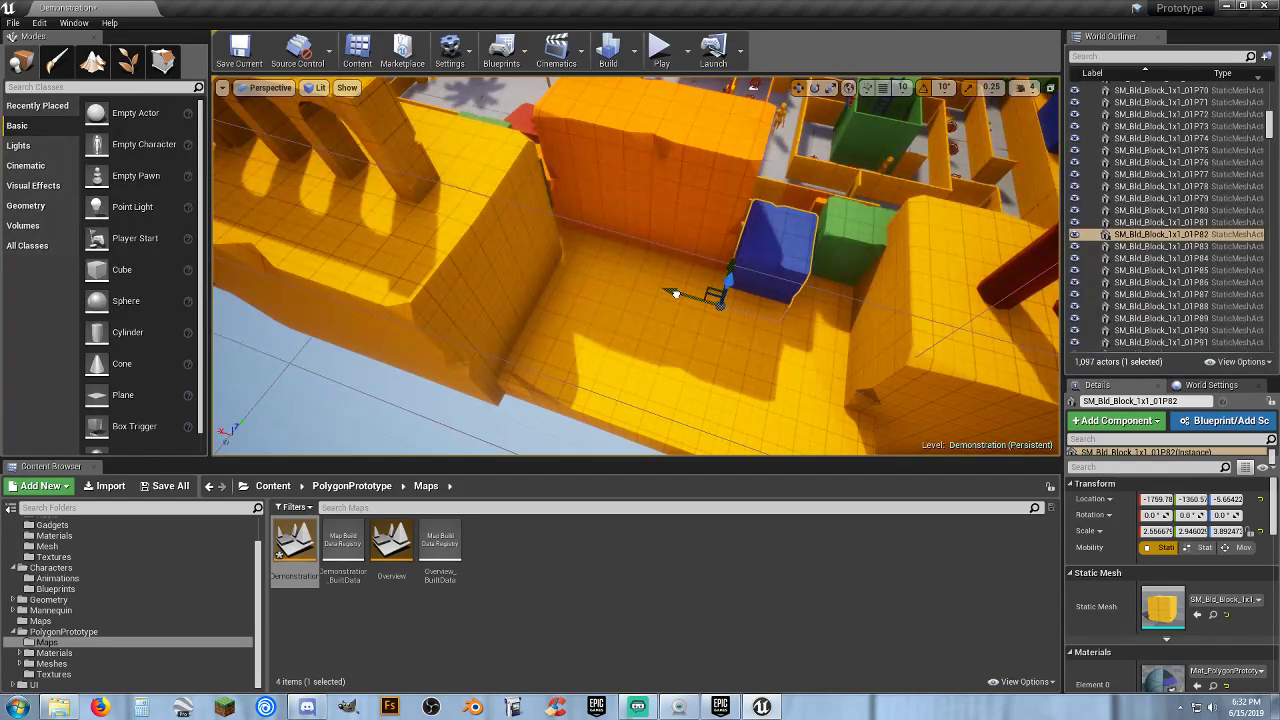
{"action": "right_click_drag", "start_coordinate": [776, 271], "coordinate": [636, 248]}
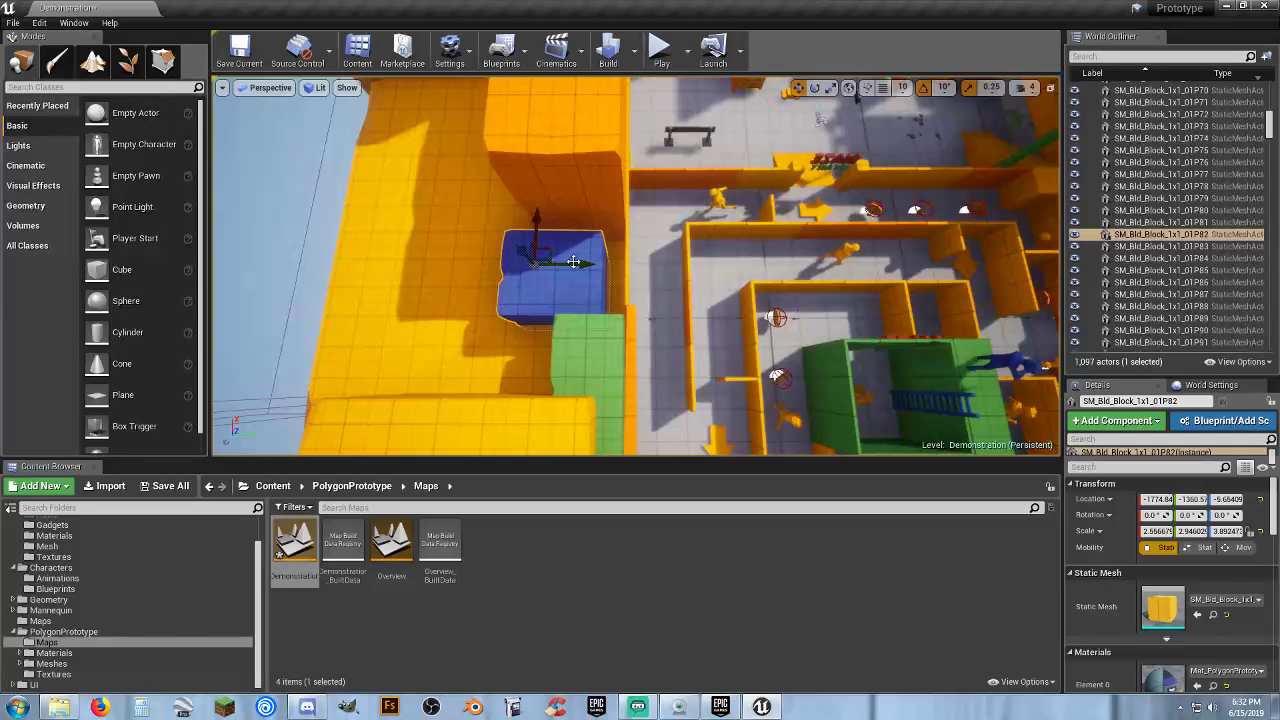
{"action": "left_click_drag", "start_coordinate": [588, 264], "coordinate": [592, 264]}
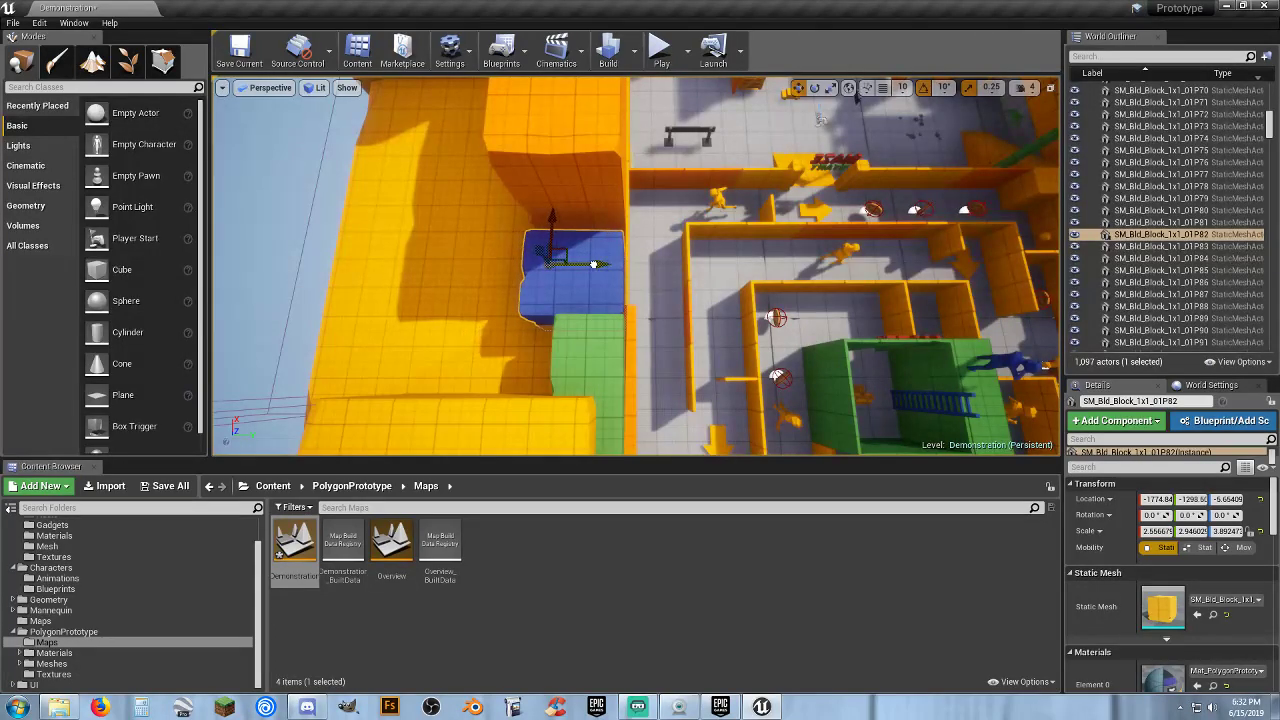
{"action": "right_click_drag", "start_coordinate": [704, 280], "coordinate": [694, 288]}
{"action": "left_click_drag", "start_coordinate": [636, 291], "coordinate": [634, 291]}
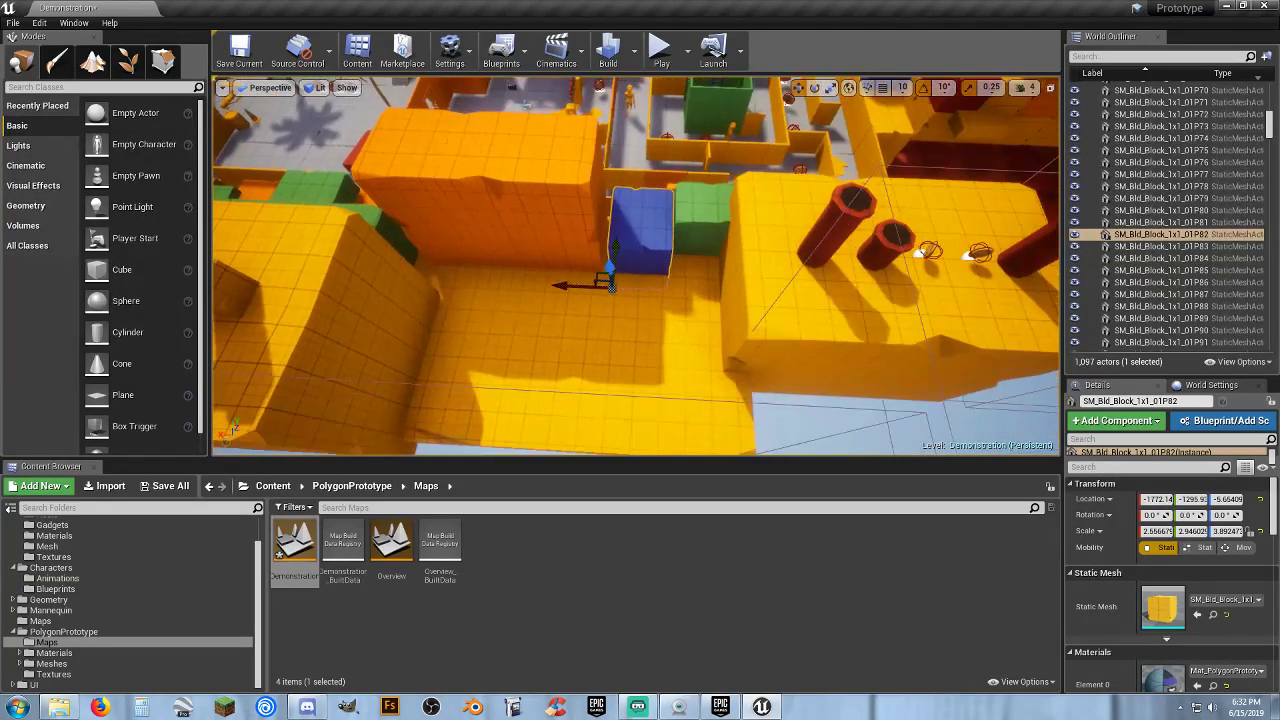
Play-test the Demonstration level, running from the start area up onto the yellow maze walls and along their tops
{"action": "right_click_drag", "start_coordinate": [636, 280], "coordinate": [580, 304]}
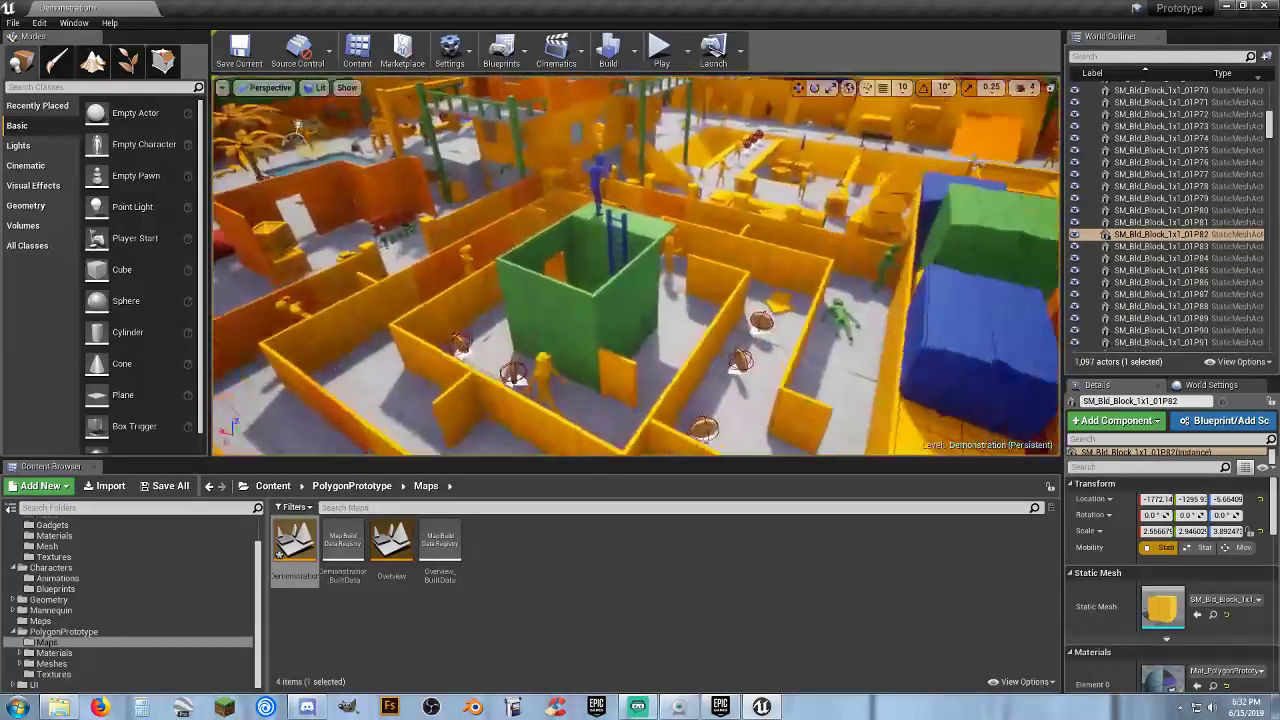
{"action": "right_click_drag", "start_coordinate": [580, 304], "coordinate": [578, 330]}
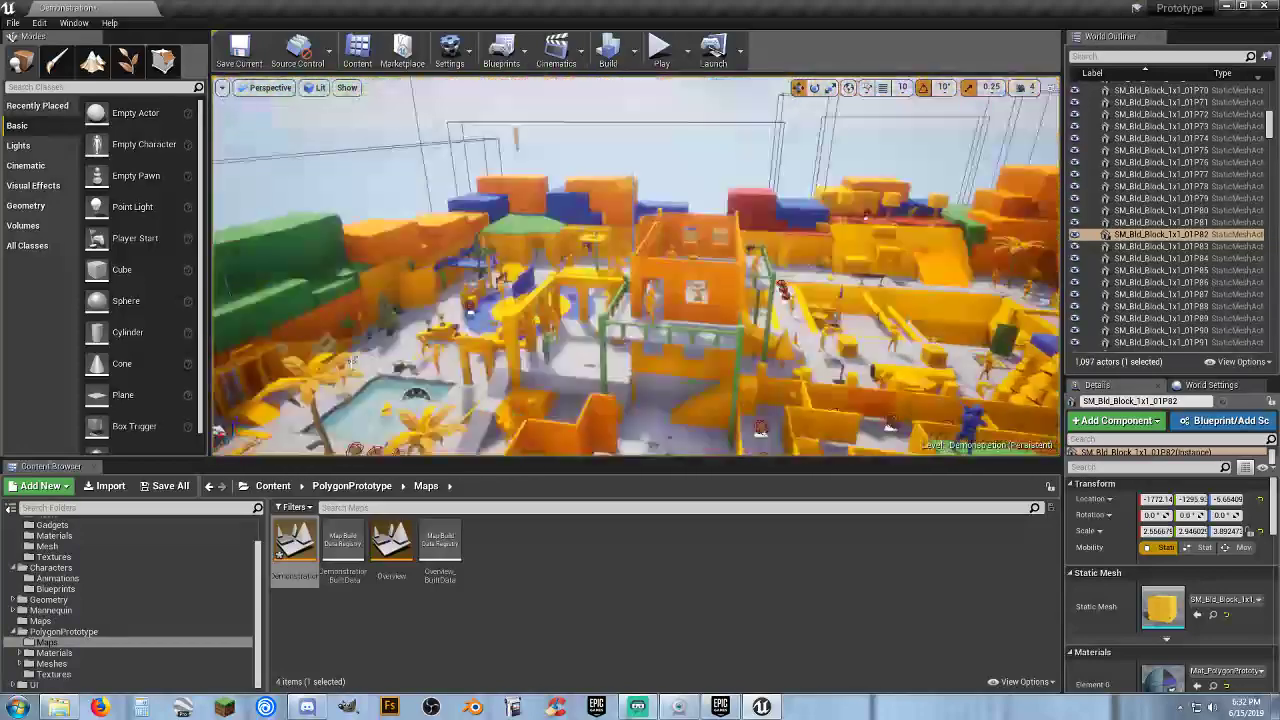
{"action": "right_click_drag", "start_coordinate": [636, 290], "coordinate": [695, 110]}
{"action": "left_click", "coordinate": [669, 296]}
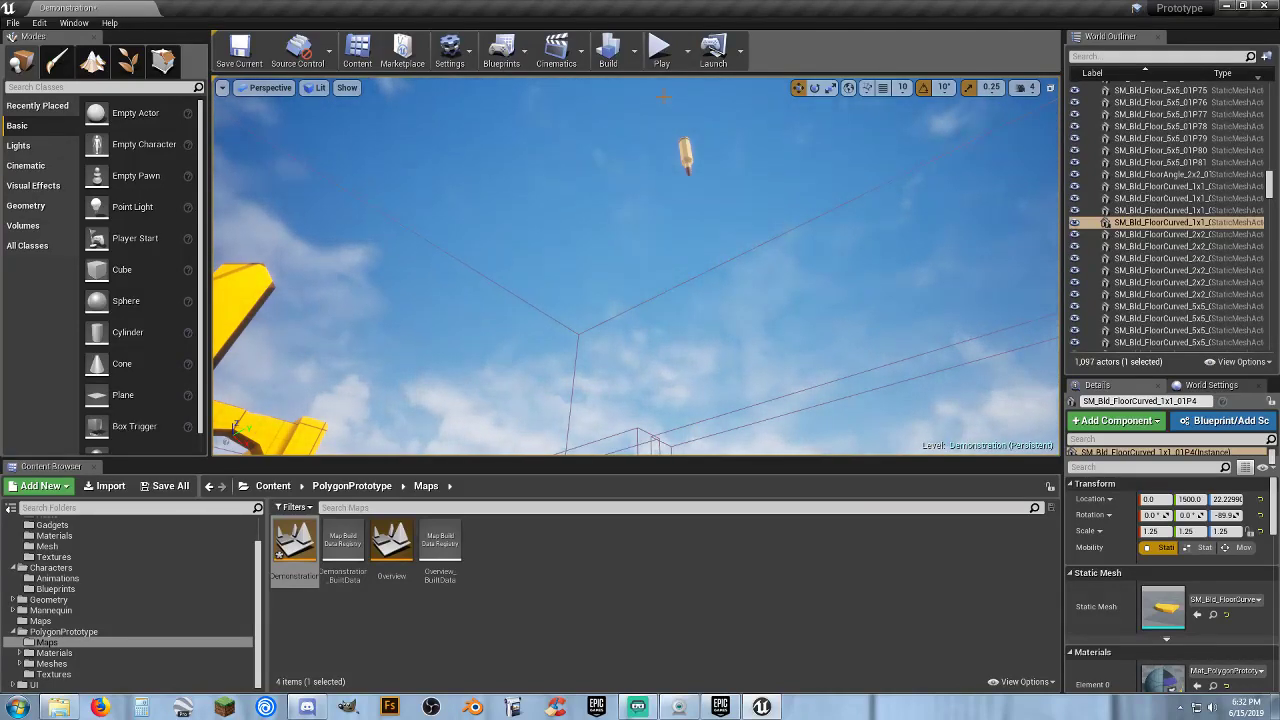
{"action": "left_click", "coordinate": [659, 55]}
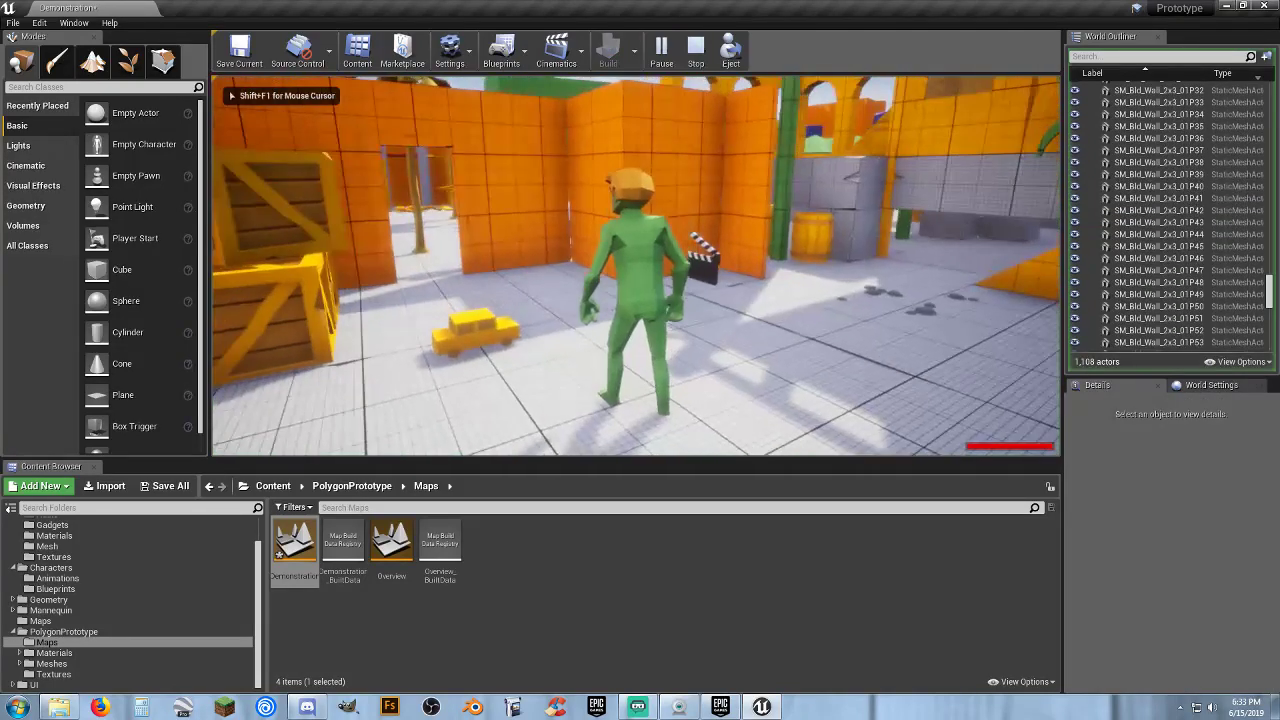
{"action": "key", "text": "w"}
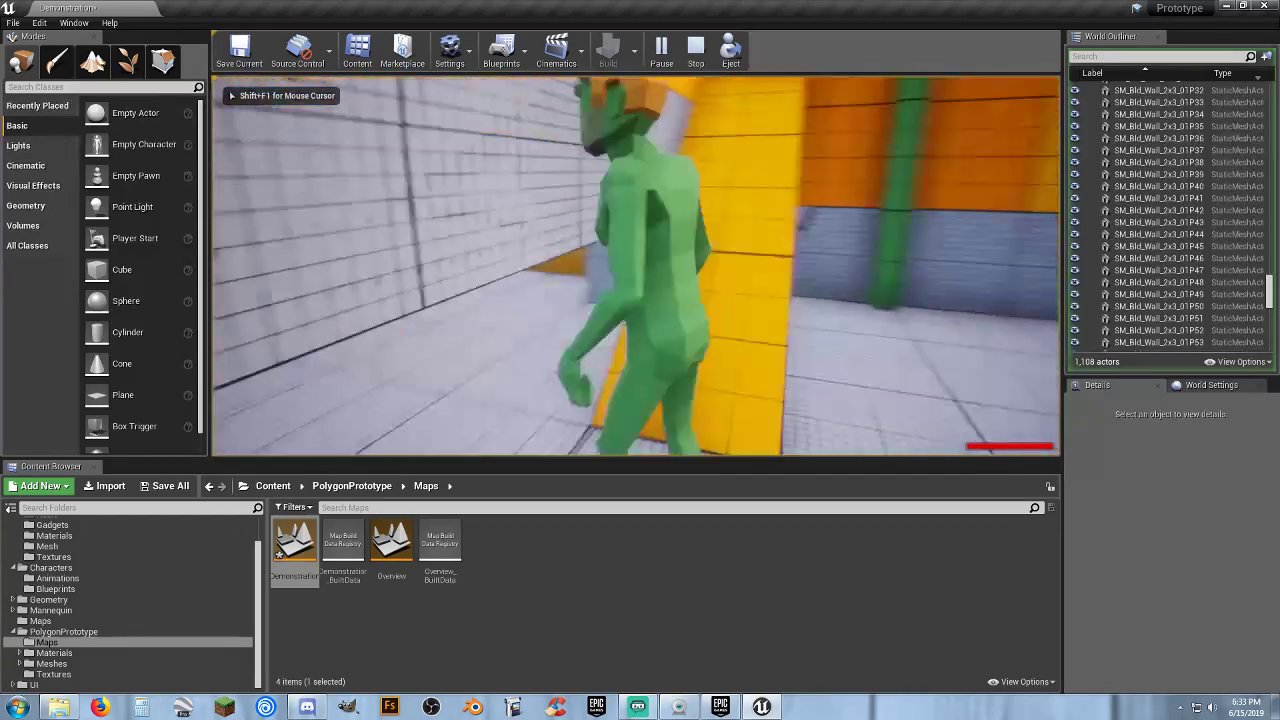
{"action": "key", "text": "w"}
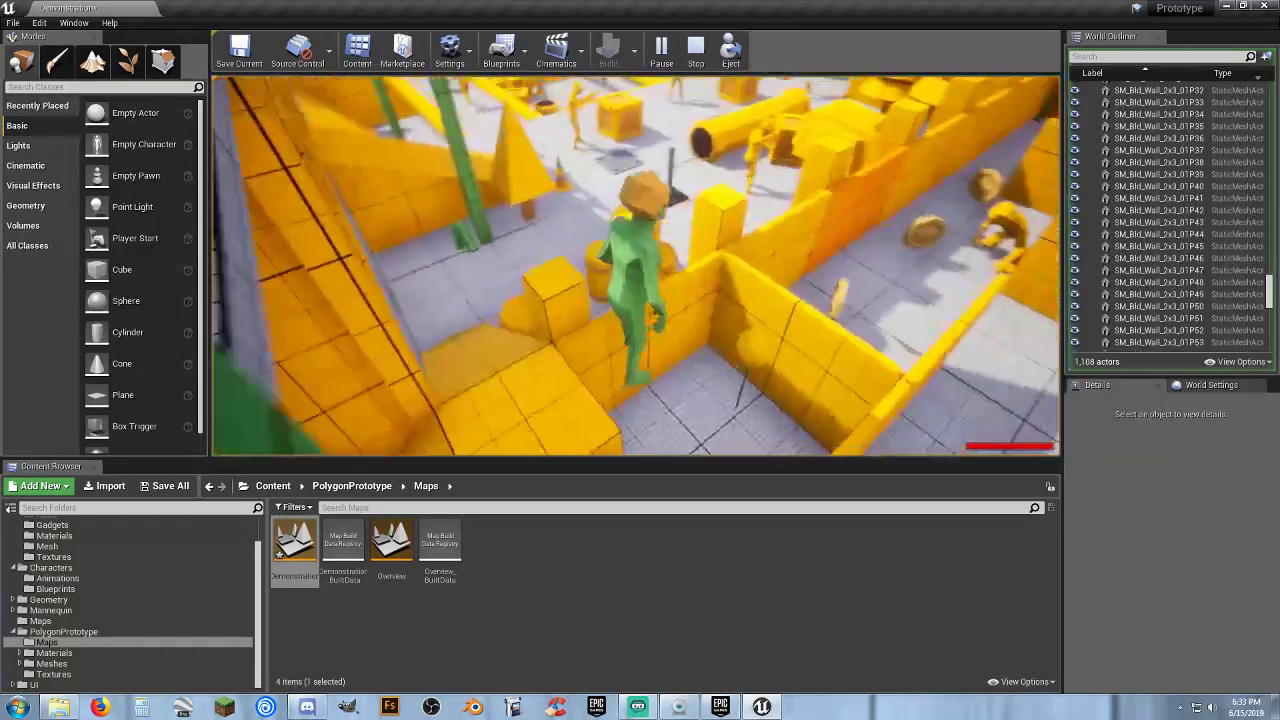
{"action": "key", "text": "w"}
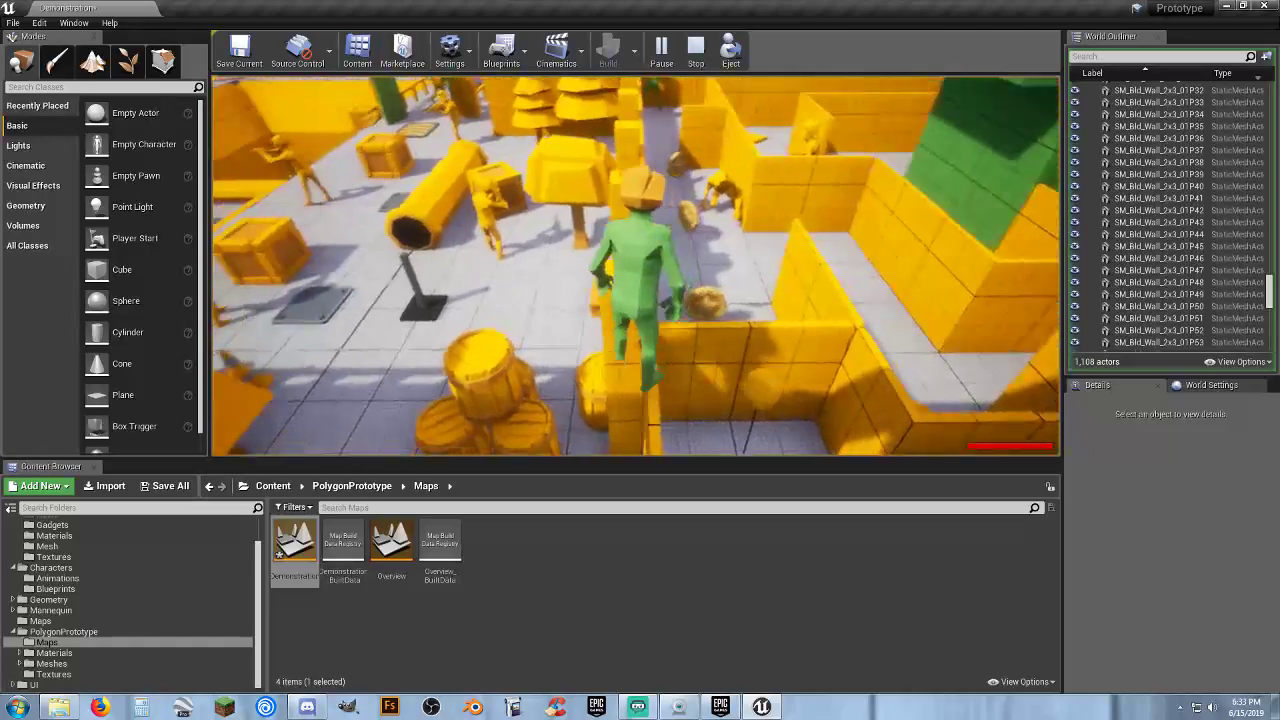
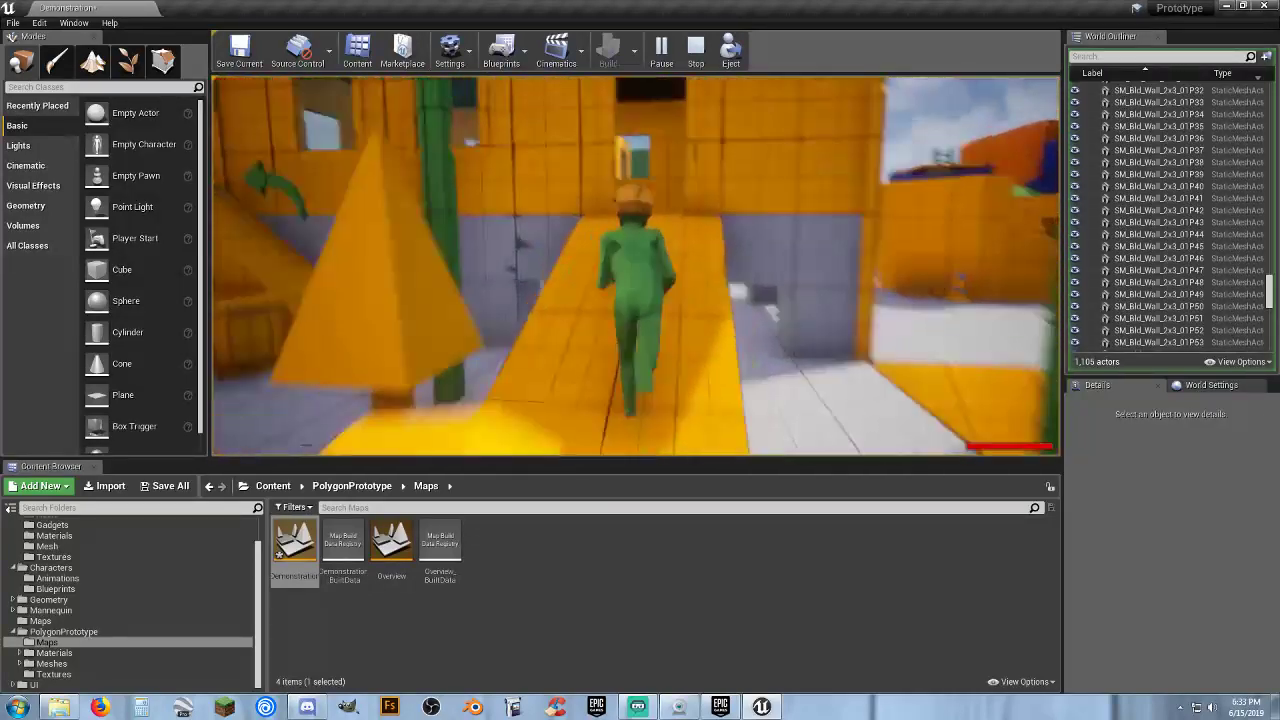
Run through the yellow building with the "Needs Art Pass" note, try climbing the steep ramp beside the wall, and stop the play session
{"action": "key", "text": "w"}
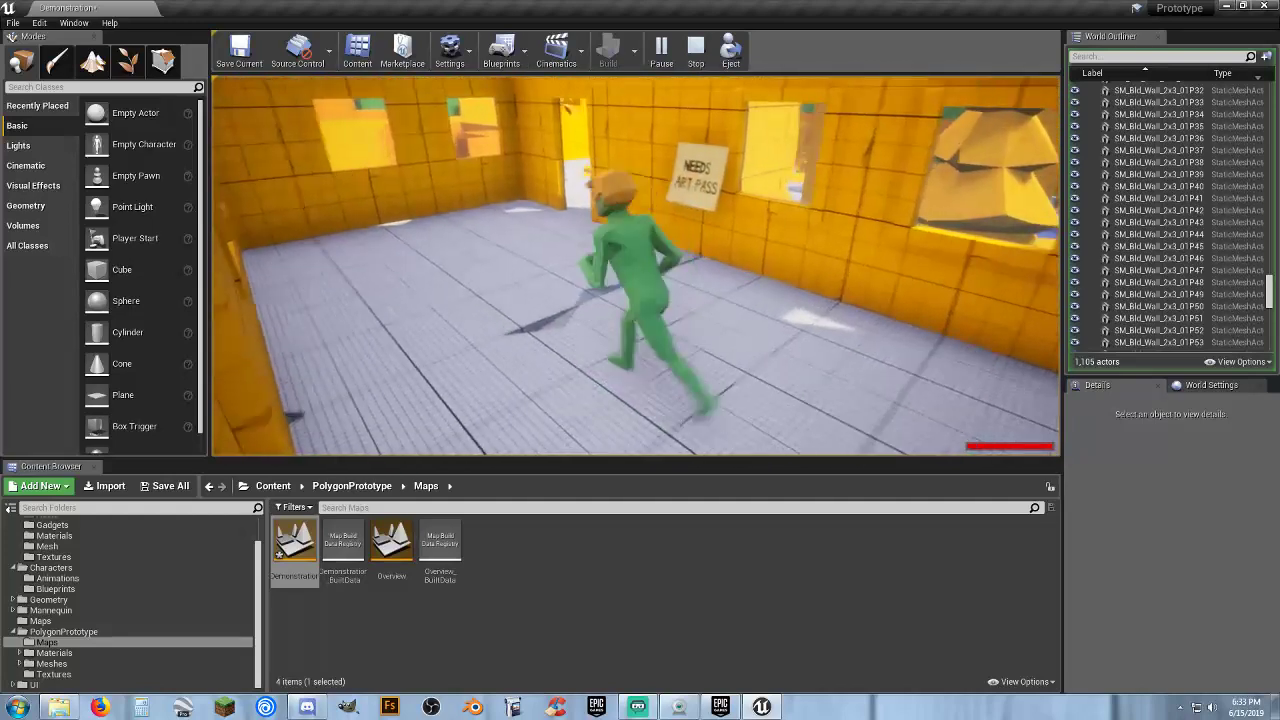
{"action": "key", "text": "w"}
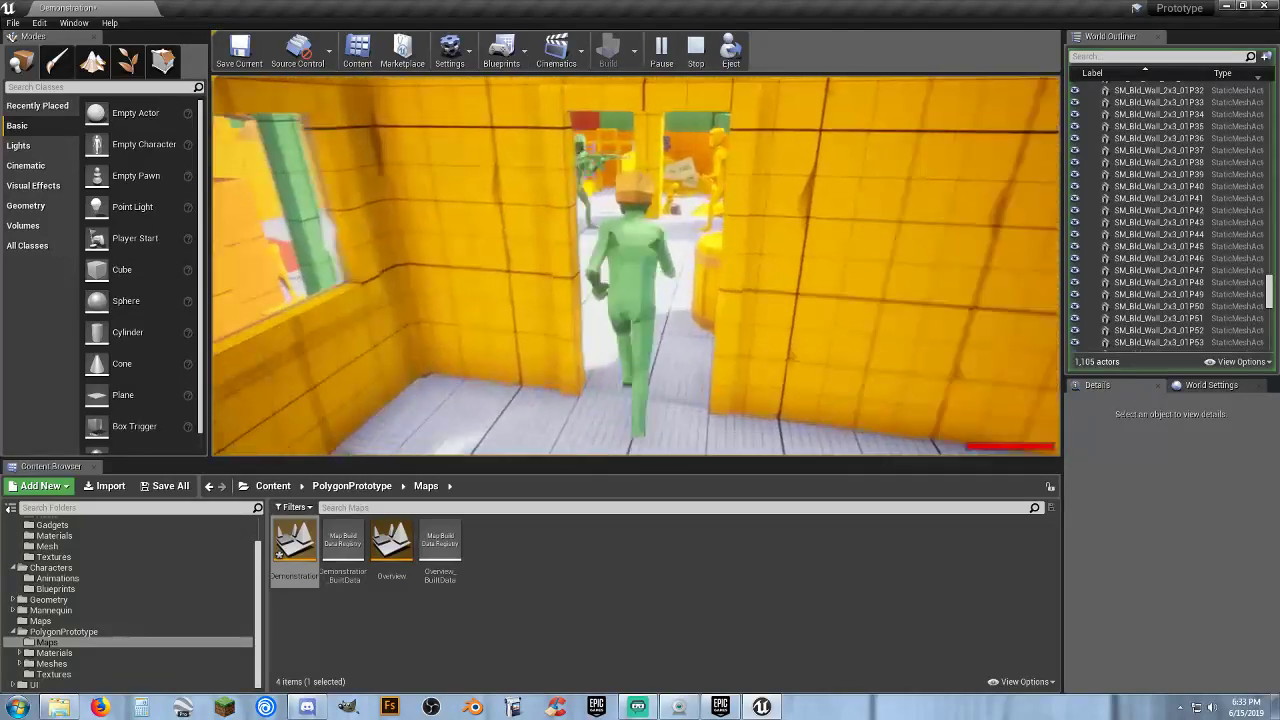
{"action": "key", "text": "w"}
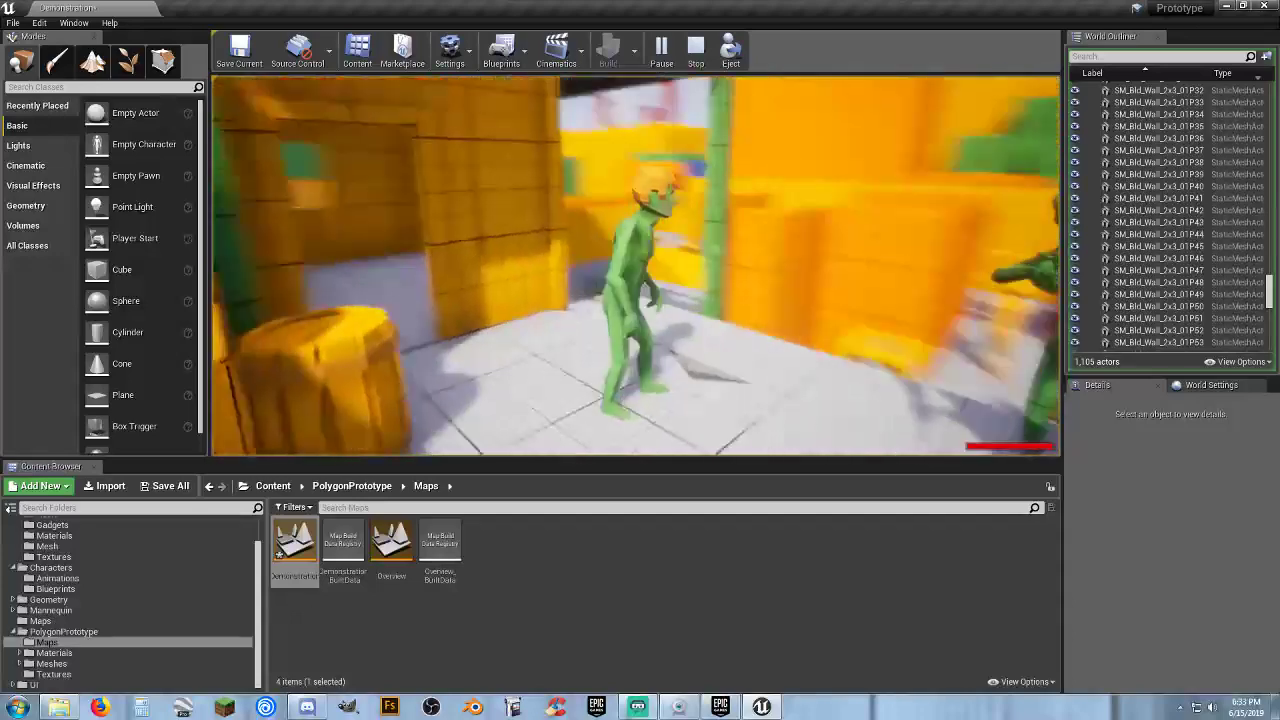
{"action": "key", "text": "w"}
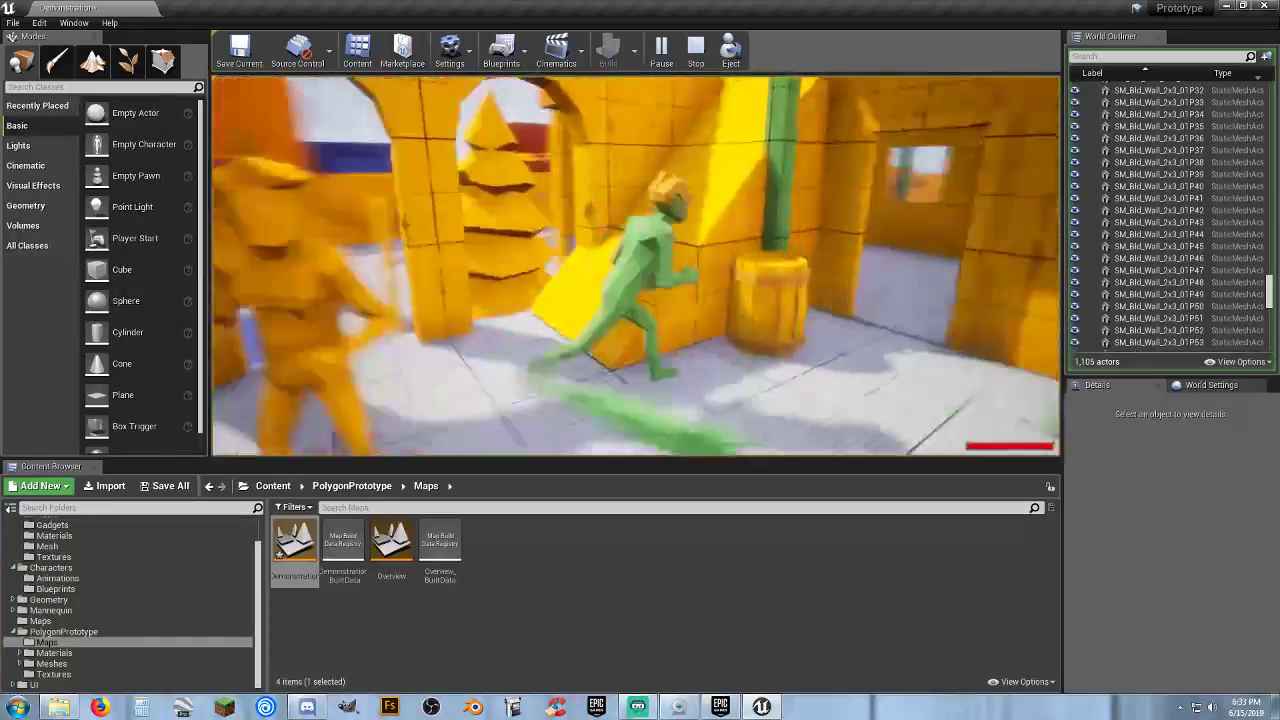
{"action": "key", "text": "w"}
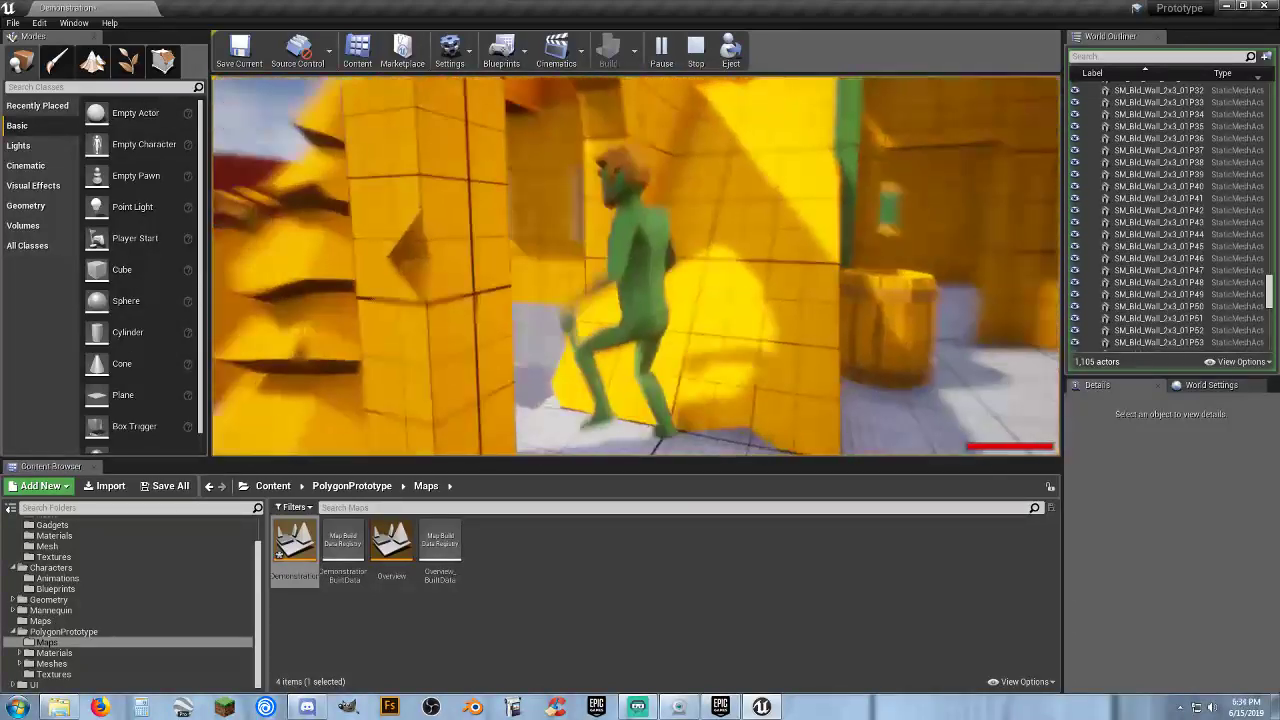
{"action": "key", "text": "w"}
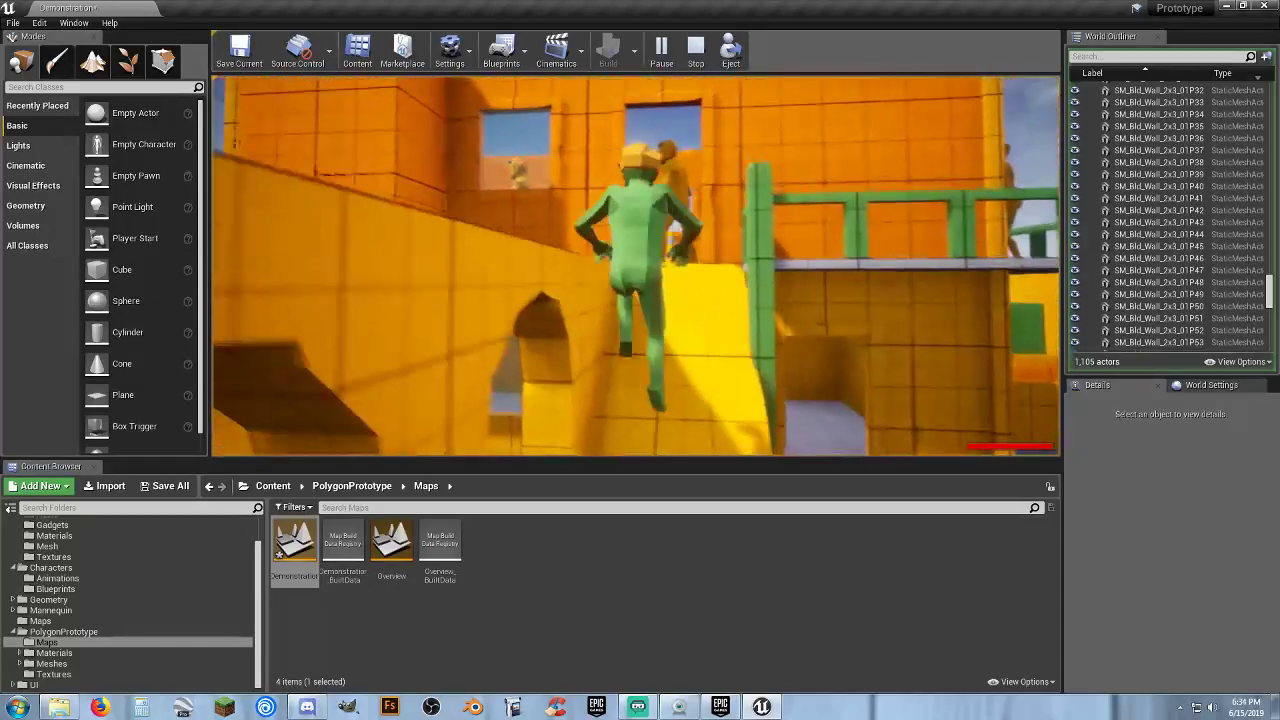
{"action": "key", "text": "w"}
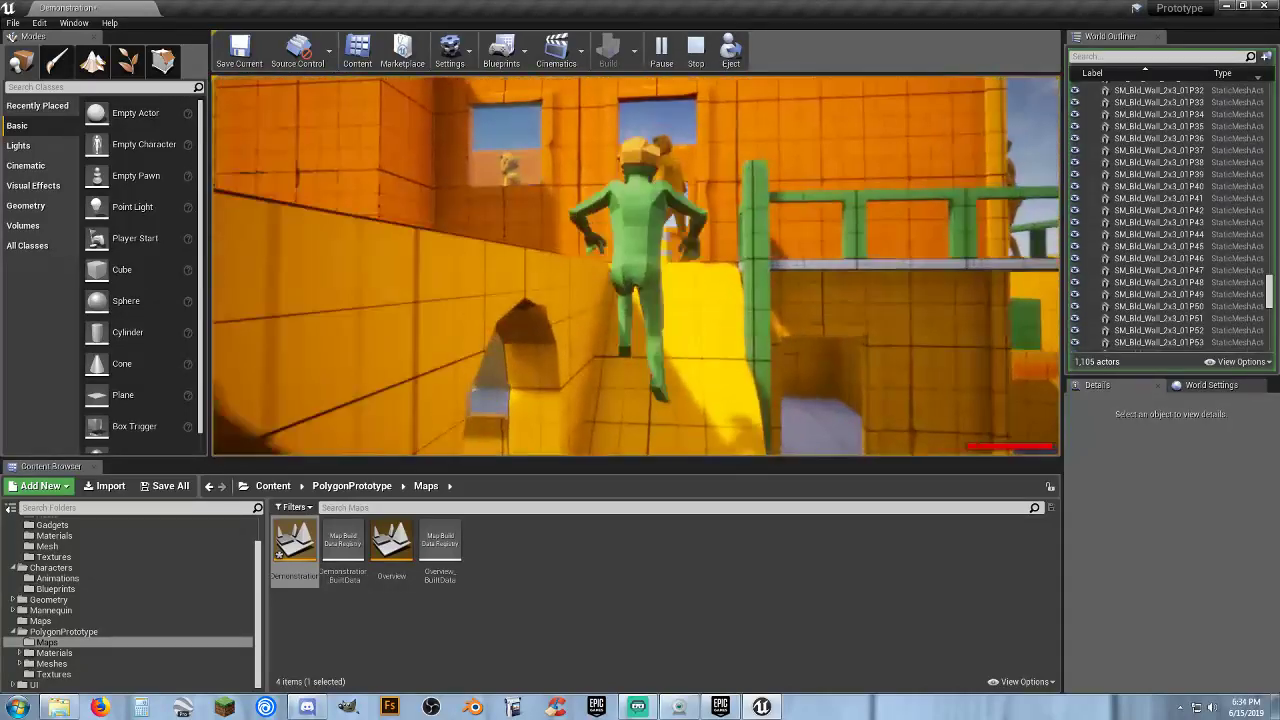
{"action": "key", "text": "w"}
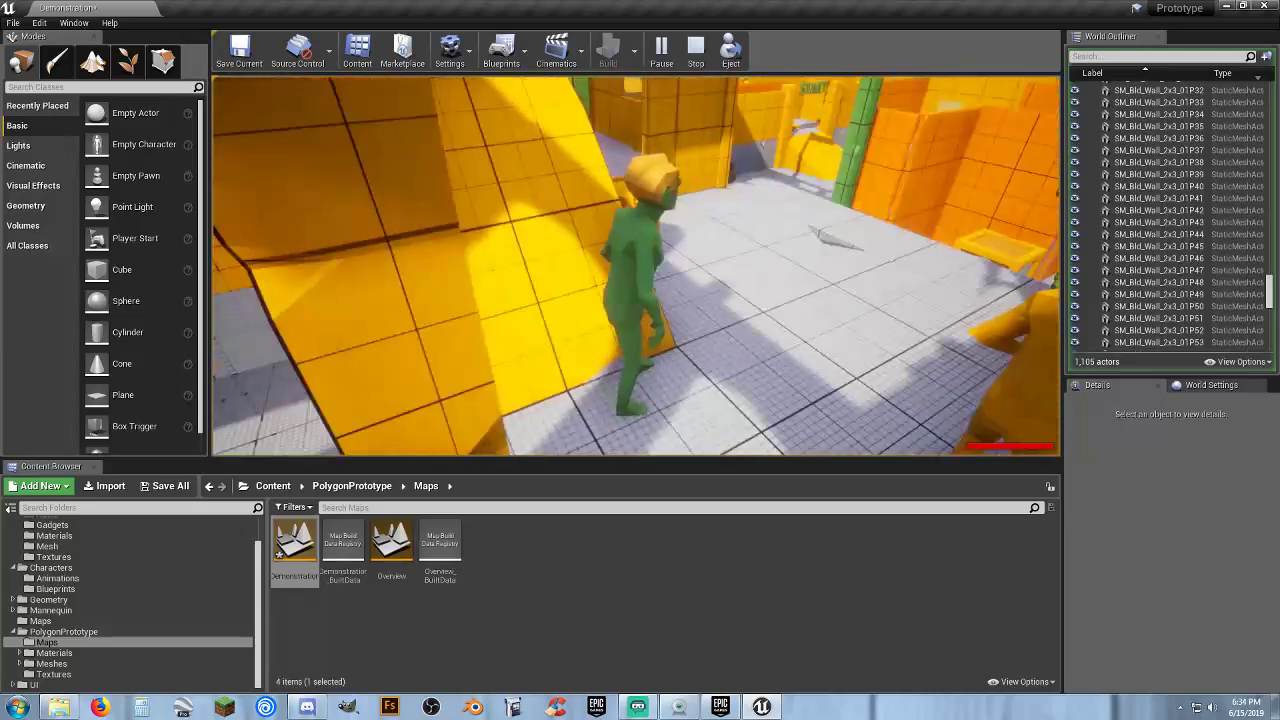
{"action": "key", "text": "Escape"}
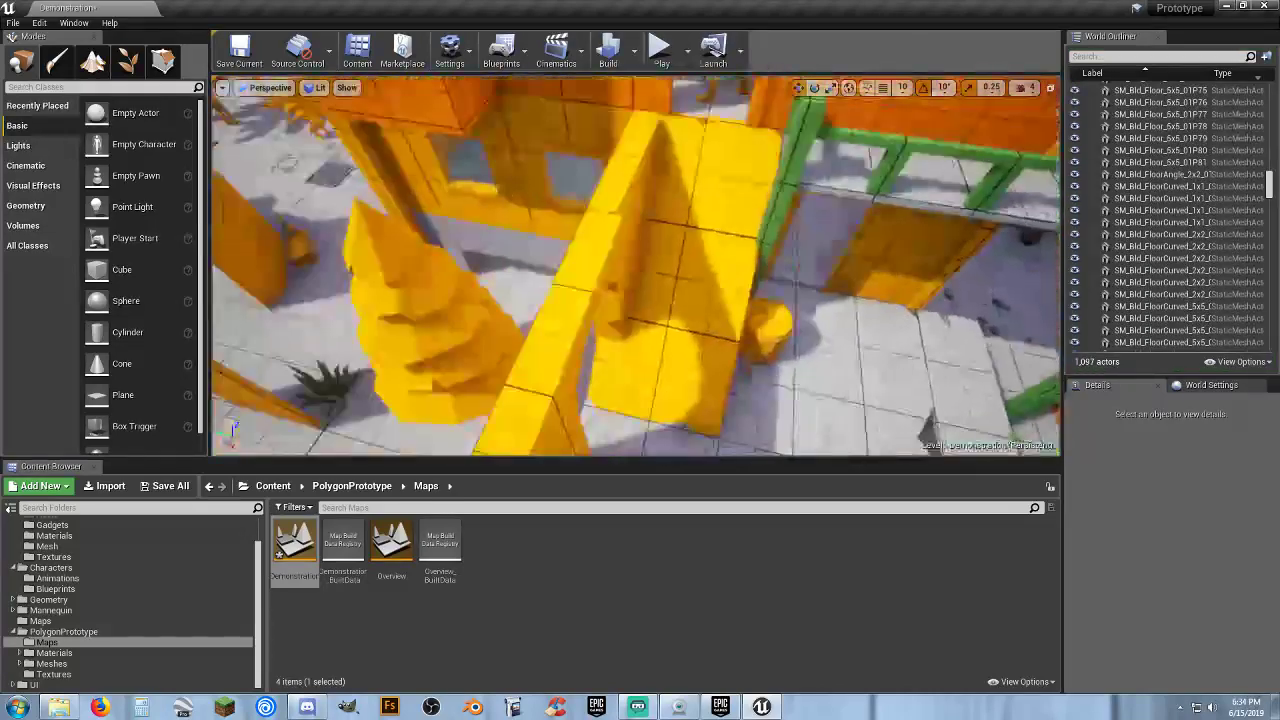
Collapse the Assets and Characters folders and expand the Meshes folder of PolygonPrototype
{"action": "right_click_drag", "start_coordinate": [673, 265], "coordinate": [673, 265]}
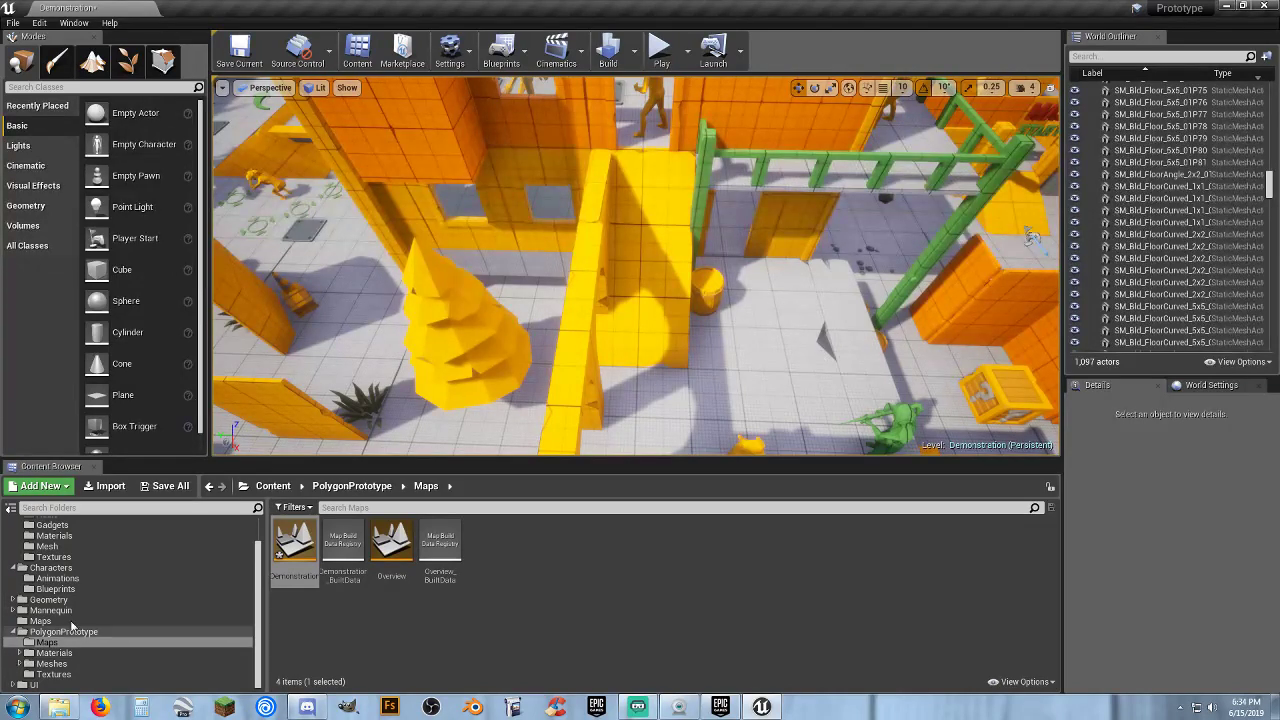
{"action": "scroll", "coordinate": [90, 601], "scroll_direction": "up", "scroll_amount": 1}
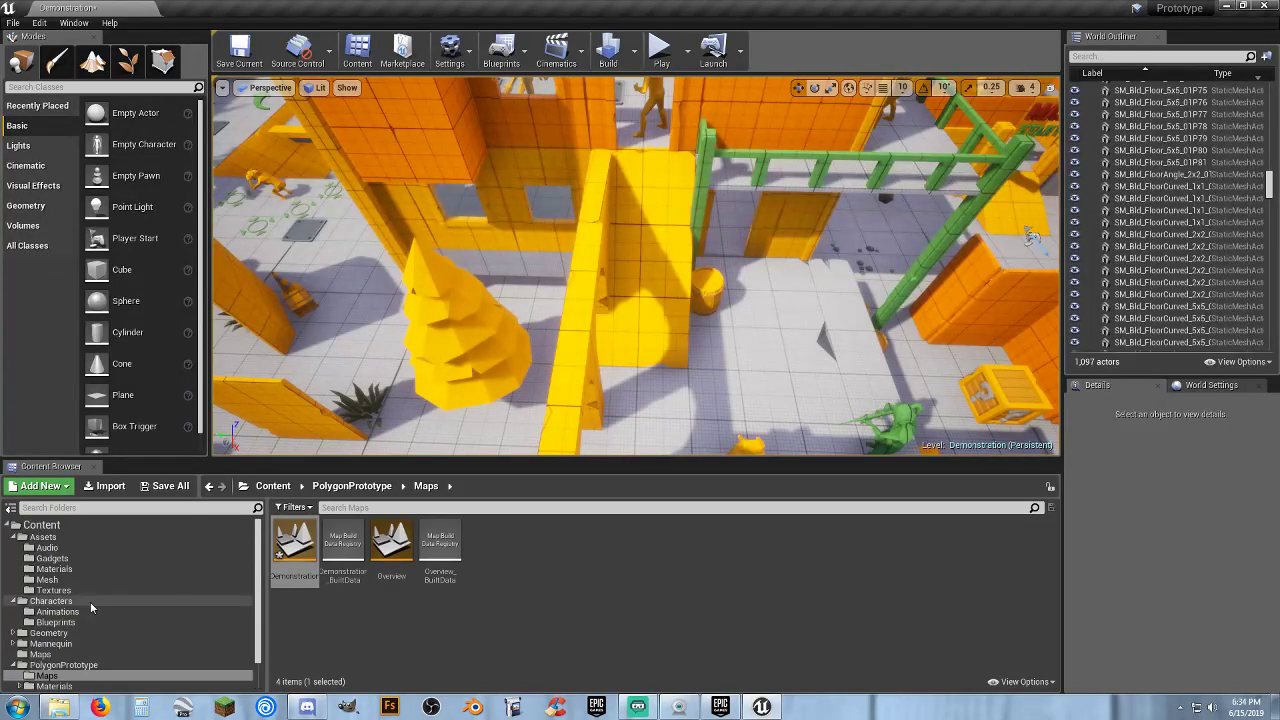
{"action": "left_click", "coordinate": [14, 537]}
{"action": "left_click", "coordinate": [13, 548]}
{"action": "left_click", "coordinate": [40, 600]}
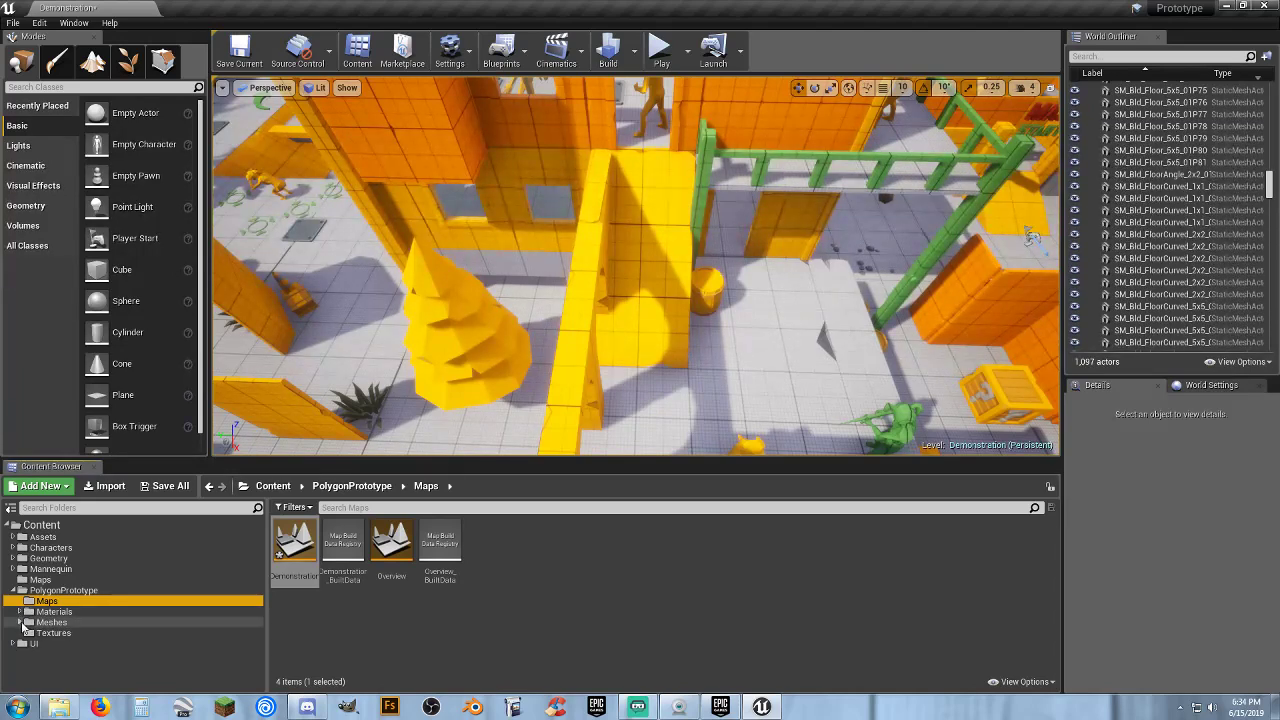
{"action": "left_click", "coordinate": [21, 623]}
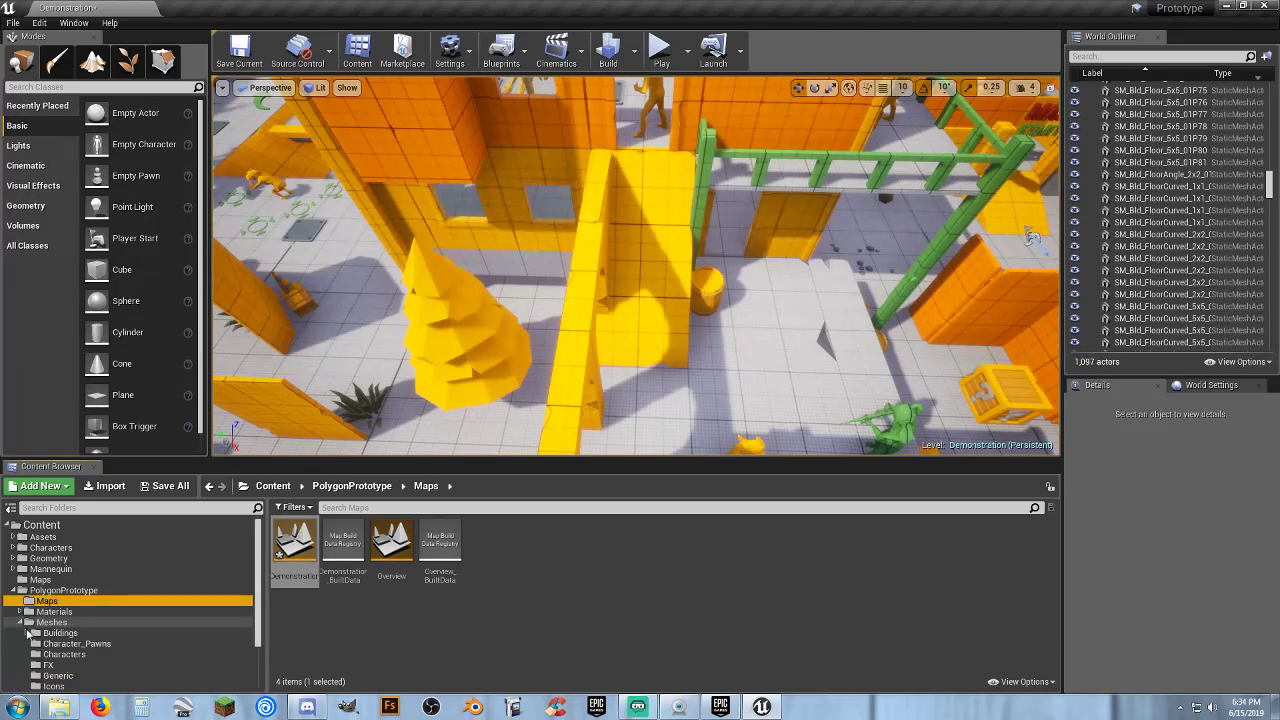
Browse the Icons mesh folder from the ammo and arrow icons through to the note meshes
{"action": "left_click", "coordinate": [53, 686]}
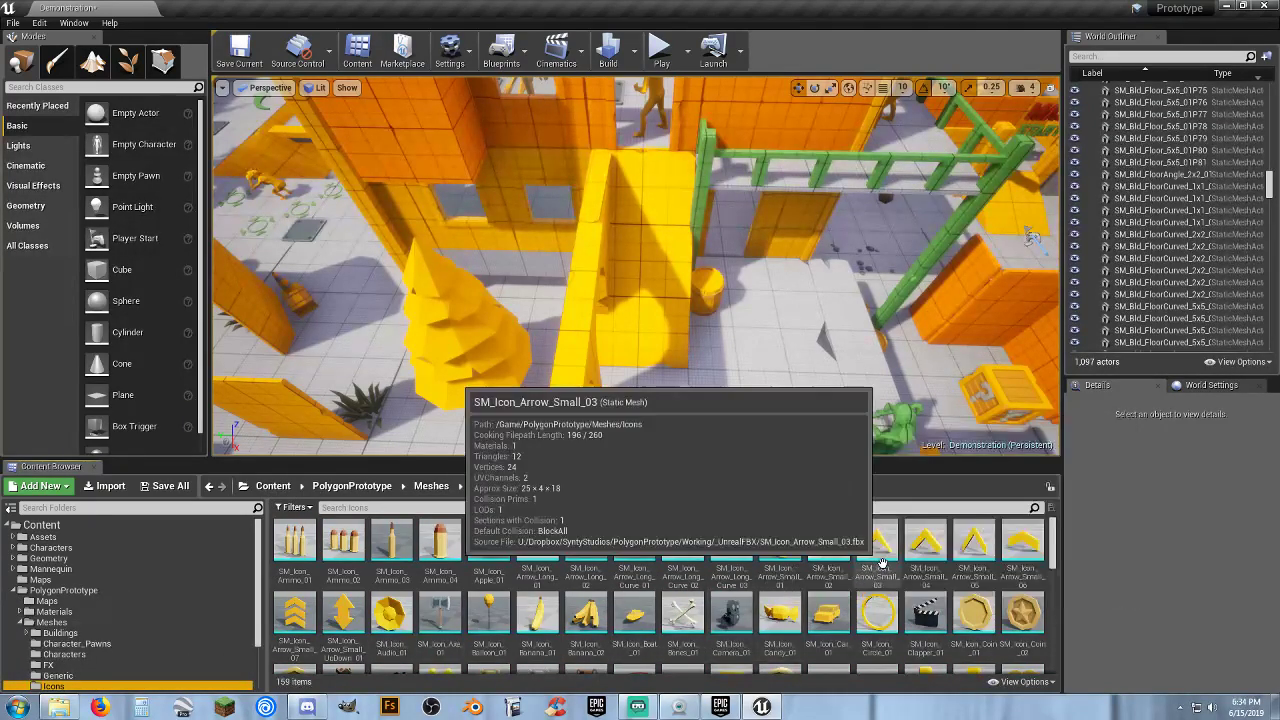
{"action": "scroll", "coordinate": [988, 537], "scroll_direction": "down", "scroll_amount": 1}
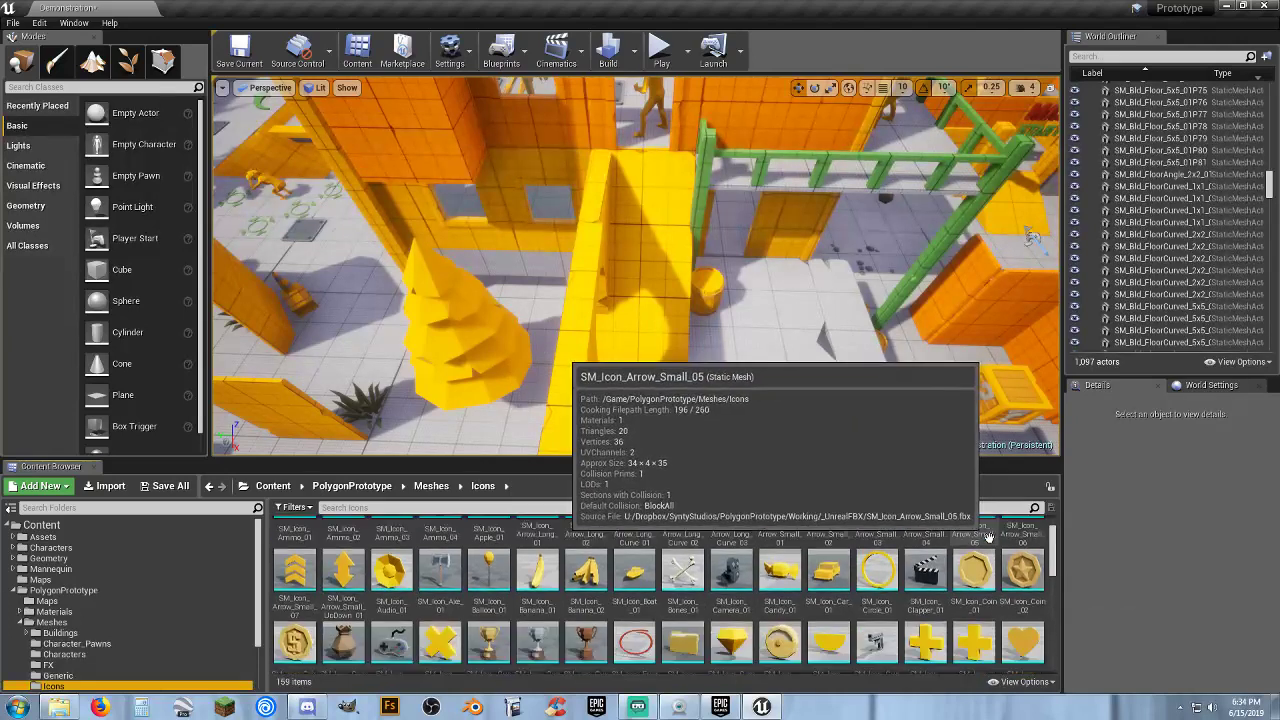
{"action": "scroll", "coordinate": [988, 537], "scroll_direction": "down", "scroll_amount": 1}
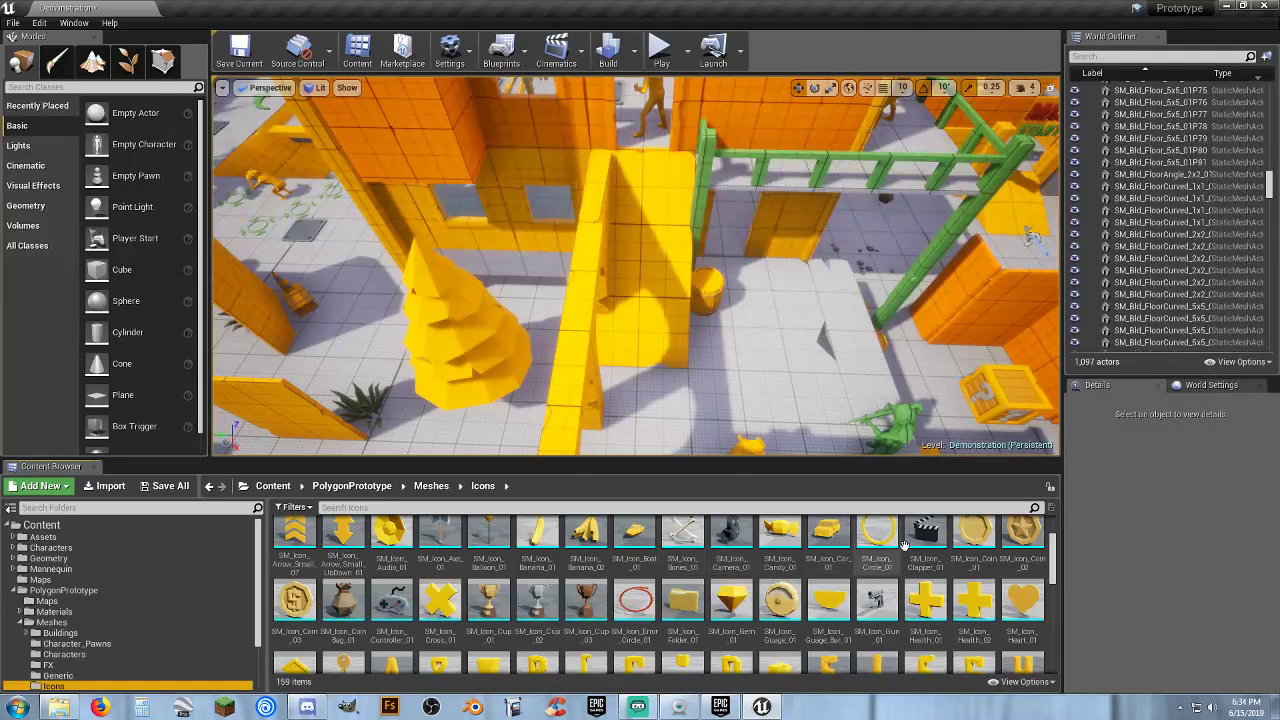
{"action": "scroll", "coordinate": [900, 544], "scroll_direction": "up", "scroll_amount": 1}
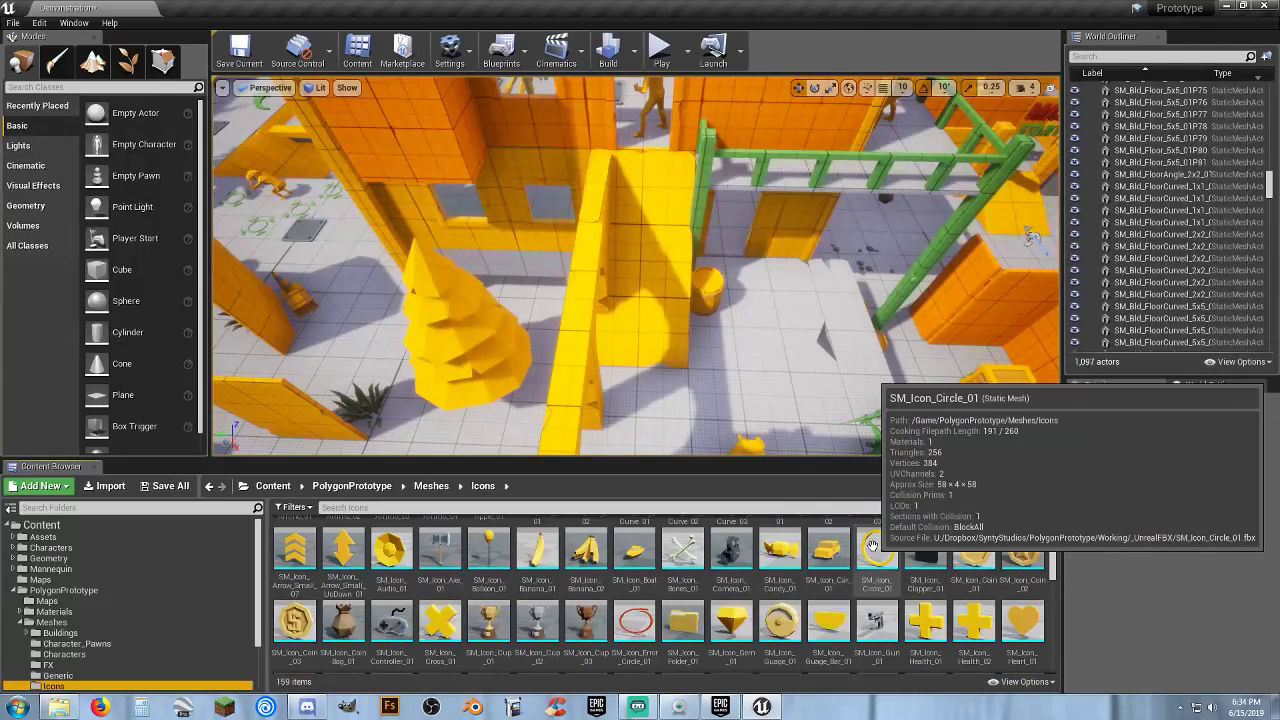
{"action": "scroll", "coordinate": [868, 548], "scroll_direction": "down", "scroll_amount": 2}
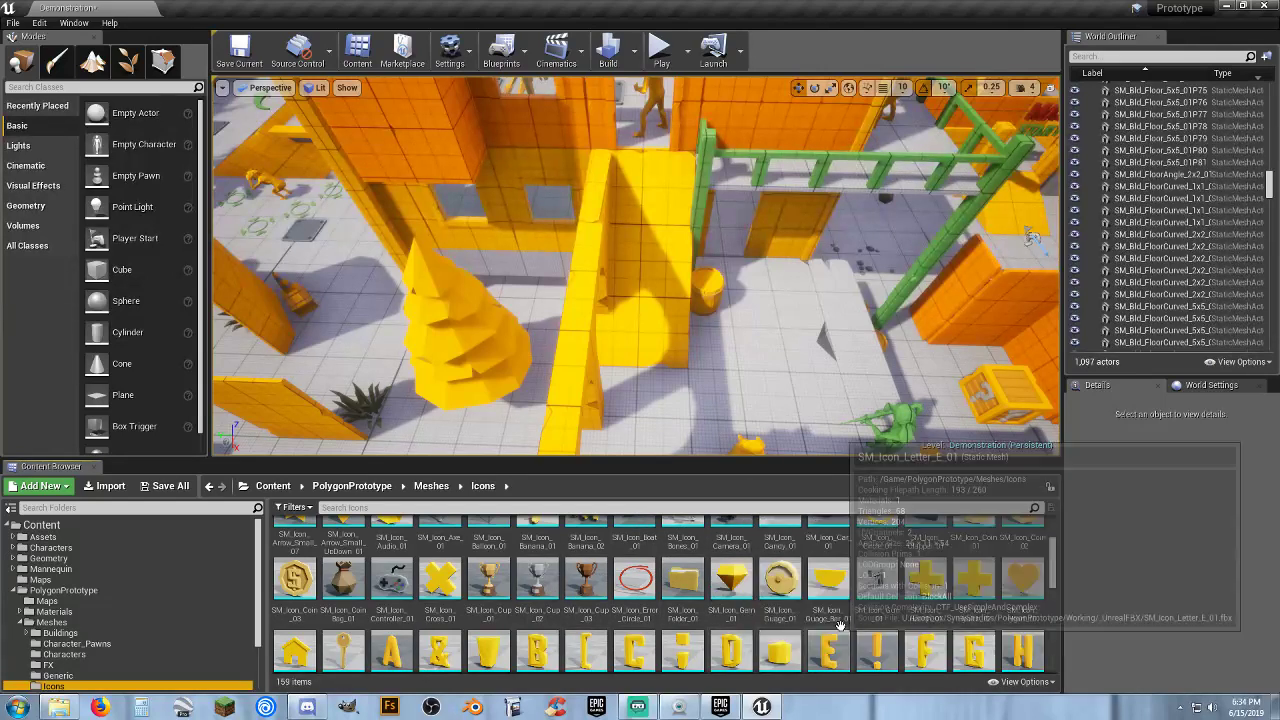
{"action": "scroll", "coordinate": [877, 575], "scroll_direction": "down", "scroll_amount": 3}
{"action": "scroll", "coordinate": [877, 570], "scroll_direction": "down", "scroll_amount": 5}
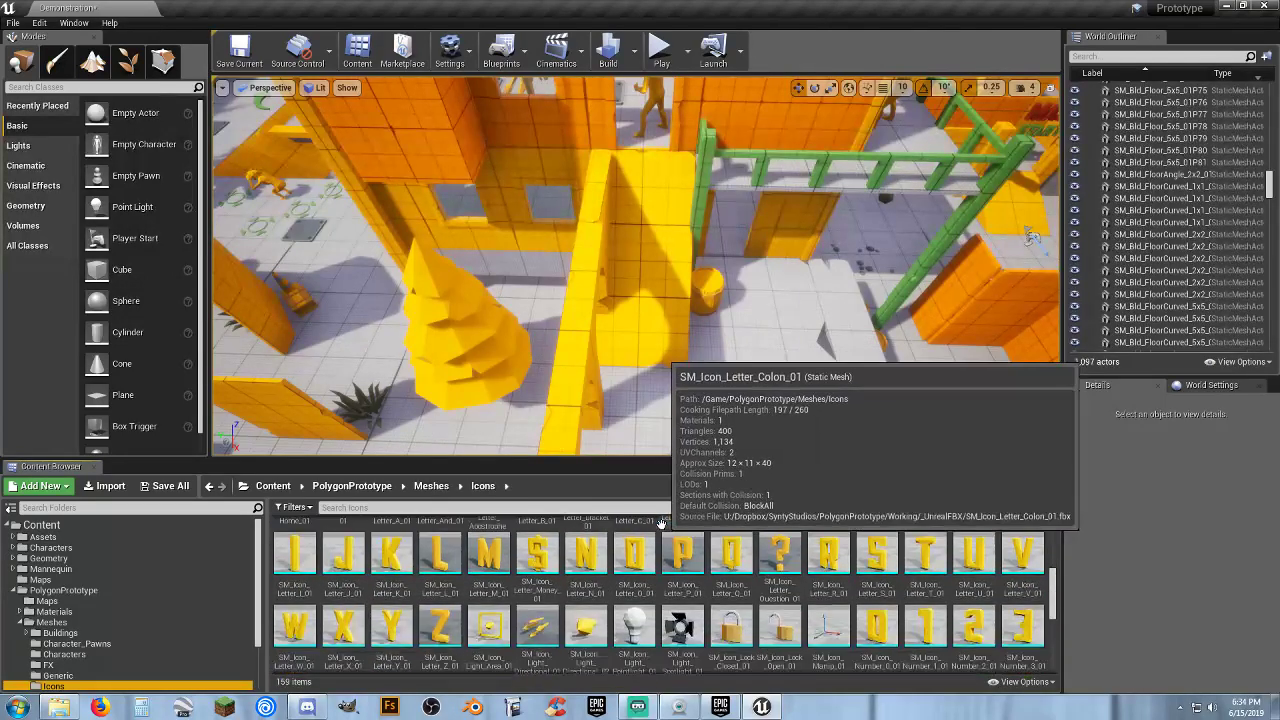
{"action": "scroll", "coordinate": [655, 520], "scroll_direction": "down", "scroll_amount": 5}
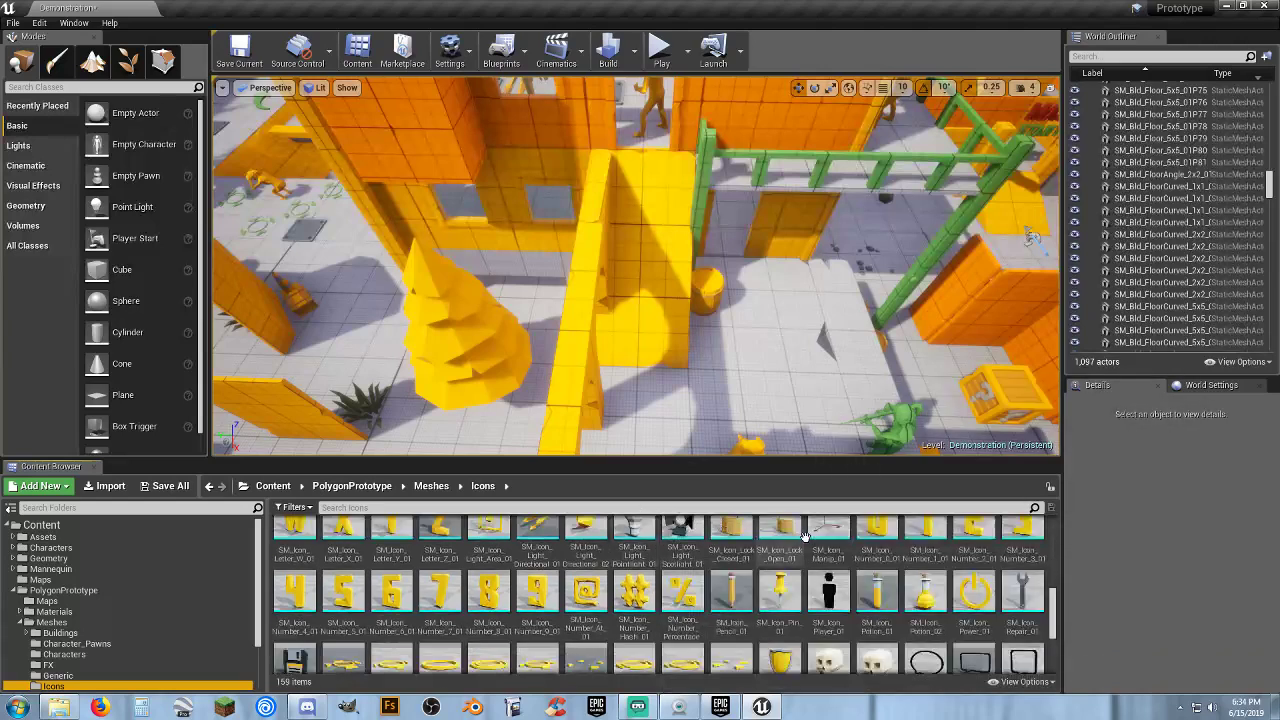
{"action": "scroll", "coordinate": [865, 552], "scroll_direction": "down", "scroll_amount": 4}
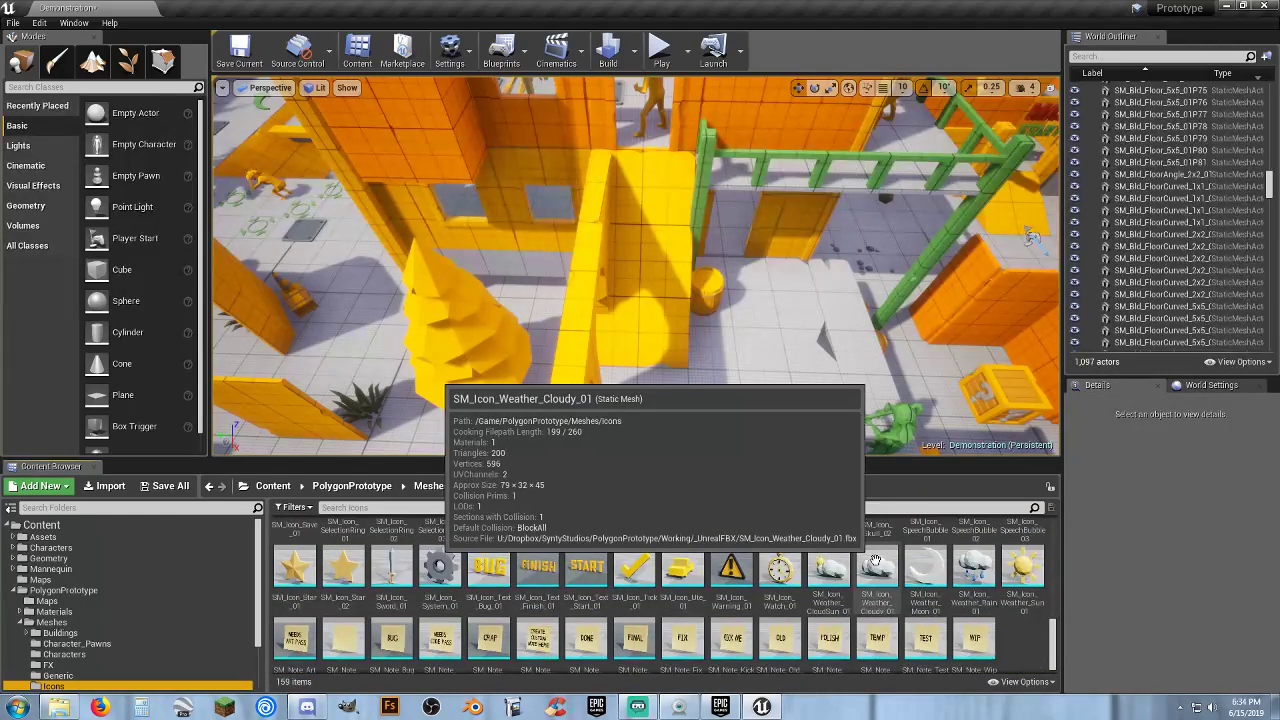
{"action": "scroll", "coordinate": [870, 558], "scroll_direction": "down", "scroll_amount": 1}
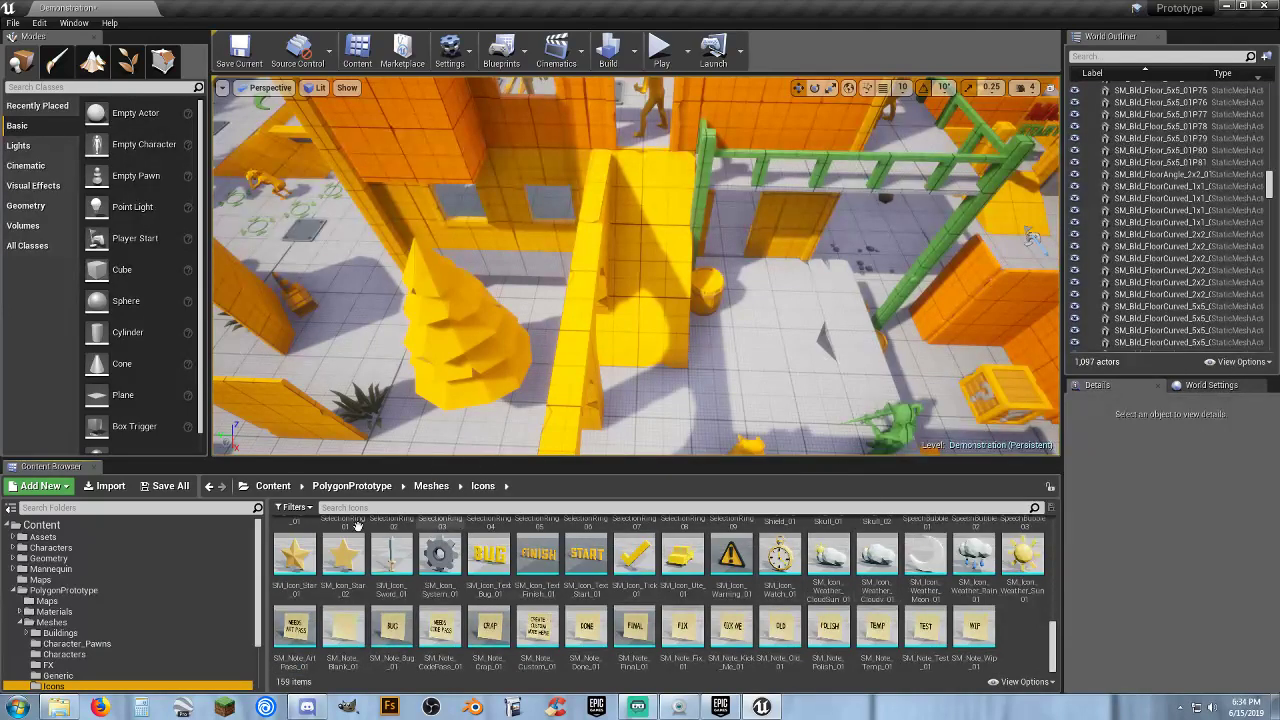
Place an SM_Prop_Crate_03 from the Props meshes on the floor beside the steep yellow ramp
{"action": "scroll", "coordinate": [80, 660], "scroll_direction": "down", "scroll_amount": 2}
{"action": "left_click", "coordinate": [78, 665]}
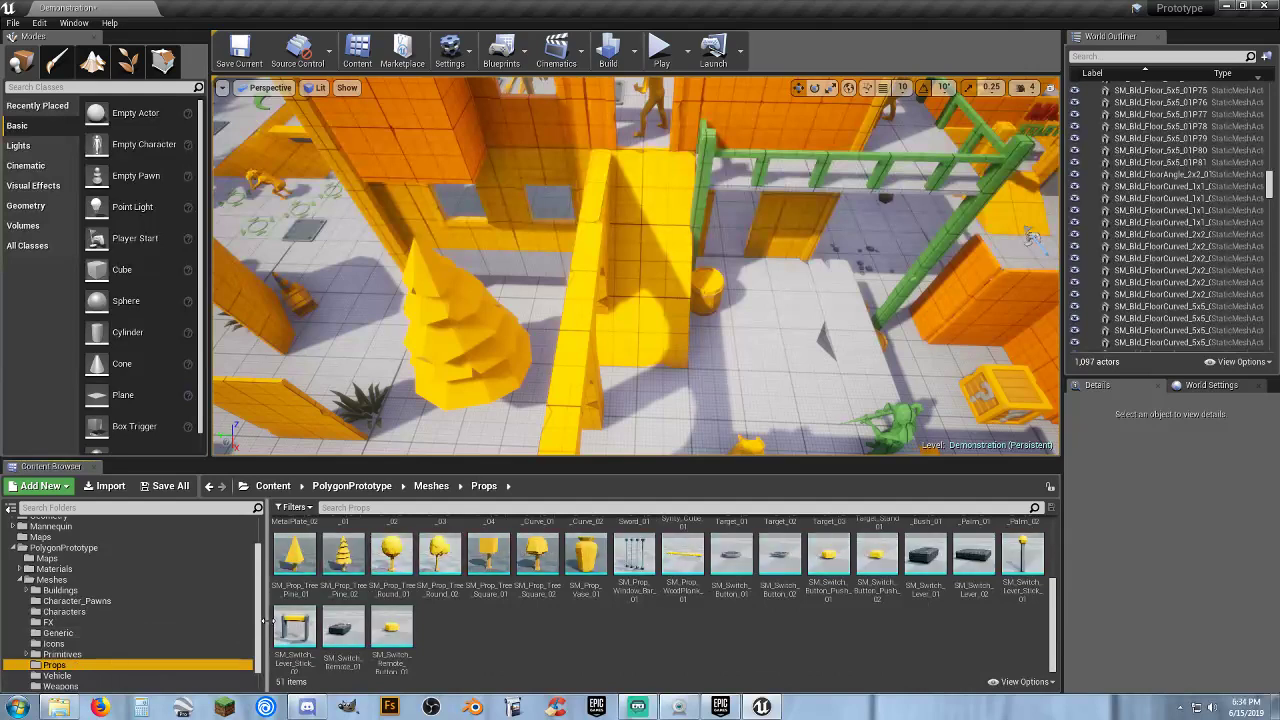
{"action": "scroll", "coordinate": [440, 570], "scroll_direction": "up", "scroll_amount": 2}
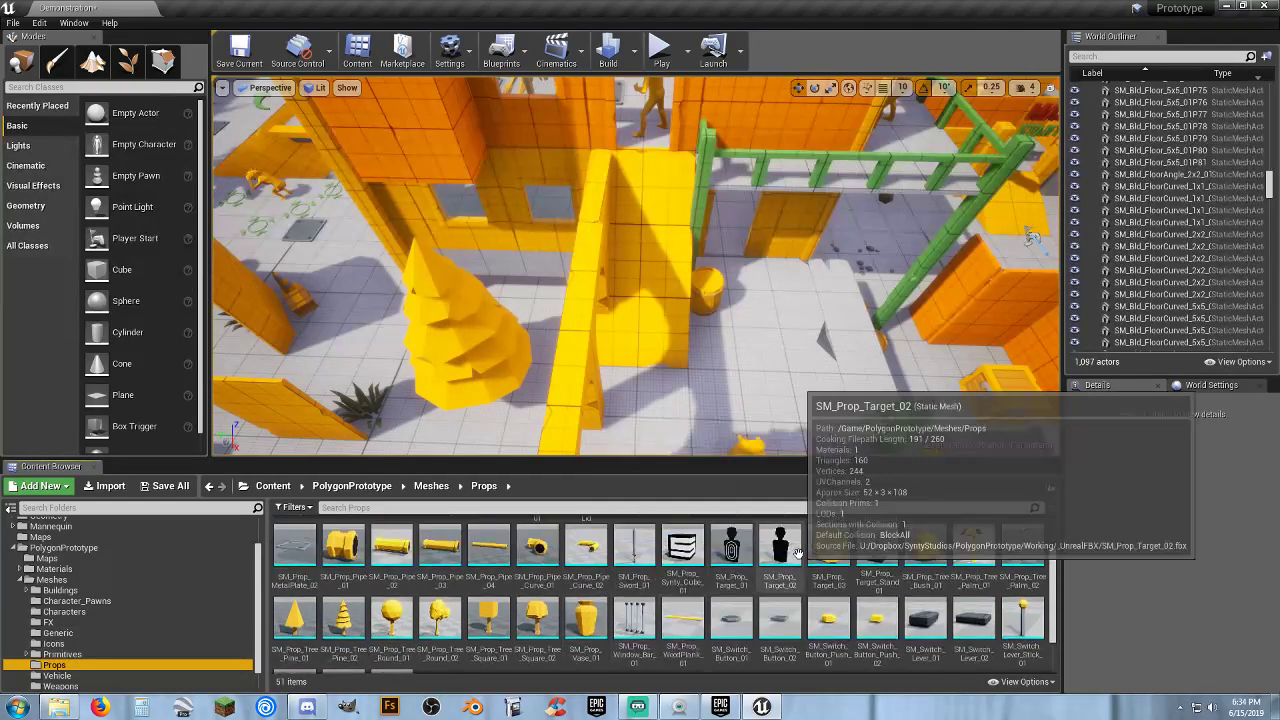
{"action": "scroll", "coordinate": [740, 547], "scroll_direction": "up", "scroll_amount": 2}
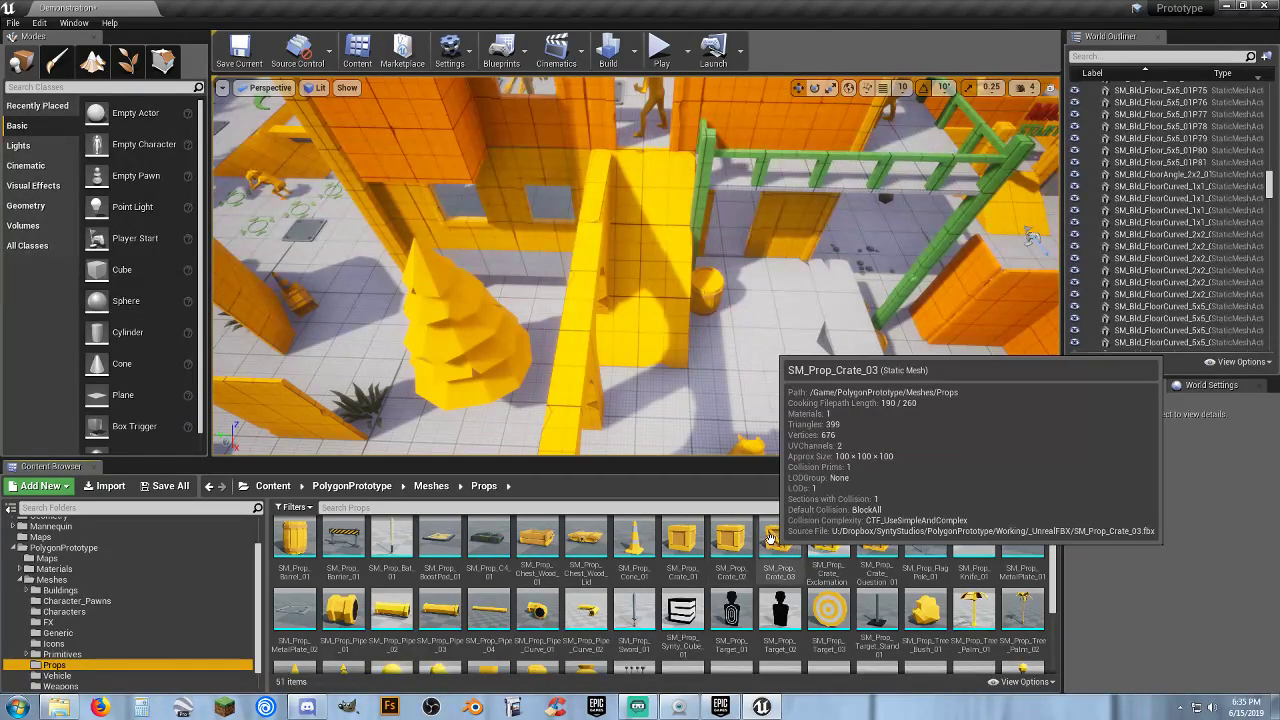
{"action": "left_click_drag", "start_coordinate": [785, 525], "coordinate": [748, 362]}
Delete the steep yellow SM_Bld_Ramp_45_1x1 ramp that stands against the wall
{"action": "left_click", "coordinate": [680, 328]}
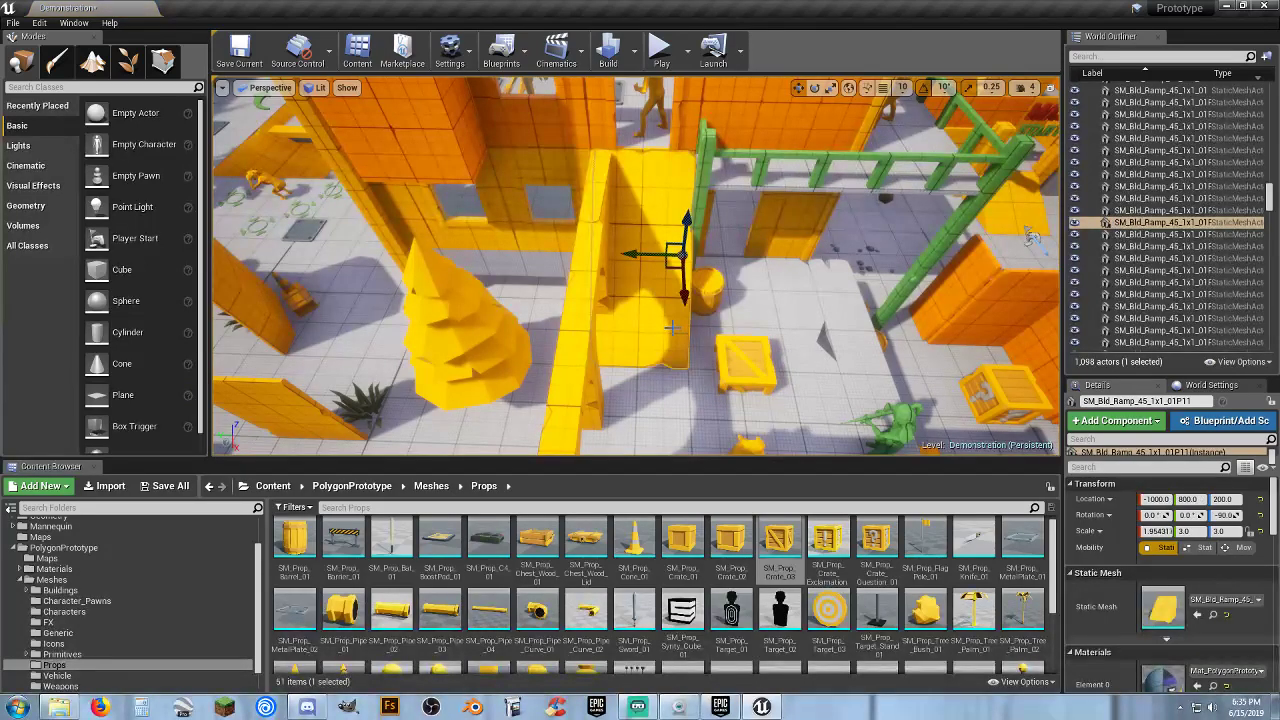
{"action": "key", "text": "Delete"}
Try the SM_Prop_Crate_03 crate in the wall corner where the ramp stood, and delete the crate
{"action": "mouse_move", "coordinate": [755, 363]}
{"action": "right_mouse_down"}
{"action": "mouse_move", "coordinate": [728, 362]}
{"action": "mouse_move", "coordinate": [756, 363]}
{"action": "right_mouse_up"}
{"action": "left_click", "coordinate": [743, 351]}
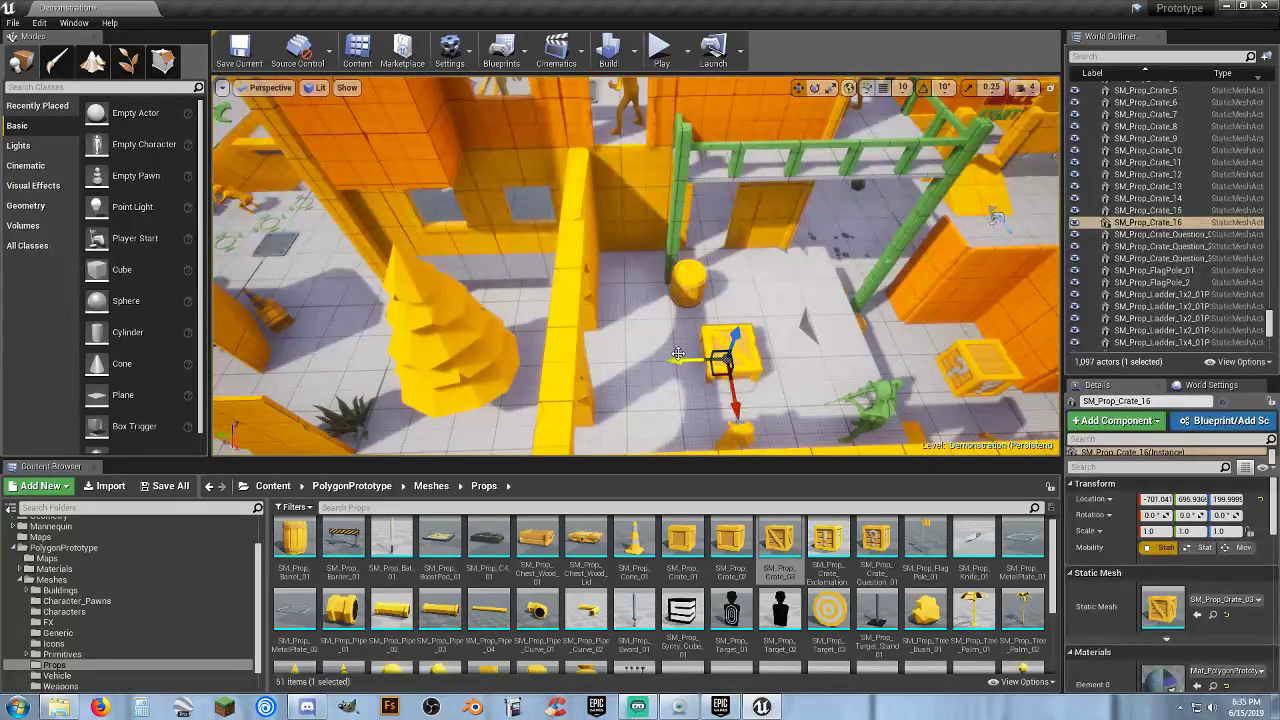
{"action": "left_click_drag", "start_coordinate": [673, 360], "coordinate": [573, 352]}
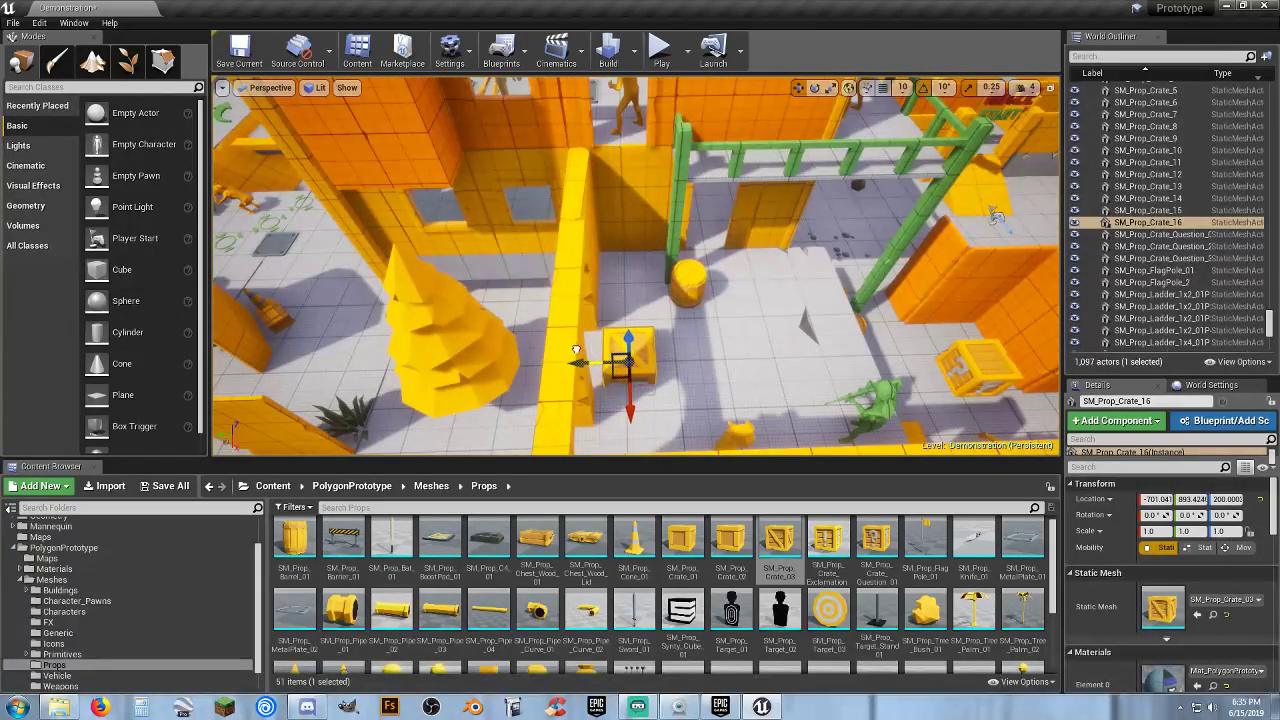
{"action": "left_click_drag", "start_coordinate": [626, 410], "coordinate": [597, 301]}
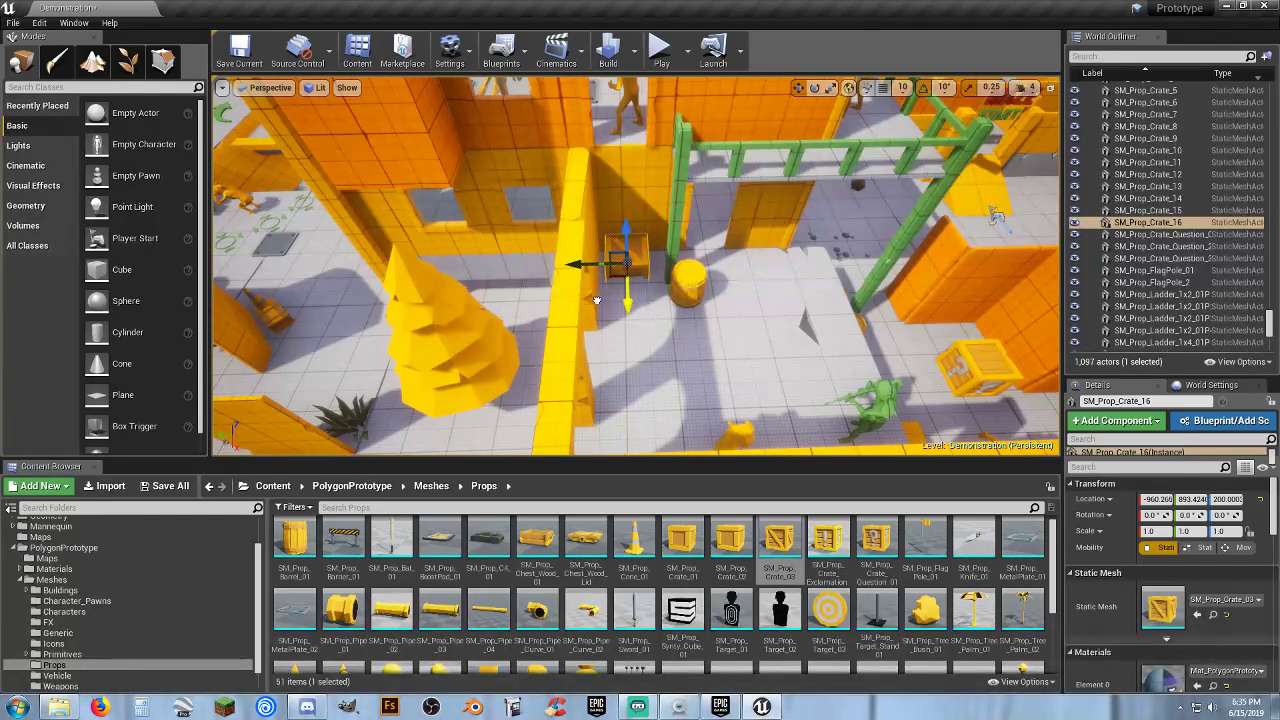
{"action": "key", "text": "w"}
{"action": "right_click_drag", "start_coordinate": [725, 324], "coordinate": [676, 312]}
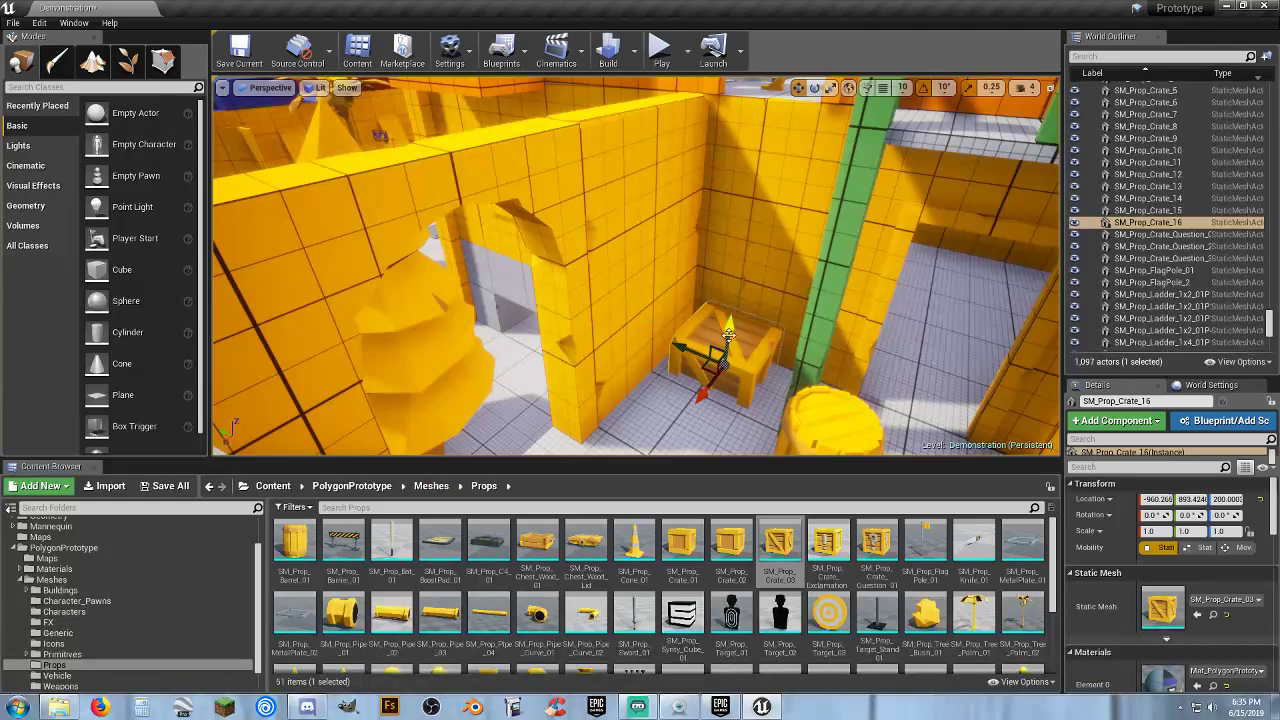
{"action": "key", "text": "Delete"}
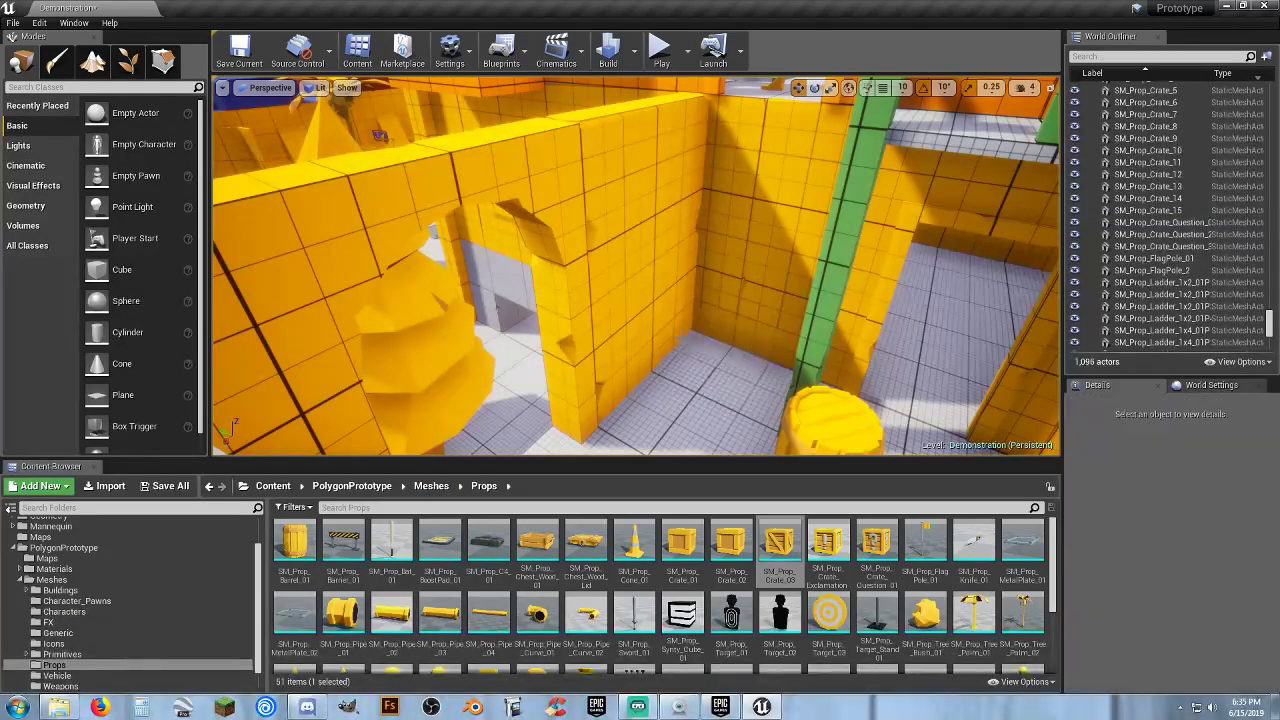
{"action": "right_click_drag", "start_coordinate": [756, 345], "coordinate": [785, 350]}
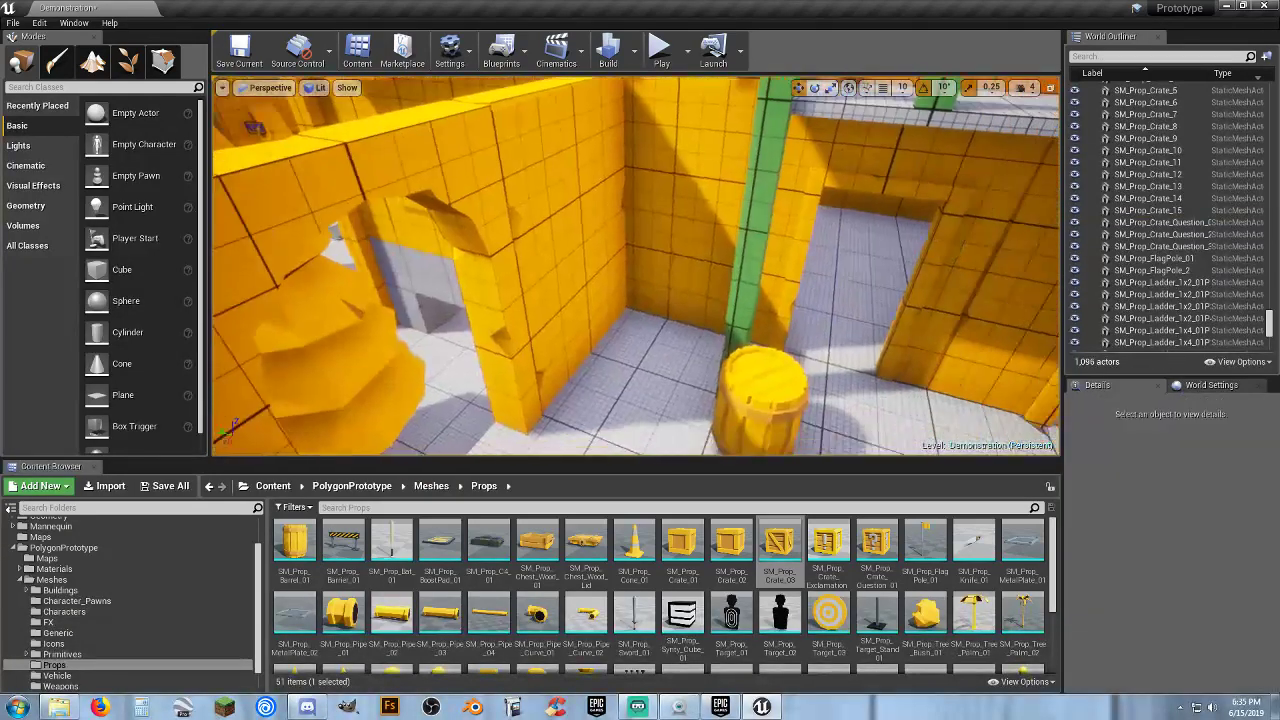
Expand the Buildings folder, preview the SK_Veh_Car_Sports_01 mesh from the Vehicle folder from several angles, and close its editor
{"action": "left_click", "coordinate": [78, 594]}
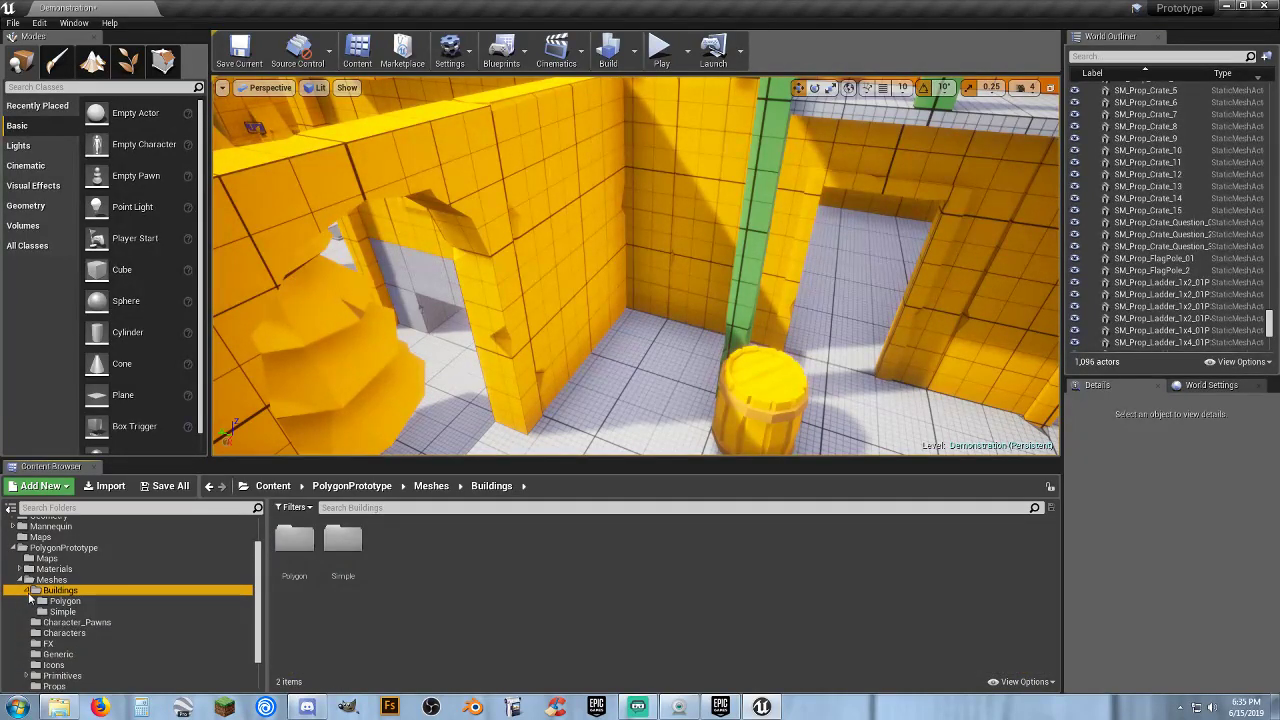
{"action": "left_click", "coordinate": [27, 591]}
{"action": "scroll", "coordinate": [70, 640], "scroll_direction": "down", "scroll_amount": 2}
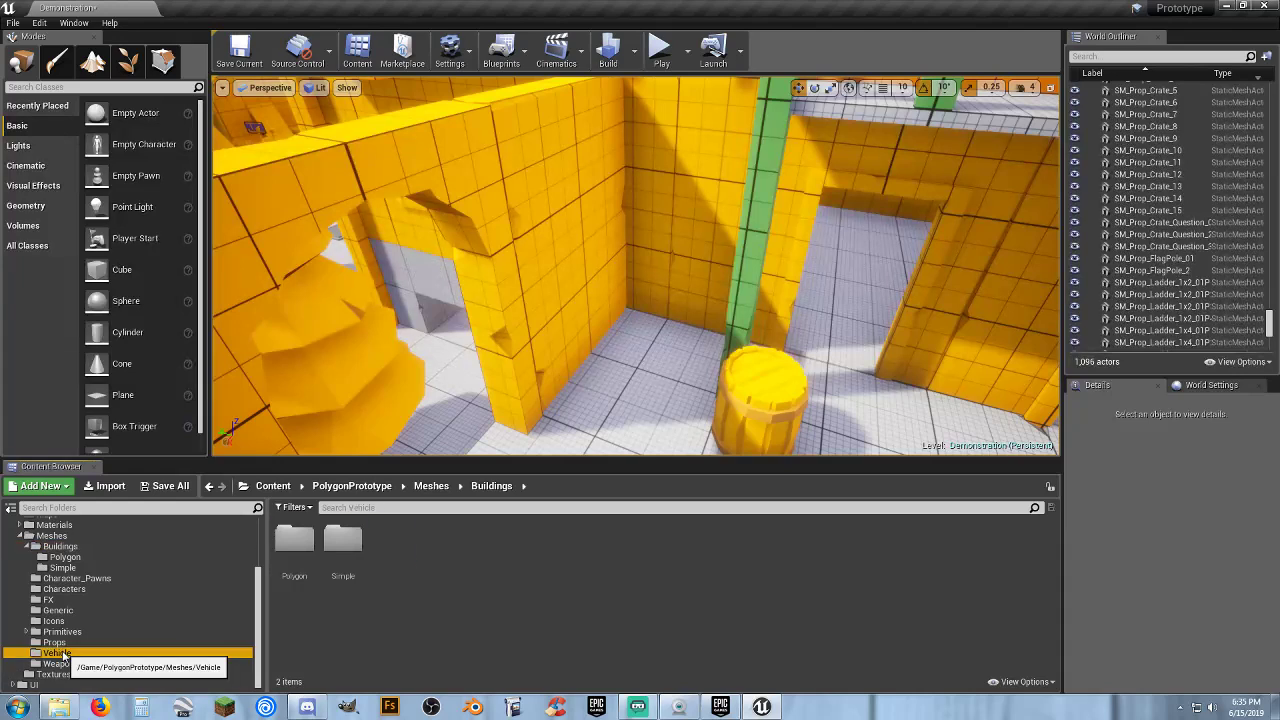
{"action": "left_click", "coordinate": [58, 653]}
{"action": "double_click", "coordinate": [294, 545]}
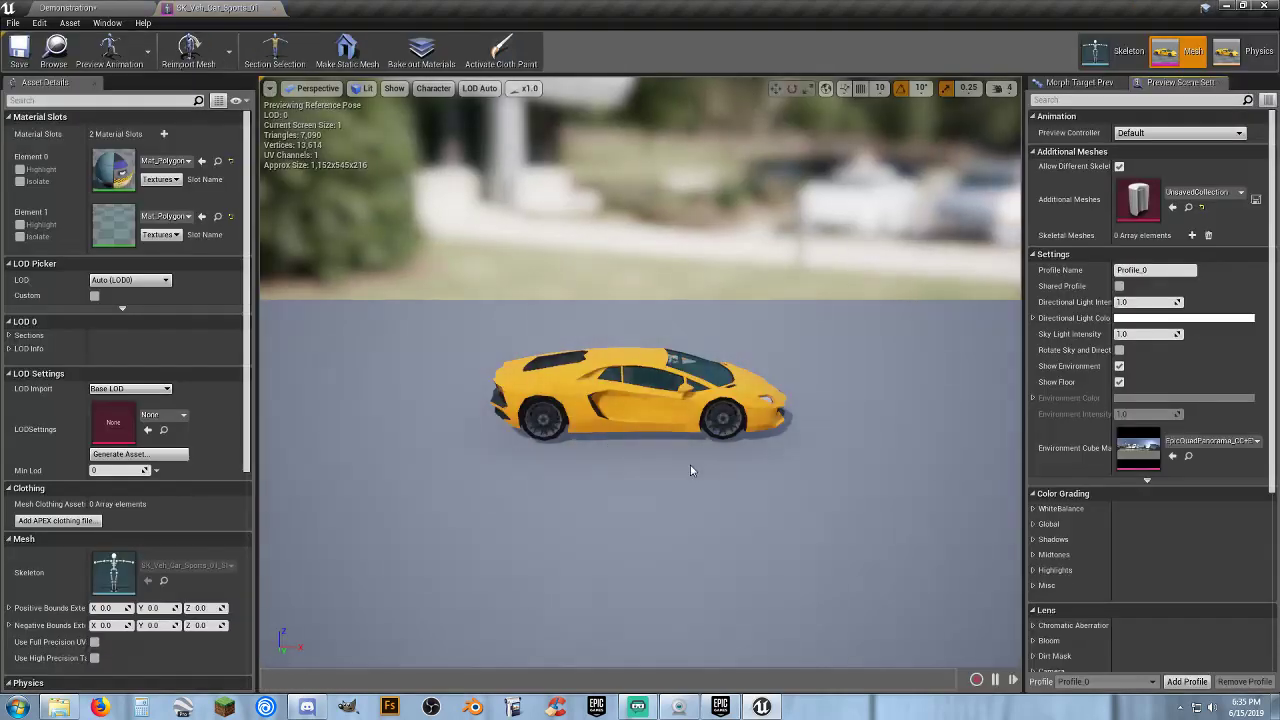
{"action": "right_click_drag", "start_coordinate": [690, 464], "coordinate": [580, 366]}
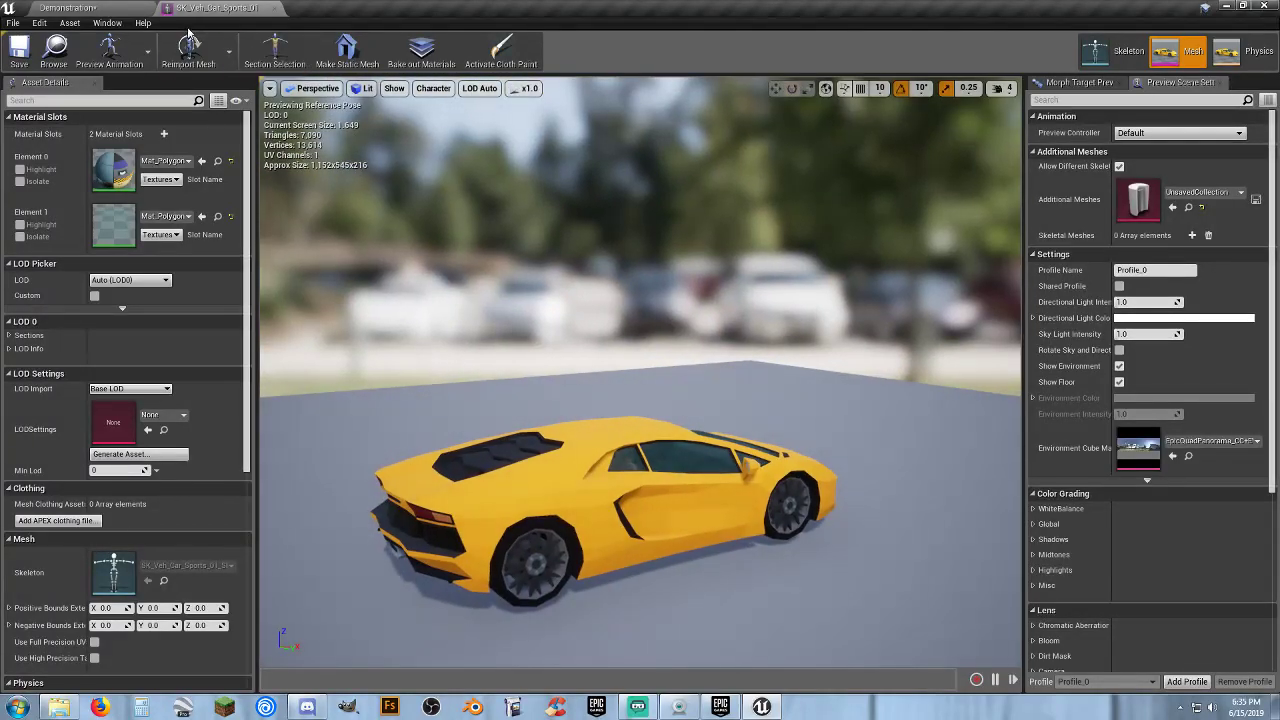
{"action": "left_click", "coordinate": [274, 9]}
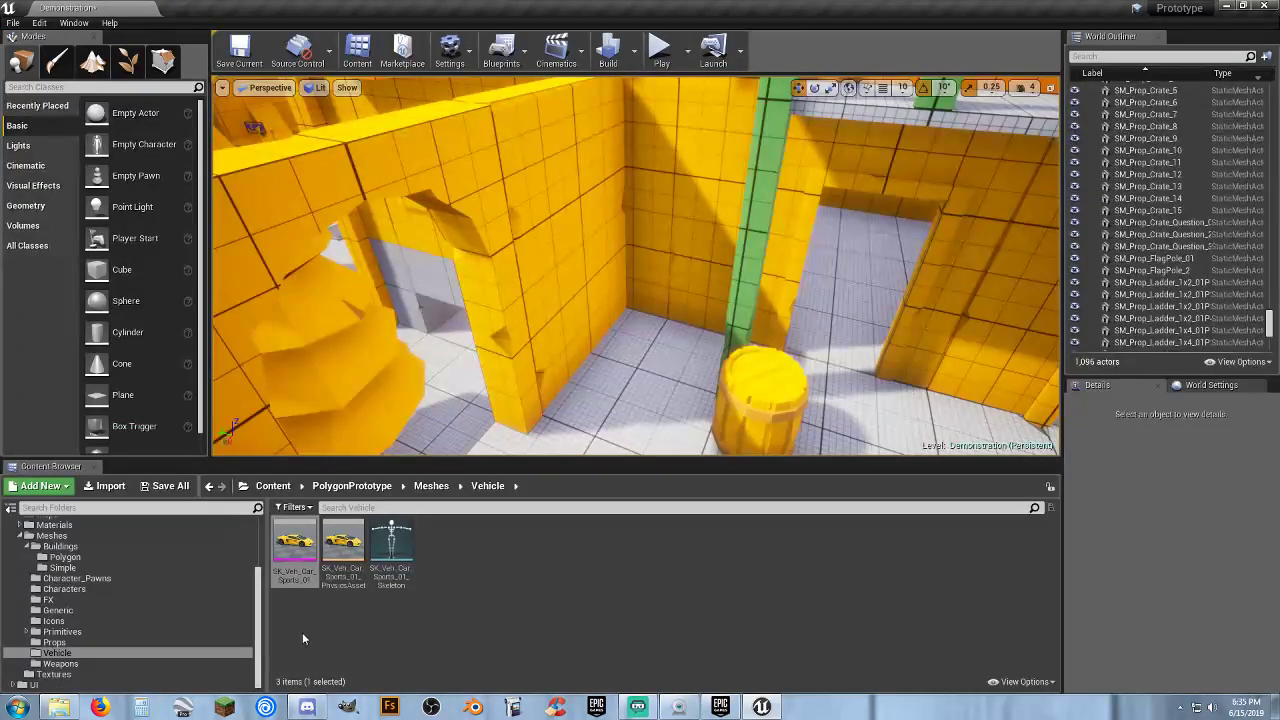
Look through the contents of the Weapons, Vehicle and Props mesh folders
{"action": "left_click", "coordinate": [60, 664]}
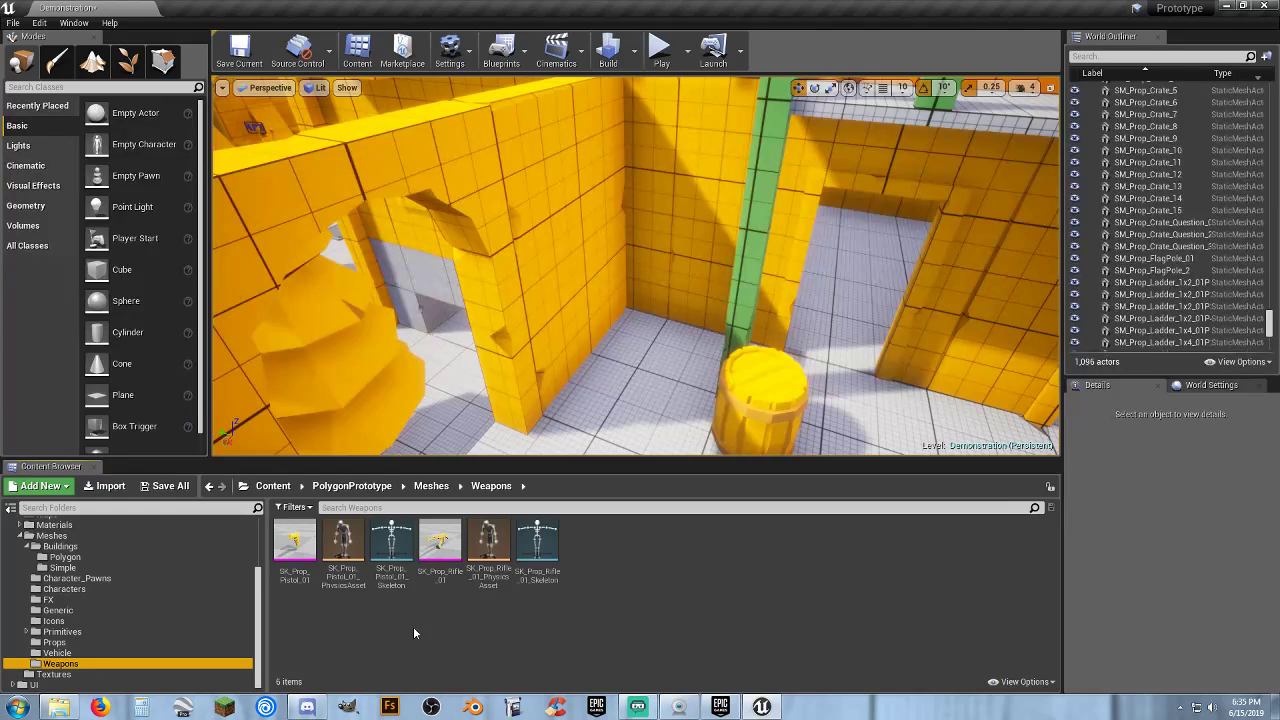
{"action": "left_click", "coordinate": [63, 652]}
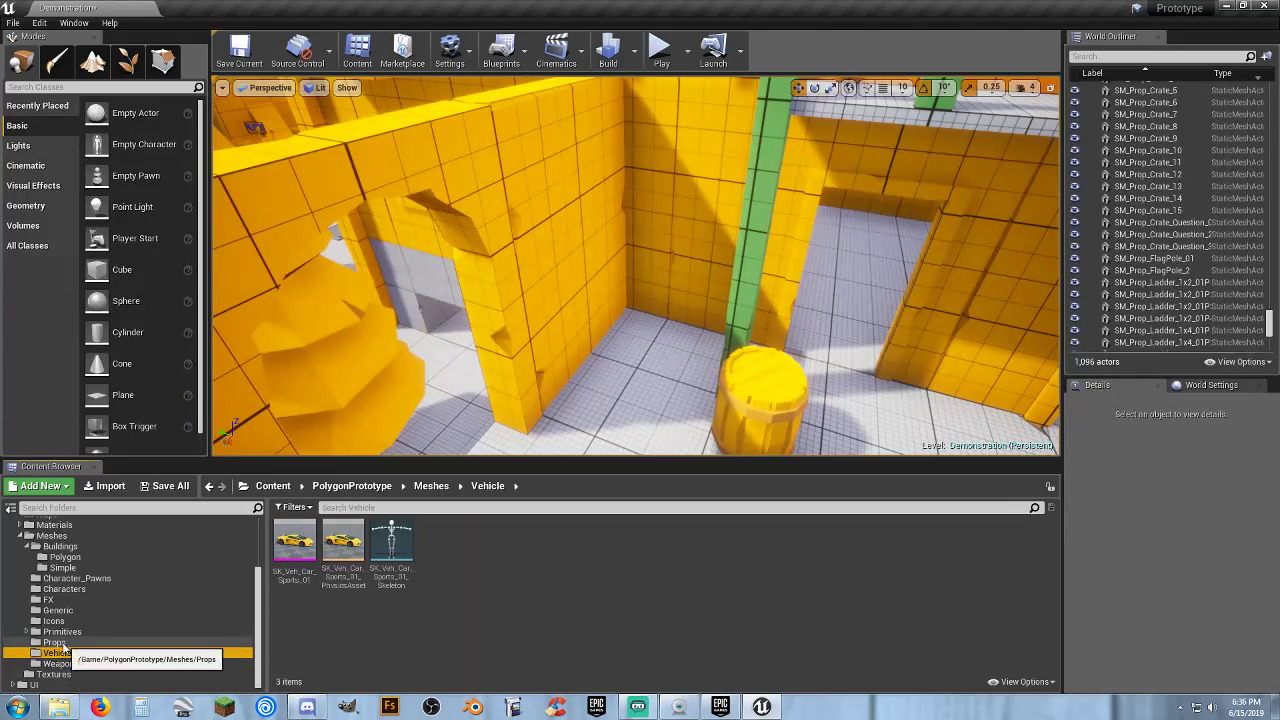
{"action": "left_click", "coordinate": [55, 642]}
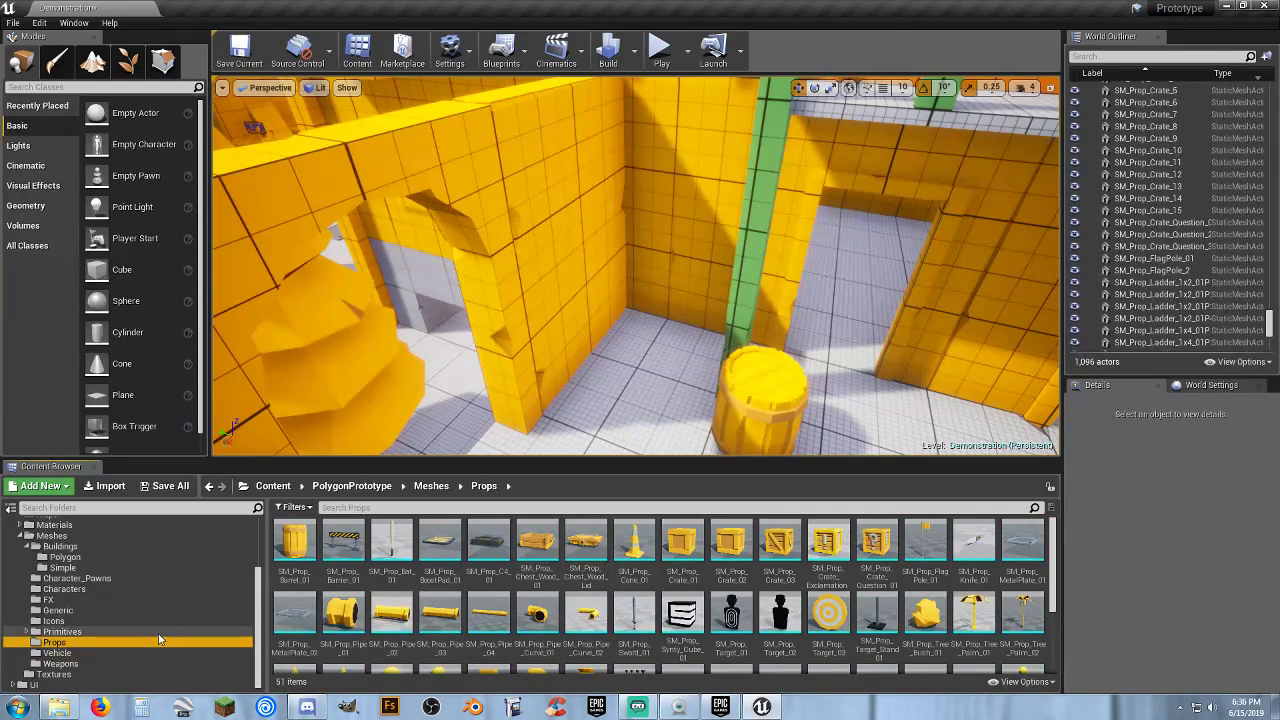
Place an SM_Bld_Stairs_1x3_01P from the Polygon buildings folder on the floor where the ramp stood
{"action": "left_click", "coordinate": [64, 557]}
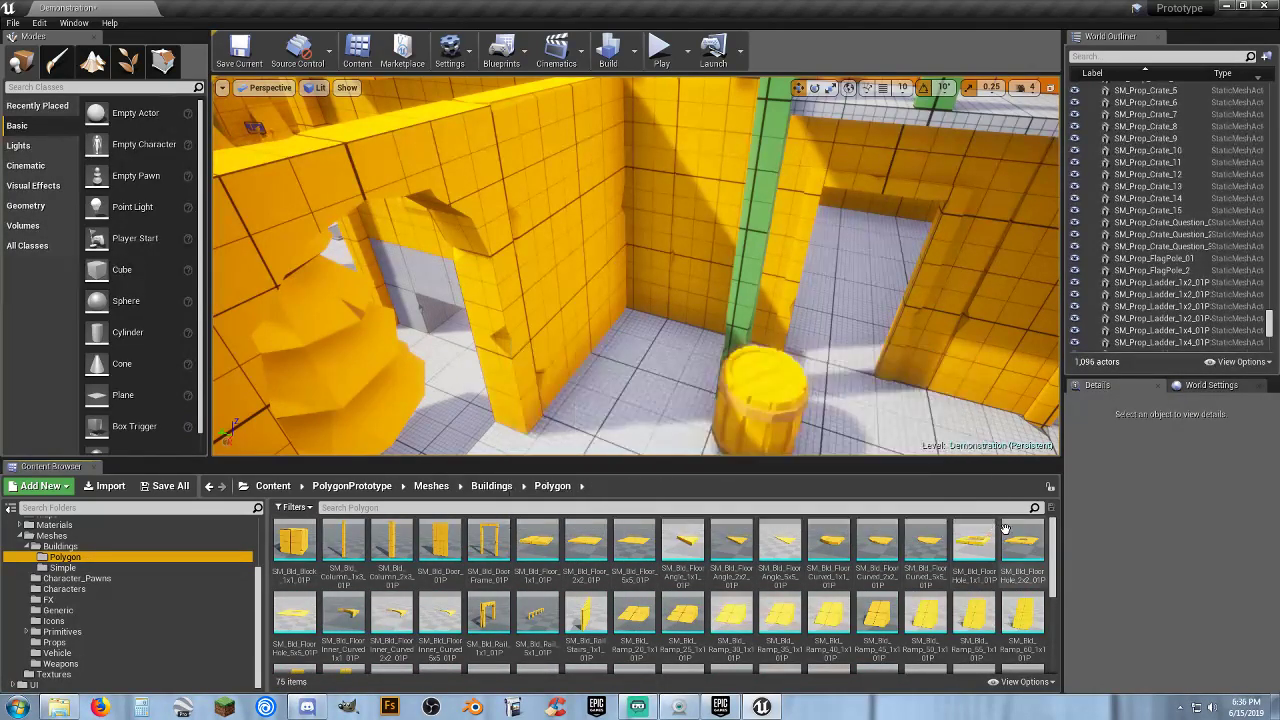
{"action": "scroll", "coordinate": [1007, 530], "scroll_direction": "down", "scroll_amount": 1}
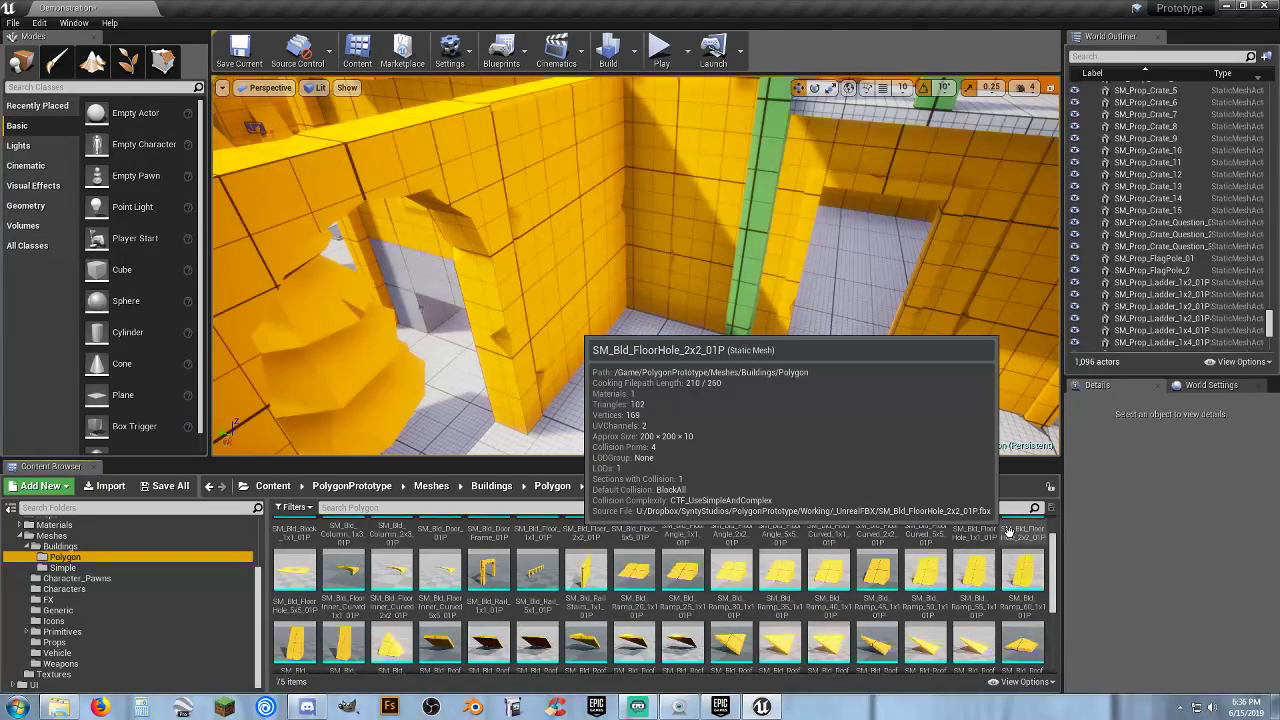
{"action": "scroll", "coordinate": [1008, 532], "scroll_direction": "down", "scroll_amount": 3}
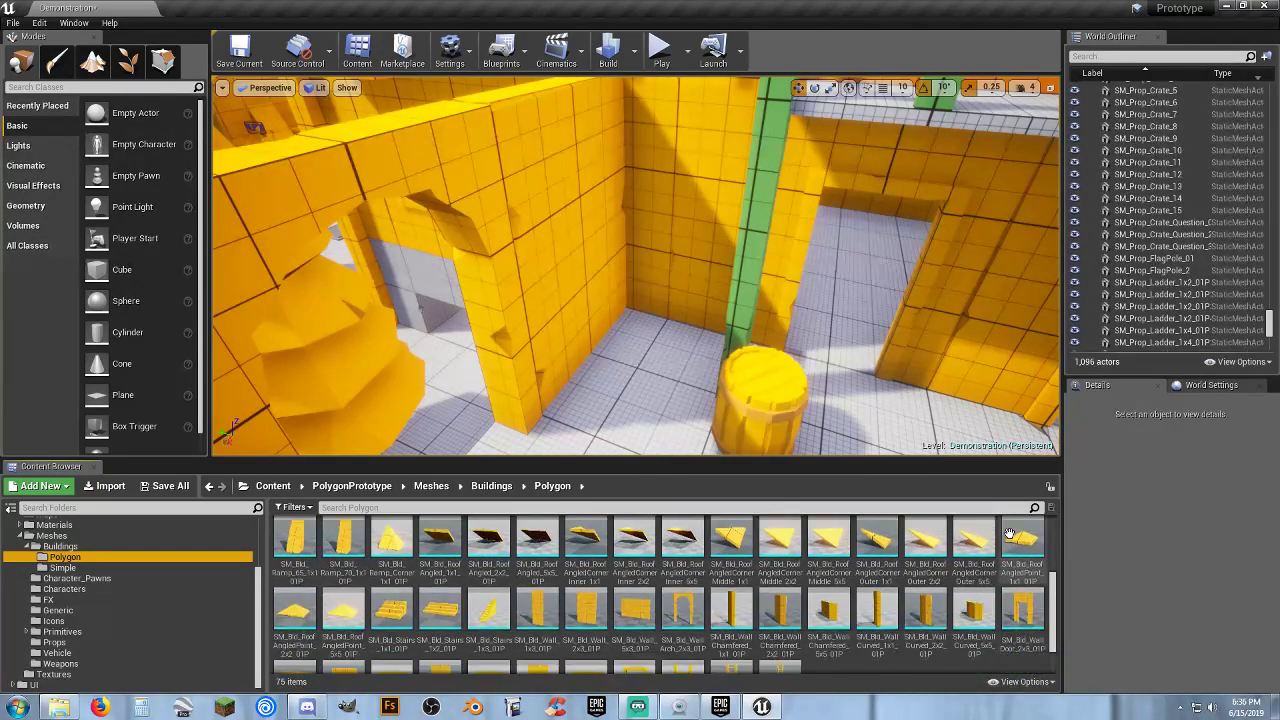
{"action": "scroll", "coordinate": [1010, 535], "scroll_direction": "down", "scroll_amount": 1}
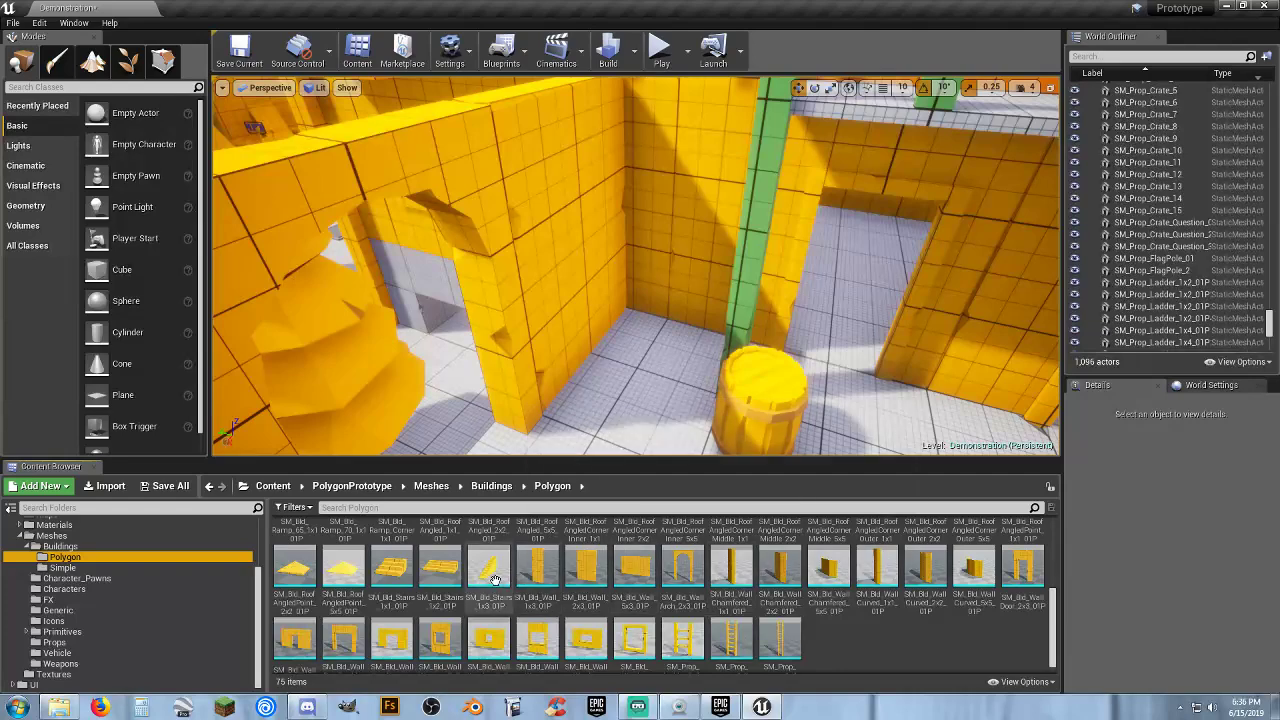
{"action": "left_click_drag", "start_coordinate": [489, 572], "coordinate": [602, 412]}
Rotate the new stairs -90° about the vertical axis and shift them sideways along Y to about 860, beside the wall
{"action": "right_click_drag", "start_coordinate": [602, 412], "coordinate": [680, 415]}
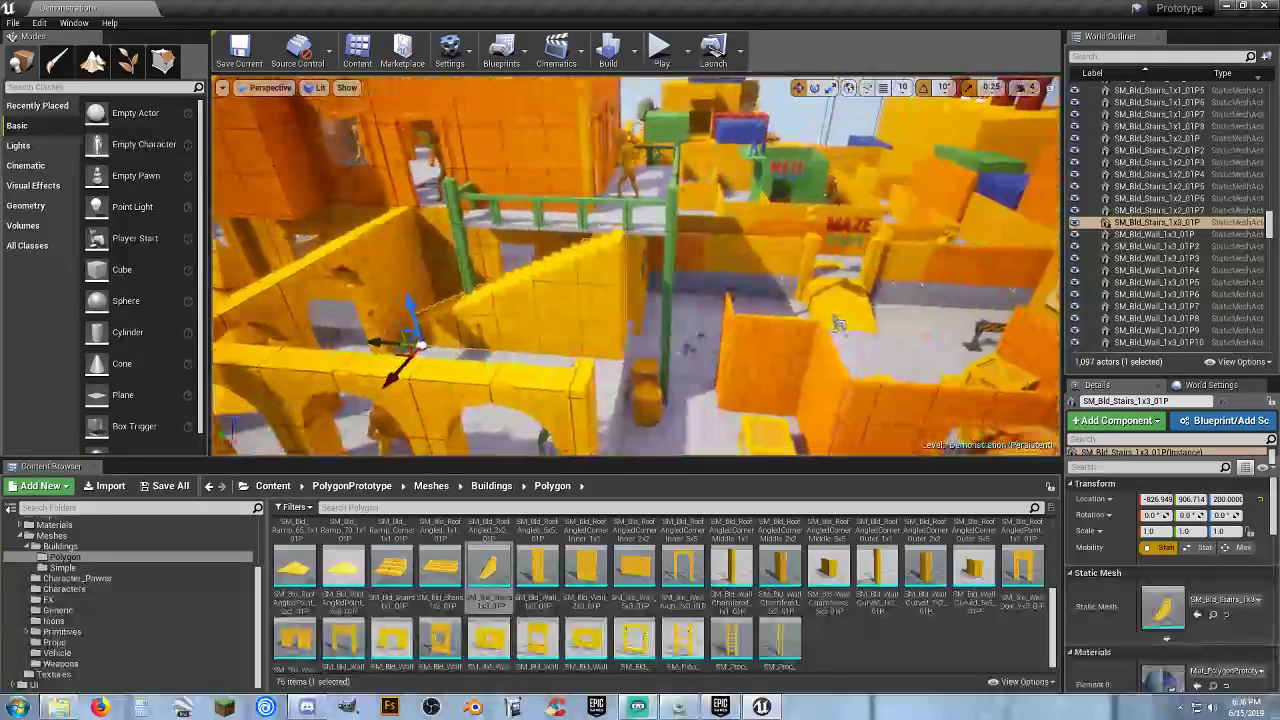
{"action": "right_click_drag", "start_coordinate": [838, 323], "coordinate": [990, 370]}
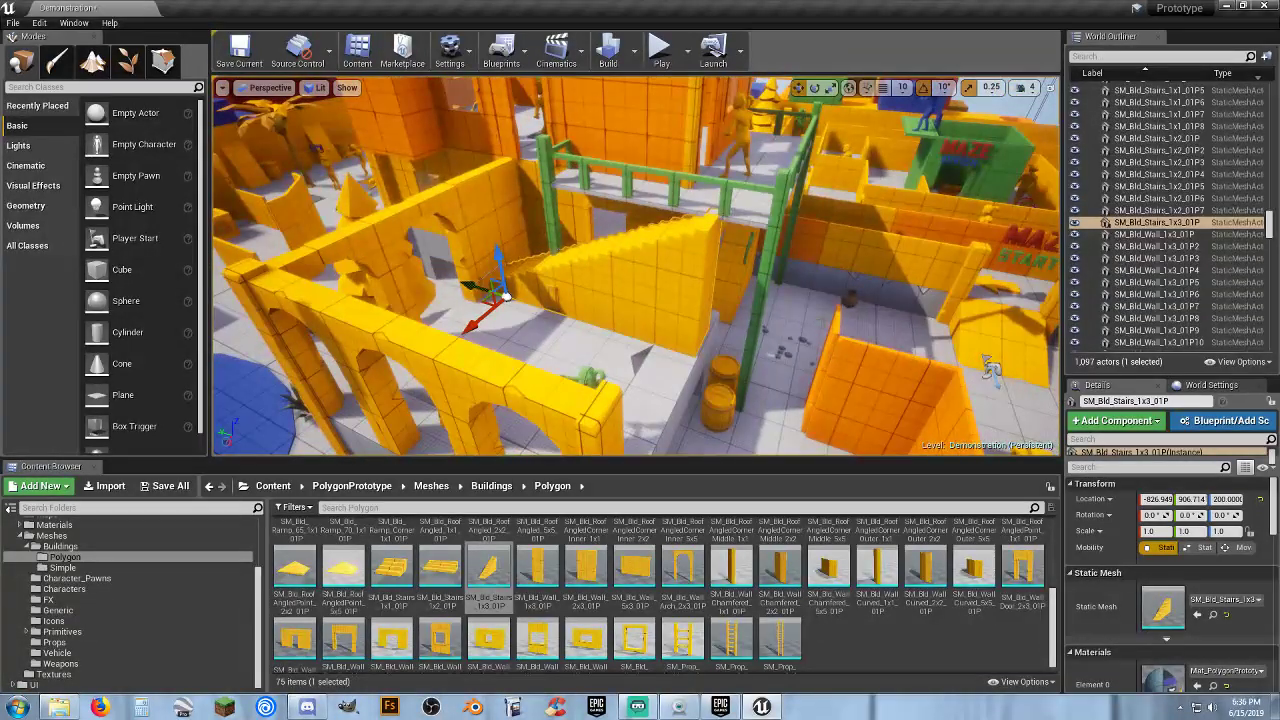
{"action": "left_click", "coordinate": [815, 88]}
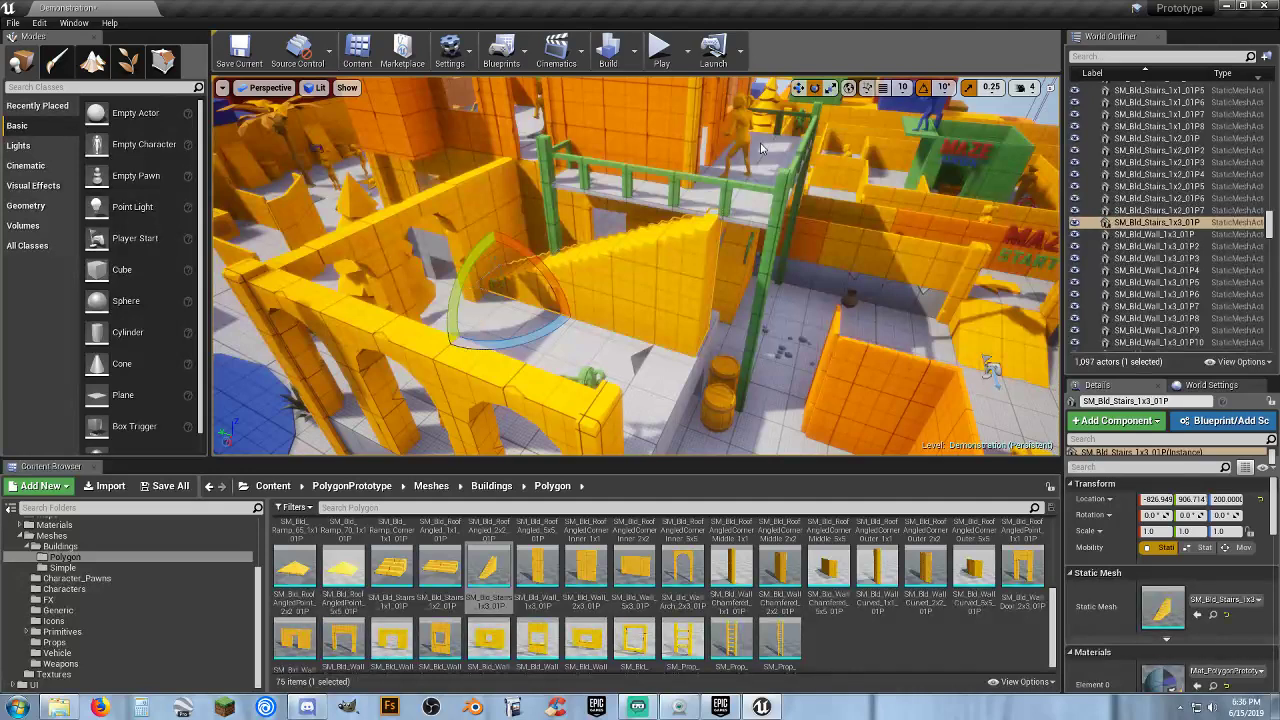
{"action": "left_click_drag", "start_coordinate": [445, 340], "coordinate": [440, 380]}
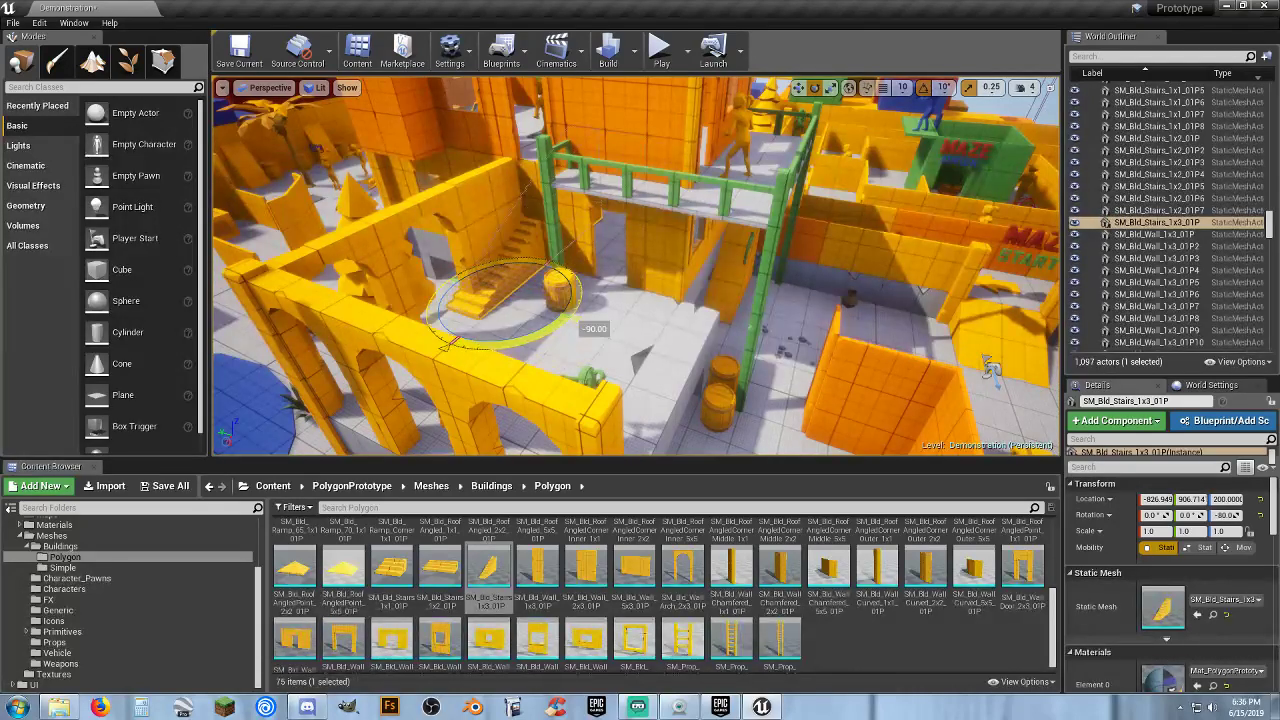
{"action": "left_click", "coordinate": [799, 90]}
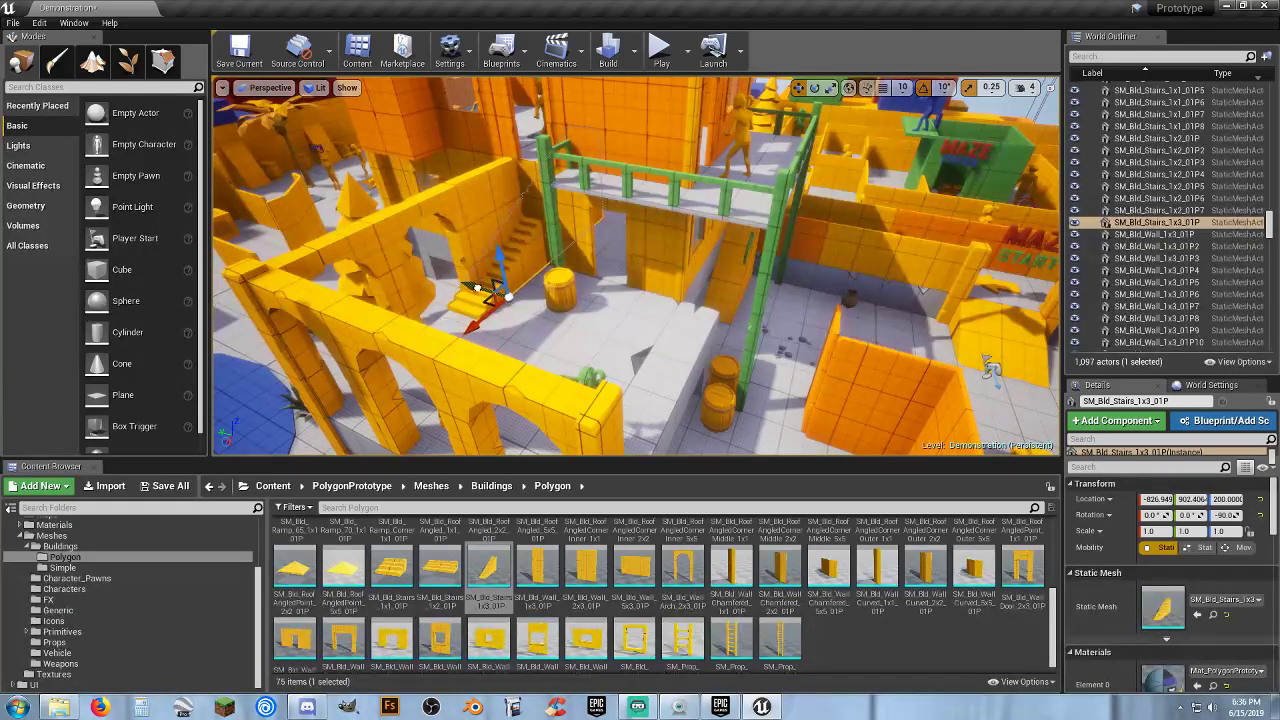
{"action": "left_click_drag", "start_coordinate": [476, 286], "coordinate": [490, 292]}
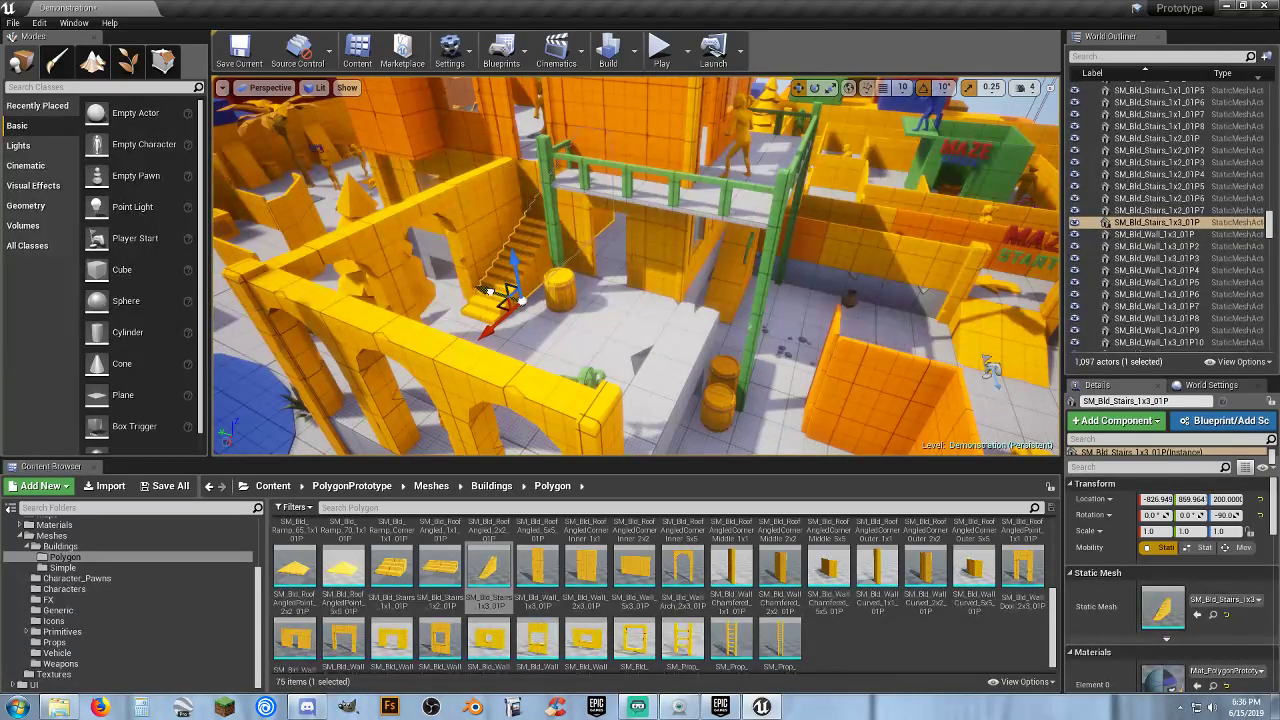
Move the stairs out through the first archway to about X -499 and nudge them sideways to about Y 847
{"action": "right_click_drag", "start_coordinate": [536, 310], "coordinate": [556, 296]}
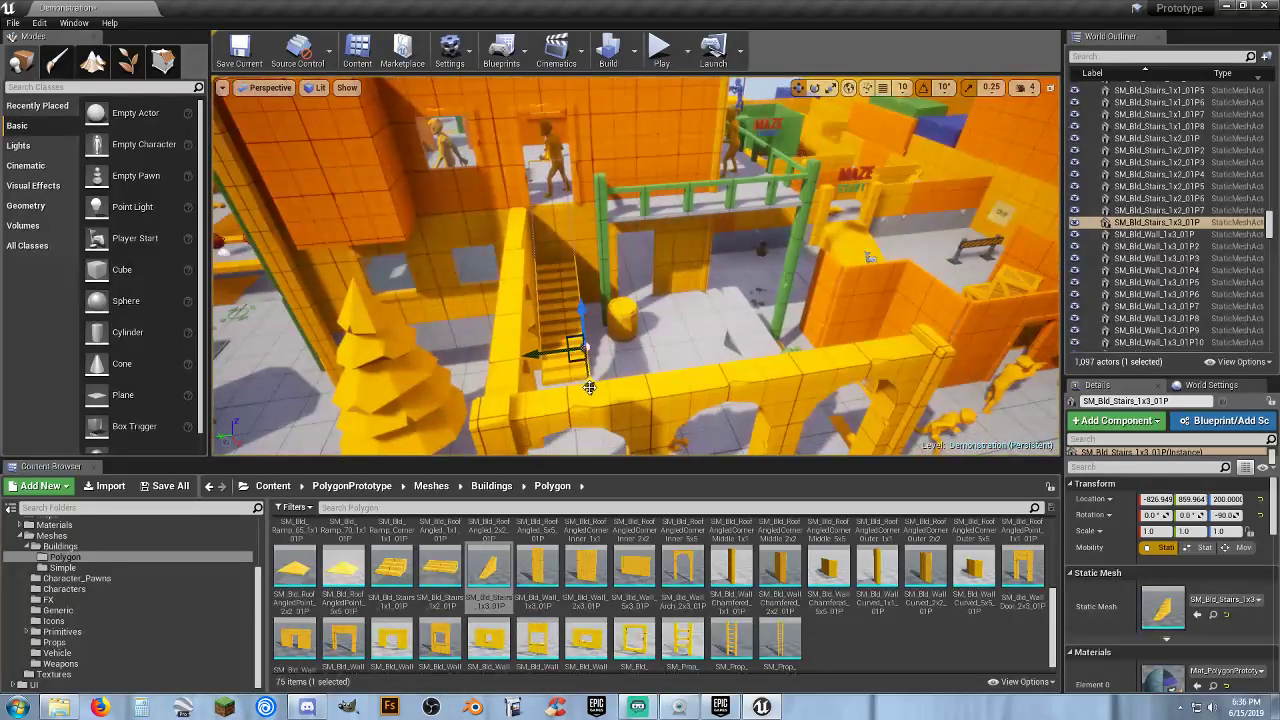
{"action": "left_click_drag", "start_coordinate": [590, 388], "coordinate": [603, 452]}
{"action": "key", "text": "f"}
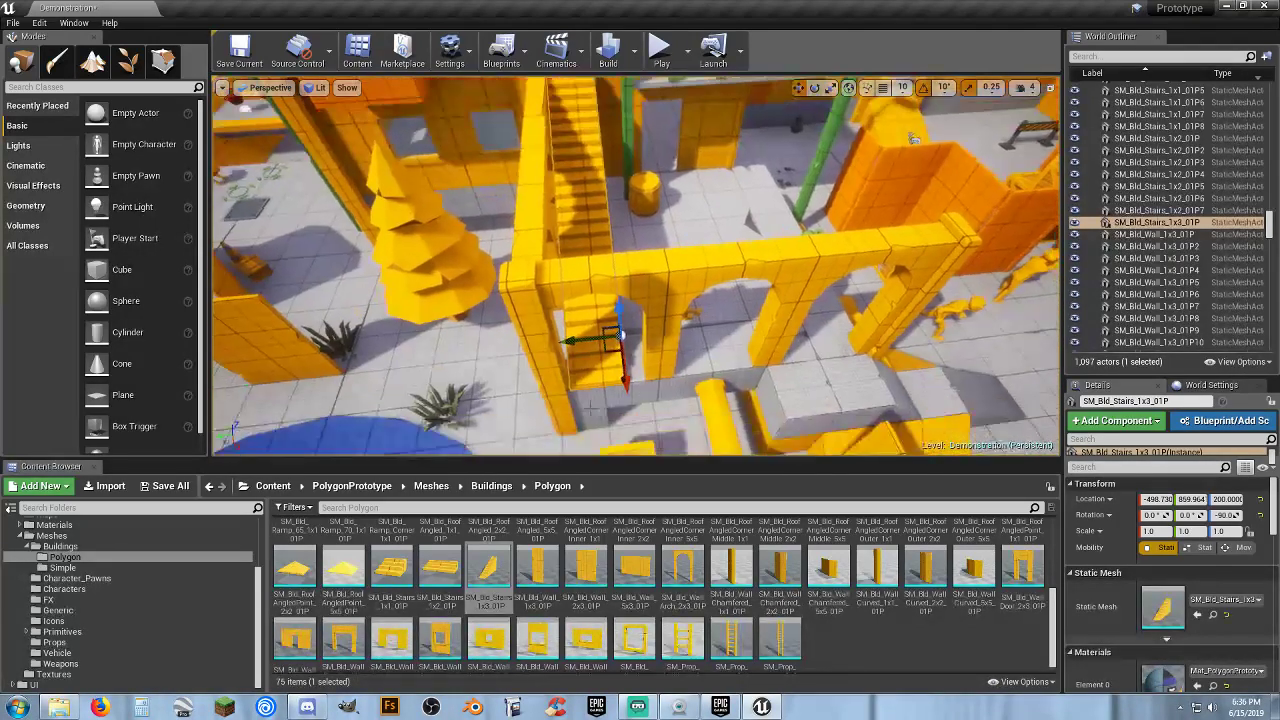
{"action": "left_click_drag", "start_coordinate": [570, 344], "coordinate": [577, 345]}
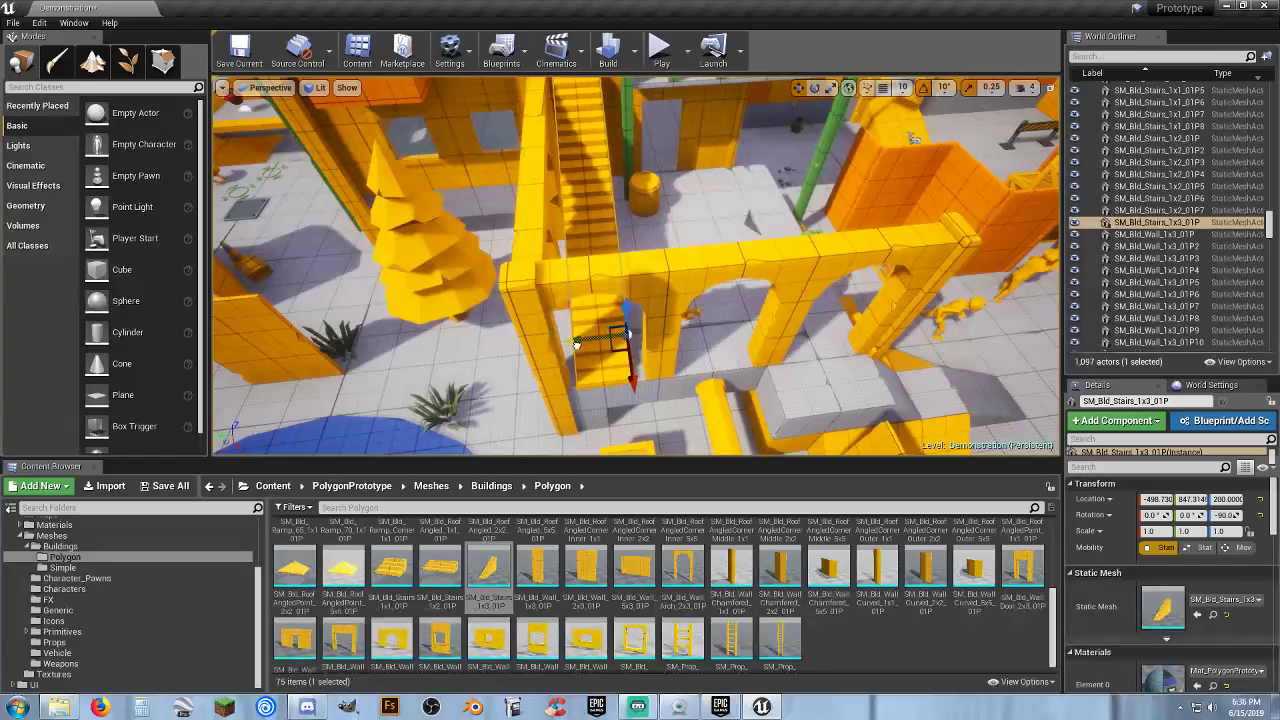
Delete the question-mark crate standing in front of the stairs beside the yellow pipe
{"action": "right_click_drag", "start_coordinate": [696, 266], "coordinate": [733, 198]}
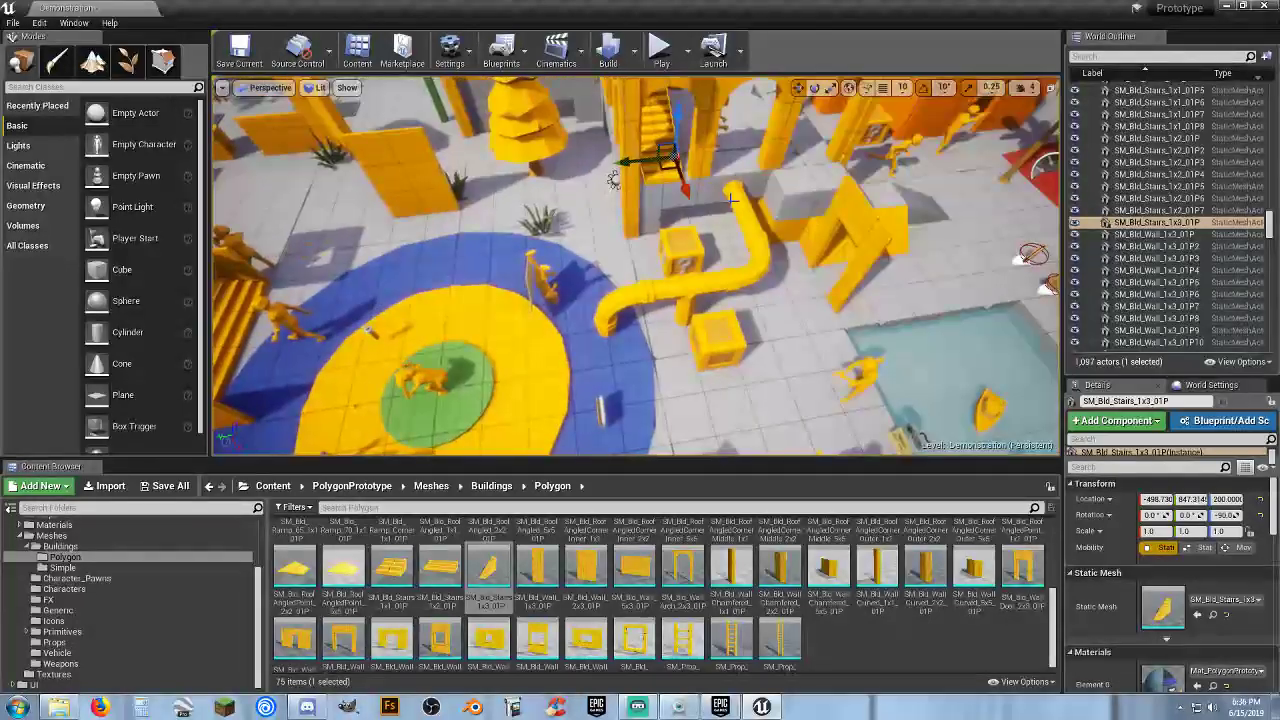
{"action": "left_click", "coordinate": [692, 242]}
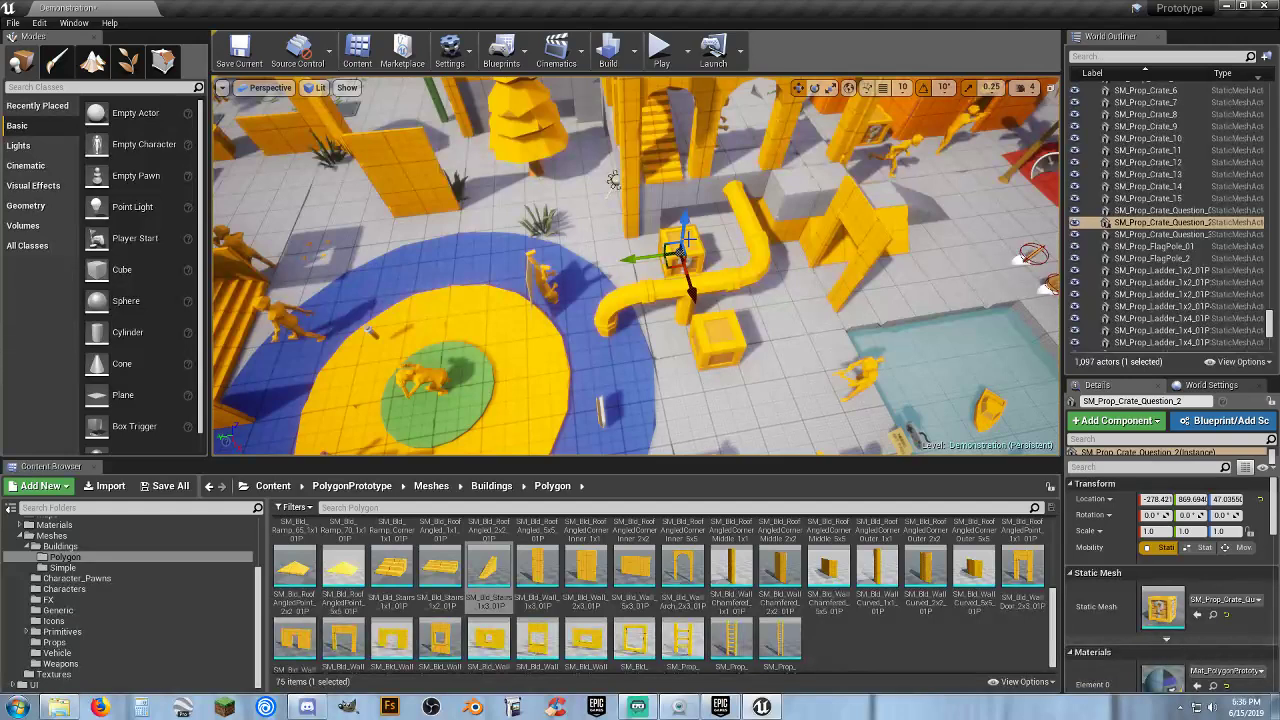
{"action": "key", "text": "Delete"}
Extend the row of grey blocks beside the yellow pipe towards the stairs with duplicated 1x1 blocks, ending at about Y 897
{"action": "left_click", "coordinate": [797, 195]}
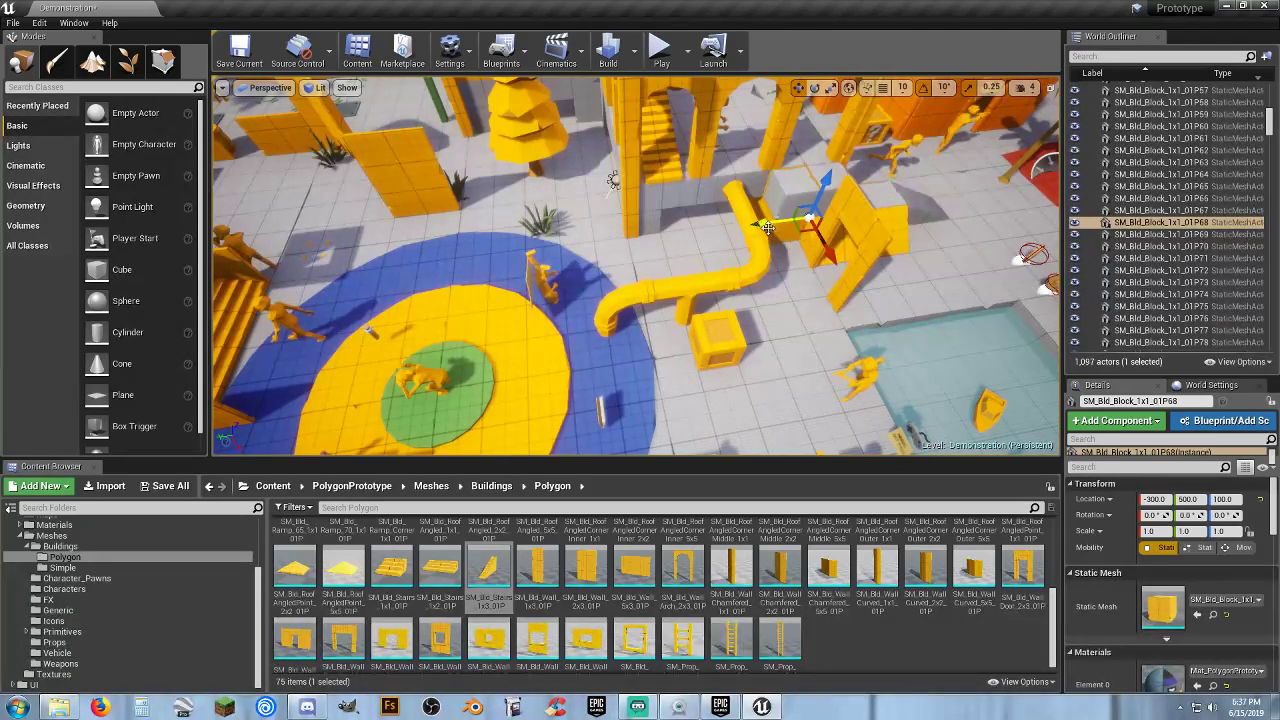
{"action": "left_click_drag", "start_coordinate": [765, 224], "coordinate": [719, 208], "text": "alt"}
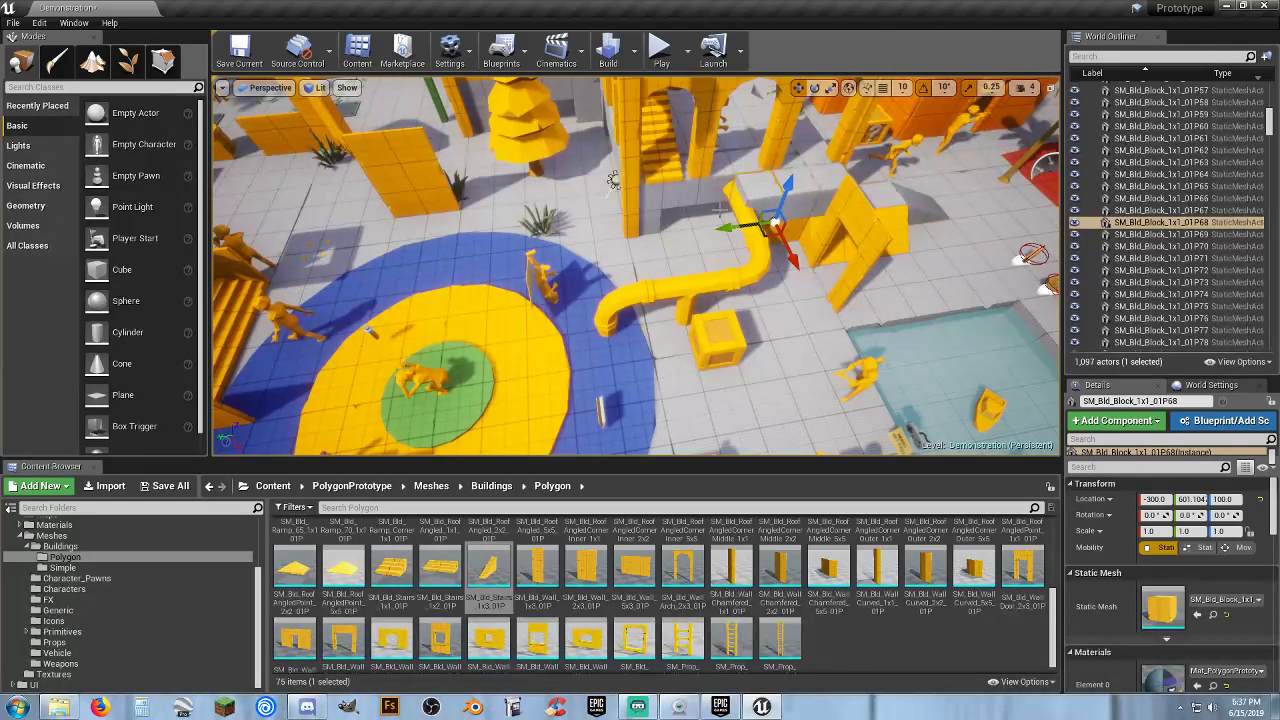
{"action": "left_click", "coordinate": [801, 200], "text": "ctrl"}
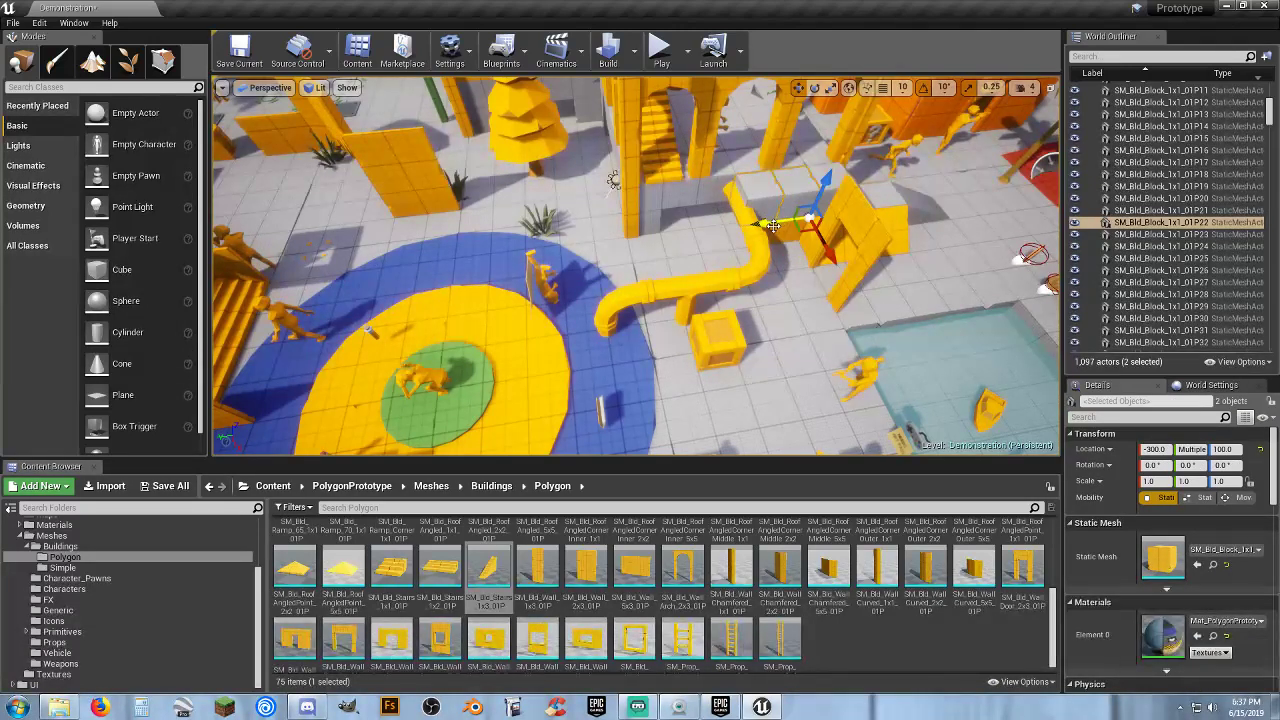
{"action": "left_click_drag", "start_coordinate": [766, 226], "coordinate": [666, 234], "text": "alt"}
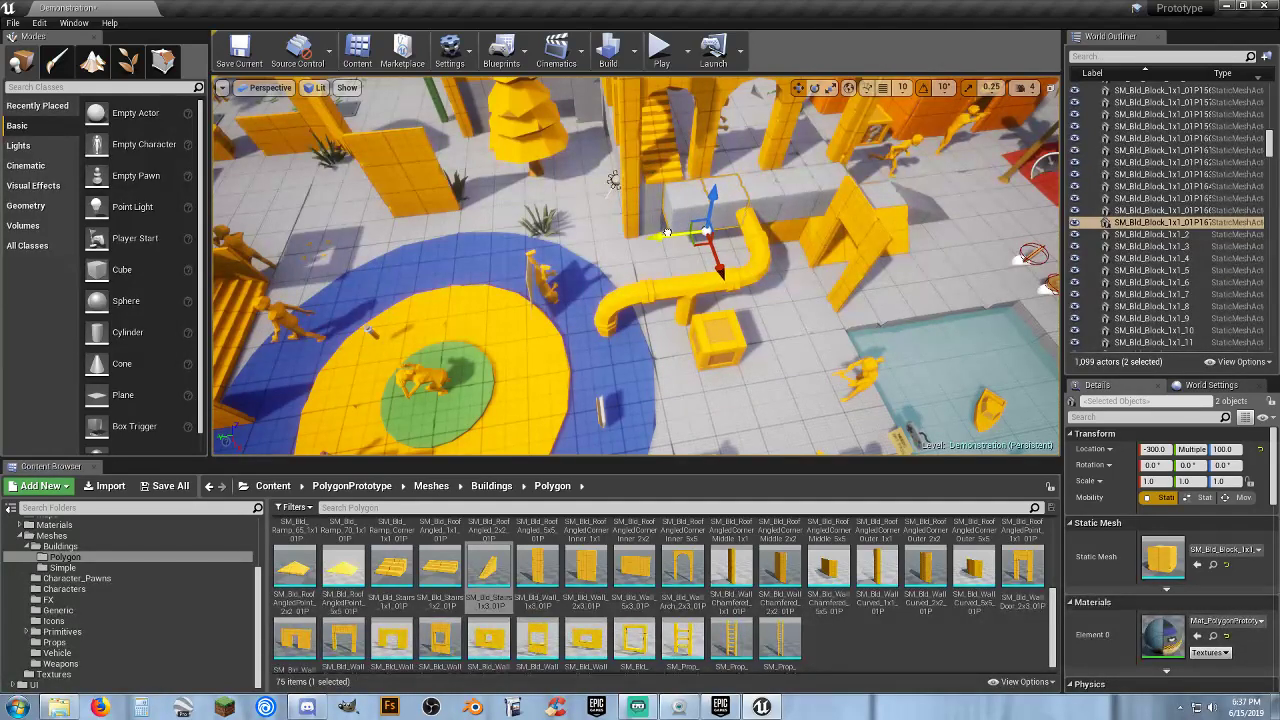
{"action": "left_click", "coordinate": [672, 208]}
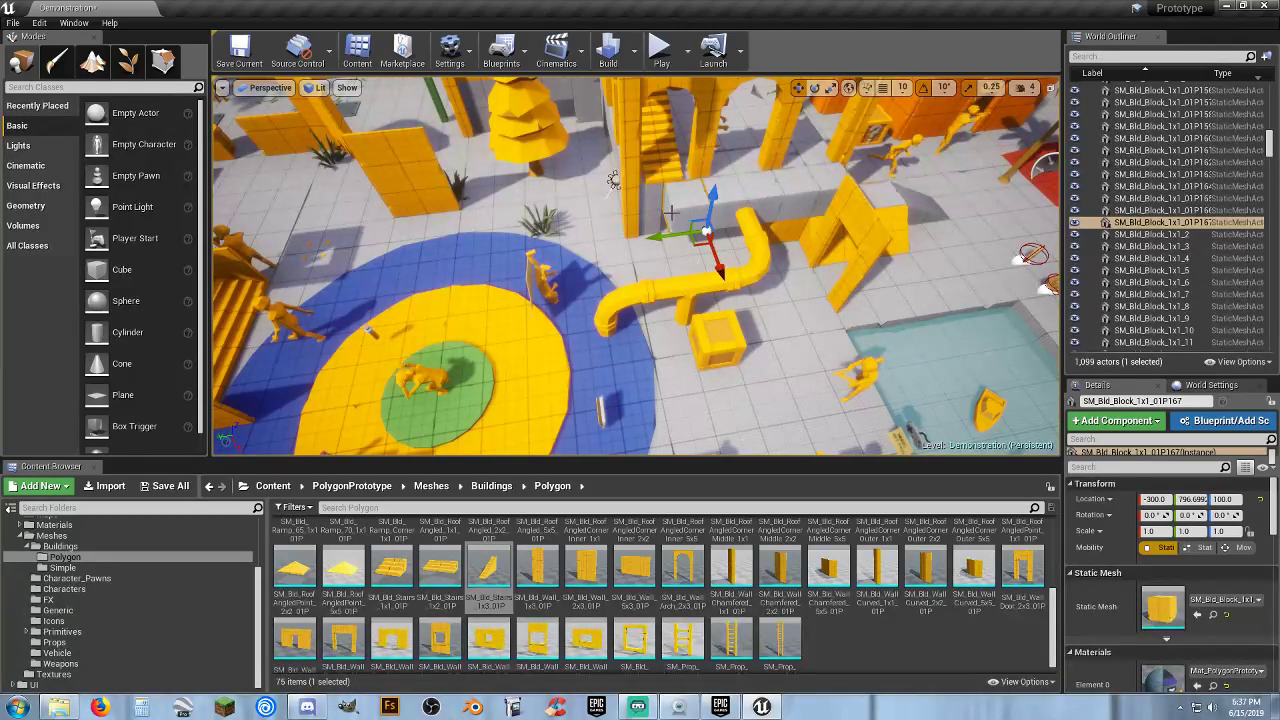
{"action": "left_click_drag", "start_coordinate": [673, 235], "coordinate": [615, 242], "text": "alt"}
Playtest the level, running past the pipe onto the block row and up the new stairs to the upper doorway, and stop there
{"action": "left_click", "coordinate": [660, 50]}
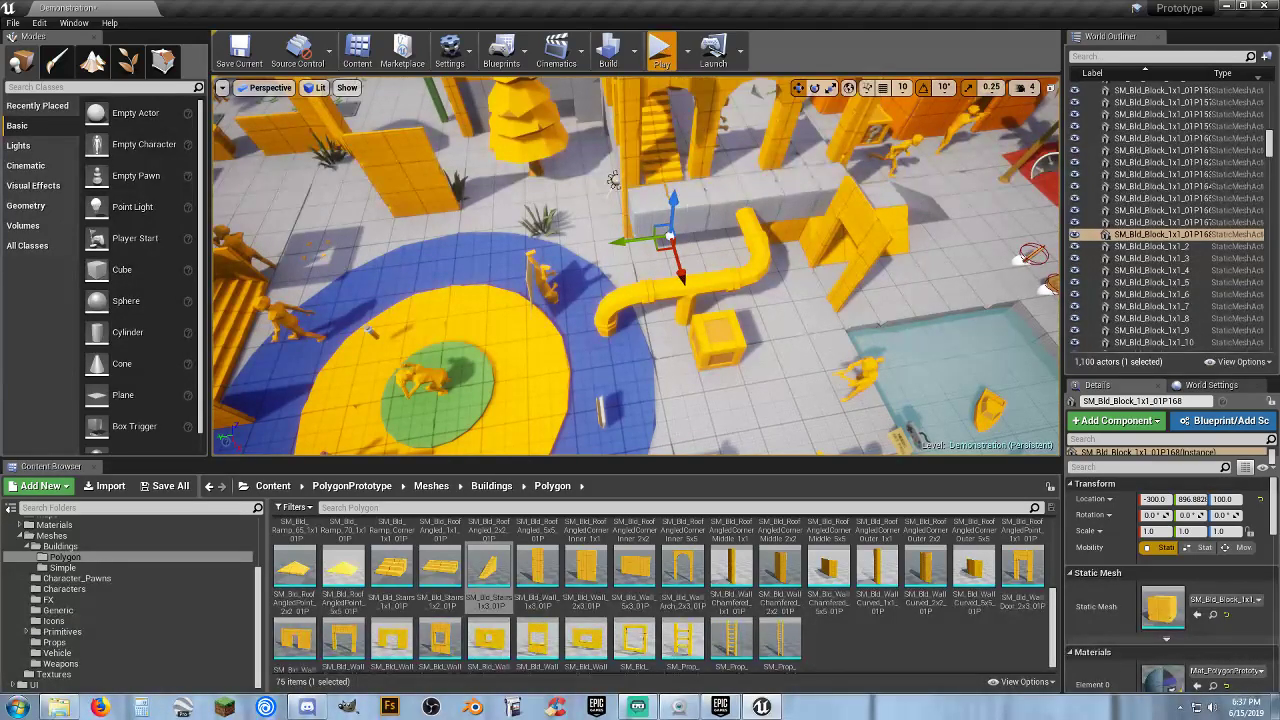
{"action": "key", "text": "w"}
{"action": "key", "text": "space"}
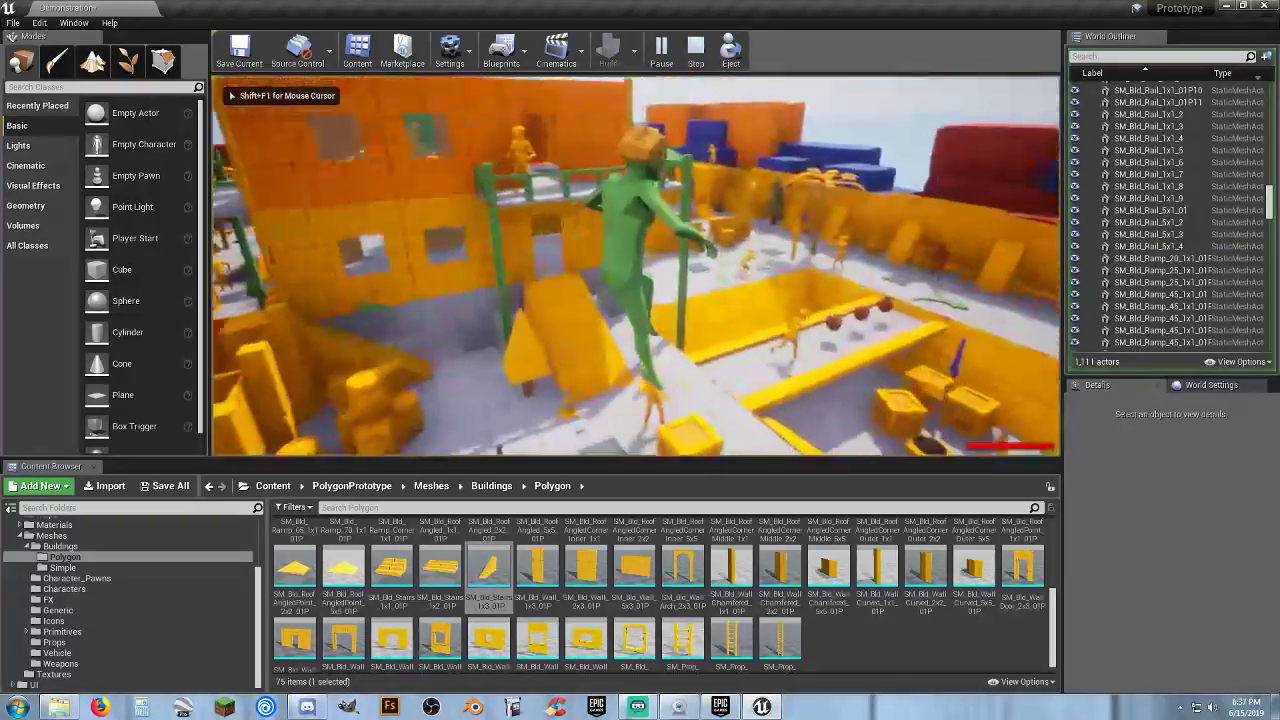
{"action": "key", "text": "w"}
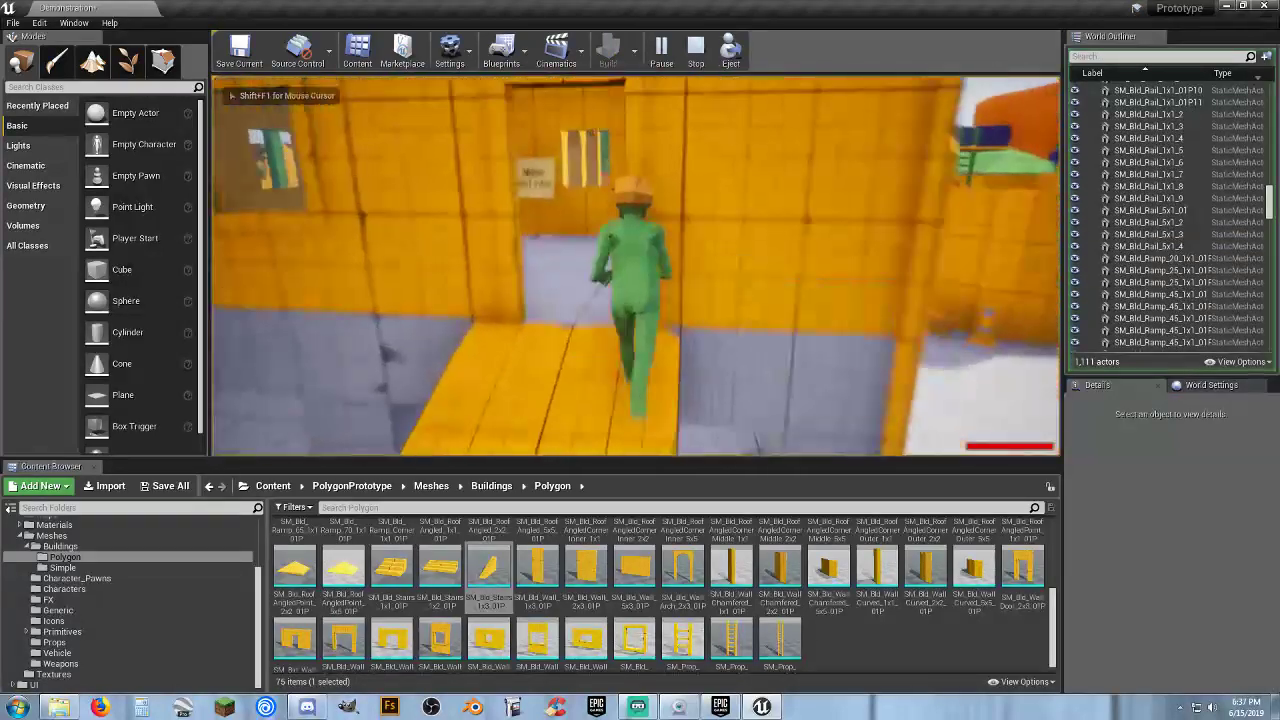
{"action": "key", "text": "w"}
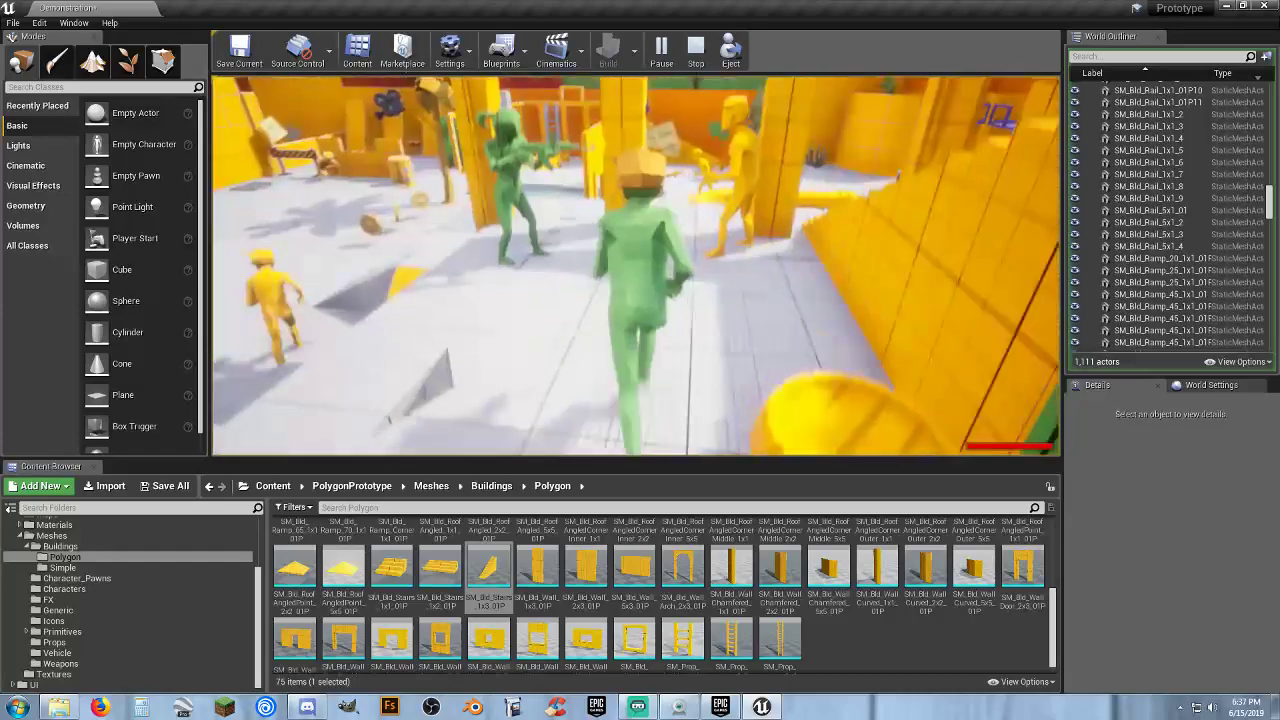
{"action": "key", "text": "w"}
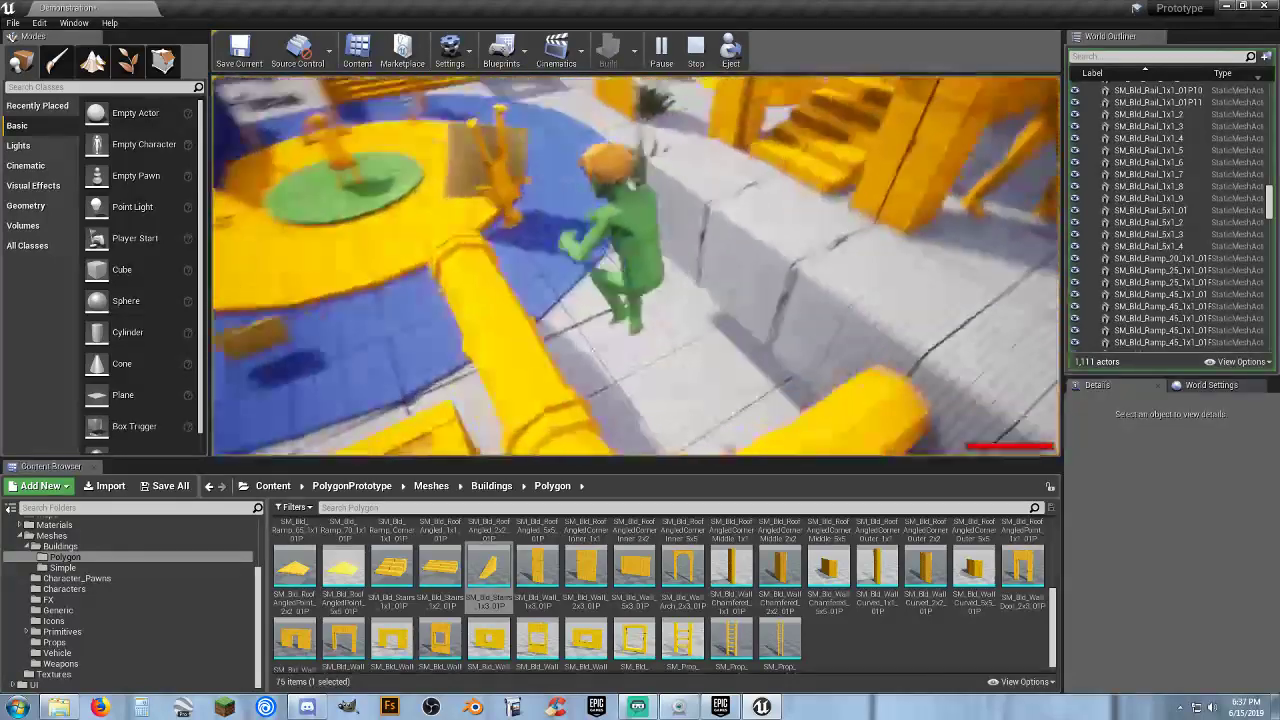
{"action": "key", "text": "space"}
{"action": "key", "text": "w"}
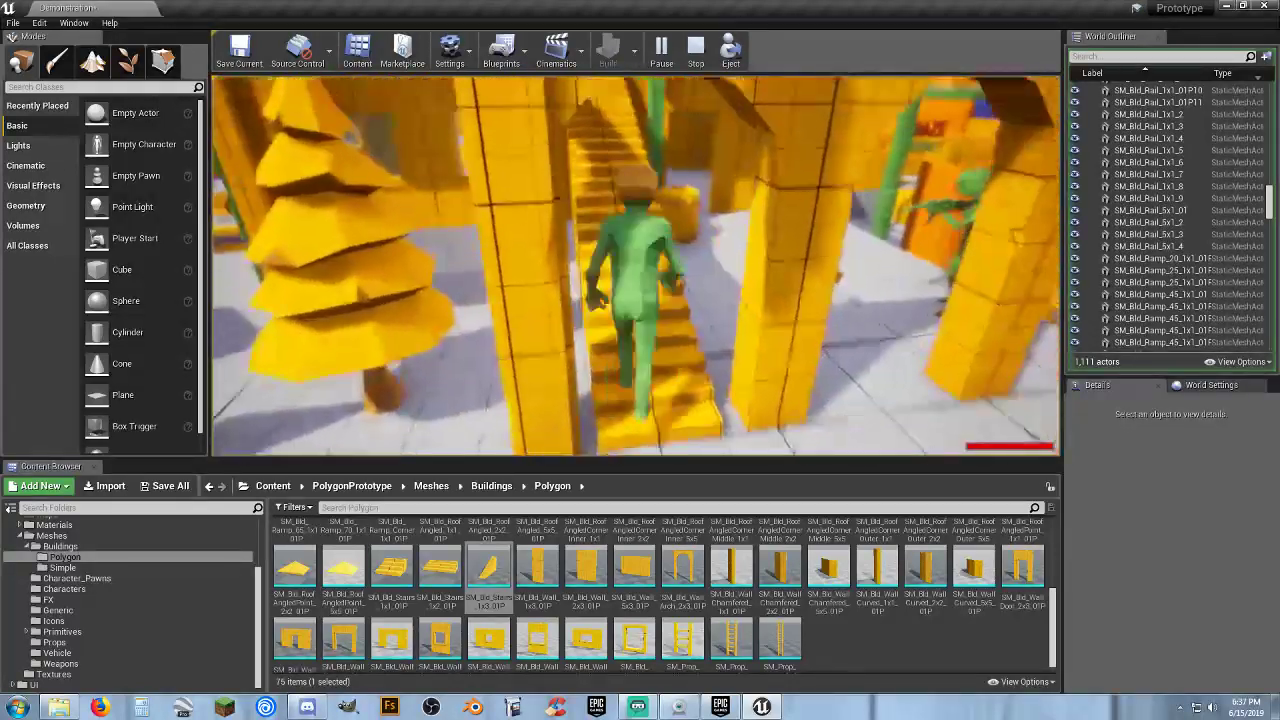
{"action": "key", "text": "w"}
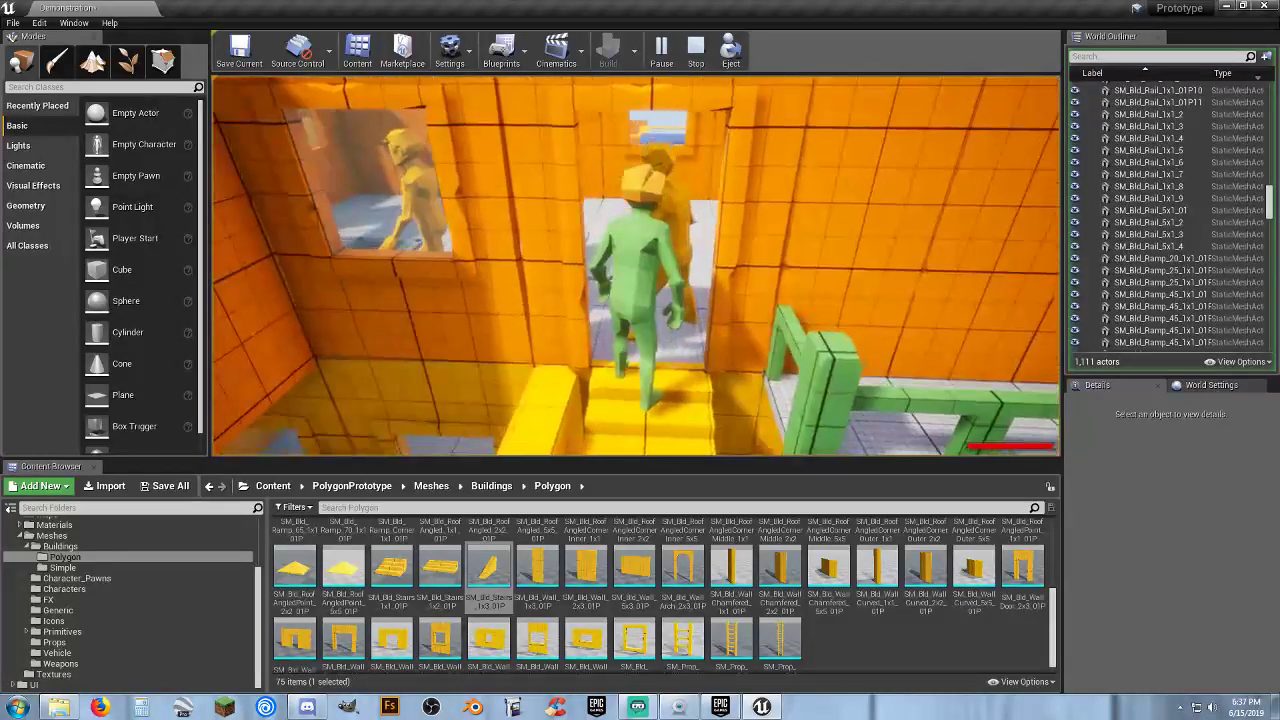
{"action": "key", "text": "Escape"}
Move the idle male pawn out of the doorway above the stairs to about X -1080, Y 825
{"action": "left_click", "coordinate": [687, 256]}
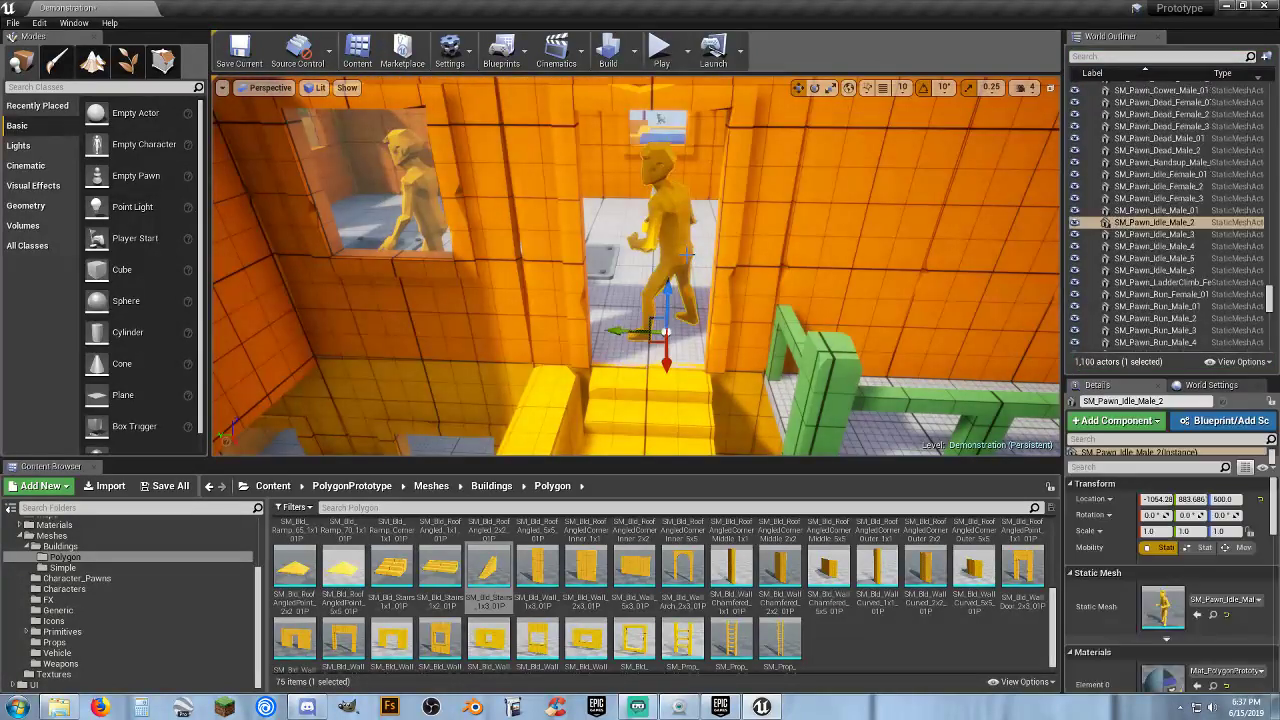
{"action": "left_click_drag", "start_coordinate": [618, 330], "coordinate": [732, 349]}
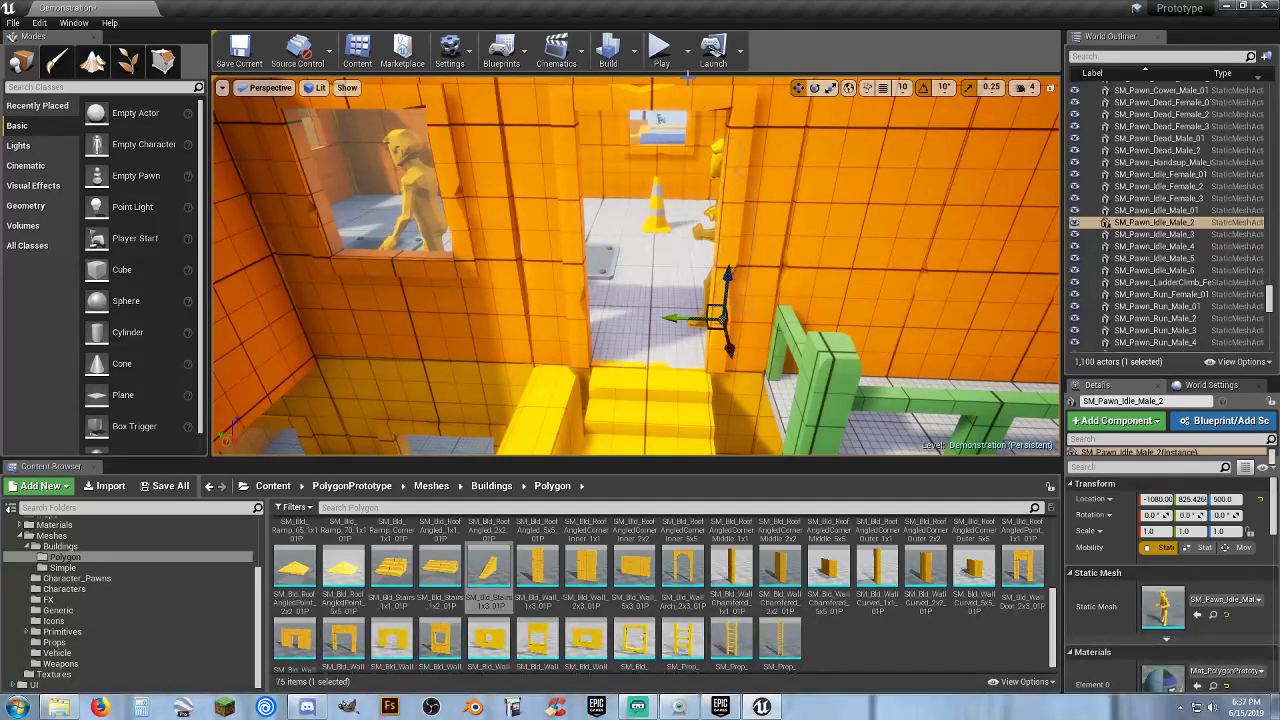
Playtest the level again, jumping across the crate and pipe, climbing the stairs and walking through the upper floor of the orange building
{"action": "left_click", "coordinate": [661, 55]}
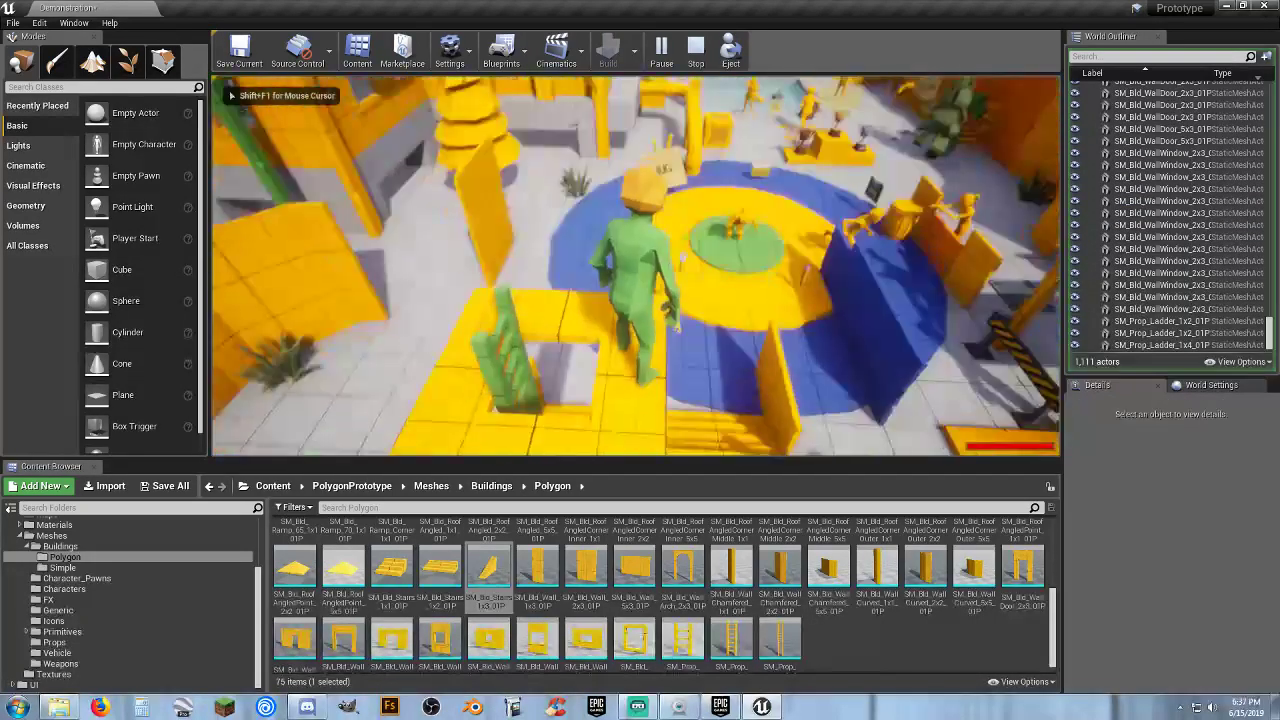
{"action": "key", "text": "w"}
{"action": "key", "text": "space"}
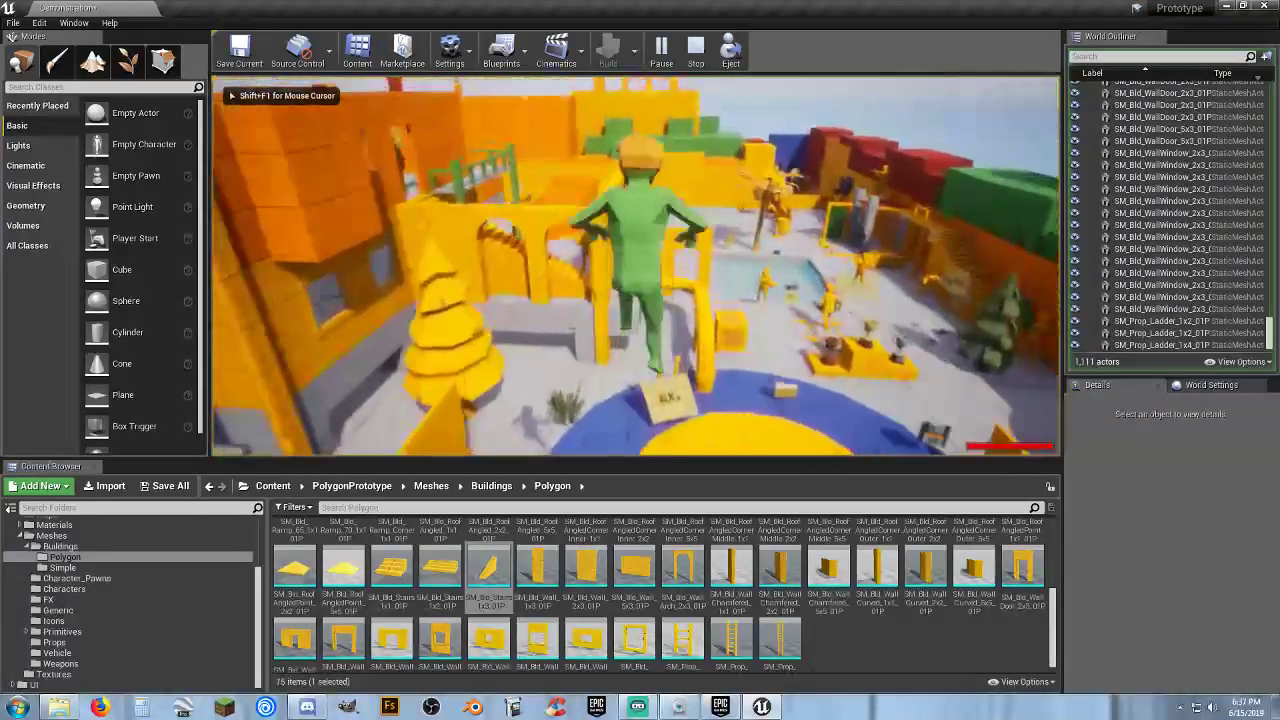
{"action": "key", "text": "w"}
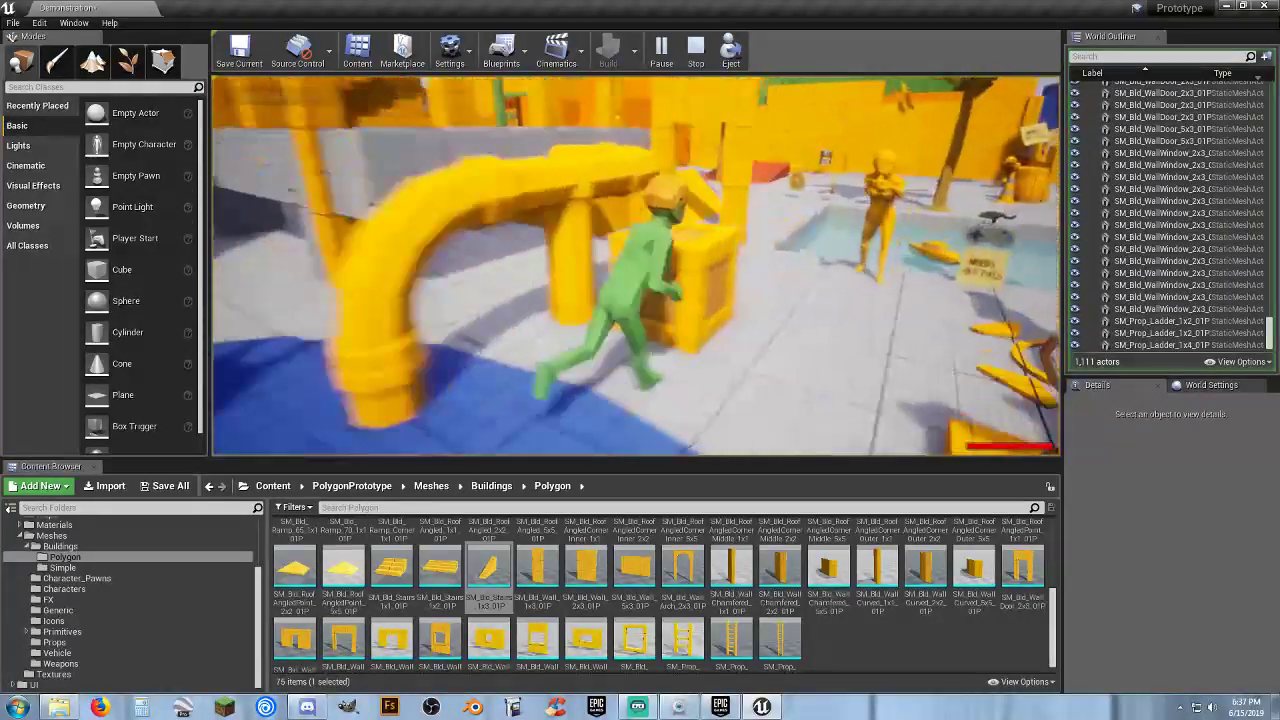
{"action": "key", "text": "space"}
{"action": "key", "text": "w"}
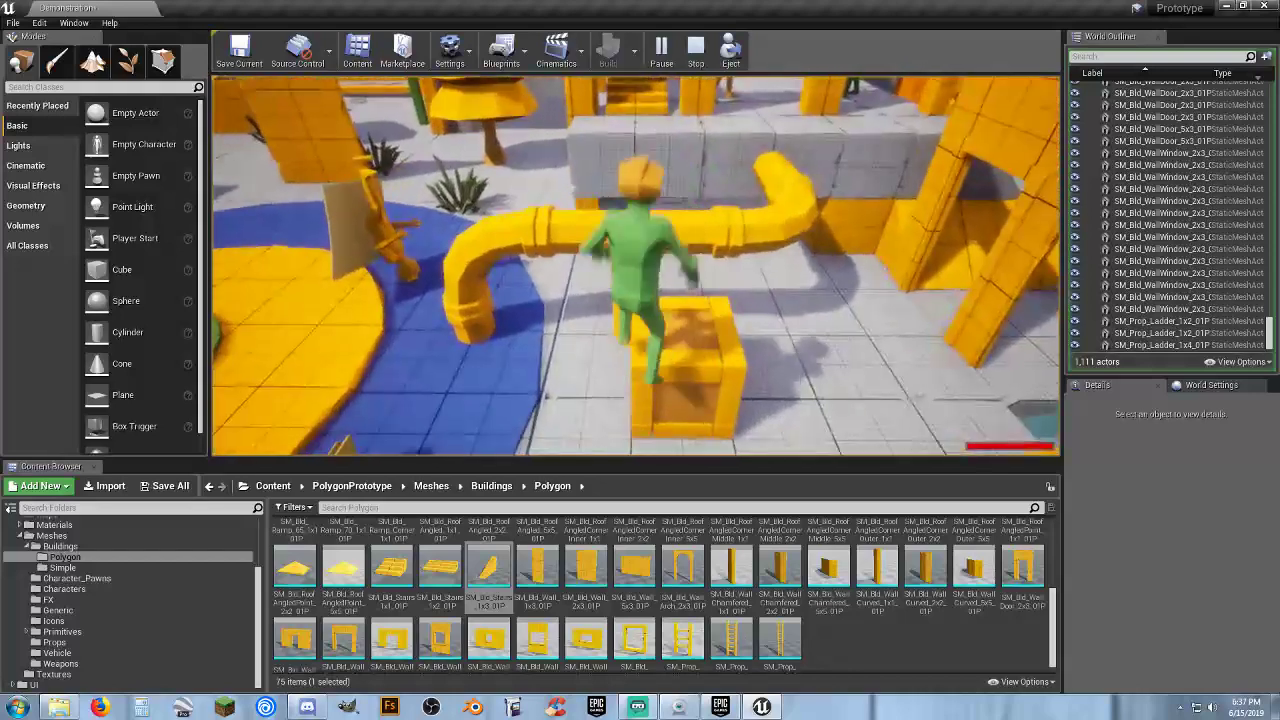
{"action": "key", "text": "w"}
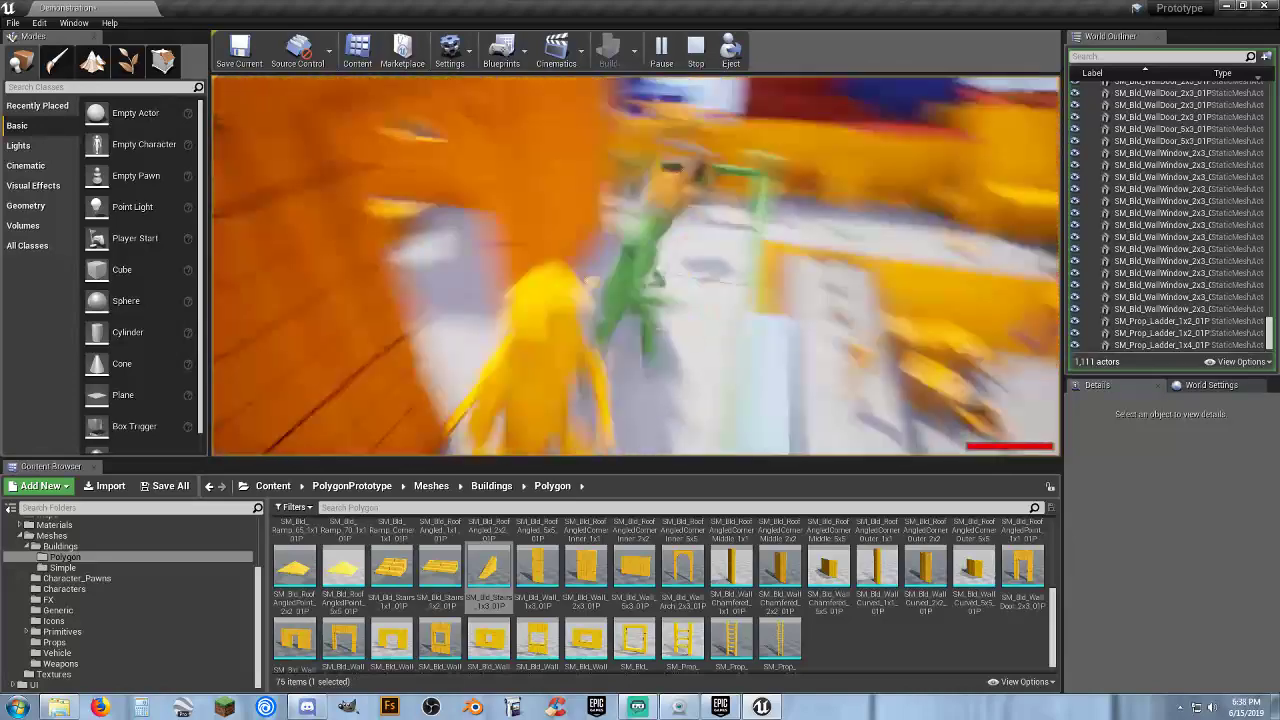
{"action": "key", "text": "w"}
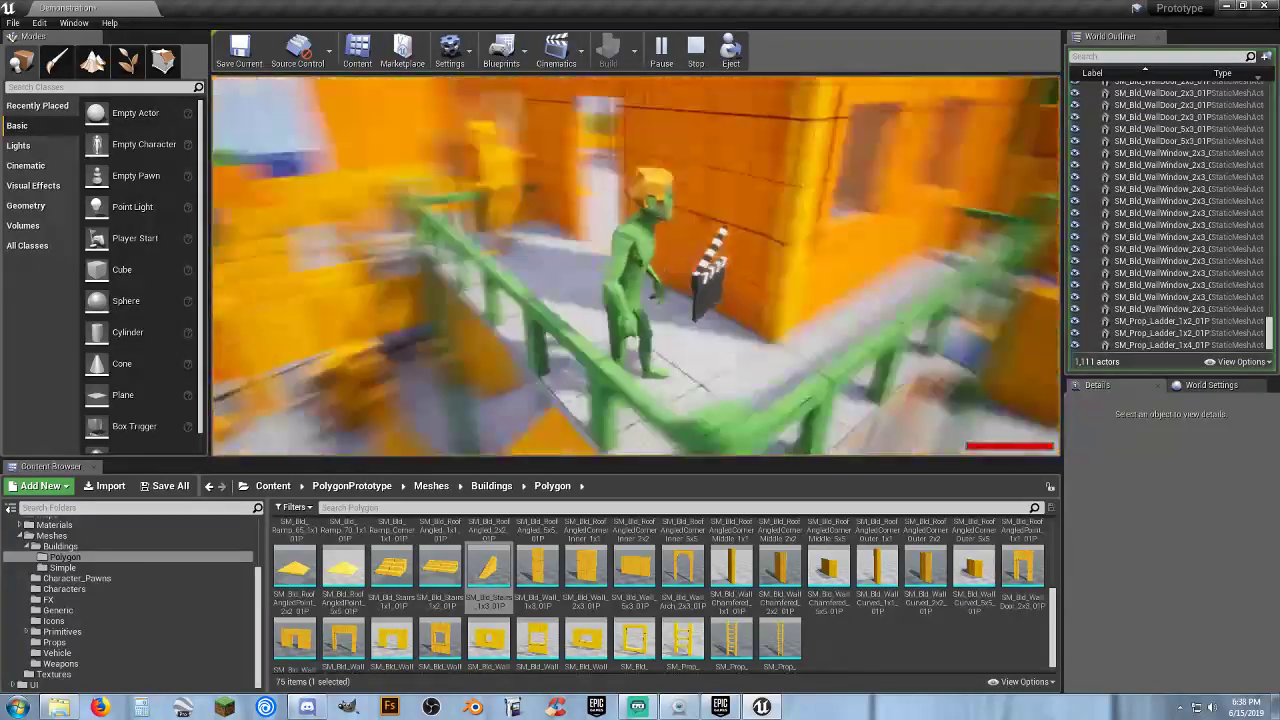
{"action": "key", "text": "space"}
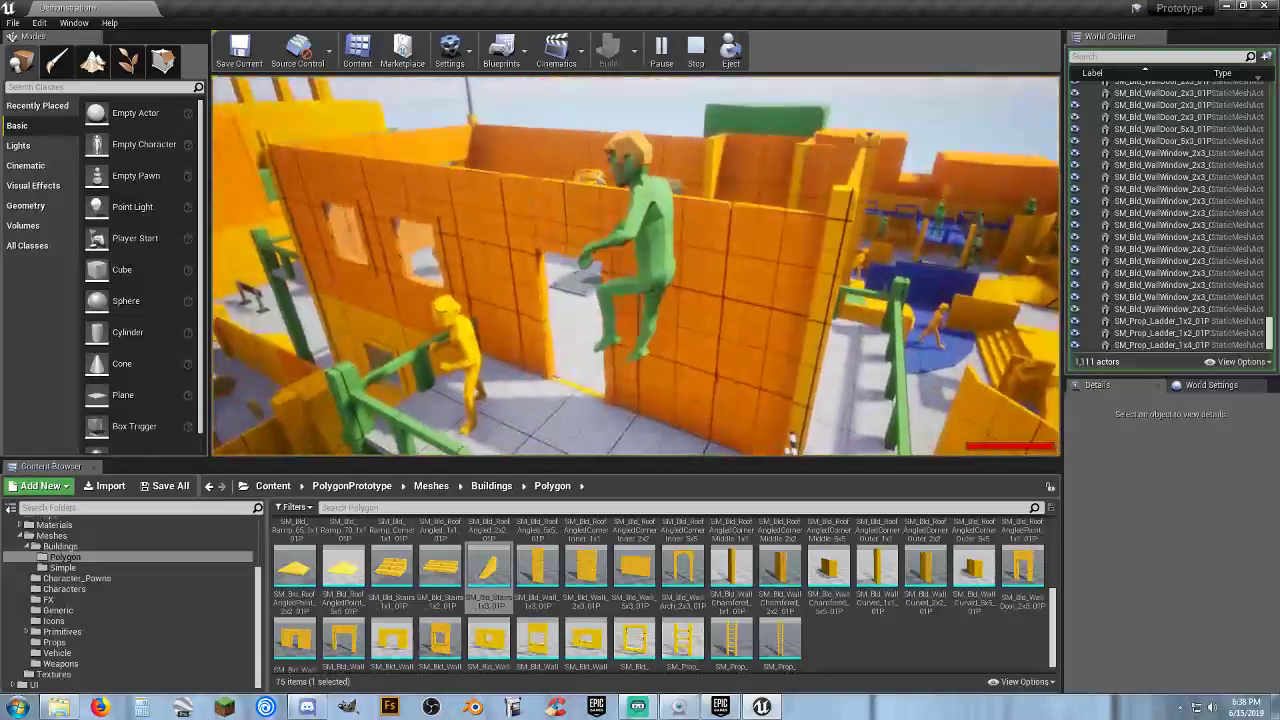
{"action": "key", "text": "w"}
{"action": "key", "text": "w"}
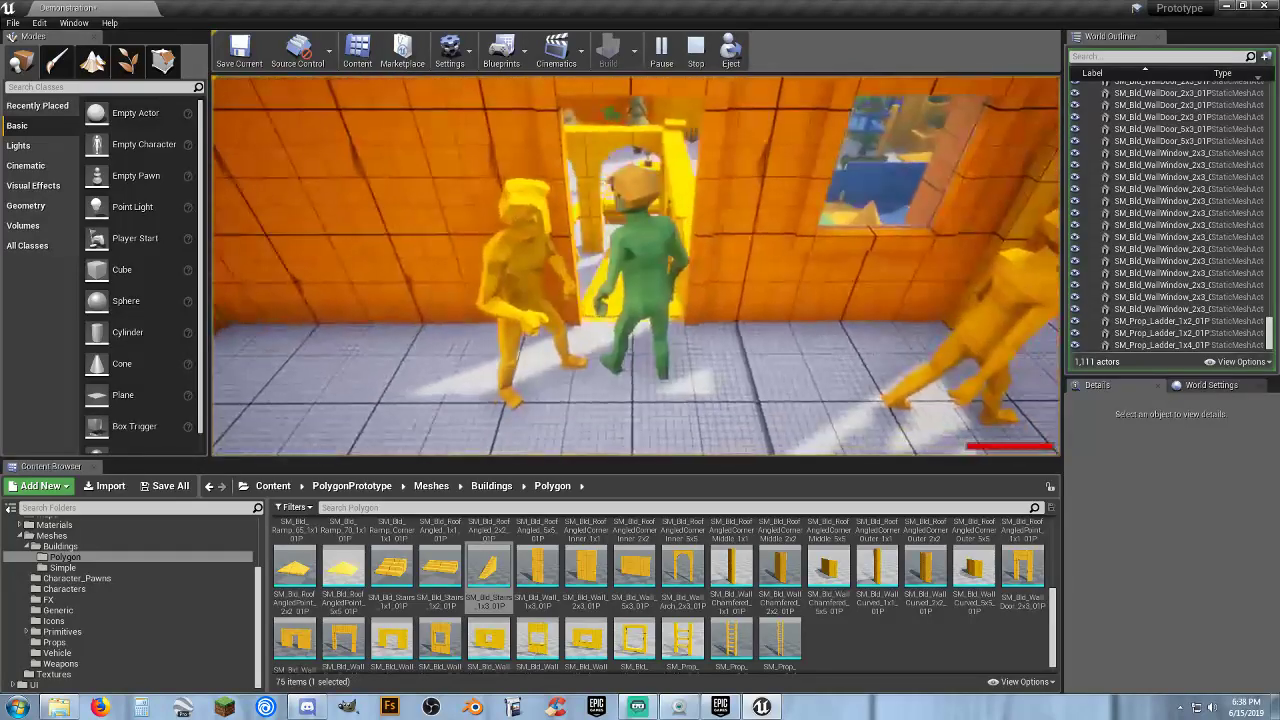
Continue the playtest past the pool into the maze area and run through its corridors around the green finish building
{"action": "key", "text": "w"}
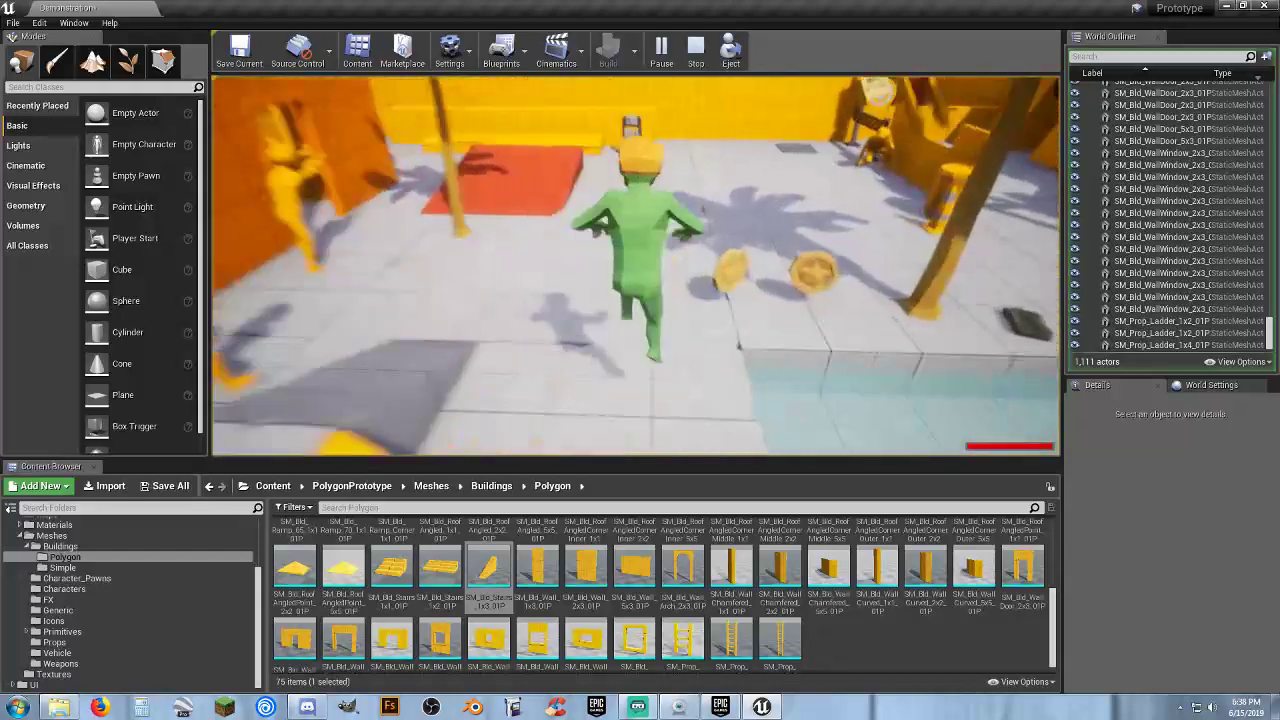
{"action": "key", "text": "w"}
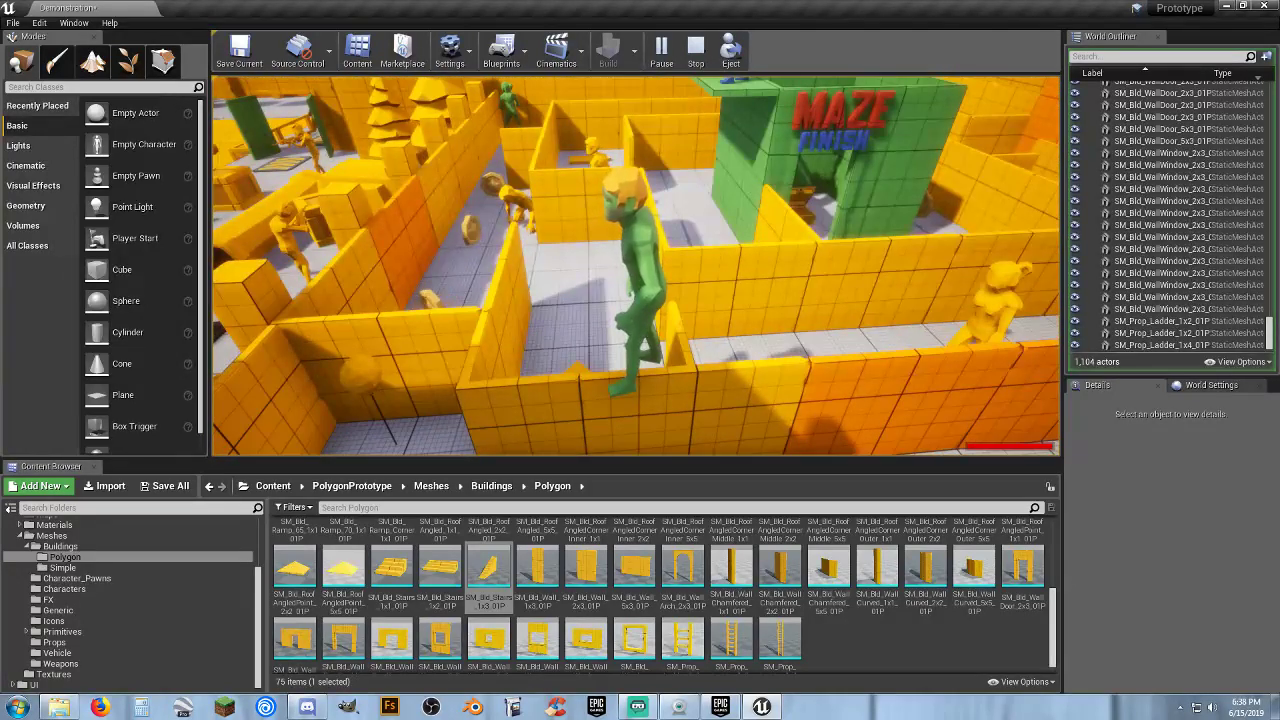
{"action": "key", "text": "w"}
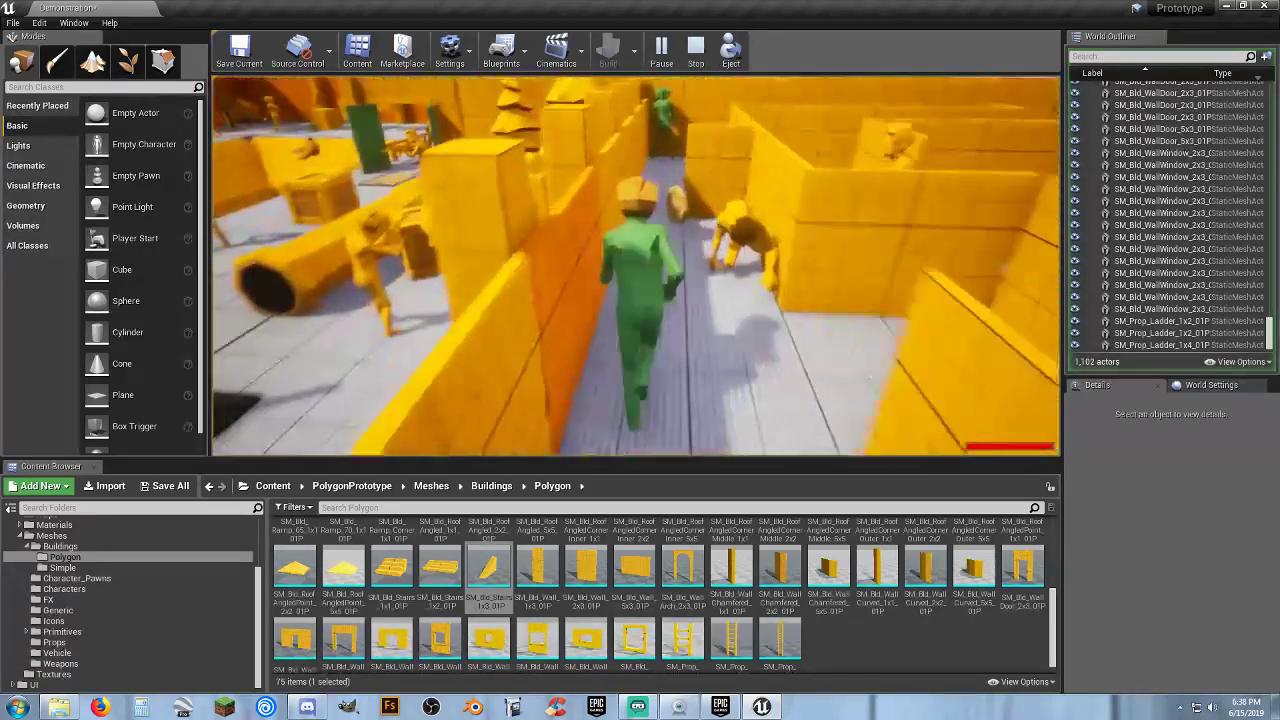
{"action": "key", "text": "w"}
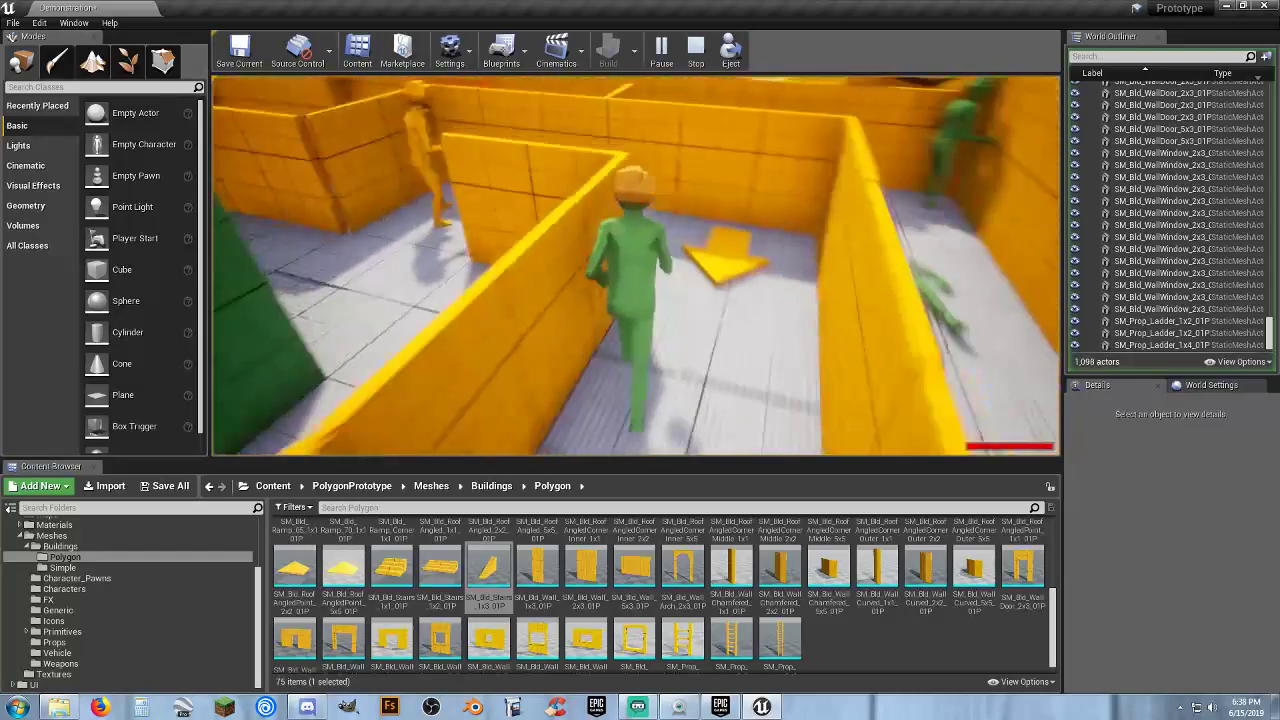
{"action": "key", "text": "w"}
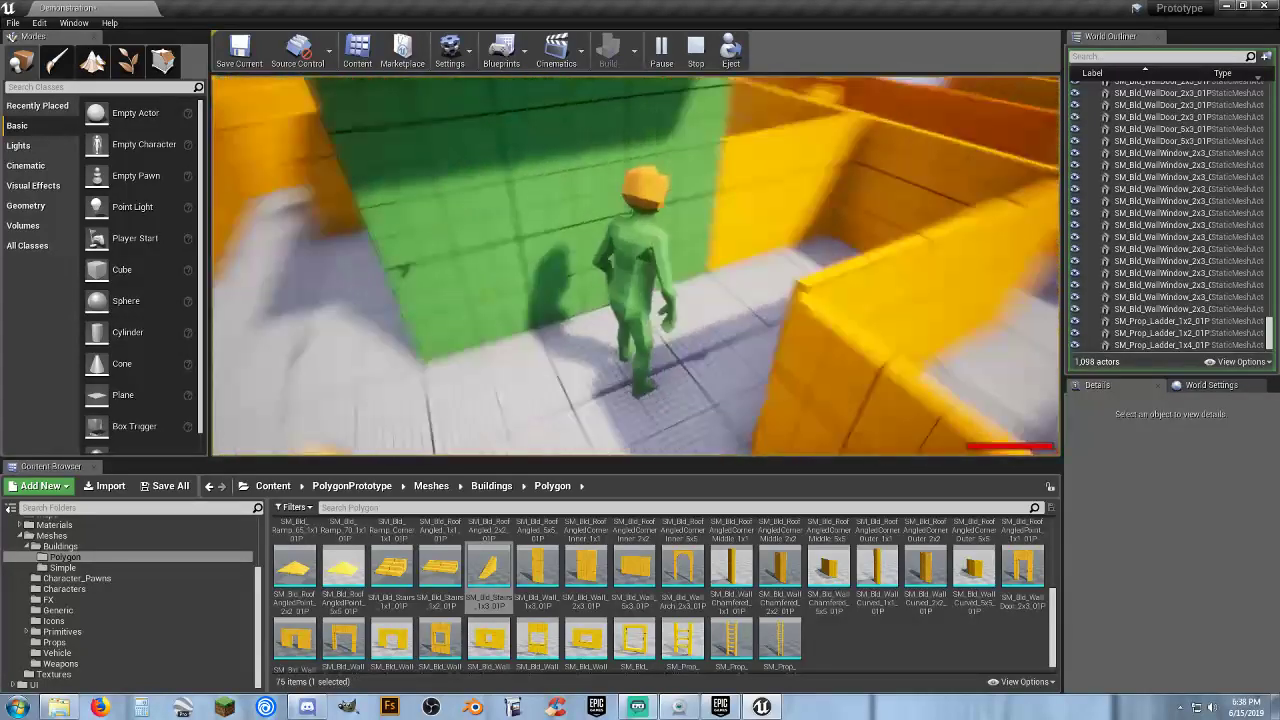